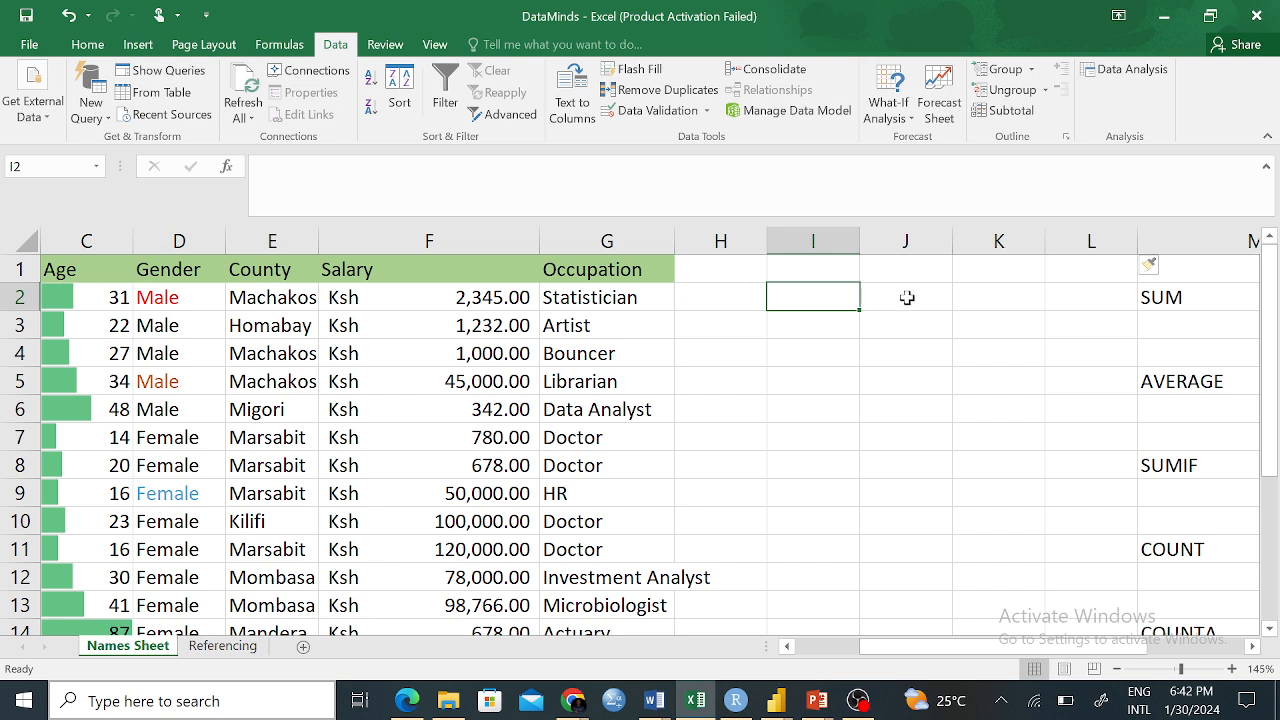
Enter 1 in cells I2 through I4 of column I
{"action": "left_click", "coordinate": [828, 293]}
{"action": "type", "text": "1"}
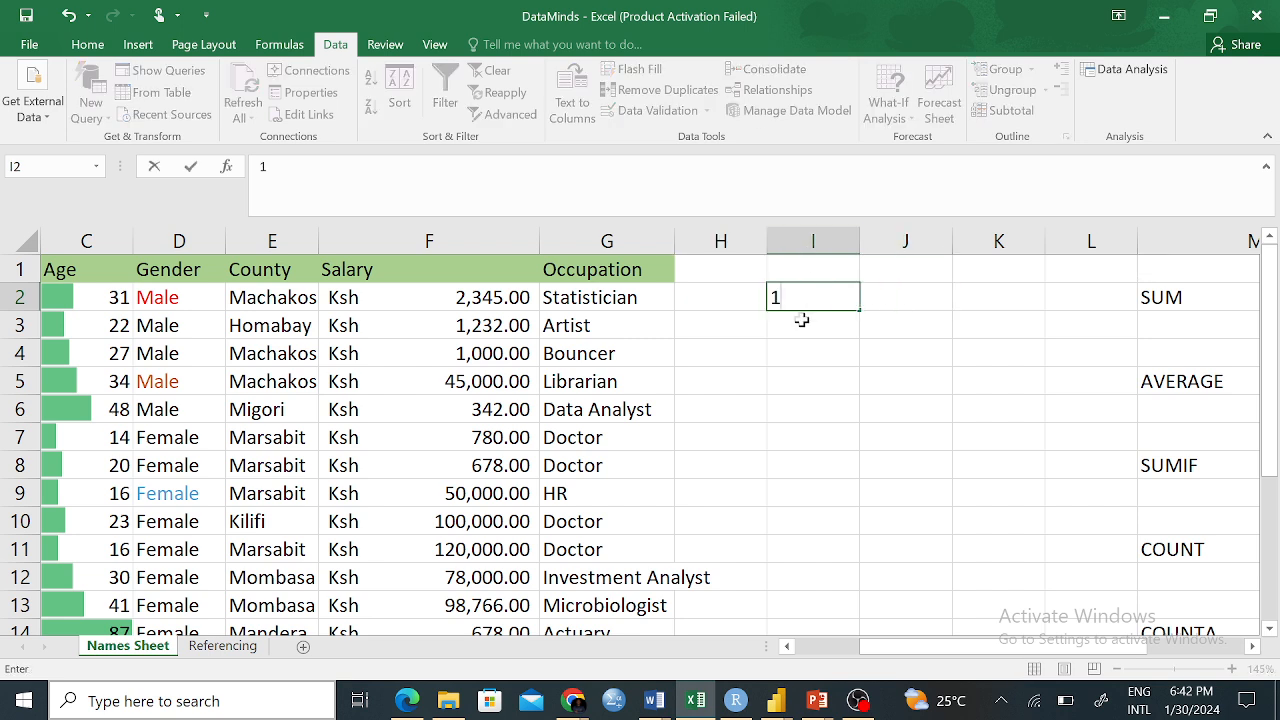
{"action": "left_click", "coordinate": [847, 399]}
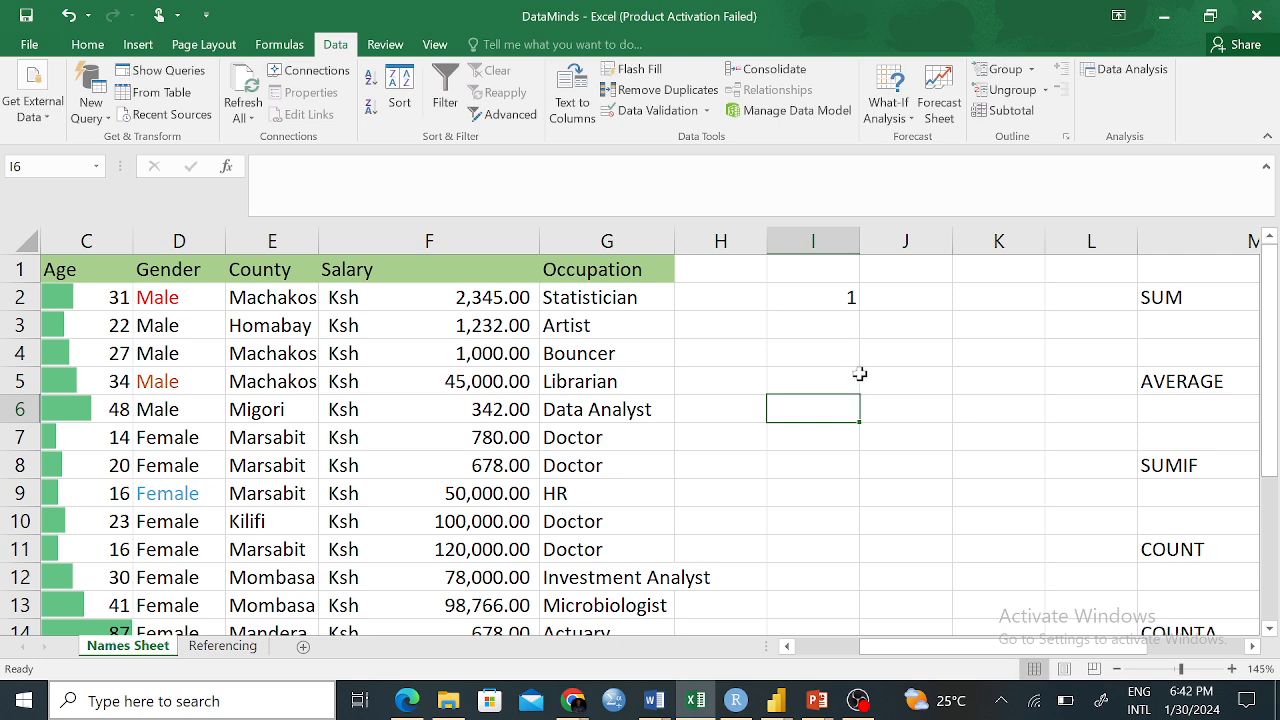
{"action": "scroll", "coordinate": [860, 374], "scroll_direction": "down", "scroll_amount": 5}
{"action": "scroll", "coordinate": [860, 374], "scroll_direction": "down", "scroll_amount": 4}
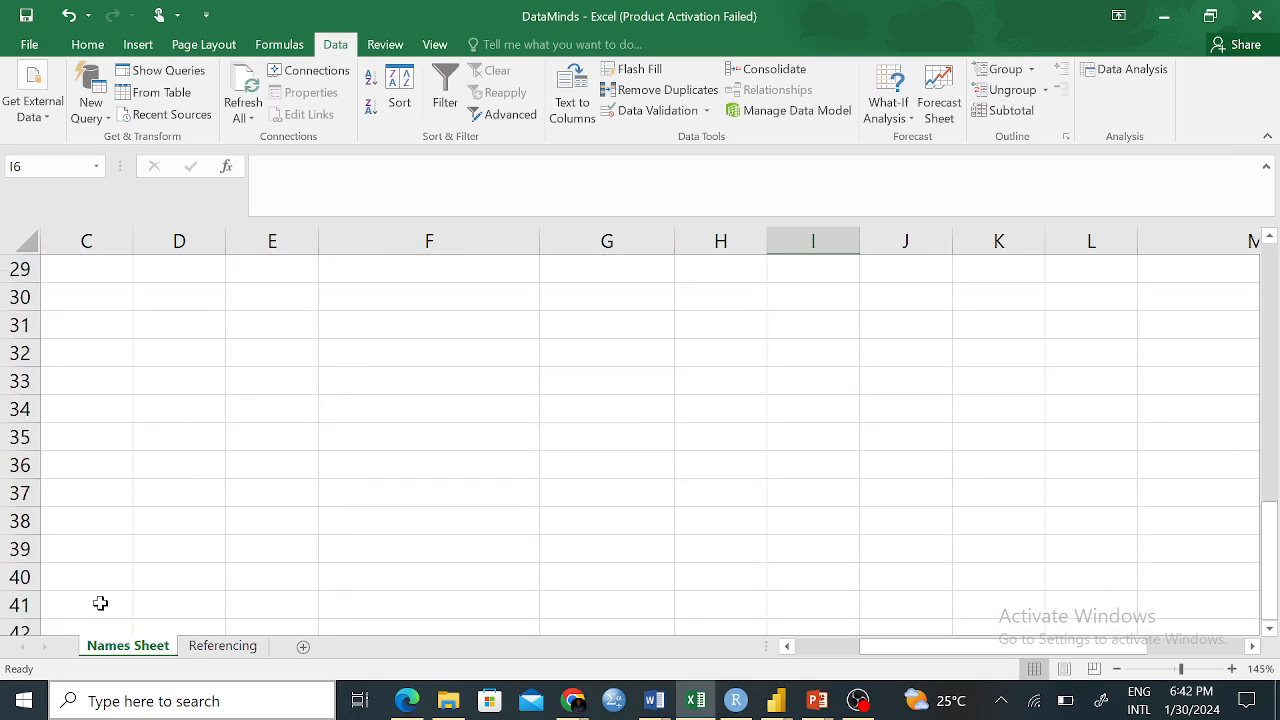
{"action": "scroll", "coordinate": [877, 474], "scroll_direction": "up", "scroll_amount": 9}
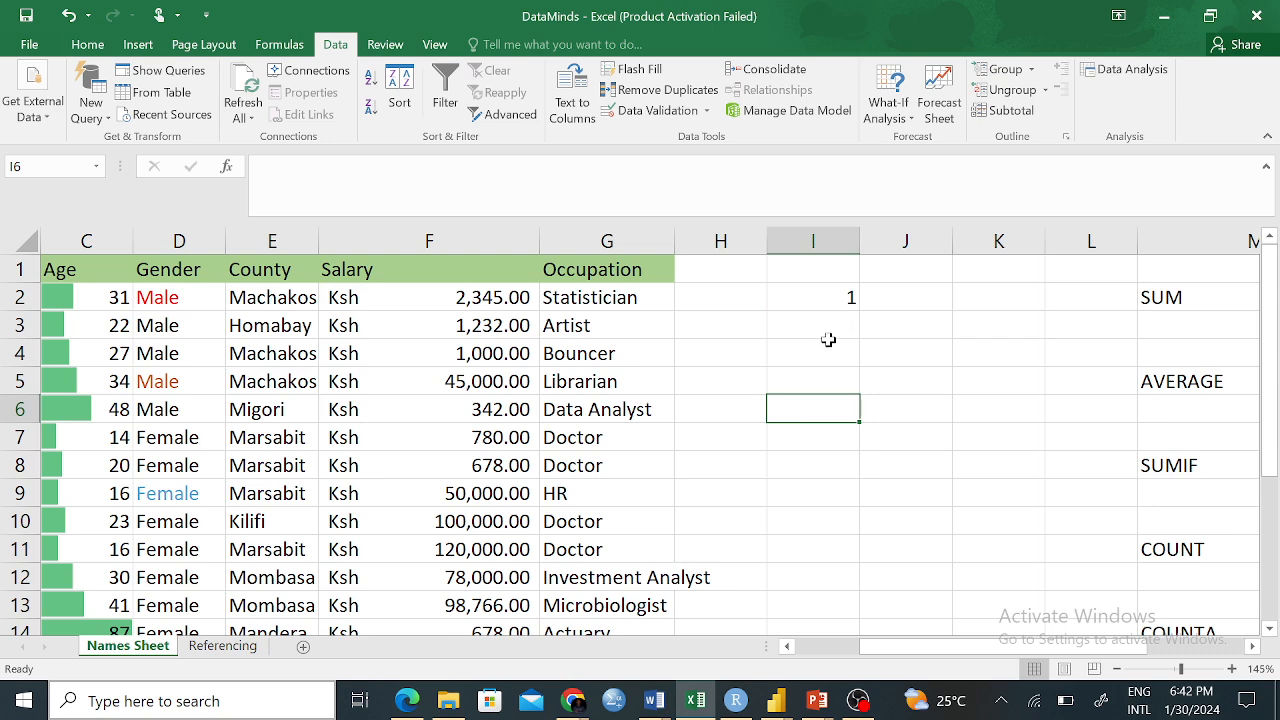
{"action": "left_click", "coordinate": [828, 340]}
{"action": "left_click", "coordinate": [828, 330]}
{"action": "type", "text": "1"}
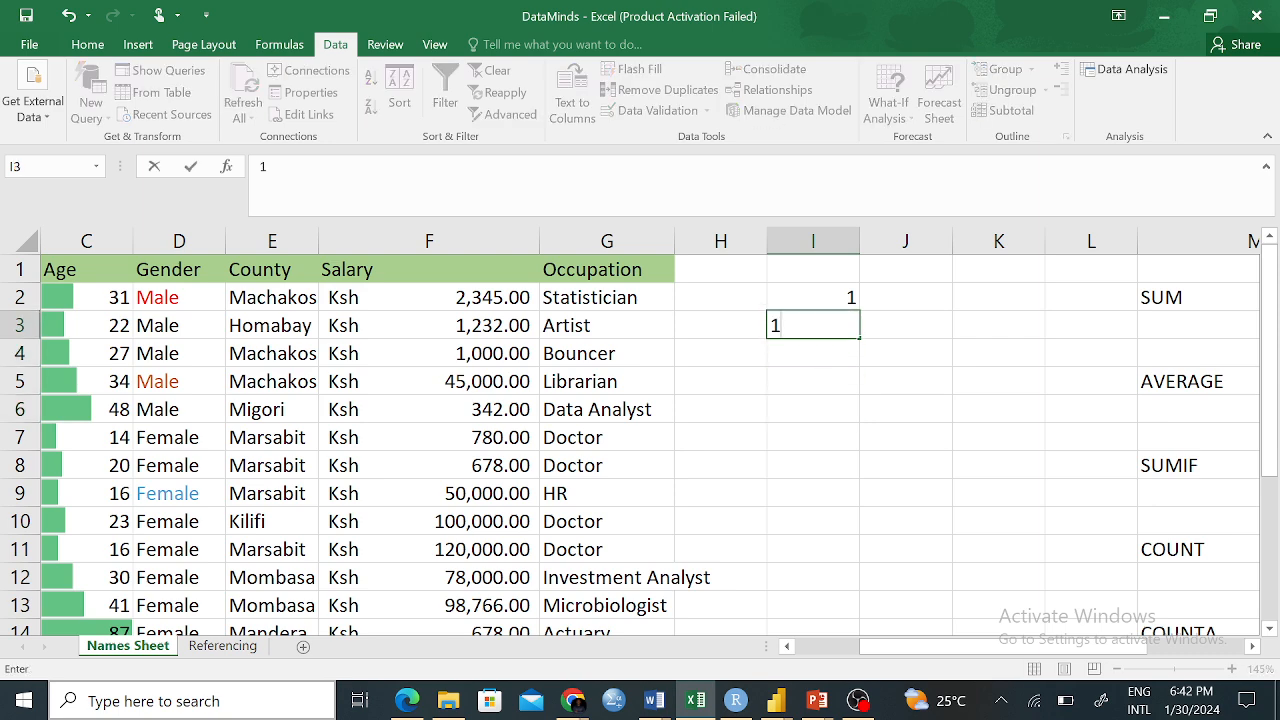
{"action": "key", "text": "Return"}
{"action": "type", "text": "1"}
{"action": "key", "text": "Return"}
Type 1s down column I to I15, then undo all of those entries
{"action": "type", "text": "1"}
{"action": "key", "text": "Return"}
{"action": "type", "text": "1"}
{"action": "key", "text": "Return"}
{"action": "type", "text": "1"}
{"action": "key", "text": "Return"}
{"action": "type", "text": "1"}
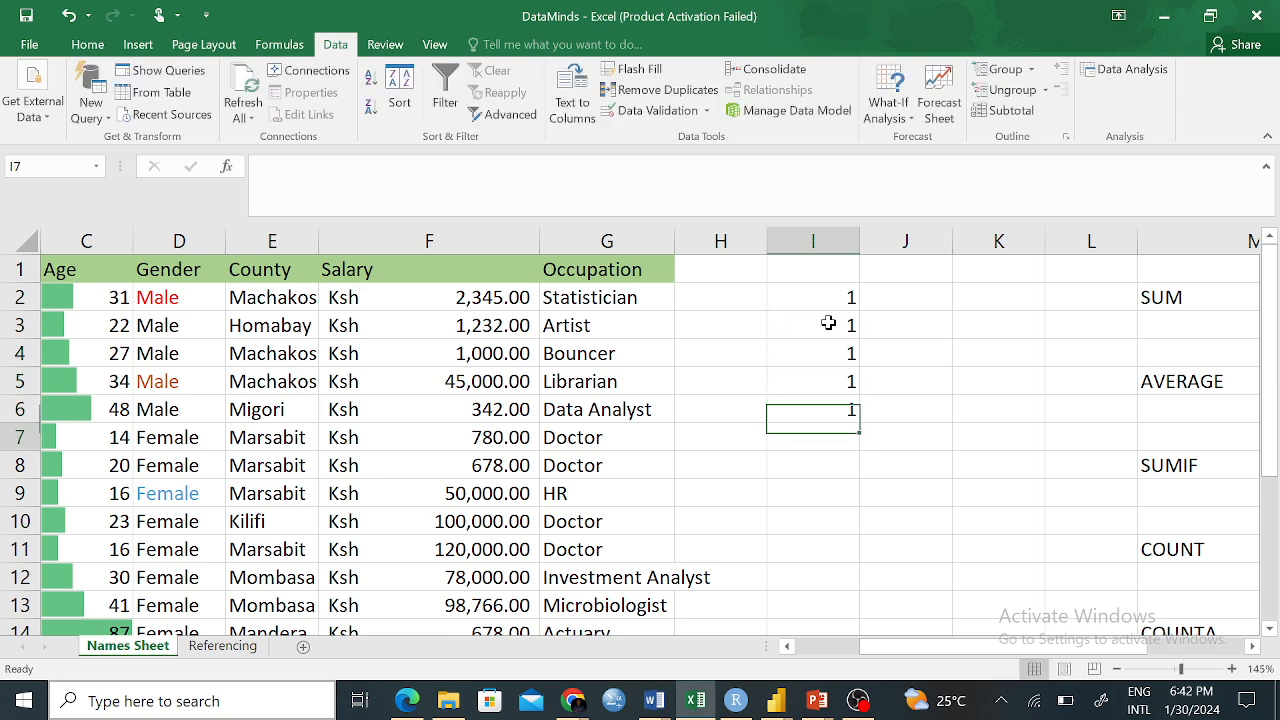
{"action": "key", "text": "Return"}
{"action": "type", "text": "1"}
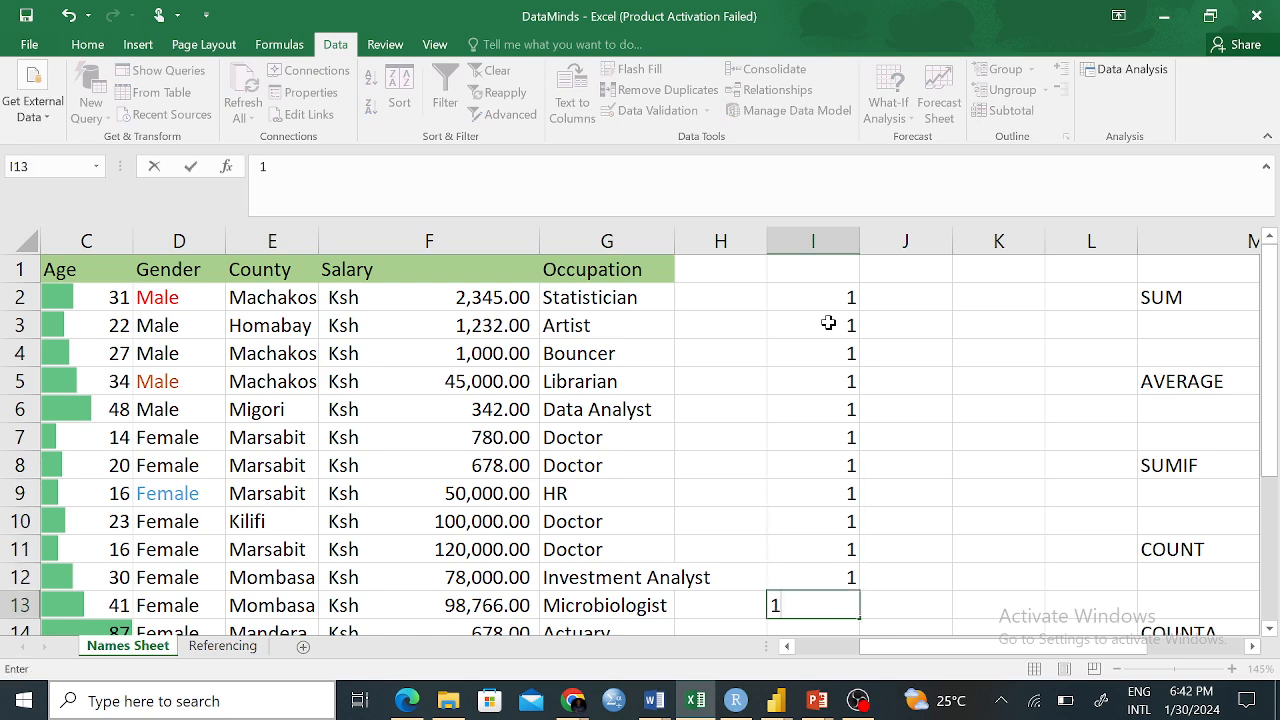
{"action": "type", "text": " 1 1 1 1 1 1"}
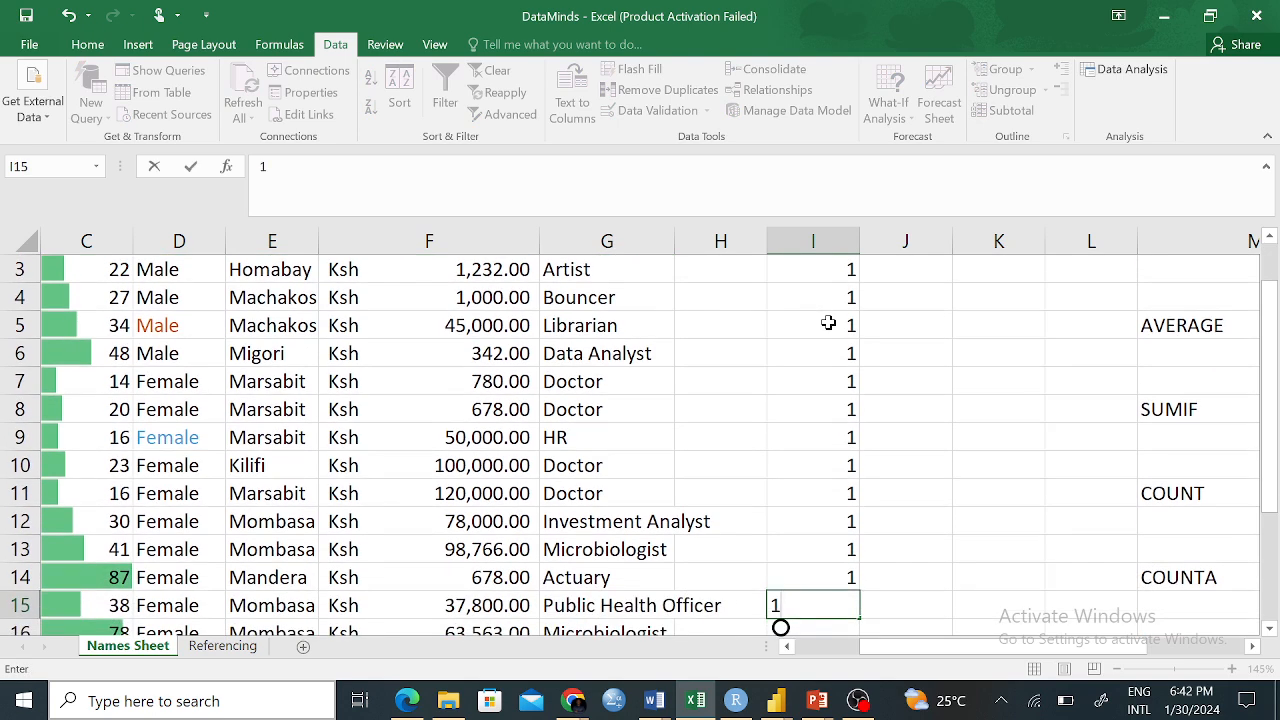
{"action": "left_click", "coordinate": [998, 437]}
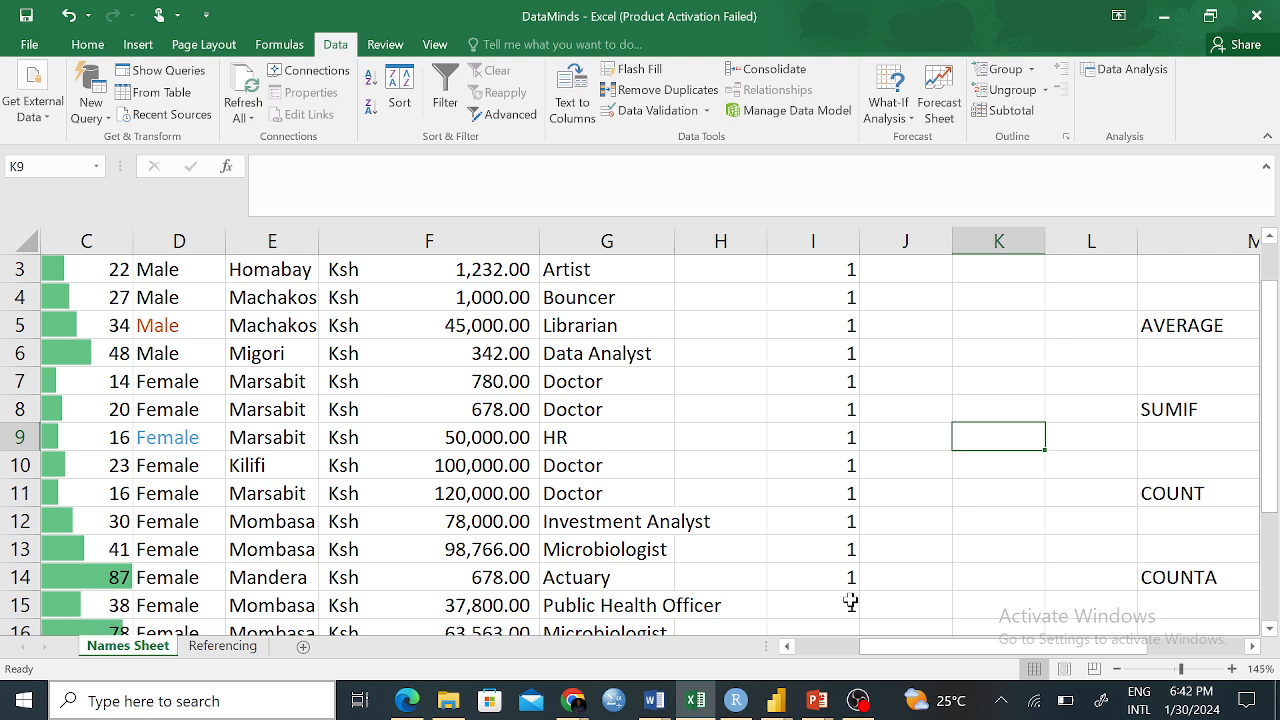
{"action": "key", "text": "ctrl+z"}
{"action": "key", "text": "ctrl+z"}
{"action": "key", "text": "ctrl+z"}
{"action": "key", "text": "ctrl+z"}
{"action": "key", "text": "ctrl+z"}
{"action": "key", "text": "ctrl+z"}
{"action": "key", "text": "ctrl+z"}
{"action": "key", "text": "ctrl+z"}
{"action": "key", "text": "ctrl+z"}
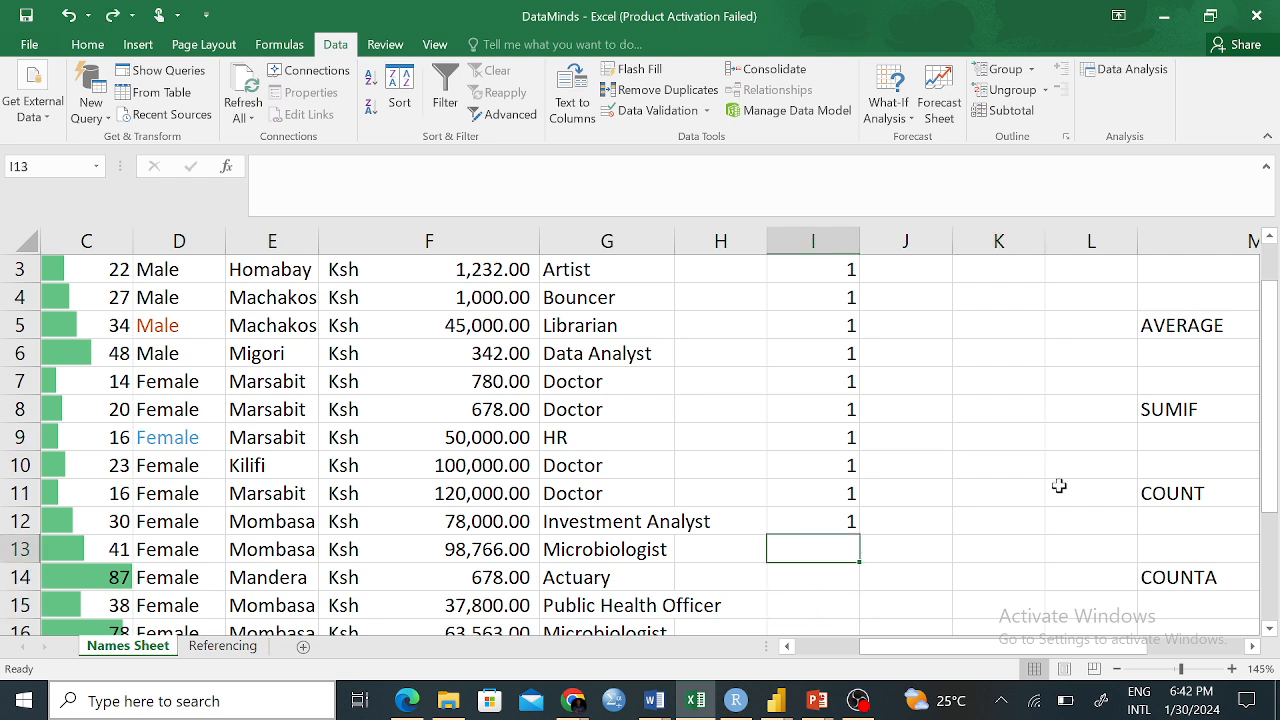
{"action": "key", "text": "ctrl+z"}
{"action": "key", "text": "ctrl+z"}
{"action": "key", "text": "ctrl+z"}
{"action": "key", "text": "ctrl+z"}
{"action": "key", "text": "ctrl+z"}
{"action": "key", "text": "ctrl+z"}
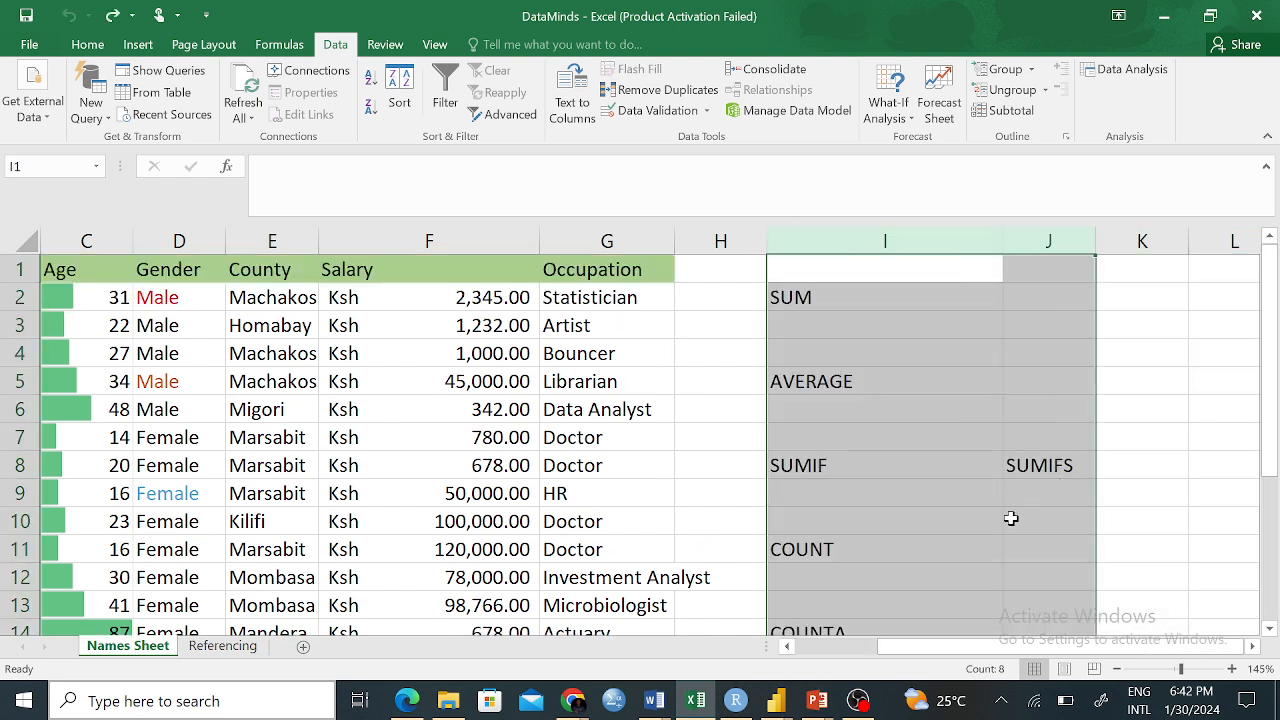
Redo to restore the empty columns I and J, then enter 1 in cell I2
{"action": "left_click", "coordinate": [115, 16]}
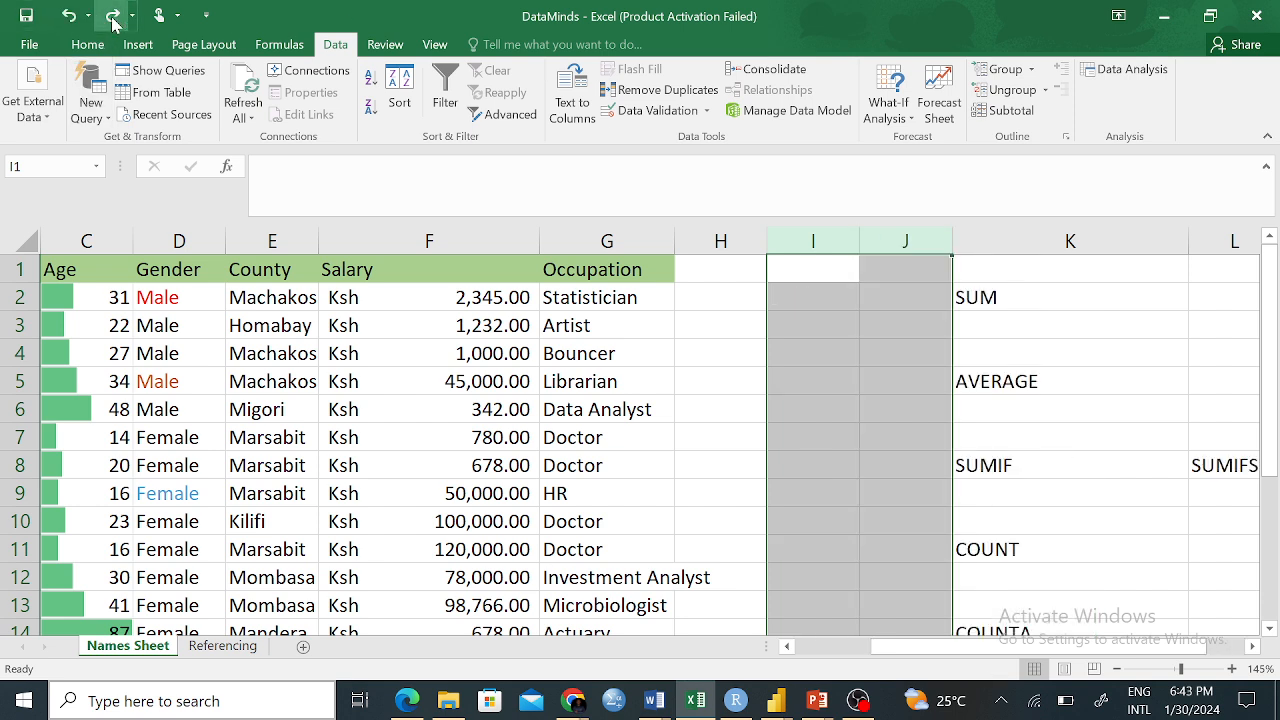
{"action": "left_click", "coordinate": [790, 462]}
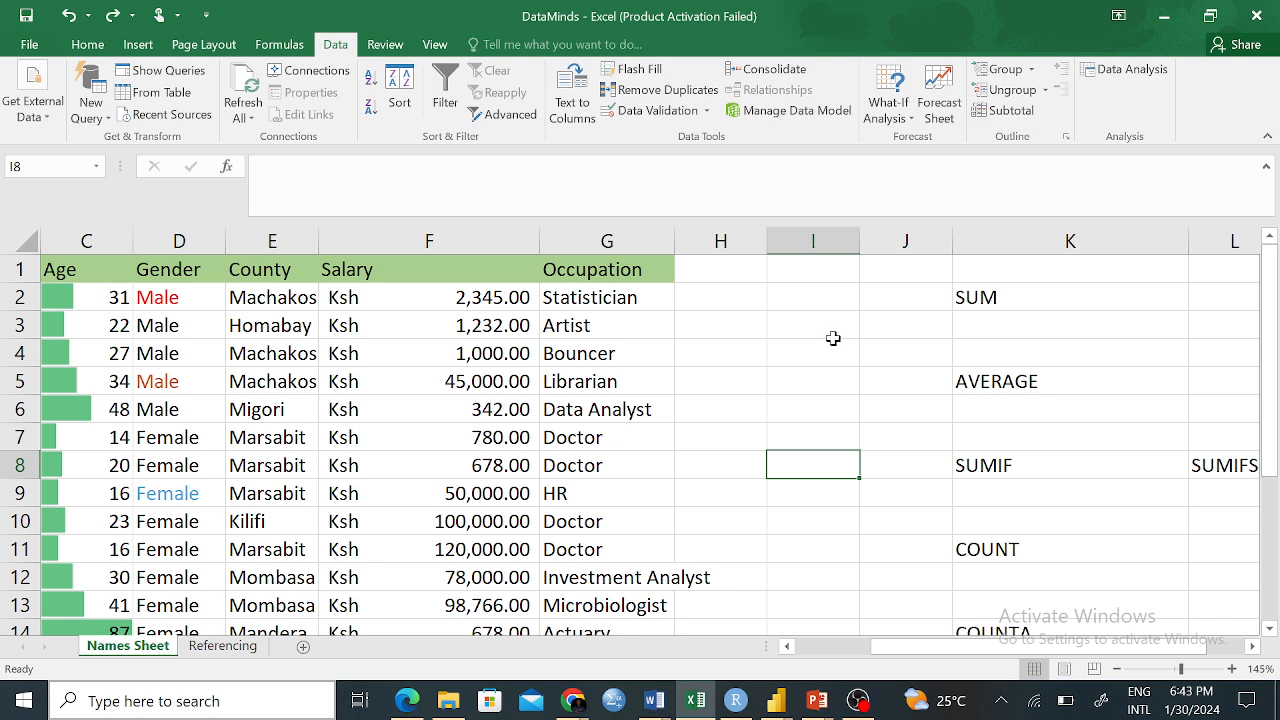
{"action": "left_click", "coordinate": [797, 300]}
{"action": "type", "text": "1"}
{"action": "left_click", "coordinate": [820, 400]}
{"action": "left_click", "coordinate": [825, 306]}
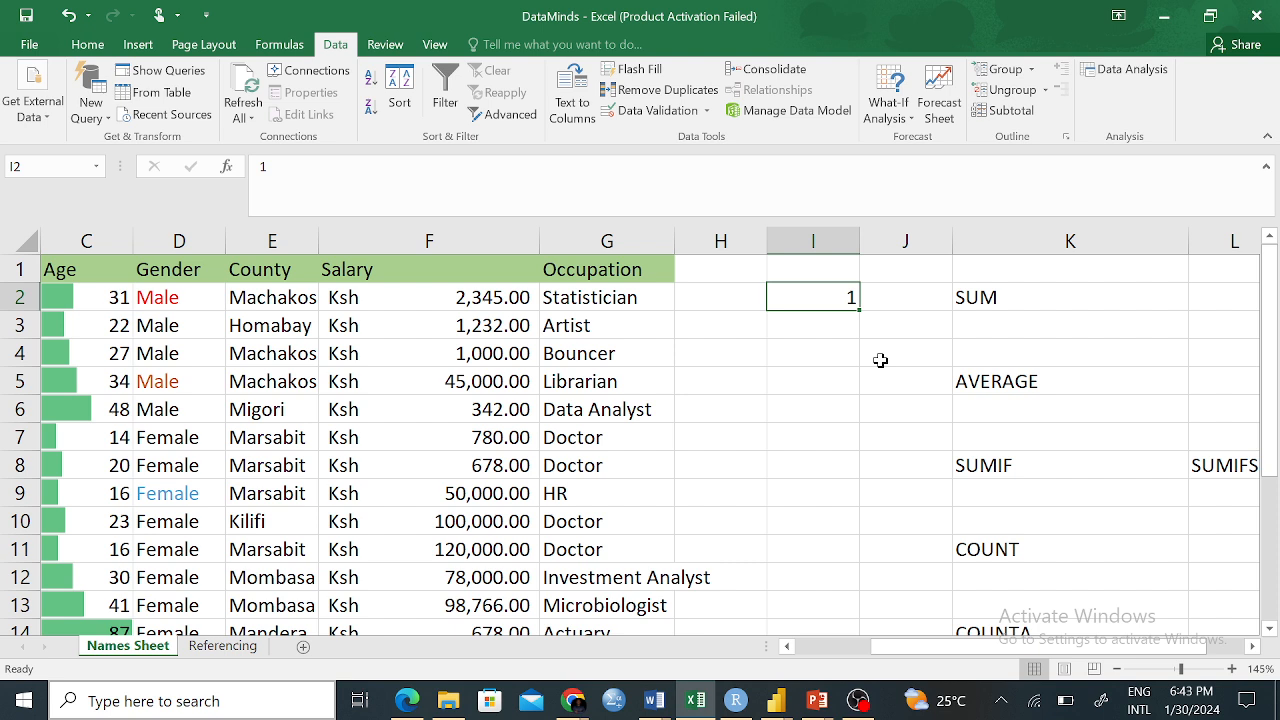
{"action": "left_click", "coordinate": [852, 380]}
{"action": "left_click", "coordinate": [844, 297]}
{"action": "left_click", "coordinate": [850, 407]}
{"action": "left_click", "coordinate": [820, 290]}
{"action": "left_click", "coordinate": [830, 437]}
{"action": "left_click", "coordinate": [823, 289]}
{"action": "left_click", "coordinate": [820, 431]}
{"action": "left_click", "coordinate": [825, 296]}
{"action": "left_click", "coordinate": [819, 391]}
{"action": "left_click", "coordinate": [836, 303]}
{"action": "left_click", "coordinate": [842, 356]}
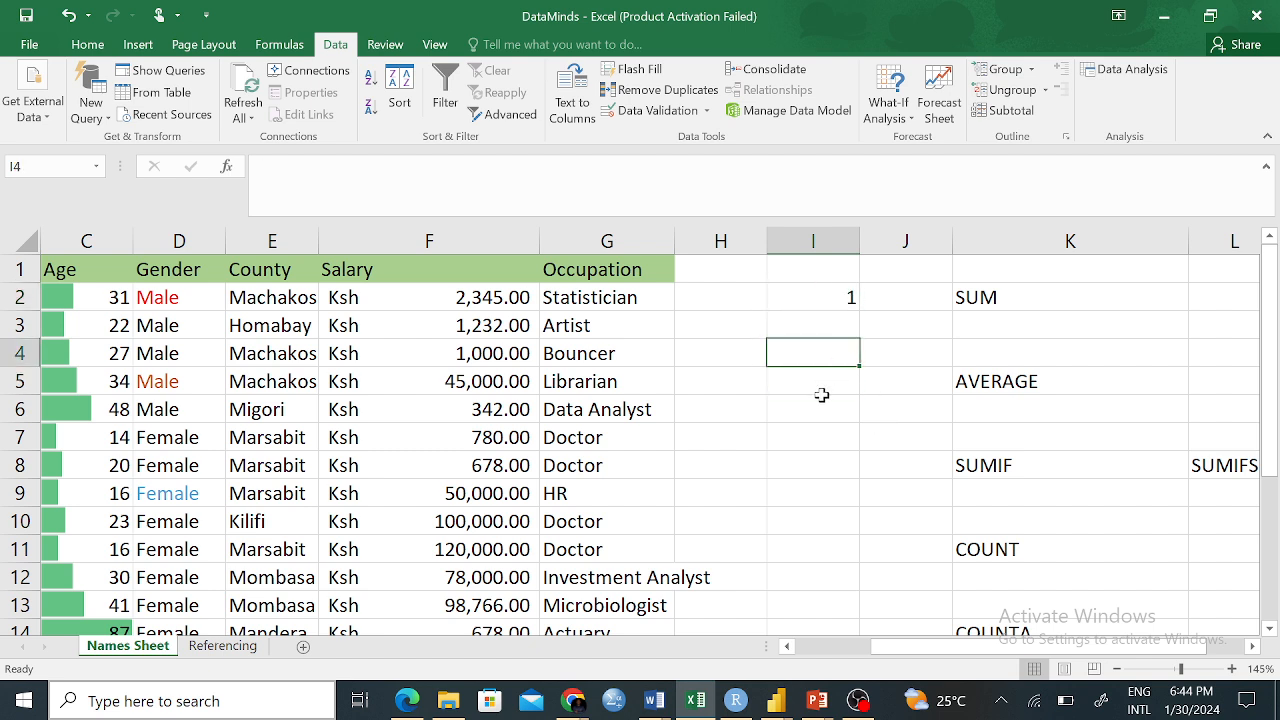
{"action": "left_click", "coordinate": [819, 392]}
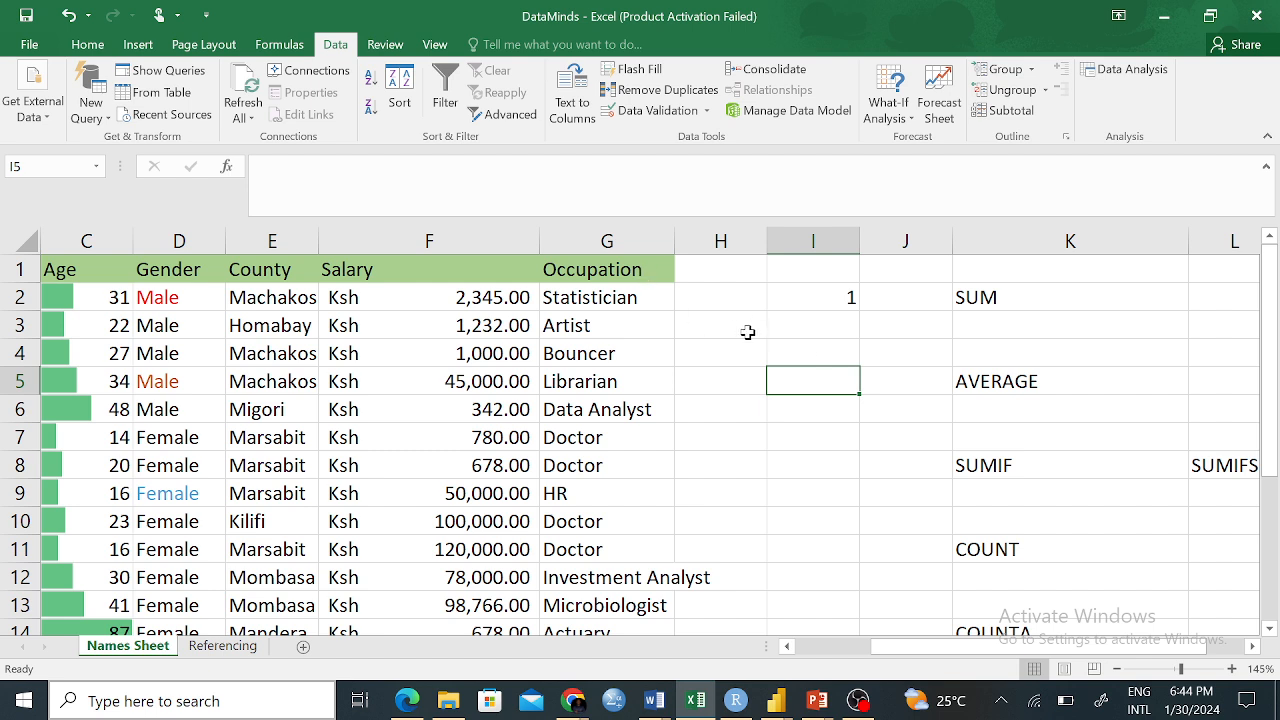
{"action": "left_click", "coordinate": [828, 293]}
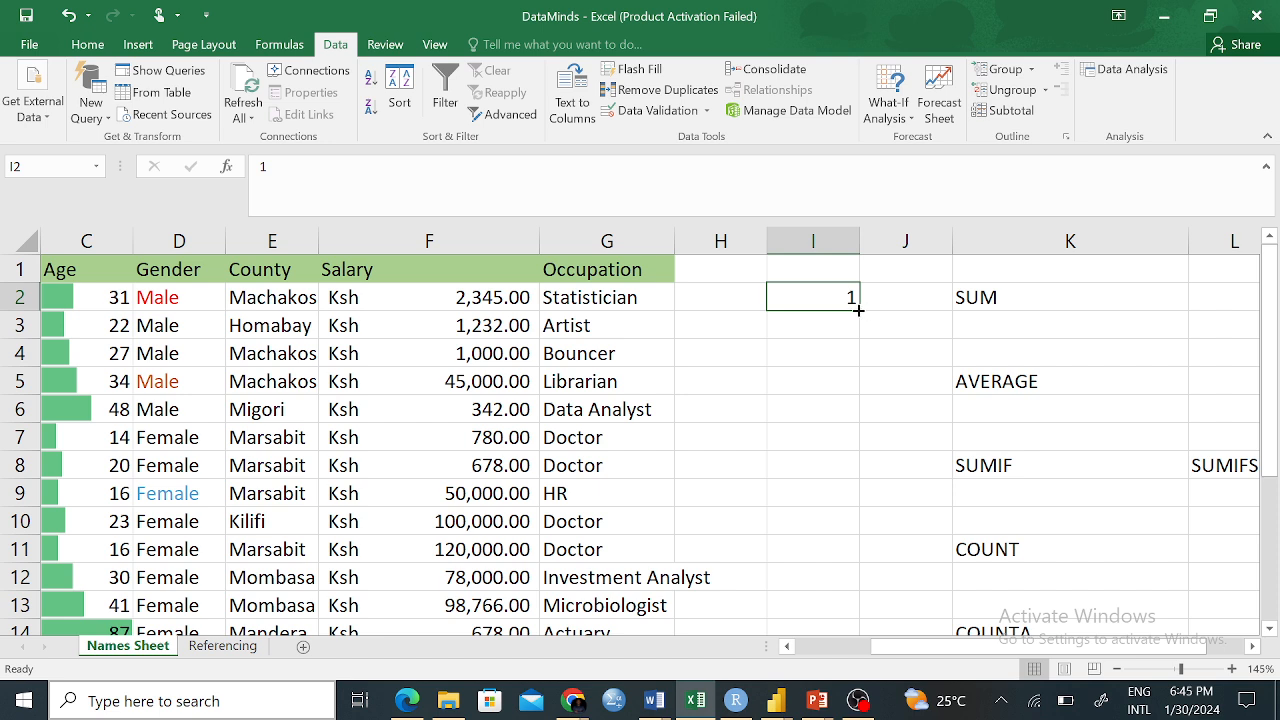
{"action": "left_click_drag", "start_coordinate": [858, 310], "coordinate": [817, 606]}
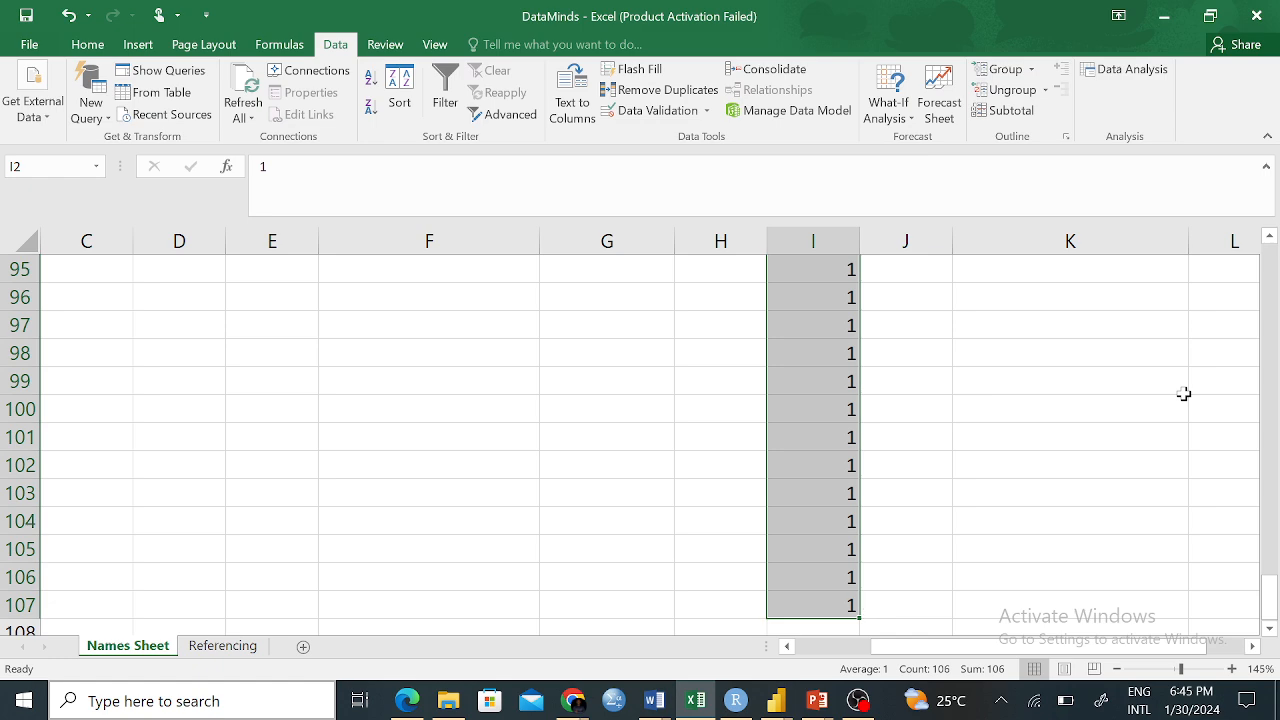
{"action": "key", "text": "ctrl+z"}
{"action": "left_click", "coordinate": [829, 343]}
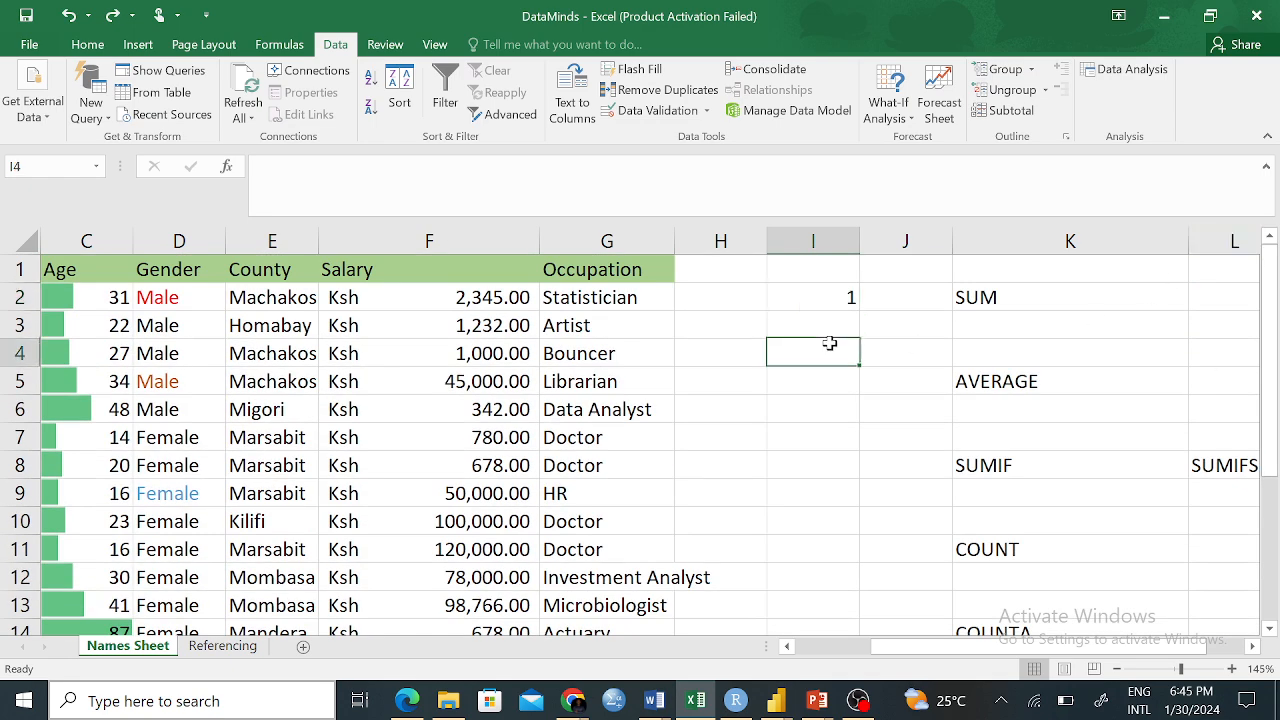
{"action": "left_click", "coordinate": [848, 292]}
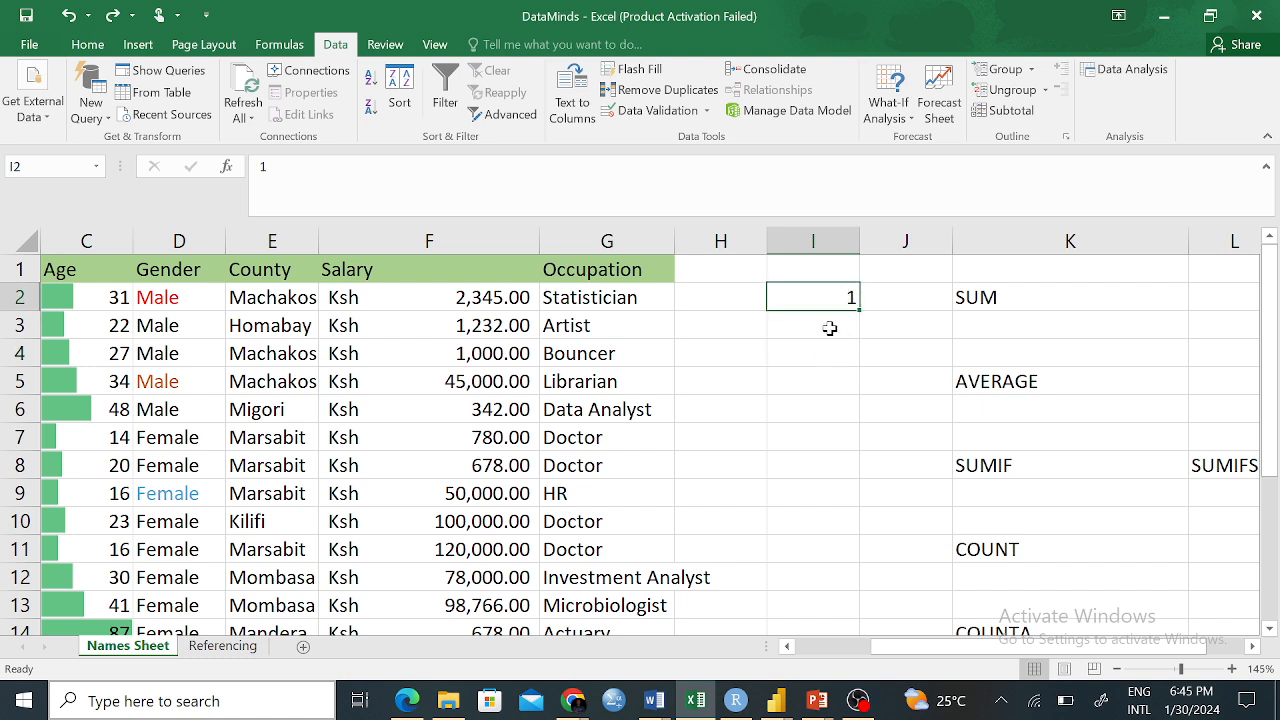
Enter 2 in I3 and fill the 1, 2 series down column I to row 21
{"action": "left_click", "coordinate": [817, 337]}
{"action": "type", "text": "2"}
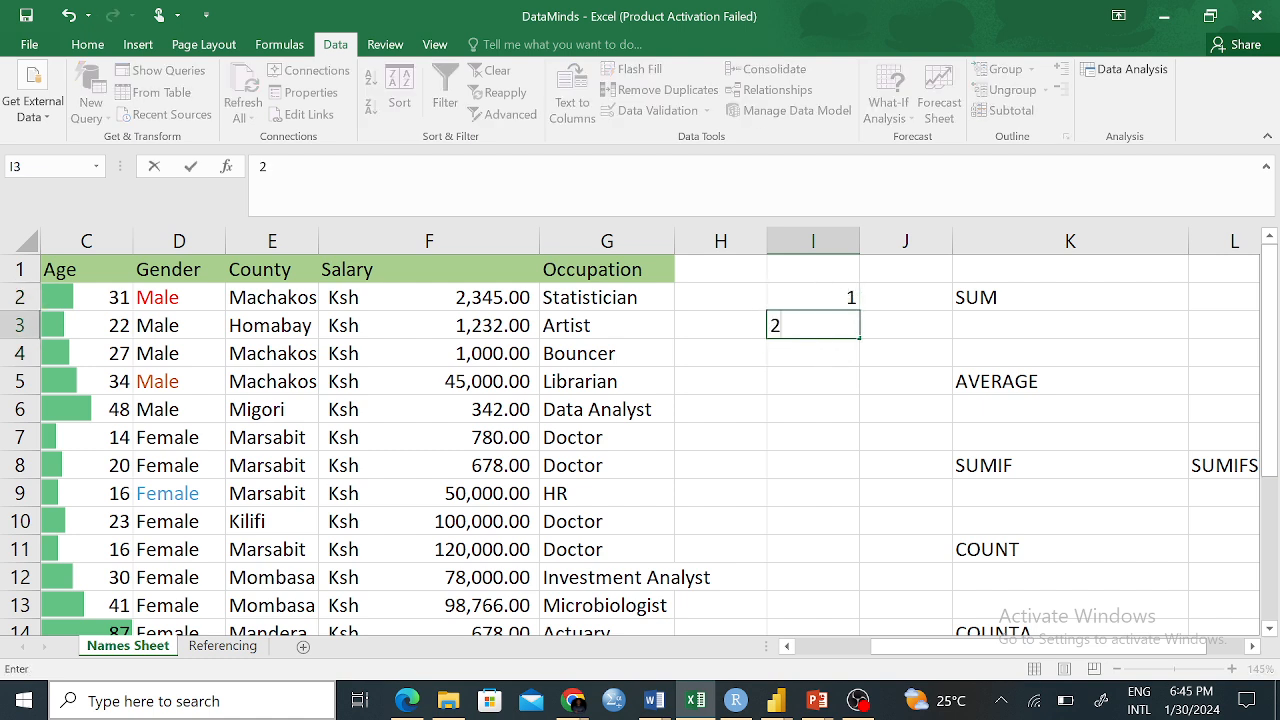
{"action": "left_click", "coordinate": [830, 416]}
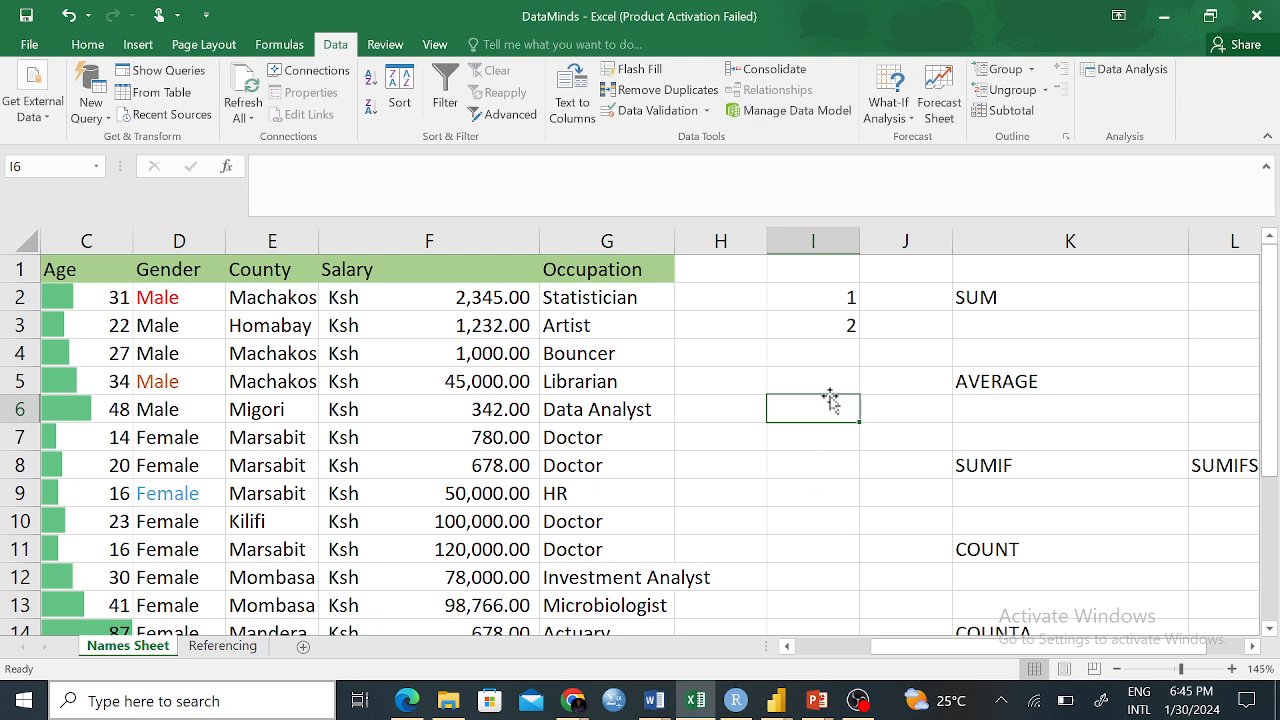
{"action": "left_click", "coordinate": [836, 296]}
{"action": "left_click_drag", "start_coordinate": [836, 296], "coordinate": [848, 323]}
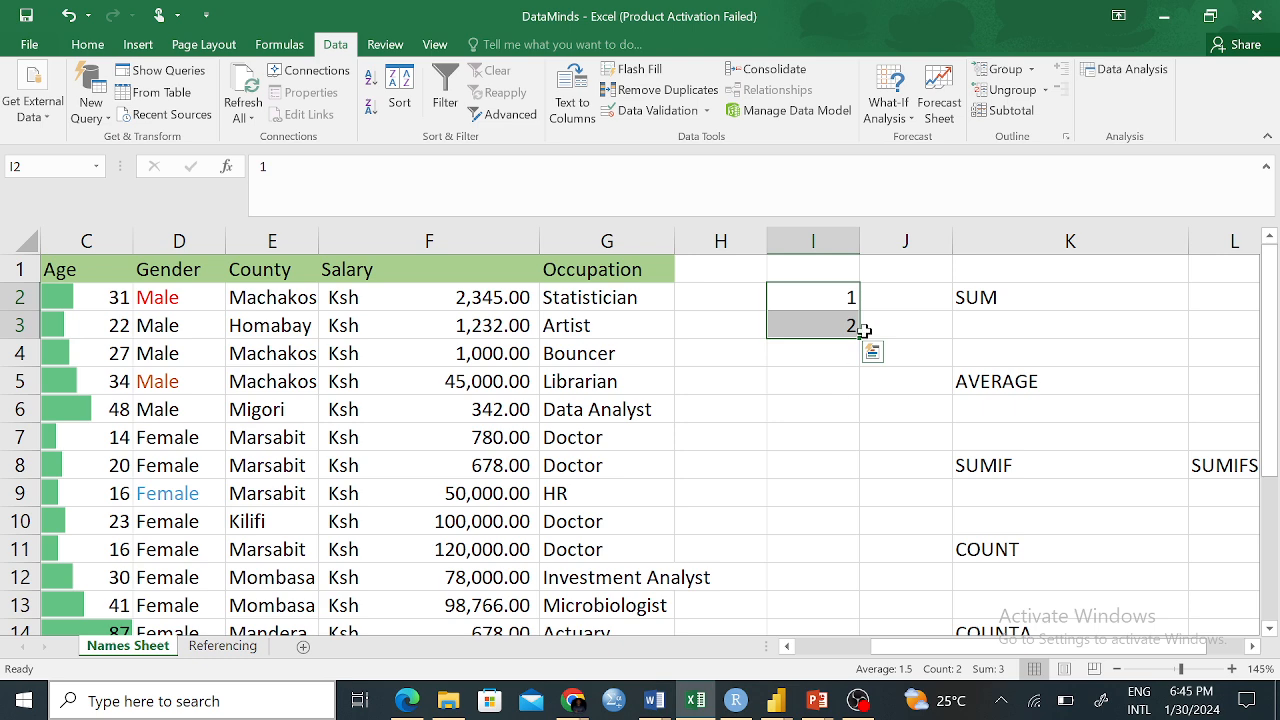
{"action": "left_click_drag", "start_coordinate": [857, 337], "coordinate": [865, 562]}
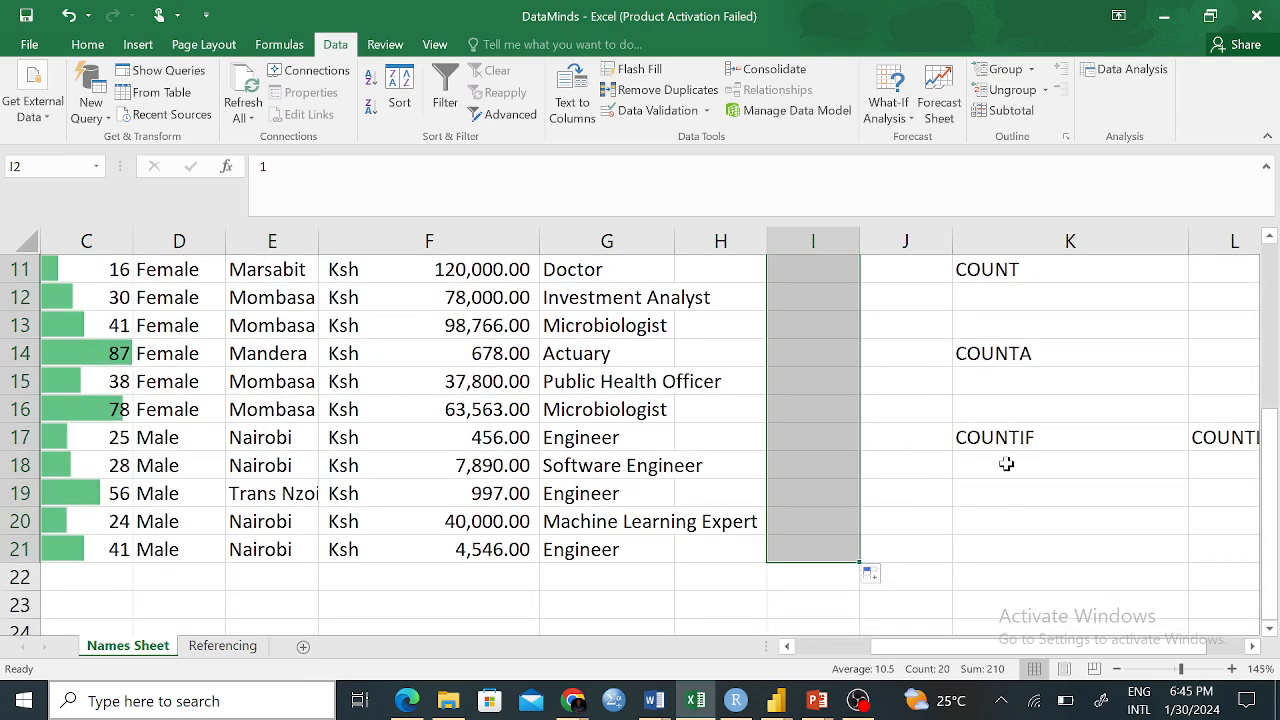
{"action": "scroll", "coordinate": [960, 497], "scroll_direction": "up", "scroll_amount": 4}
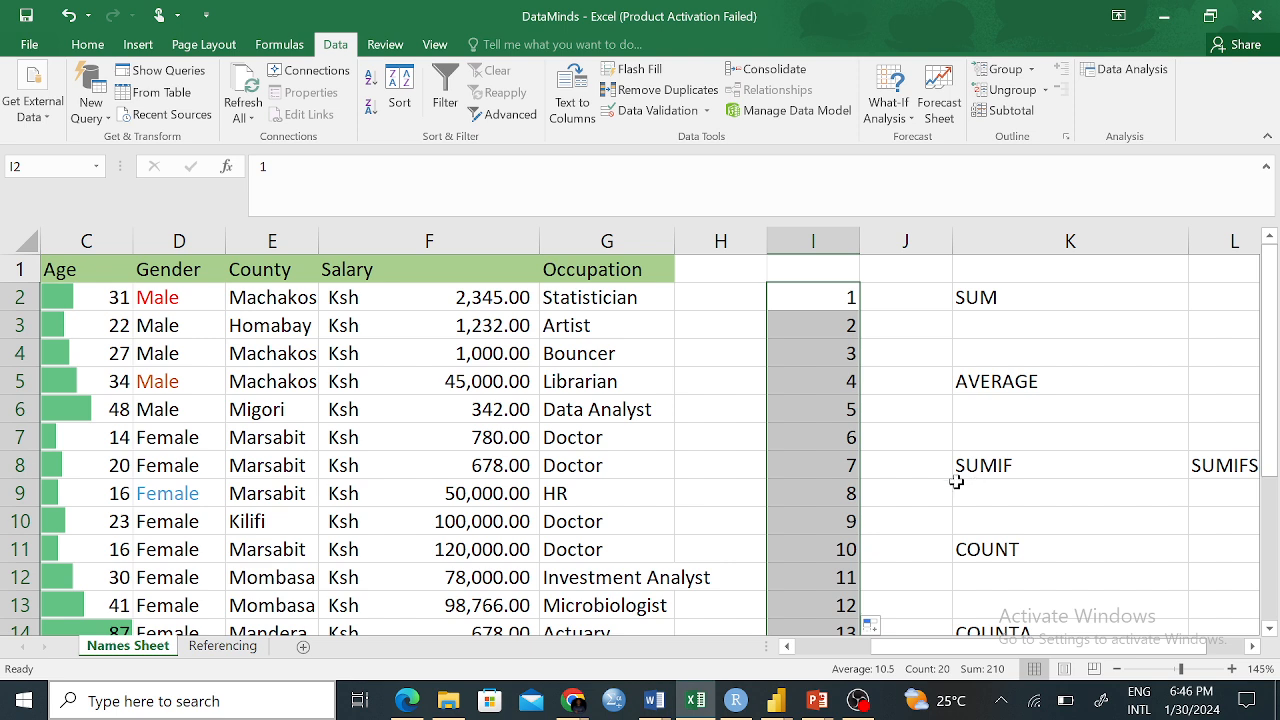
Undo the 1–20 fill and set I3 to 3 and I4 to 5
{"action": "key", "text": "ctrl+z"}
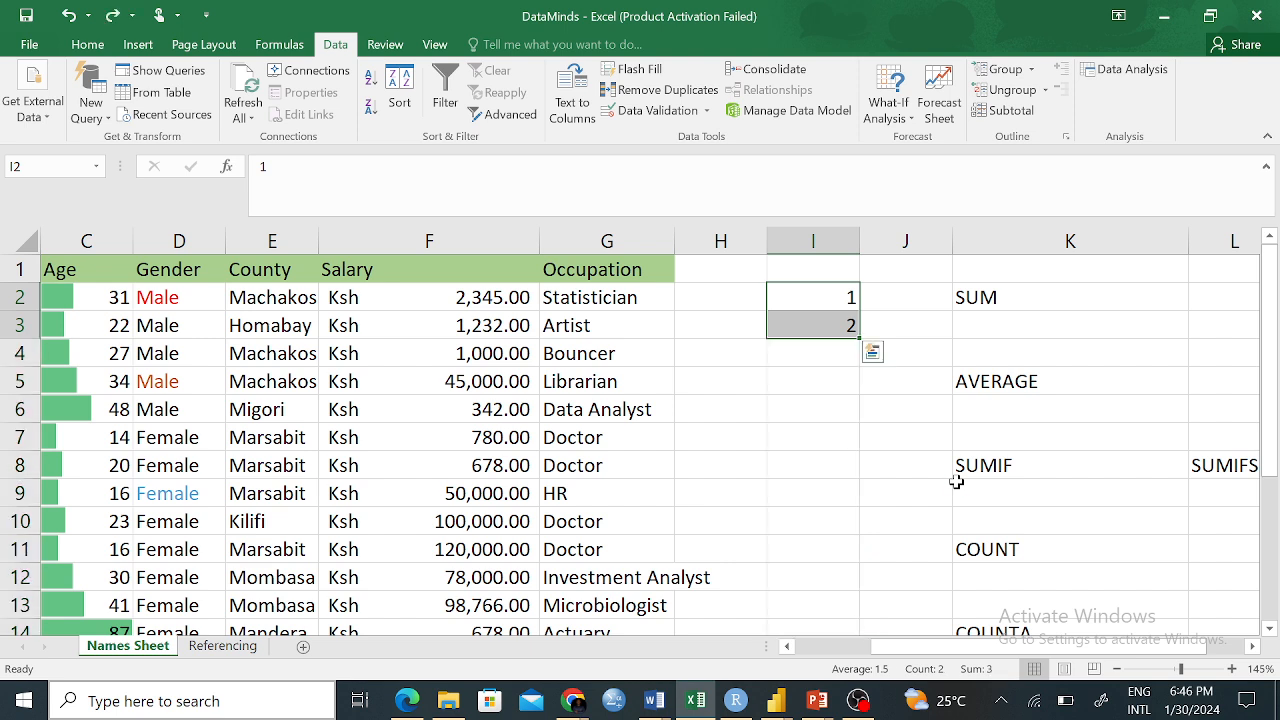
{"action": "left_click", "coordinate": [842, 440]}
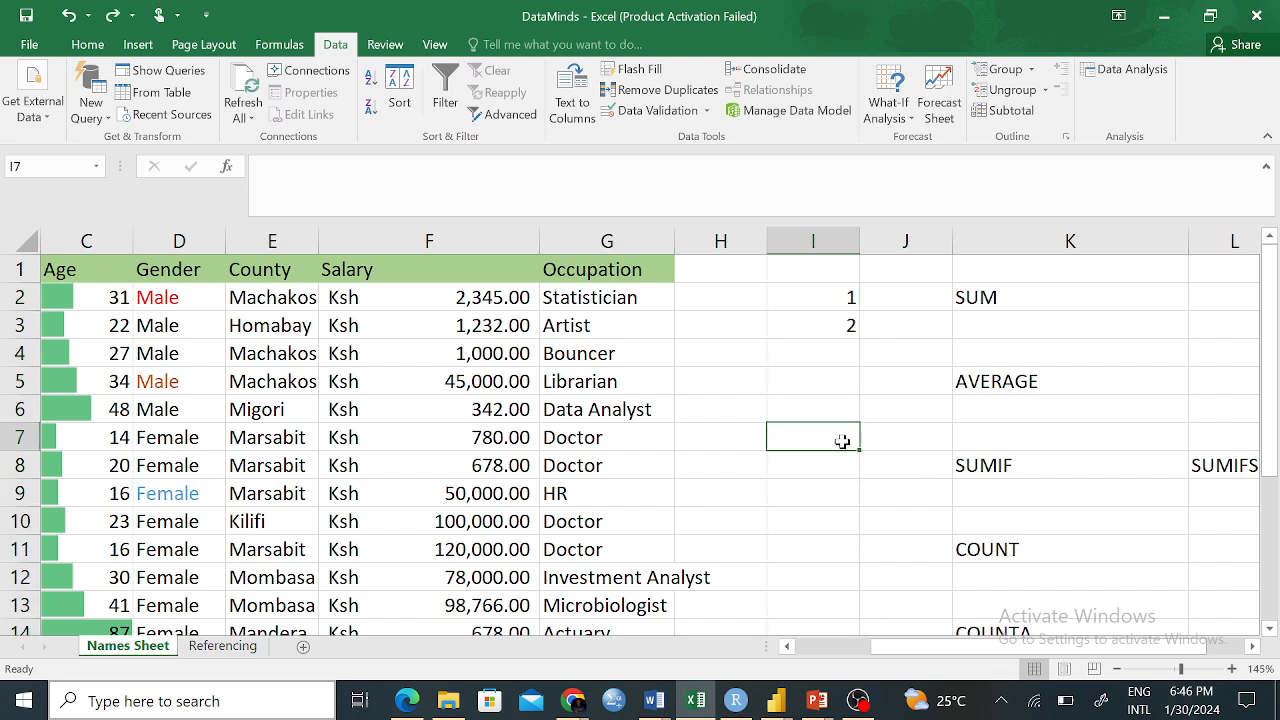
{"action": "left_click", "coordinate": [845, 298]}
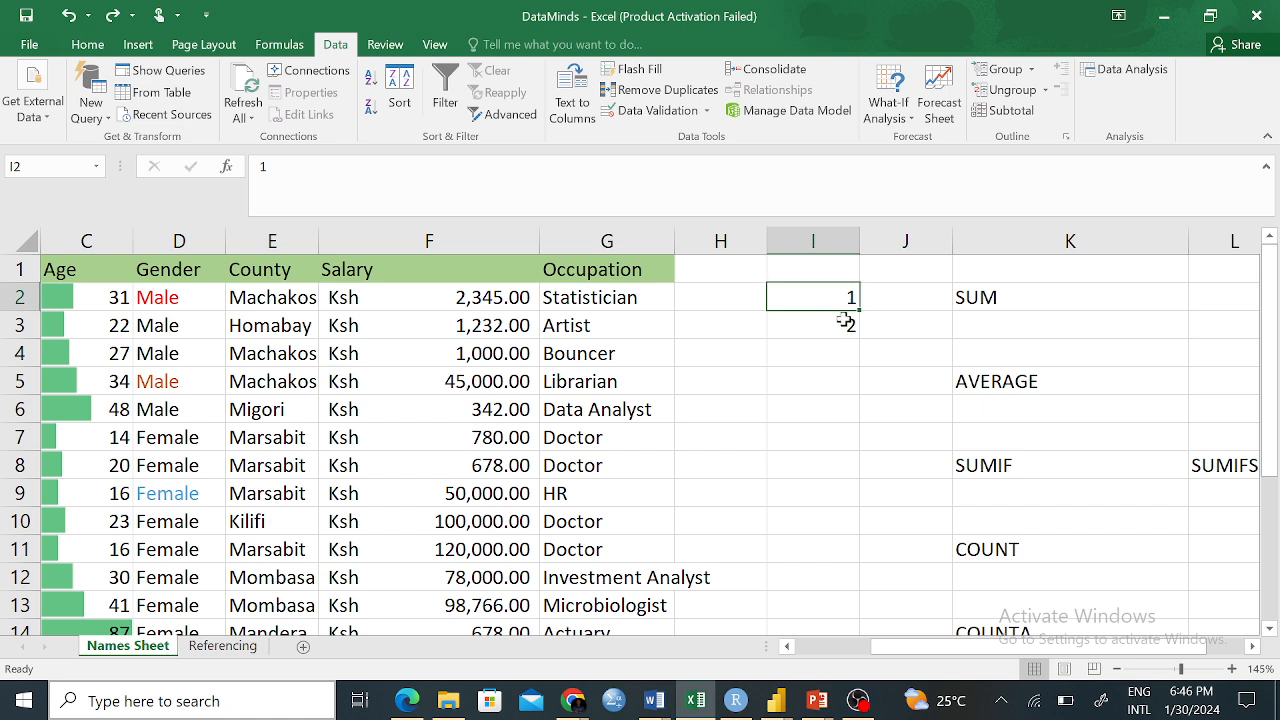
{"action": "left_click", "coordinate": [846, 326]}
{"action": "key", "text": "BackSpace"}
{"action": "type", "text": "3"}
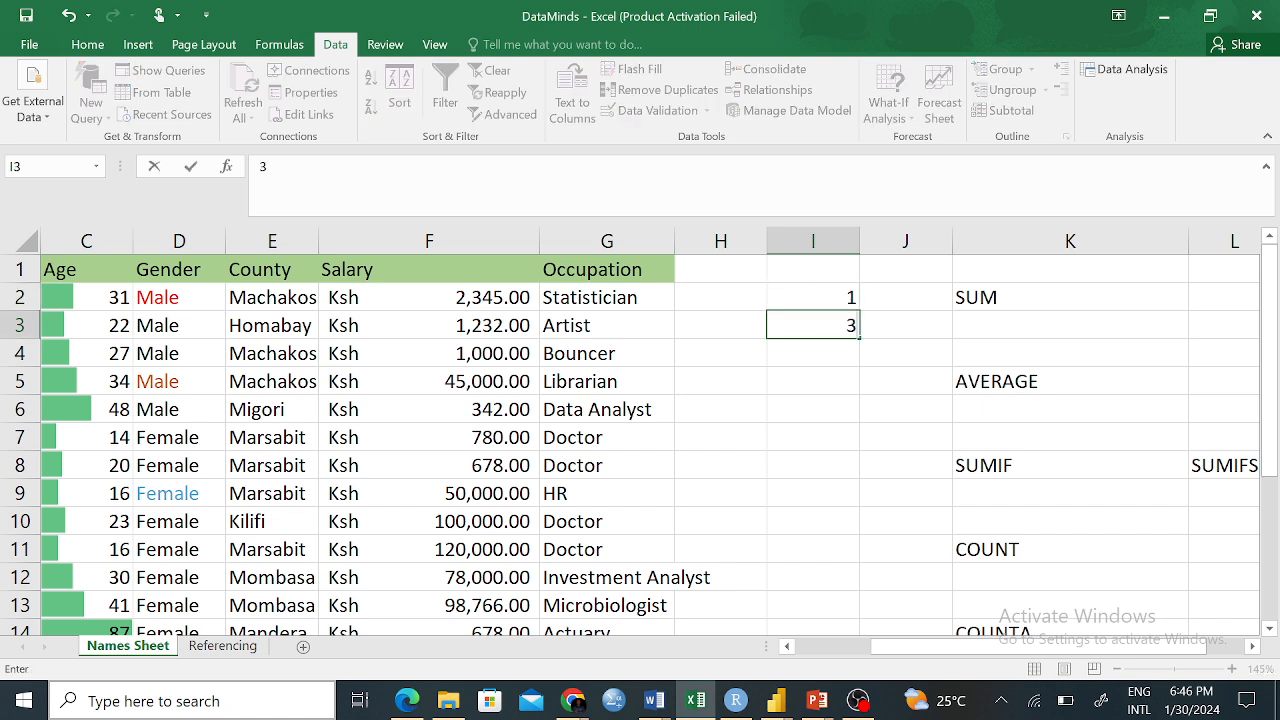
{"action": "left_click", "coordinate": [845, 361]}
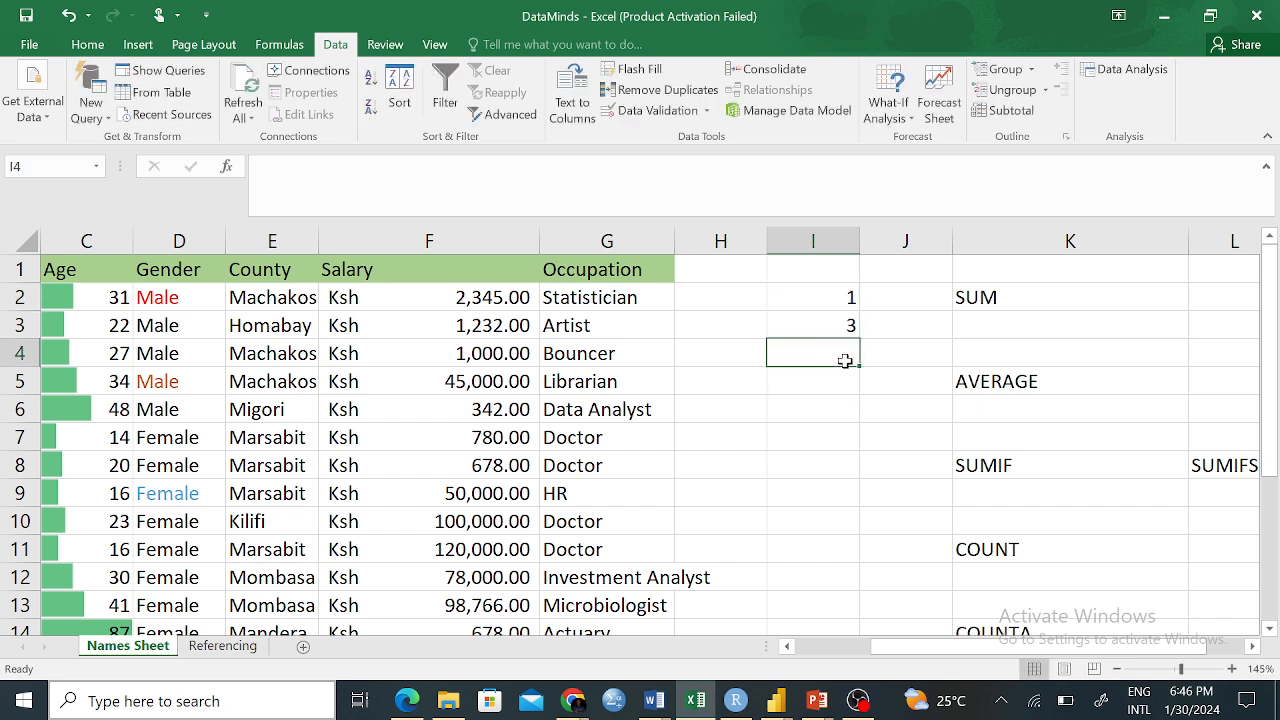
{"action": "type", "text": "5"}
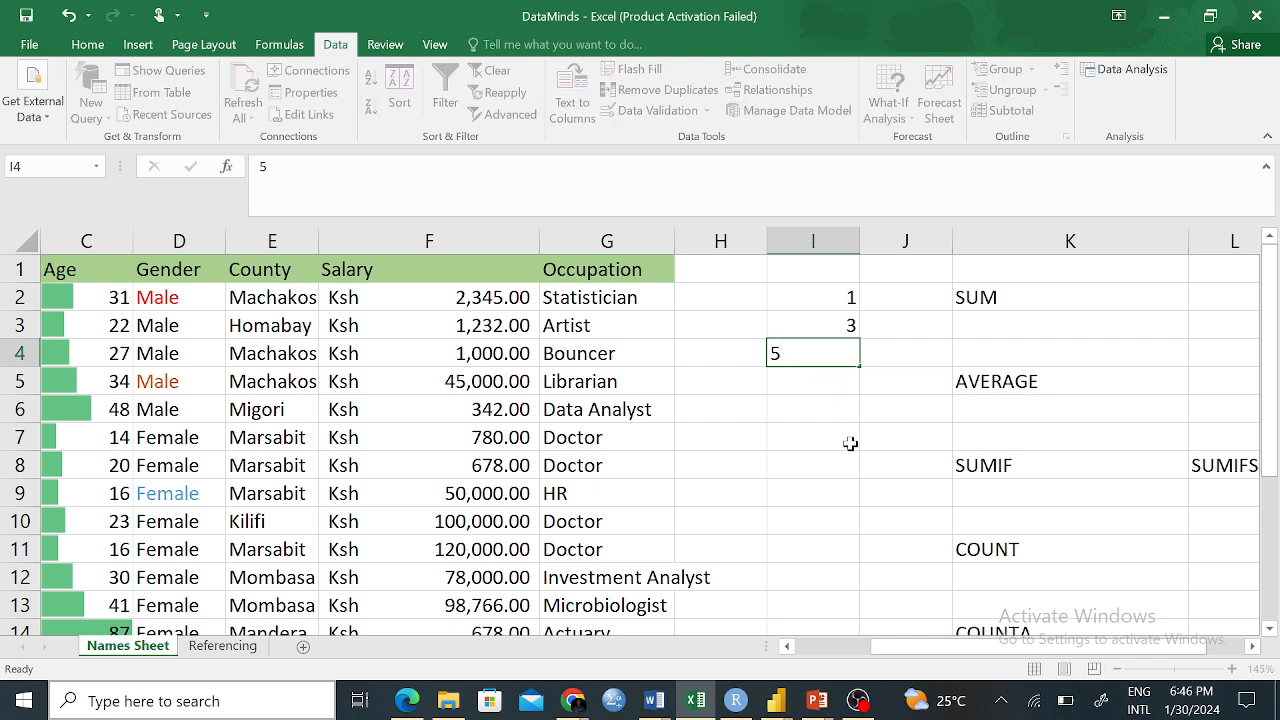
{"action": "left_click", "coordinate": [848, 440]}
Fill the 1, 3, 5 odd-number series down column I, then undo the extension
{"action": "left_click_drag", "start_coordinate": [836, 290], "coordinate": [836, 360]}
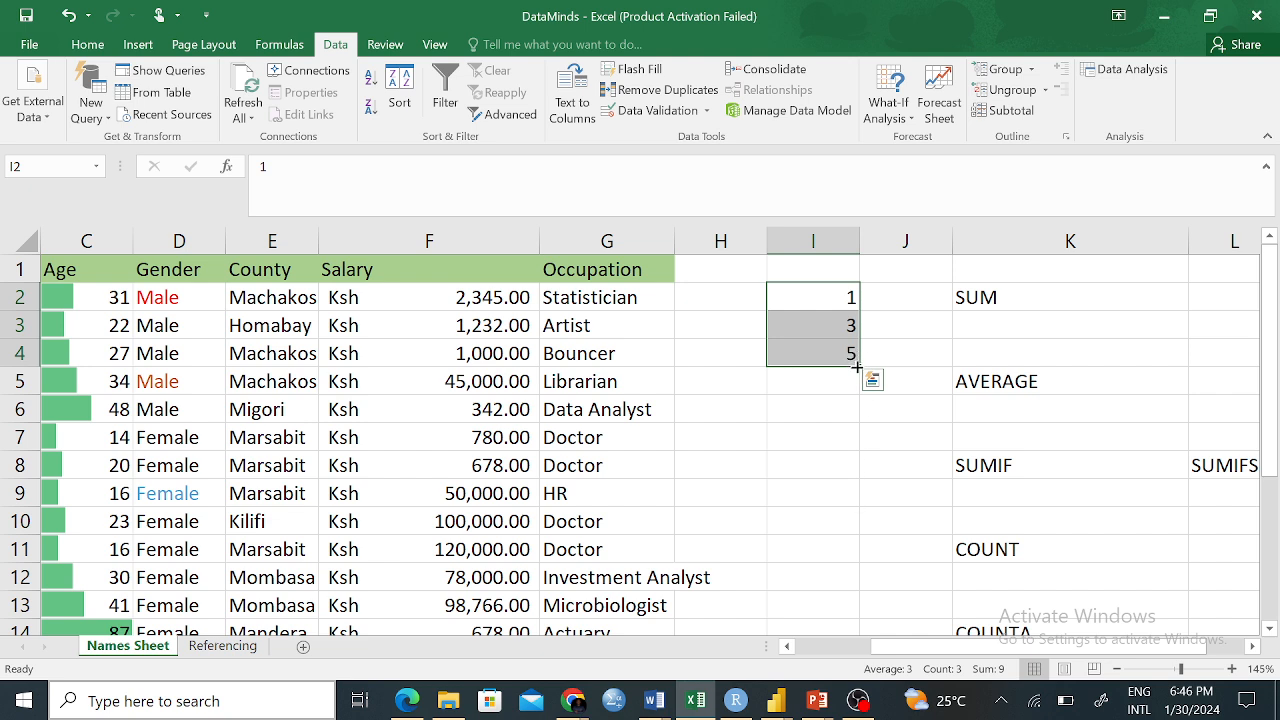
{"action": "left_click_drag", "start_coordinate": [858, 367], "coordinate": [848, 588]}
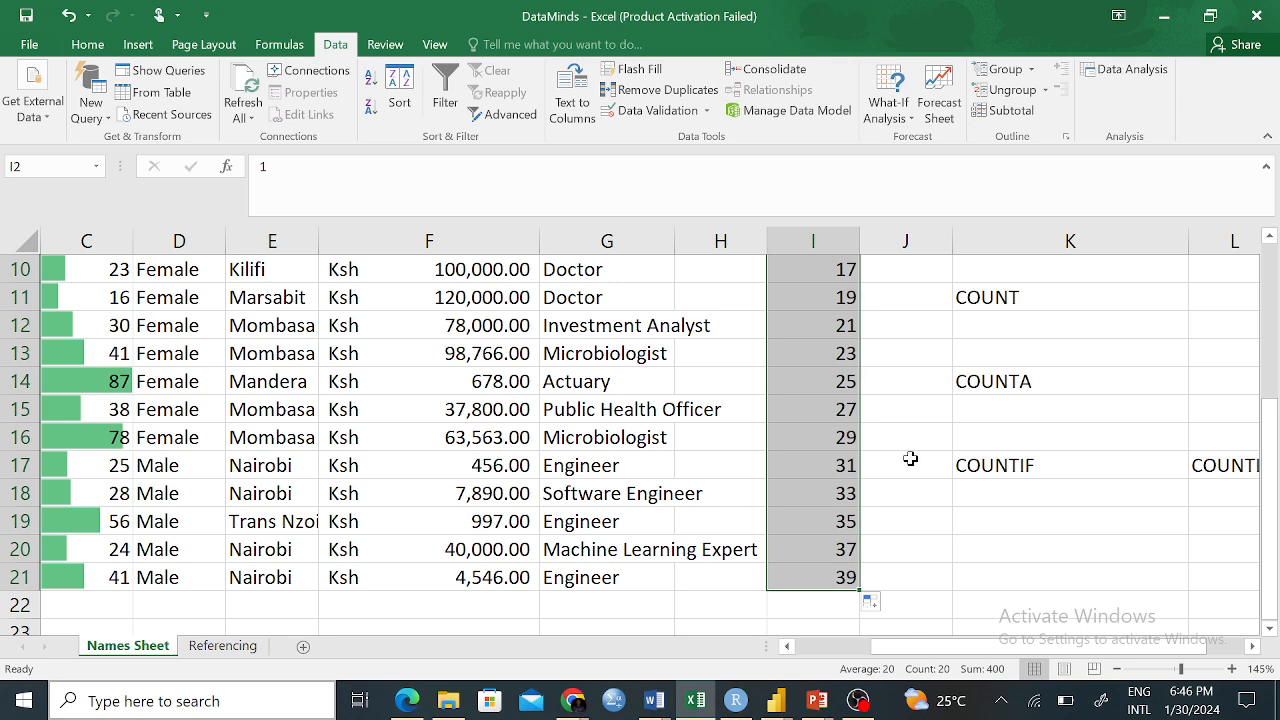
{"action": "scroll", "coordinate": [910, 458], "scroll_direction": "up", "scroll_amount": 3}
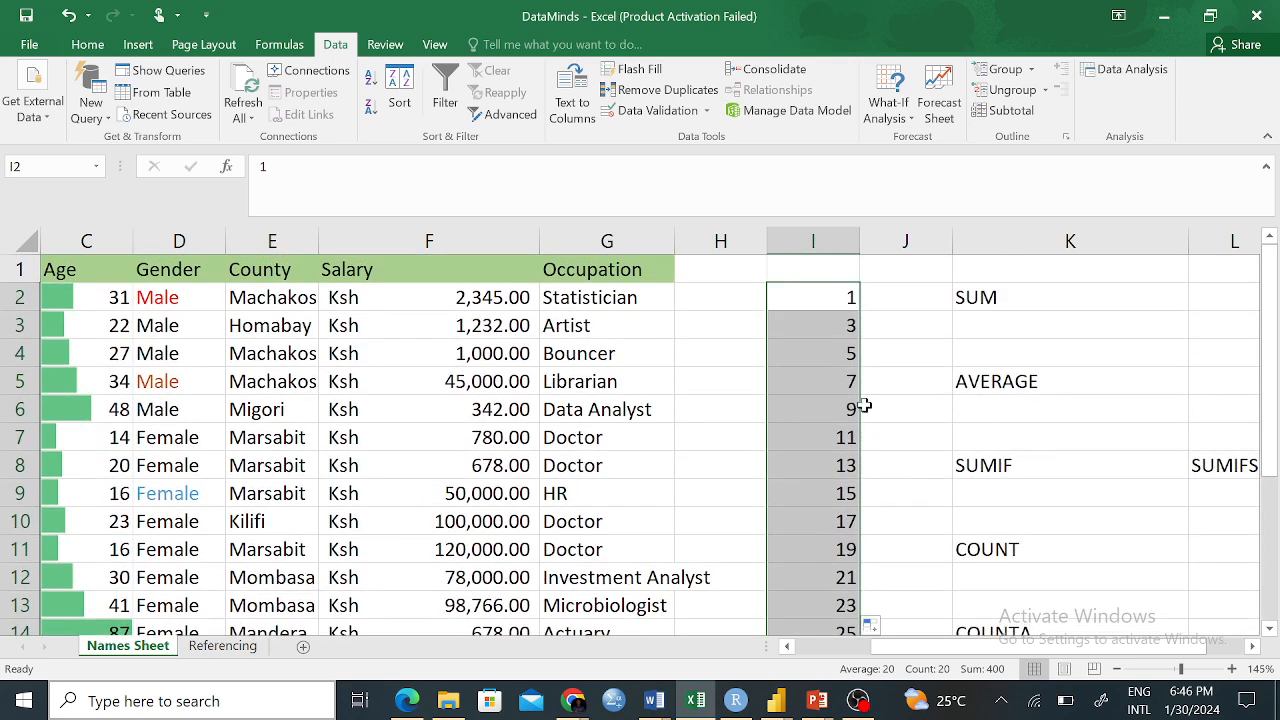
{"action": "left_click", "coordinate": [865, 354]}
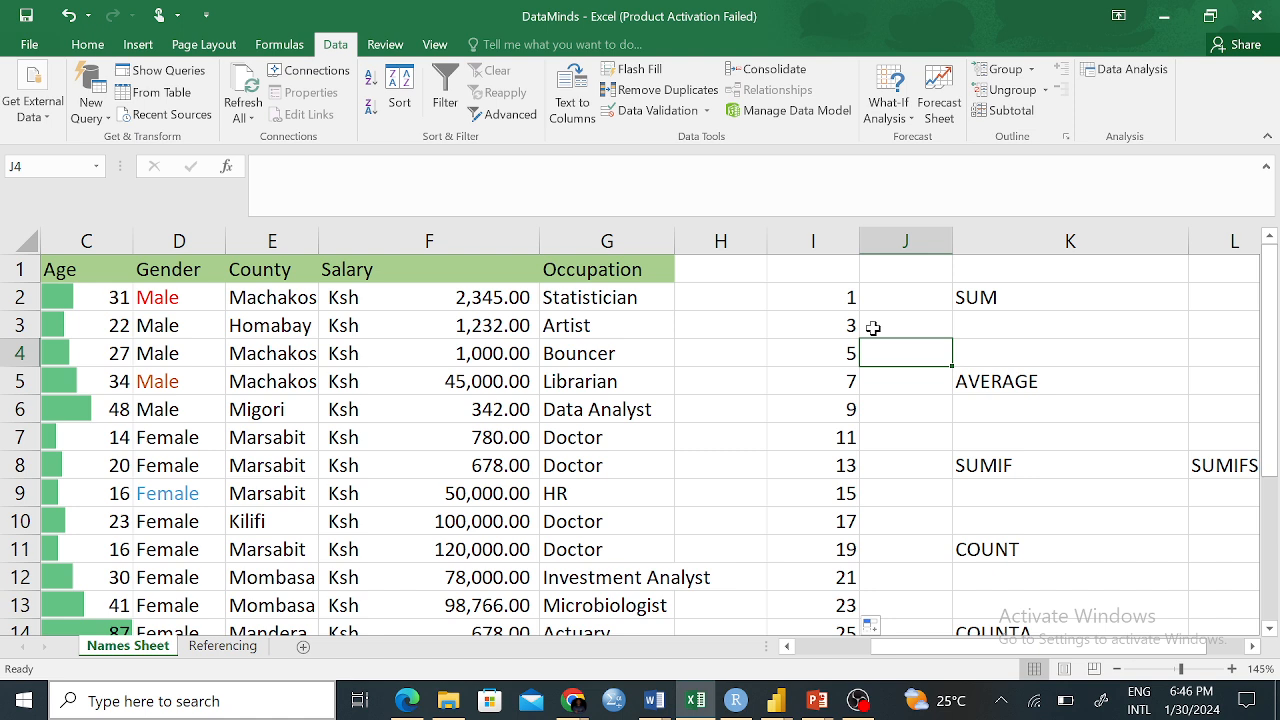
{"action": "key", "text": "ctrl+z"}
{"action": "left_click", "coordinate": [837, 467]}
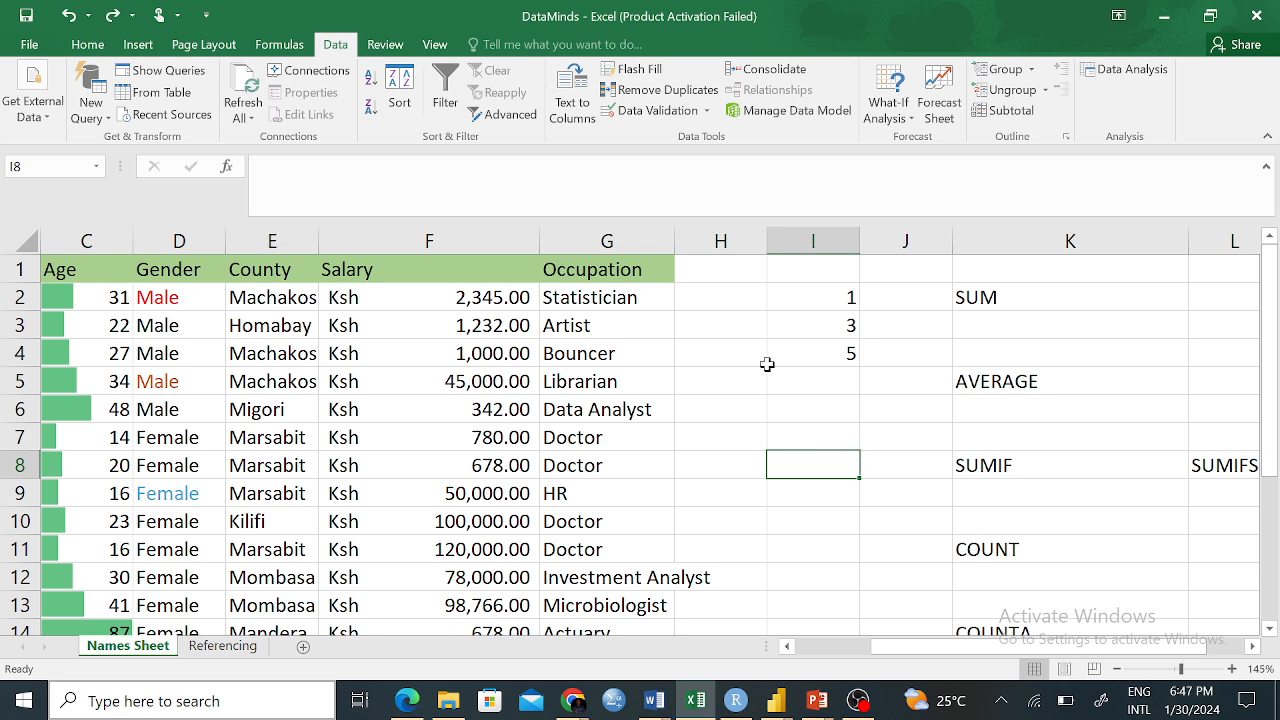
{"action": "left_click", "coordinate": [87, 45]}
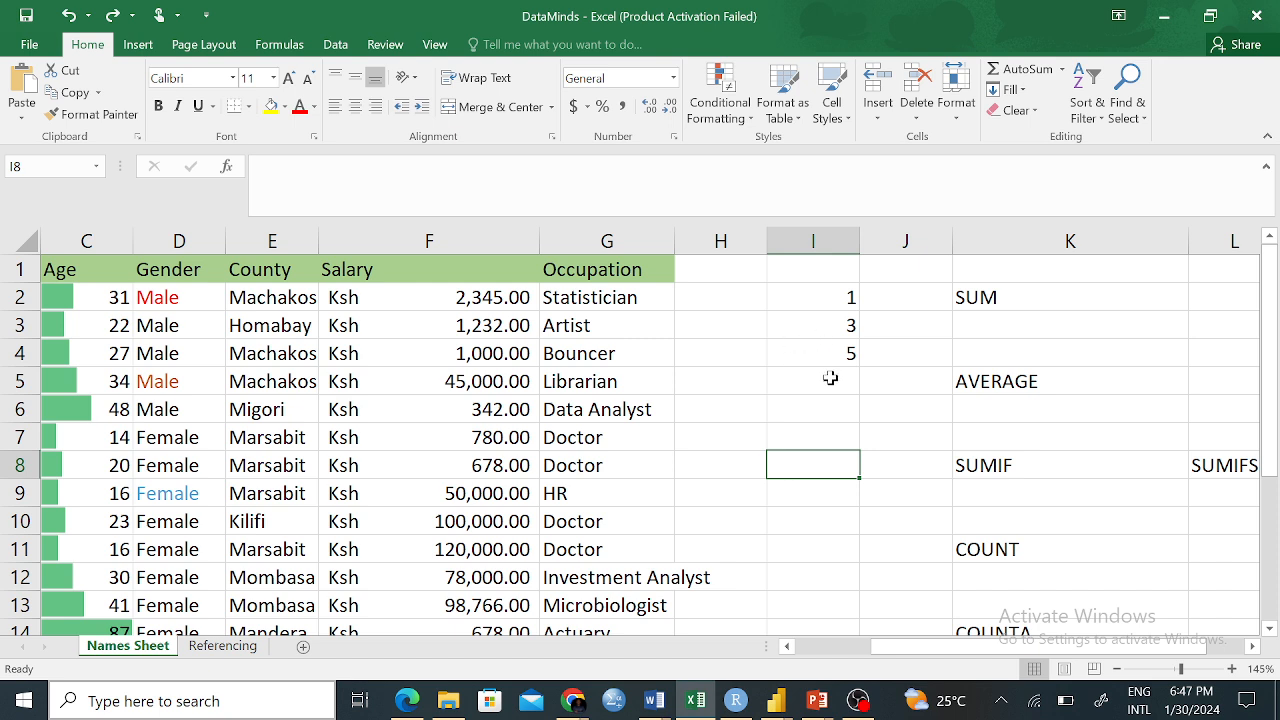
Enter 10 in I3 and 19 in I4, then fill the step-of-9 series to 100 in I13
{"action": "left_click", "coordinate": [845, 325]}
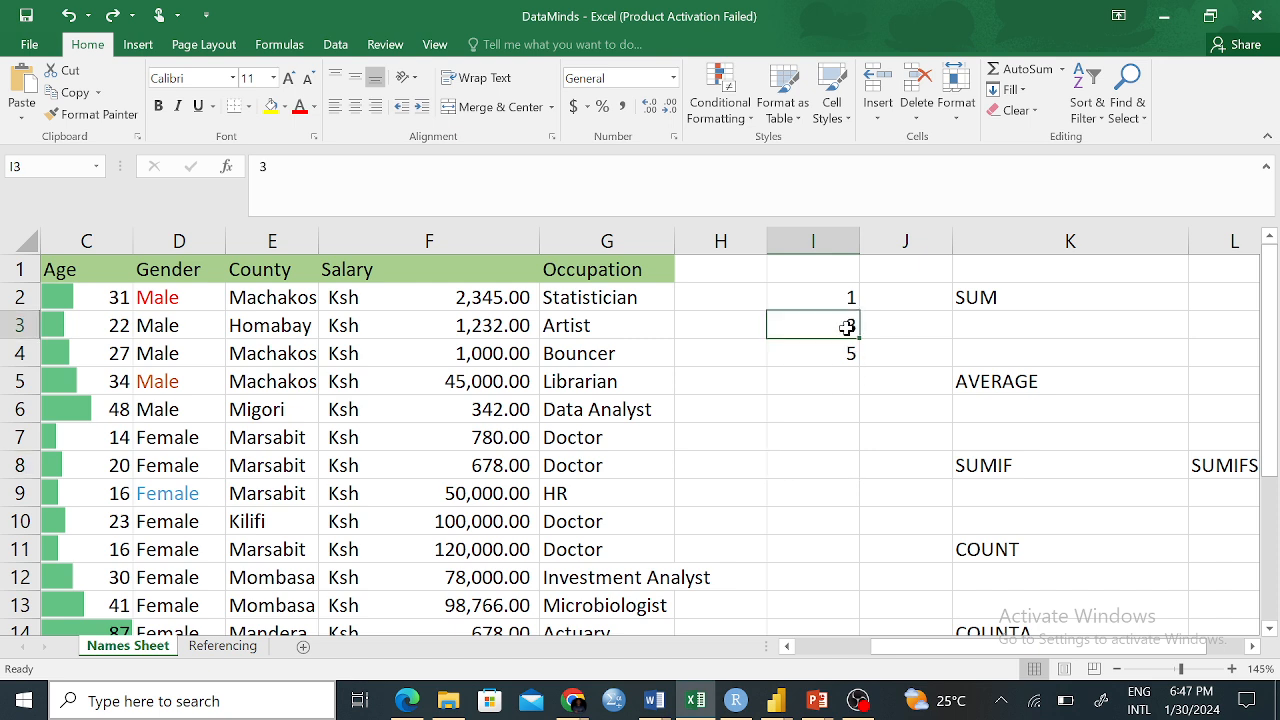
{"action": "key", "text": "BackSpace"}
{"action": "type", "text": "10"}
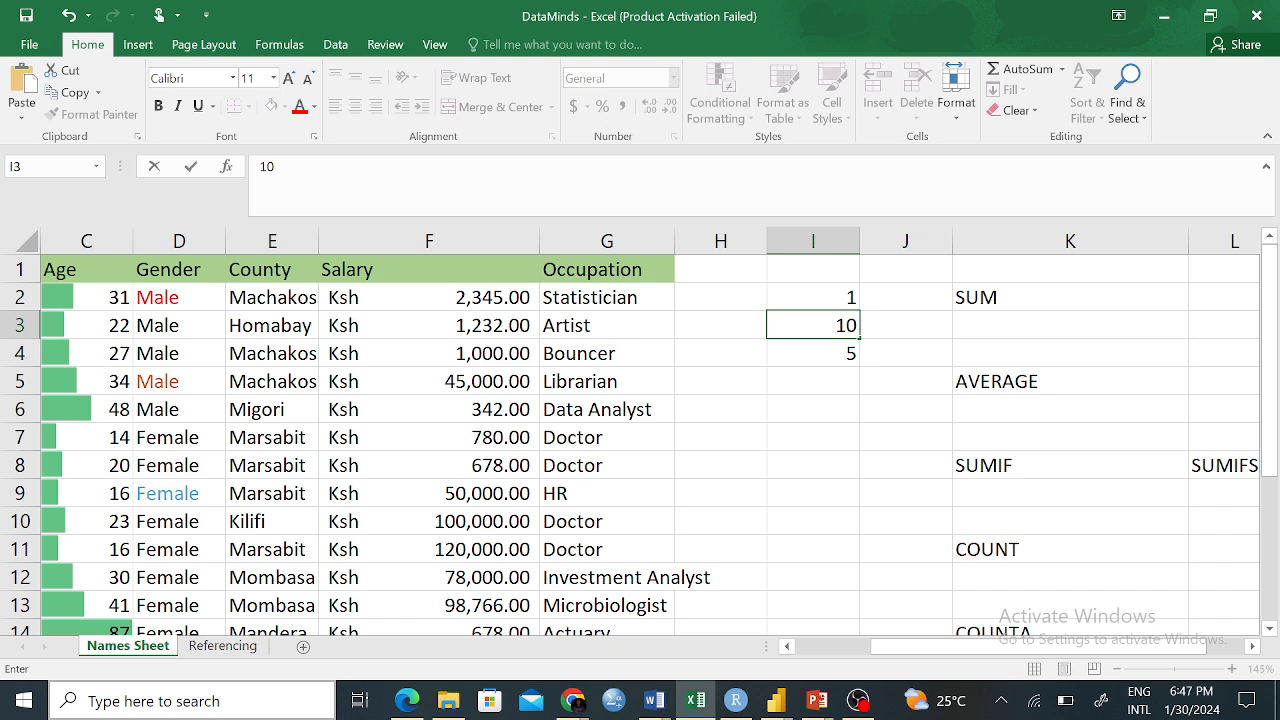
{"action": "key", "text": "Return"}
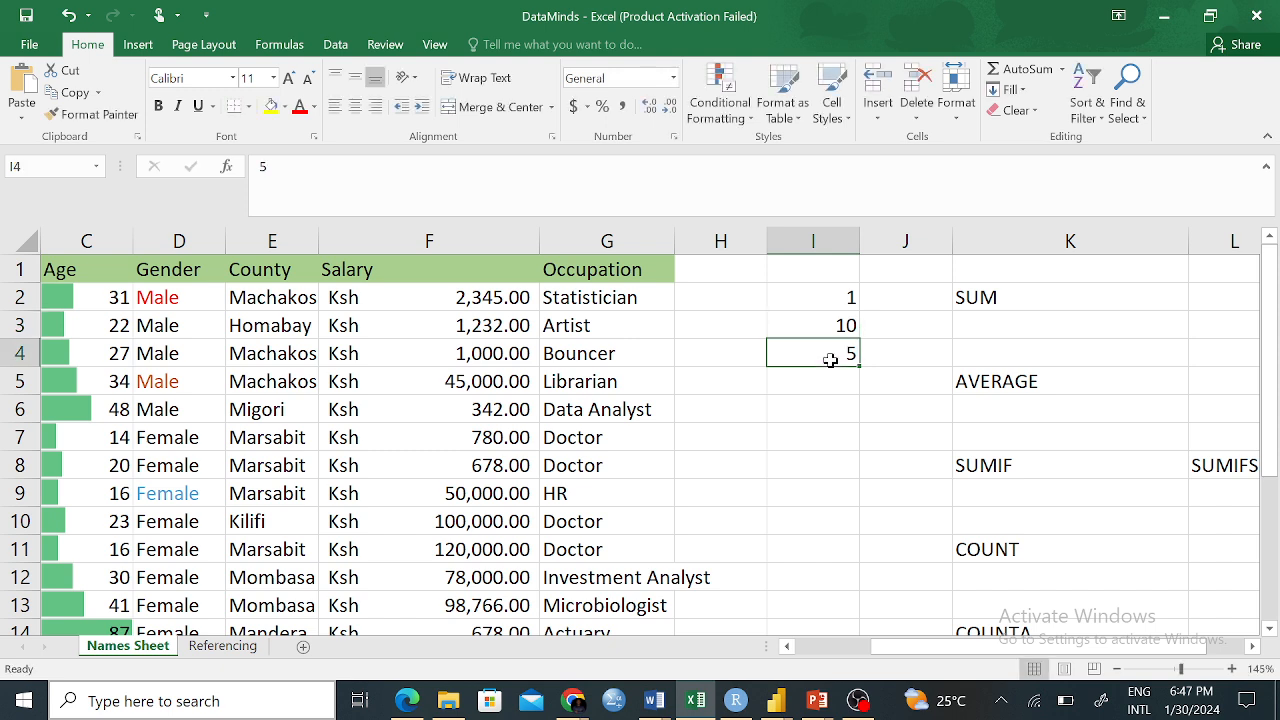
{"action": "type", "text": "19"}
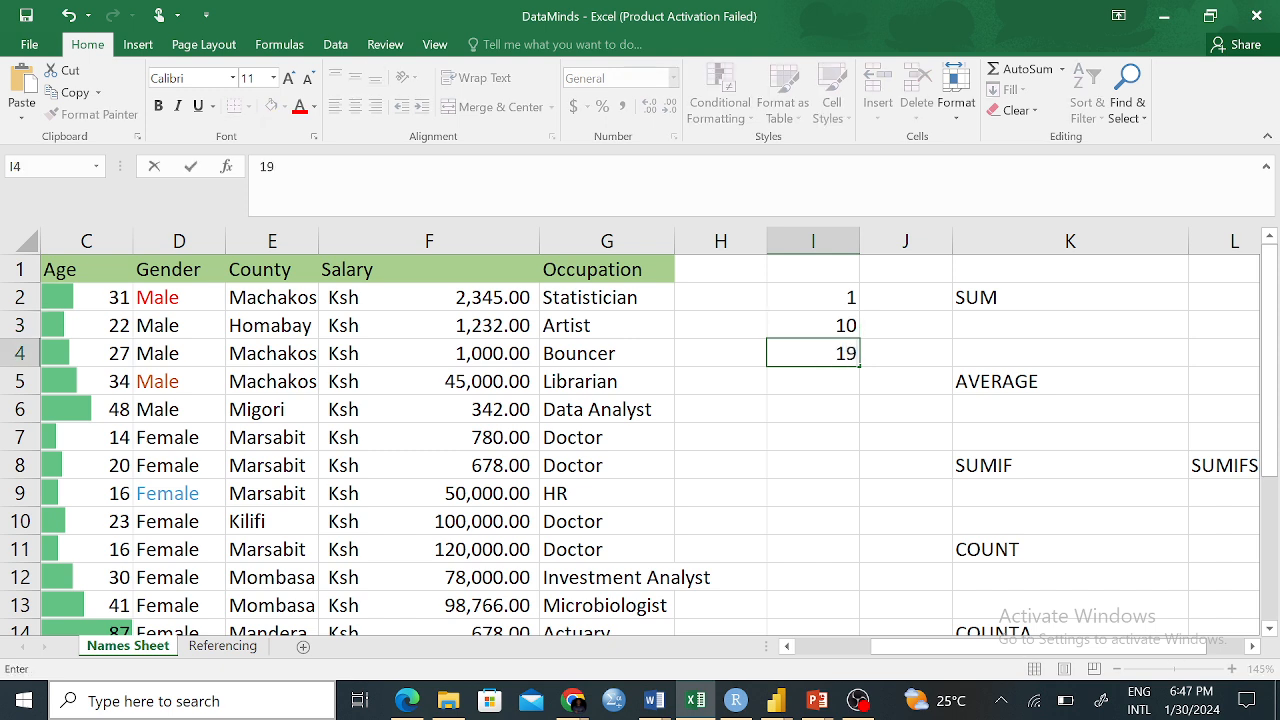
{"action": "left_click", "coordinate": [804, 450]}
{"action": "left_click_drag", "start_coordinate": [824, 288], "coordinate": [822, 353]}
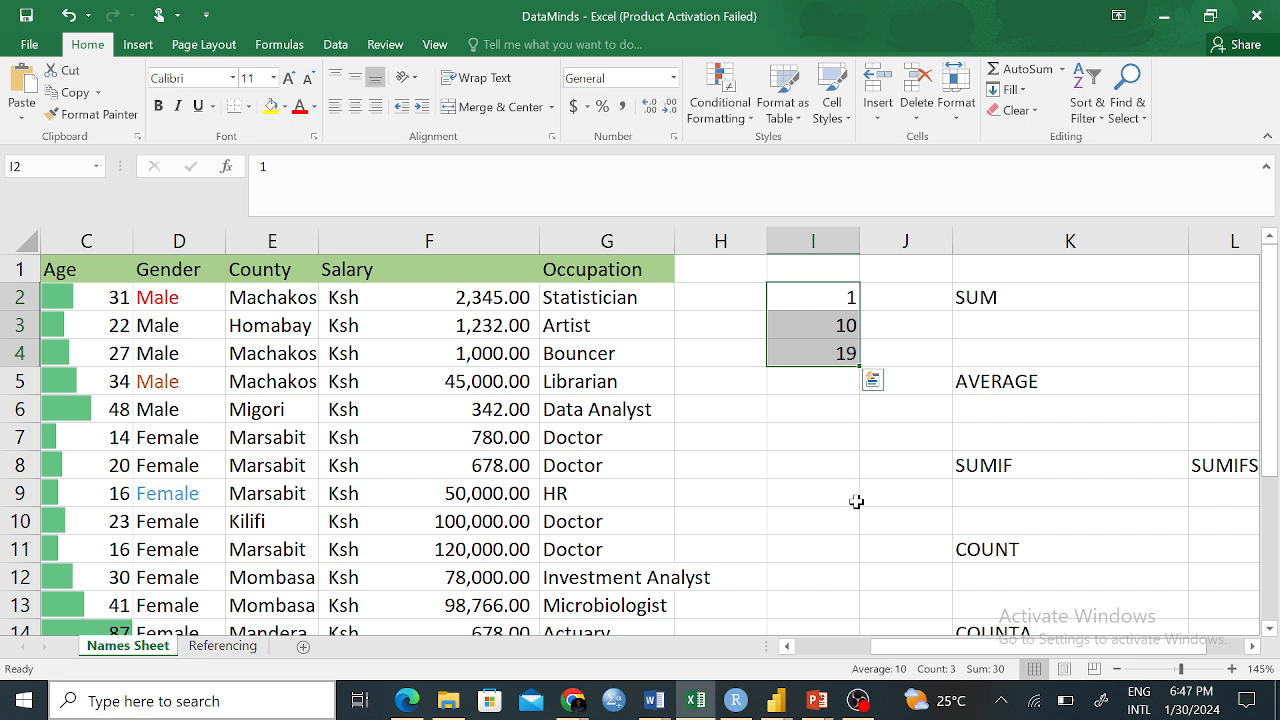
{"action": "left_click_drag", "start_coordinate": [858, 366], "coordinate": [863, 610]}
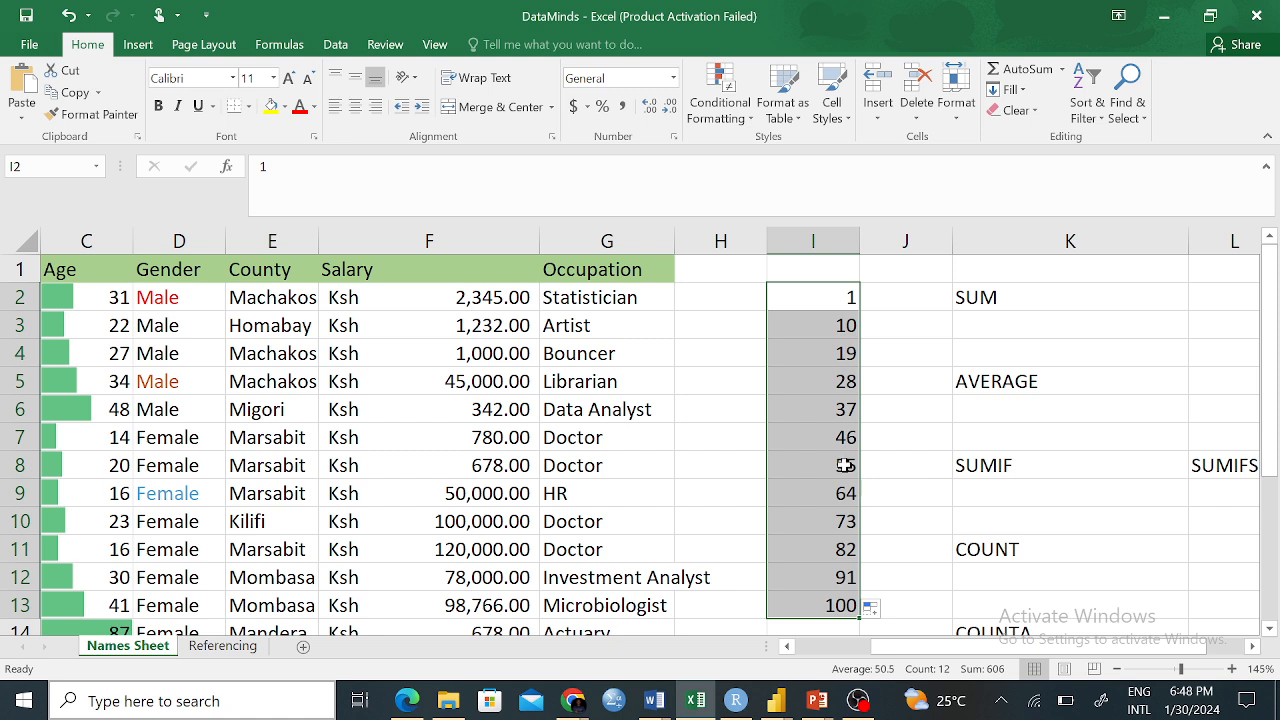
Check the values in I3 through I6, then undo the 1-to-100 series fill
{"action": "left_click", "coordinate": [836, 328]}
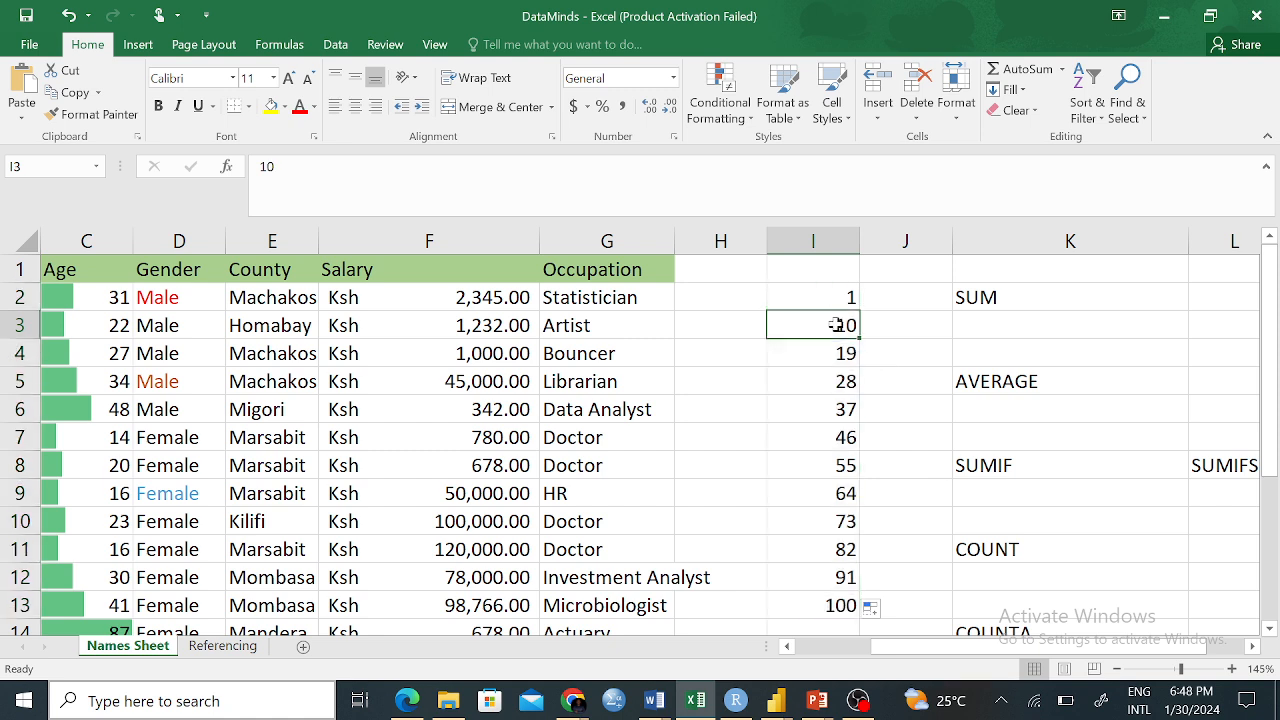
{"action": "left_click", "coordinate": [842, 357]}
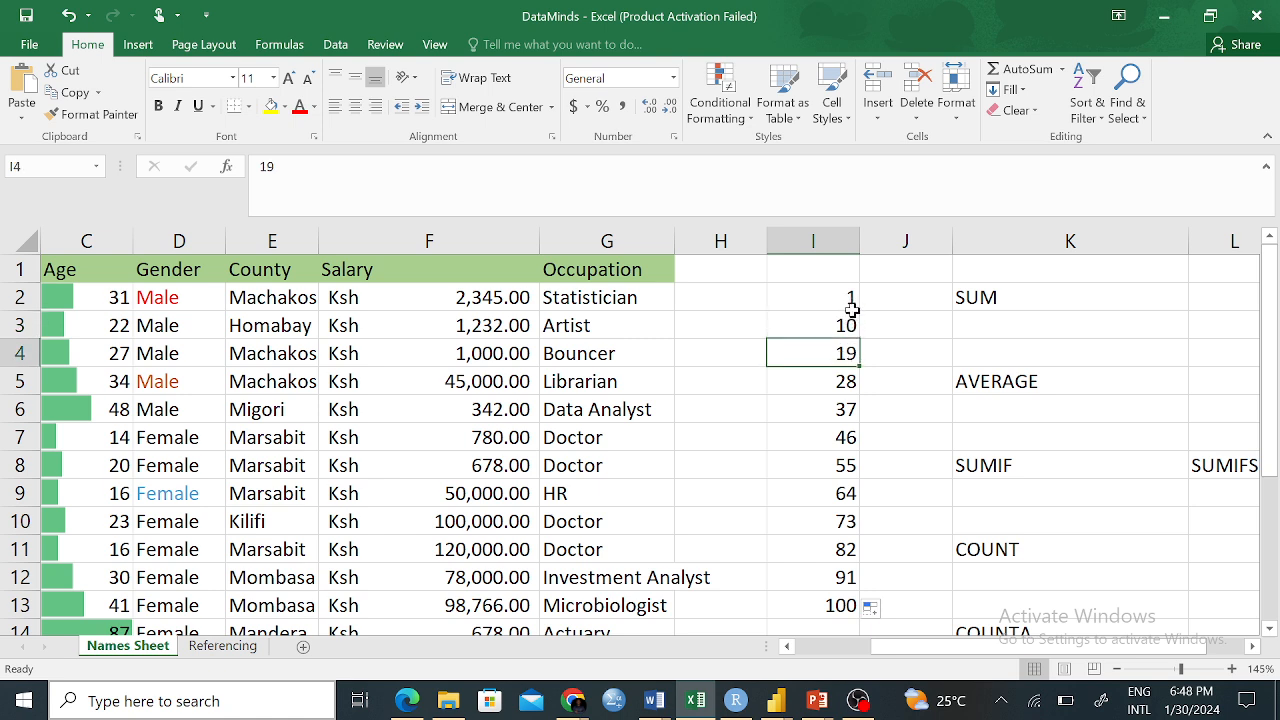
{"action": "left_click", "coordinate": [851, 319]}
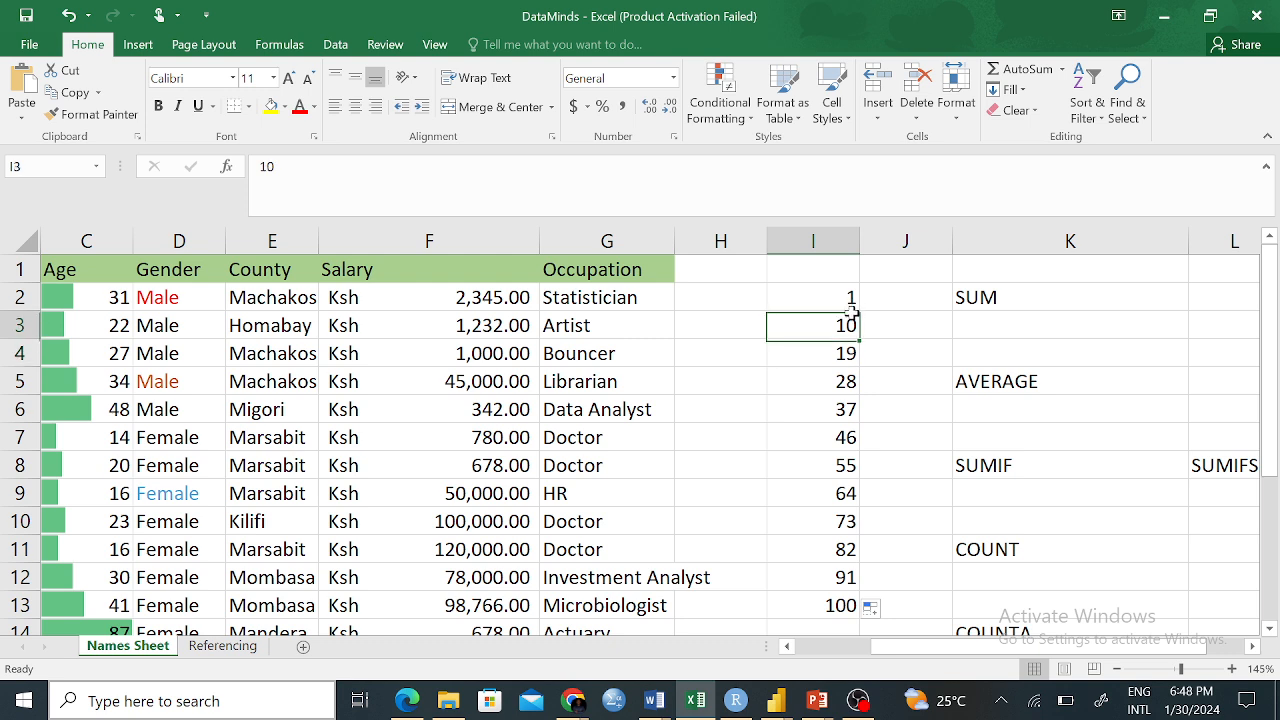
{"action": "left_click", "coordinate": [848, 372]}
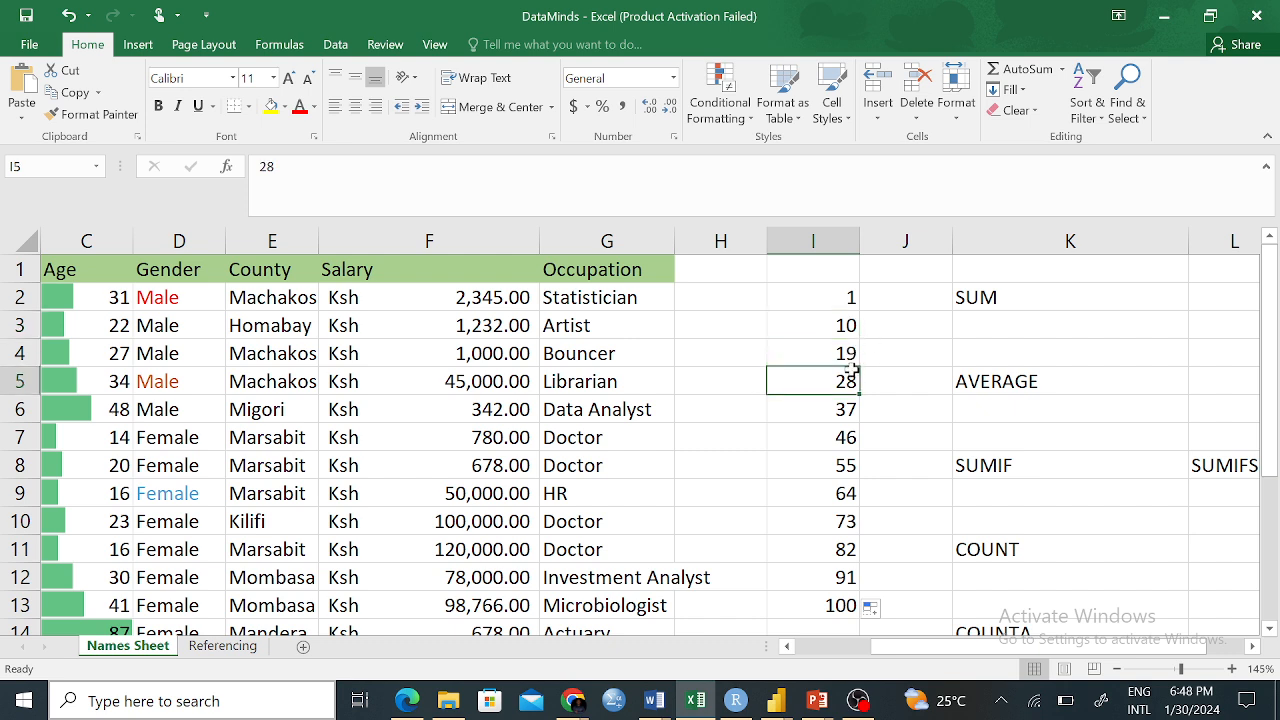
{"action": "left_click", "coordinate": [846, 404]}
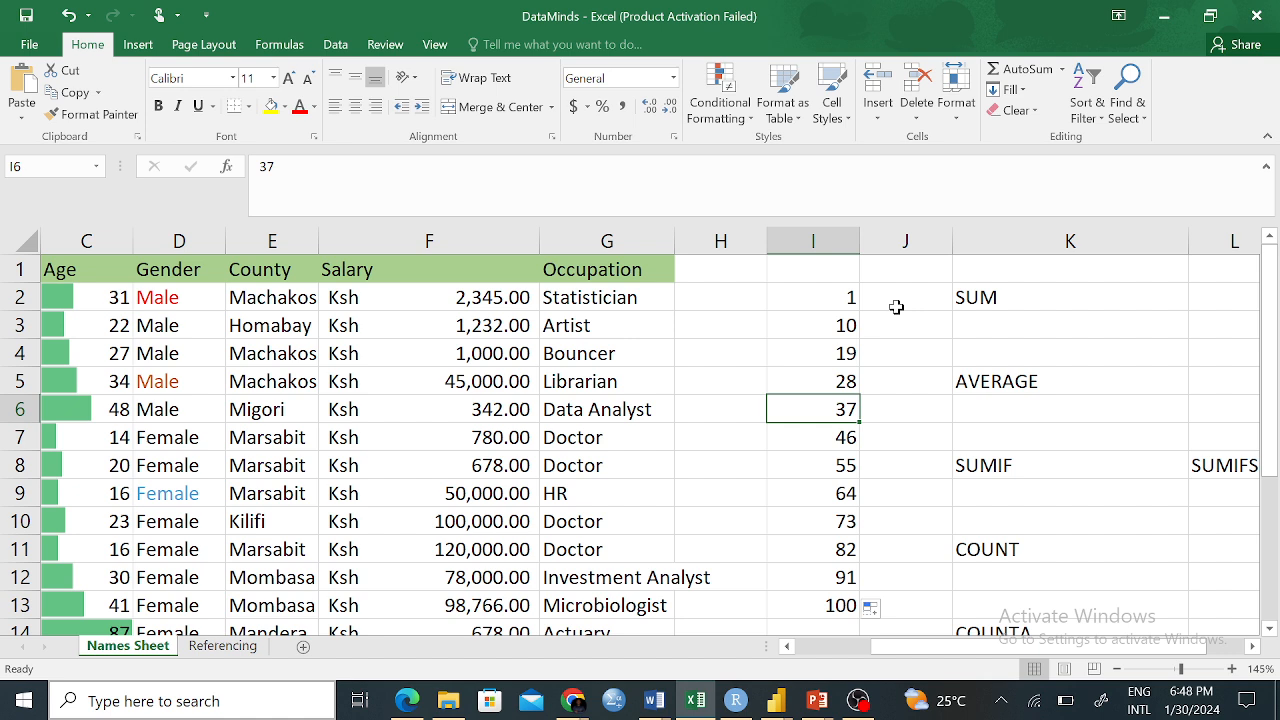
{"action": "key", "text": "ctrl+z"}
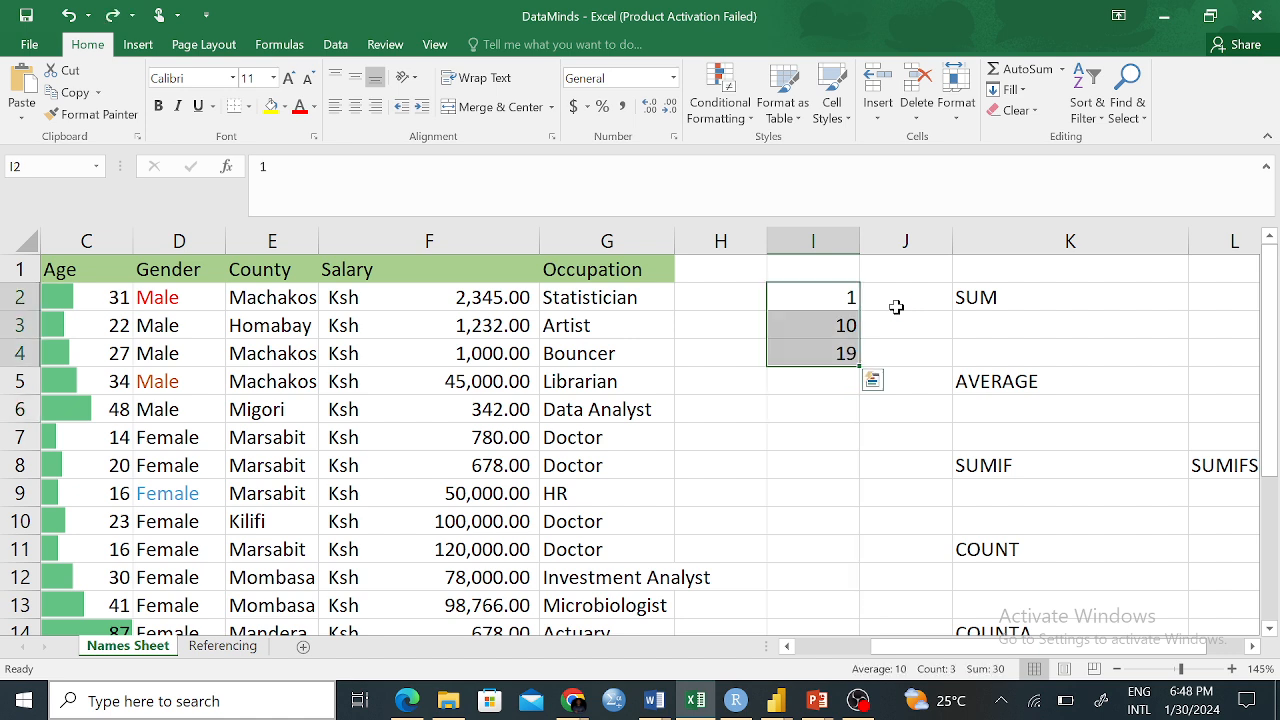
Put 5 back in I4, then clear the values from cells I3 and I4
{"action": "left_click", "coordinate": [857, 353]}
{"action": "type", "text": "5"}
{"action": "key", "text": "ctrl+Return"}
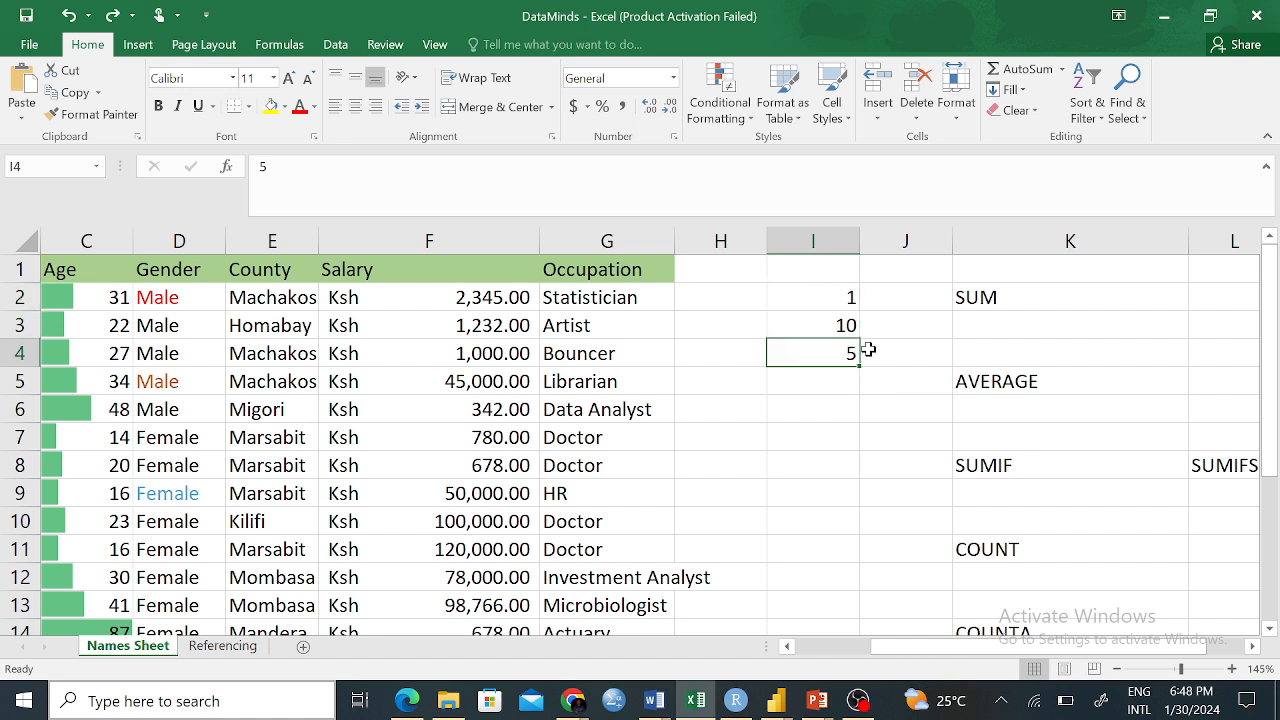
{"action": "left_click", "coordinate": [835, 326]}
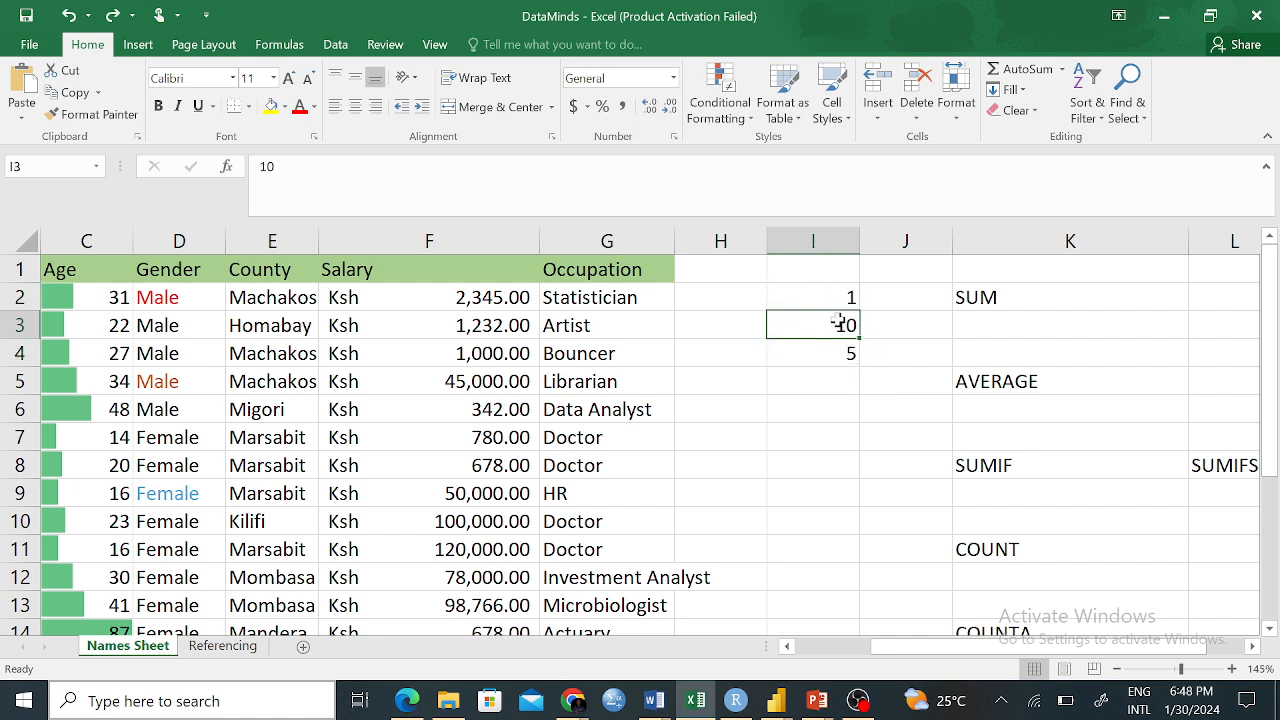
{"action": "key", "text": "Delete"}
{"action": "left_click", "coordinate": [808, 353]}
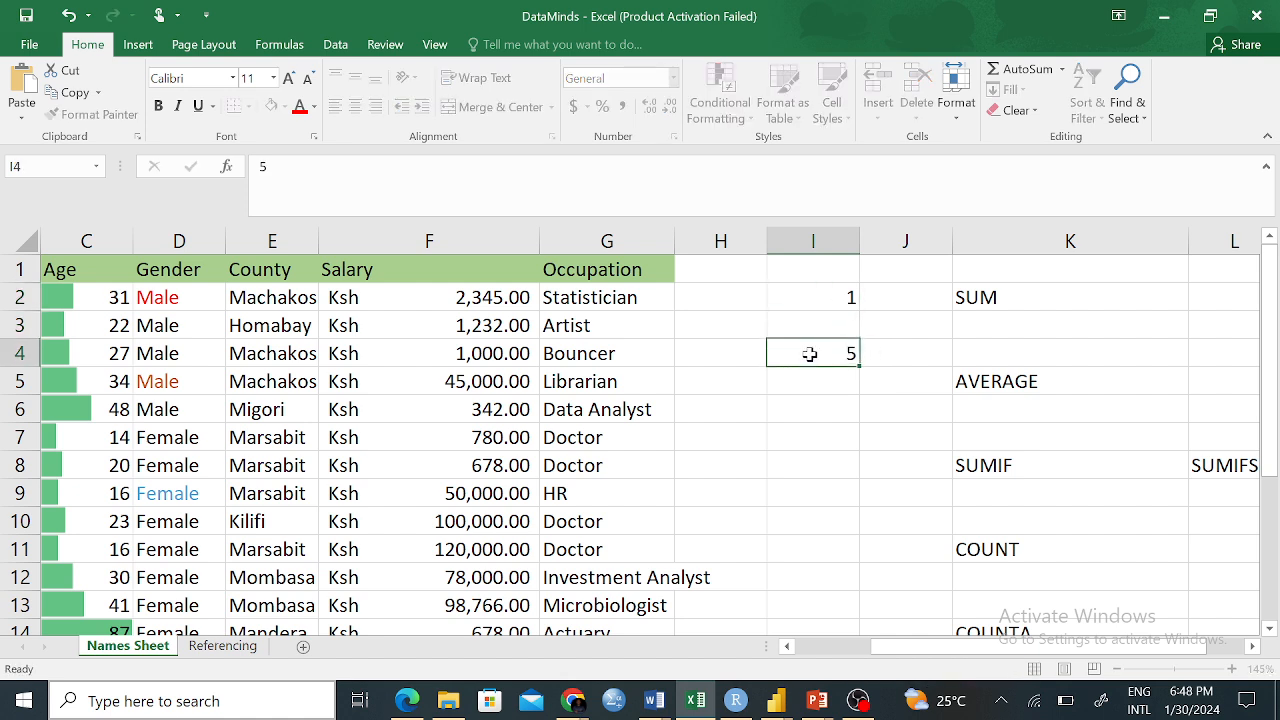
{"action": "key", "text": "Delete"}
Type Male in I2, fill it down column I, then undo the copies
{"action": "left_click", "coordinate": [820, 295]}
{"action": "type", "text": "Male"}
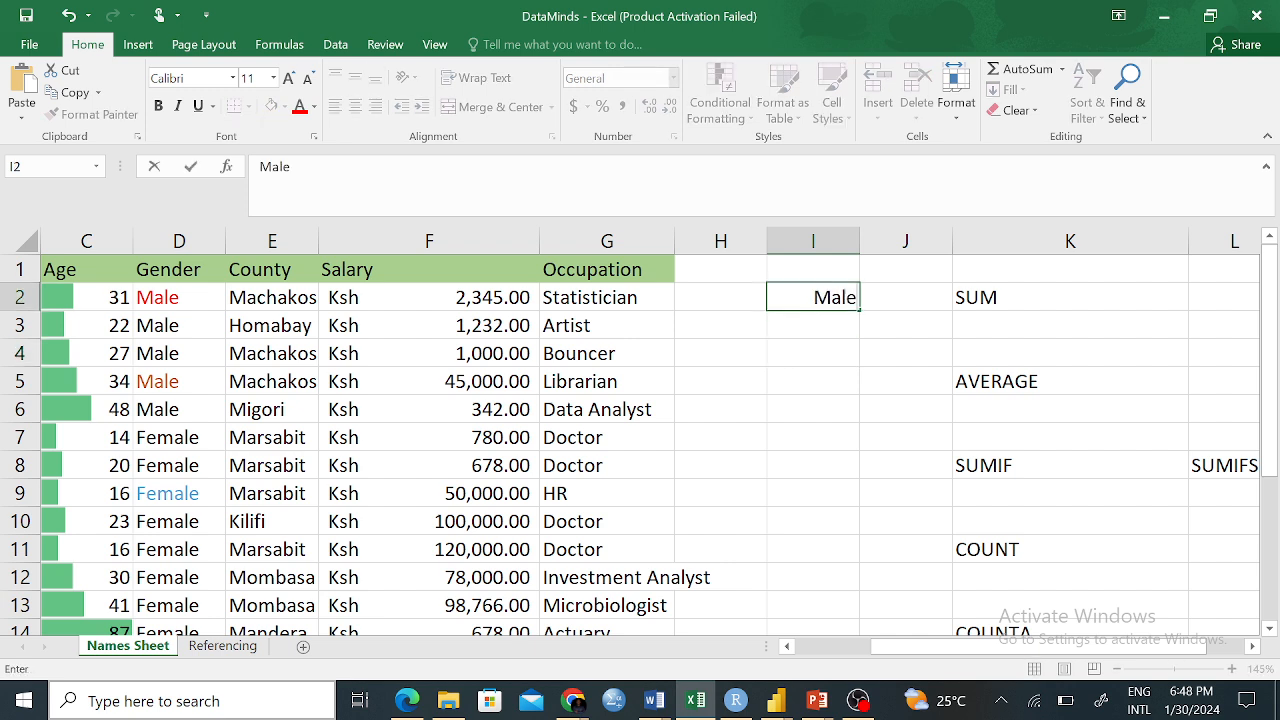
{"action": "left_click", "coordinate": [784, 409]}
{"action": "left_click", "coordinate": [835, 295]}
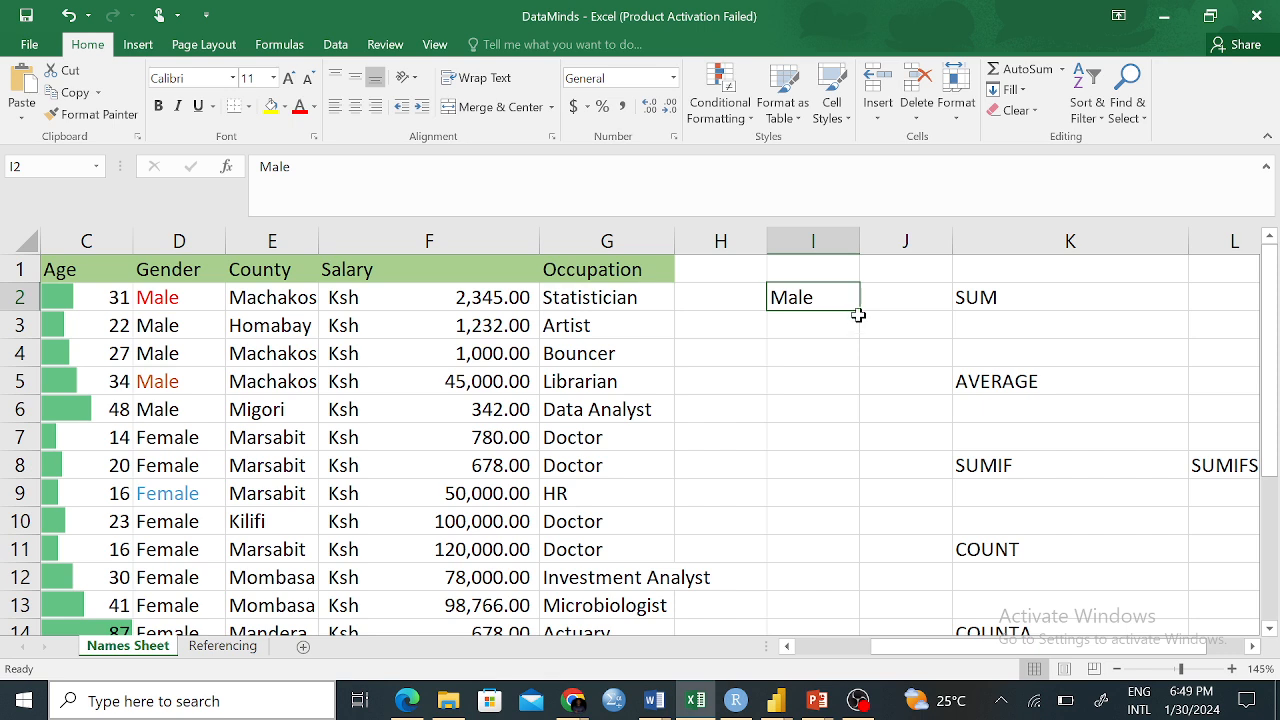
{"action": "left_click_drag", "start_coordinate": [859, 309], "coordinate": [862, 530]}
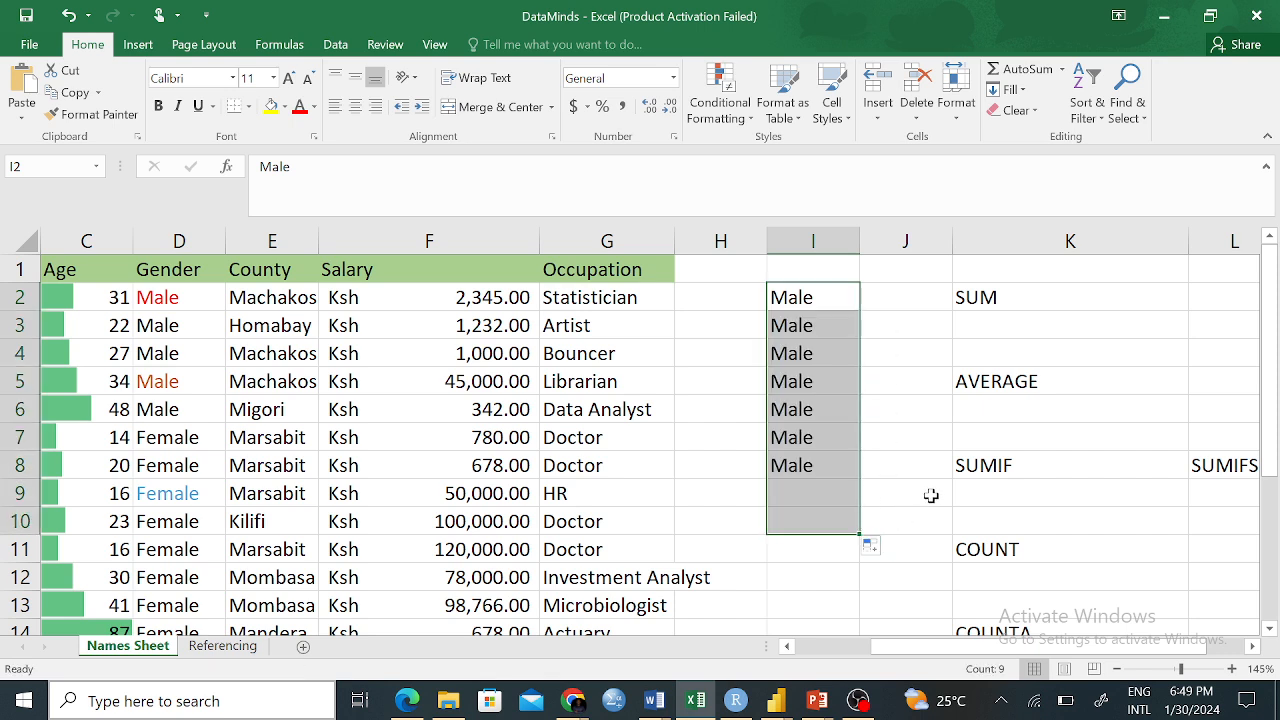
{"action": "key", "text": "ctrl+z"}
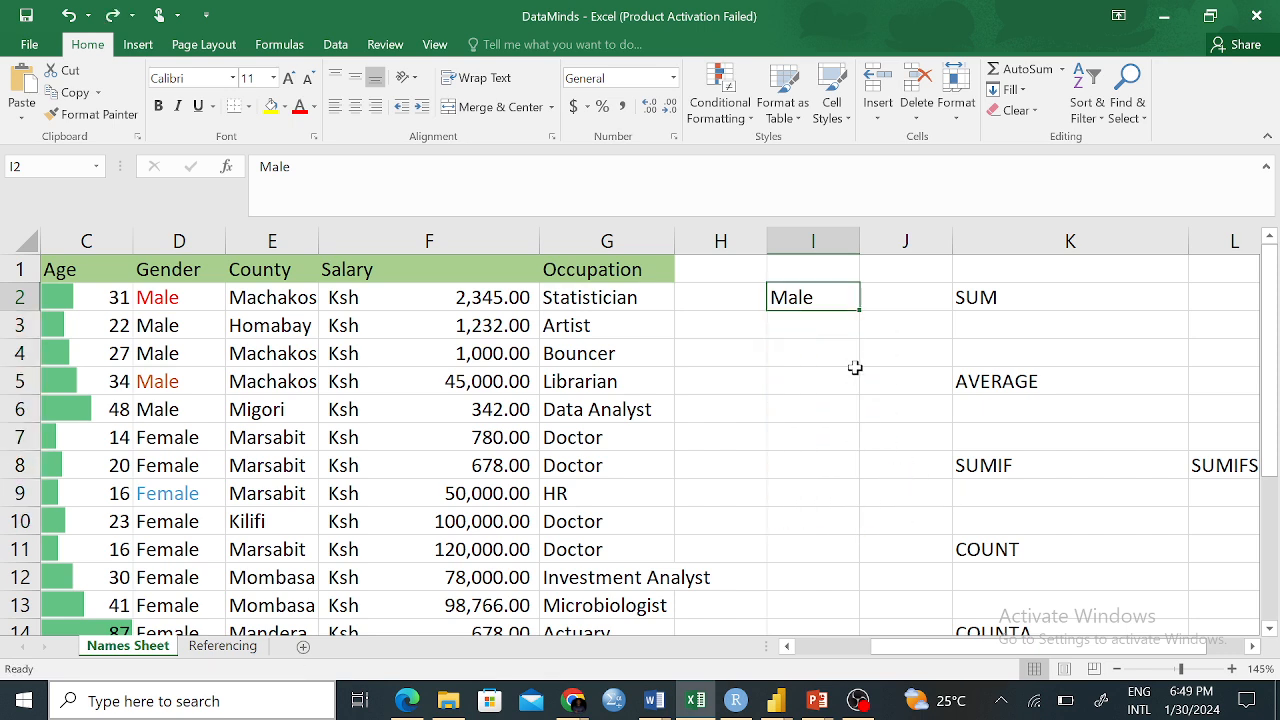
Enter Female in I3 and Prefer Not To Say in I4
{"action": "left_click", "coordinate": [820, 327]}
{"action": "type", "text": "Female"}
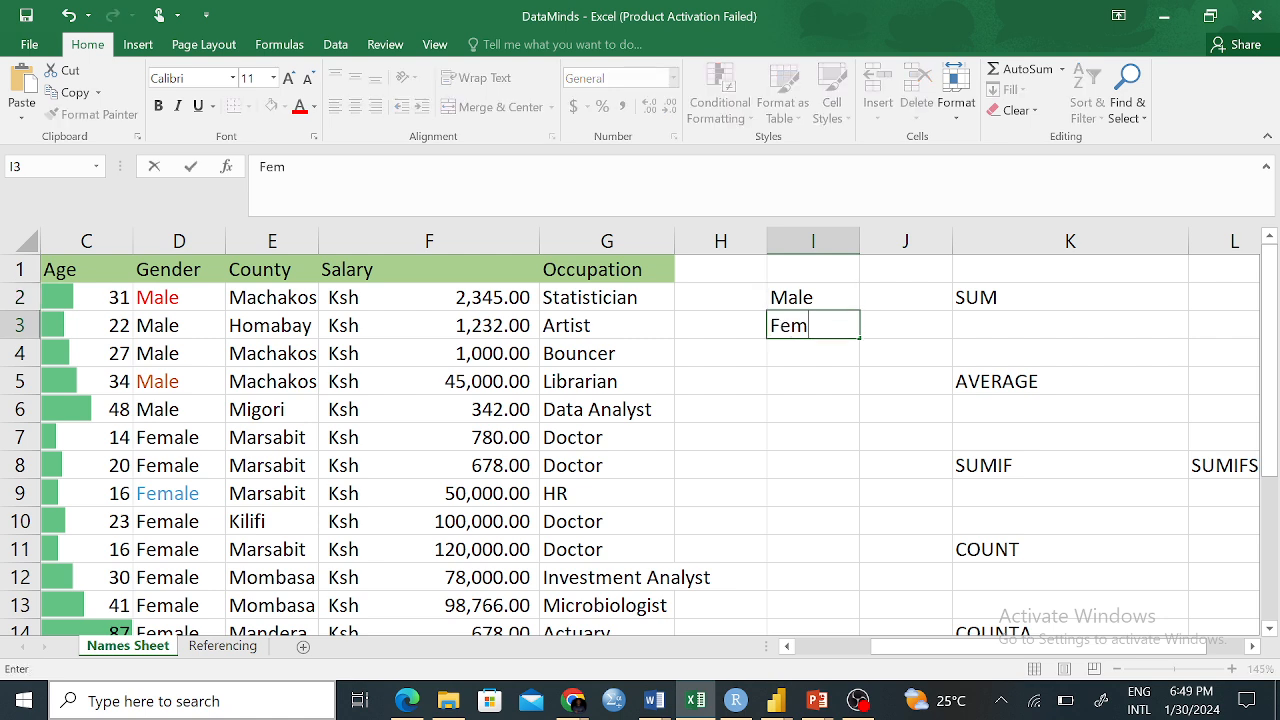
{"action": "left_click", "coordinate": [775, 358]}
{"action": "type", "text": "Pregfa"}
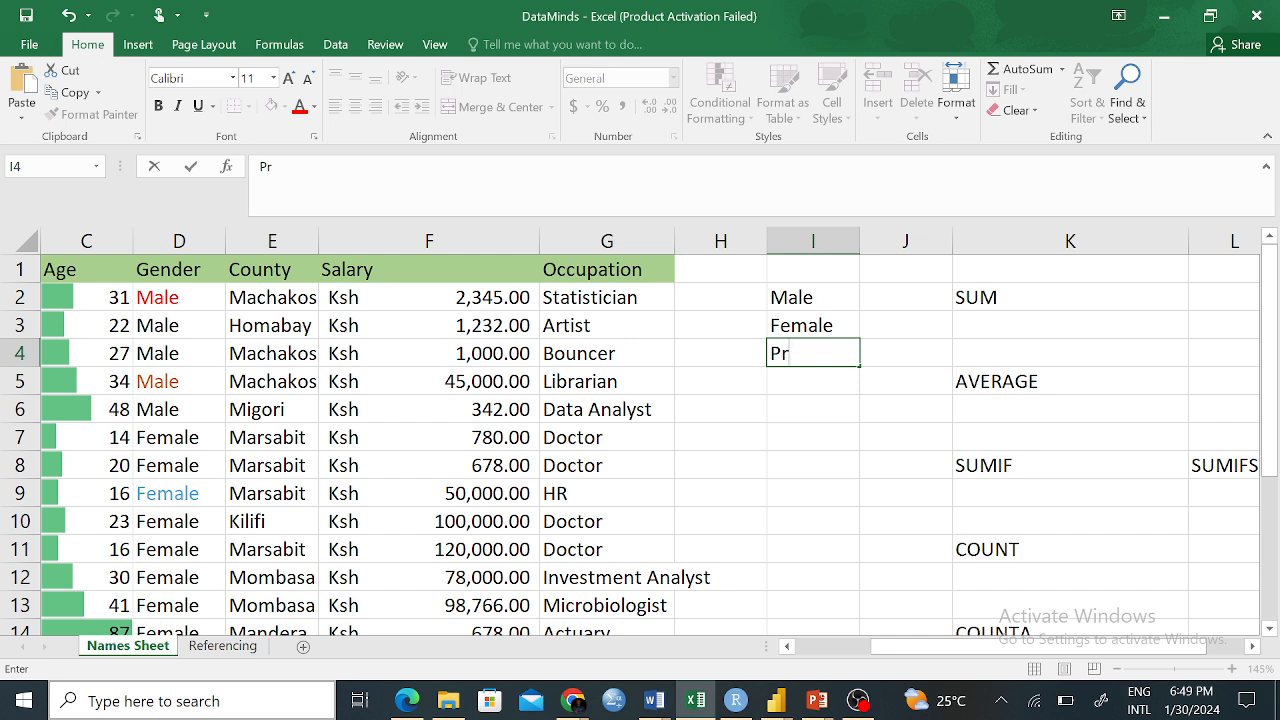
{"action": "key", "text": "BackSpace"}
{"action": "key", "text": "BackSpace"}
{"action": "key", "text": "BackSpace"}
{"action": "type", "text": "fer Not R"}
{"action": "key", "text": "BackSpace"}
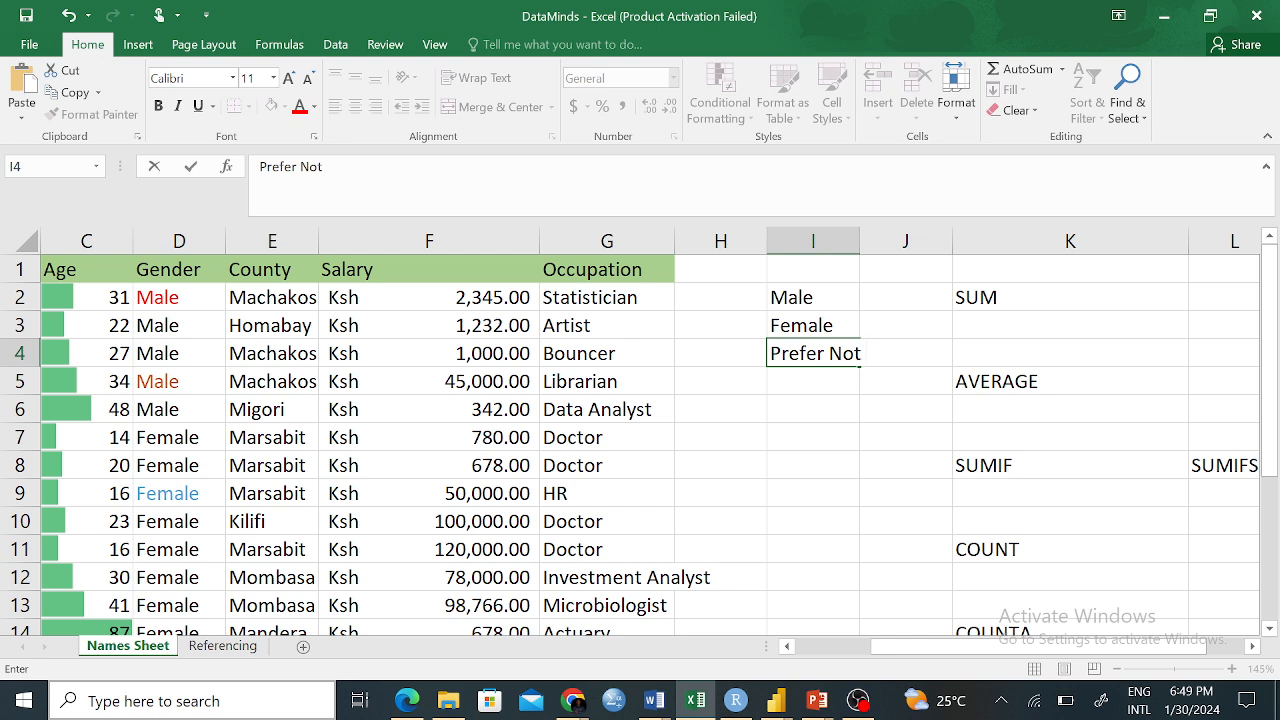
{"action": "type", "text": "To Say"}
{"action": "left_click", "coordinate": [784, 399]}
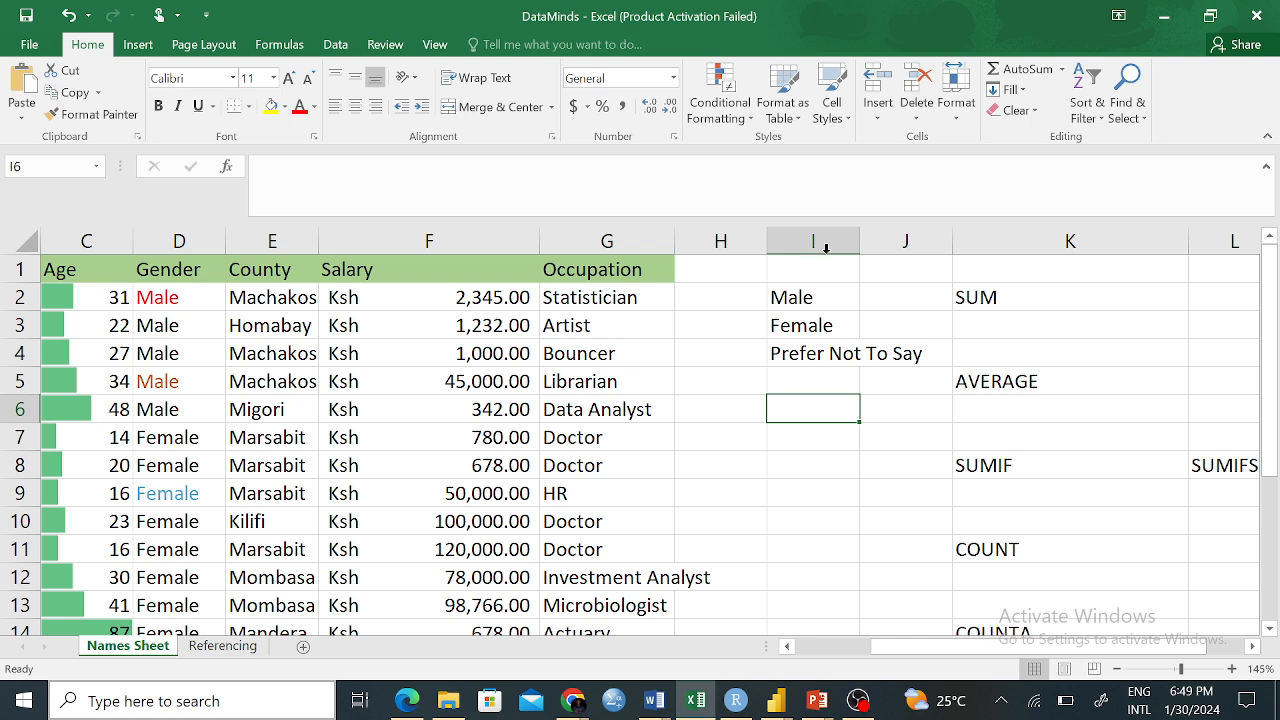
Fill the three labels down, undo the repeated fill, and erase Male from I2
{"action": "left_click_drag", "start_coordinate": [810, 297], "coordinate": [876, 612]}
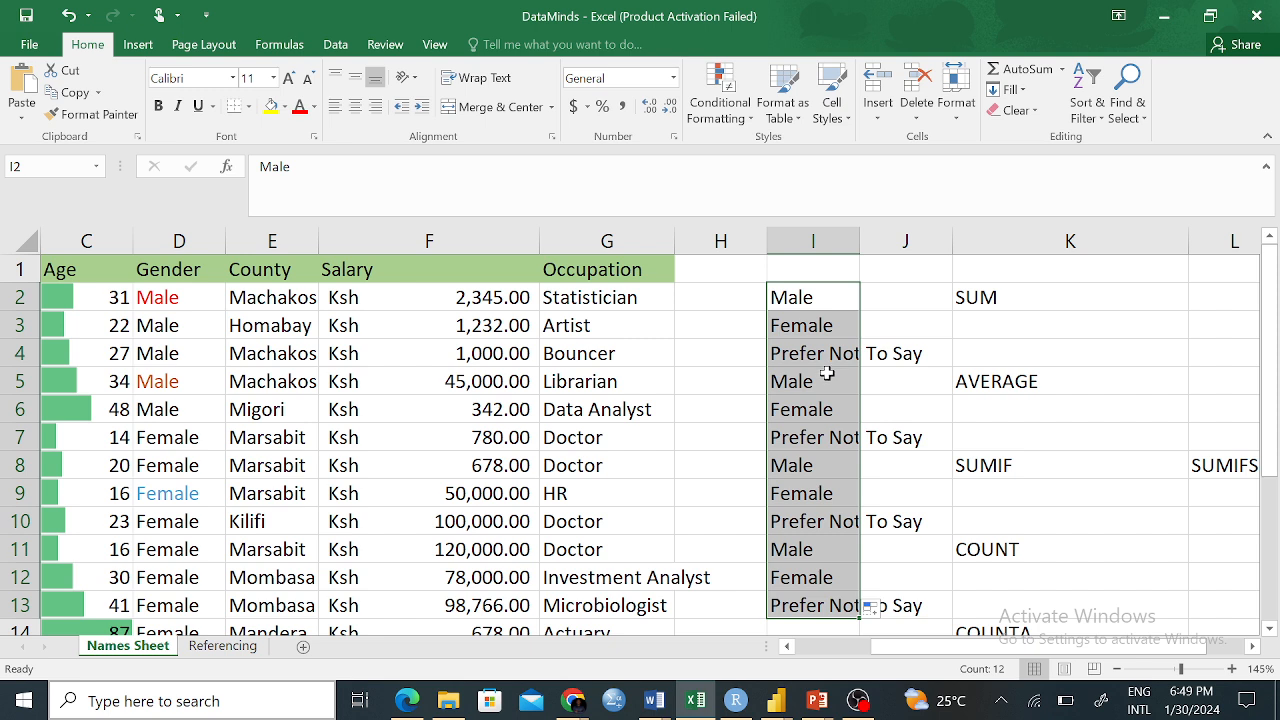
{"action": "key", "text": "ctrl+z"}
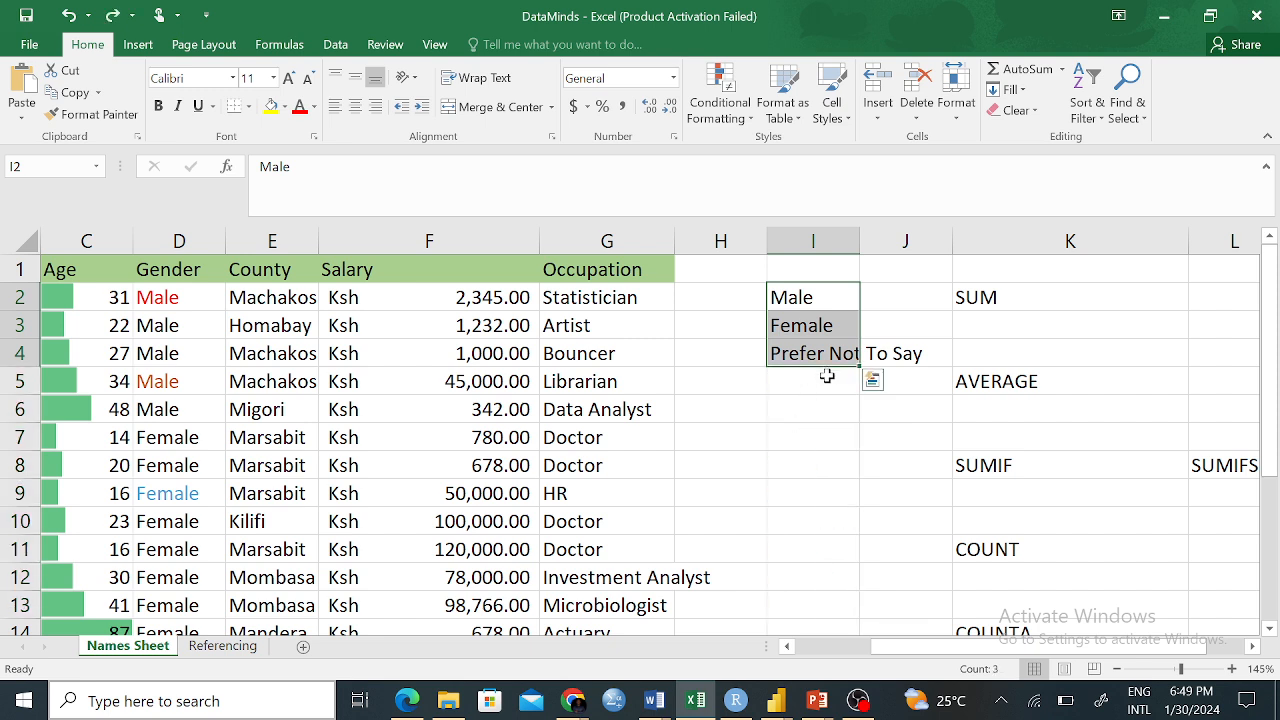
{"action": "left_click", "coordinate": [818, 442]}
{"action": "left_click", "coordinate": [810, 290]}
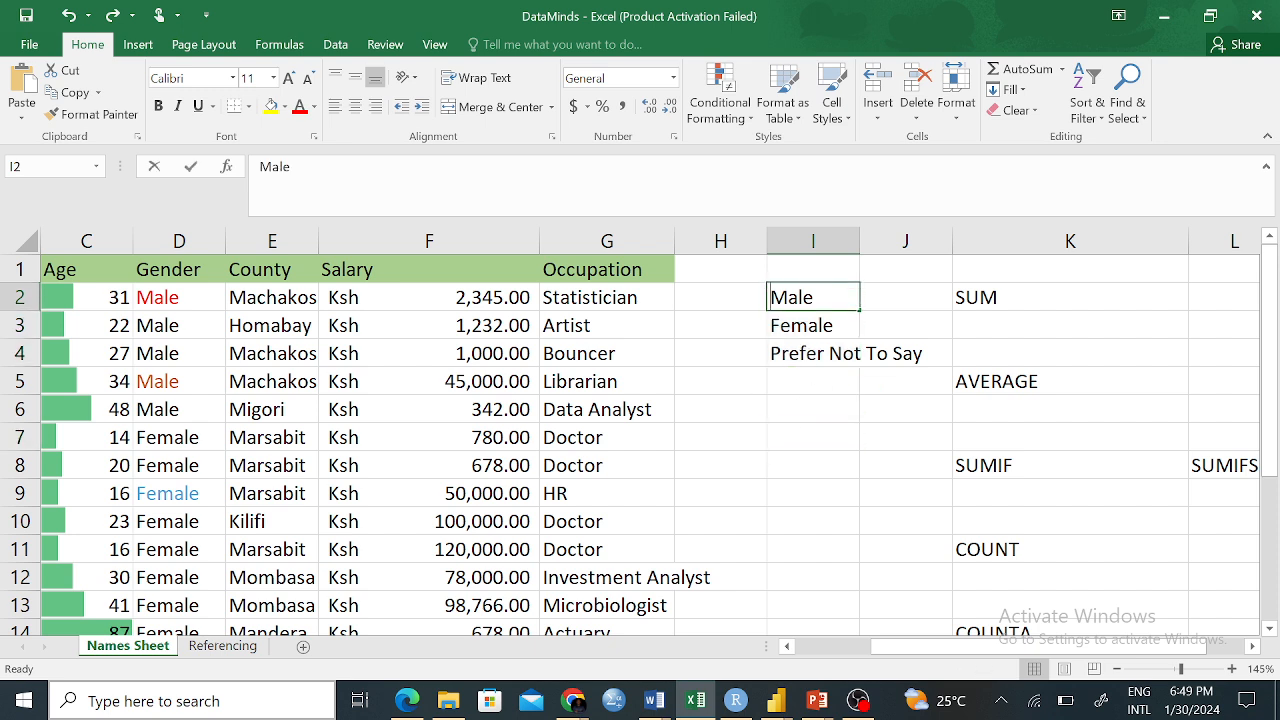
{"action": "key", "text": "BackSpace"}
Erase Female from I3 and Prefer Not To Say from I4
{"action": "left_click", "coordinate": [821, 328]}
{"action": "key", "text": "BackSpace"}
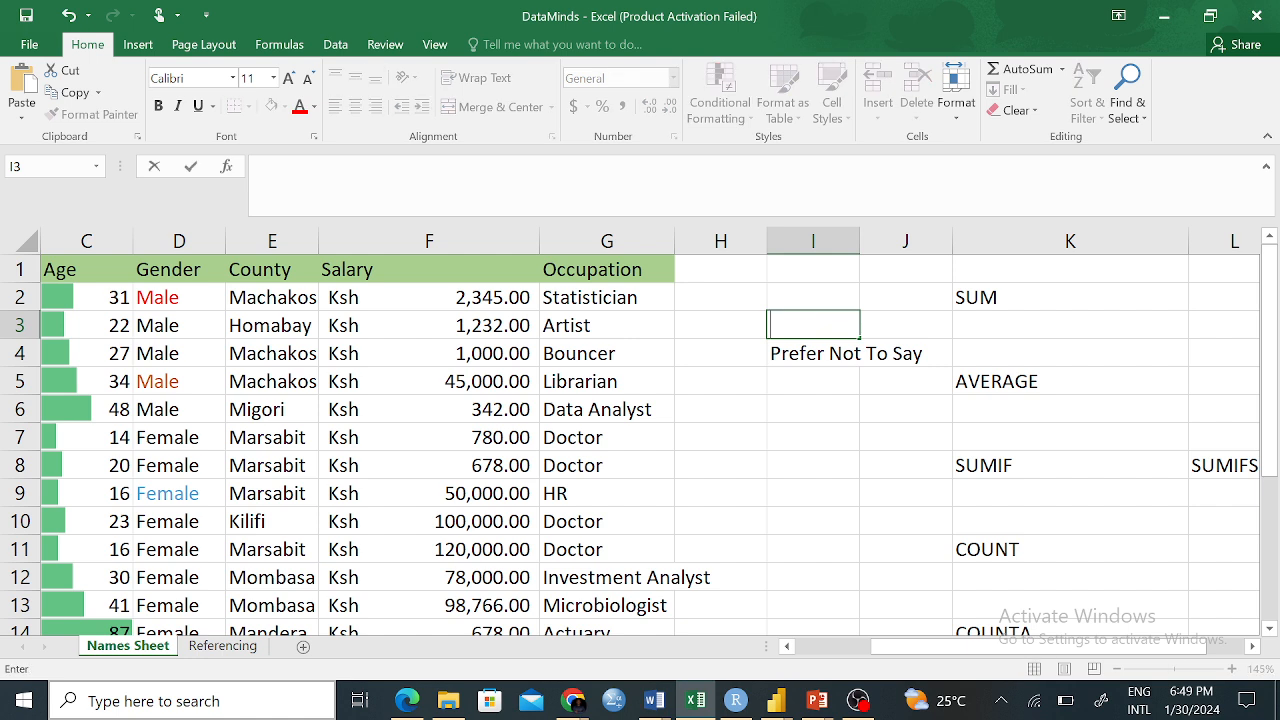
{"action": "left_click", "coordinate": [812, 356]}
{"action": "key", "text": "BackSpace"}
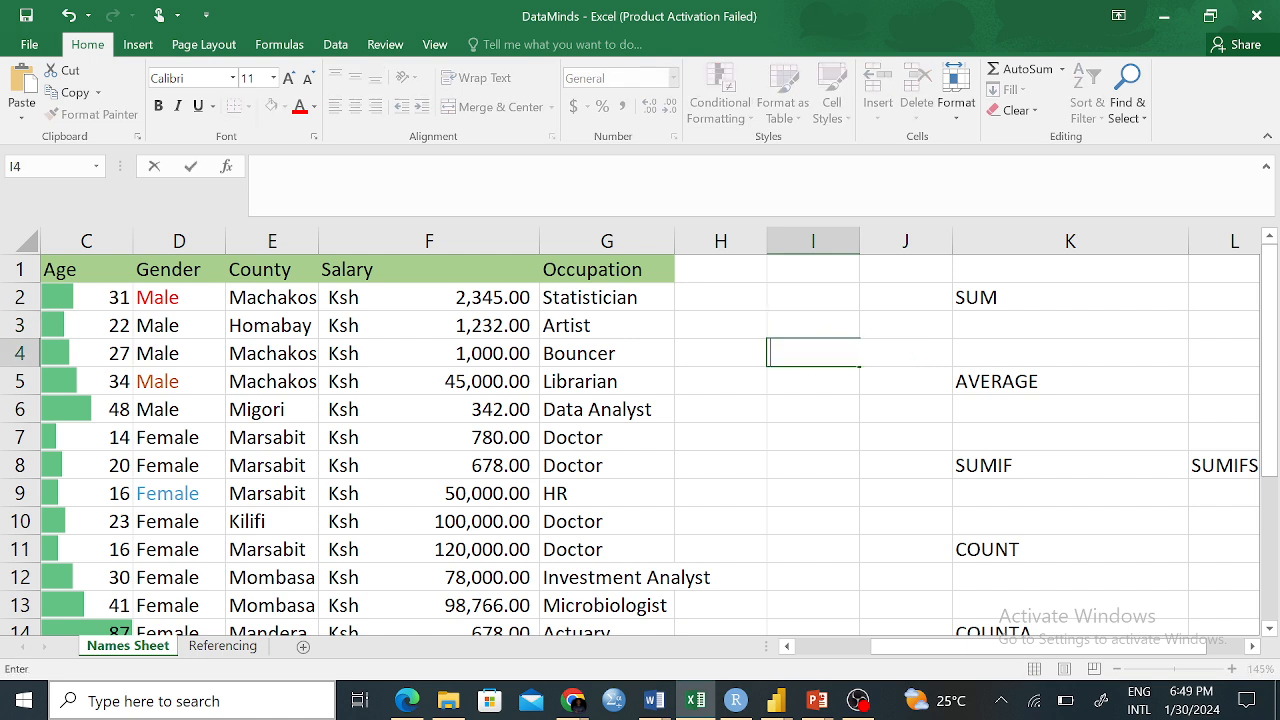
{"action": "left_click", "coordinate": [846, 462]}
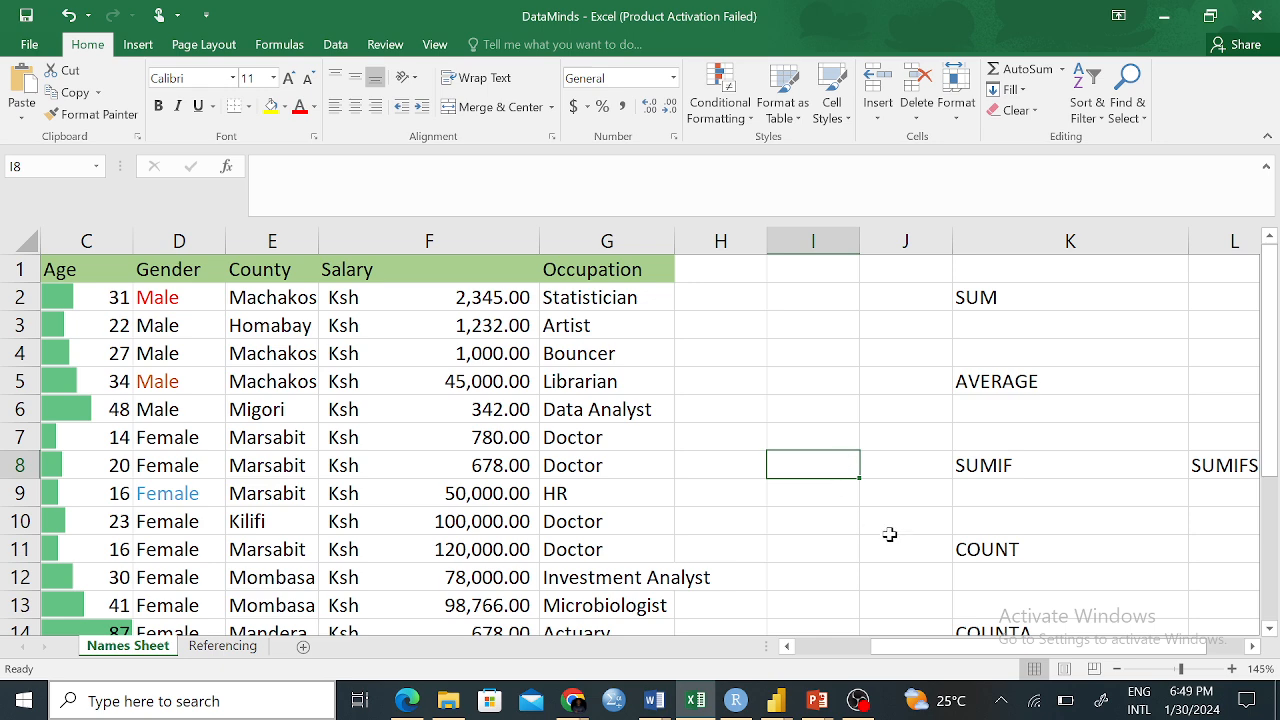
Review the data by scrolling, then bring up Find and Replace with Ctrl+F
{"action": "left_click_drag", "start_coordinate": [980, 647], "coordinate": [890, 662]}
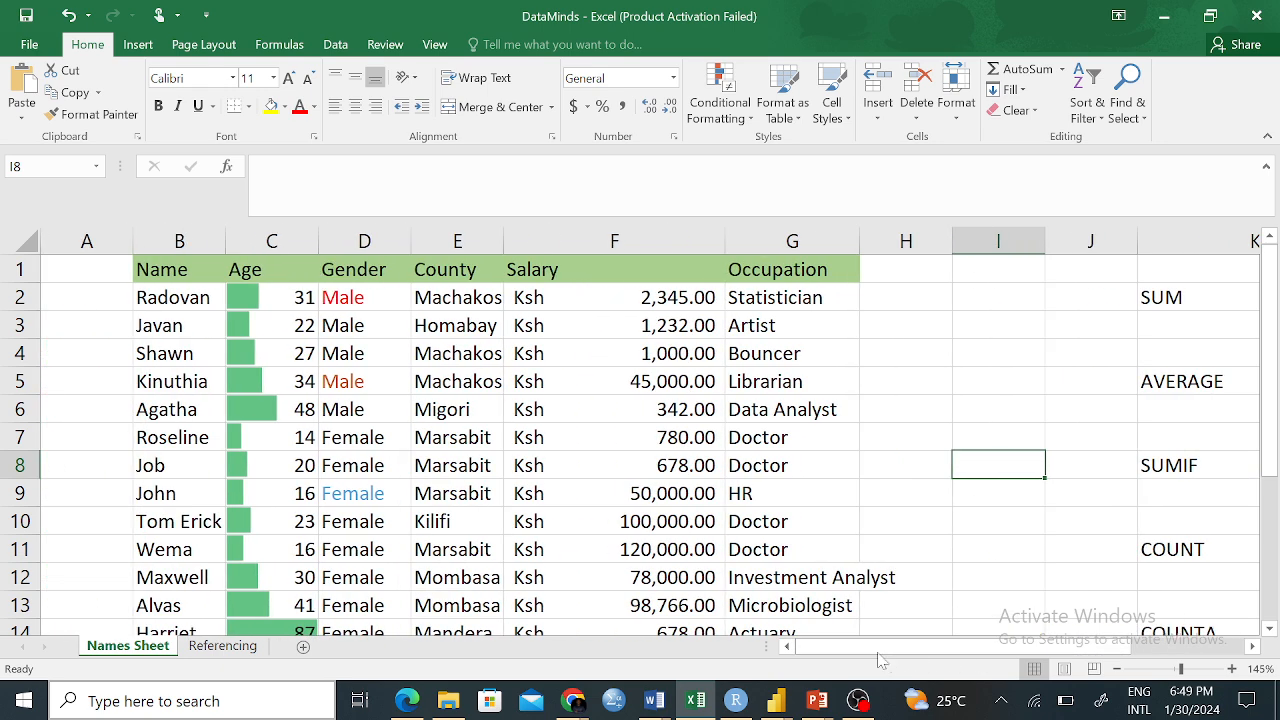
{"action": "scroll", "coordinate": [445, 452], "scroll_direction": "down", "scroll_amount": 7}
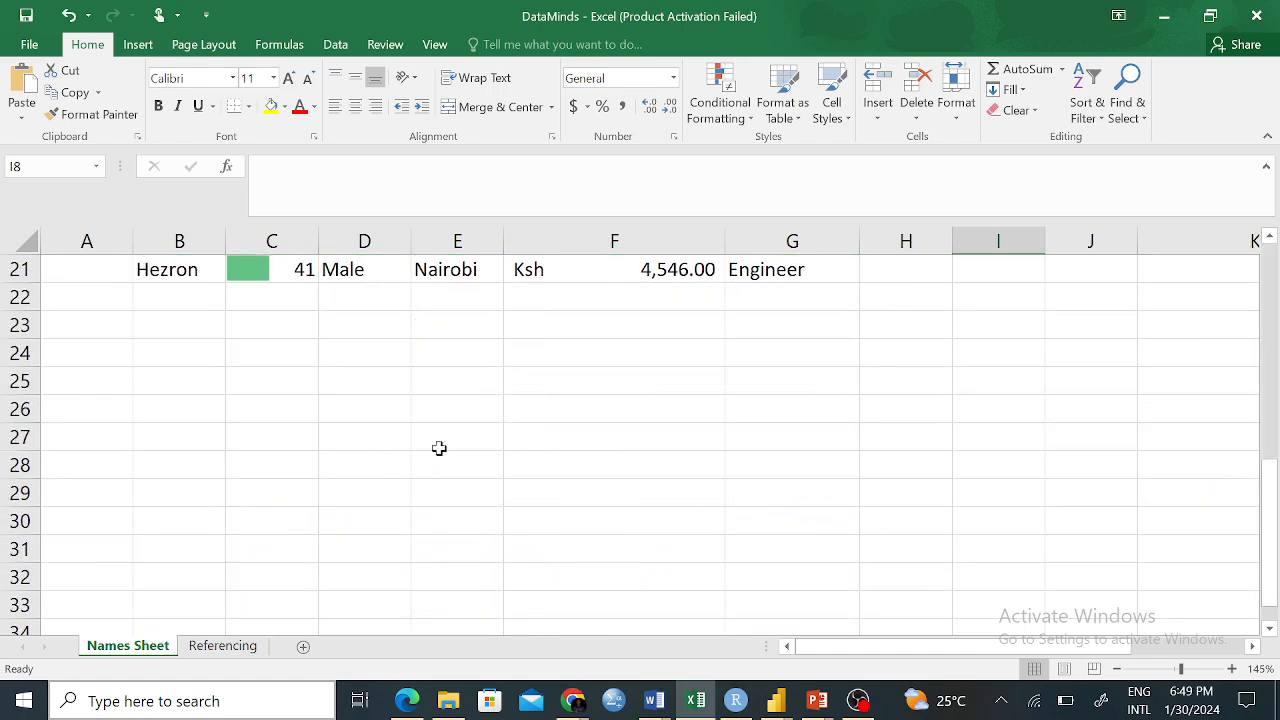
{"action": "scroll", "coordinate": [440, 440], "scroll_direction": "up", "scroll_amount": 4}
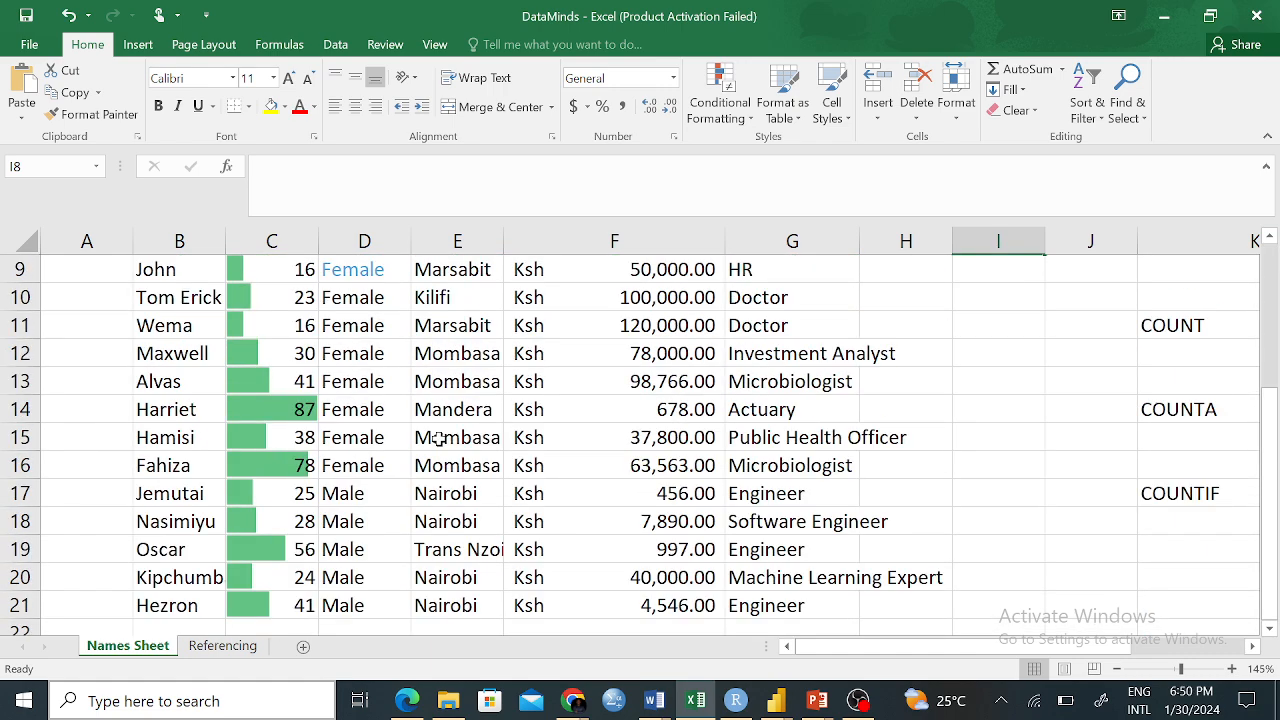
{"action": "scroll", "coordinate": [437, 437], "scroll_direction": "up", "scroll_amount": 3}
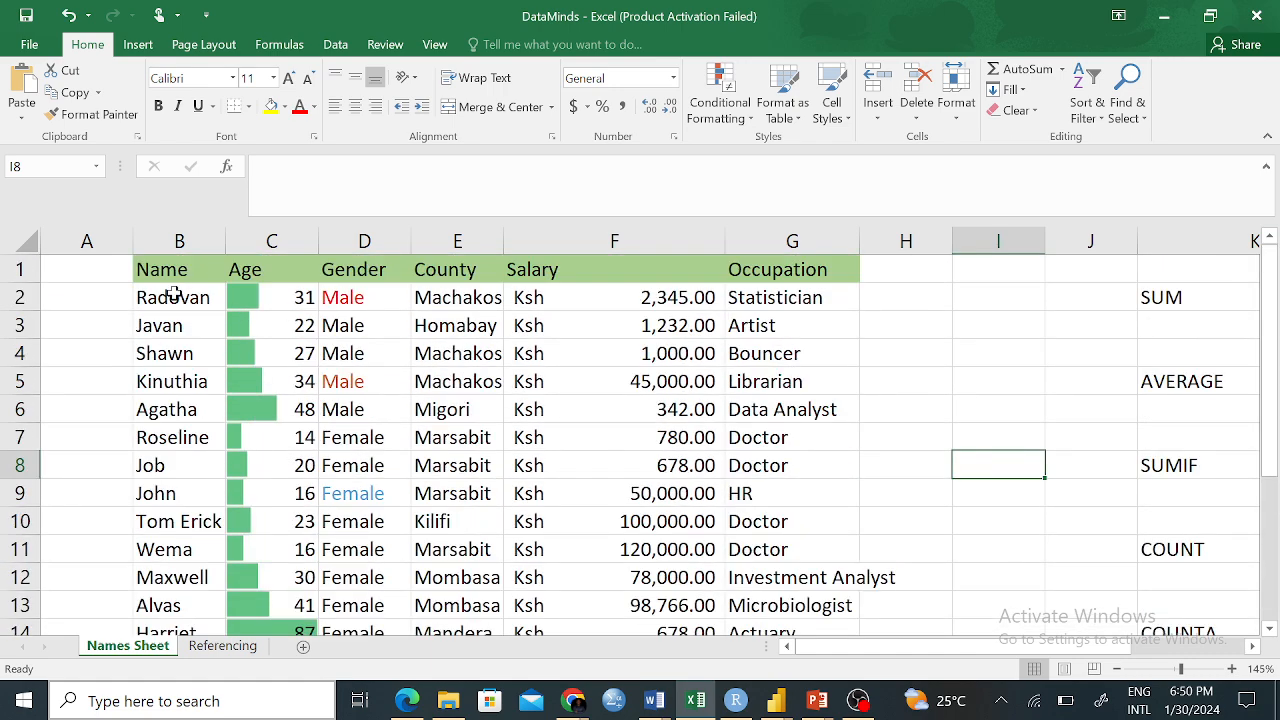
{"action": "scroll", "coordinate": [205, 300], "scroll_direction": "down", "scroll_amount": 7}
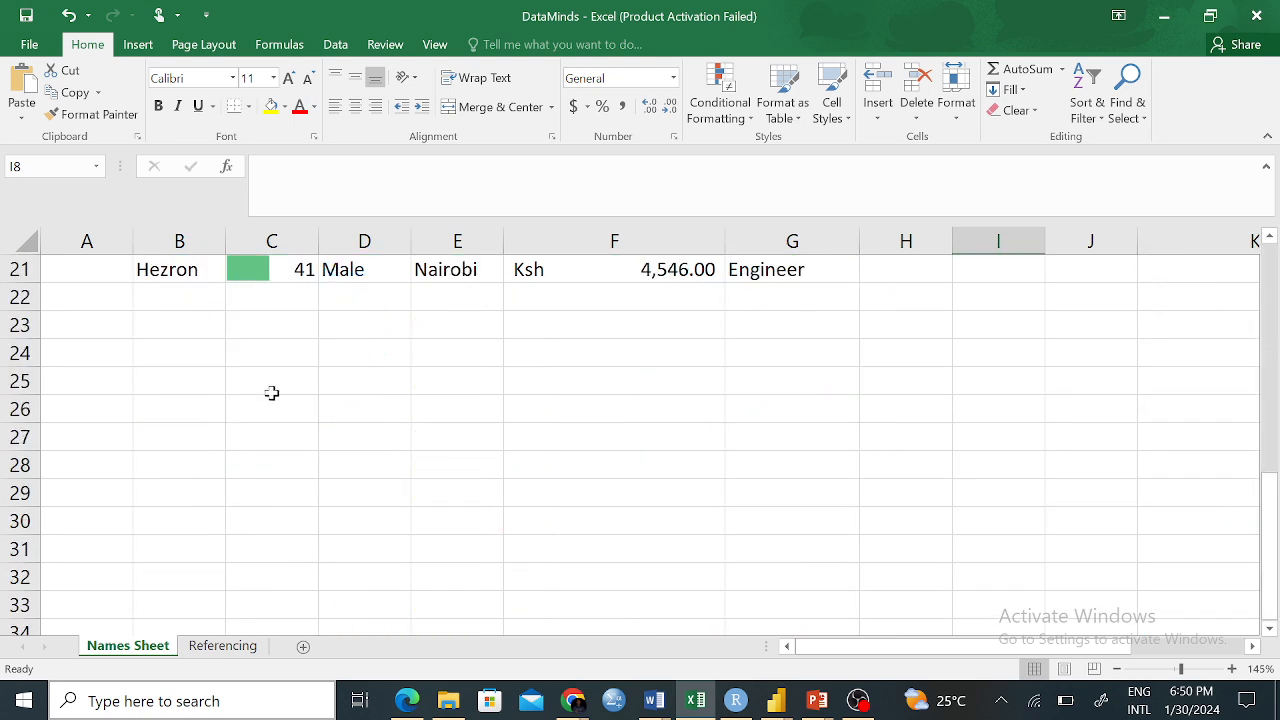
{"action": "scroll", "coordinate": [563, 386], "scroll_direction": "up", "scroll_amount": 7}
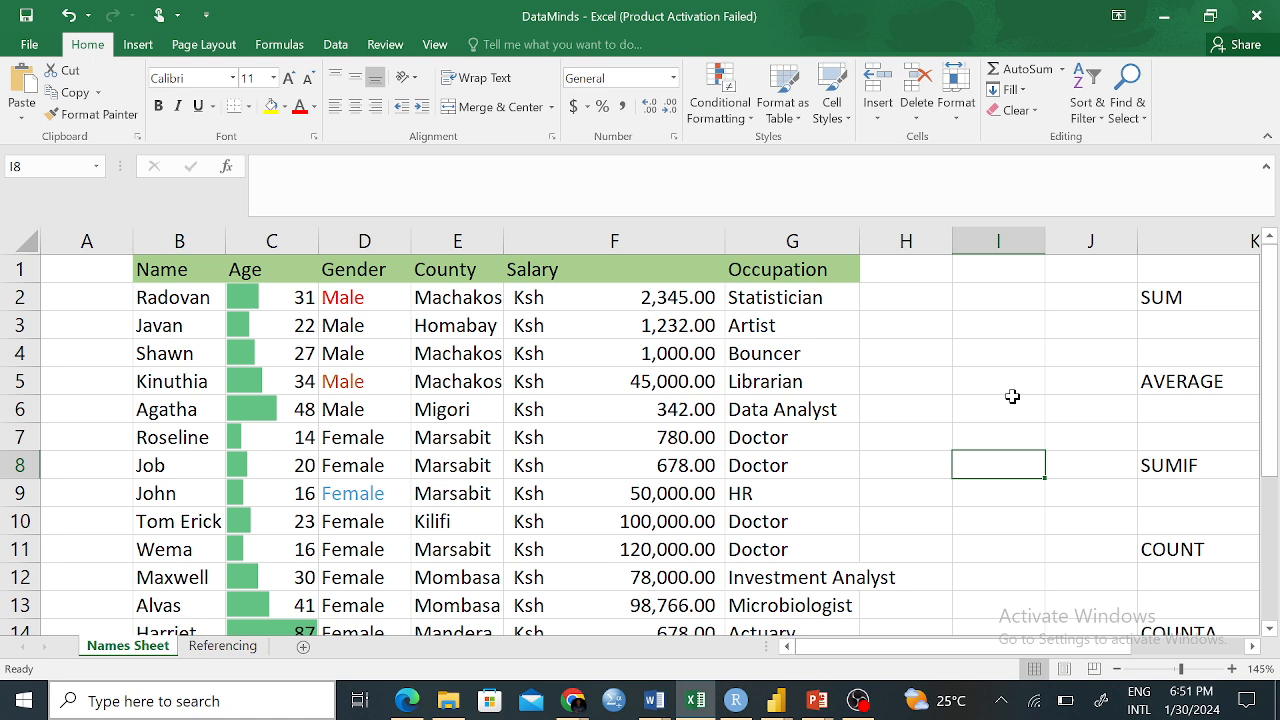
{"action": "left_click", "coordinate": [976, 439]}
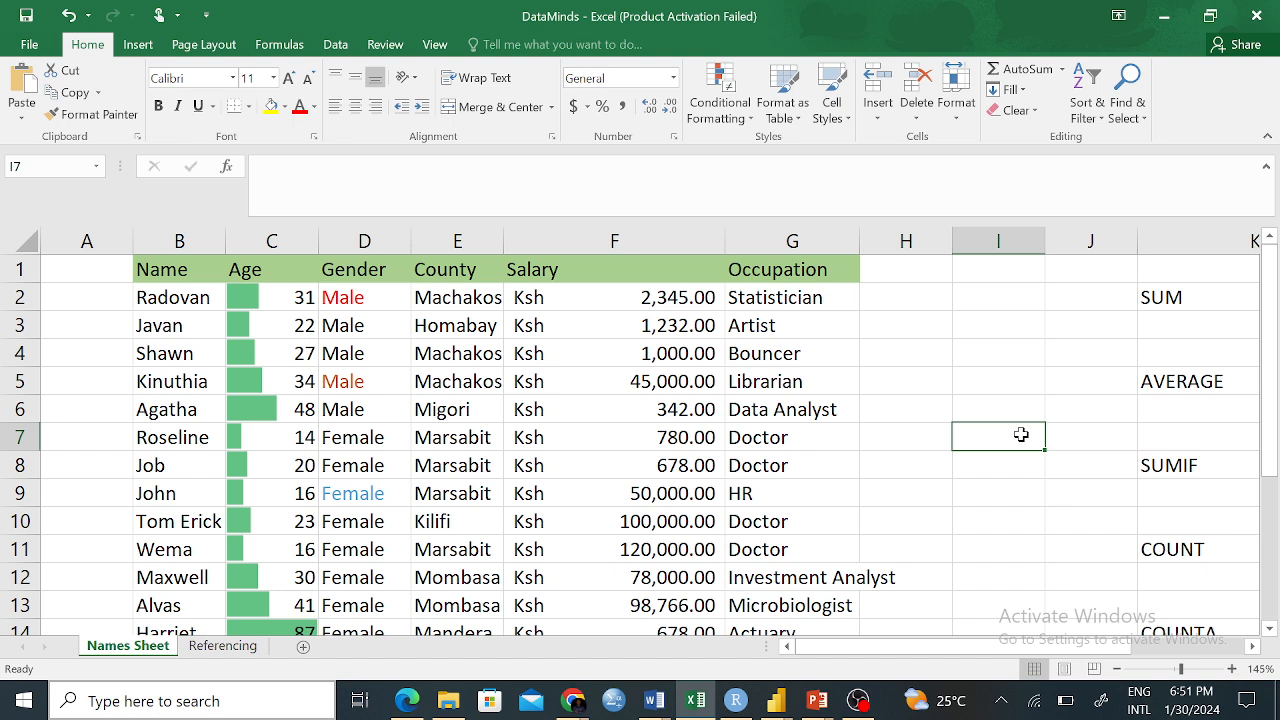
{"action": "key", "text": "ctrl+f"}
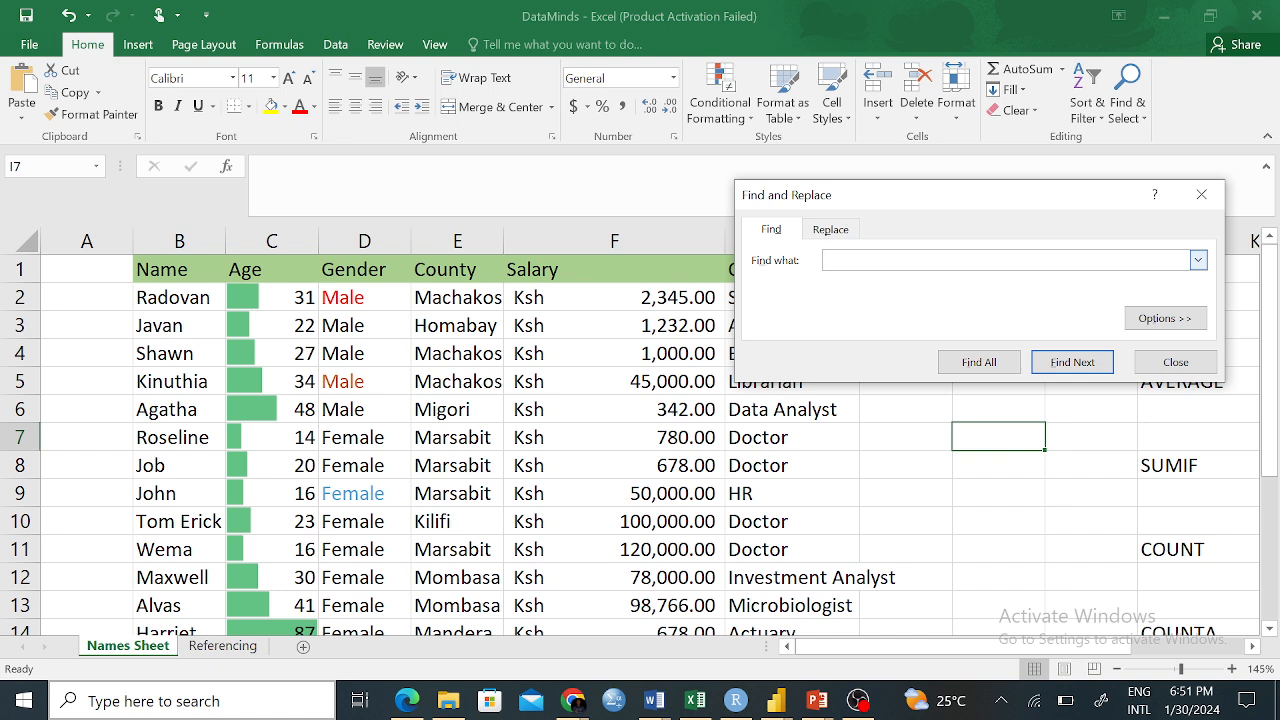
Search for the person's name, locating it in cell B21, and switch to Replace
{"action": "type", "text": "Hezron"}
{"action": "left_click", "coordinate": [1057, 367]}
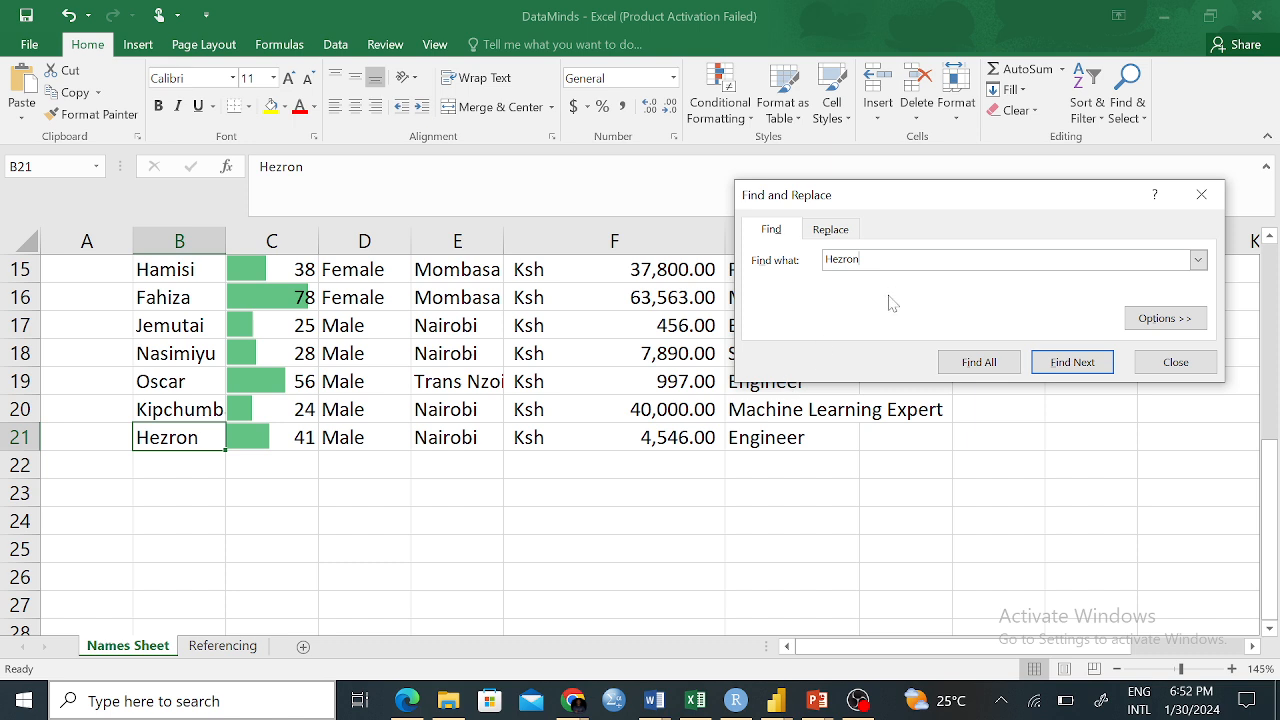
{"action": "left_click", "coordinate": [830, 231]}
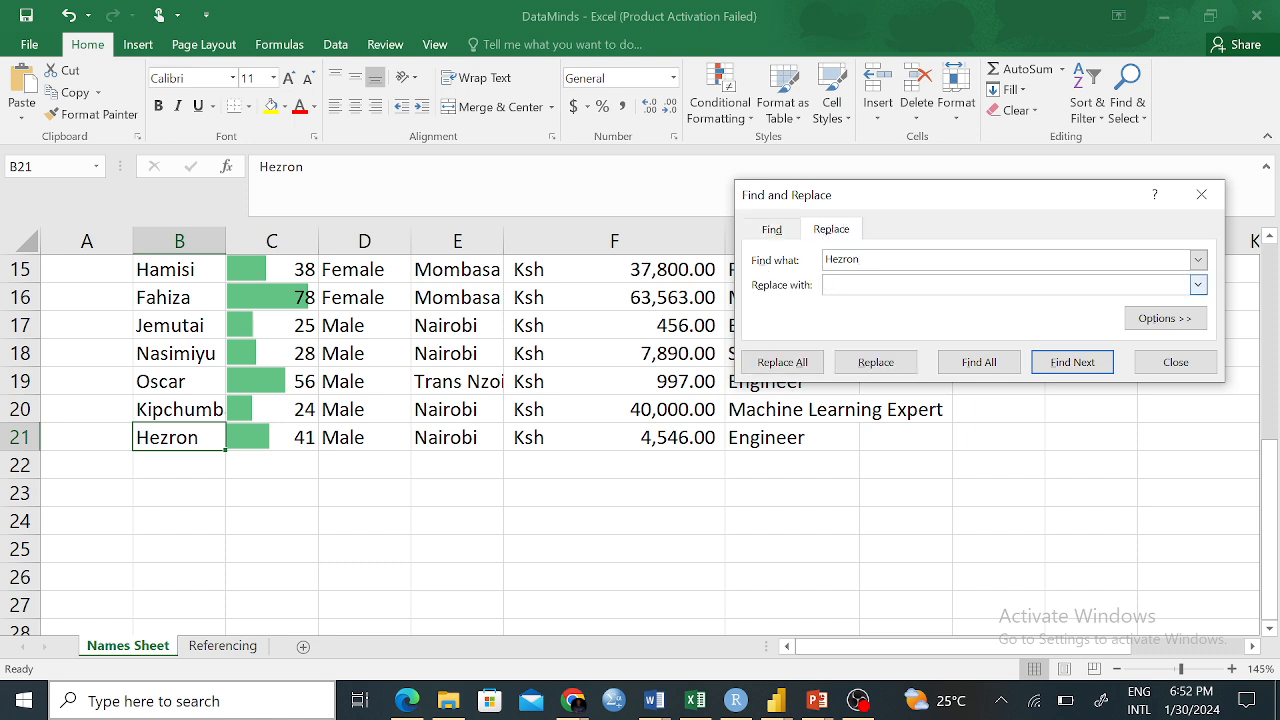
{"action": "left_click", "coordinate": [881, 269]}
{"action": "left_click", "coordinate": [837, 294]}
Replace the name in B21 with the new person's name and close the dialog
{"action": "type", "text": "hez"}
{"action": "key", "text": "BackSpace"}
{"action": "key", "text": "BackSpace"}
{"action": "key", "text": "BackSpace"}
{"action": "left_click", "coordinate": [786, 230]}
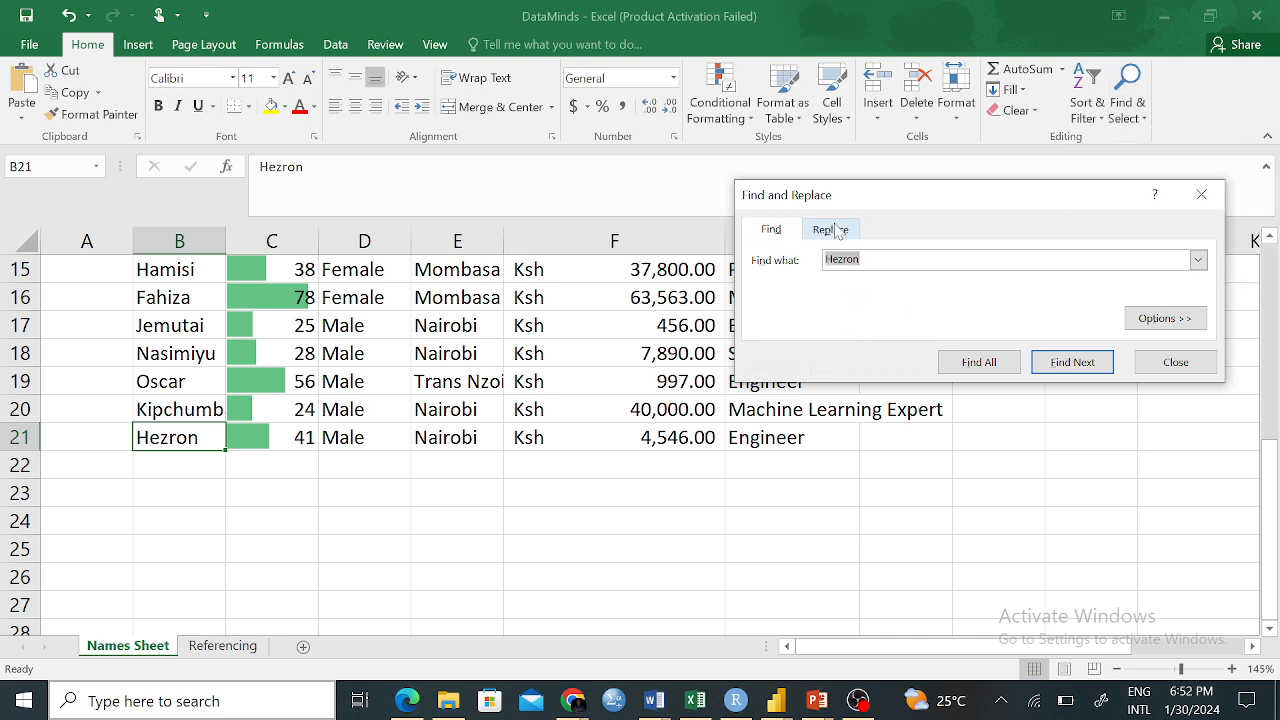
{"action": "left_click", "coordinate": [830, 228]}
{"action": "left_click_drag", "start_coordinate": [848, 284], "coordinate": [866, 284]}
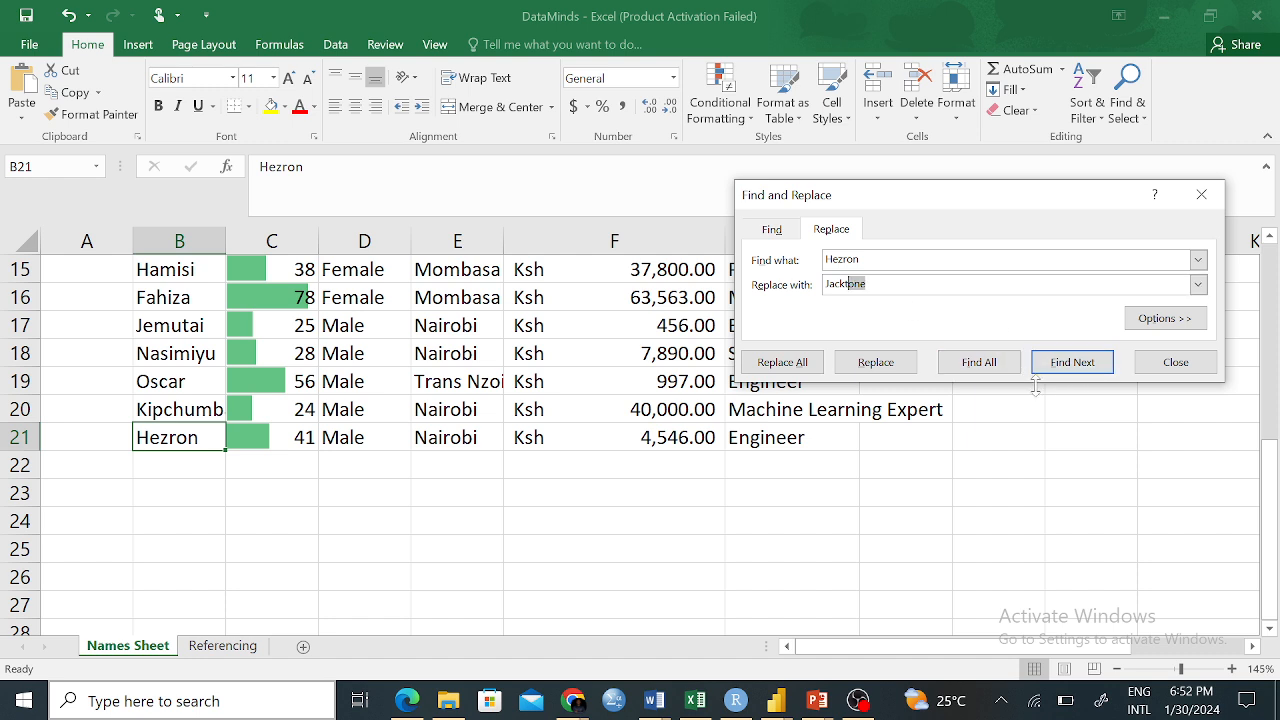
{"action": "left_click", "coordinate": [876, 364]}
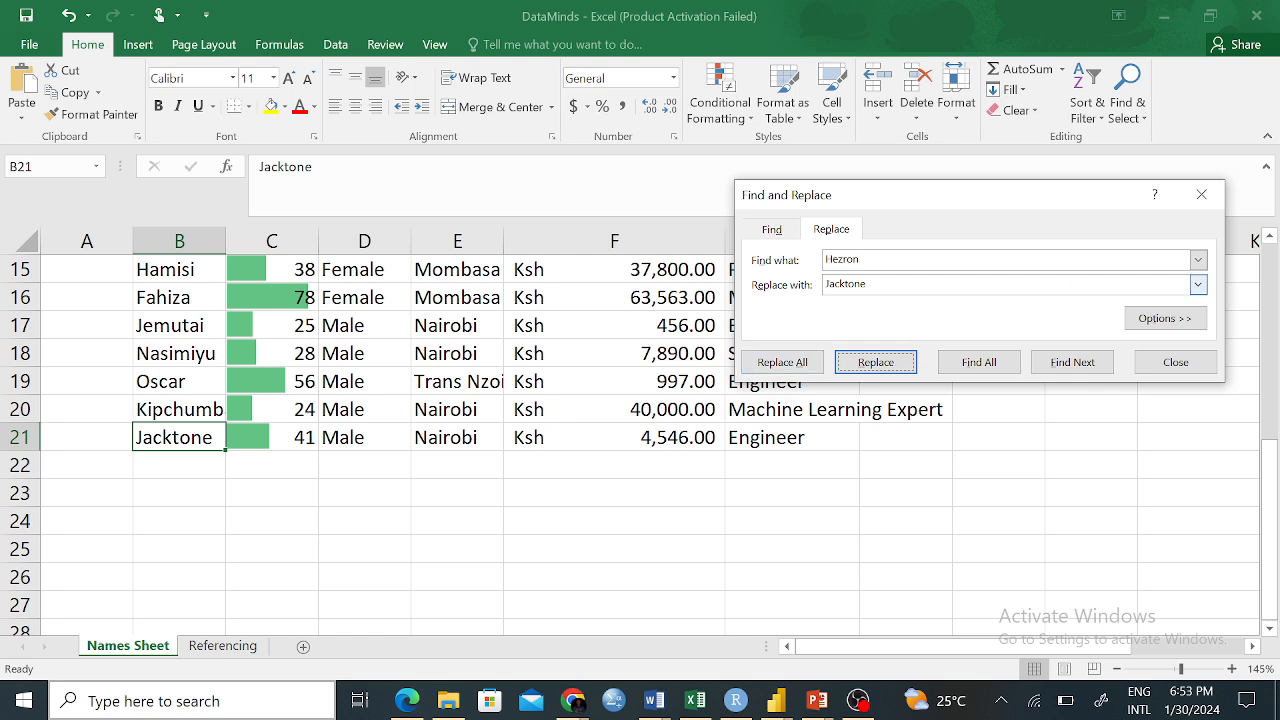
{"action": "left_click", "coordinate": [1202, 196]}
{"action": "scroll", "coordinate": [720, 424], "scroll_direction": "up", "scroll_amount": 5}
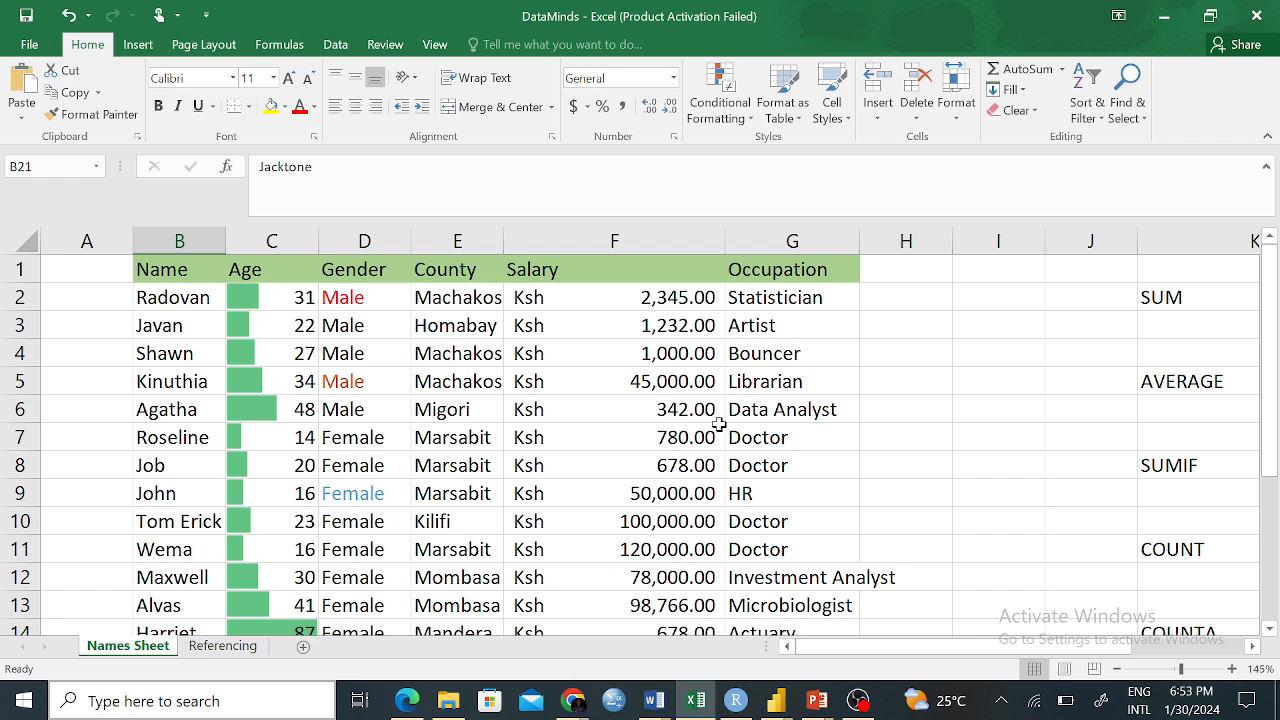
Reopen Find and clear the previous search and replacement text
{"action": "key", "text": "ctrl+f"}
{"action": "left_click", "coordinate": [830, 252]}
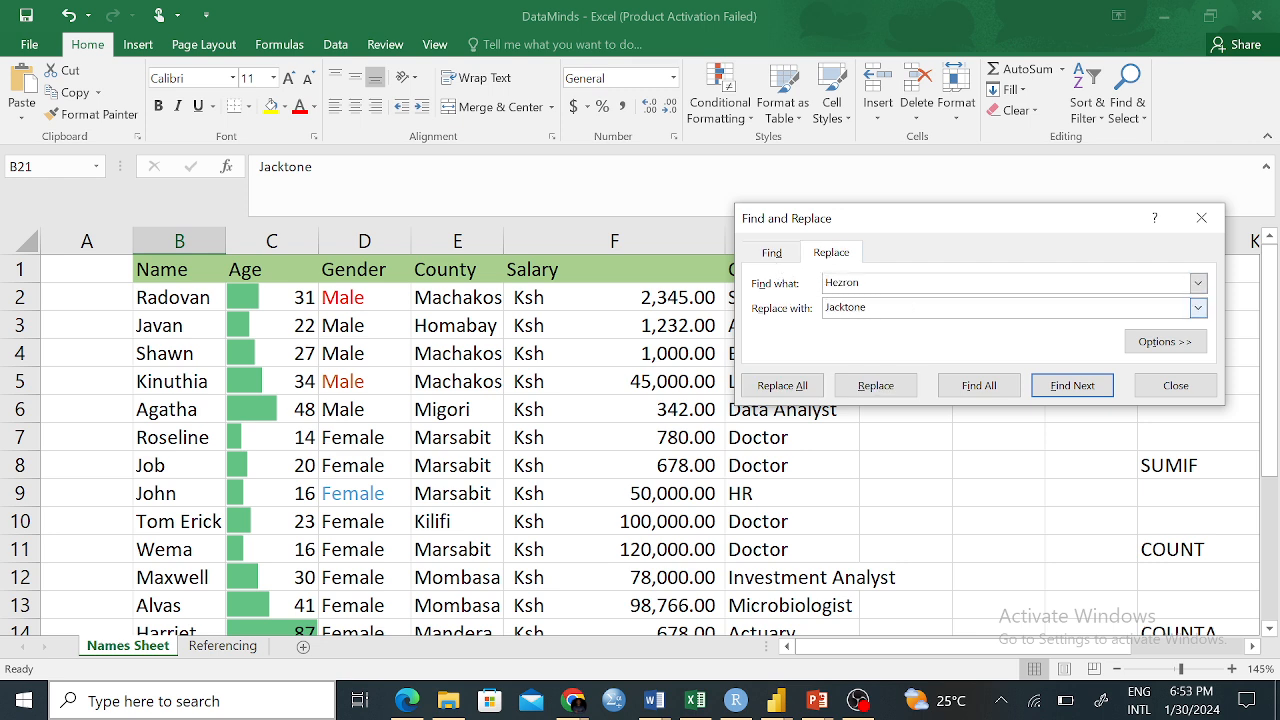
{"action": "key", "text": "BackSpace"}
{"action": "key", "text": "shift+Tab"}
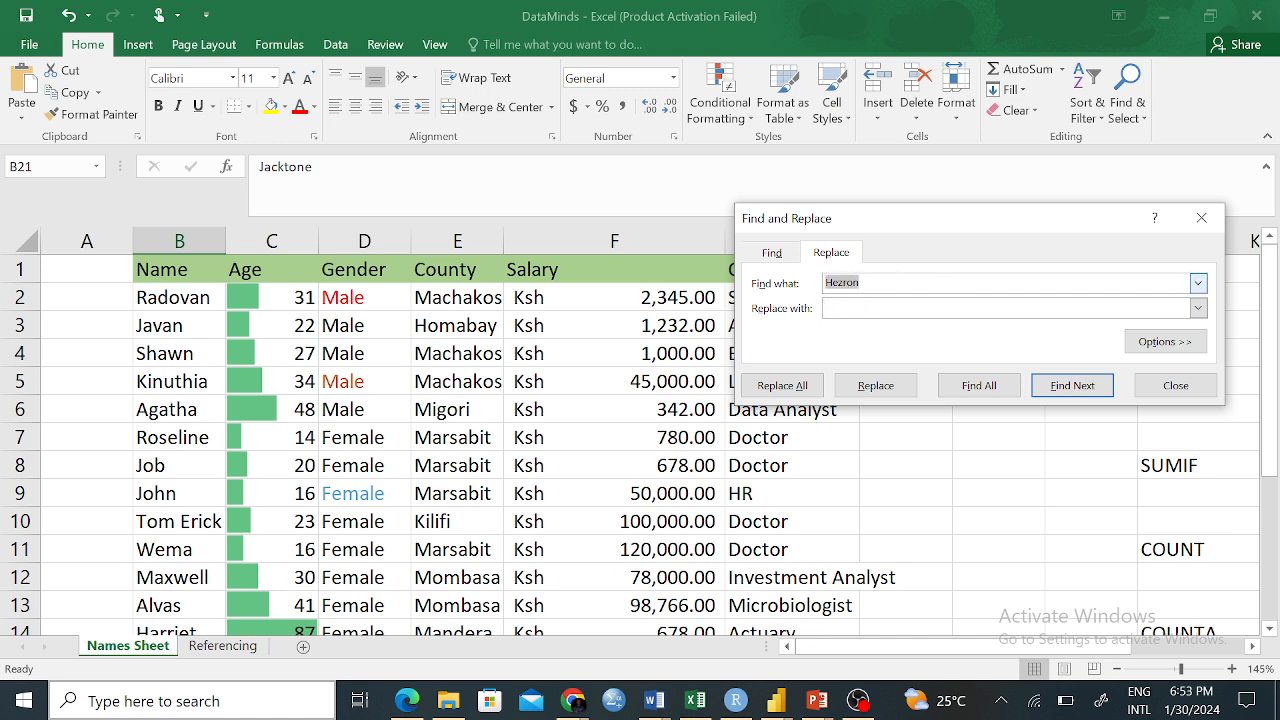
{"action": "key", "text": "BackSpace"}
{"action": "left_click", "coordinate": [771, 252]}
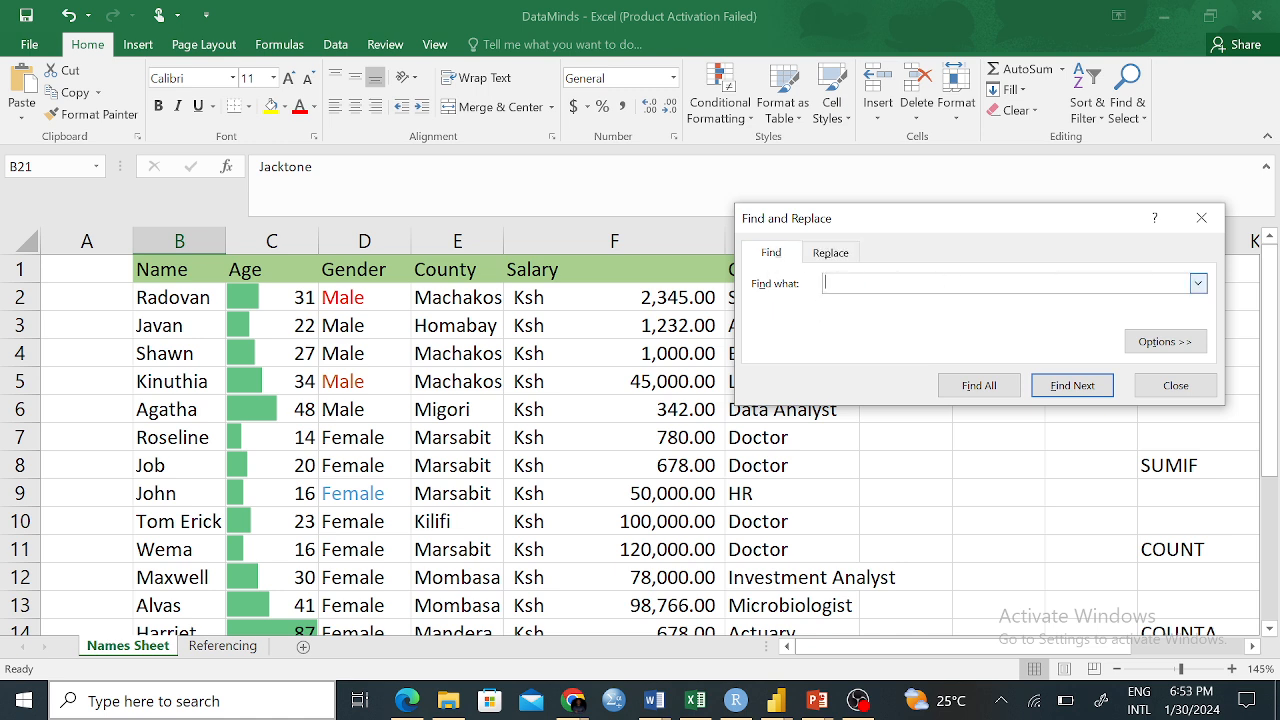
Find all cells containing Machakos, listing matches E2, E4 and E5
{"action": "type", "text": "Machakos"}
{"action": "left_click", "coordinate": [995, 385]}
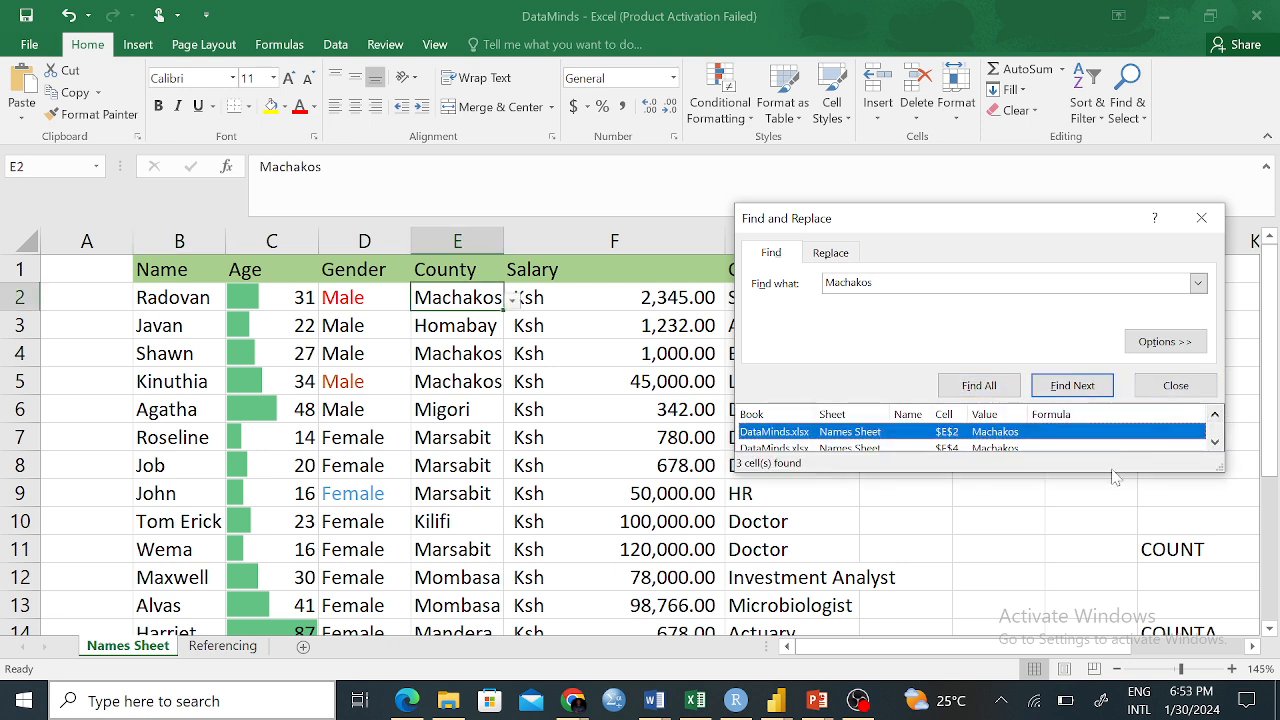
{"action": "left_click_drag", "start_coordinate": [1111, 470], "coordinate": [1091, 548]}
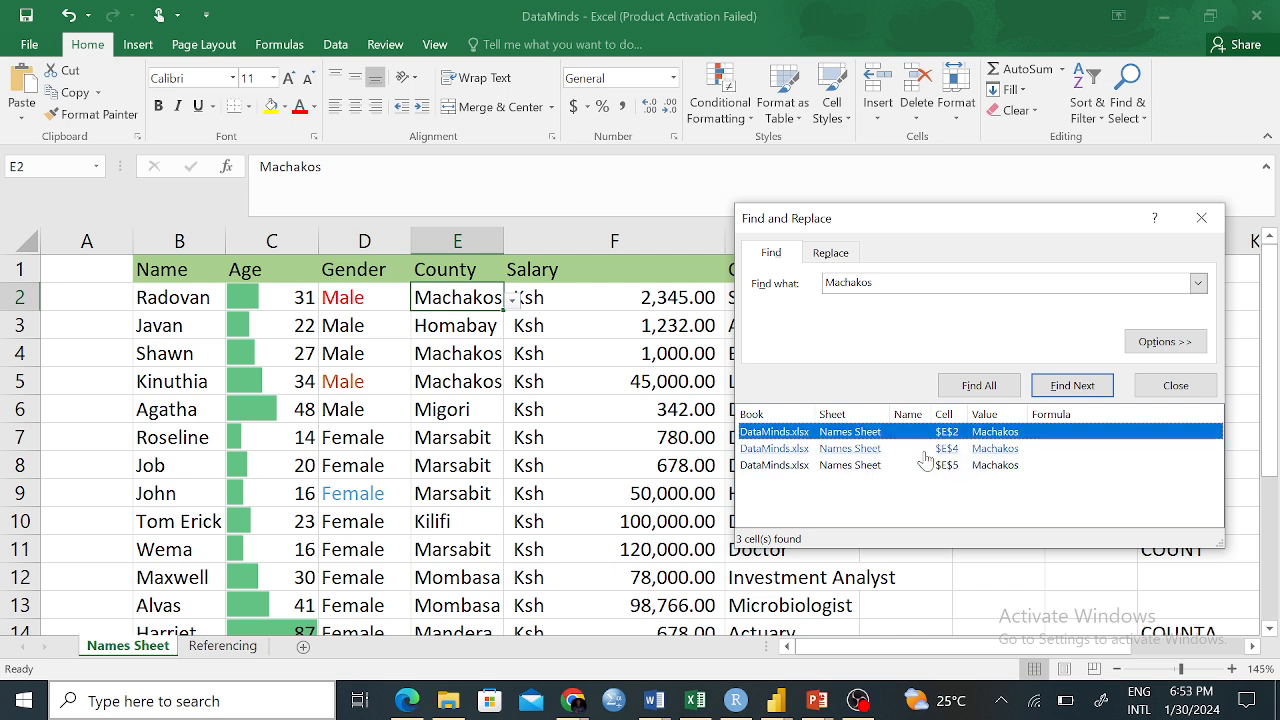
{"action": "left_click", "coordinate": [893, 450]}
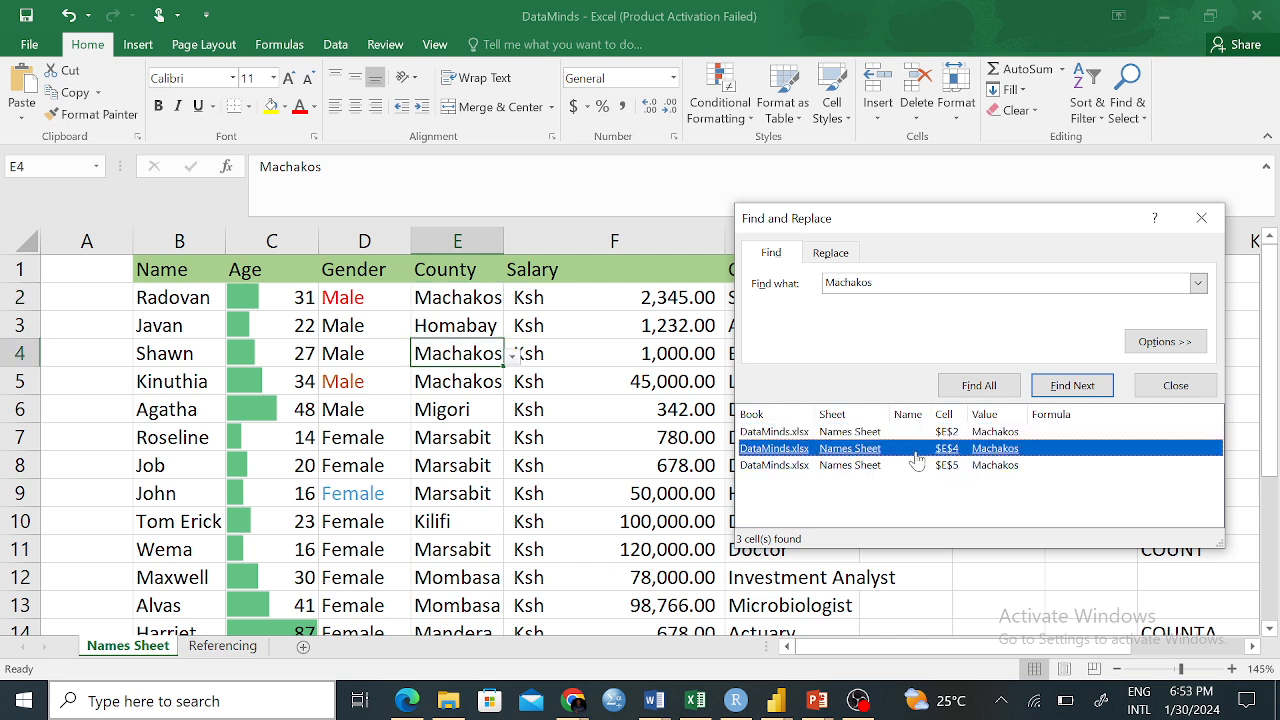
{"action": "left_click", "coordinate": [910, 467]}
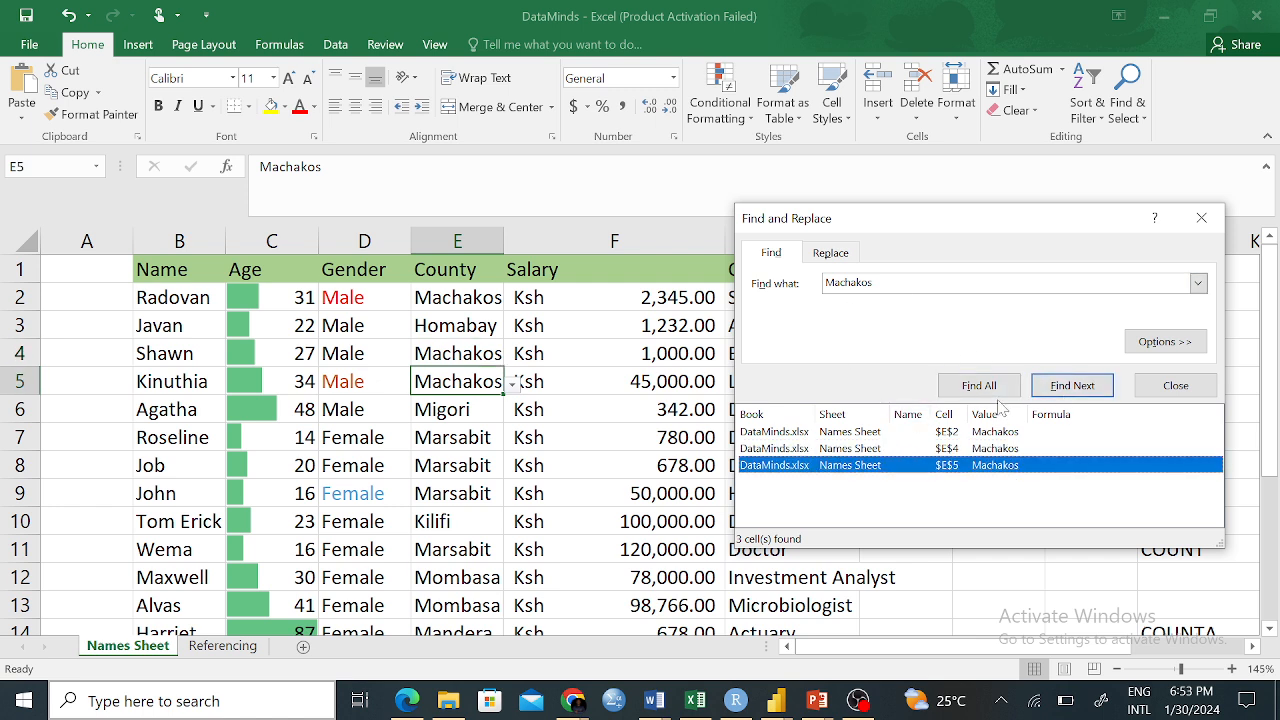
{"action": "left_click", "coordinate": [829, 252]}
{"action": "left_click", "coordinate": [770, 252]}
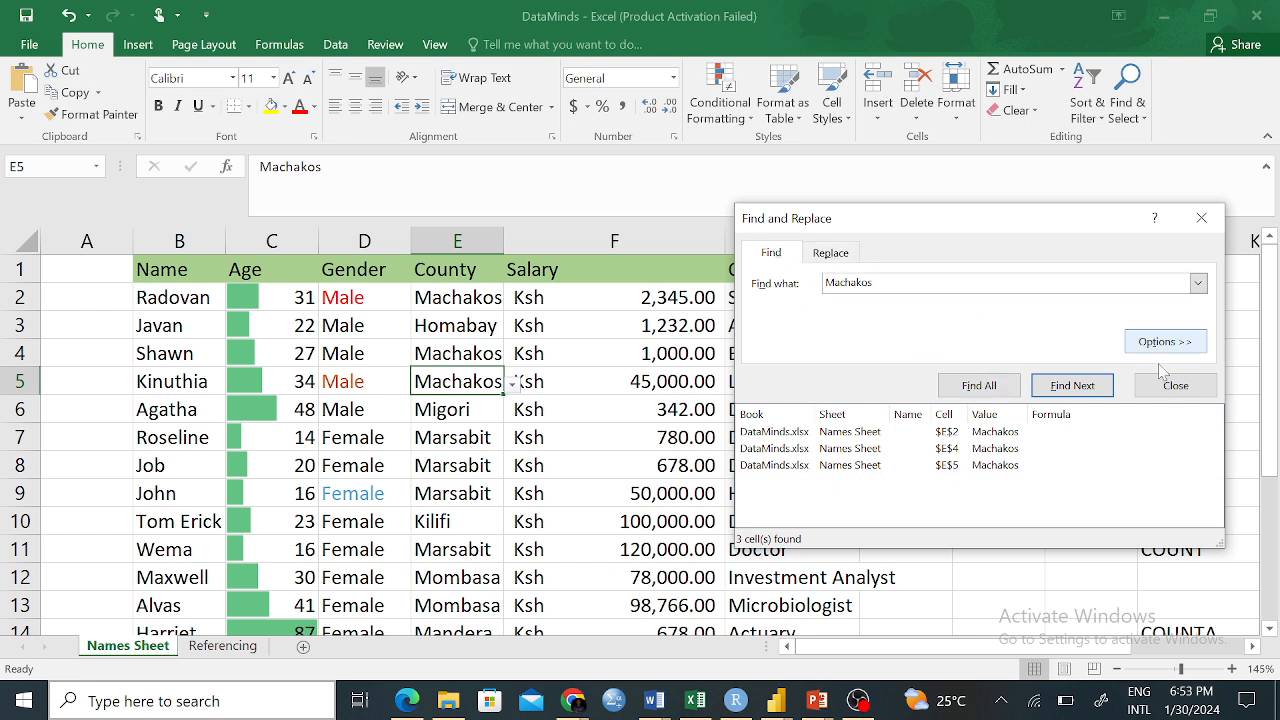
{"action": "left_click_drag", "start_coordinate": [886, 284], "coordinate": [825, 284]}
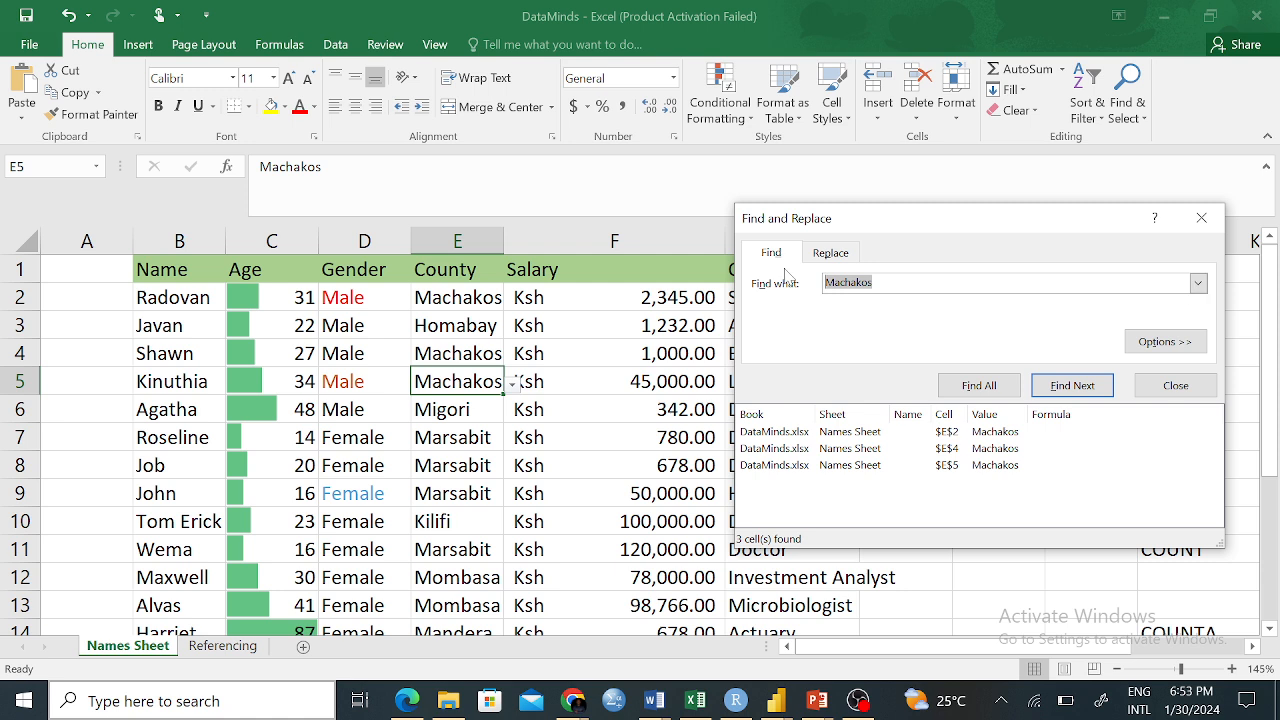
Search for Nairobi and step through each of its matches in the County column
{"action": "key", "text": "BackSpace"}
{"action": "left_click", "coordinate": [829, 254]}
{"action": "left_click", "coordinate": [771, 253]}
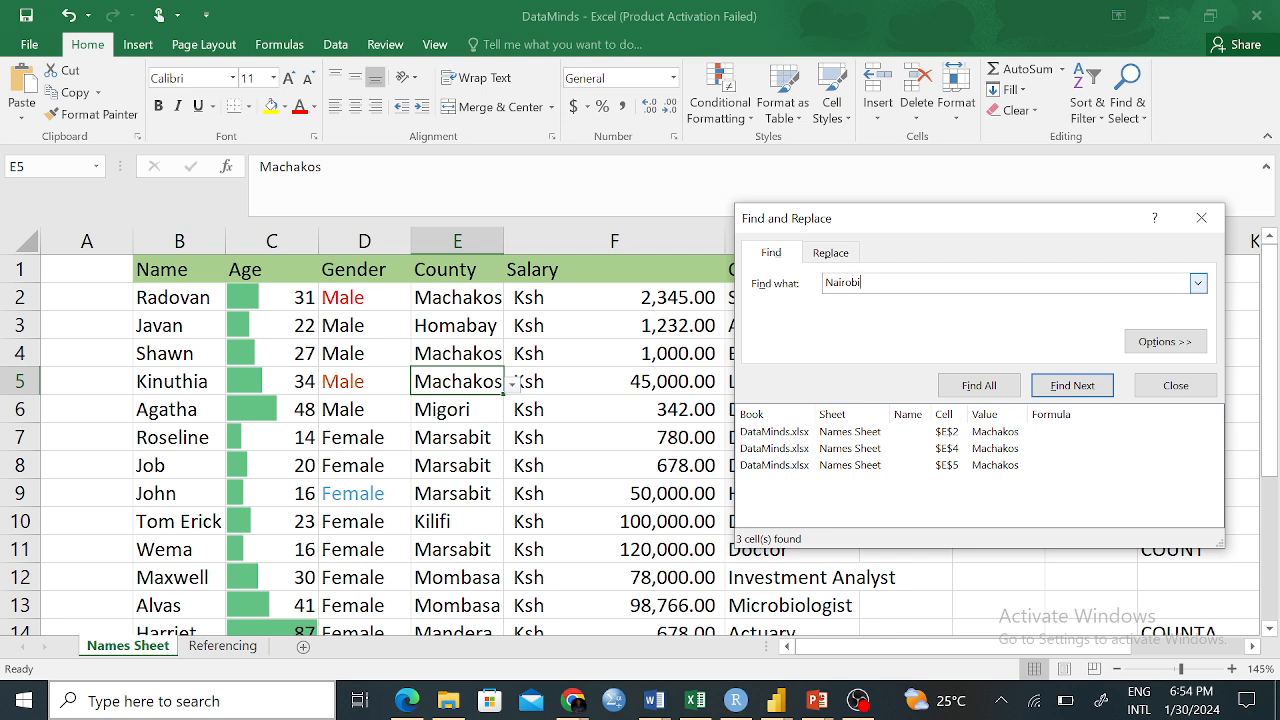
{"action": "left_click", "coordinate": [1077, 385]}
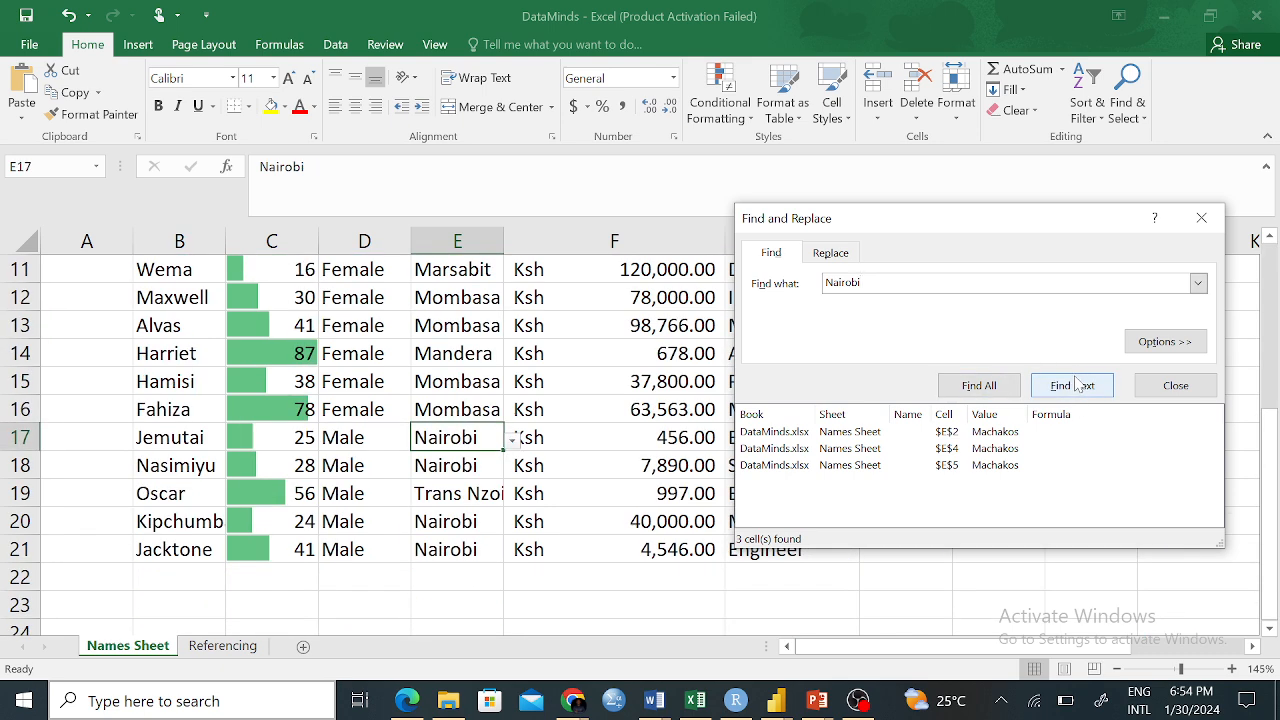
{"action": "left_click", "coordinate": [1077, 390]}
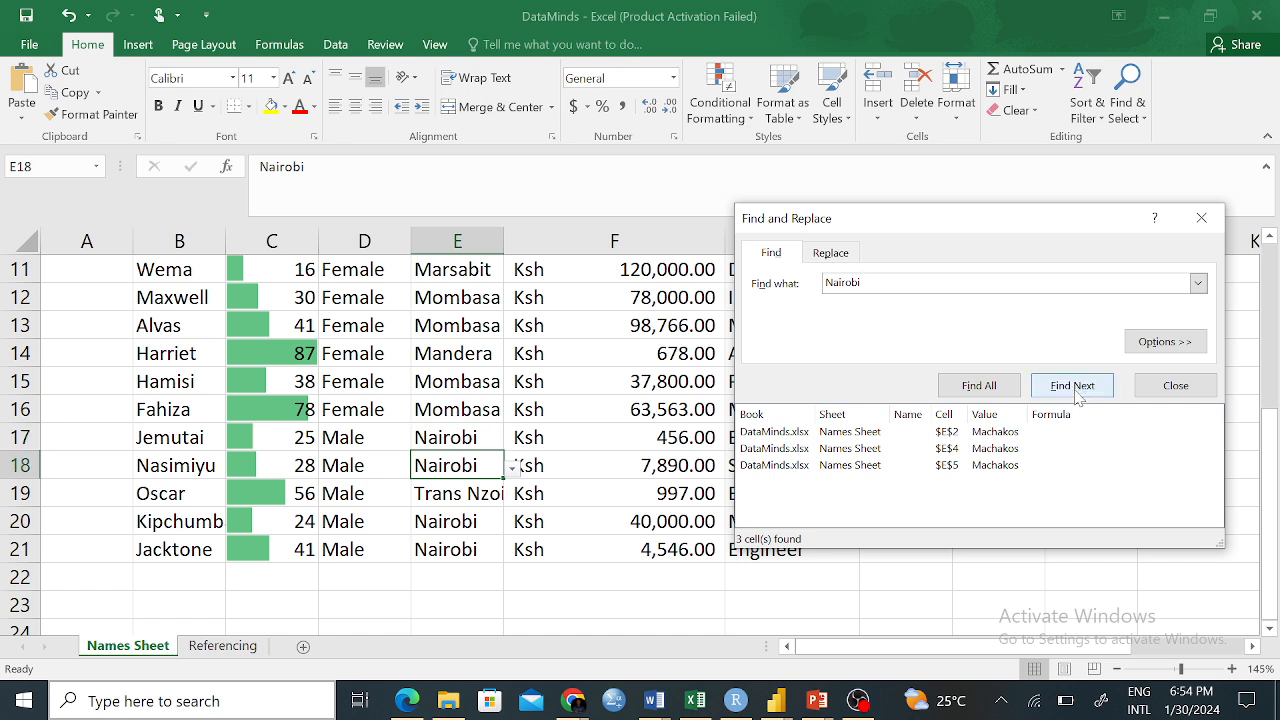
{"action": "left_click", "coordinate": [1078, 396]}
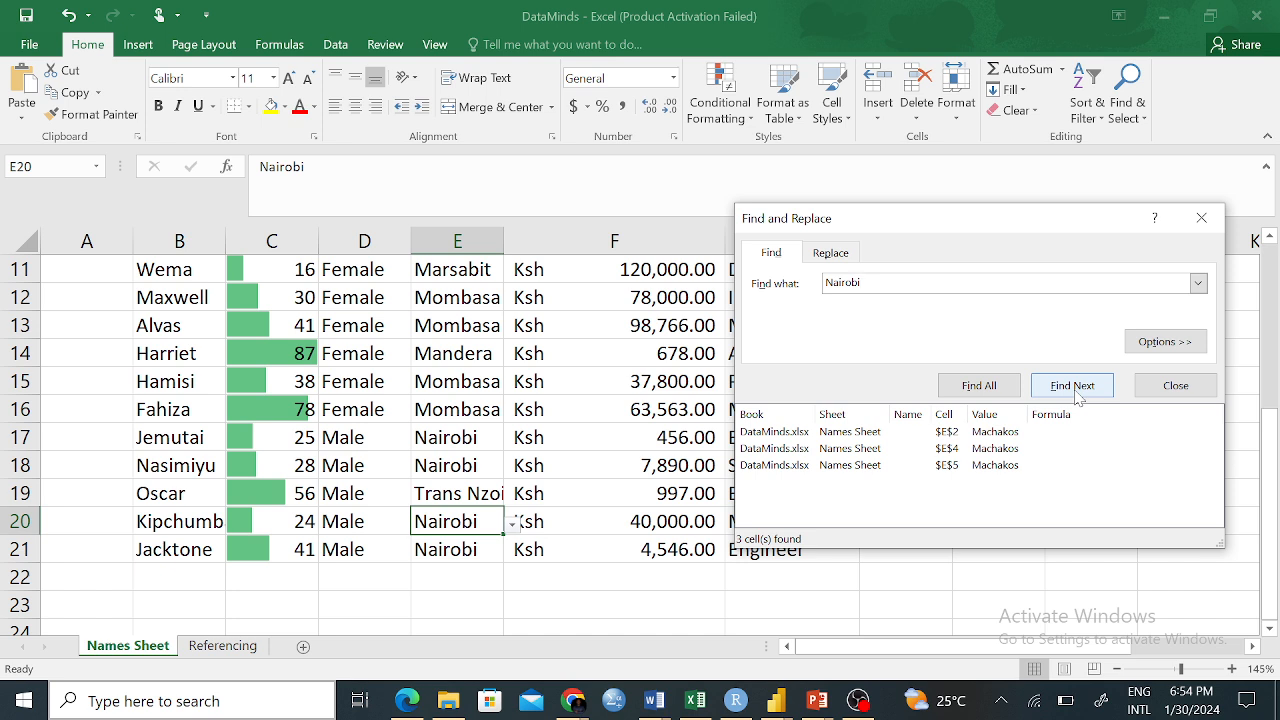
{"action": "left_click", "coordinate": [1078, 396]}
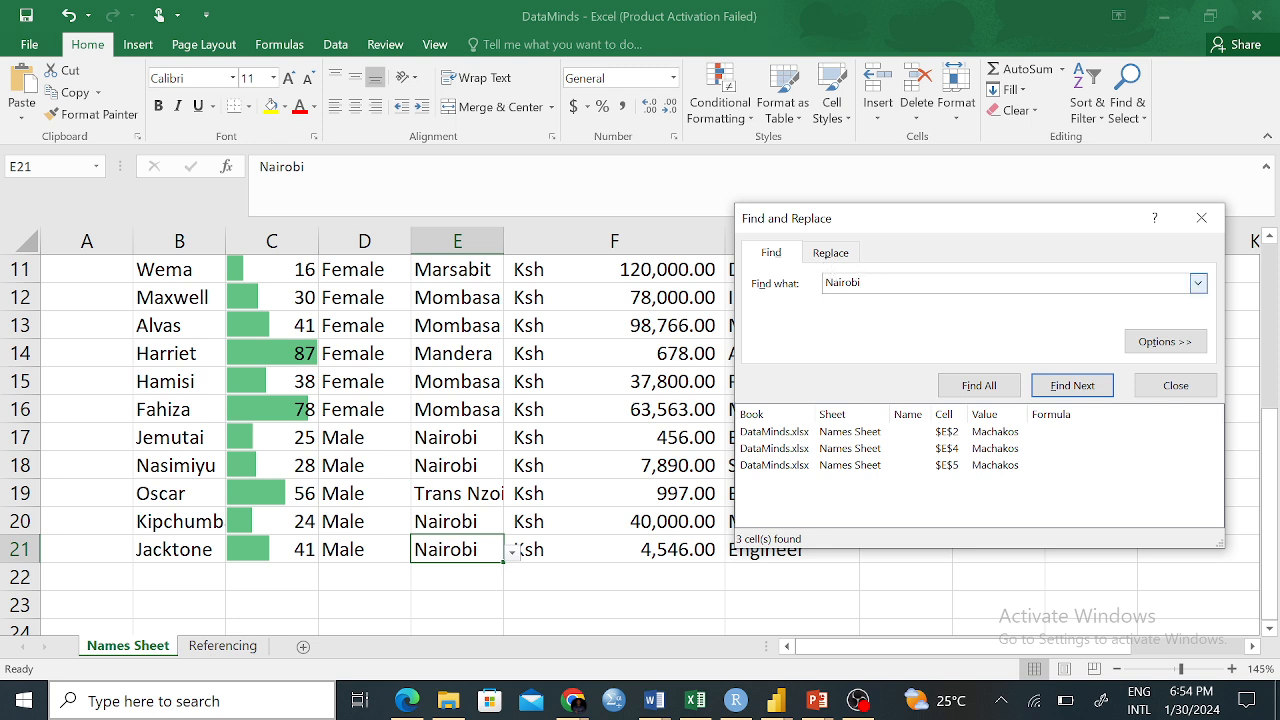
Search for 'Mumbasa', dismiss the no-match message, and close Find and Replace
{"action": "double_click", "coordinate": [842, 282]}
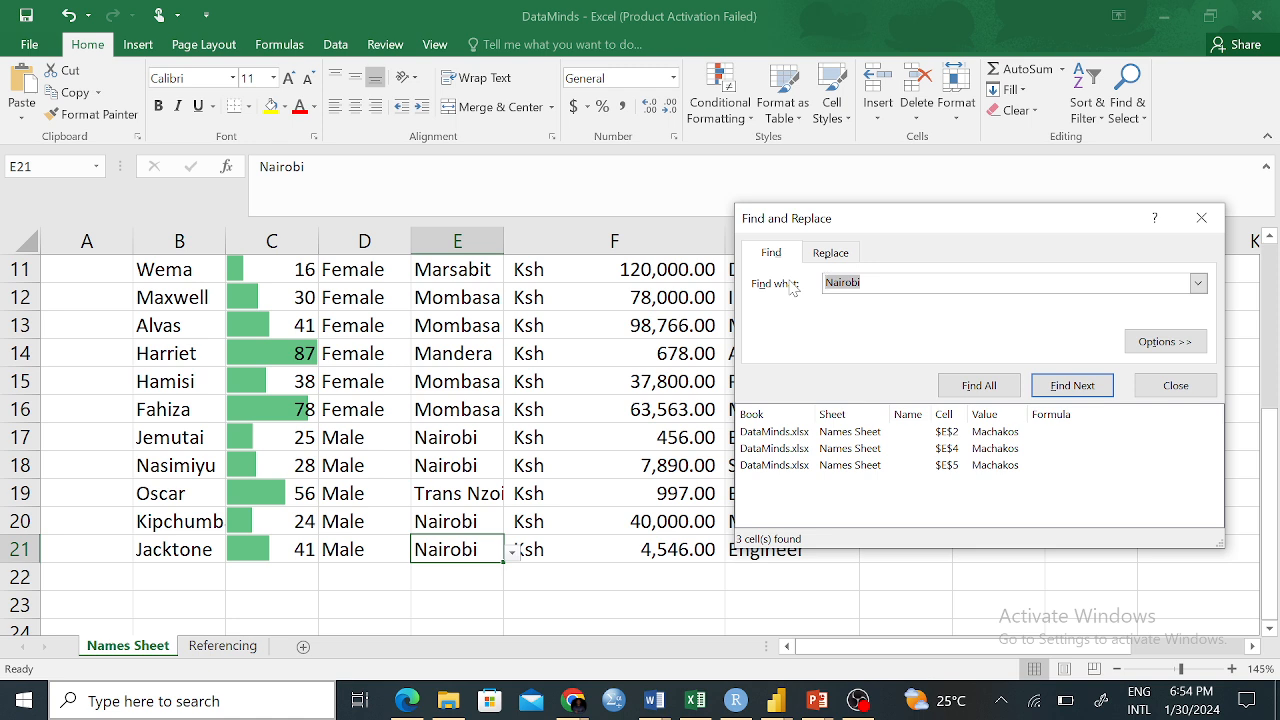
{"action": "type", "text": "Mb"}
{"action": "key", "text": "BackSpace"}
{"action": "key", "text": "BackSpace"}
{"action": "key", "text": "BackSpace"}
{"action": "left_click", "coordinate": [1090, 392]}
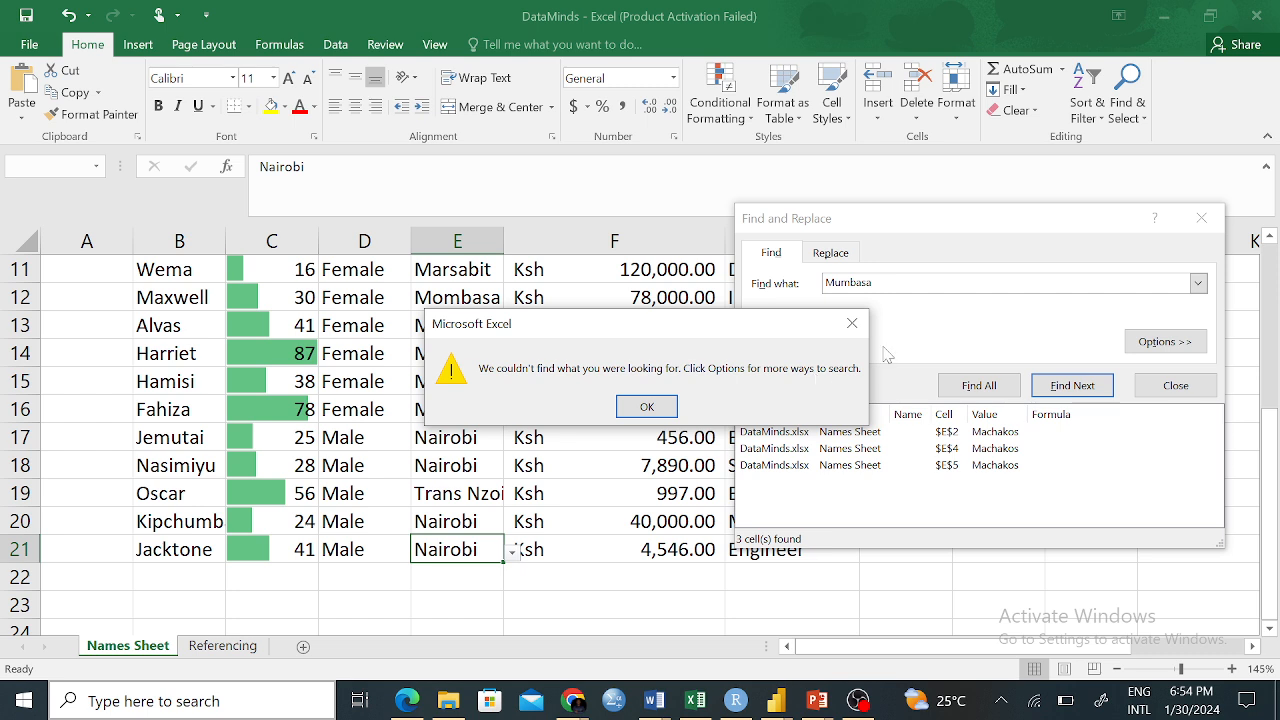
{"action": "left_click", "coordinate": [852, 323]}
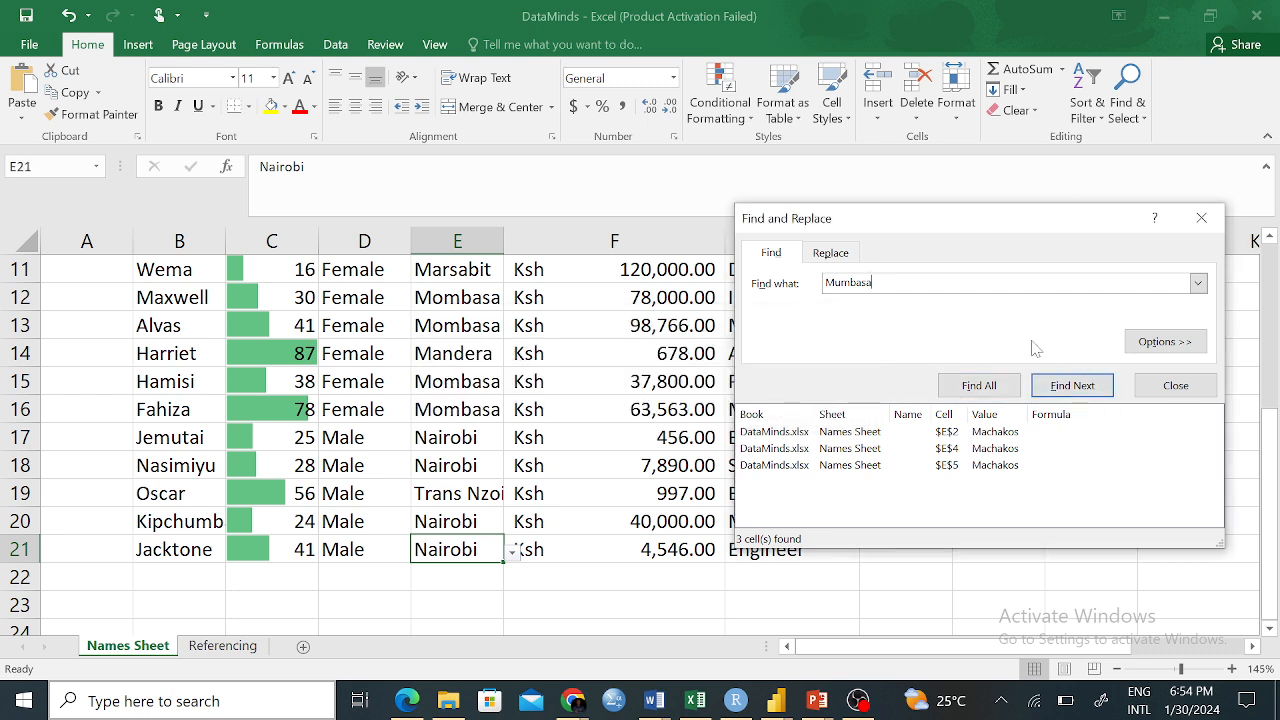
{"action": "left_click", "coordinate": [1203, 218]}
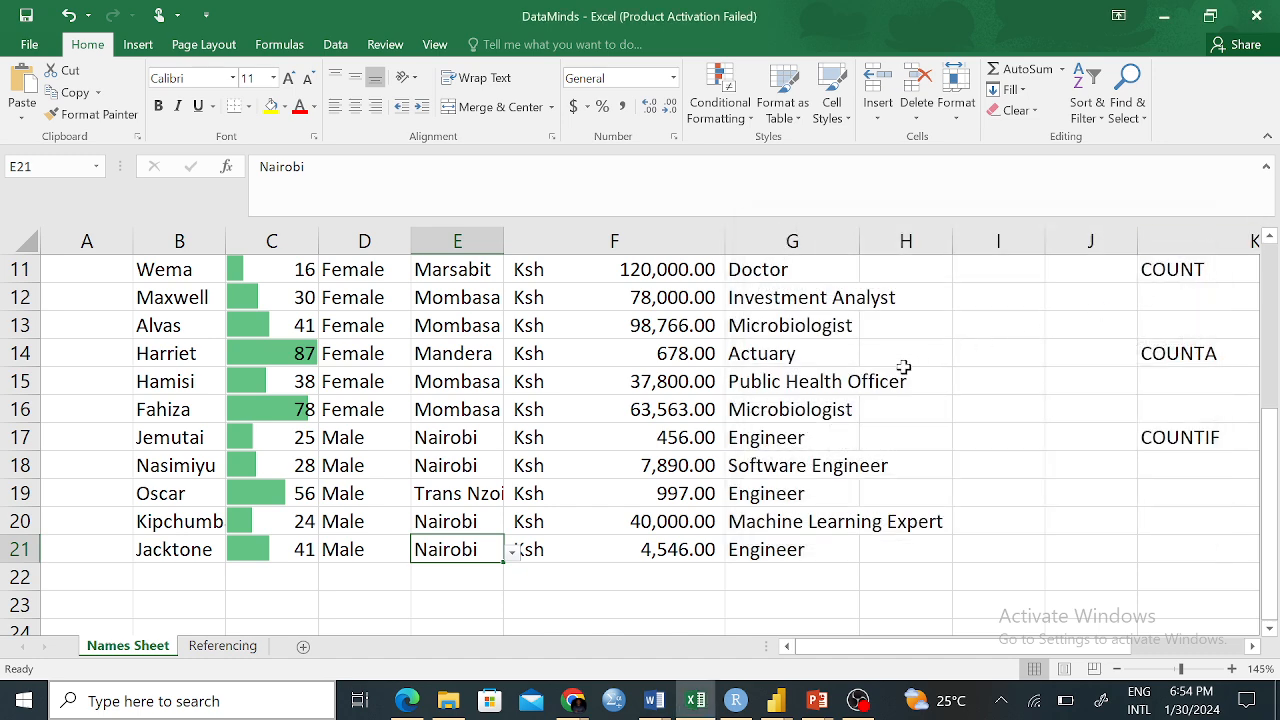
{"action": "scroll", "coordinate": [905, 374], "scroll_direction": "up", "scroll_amount": 4}
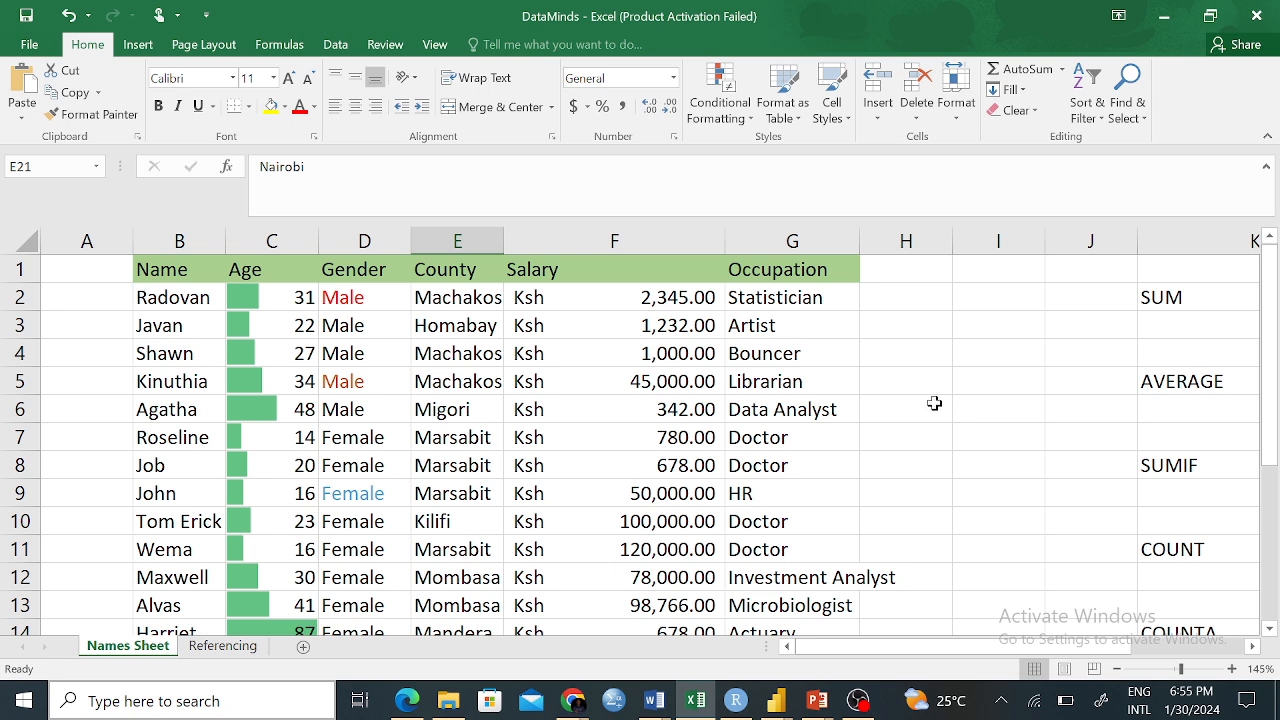
{"action": "left_click", "coordinate": [900, 390]}
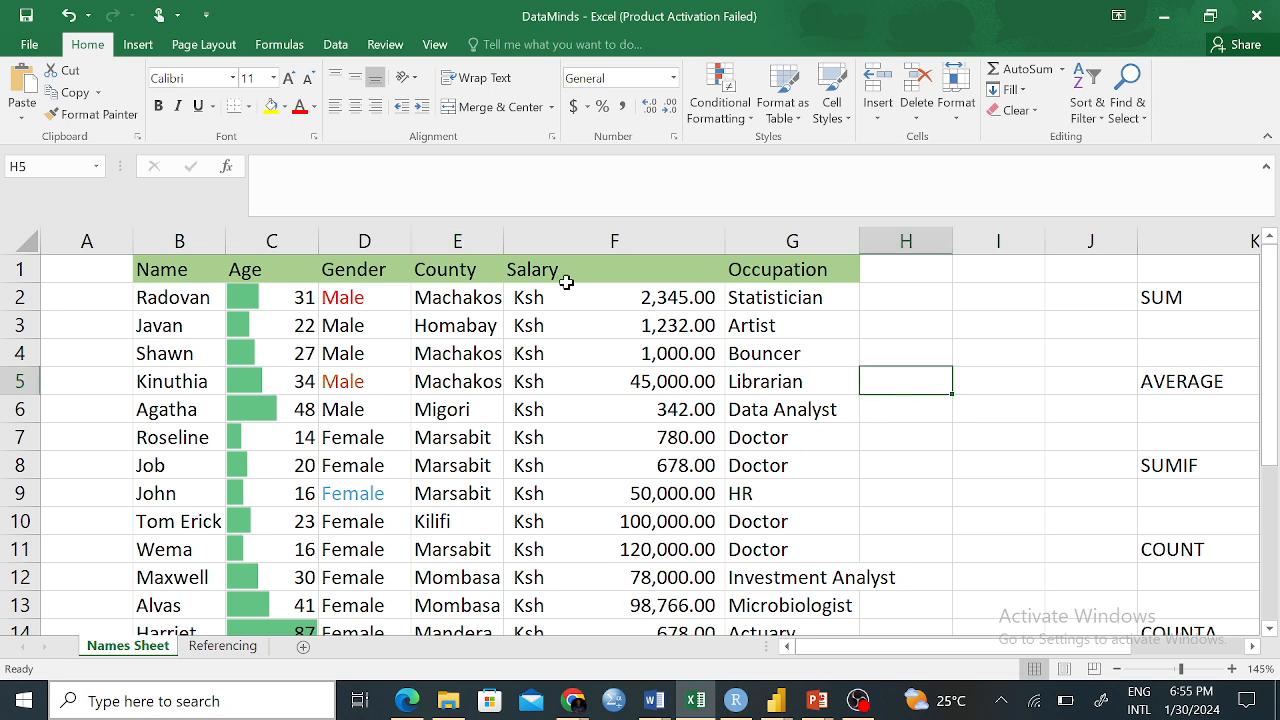
{"action": "left_click", "coordinate": [354, 383]}
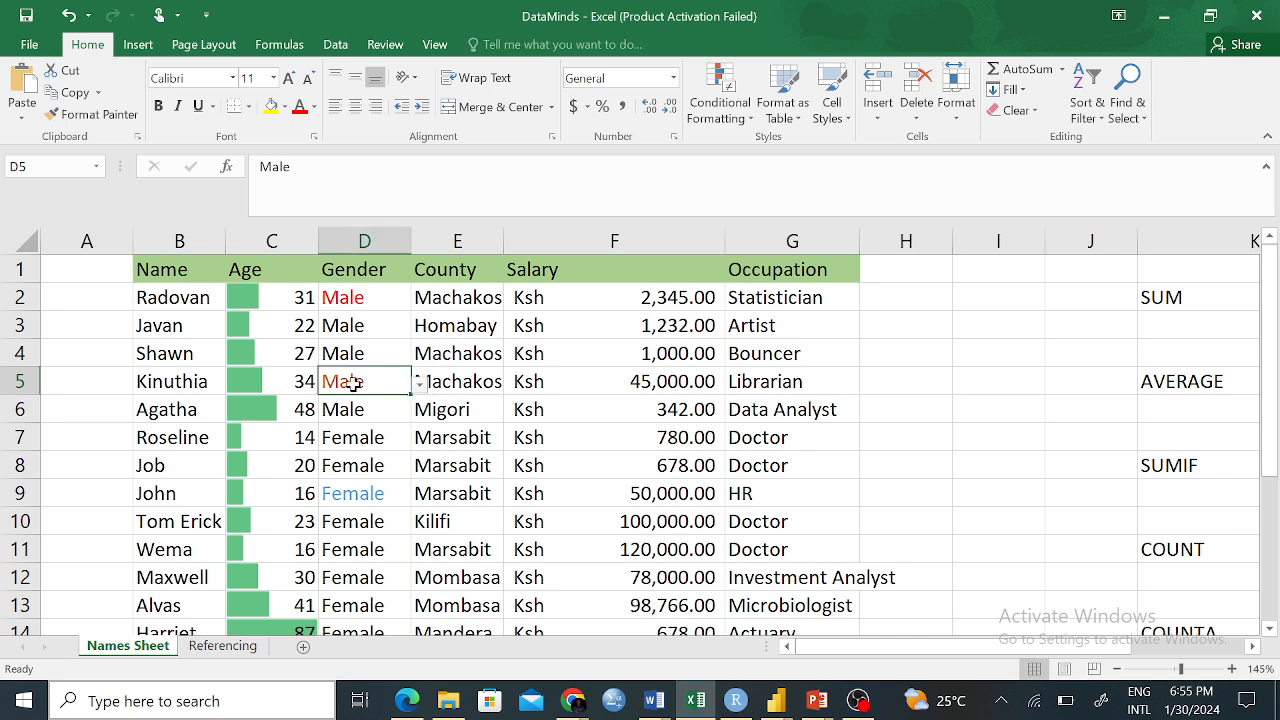
{"action": "left_click", "coordinate": [468, 414]}
{"action": "left_click", "coordinate": [352, 462]}
{"action": "left_click", "coordinate": [346, 574]}
{"action": "left_click", "coordinate": [344, 437]}
{"action": "left_click", "coordinate": [378, 550]}
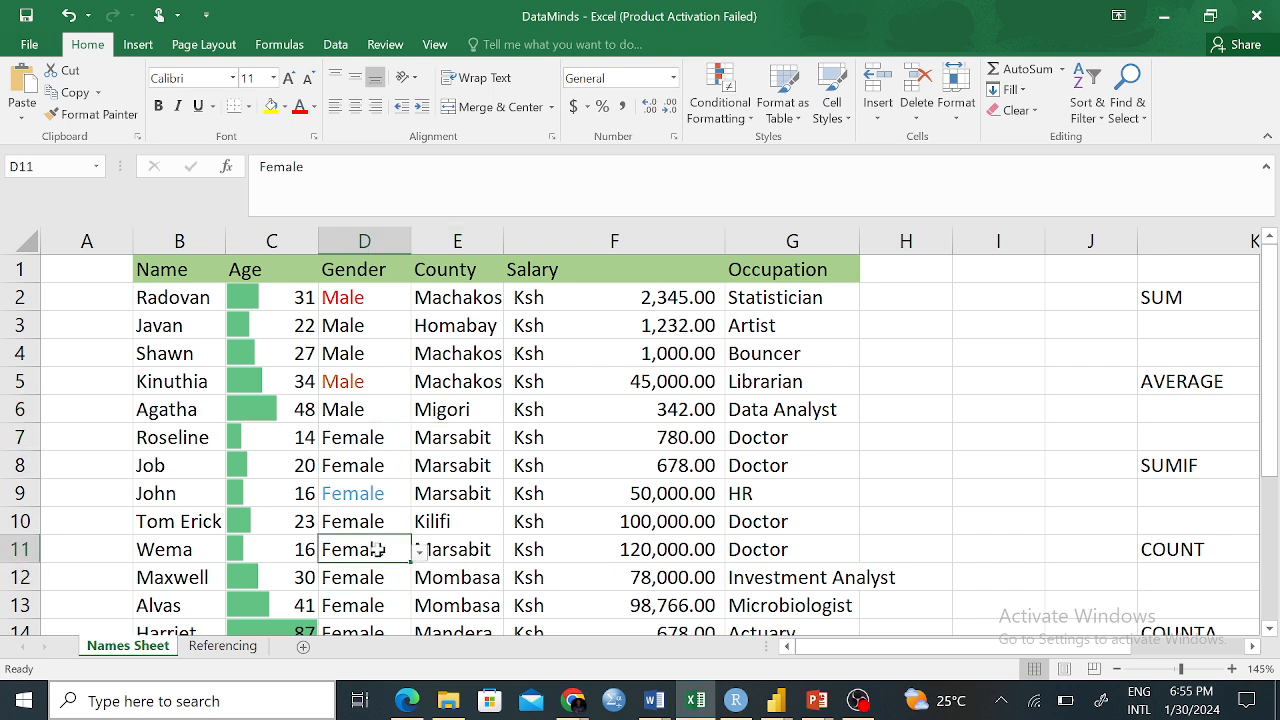
{"action": "left_click", "coordinate": [354, 413]}
{"action": "left_click", "coordinate": [350, 383]}
{"action": "left_click", "coordinate": [354, 512]}
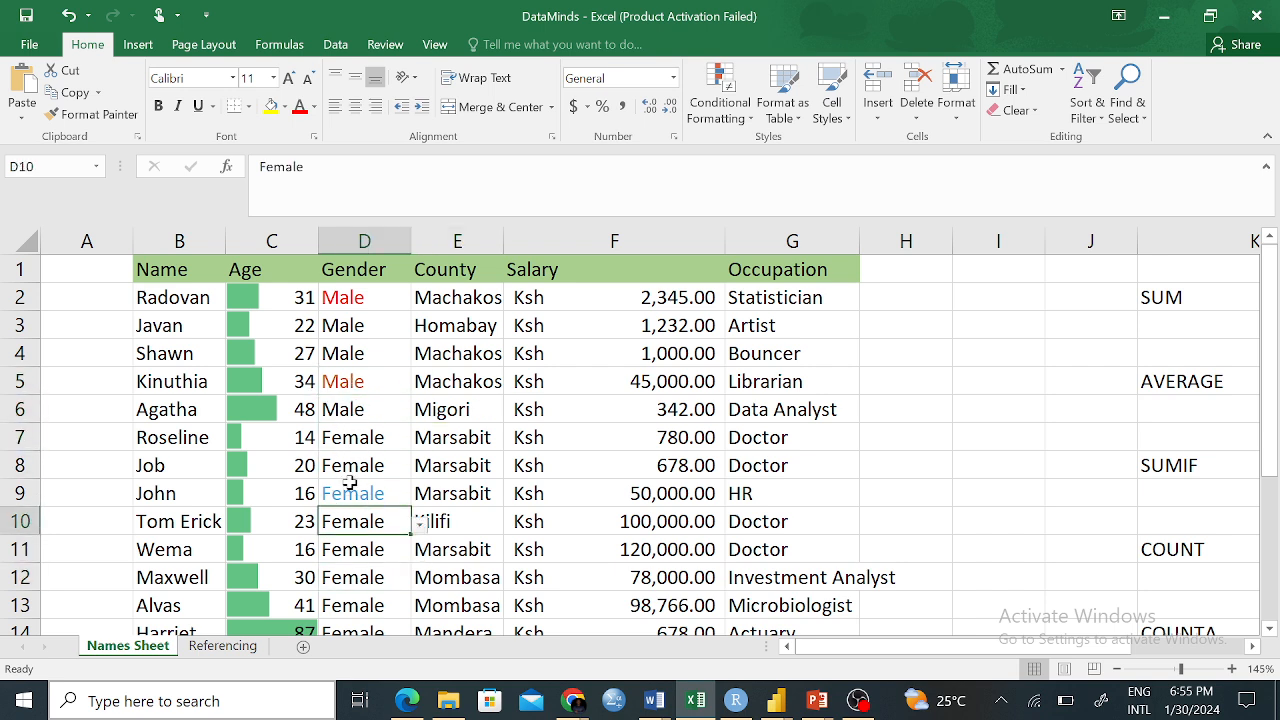
{"action": "left_click", "coordinate": [350, 388]}
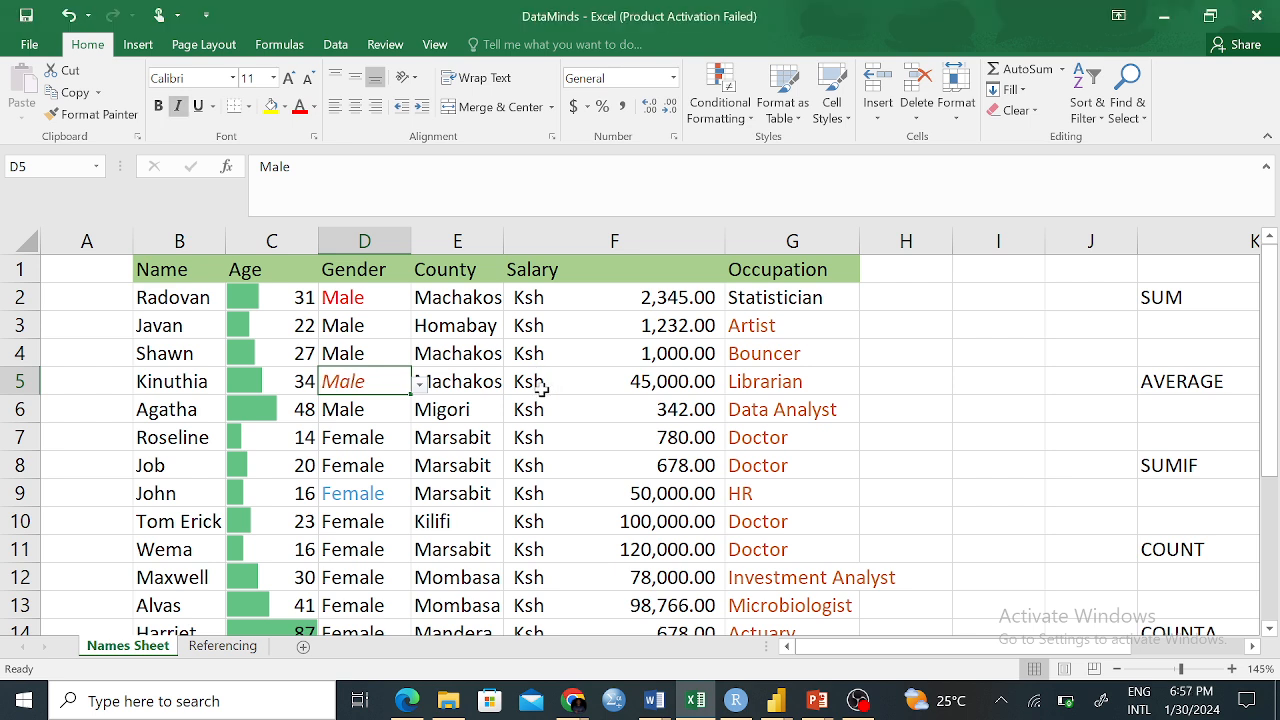
Set the Male entry in D5 to 20-point font size
{"action": "left_click_drag", "start_coordinate": [318, 377], "coordinate": [343, 388]}
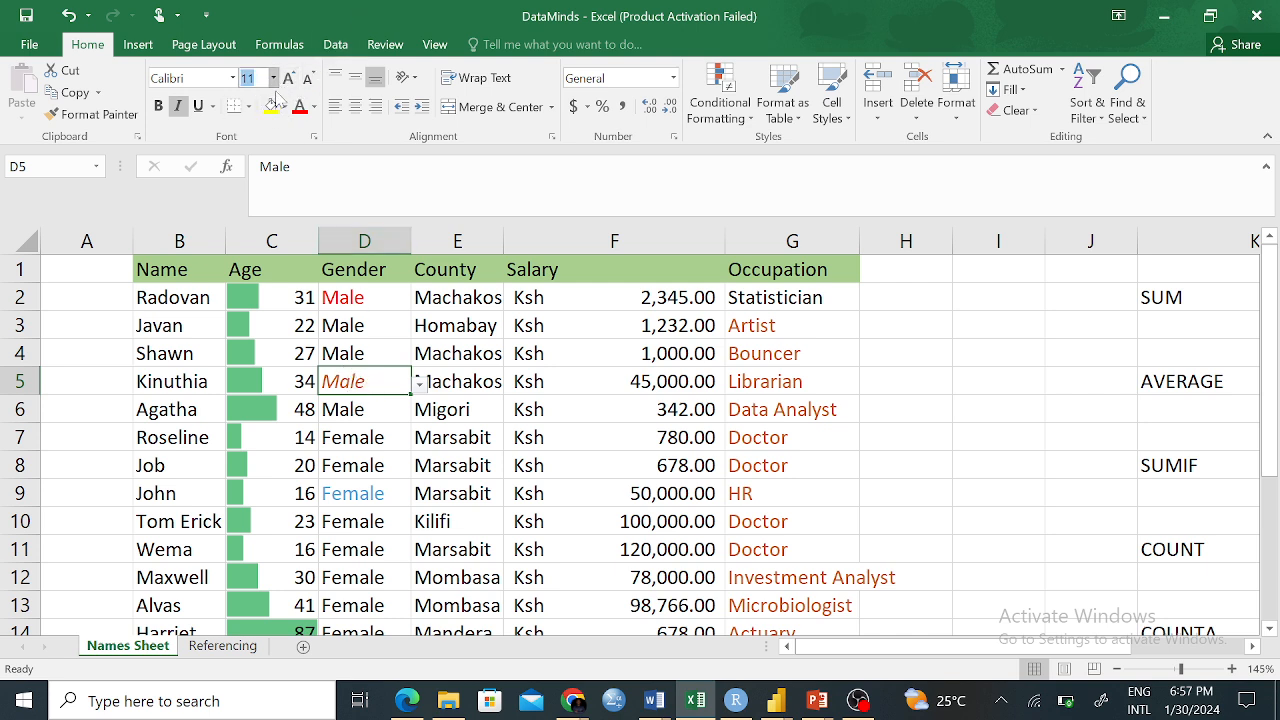
{"action": "left_click", "coordinate": [273, 77]}
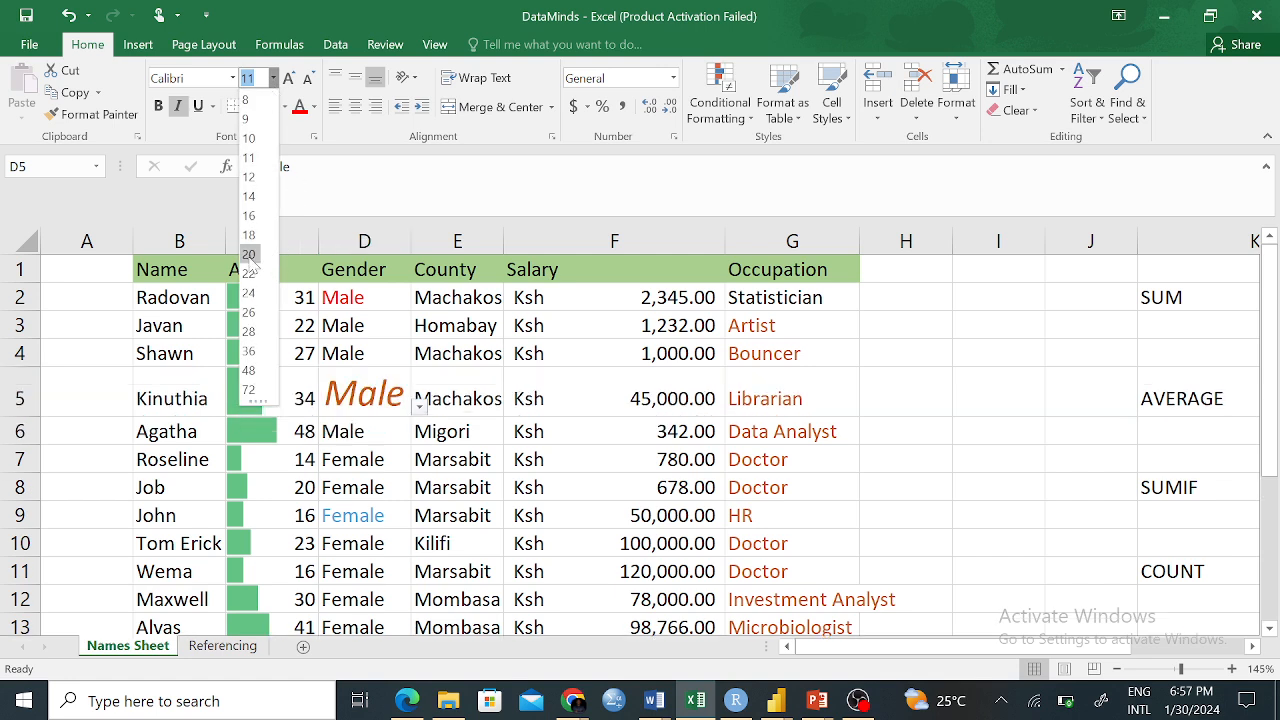
{"action": "left_click", "coordinate": [252, 255]}
{"action": "left_click", "coordinate": [428, 512]}
{"action": "left_click", "coordinate": [358, 396]}
Copy D5's 20-point italic formatting onto occupations G3:G20 with Format Painter
{"action": "left_click", "coordinate": [131, 117]}
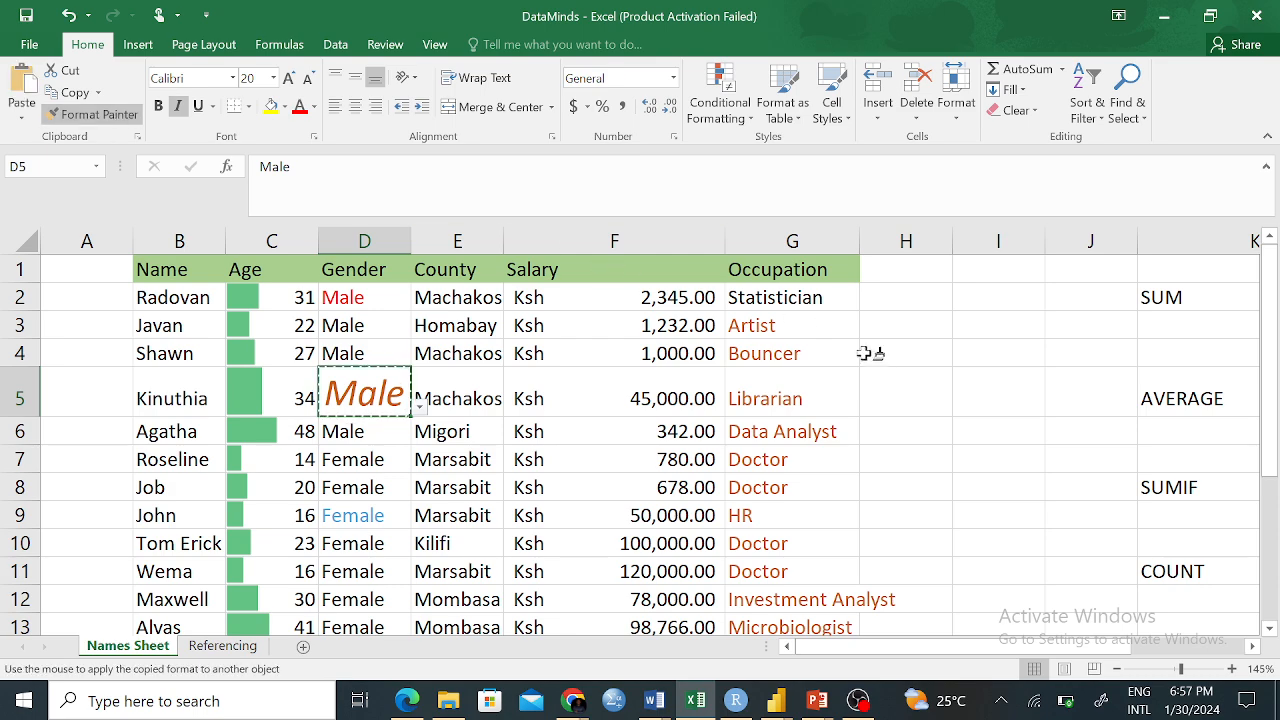
{"action": "mouse_move", "coordinate": [766, 326]}
{"action": "left_mouse_down"}
{"action": "mouse_move", "coordinate": [790, 663]}
{"action": "mouse_move", "coordinate": [774, 606]}
{"action": "mouse_move", "coordinate": [786, 575]}
{"action": "left_mouse_up"}
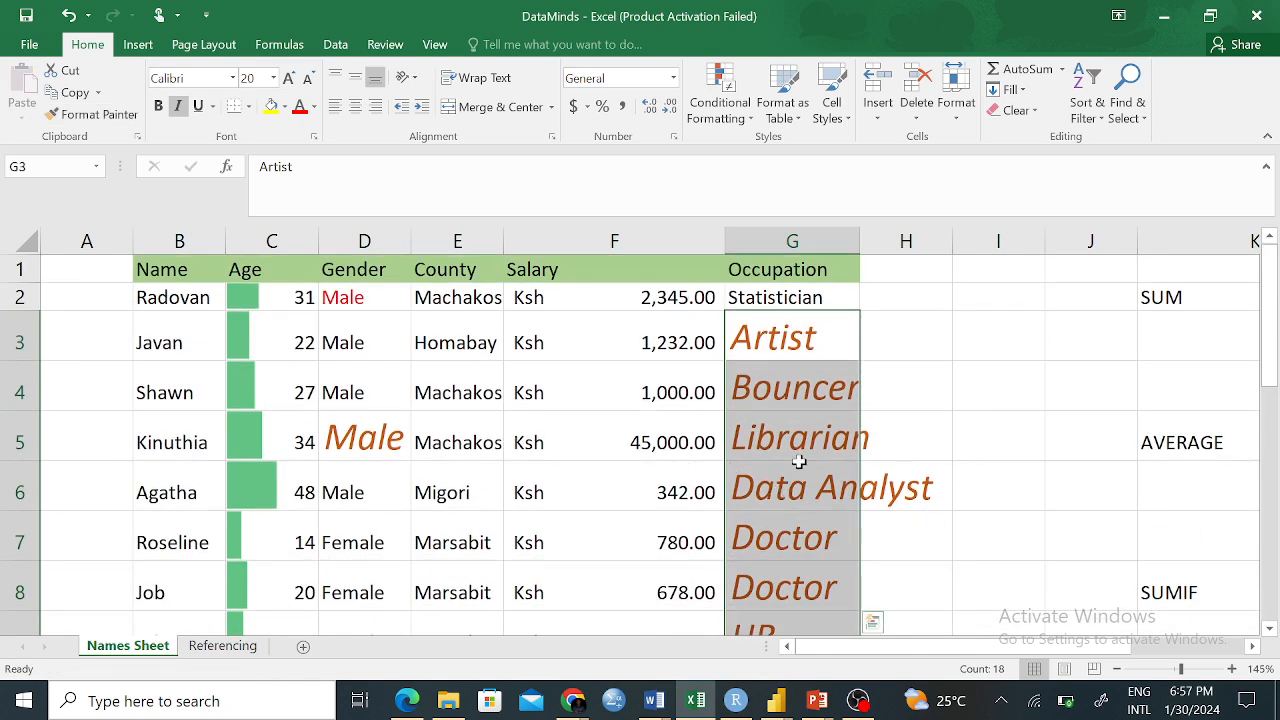
{"action": "left_click", "coordinate": [360, 443]}
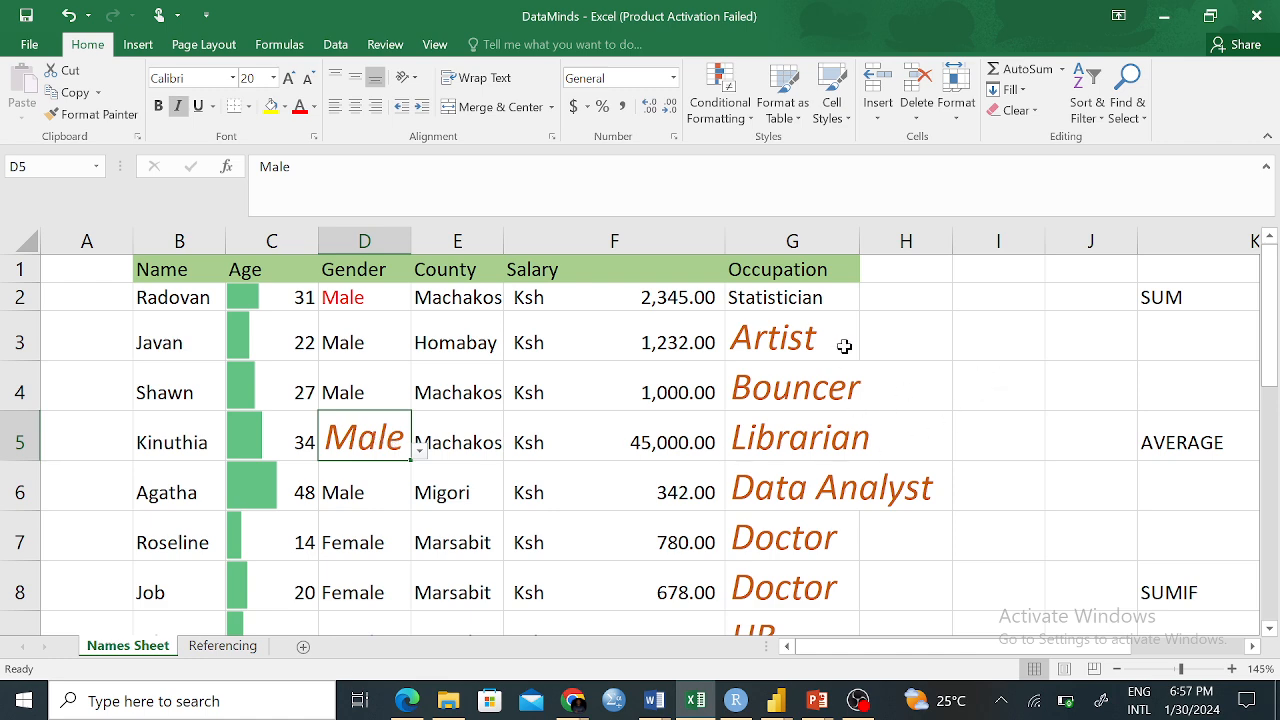
Undo the column G formatting and D5's 20-point size, then deselect by clicking an empty cell
{"action": "scroll", "coordinate": [811, 340], "scroll_direction": "down", "scroll_amount": 5}
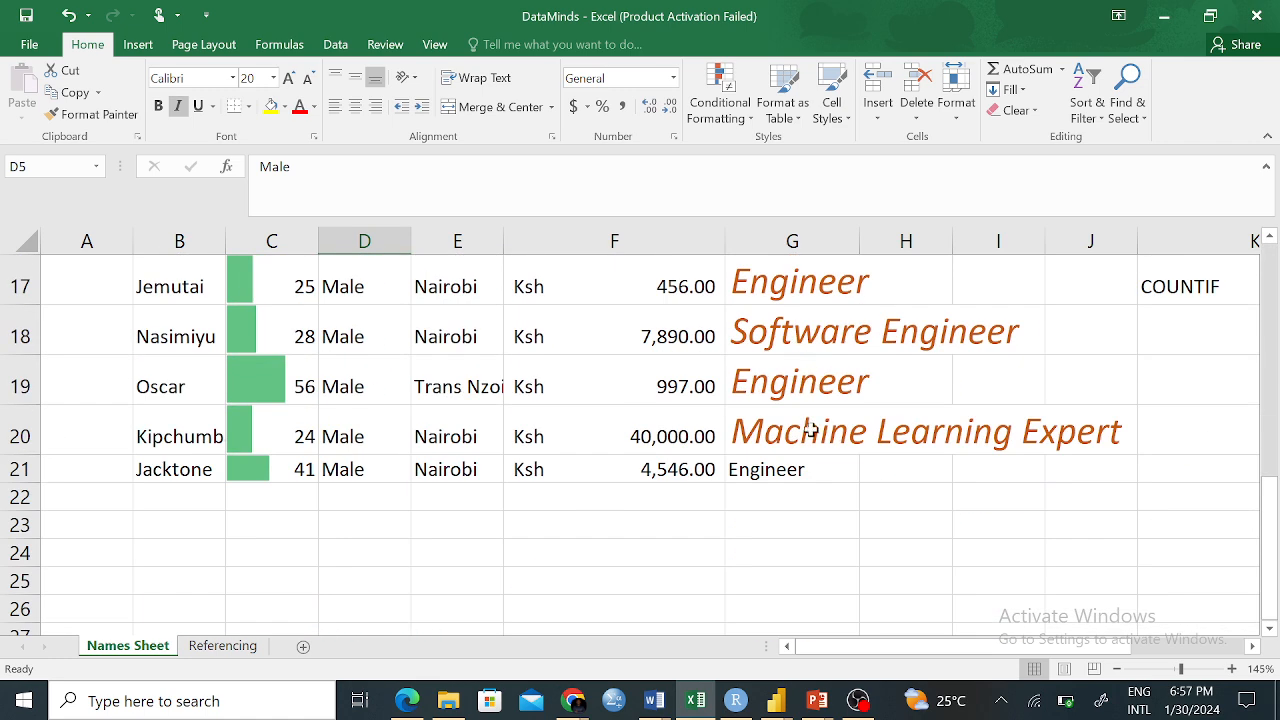
{"action": "scroll", "coordinate": [825, 440], "scroll_direction": "up", "scroll_amount": 4}
{"action": "scroll", "coordinate": [833, 440], "scroll_direction": "up", "scroll_amount": 2}
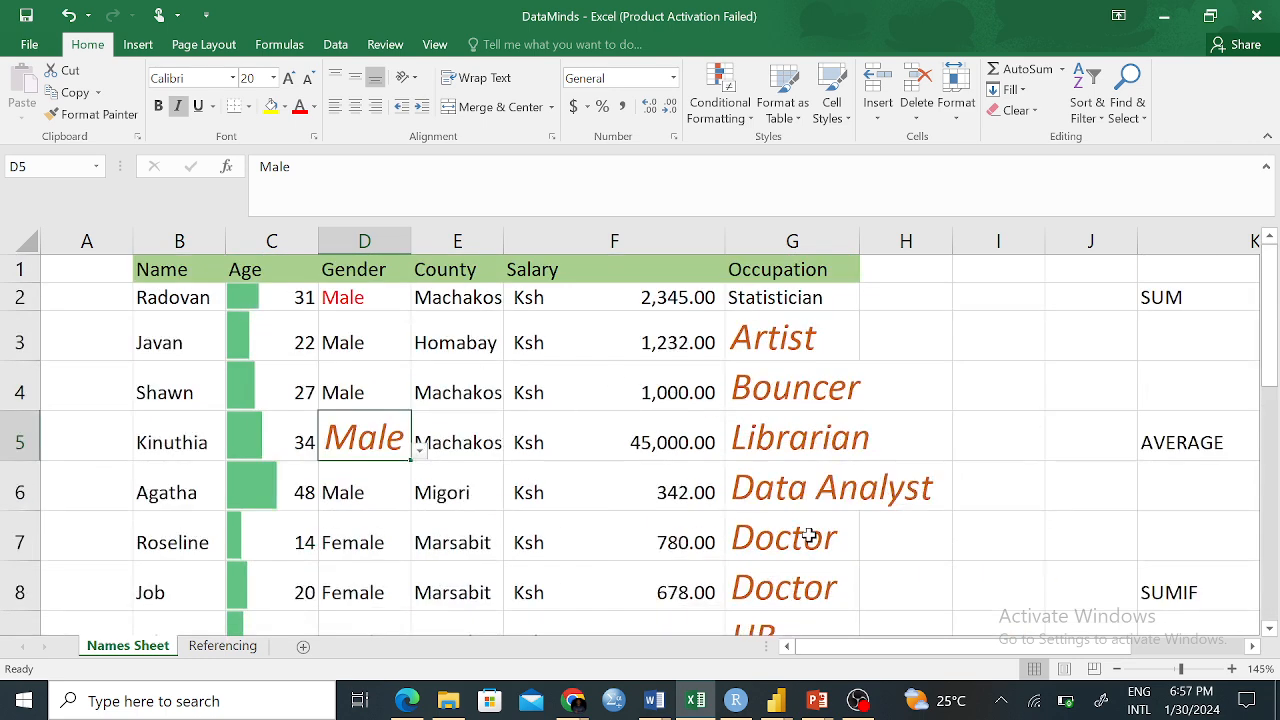
{"action": "key", "text": "ctrl+z"}
{"action": "key", "text": "ctrl+z"}
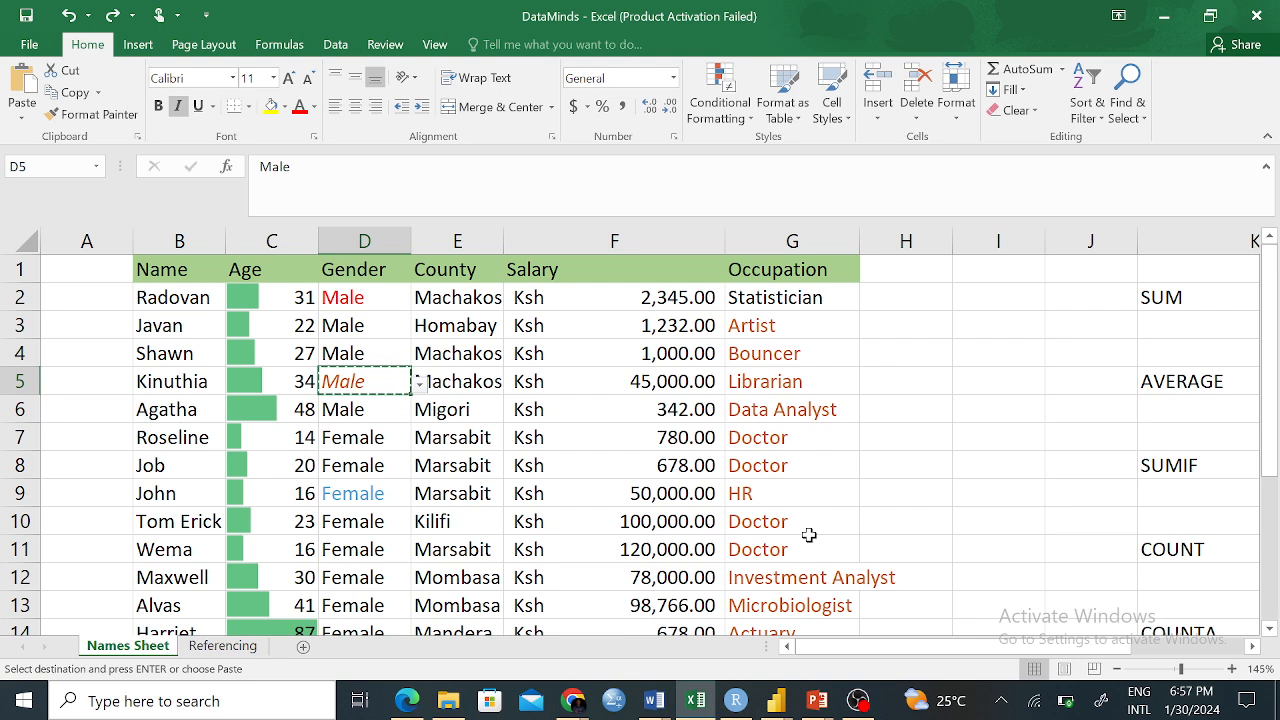
{"action": "key", "text": "ctrl+z"}
{"action": "key", "text": "ctrl+z"}
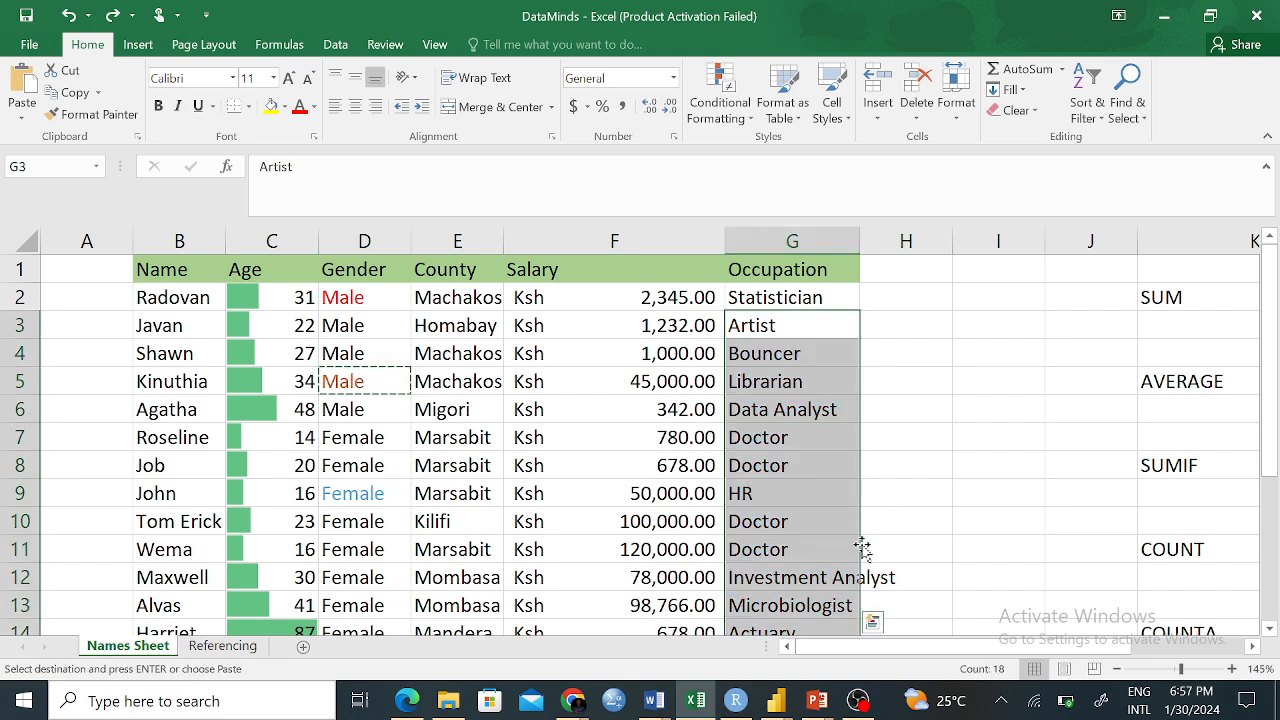
{"action": "left_click", "coordinate": [864, 483]}
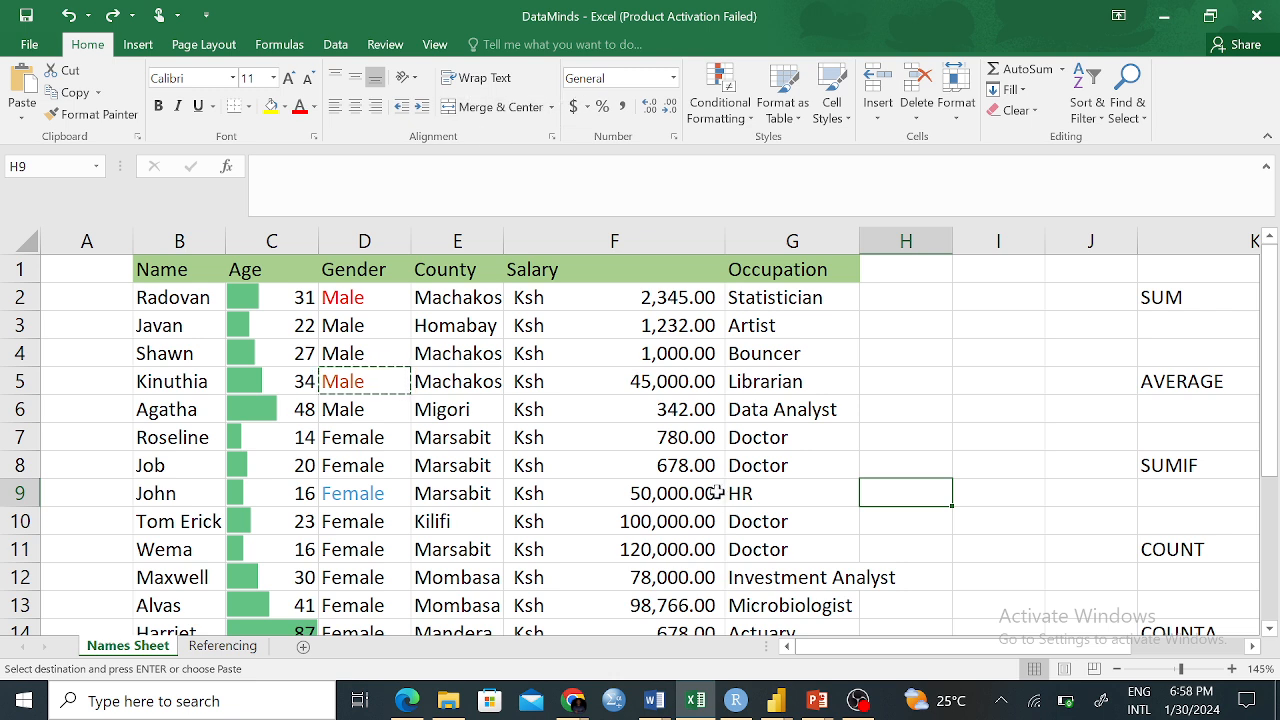
Start entering 5 in H7, then cancel it so the salary table stays unchanged
{"action": "left_click", "coordinate": [718, 376]}
{"action": "left_click", "coordinate": [893, 384]}
{"action": "left_click", "coordinate": [759, 408]}
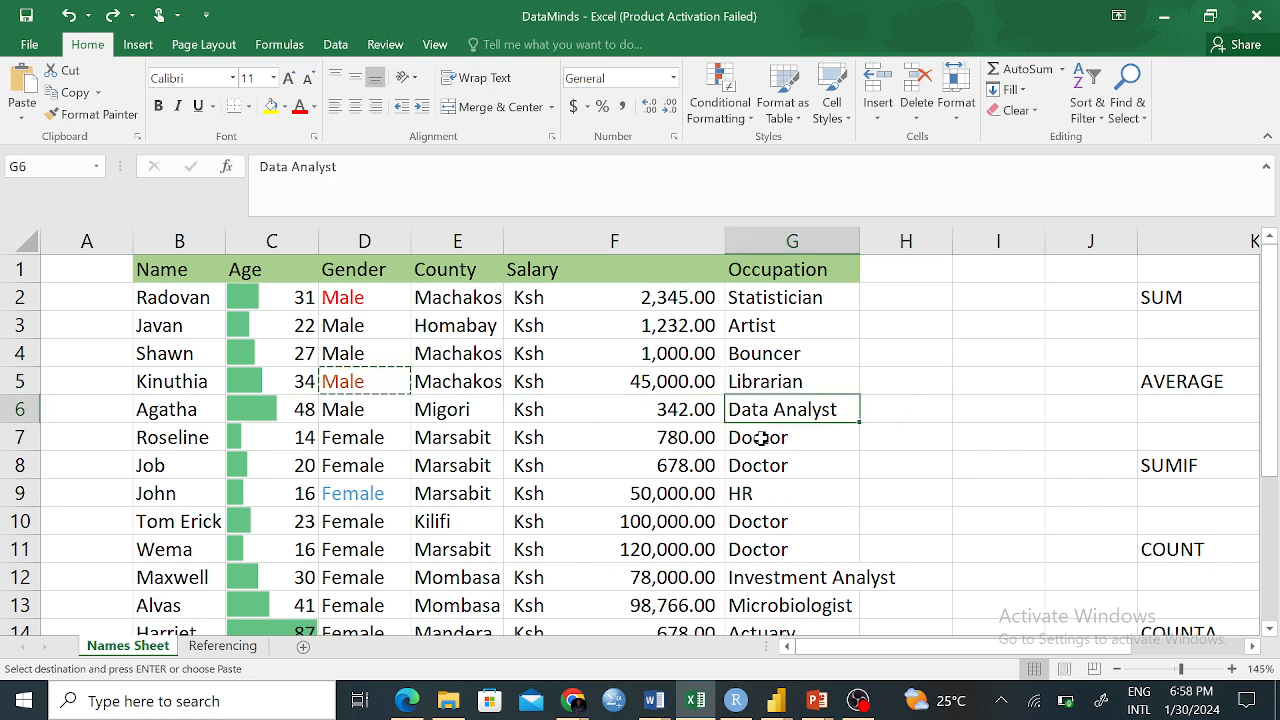
{"action": "left_click", "coordinate": [761, 438]}
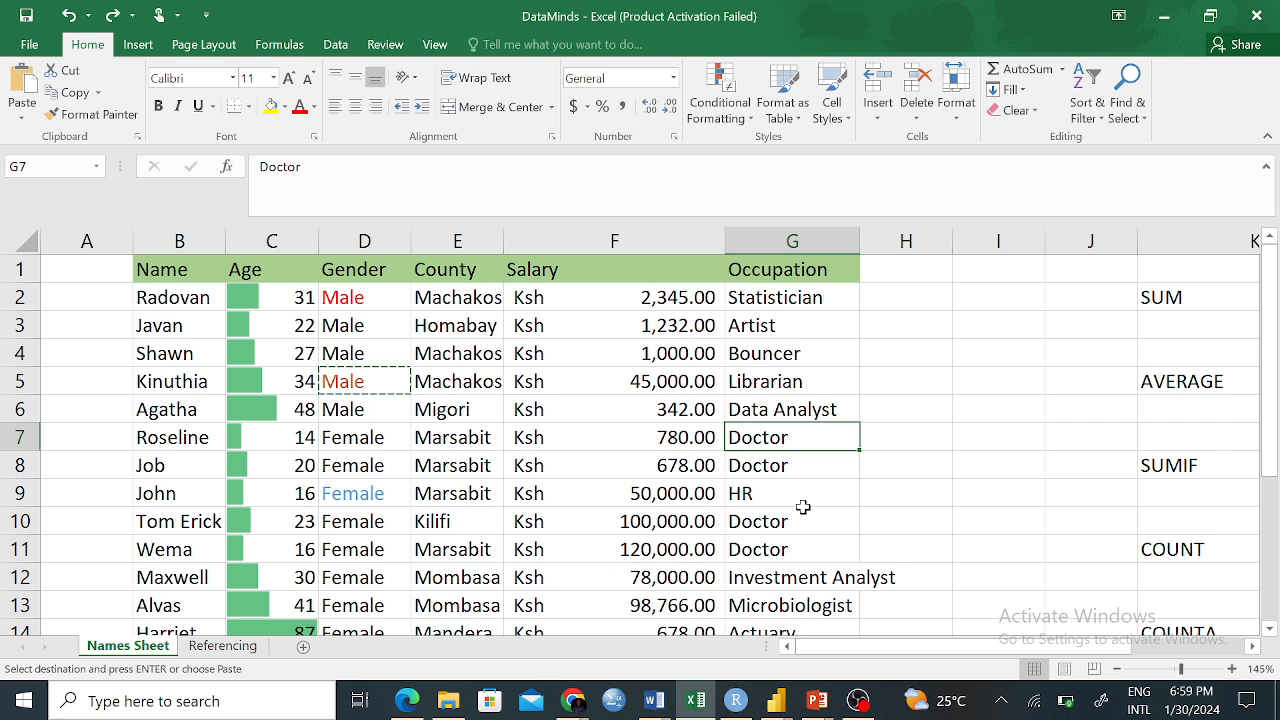
{"action": "left_click", "coordinate": [908, 436]}
{"action": "type", "text": "5"}
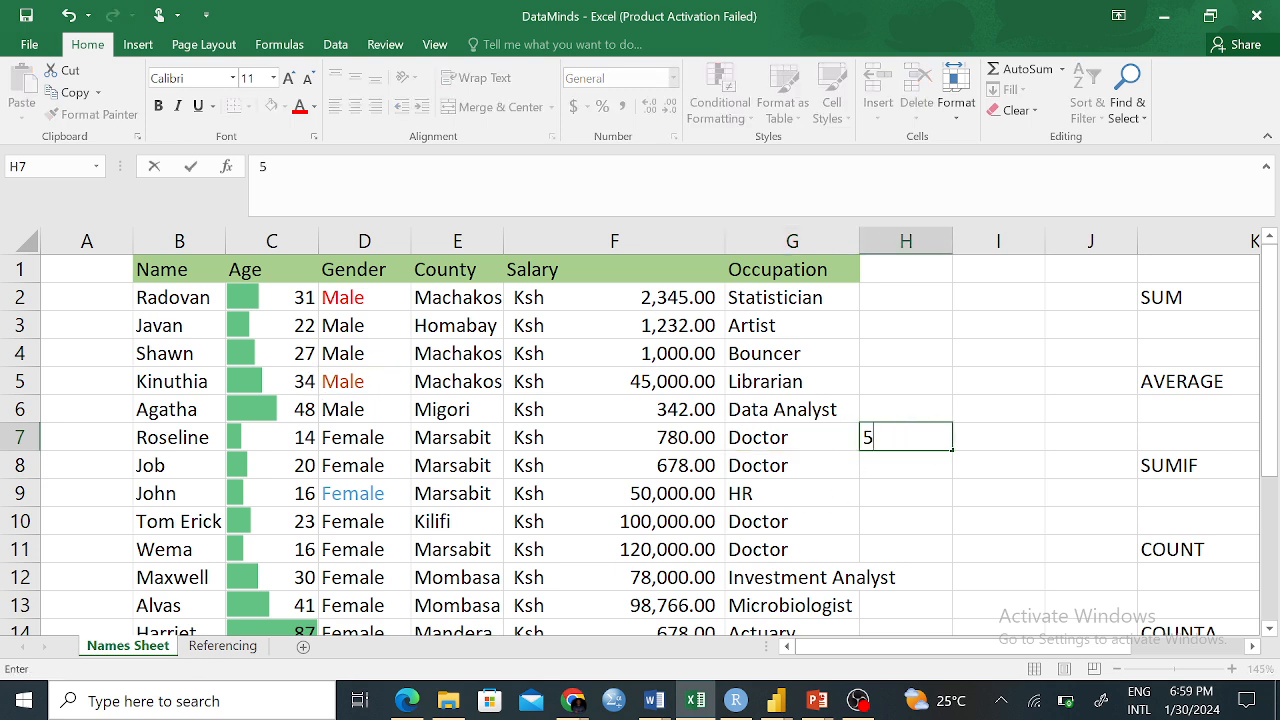
{"action": "key", "text": "Escape"}
{"action": "left_click", "coordinate": [640, 522]}
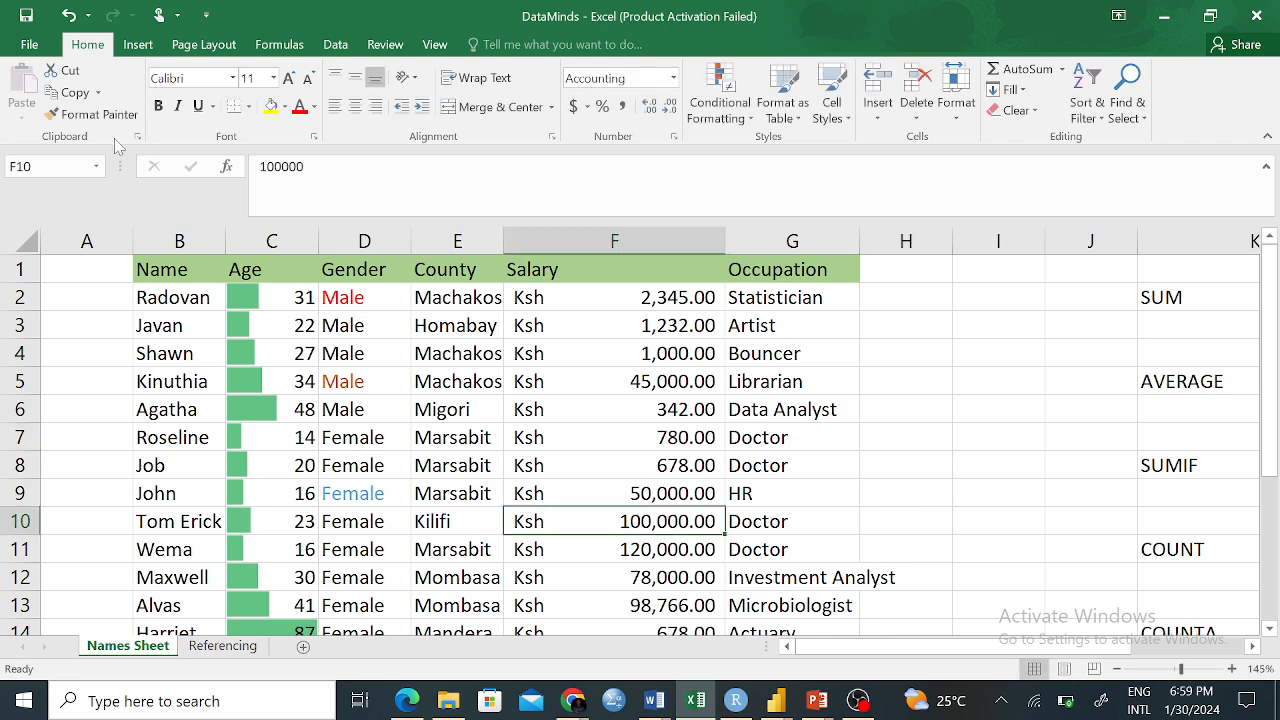
Open the DataMinds workbook's File Info page, then bring up the screen recorder
{"action": "left_click", "coordinate": [28, 43]}
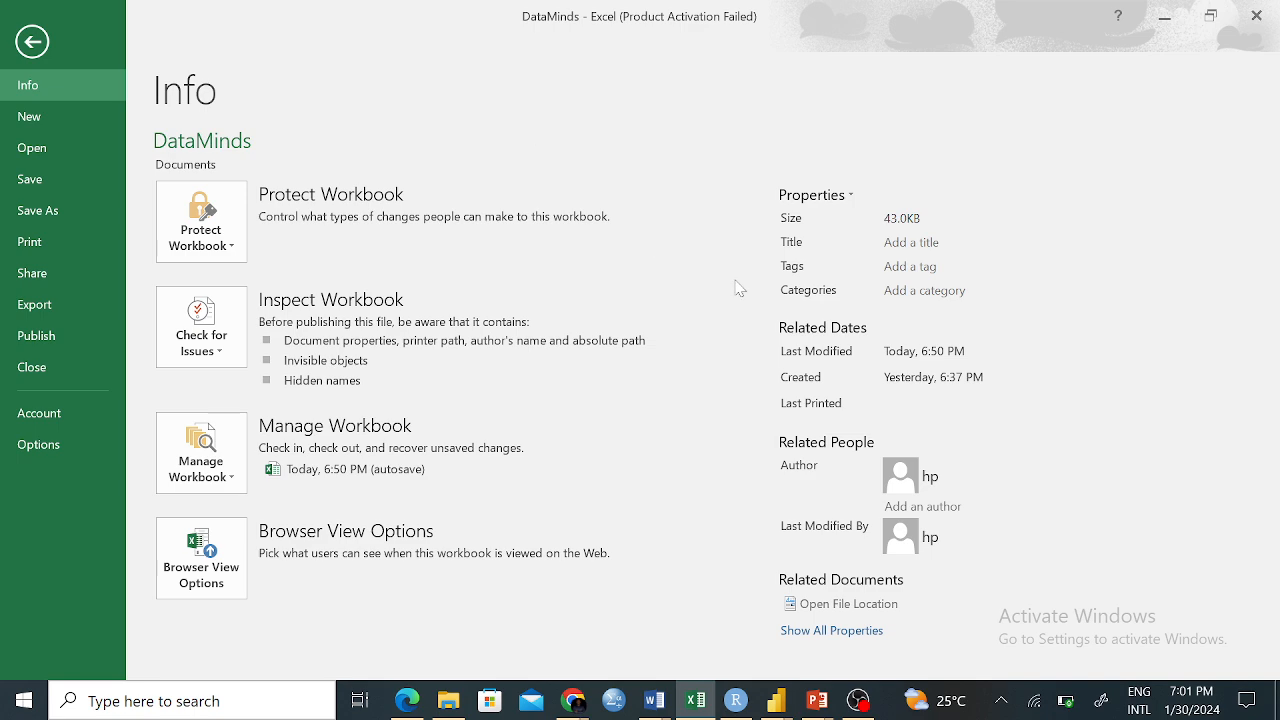
{"action": "left_click", "coordinate": [847, 703]}
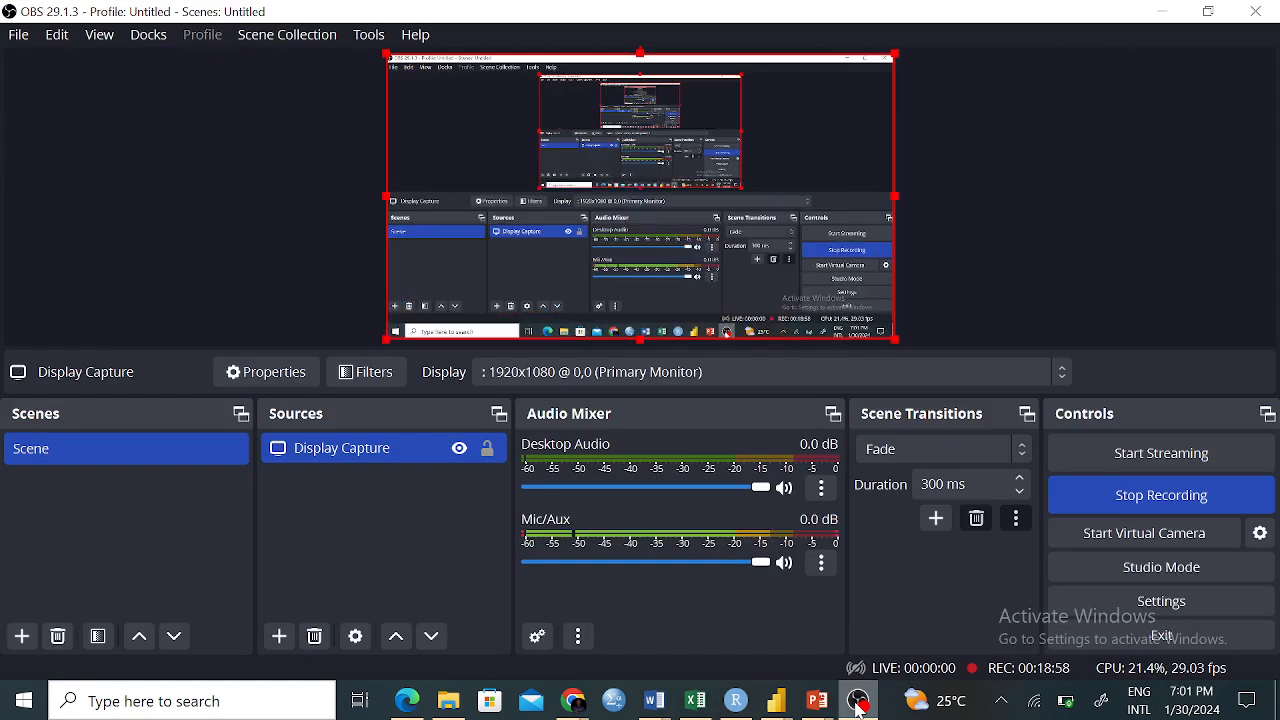
Minimize OBS from the taskbar to show Excel's DataMinds Info page again
{"action": "left_click", "coordinate": [855, 706]}
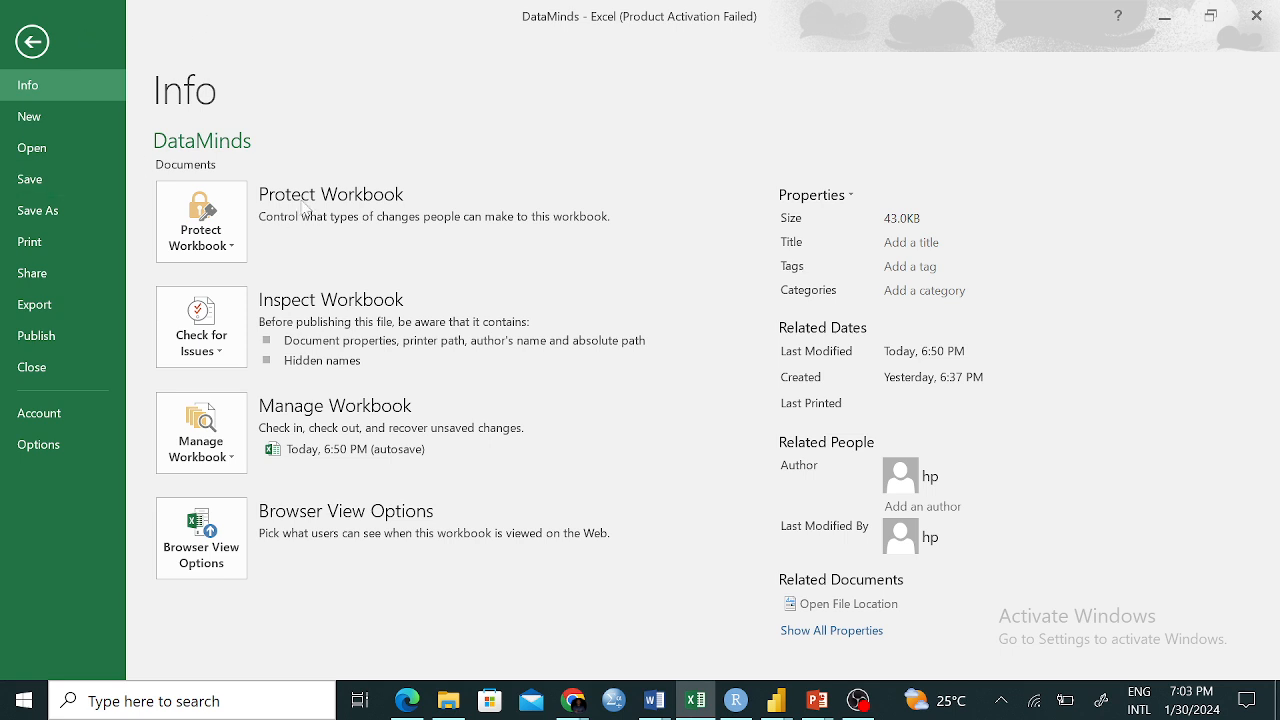
Browse the Protect Workbook and Manage Workbook lists, then go back to the Names Sheet
{"action": "left_click", "coordinate": [231, 257]}
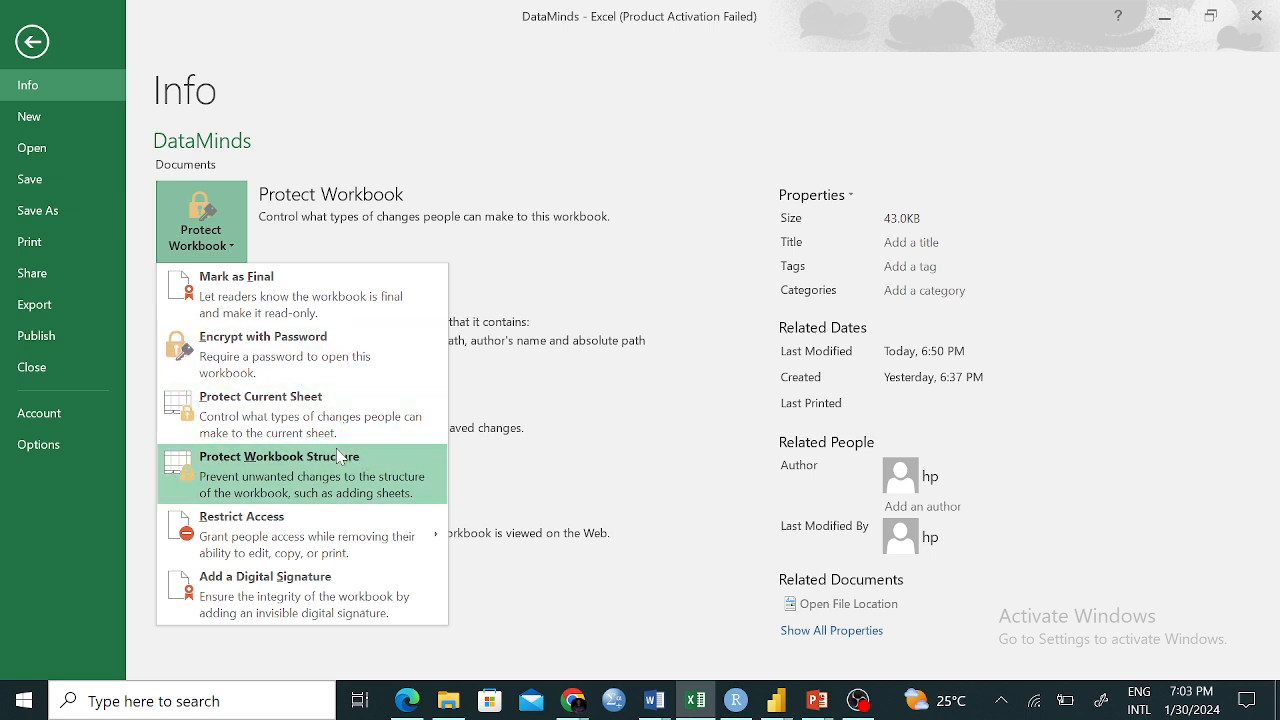
{"action": "left_click", "coordinate": [416, 158]}
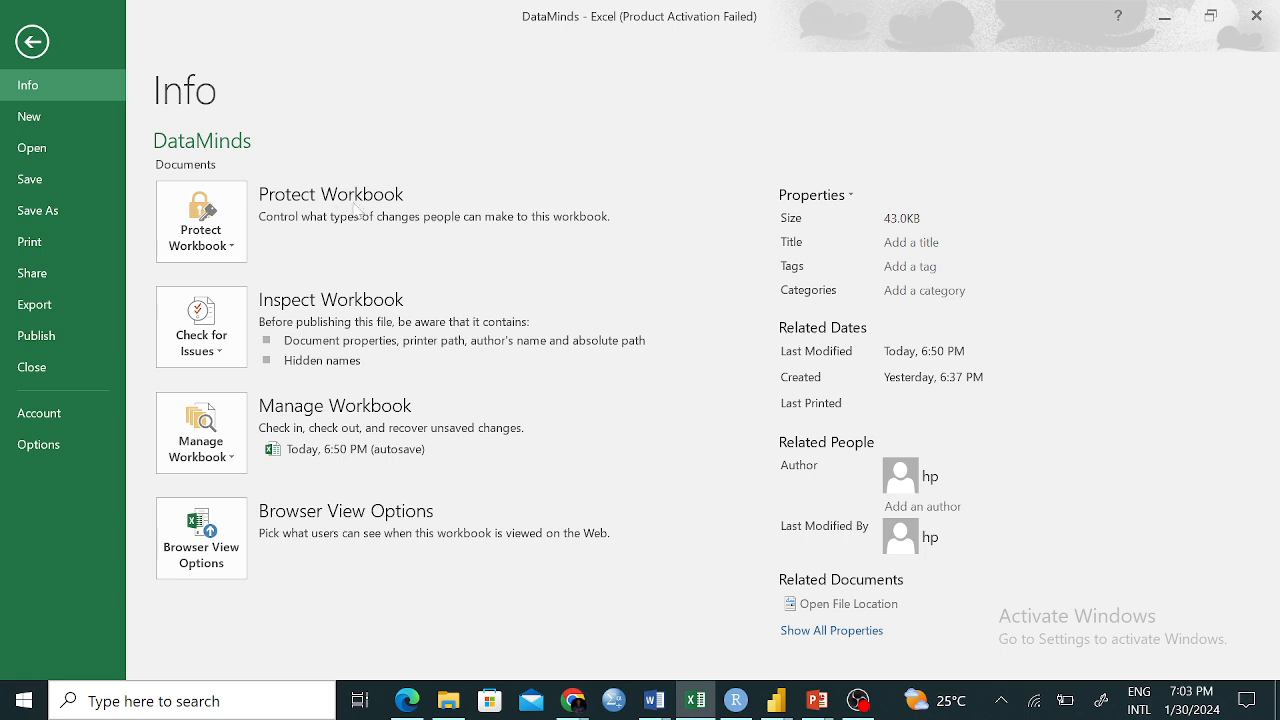
{"action": "left_click", "coordinate": [233, 466]}
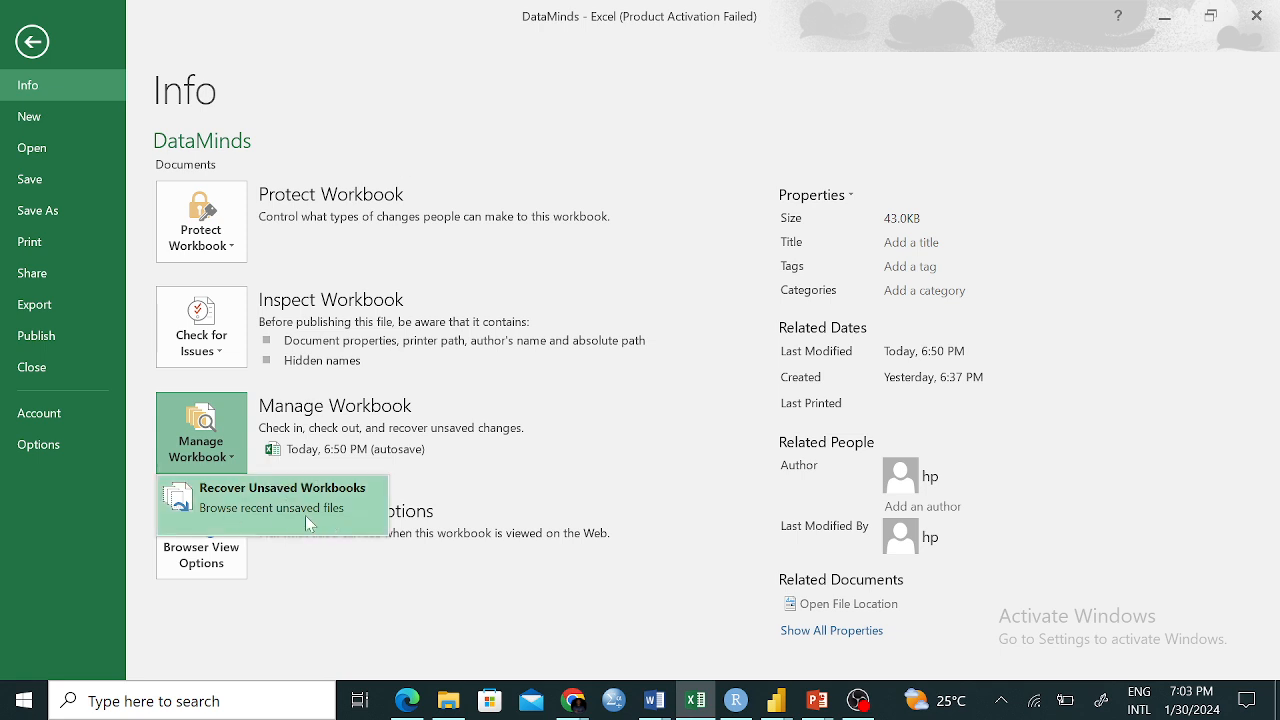
{"action": "left_click", "coordinate": [522, 88]}
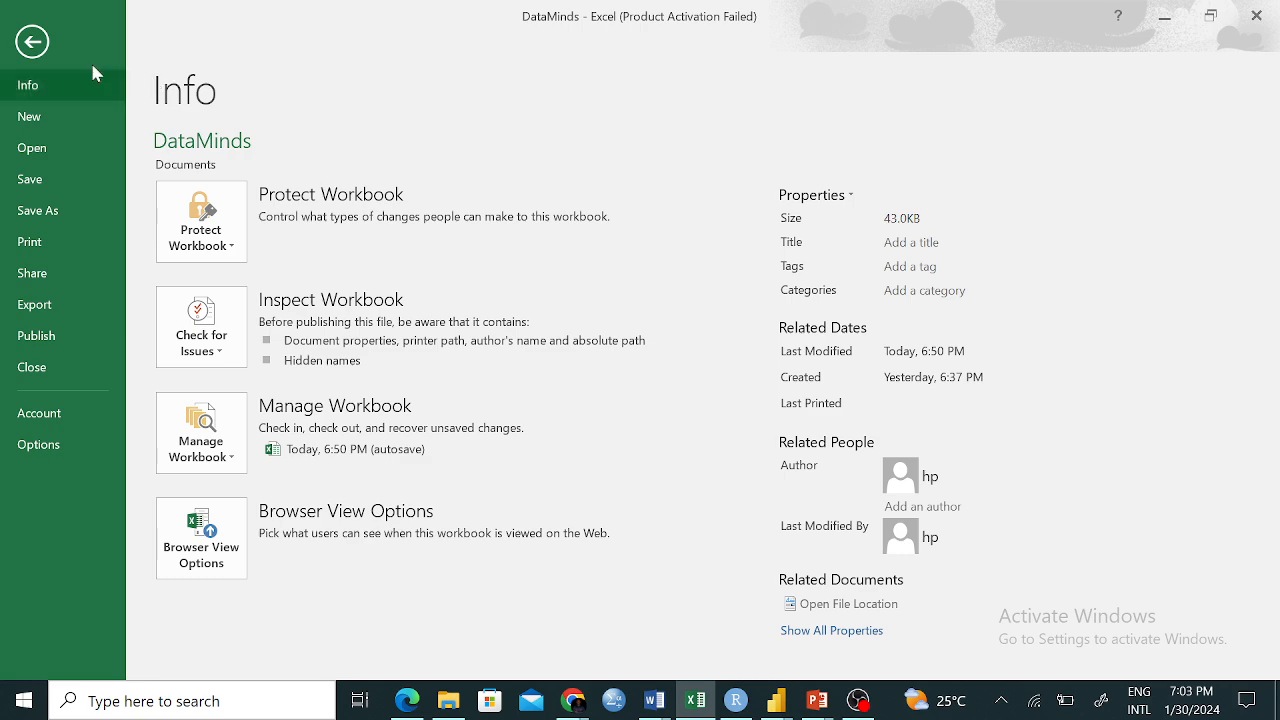
{"action": "left_click", "coordinate": [32, 41]}
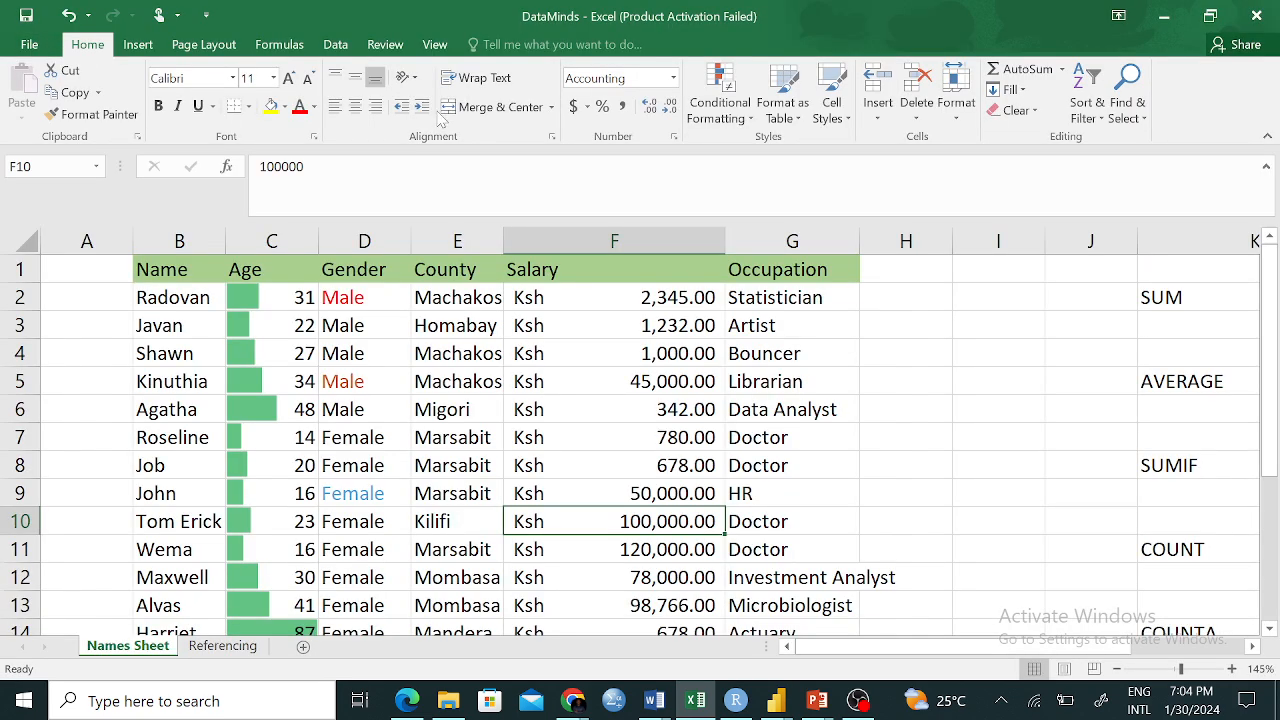
On the Review tab, open Protect Workbook's structure dialog and close it without applying
{"action": "left_click", "coordinate": [337, 45]}
{"action": "left_click", "coordinate": [384, 45]}
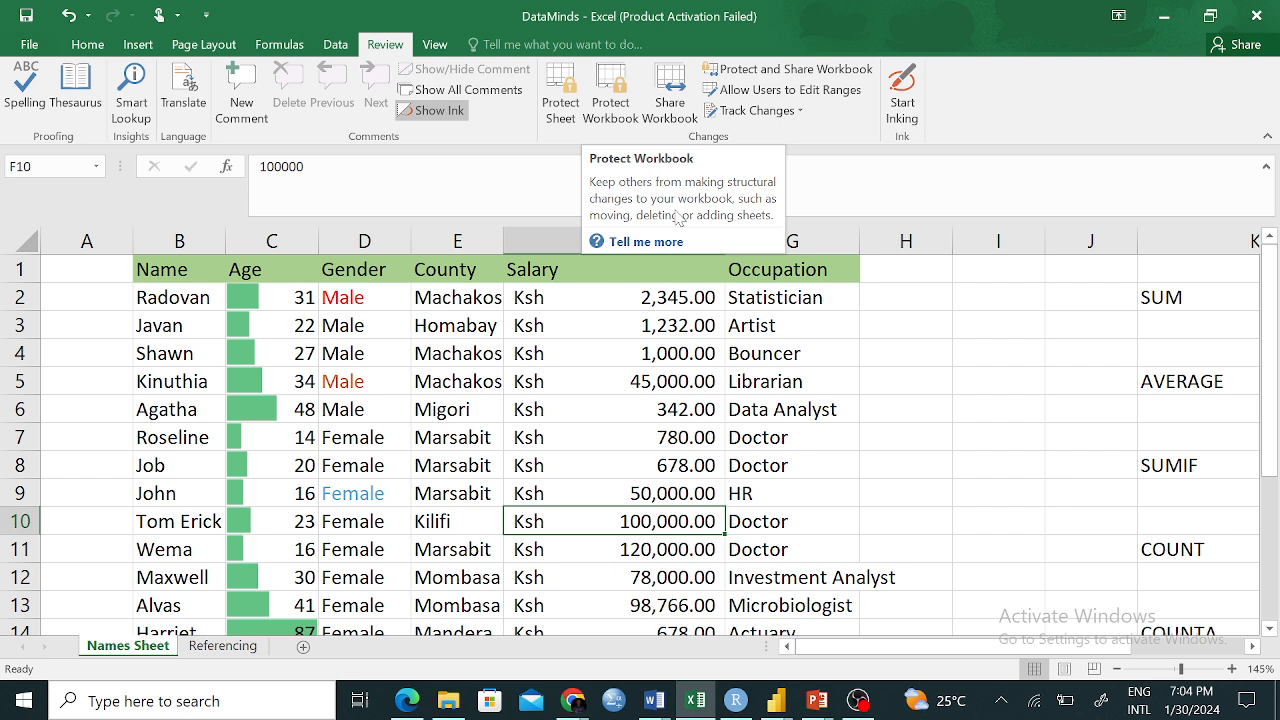
{"action": "left_click", "coordinate": [620, 106]}
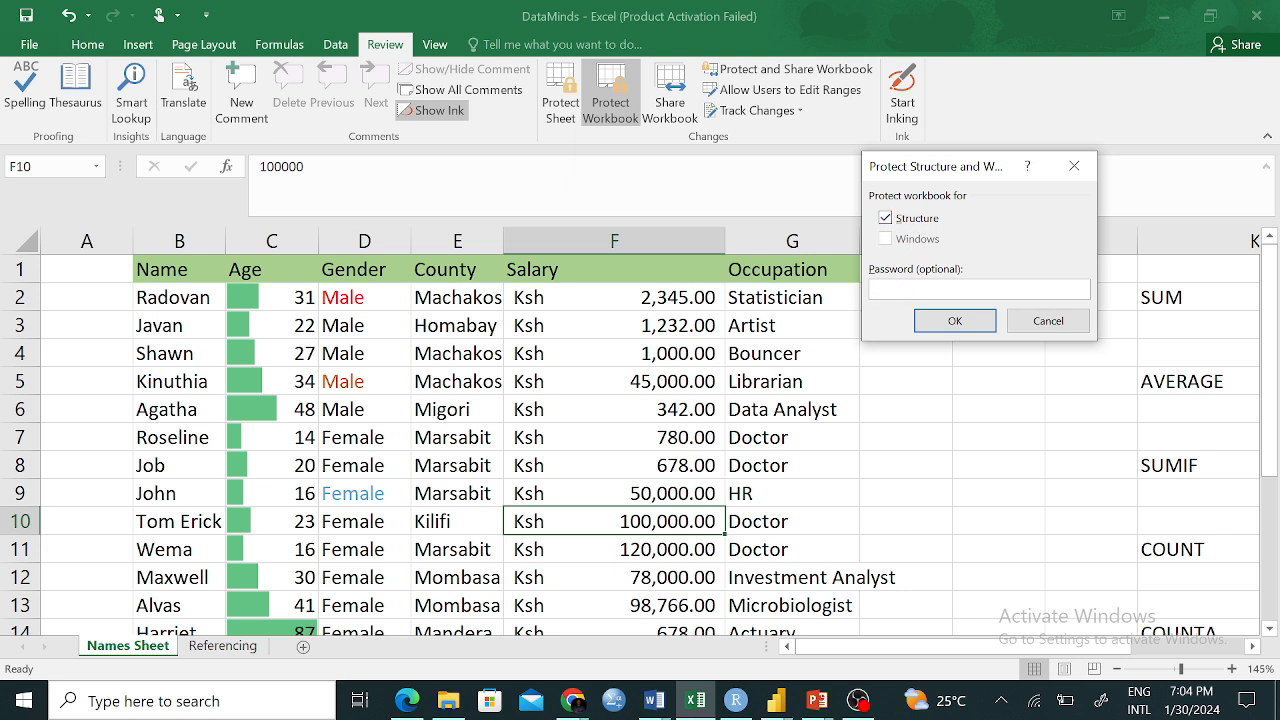
{"action": "left_click", "coordinate": [1068, 176]}
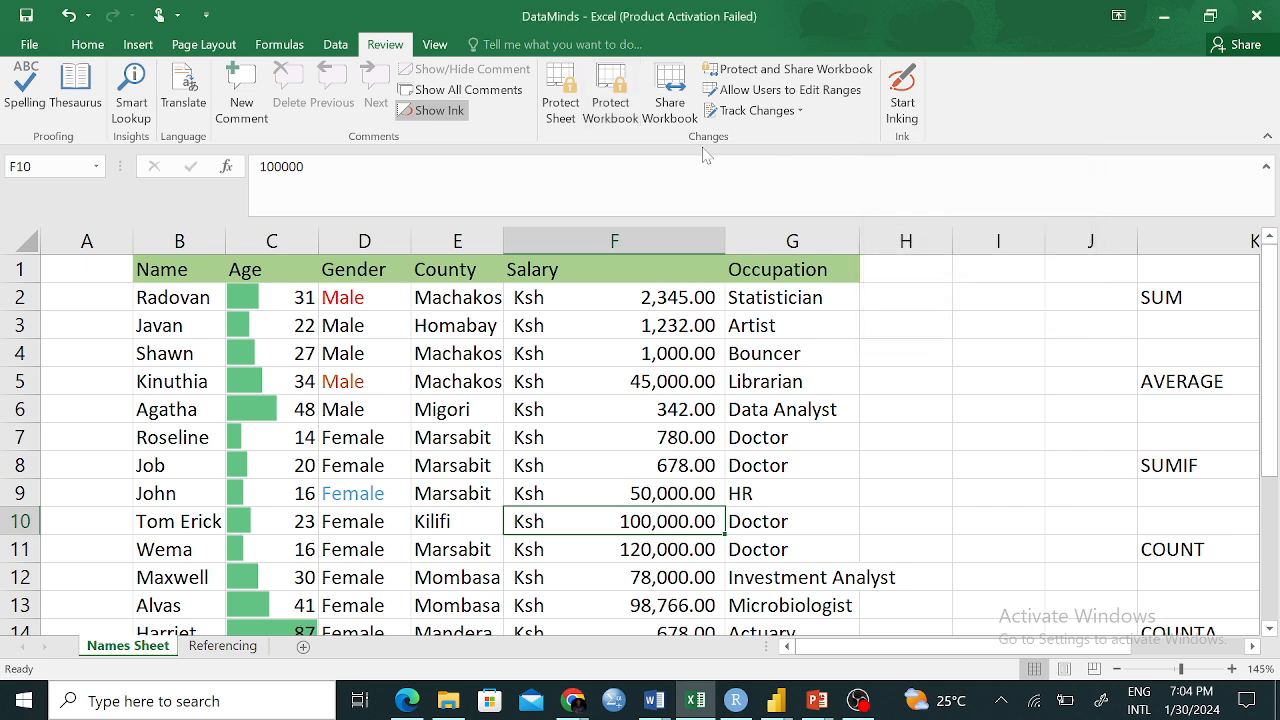
Protect the workbook structure from File > Info with a password, then retype it to confirm
{"action": "left_click", "coordinate": [33, 44]}
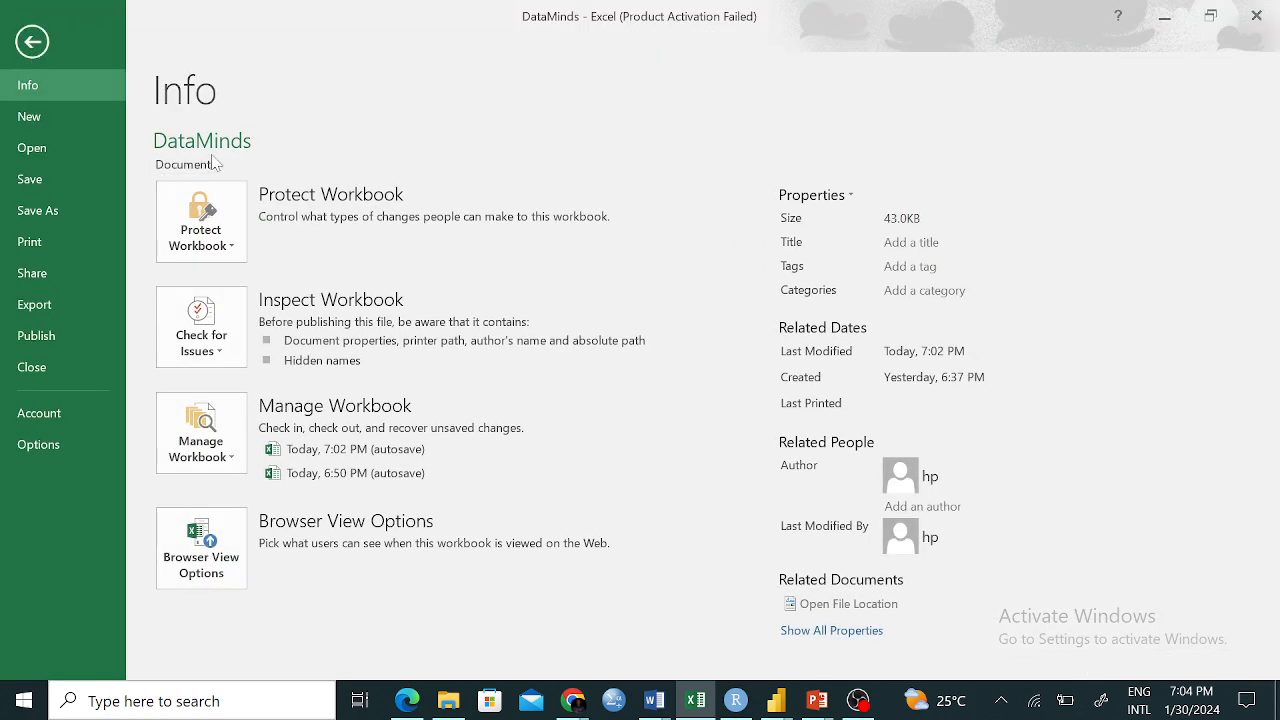
{"action": "left_click", "coordinate": [233, 251]}
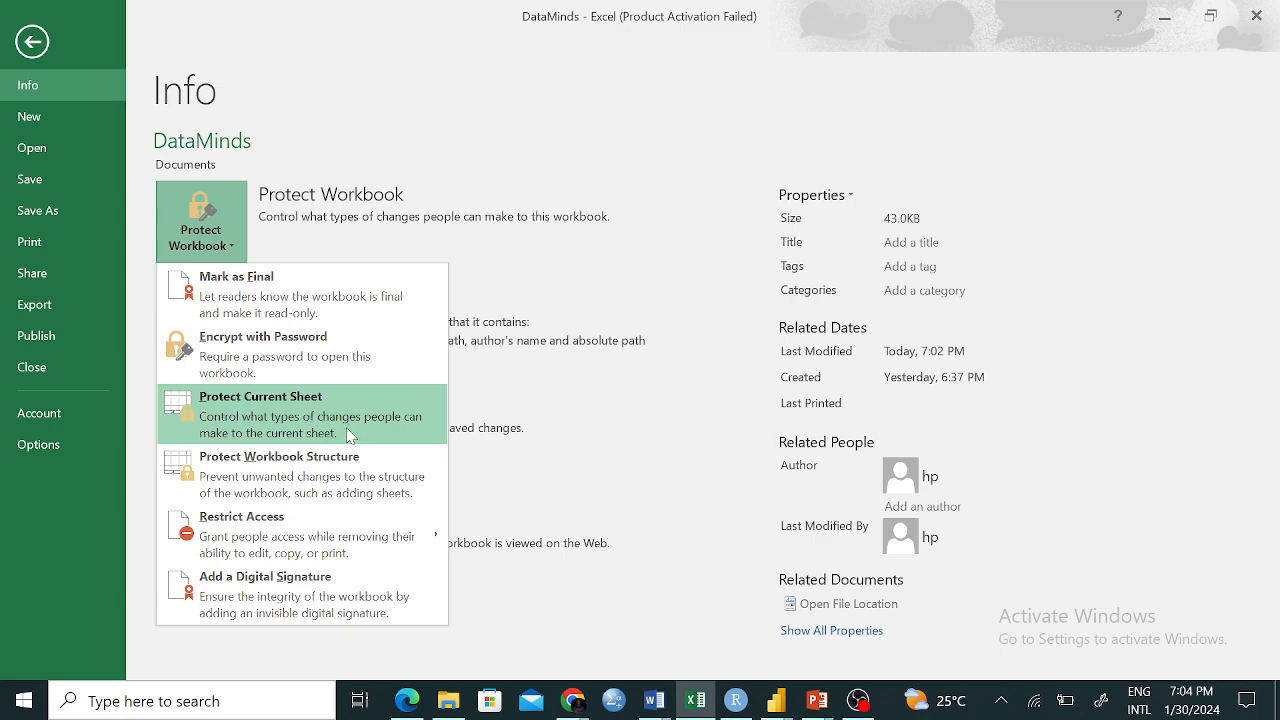
{"action": "left_click", "coordinate": [292, 472]}
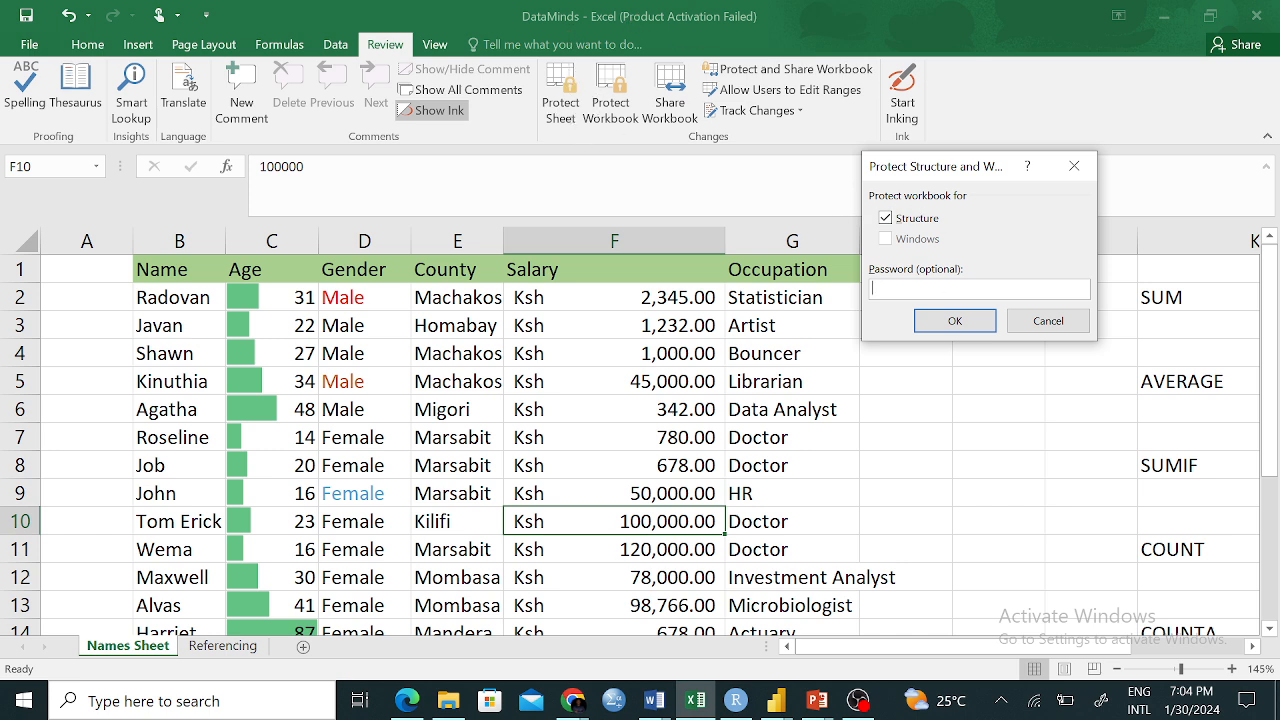
{"action": "type", "text": "••"}
{"action": "key", "text": "BackSpace"}
{"action": "key", "text": "BackSpace"}
{"action": "type", "text": "••••••••"}
{"action": "left_click_drag", "start_coordinate": [932, 288], "coordinate": [853, 300]}
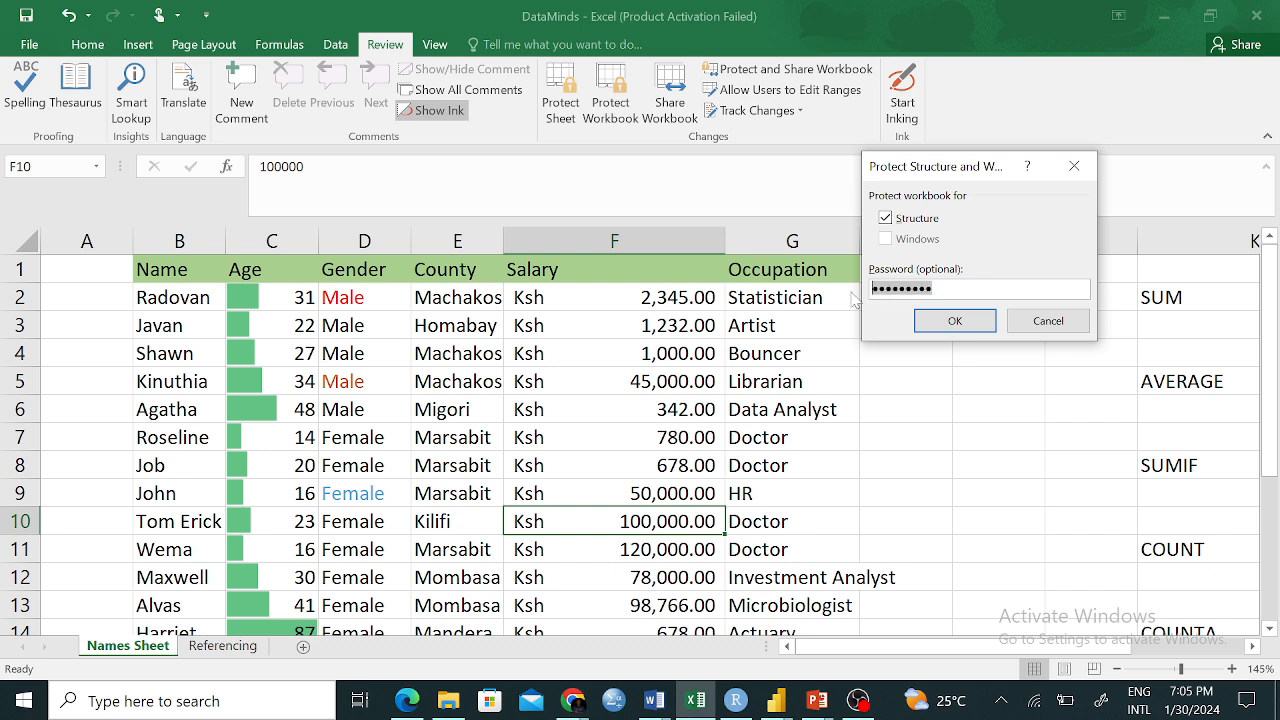
{"action": "type", "text": "•••••••"}
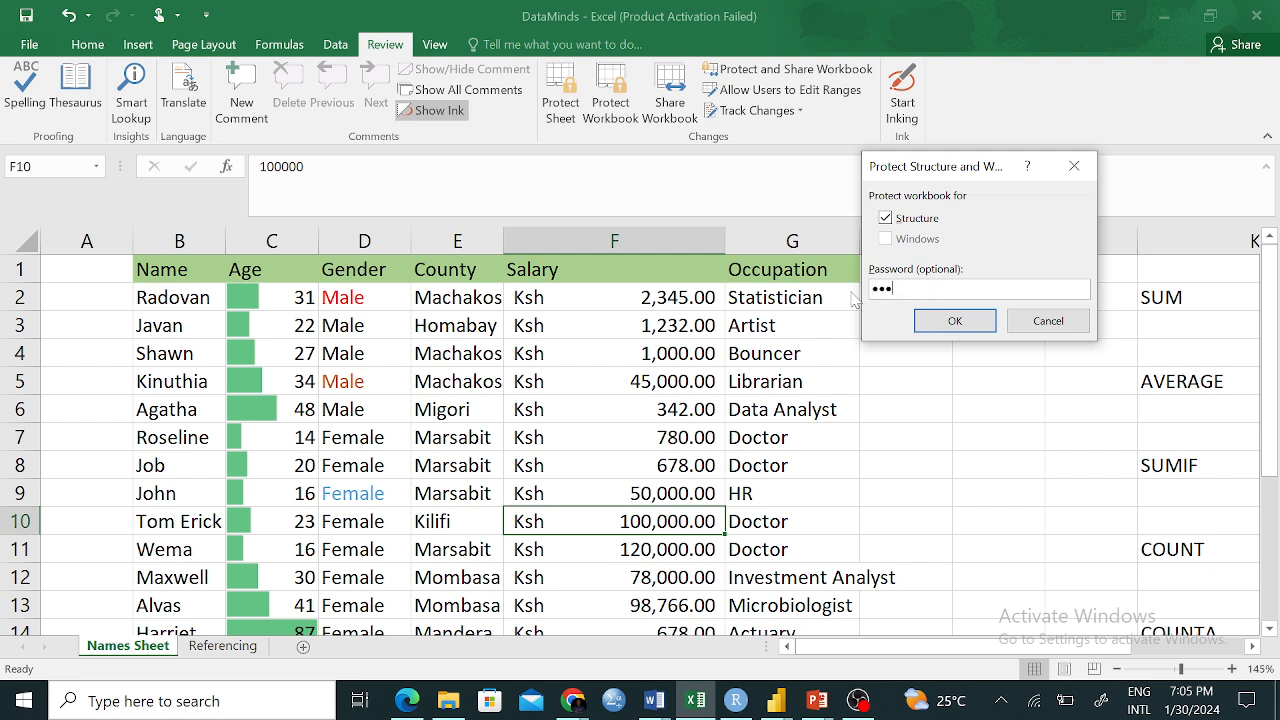
{"action": "type", "text": "•"}
{"action": "left_click", "coordinate": [950, 326]}
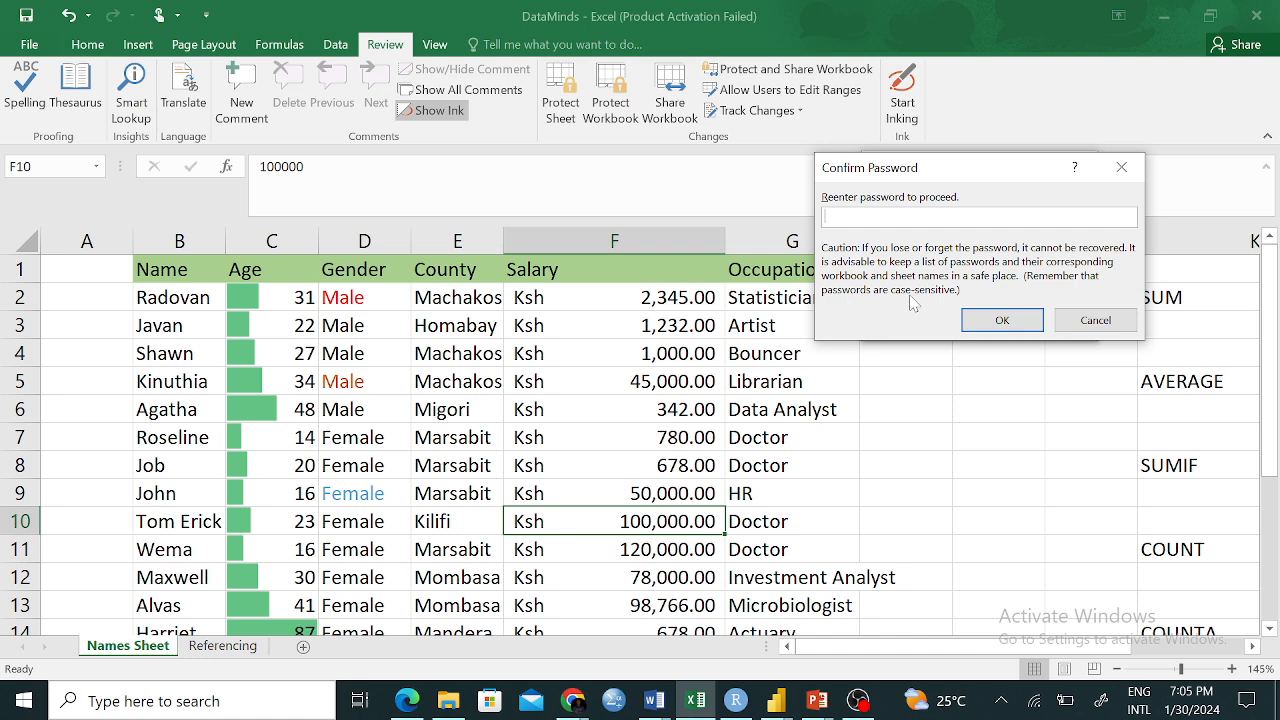
{"action": "type", "text": "•••••••••"}
Confirm the structure password, then close DataMinds and save the changes
{"action": "left_click", "coordinate": [975, 318]}
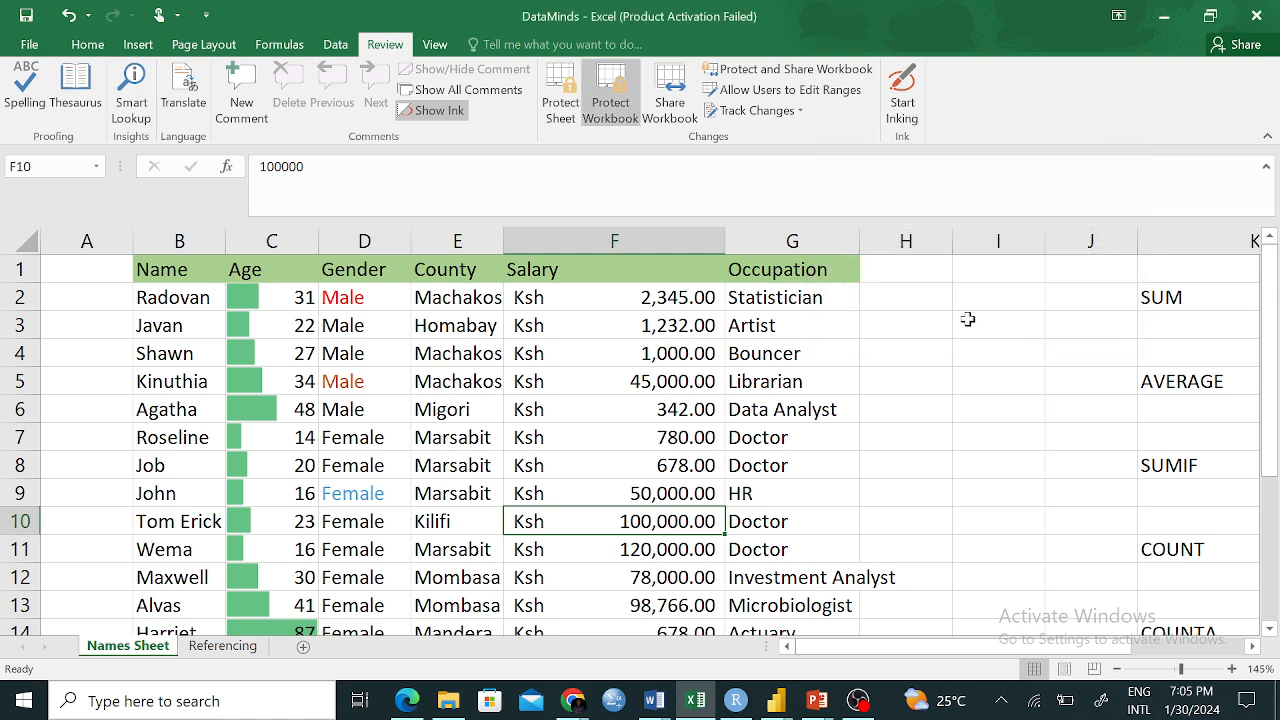
{"action": "left_click", "coordinate": [1258, 16]}
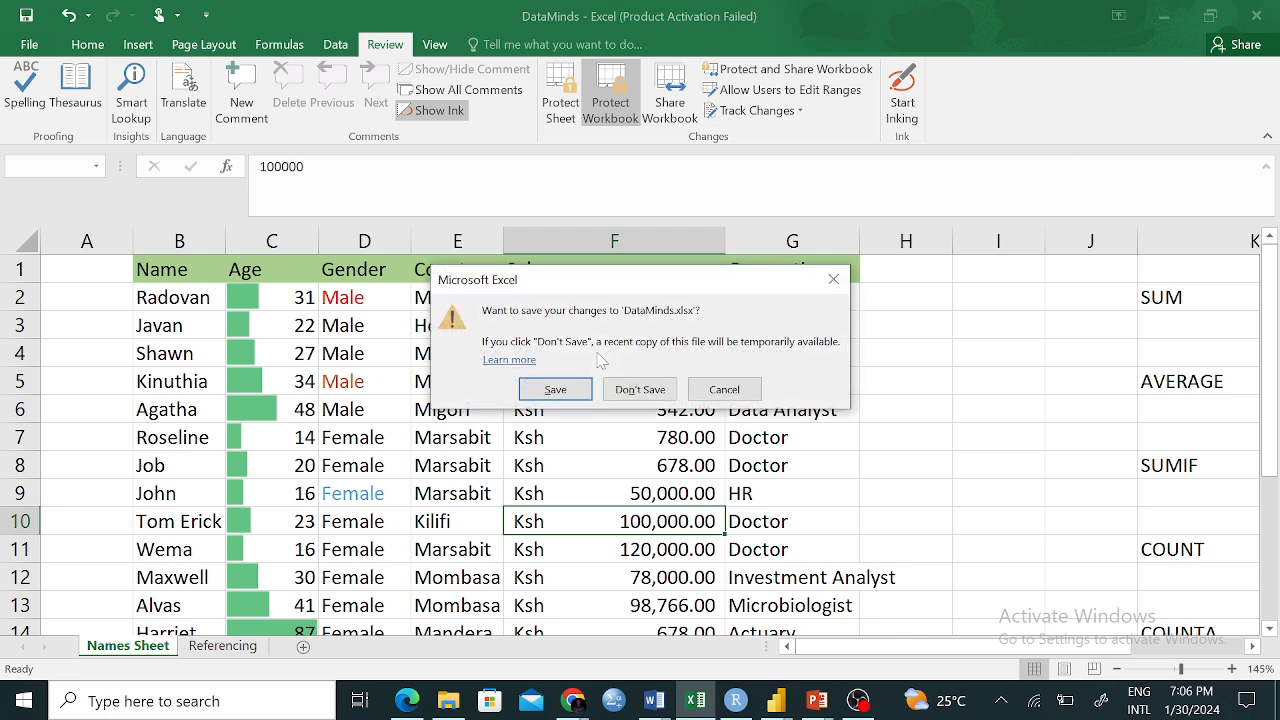
{"action": "left_click", "coordinate": [554, 389]}
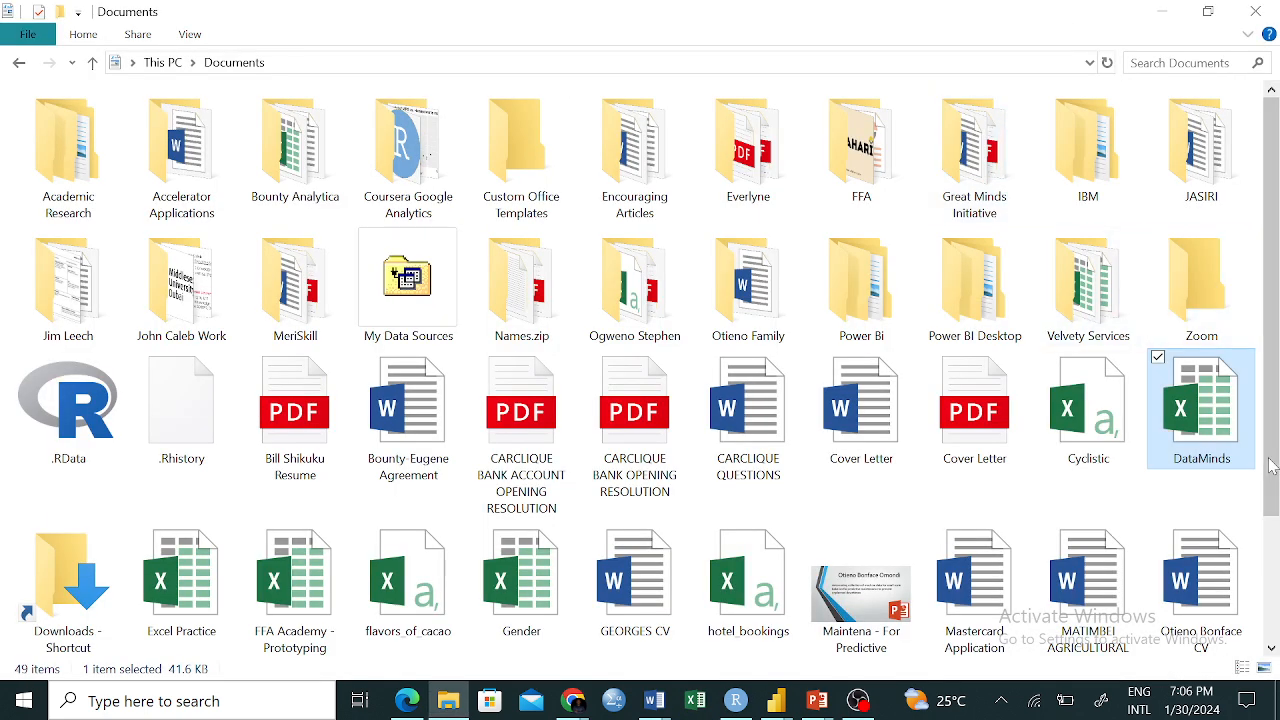
Reopen DataMinds from Documents, dismiss the activation notice, check Info, and return to the sheet
{"action": "double_click", "coordinate": [1208, 436]}
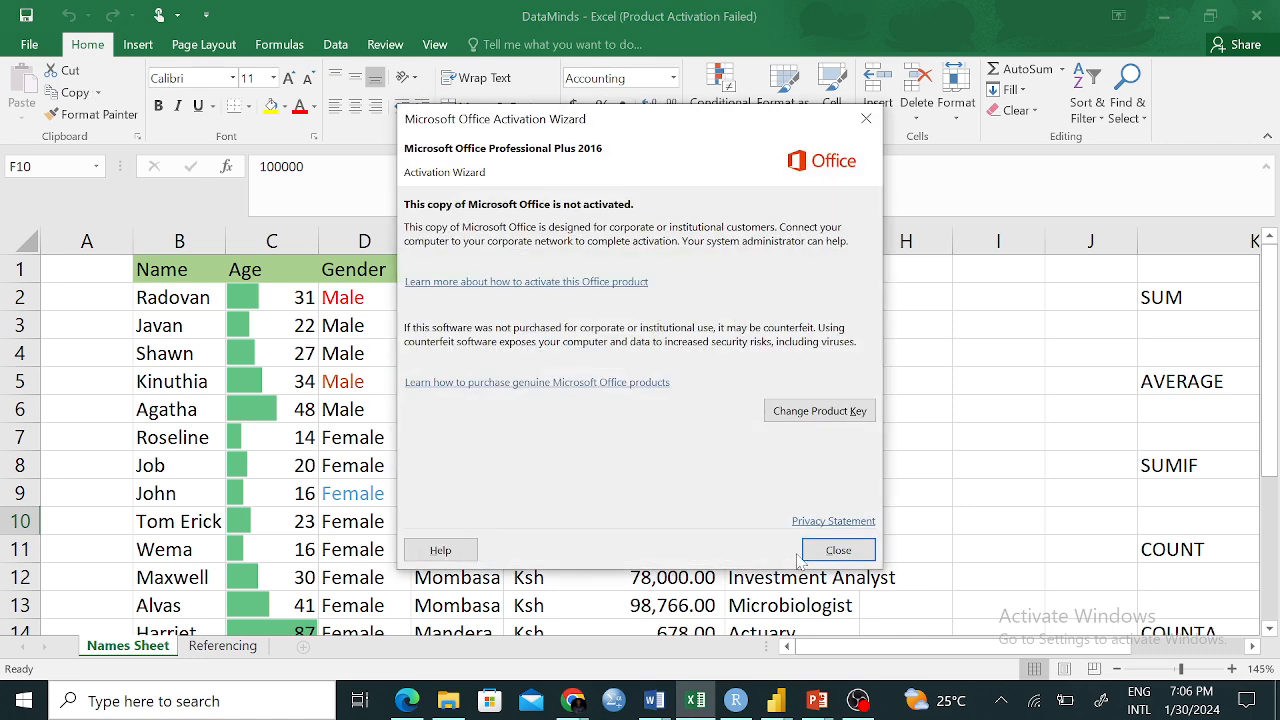
{"action": "left_click", "coordinate": [808, 555]}
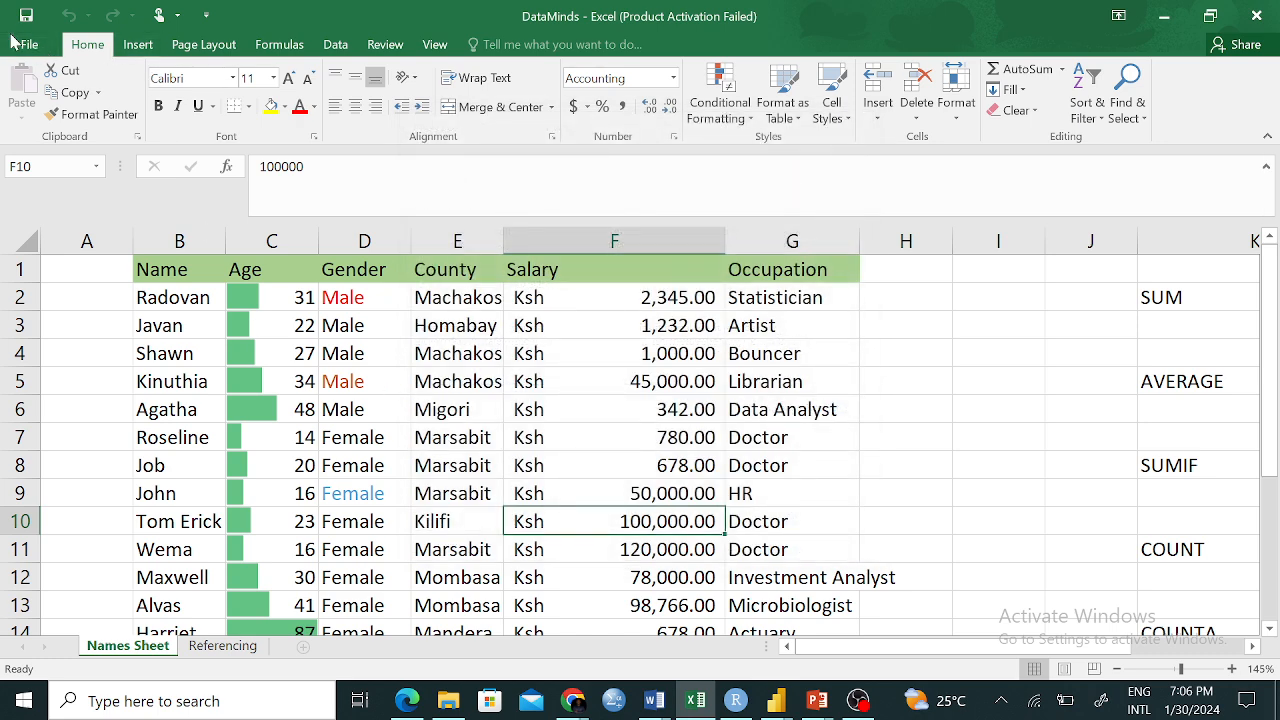
{"action": "left_click", "coordinate": [22, 44]}
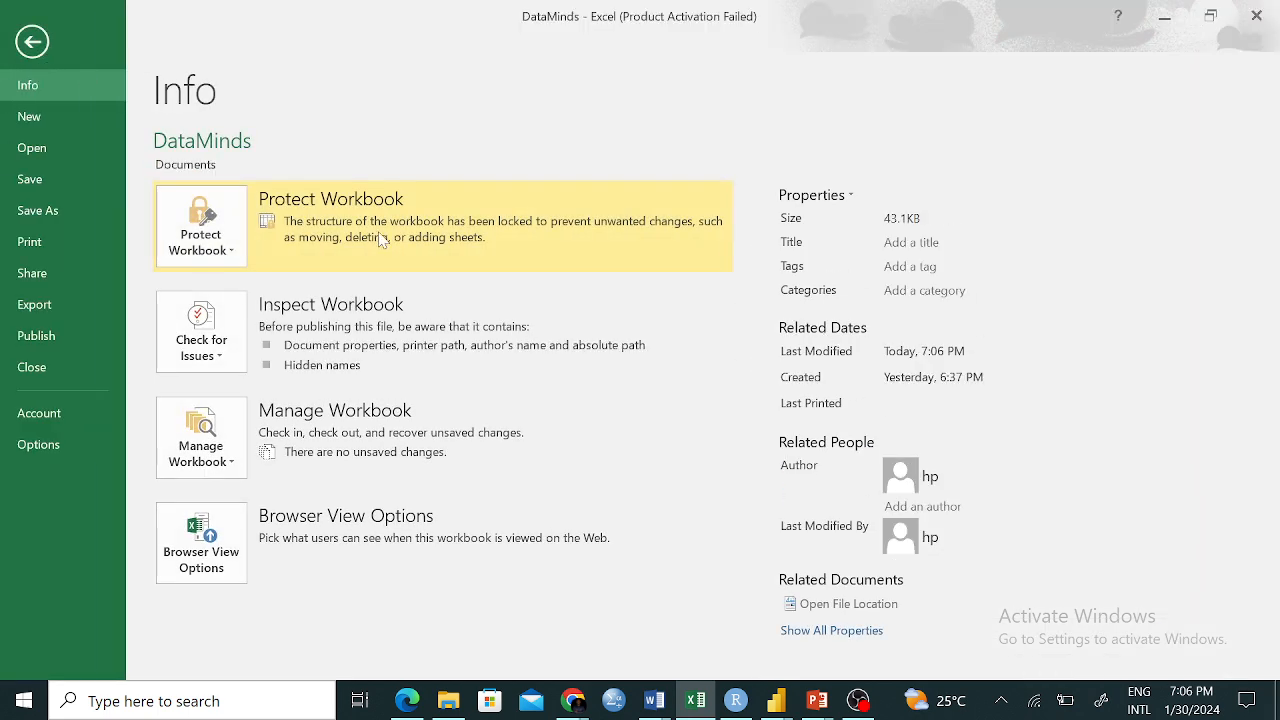
{"action": "left_click", "coordinate": [33, 42]}
{"action": "left_click", "coordinate": [941, 465]}
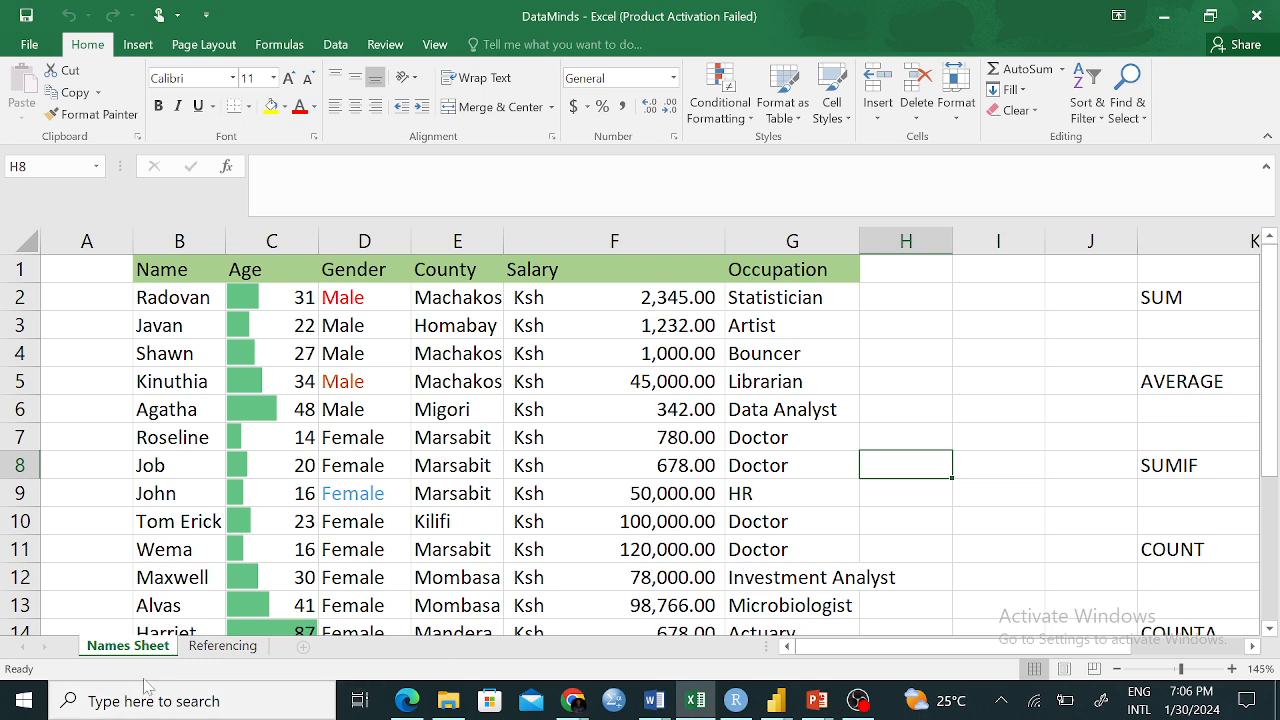
{"action": "left_click", "coordinate": [221, 650]}
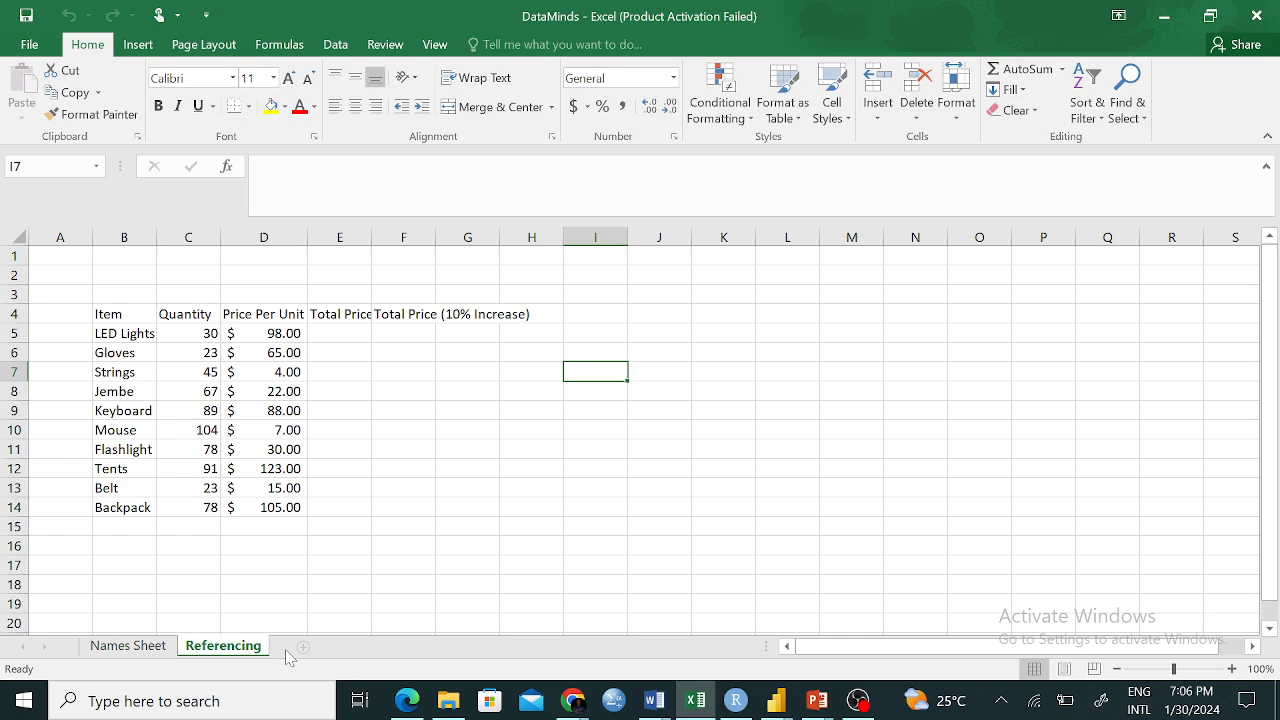
{"action": "left_click", "coordinate": [130, 647]}
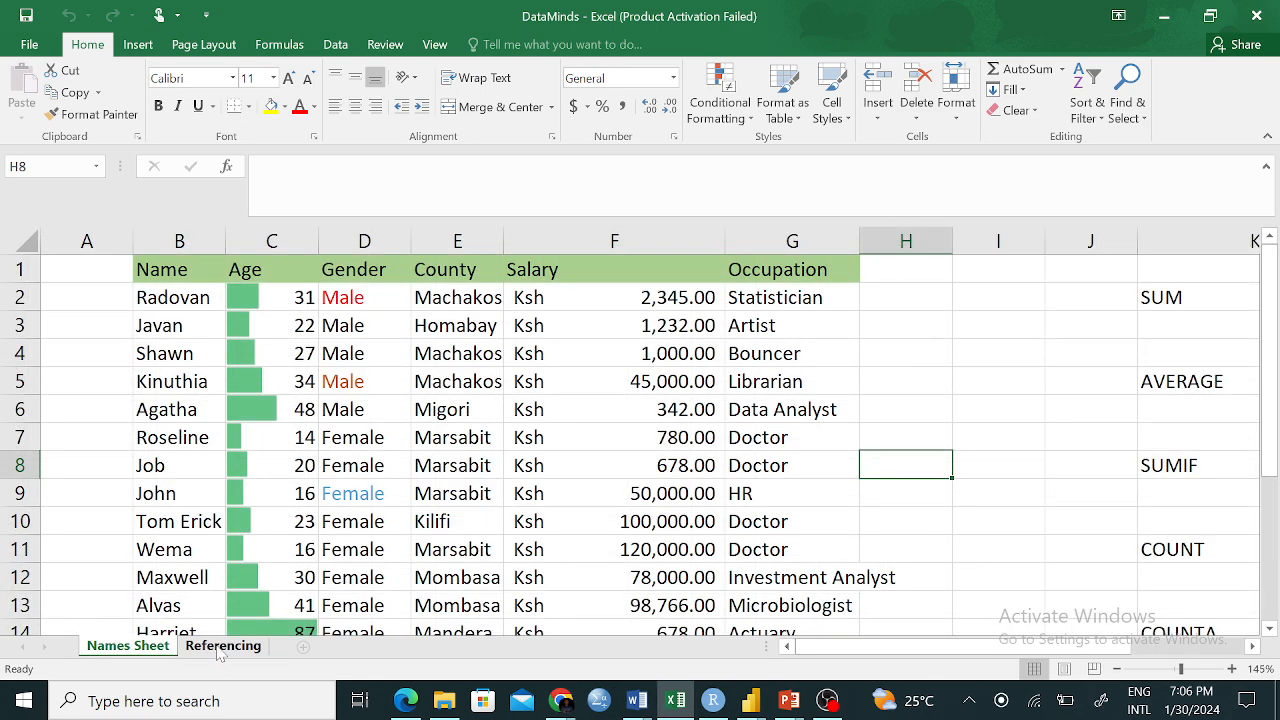
{"action": "left_click", "coordinate": [221, 647]}
{"action": "right_click", "coordinate": [216, 650]}
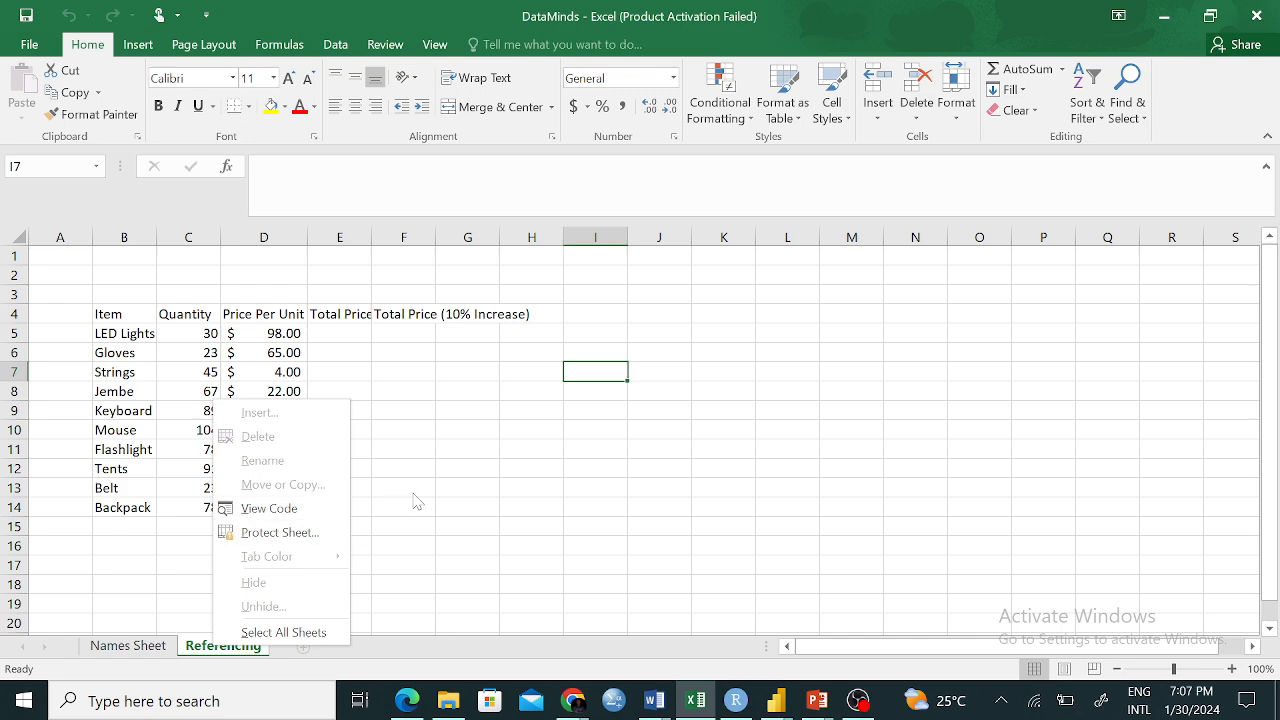
{"action": "left_click", "coordinate": [511, 488]}
{"action": "left_click", "coordinate": [148, 648]}
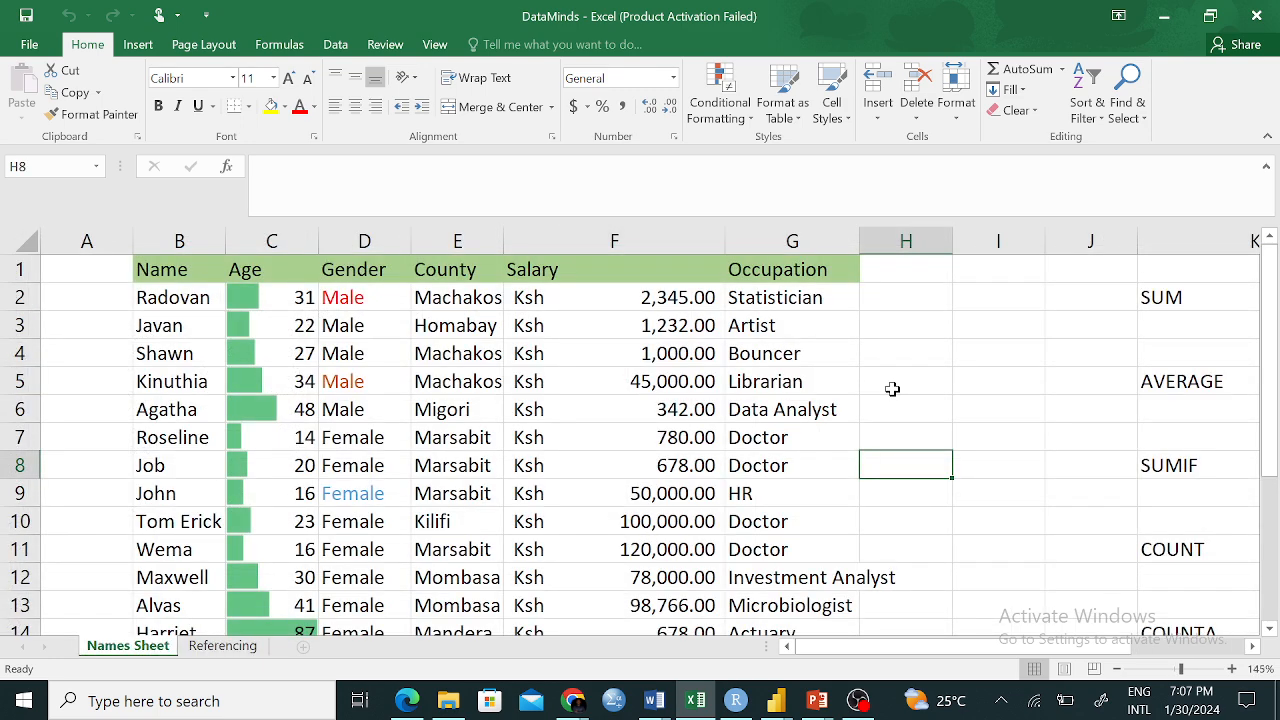
Enter test text 'tryey' in cell H8, then clear it
{"action": "type", "text": "tryey"}
{"action": "key", "text": "Return"}
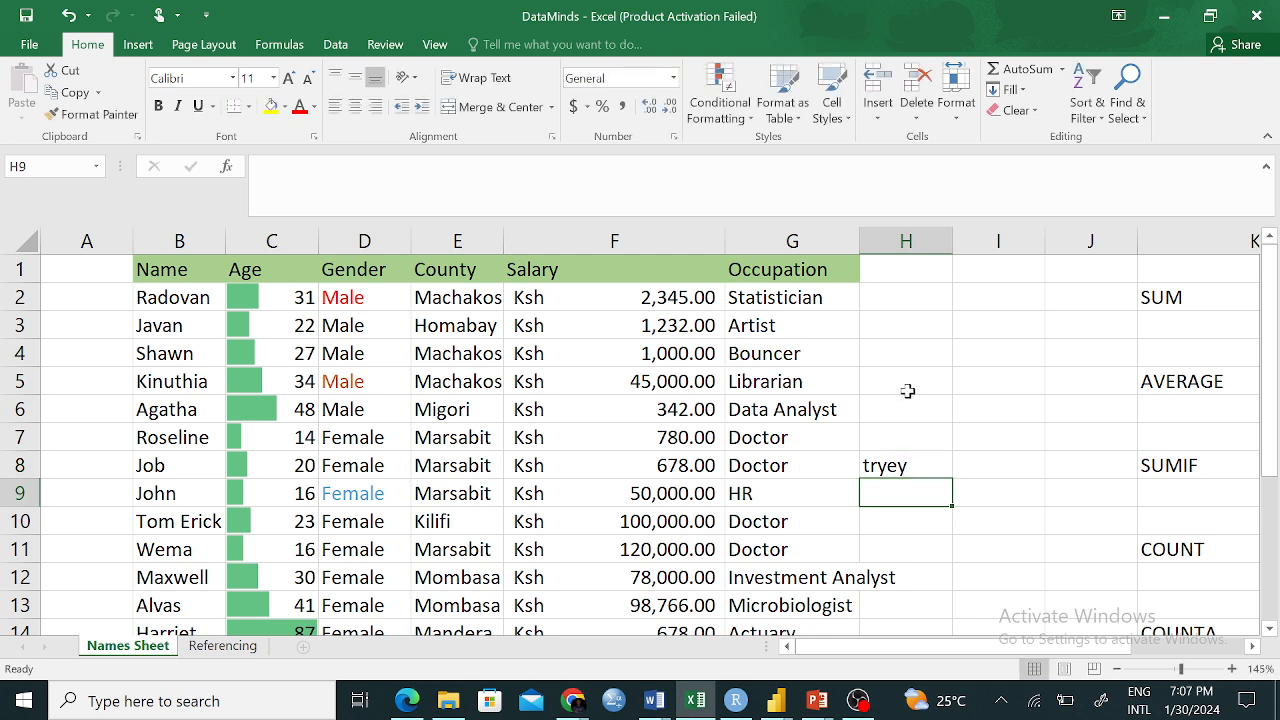
{"action": "left_click", "coordinate": [926, 465]}
{"action": "key", "text": "Delete"}
{"action": "left_click", "coordinate": [931, 489]}
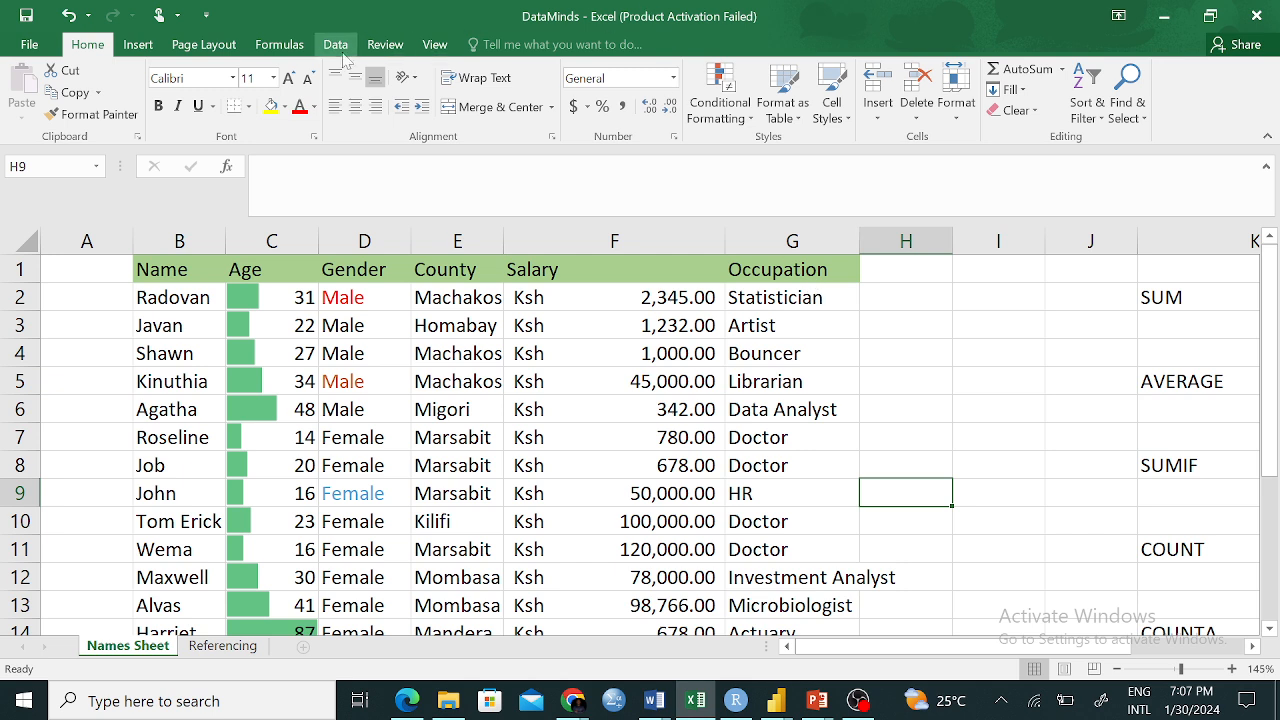
Remove workbook structure protection from the Review tab by entering its password
{"action": "left_click", "coordinate": [386, 45]}
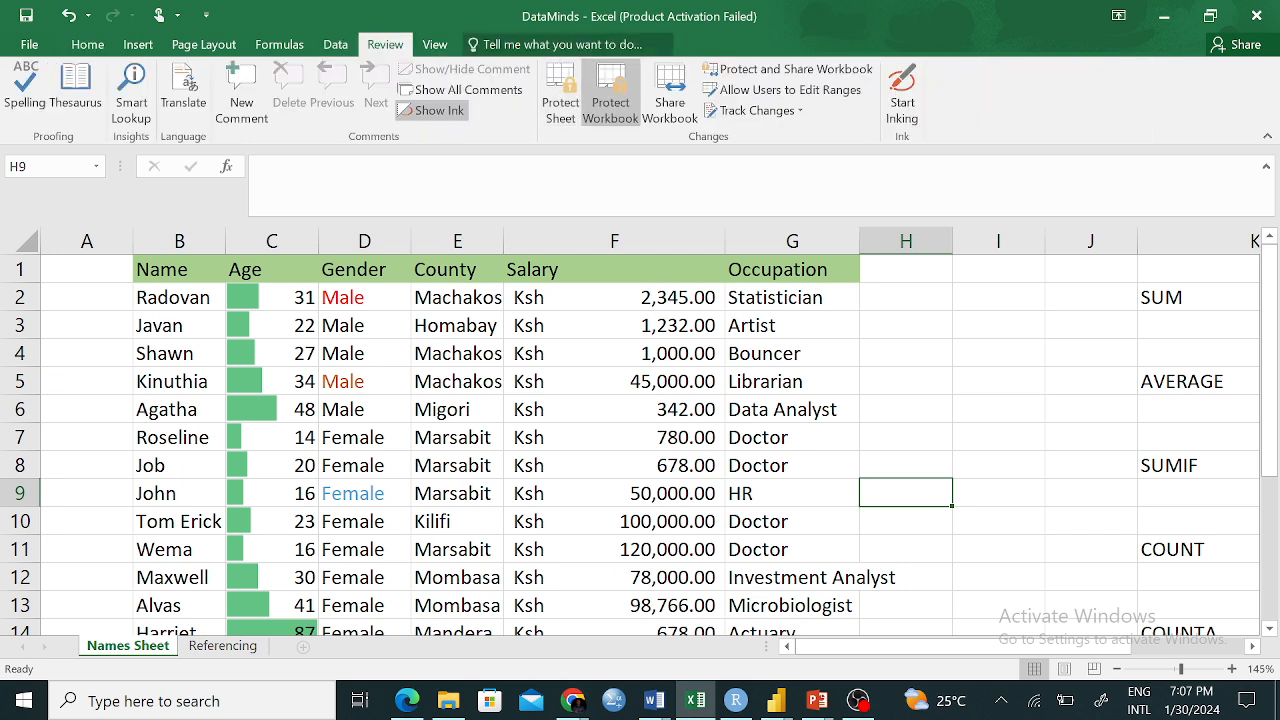
{"action": "left_click", "coordinate": [610, 95]}
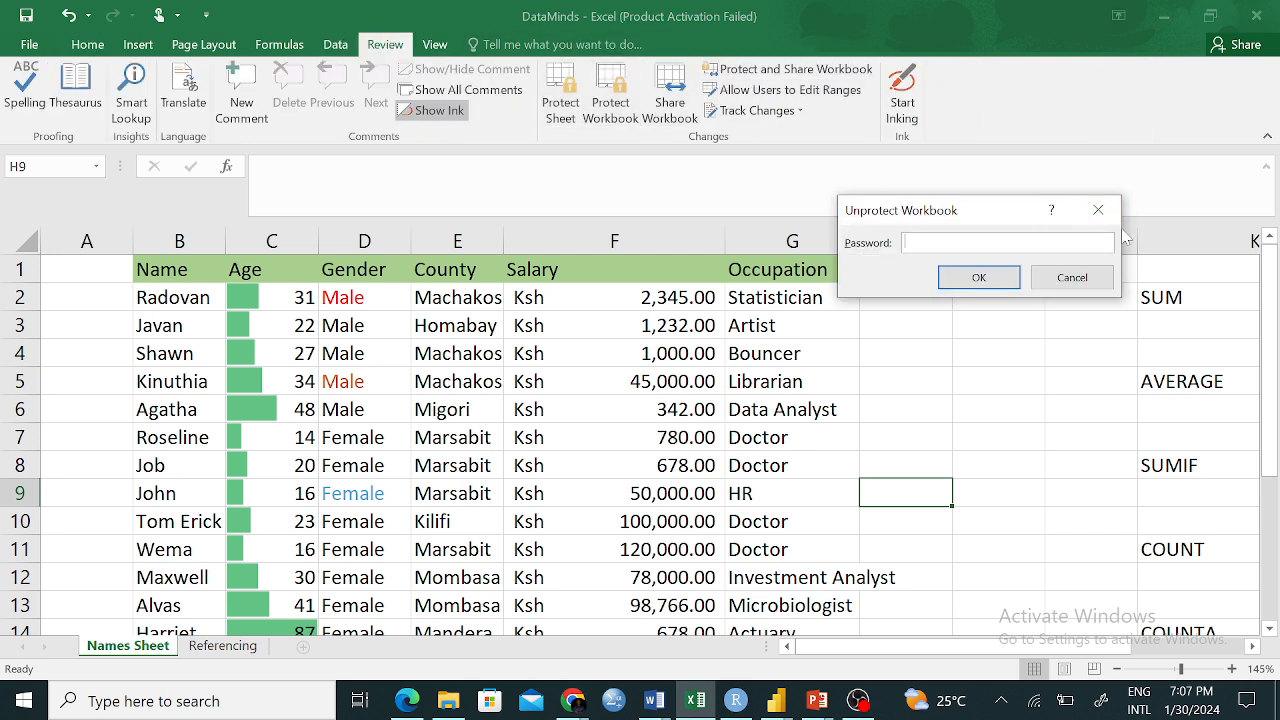
{"action": "left_click", "coordinate": [1098, 210]}
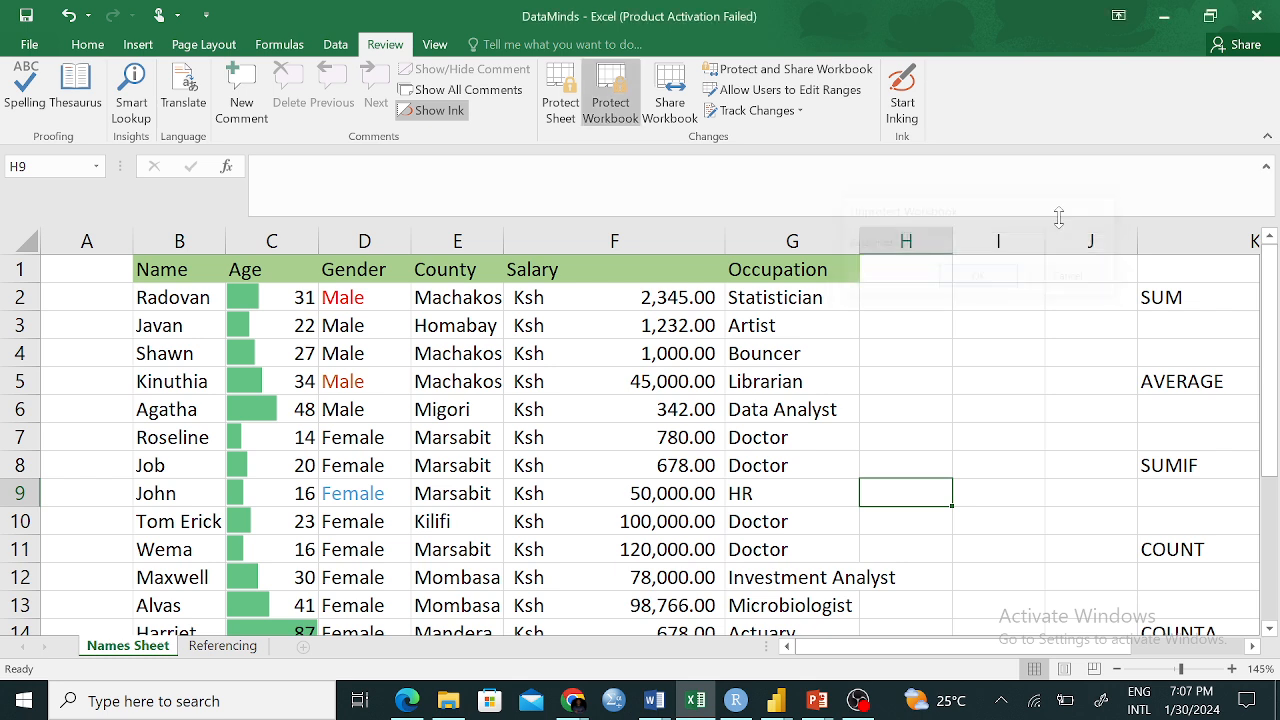
{"action": "left_click", "coordinate": [612, 105]}
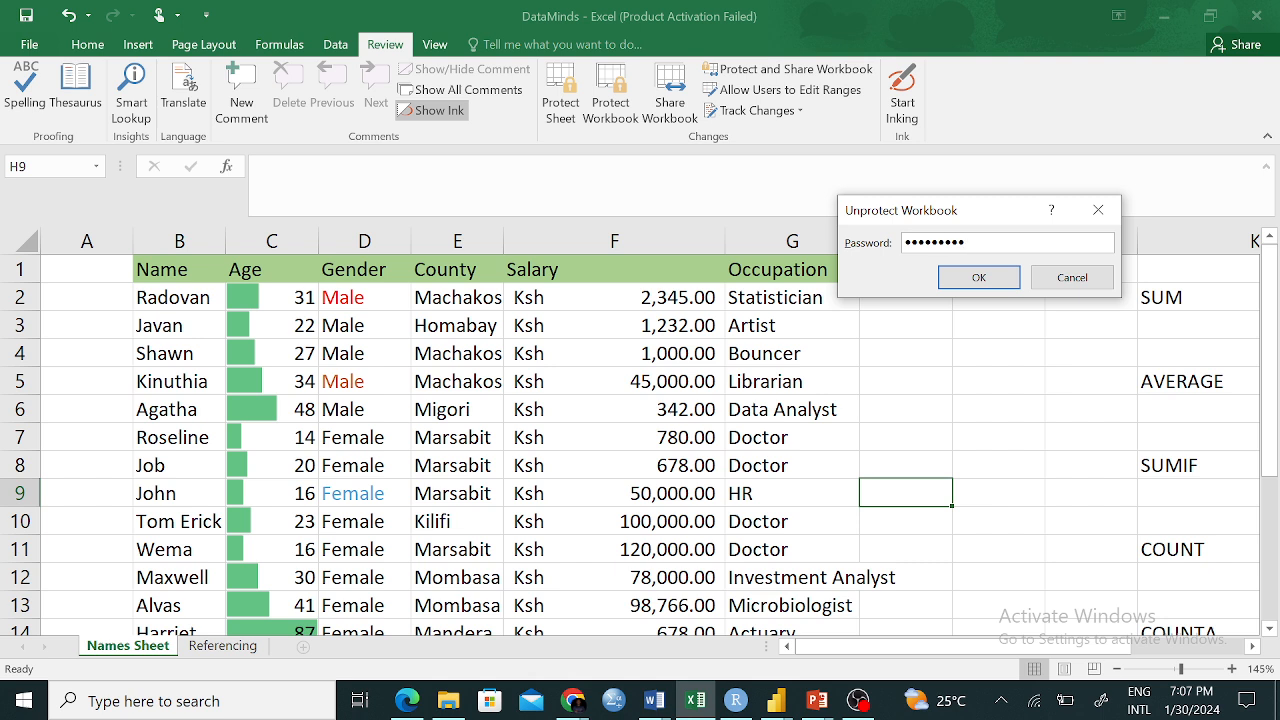
{"action": "left_click", "coordinate": [1005, 278]}
{"action": "left_click", "coordinate": [896, 378]}
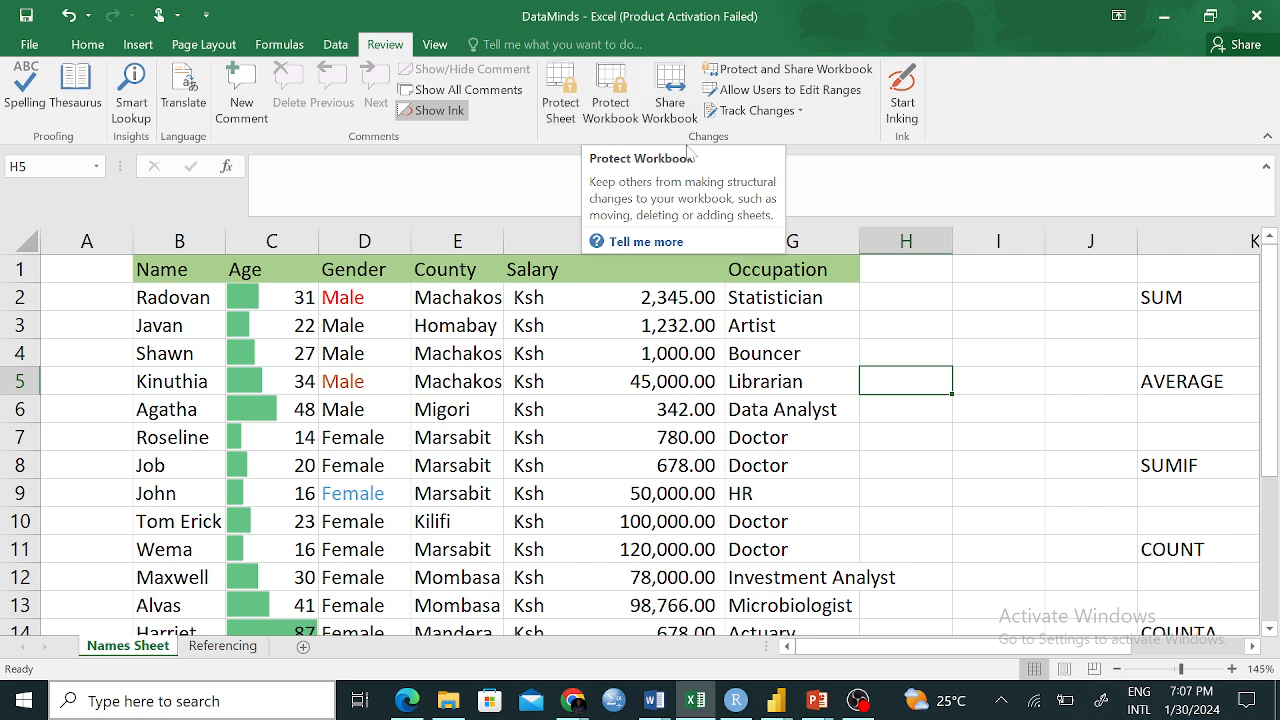
Re-protect the workbook structure with Structure checked and a new password entered and confirmed
{"action": "left_click", "coordinate": [610, 95]}
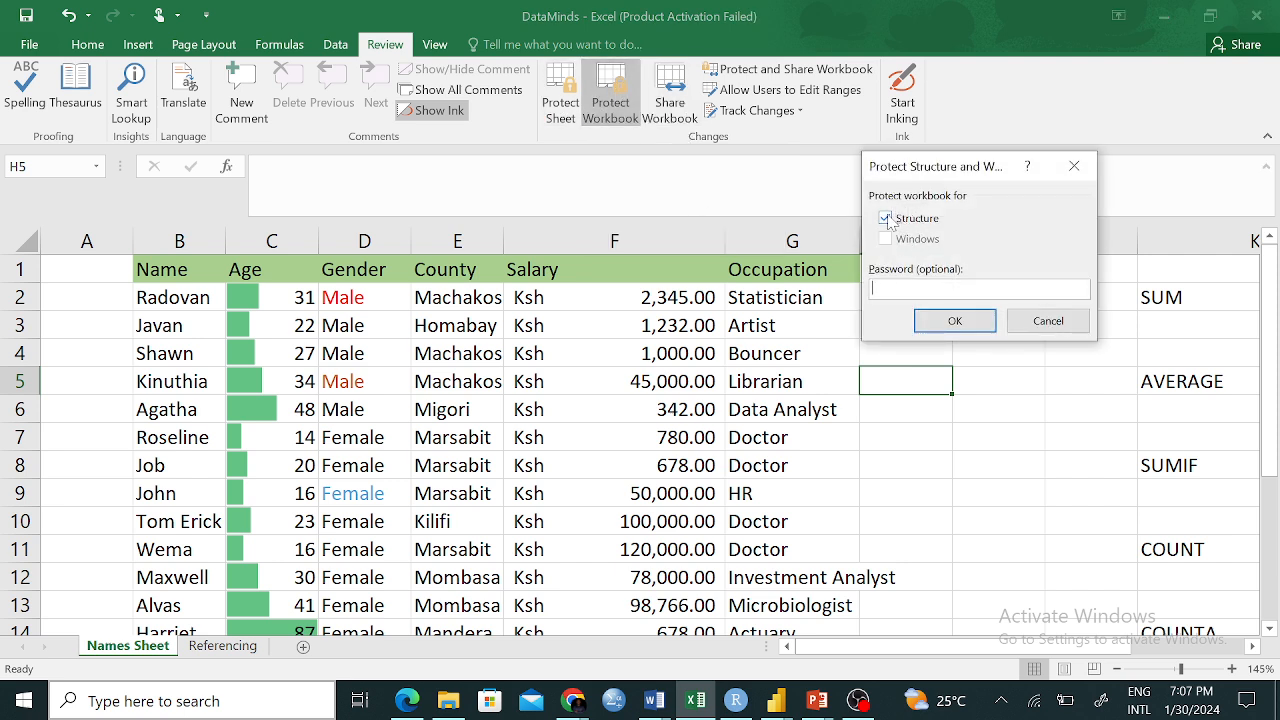
{"action": "left_click", "coordinate": [886, 218]}
{"action": "left_click", "coordinate": [886, 218]}
{"action": "left_click", "coordinate": [951, 320]}
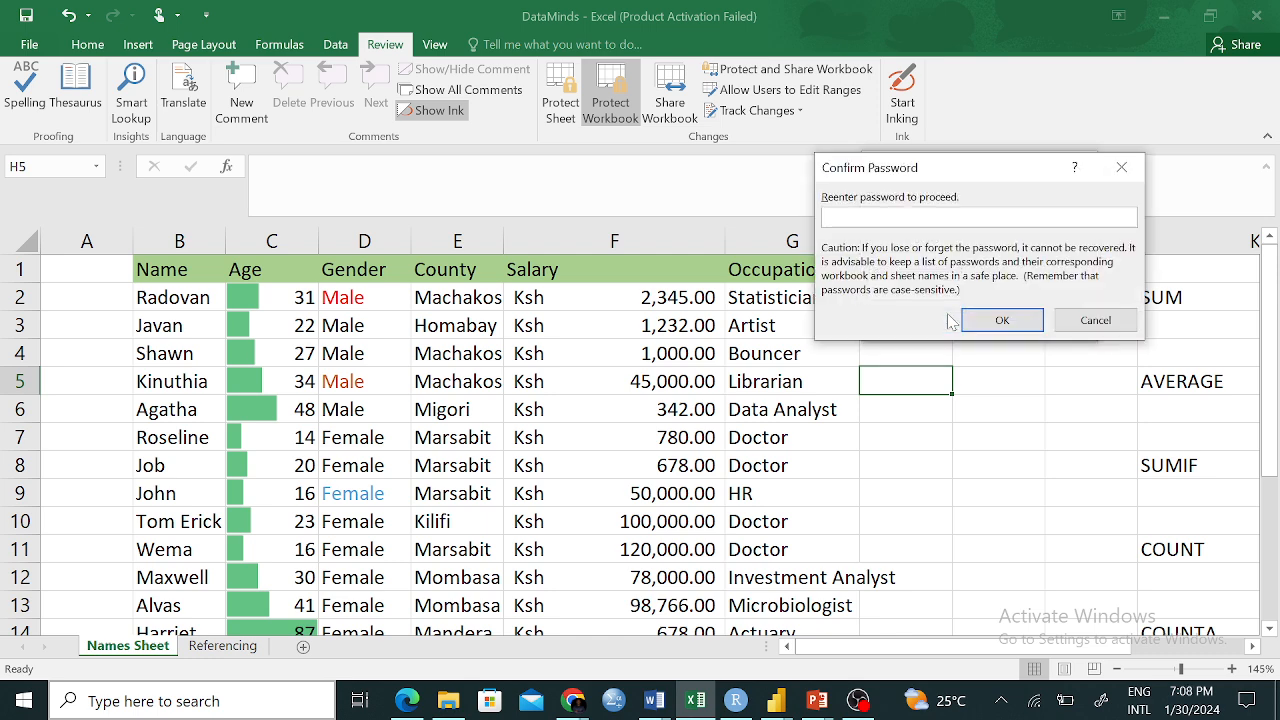
{"action": "type", "text": "1"}
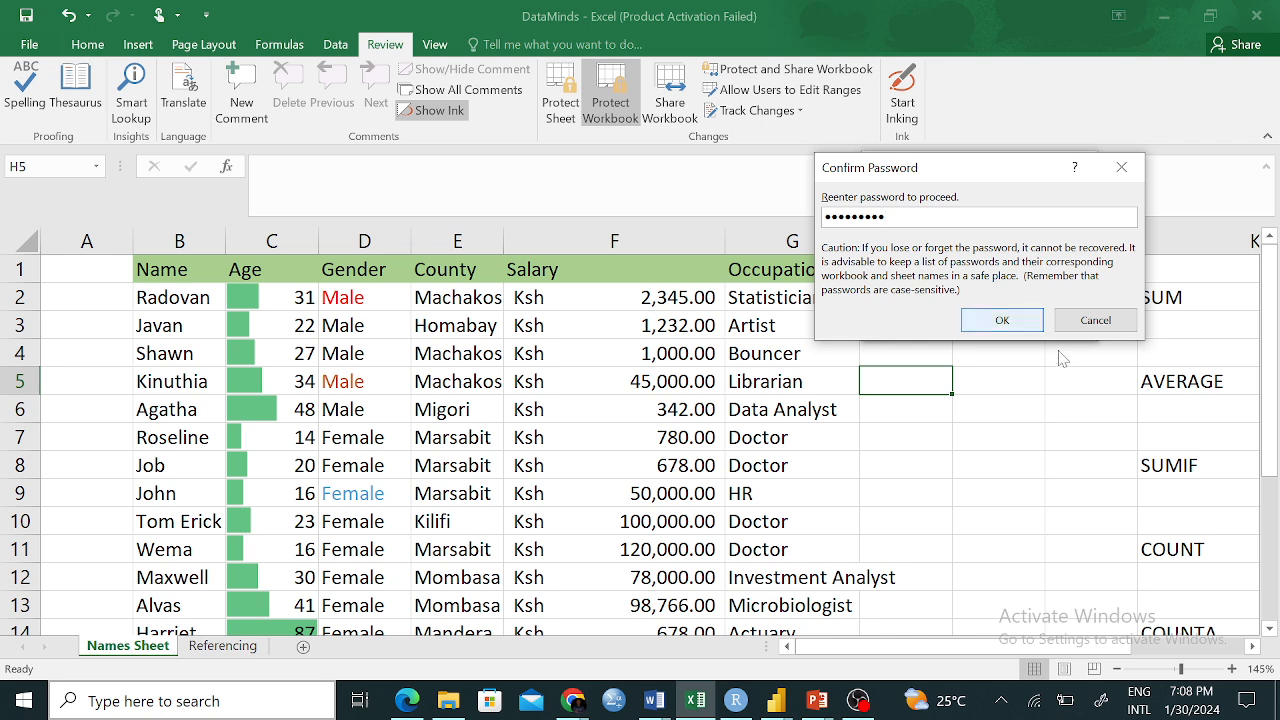
{"action": "left_click", "coordinate": [1028, 320]}
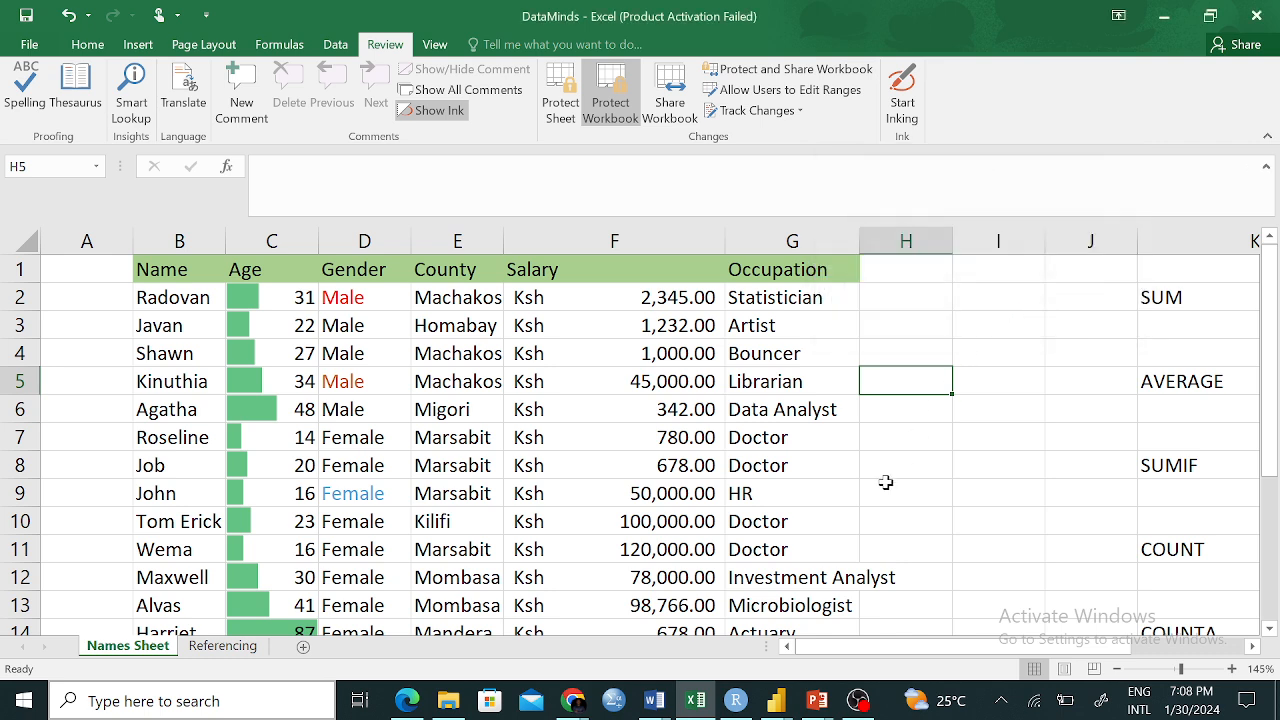
{"action": "left_click", "coordinate": [746, 476]}
Check salaries in F11 and F9, cancel the Unprotect Workbook prompts, and open File Info
{"action": "left_click", "coordinate": [552, 552]}
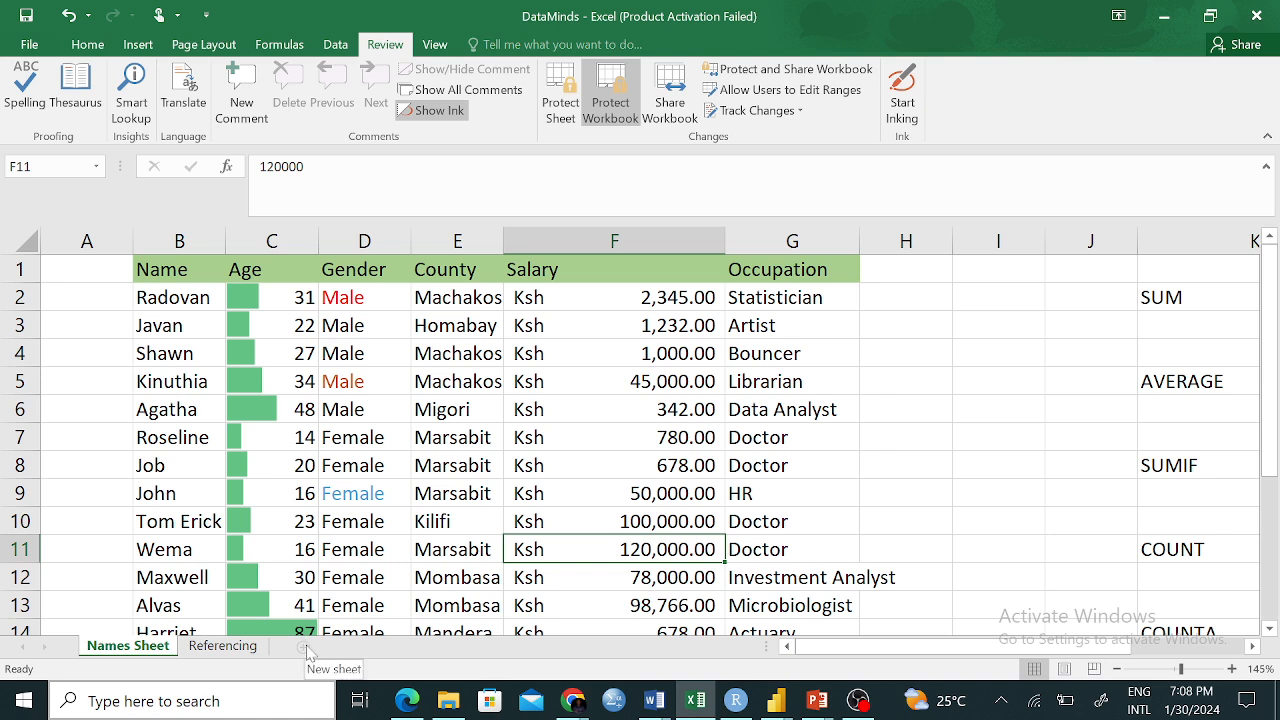
{"action": "left_click", "coordinate": [606, 486]}
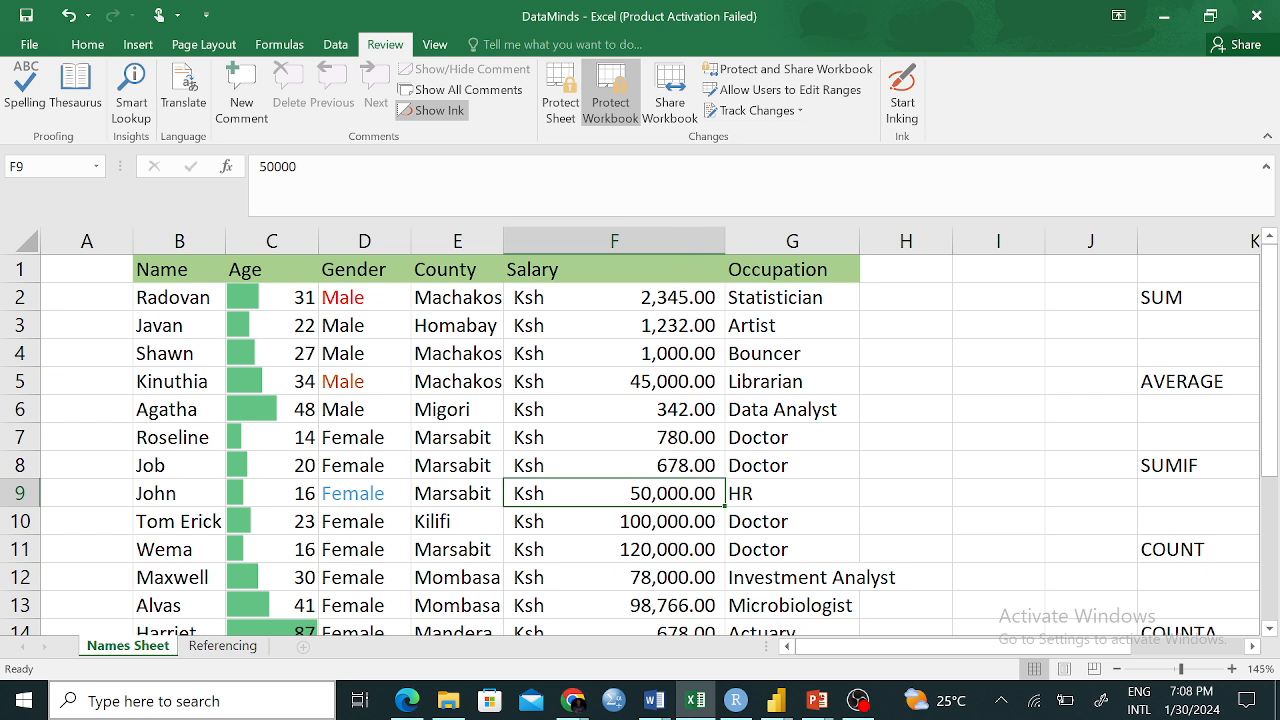
{"action": "left_click", "coordinate": [610, 95]}
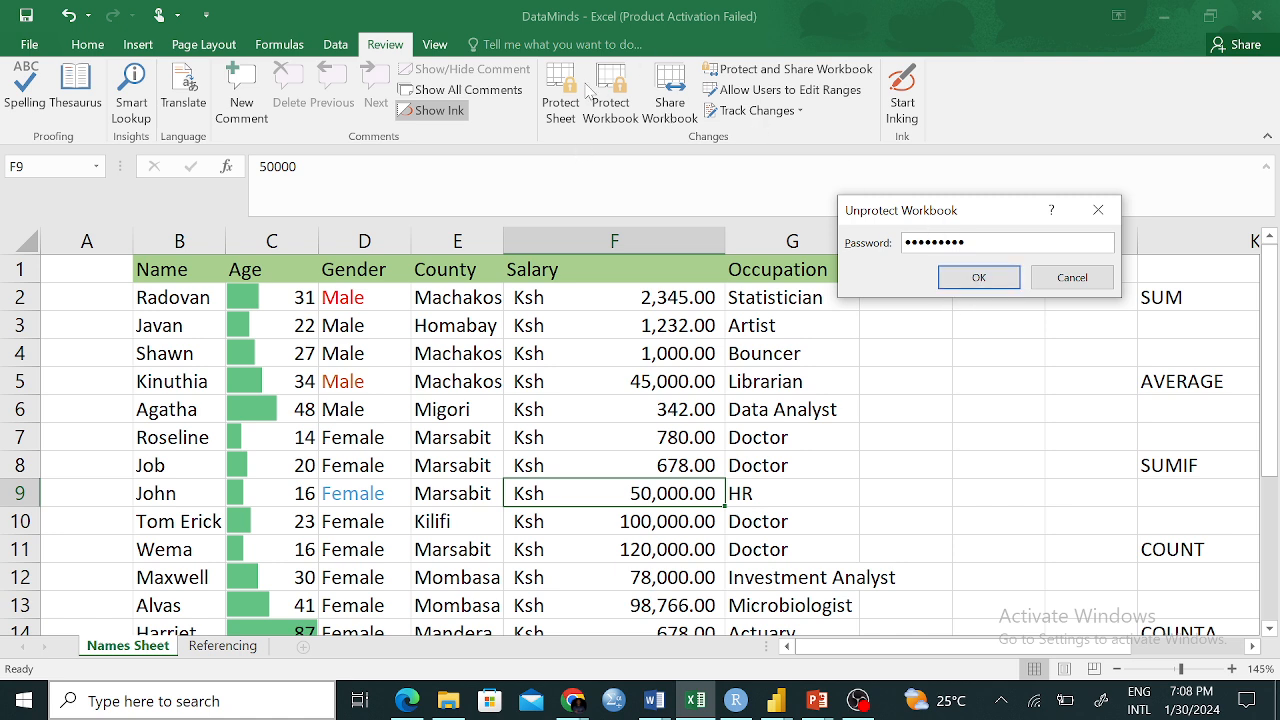
{"action": "left_click", "coordinate": [1068, 278]}
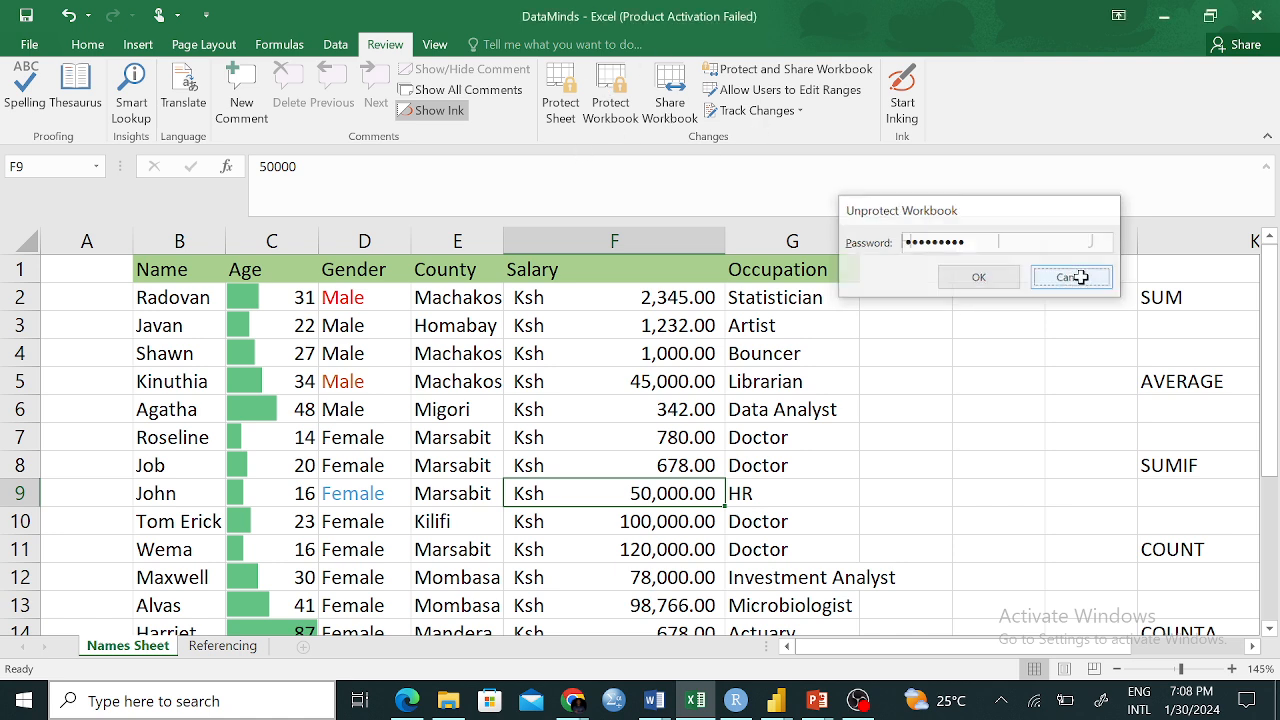
{"action": "left_click", "coordinate": [619, 105]}
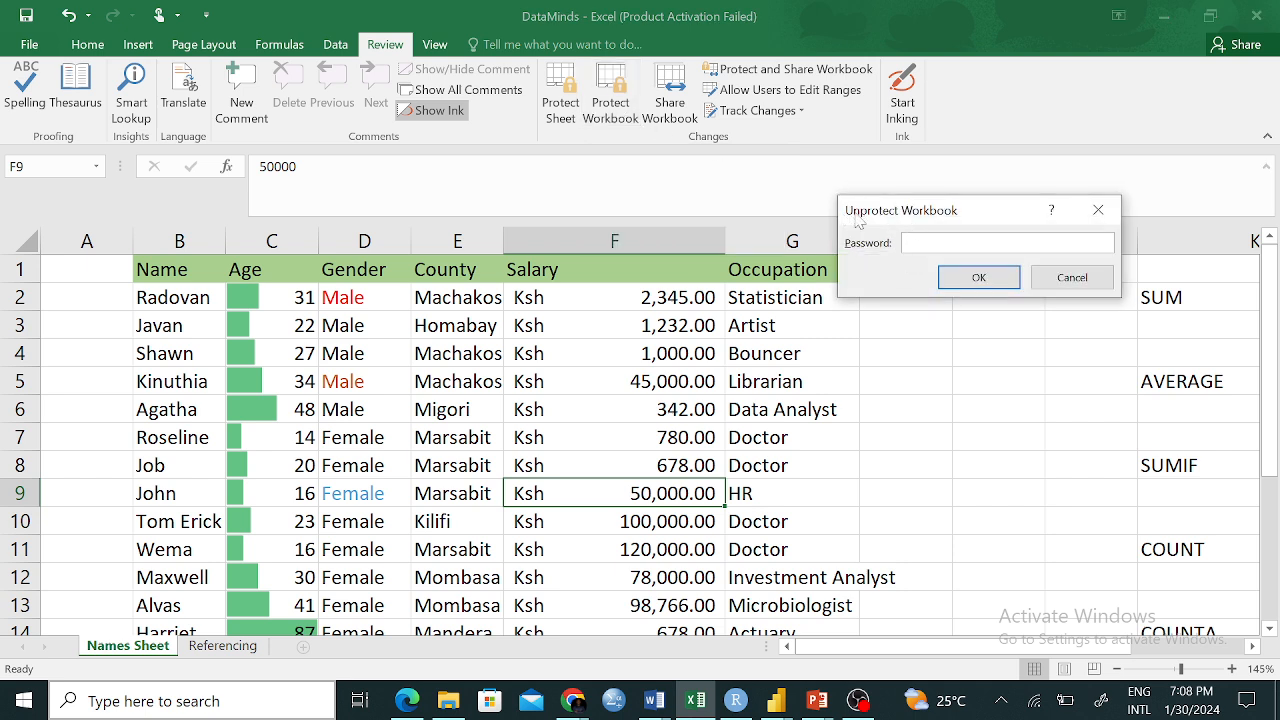
{"action": "left_click", "coordinate": [1098, 210]}
{"action": "left_click", "coordinate": [29, 44]}
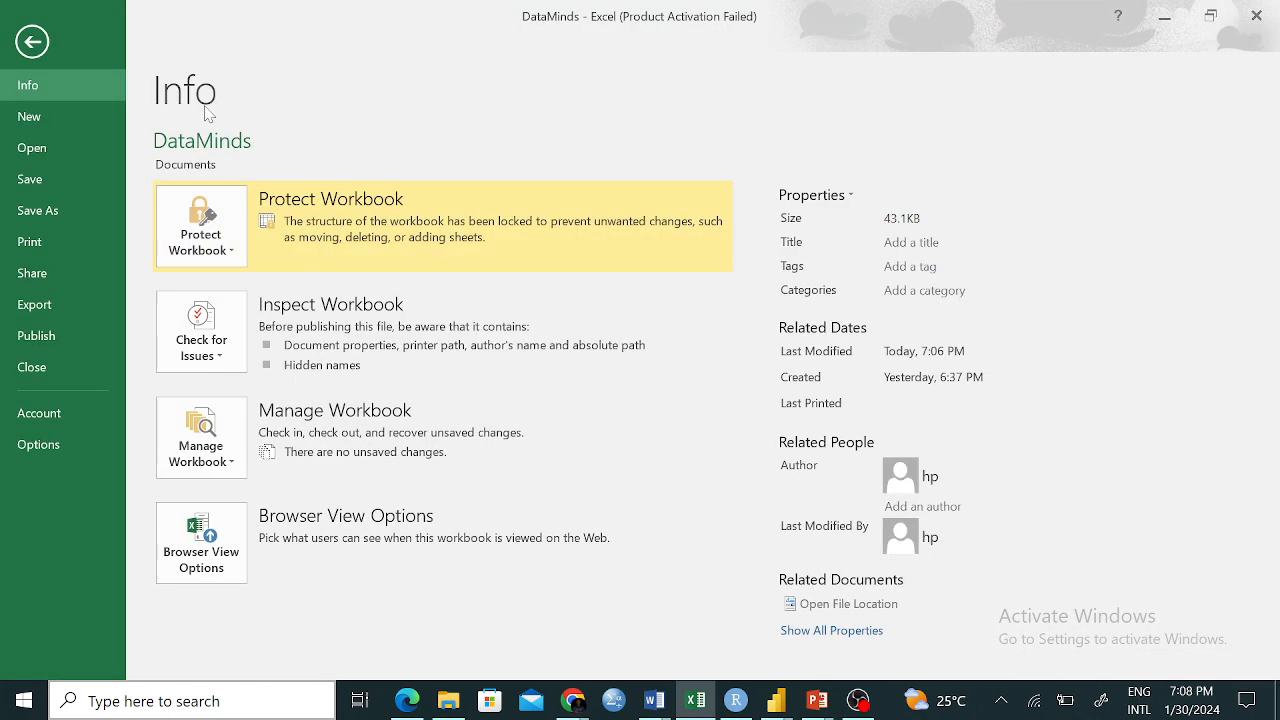
Leave Backstage and unprotect the workbook structure by entering its password
{"action": "left_click", "coordinate": [237, 238]}
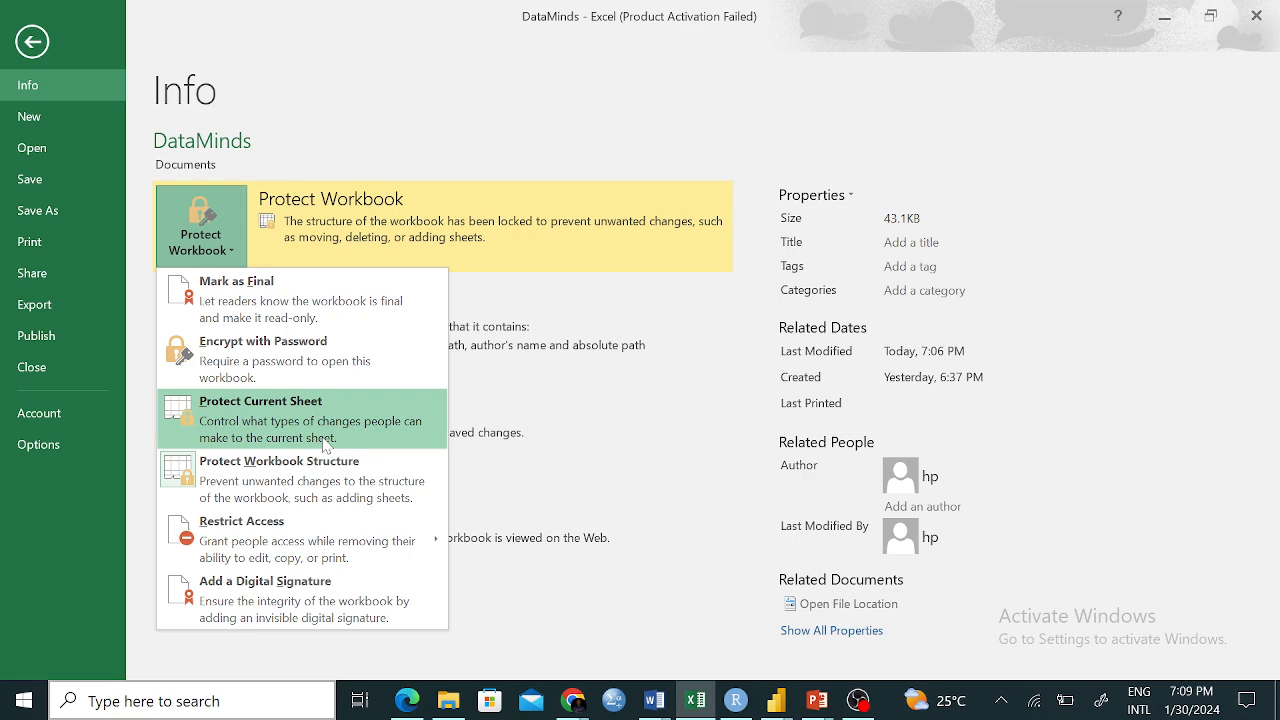
{"action": "left_click", "coordinate": [45, 45]}
{"action": "left_click", "coordinate": [630, 108]}
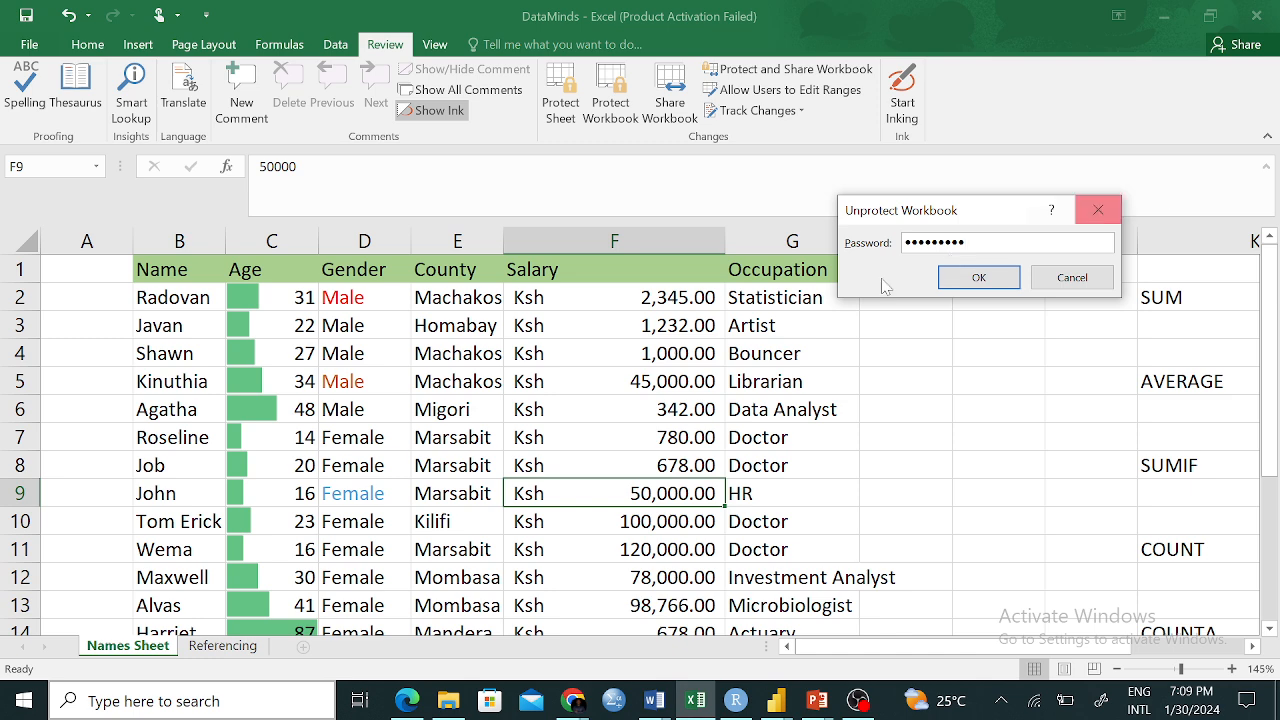
{"action": "left_click", "coordinate": [976, 278]}
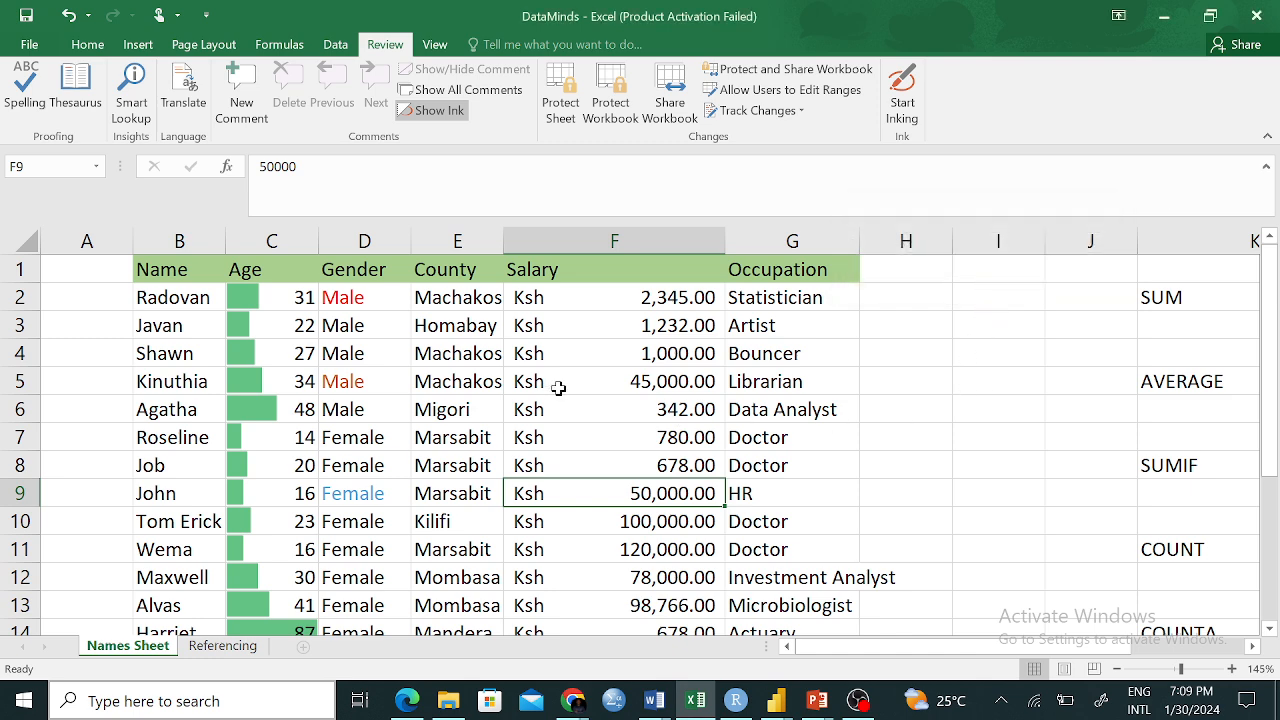
Encrypt the workbook via File > Info with a password, confirm it, and return to the sheet
{"action": "left_click", "coordinate": [30, 45]}
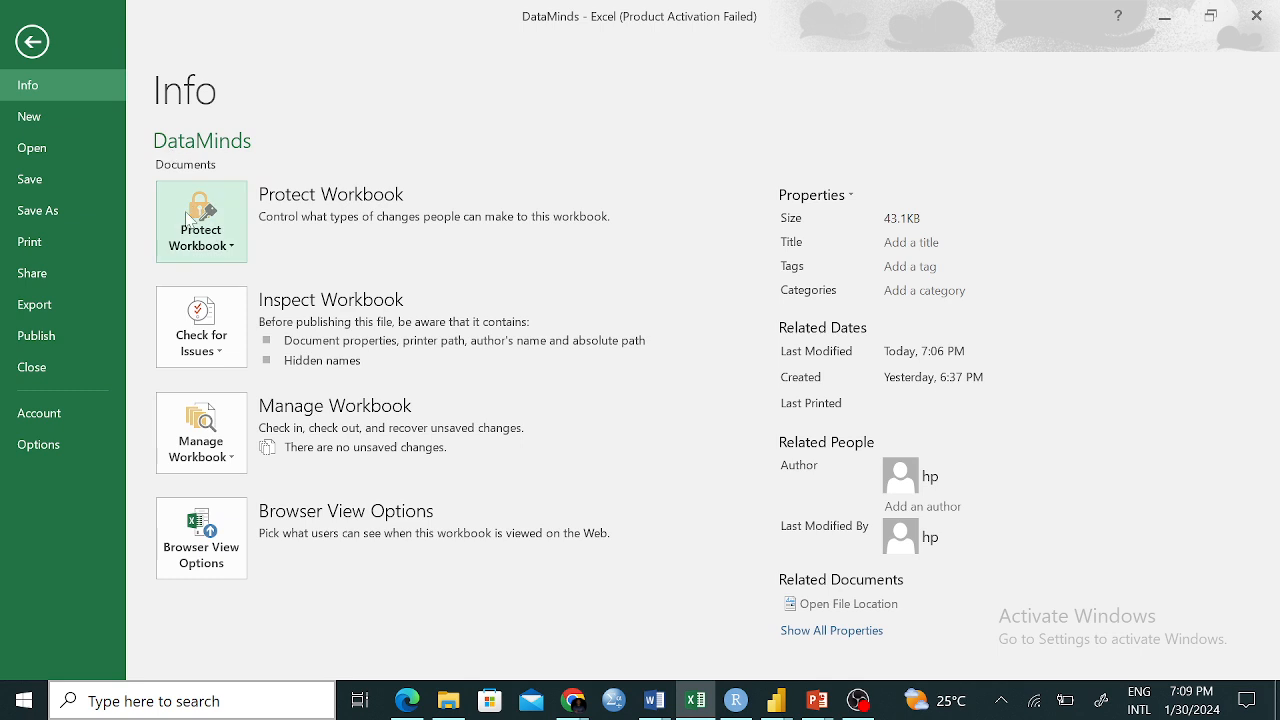
{"action": "left_click", "coordinate": [240, 253]}
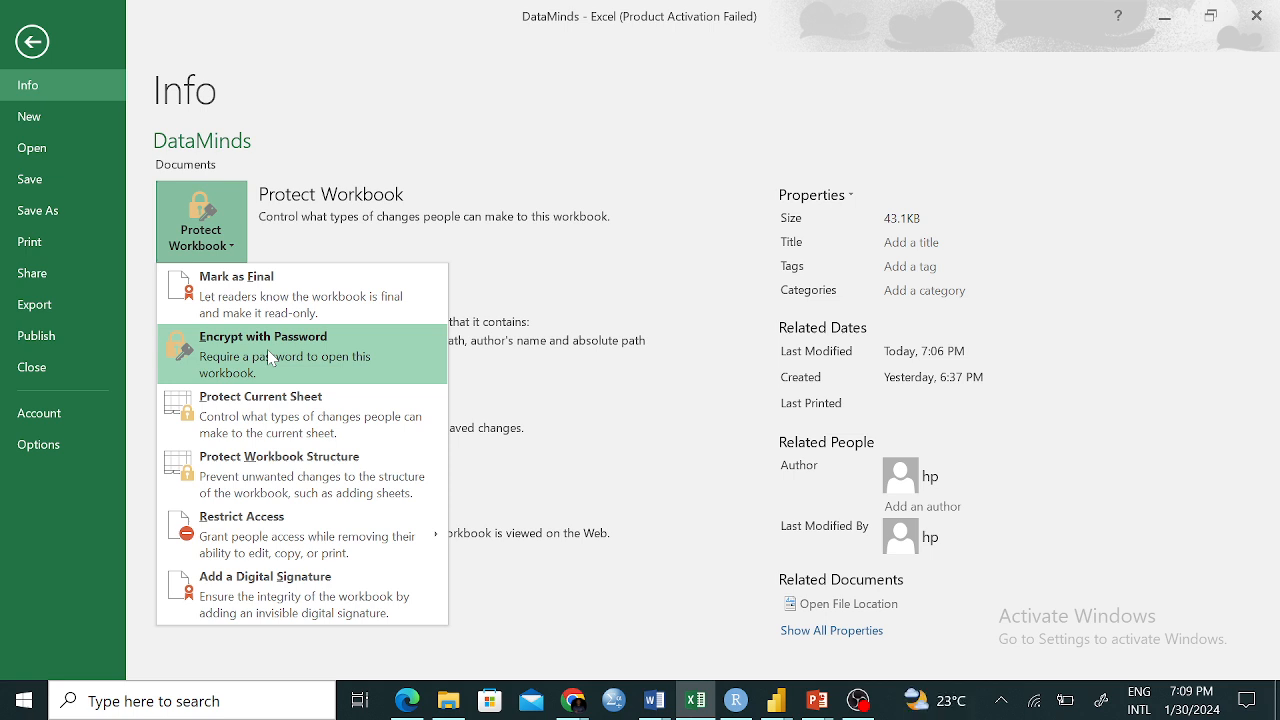
{"action": "left_click", "coordinate": [296, 360]}
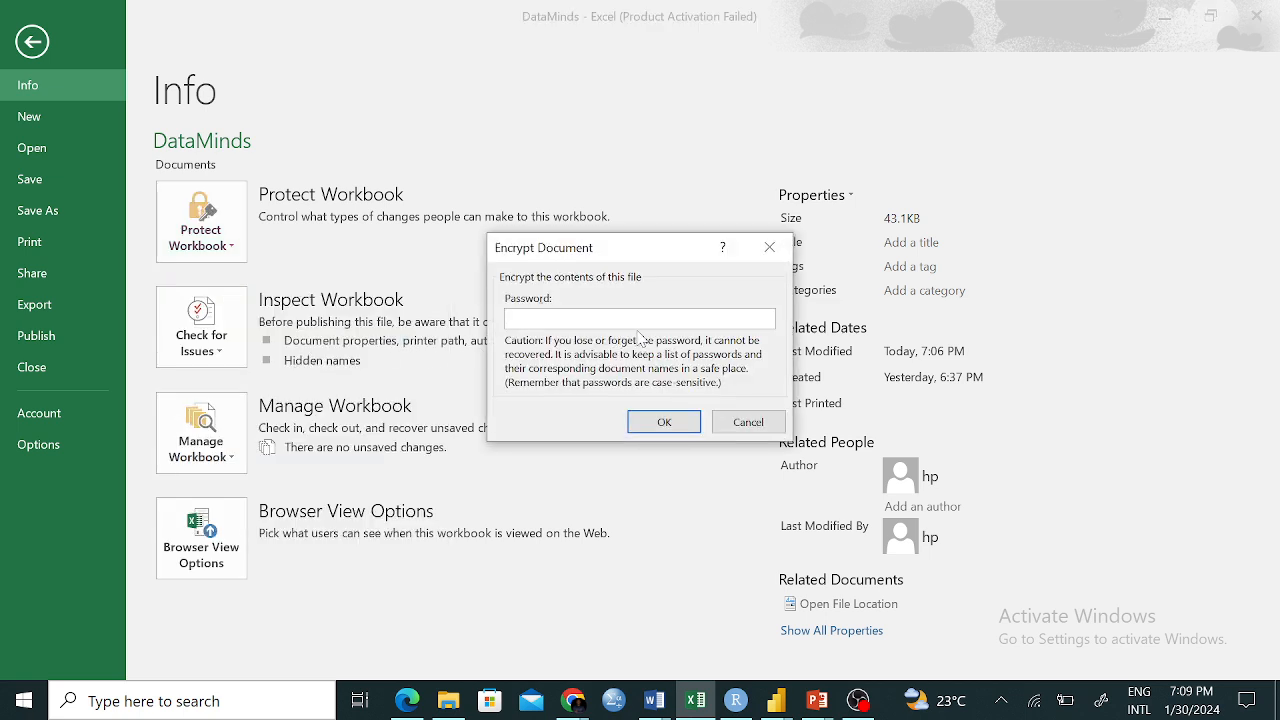
{"action": "type", "text": "1"}
{"action": "left_click", "coordinate": [669, 423]}
{"action": "type", "text": "1"}
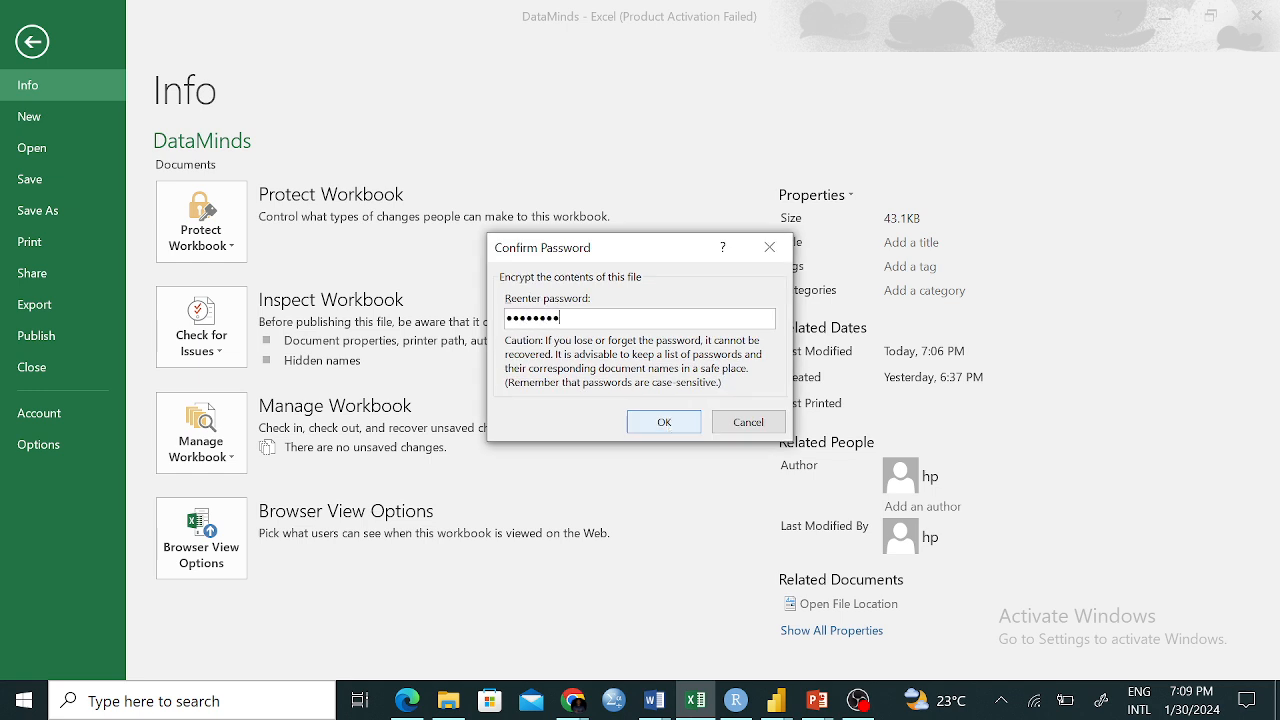
{"action": "left_click", "coordinate": [688, 423]}
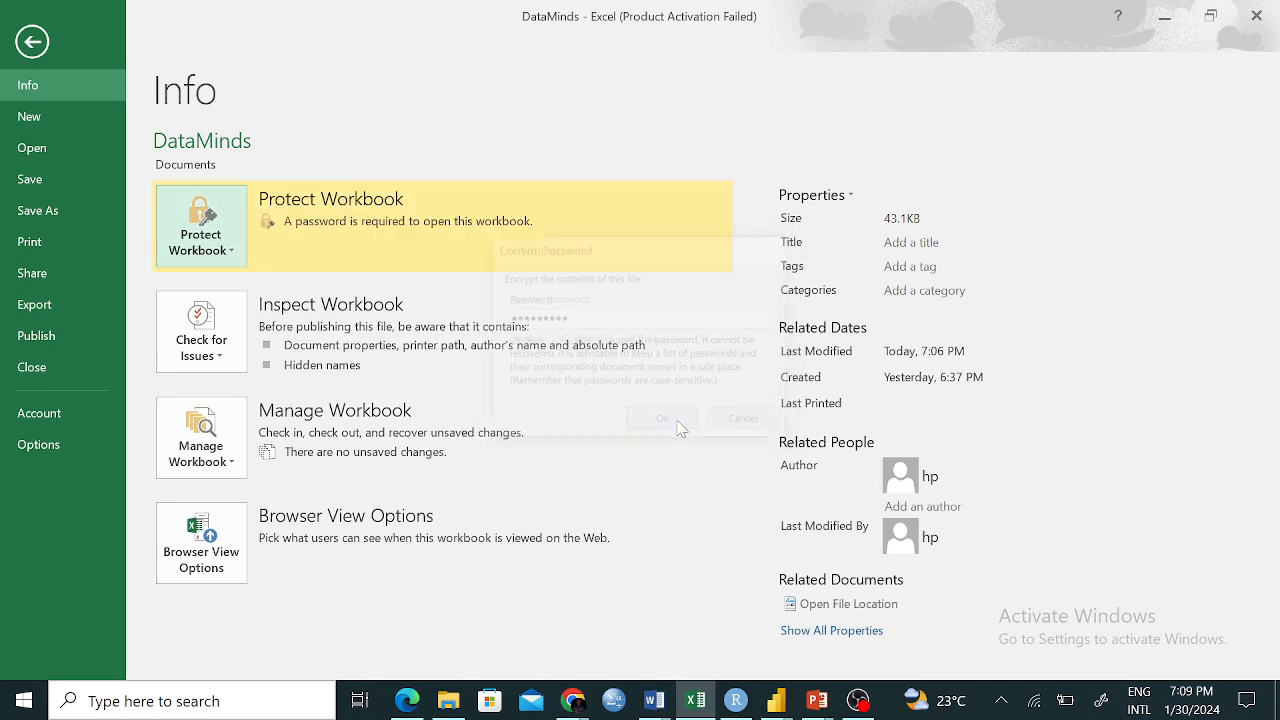
{"action": "left_click", "coordinate": [30, 44]}
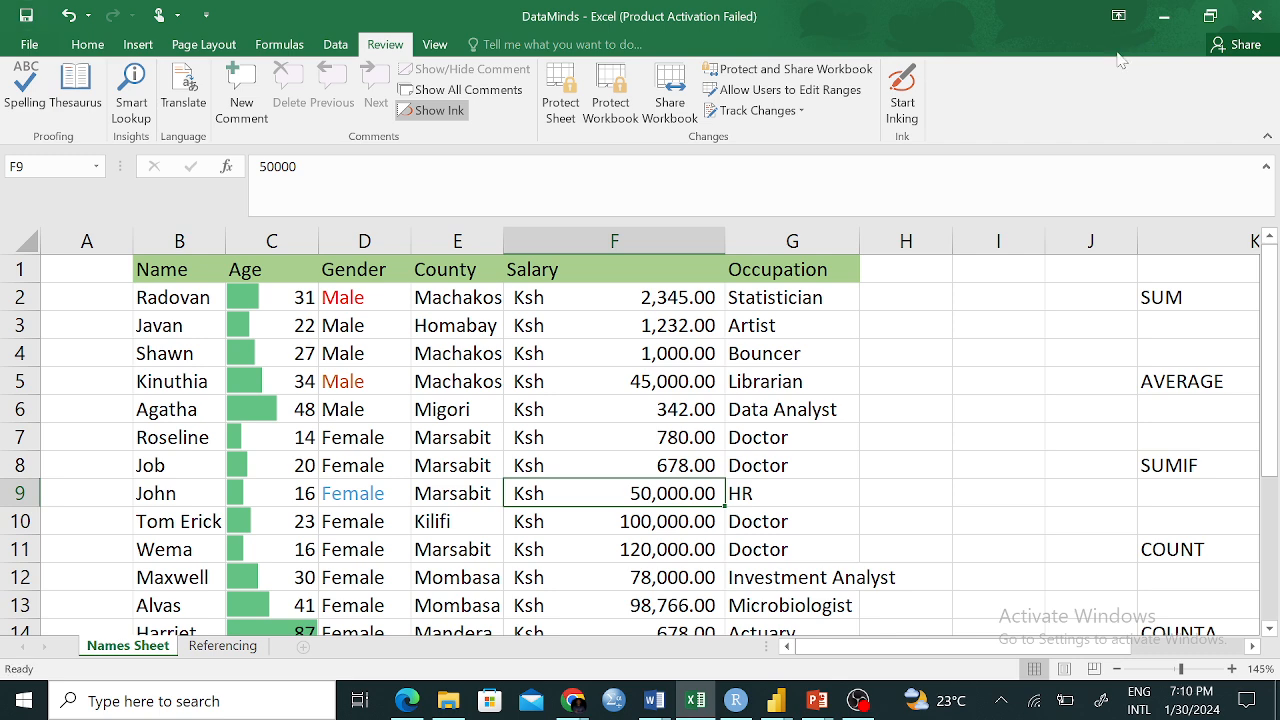
Close Excel and reopen DataMinds from the Documents folder
{"action": "left_click", "coordinate": [1256, 15]}
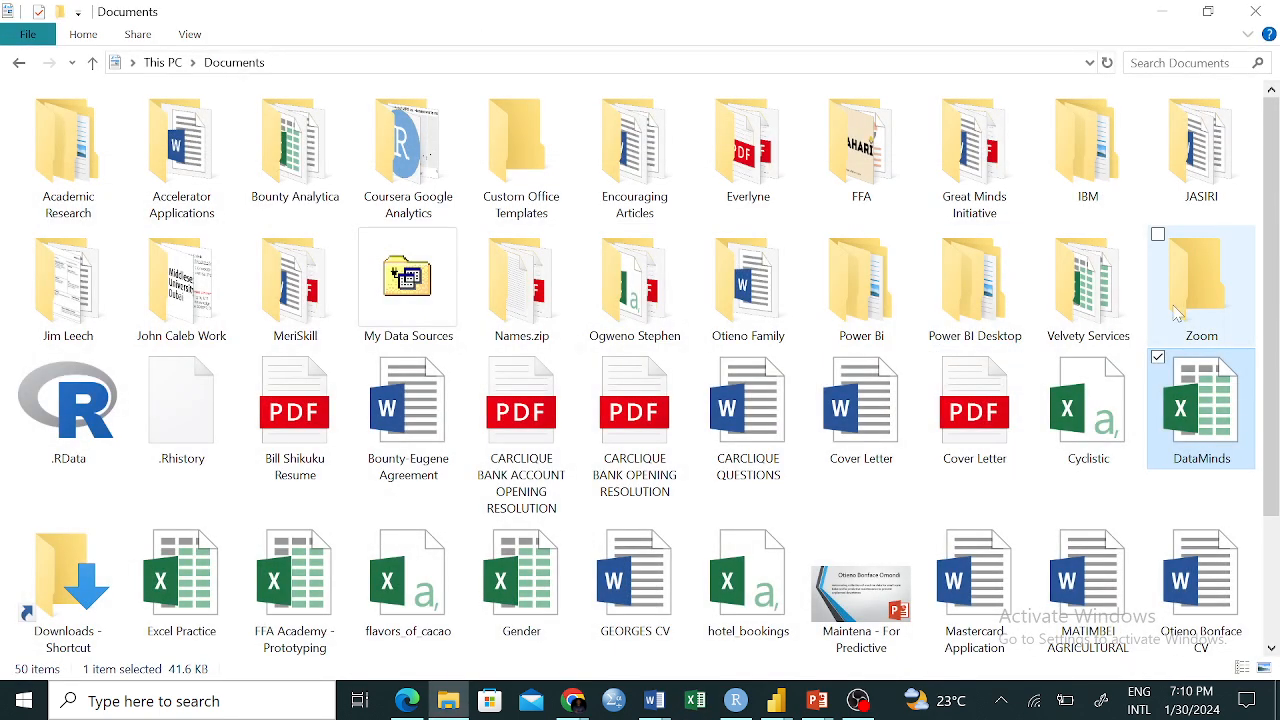
{"action": "double_click", "coordinate": [1195, 397]}
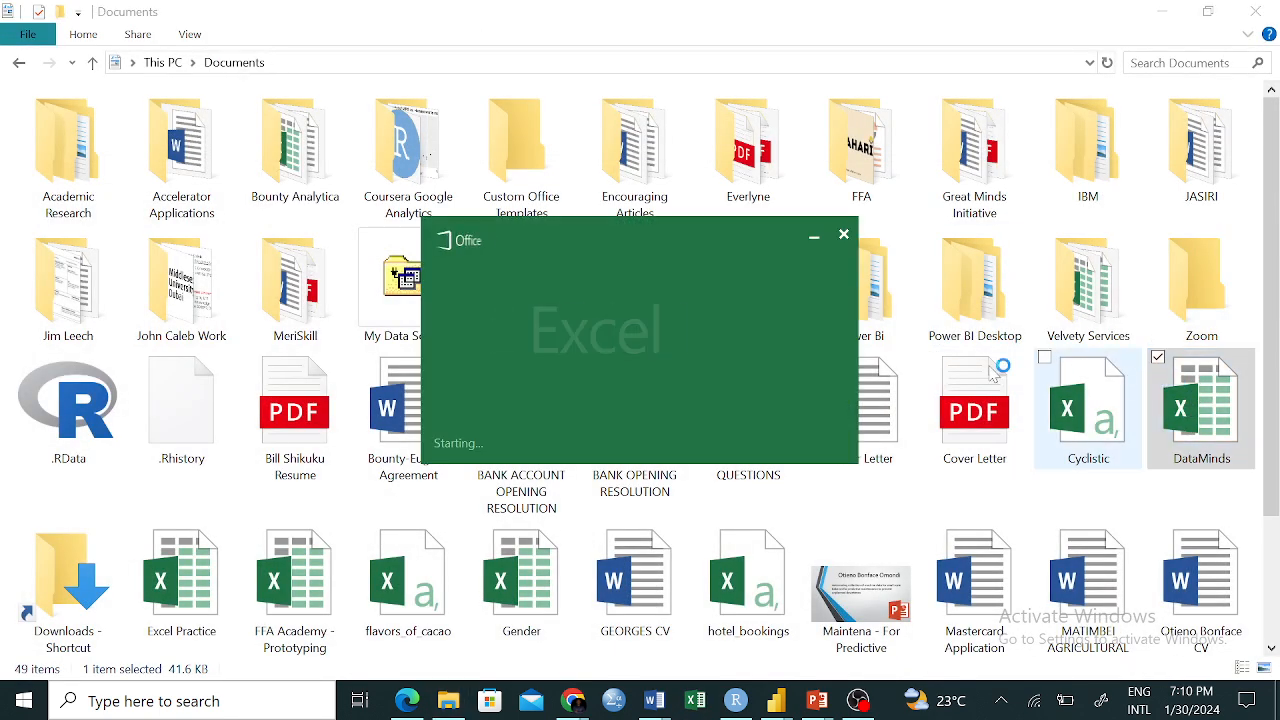
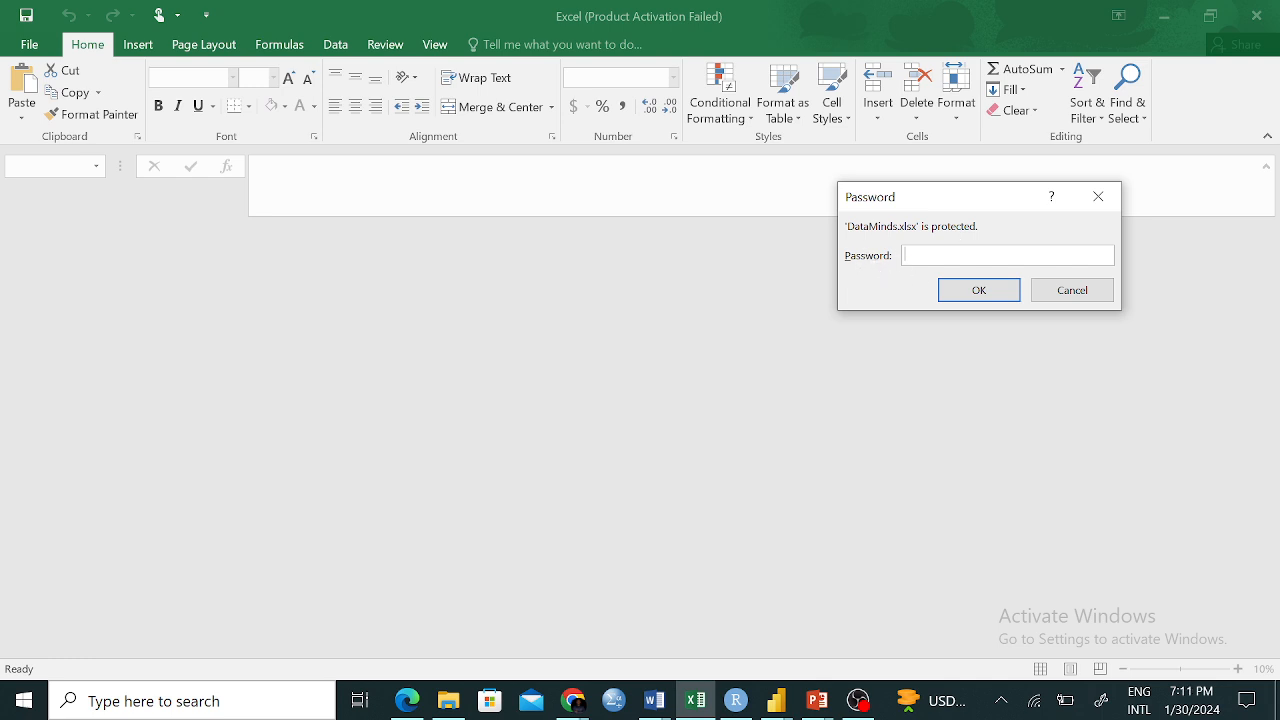
Open DataMinds with its password, dismiss the activation notice, and go to the File Info page
{"action": "type", "text": "•••••••••"}
{"action": "left_click", "coordinate": [1011, 289]}
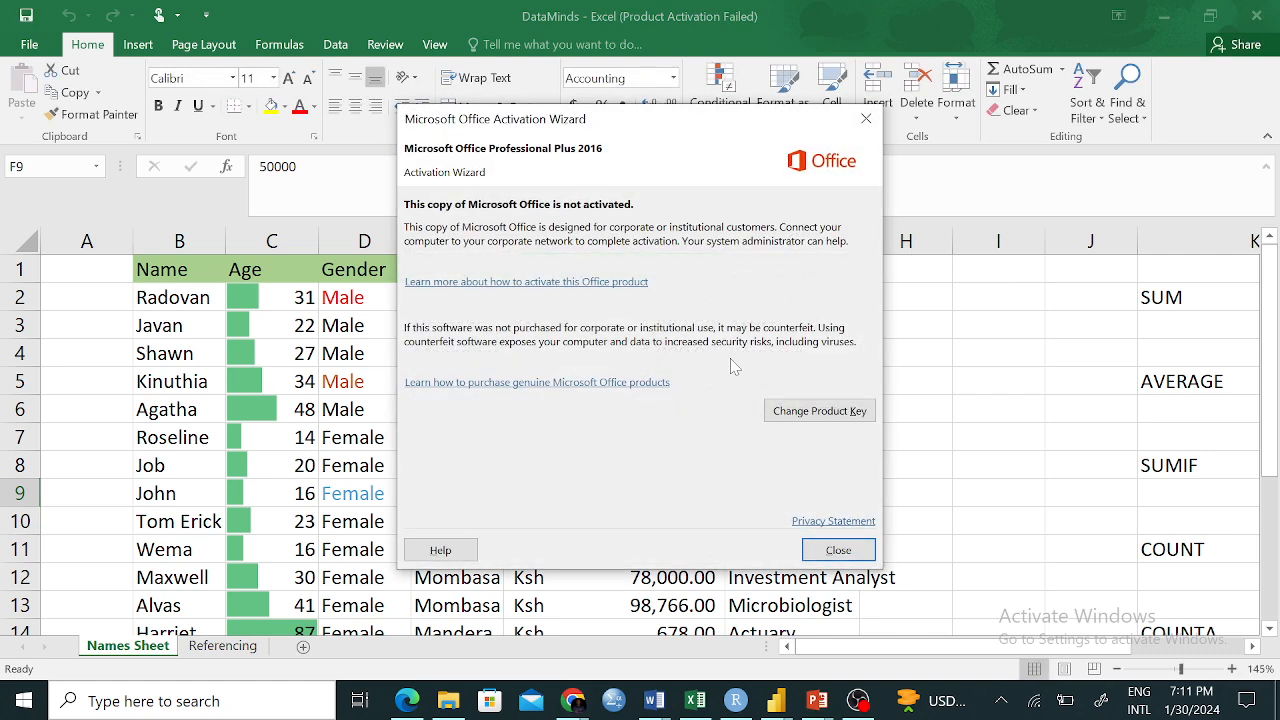
{"action": "left_click", "coordinate": [827, 545]}
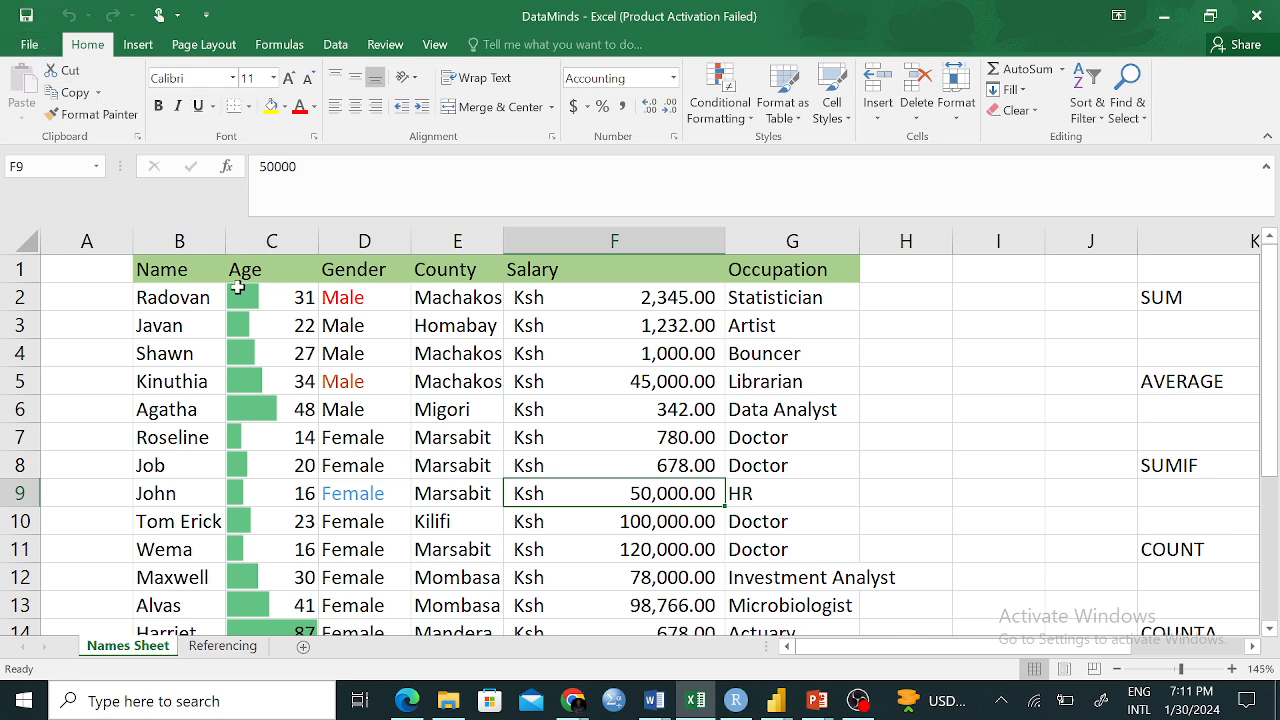
{"action": "left_click", "coordinate": [32, 46]}
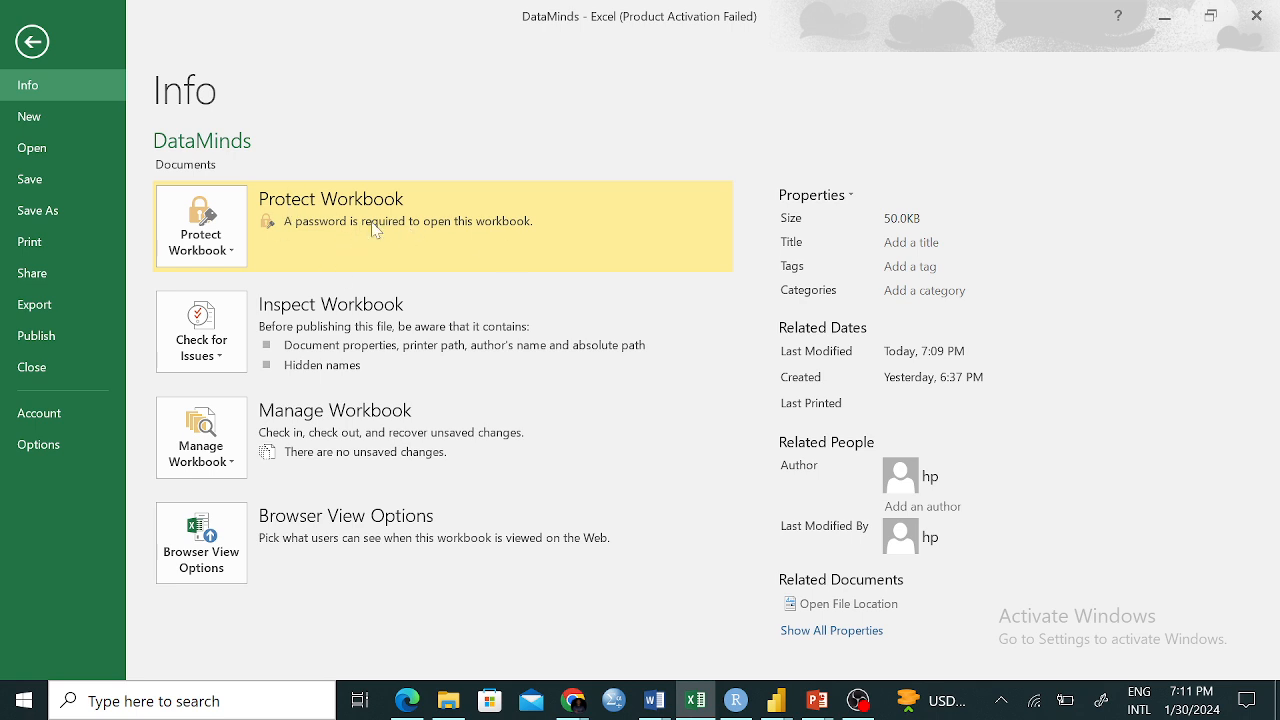
Reopen Encrypt with Password, confirm it unchanged, and browse the Protect Workbook options
{"action": "left_click", "coordinate": [228, 252]}
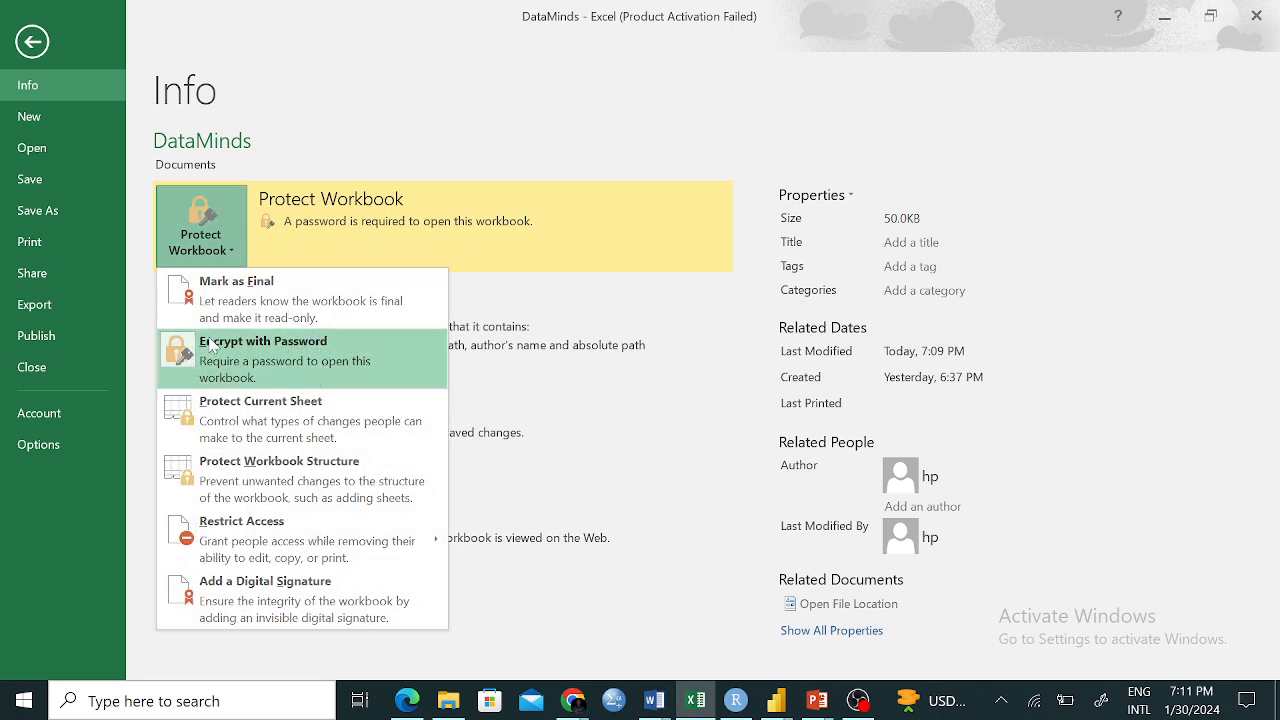
{"action": "left_click", "coordinate": [288, 360]}
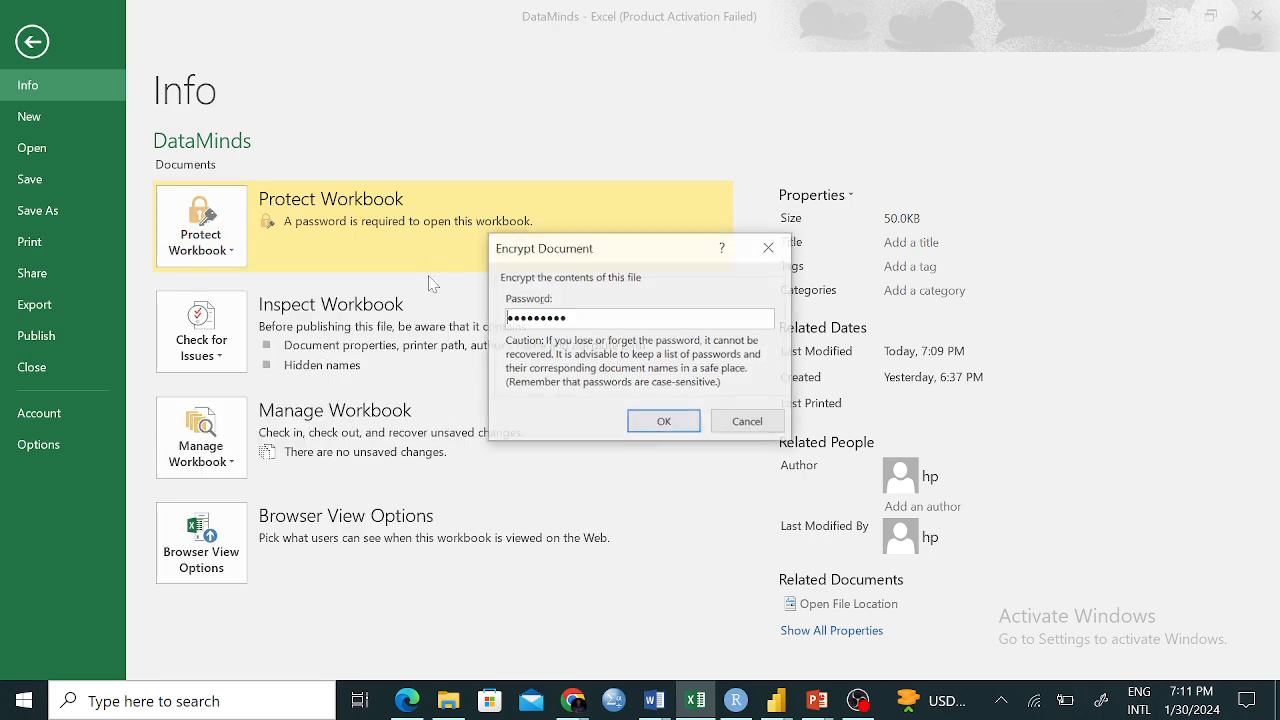
{"action": "left_click", "coordinate": [662, 422]}
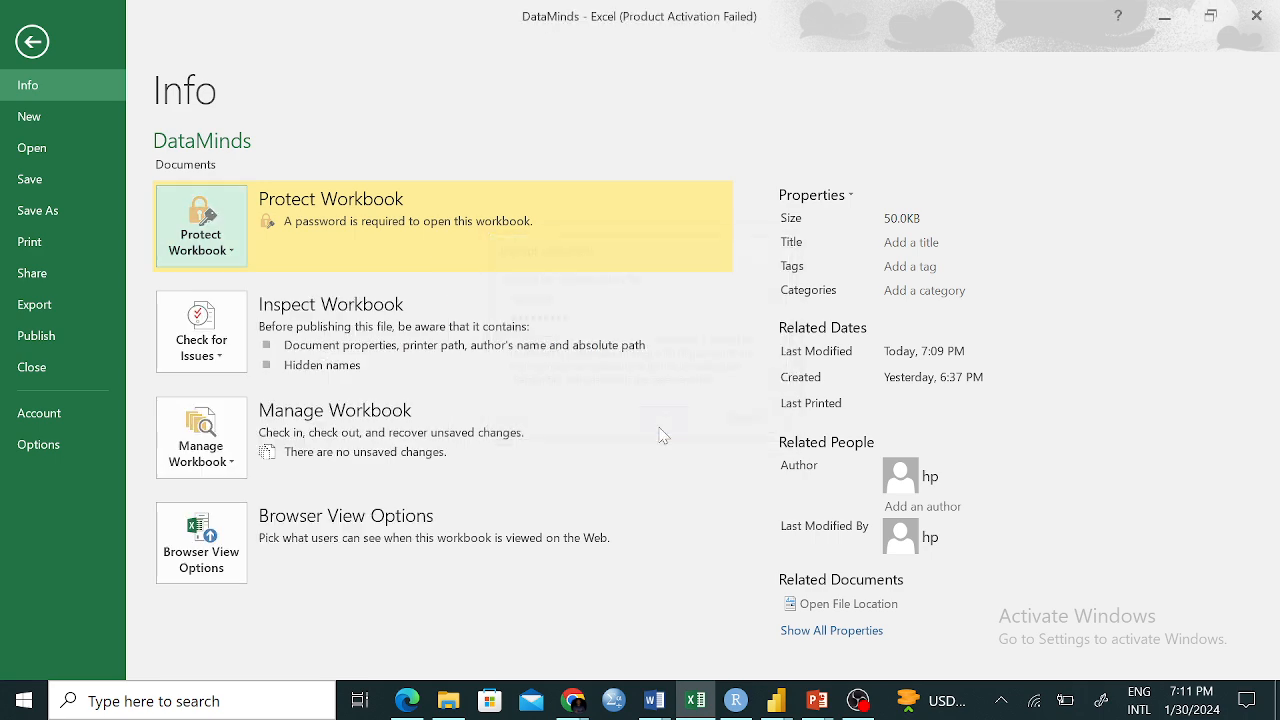
{"action": "left_click", "coordinate": [238, 252]}
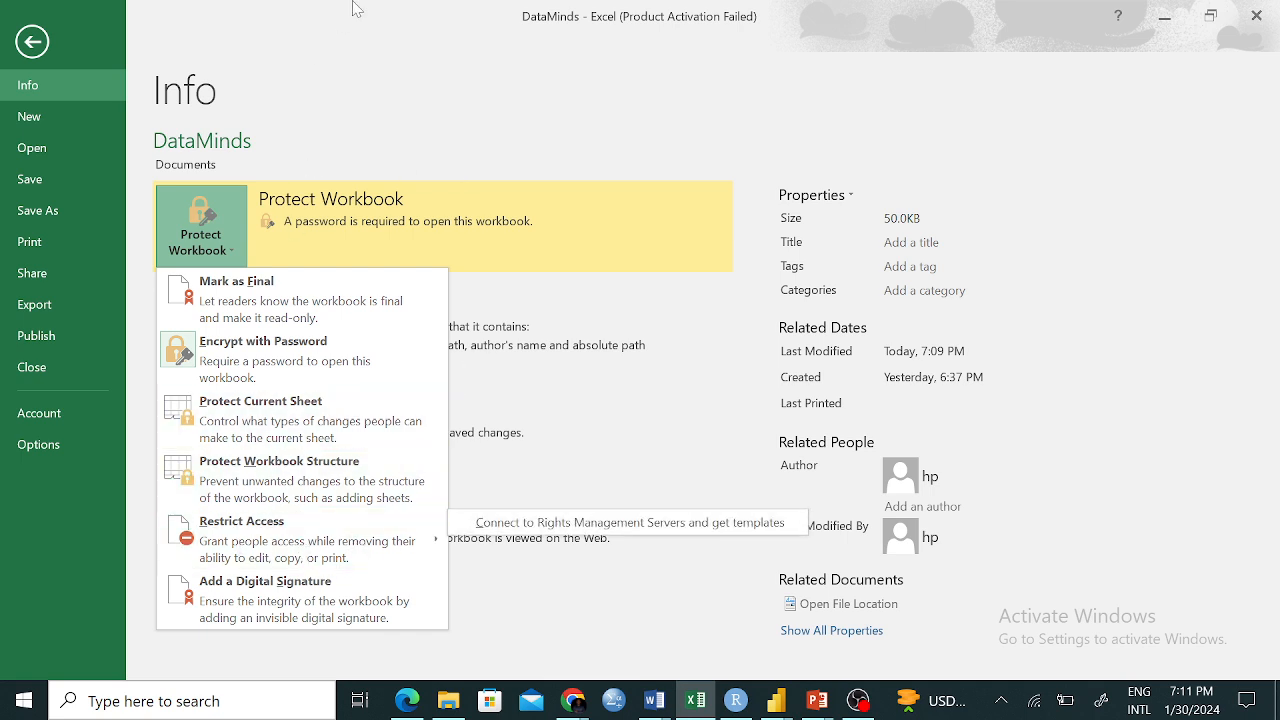
{"action": "left_click", "coordinate": [373, 52]}
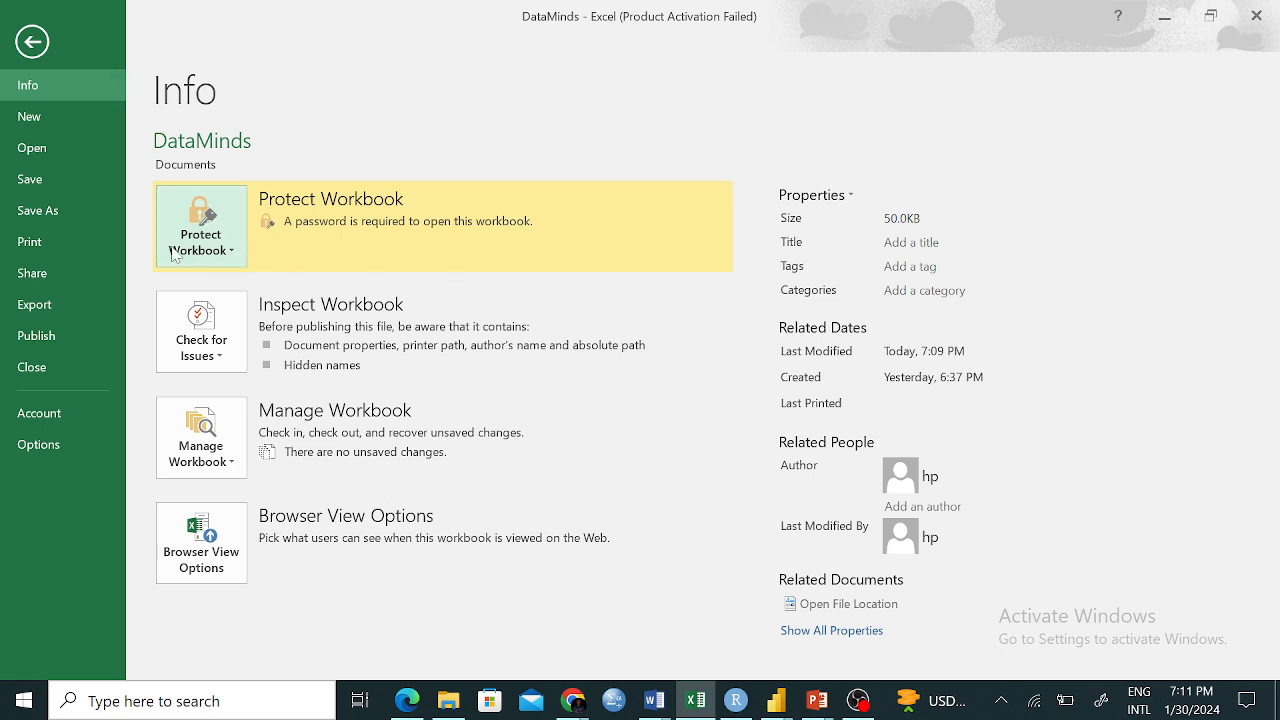
{"action": "left_click", "coordinate": [228, 252]}
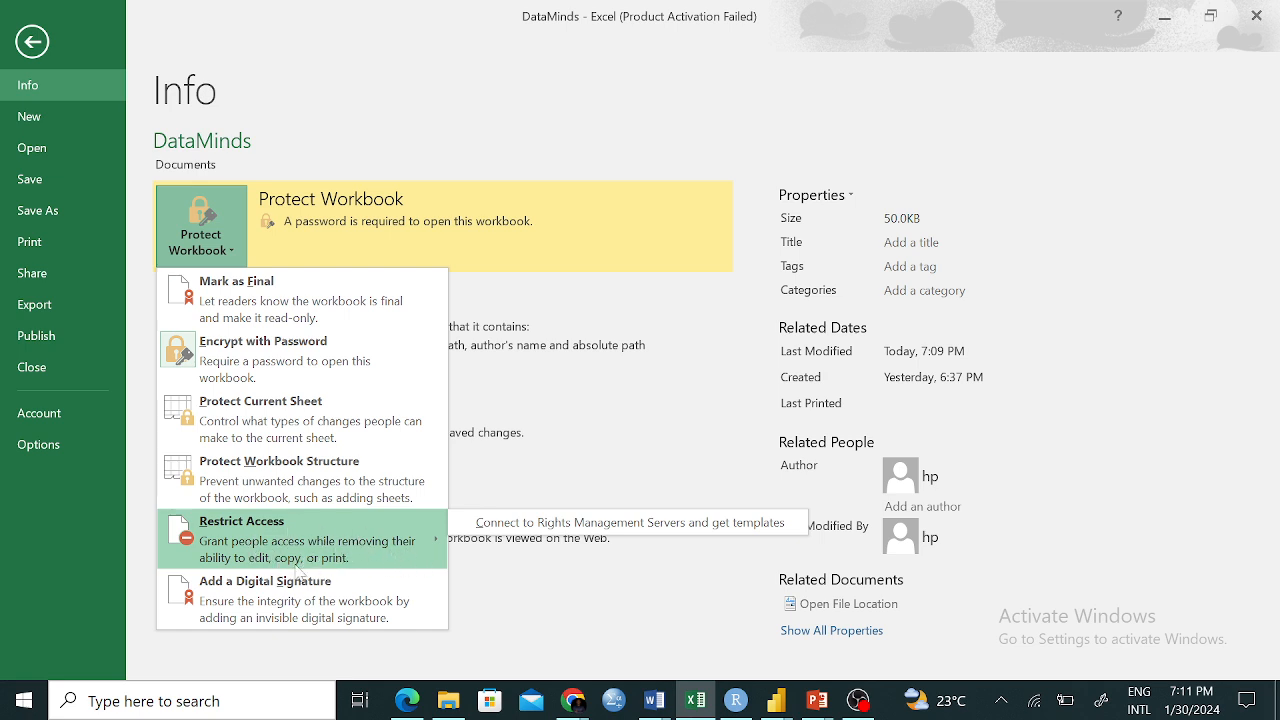
{"action": "left_click", "coordinate": [396, 150]}
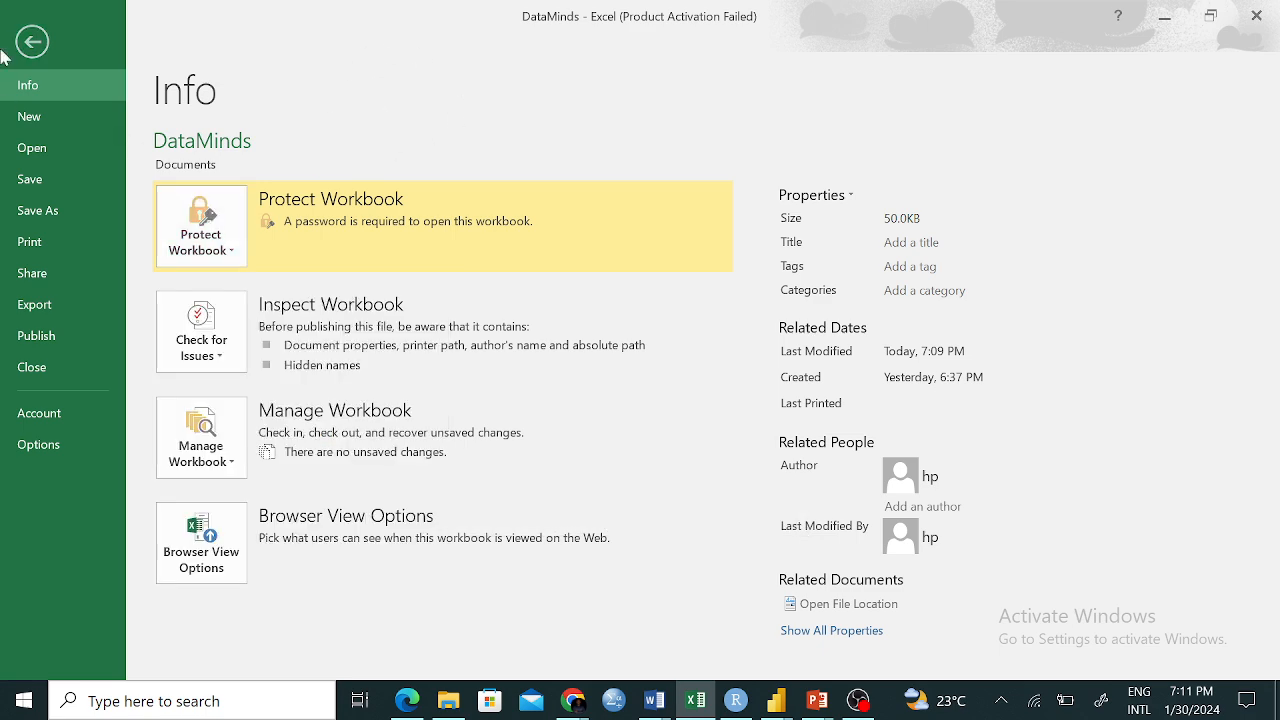
{"action": "left_click", "coordinate": [32, 41]}
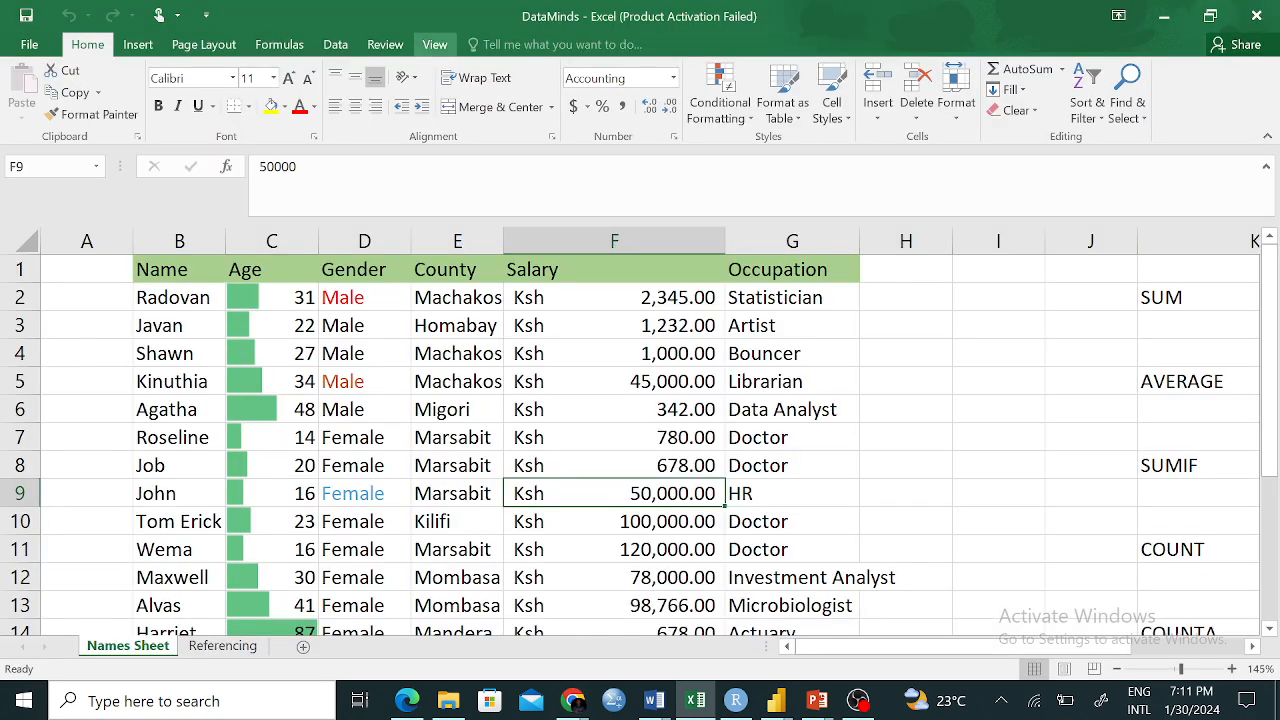
Revisit Review and the Info page, opening then cancelling the Encrypt with Password dialog
{"action": "left_click", "coordinate": [385, 46]}
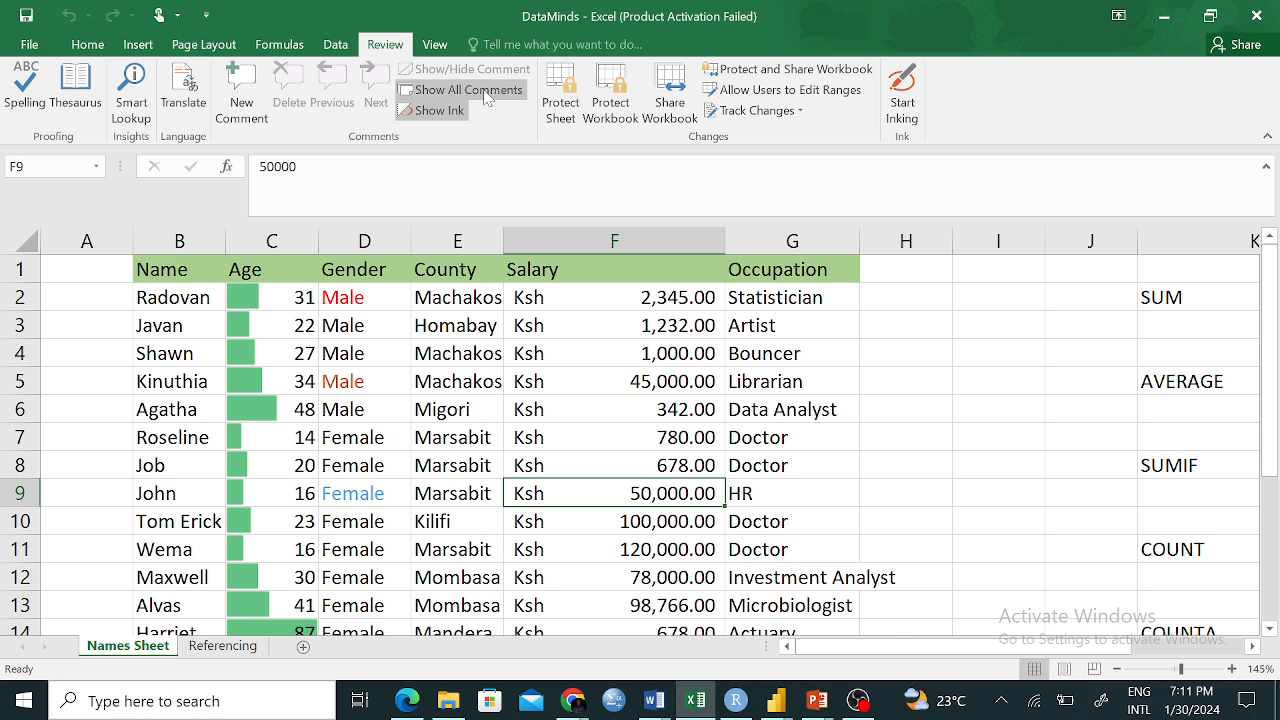
{"action": "left_click", "coordinate": [29, 44]}
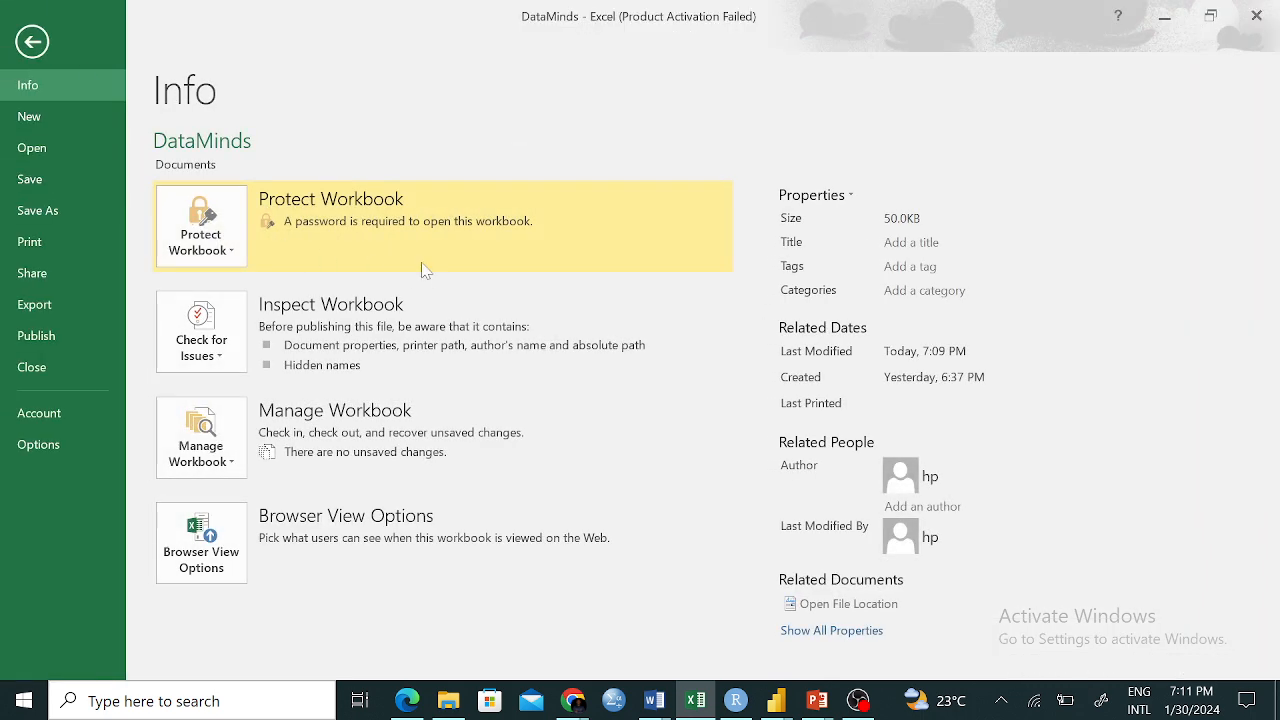
{"action": "left_click", "coordinate": [230, 250]}
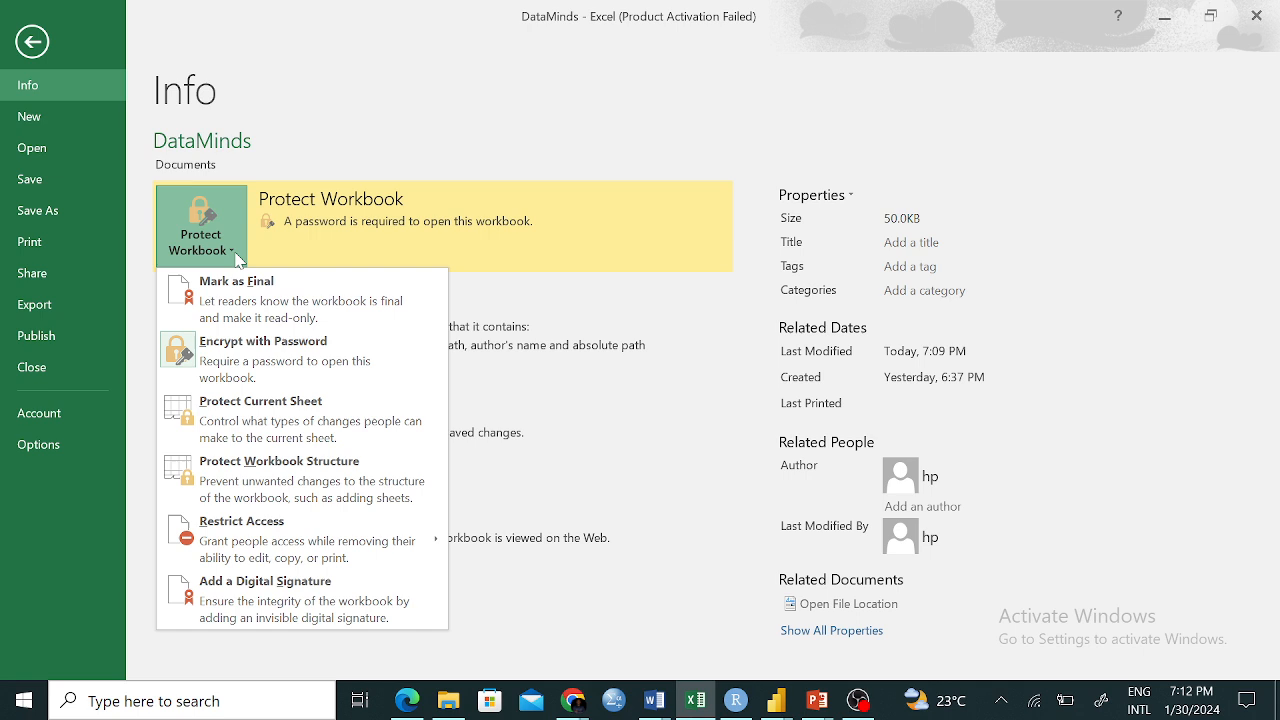
{"action": "left_click", "coordinate": [270, 355]}
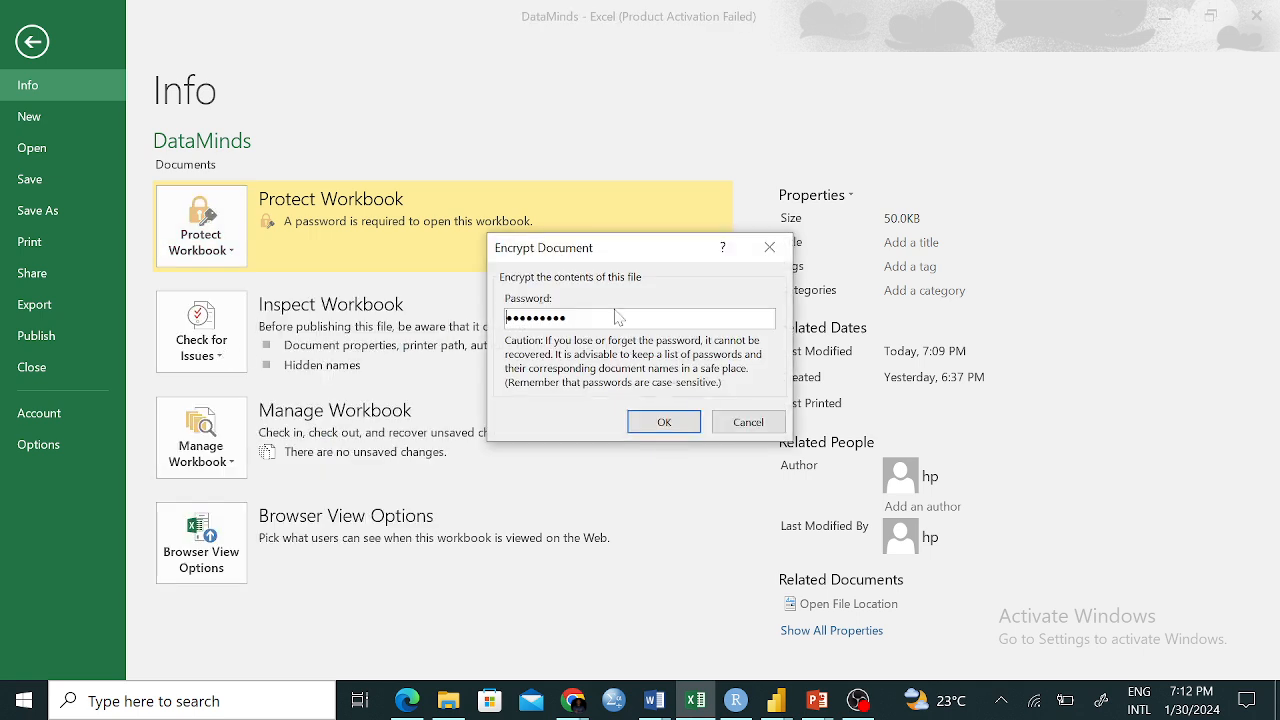
{"action": "left_click", "coordinate": [673, 422]}
{"action": "left_click", "coordinate": [205, 230]}
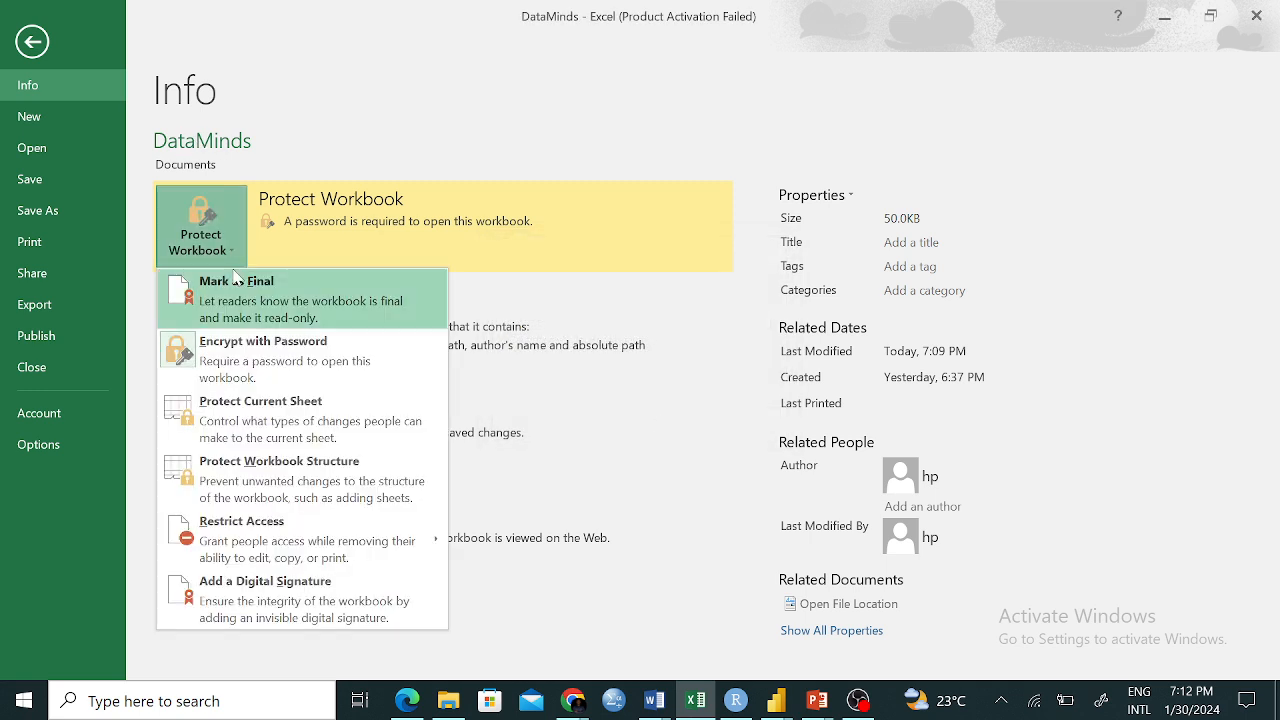
{"action": "left_click", "coordinate": [325, 361]}
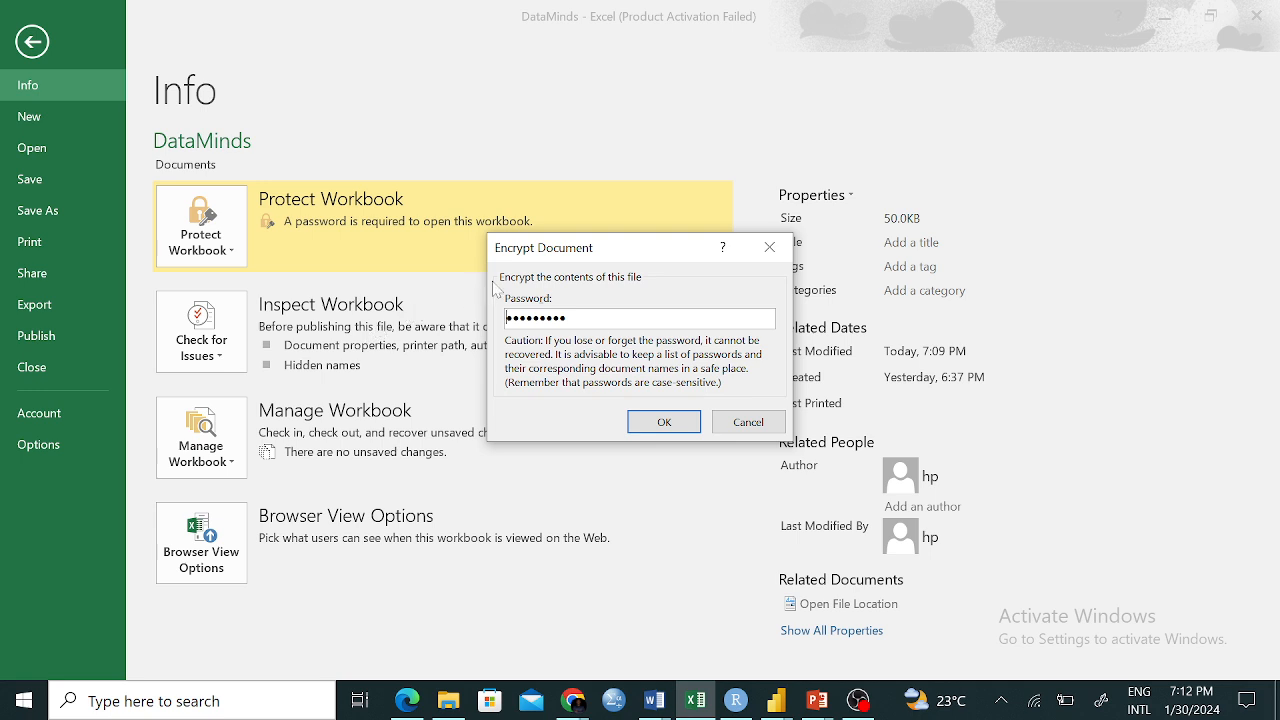
{"action": "left_click", "coordinate": [768, 250]}
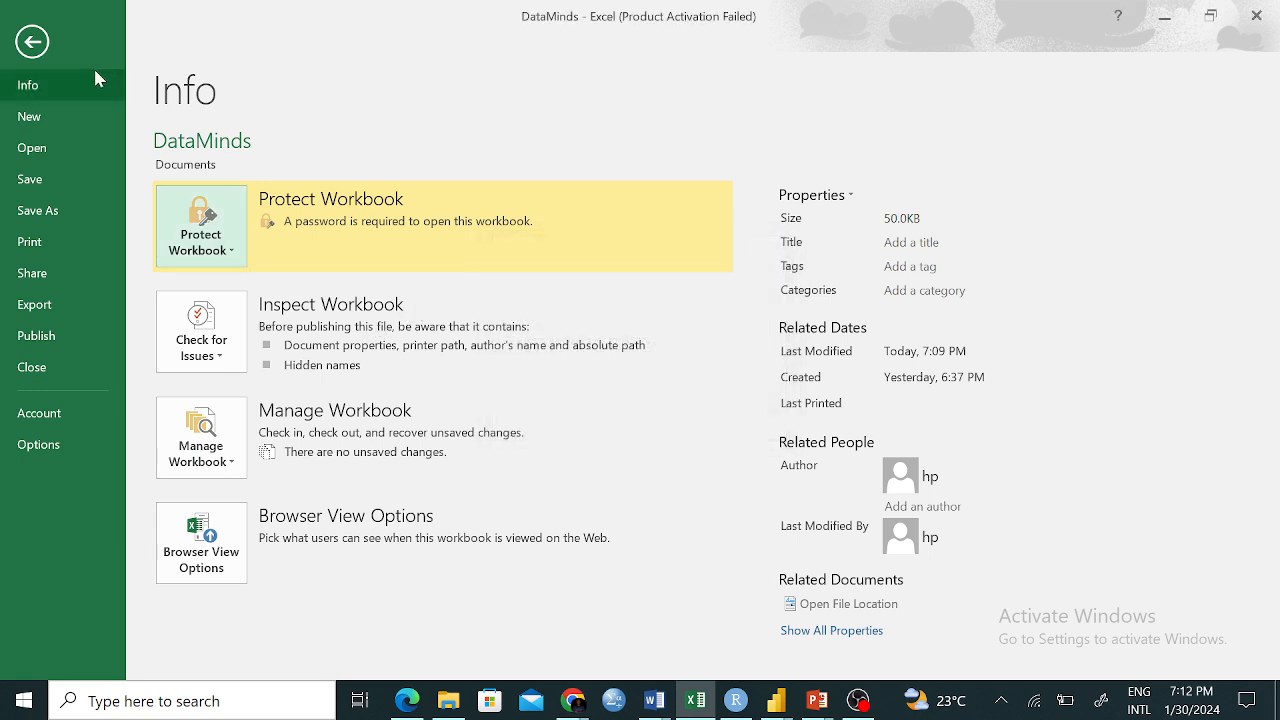
Replace the old open password with a new one in Encrypt with Password and confirm
{"action": "left_click", "coordinate": [230, 258]}
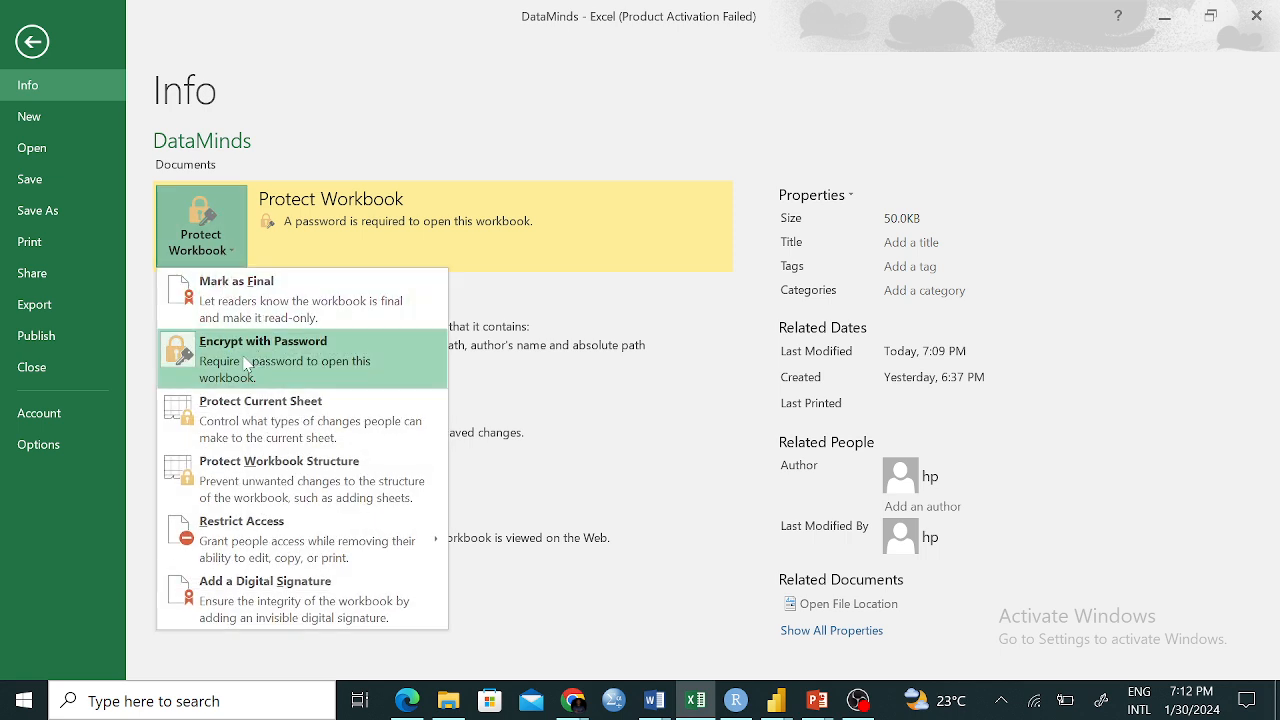
{"action": "left_click", "coordinate": [335, 360]}
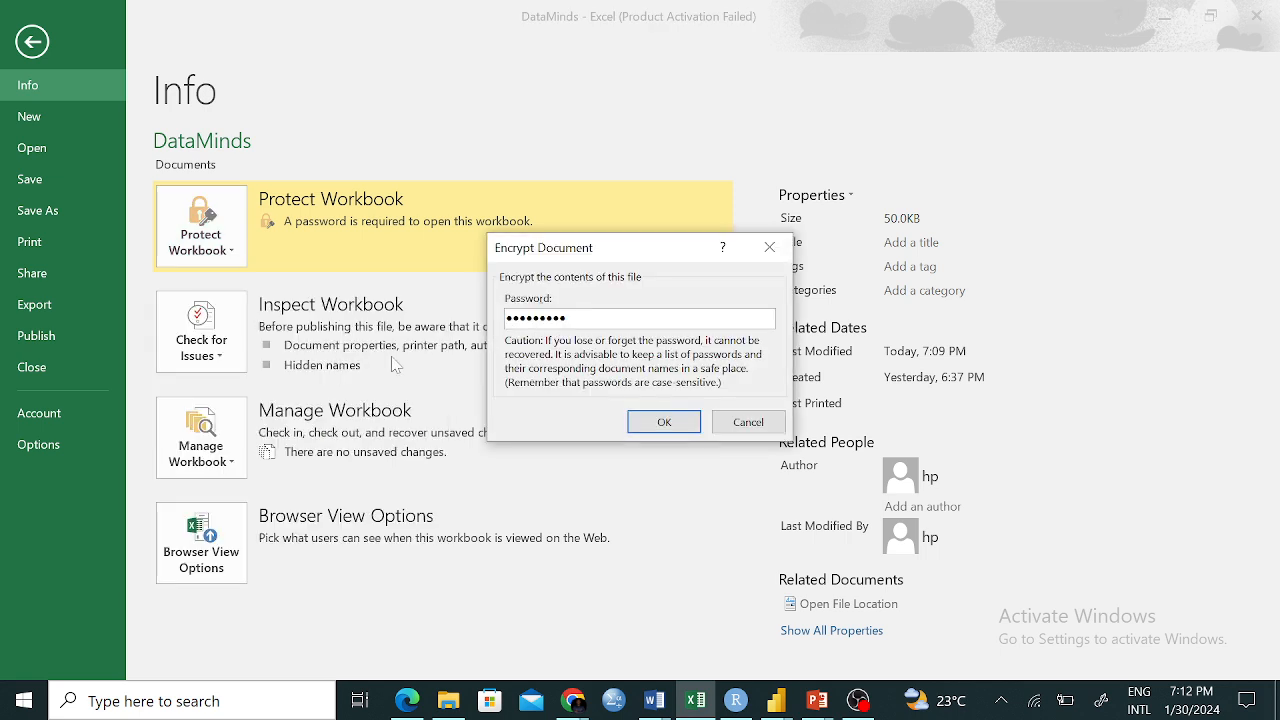
{"action": "key", "text": "ctrl+a"}
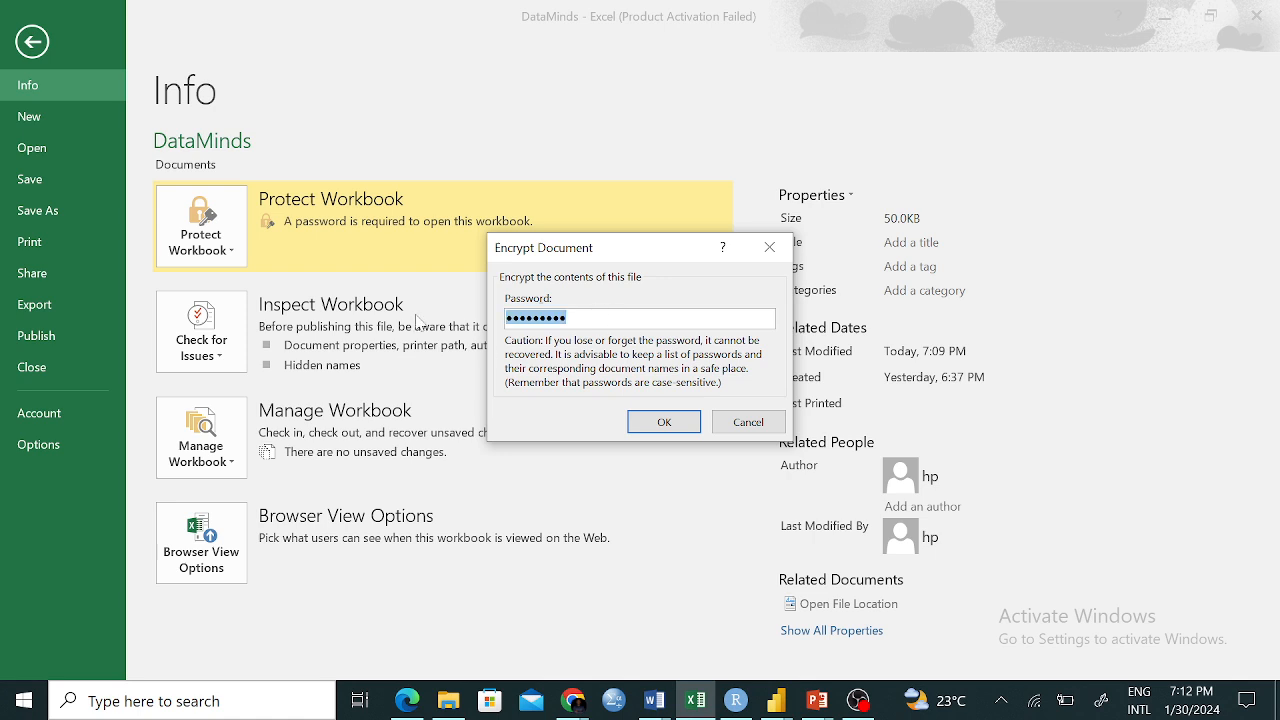
{"action": "key", "text": "BackSpace"}
{"action": "type", "text": "1234"}
{"action": "key", "text": "BackSpace"}
{"action": "key", "text": "BackSpace"}
{"action": "key", "text": "BackSpace"}
{"action": "key", "text": "BackSpace"}
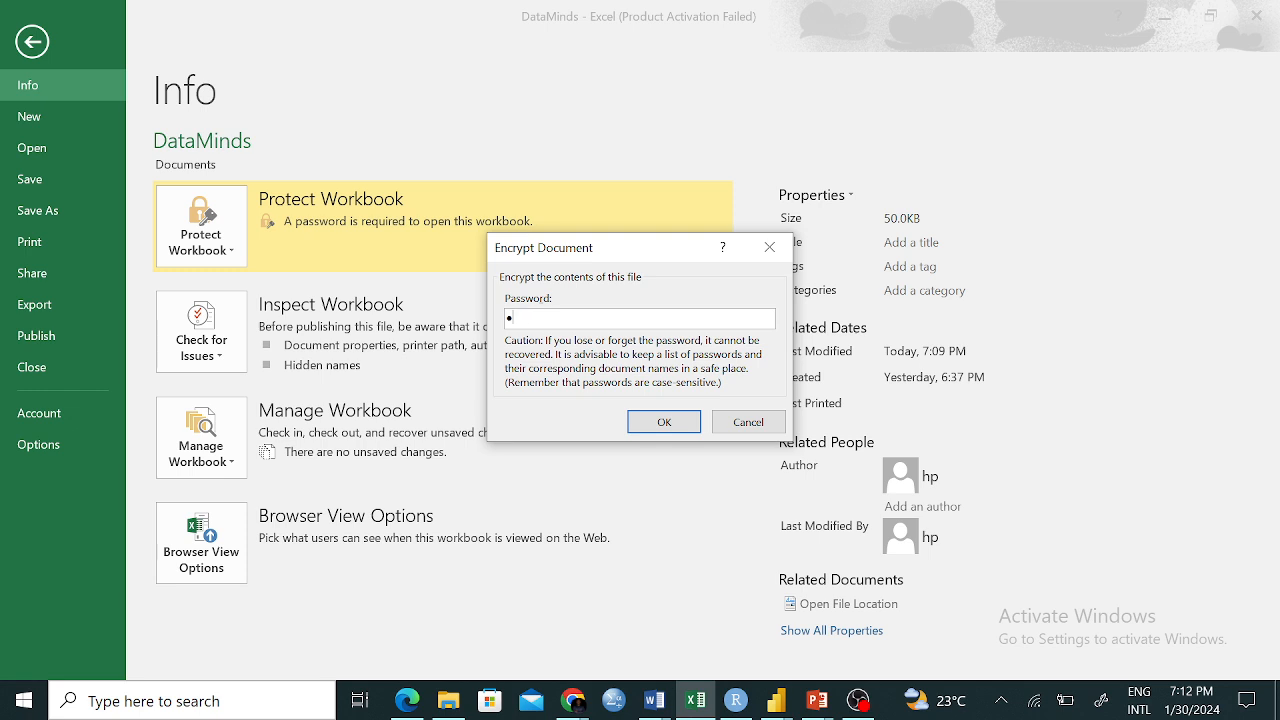
{"action": "type", "text": "123456789"}
{"action": "left_click", "coordinate": [665, 423]}
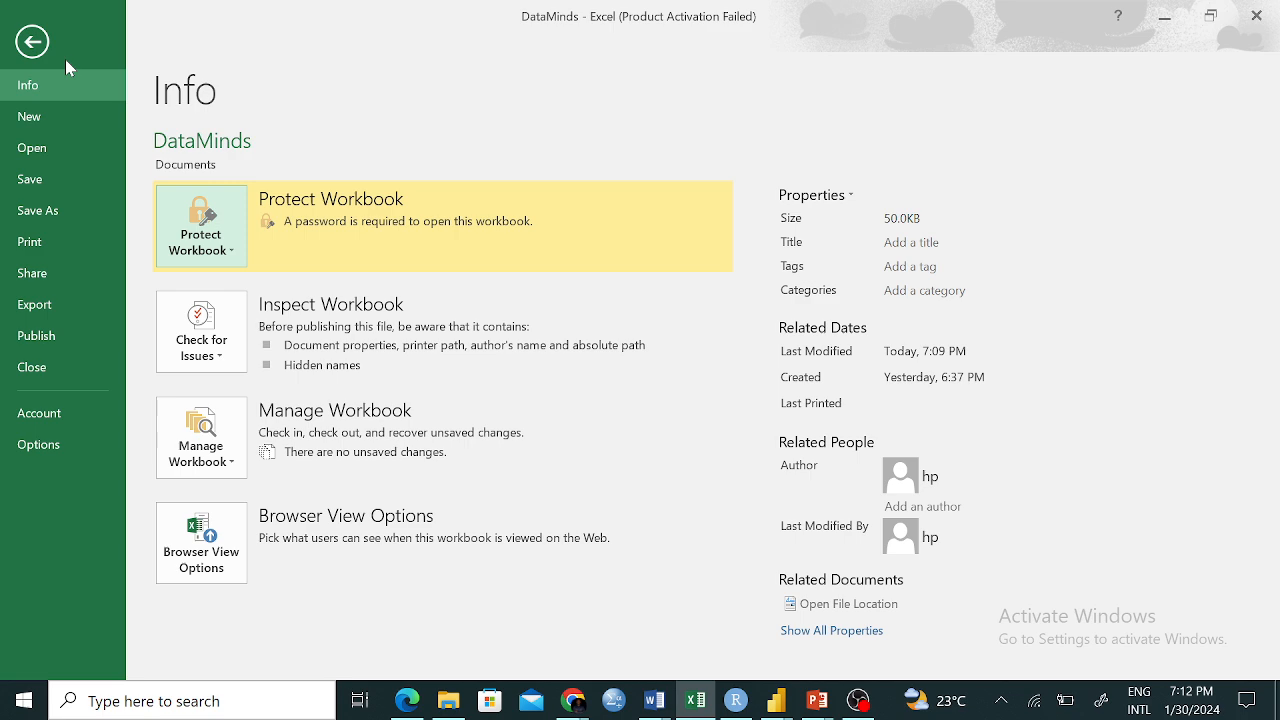
Go from the Info page back to the worksheet and switch to the Referencing sheet
{"action": "left_click", "coordinate": [33, 43]}
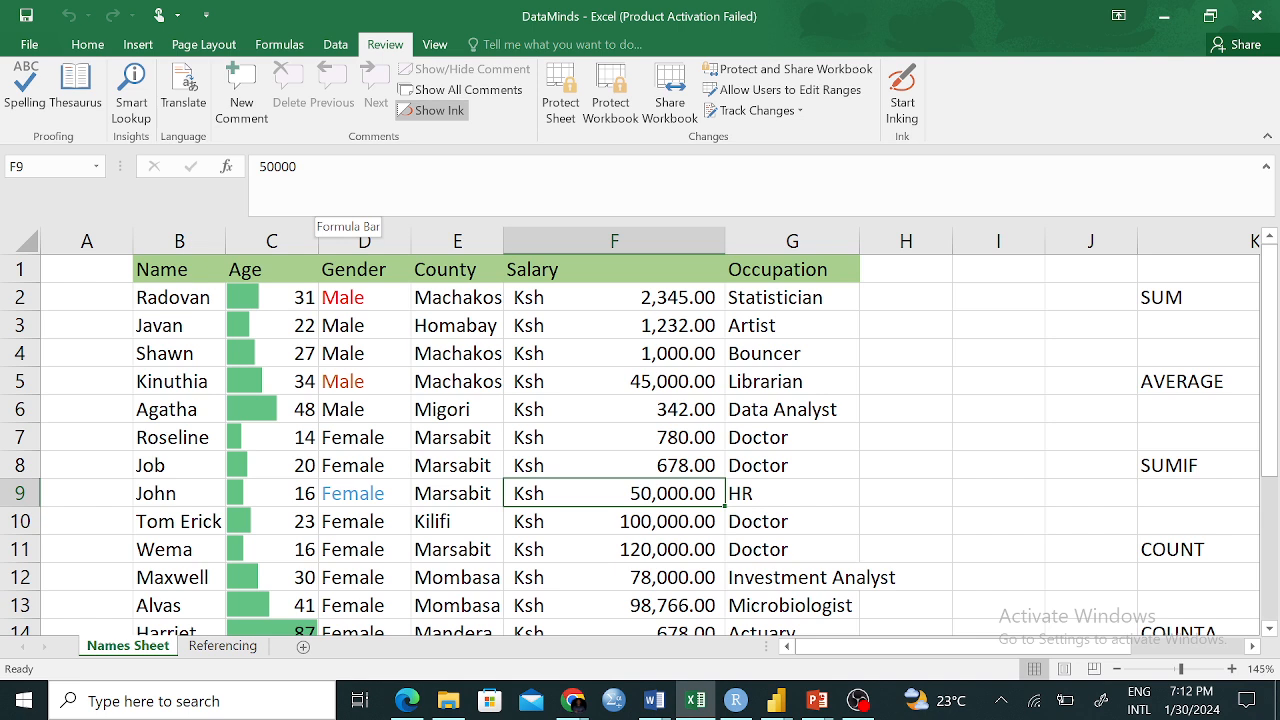
{"action": "left_click", "coordinate": [30, 46]}
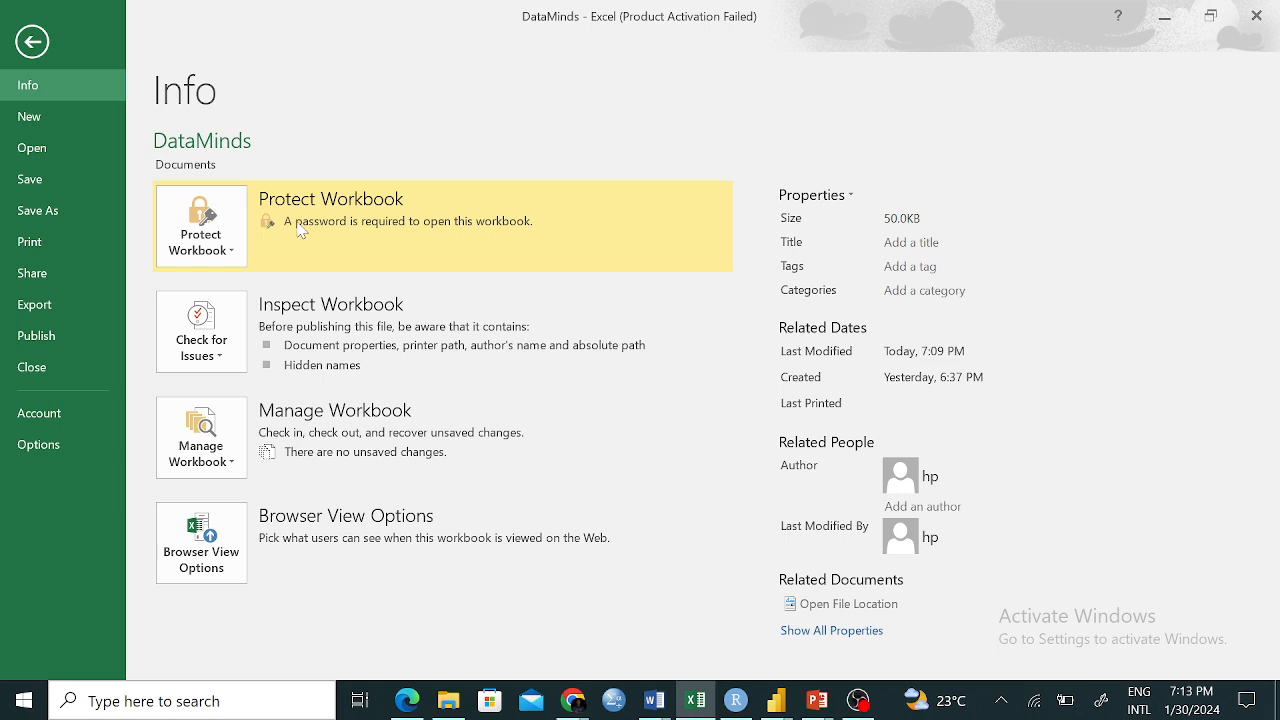
{"action": "left_click", "coordinate": [32, 42]}
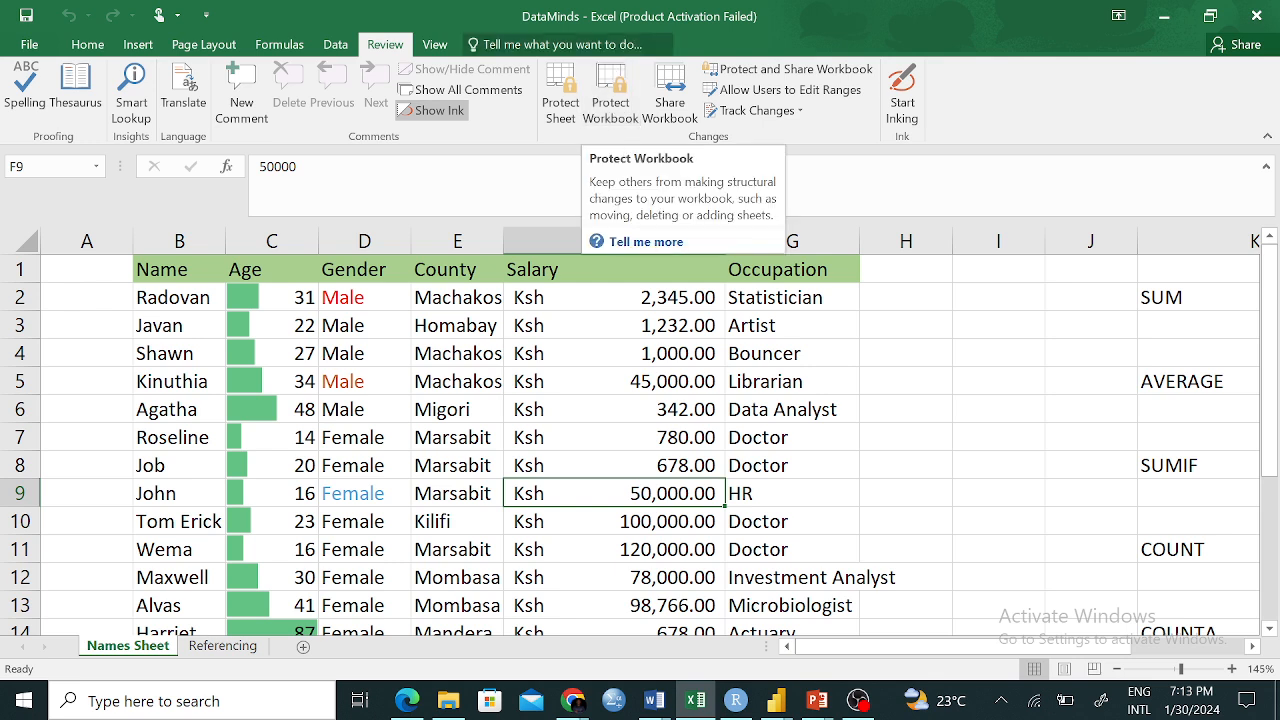
{"action": "left_click", "coordinate": [615, 102]}
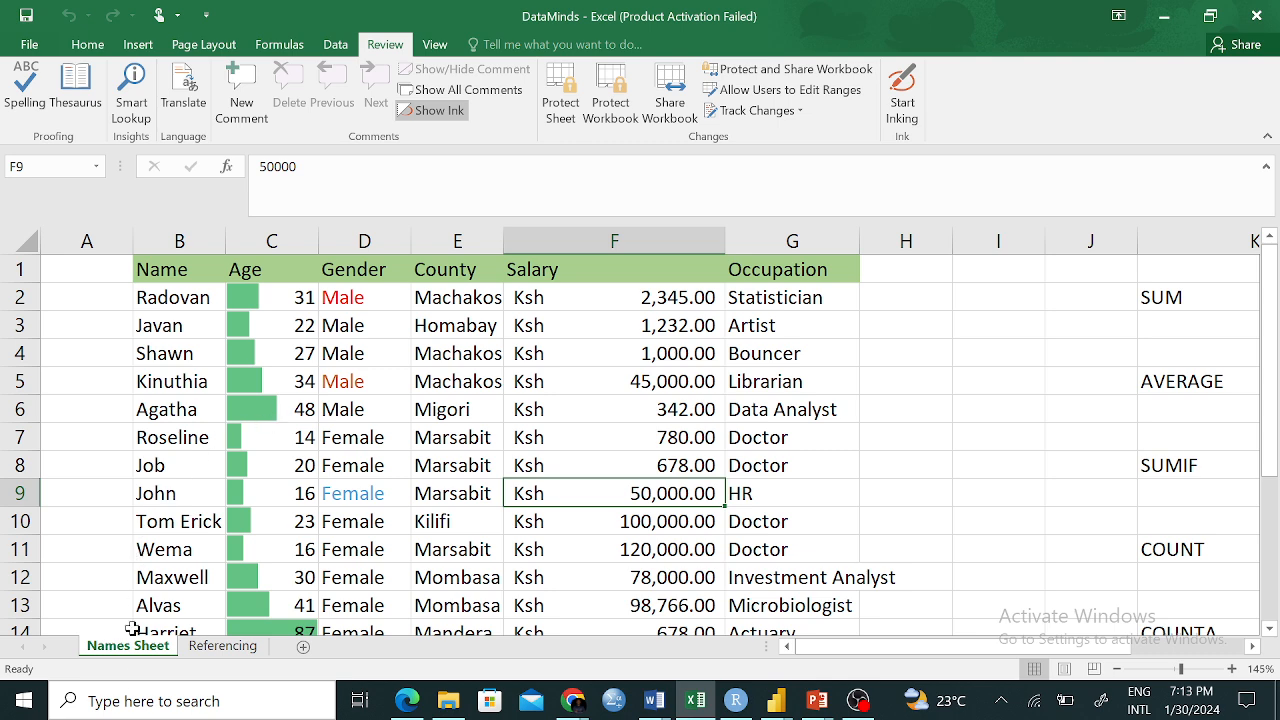
{"action": "left_click", "coordinate": [222, 646]}
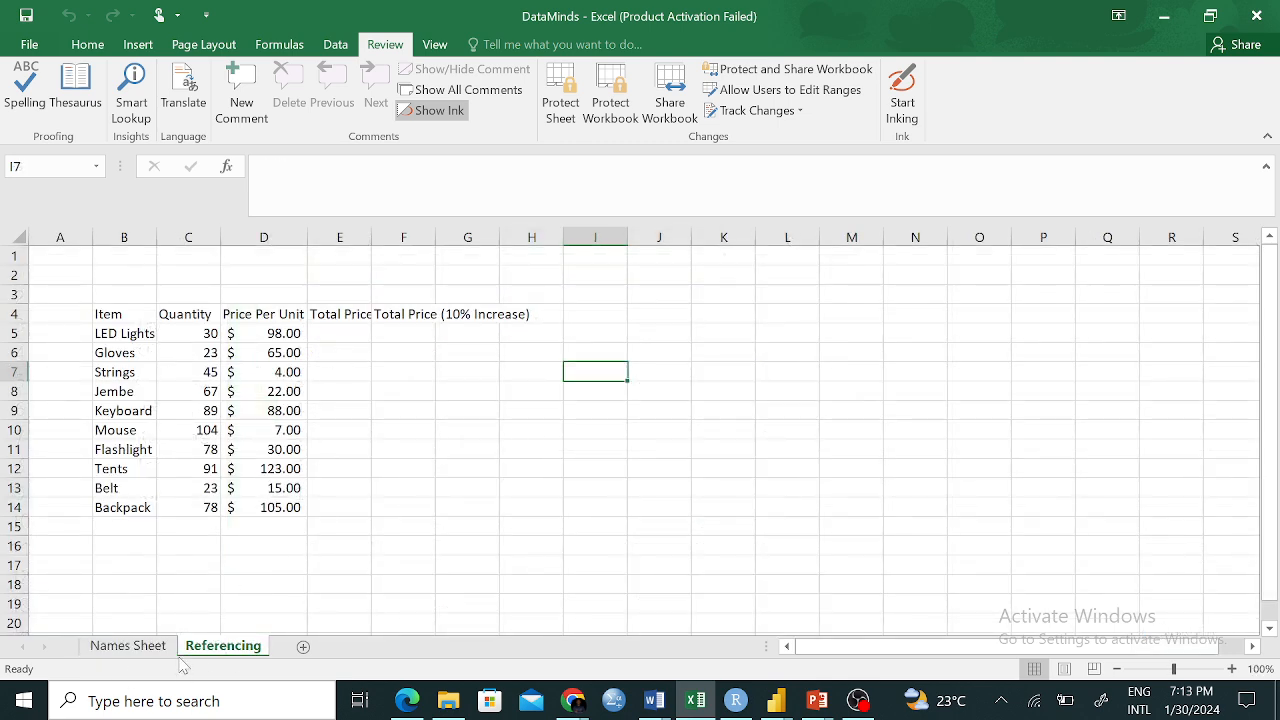
Go back to the Names Sheet, briefly check Referencing, and show the Review tab
{"action": "left_click", "coordinate": [127, 647]}
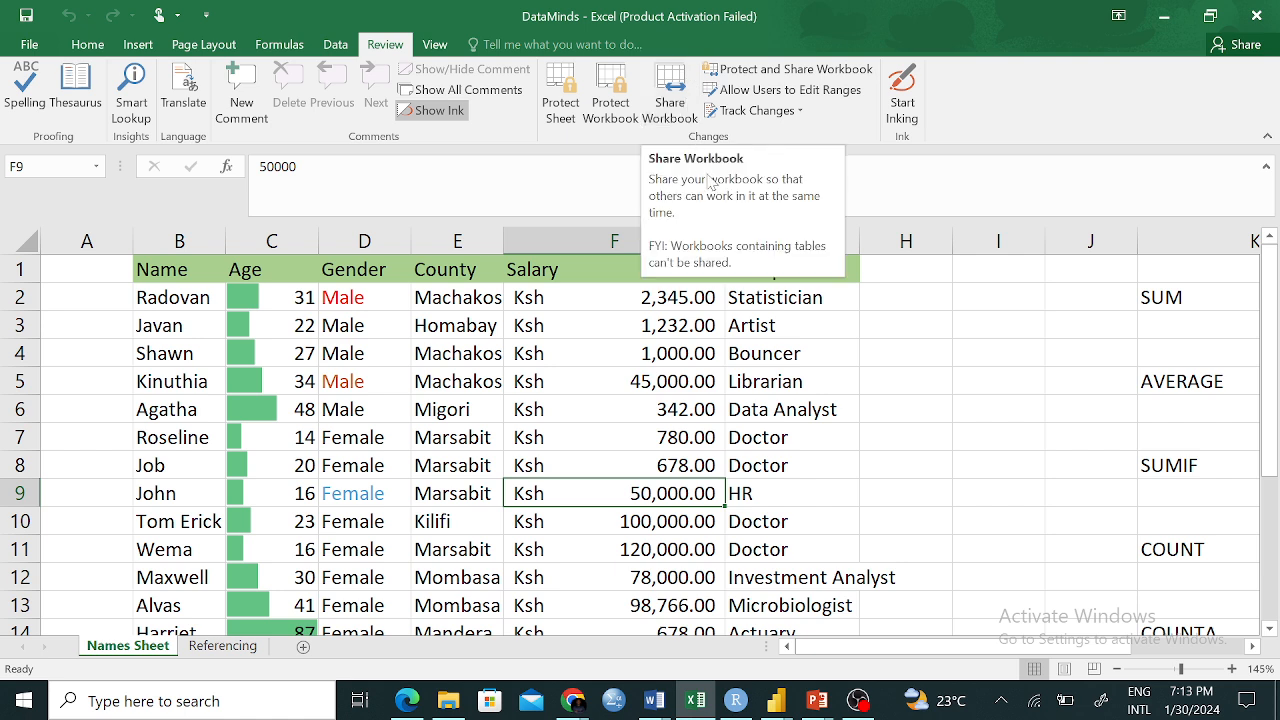
{"action": "left_click", "coordinate": [99, 50]}
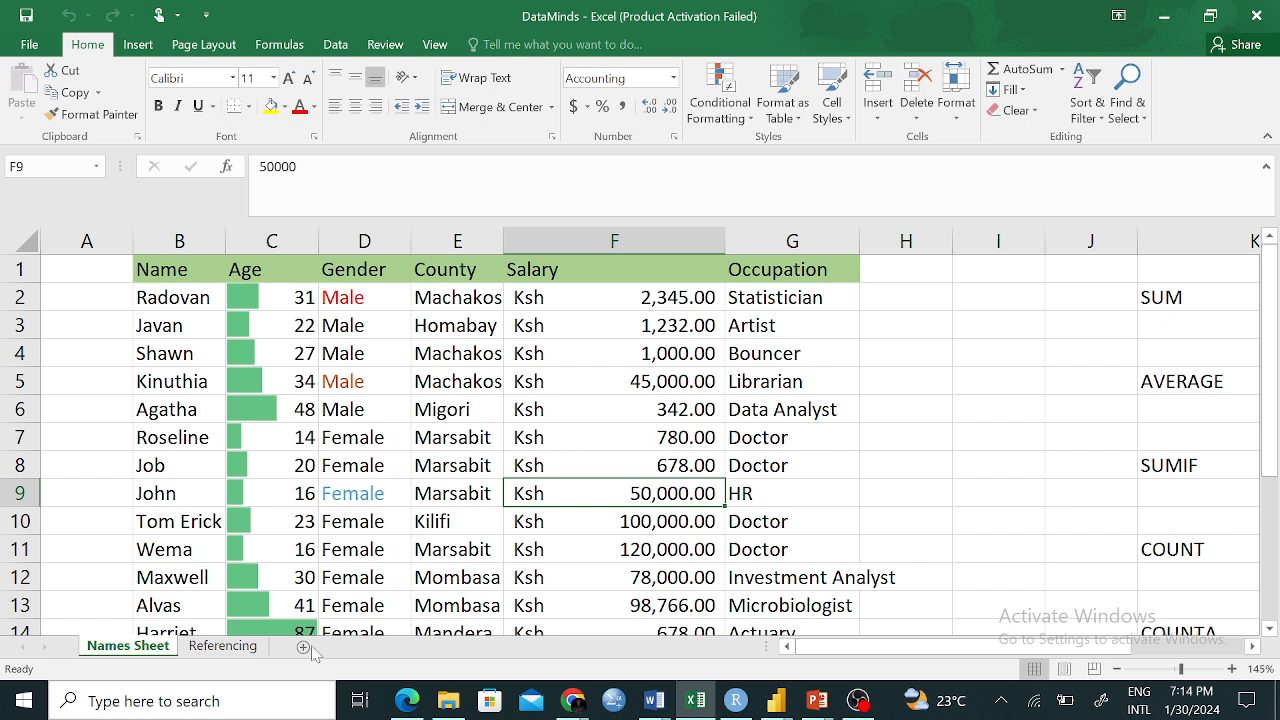
{"action": "left_click", "coordinate": [226, 652]}
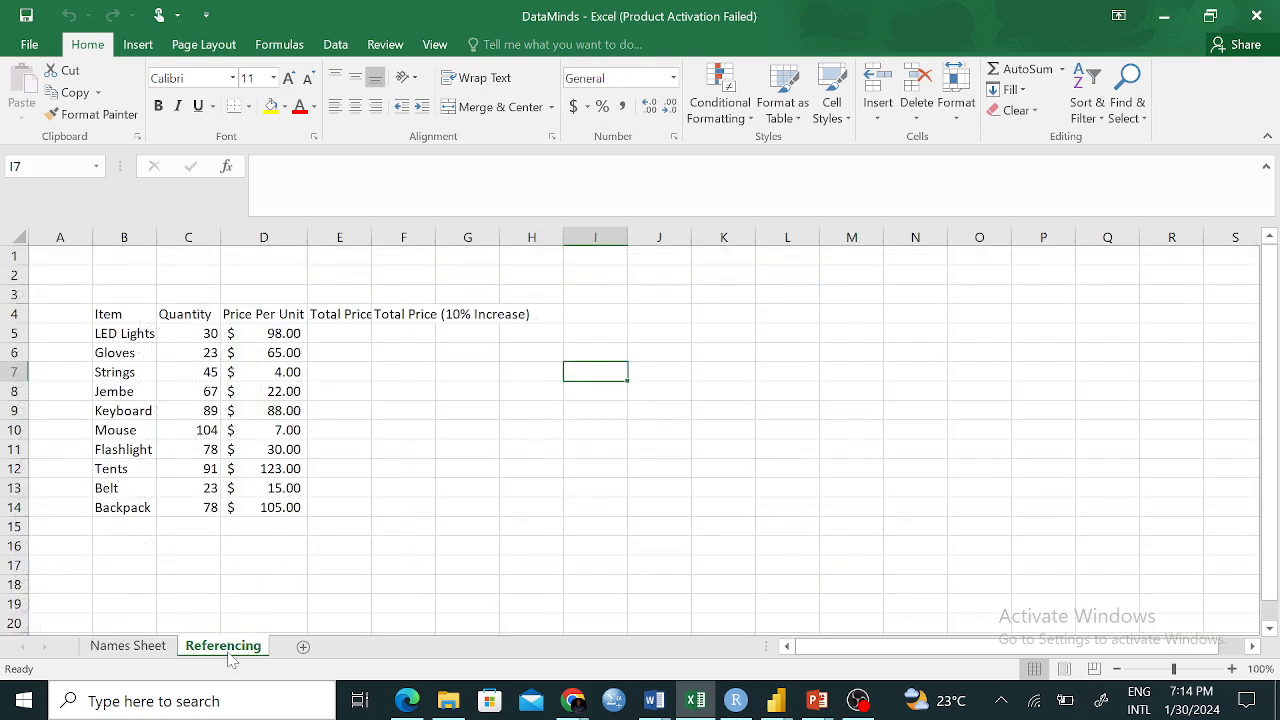
{"action": "left_click", "coordinate": [128, 646]}
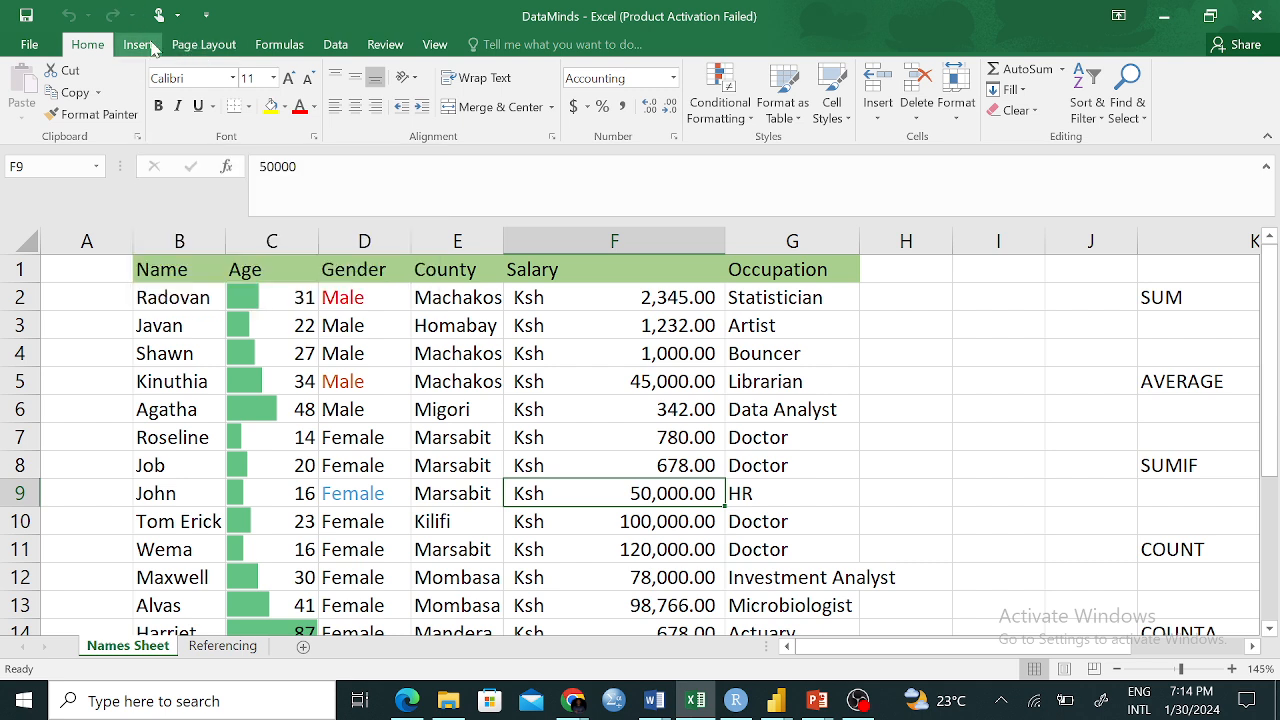
{"action": "left_click", "coordinate": [383, 44]}
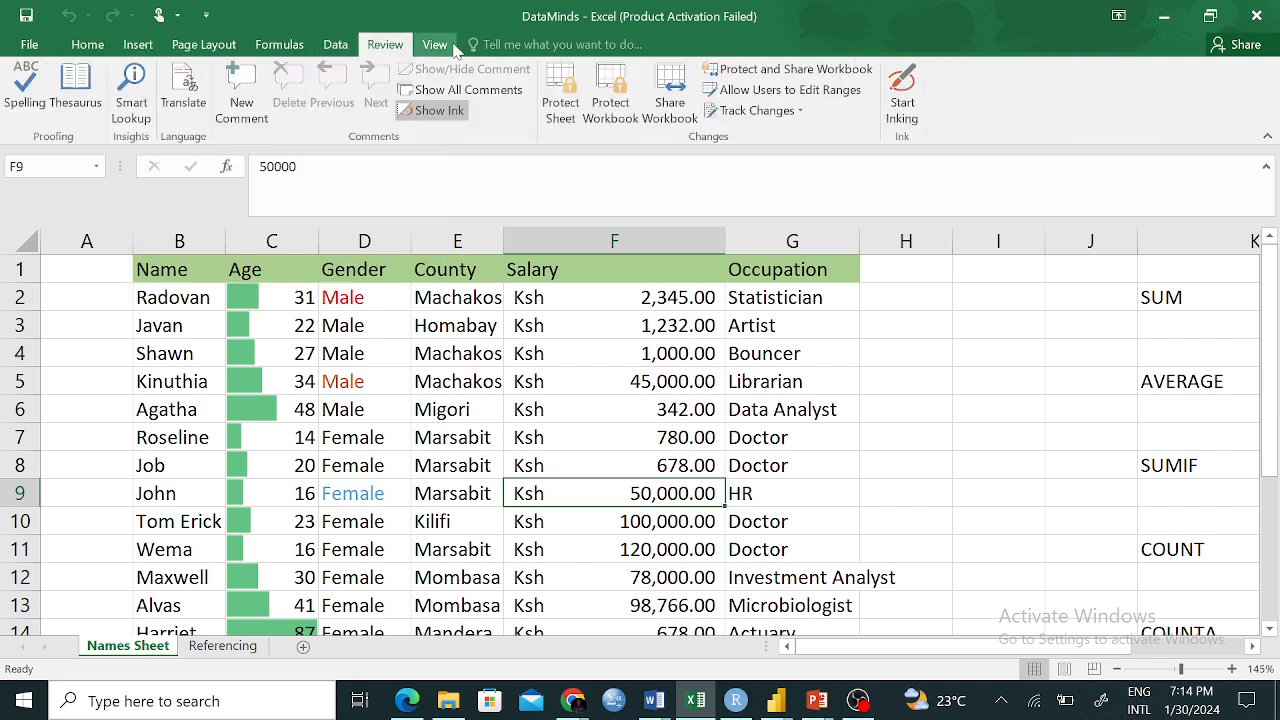
{"action": "left_click", "coordinate": [617, 95]}
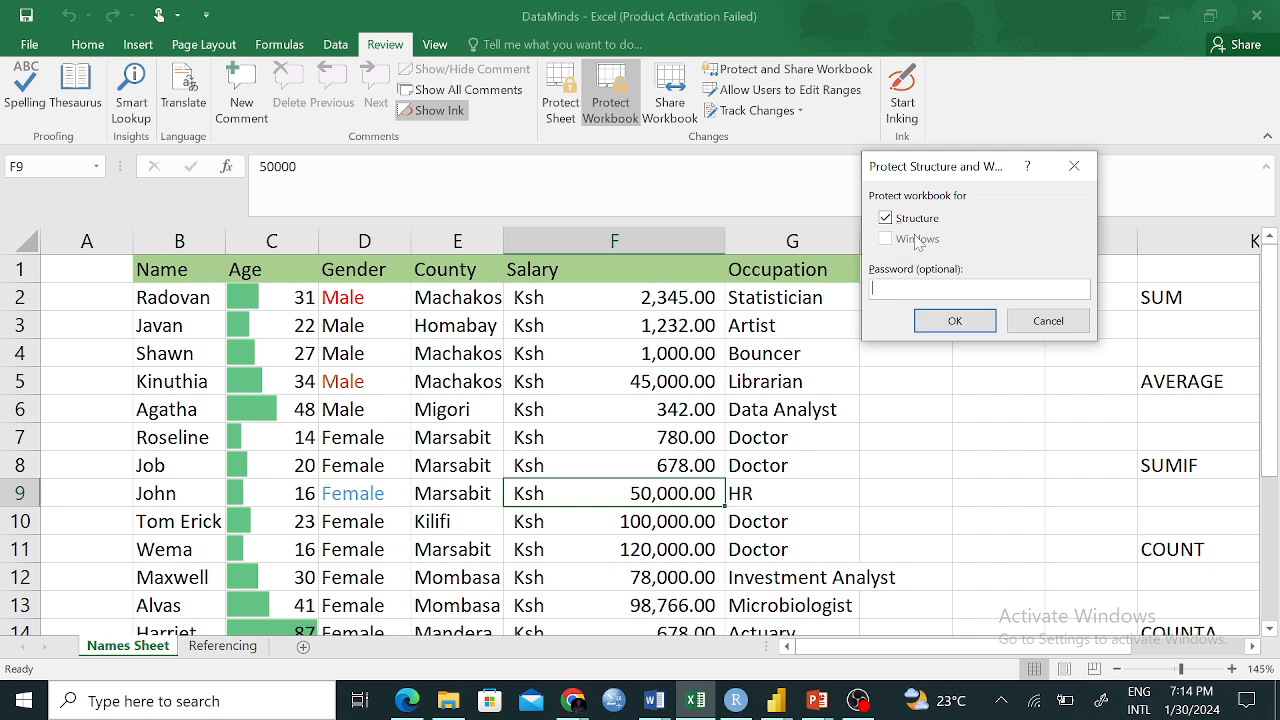
{"action": "left_click", "coordinate": [1074, 166]}
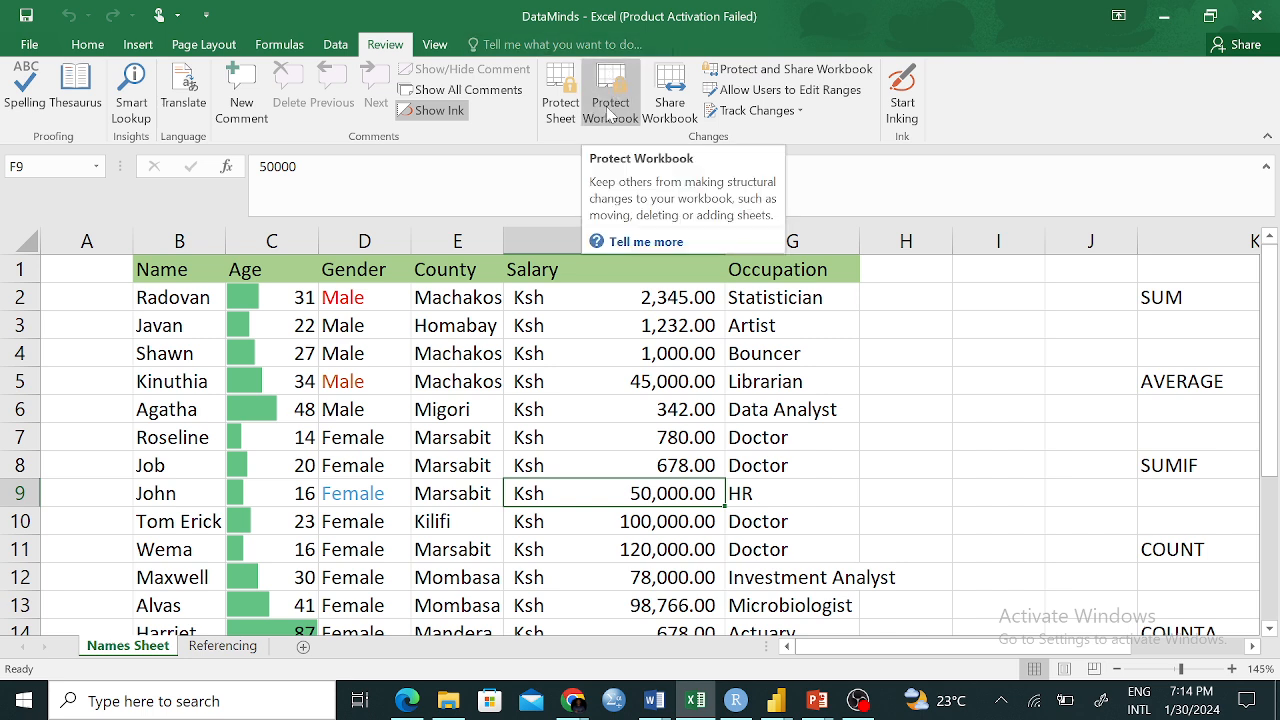
{"action": "left_click", "coordinate": [29, 44]}
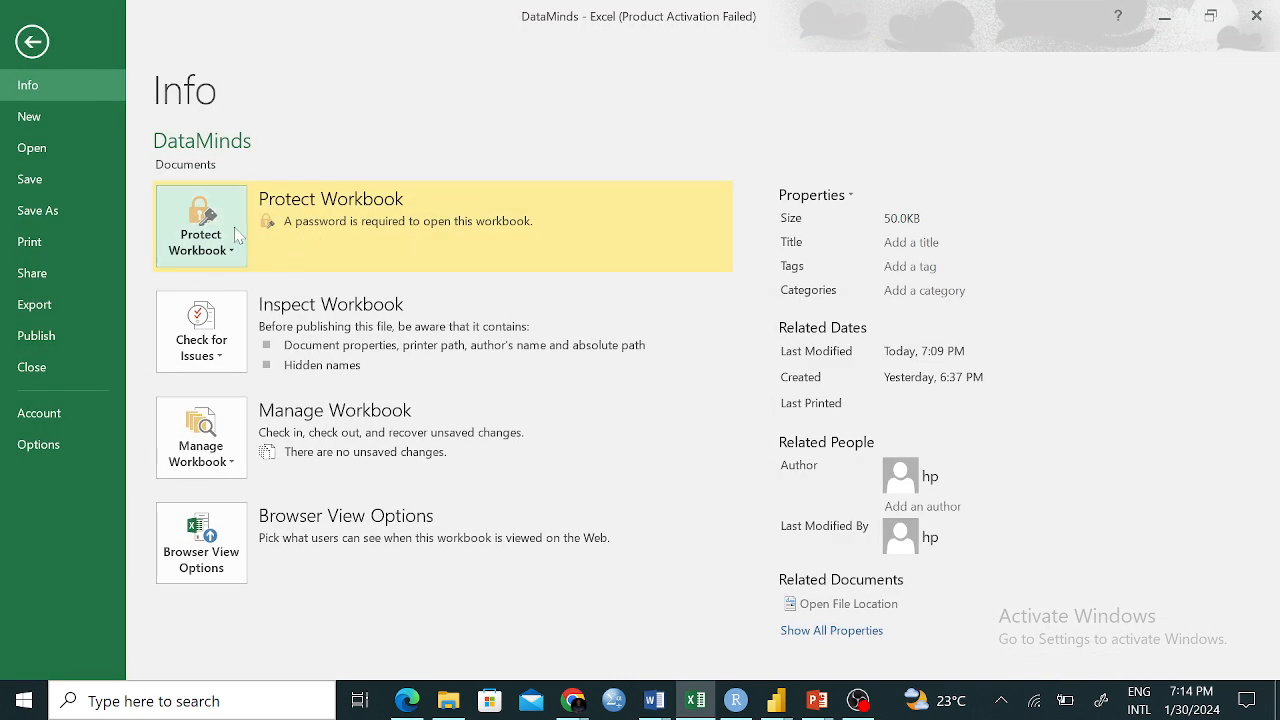
{"action": "left_click", "coordinate": [225, 238]}
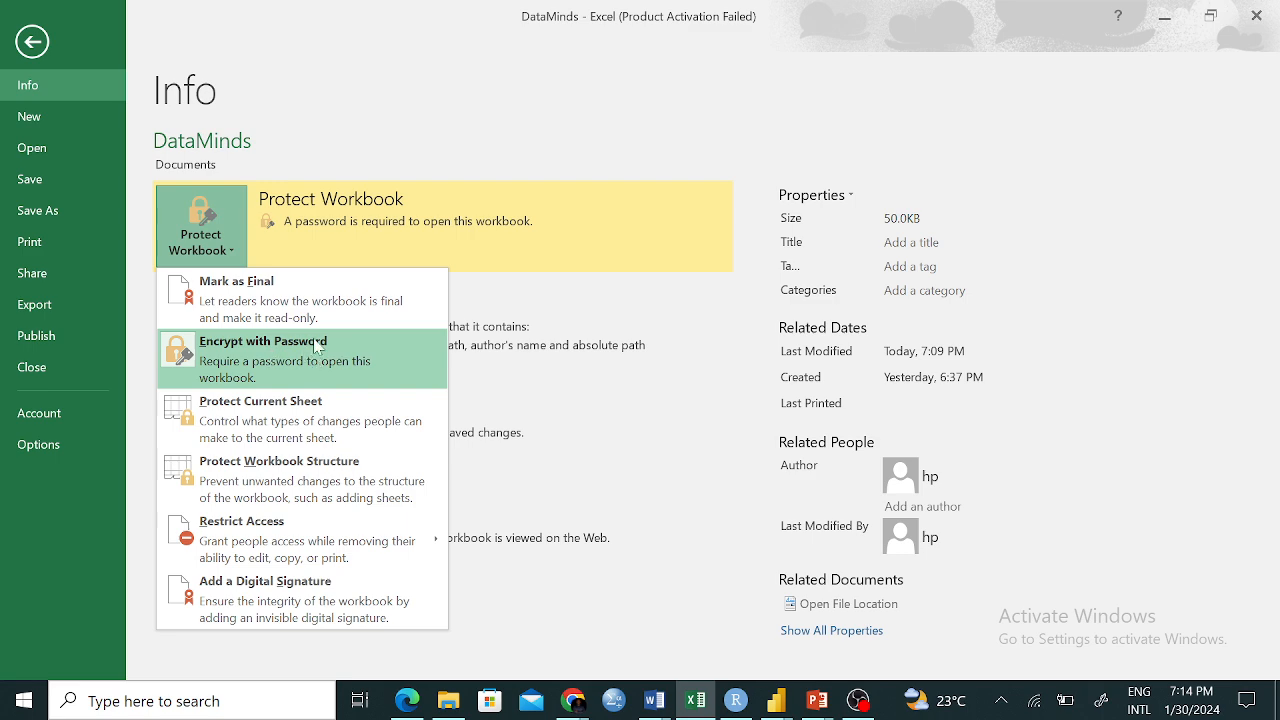
{"action": "left_click", "coordinate": [35, 50]}
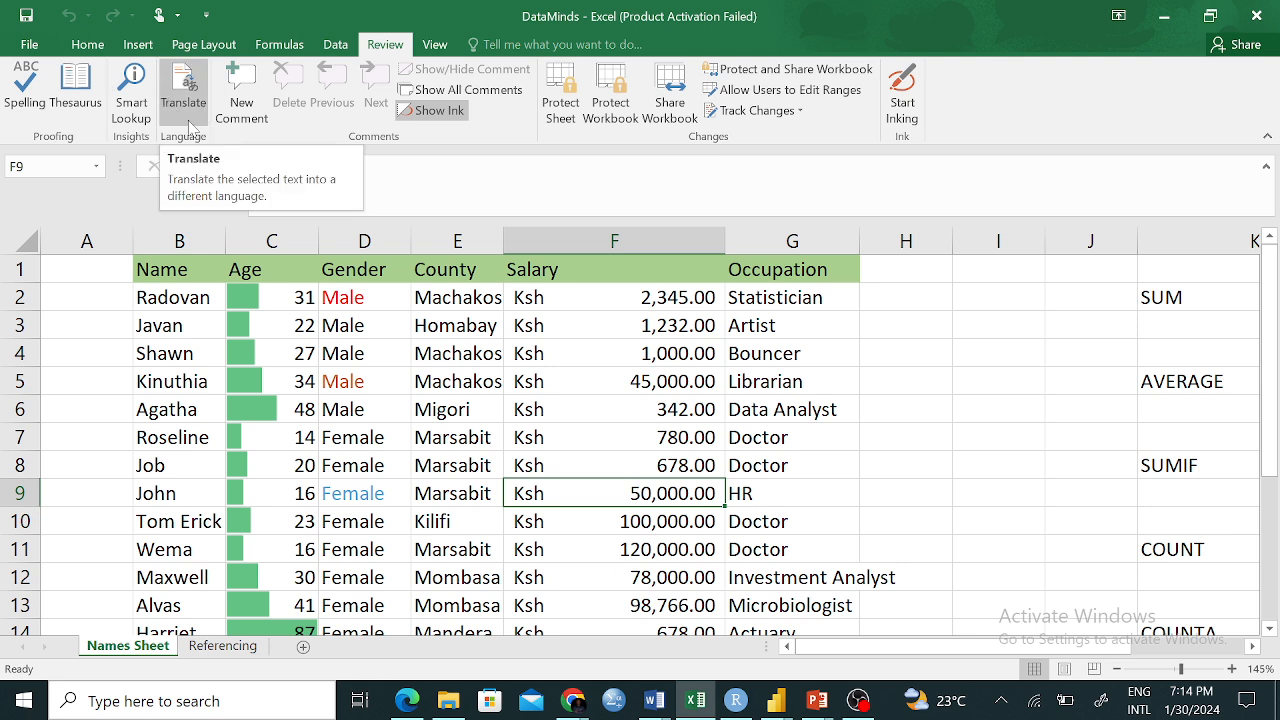
On the Referencing sheet, widen column E to fit the Total Price heading
{"action": "left_click", "coordinate": [222, 648]}
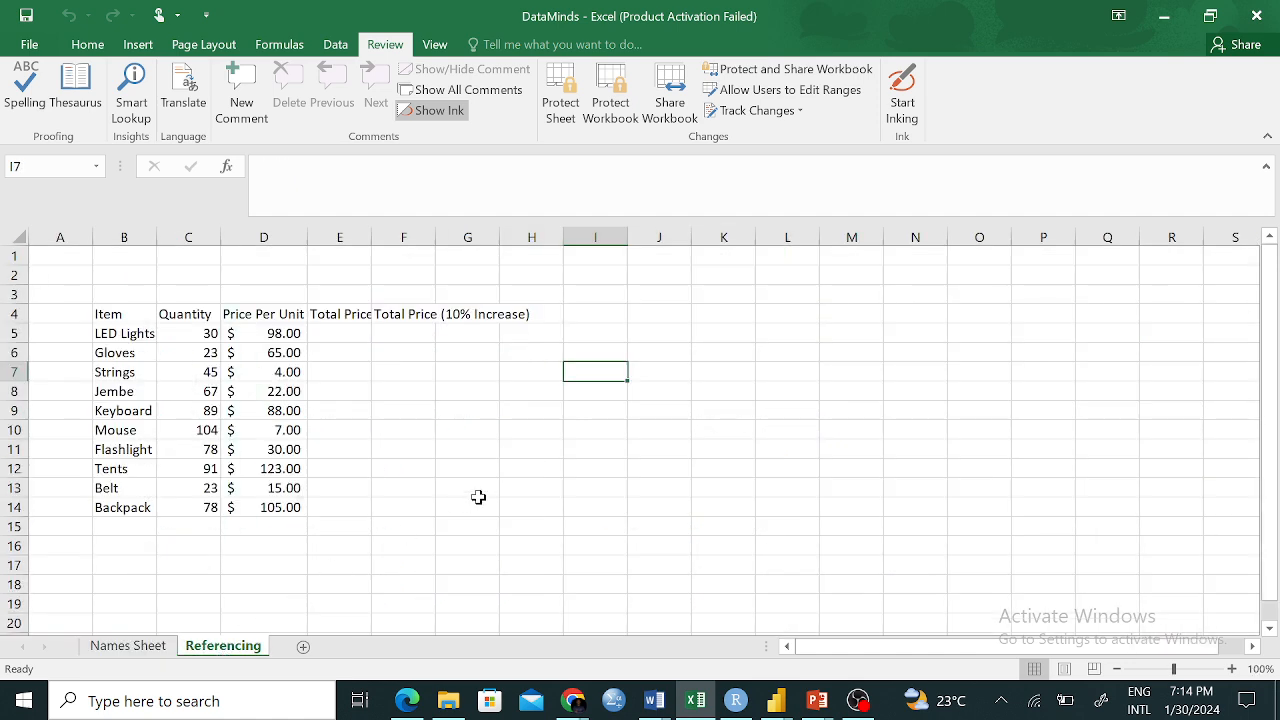
{"action": "left_click", "coordinate": [802, 412]}
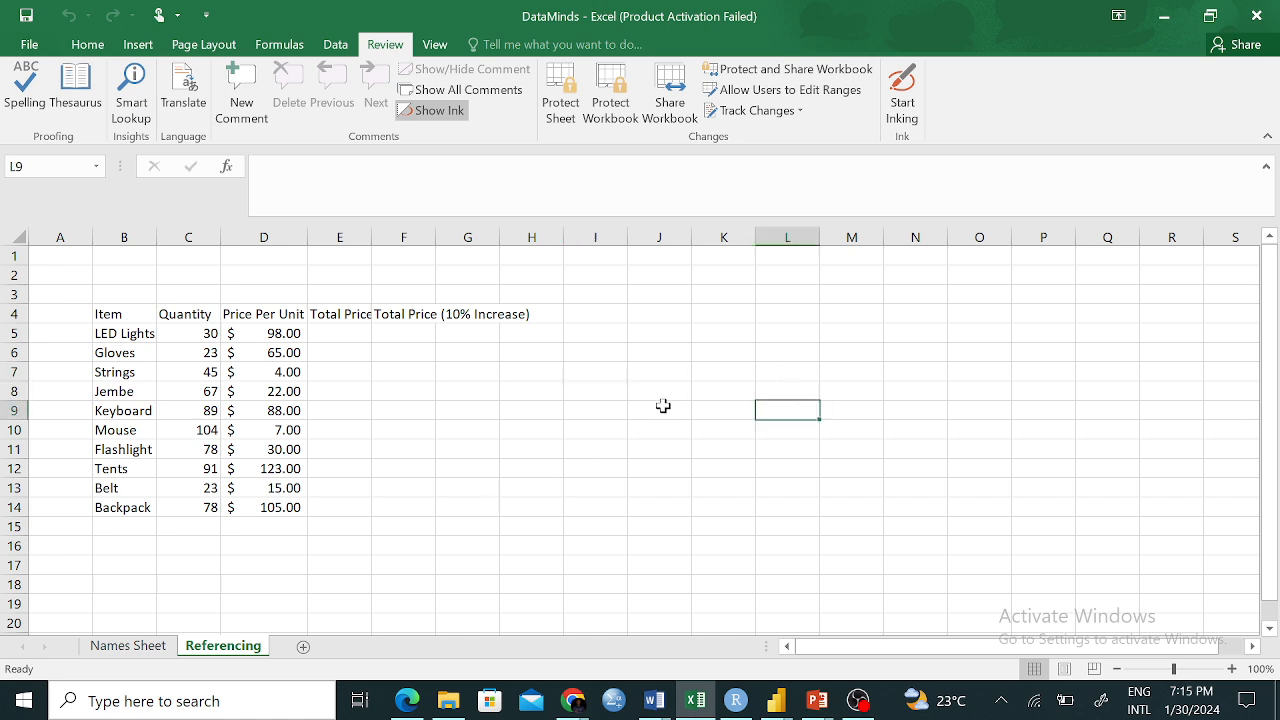
{"action": "left_click_drag", "start_coordinate": [370, 238], "coordinate": [377, 238]}
{"action": "left_click", "coordinate": [343, 432]}
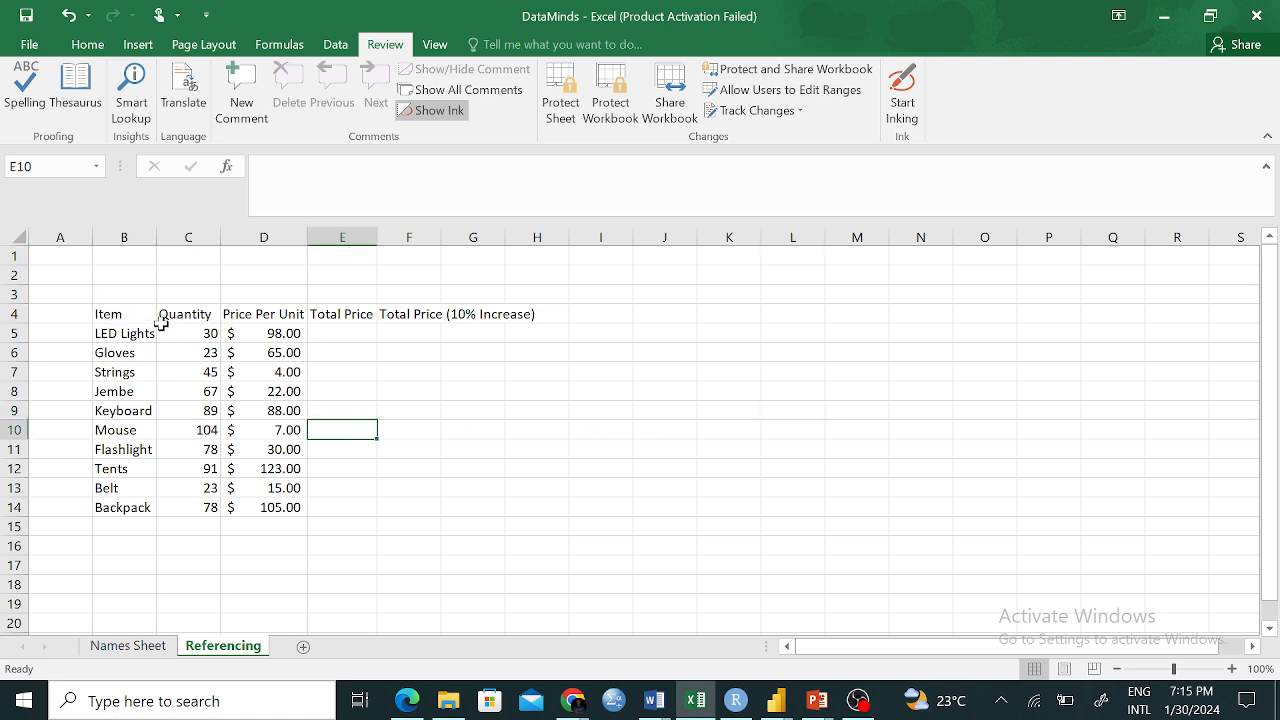
Walk through the item names from LED Lights down to Flashlight
{"action": "left_click", "coordinate": [121, 332]}
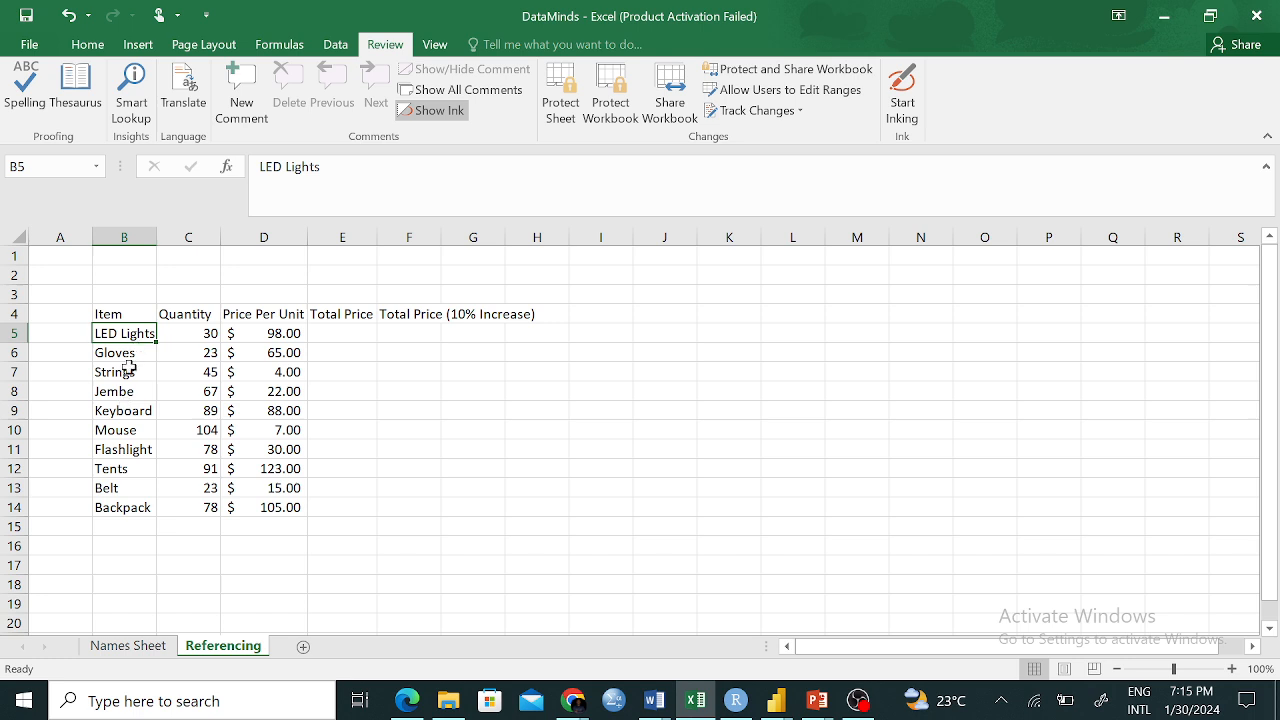
{"action": "left_click", "coordinate": [131, 352]}
{"action": "left_click", "coordinate": [126, 336]}
{"action": "left_click", "coordinate": [125, 353]}
{"action": "left_click", "coordinate": [122, 374]}
{"action": "left_click", "coordinate": [124, 392]}
{"action": "left_click", "coordinate": [130, 413]}
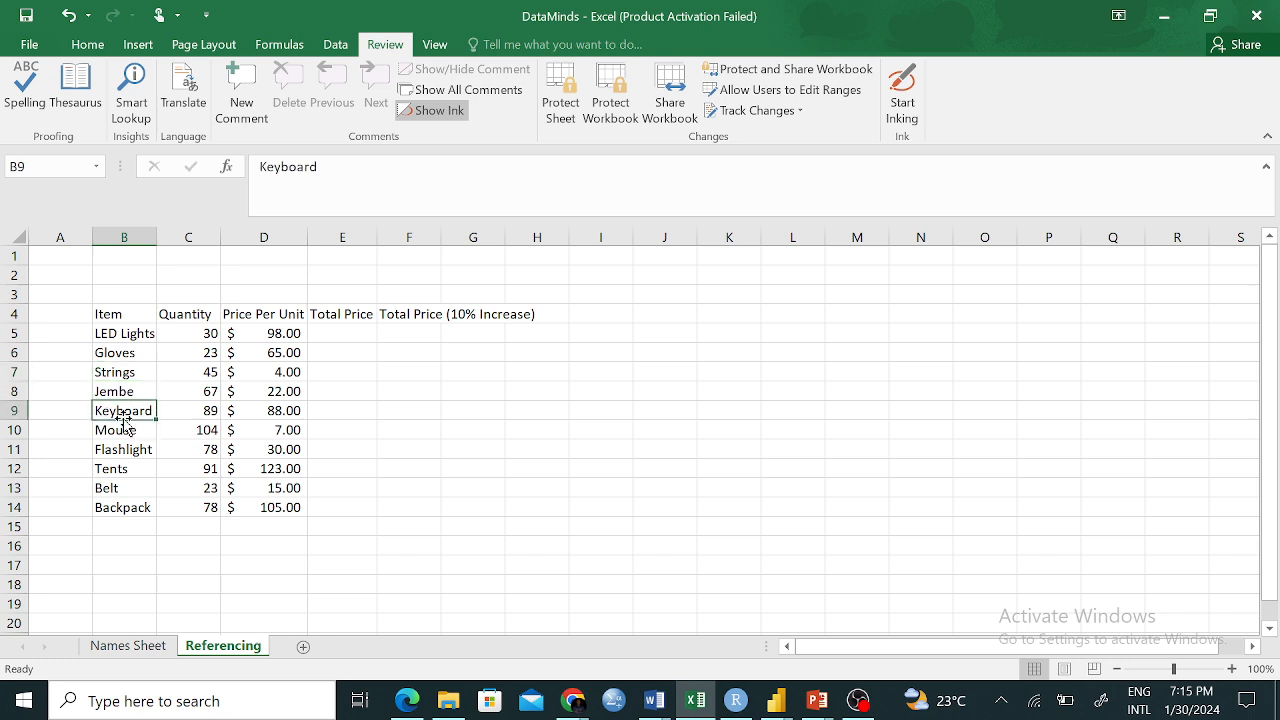
{"action": "left_click", "coordinate": [132, 431]}
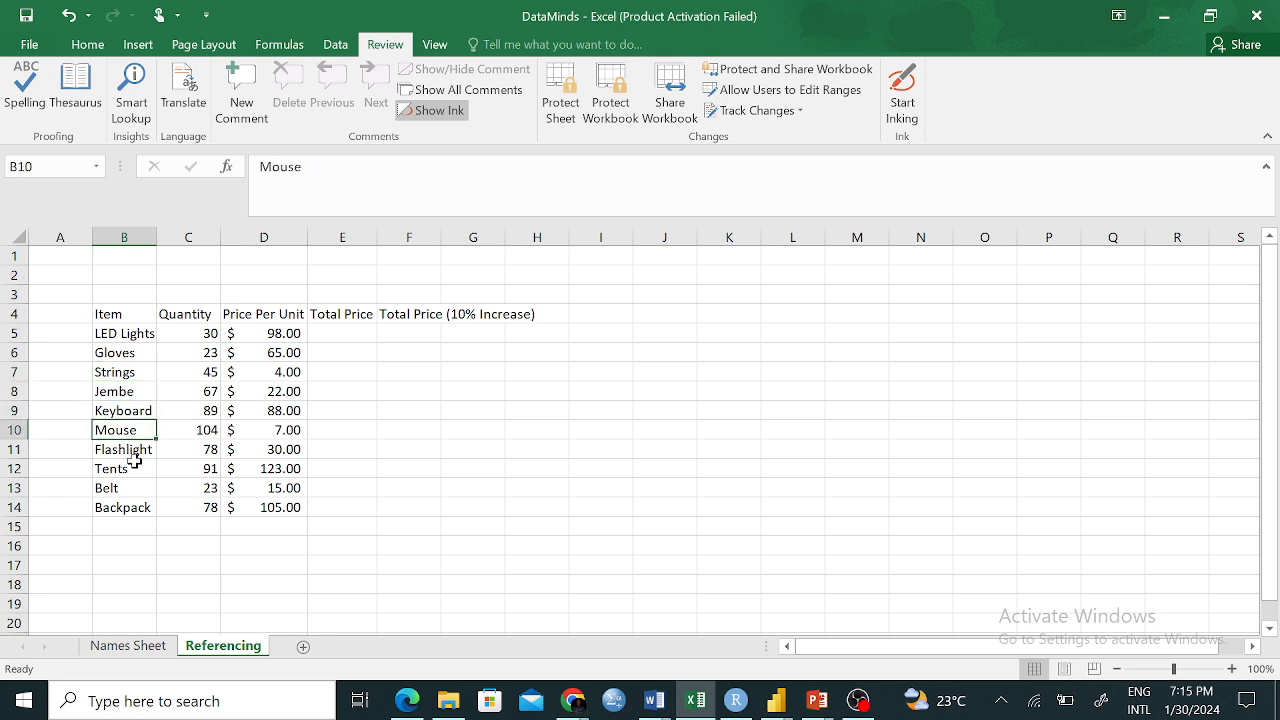
{"action": "left_click", "coordinate": [134, 450]}
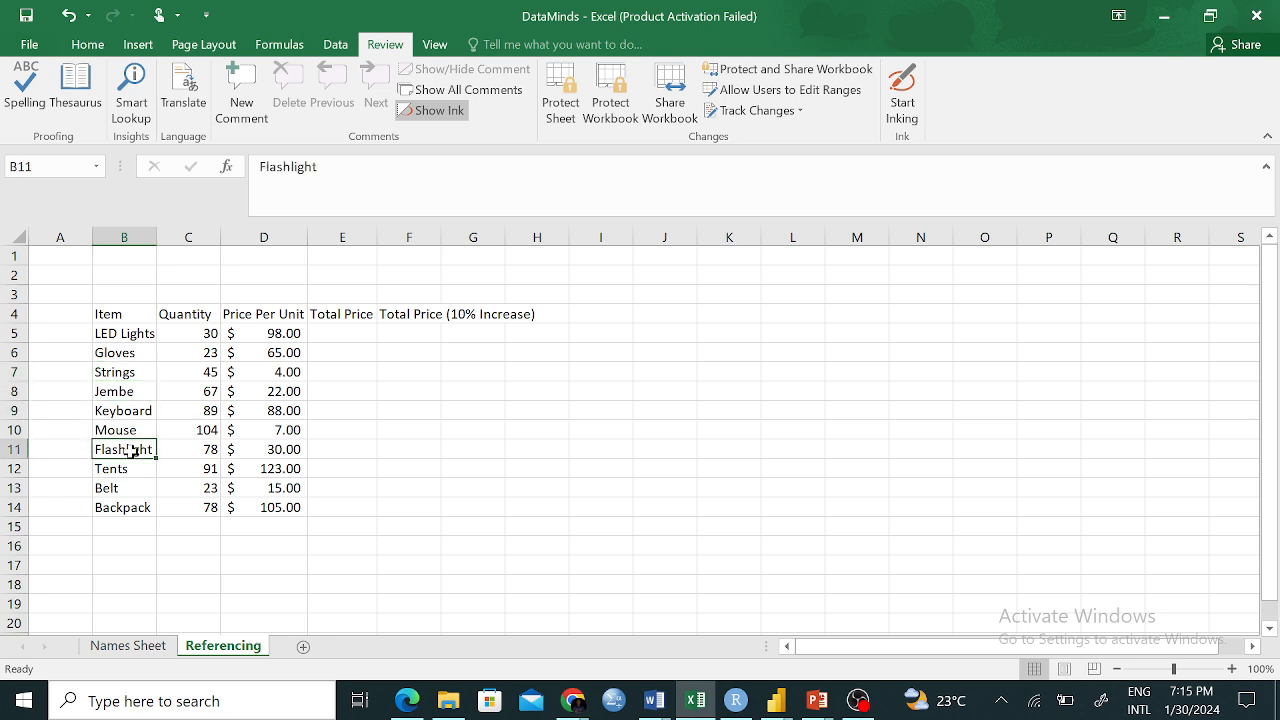
Highlight the Quantity values C5:C14
{"action": "left_click", "coordinate": [212, 508]}
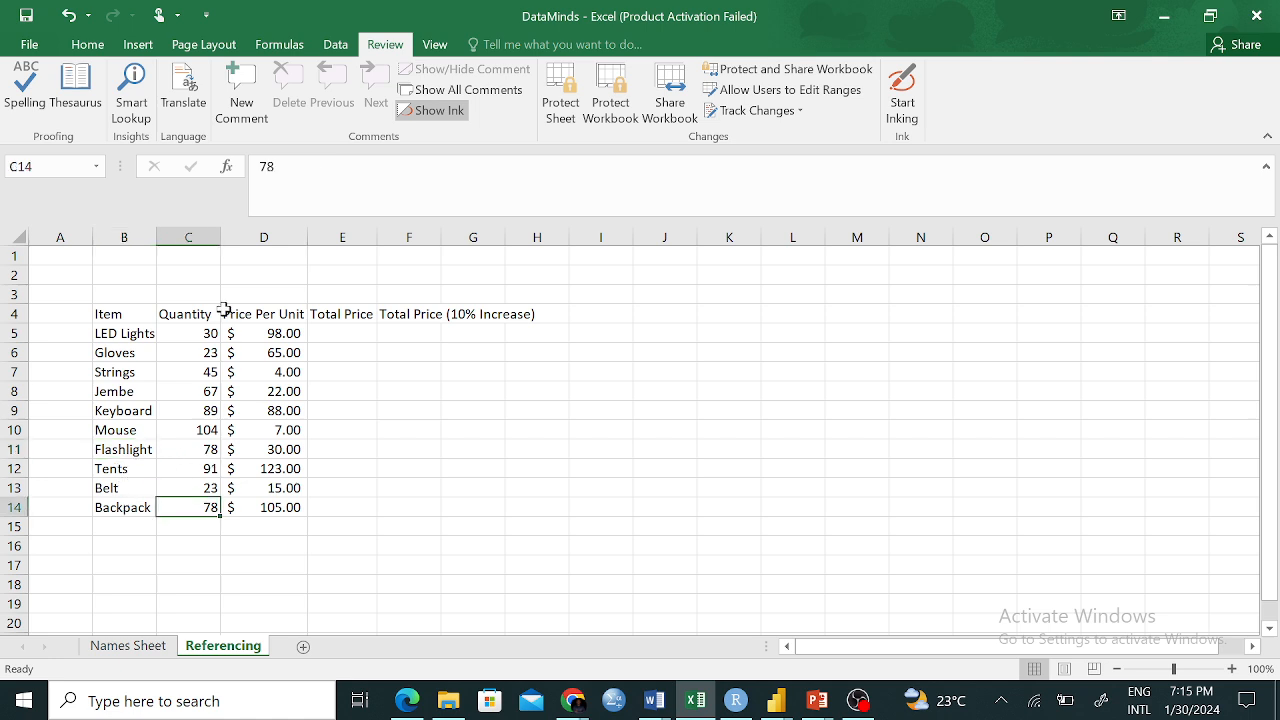
{"action": "left_click", "coordinate": [207, 332]}
{"action": "left_click_drag", "start_coordinate": [207, 332], "coordinate": [175, 510]}
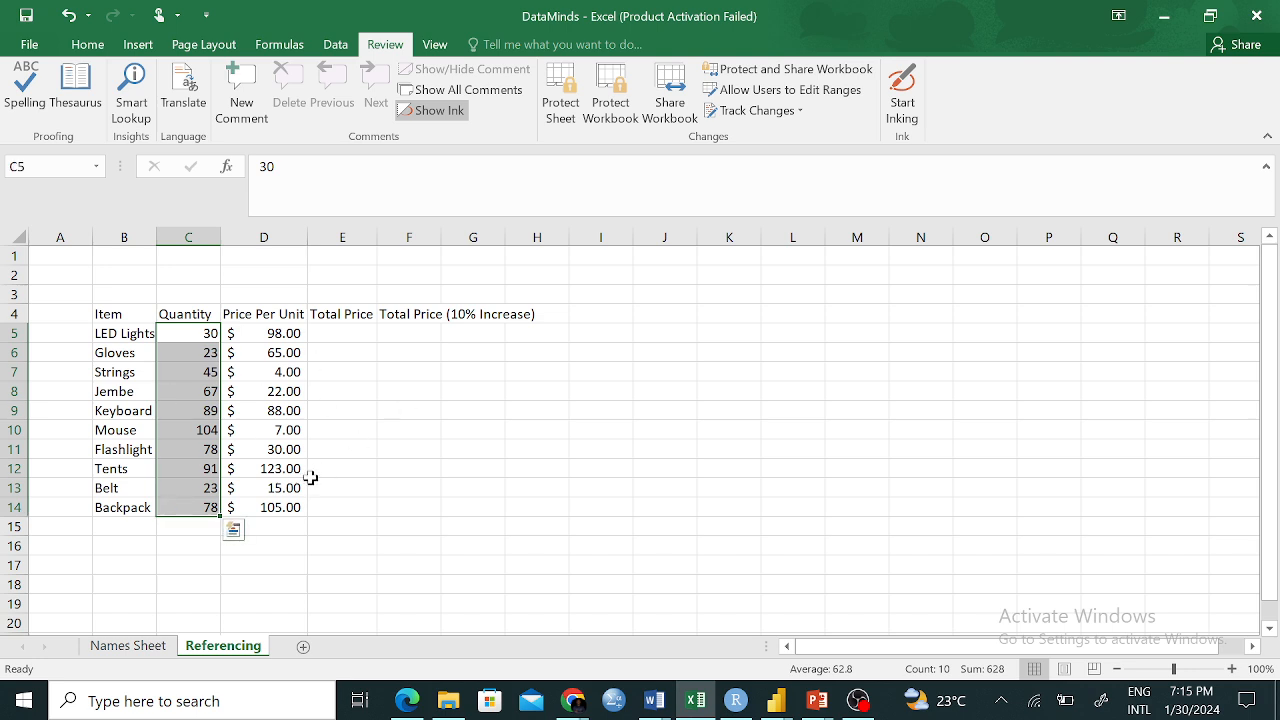
{"action": "left_click", "coordinate": [342, 470]}
{"action": "left_click_drag", "start_coordinate": [207, 332], "coordinate": [189, 497]}
{"action": "left_click", "coordinate": [184, 410]}
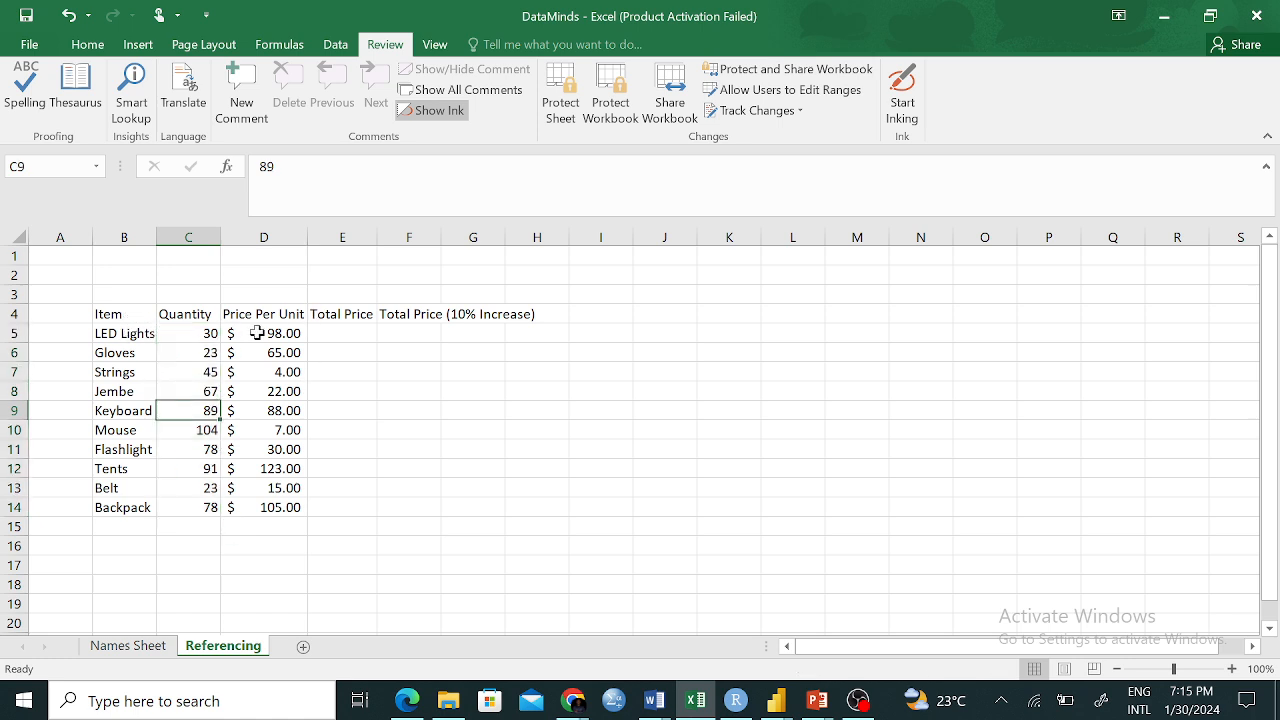
Highlight the Price Per Unit column, then step through cells B5, C5, D5 and E5
{"action": "left_click_drag", "start_coordinate": [271, 316], "coordinate": [301, 452]}
{"action": "left_click", "coordinate": [263, 531]}
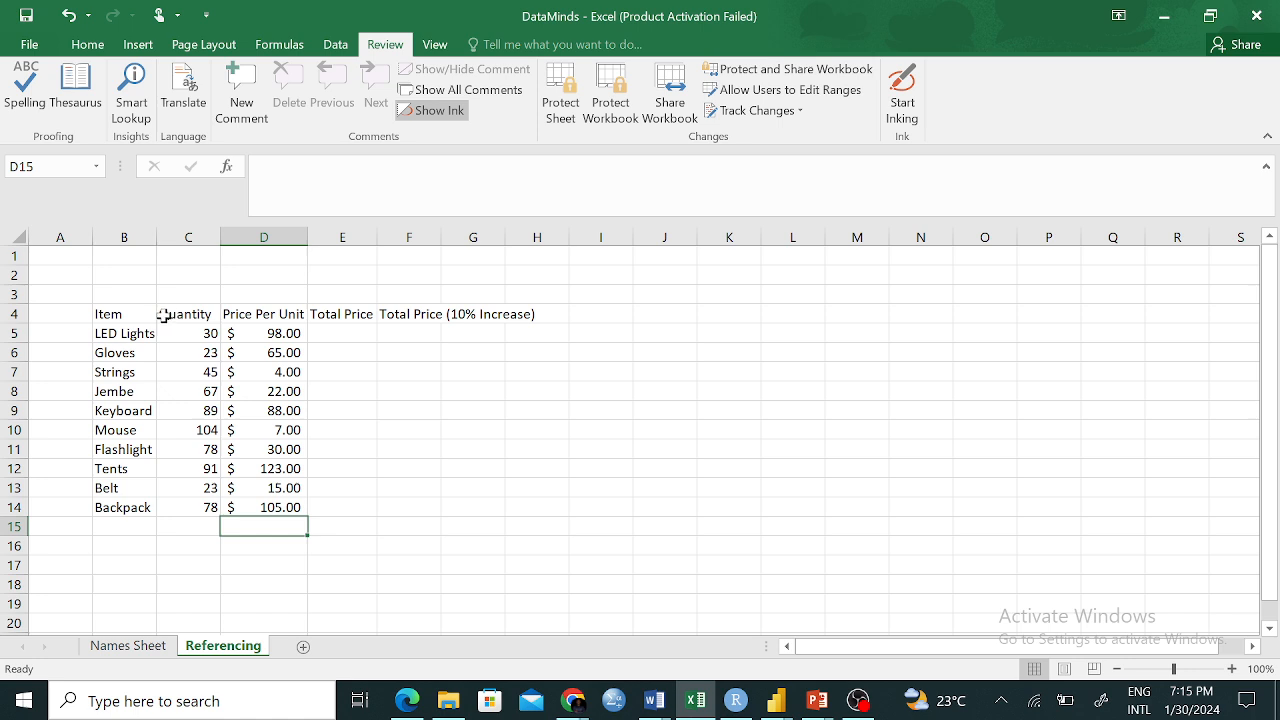
{"action": "left_click", "coordinate": [207, 333]}
{"action": "left_click", "coordinate": [127, 336]}
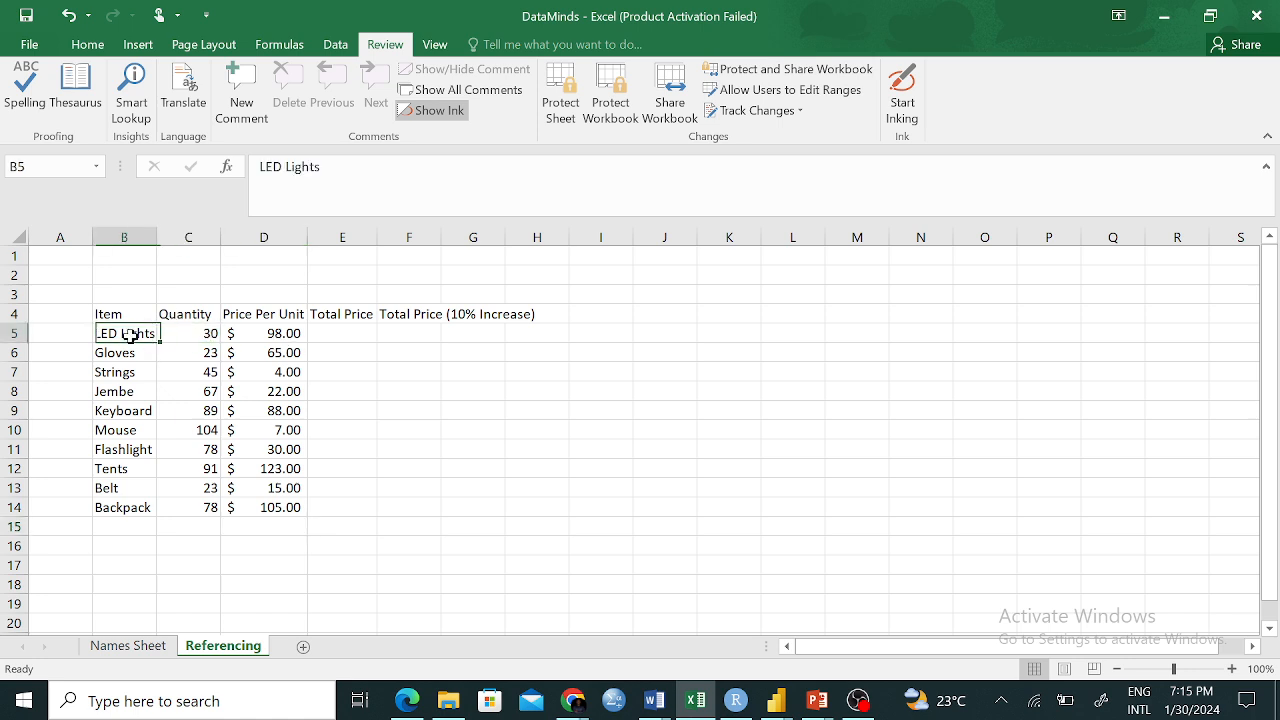
{"action": "left_click", "coordinate": [298, 334]}
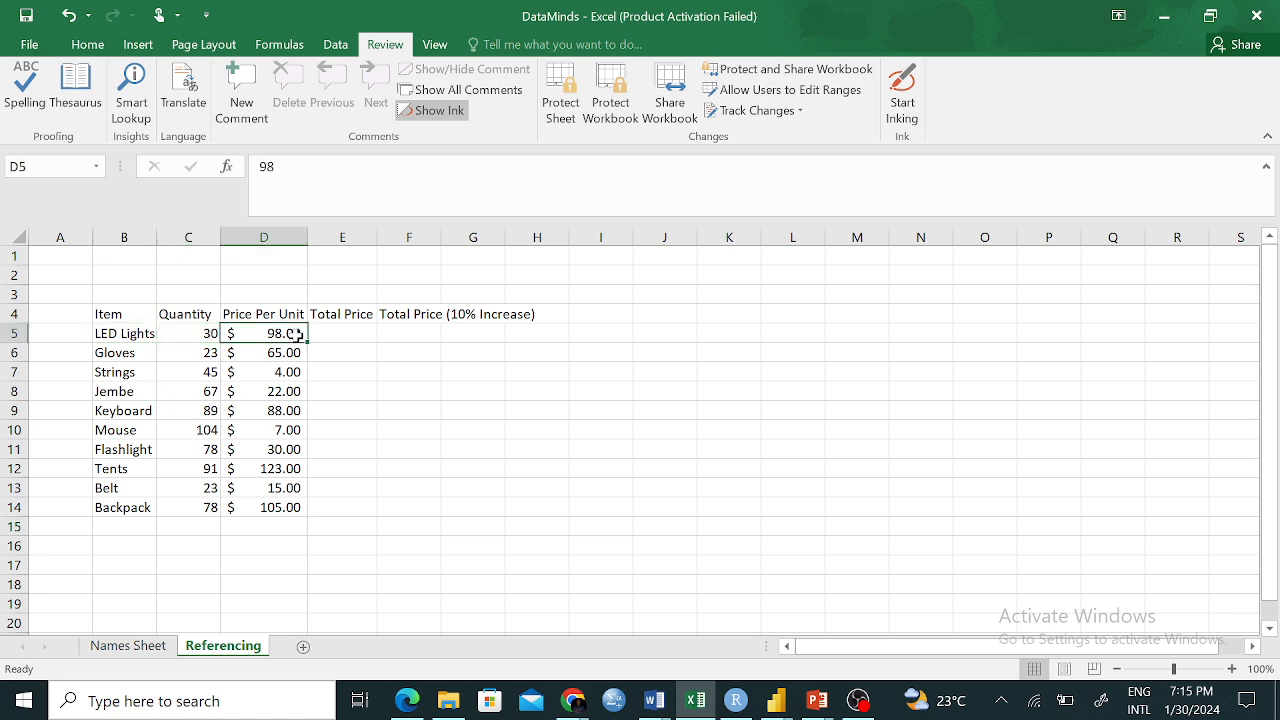
{"action": "left_click", "coordinate": [355, 330]}
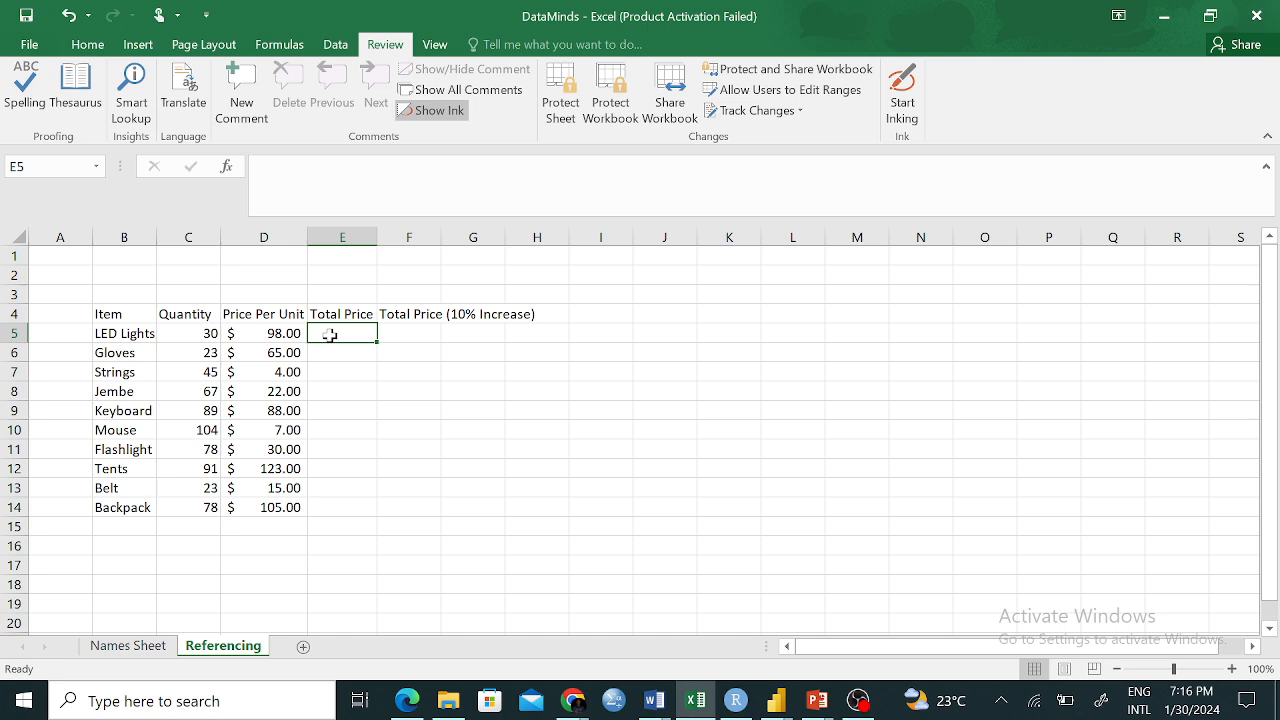
{"action": "left_click", "coordinate": [241, 337]}
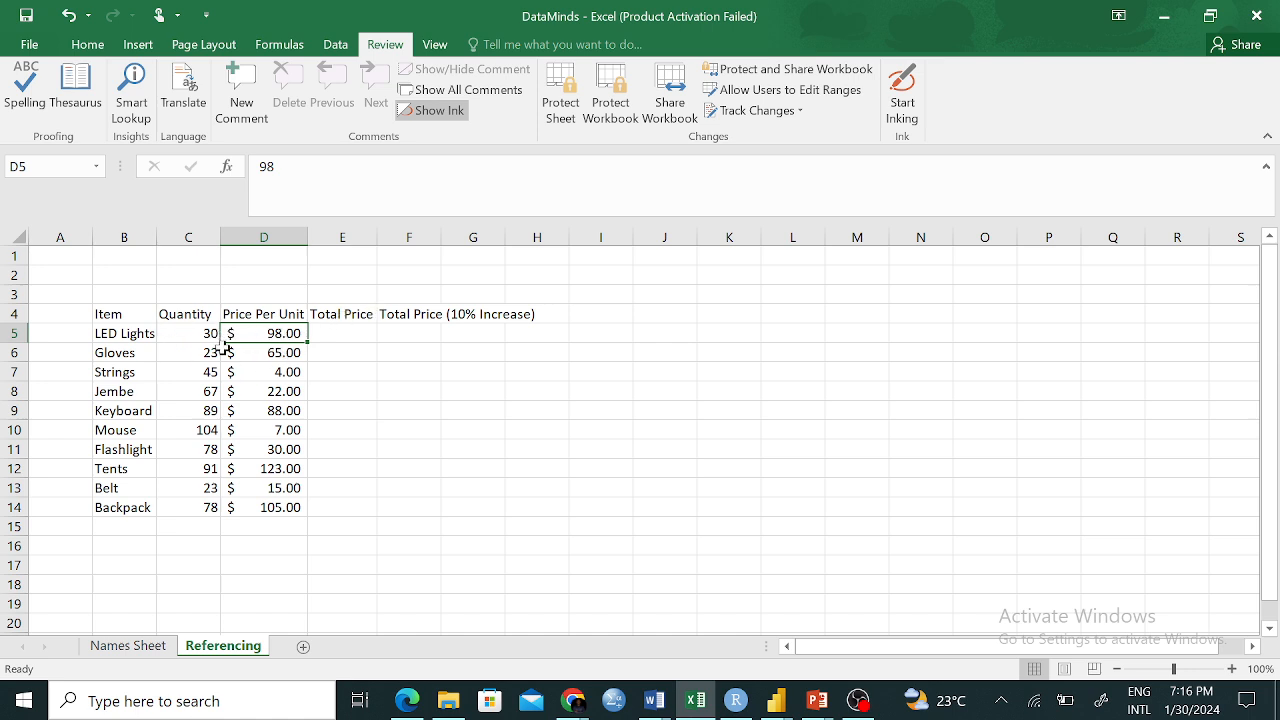
Rename the E4 heading from Total Price to Total Sale
{"action": "left_click", "coordinate": [341, 312]}
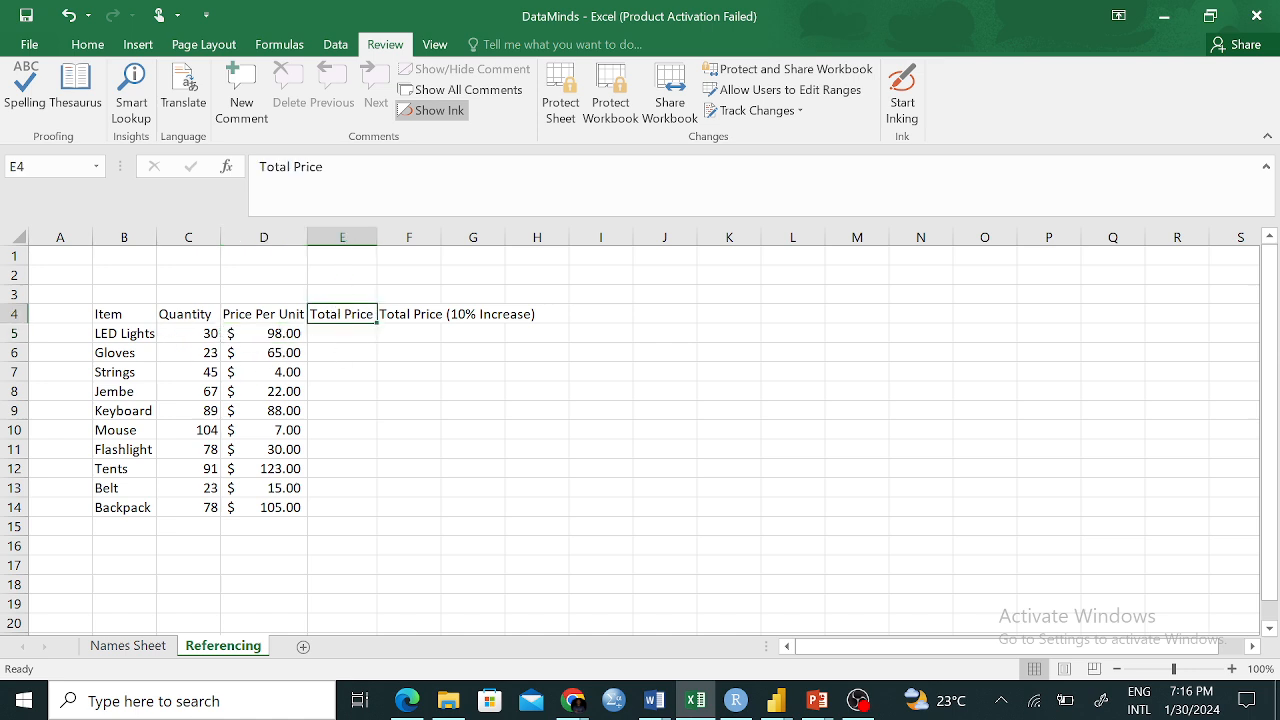
{"action": "left_click_drag", "start_coordinate": [322, 166], "coordinate": [289, 166]}
{"action": "type", "text": "Sale"}
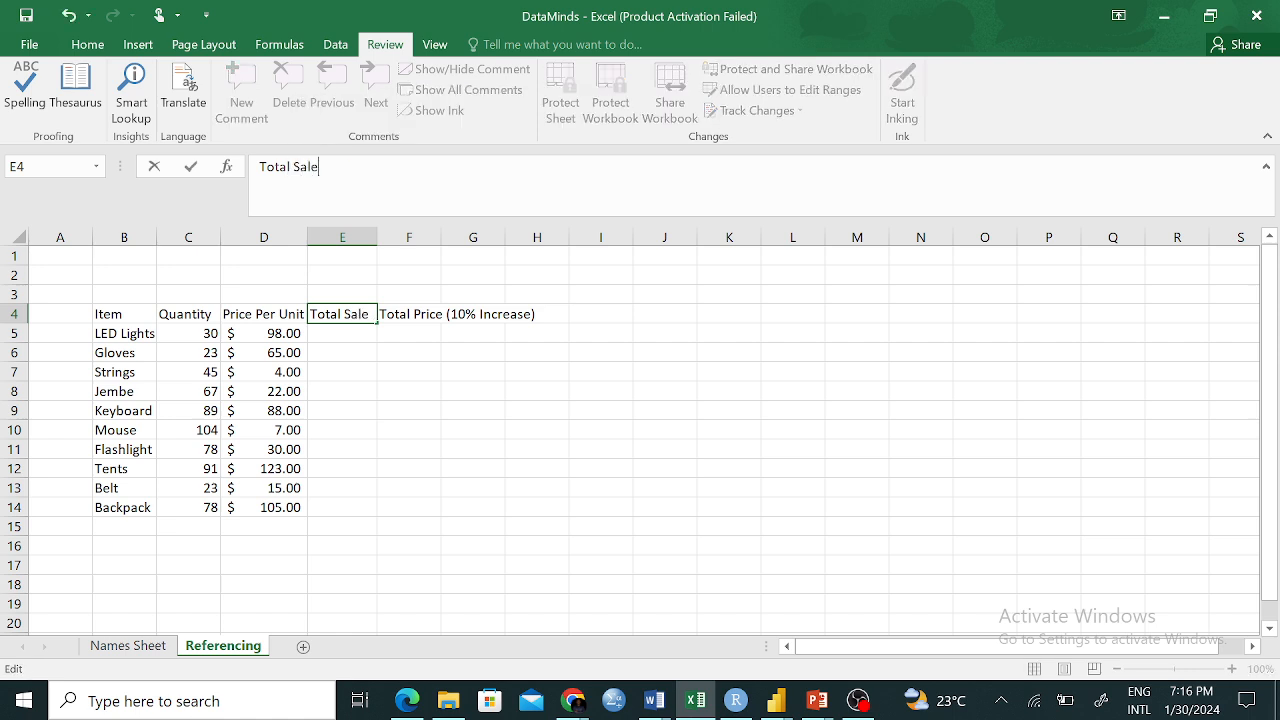
{"action": "left_click", "coordinate": [402, 388]}
Change the F4 heading to Total Sale (10% Increase)
{"action": "left_click", "coordinate": [423, 315]}
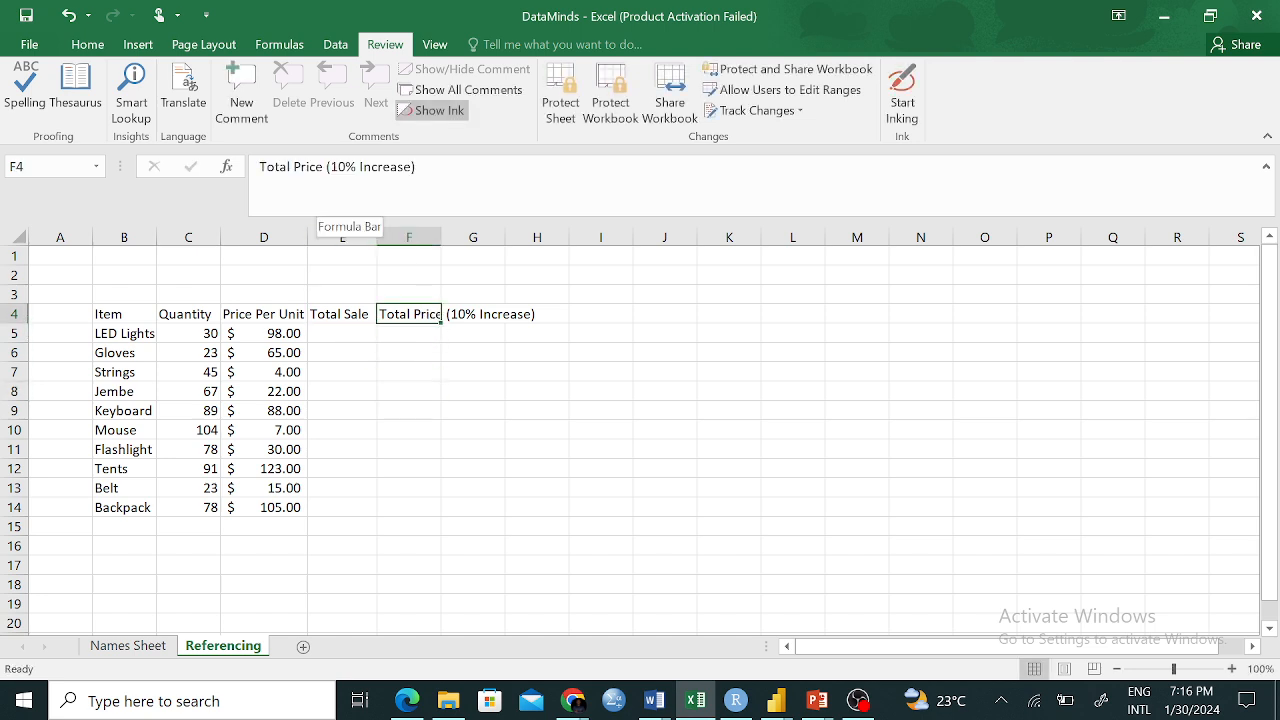
{"action": "left_click", "coordinate": [321, 168]}
{"action": "left_click_drag", "start_coordinate": [316, 168], "coordinate": [307, 168]}
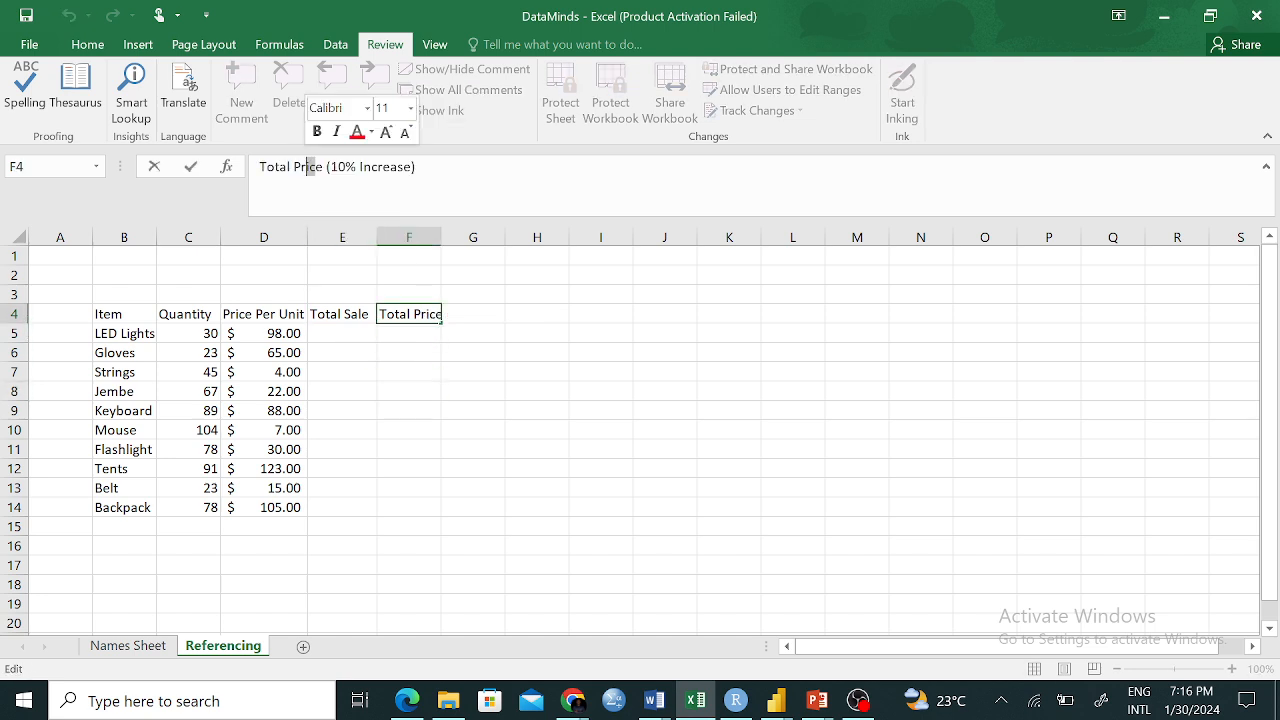
{"action": "key", "text": "BackSpace"}
{"action": "key", "text": "BackSpace"}
{"action": "key", "text": "BackSpace"}
{"action": "type", "text": "Sal"}
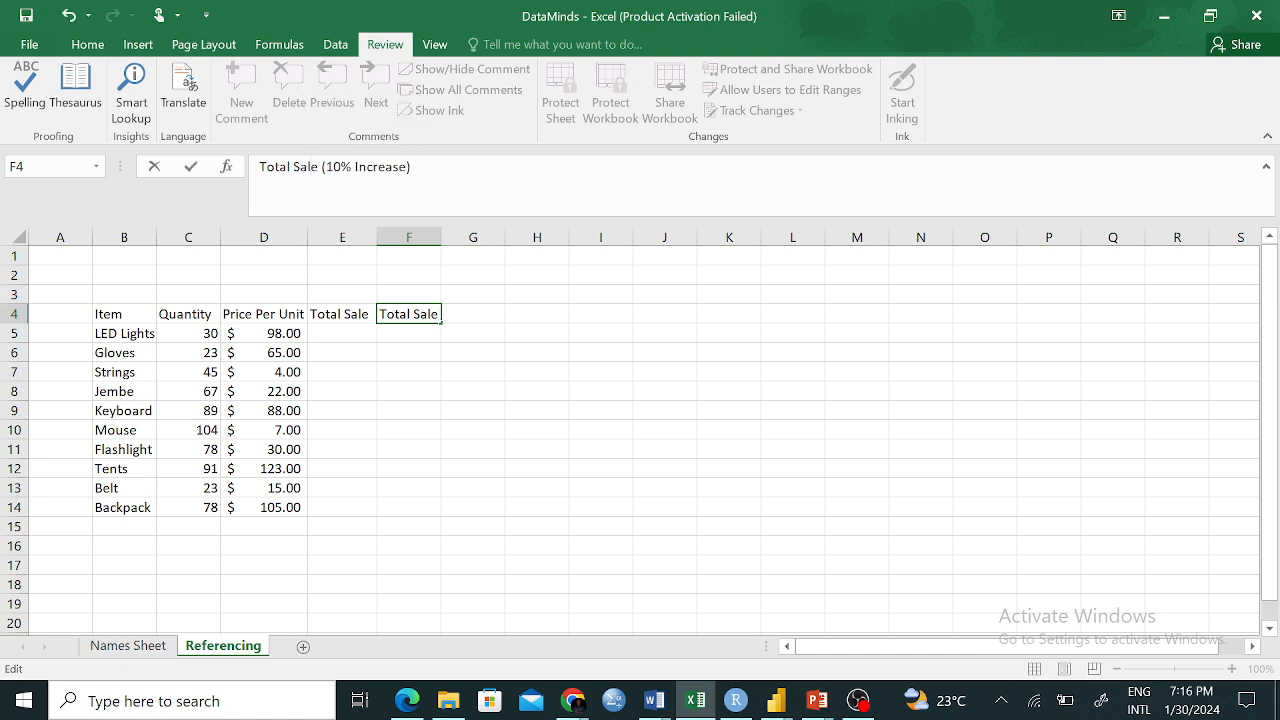
{"action": "left_click", "coordinate": [488, 455]}
{"action": "left_click", "coordinate": [408, 314]}
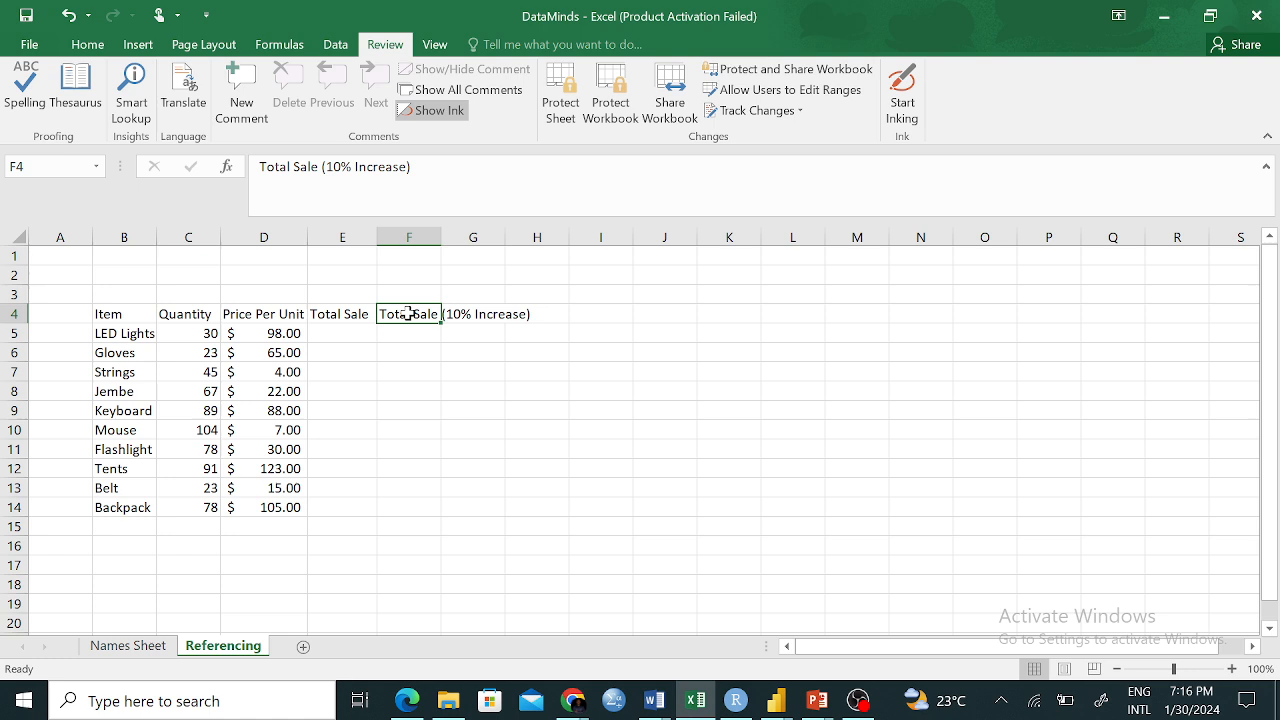
{"action": "left_click", "coordinate": [354, 333]}
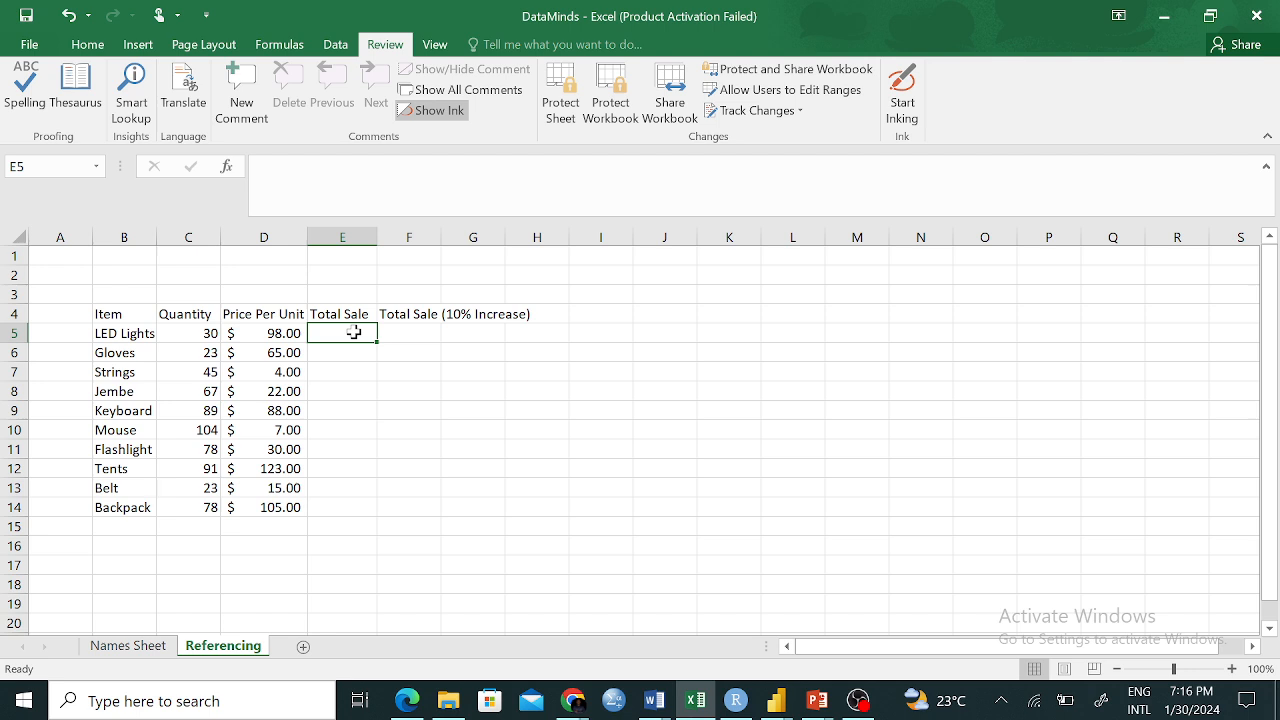
Enter =C5*D5 in E5 for a LED Lights total of $2,940.00
{"action": "type", "text": "="}
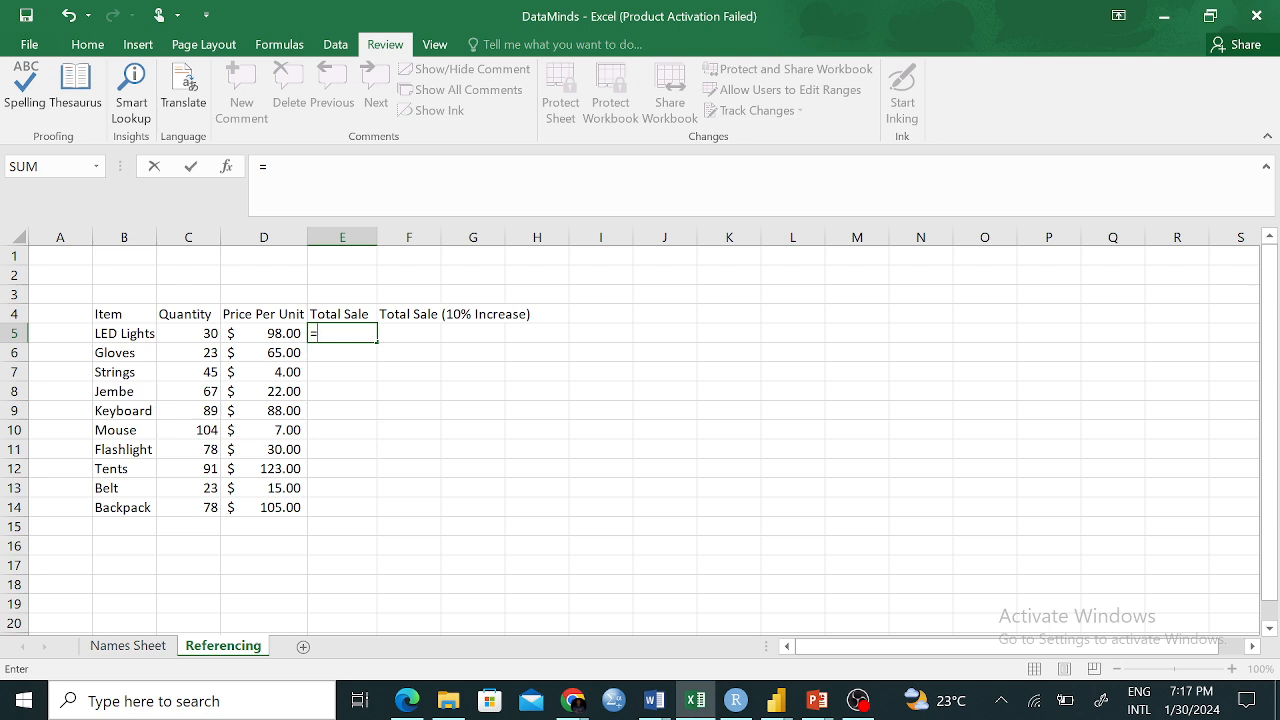
{"action": "type", "text": "C5"}
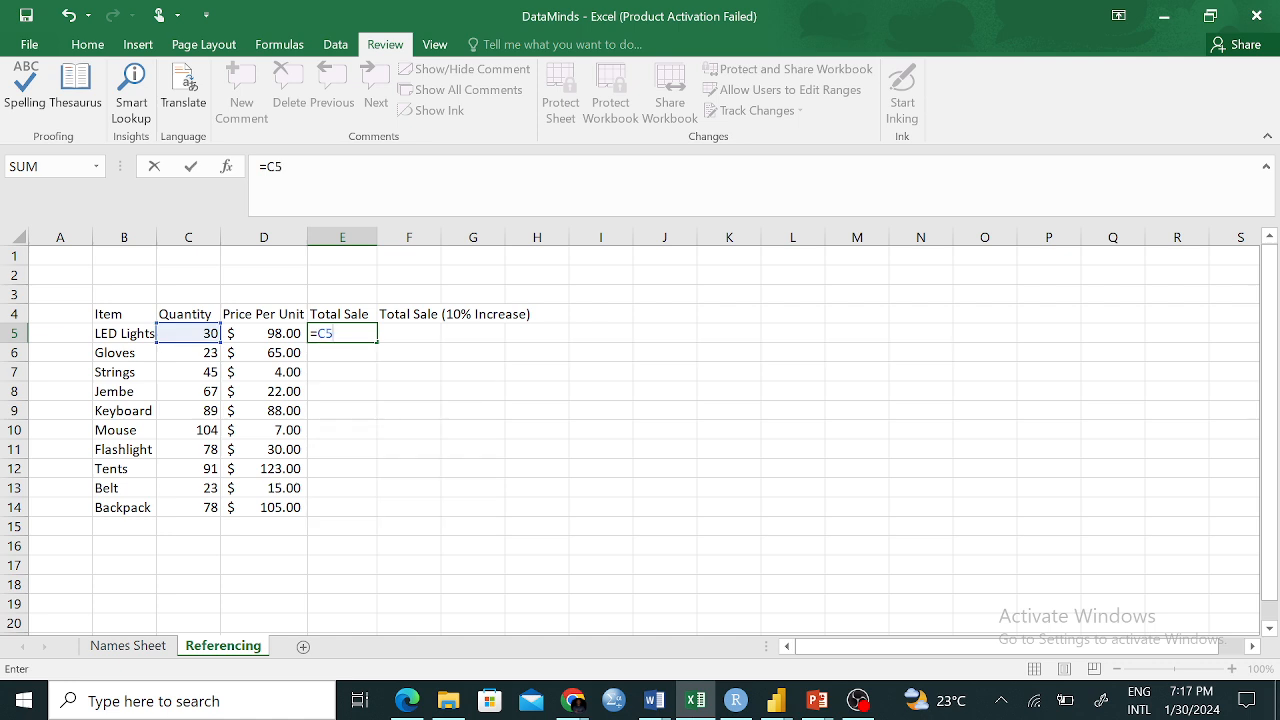
{"action": "type", "text": "*"}
{"action": "type", "text": "D"}
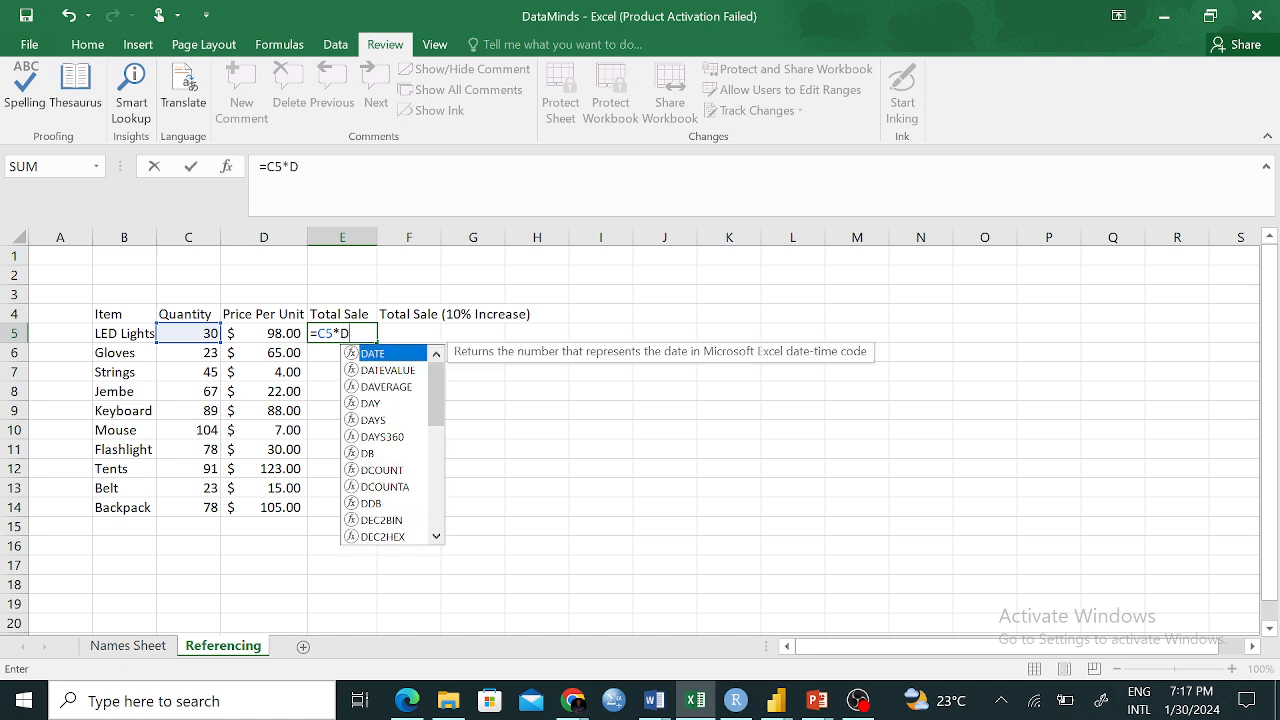
{"action": "type", "text": "5"}
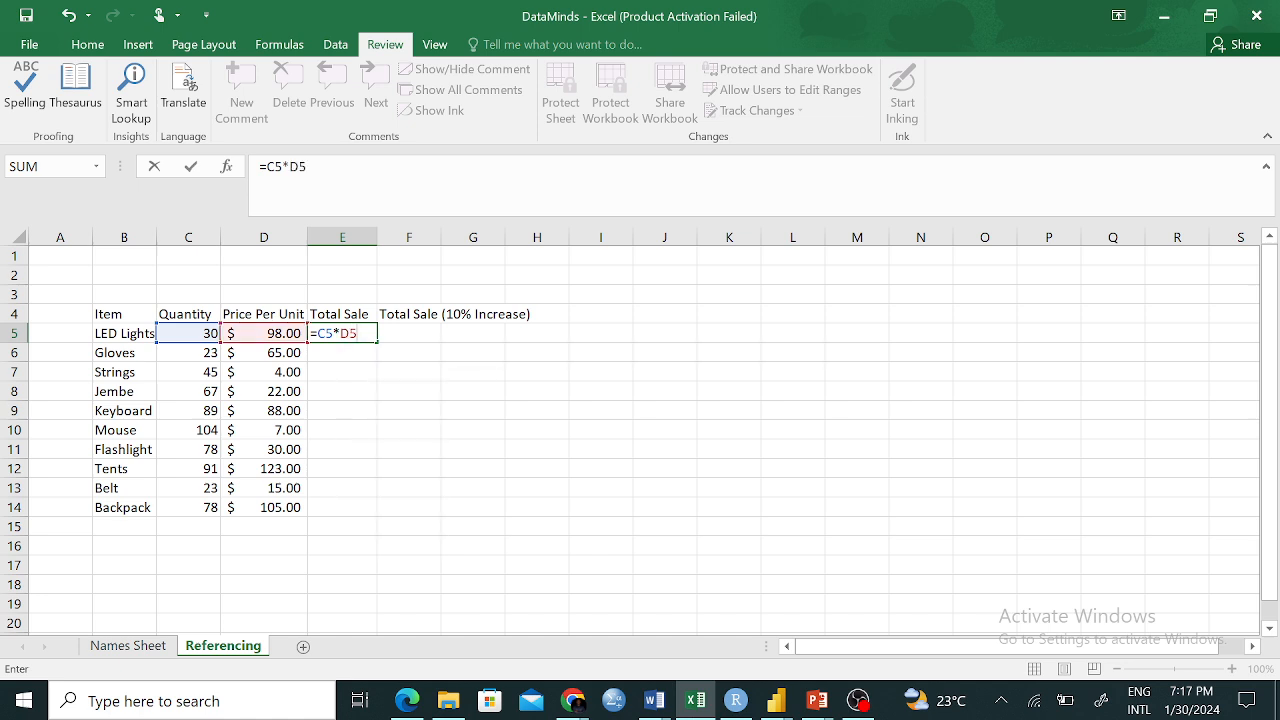
{"action": "key", "text": "Return"}
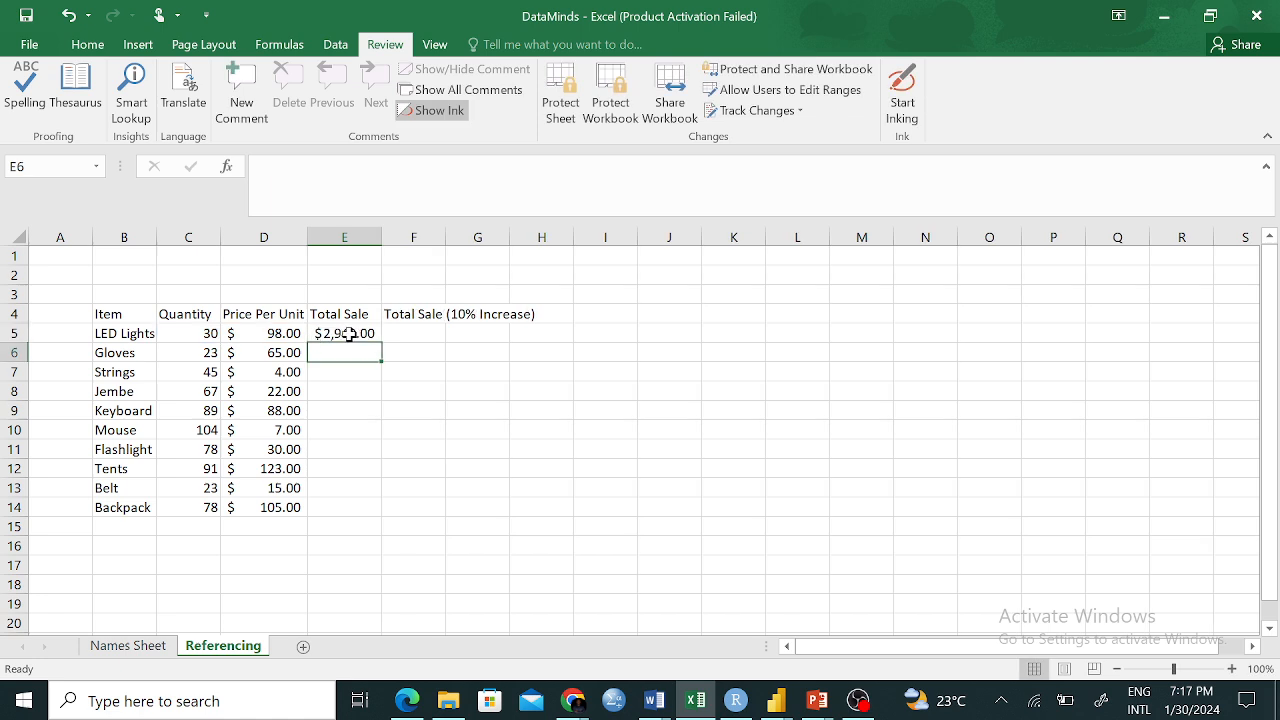
{"action": "left_click", "coordinate": [351, 333]}
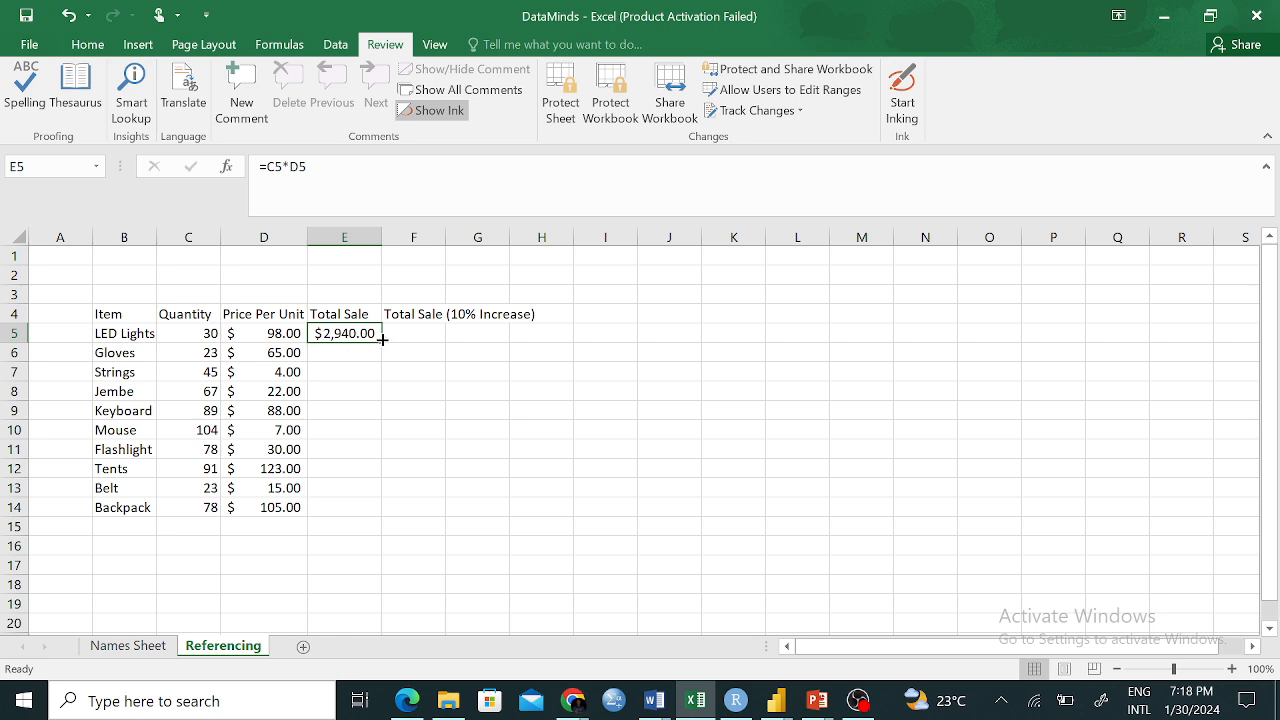
Fill the E5 formula down to E14 and widen column E so Tents' $11,193.00 shows
{"action": "left_click_drag", "start_coordinate": [382, 340], "coordinate": [375, 514]}
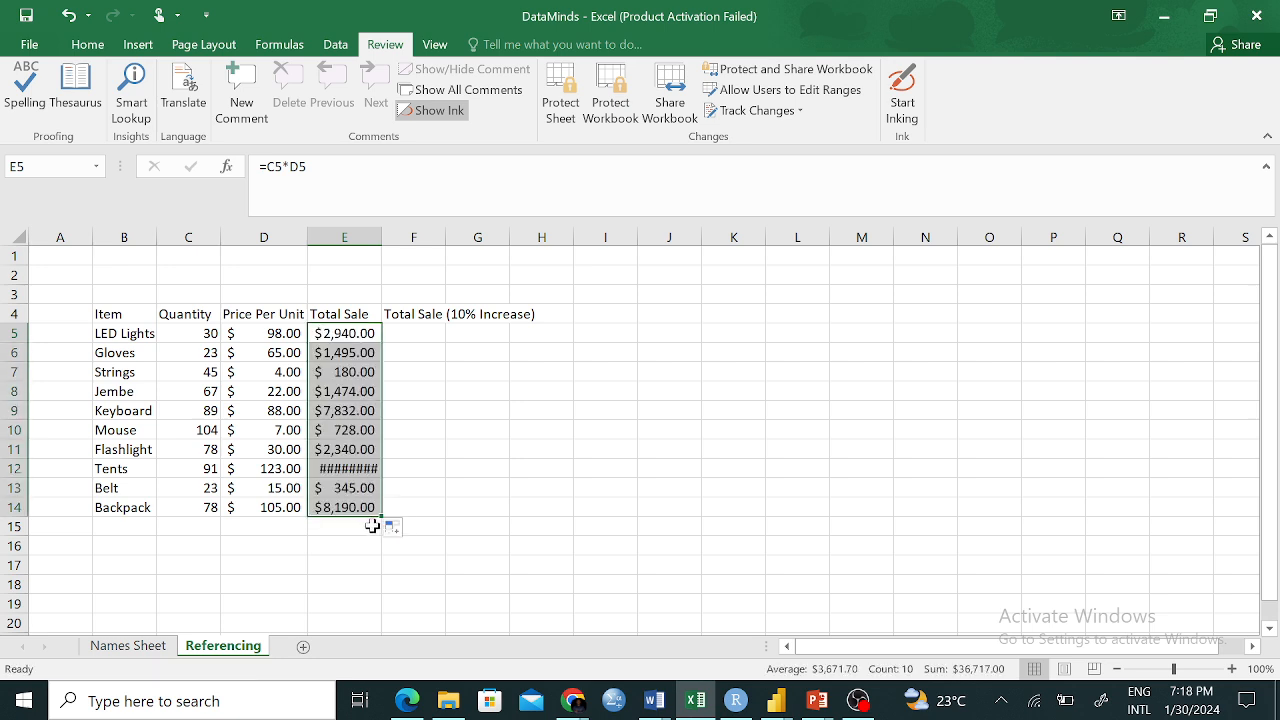
{"action": "left_click", "coordinate": [349, 469]}
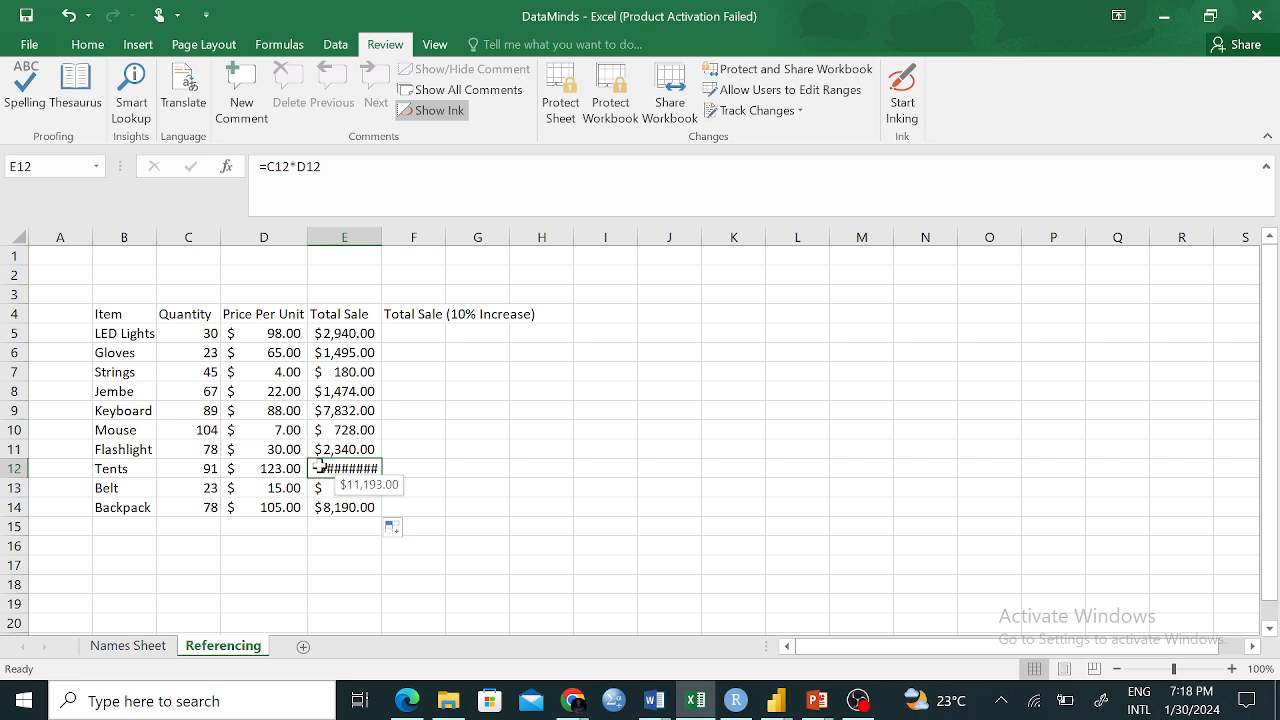
{"action": "left_click_drag", "start_coordinate": [378, 242], "coordinate": [402, 237]}
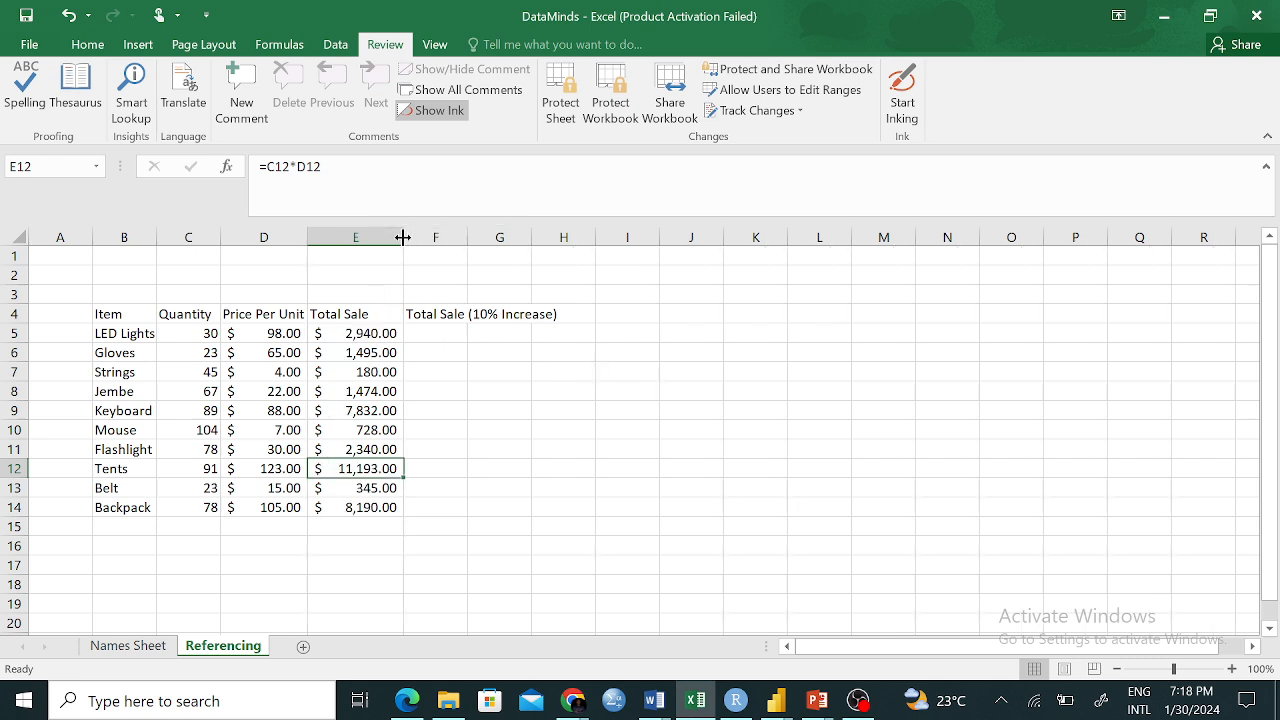
{"action": "left_click", "coordinate": [449, 512]}
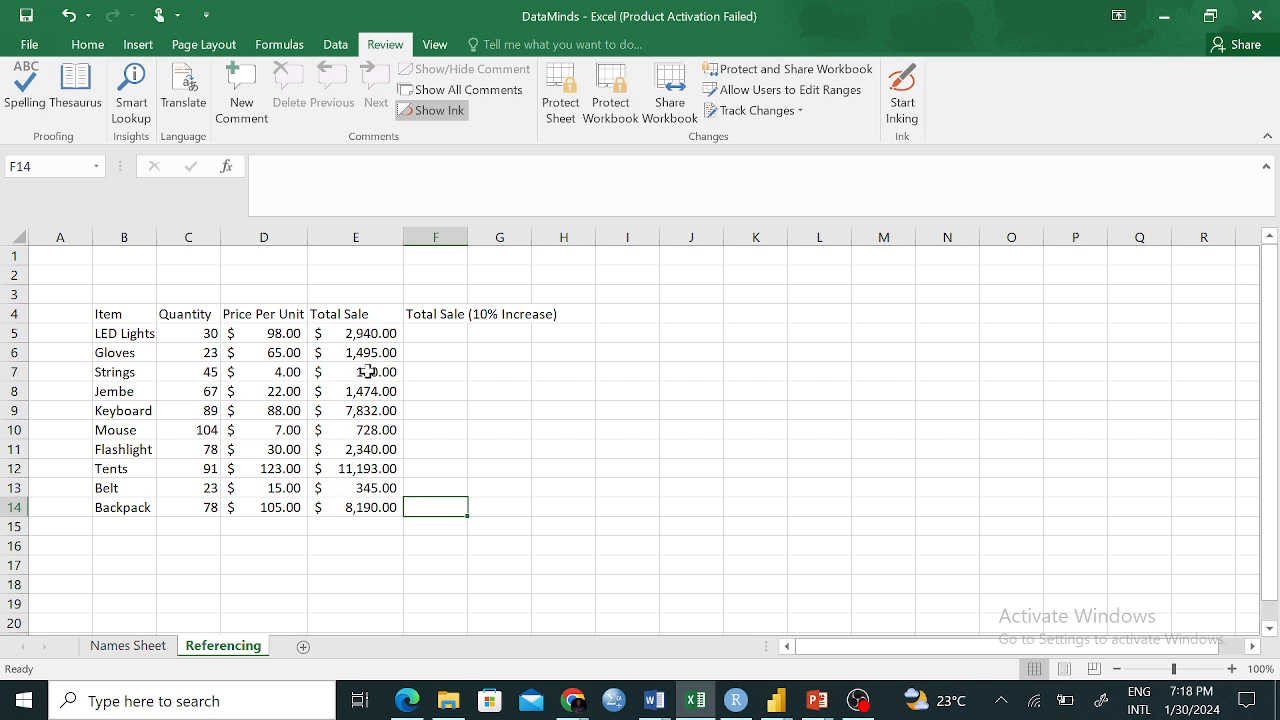
{"action": "left_click", "coordinate": [360, 333]}
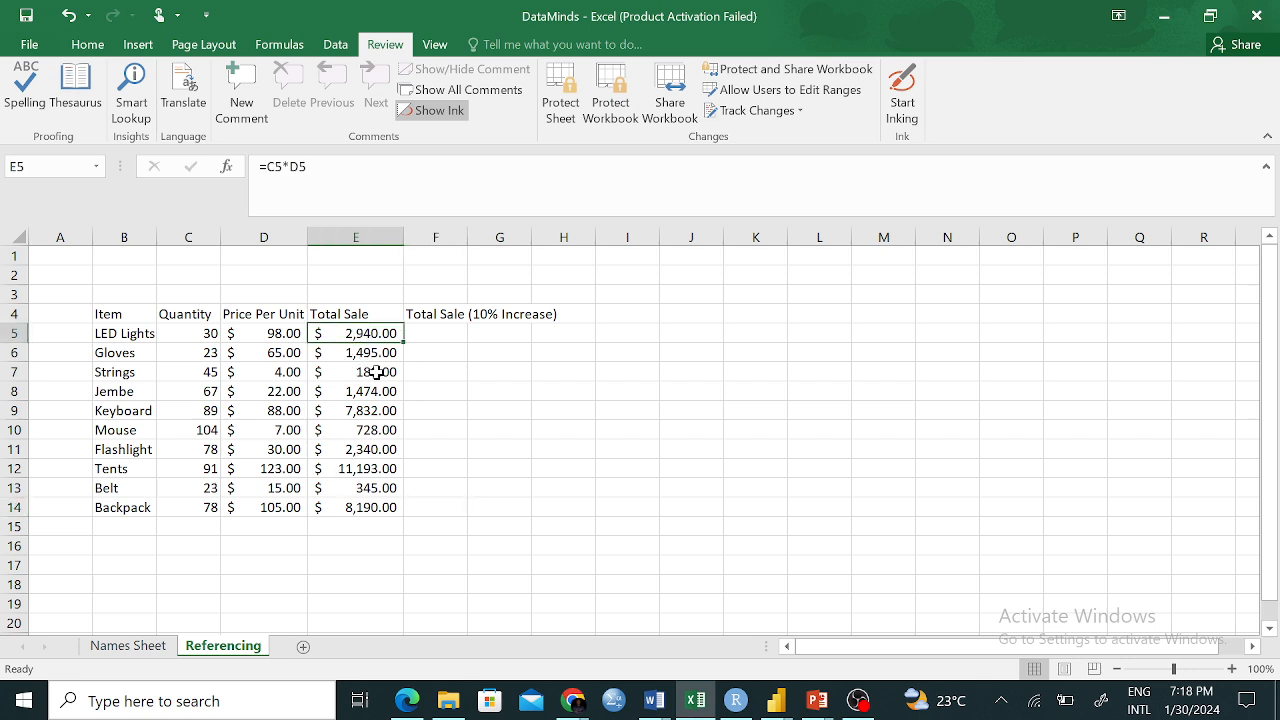
Clear the Gloves total in E6, discarding an accidental F14 reference
{"action": "left_click_drag", "start_coordinate": [350, 357], "coordinate": [375, 507]}
{"action": "key", "text": "BackSpace"}
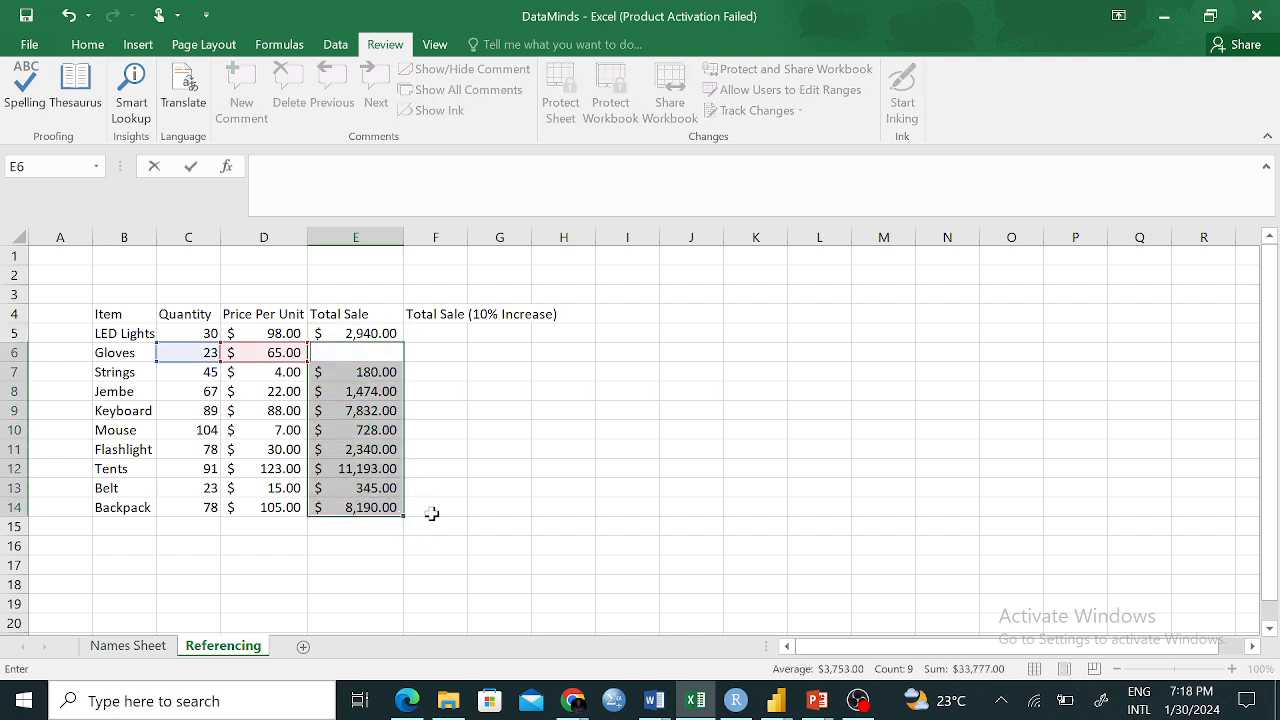
{"action": "type", "text": "="}
{"action": "left_click", "coordinate": [455, 505]}
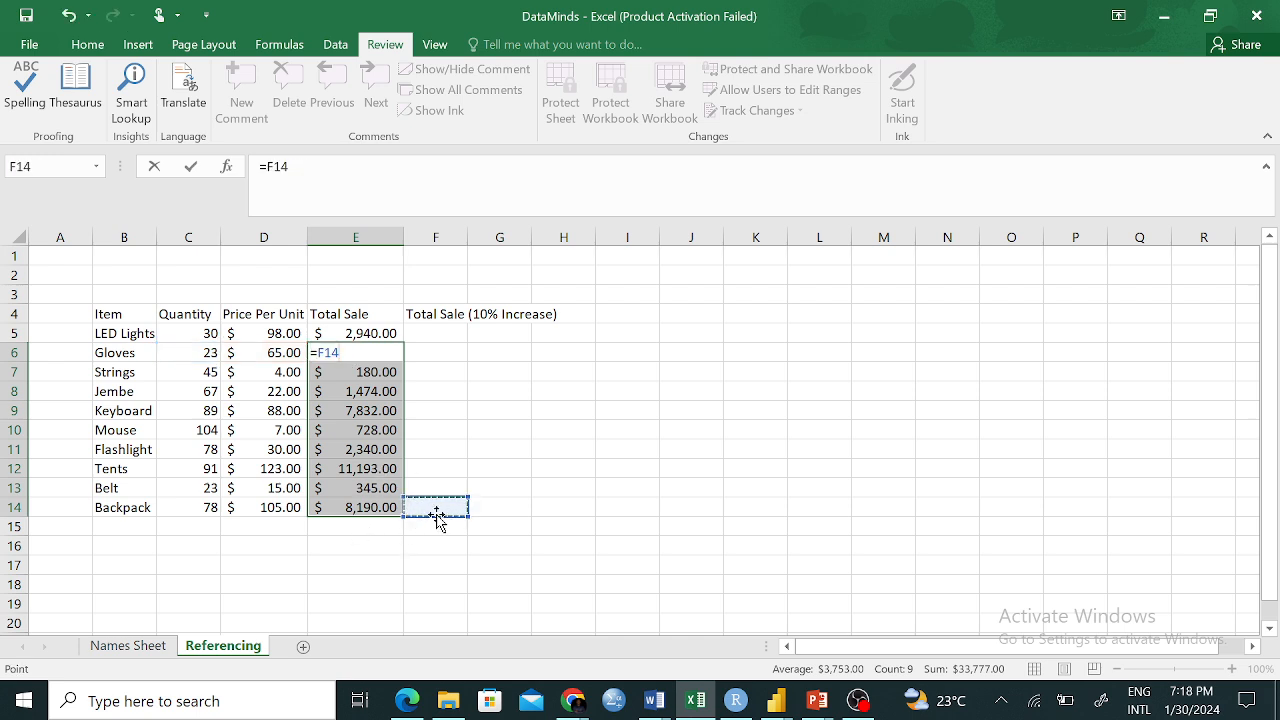
{"action": "key", "text": "F2"}
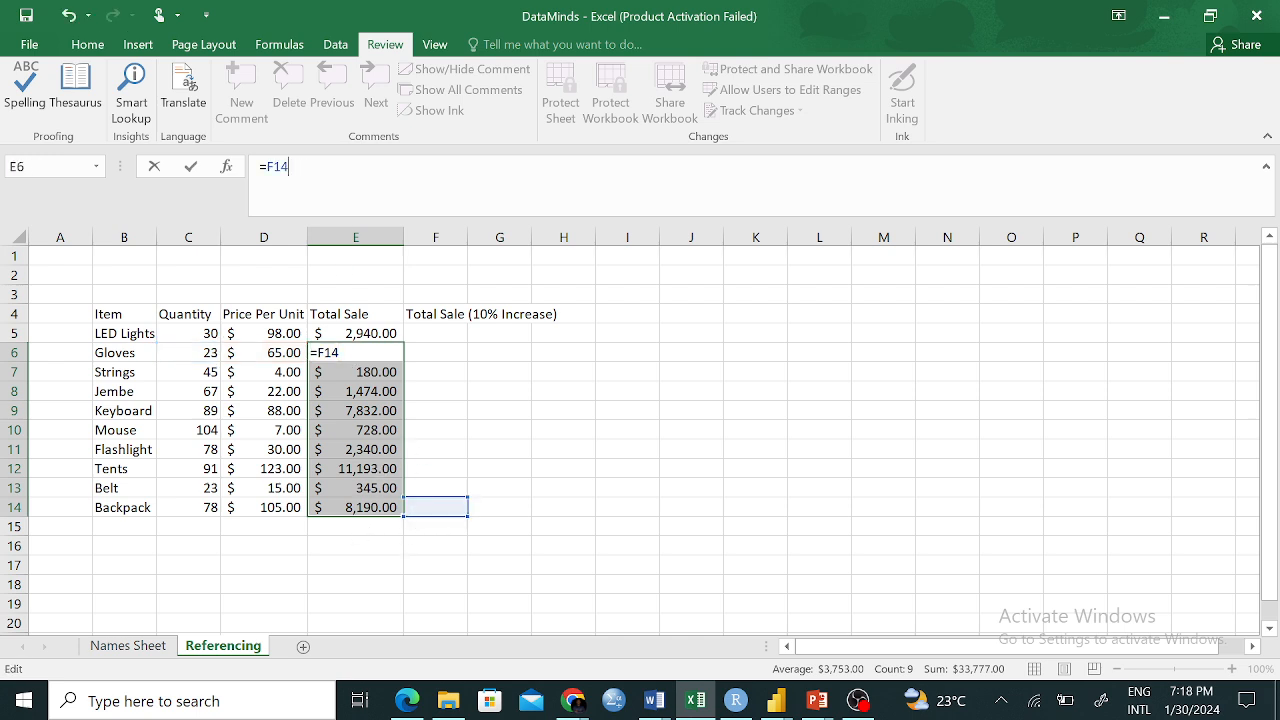
{"action": "key", "text": "BackSpace"}
{"action": "key", "text": "BackSpace"}
{"action": "key", "text": "BackSpace"}
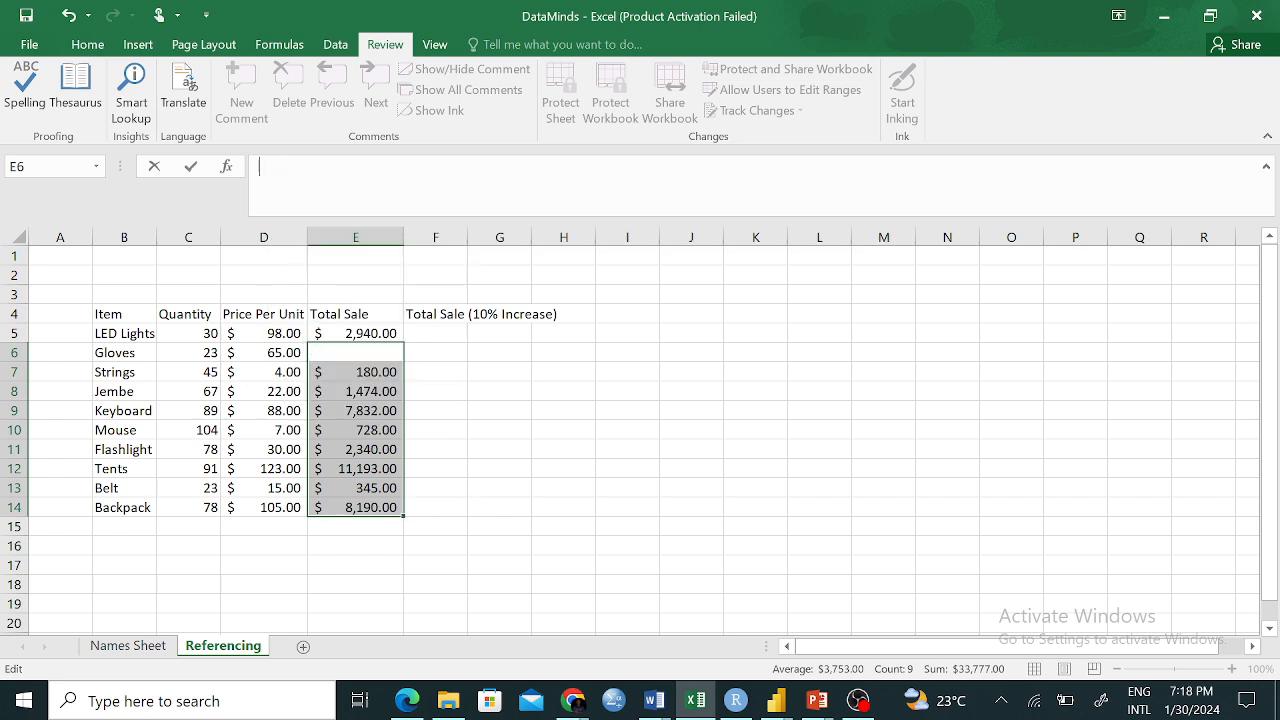
{"action": "left_click", "coordinate": [538, 548]}
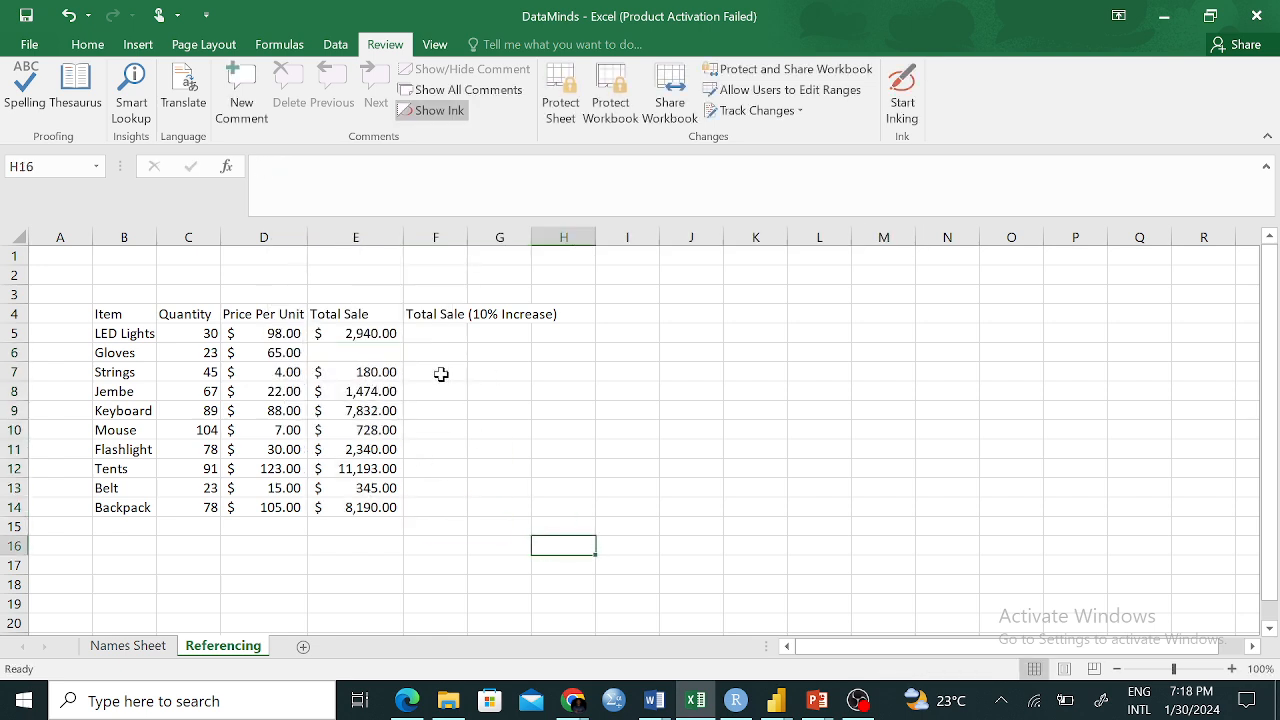
Demonstrate cell references by pointing a K5 formula at various cells, then discard it
{"action": "left_click", "coordinate": [746, 338]}
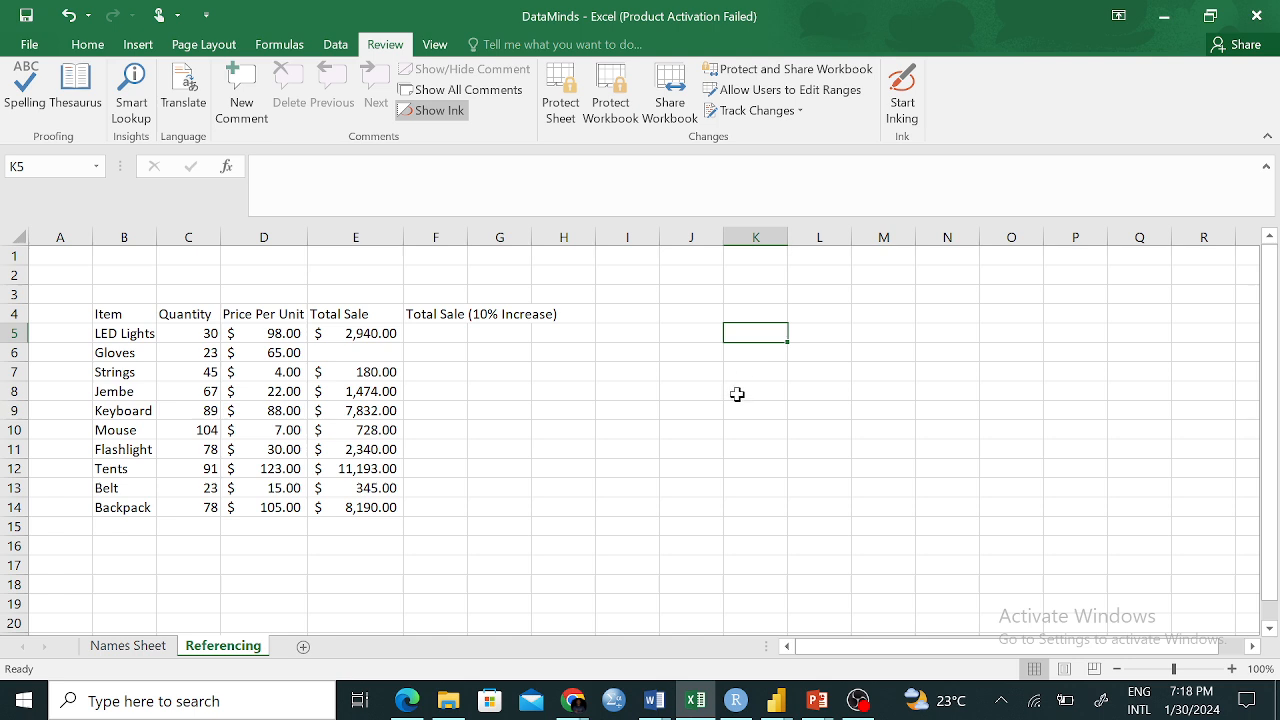
{"action": "type", "text": "="}
{"action": "left_click", "coordinate": [606, 357]}
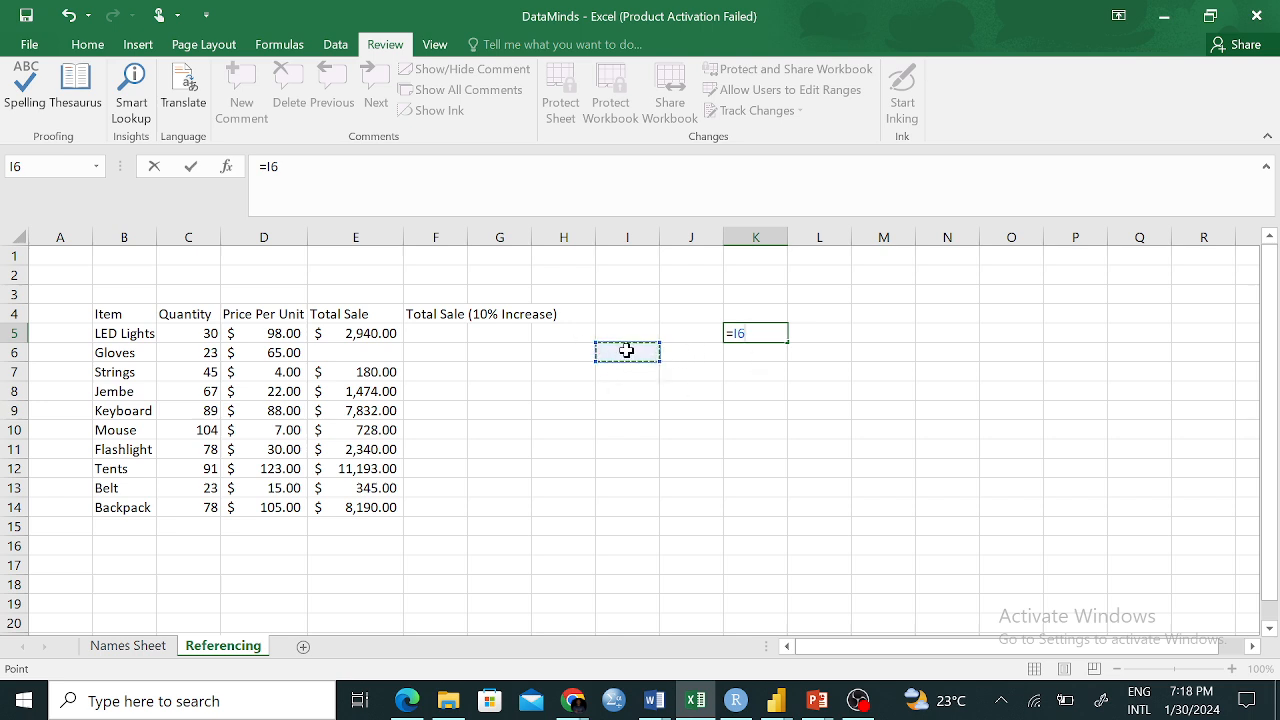
{"action": "left_click", "coordinate": [632, 512]}
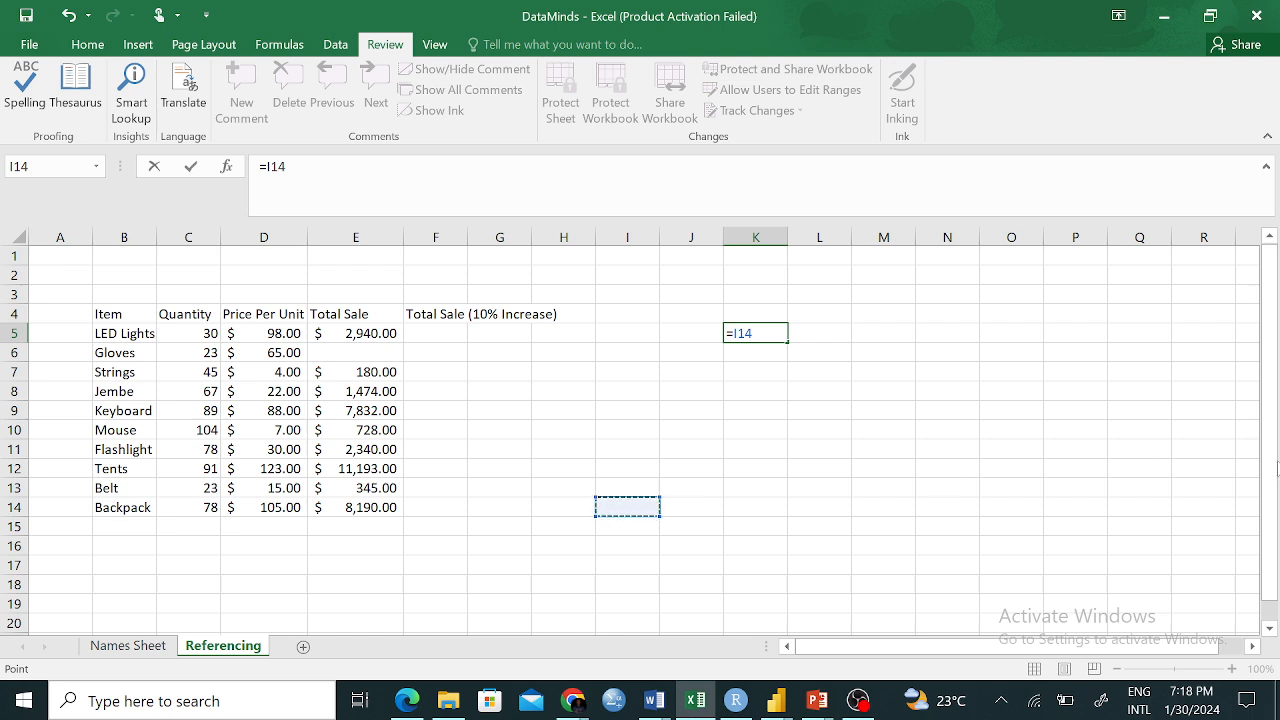
{"action": "left_click", "coordinate": [1186, 468]}
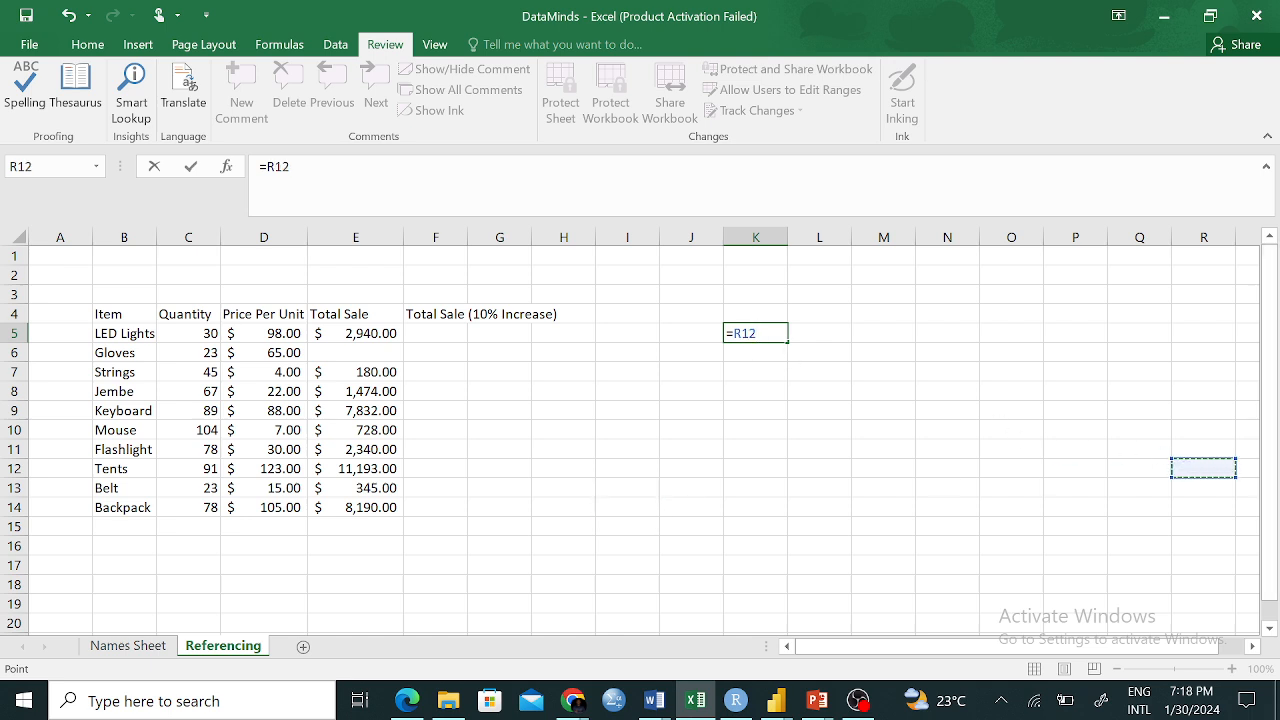
{"action": "left_click", "coordinate": [1165, 313]}
{"action": "left_click", "coordinate": [852, 292]}
{"action": "left_click", "coordinate": [690, 294]}
{"action": "left_click", "coordinate": [563, 507]}
{"action": "left_click", "coordinate": [1060, 584]}
{"action": "left_click", "coordinate": [1010, 449]}
{"action": "left_click", "coordinate": [691, 565]}
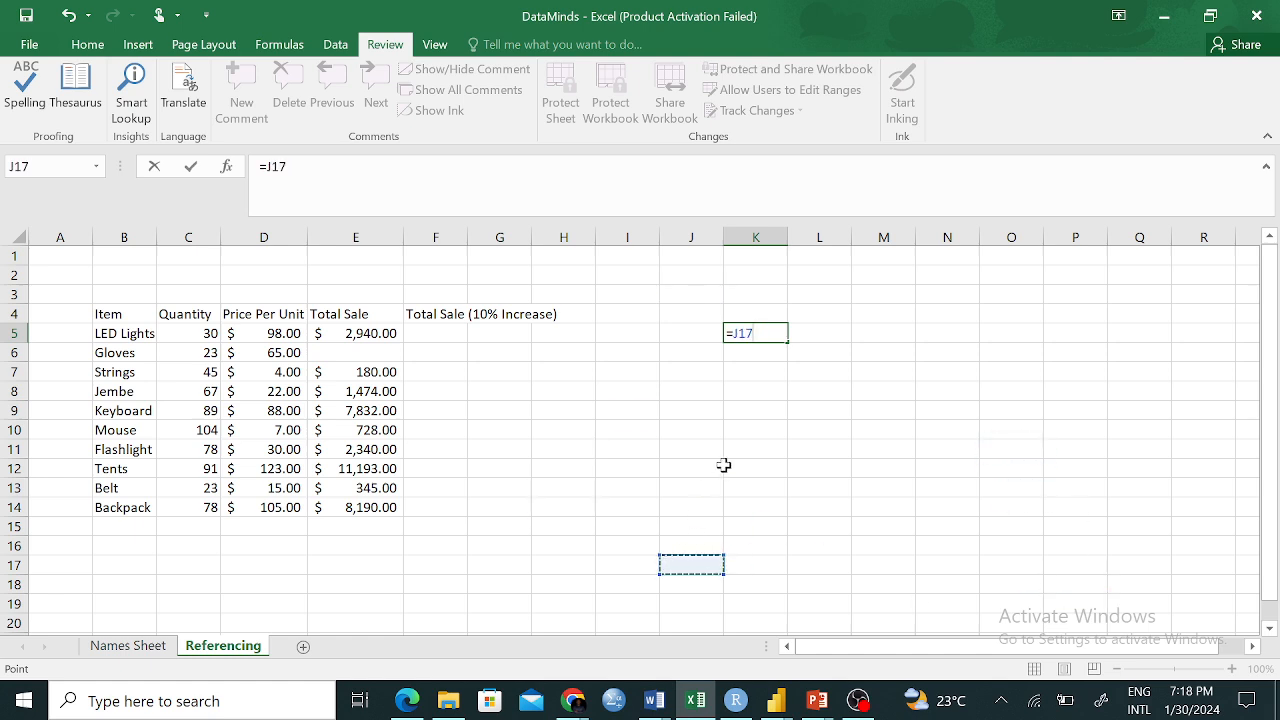
{"action": "left_click", "coordinate": [720, 466]}
{"action": "key", "text": "BackSpace"}
{"action": "key", "text": "BackSpace"}
{"action": "key", "text": "BackSpace"}
{"action": "key", "text": "BackSpace"}
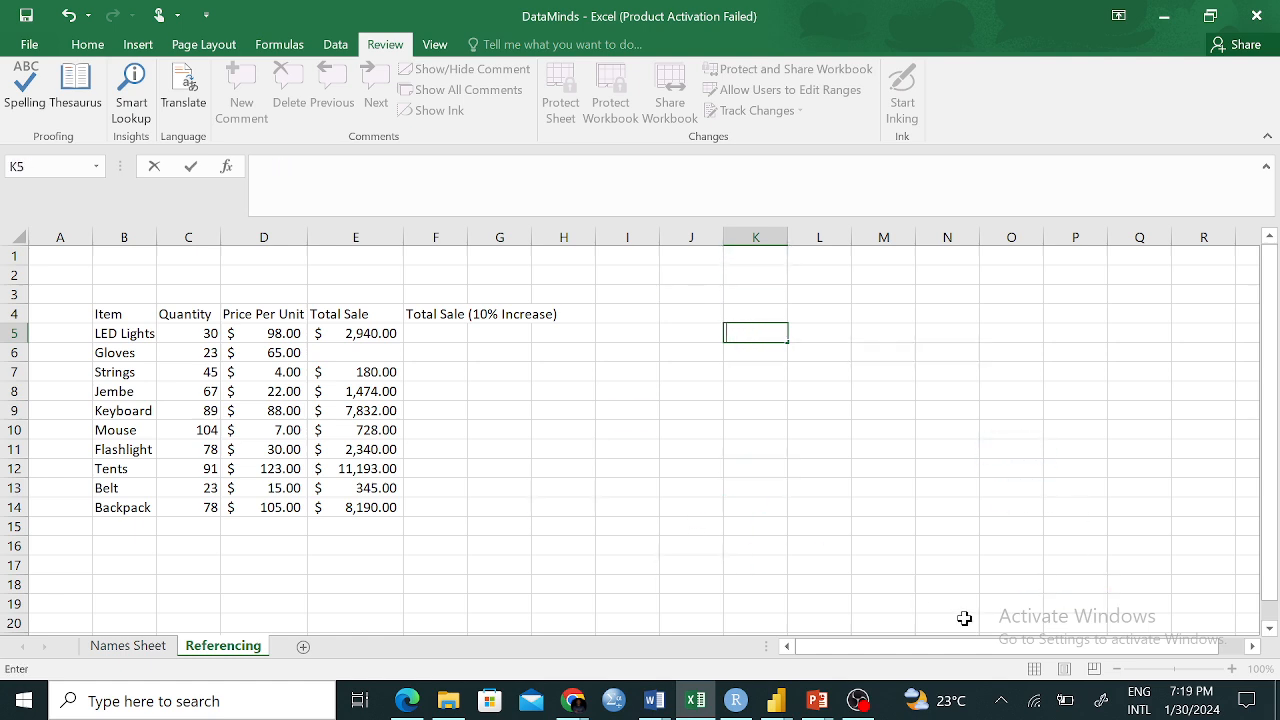
Clear the totals in E7:E14 and empty cell E5
{"action": "left_click_drag", "start_coordinate": [365, 373], "coordinate": [355, 492]}
{"action": "right_click", "coordinate": [355, 490]}
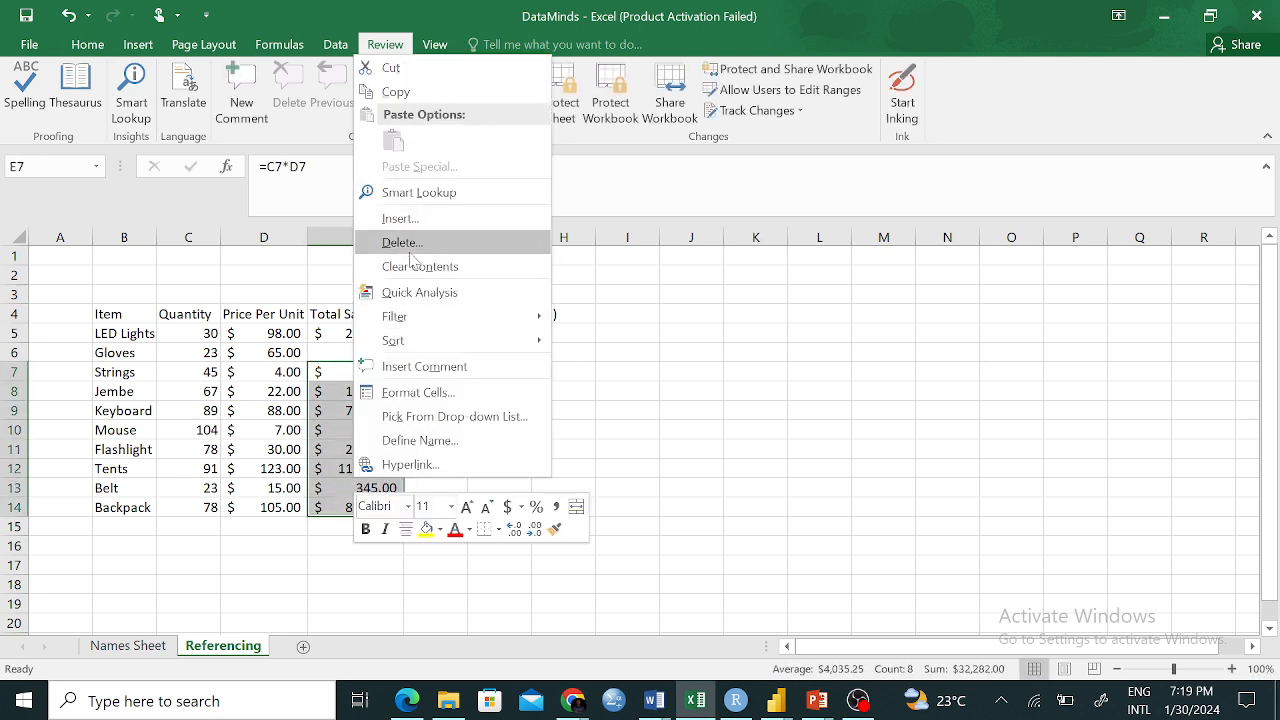
{"action": "left_click", "coordinate": [424, 274]}
{"action": "left_click", "coordinate": [527, 435]}
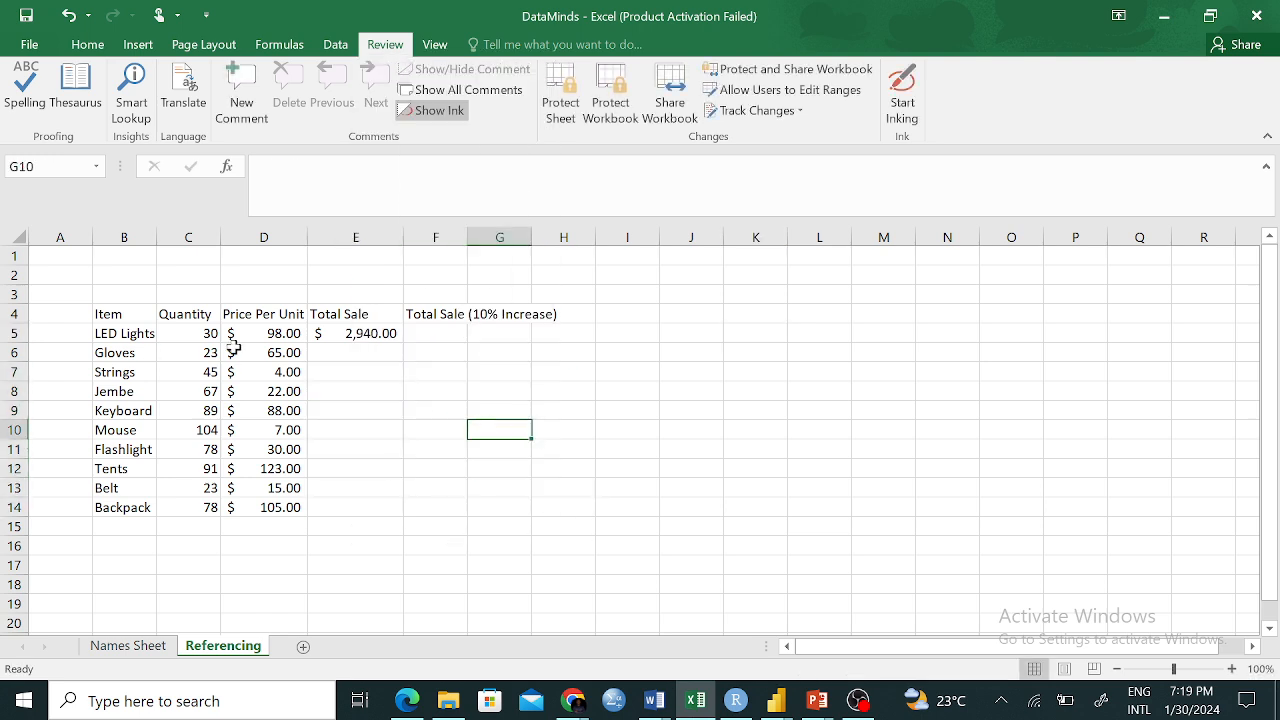
{"action": "left_click", "coordinate": [245, 333]}
{"action": "left_click", "coordinate": [201, 333]}
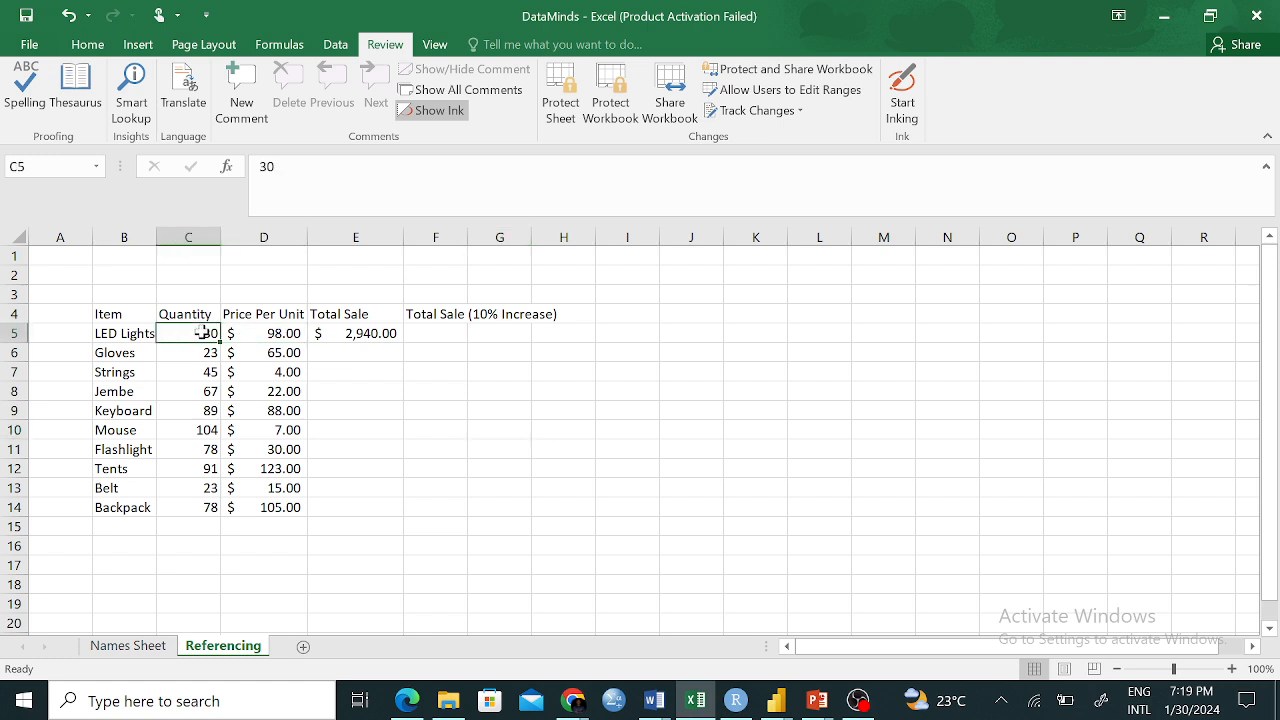
{"action": "left_click", "coordinate": [280, 333]}
{"action": "left_click", "coordinate": [369, 333]}
{"action": "key", "text": "BackSpace"}
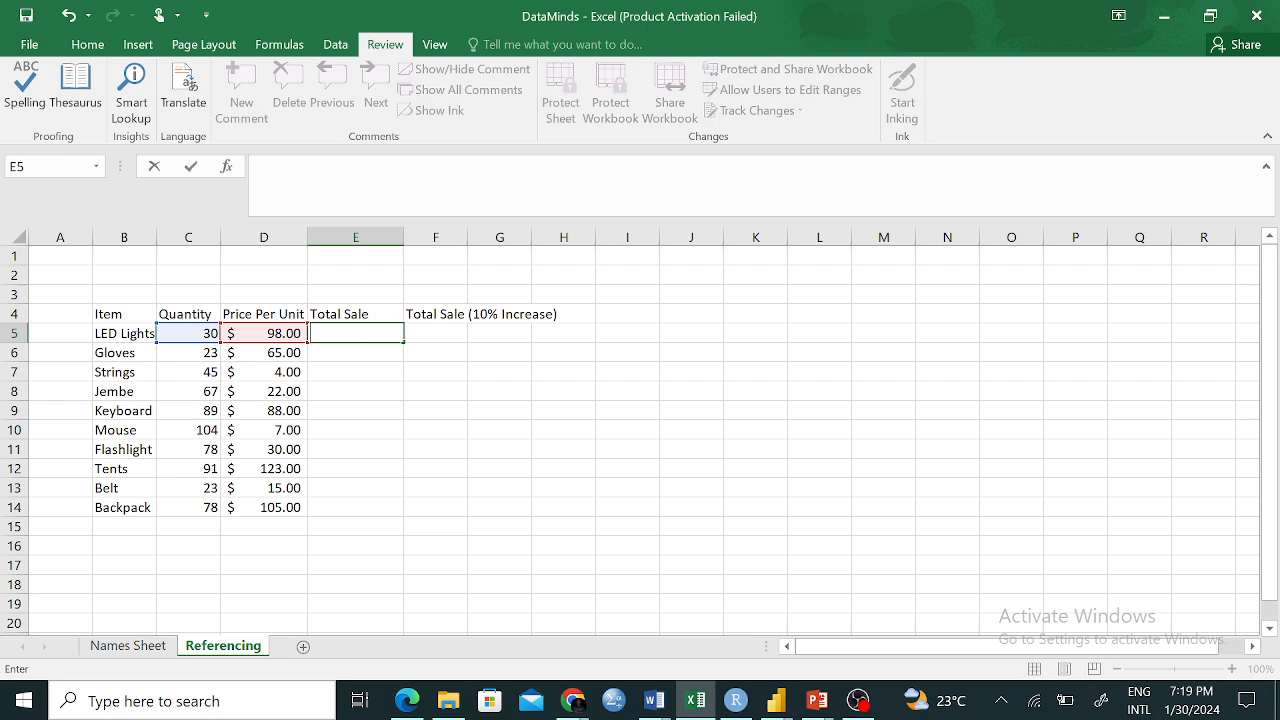
{"action": "left_click", "coordinate": [482, 391]}
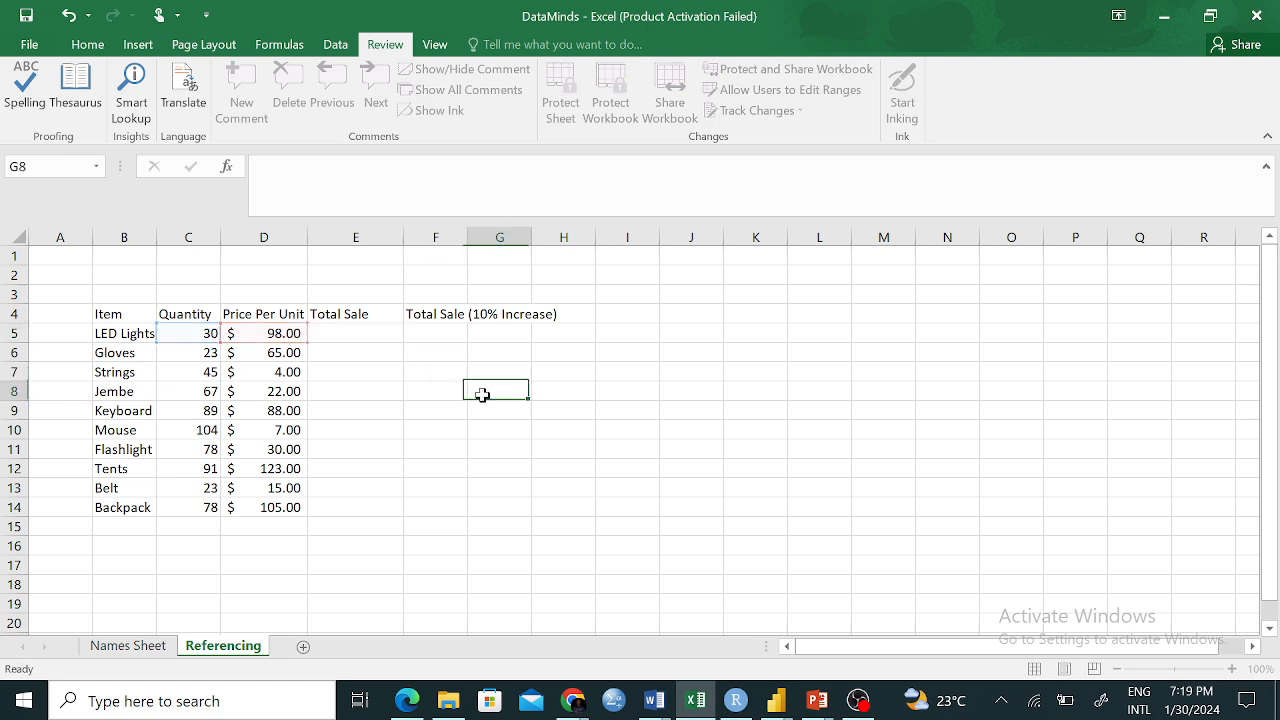
{"action": "left_click", "coordinate": [366, 335]}
Rebuild =C5*D5 in E5 by clicking C5 and D5, giving $2,940.00
{"action": "type", "text": "="}
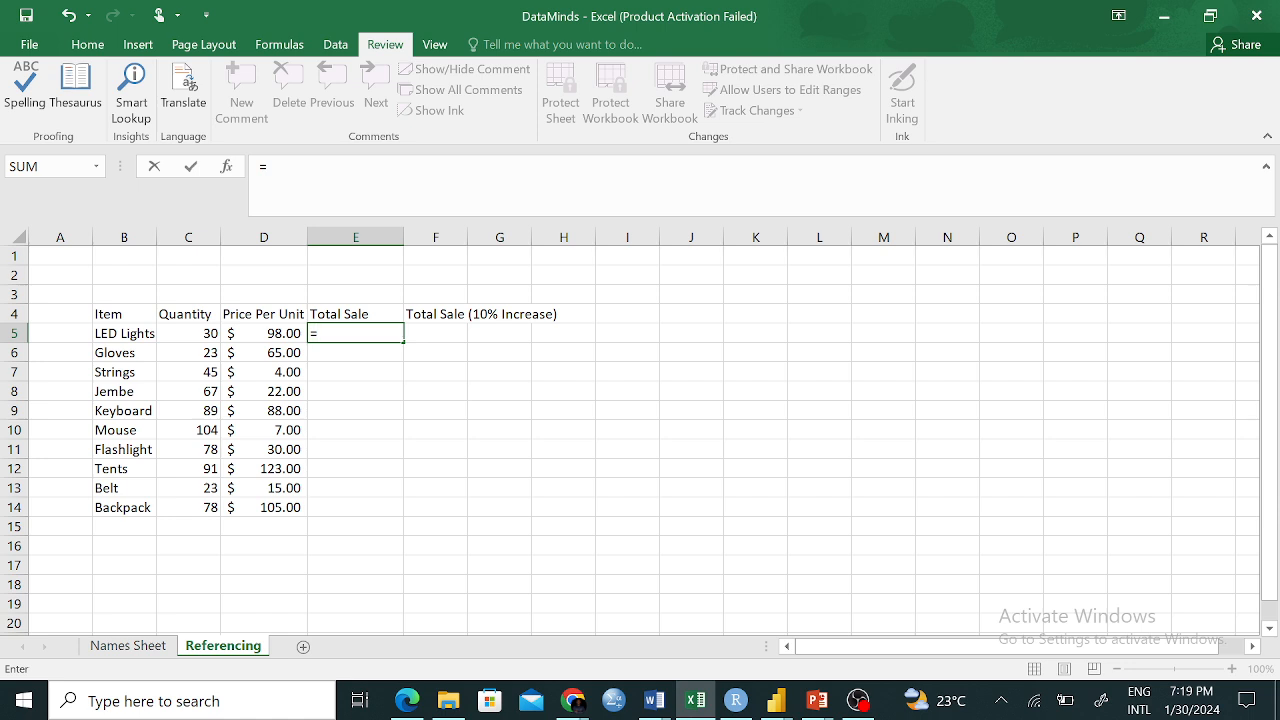
{"action": "type", "text": "D"}
{"action": "key", "text": "BackSpace"}
{"action": "type", "text": "C"}
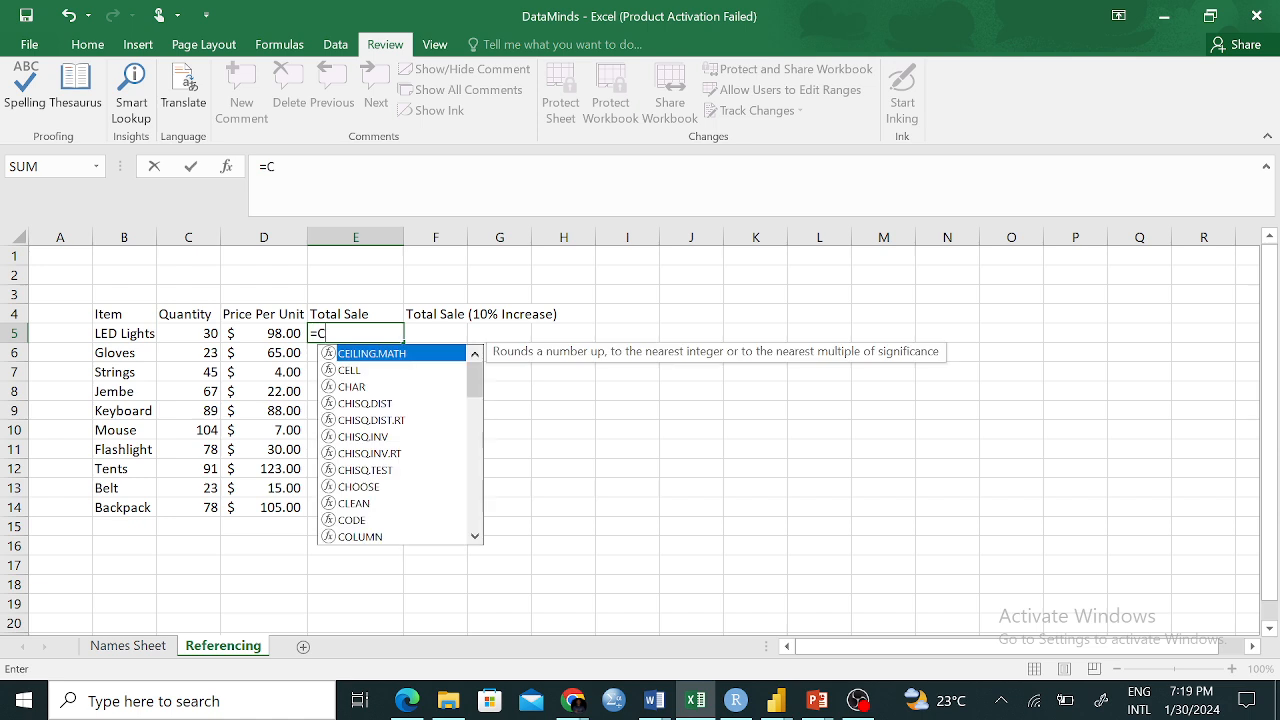
{"action": "type", "text": "5"}
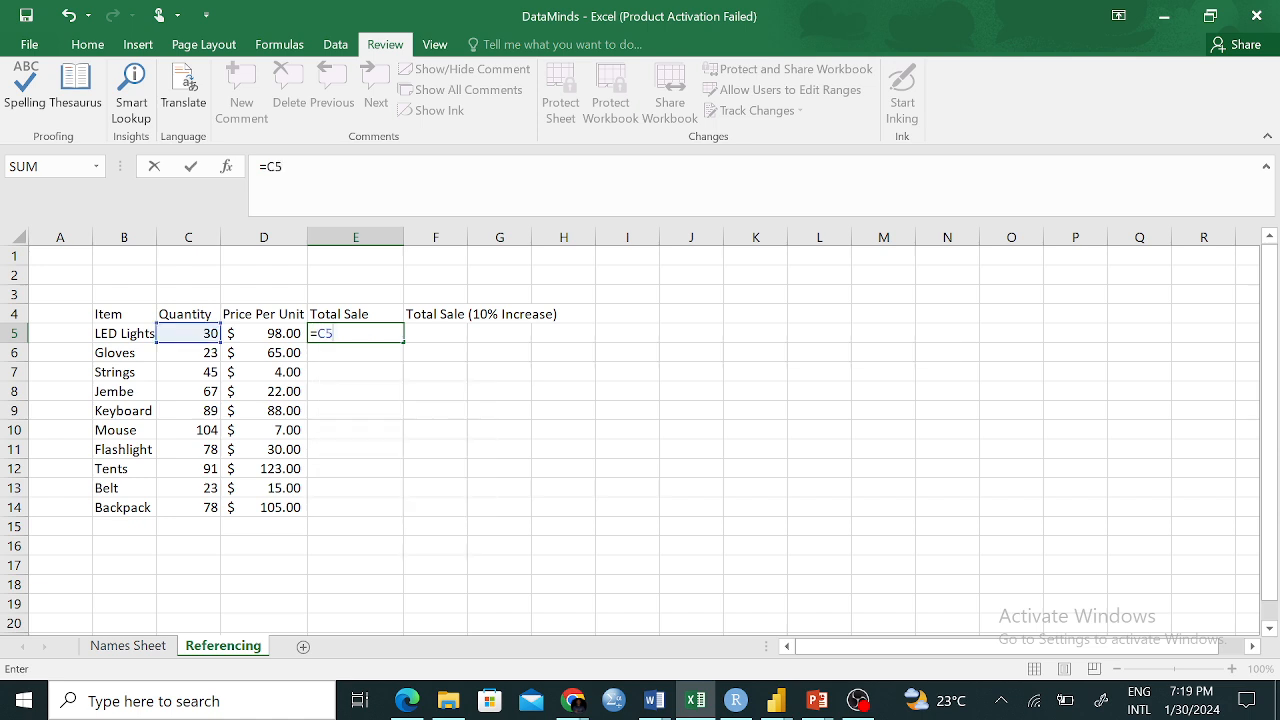
{"action": "type", "text": "*D"}
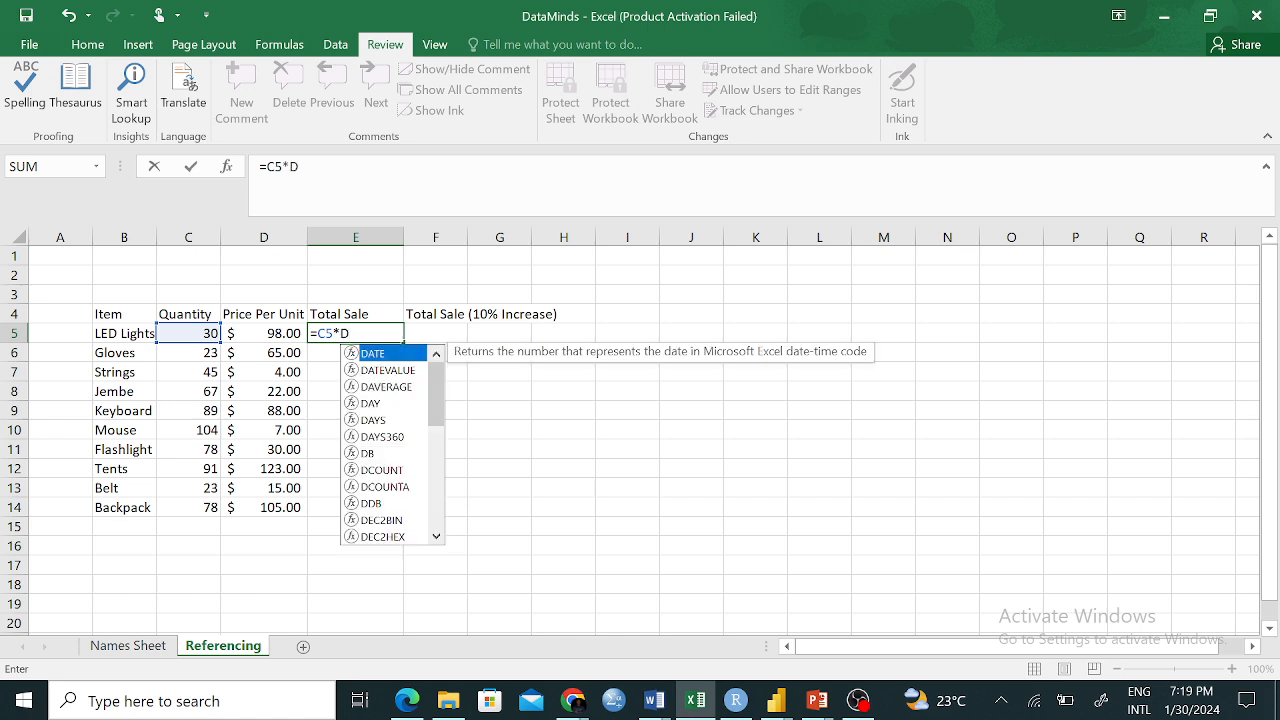
{"action": "type", "text": "5"}
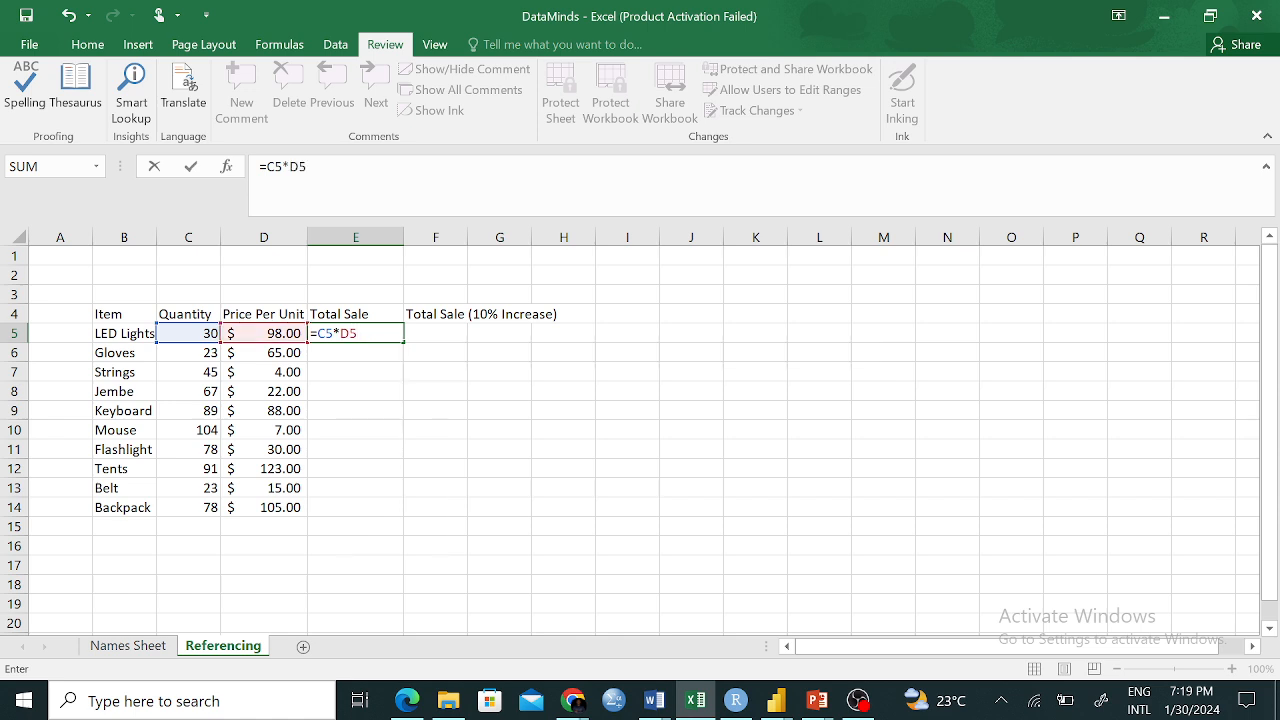
{"action": "key", "text": "BackSpace"}
{"action": "key", "text": "BackSpace"}
{"action": "key", "text": "BackSpace"}
{"action": "key", "text": "BackSpace"}
{"action": "key", "text": "BackSpace"}
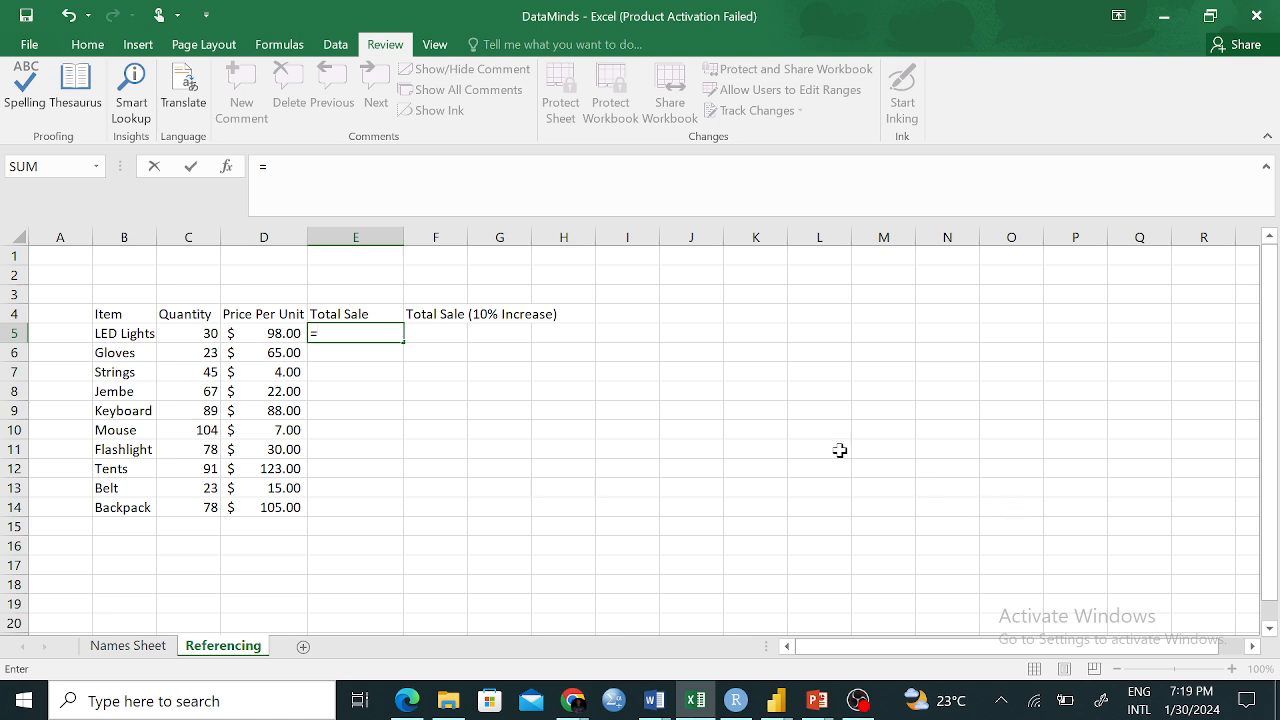
{"action": "left_click", "coordinate": [201, 334]}
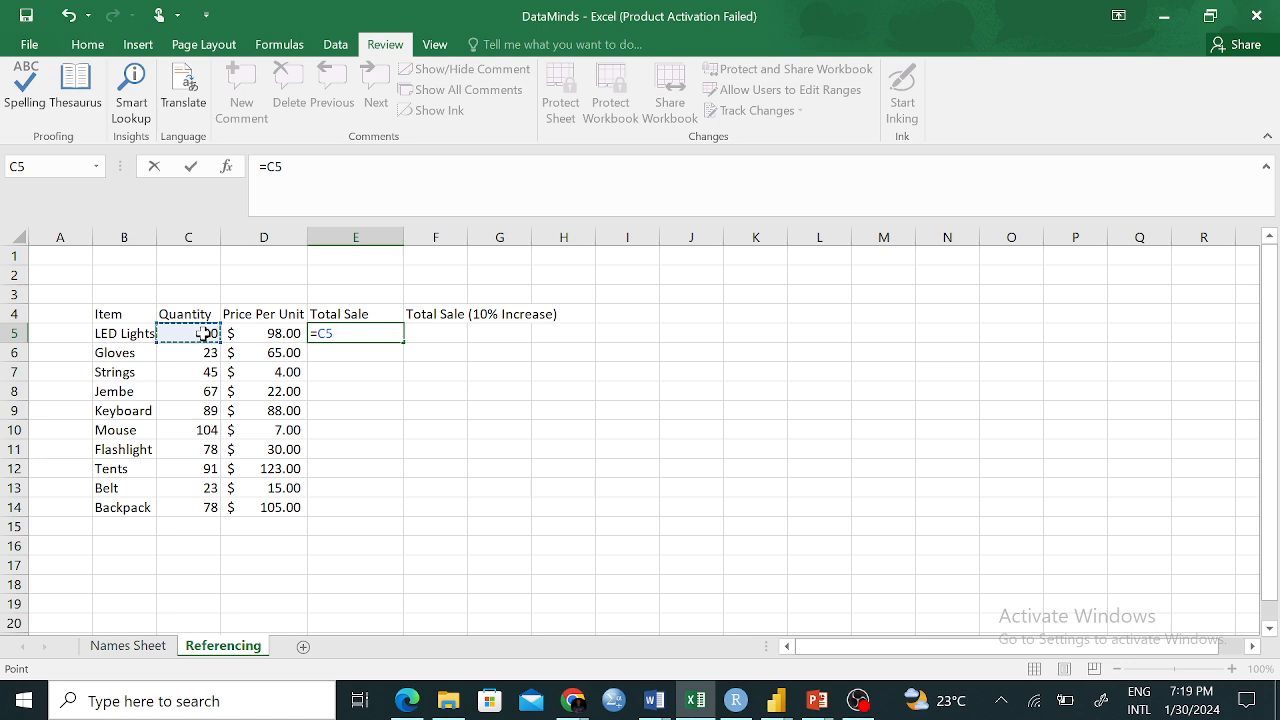
{"action": "type", "text": "*"}
{"action": "left_click", "coordinate": [265, 330]}
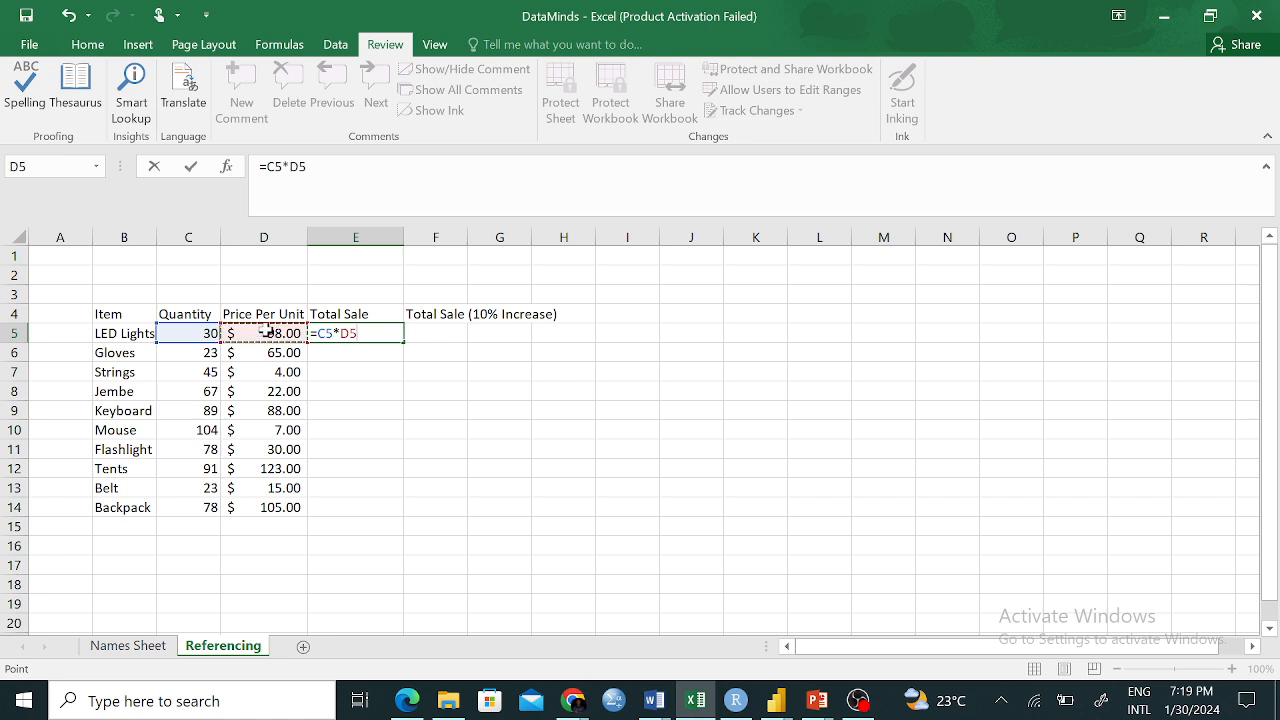
{"action": "type", "text": "*"}
{"action": "left_click", "coordinate": [267, 391]}
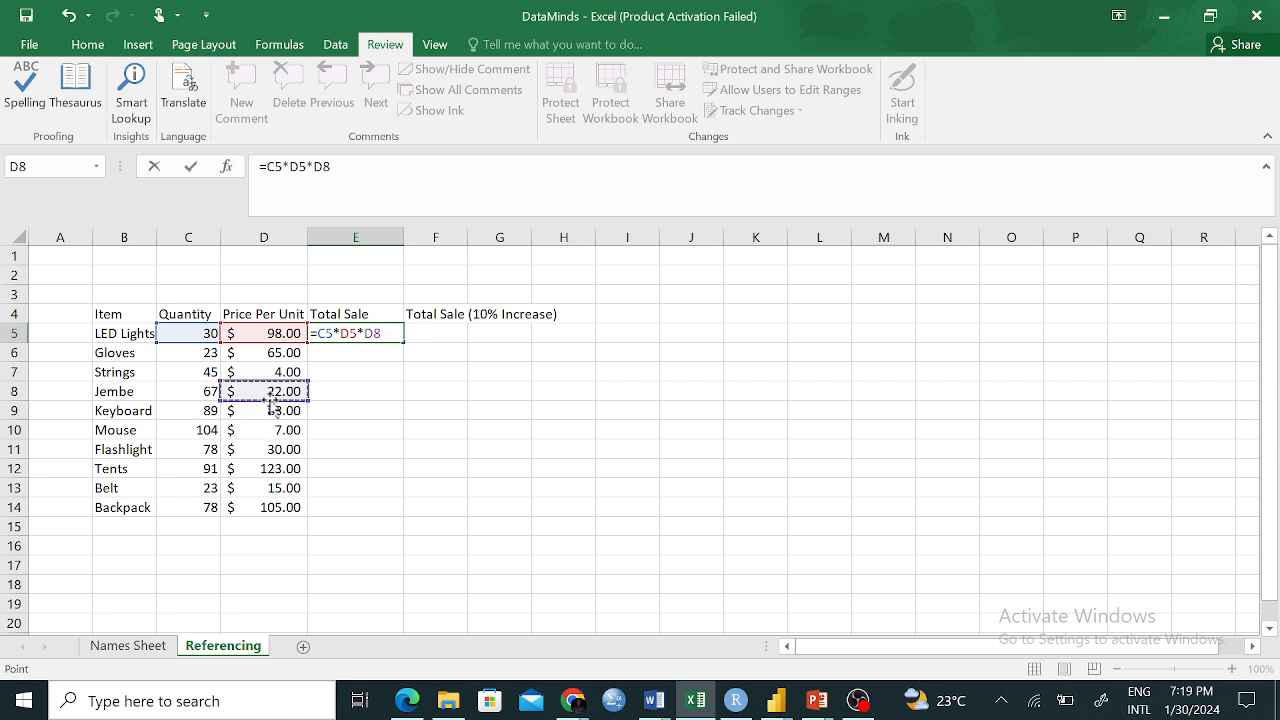
{"action": "key", "text": "BackSpace"}
{"action": "key", "text": "BackSpace"}
{"action": "key", "text": "BackSpace"}
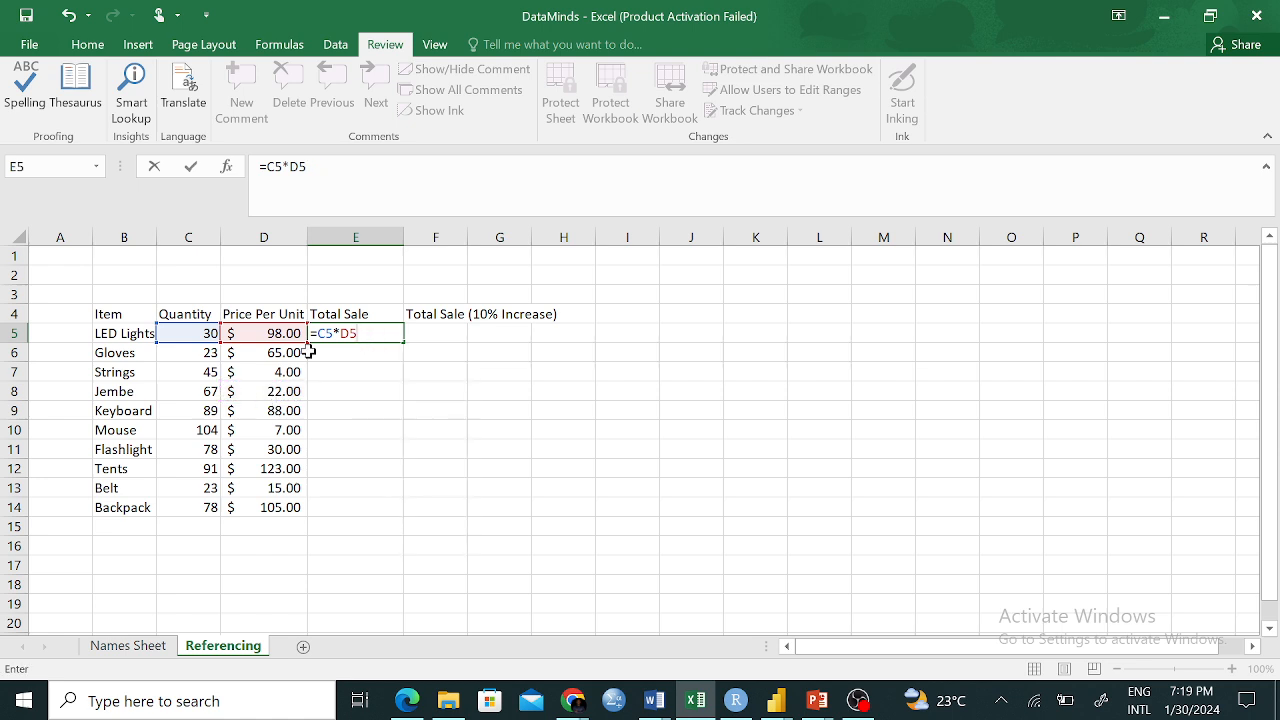
{"action": "key", "text": "Return"}
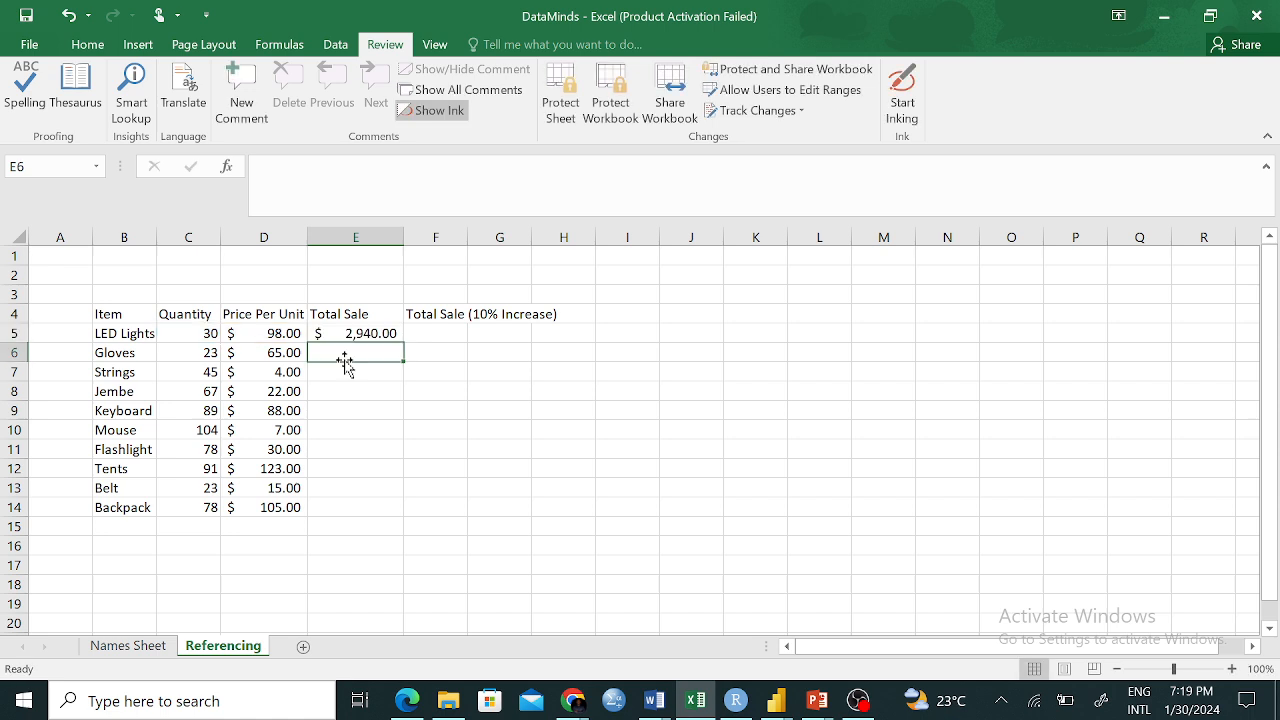
Copy the E5 total formula down to E14, giving Tents $11,193.00 and Backpack $8,190.00
{"action": "left_click", "coordinate": [358, 335]}
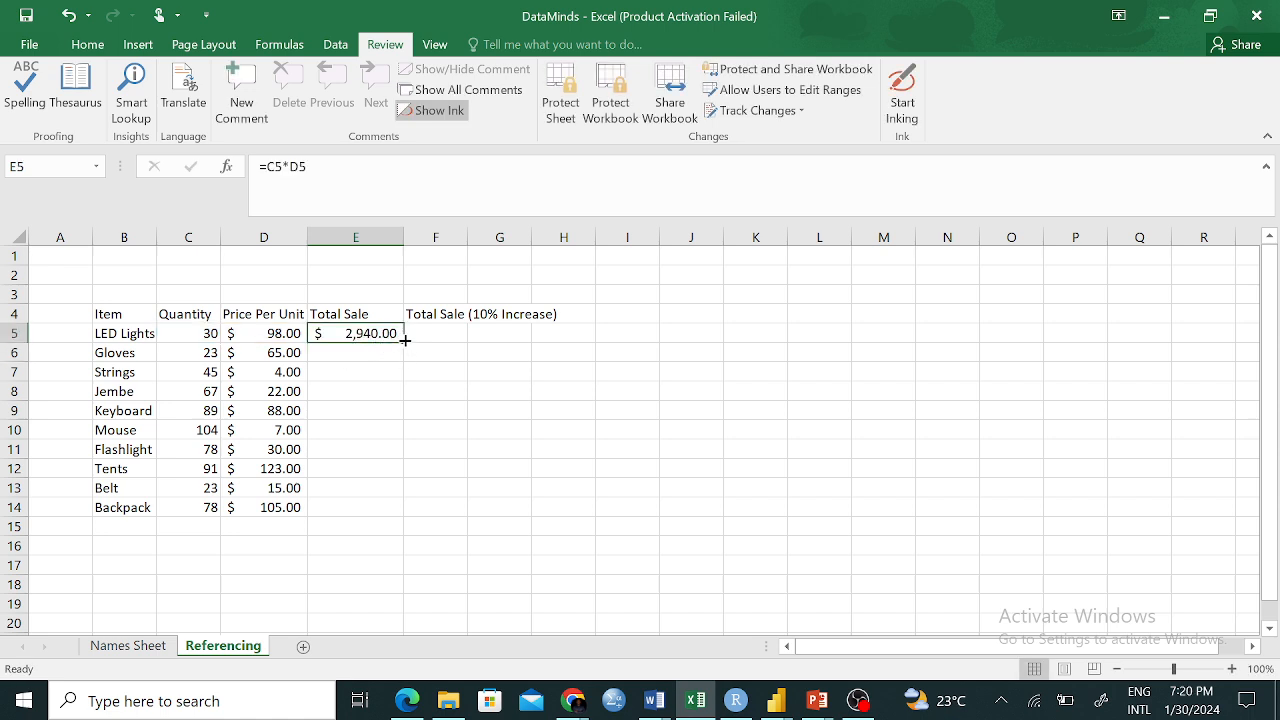
{"action": "left_click_drag", "start_coordinate": [405, 342], "coordinate": [398, 513]}
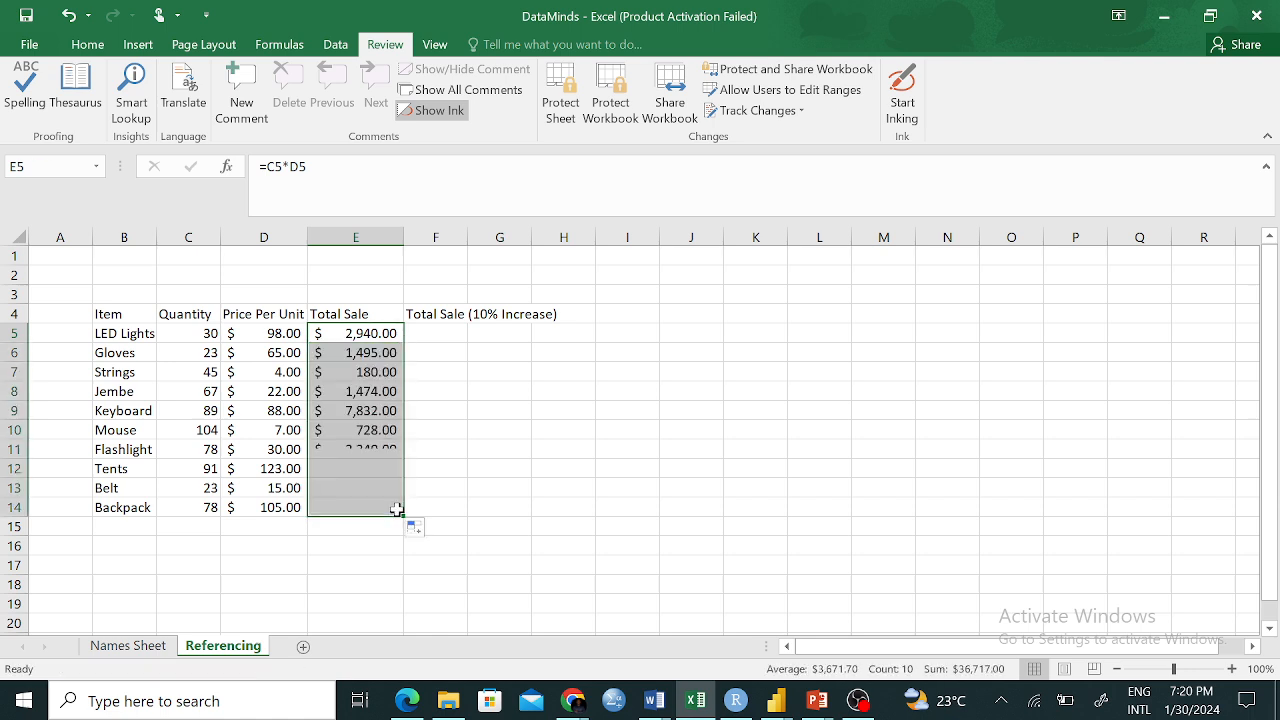
{"action": "left_click", "coordinate": [350, 340]}
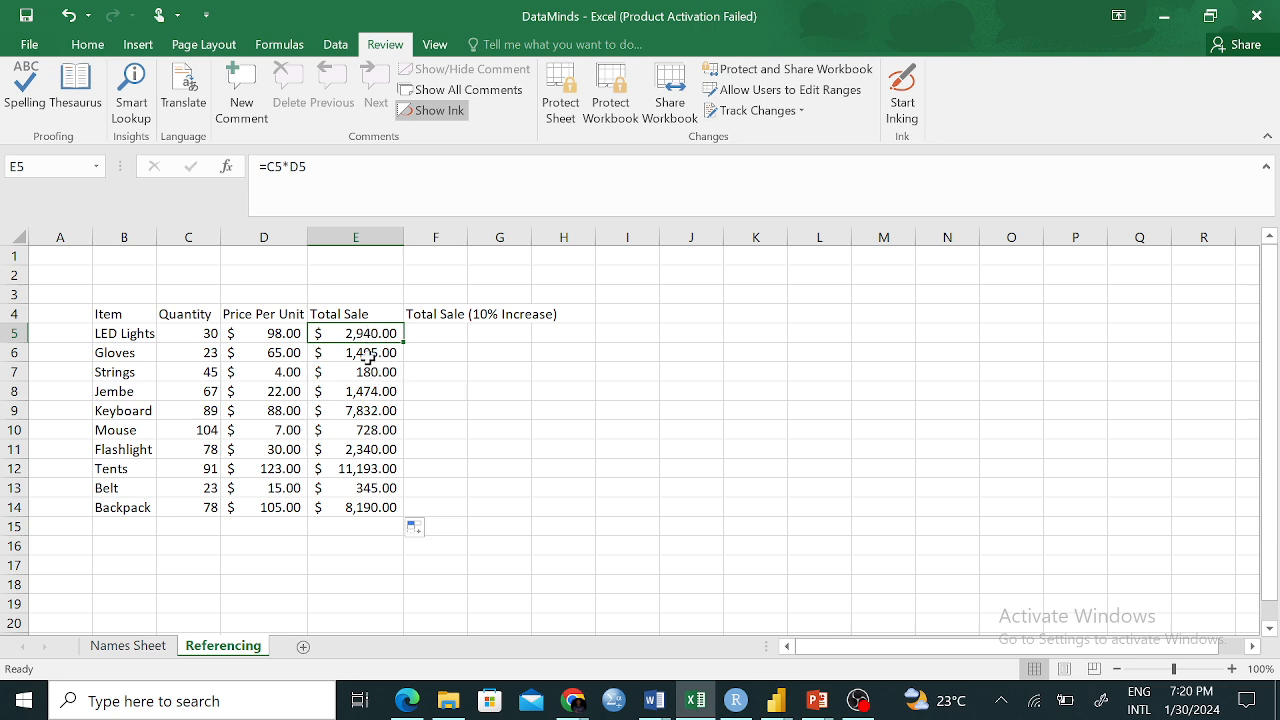
{"action": "left_click", "coordinate": [764, 449]}
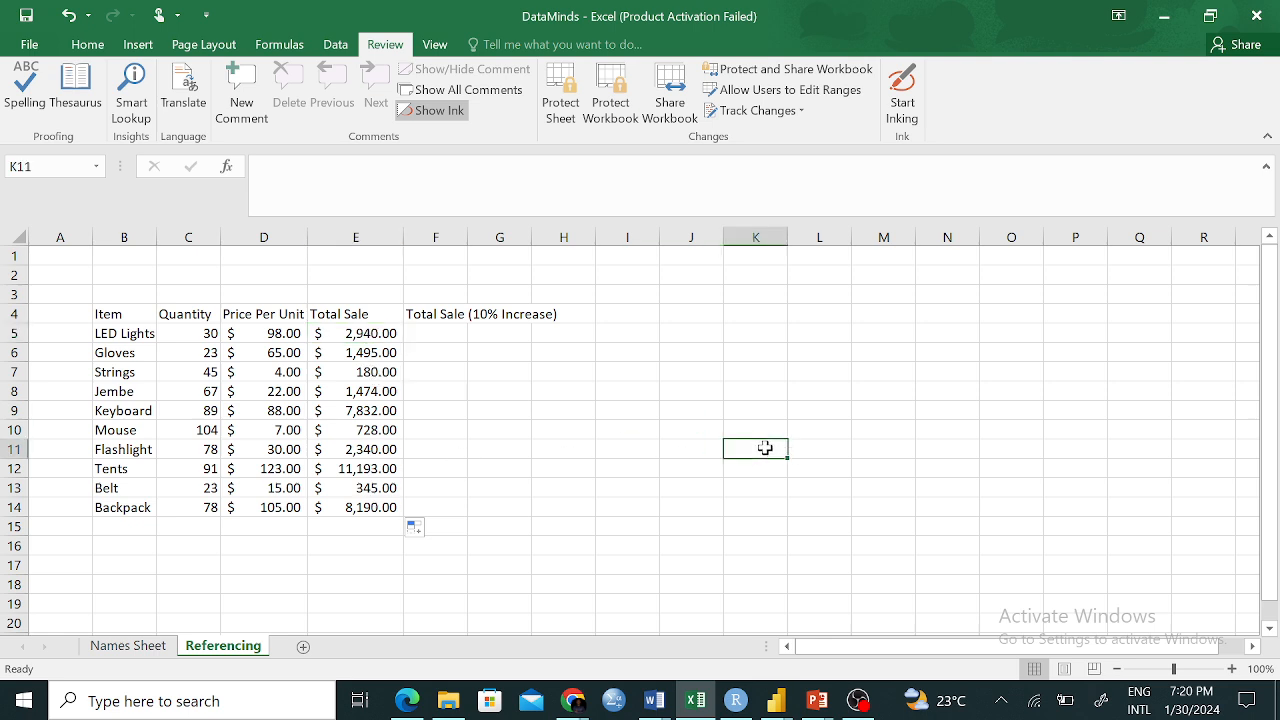
{"action": "type", "text": "RELE"}
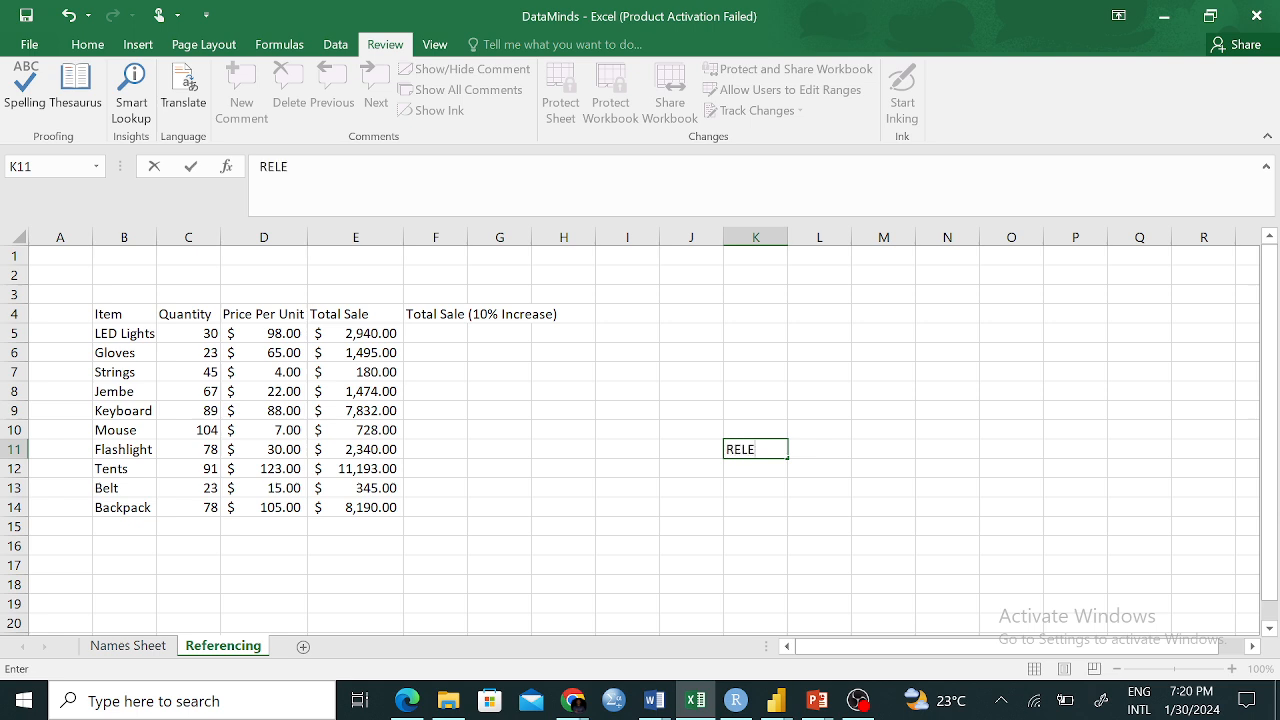
{"action": "key", "text": "BackSpace"}
{"action": "type", "text": "ATIVE REFERNCINGH"}
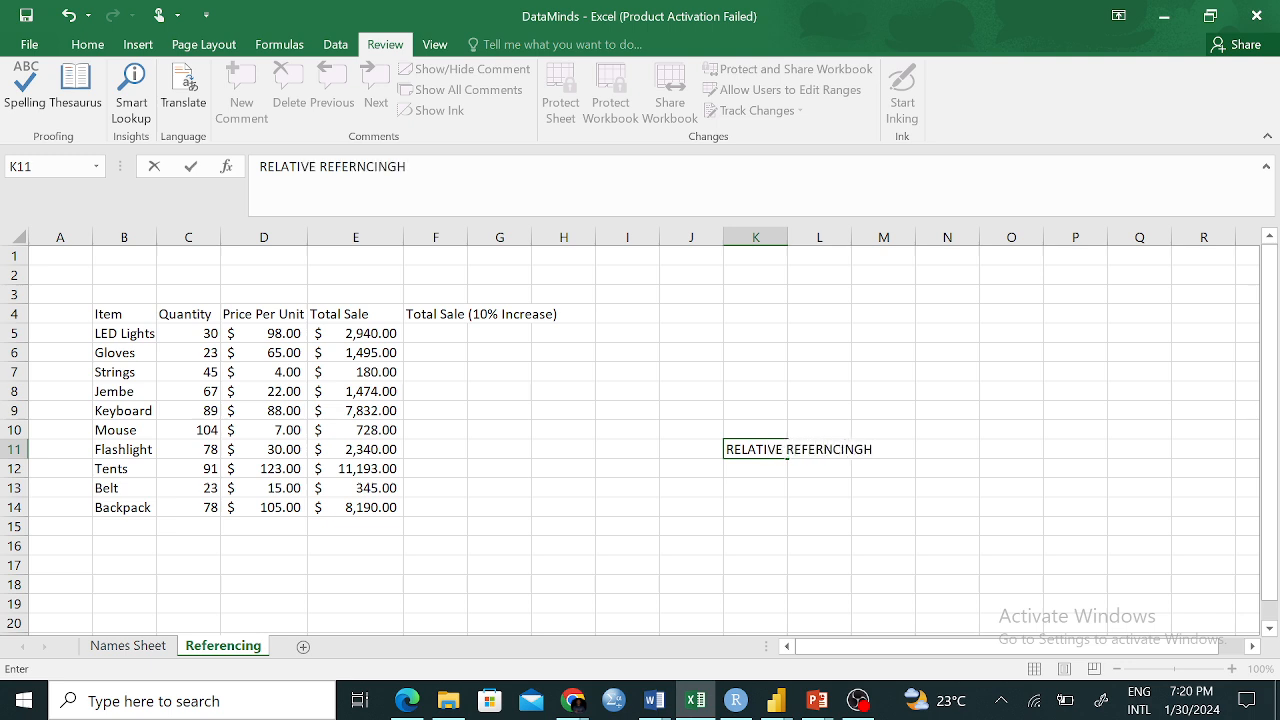
{"action": "key", "text": "BackSpace"}
{"action": "key", "text": "Return"}
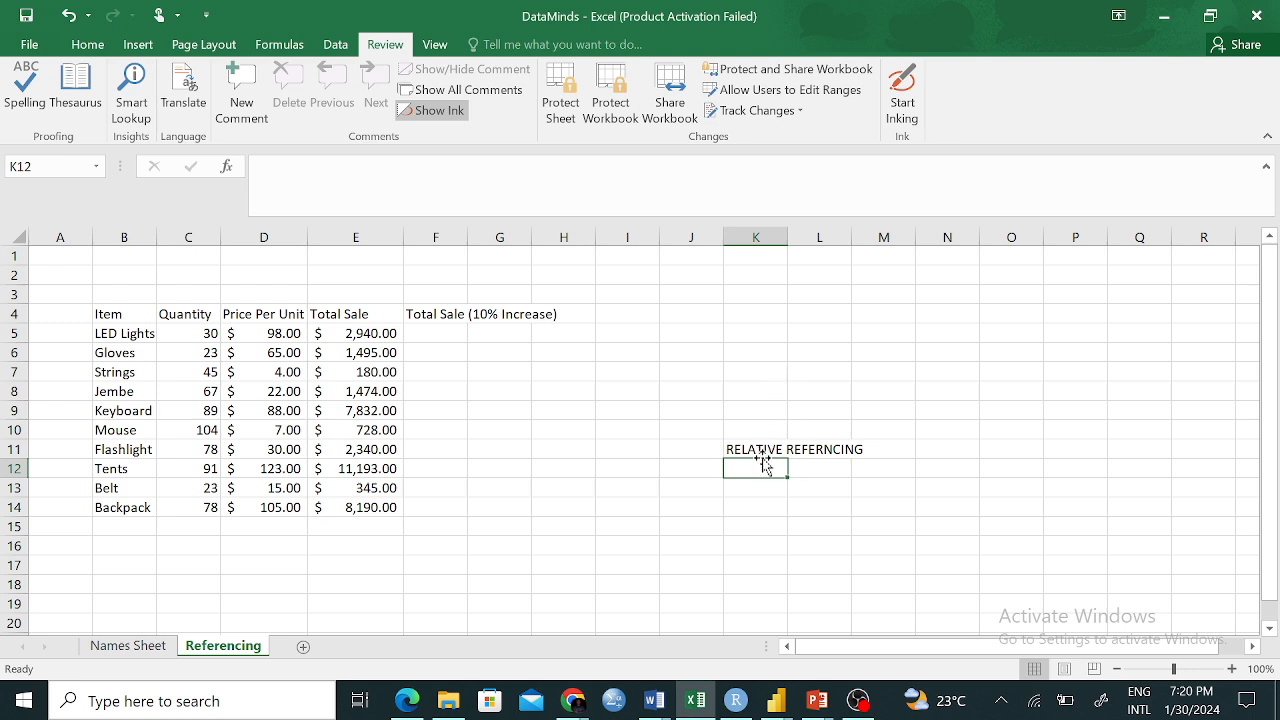
{"action": "left_click", "coordinate": [750, 444]}
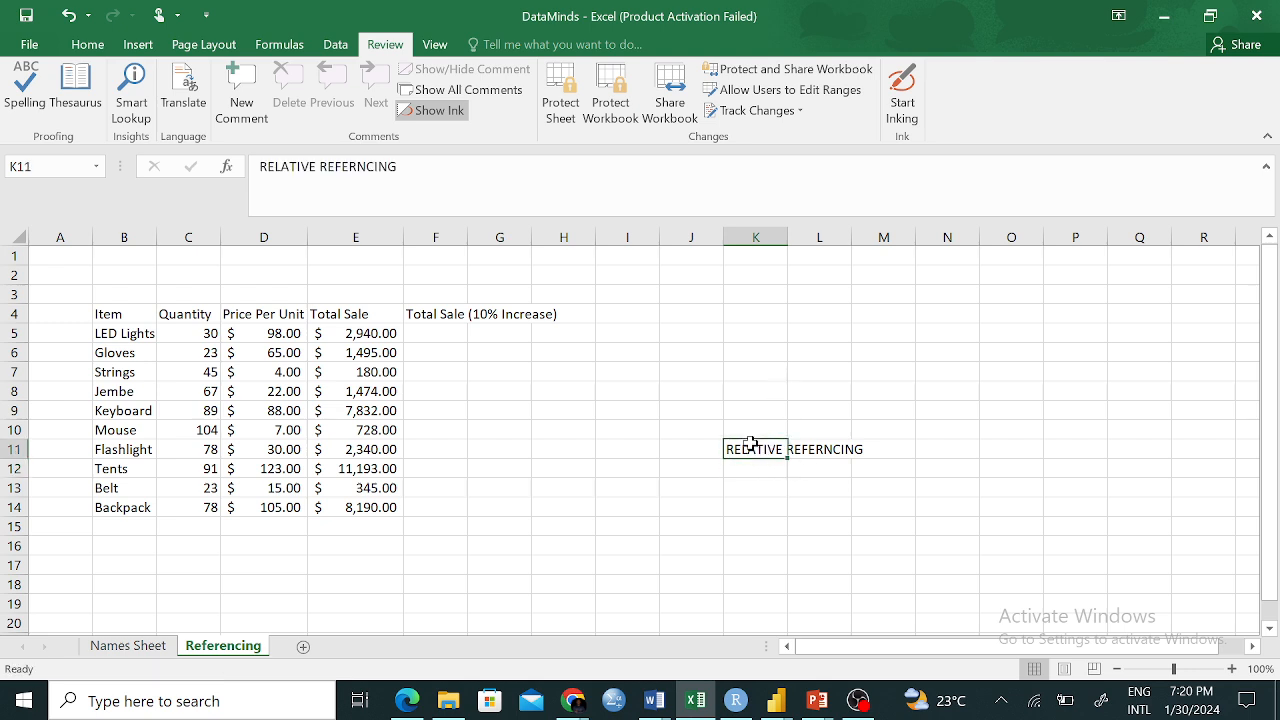
{"action": "key", "text": "BackSpace"}
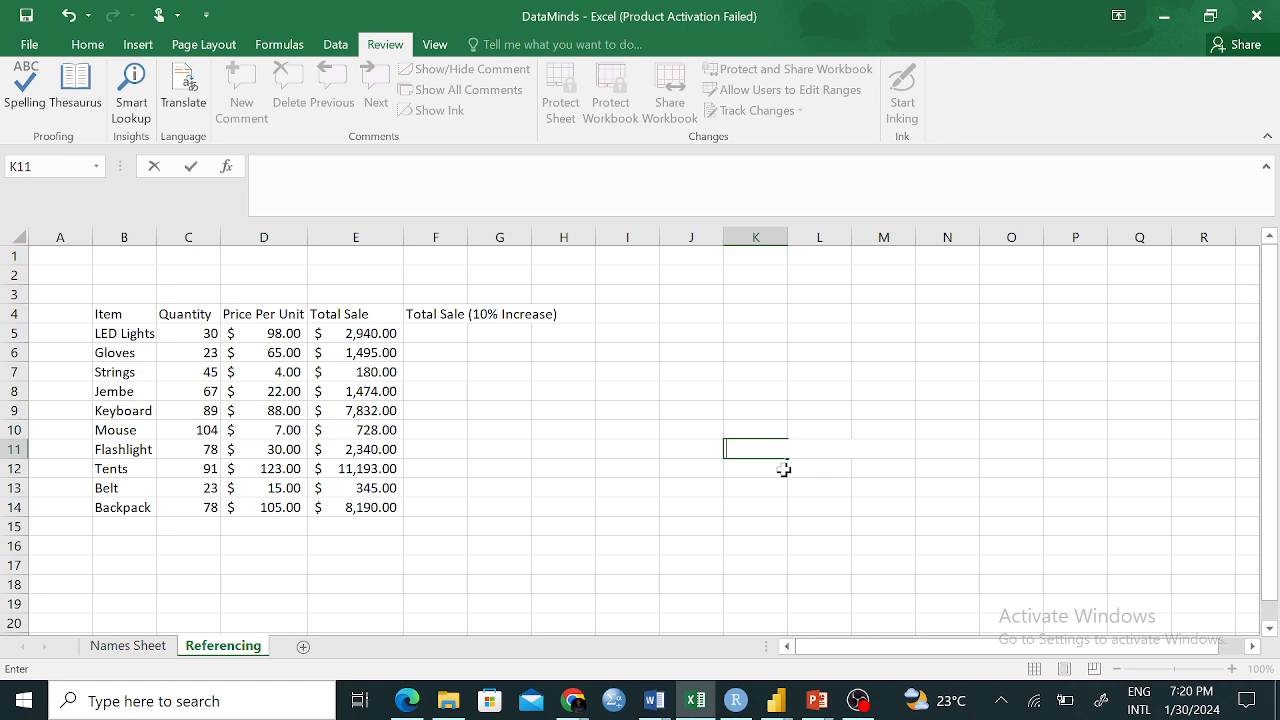
{"action": "key", "text": "Return"}
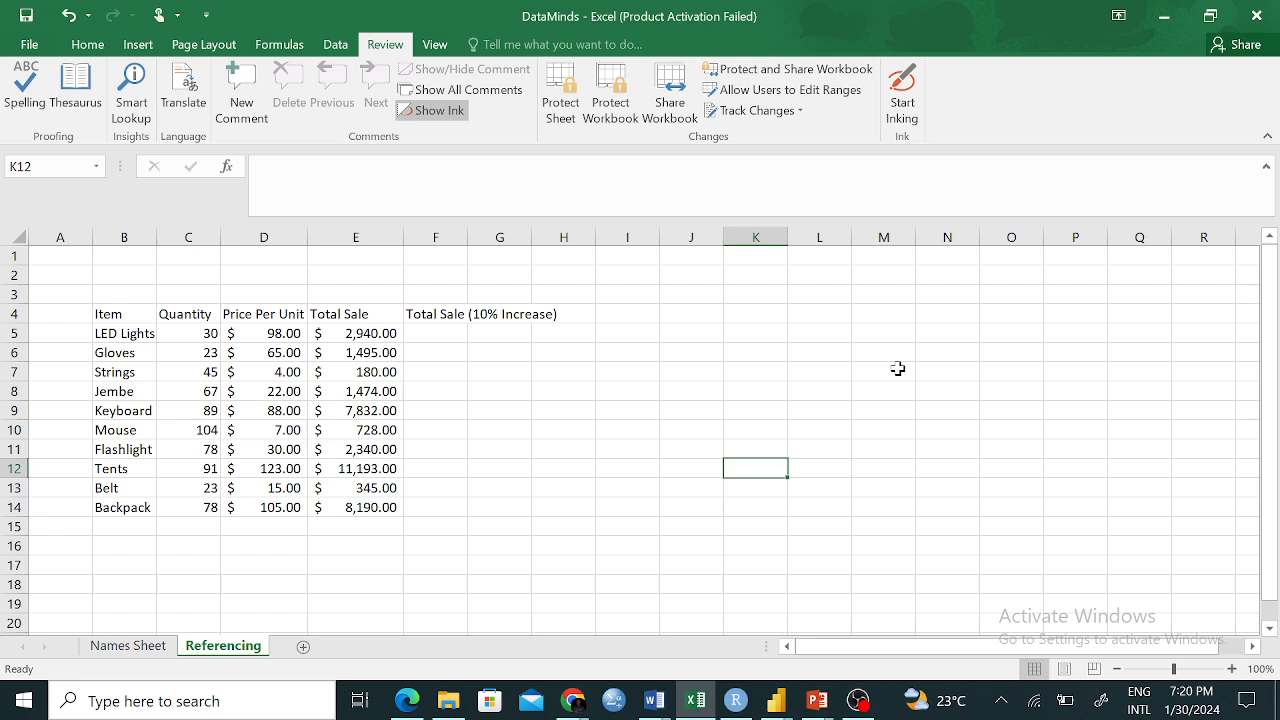
Enter the 1.1 multiplier in F2, above the Total Sale (10% Increase) heading
{"action": "left_click", "coordinate": [442, 315]}
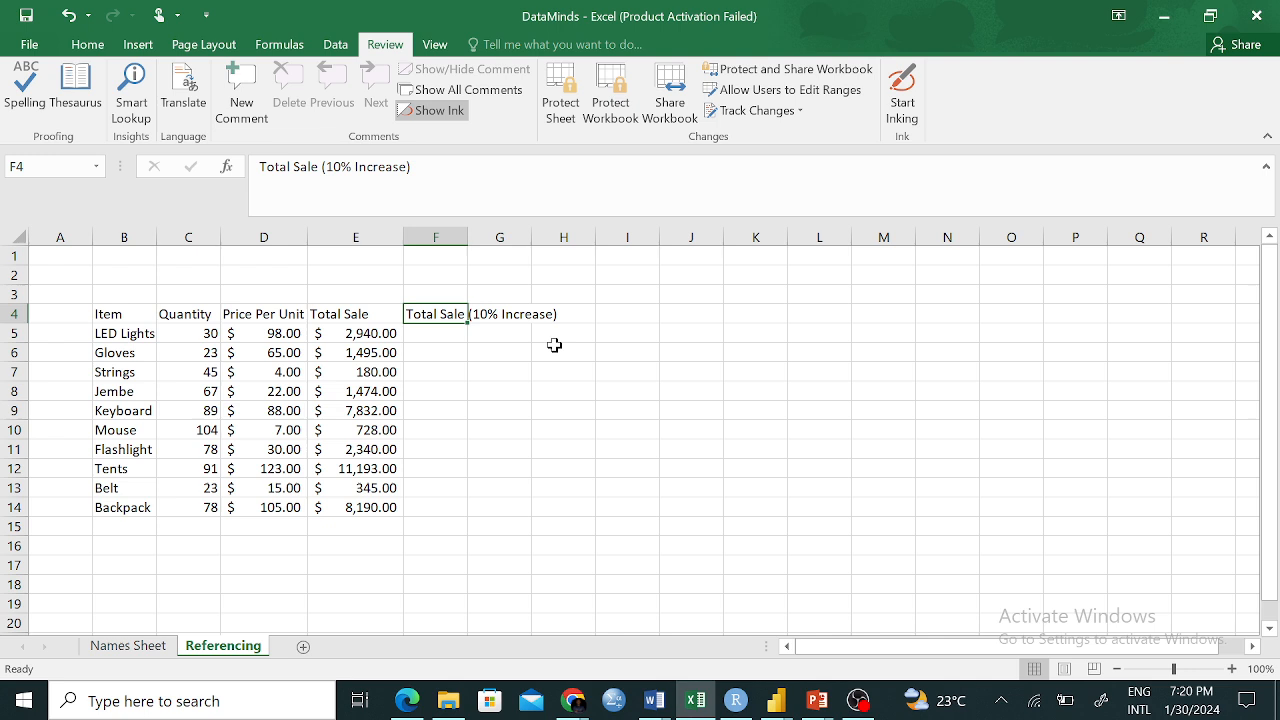
{"action": "left_click", "coordinate": [434, 295]}
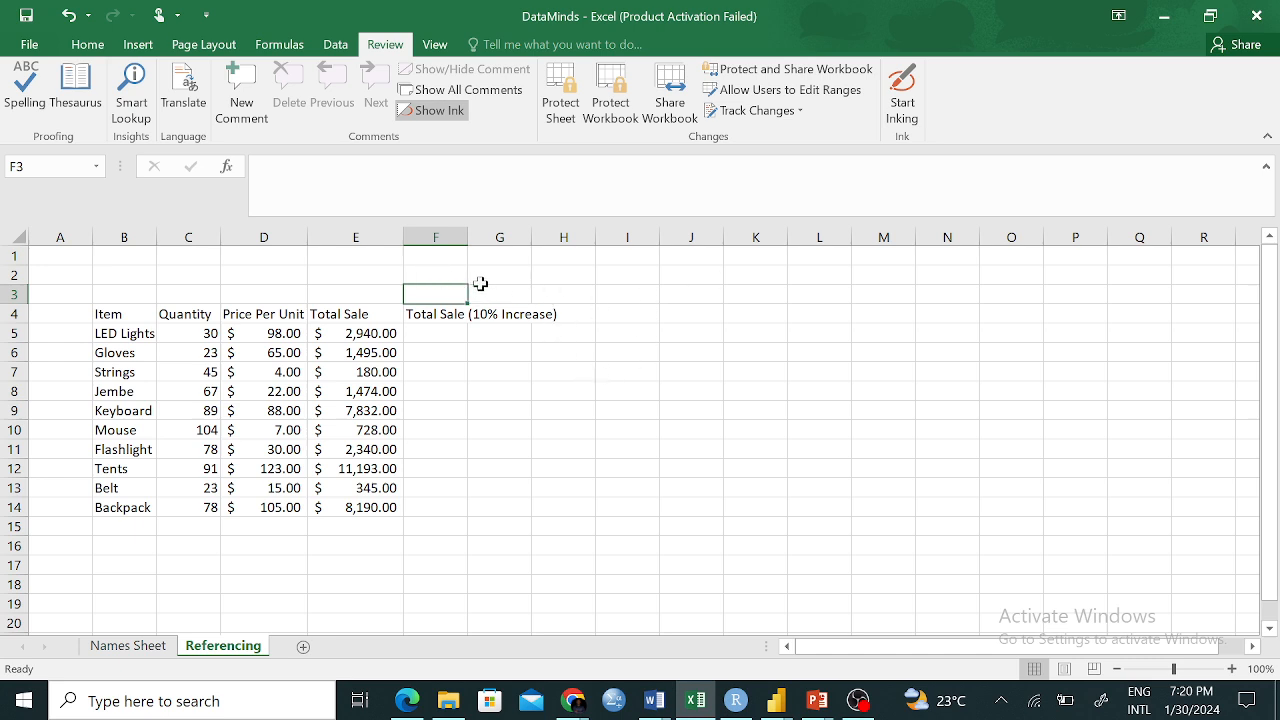
{"action": "left_click", "coordinate": [437, 272]}
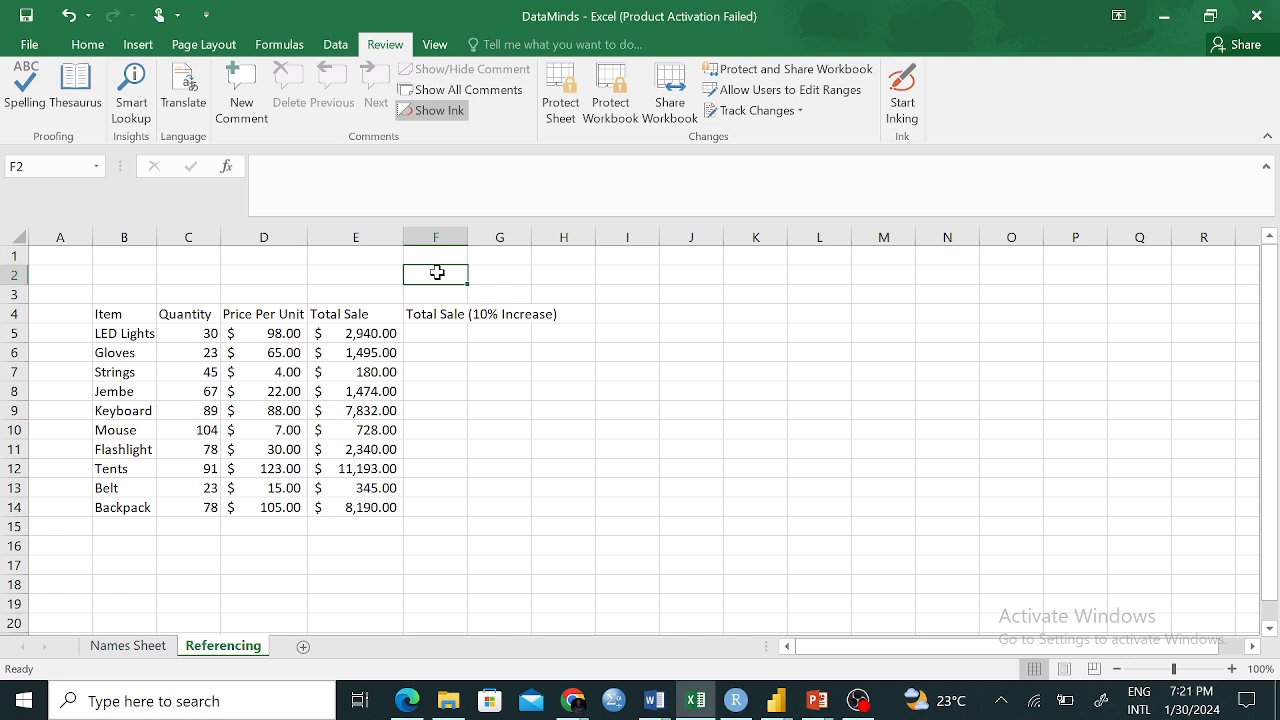
{"action": "type", "text": "1.1"}
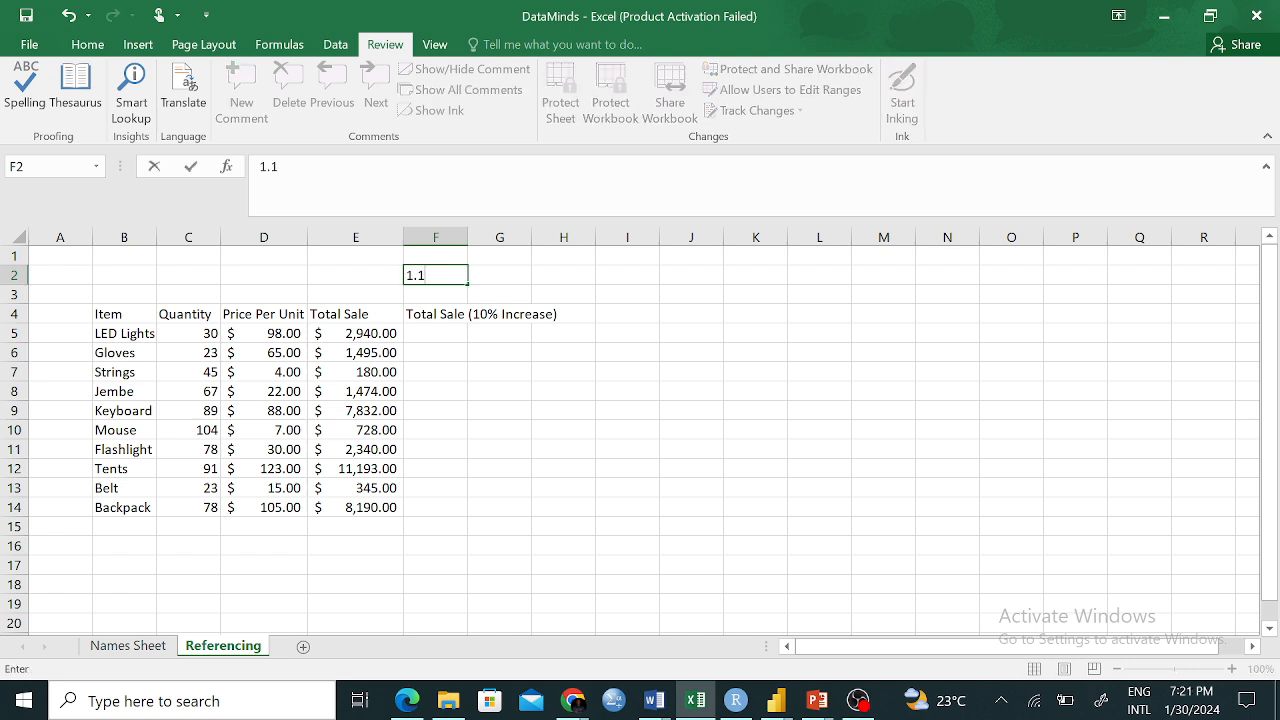
{"action": "key", "text": "Return"}
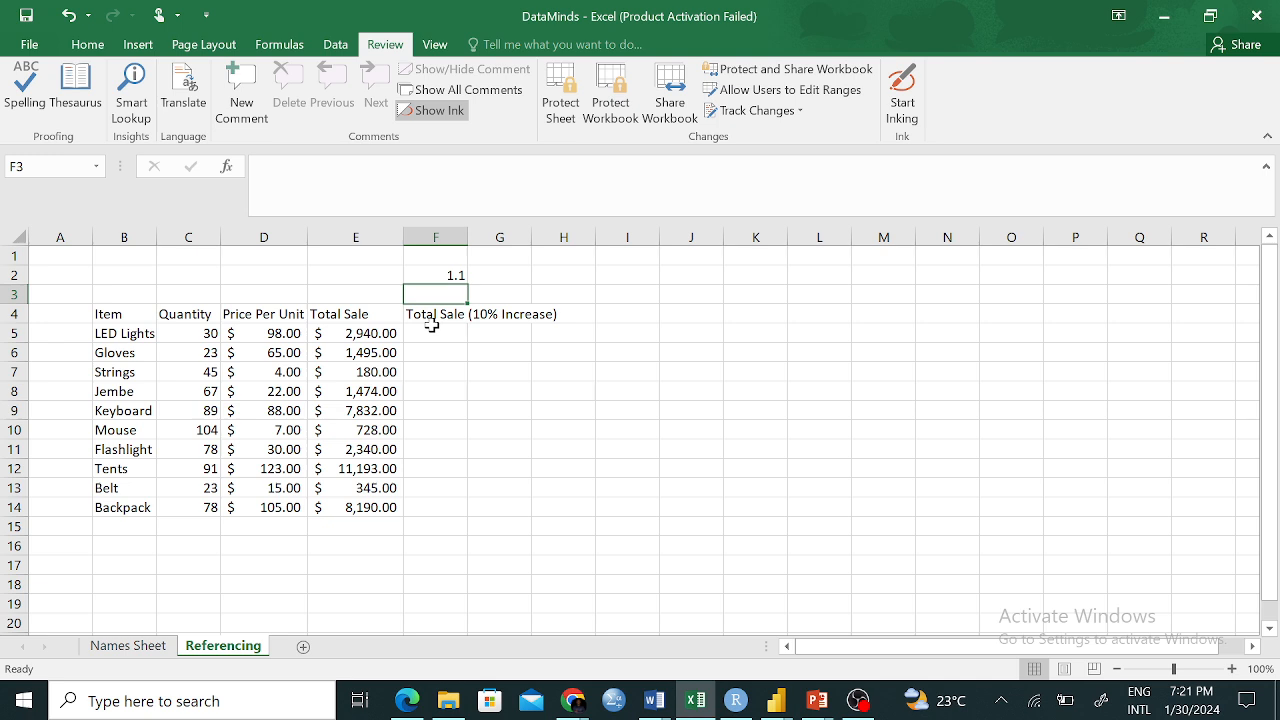
{"action": "left_click", "coordinate": [443, 277]}
{"action": "left_click", "coordinate": [424, 316]}
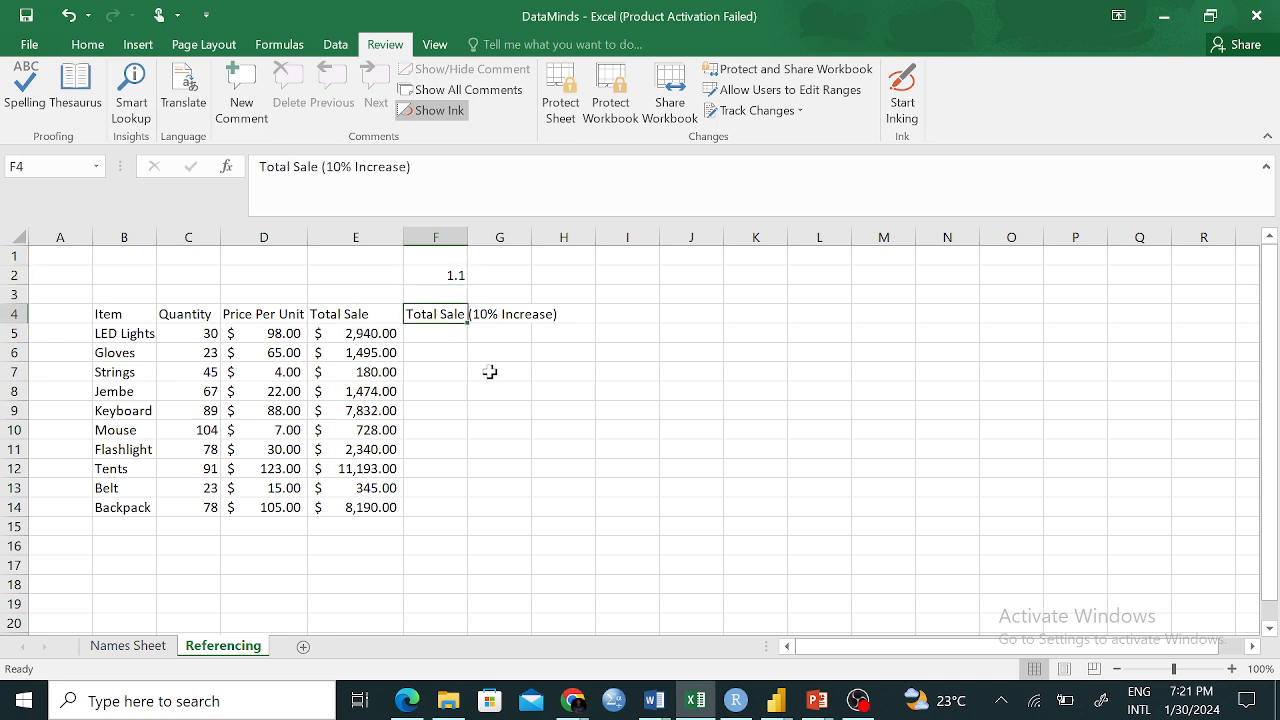
{"action": "left_click", "coordinate": [431, 272]}
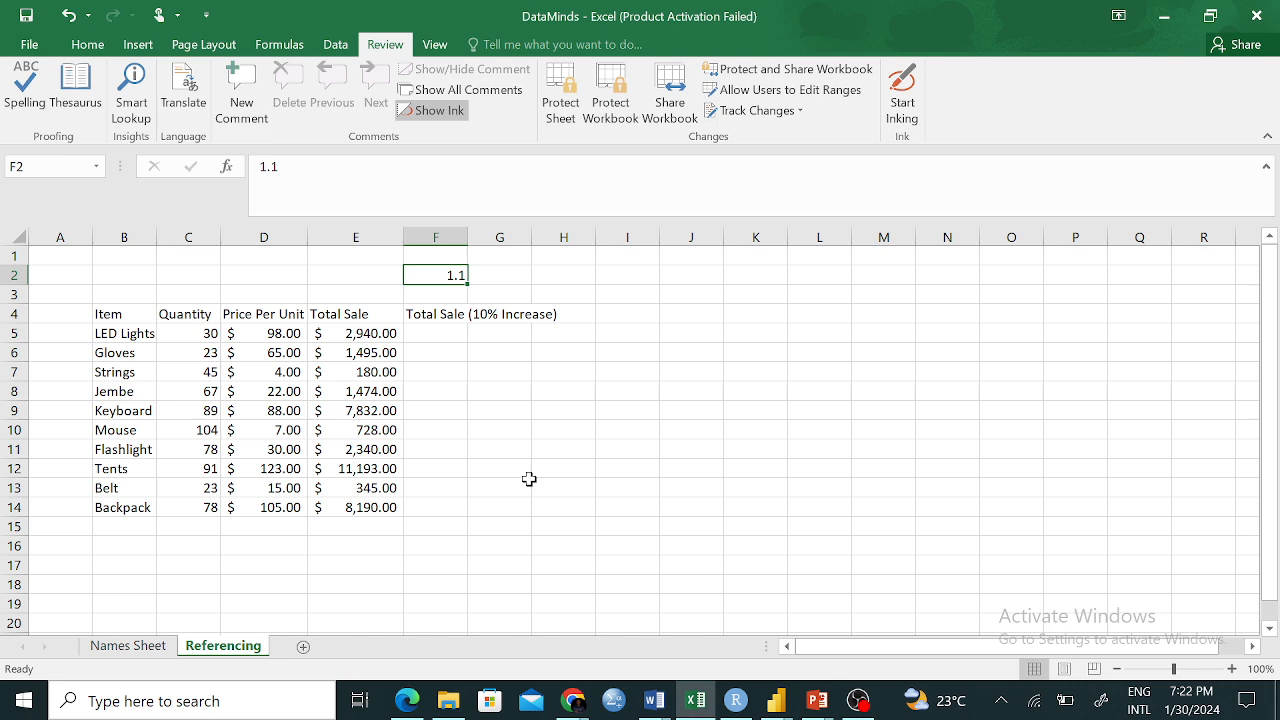
{"action": "left_click", "coordinate": [455, 295]}
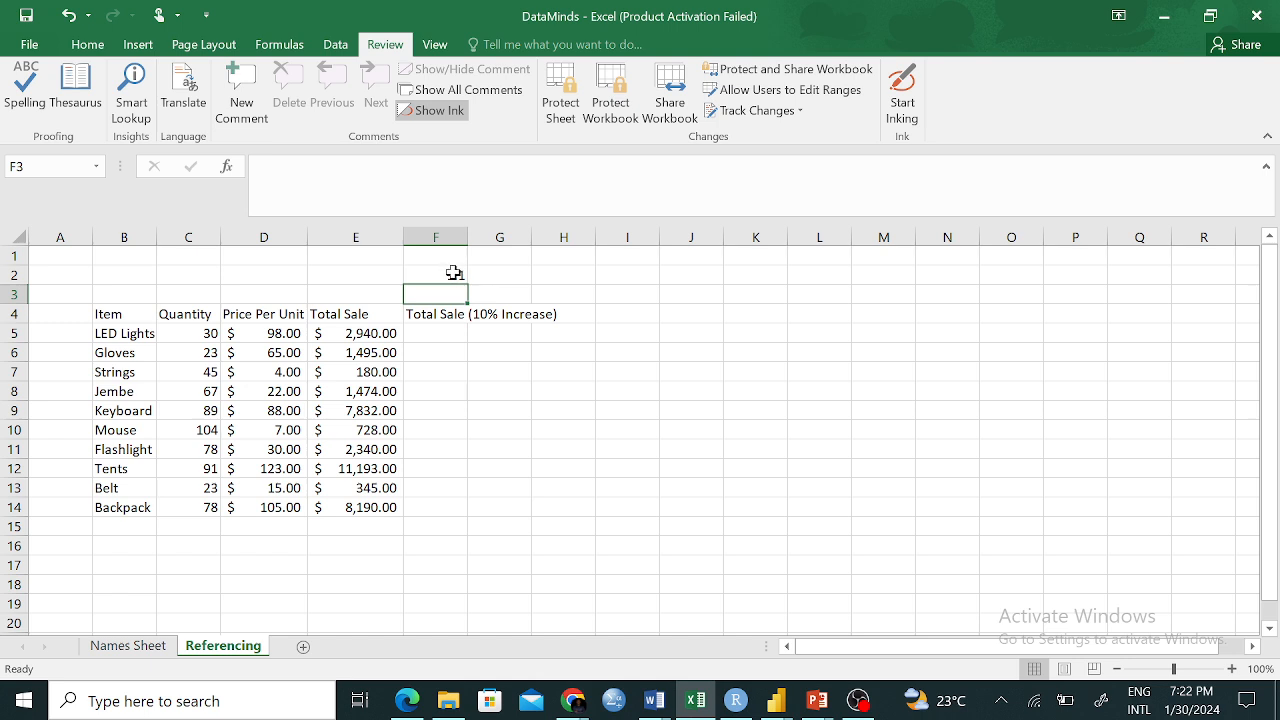
{"action": "left_click", "coordinate": [454, 273]}
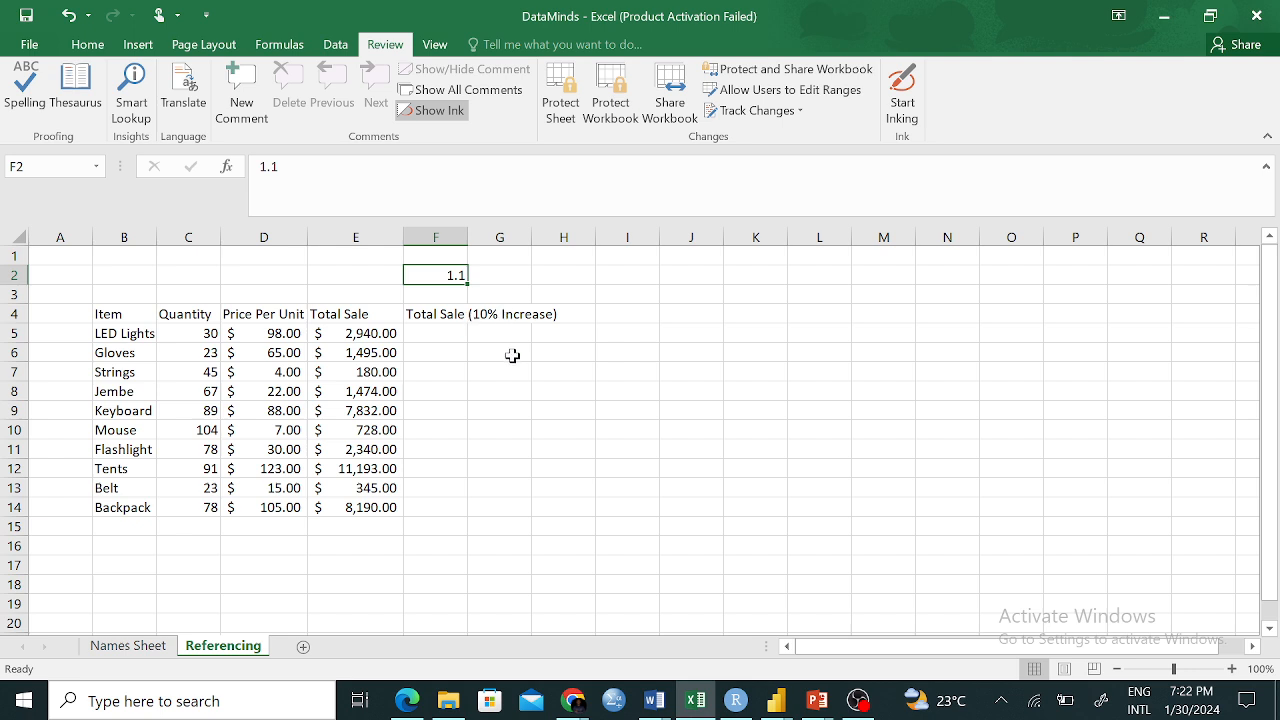
{"action": "left_click", "coordinate": [440, 335]}
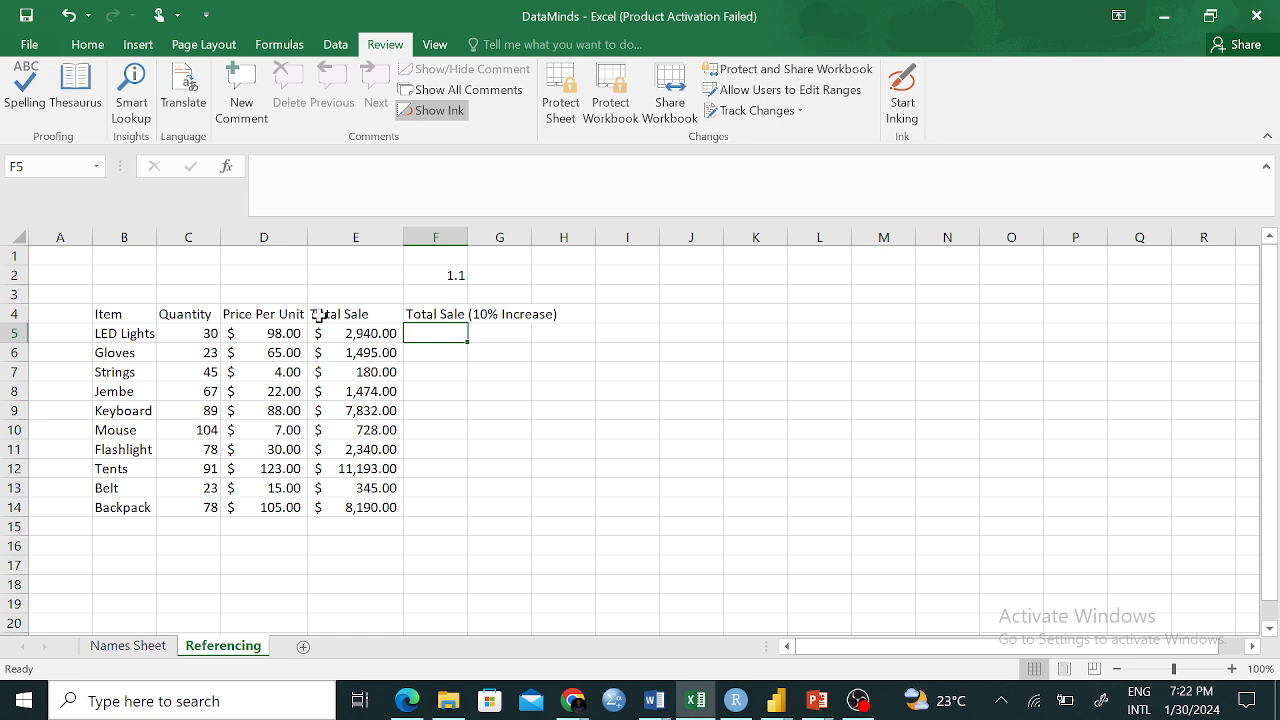
{"action": "left_click", "coordinate": [453, 278]}
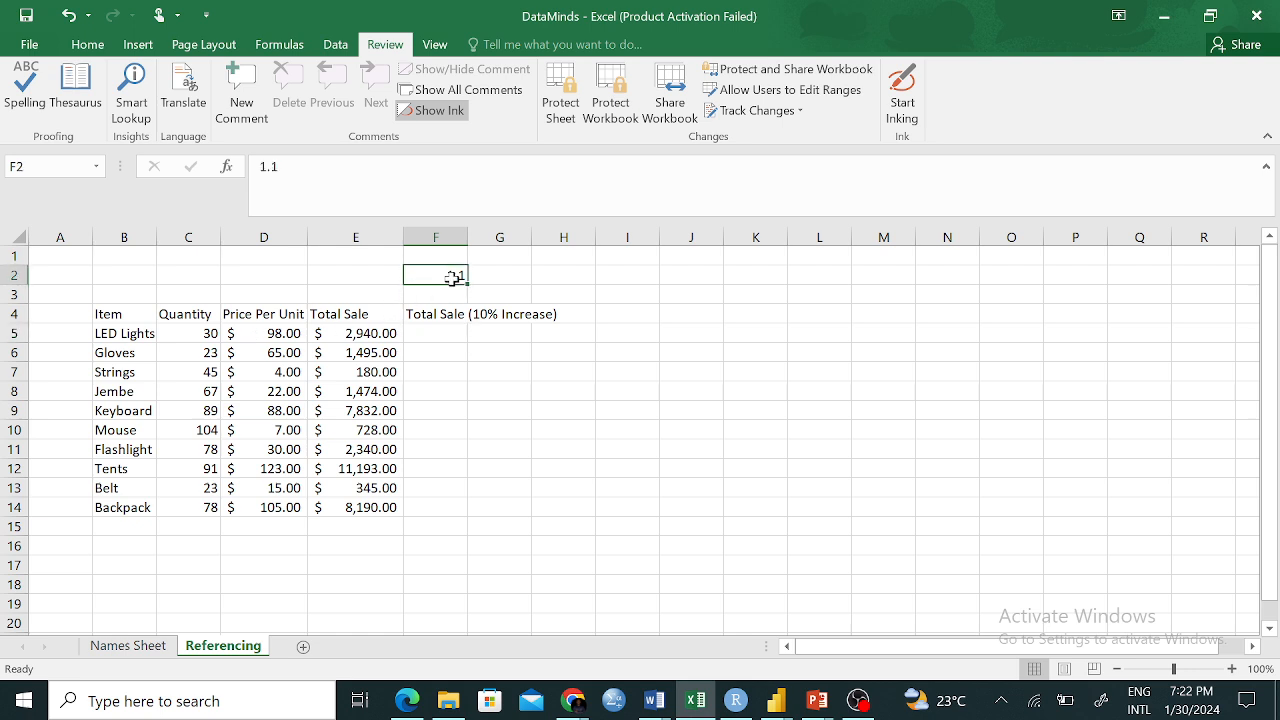
{"action": "left_click", "coordinate": [262, 333]}
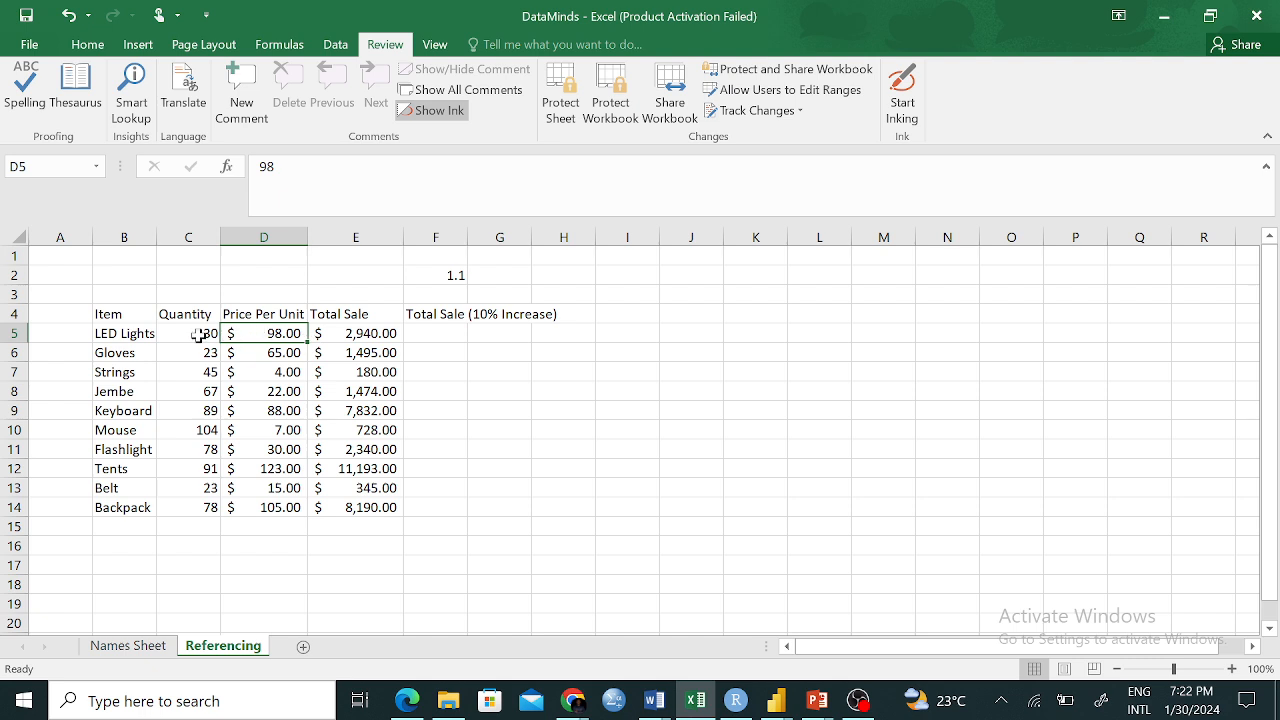
Change the F4 heading's word Sale to Price, making it Total Price (10% Increase)
{"action": "left_click", "coordinate": [452, 314]}
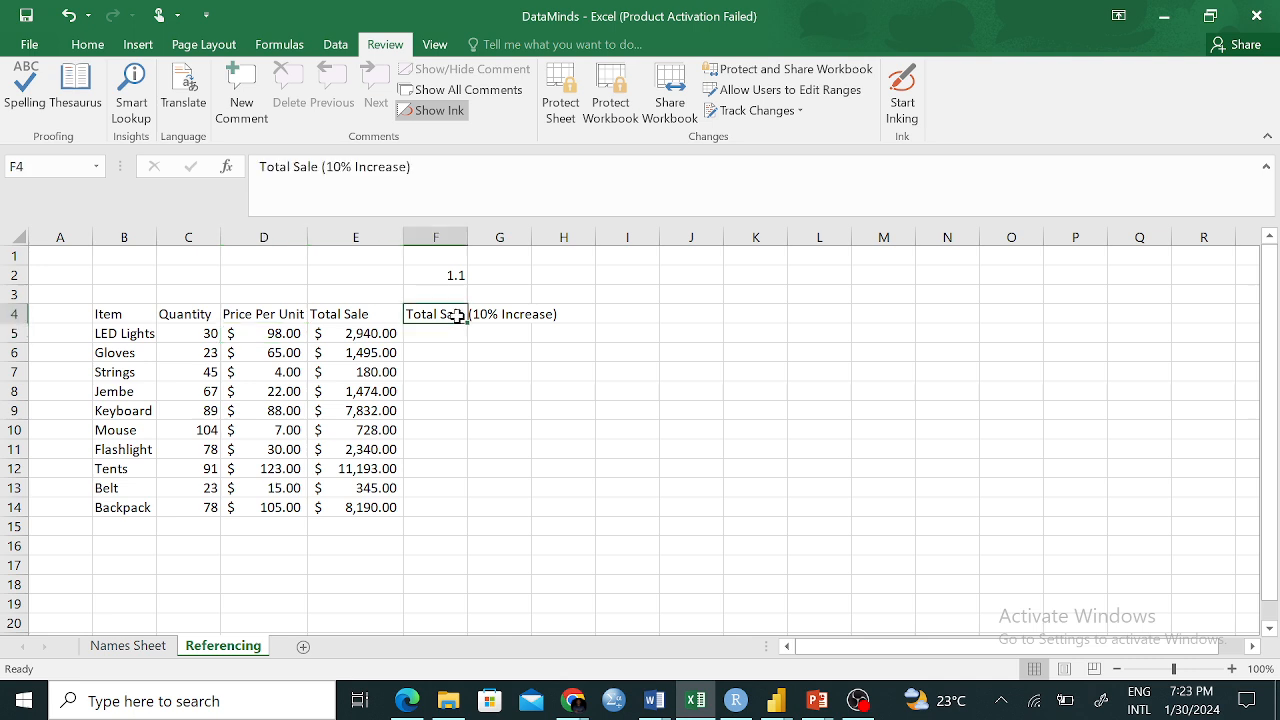
{"action": "double_click", "coordinate": [305, 166]}
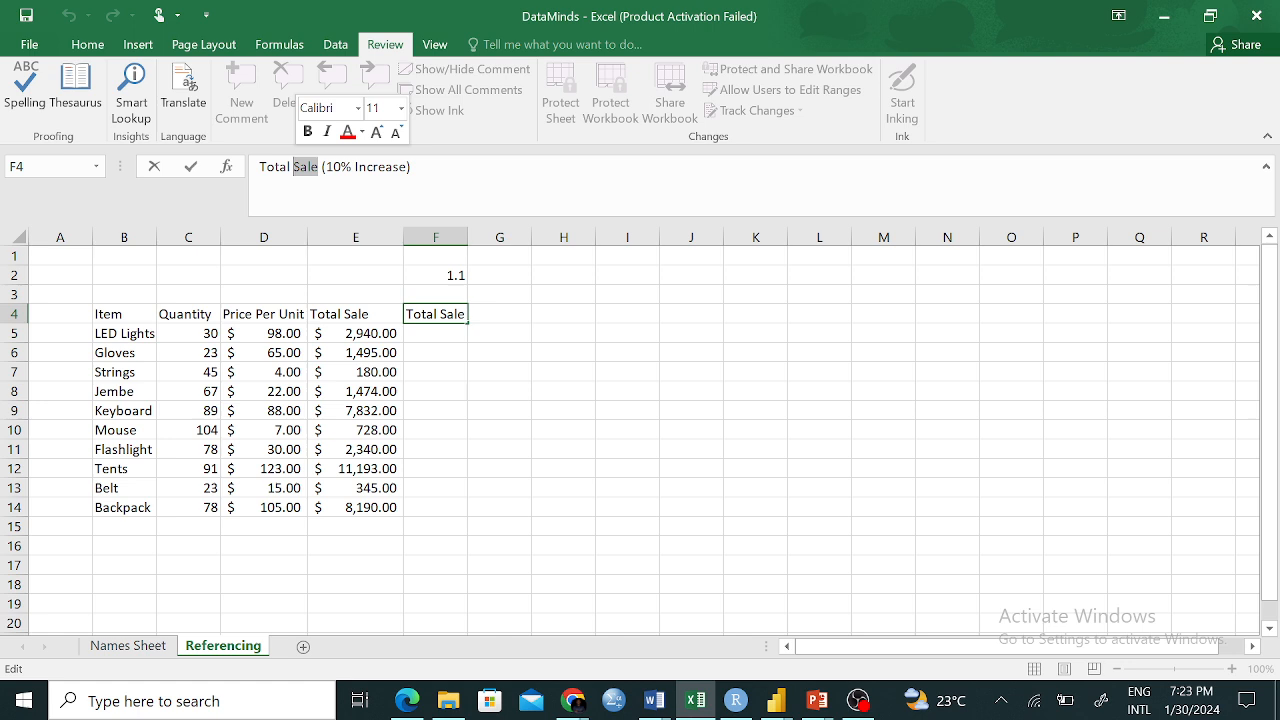
{"action": "type", "text": "pRICE"}
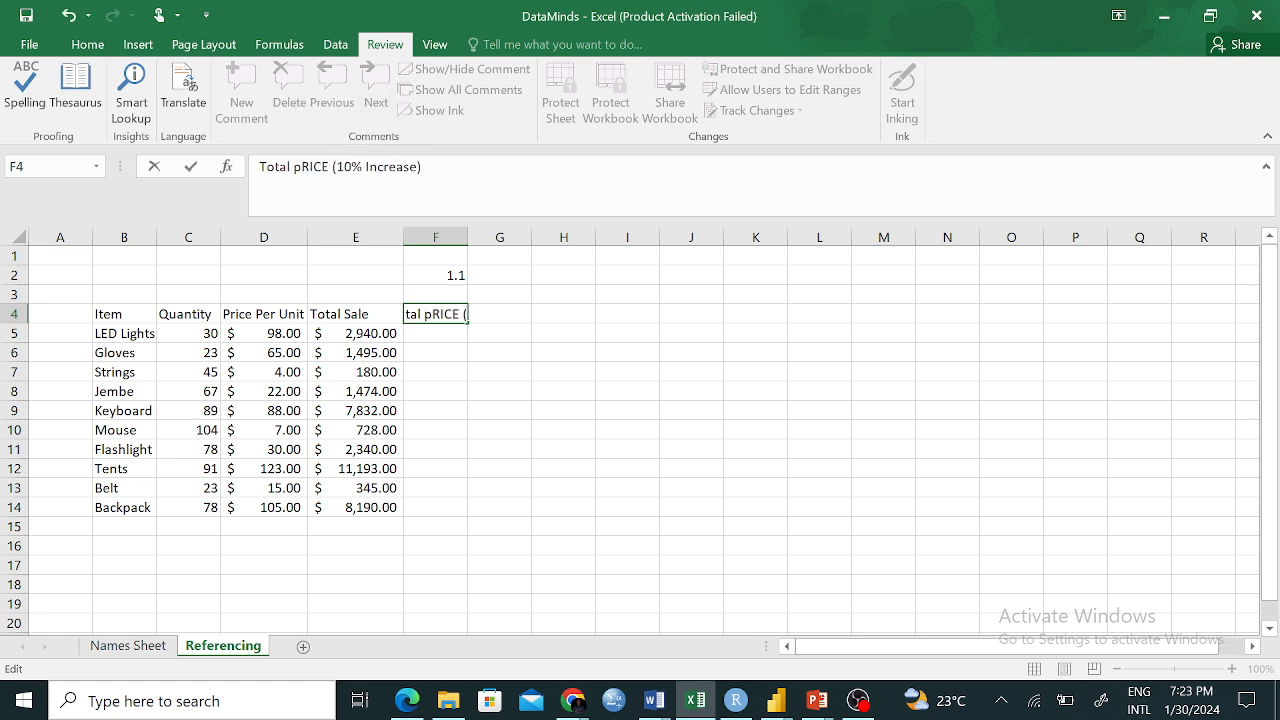
{"action": "key", "text": "BackSpace"}
{"action": "key", "text": "BackSpace"}
{"action": "key", "text": "BackSpace"}
{"action": "key", "text": "BackSpace"}
{"action": "key", "text": "BackSpace"}
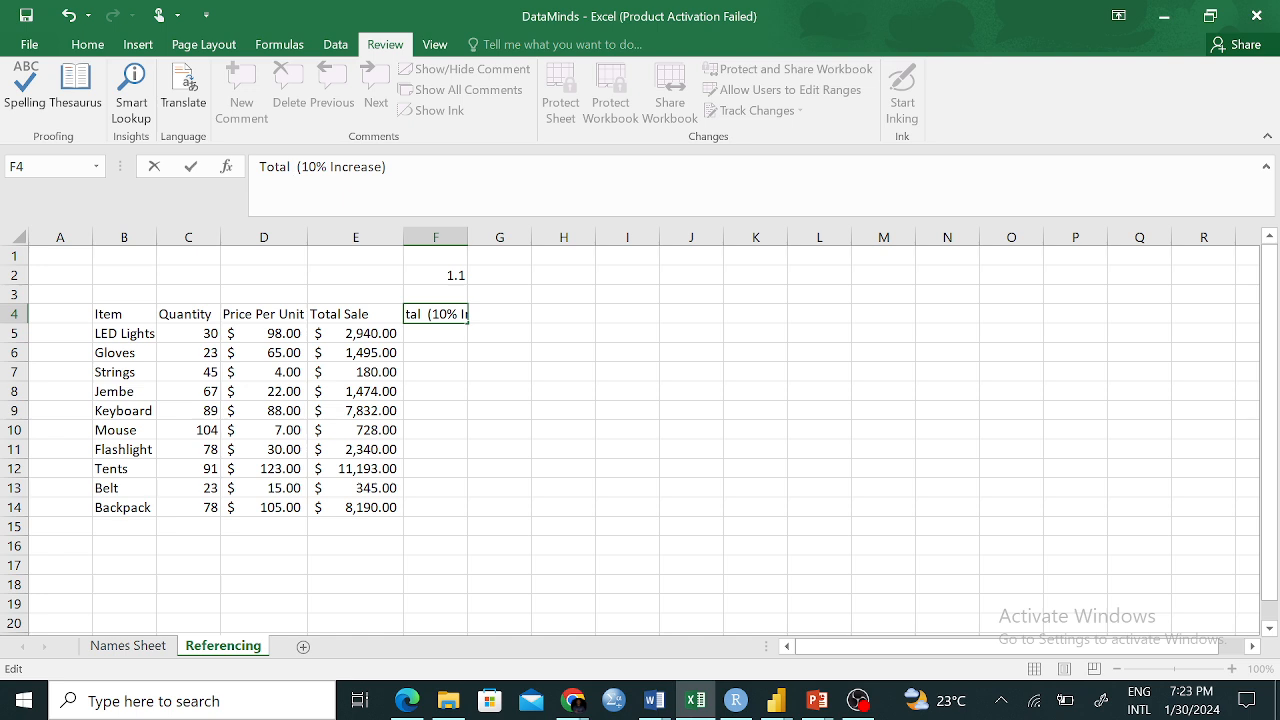
{"action": "type", "text": "Price"}
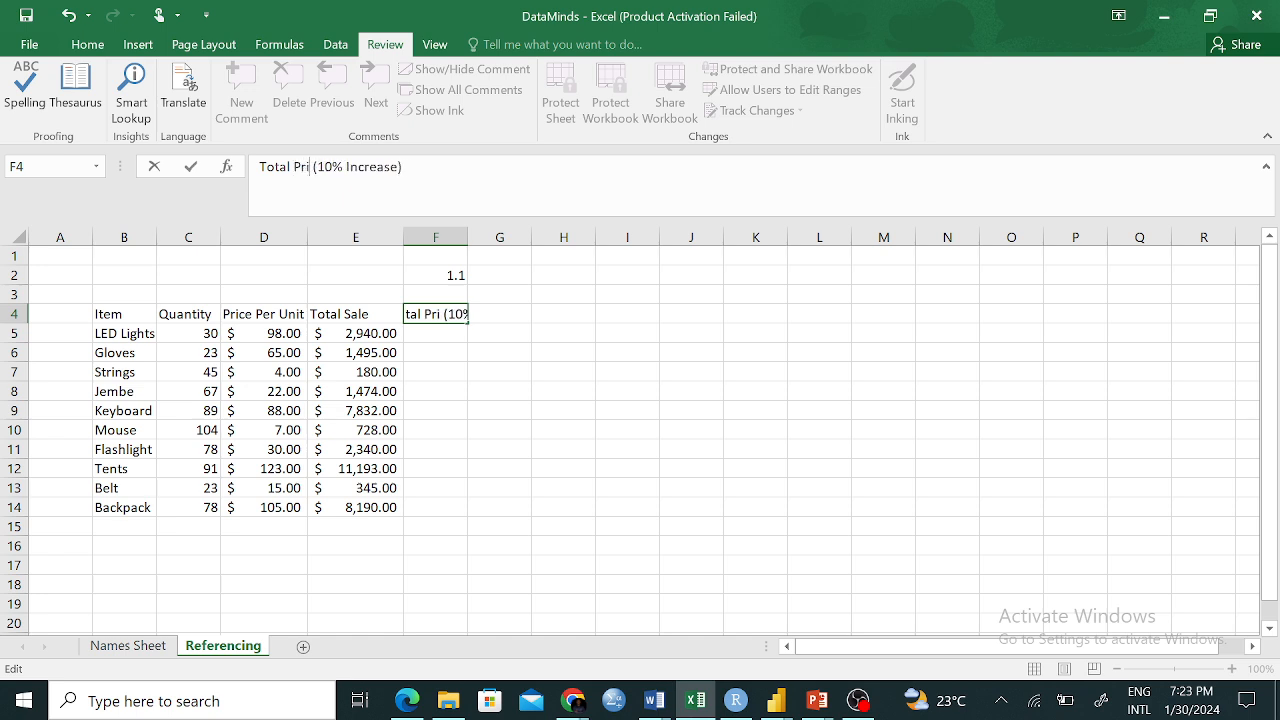
{"action": "left_click", "coordinate": [648, 404]}
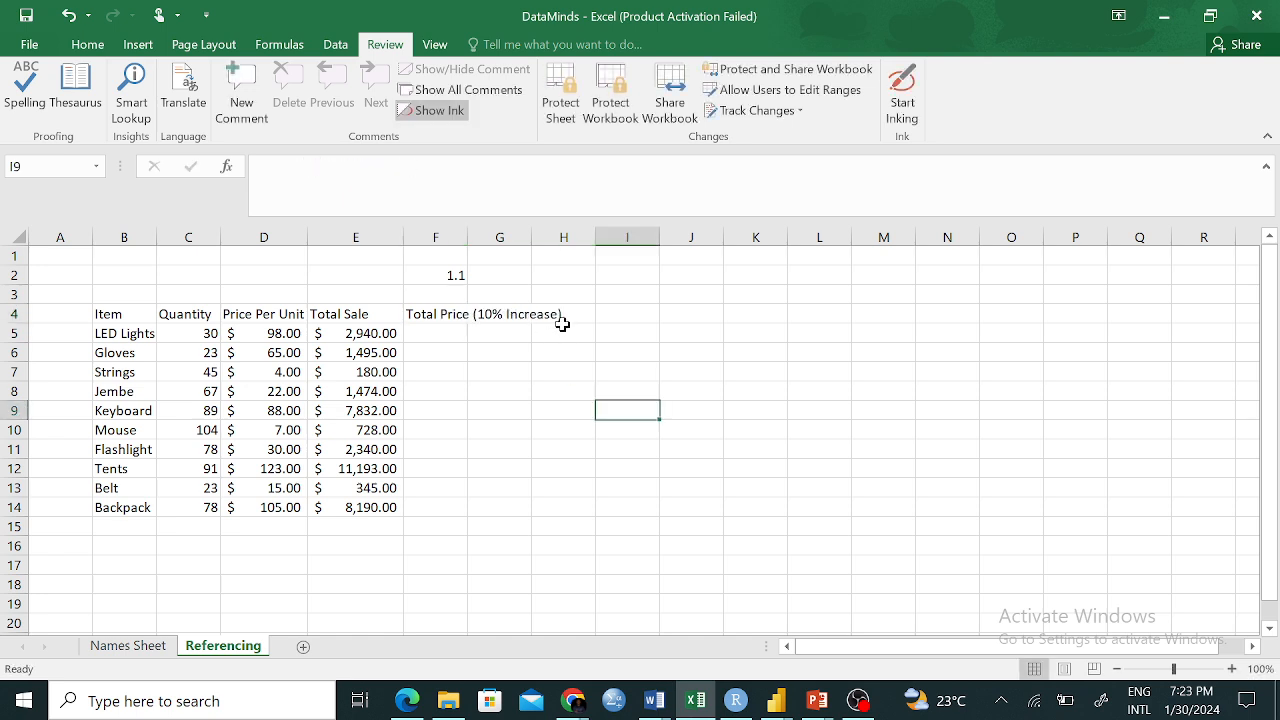
Add the heading 'Total Sales' in G4
{"action": "left_click", "coordinate": [518, 312]}
{"action": "type", "text": "Tio"}
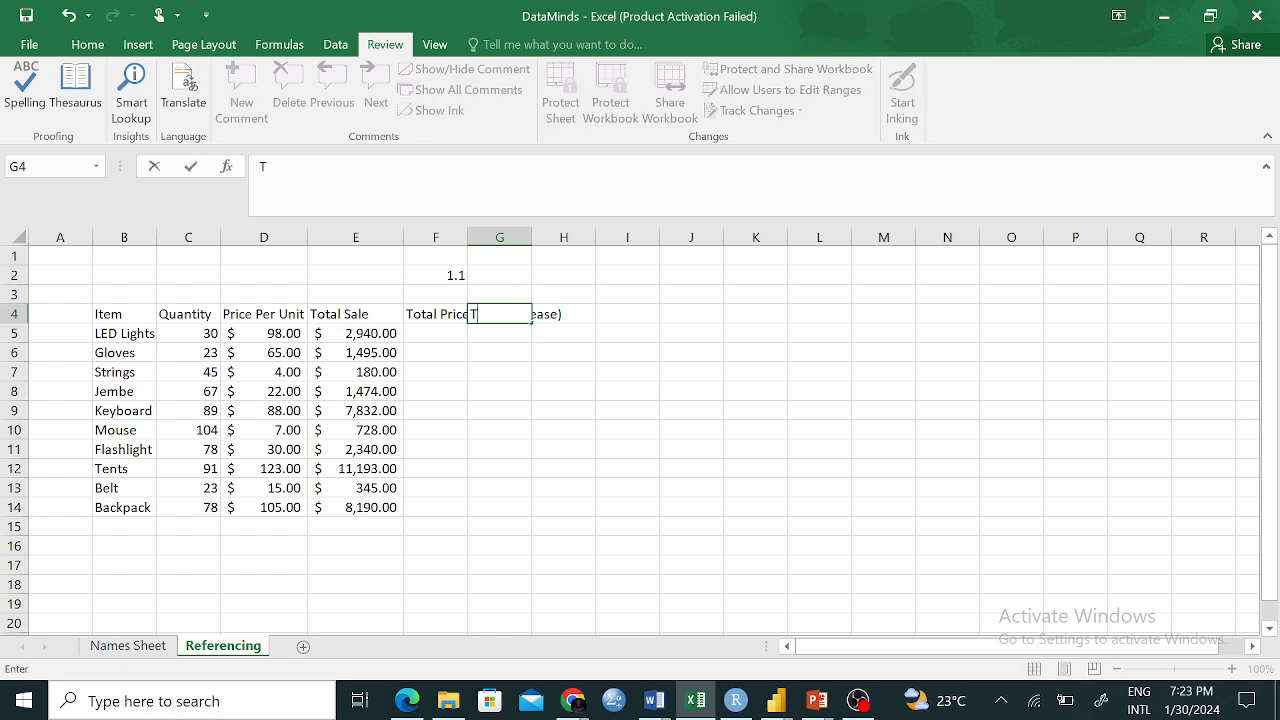
{"action": "key", "text": "BackSpace"}
{"action": "key", "text": "BackSpace"}
{"action": "type", "text": "otal Sales"}
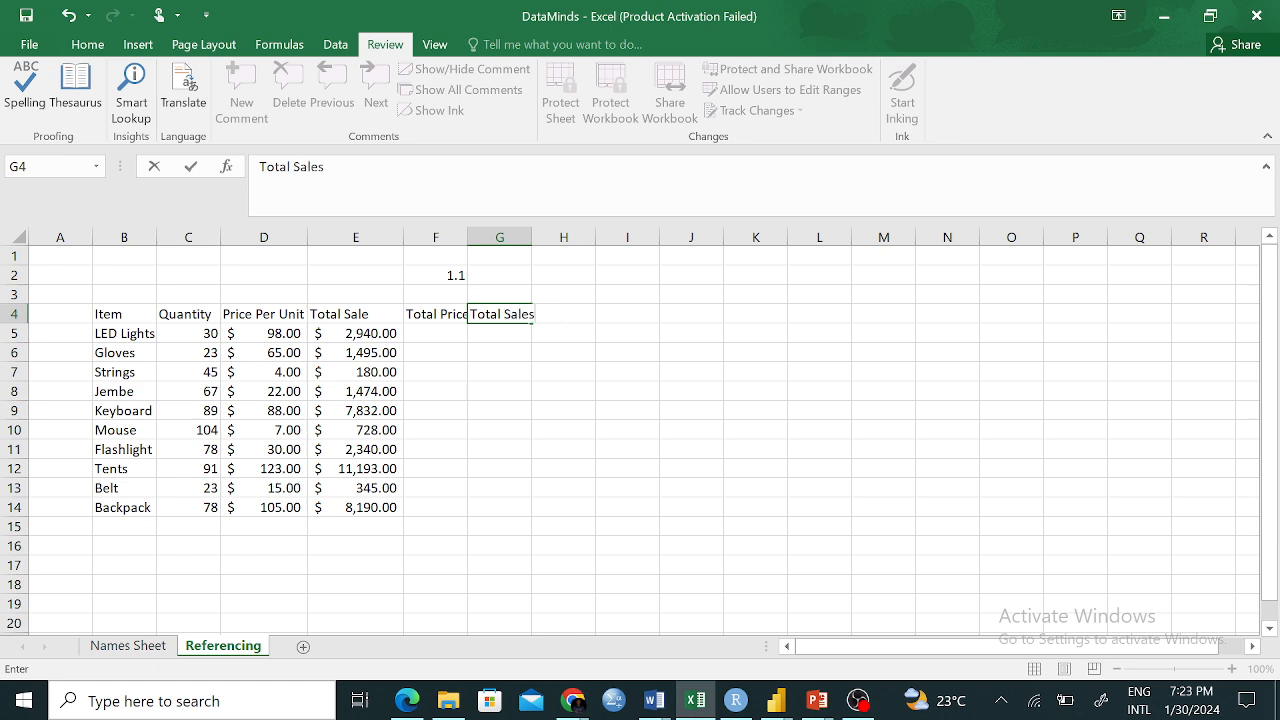
{"action": "left_click", "coordinate": [578, 408]}
Replace Total with New so F4 reads 'New Price (10% Increase)'
{"action": "left_click", "coordinate": [440, 314]}
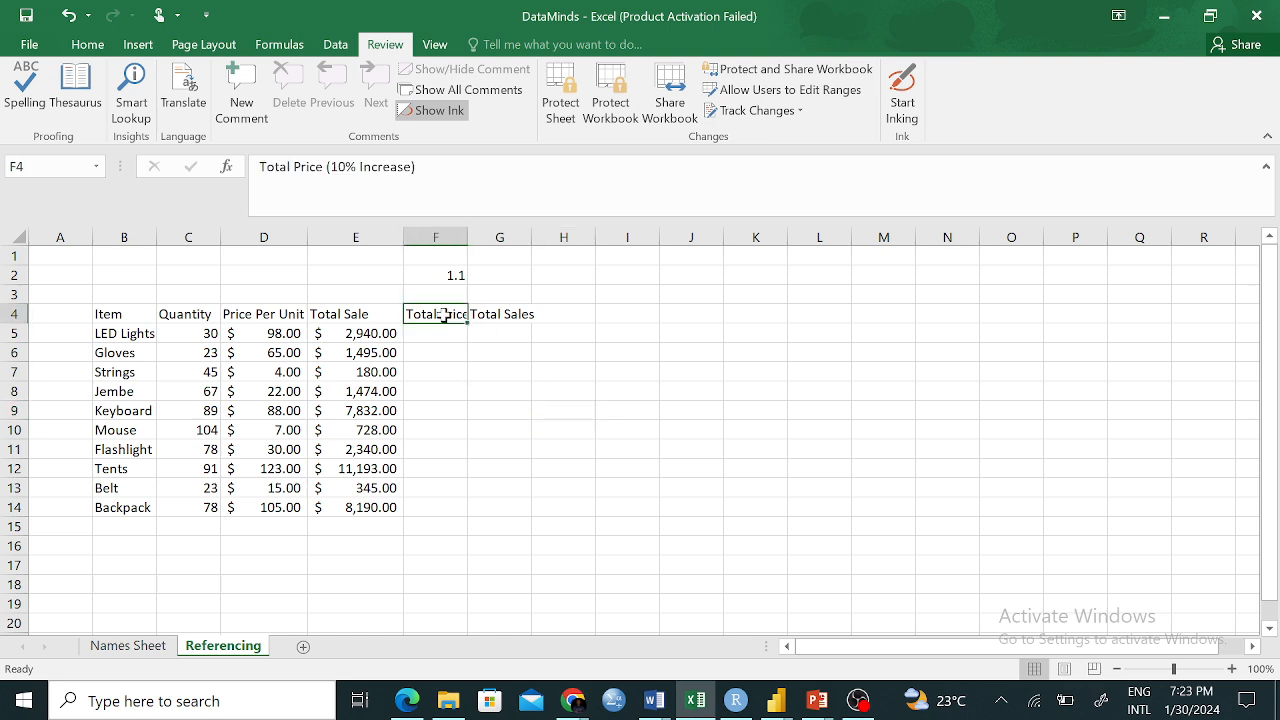
{"action": "double_click", "coordinate": [275, 166]}
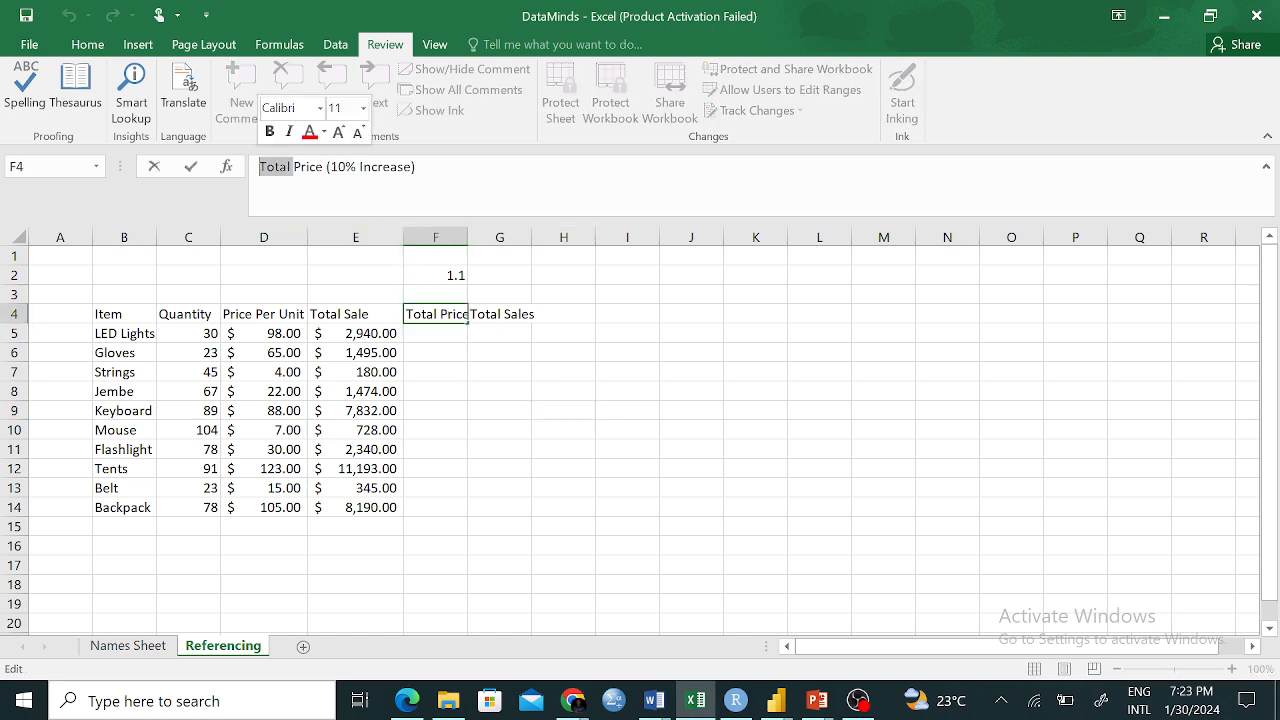
{"action": "type", "text": "New"}
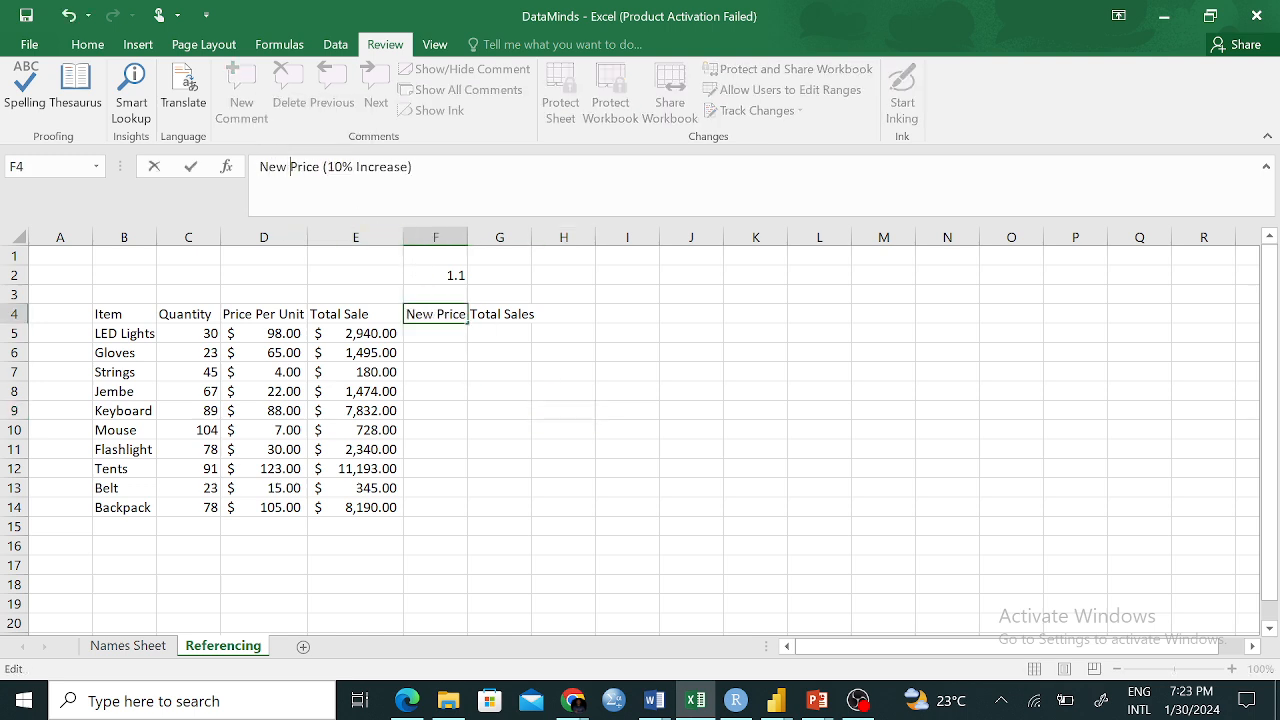
{"action": "left_click", "coordinate": [645, 390]}
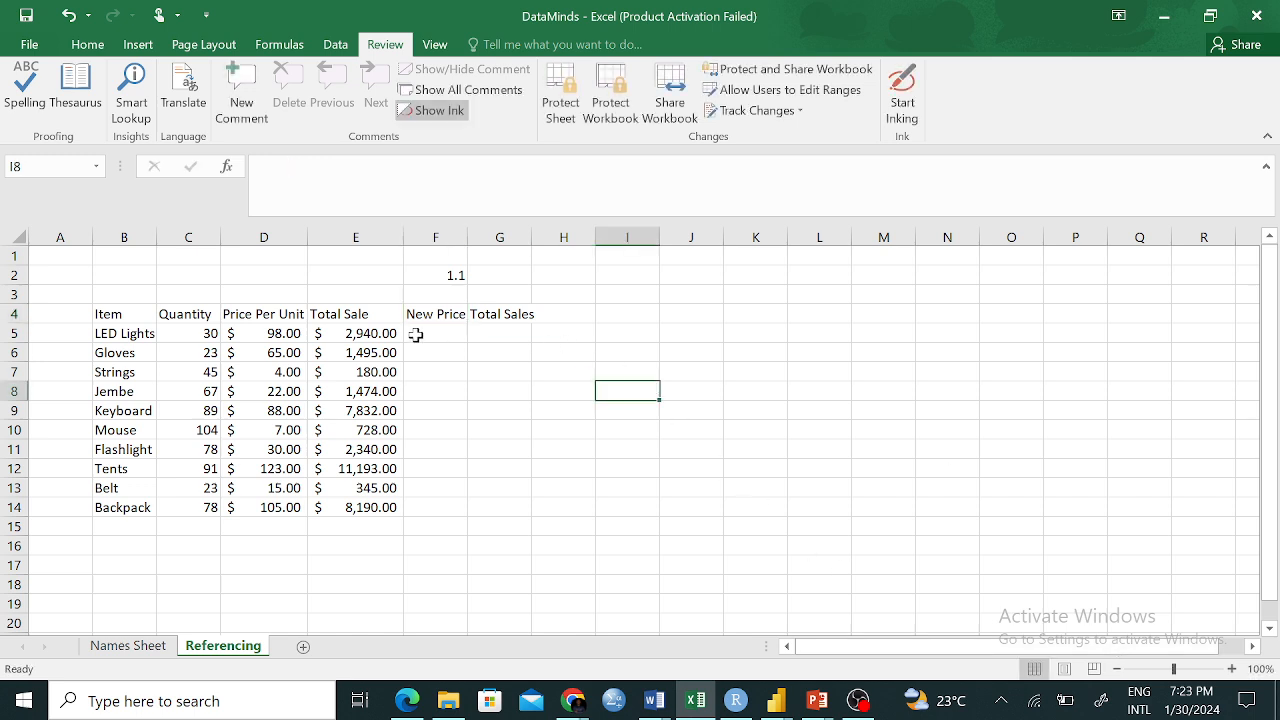
{"action": "left_click", "coordinate": [453, 316]}
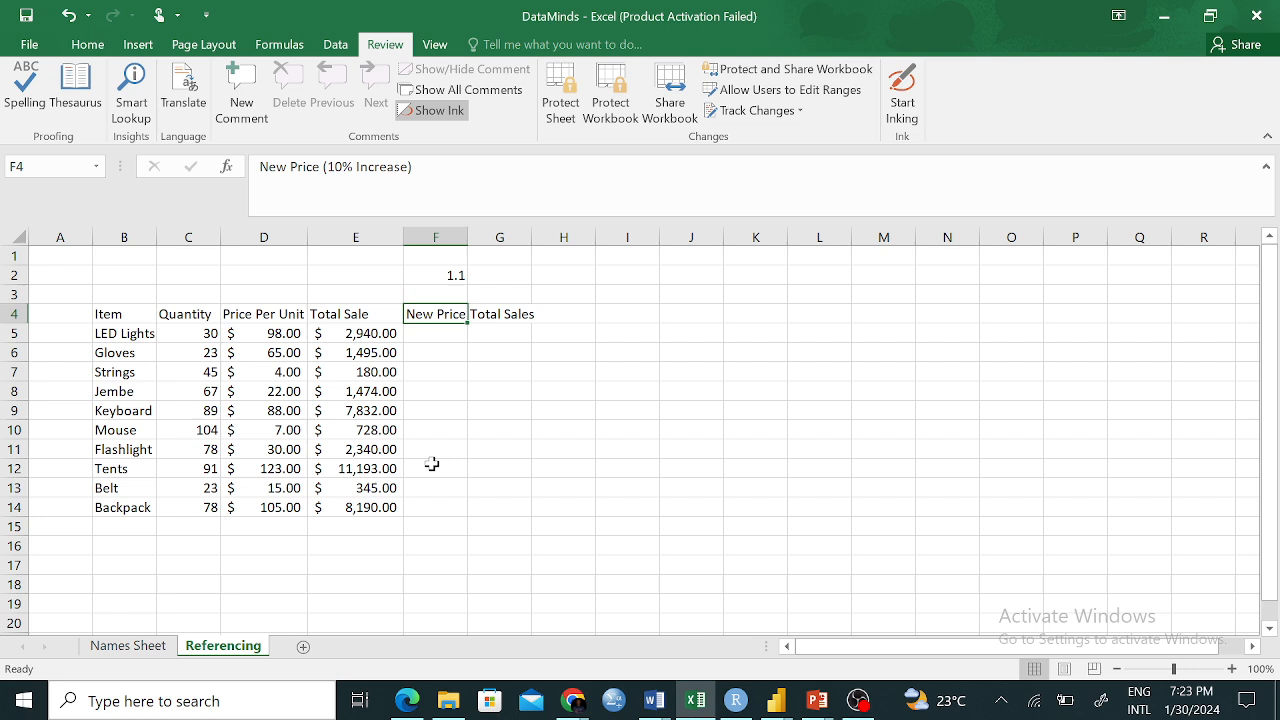
{"action": "left_click", "coordinate": [498, 412]}
{"action": "left_click", "coordinate": [424, 330]}
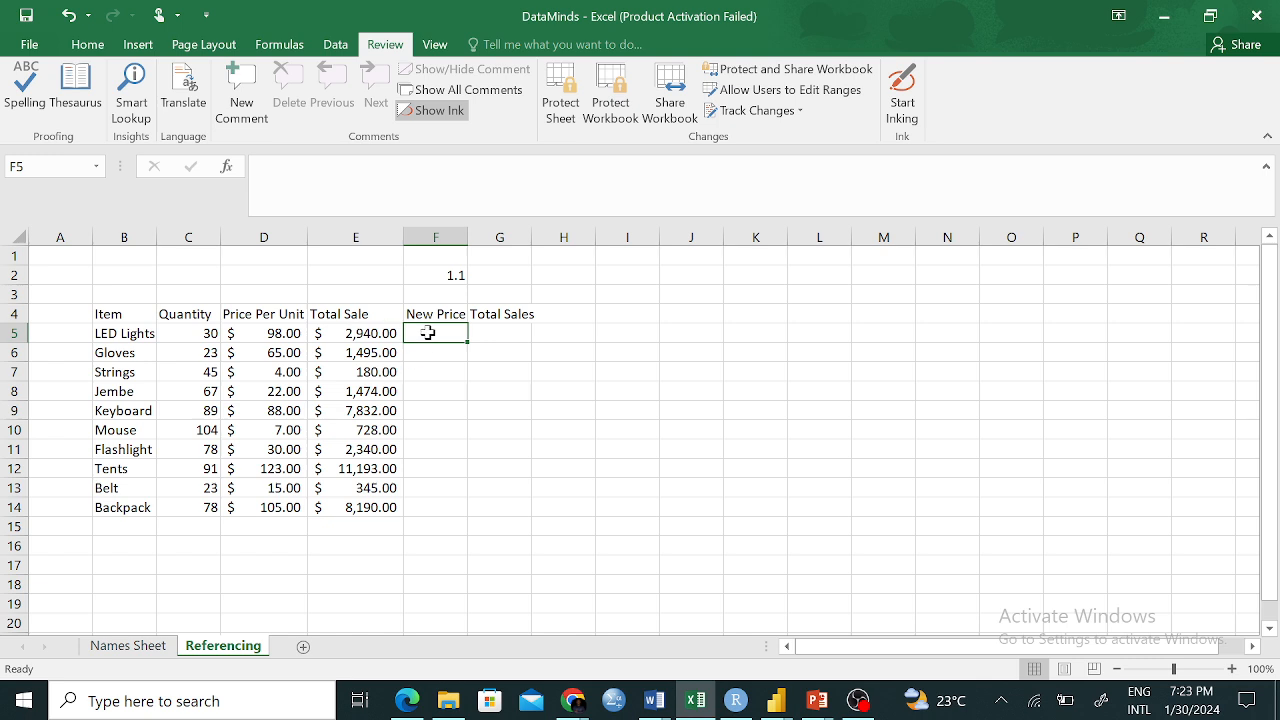
Enter =D5*F2 in F5 so LED Lights' new price shows $107.80
{"action": "left_click", "coordinate": [260, 333]}
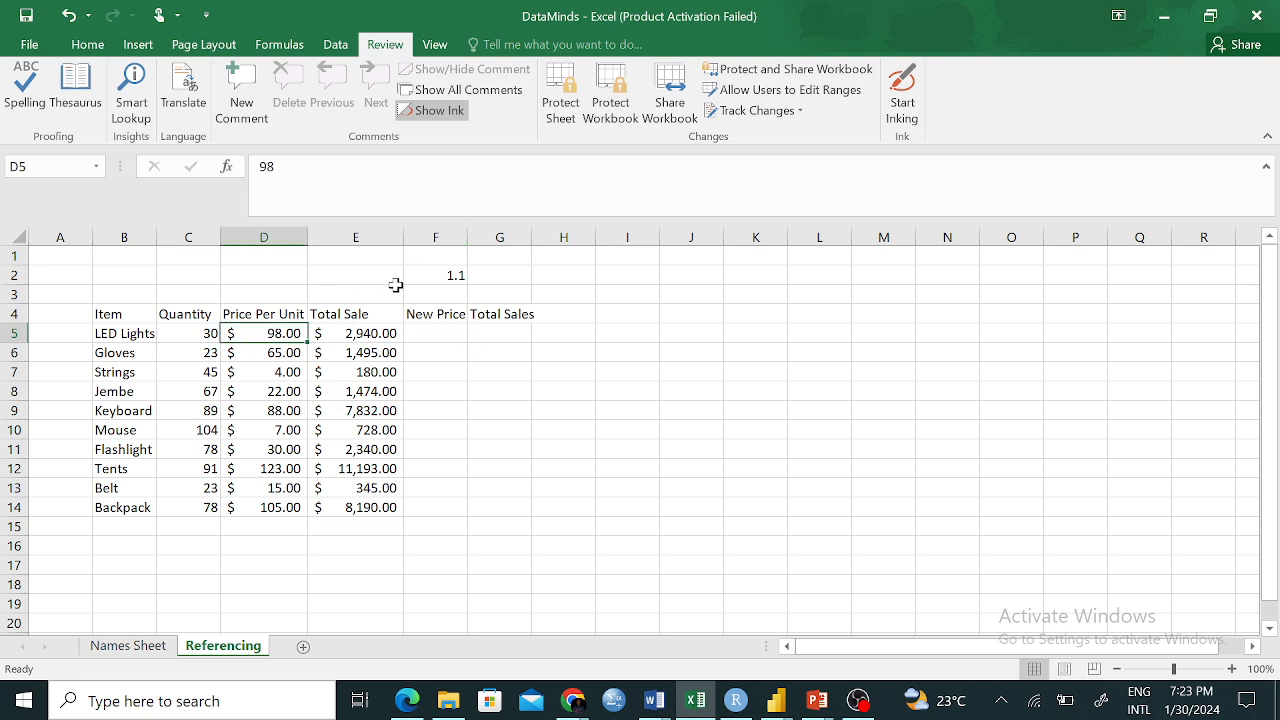
{"action": "left_click", "coordinate": [458, 276]}
{"action": "left_click", "coordinate": [268, 340]}
{"action": "key", "text": "Right"}
{"action": "key", "text": "Right"}
{"action": "type", "text": "="}
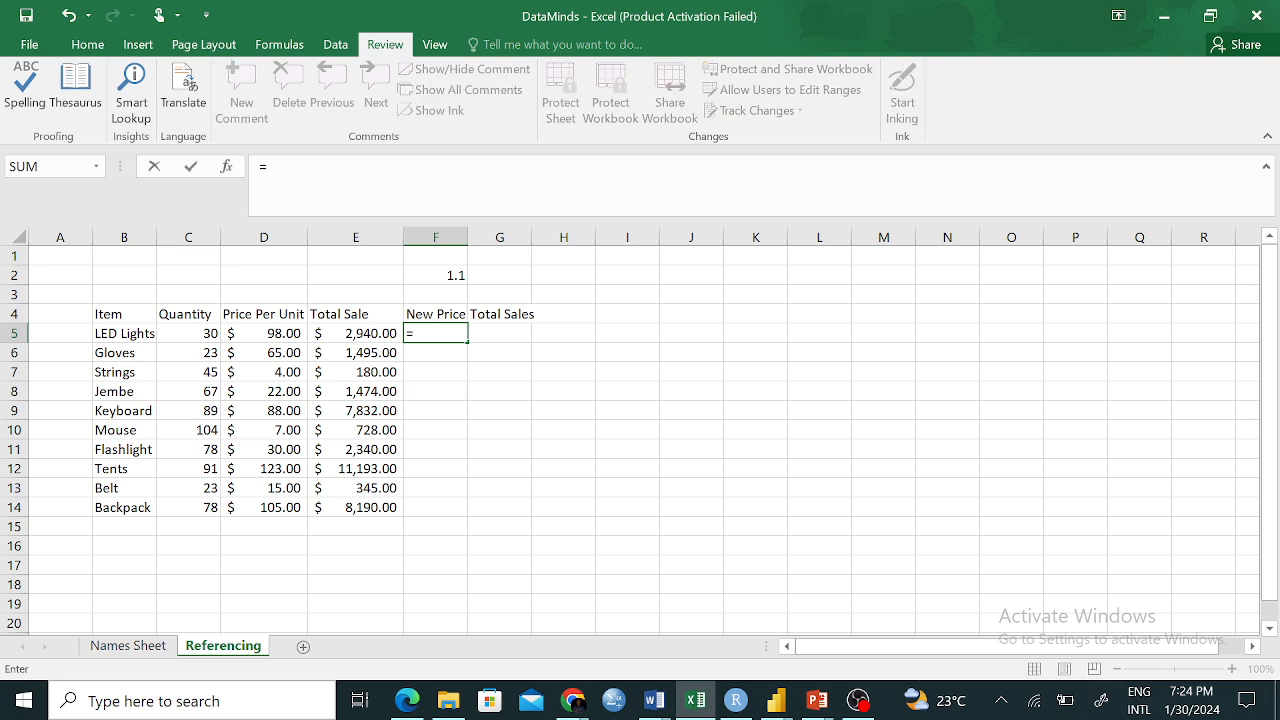
{"action": "left_click", "coordinate": [272, 333]}
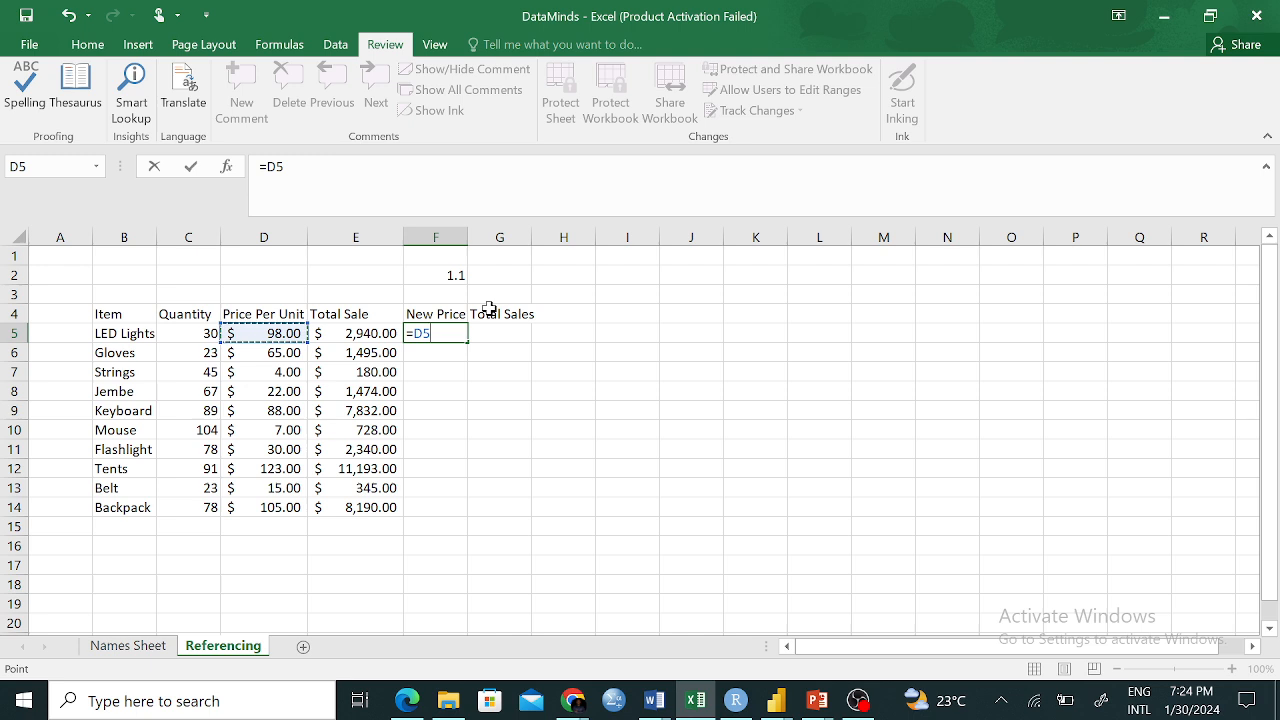
{"action": "type", "text": "*"}
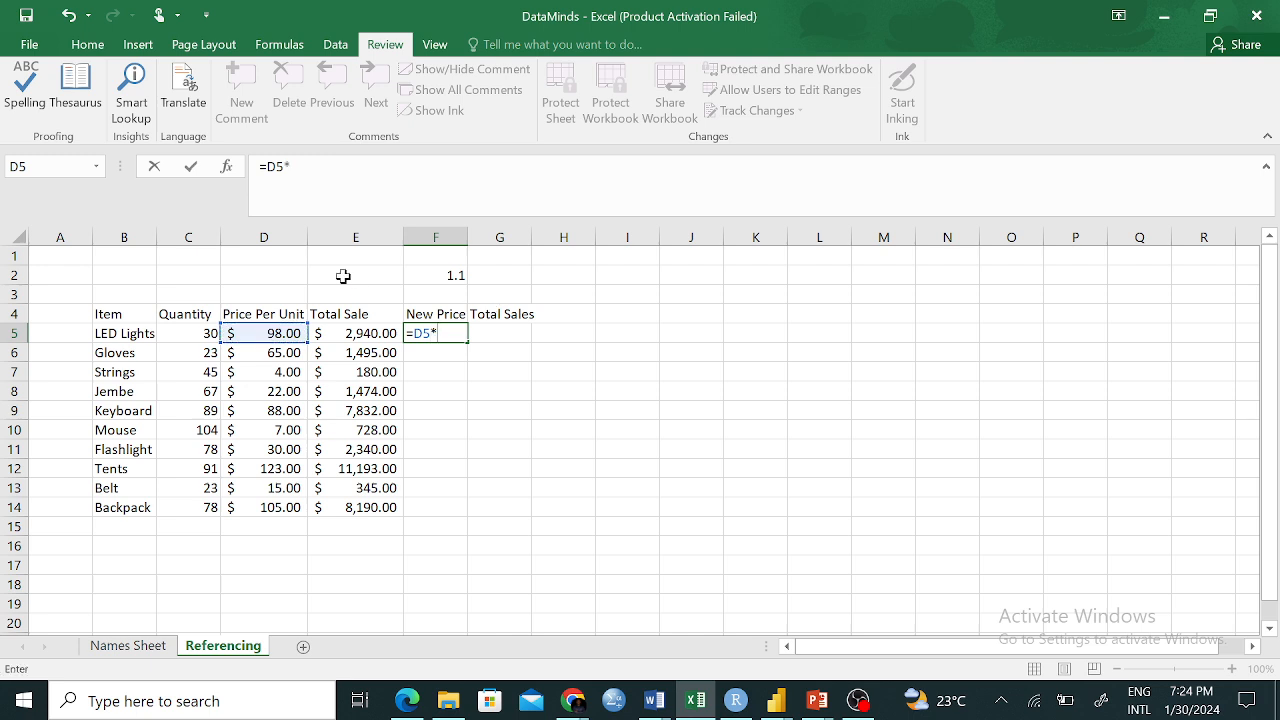
{"action": "left_click", "coordinate": [440, 277]}
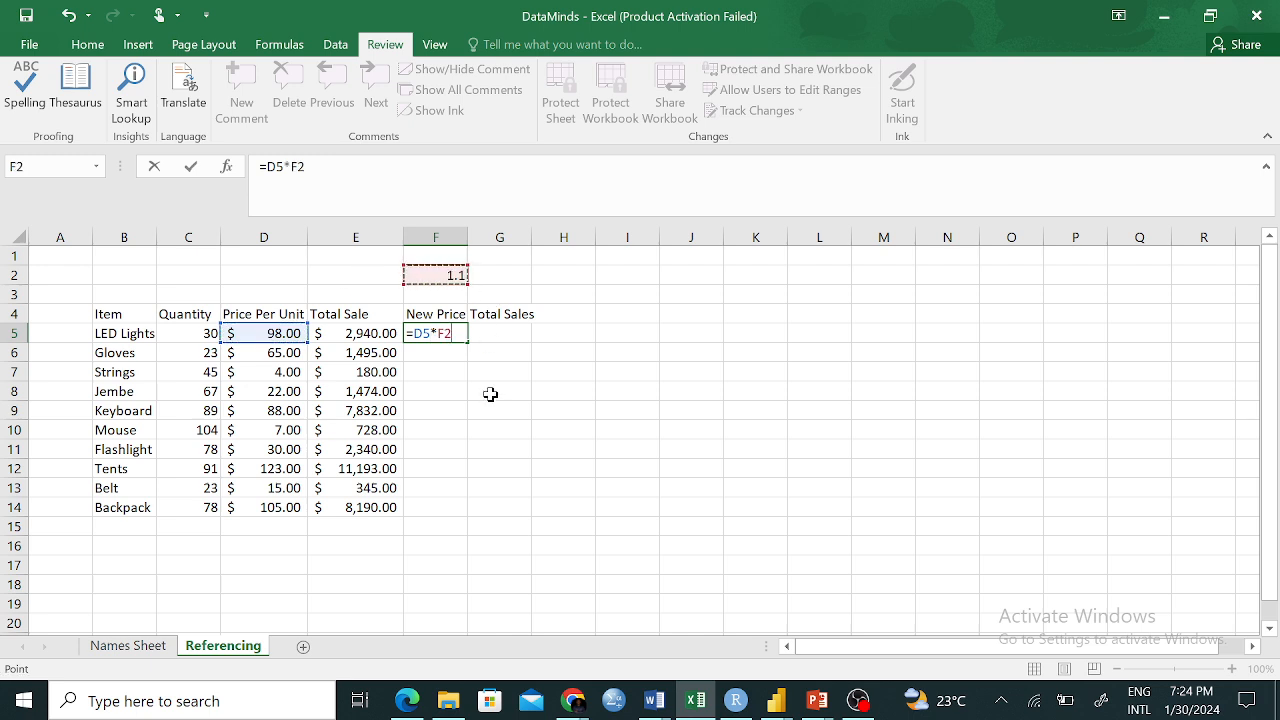
{"action": "key", "text": "Return"}
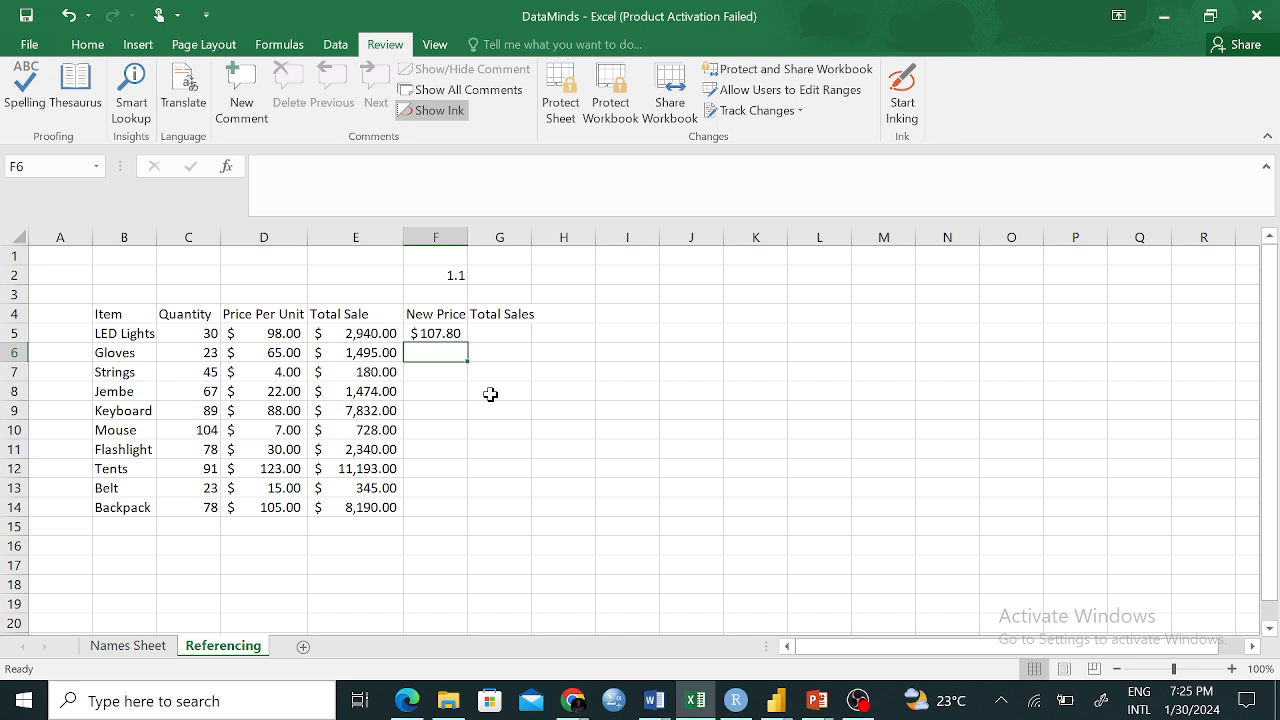
Fill F5's New Price formula down to F14, which produces #VALUE!, $ - and ####### results
{"action": "left_click", "coordinate": [448, 334]}
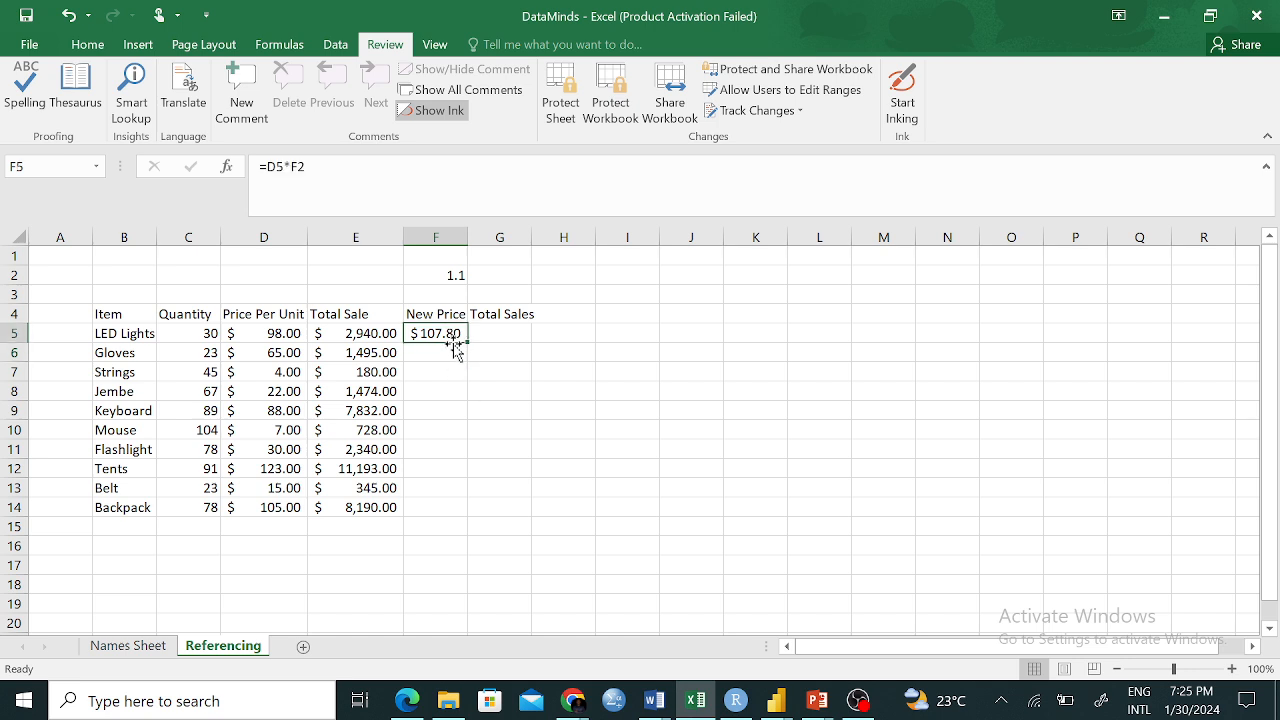
{"action": "mouse_move", "coordinate": [467, 341]}
{"action": "left_mouse_down"}
{"action": "mouse_move", "coordinate": [469, 524]}
{"action": "mouse_move", "coordinate": [497, 354]}
{"action": "mouse_move", "coordinate": [470, 342]}
{"action": "left_mouse_up"}
{"action": "left_click", "coordinate": [440, 352]}
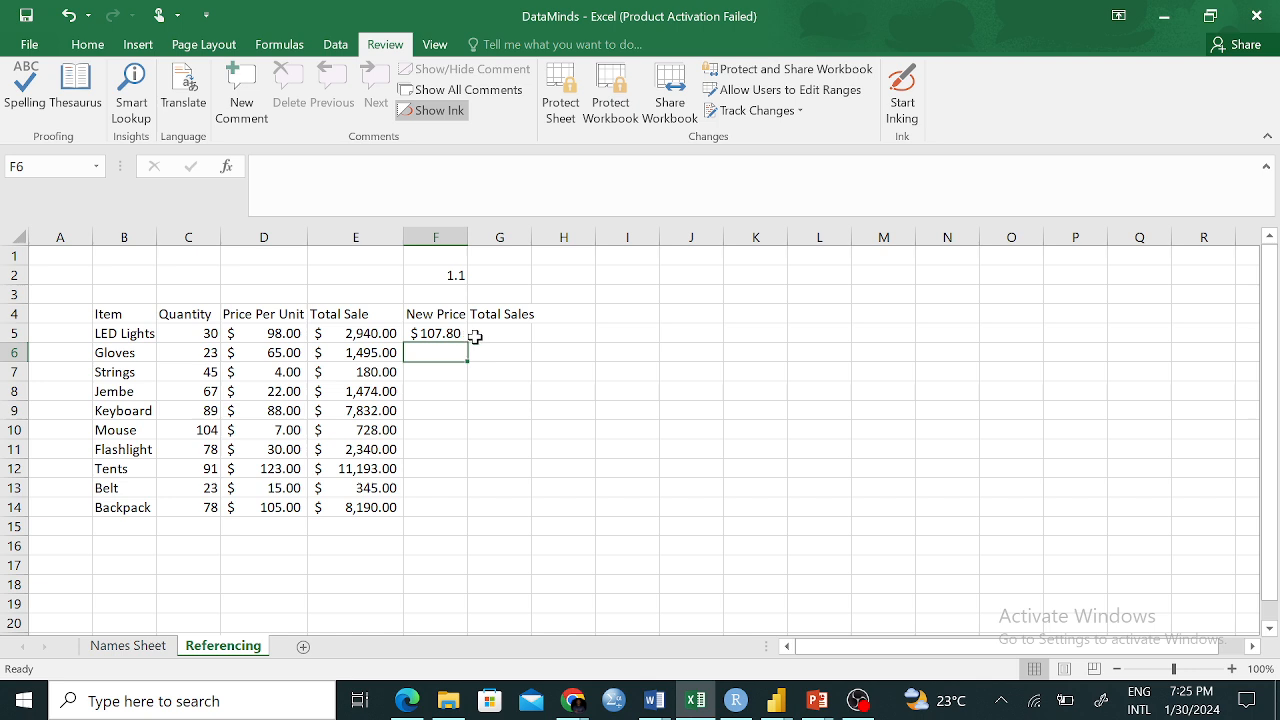
{"action": "left_click", "coordinate": [449, 336]}
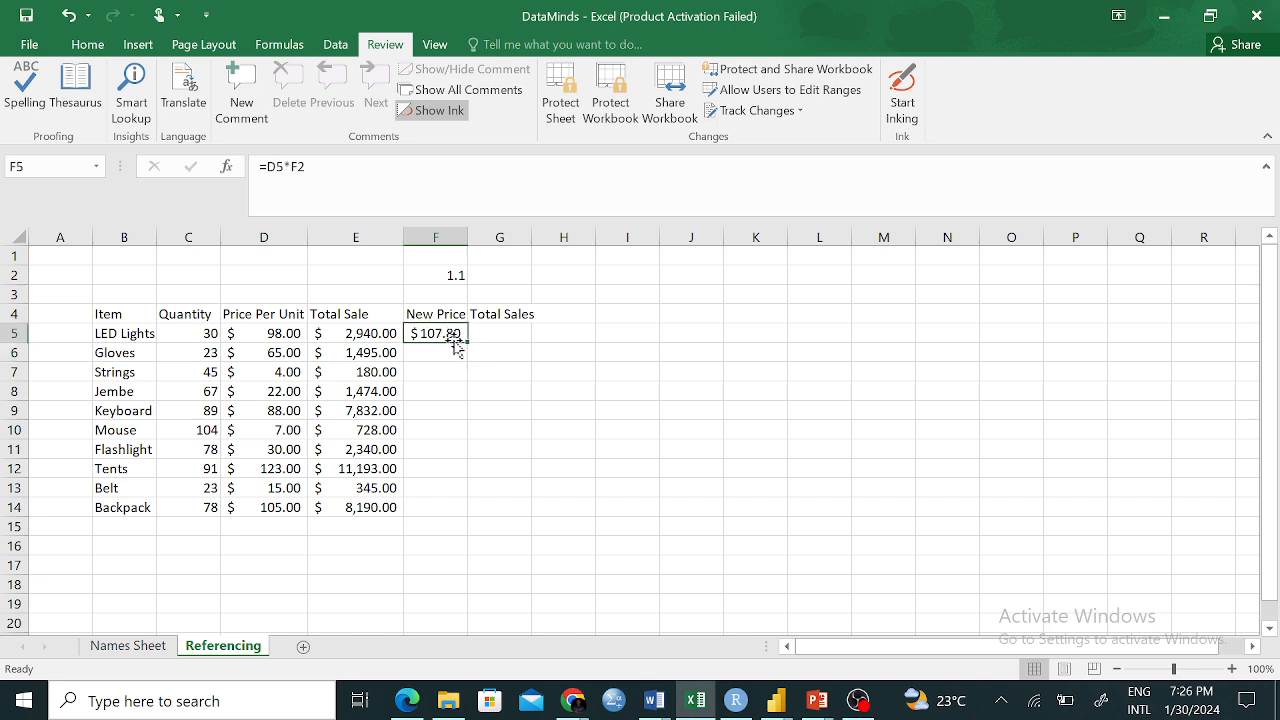
{"action": "left_click_drag", "start_coordinate": [467, 341], "coordinate": [466, 516]}
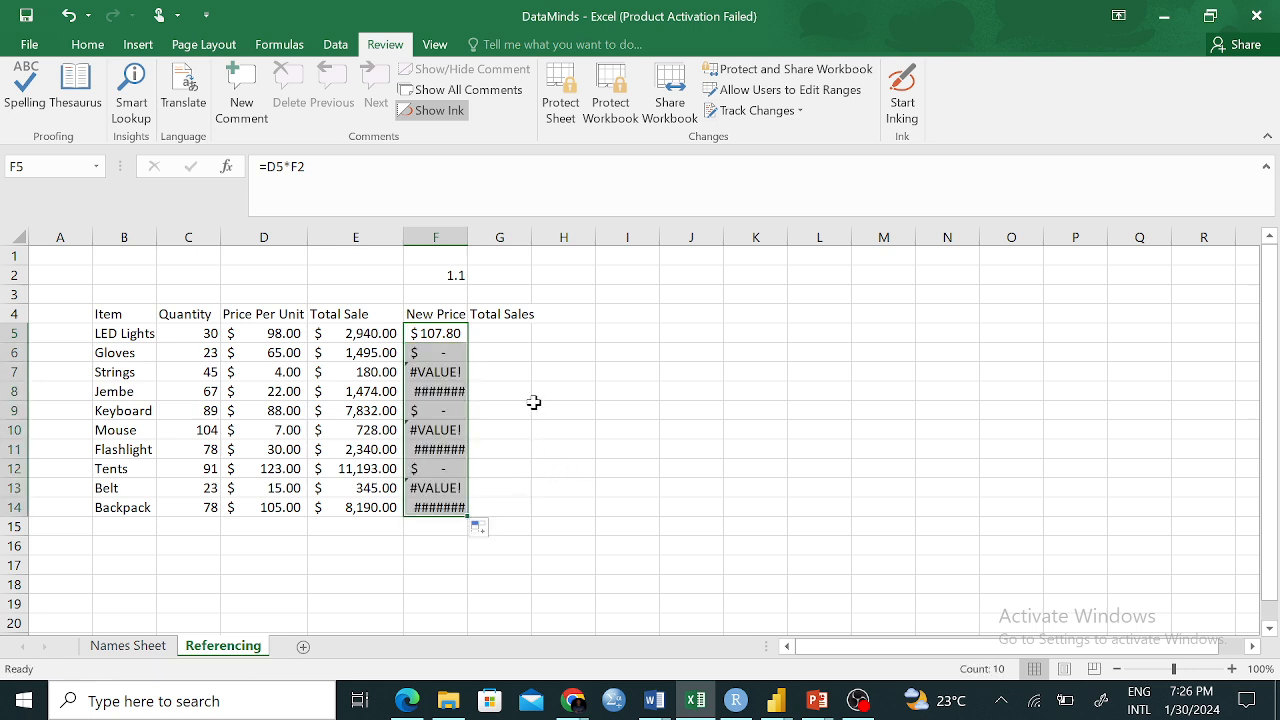
{"action": "left_click", "coordinate": [491, 395]}
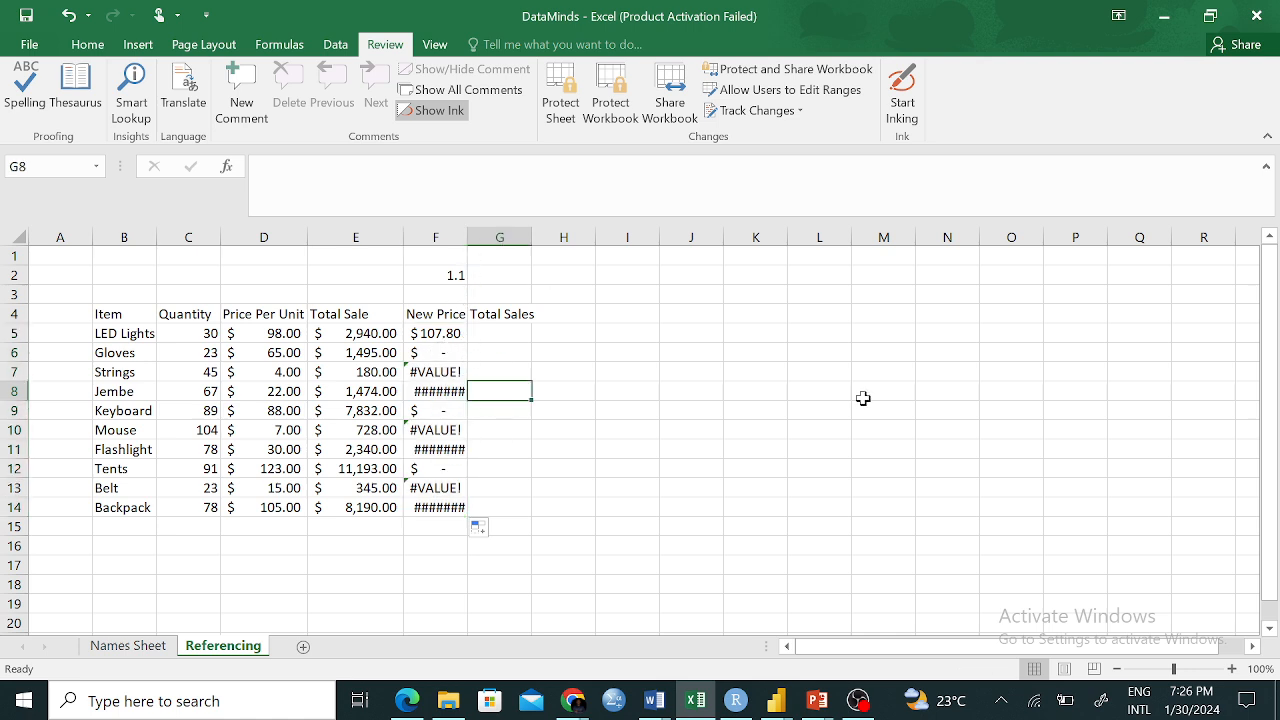
Inspect the copied formula in F8, undo the column widening, and delete the 1.1 from F2
{"action": "double_click", "coordinate": [467, 234]}
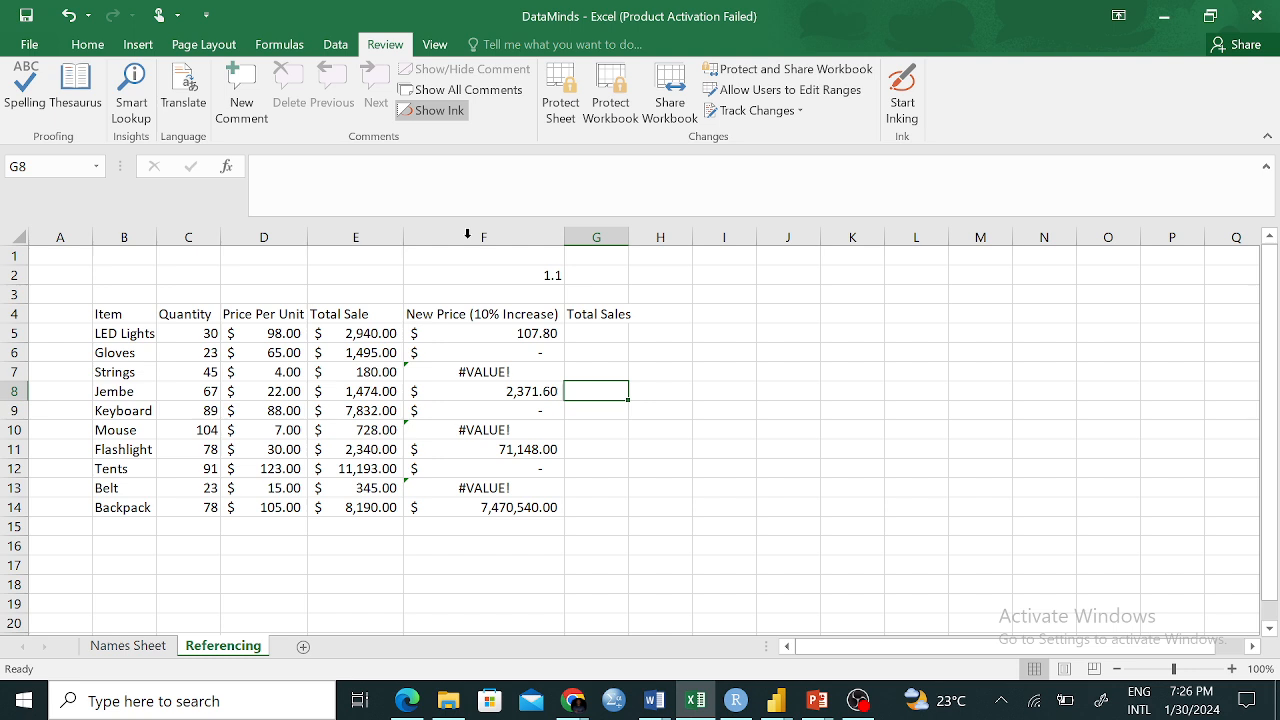
{"action": "left_click", "coordinate": [530, 392]}
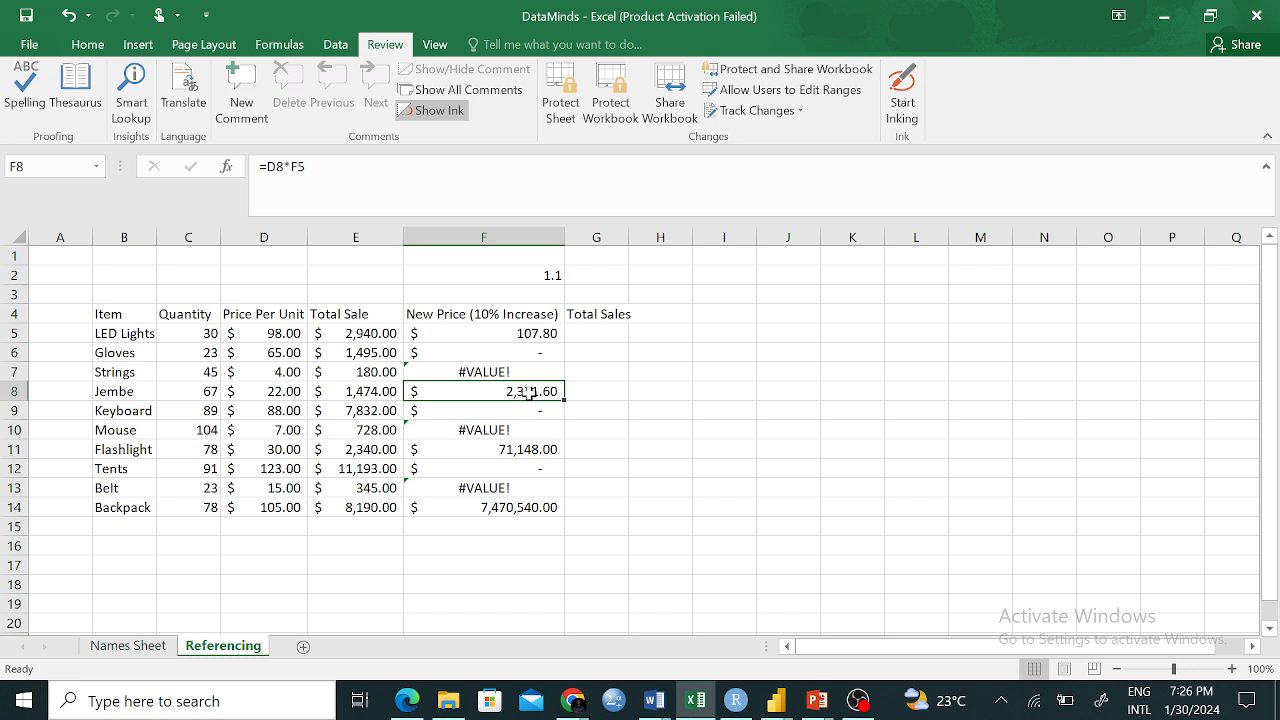
{"action": "left_click", "coordinate": [551, 273]}
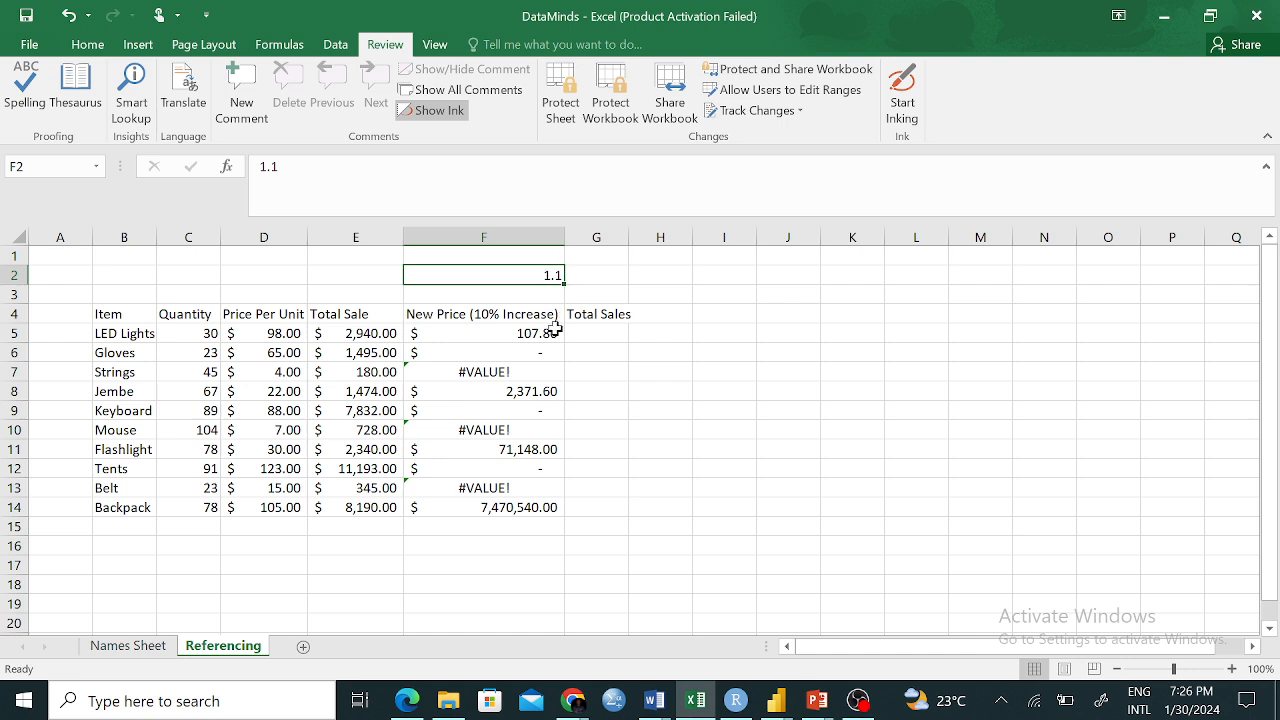
{"action": "key", "text": "ctrl+z"}
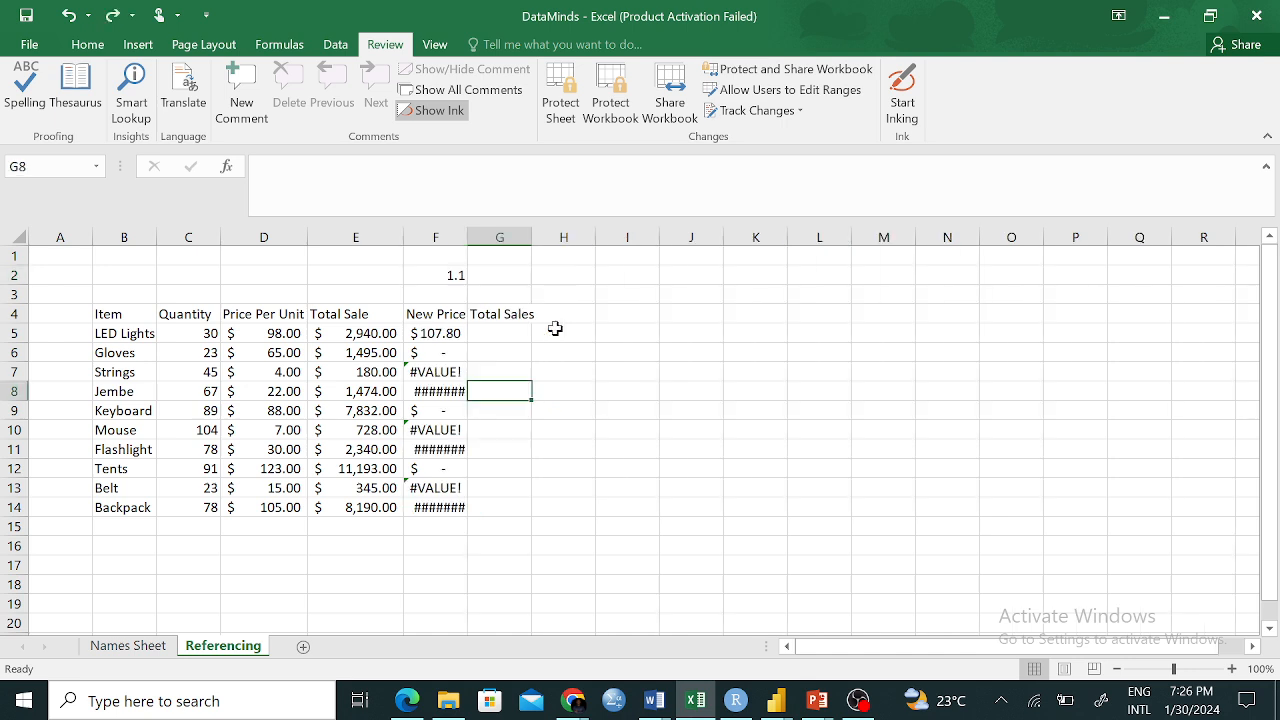
{"action": "left_click", "coordinate": [450, 279]}
{"action": "key", "text": "BackSpace"}
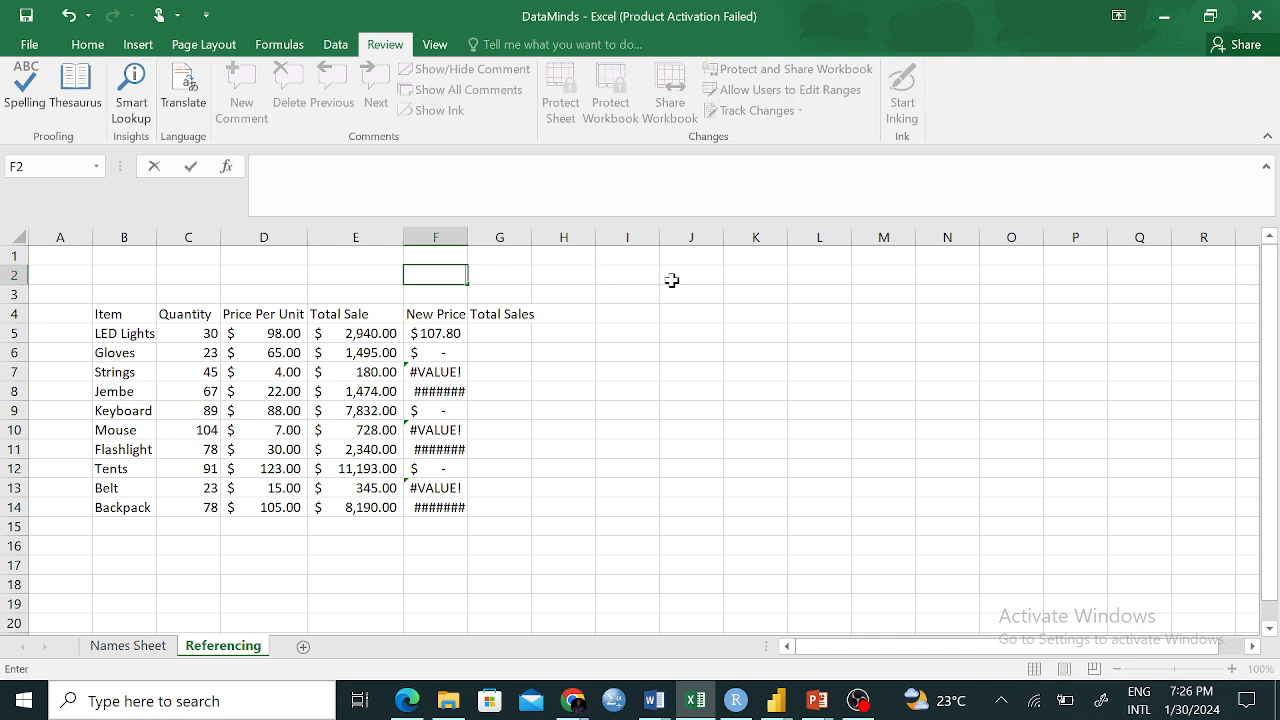
Clear the contents of the New Price cells F5:F14
{"action": "left_click", "coordinate": [709, 274]}
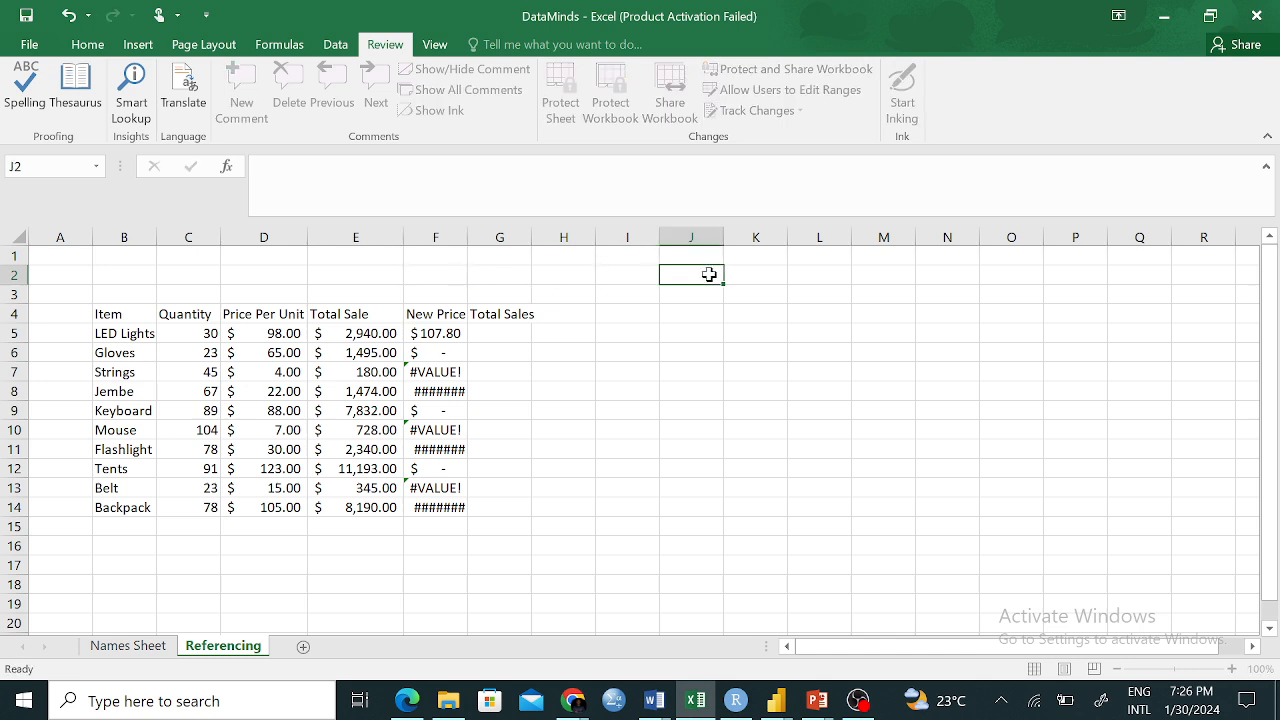
{"action": "left_click", "coordinate": [437, 325]}
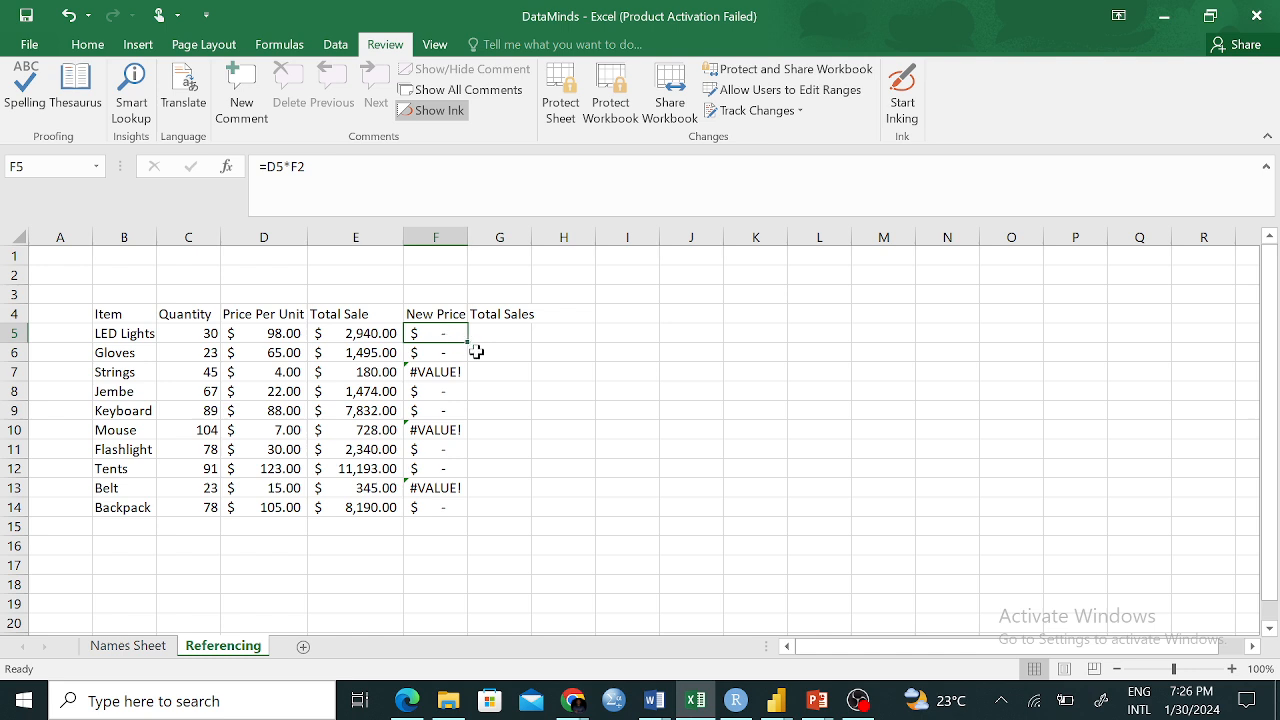
{"action": "left_click_drag", "start_coordinate": [440, 338], "coordinate": [425, 519]}
{"action": "right_click", "coordinate": [442, 415]}
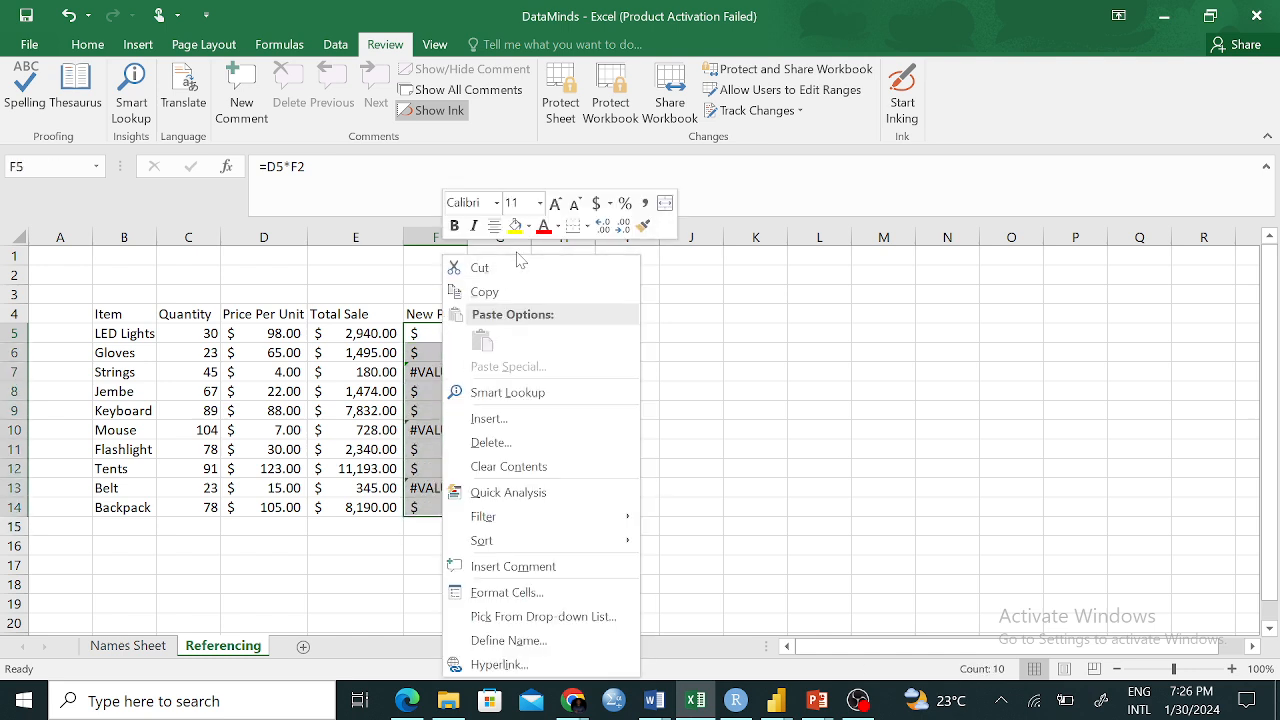
{"action": "left_click", "coordinate": [507, 467]}
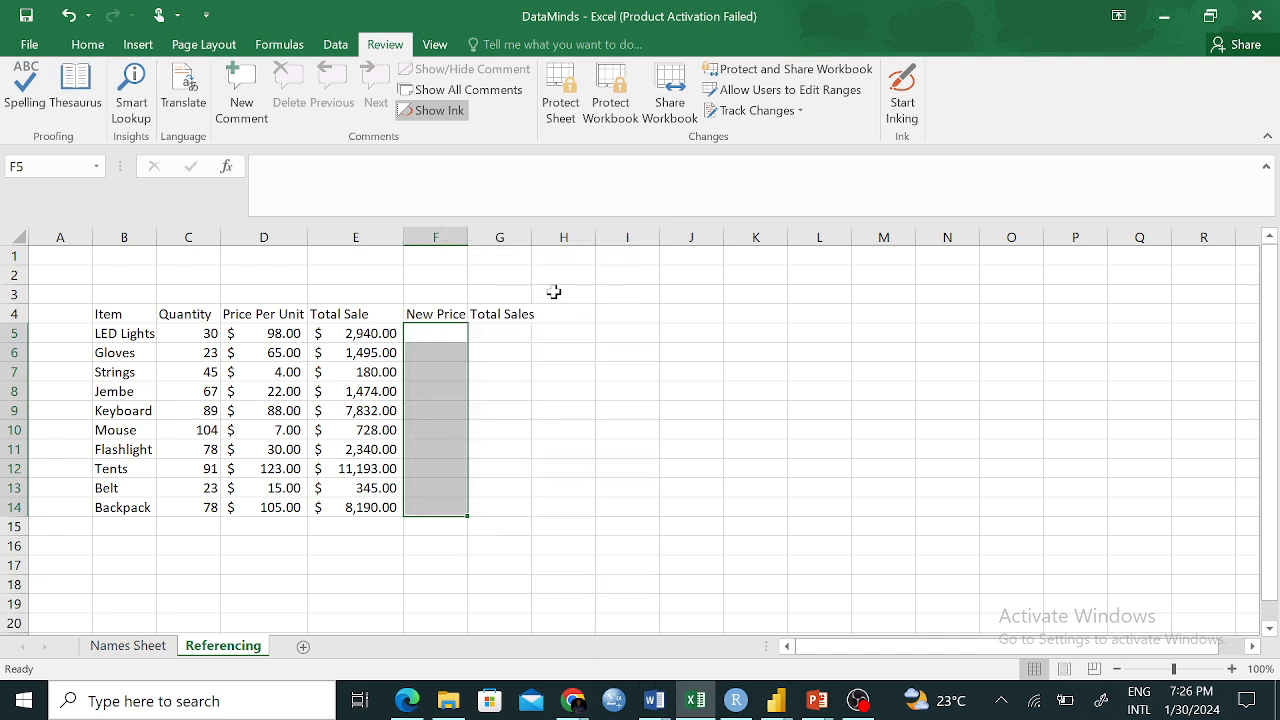
{"action": "left_click", "coordinate": [638, 278]}
Enter 1.1 in I2 and give F5 the formula =D5*I2, showing $107.80
{"action": "type", "text": "1."}
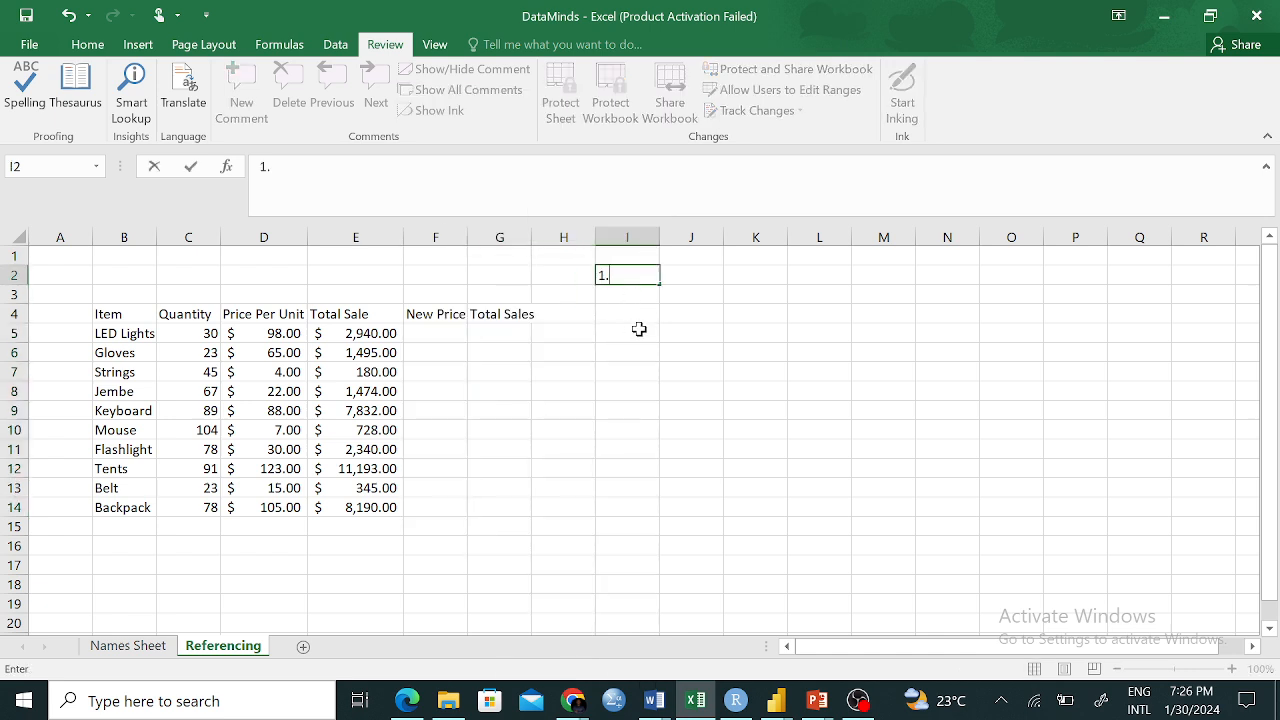
{"action": "type", "text": "1"}
{"action": "key", "text": "Return"}
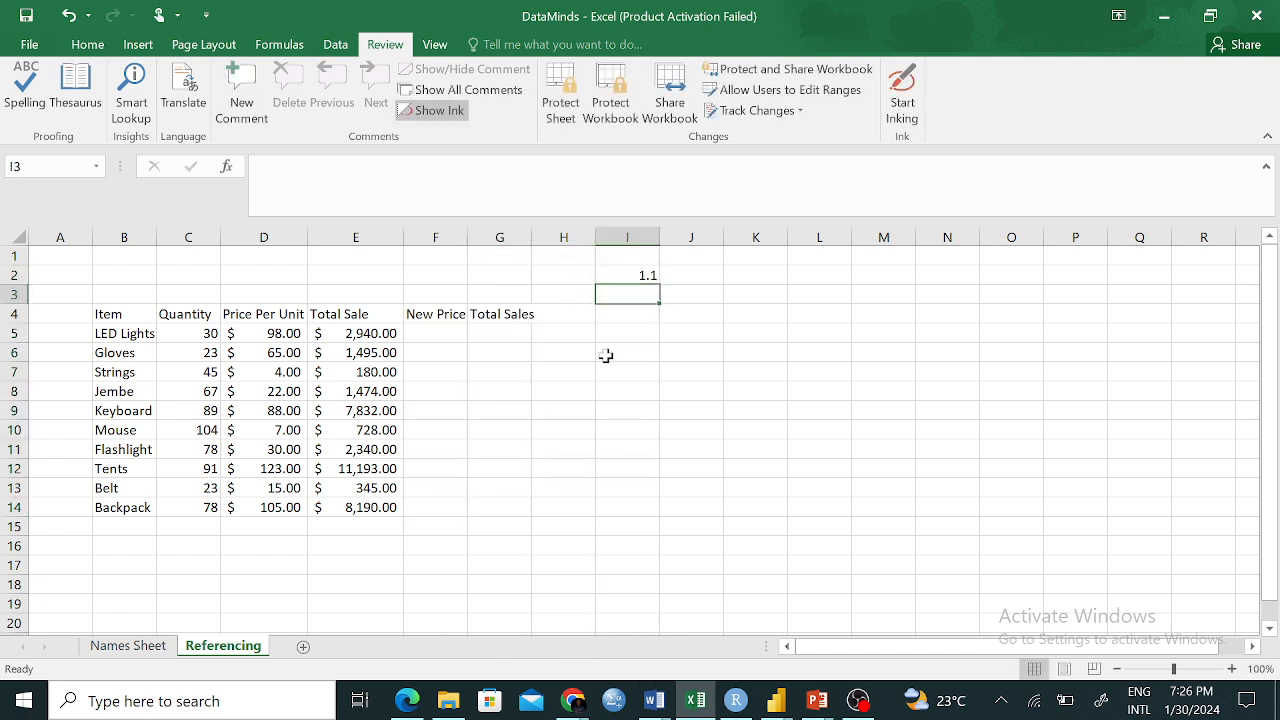
{"action": "left_click", "coordinate": [439, 337]}
{"action": "type", "text": "="}
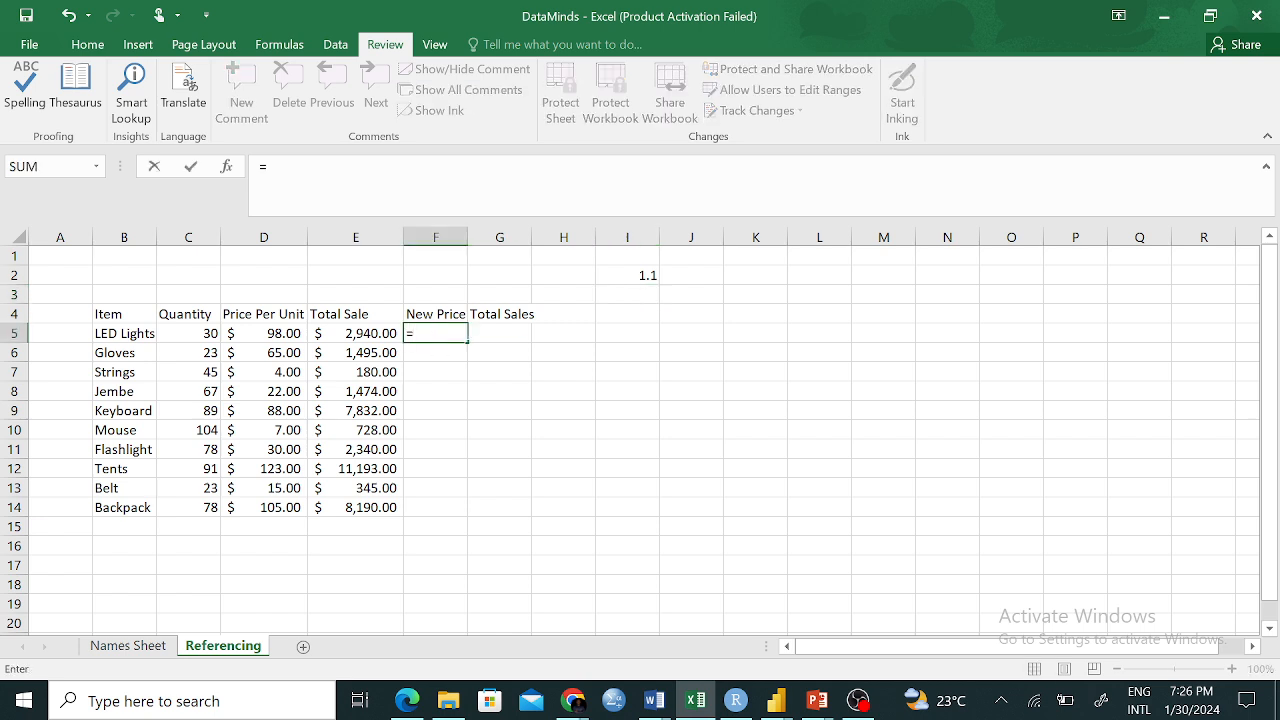
{"action": "left_click", "coordinate": [251, 333]}
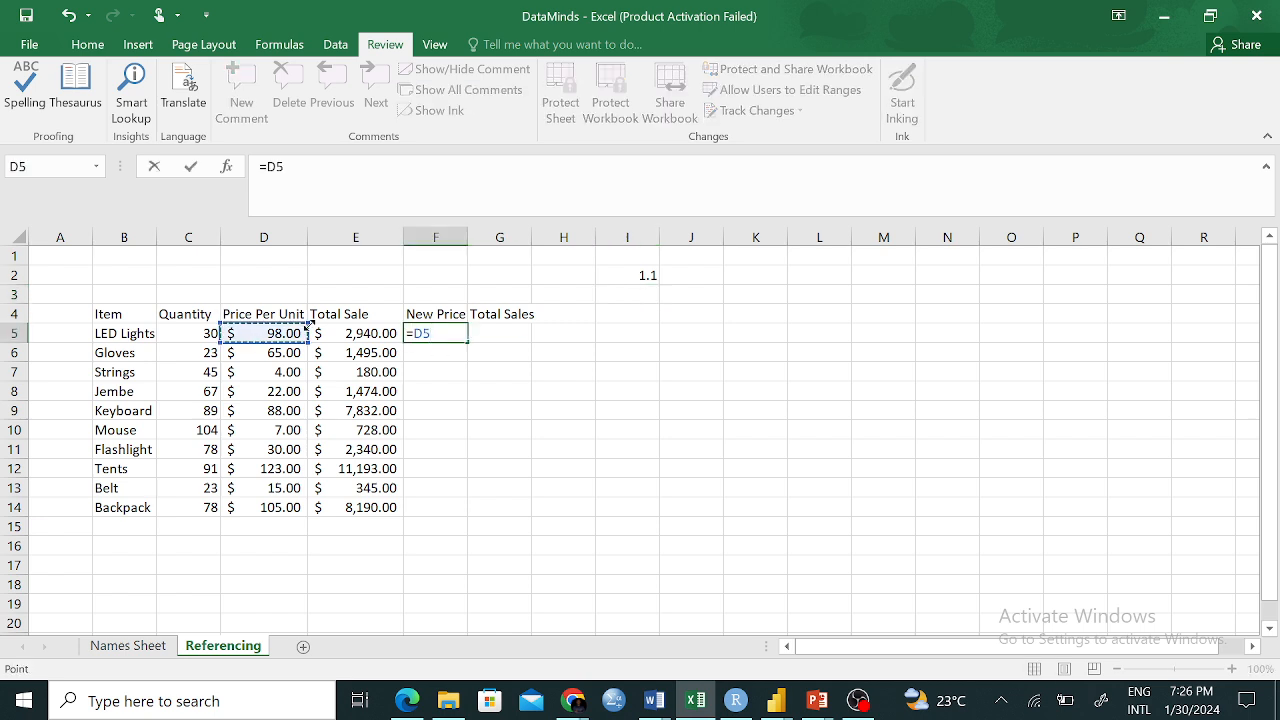
{"action": "type", "text": "*"}
{"action": "left_click", "coordinate": [647, 274]}
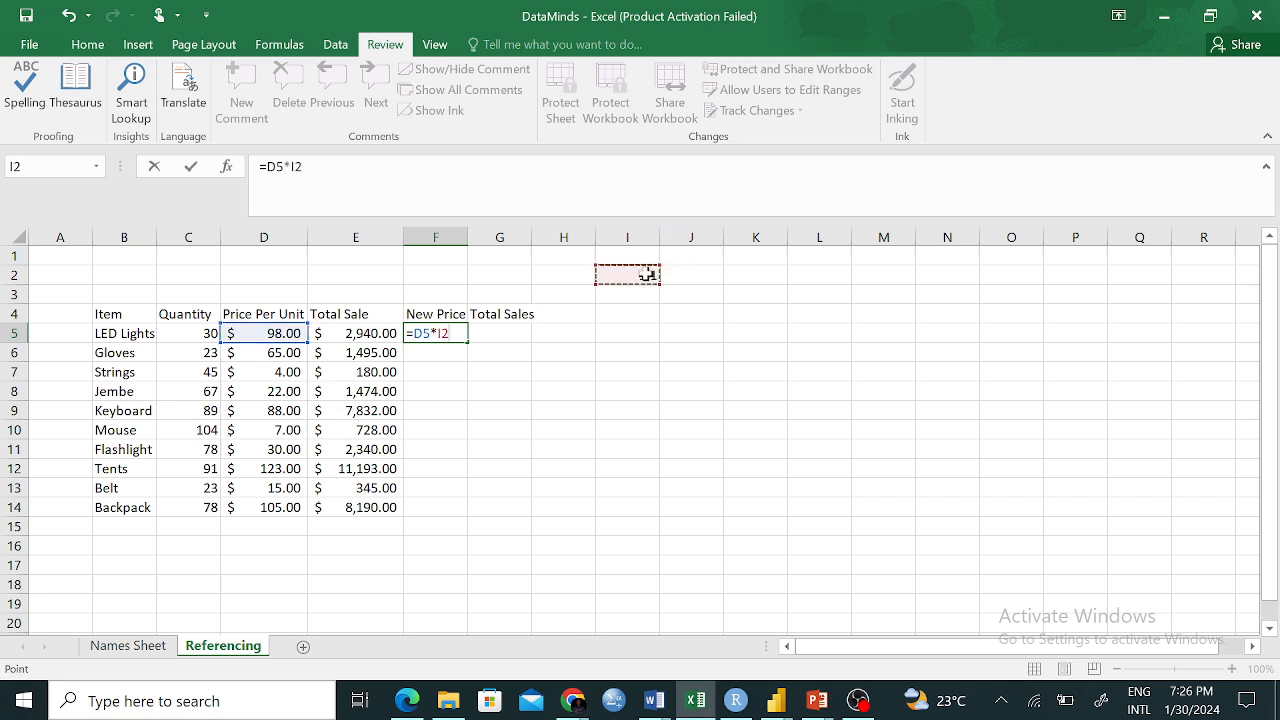
{"action": "key", "text": "Return"}
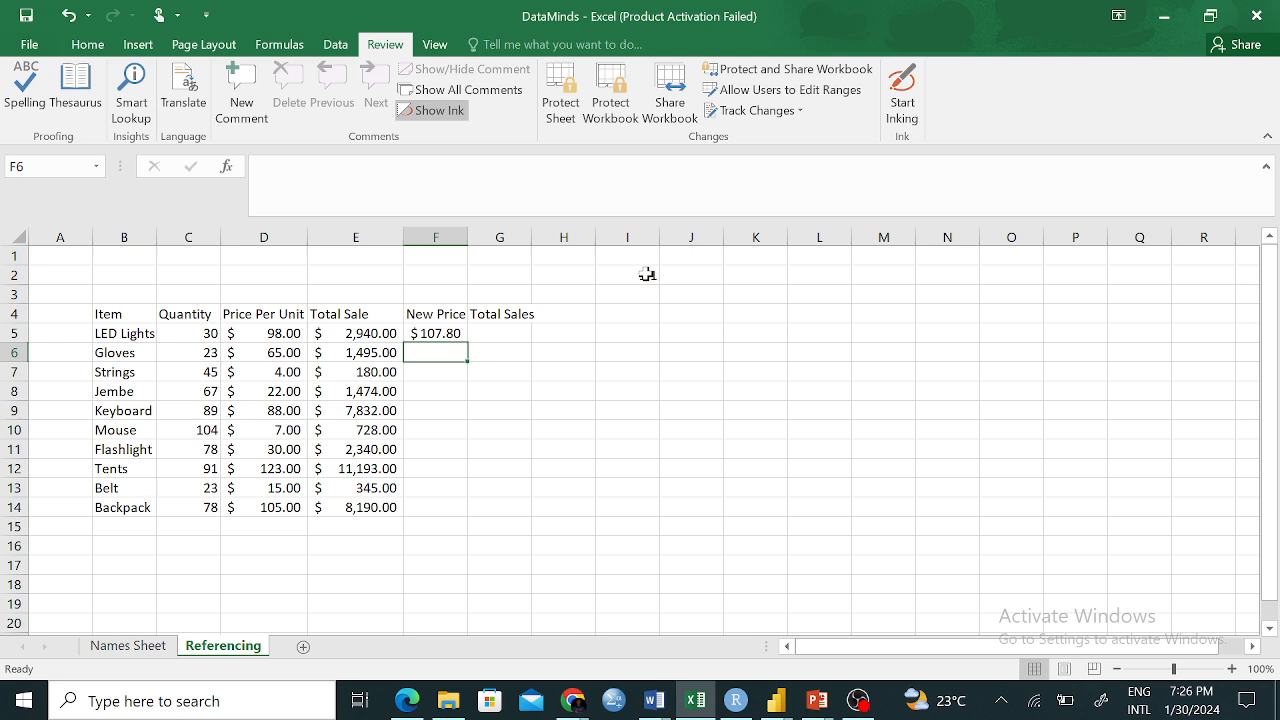
Fill F5's formula down to F14 and inspect the copies in F6 and F10
{"action": "left_click", "coordinate": [444, 333]}
{"action": "left_click_drag", "start_coordinate": [465, 341], "coordinate": [466, 516]}
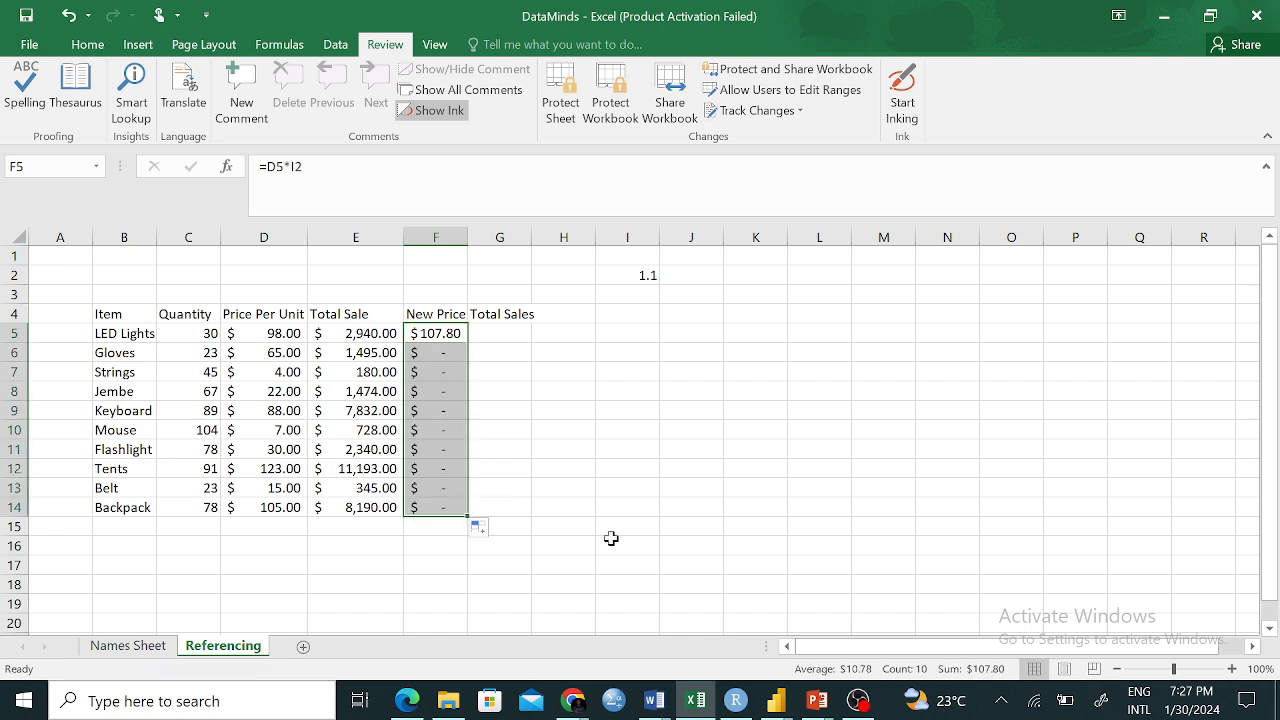
{"action": "left_click", "coordinate": [570, 530]}
{"action": "left_click", "coordinate": [443, 357]}
{"action": "left_click", "coordinate": [443, 429]}
{"action": "left_click", "coordinate": [627, 565]}
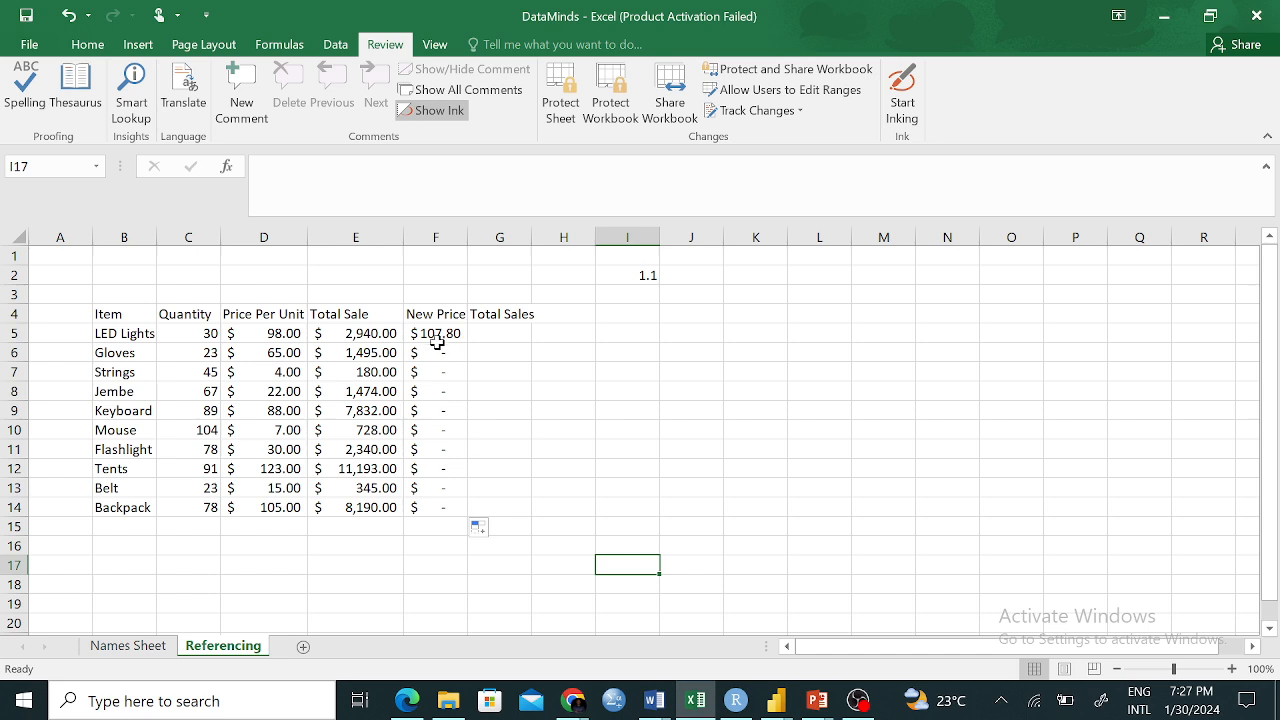
Toggle Show Formulas to reveal the multiplier reference shifting to empty cells I3–I11
{"action": "left_click_drag", "start_coordinate": [440, 336], "coordinate": [443, 510]}
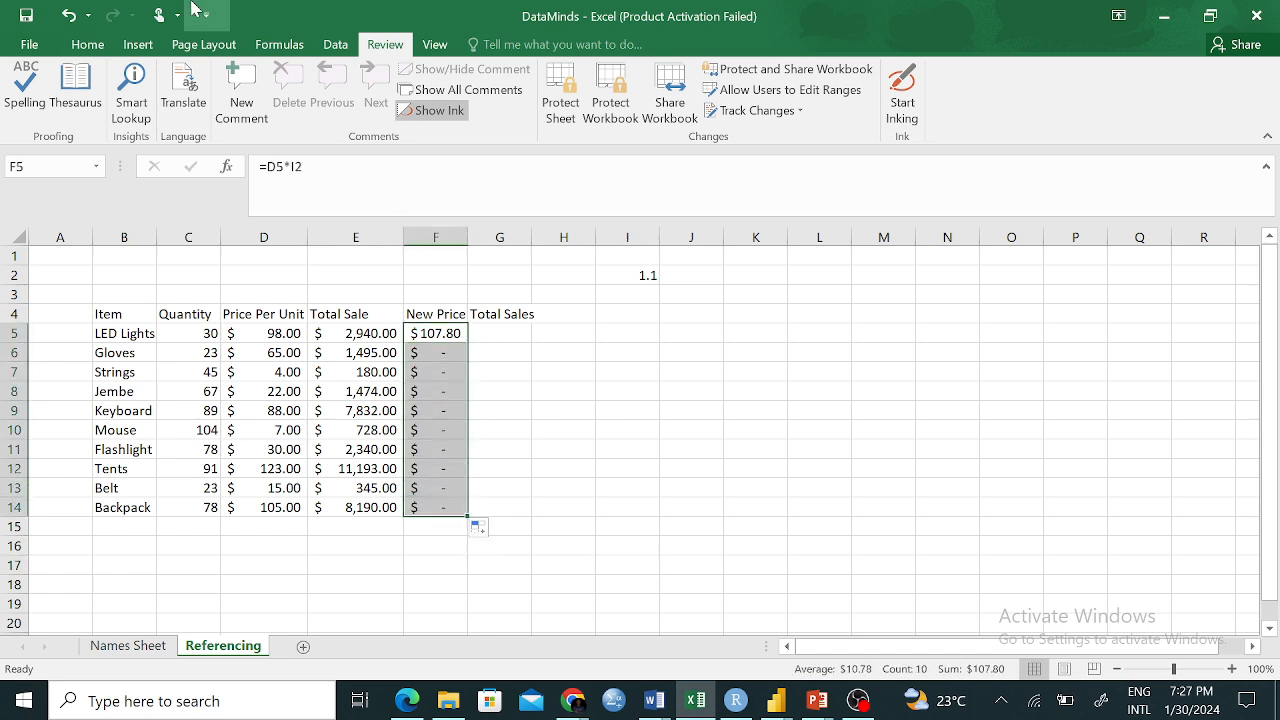
{"action": "left_click", "coordinate": [279, 44]}
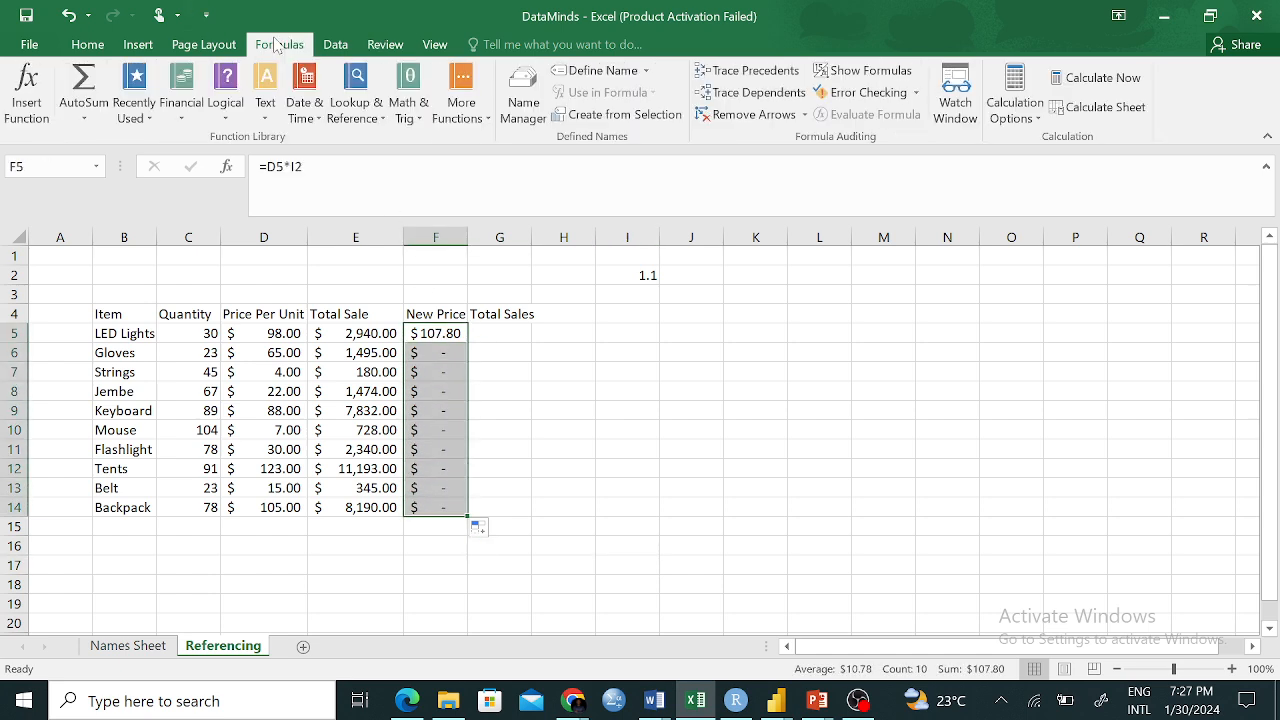
{"action": "left_click", "coordinate": [870, 70]}
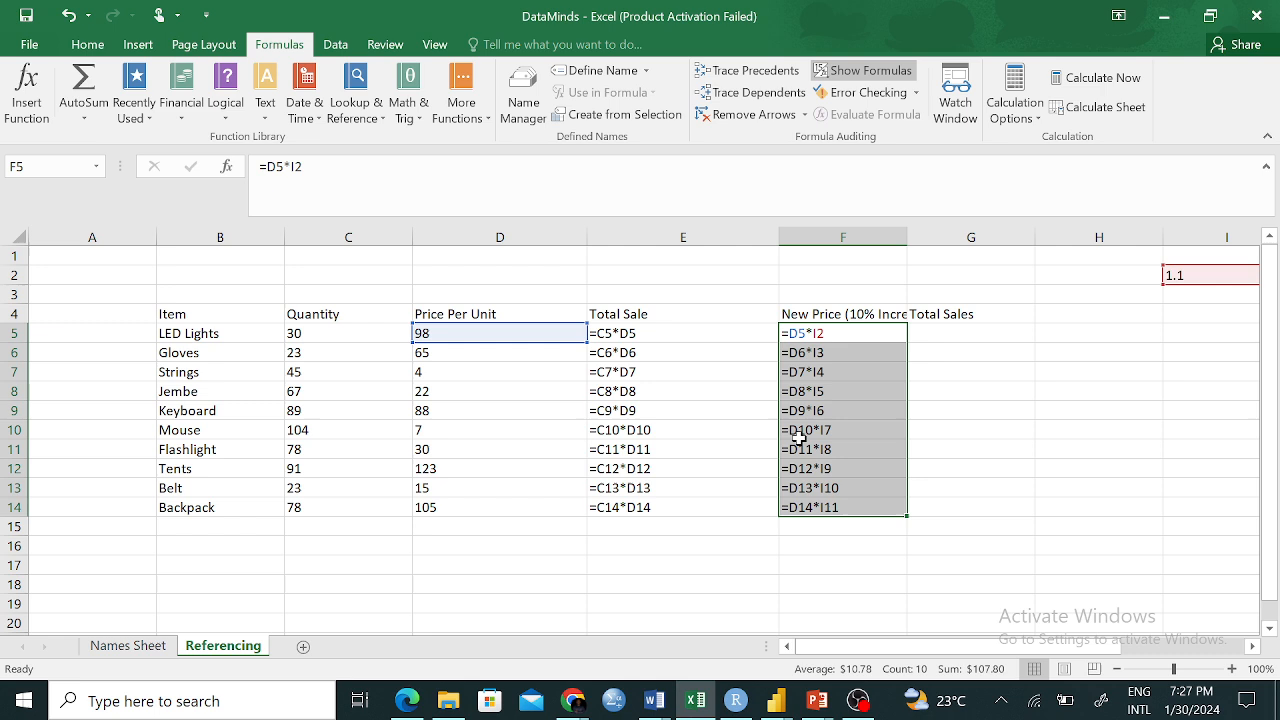
{"action": "left_click", "coordinate": [623, 566]}
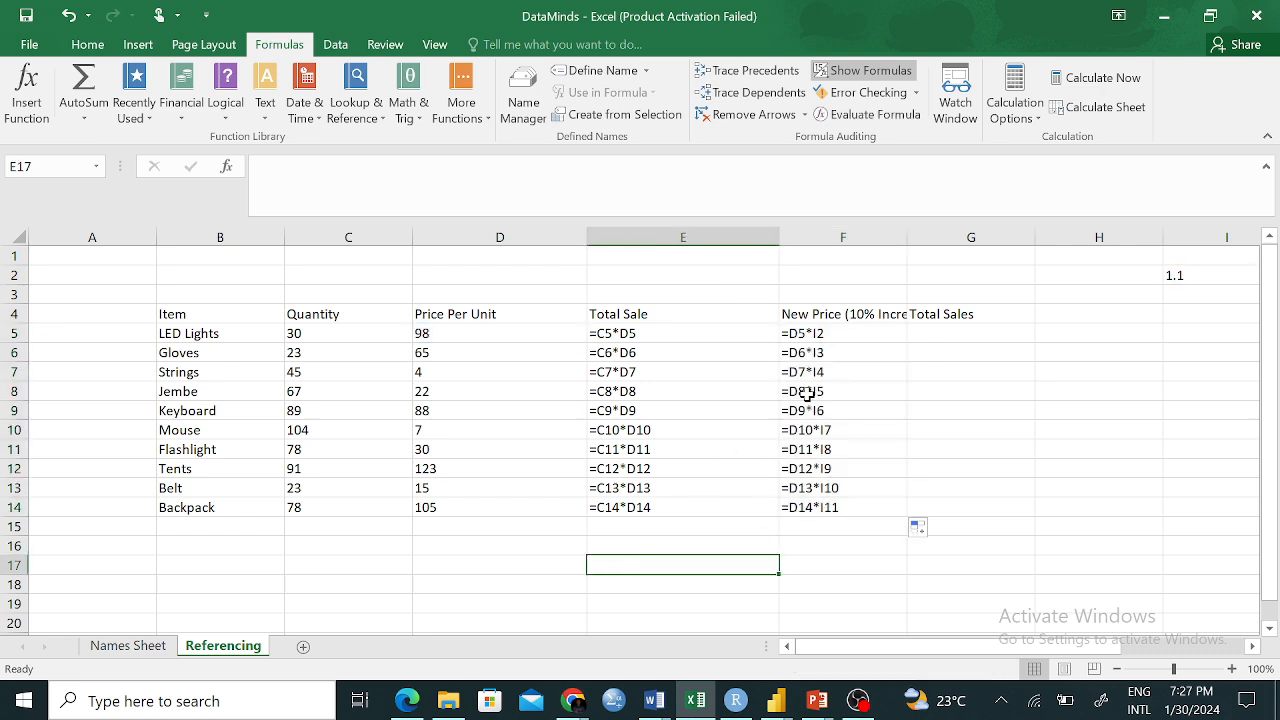
{"action": "left_click_drag", "start_coordinate": [823, 333], "coordinate": [822, 500]}
{"action": "left_click", "coordinate": [1123, 356]}
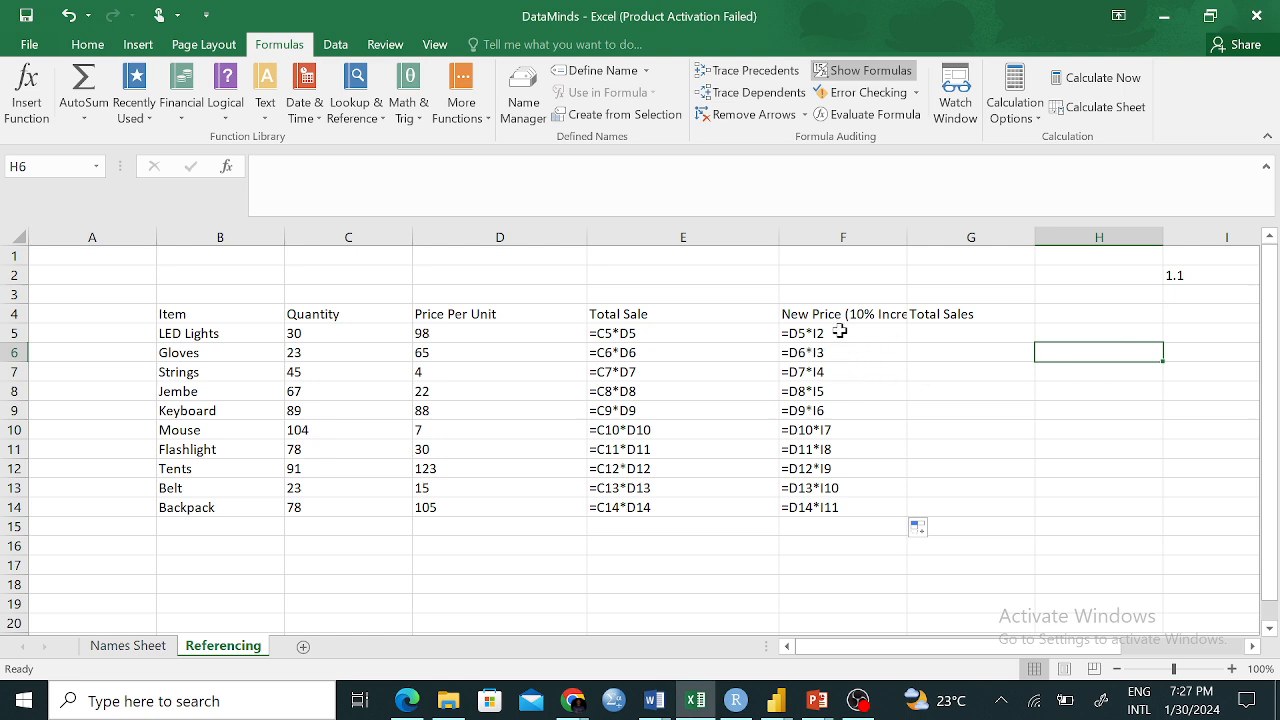
{"action": "left_click", "coordinate": [858, 69]}
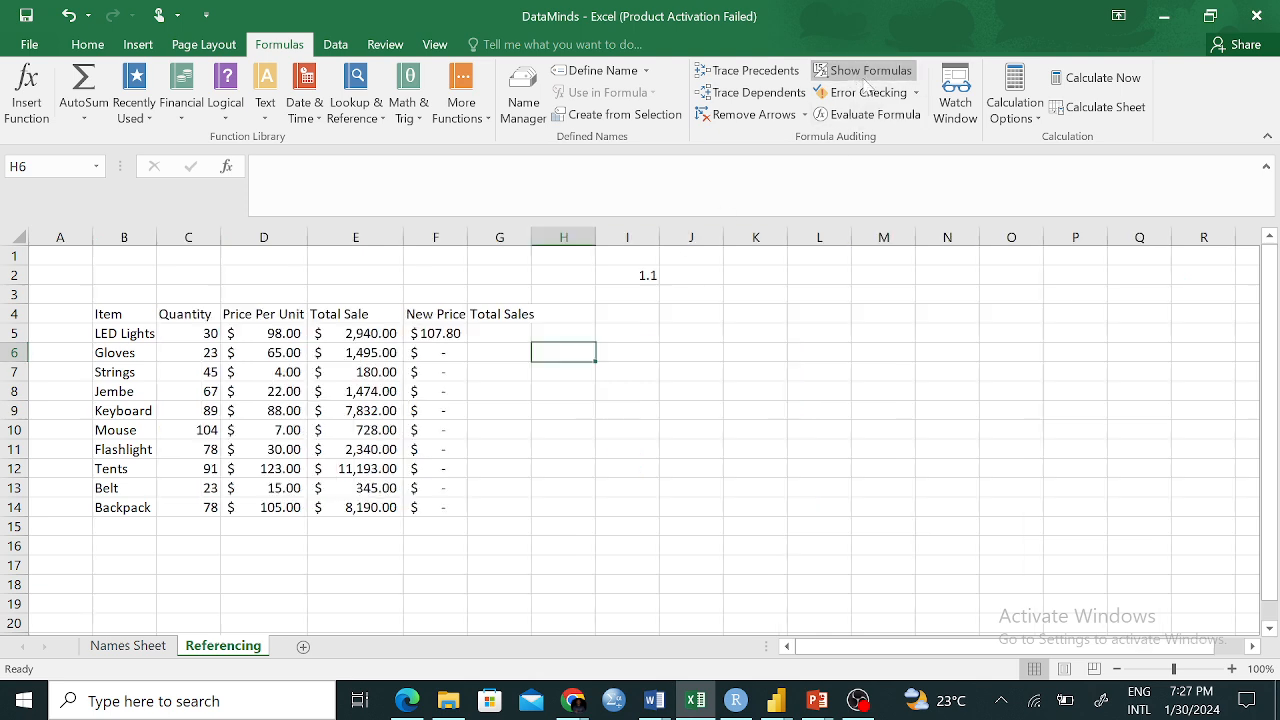
{"action": "left_click", "coordinate": [651, 461]}
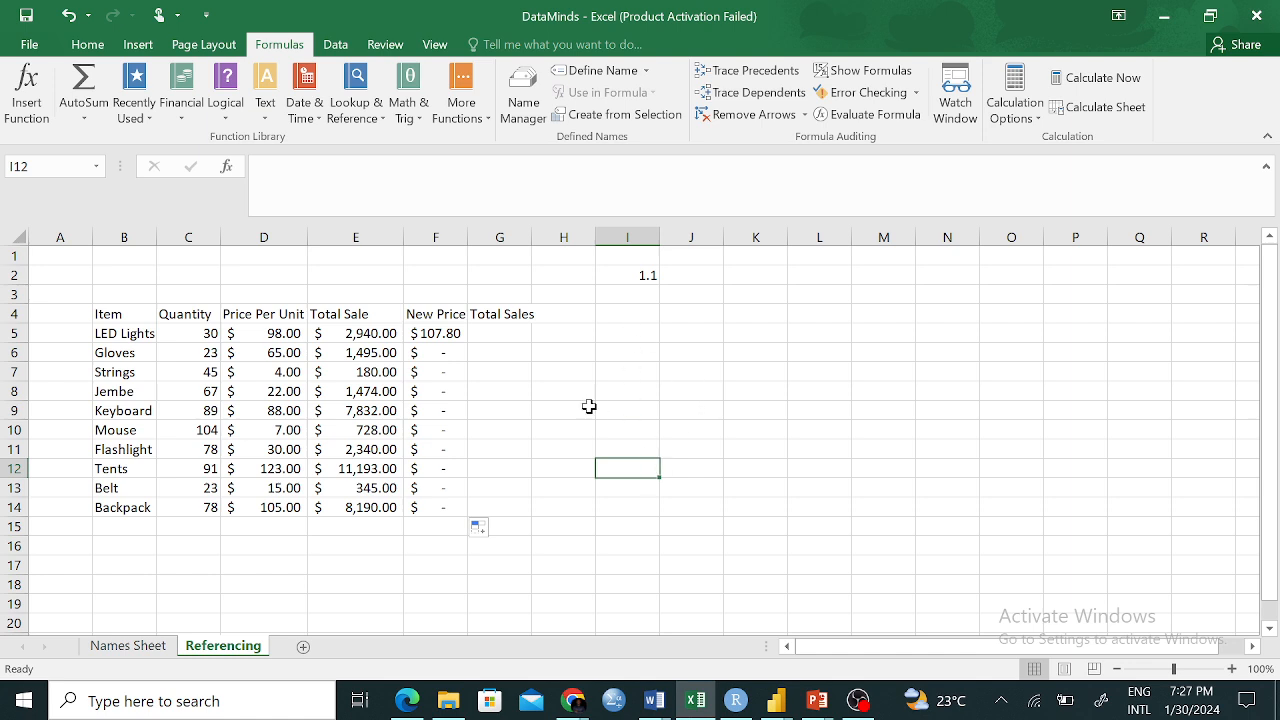
{"action": "left_click", "coordinate": [428, 357]}
{"action": "left_click", "coordinate": [434, 334]}
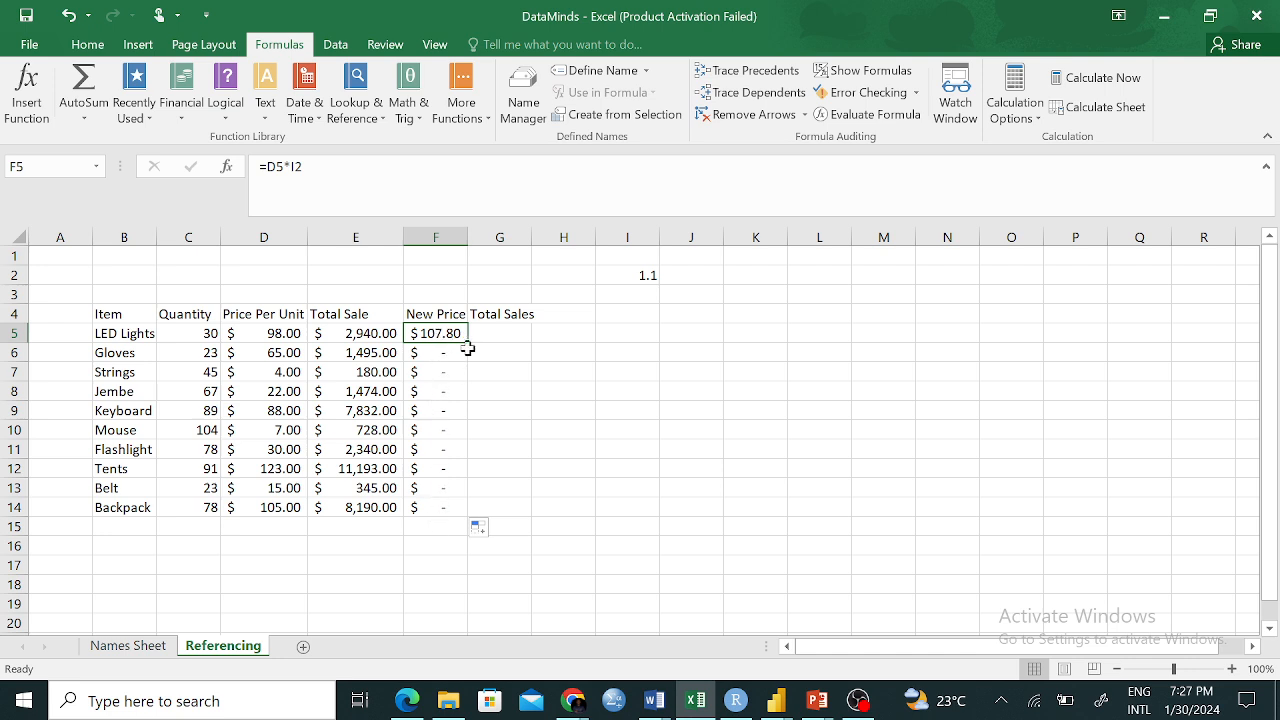
{"action": "left_click", "coordinate": [427, 356]}
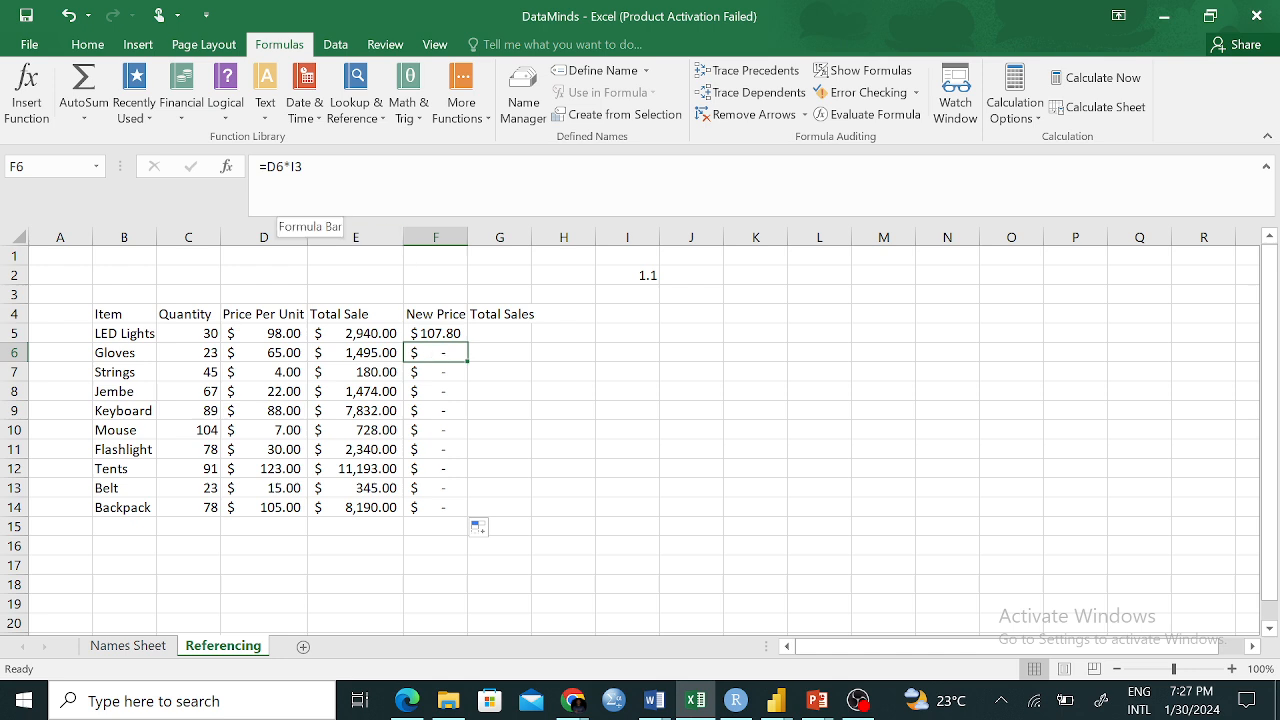
{"action": "left_click", "coordinate": [308, 165]}
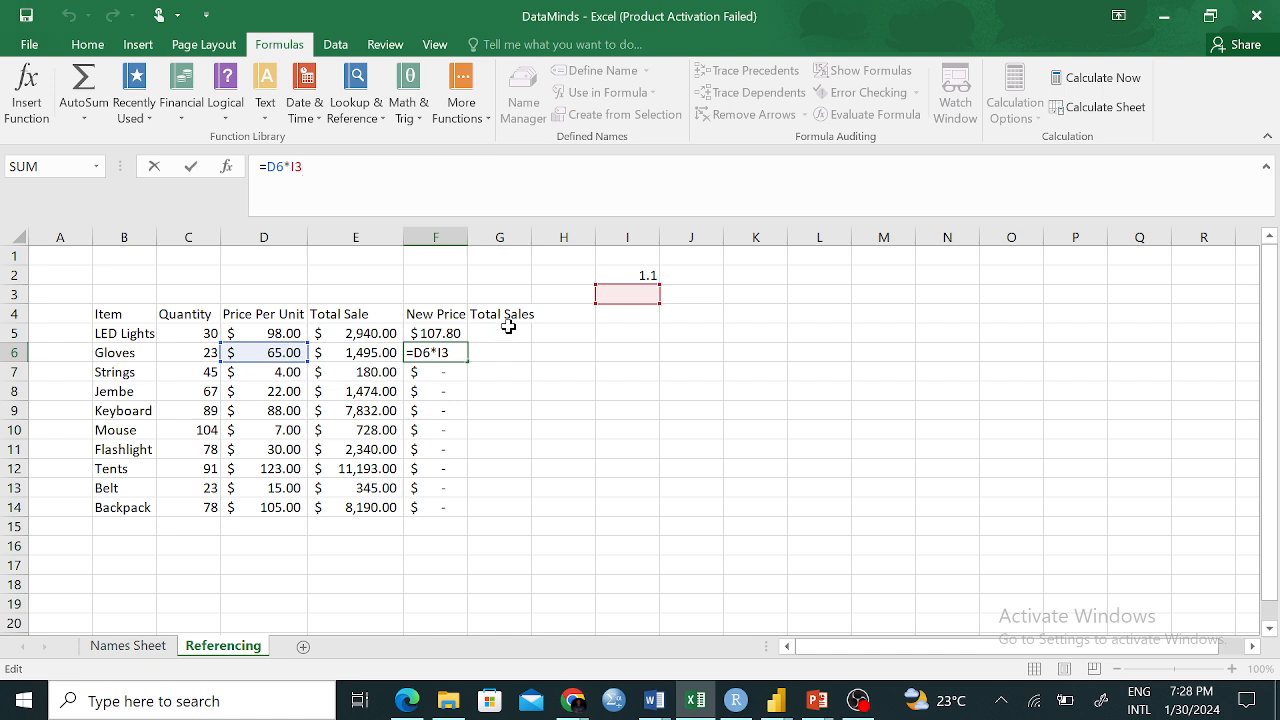
{"action": "left_click", "coordinate": [646, 283]}
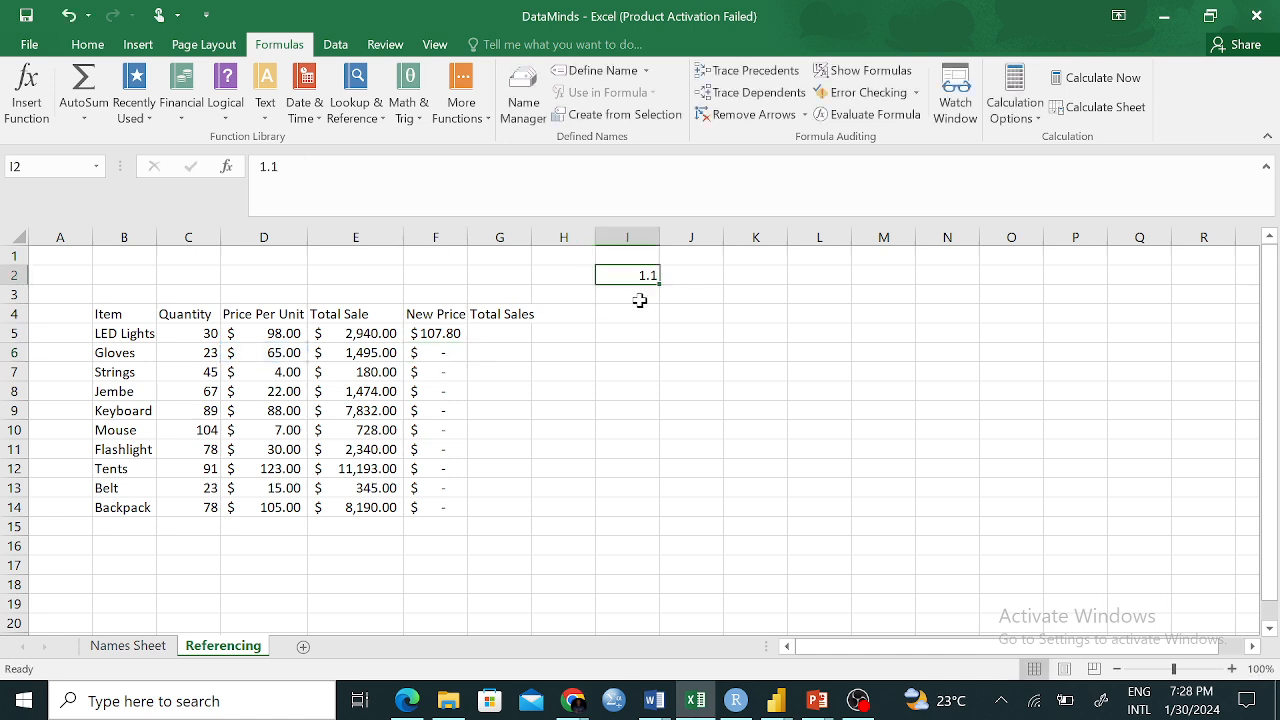
{"action": "left_click", "coordinate": [640, 300]}
{"action": "left_click", "coordinate": [643, 316]}
{"action": "left_click", "coordinate": [645, 334]}
{"action": "left_click", "coordinate": [646, 358]}
{"action": "left_click", "coordinate": [640, 413]}
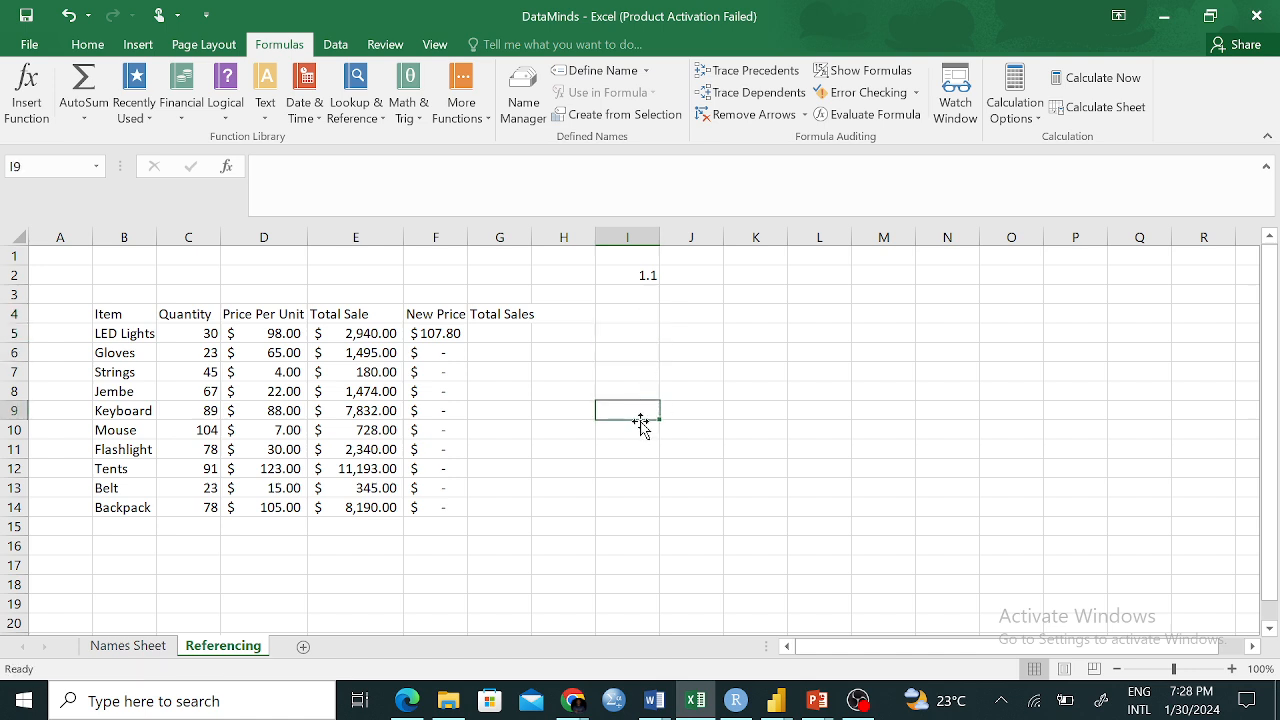
{"action": "left_click", "coordinate": [428, 413]}
{"action": "double_click", "coordinate": [428, 413]}
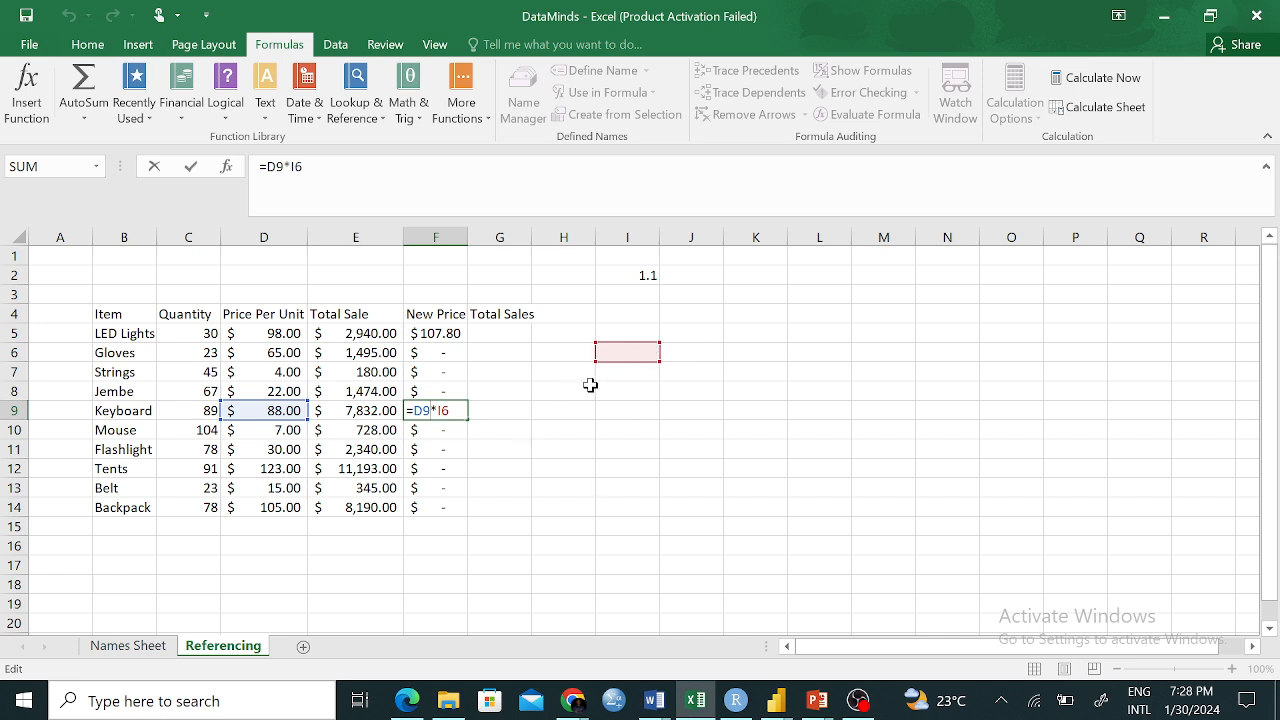
{"action": "left_click", "coordinate": [612, 450]}
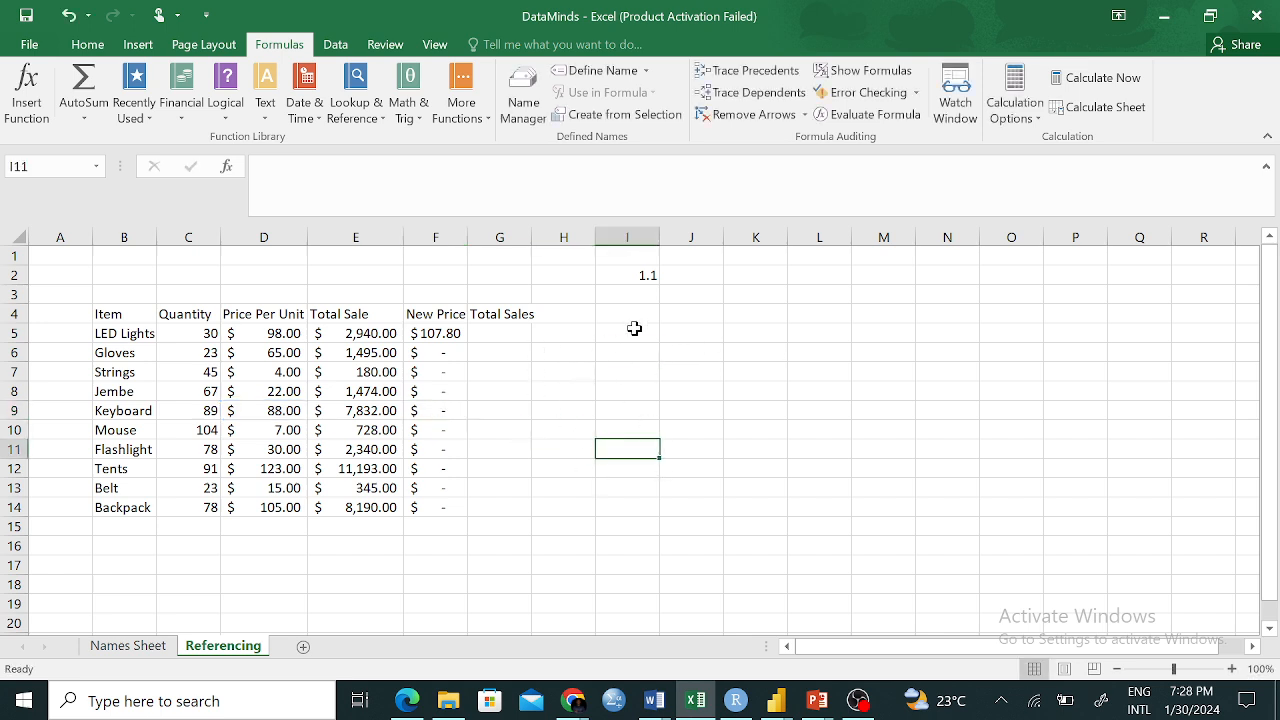
{"action": "left_click", "coordinate": [634, 274]}
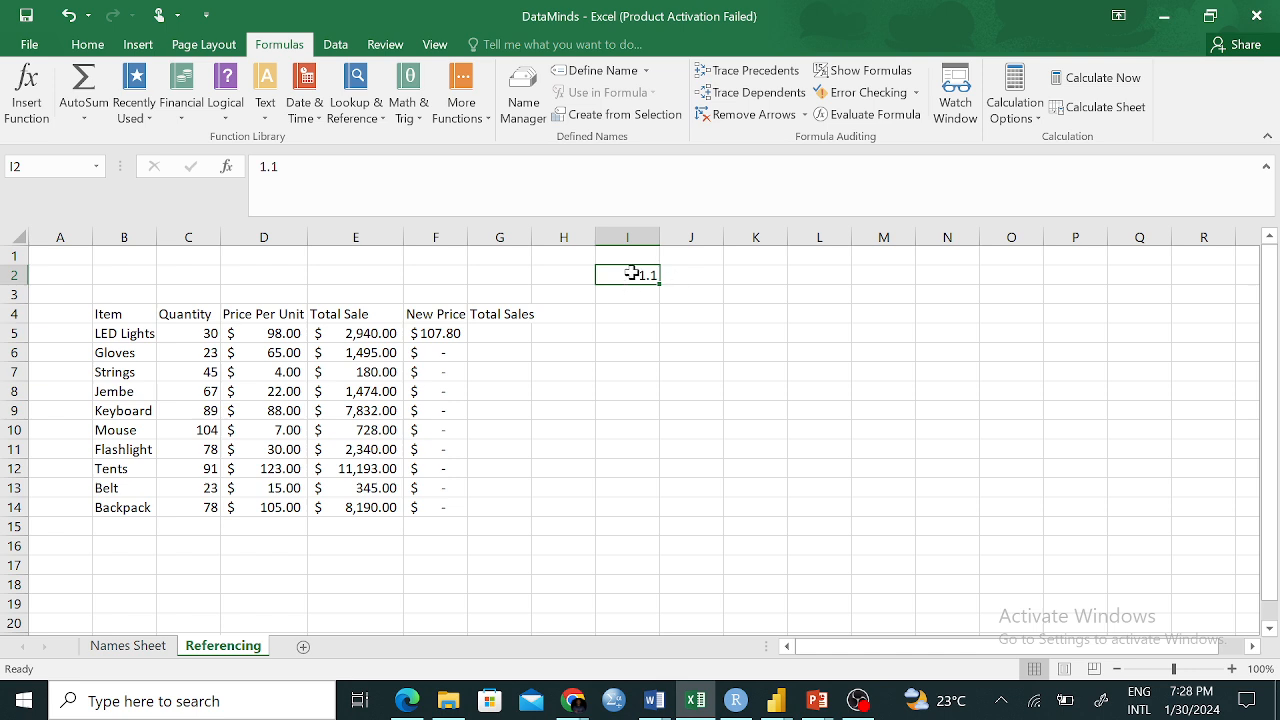
{"action": "left_click", "coordinate": [627, 297]}
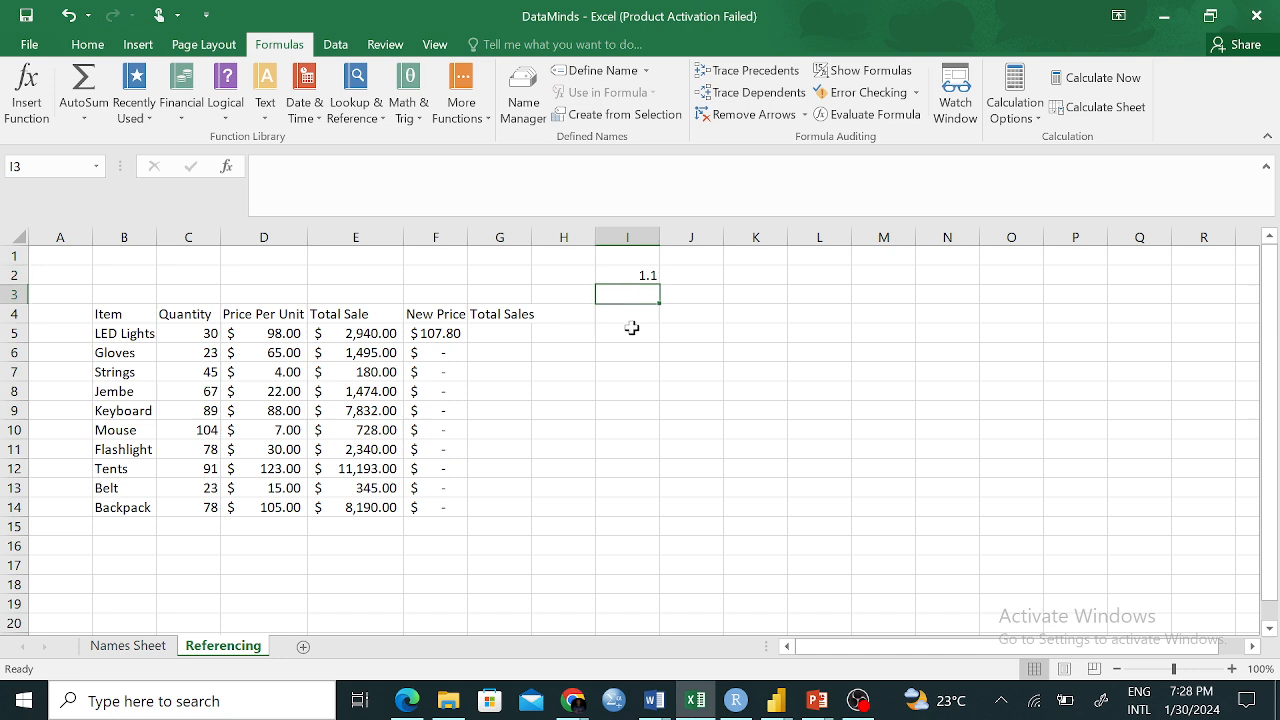
{"action": "left_click_drag", "start_coordinate": [440, 334], "coordinate": [434, 505]}
{"action": "left_click", "coordinate": [557, 455]}
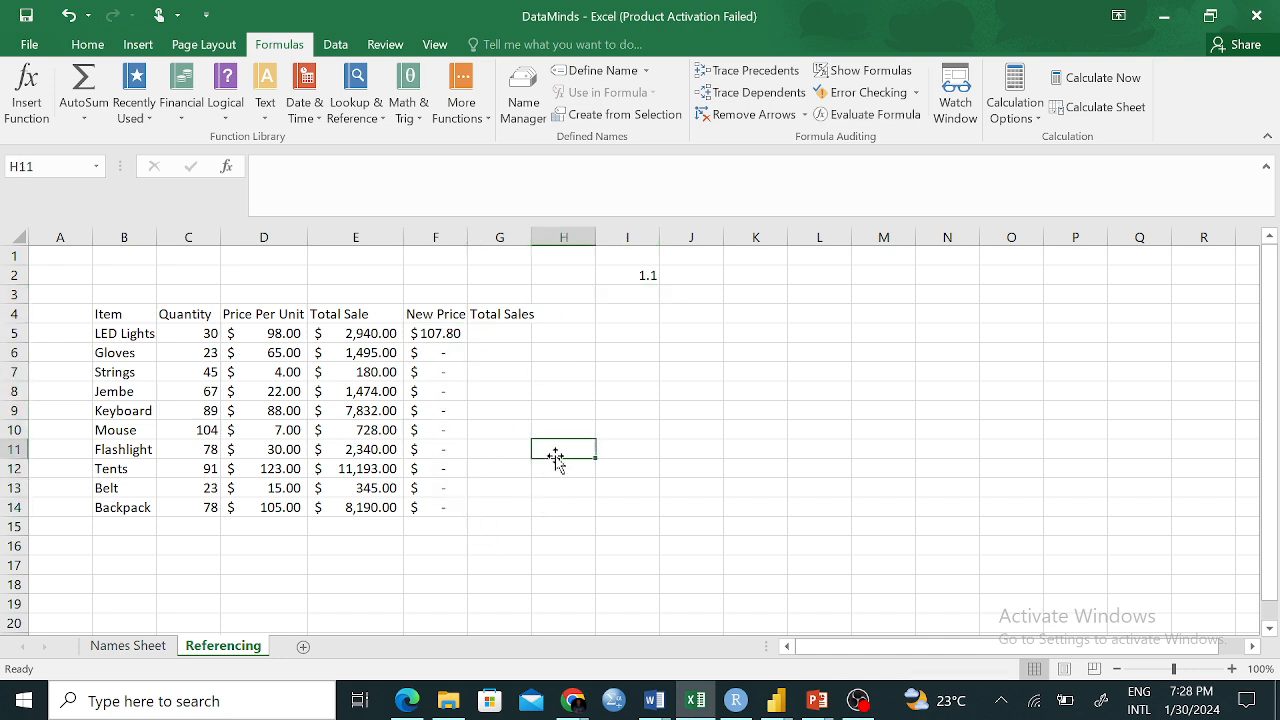
{"action": "left_click", "coordinate": [434, 331]}
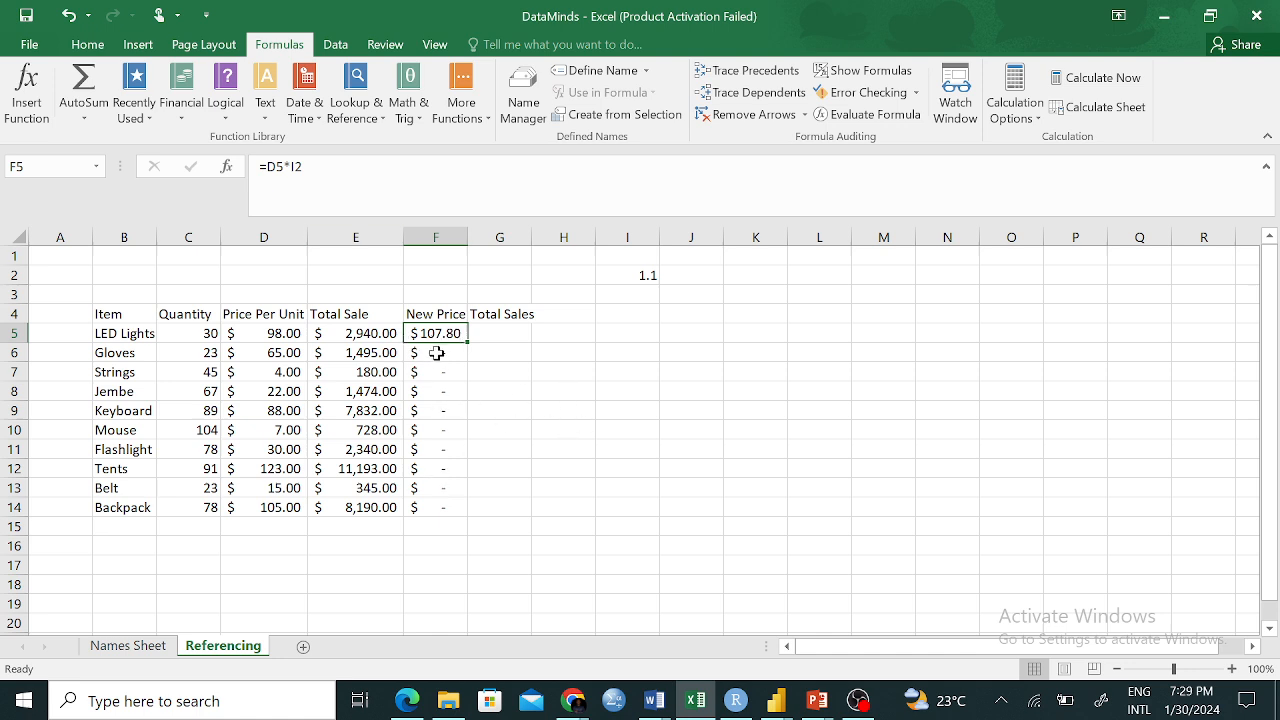
{"action": "left_click", "coordinate": [308, 356]}
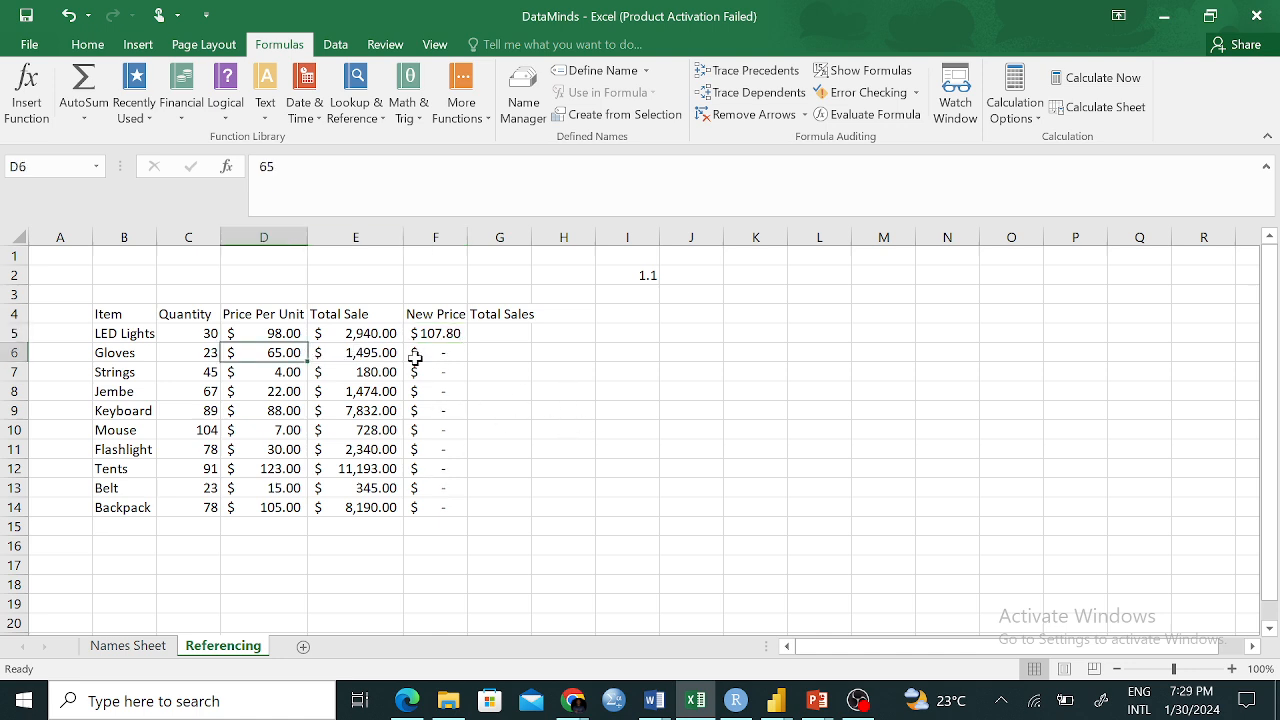
{"action": "left_click", "coordinate": [636, 294]}
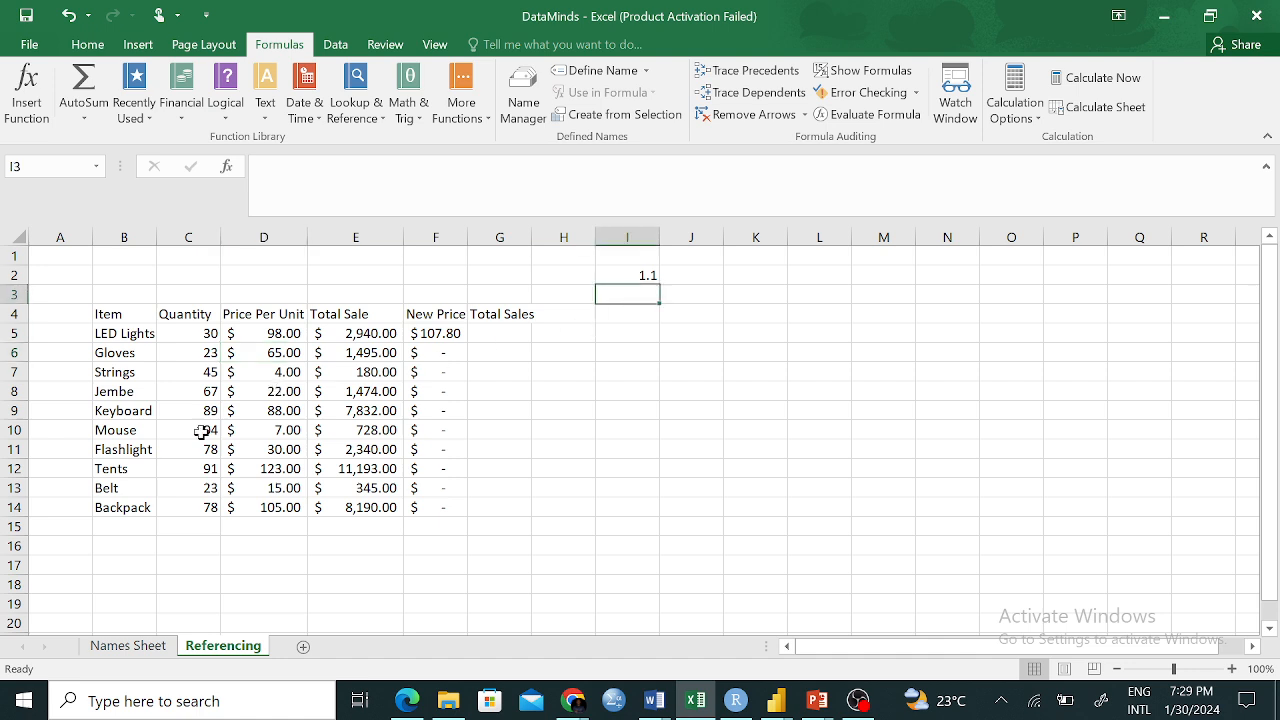
{"action": "left_click", "coordinate": [267, 375]}
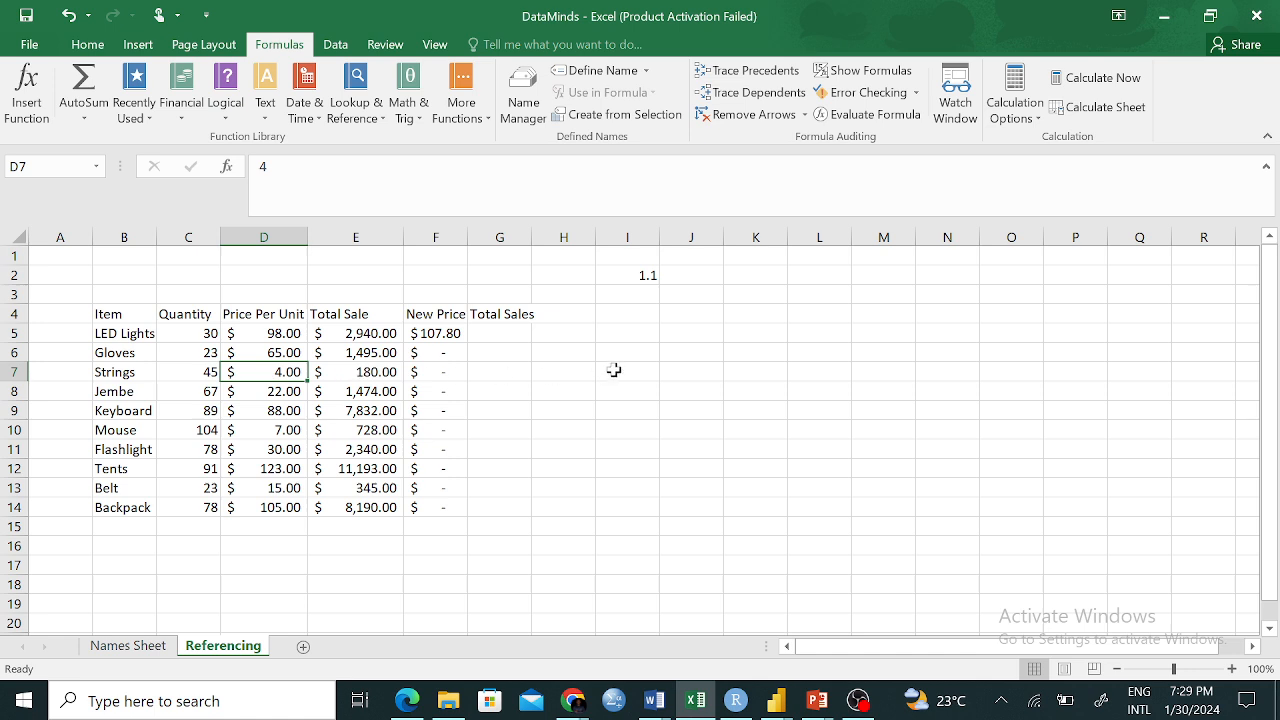
{"action": "left_click", "coordinate": [642, 316]}
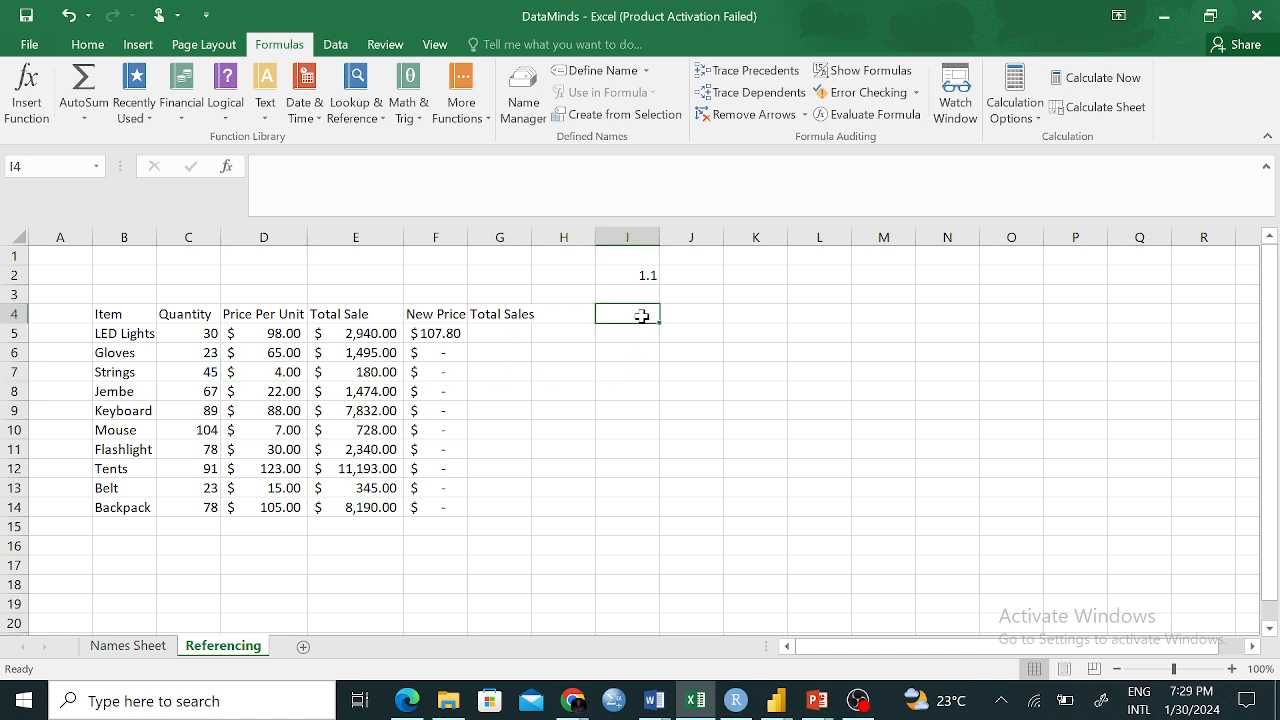
{"action": "left_click", "coordinate": [424, 338]}
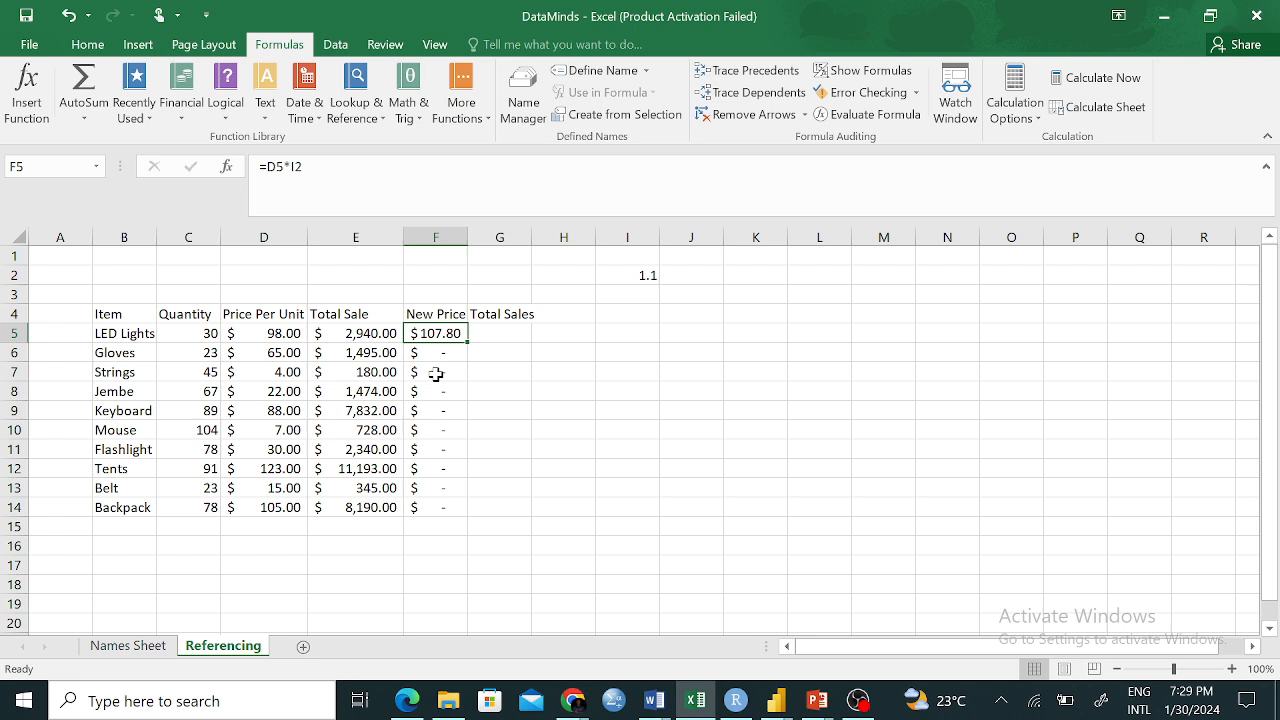
Clear the faulty New Price results from F6:F14
{"action": "left_click_drag", "start_coordinate": [433, 352], "coordinate": [443, 512]}
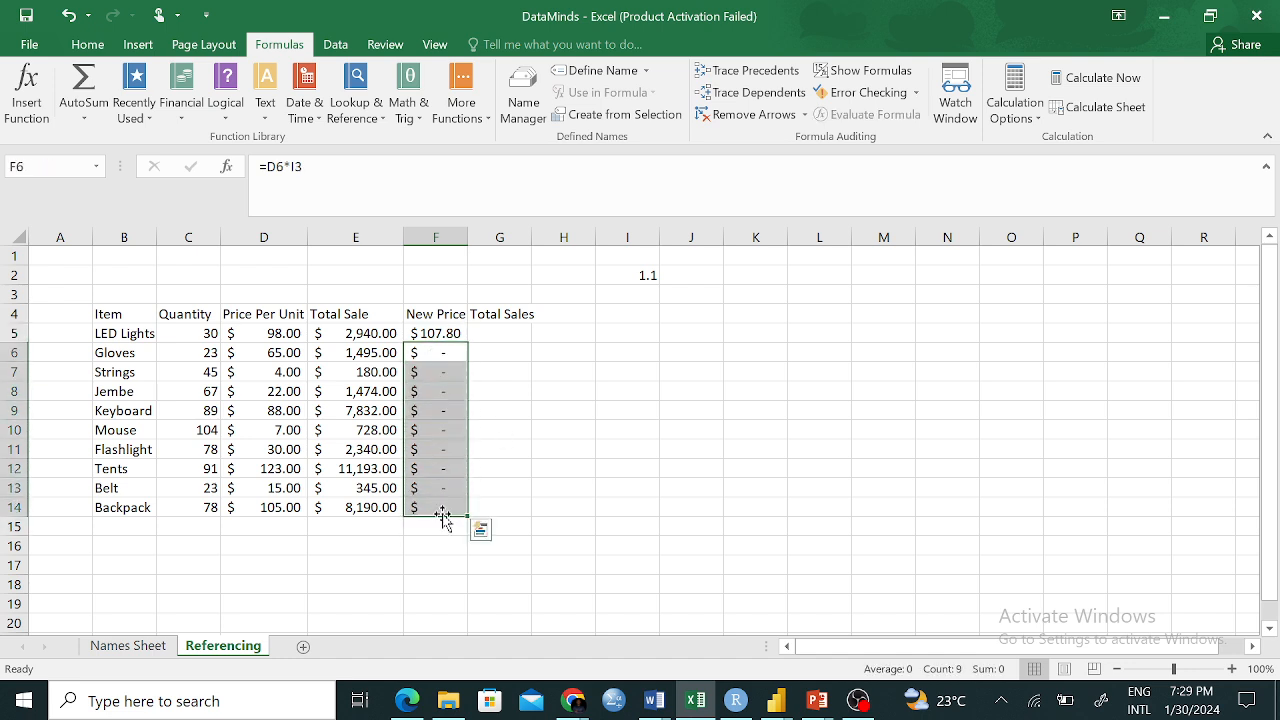
{"action": "right_click", "coordinate": [439, 460]}
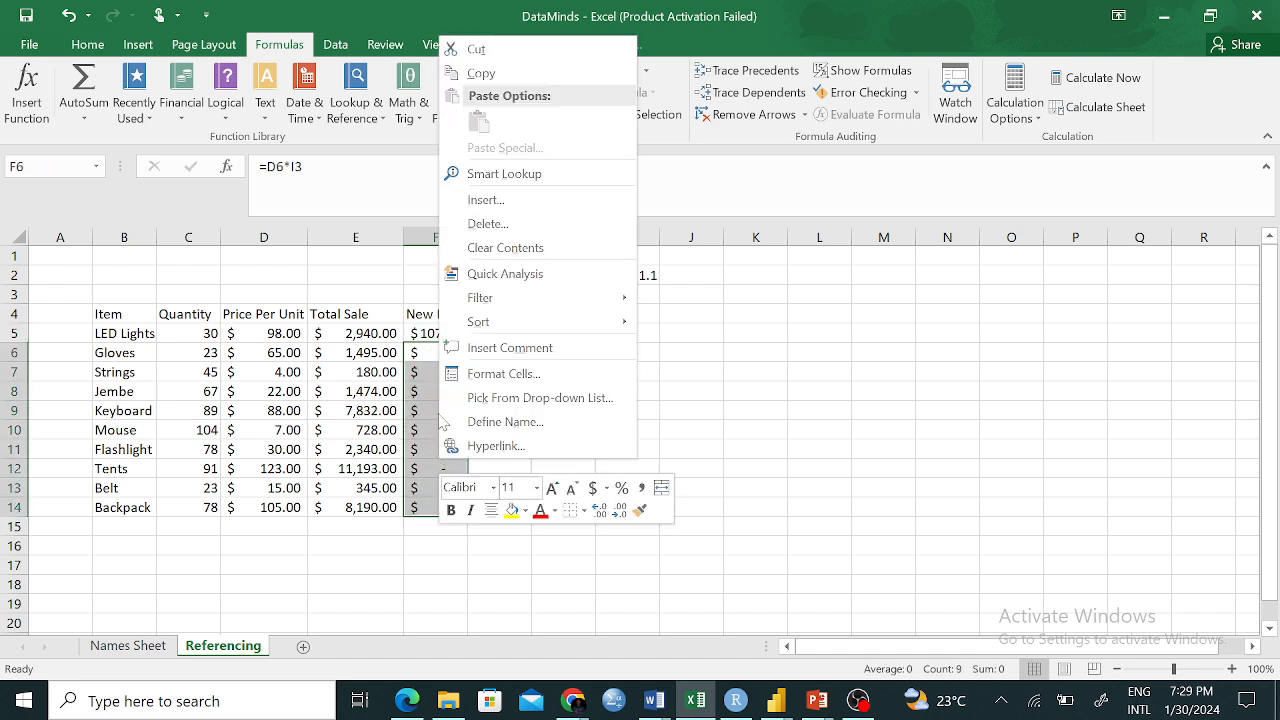
{"action": "left_click", "coordinate": [513, 255]}
{"action": "left_click", "coordinate": [515, 485]}
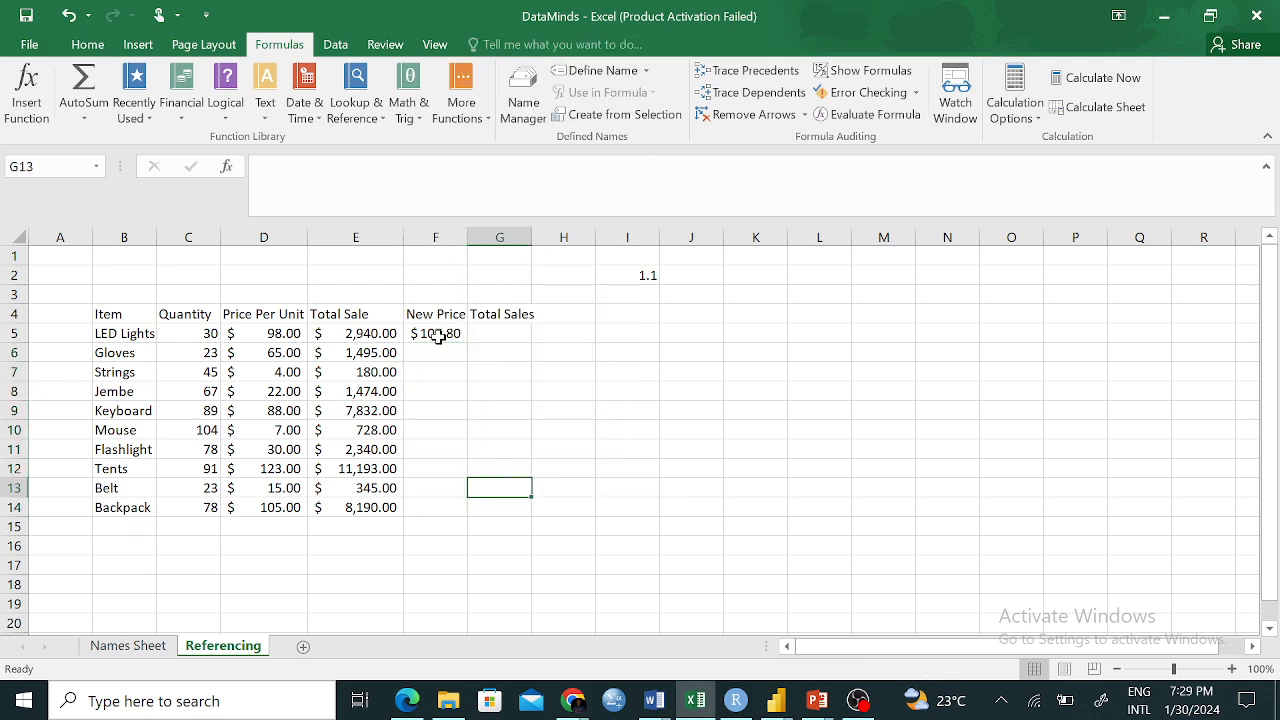
Delete F5's formula and remove the 1.1 multiplier from I2
{"action": "left_click", "coordinate": [440, 331]}
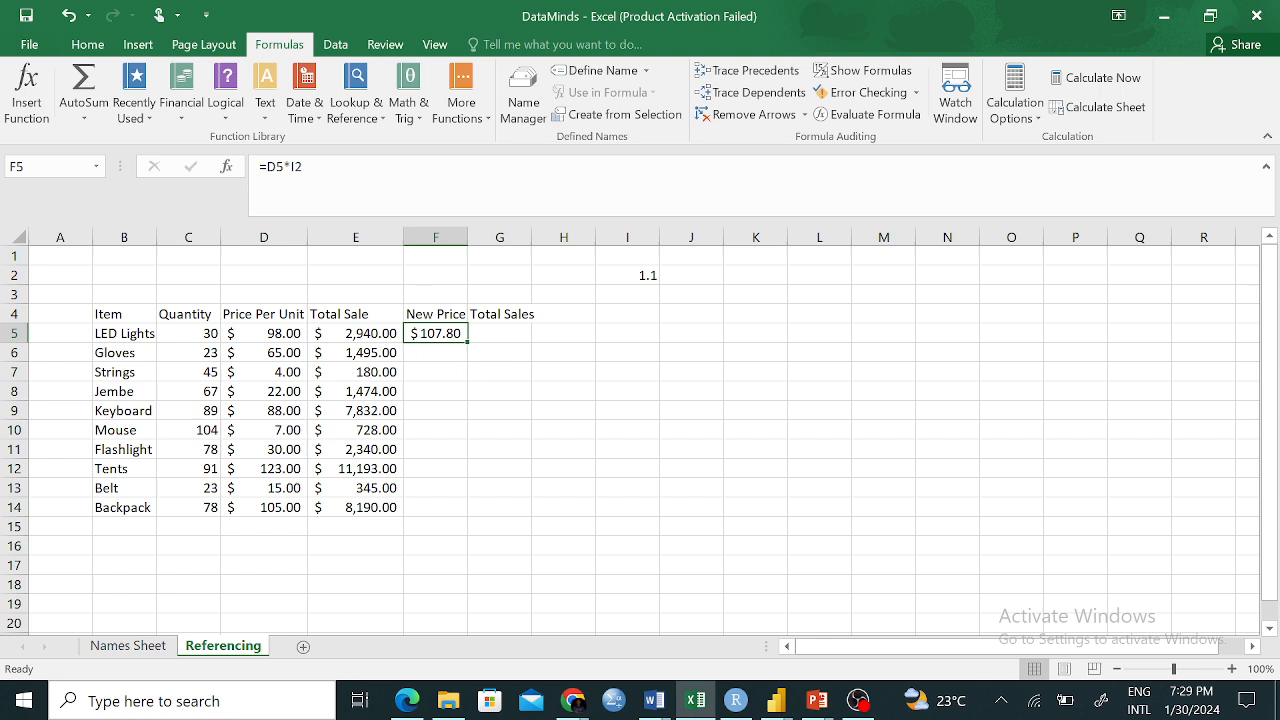
{"action": "left_click", "coordinate": [292, 166]}
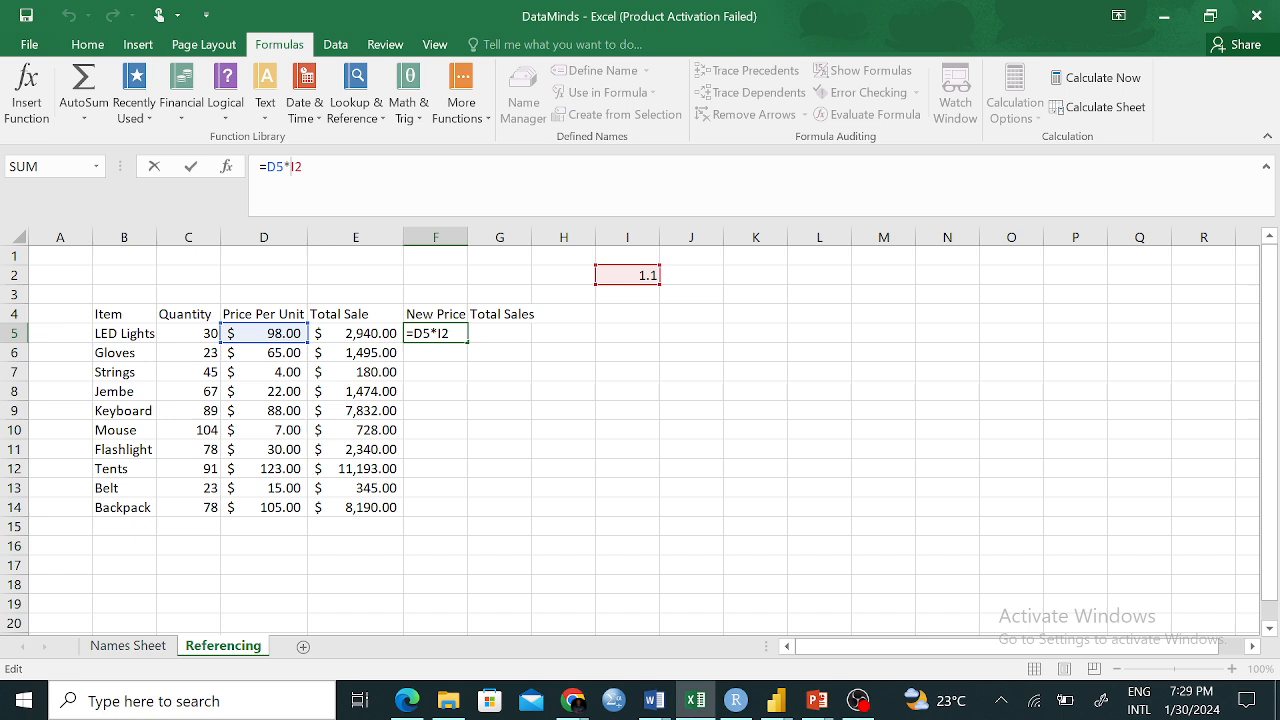
{"action": "left_click", "coordinate": [677, 319]}
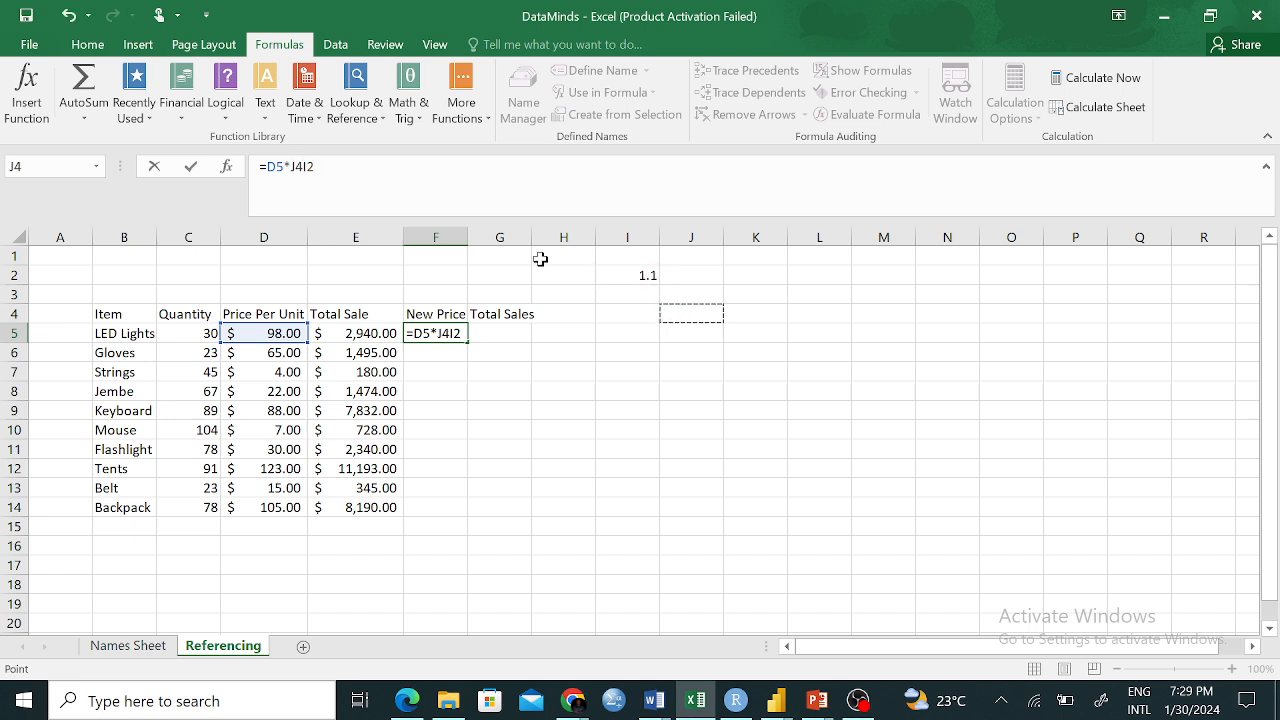
{"action": "left_click_drag", "start_coordinate": [315, 167], "coordinate": [267, 167]}
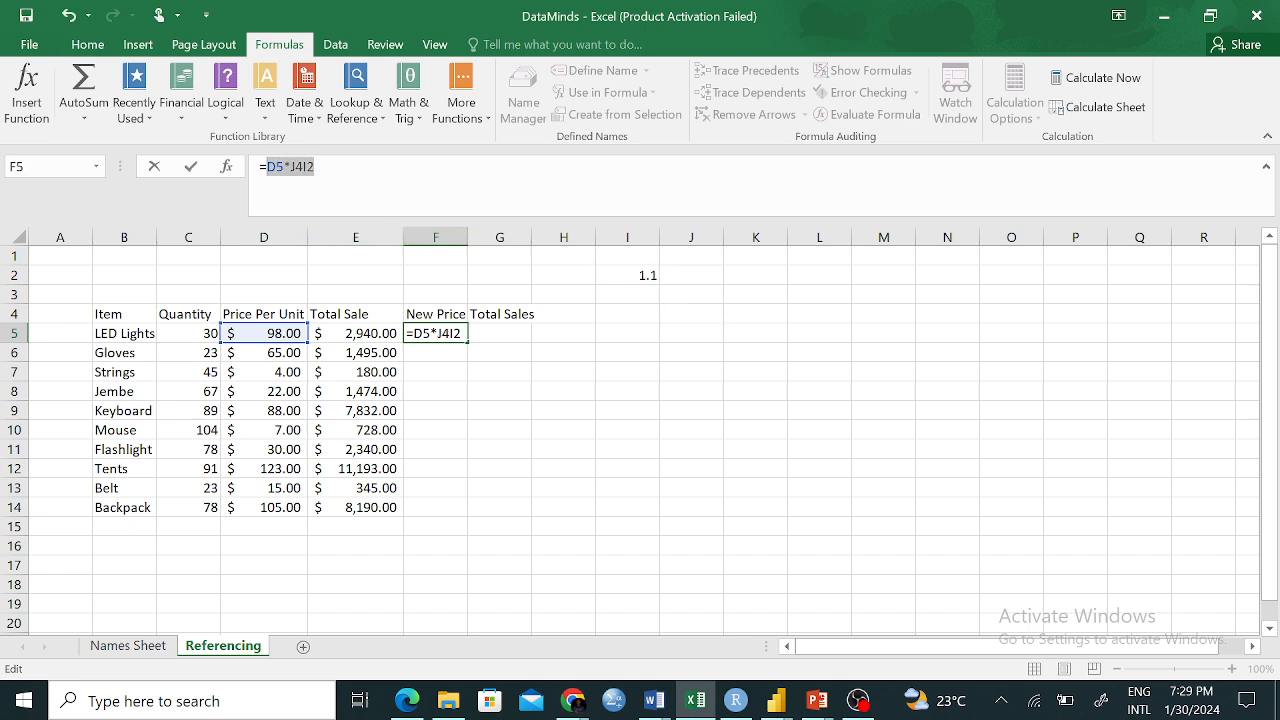
{"action": "key", "text": "BackSpace"}
{"action": "key", "text": "BackSpace"}
{"action": "left_click", "coordinate": [675, 466]}
{"action": "left_click", "coordinate": [653, 271]}
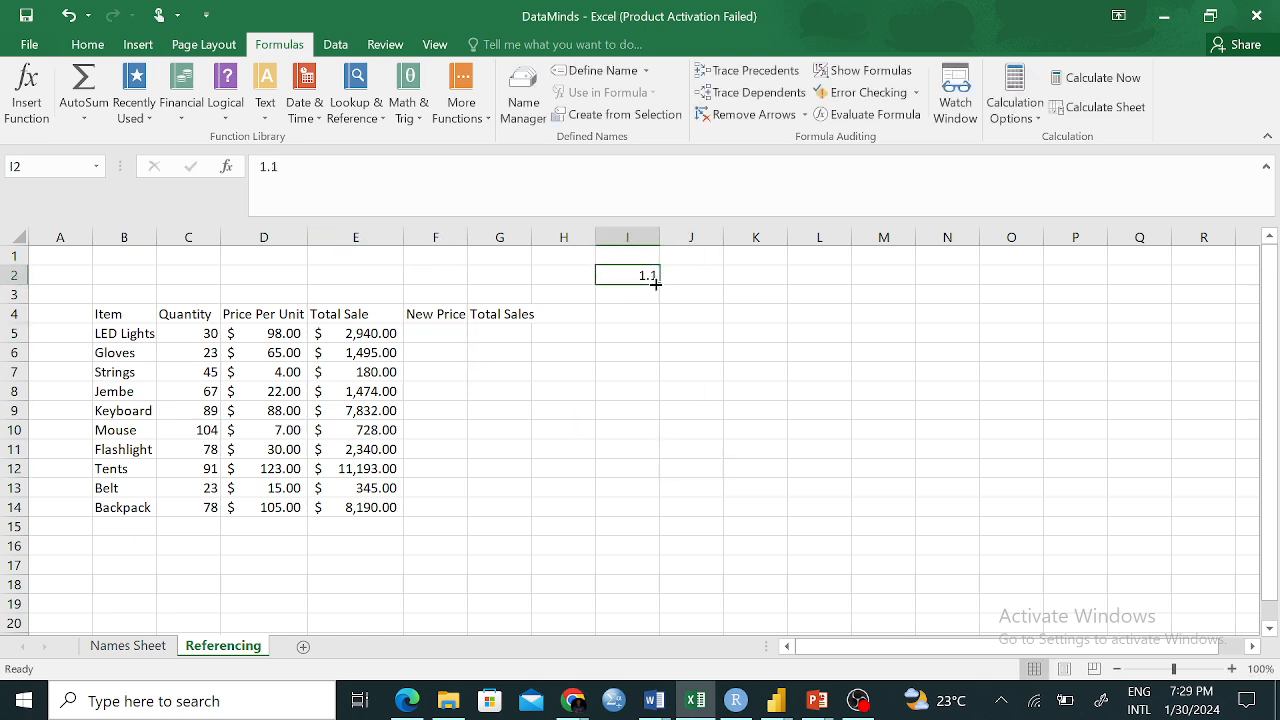
{"action": "key", "text": "BackSpace"}
Enter 1.1 in I4 and give F5 the formula =D5*I4
{"action": "left_click", "coordinate": [620, 310]}
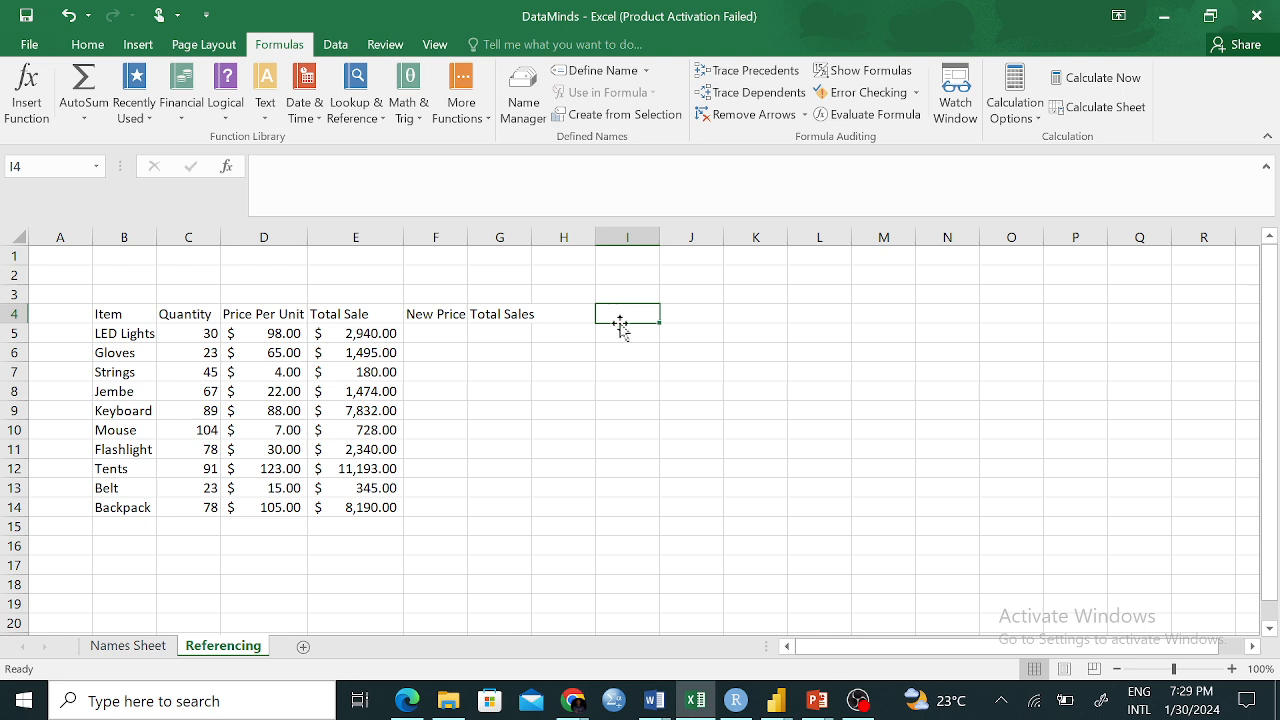
{"action": "type", "text": "1"}
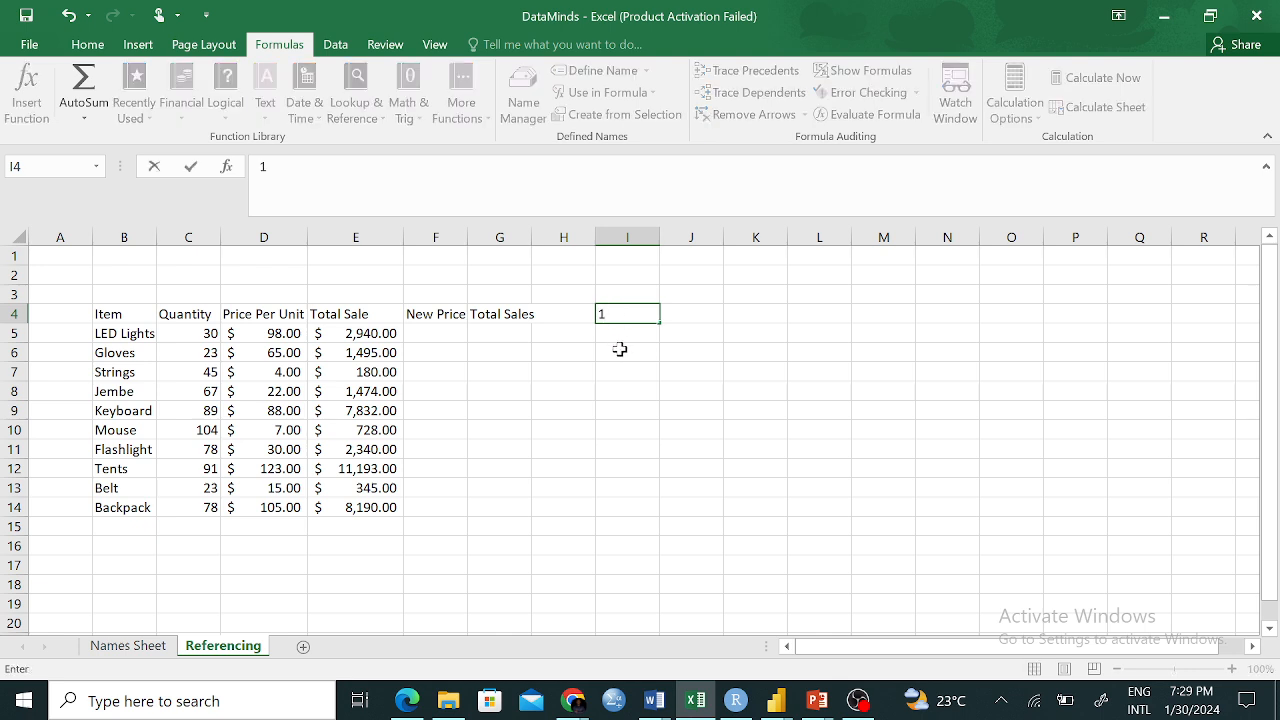
{"action": "type", "text": ".1"}
{"action": "left_click", "coordinate": [626, 408]}
{"action": "left_click", "coordinate": [430, 332]}
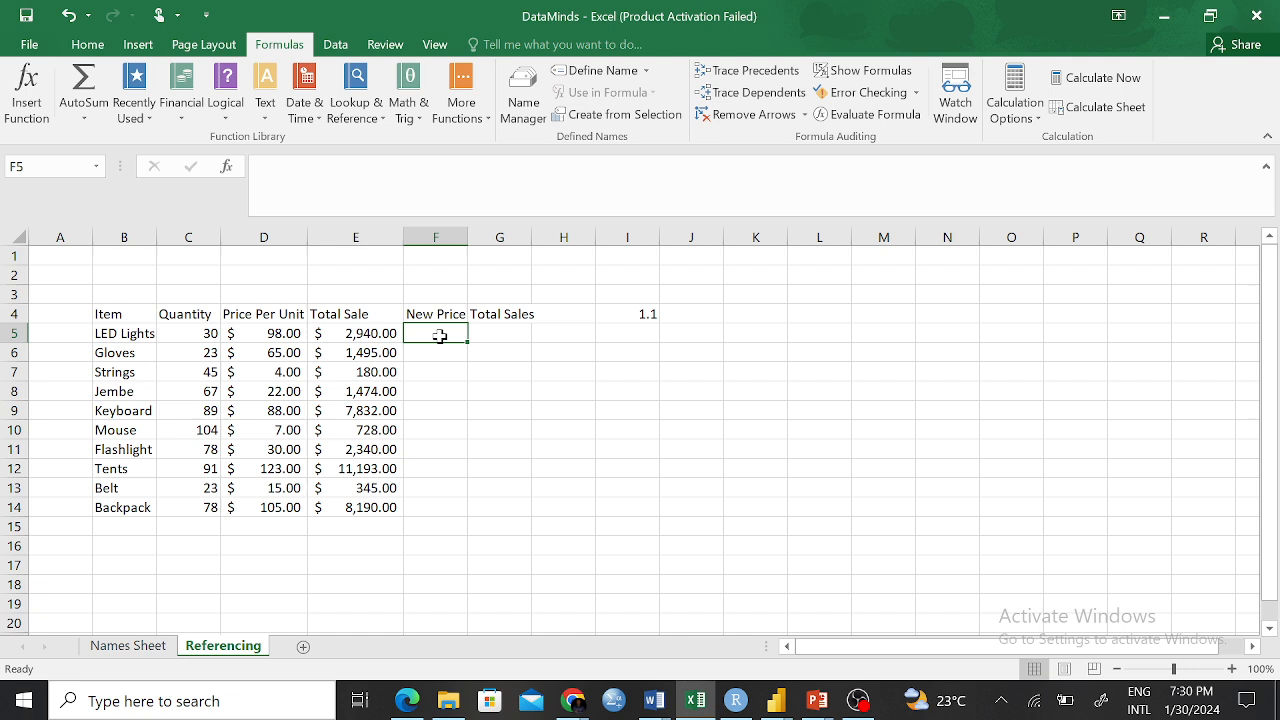
{"action": "type", "text": "==="}
{"action": "left_click", "coordinate": [511, 397]}
{"action": "key", "text": "BackSpace"}
{"action": "key", "text": "BackSpace"}
{"action": "key", "text": "BackSpace"}
{"action": "key", "text": "BackSpace"}
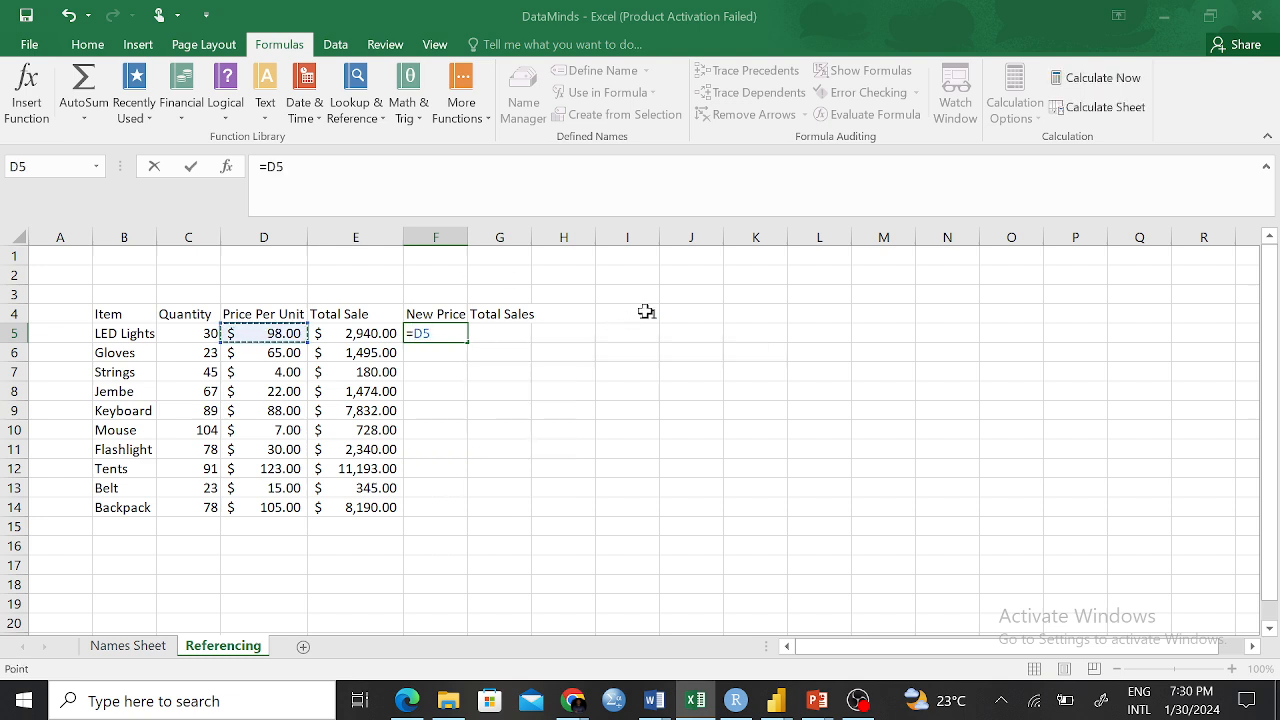
{"action": "type", "text": "*"}
{"action": "left_click", "coordinate": [645, 312]}
{"action": "key", "text": "Return"}
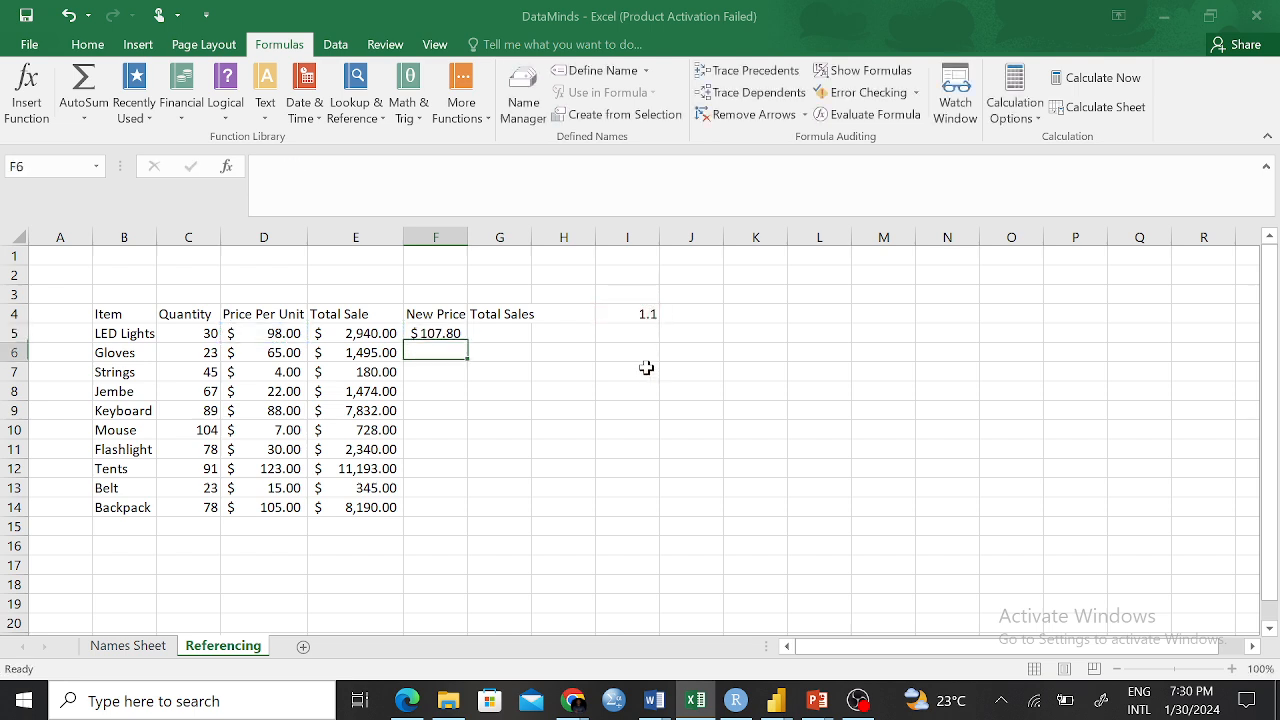
Make the multiplier reference absolute so F5 reads =D5*$I$4, showing $107.80
{"action": "left_click", "coordinate": [449, 334]}
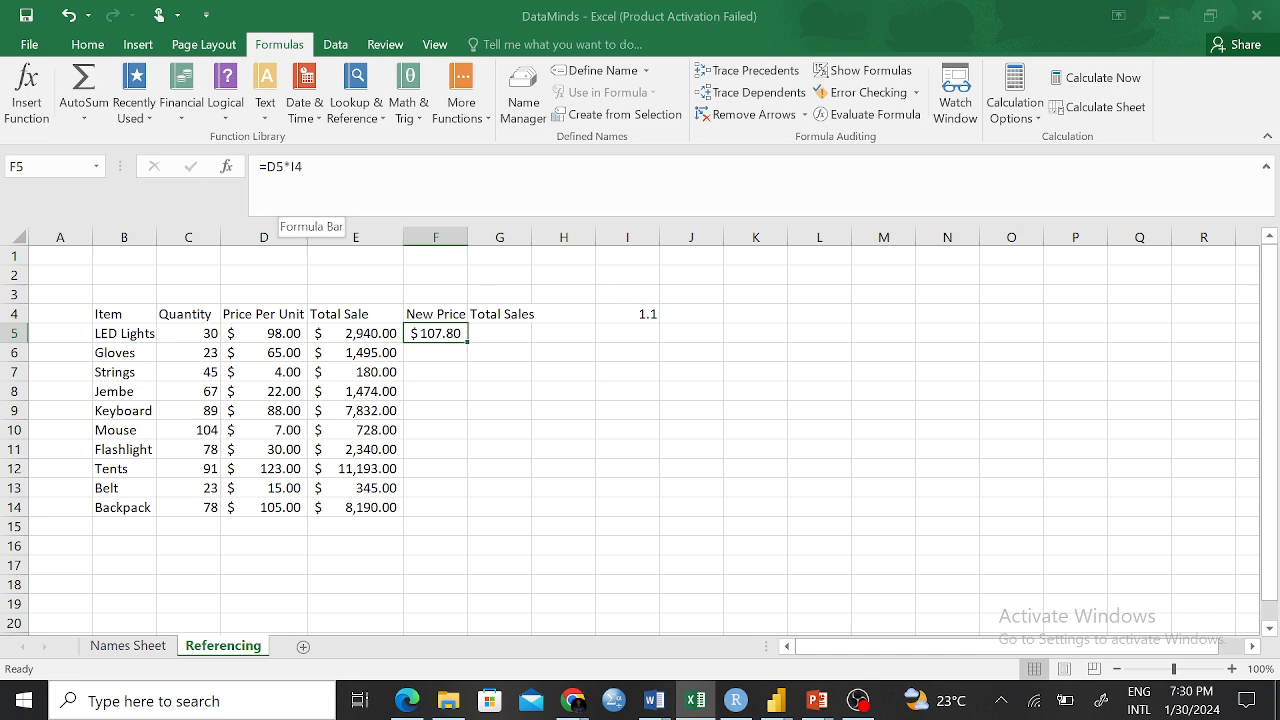
{"action": "left_click", "coordinate": [296, 166]}
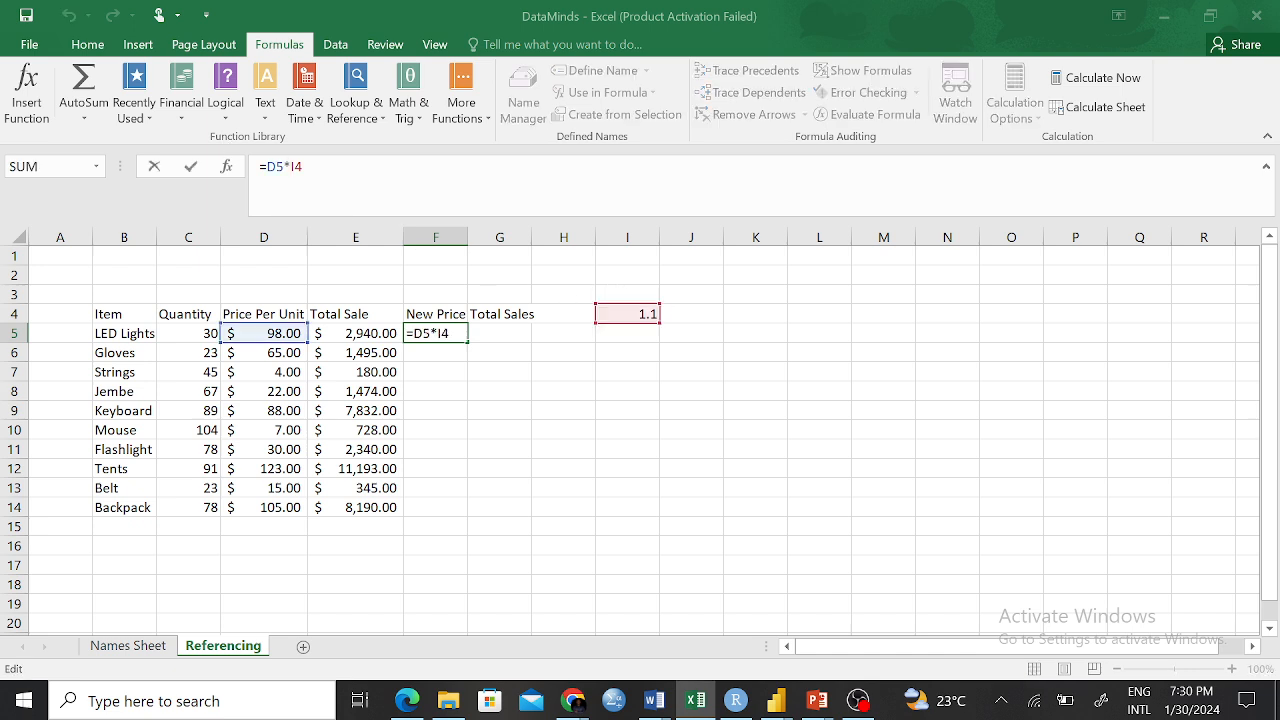
{"action": "type", "text": "$I$"}
{"action": "key", "text": "Return"}
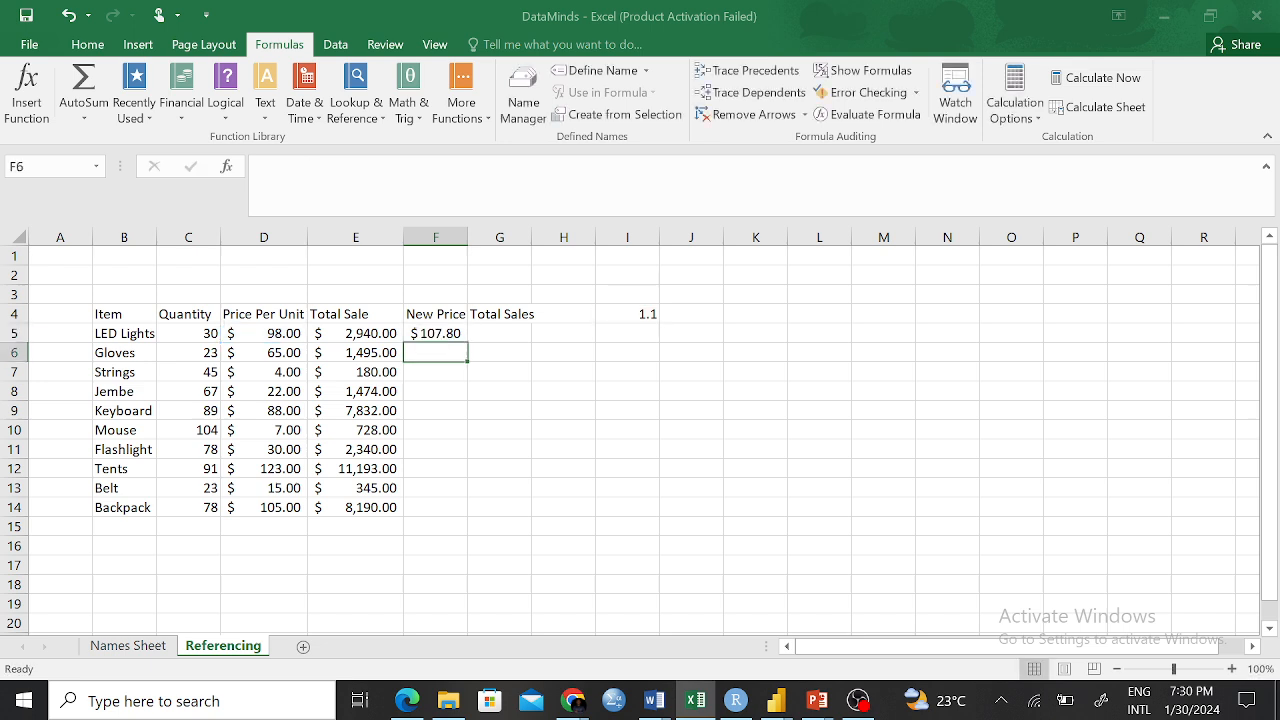
{"action": "left_click", "coordinate": [658, 316]}
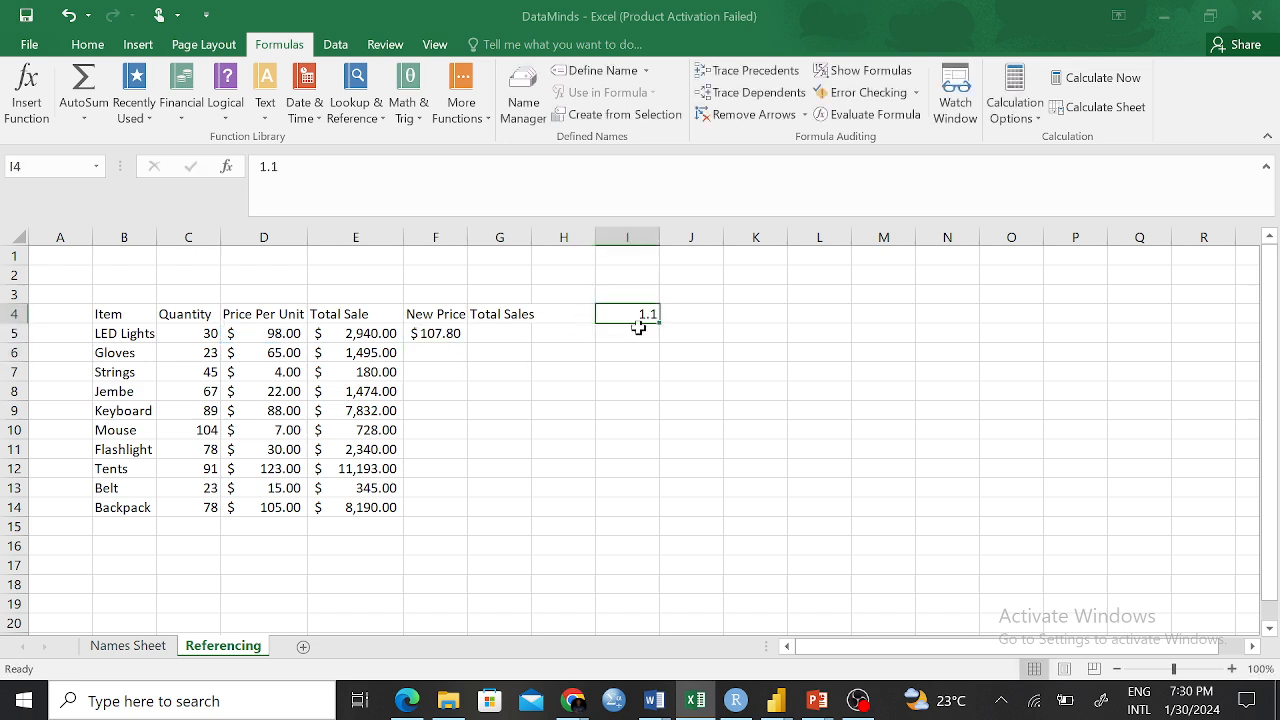
{"action": "left_click", "coordinate": [638, 330]}
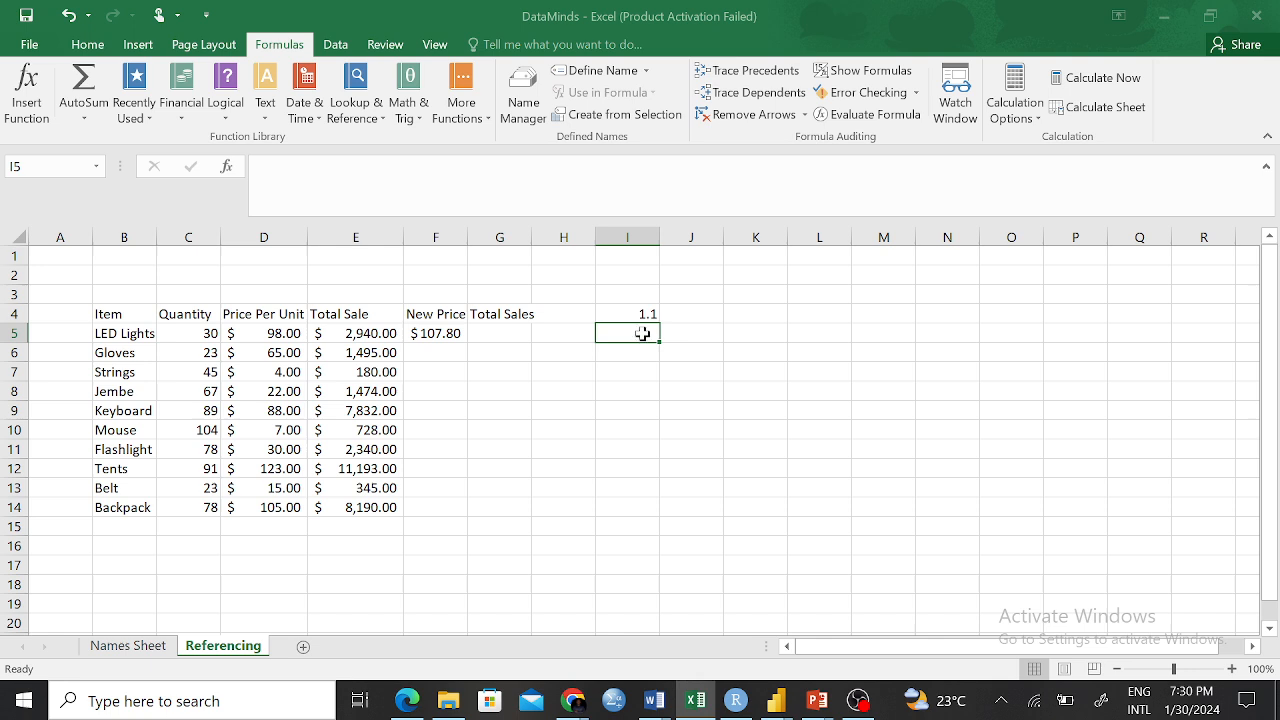
{"action": "left_click", "coordinate": [640, 355]}
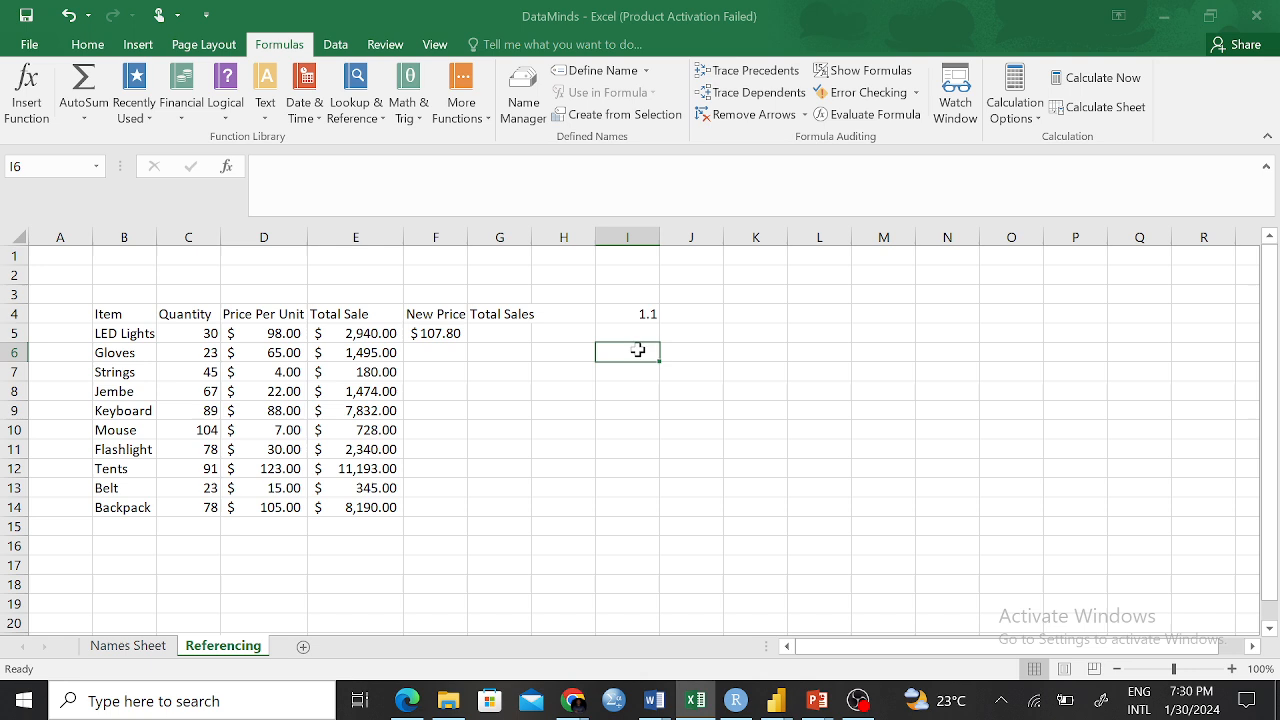
{"action": "left_click", "coordinate": [643, 311]}
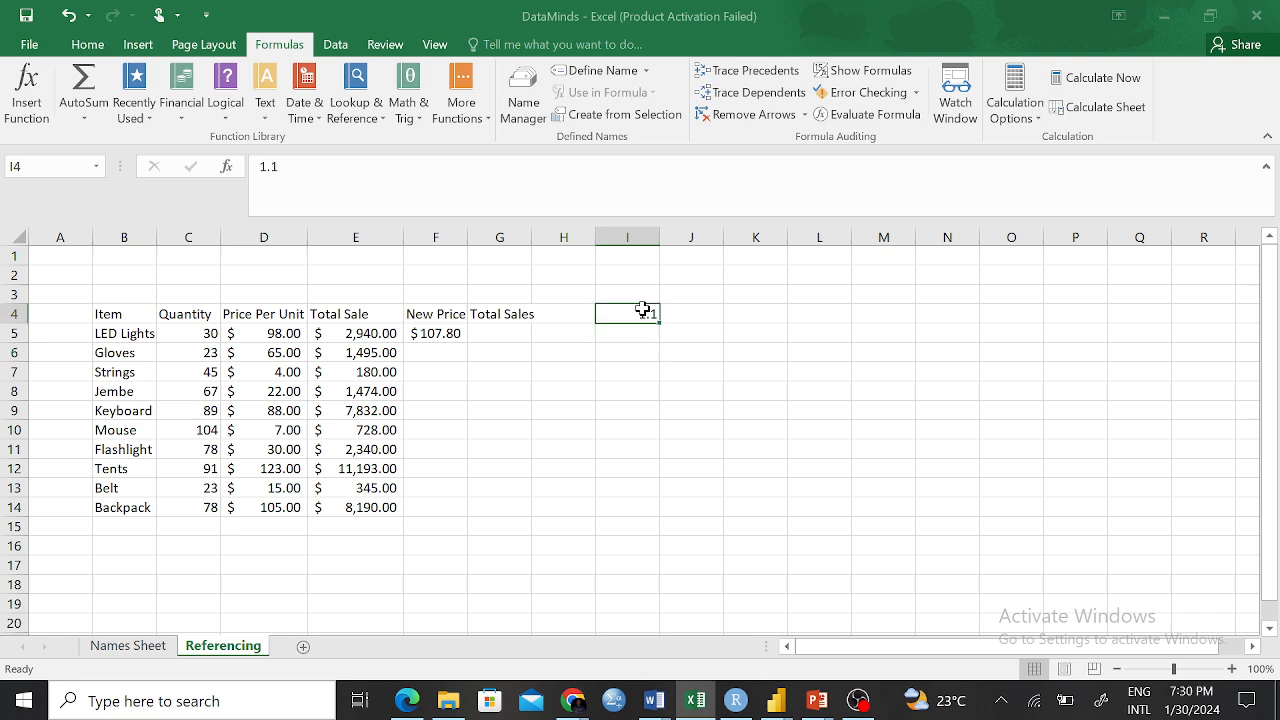
{"action": "left_click", "coordinate": [277, 337]}
{"action": "left_click", "coordinate": [646, 313]}
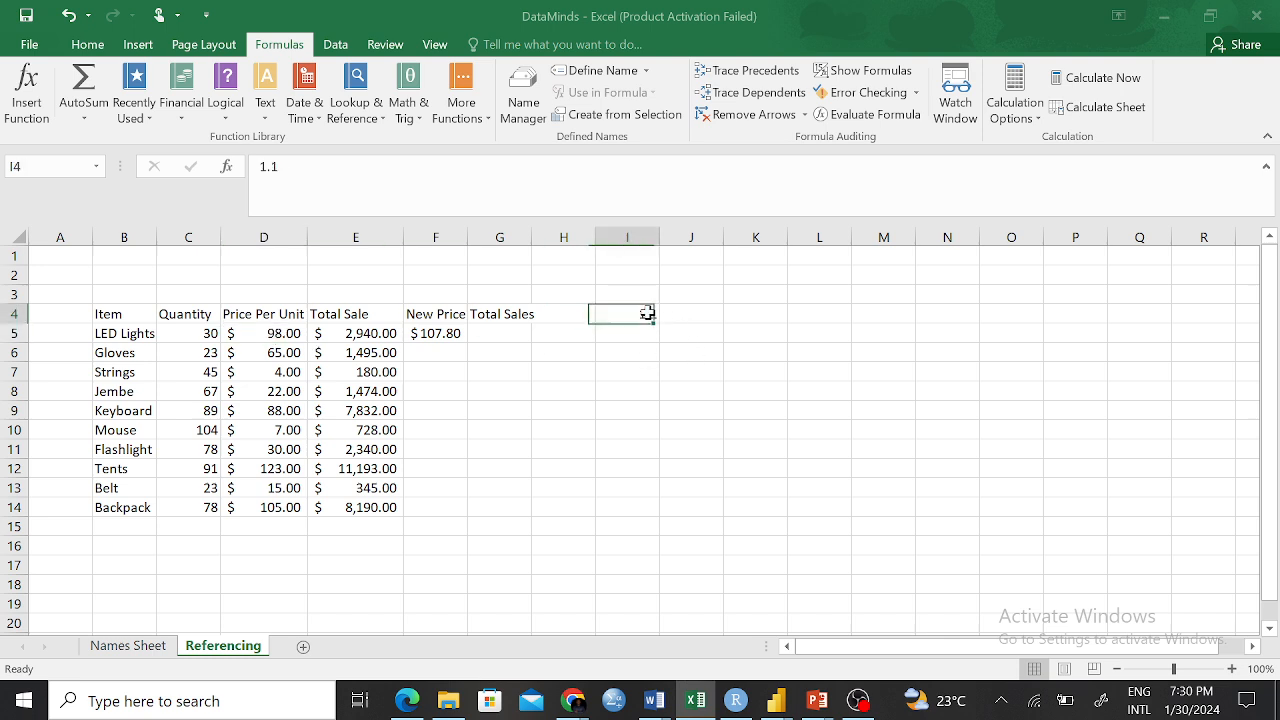
{"action": "left_click", "coordinate": [263, 506]}
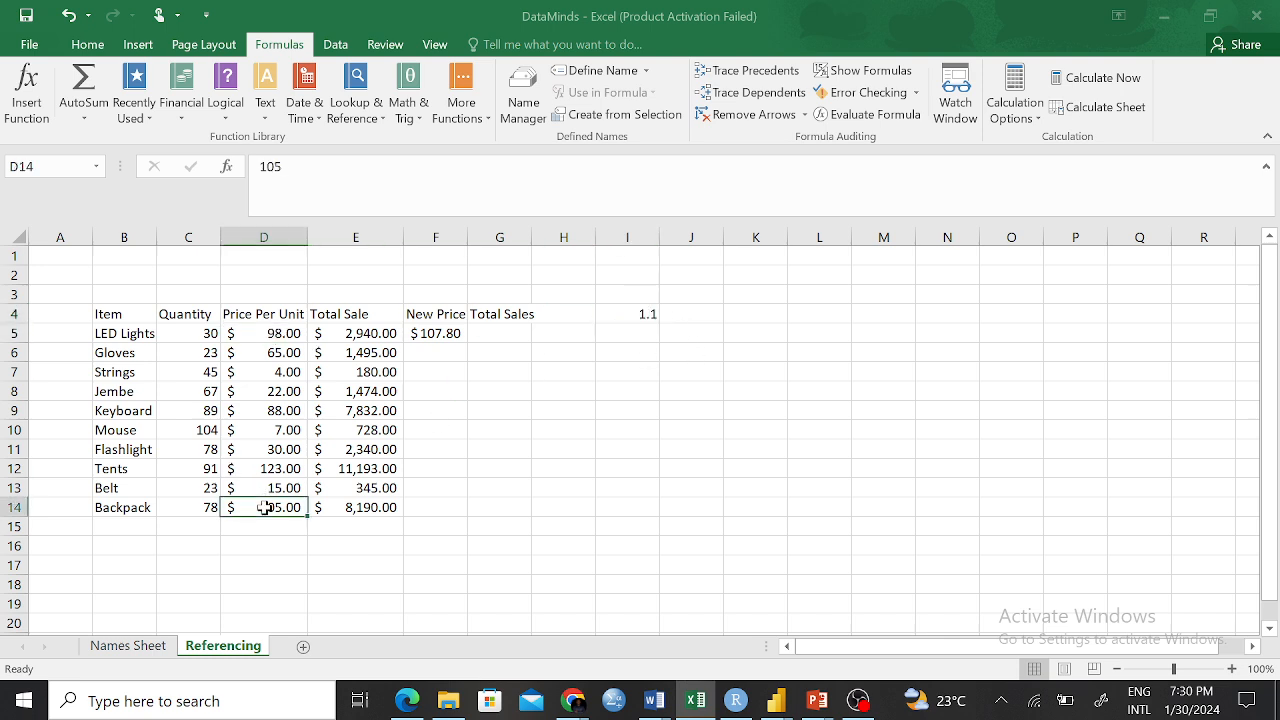
{"action": "left_click", "coordinate": [648, 313]}
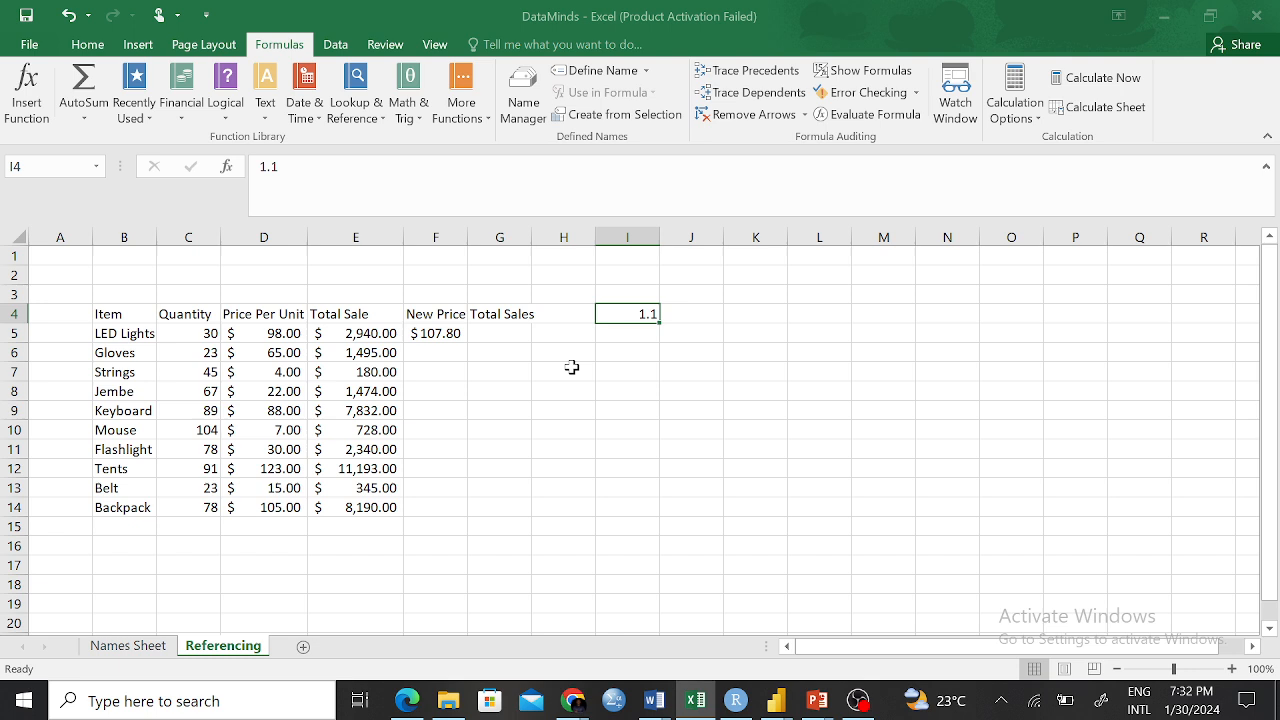
{"action": "left_click", "coordinate": [428, 336]}
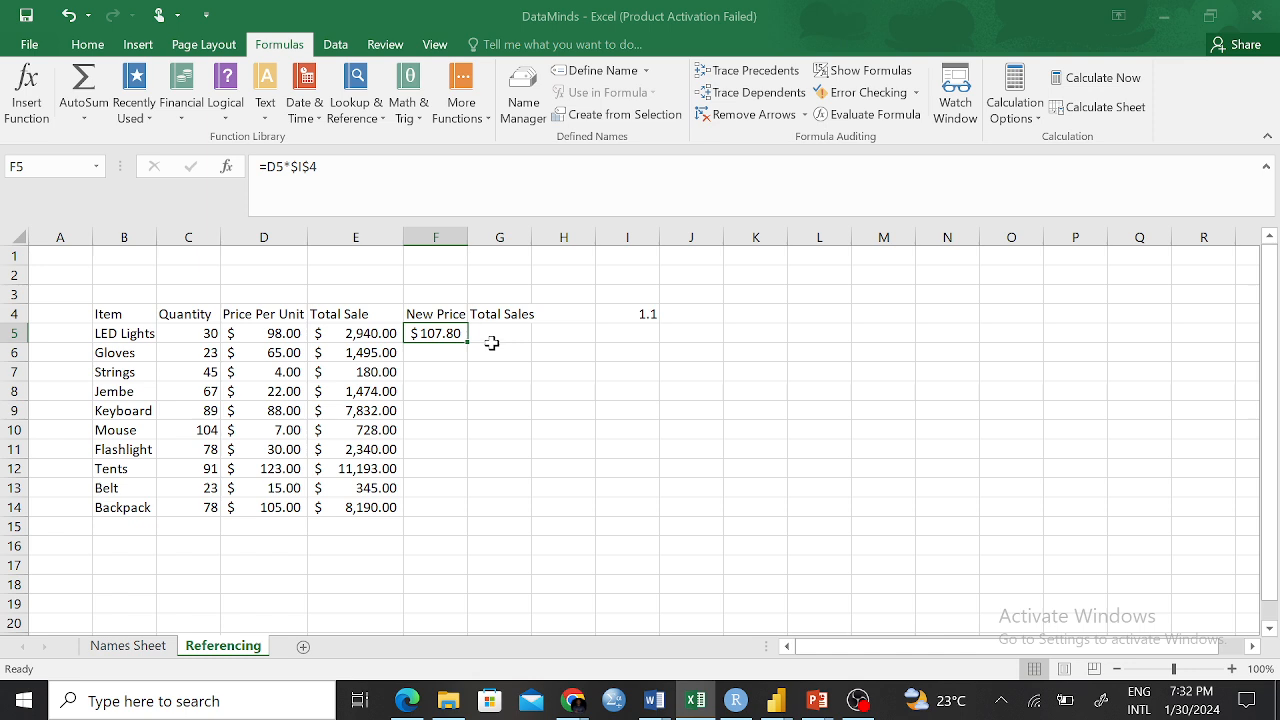
Copy F5's New Price formula down through F14, giving $71.50 for Gloves through $115.50 for Backpack
{"action": "double_click", "coordinate": [467, 342]}
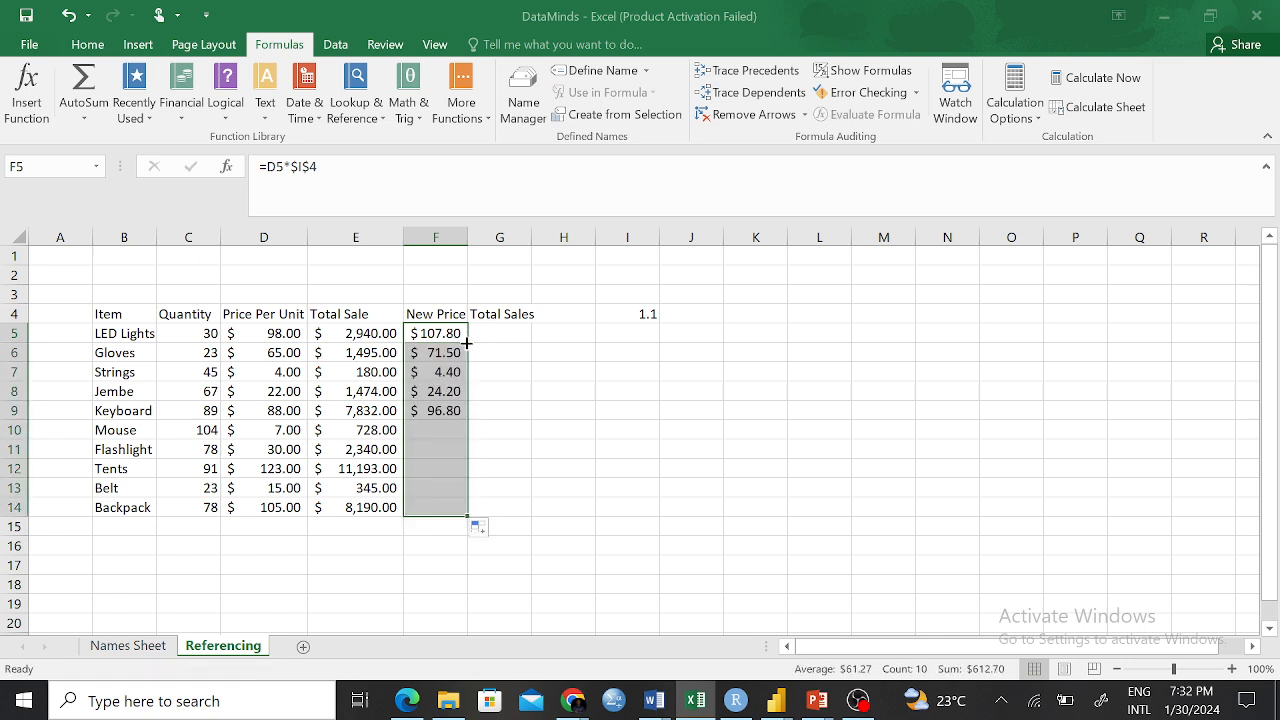
{"action": "left_click", "coordinate": [522, 415]}
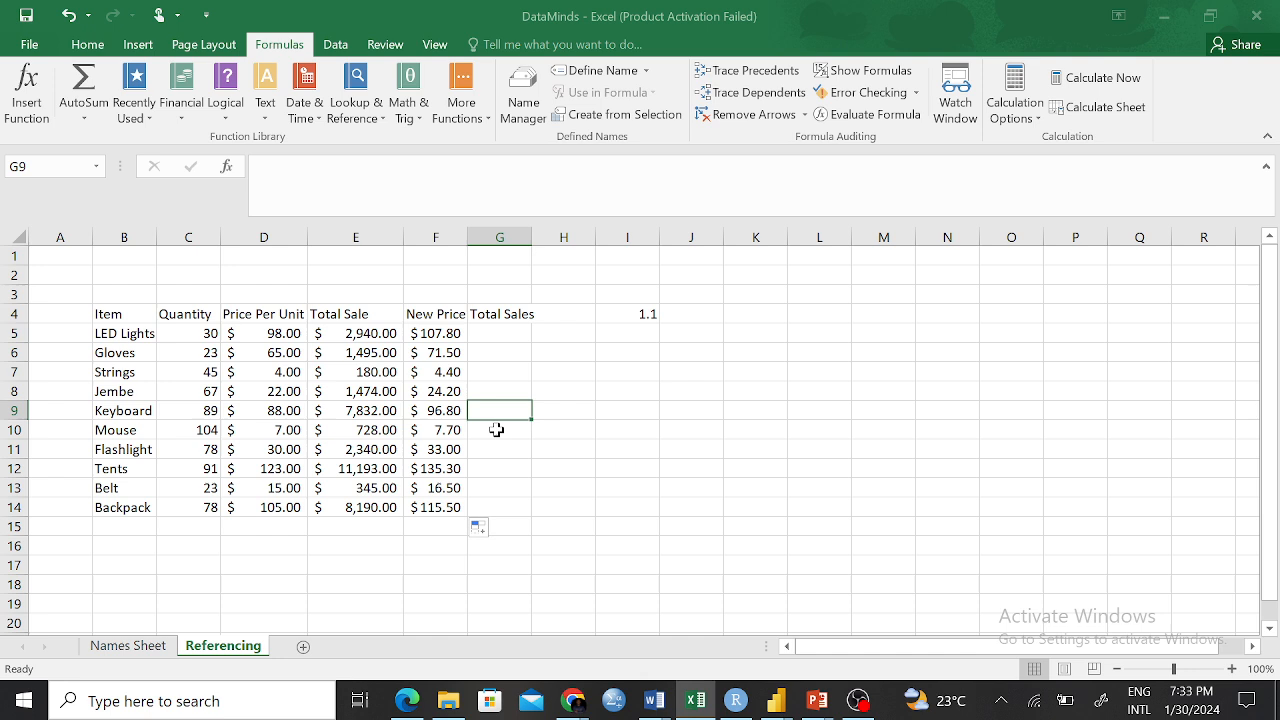
{"action": "left_click_drag", "start_coordinate": [351, 330], "coordinate": [355, 410]}
{"action": "left_click", "coordinate": [356, 350]}
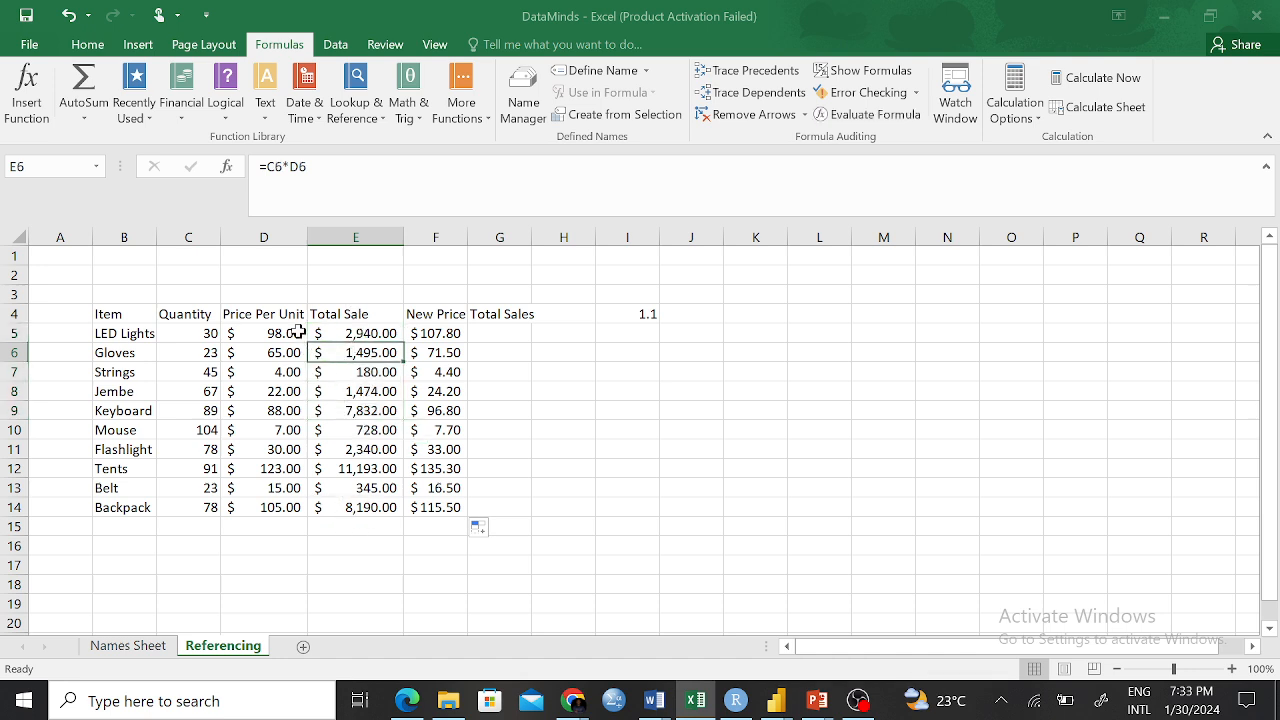
{"action": "left_click", "coordinate": [283, 505]}
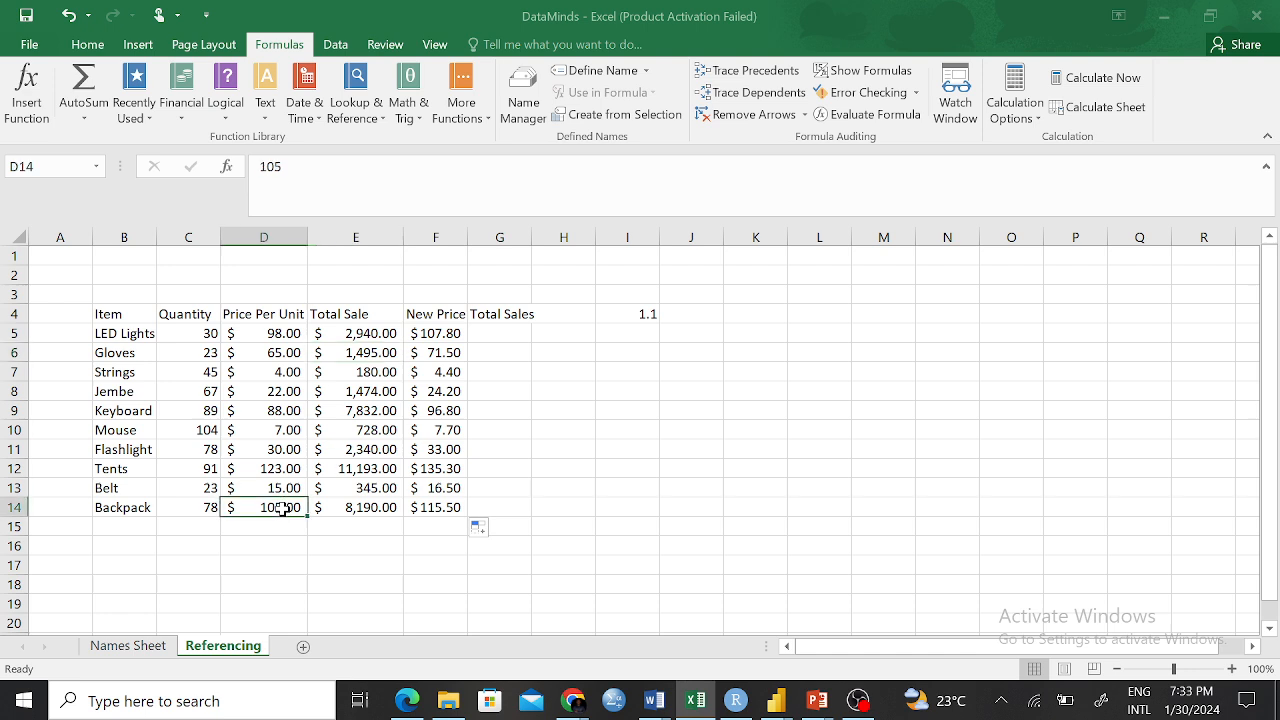
{"action": "left_click", "coordinate": [551, 312]}
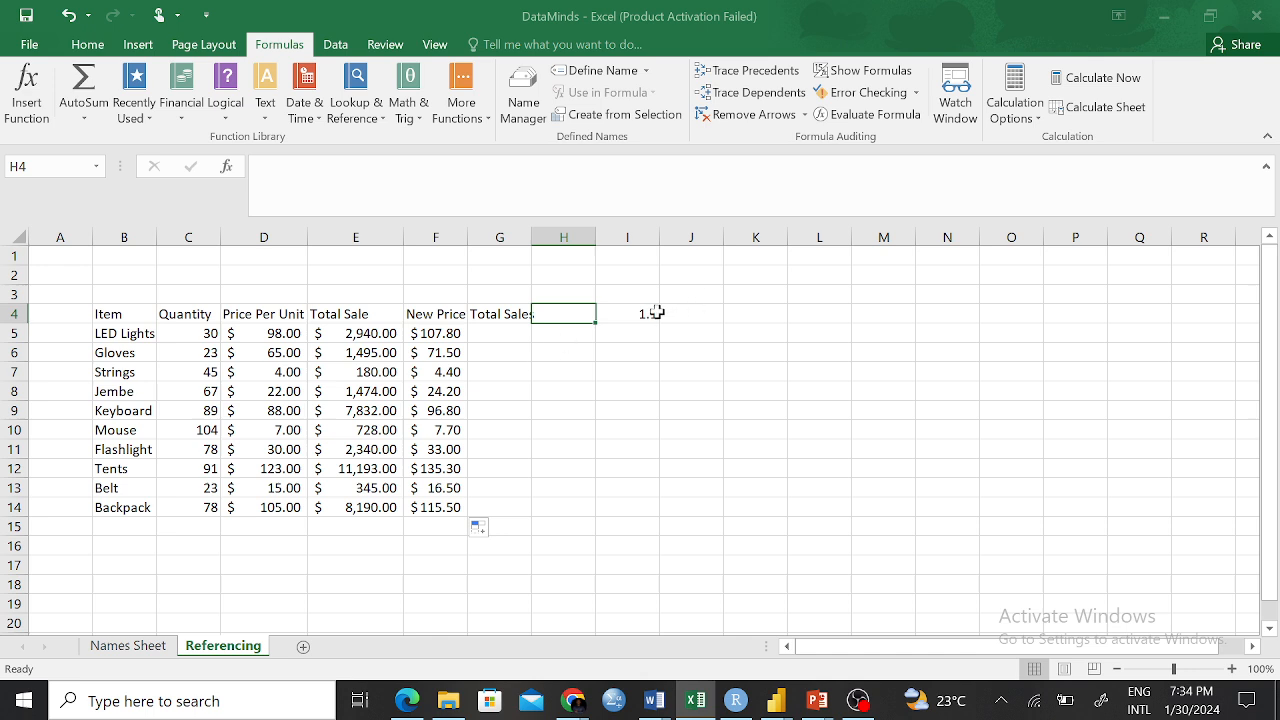
{"action": "left_click", "coordinate": [643, 313]}
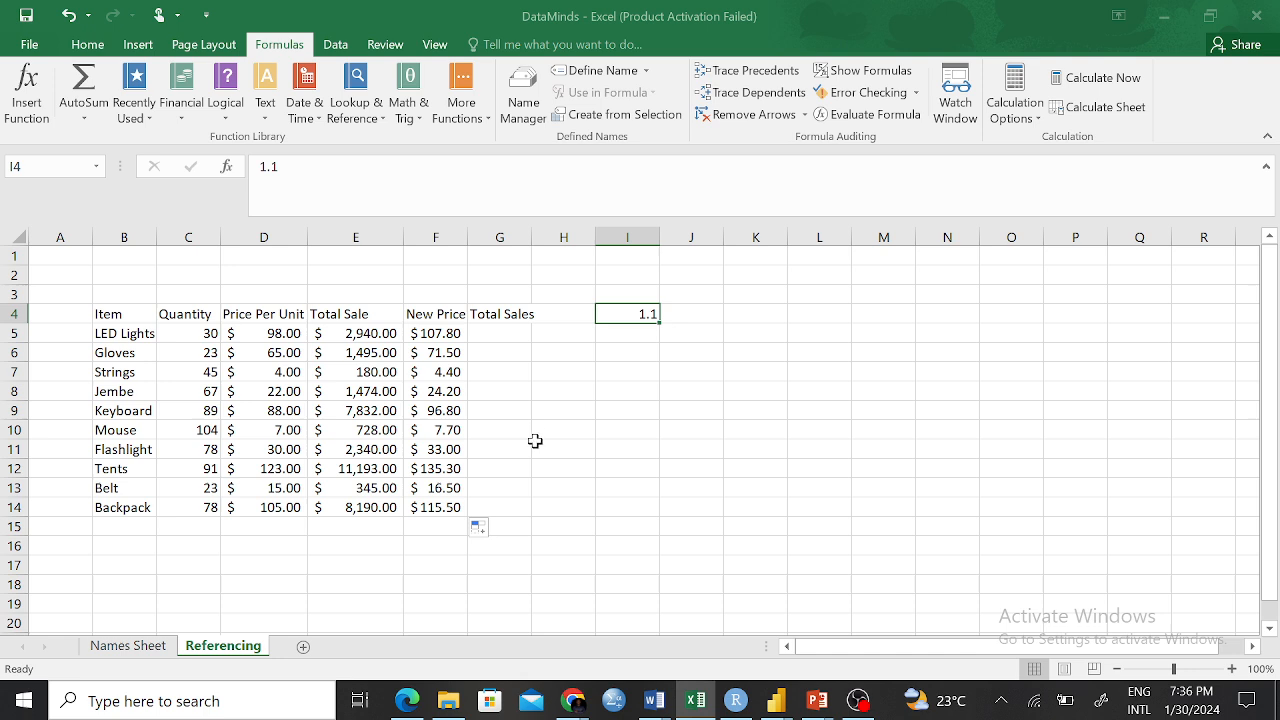
Erase the trial 'Mixed Ref' label so J12 stays empty, then go to the Names Sheet
{"action": "left_click", "coordinate": [703, 478]}
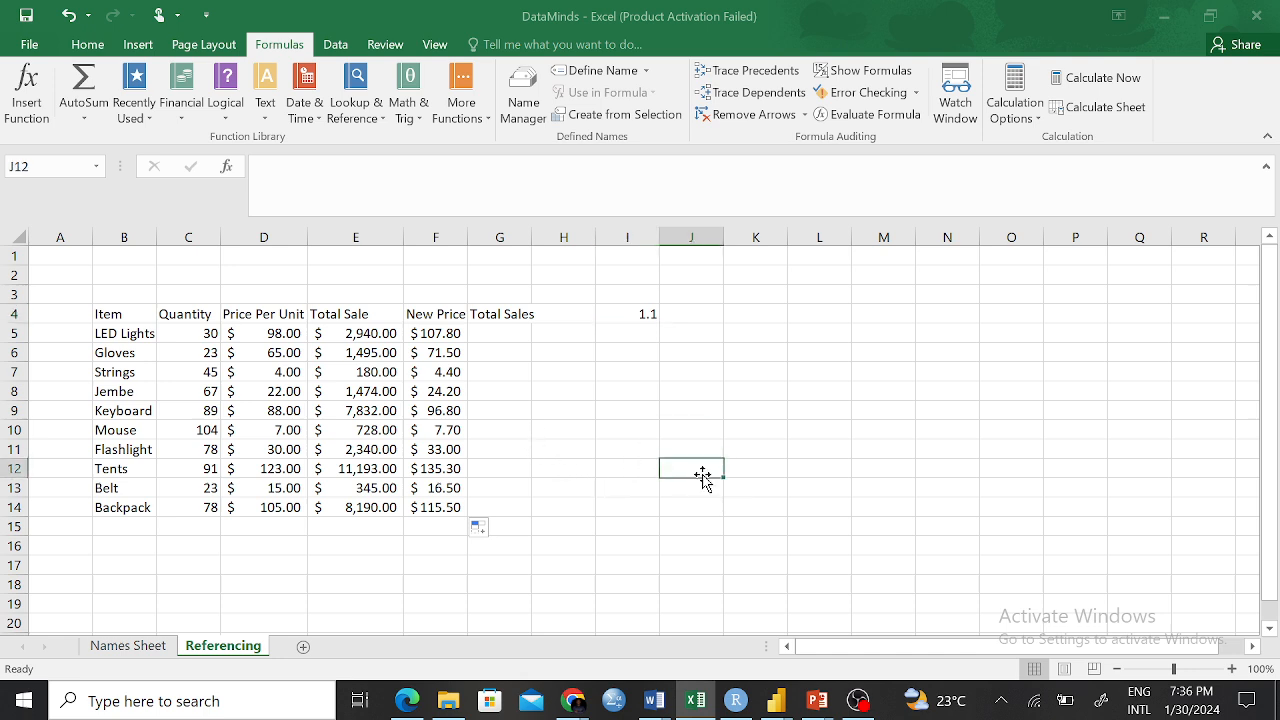
{"action": "type", "text": "Mixed Ref"}
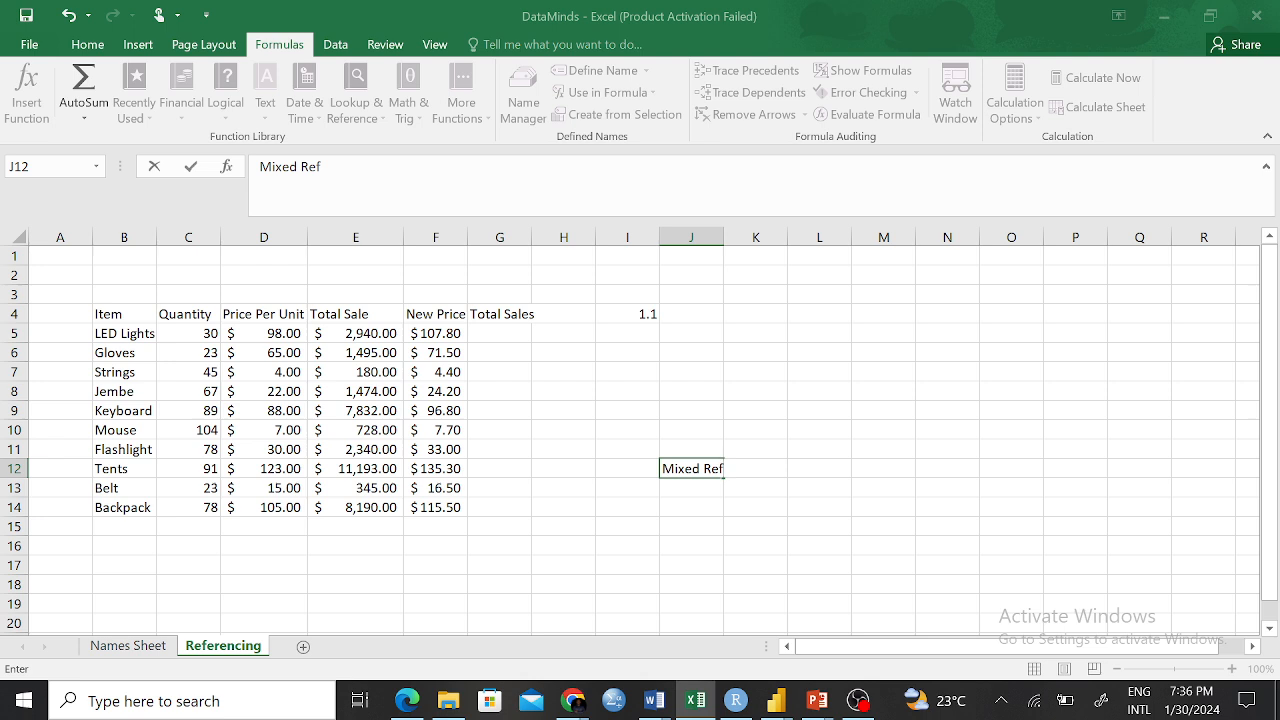
{"action": "key", "text": "BackSpace"}
{"action": "key", "text": "BackSpace"}
{"action": "key", "text": "BackSpace"}
{"action": "key", "text": "BackSpace"}
{"action": "key", "text": "BackSpace"}
{"action": "key", "text": "BackSpace"}
{"action": "key", "text": "BackSpace"}
{"action": "key", "text": "BackSpace"}
{"action": "key", "text": "BackSpace"}
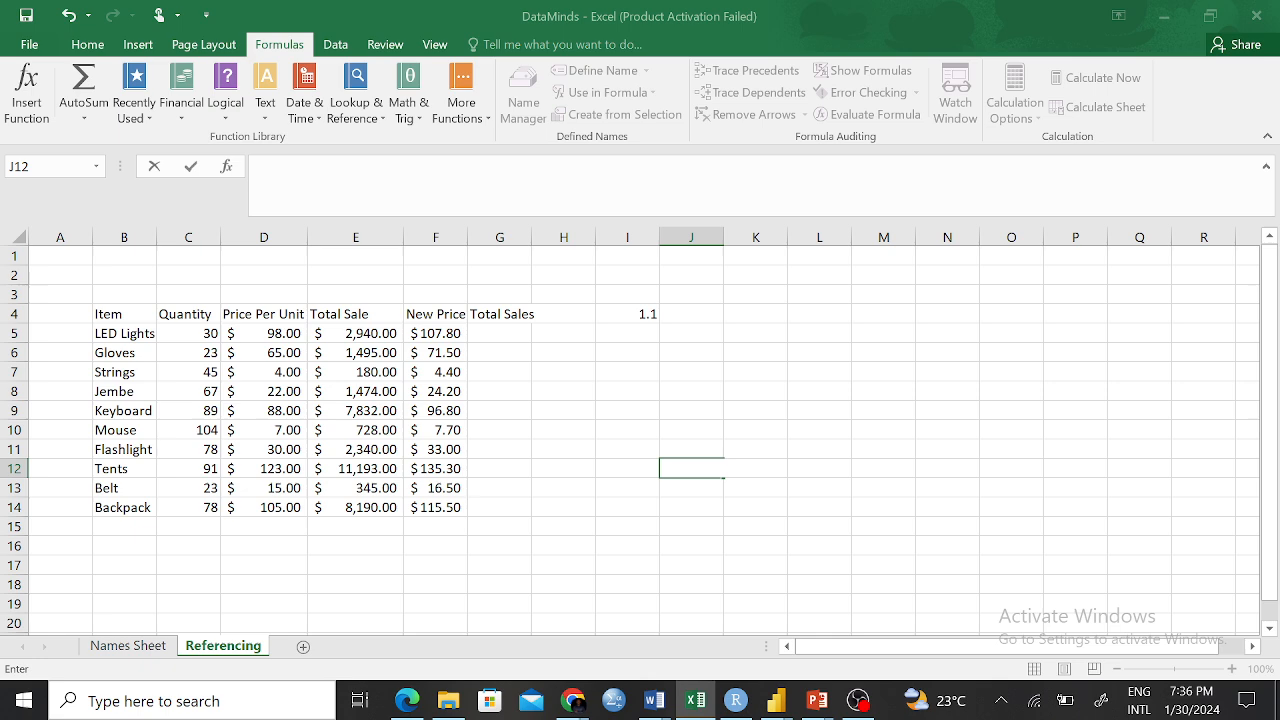
{"action": "left_click", "coordinate": [747, 387]}
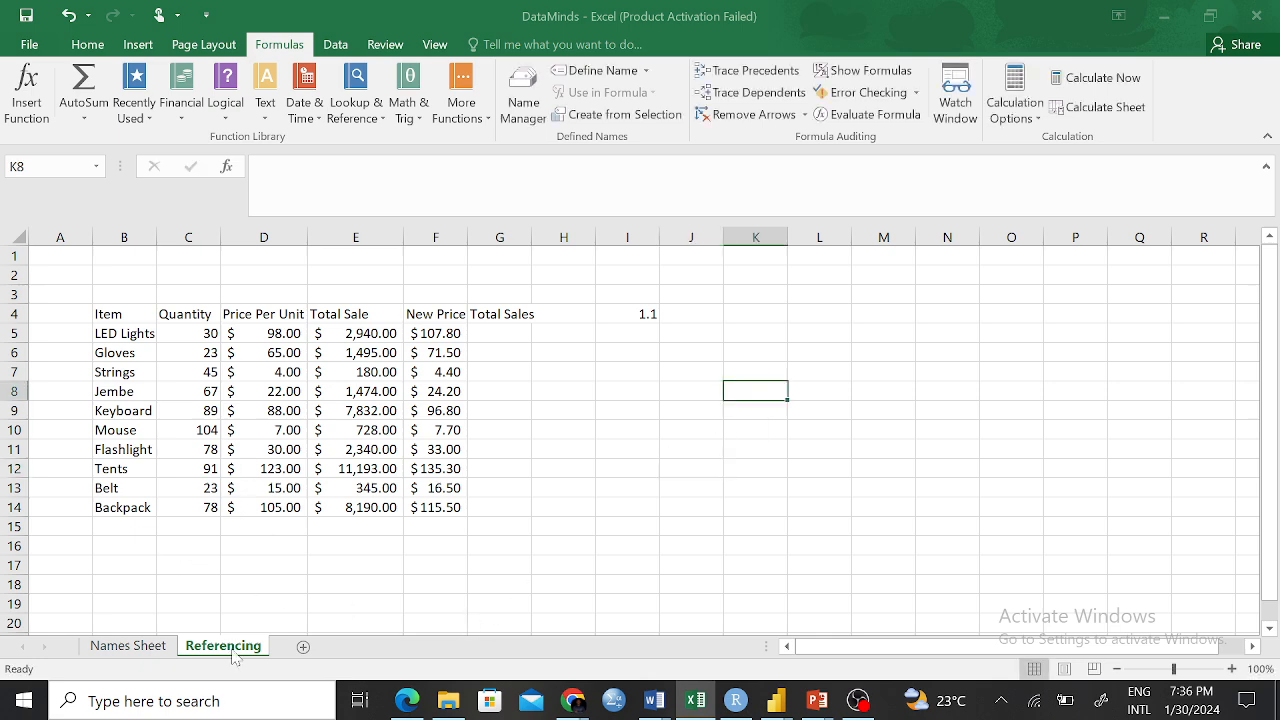
{"action": "left_click", "coordinate": [122, 648]}
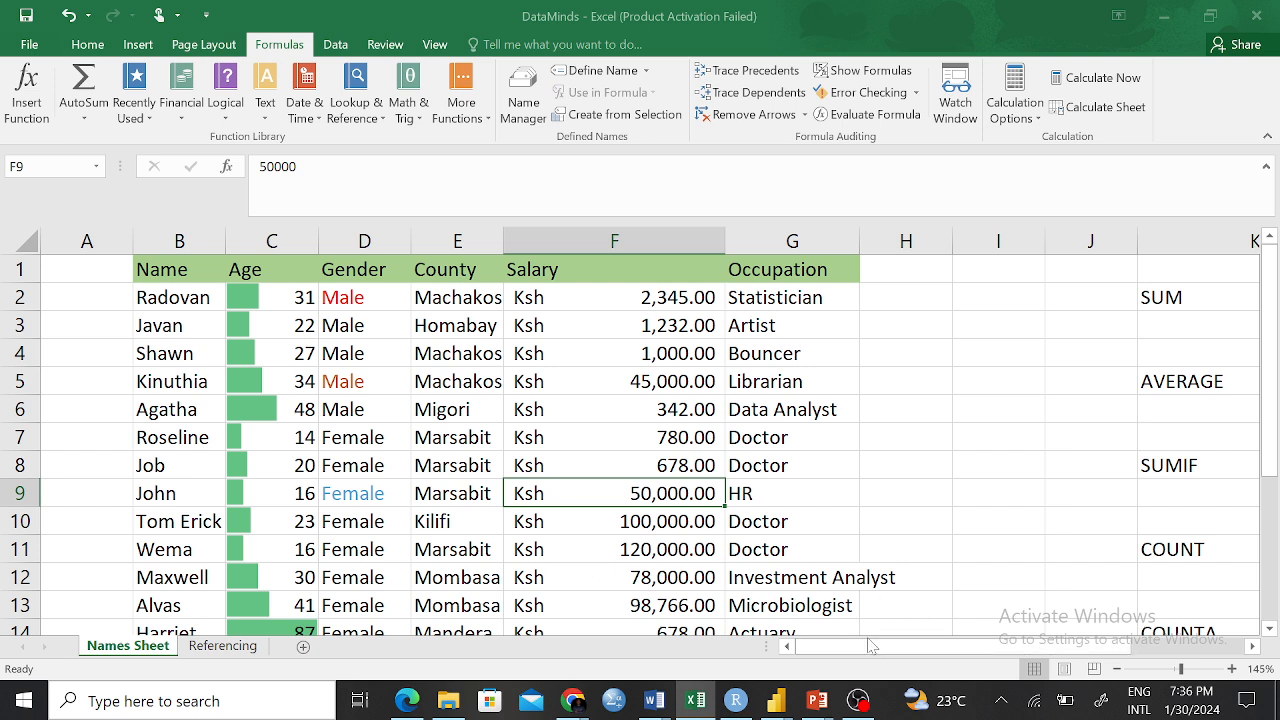
Delete the empty columns I and J from the Names Sheet
{"action": "left_click", "coordinate": [87, 44]}
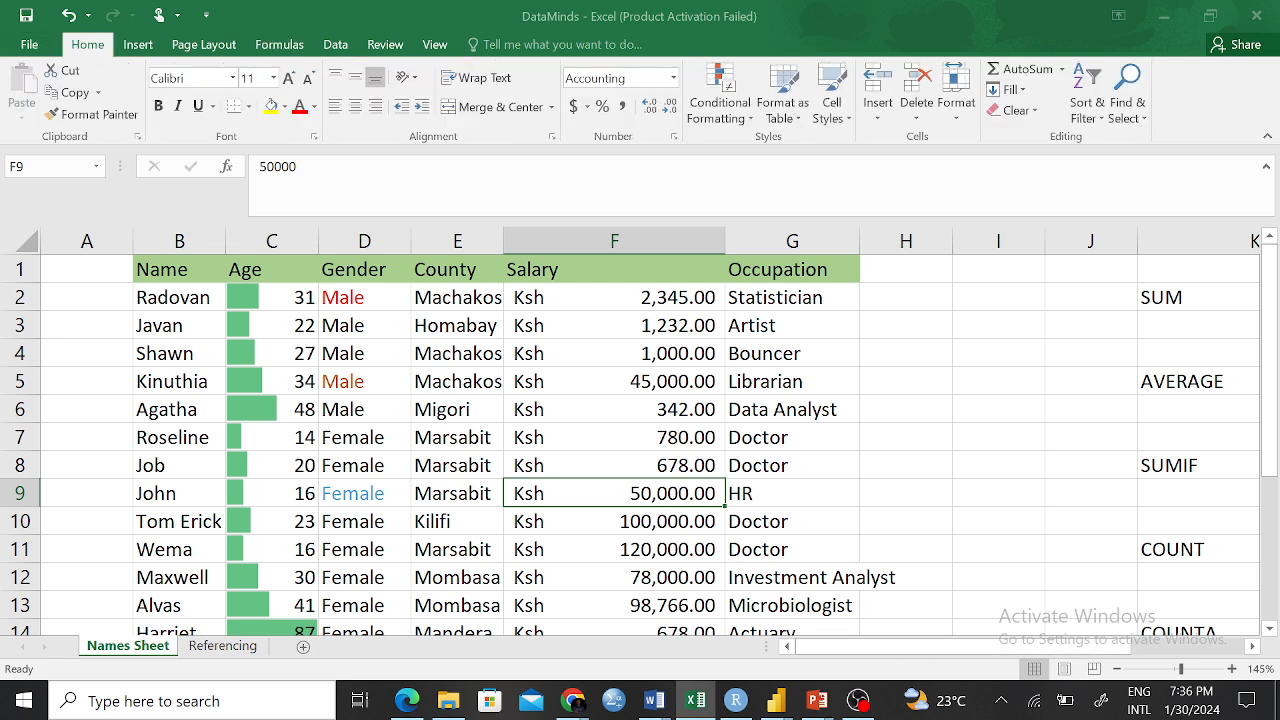
{"action": "left_click_drag", "start_coordinate": [912, 647], "coordinate": [1067, 650]}
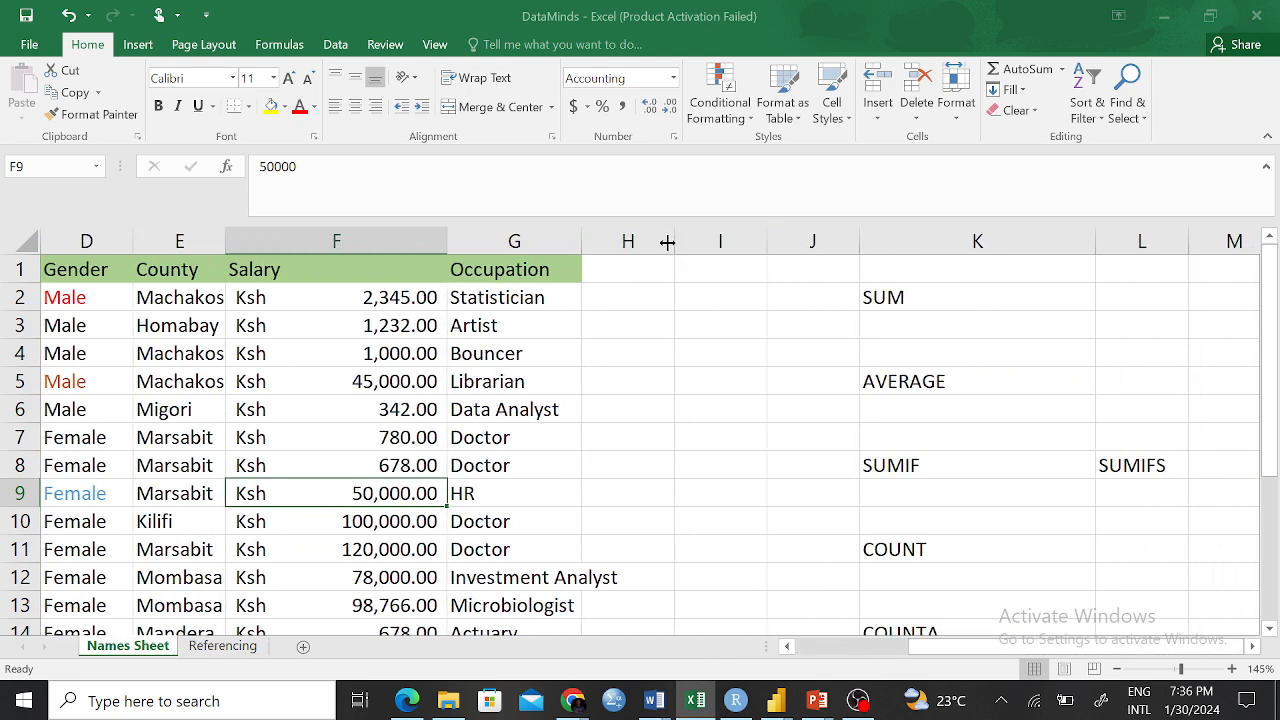
{"action": "left_click_drag", "start_coordinate": [718, 243], "coordinate": [787, 245]}
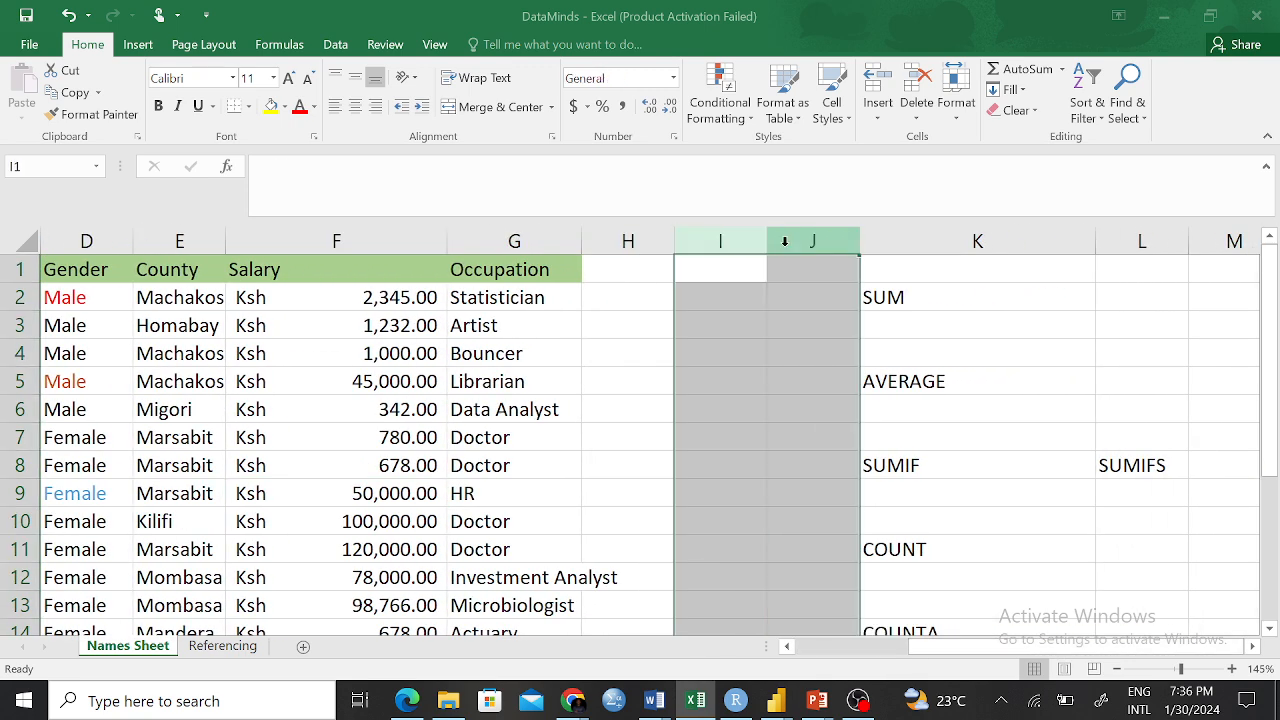
{"action": "right_click", "coordinate": [787, 246]}
{"action": "left_click", "coordinate": [848, 410]}
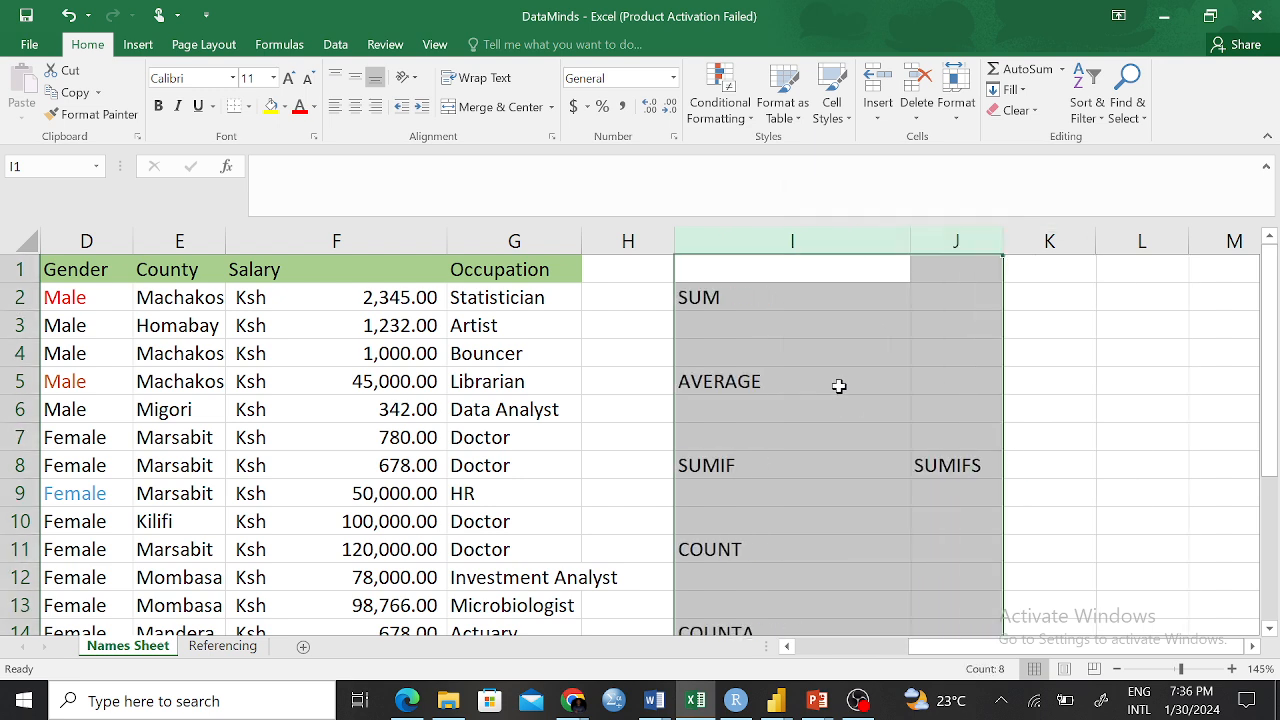
Review the SUM, AVERAGE and SUMIF labels now in column I and select the salaries
{"action": "left_click", "coordinate": [1102, 361]}
{"action": "left_click", "coordinate": [725, 302]}
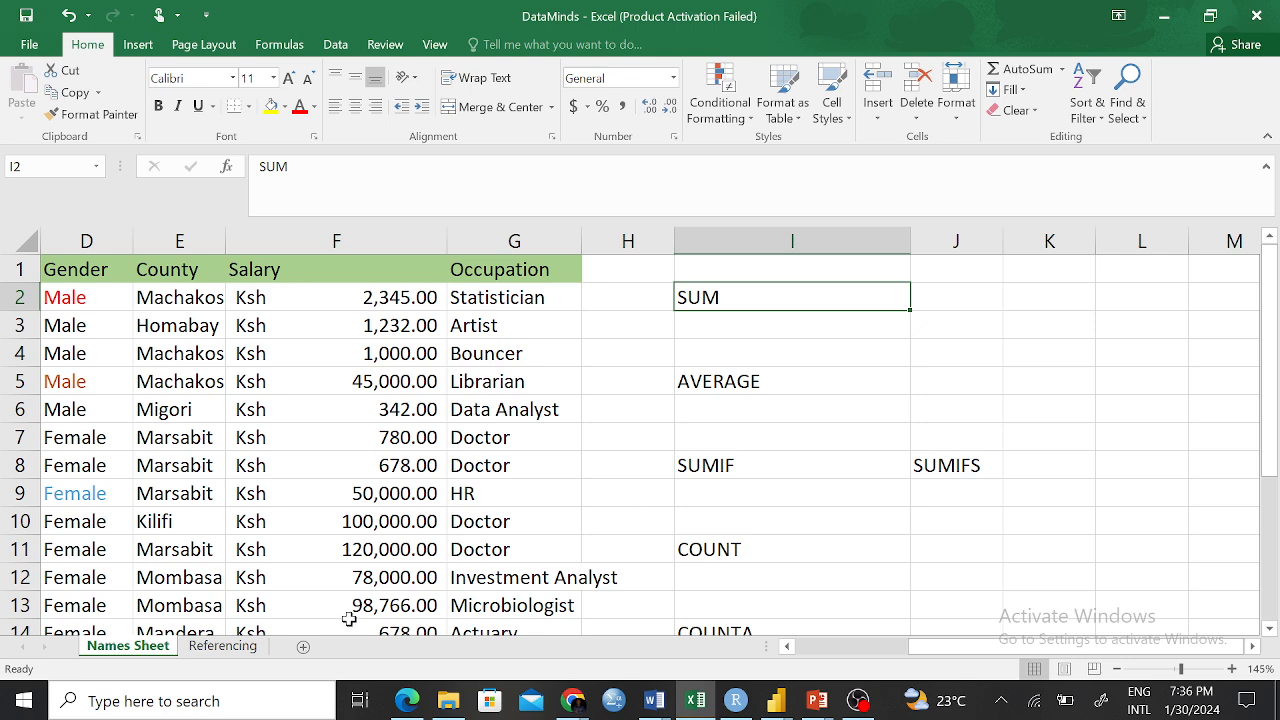
{"action": "scroll", "coordinate": [941, 378], "scroll_direction": "down", "scroll_amount": 7}
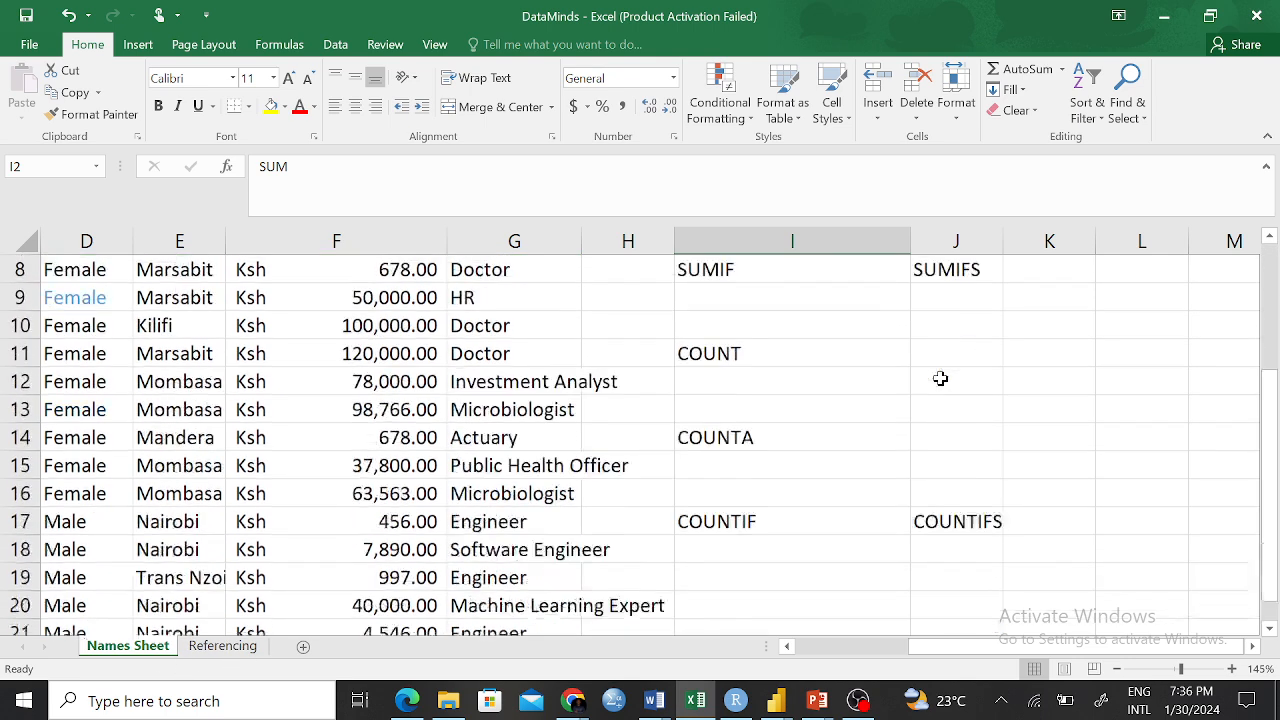
{"action": "scroll", "coordinate": [940, 377], "scroll_direction": "up", "scroll_amount": 7}
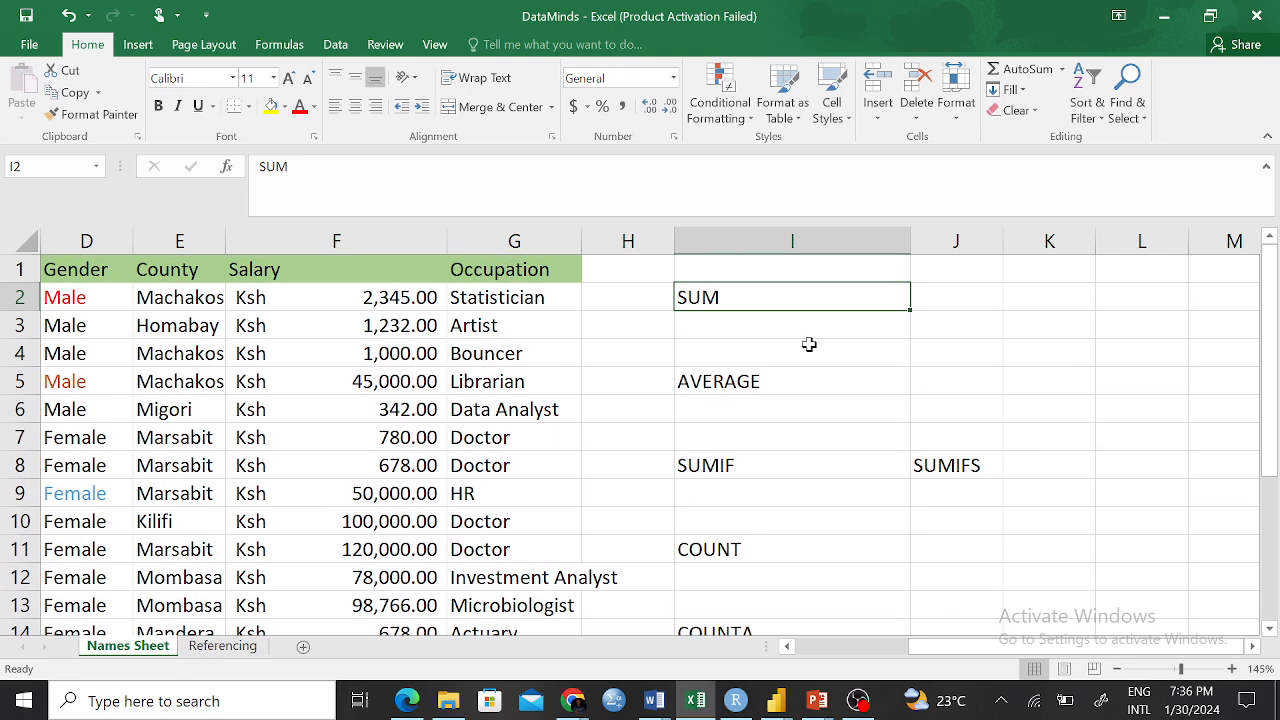
{"action": "left_click", "coordinate": [766, 332]}
{"action": "left_click", "coordinate": [716, 297]}
{"action": "scroll", "coordinate": [398, 333], "scroll_direction": "down", "scroll_amount": 5}
{"action": "scroll", "coordinate": [392, 328], "scroll_direction": "up", "scroll_amount": 5}
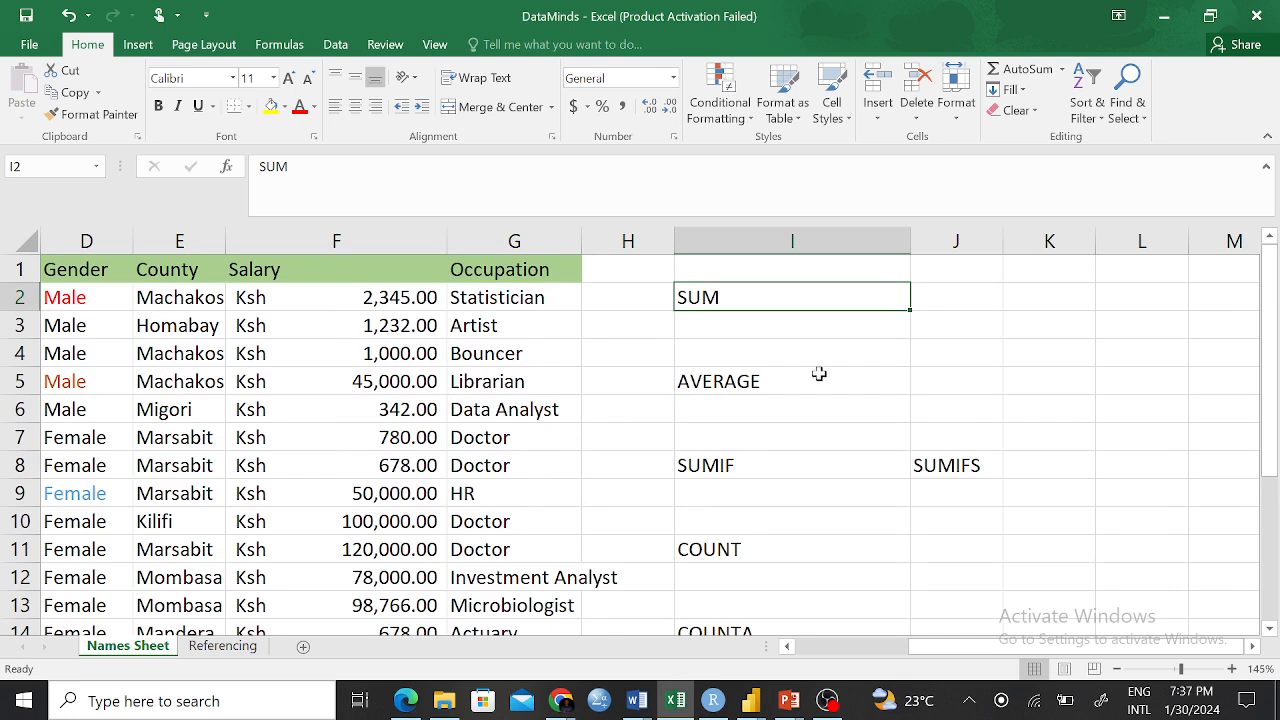
{"action": "left_click", "coordinate": [779, 378]}
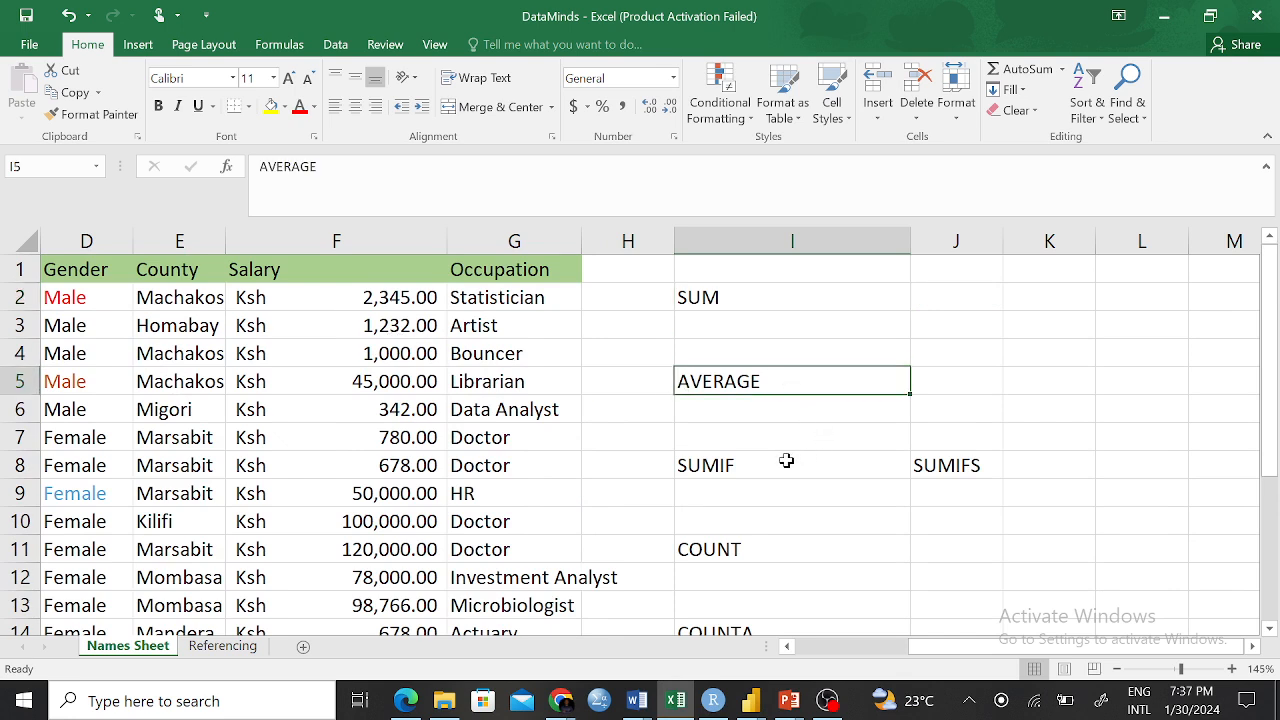
{"action": "left_click", "coordinate": [752, 463]}
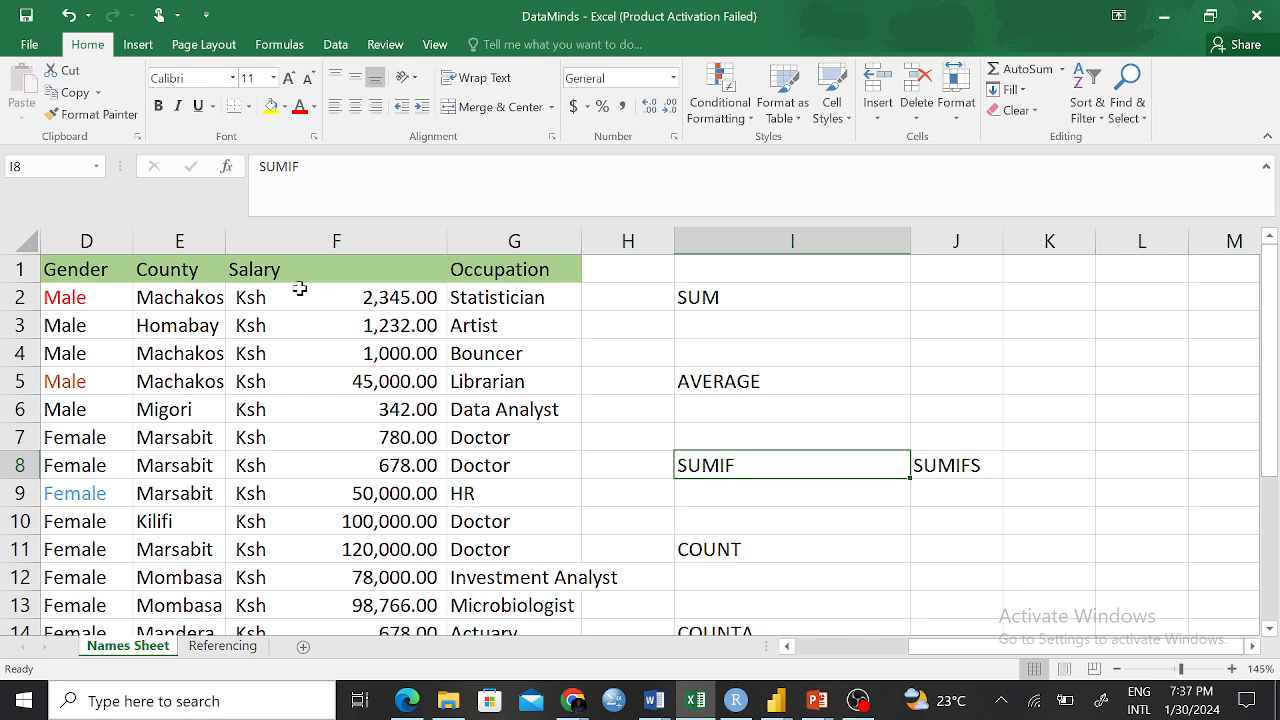
{"action": "left_click_drag", "start_coordinate": [309, 294], "coordinate": [334, 537]}
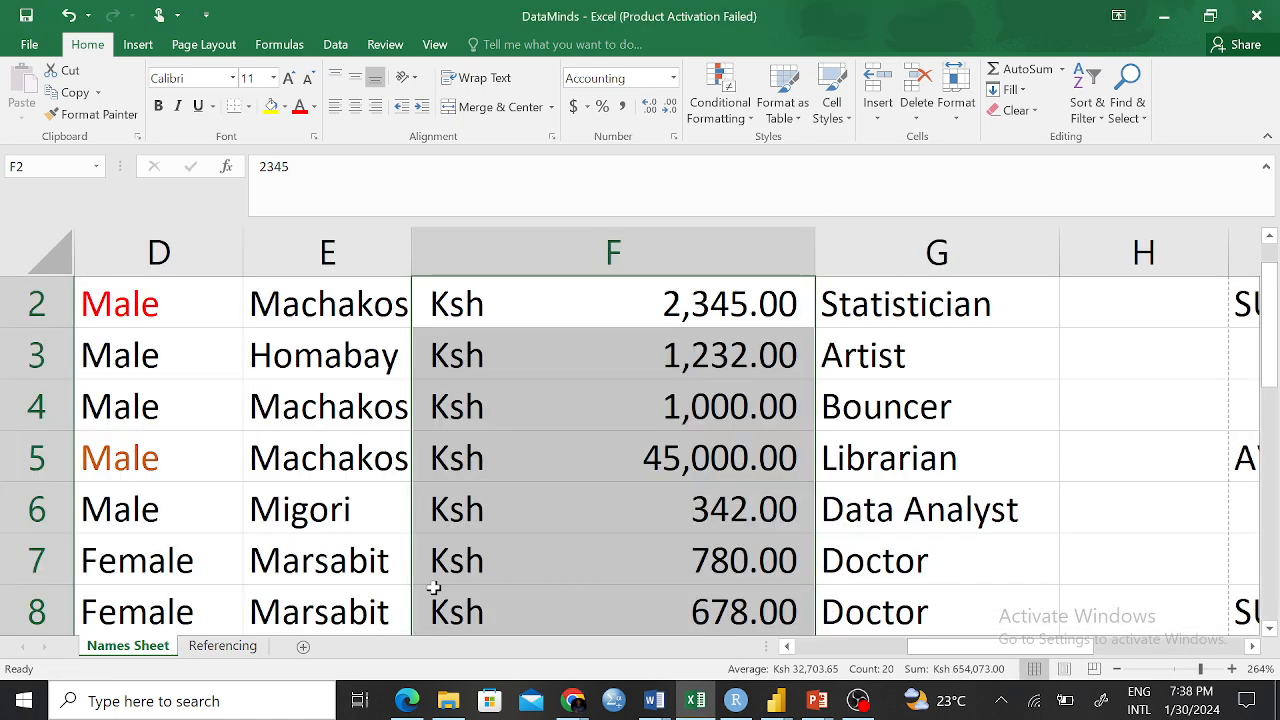
On the Referencing sheet, put F5's =D5*$I$4 formula into edit mode
{"action": "left_click", "coordinate": [222, 645]}
{"action": "left_click", "coordinate": [624, 312]}
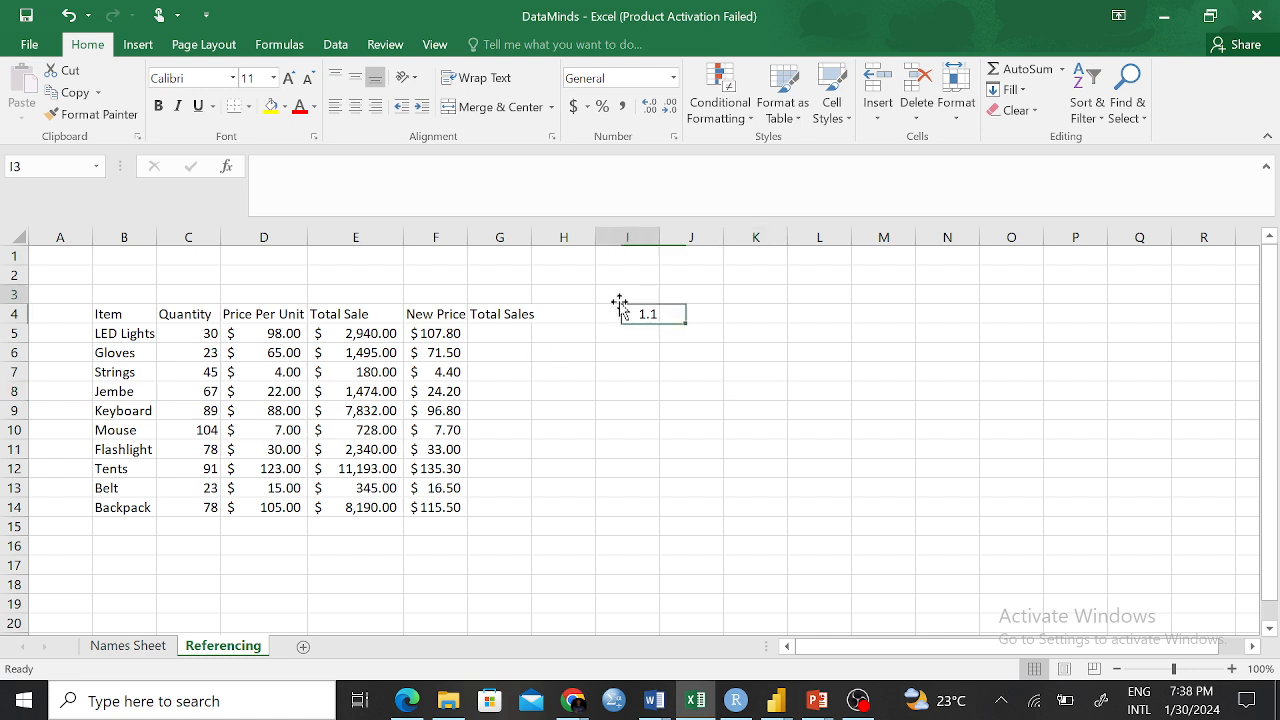
{"action": "left_click", "coordinate": [416, 335]}
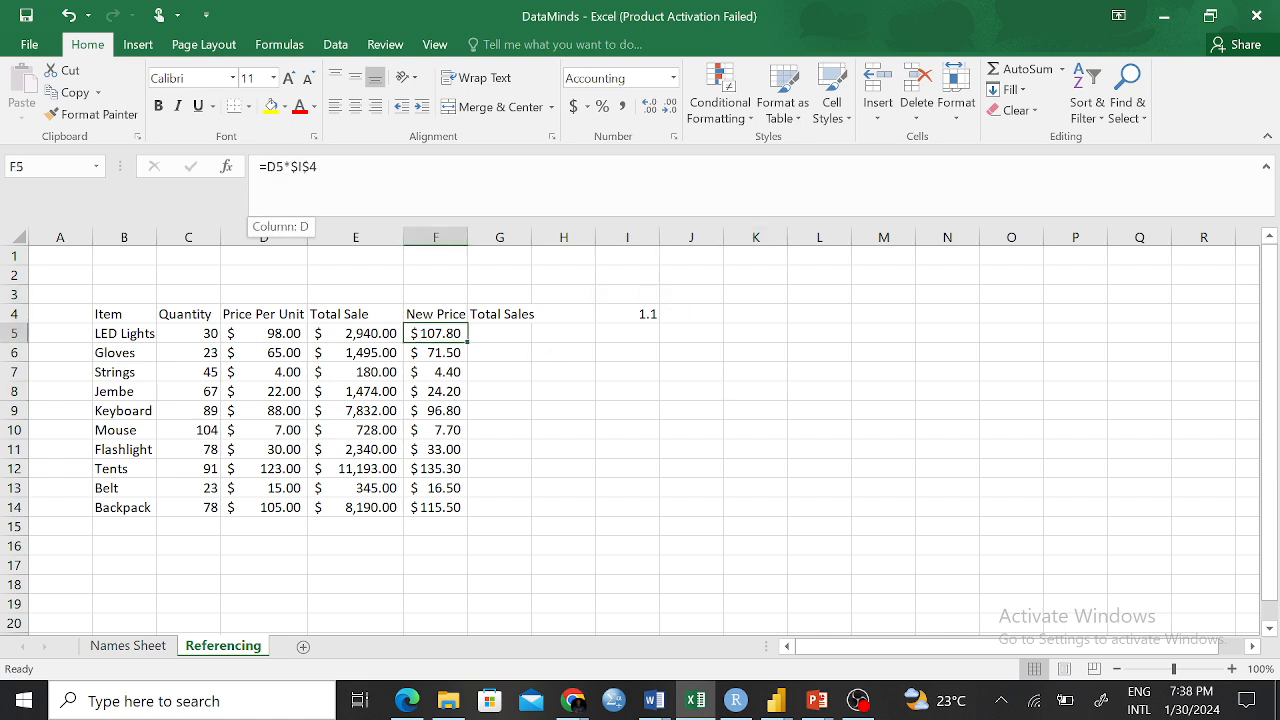
{"action": "mouse_move", "coordinate": [260, 167]}
{"action": "left_mouse_down"}
{"action": "mouse_move", "coordinate": [319, 168]}
{"action": "mouse_move", "coordinate": [260, 168]}
{"action": "left_mouse_up"}
{"action": "left_click", "coordinate": [345, 184]}
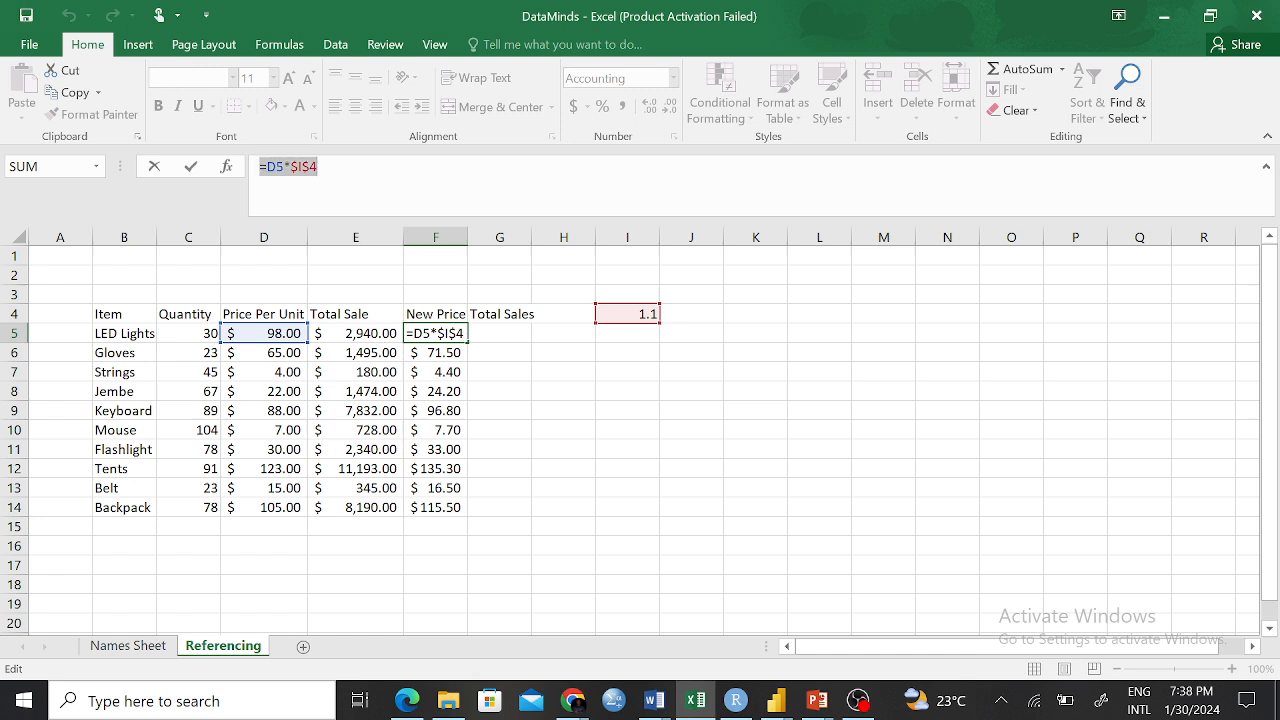
{"action": "left_click", "coordinate": [322, 169]}
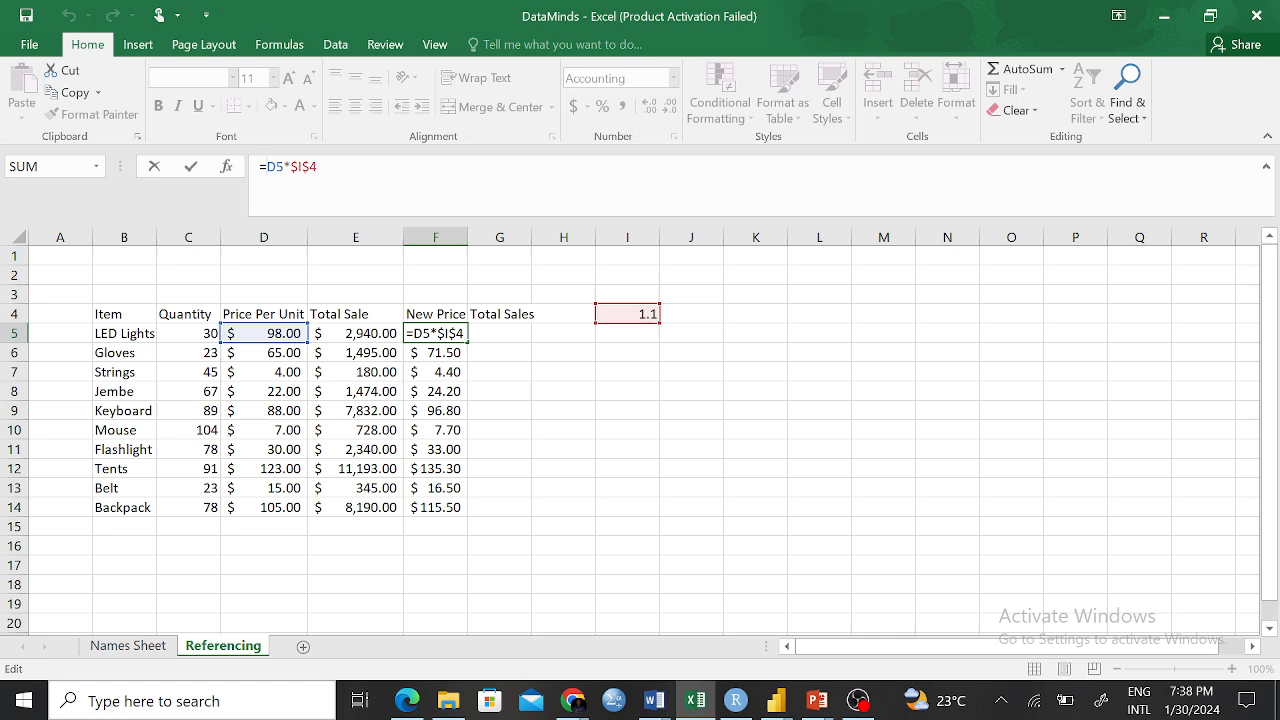
Insert a Names Sheet reference into the F5 formula
{"action": "left_click", "coordinate": [128, 646]}
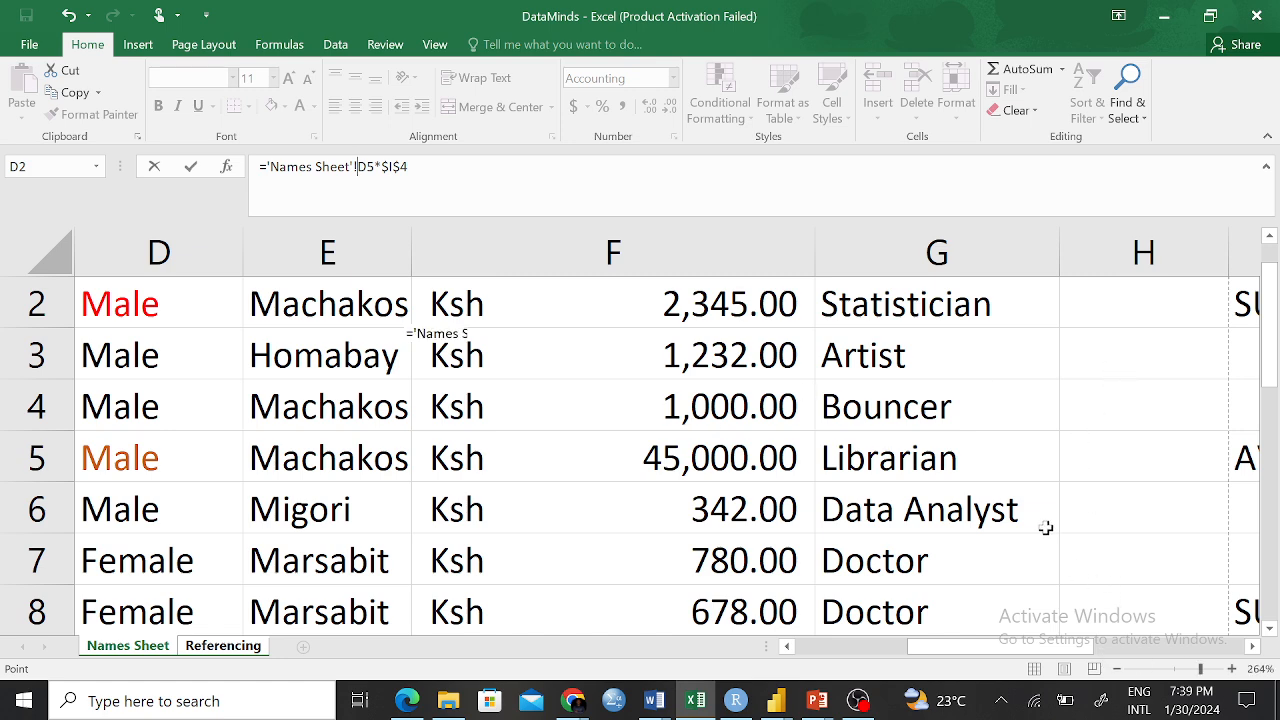
{"action": "left_click", "coordinate": [356, 167]}
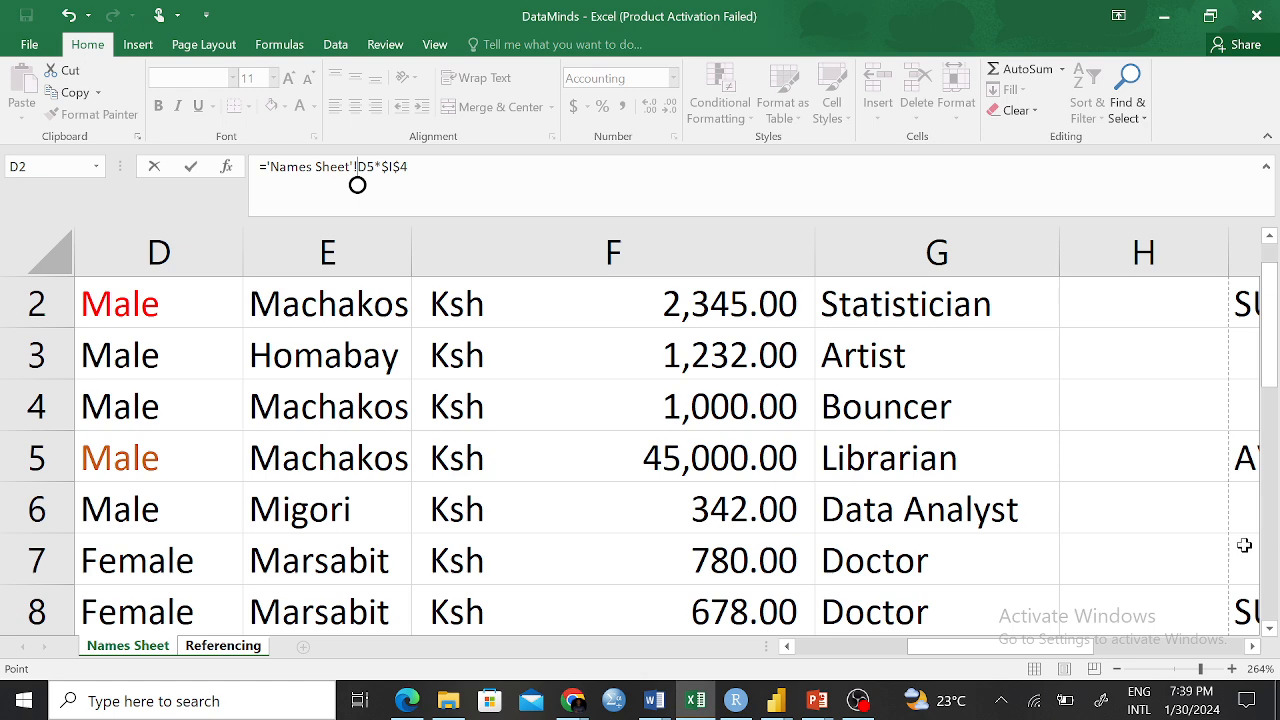
{"action": "scroll", "coordinate": [660, 668], "scroll_direction": "right", "scroll_amount": 1}
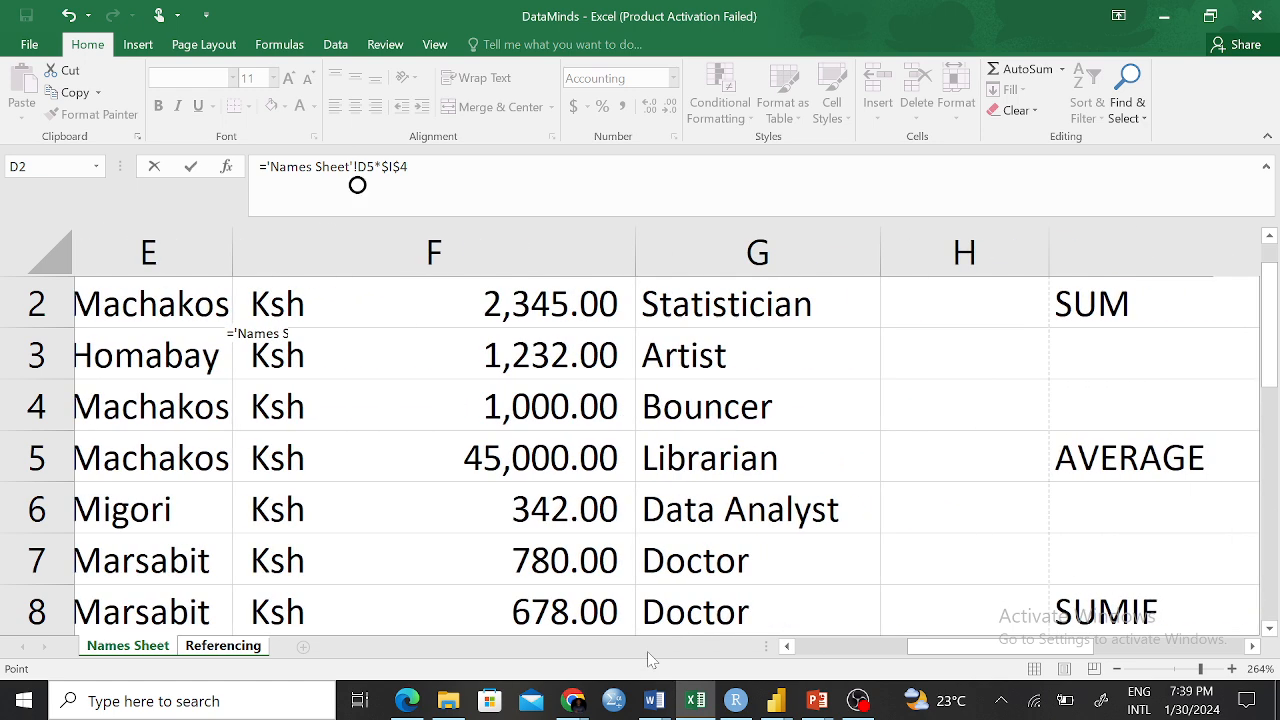
{"action": "scroll", "coordinate": [640, 660], "scroll_direction": "right", "scroll_amount": 2}
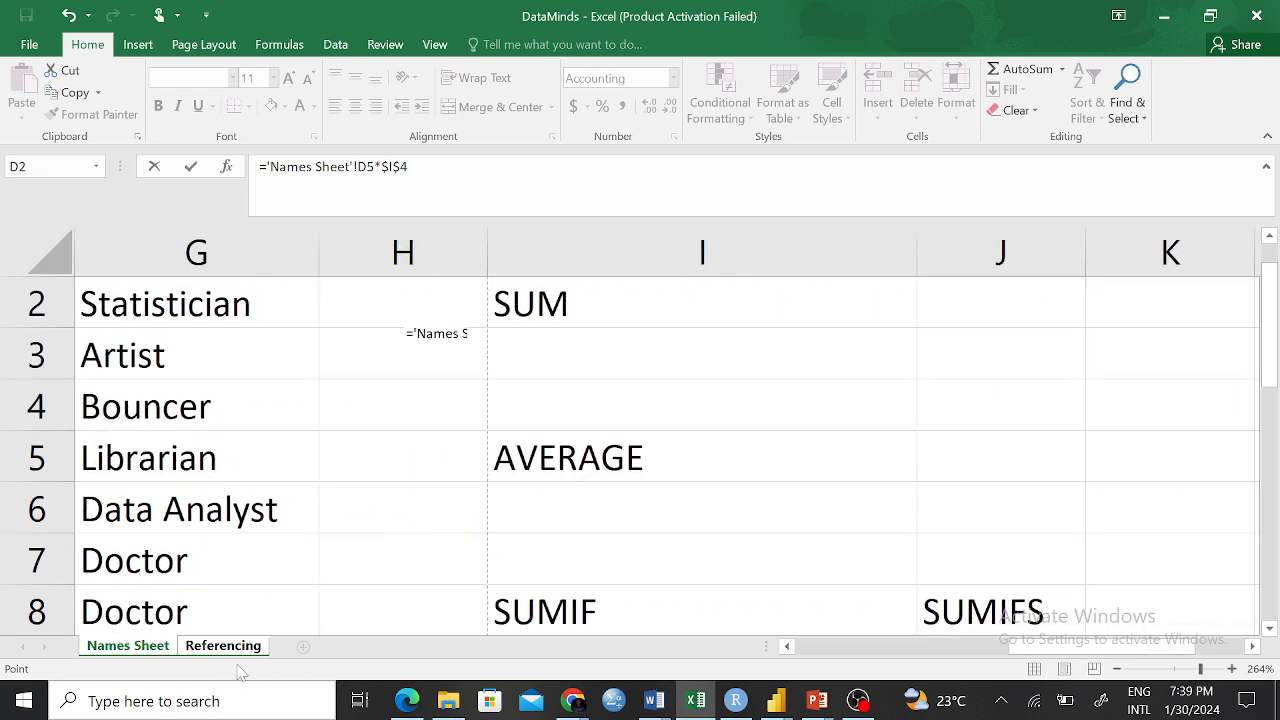
{"action": "left_click", "coordinate": [238, 648]}
{"action": "left_click", "coordinate": [124, 651]}
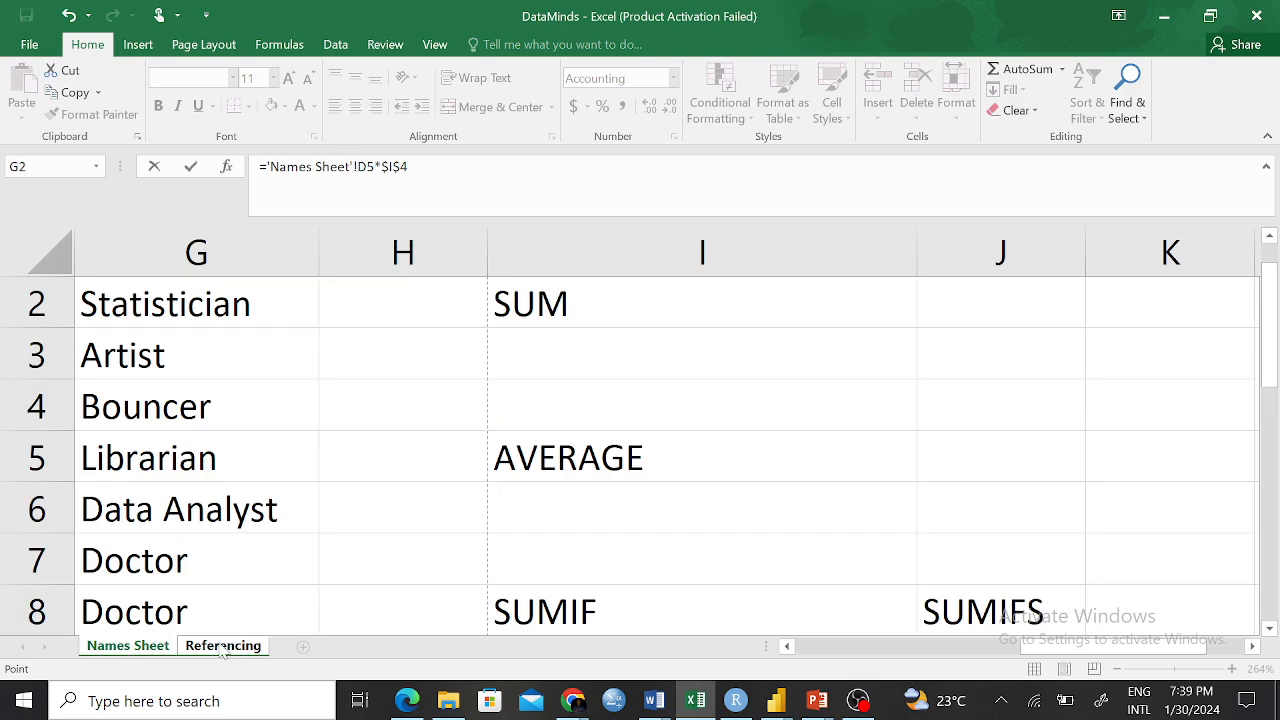
{"action": "left_click", "coordinate": [224, 648]}
{"action": "left_click", "coordinate": [150, 648]}
{"action": "scroll", "coordinate": [1037, 680], "scroll_direction": "left", "scroll_amount": 2}
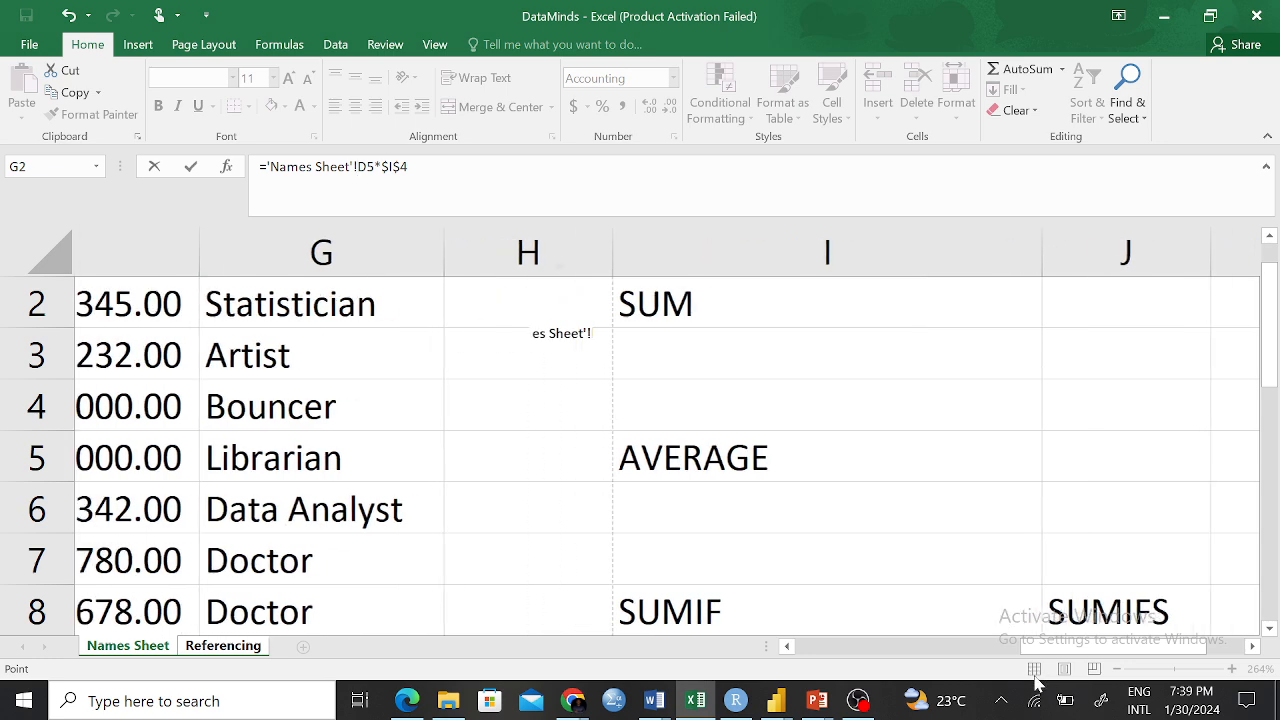
{"action": "scroll", "coordinate": [1037, 680], "scroll_direction": "right", "scroll_amount": 4}
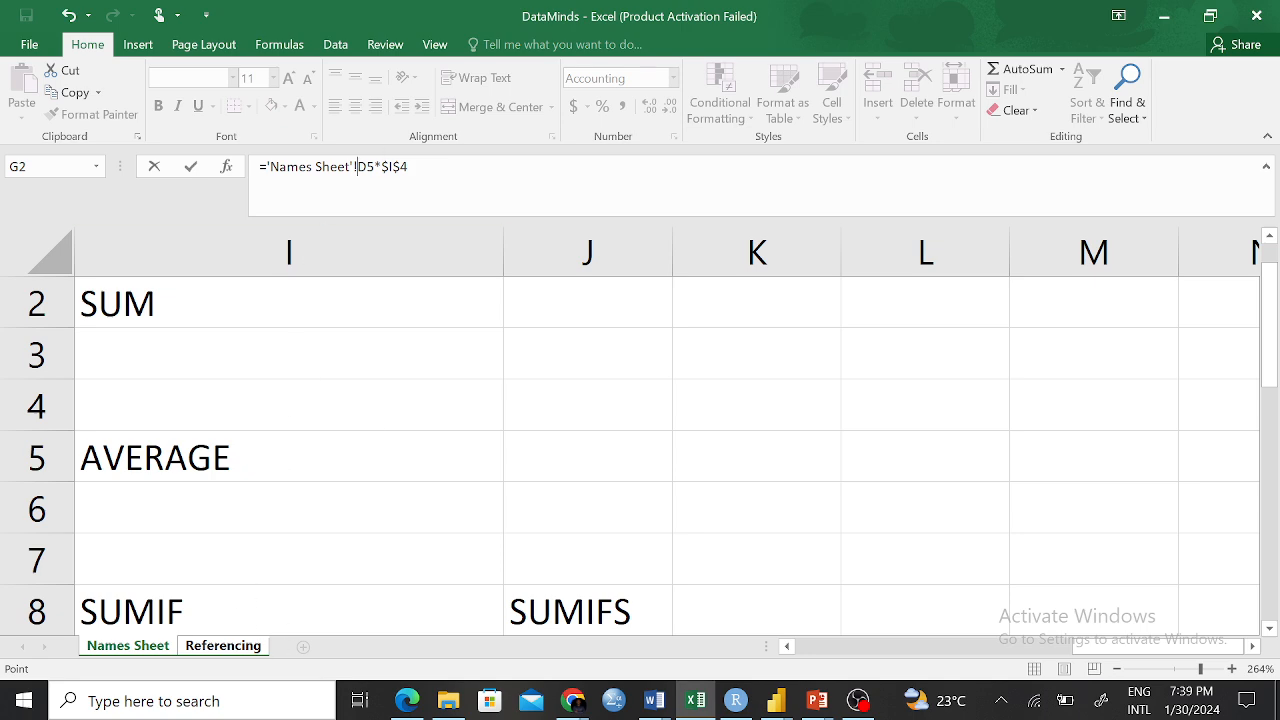
Enter the edited formula and cancel the error, leaving F5 empty
{"action": "key", "text": "Return"}
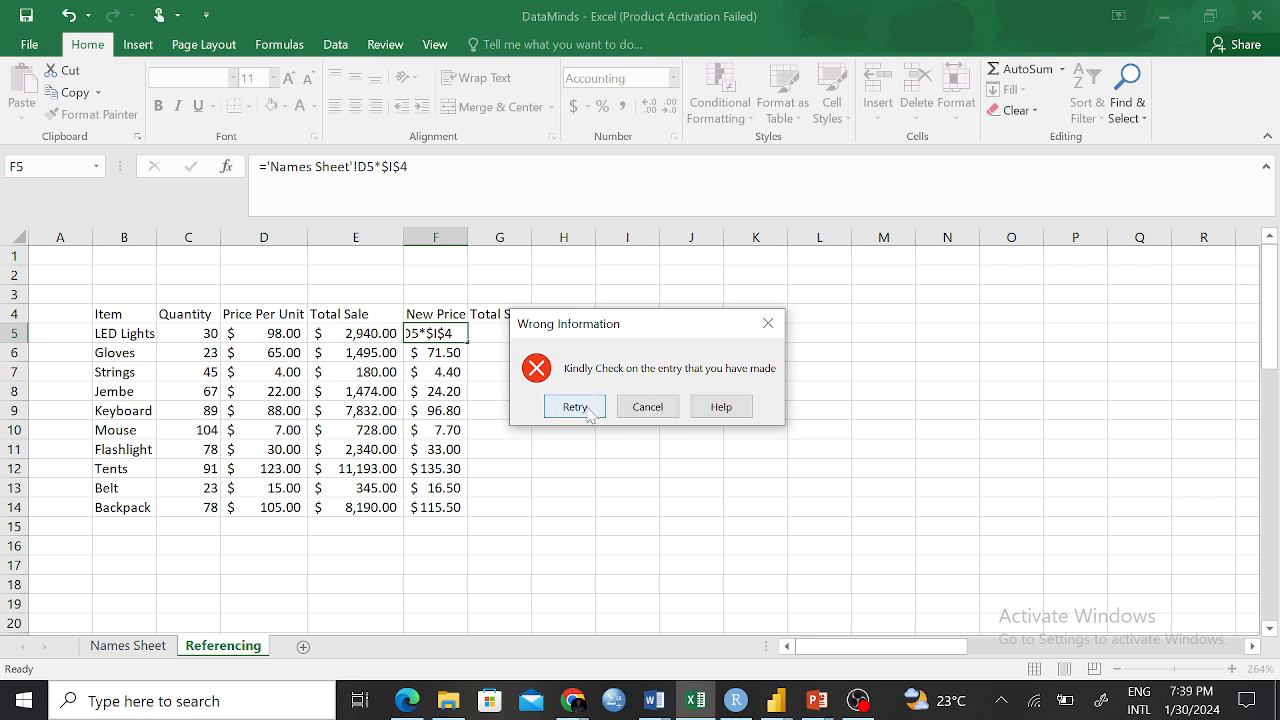
{"action": "left_click", "coordinate": [645, 408]}
{"action": "left_click", "coordinate": [578, 466]}
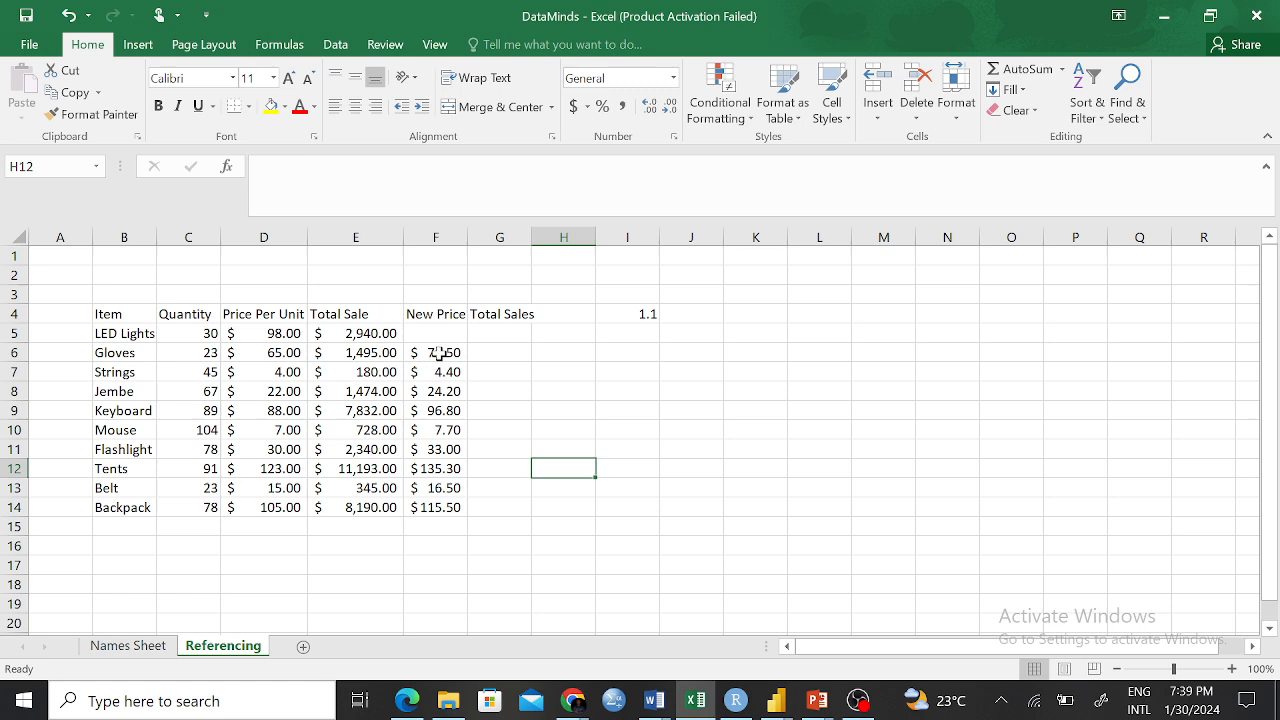
Return to the Names Sheet and look over the SUM and COUNT labels in column I
{"action": "left_click", "coordinate": [138, 646]}
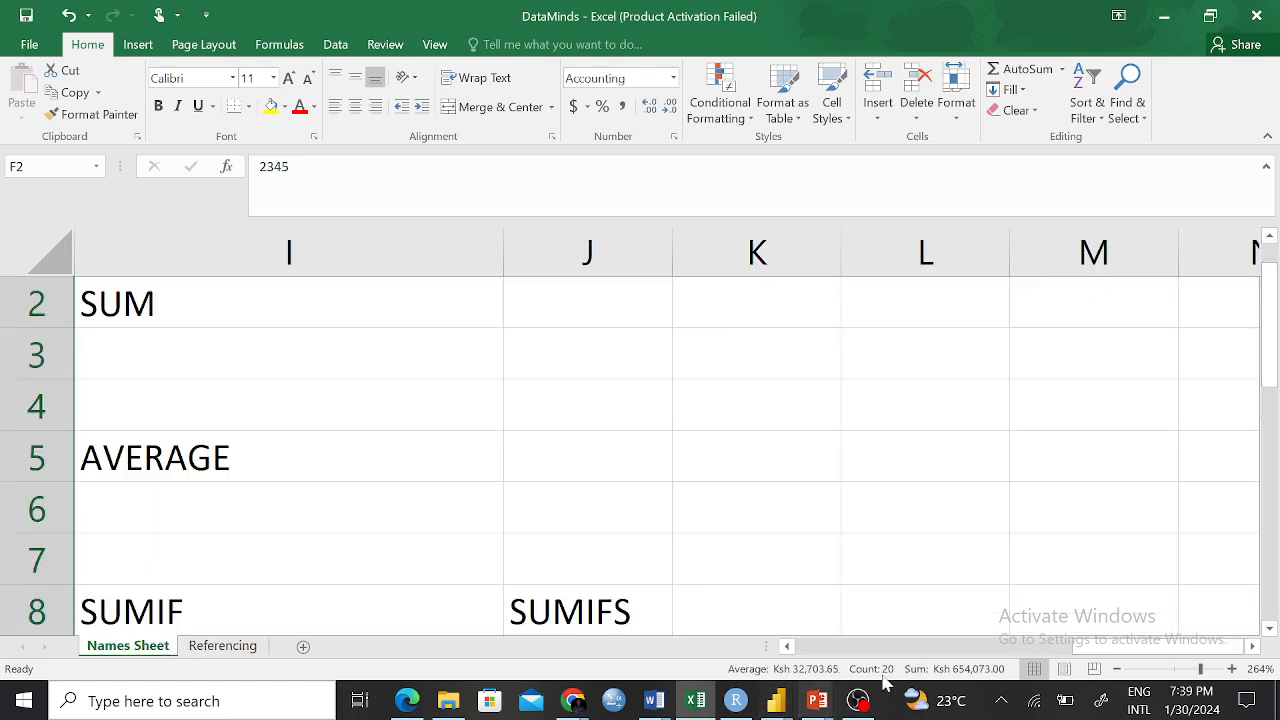
{"action": "scroll", "coordinate": [1035, 655], "scroll_direction": "down", "scroll_amount": 5, "text": "ctrl"}
{"action": "scroll", "coordinate": [1080, 668], "scroll_direction": "down", "scroll_amount": 4, "text": "ctrl"}
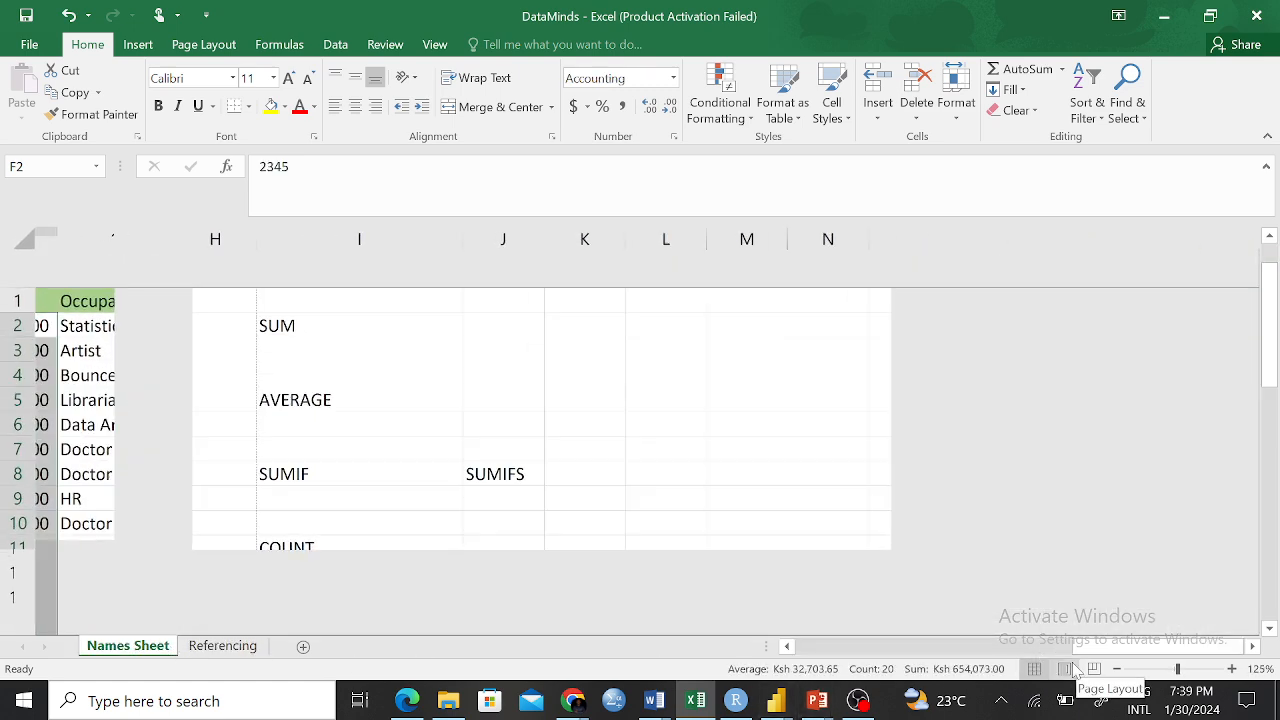
{"action": "scroll", "coordinate": [954, 486], "scroll_direction": "down", "scroll_amount": 4, "text": "ctrl"}
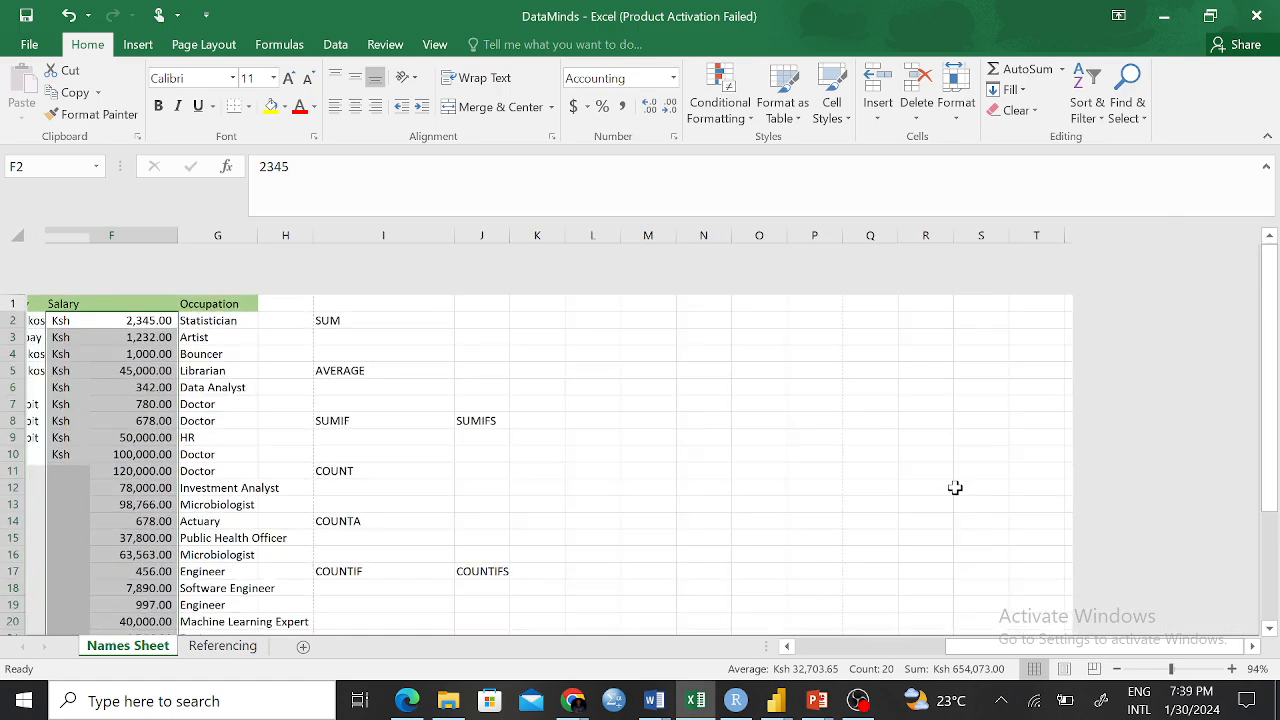
{"action": "scroll", "coordinate": [937, 574], "scroll_direction": "up", "scroll_amount": 4, "text": "ctrl"}
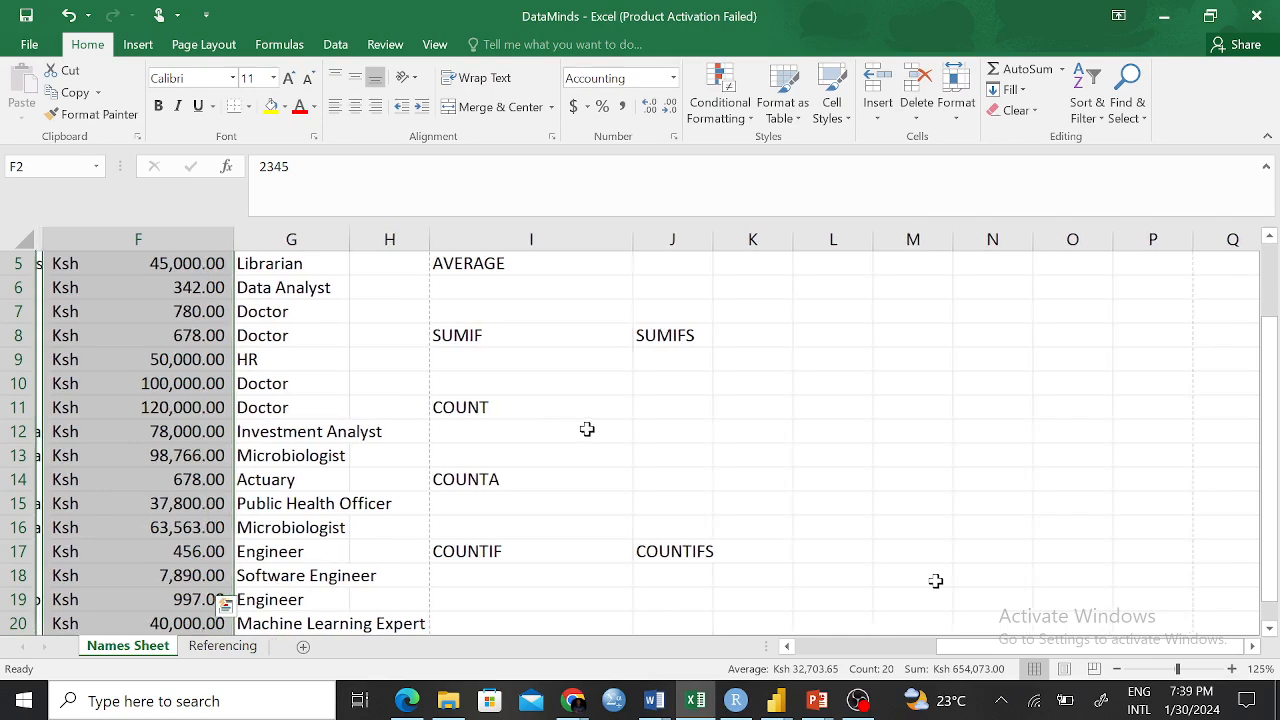
{"action": "scroll", "coordinate": [935, 578], "scroll_direction": "up", "scroll_amount": 3, "text": "ctrl"}
{"action": "scroll", "coordinate": [935, 580], "scroll_direction": "up", "scroll_amount": 1, "text": "ctrl"}
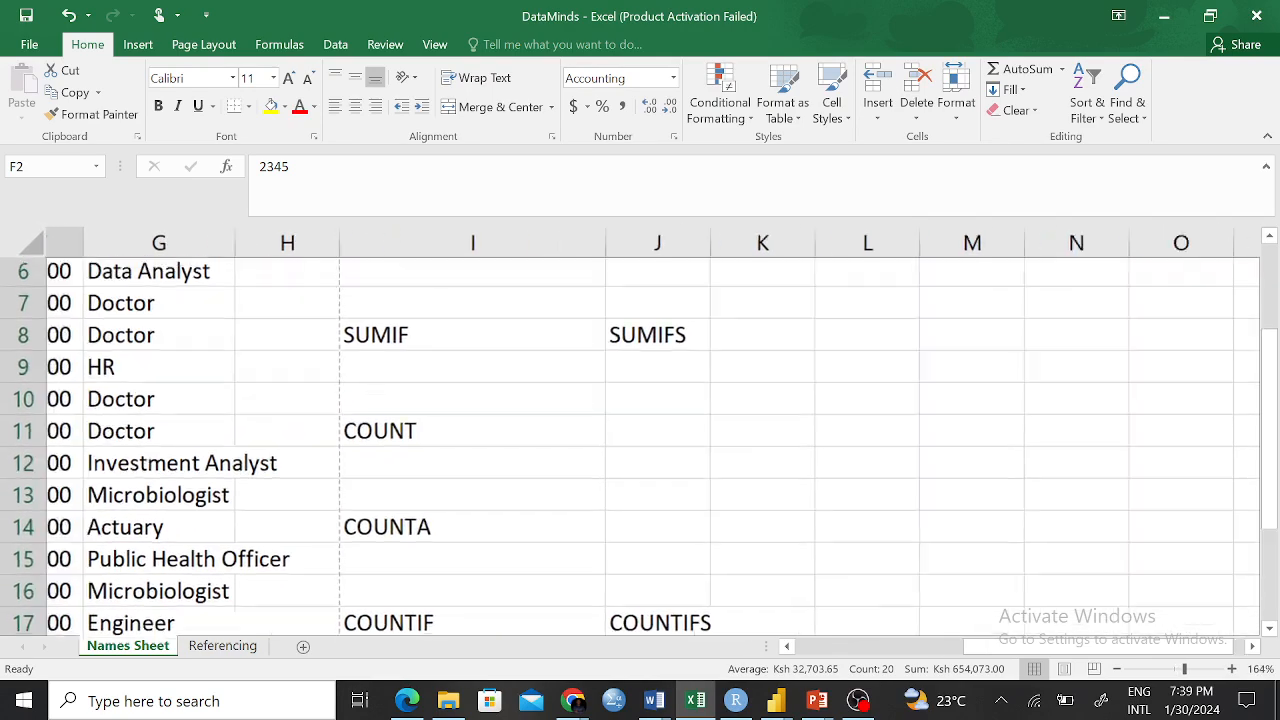
{"action": "scroll", "coordinate": [934, 601], "scroll_direction": "left", "scroll_amount": 3}
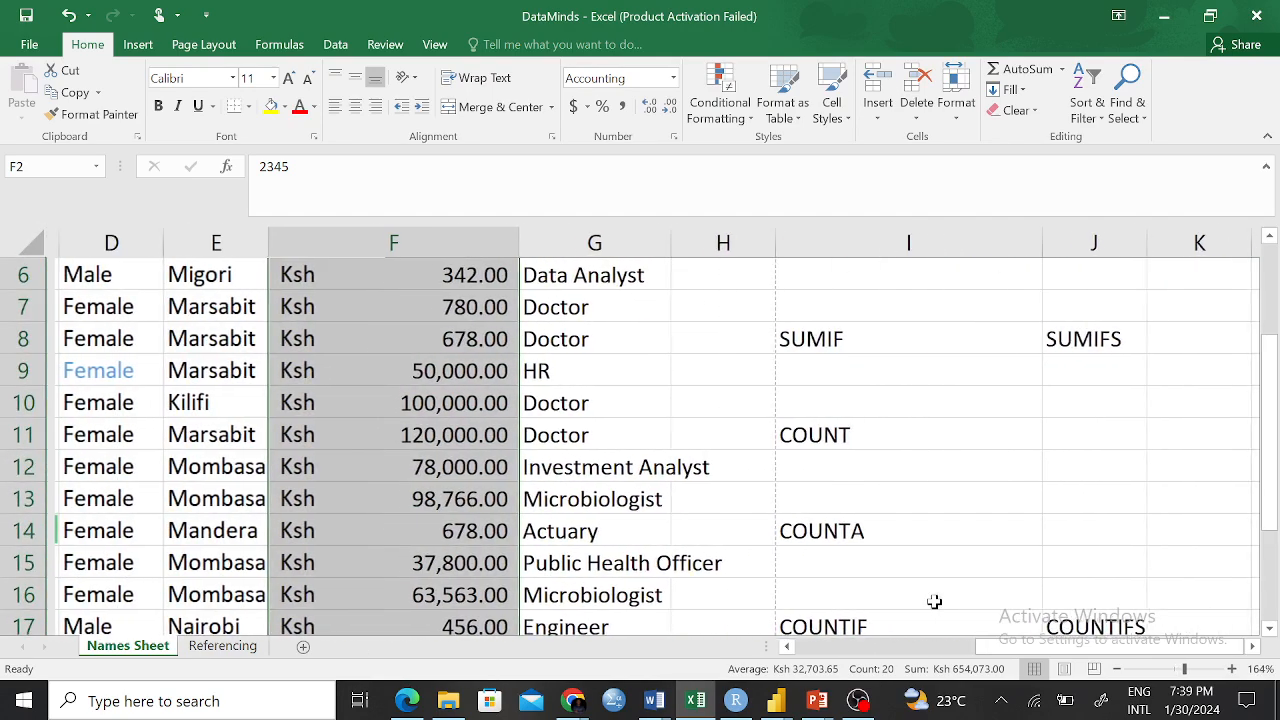
{"action": "scroll", "coordinate": [934, 601], "scroll_direction": "up", "scroll_amount": 1}
{"action": "left_click", "coordinate": [1257, 339]}
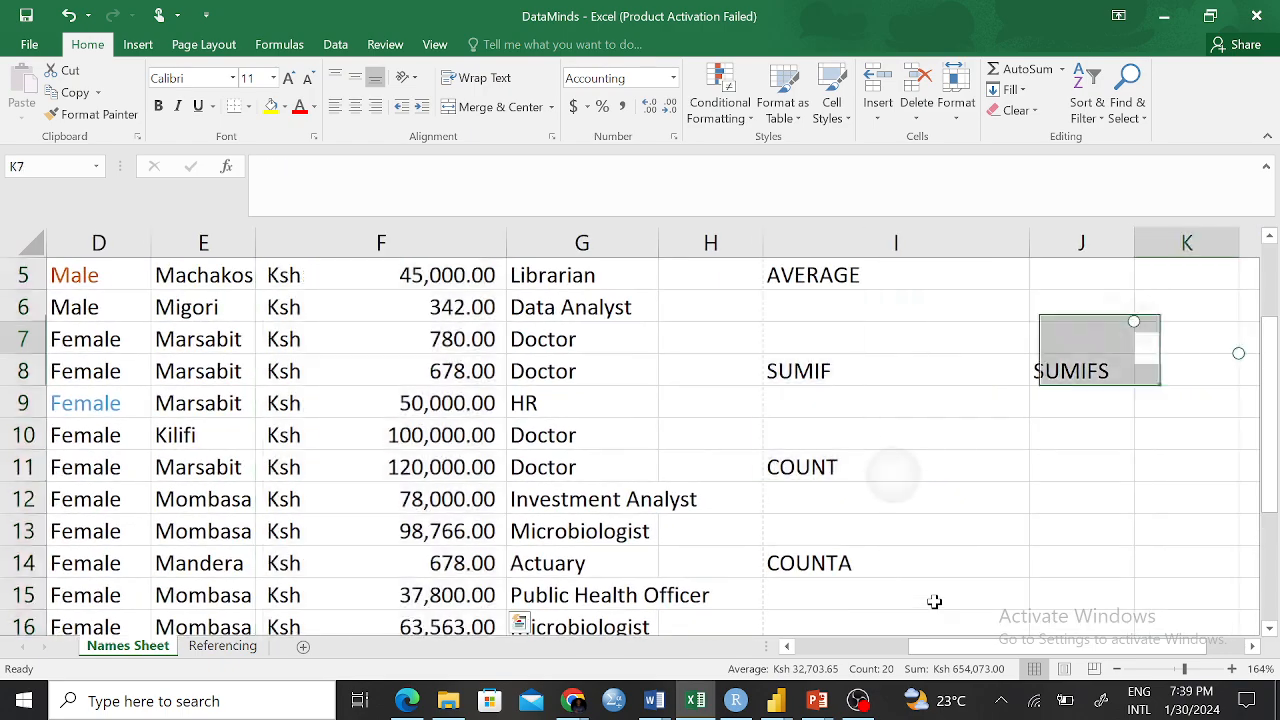
{"action": "left_click", "coordinate": [896, 467]}
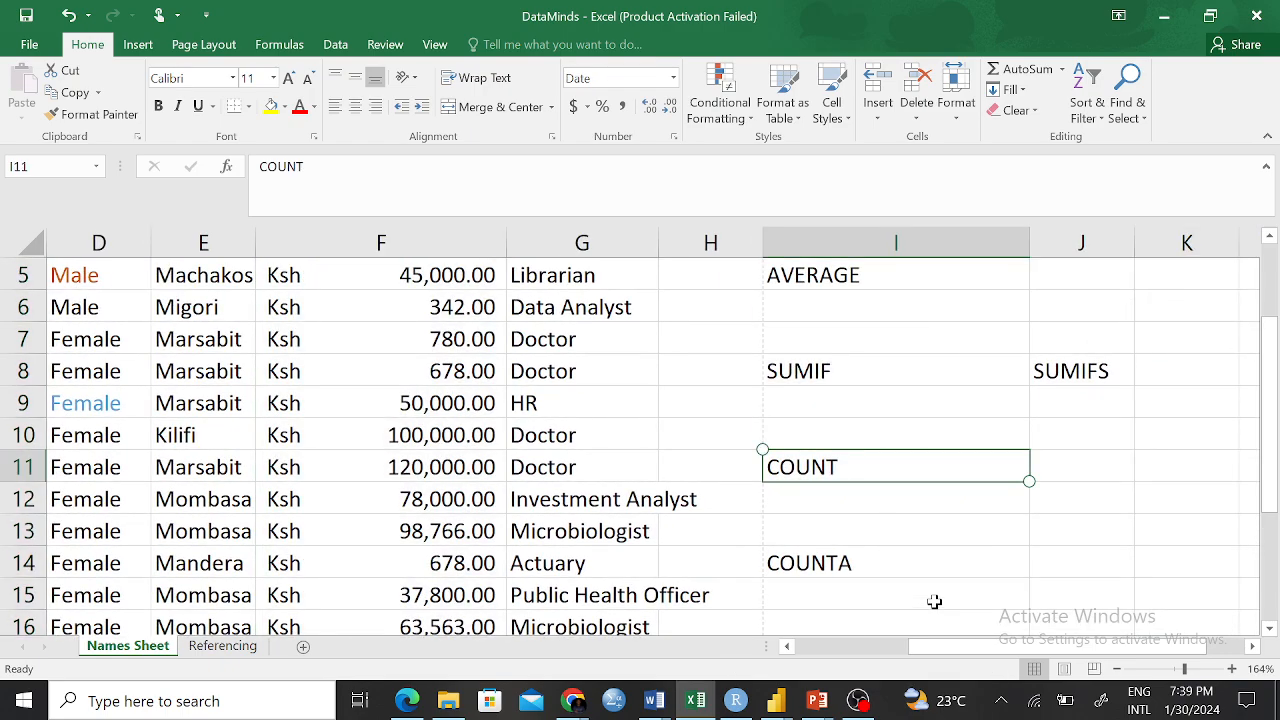
{"action": "scroll", "coordinate": [934, 601], "scroll_direction": "up", "scroll_amount": 3}
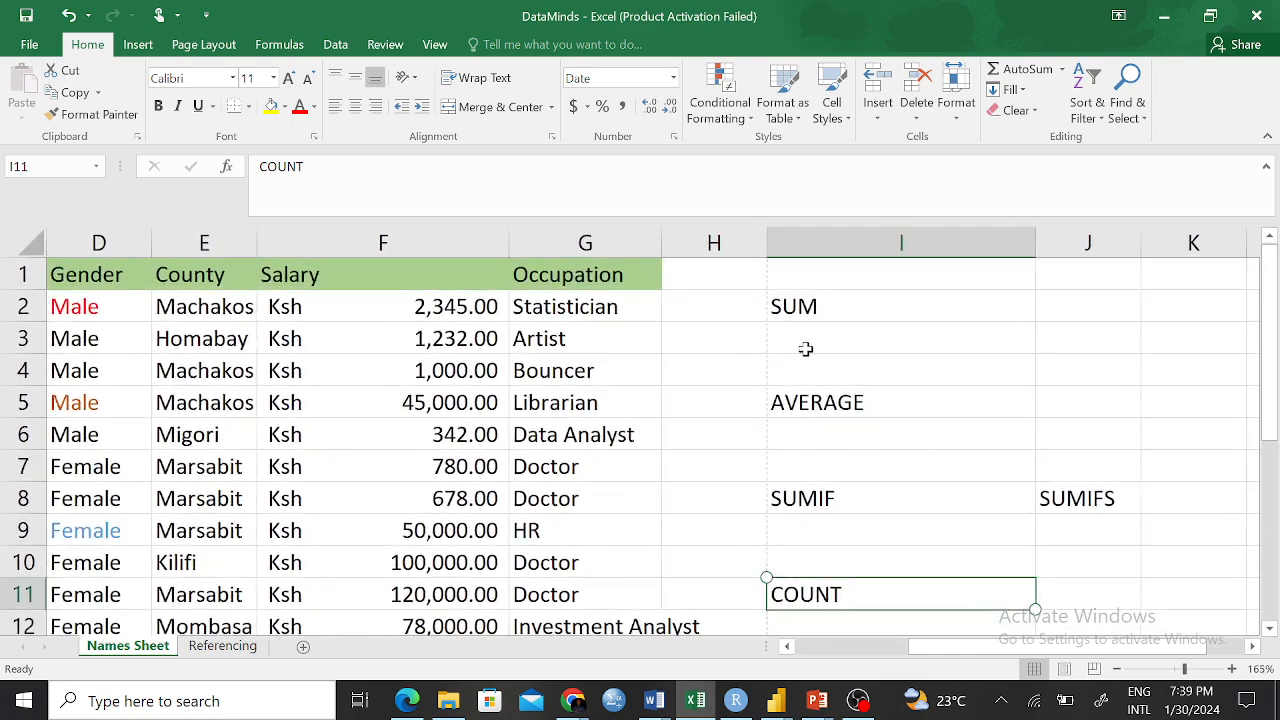
{"action": "left_click", "coordinate": [775, 341]}
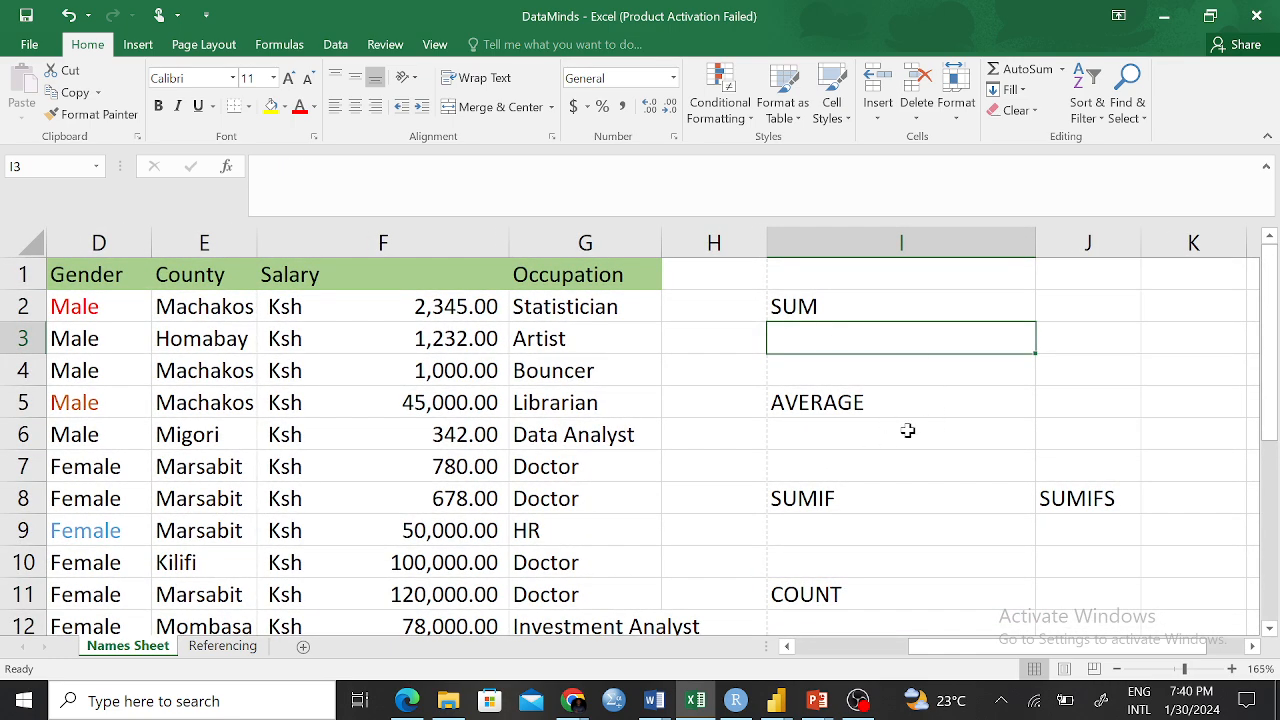
Begin a formula with =SU in F22 below the last salary
{"action": "scroll", "coordinate": [410, 420], "scroll_direction": "down", "scroll_amount": 5}
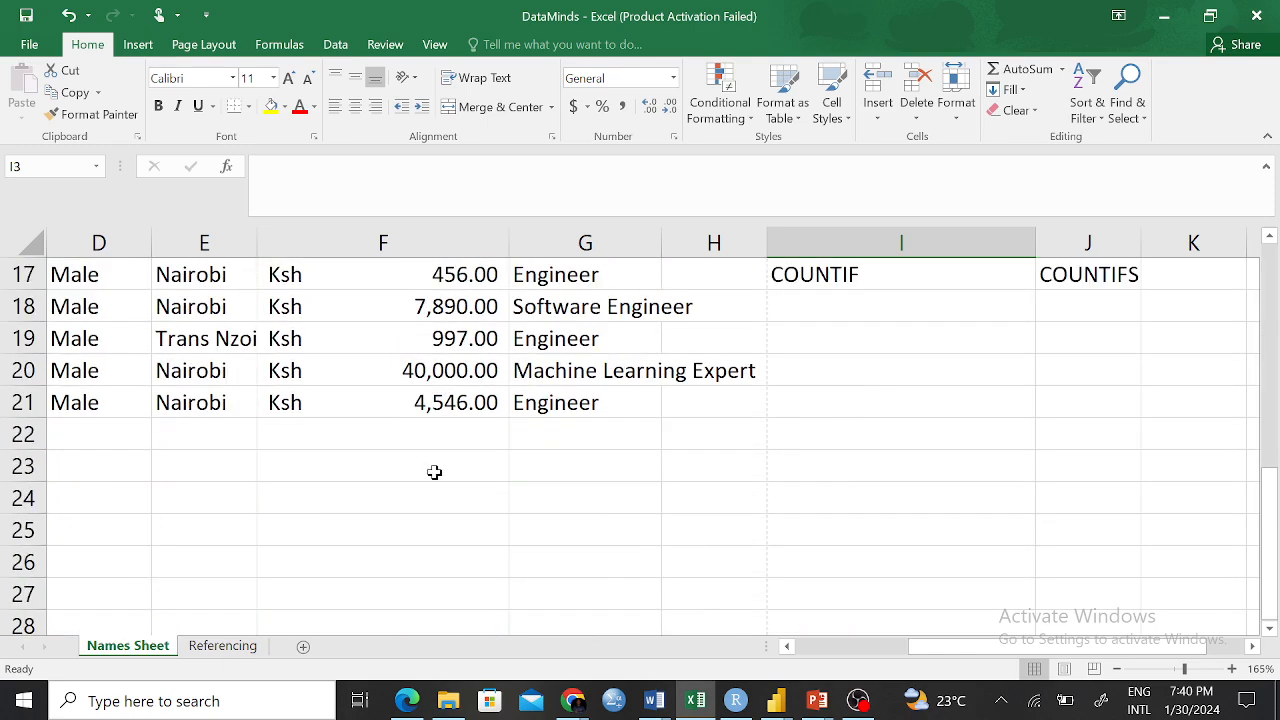
{"action": "left_click", "coordinate": [406, 442]}
{"action": "scroll", "coordinate": [471, 403], "scroll_direction": "up", "scroll_amount": 1}
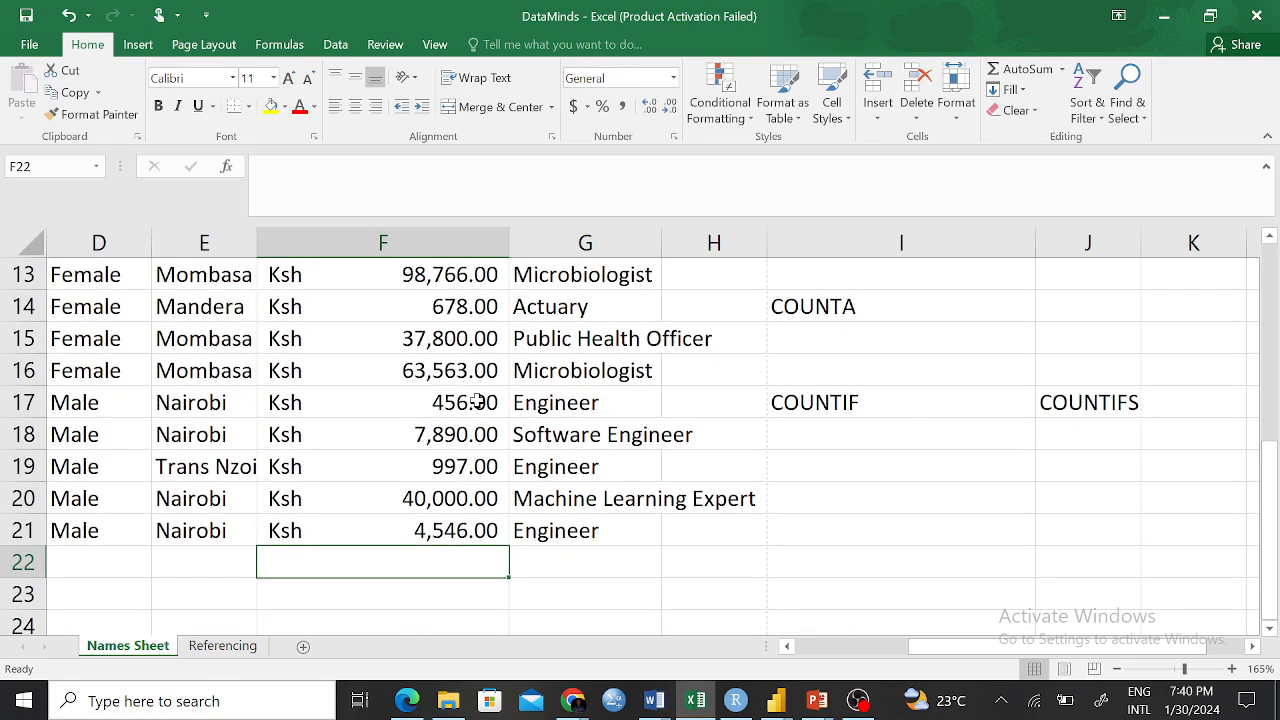
{"action": "scroll", "coordinate": [470, 405], "scroll_direction": "up", "scroll_amount": 1}
{"action": "scroll", "coordinate": [440, 420], "scroll_direction": "down", "scroll_amount": 2}
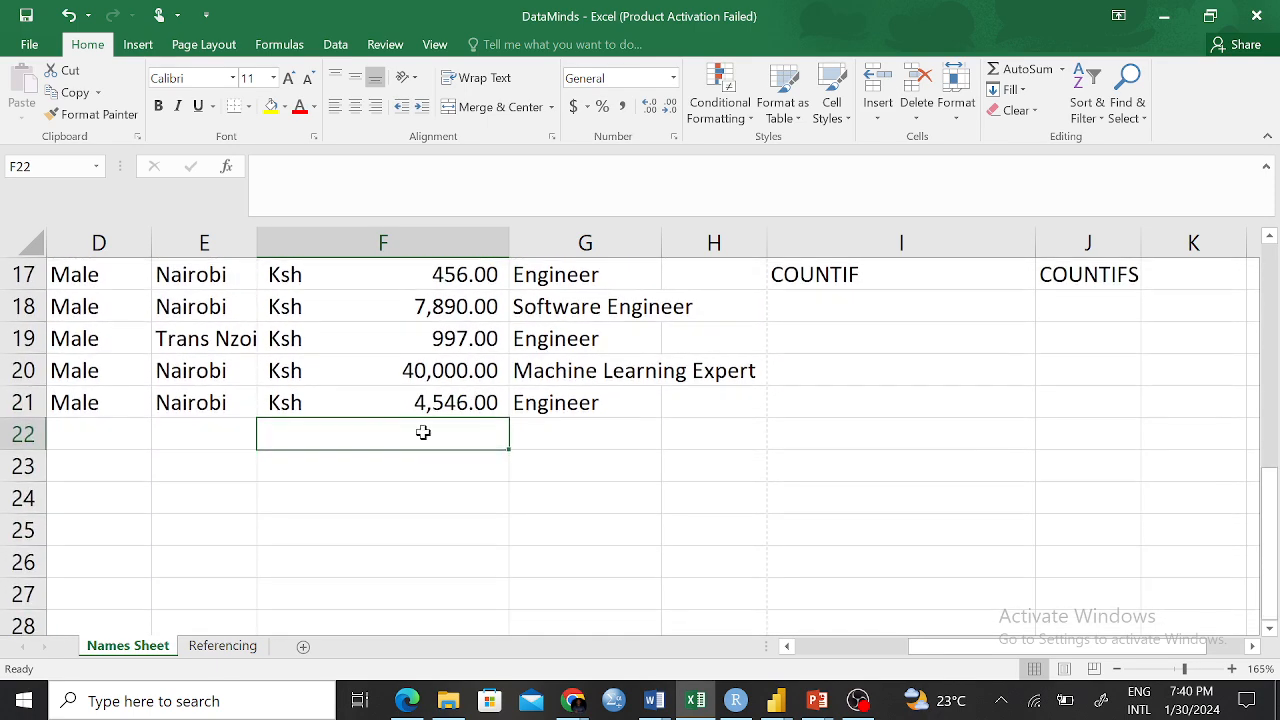
{"action": "scroll", "coordinate": [410, 440], "scroll_direction": "up", "scroll_amount": 5}
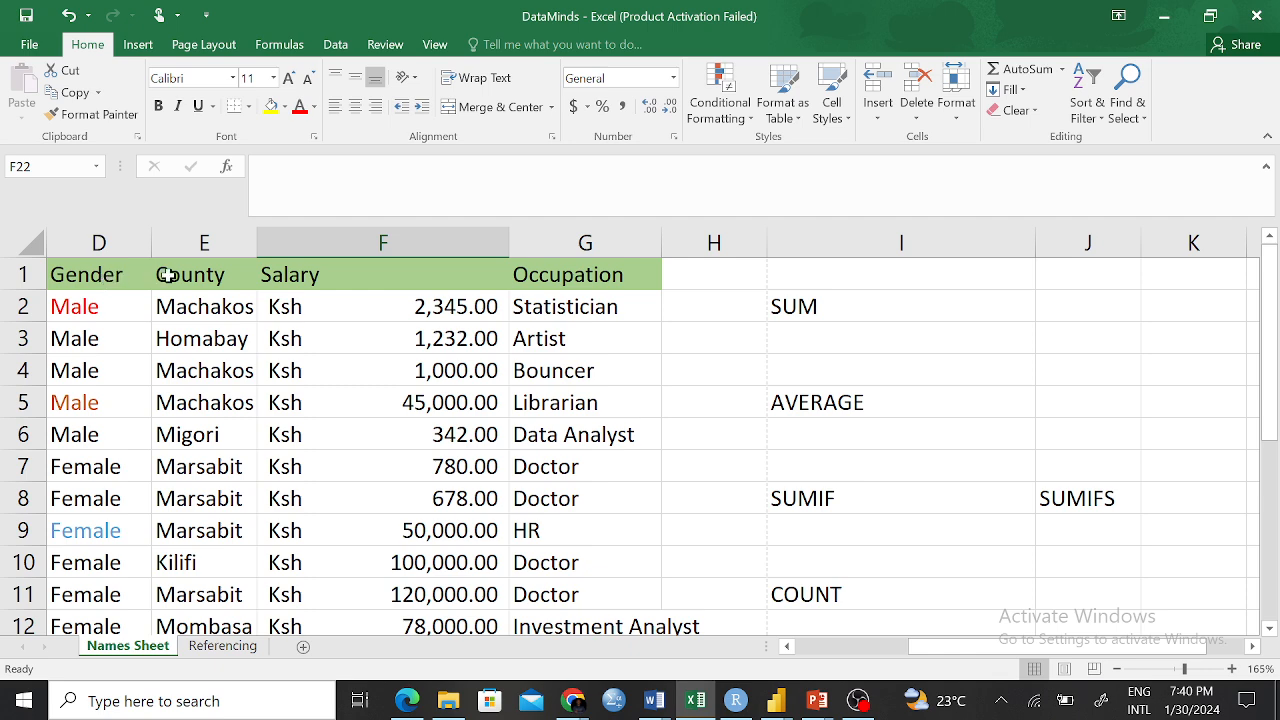
{"action": "scroll", "coordinate": [190, 275], "scroll_direction": "down", "scroll_amount": 5}
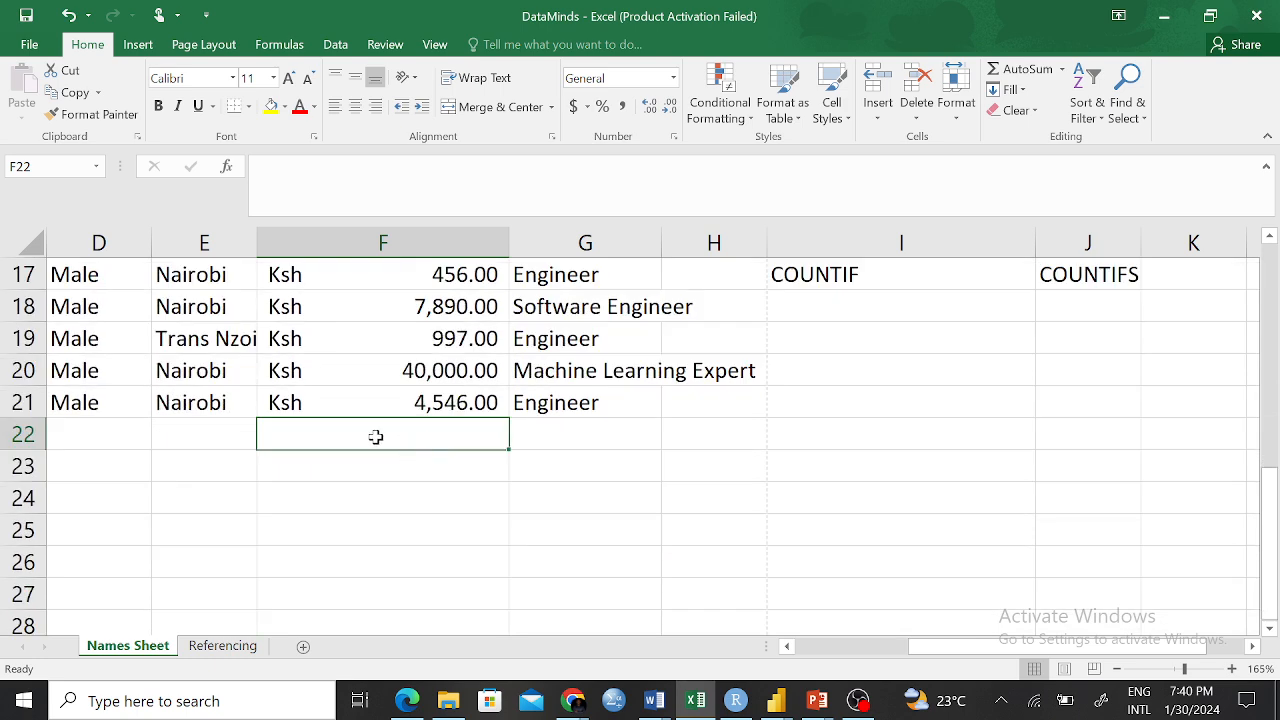
{"action": "type", "text": "=SU"}
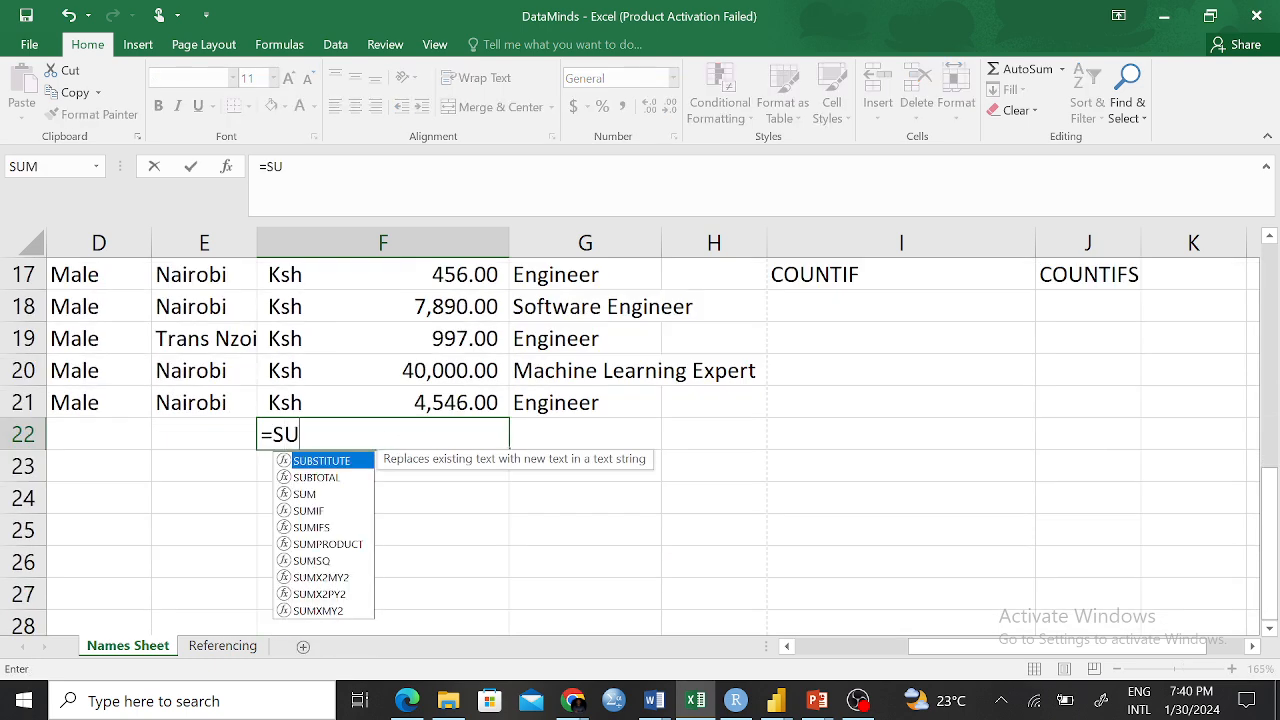
Restart F22 as a SUM formula with F2, F5 and F9 as arguments
{"action": "key", "text": "Escape"}
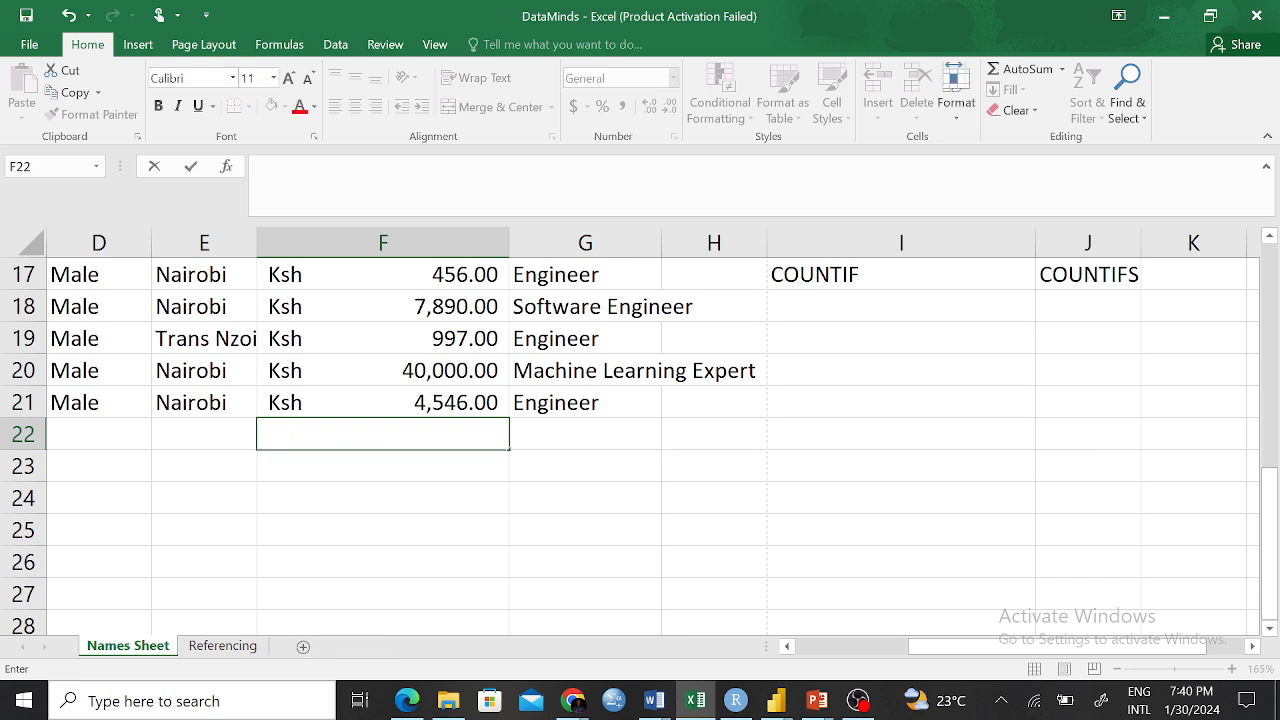
{"action": "type", "text": "=S"}
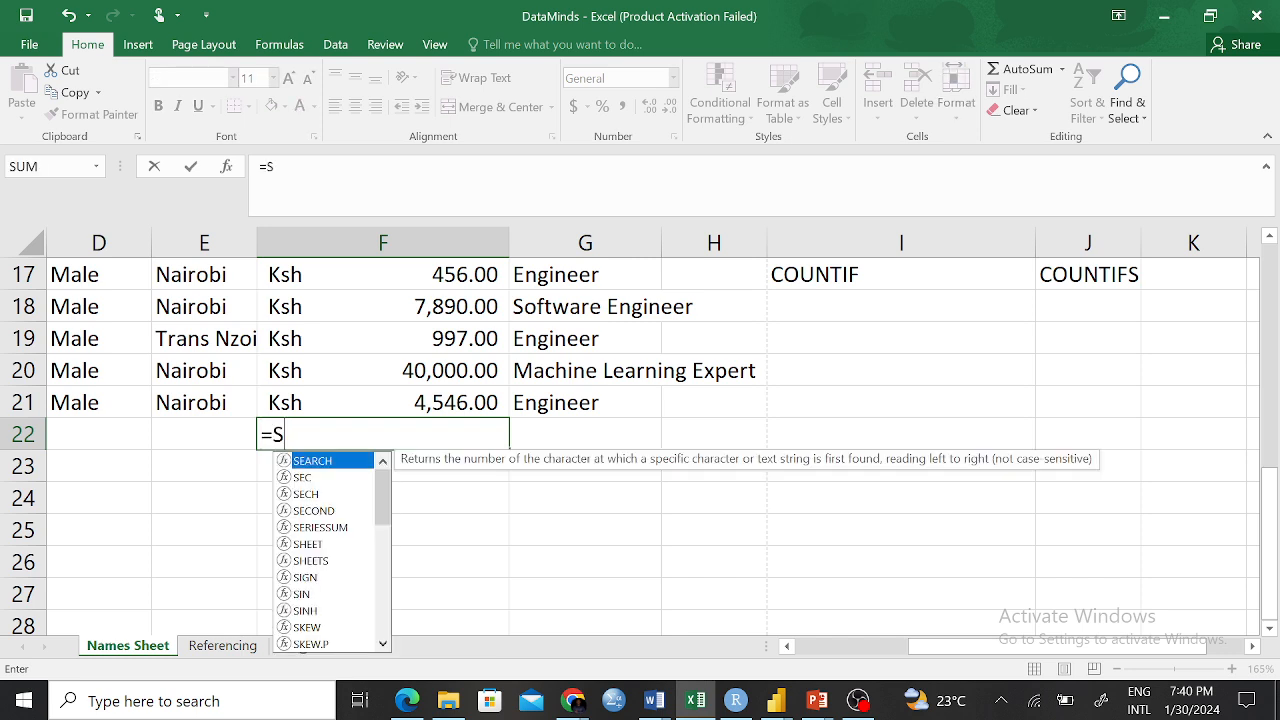
{"action": "type", "text": "UM"}
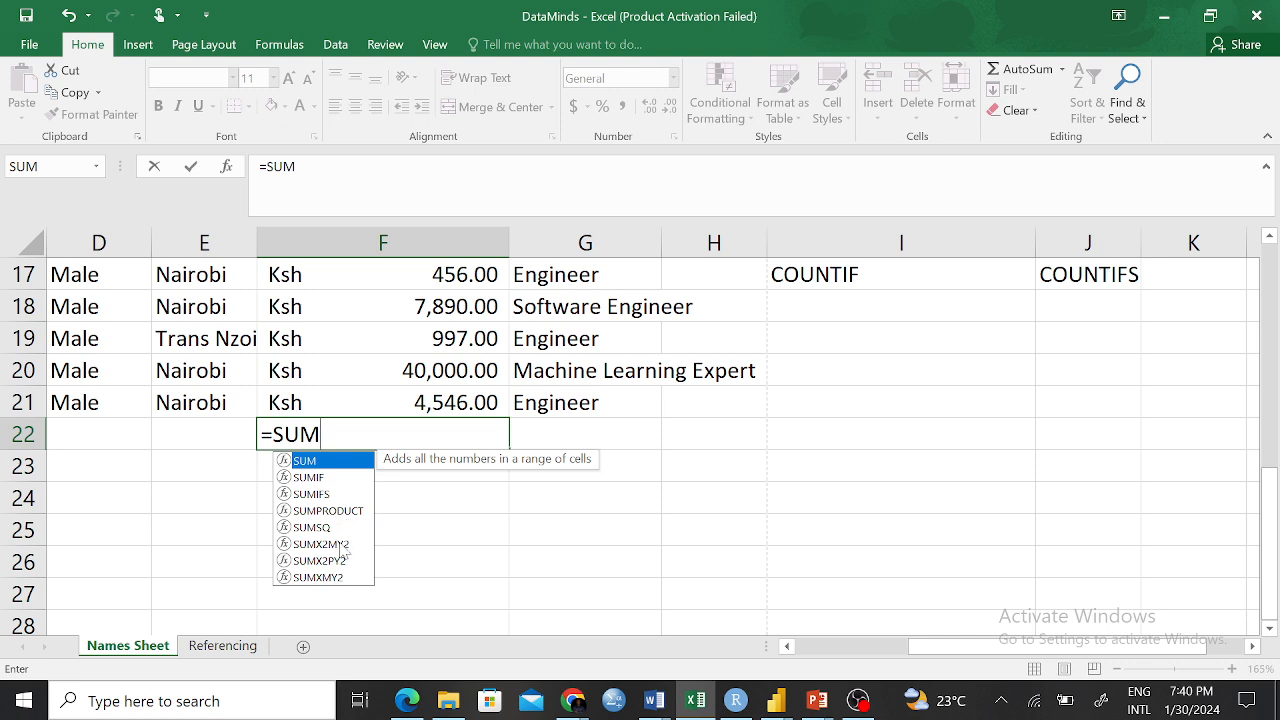
{"action": "double_click", "coordinate": [327, 462]}
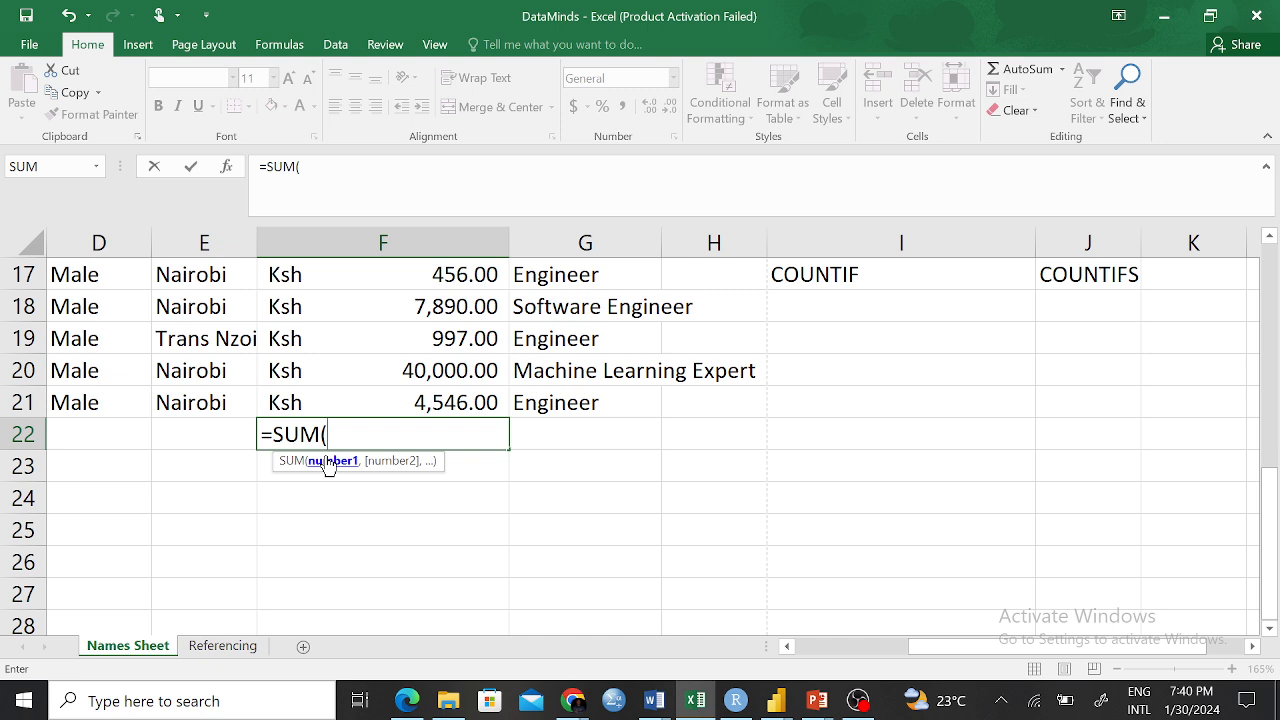
{"action": "scroll", "coordinate": [577, 351], "scroll_direction": "up", "scroll_amount": 5}
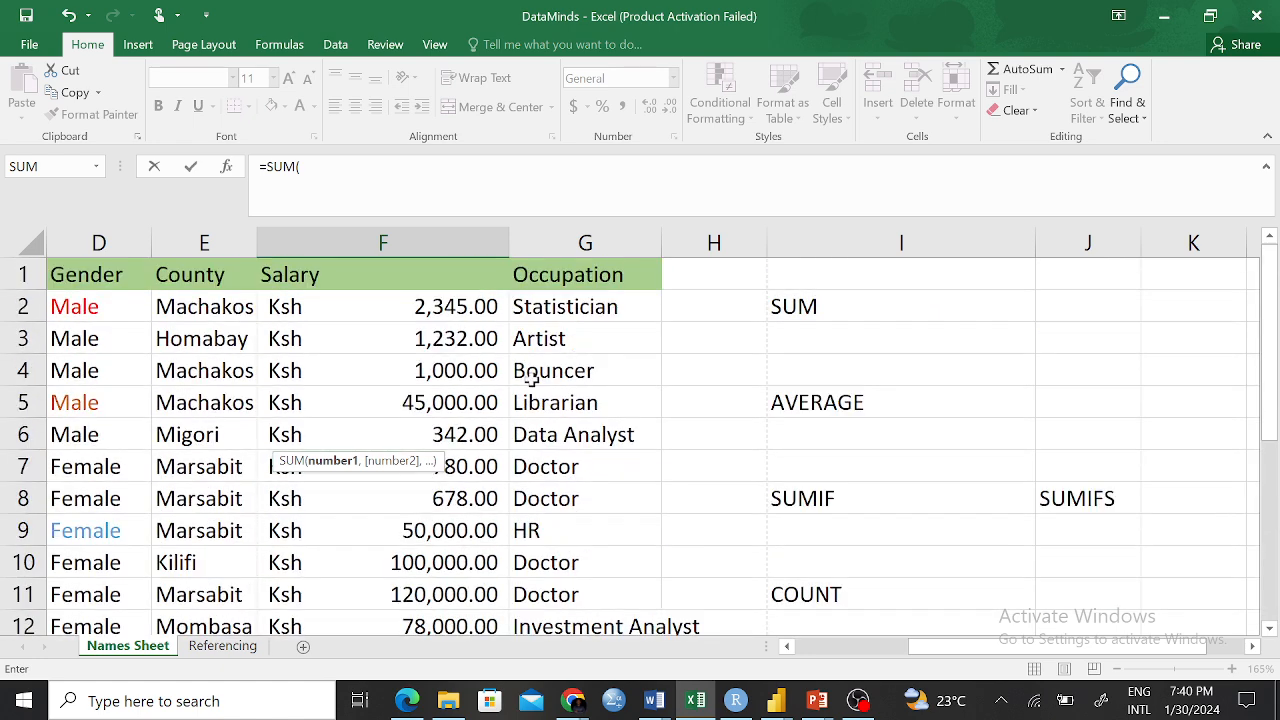
{"action": "left_click", "coordinate": [440, 312]}
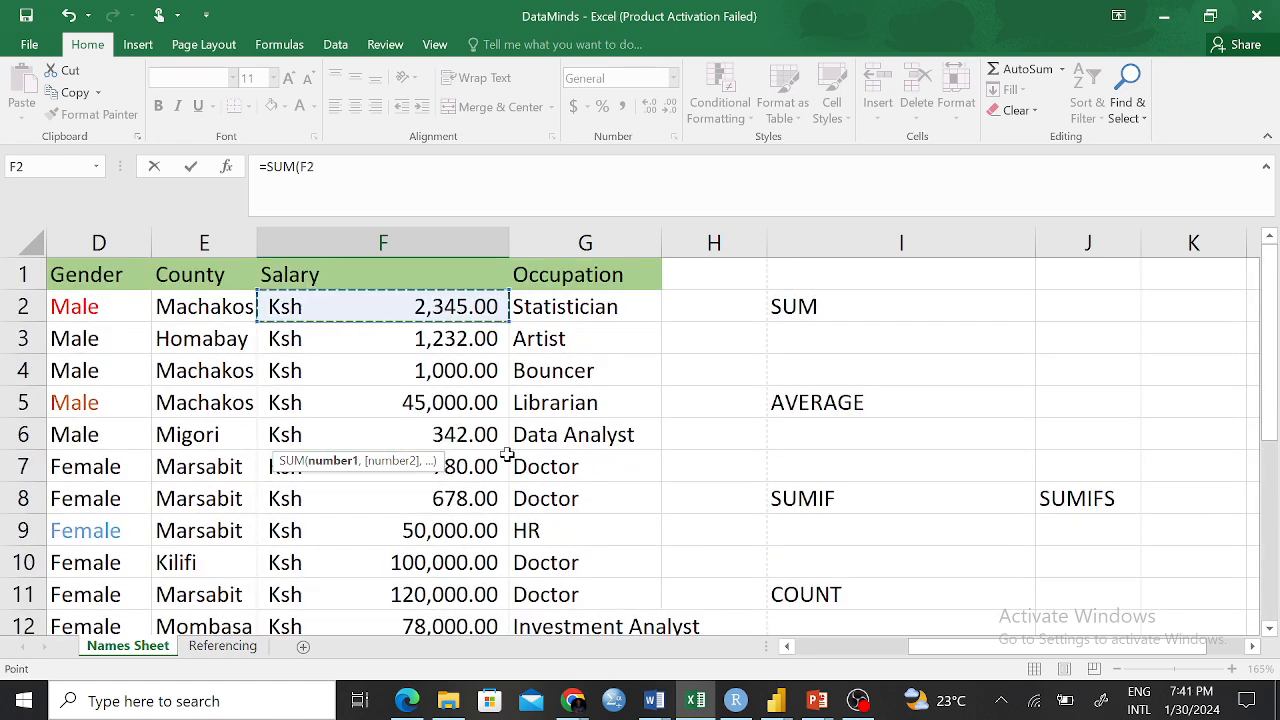
{"action": "type", "text": ","}
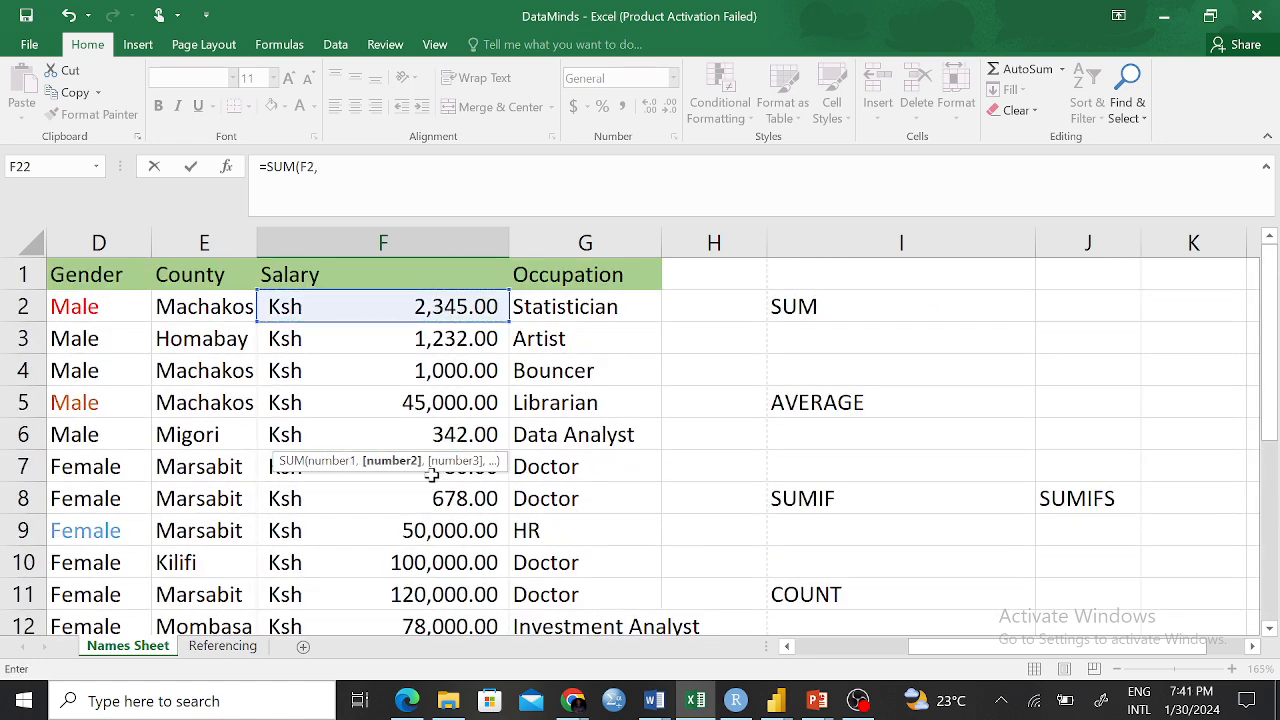
{"action": "left_click", "coordinate": [428, 404]}
{"action": "type", "text": ","}
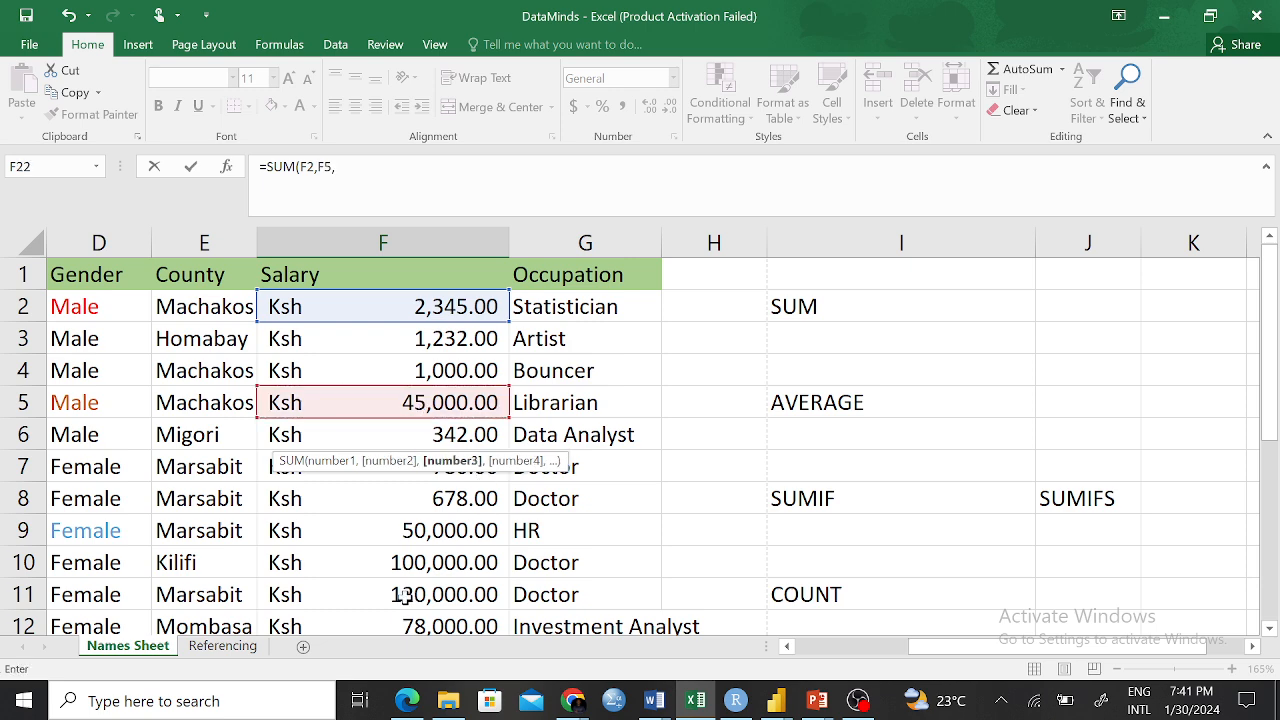
{"action": "left_click", "coordinate": [395, 537]}
{"action": "type", "text": ","}
Add F13, F16, F20 and F18, close the bracket and enter, giving 307,564.00
{"action": "scroll", "coordinate": [395, 537], "scroll_direction": "down", "scroll_amount": 2}
{"action": "left_click", "coordinate": [412, 532]}
{"action": "type", "text": ","}
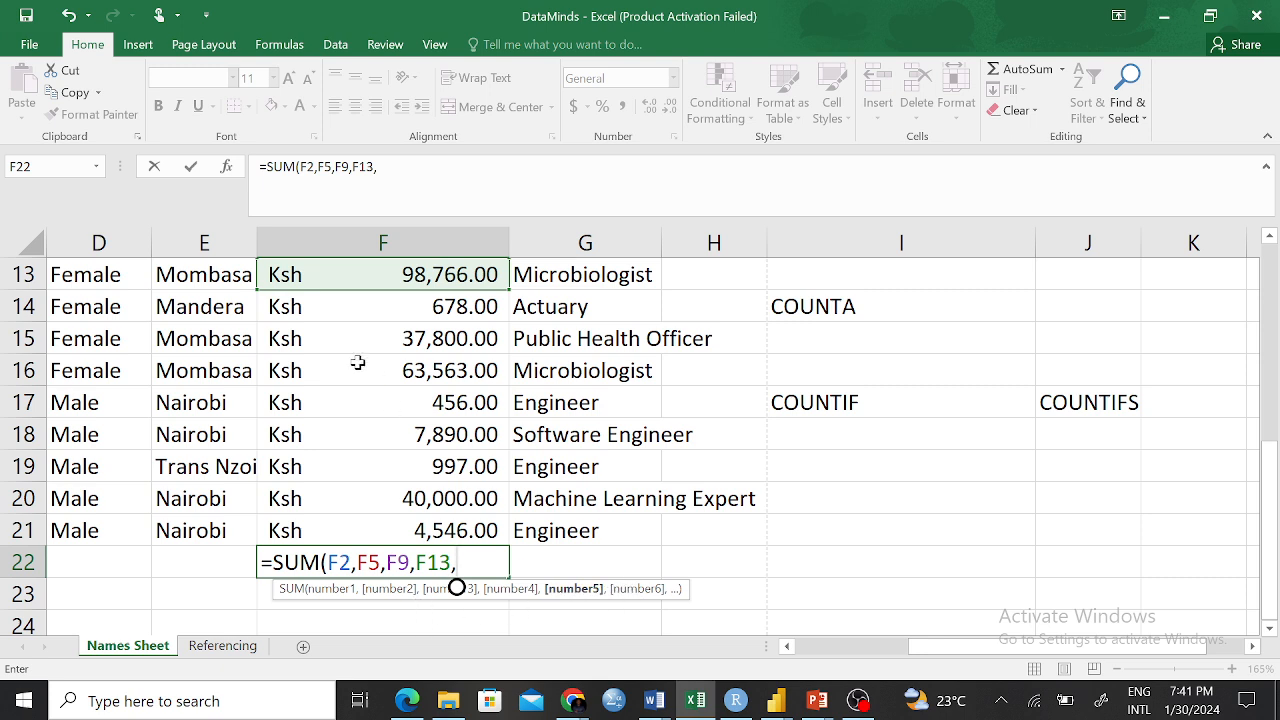
{"action": "left_click", "coordinate": [438, 370]}
{"action": "type", "text": ","}
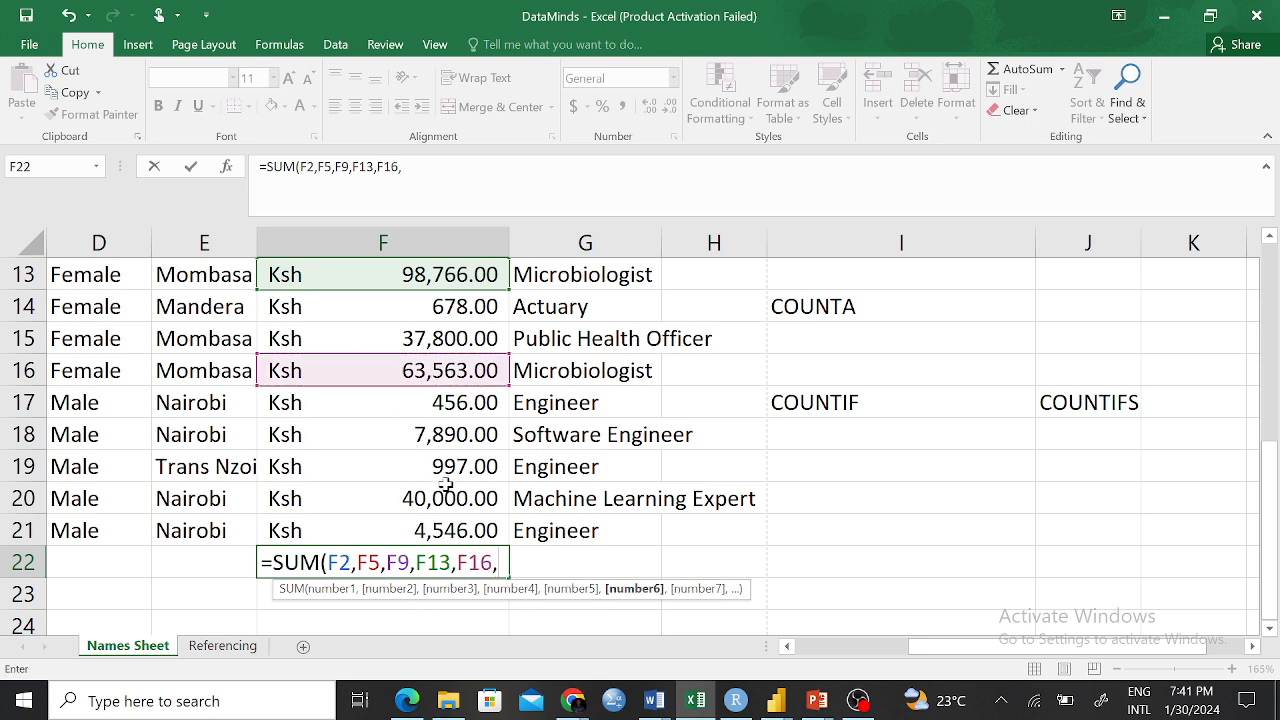
{"action": "left_click", "coordinate": [420, 492]}
{"action": "type", "text": ","}
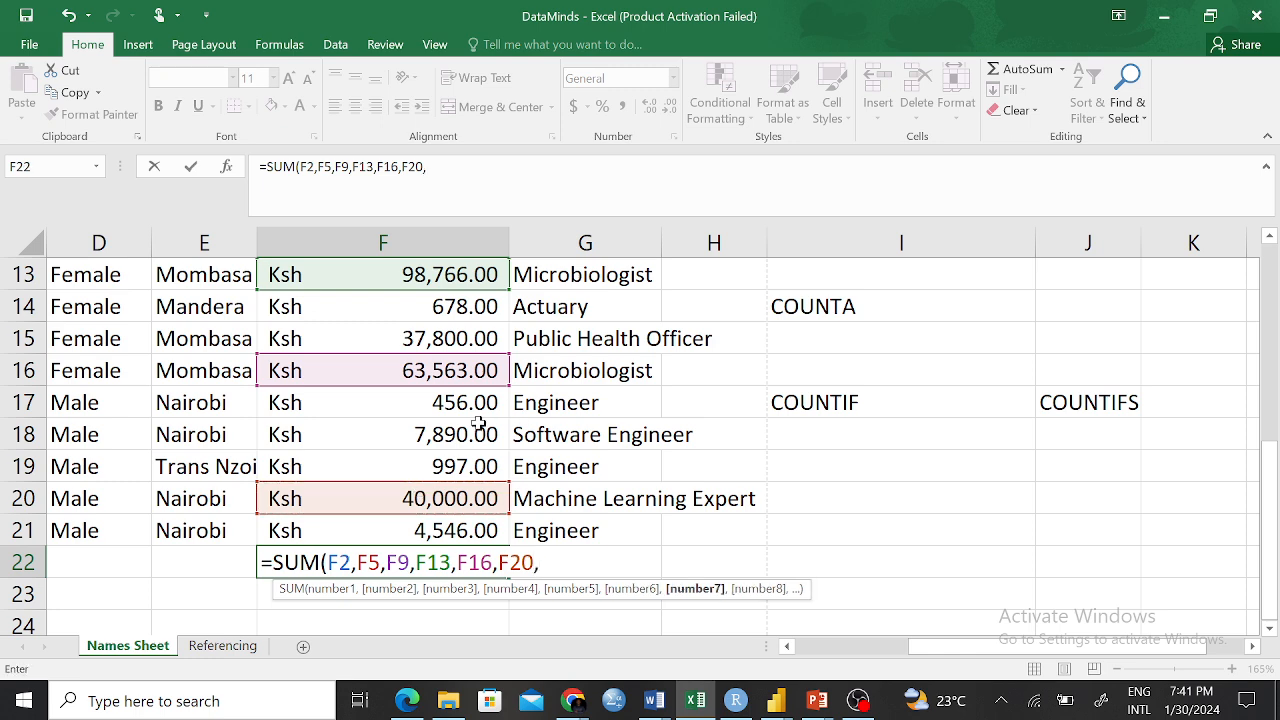
{"action": "scroll", "coordinate": [478, 424], "scroll_direction": "down", "scroll_amount": 2}
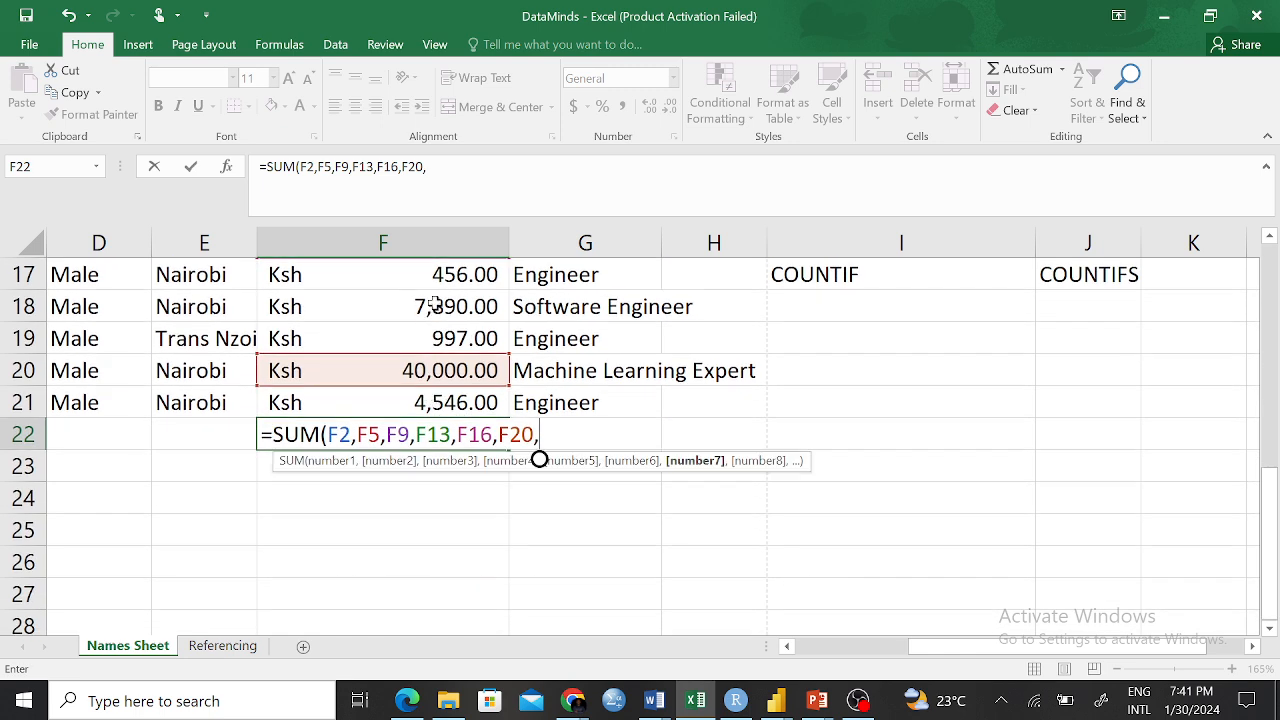
{"action": "left_click", "coordinate": [436, 308]}
{"action": "type", "text": ","}
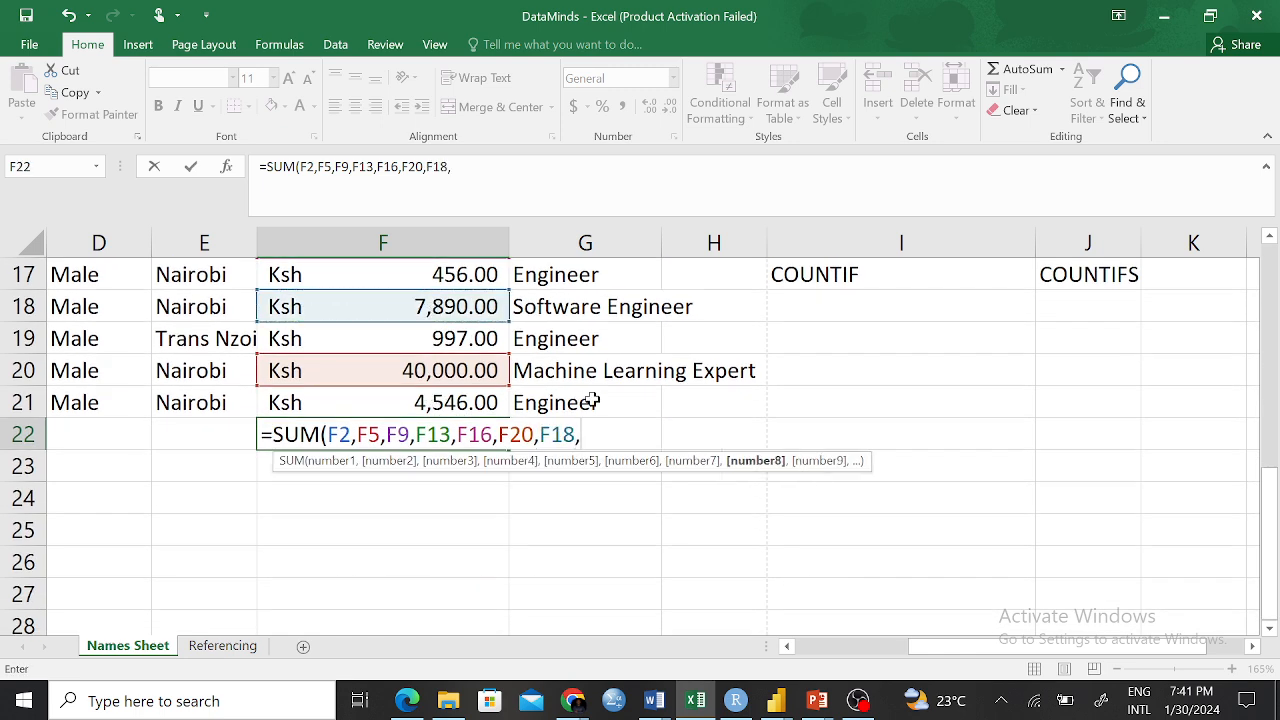
{"action": "key", "text": "BackSpace"}
{"action": "type", "text": ")"}
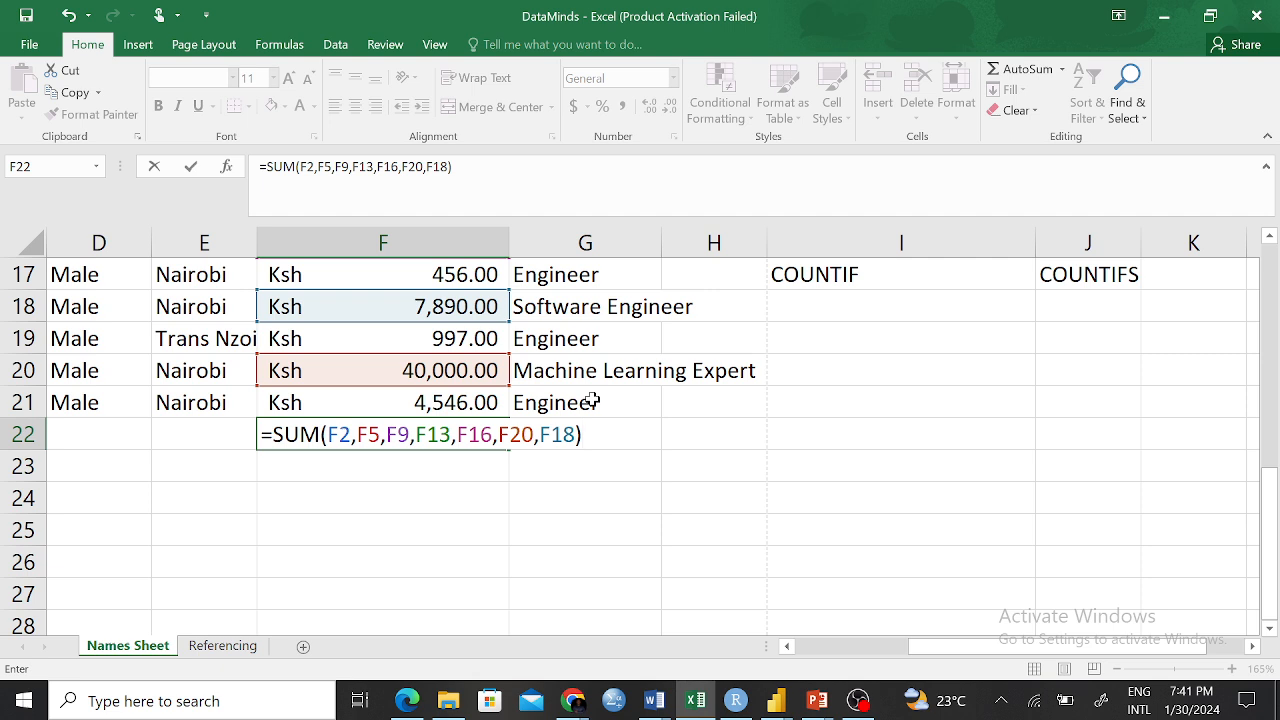
{"action": "key", "text": "Return"}
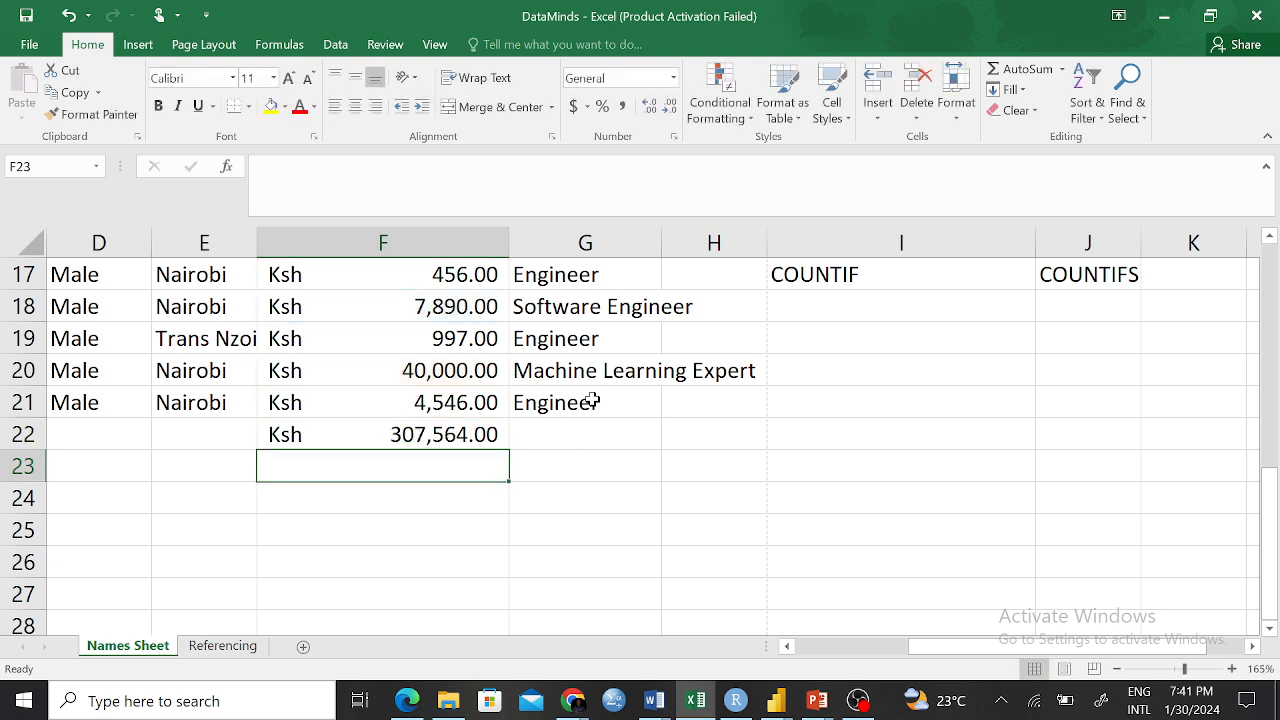
Delete the SUM arguments and the leftover =SUM( text, leaving F22 blank
{"action": "left_click", "coordinate": [362, 431]}
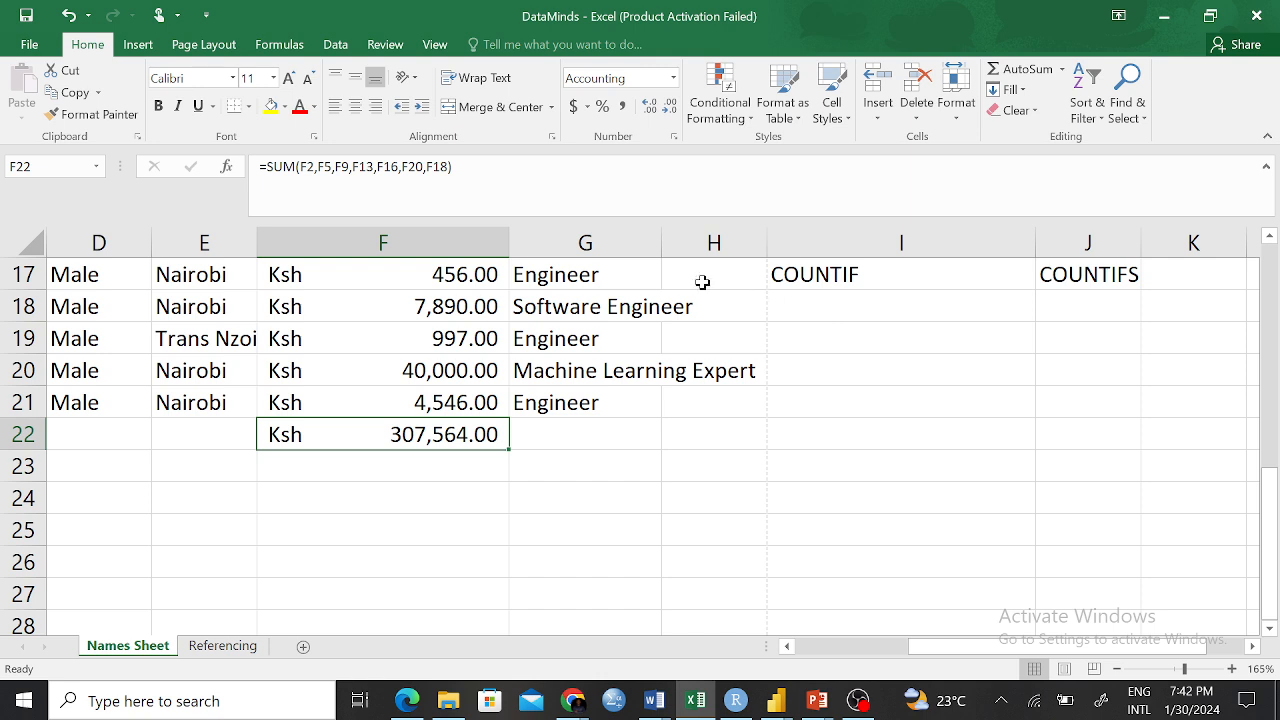
{"action": "left_click_drag", "start_coordinate": [452, 166], "coordinate": [300, 166]}
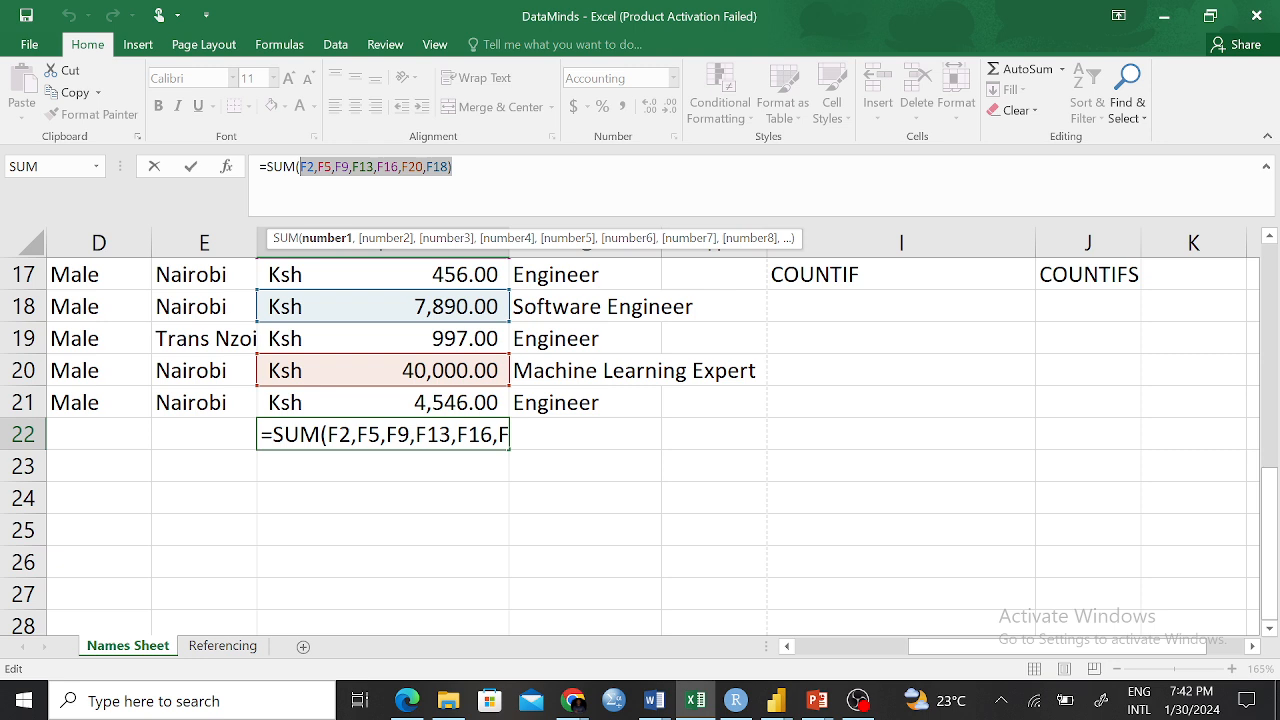
{"action": "key", "text": "BackSpace"}
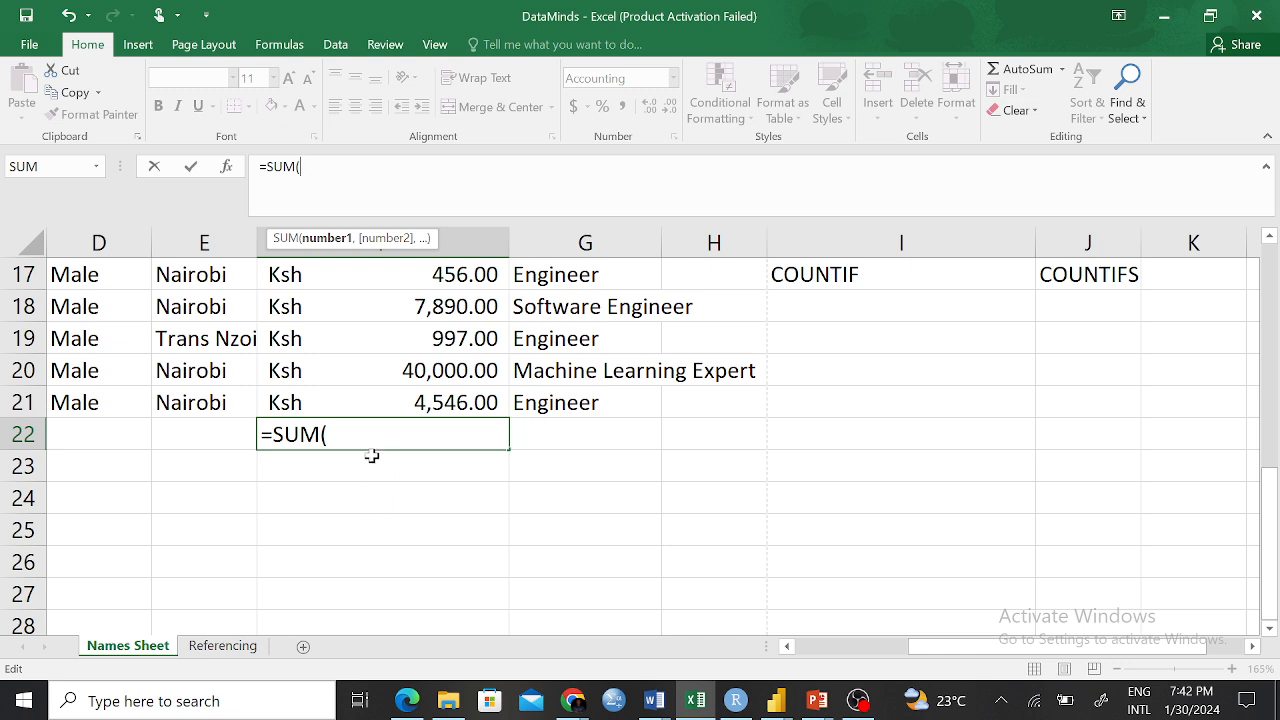
{"action": "key", "text": "shift+Left"}
{"action": "key", "text": "shift+Left"}
{"action": "key", "text": "shift+Left"}
{"action": "key", "text": "shift+Left"}
{"action": "key", "text": "shift+Left"}
{"action": "key", "text": "BackSpace"}
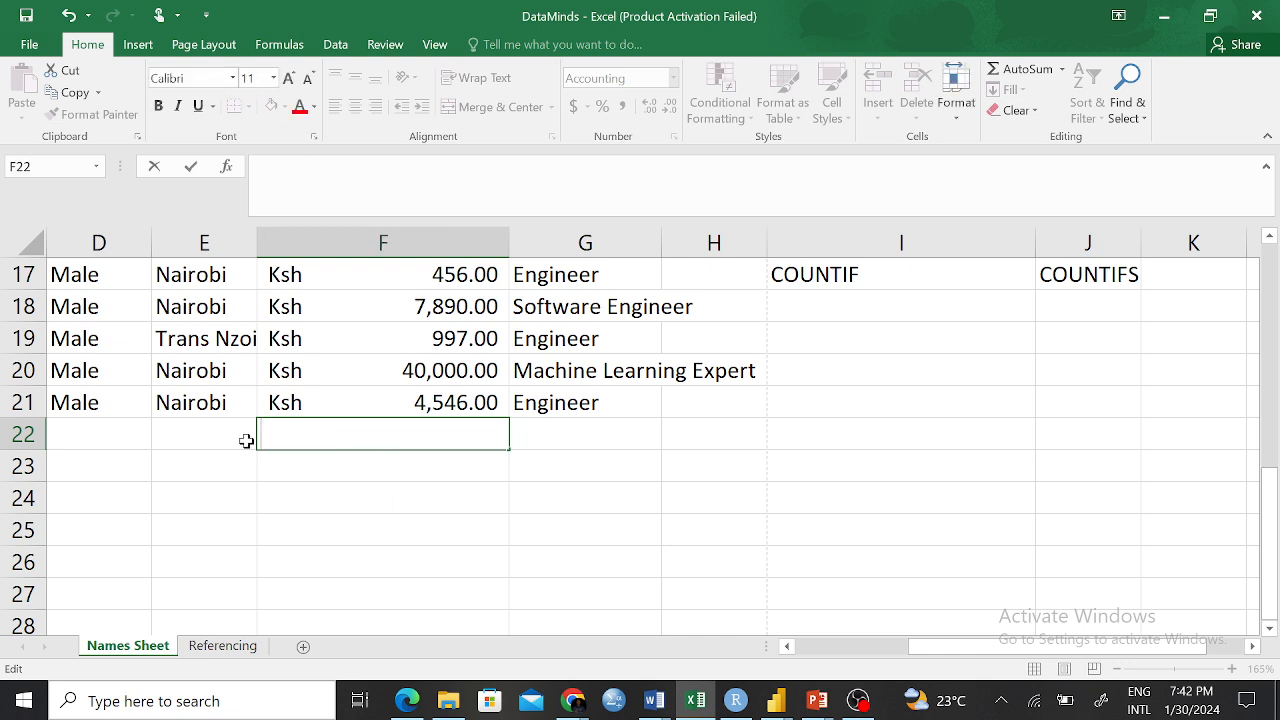
Enter =SUM(F2:F21) in F25 for Ksh 654,073.00 and verify it against the selection sum
{"action": "left_click", "coordinate": [303, 526]}
{"action": "type", "text": "=SUMA"}
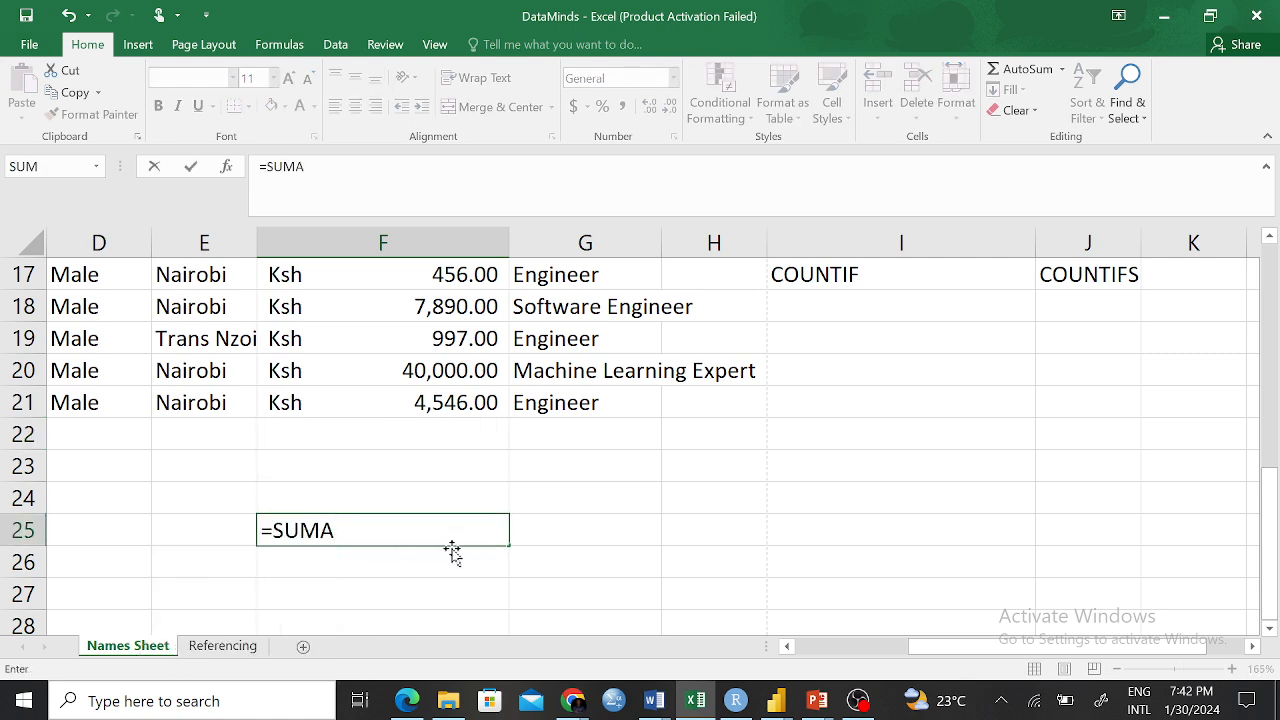
{"action": "key", "text": "BackSpace"}
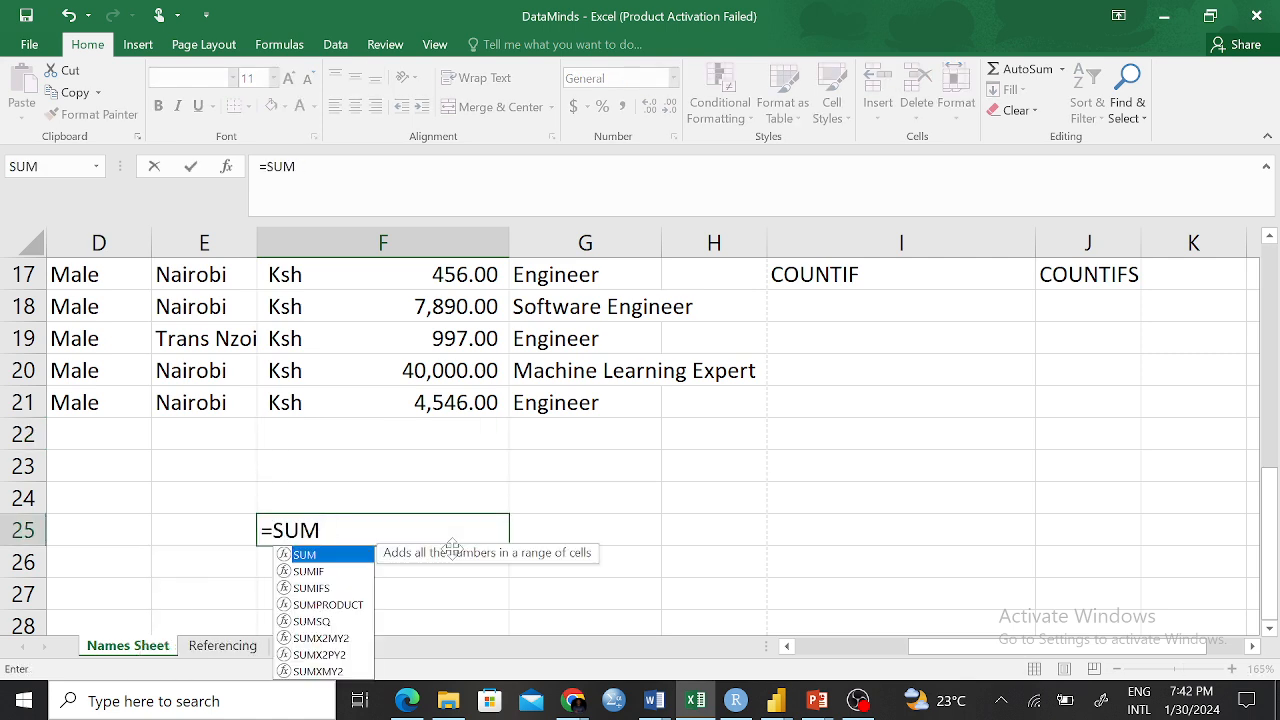
{"action": "type", "text": "("}
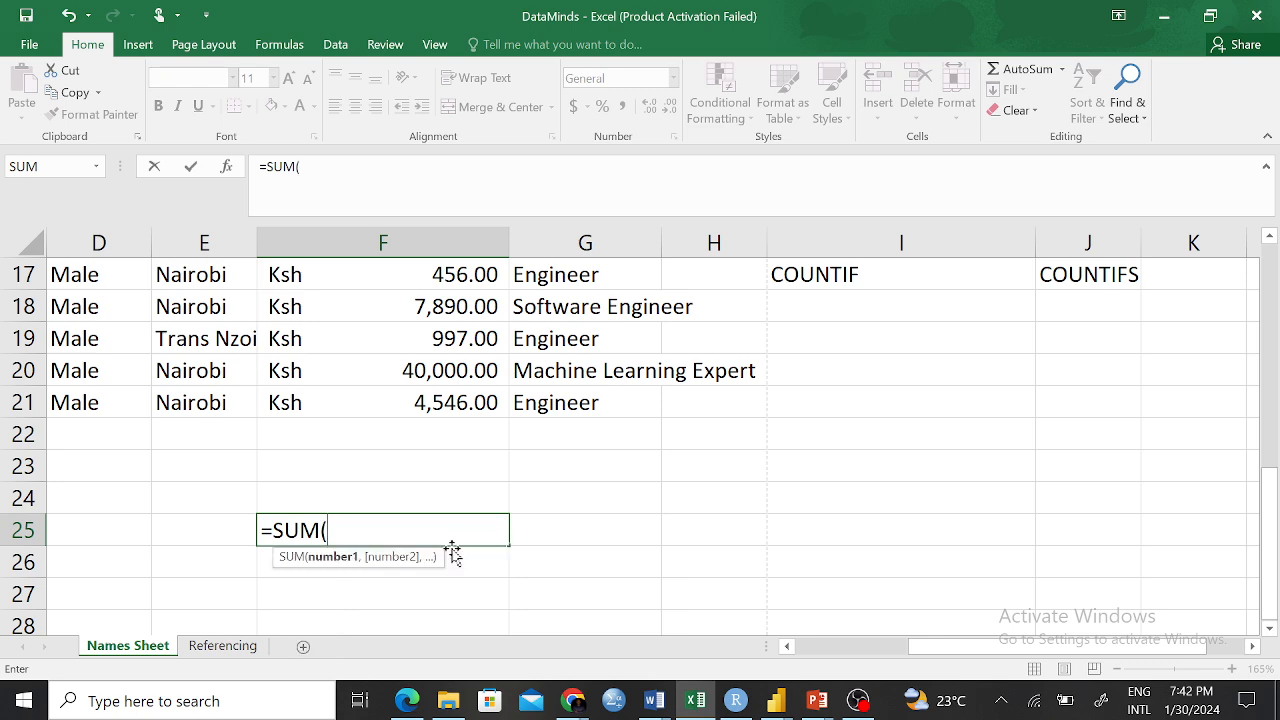
{"action": "scroll", "coordinate": [510, 336], "scroll_direction": "up", "scroll_amount": 5}
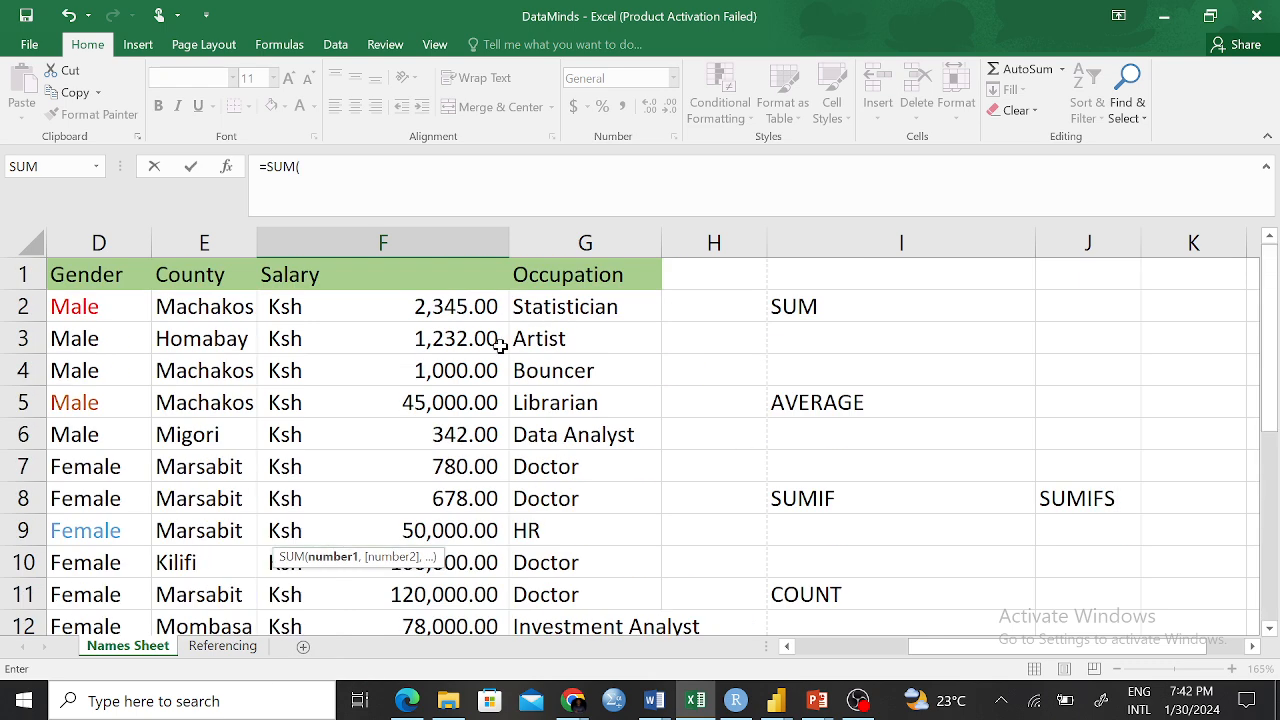
{"action": "left_click_drag", "start_coordinate": [425, 307], "coordinate": [440, 514]}
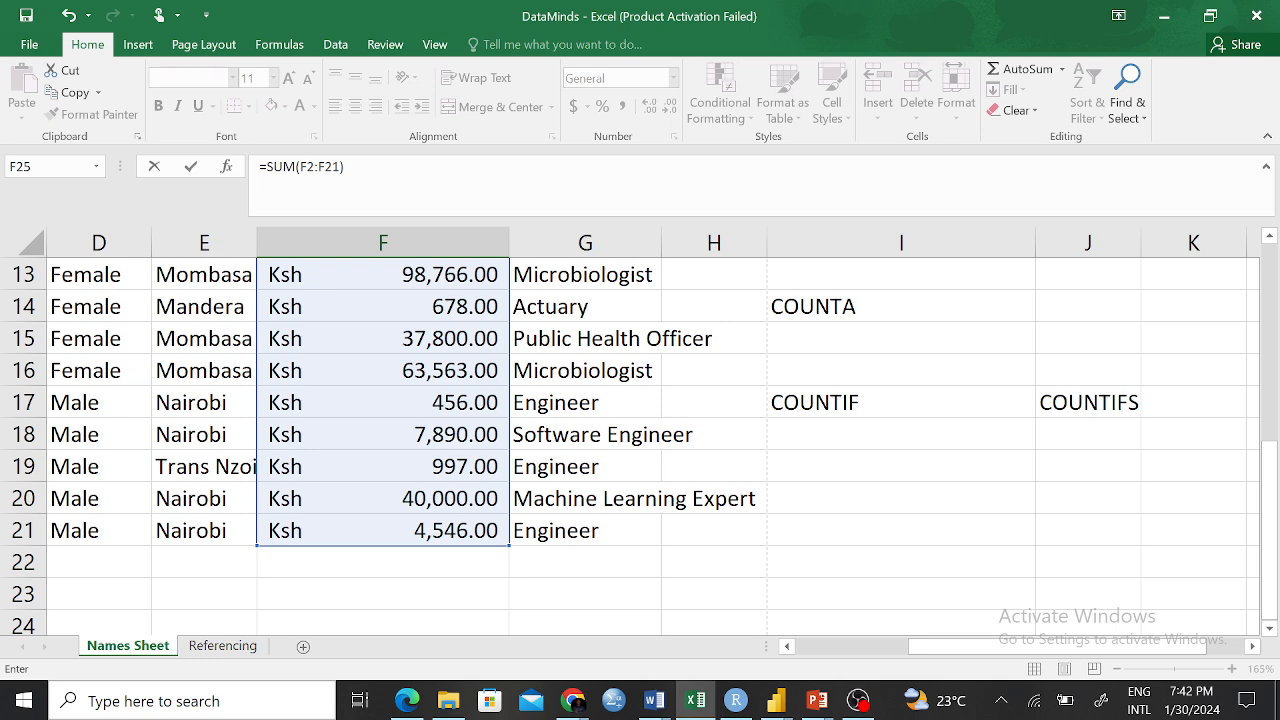
{"action": "scroll", "coordinate": [420, 402], "scroll_direction": "down", "scroll_amount": 1}
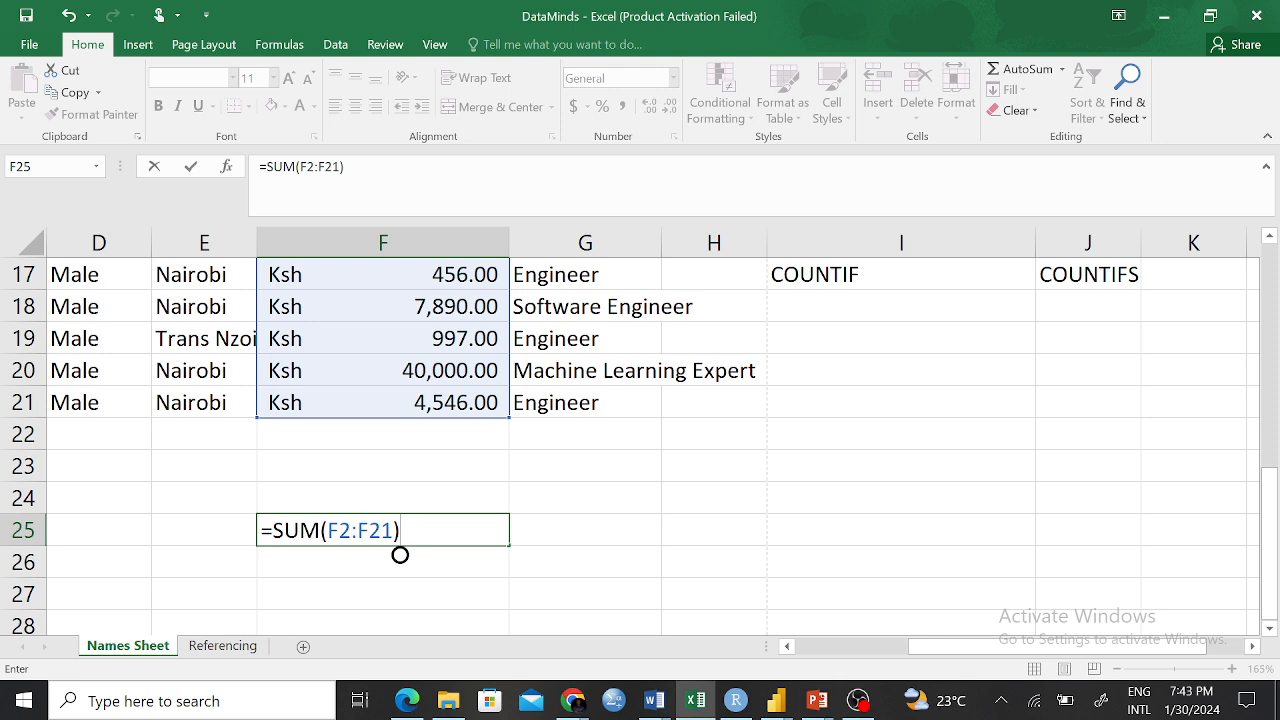
{"action": "key", "text": "Return"}
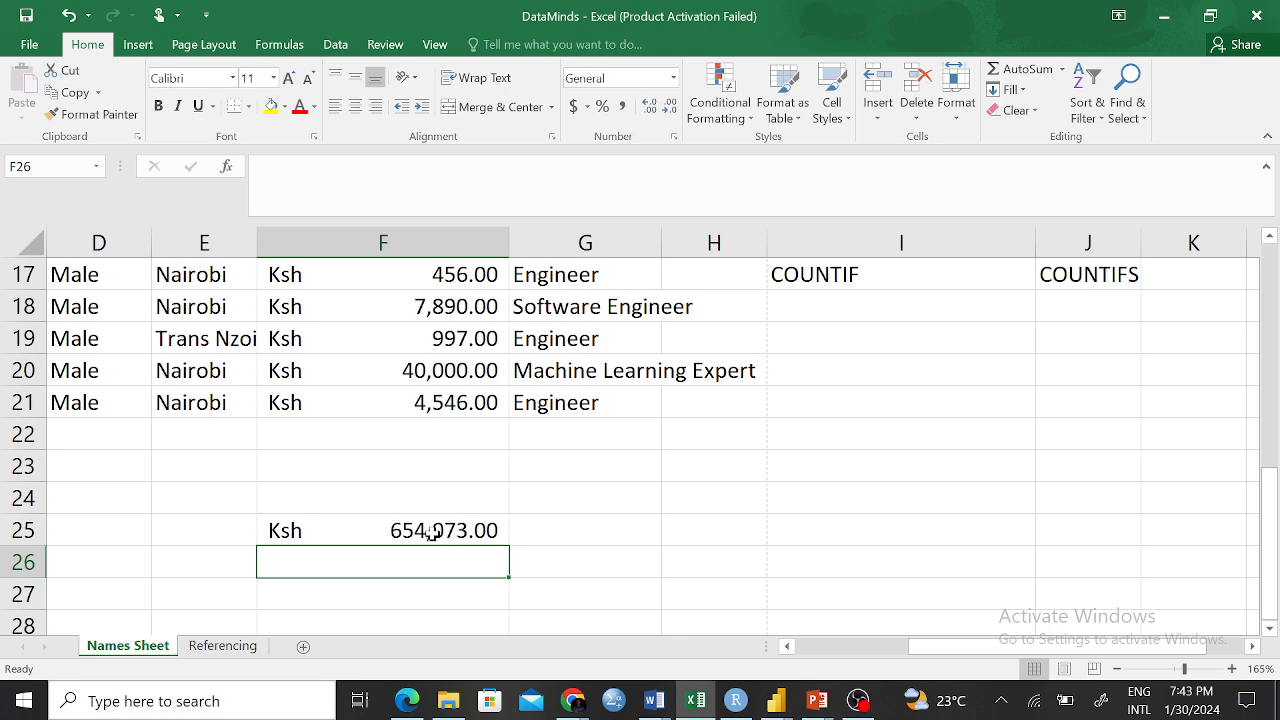
{"action": "left_click_drag", "start_coordinate": [424, 400], "coordinate": [428, 297]}
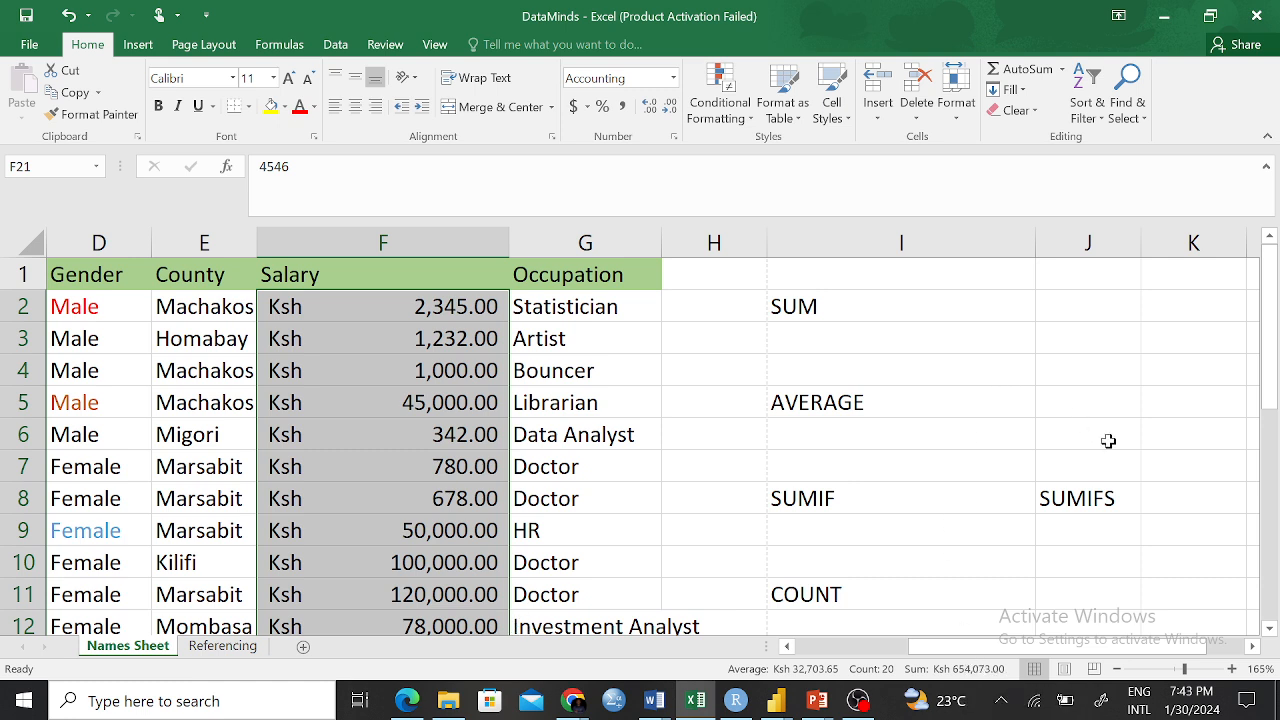
Enter =SUM(F2:F21) in I3 under the SUM label, showing Ksh 654,073.00
{"action": "scroll", "coordinate": [573, 437], "scroll_direction": "down", "scroll_amount": 7}
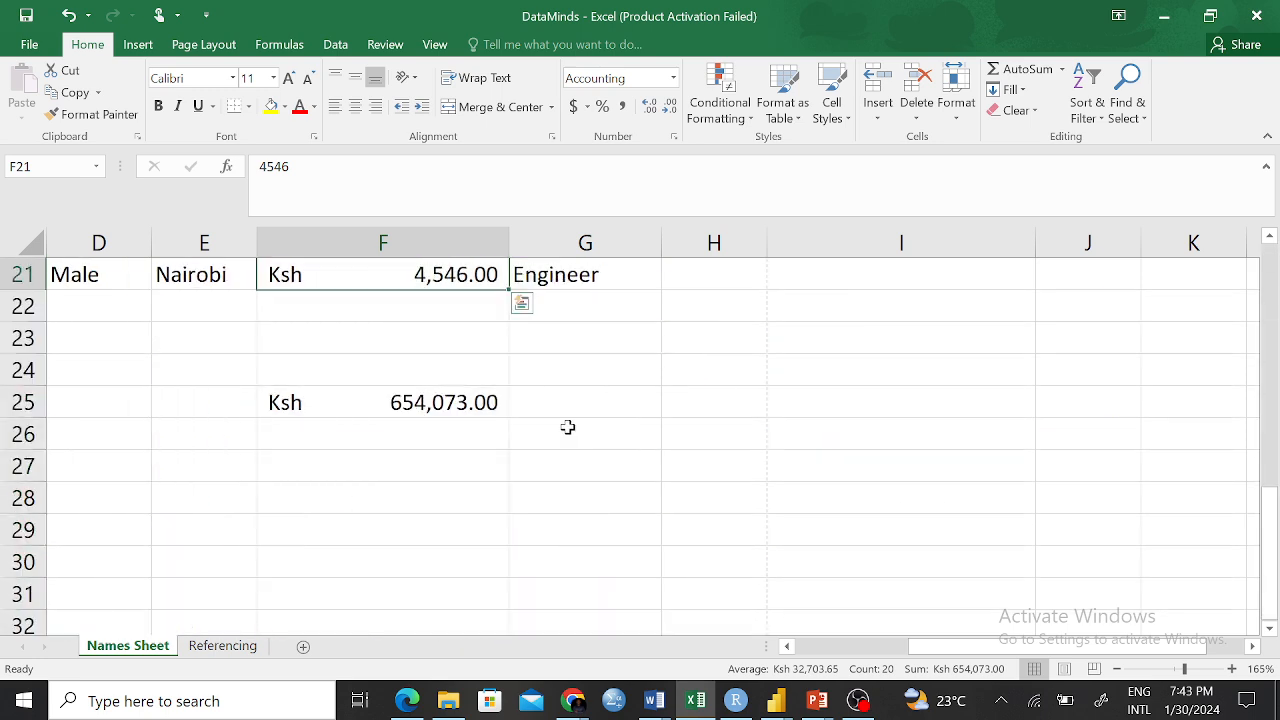
{"action": "scroll", "coordinate": [568, 450], "scroll_direction": "up", "scroll_amount": 2}
{"action": "left_click", "coordinate": [436, 497]}
{"action": "left_click", "coordinate": [409, 537]}
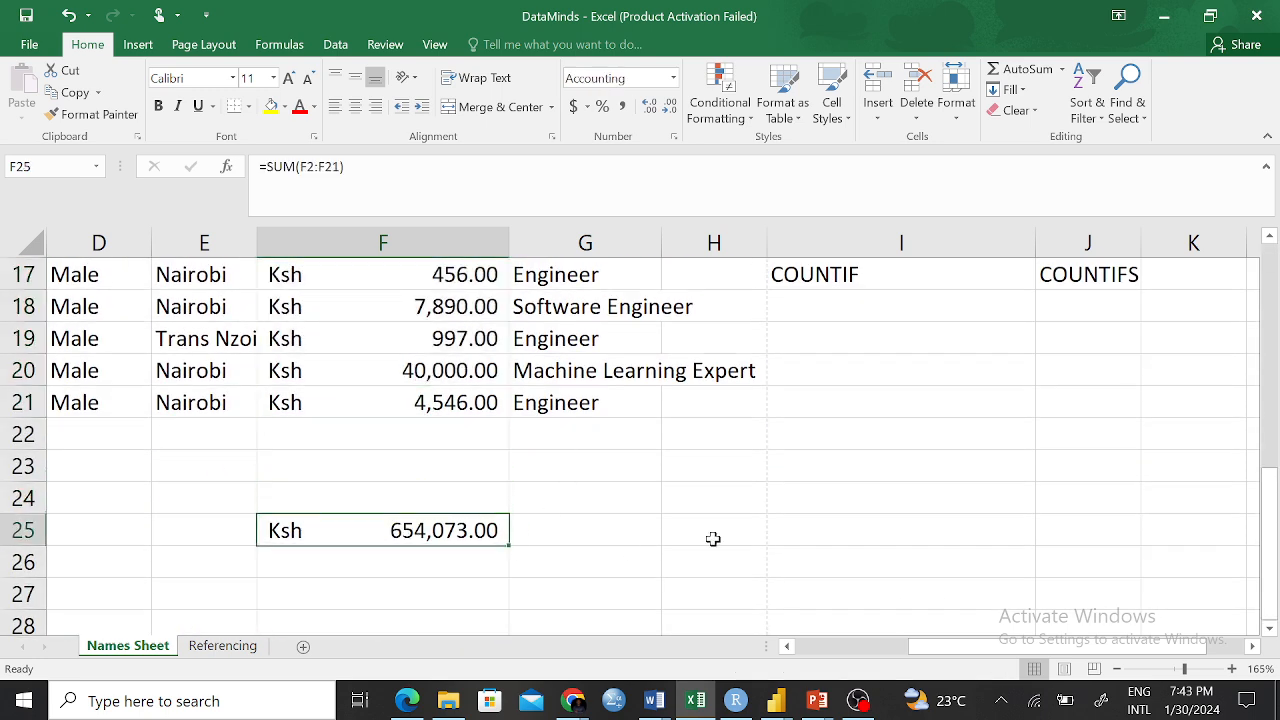
{"action": "scroll", "coordinate": [1000, 543], "scroll_direction": "up", "scroll_amount": 5}
{"action": "left_click", "coordinate": [818, 339]}
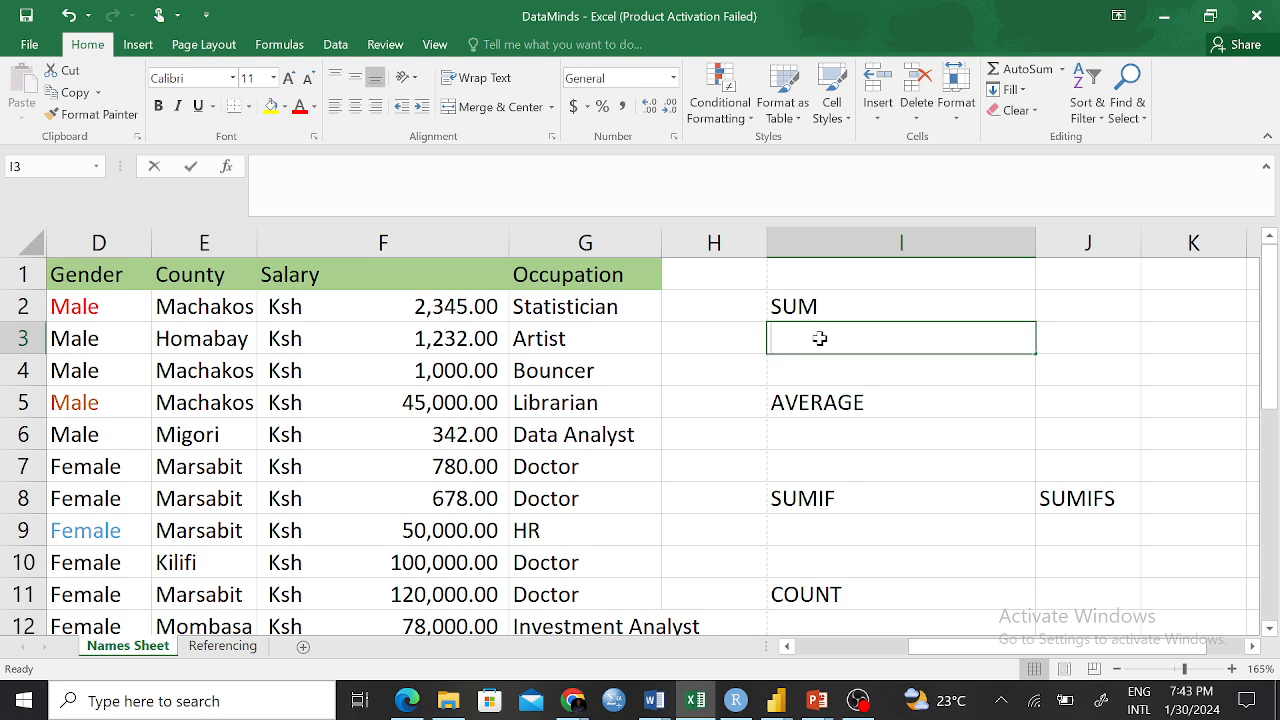
{"action": "type", "text": "=SUM"}
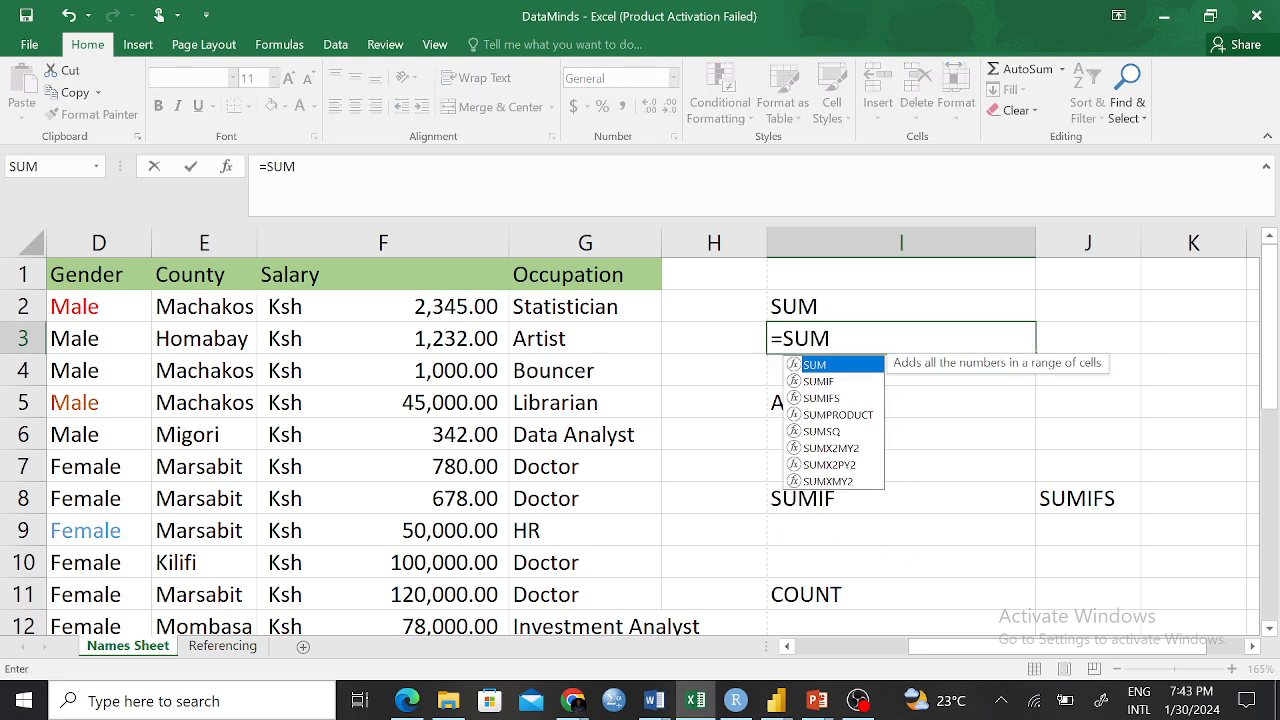
{"action": "type", "text": "("}
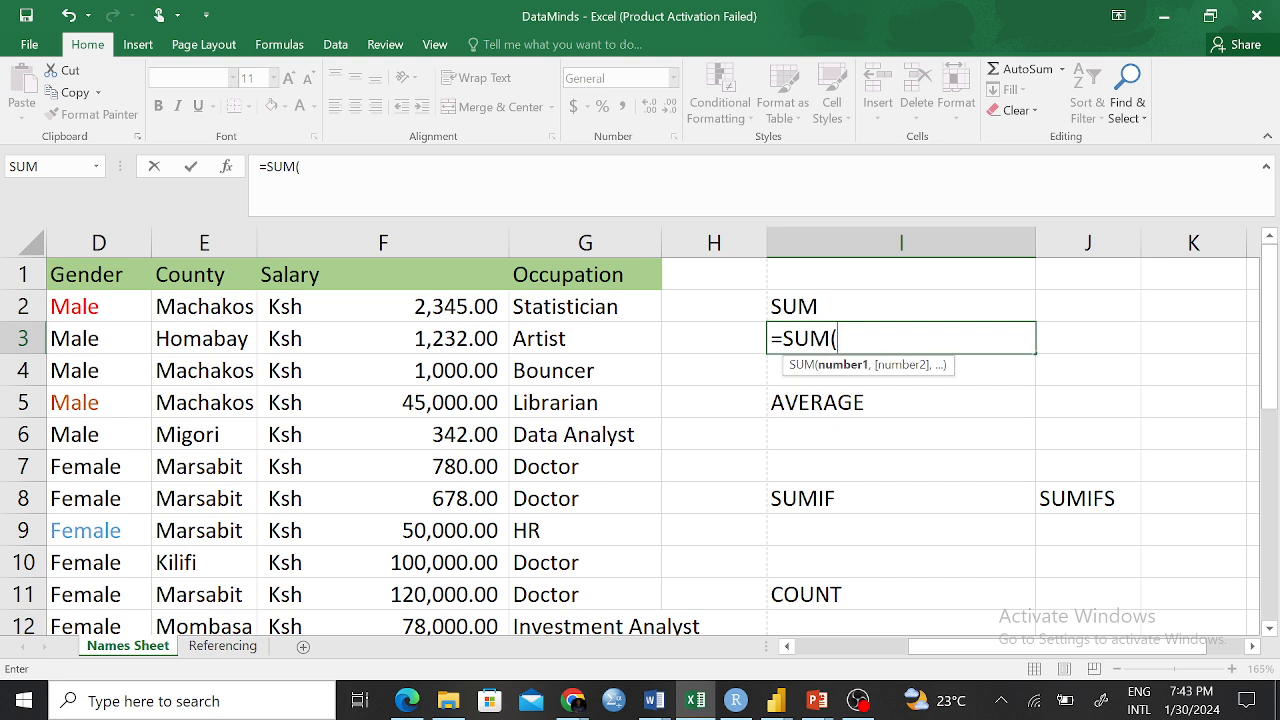
{"action": "type", "text": "F2"}
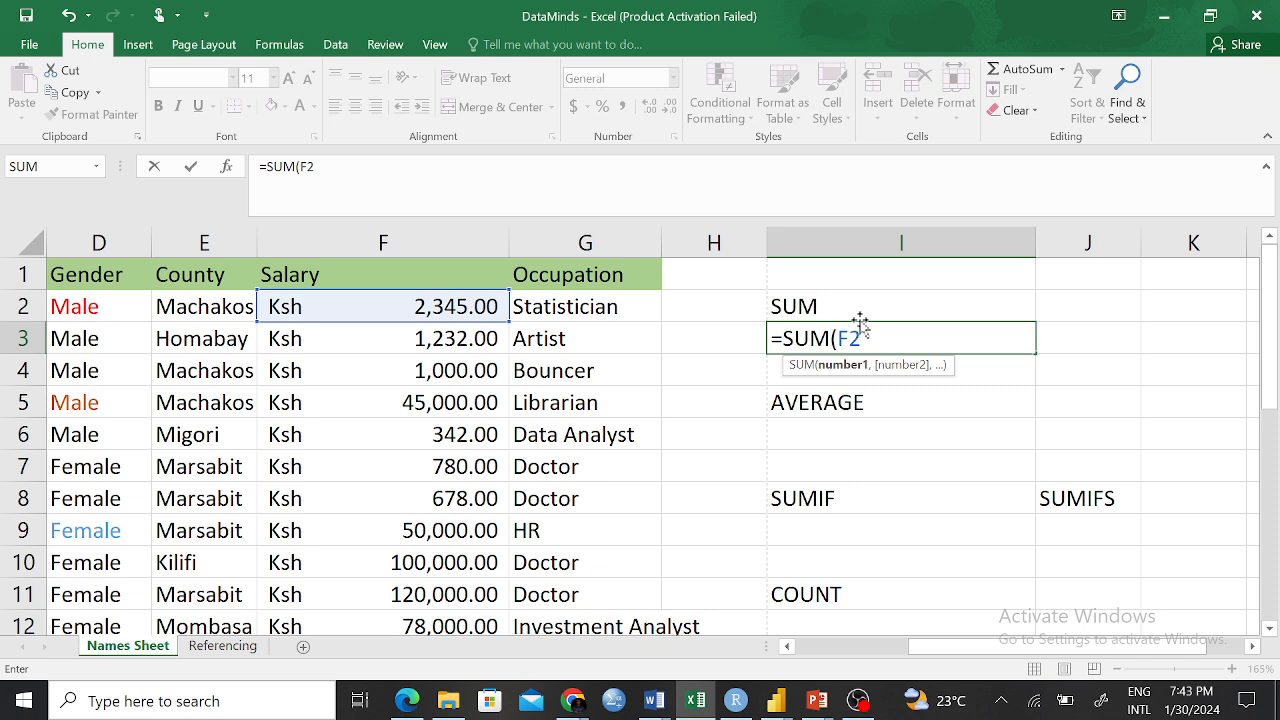
{"action": "type", "text": ":F21"}
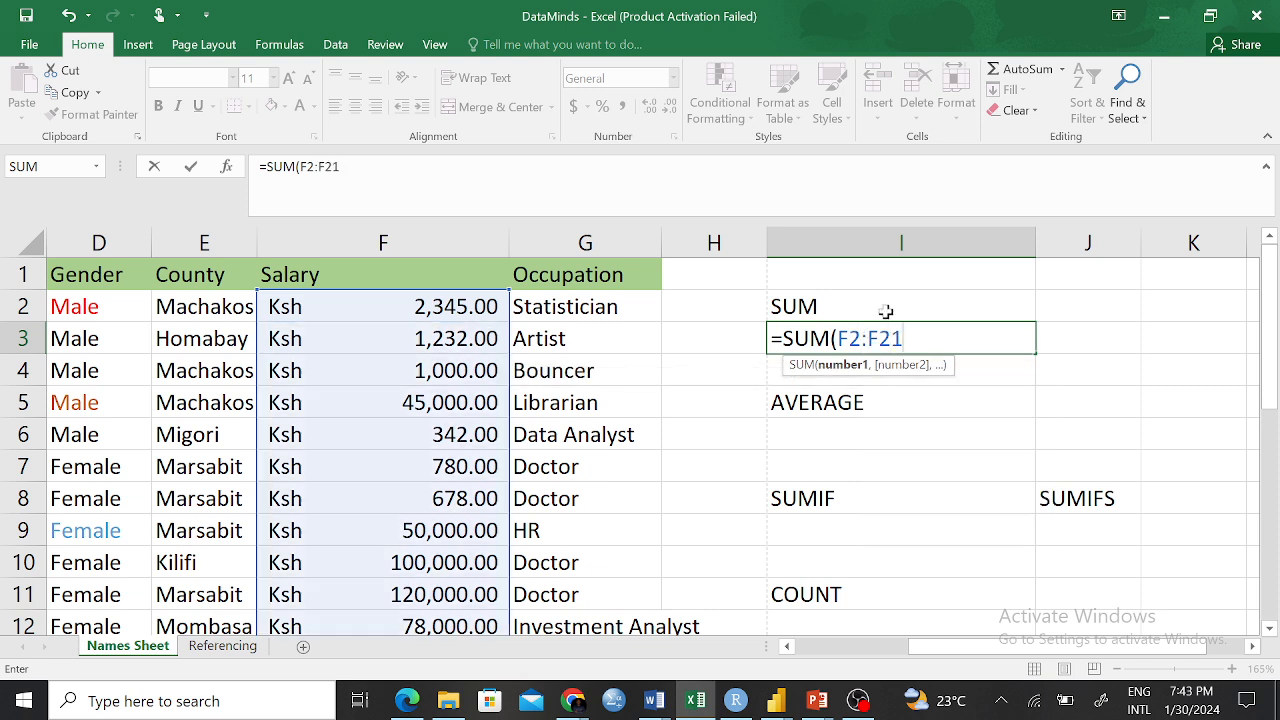
{"action": "type", "text": ")"}
{"action": "key", "text": "Return"}
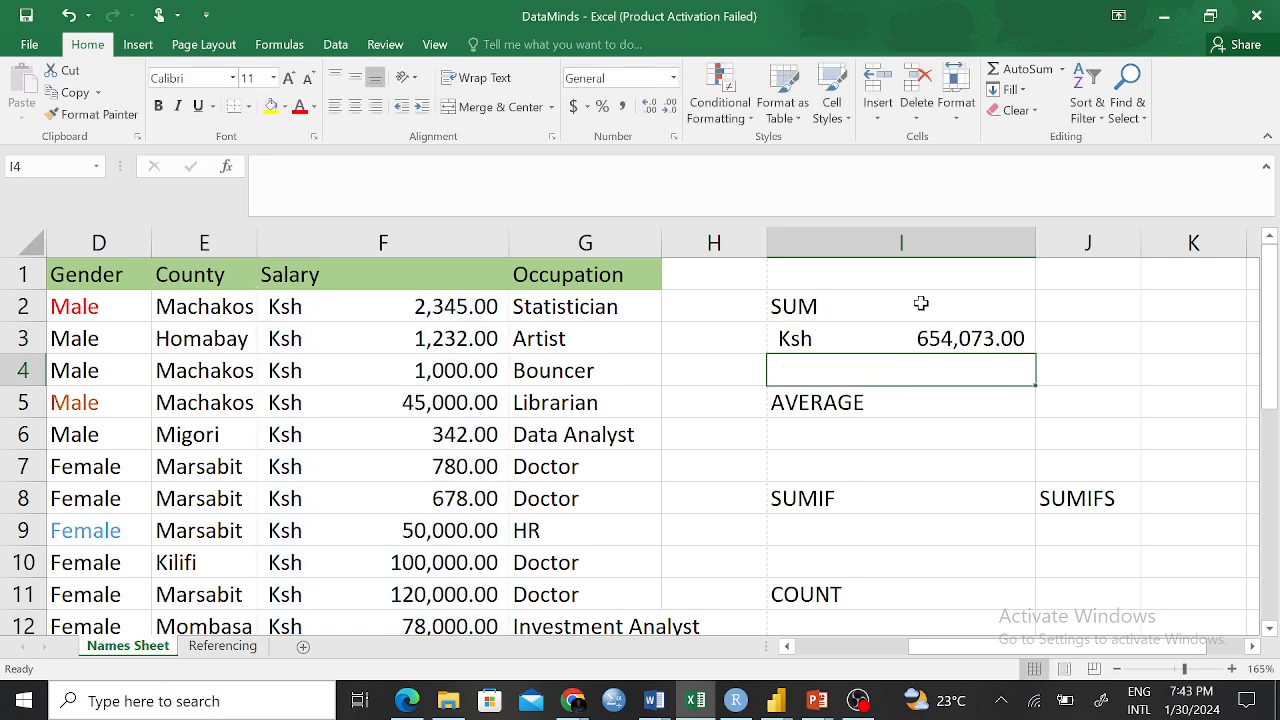
{"action": "left_click", "coordinate": [874, 333]}
{"action": "left_click", "coordinate": [853, 410]}
{"action": "left_click", "coordinate": [846, 434]}
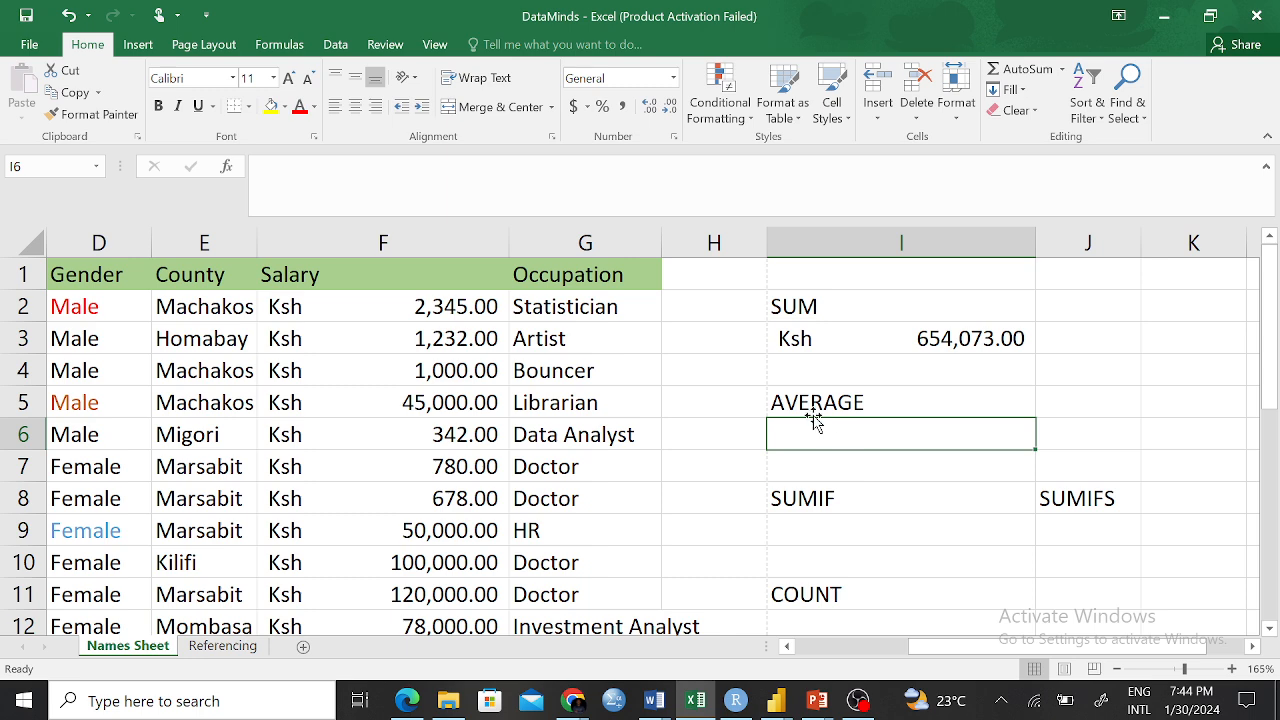
{"action": "left_click_drag", "start_coordinate": [450, 306], "coordinate": [507, 556]}
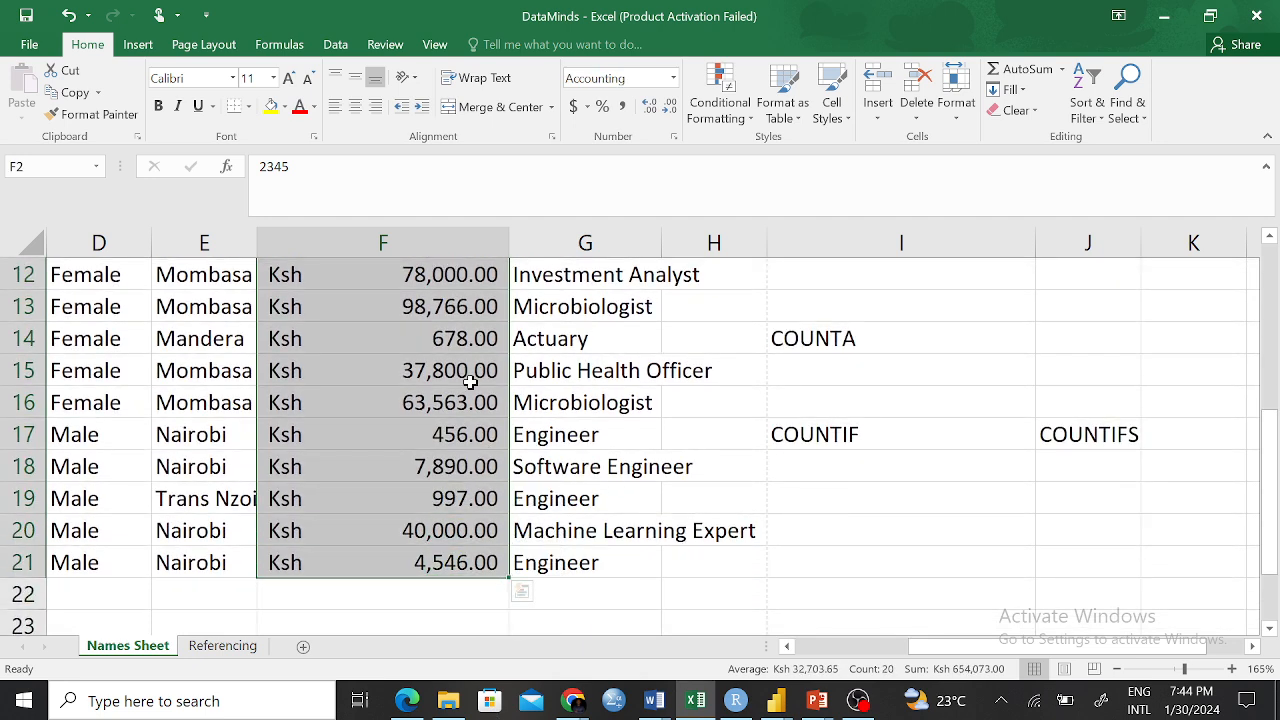
{"action": "scroll", "coordinate": [976, 390], "scroll_direction": "up", "scroll_amount": 4}
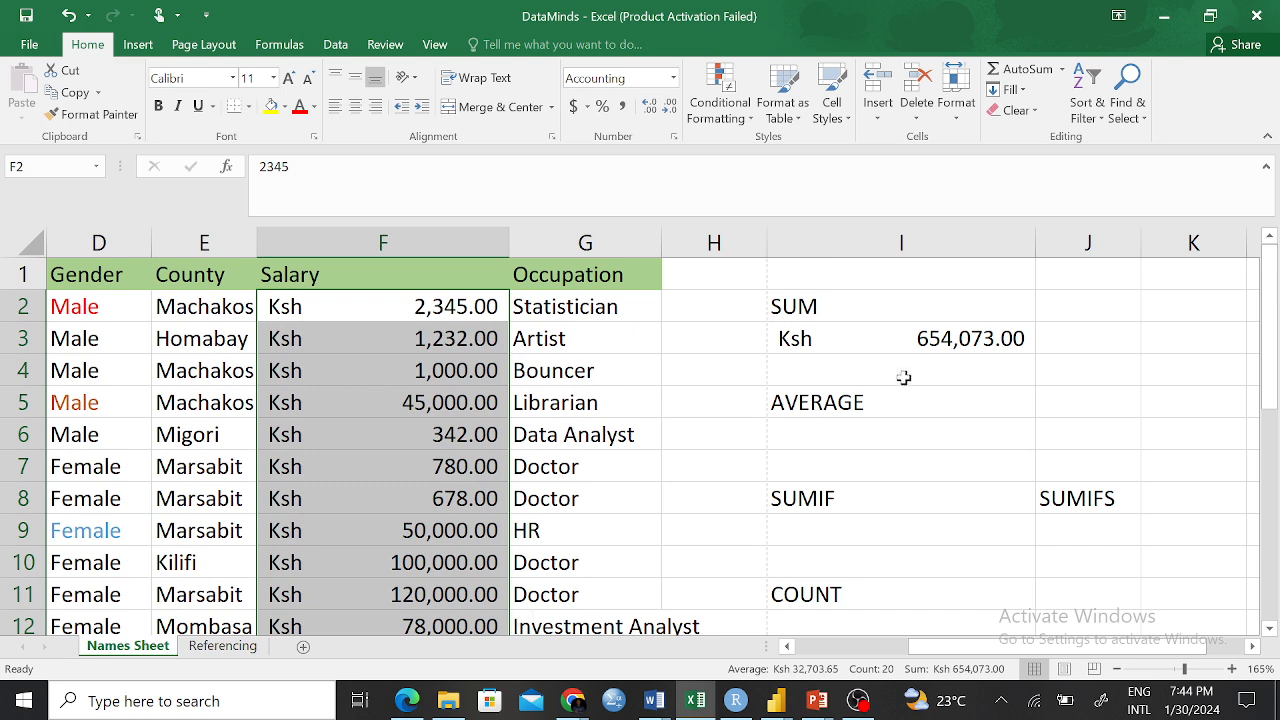
{"action": "left_click", "coordinate": [846, 424]}
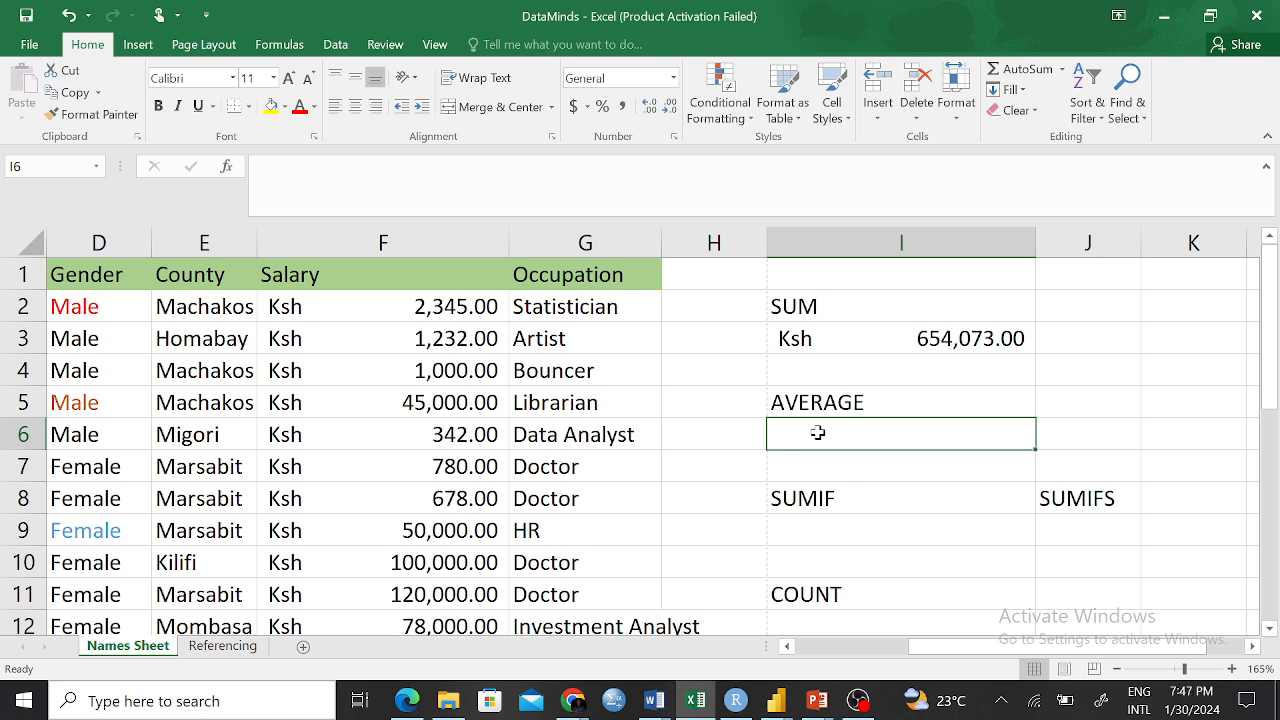
Enter =AVERAGE(F2:F21) in I6, giving an average salary of Ksh 32,703.65
{"action": "type", "text": "=AVERA"}
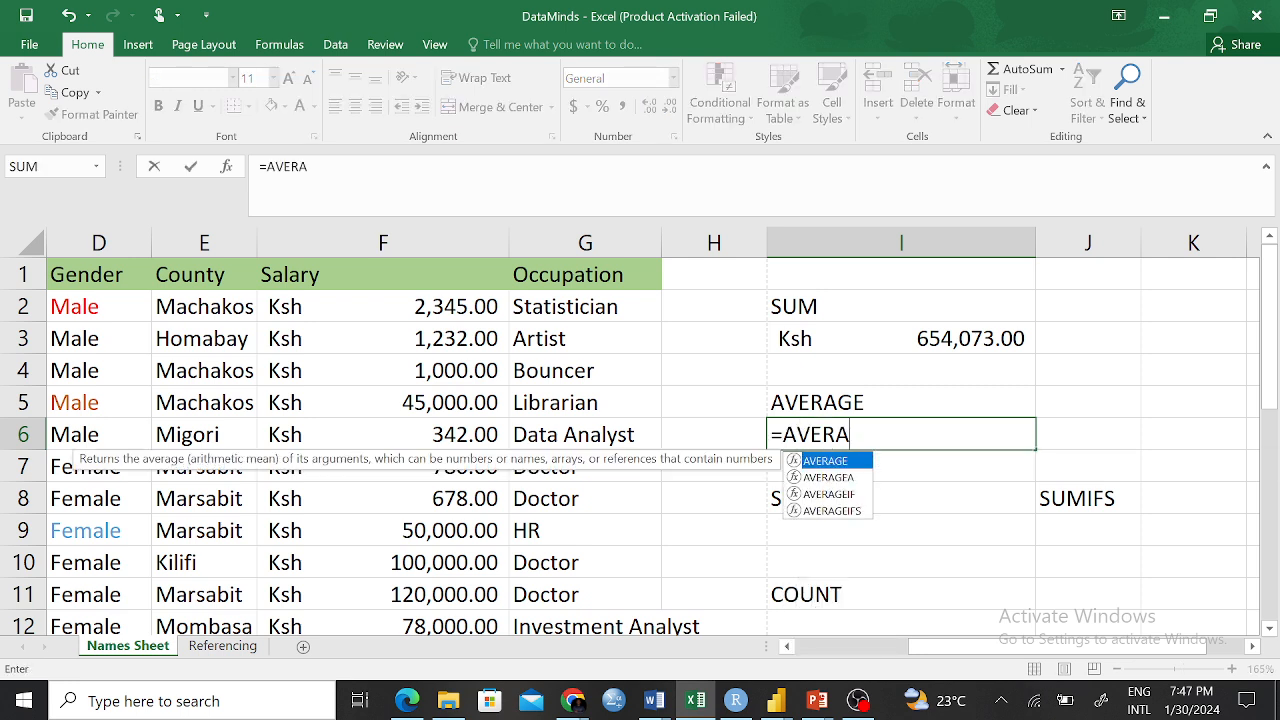
{"action": "key", "text": "Escape"}
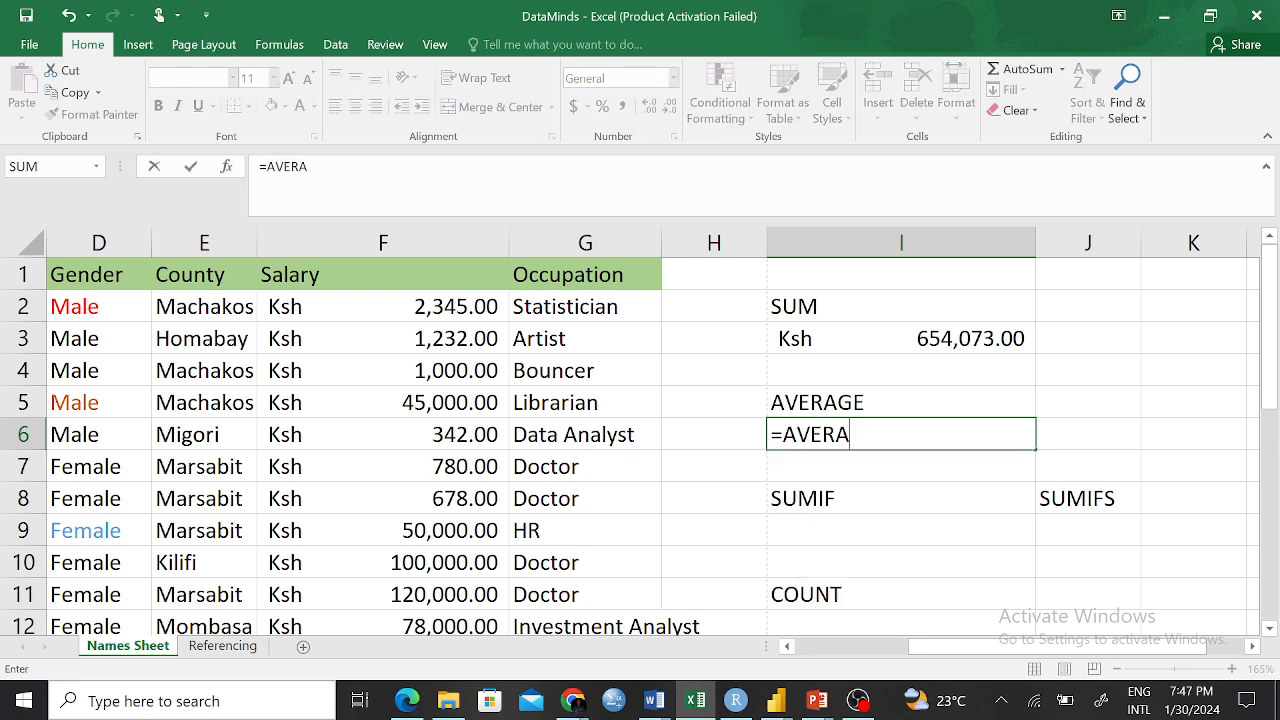
{"action": "key", "text": "BackSpace"}
{"action": "key", "text": "Tab"}
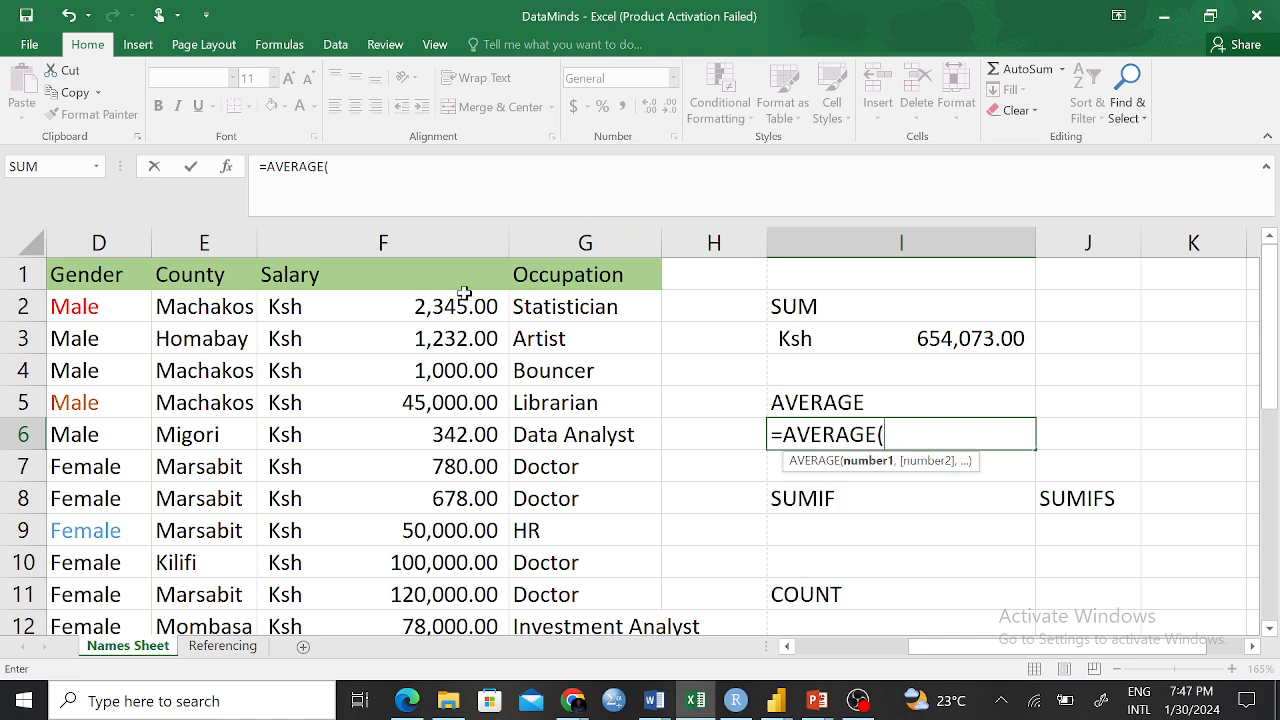
{"action": "type", "text": "F"}
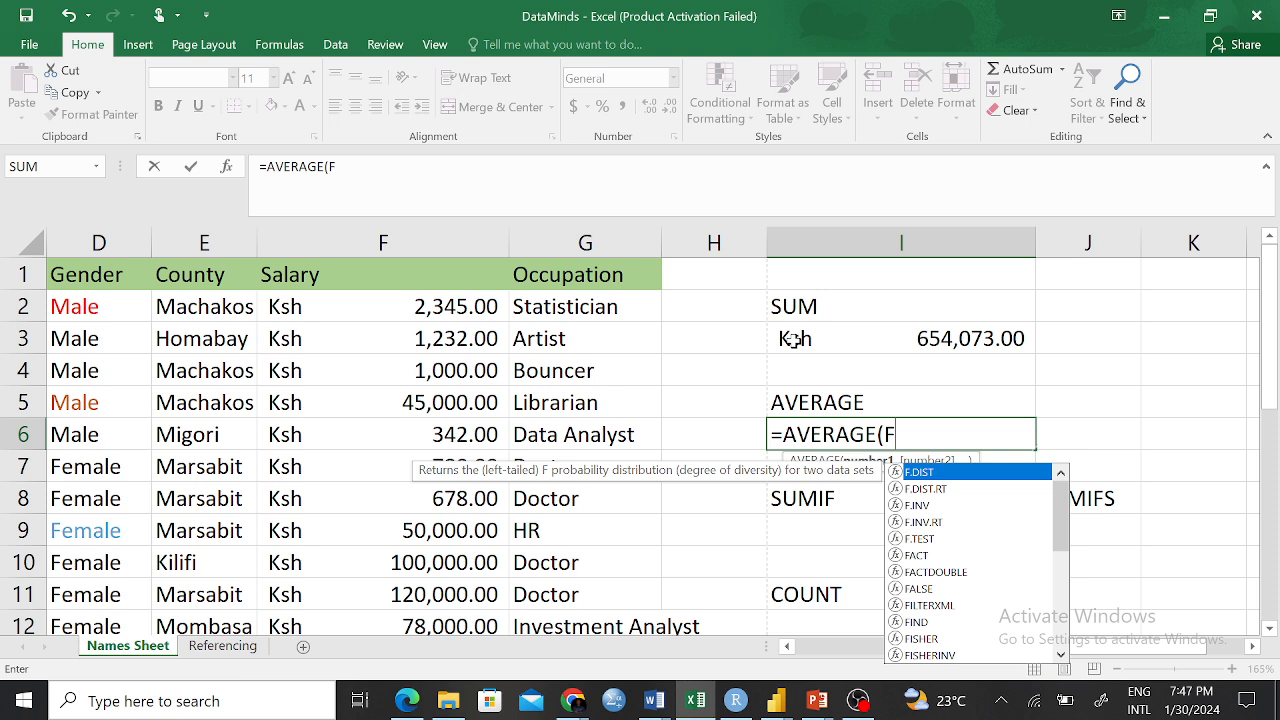
{"action": "type", "text": "2:F21)"}
{"action": "key", "text": "Return"}
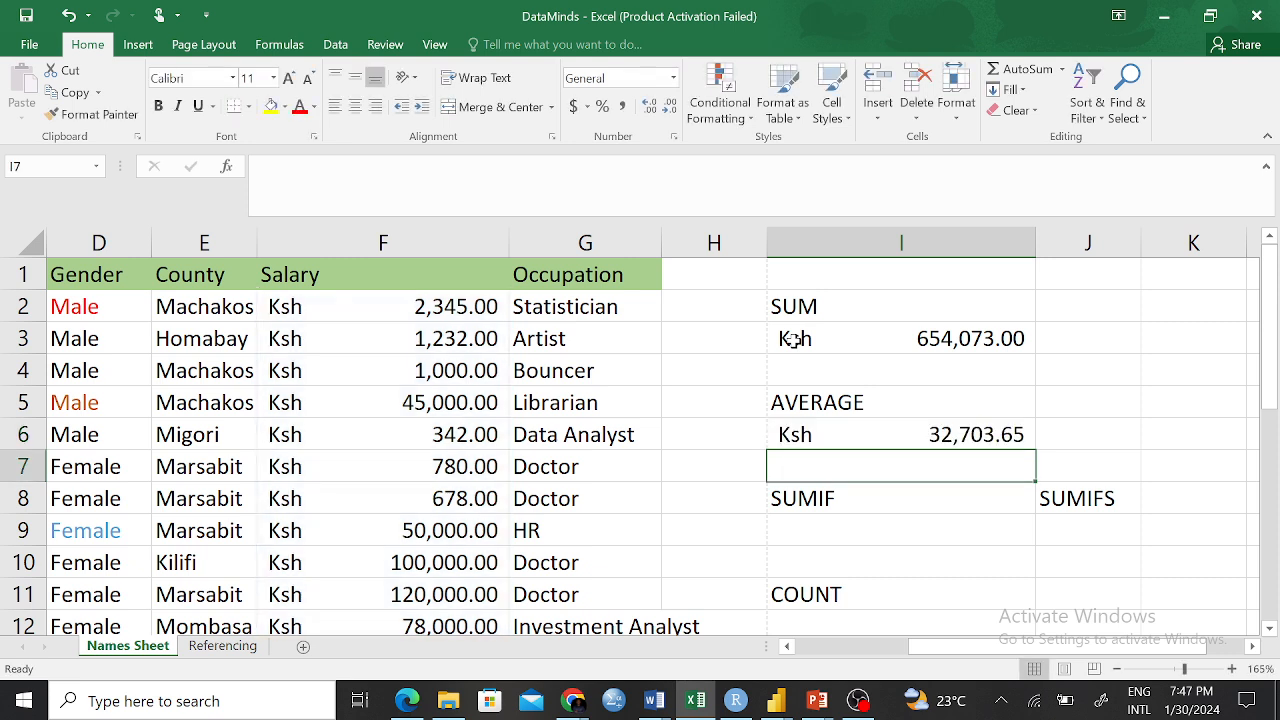
{"action": "left_click", "coordinate": [839, 540]}
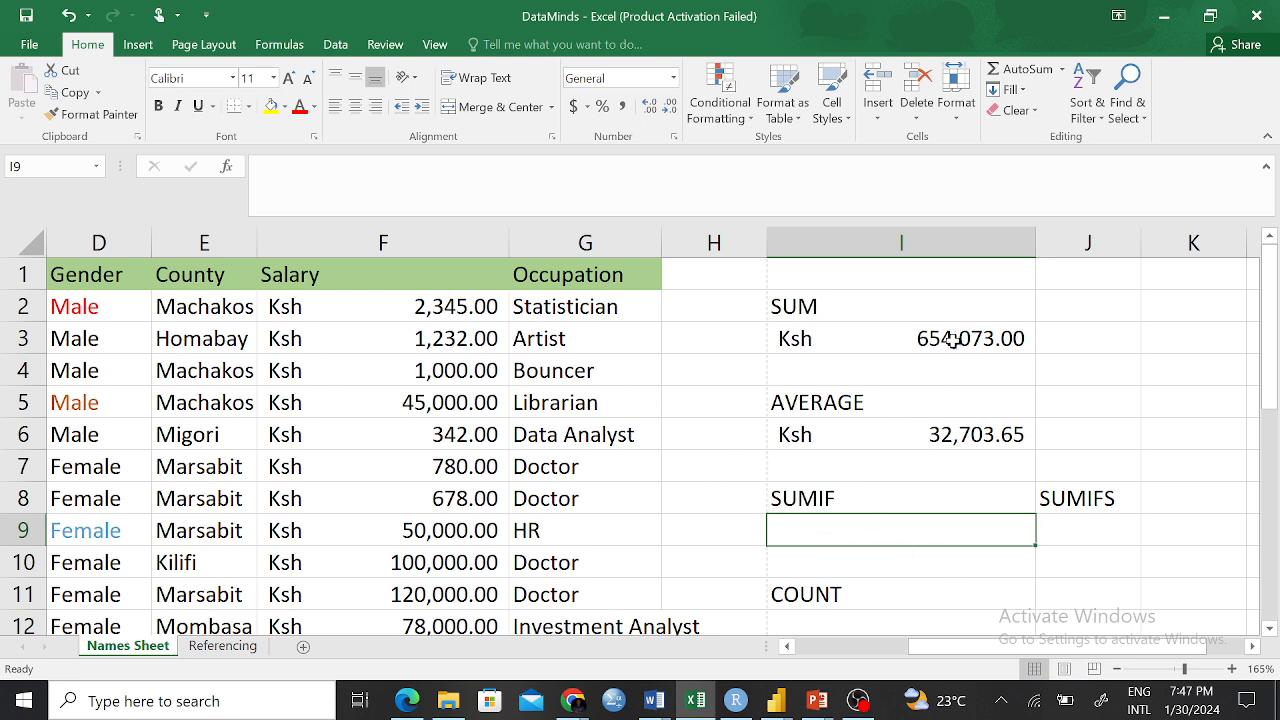
{"action": "left_click_drag", "start_coordinate": [957, 340], "coordinate": [966, 410]}
{"action": "left_click", "coordinate": [966, 440]}
{"action": "left_click_drag", "start_coordinate": [935, 345], "coordinate": [934, 440]}
{"action": "scroll", "coordinate": [933, 483], "scroll_direction": "down", "scroll_amount": 2}
{"action": "scroll", "coordinate": [933, 483], "scroll_direction": "up", "scroll_amount": 2}
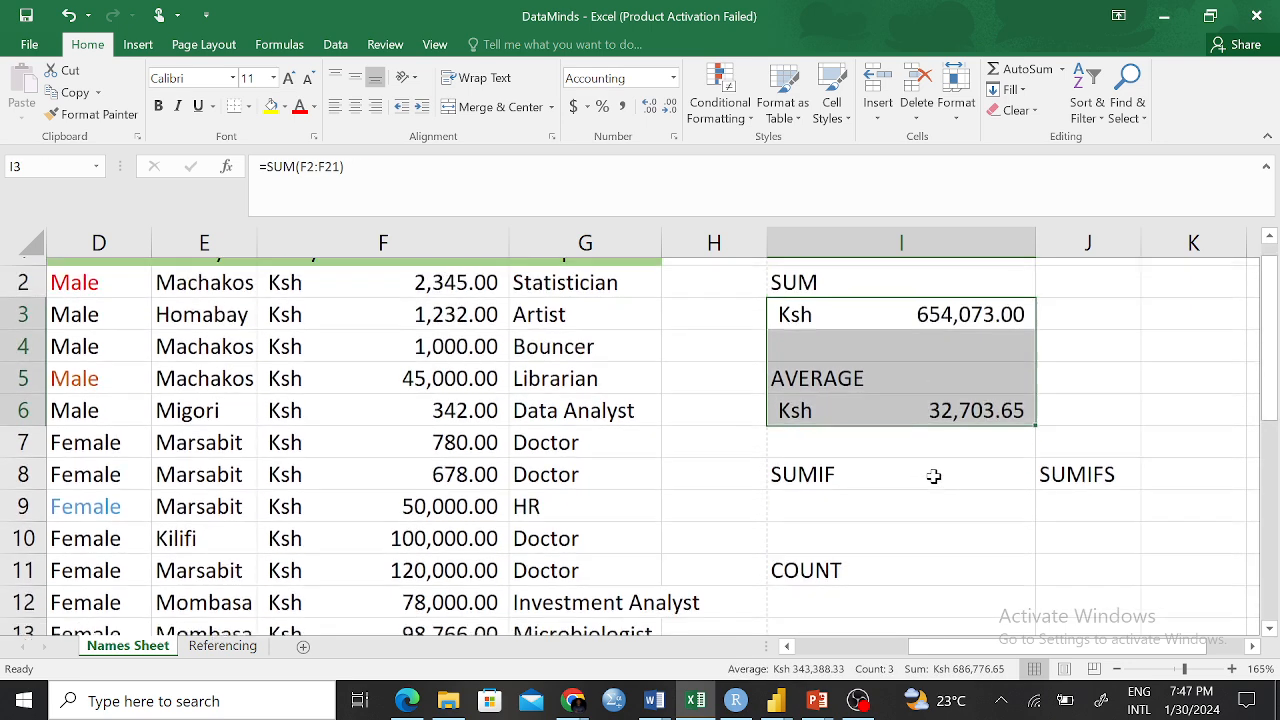
{"action": "scroll", "coordinate": [933, 477], "scroll_direction": "down", "scroll_amount": 2}
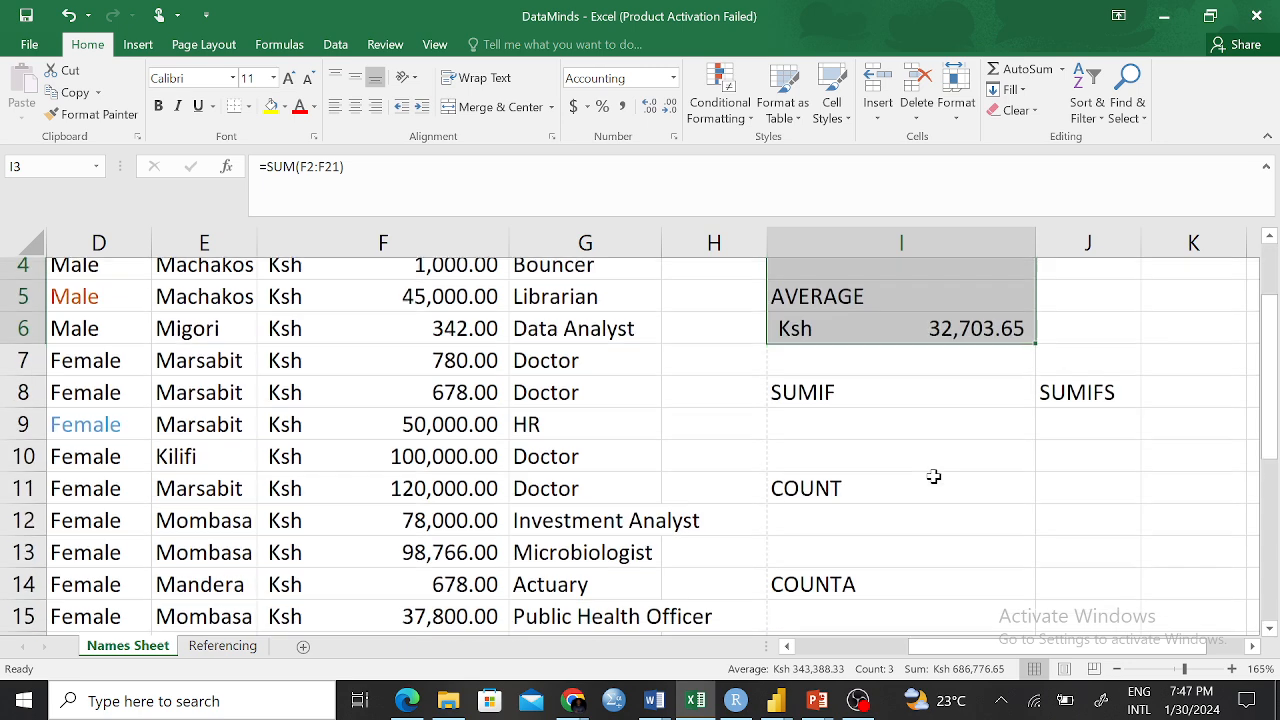
{"action": "left_click", "coordinate": [831, 503]}
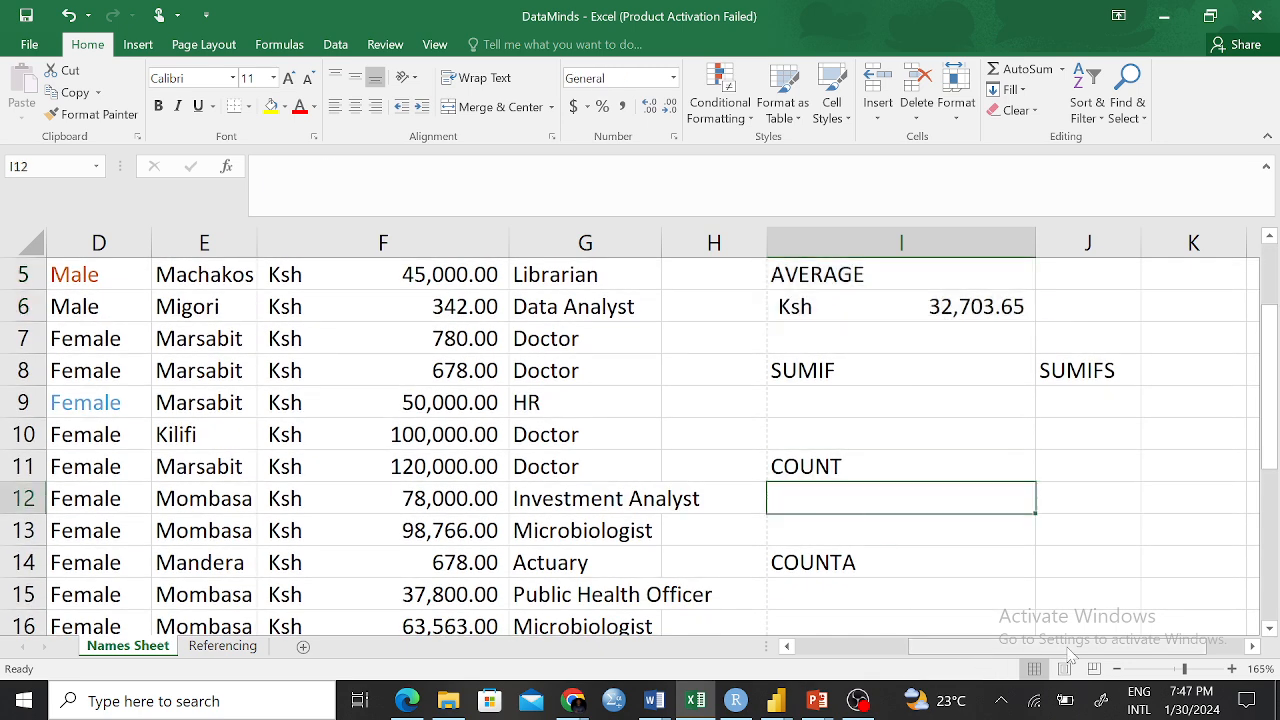
{"action": "left_click", "coordinate": [378, 285]}
{"action": "left_click_drag", "start_coordinate": [378, 285], "coordinate": [383, 493]}
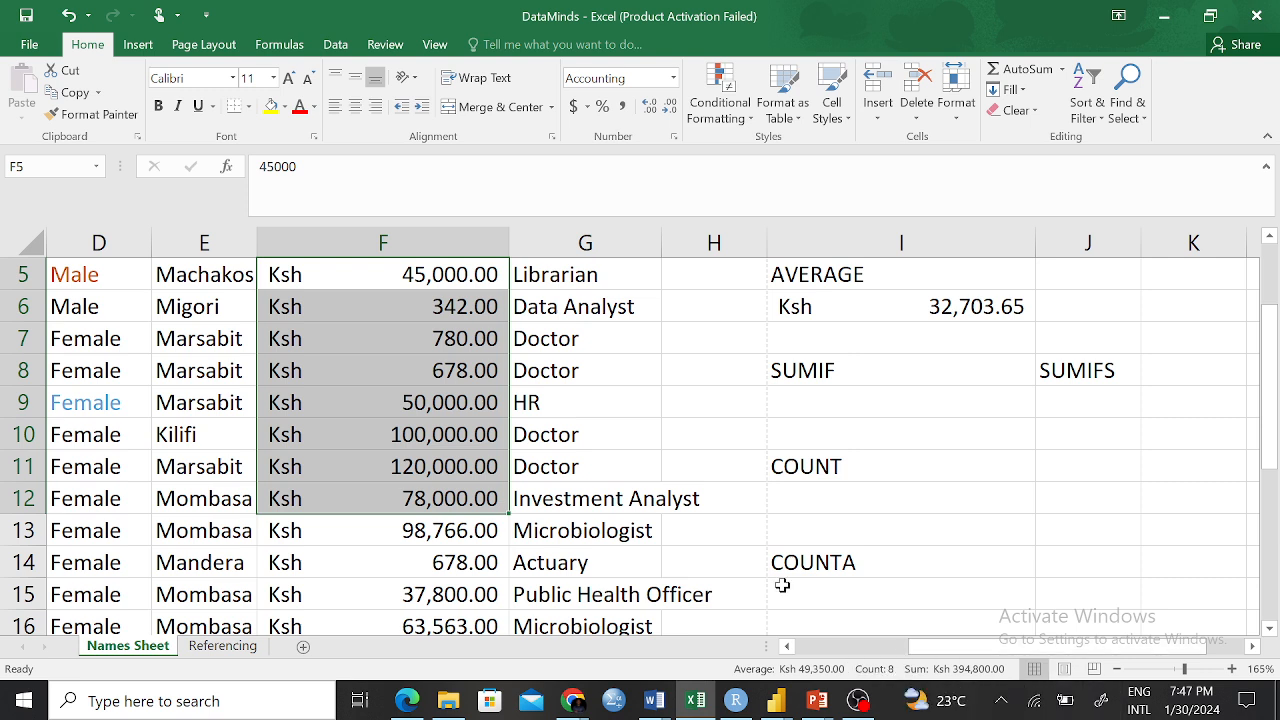
{"action": "left_click", "coordinate": [775, 628]}
{"action": "left_click", "coordinate": [843, 501]}
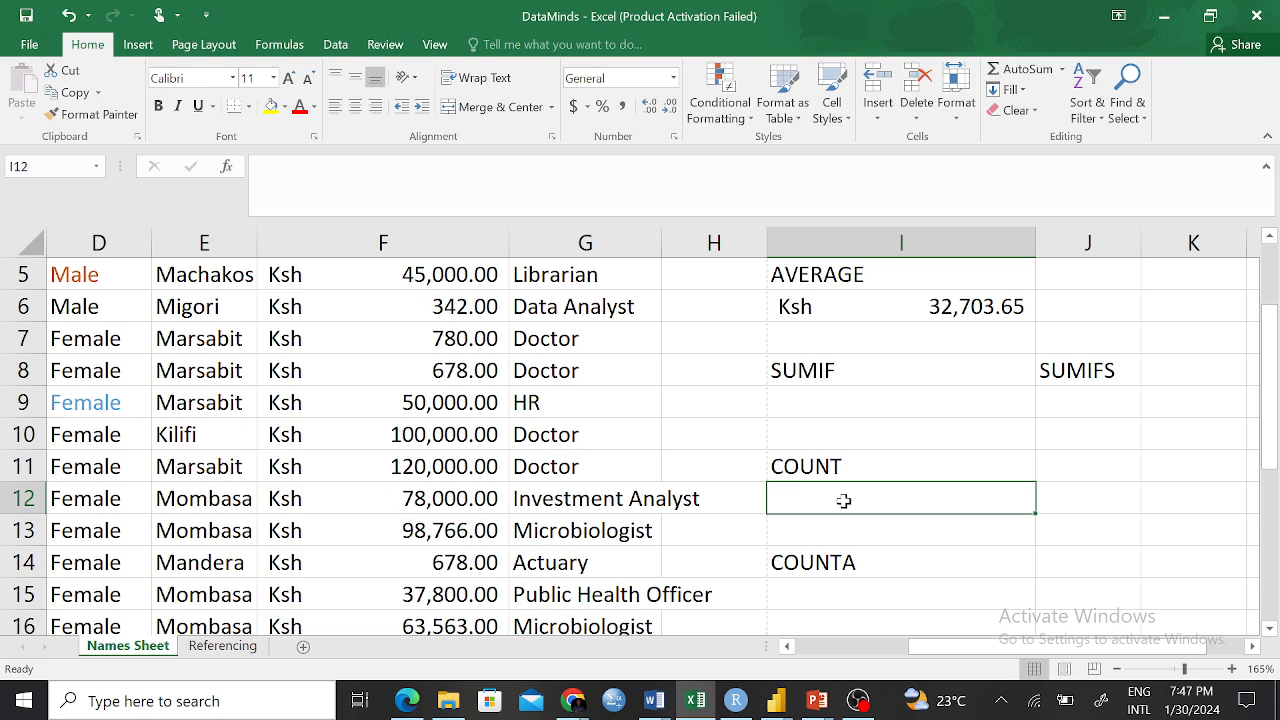
{"action": "scroll", "coordinate": [205, 415], "scroll_direction": "down", "scroll_amount": 5}
{"action": "scroll", "coordinate": [210, 423], "scroll_direction": "up", "scroll_amount": 4}
{"action": "scroll", "coordinate": [210, 423], "scroll_direction": "down", "scroll_amount": 4}
{"action": "scroll", "coordinate": [210, 423], "scroll_direction": "up", "scroll_amount": 5}
{"action": "scroll", "coordinate": [201, 352], "scroll_direction": "up", "scroll_amount": 2}
{"action": "left_click_drag", "start_coordinate": [197, 276], "coordinate": [218, 597]}
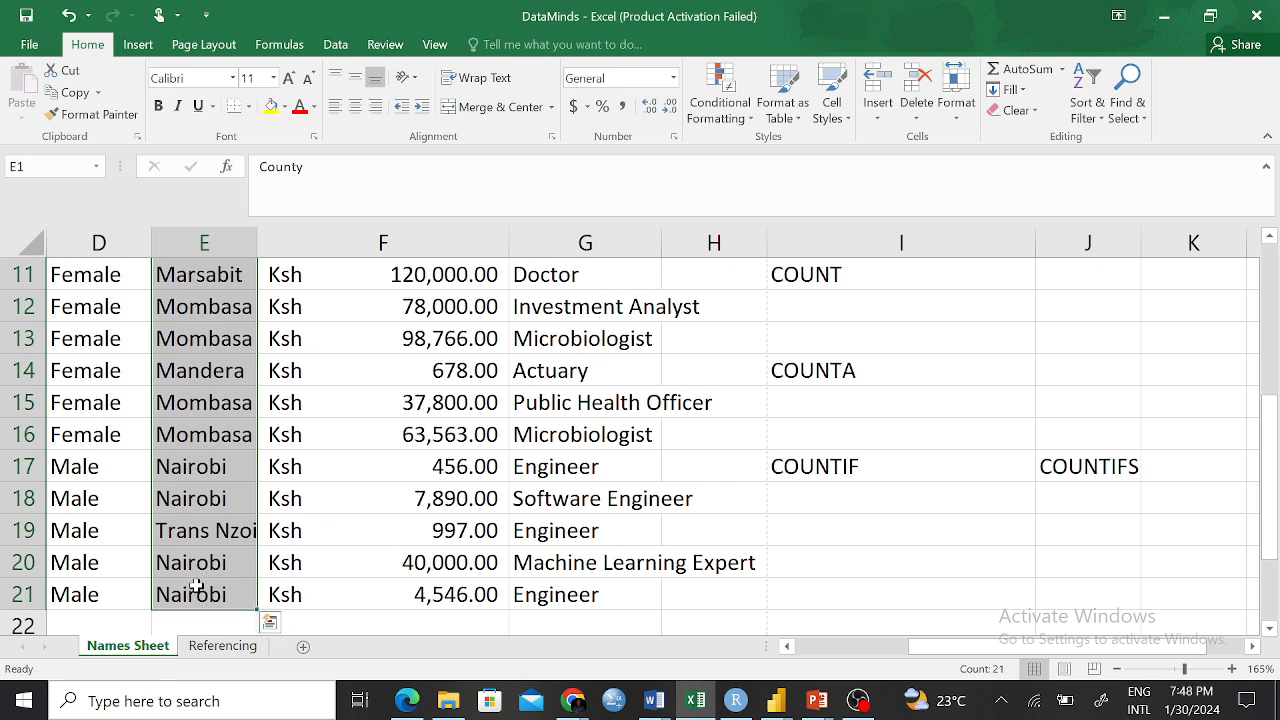
{"action": "left_click", "coordinate": [105, 595]}
{"action": "left_click", "coordinate": [847, 430]}
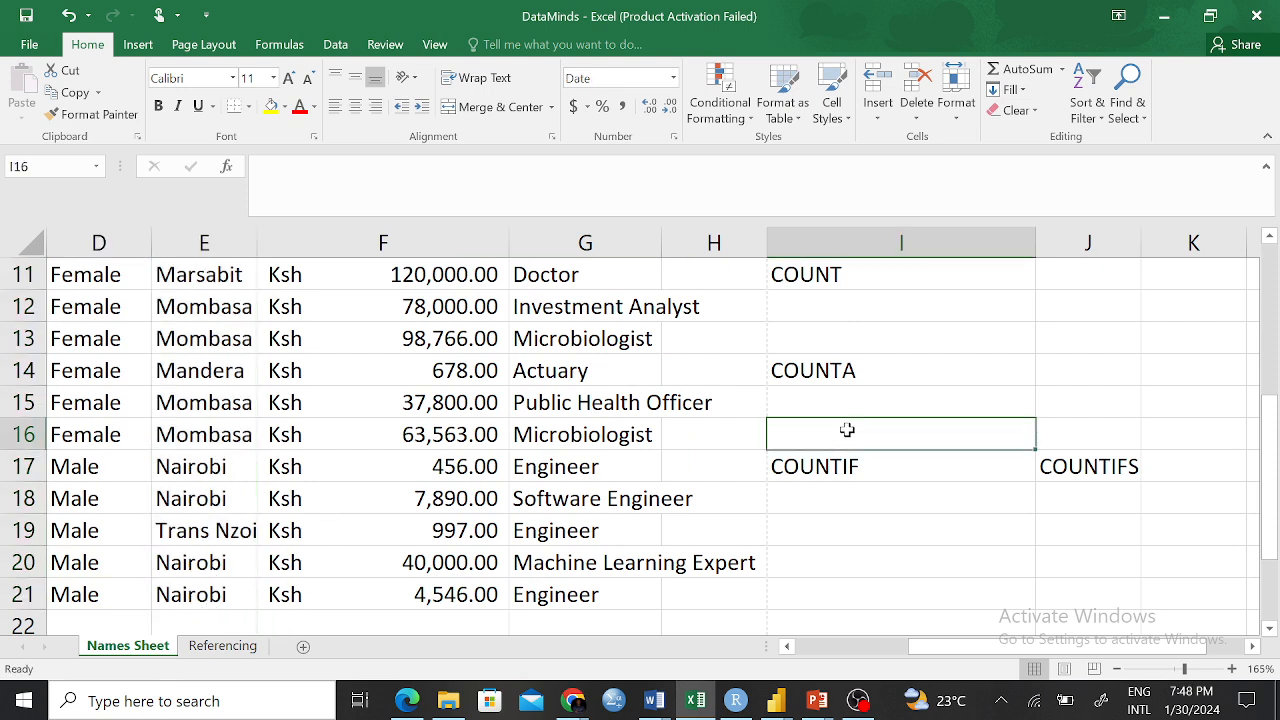
{"action": "scroll", "coordinate": [847, 430], "scroll_direction": "up", "scroll_amount": 2}
{"action": "left_click", "coordinate": [825, 455]}
{"action": "left_click", "coordinate": [825, 433]}
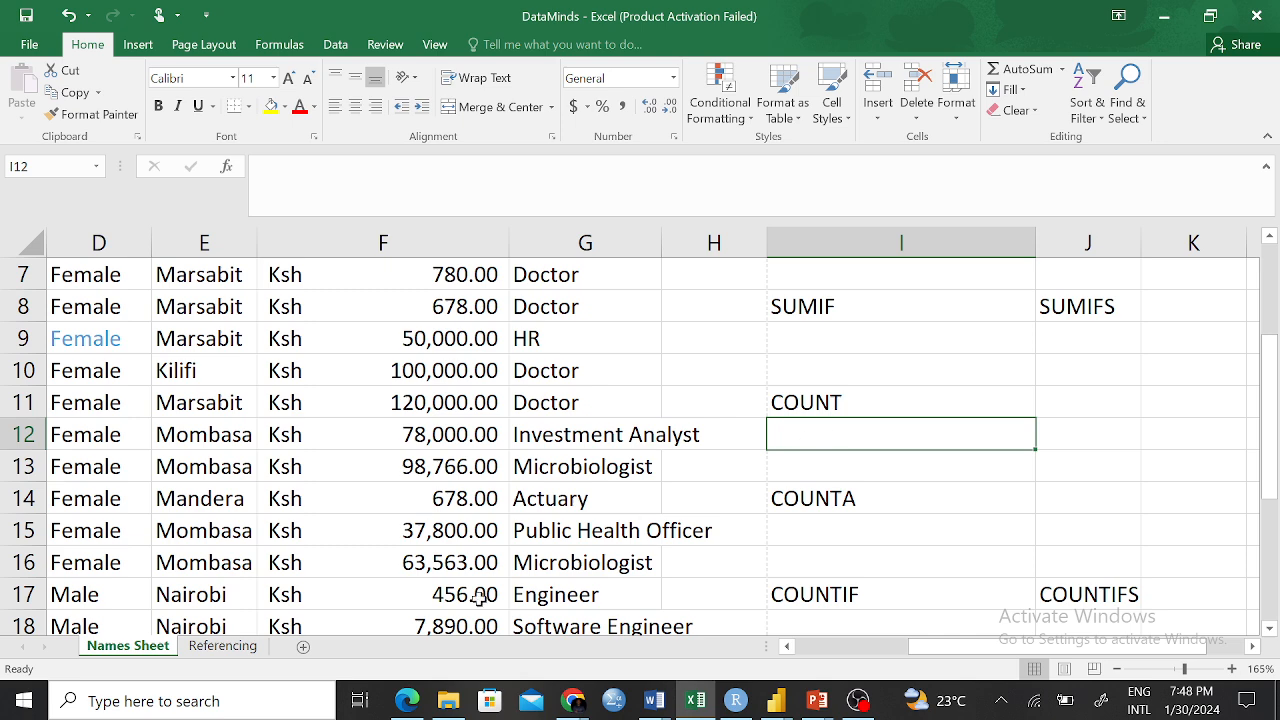
{"action": "scroll", "coordinate": [200, 445], "scroll_direction": "up", "scroll_amount": 2}
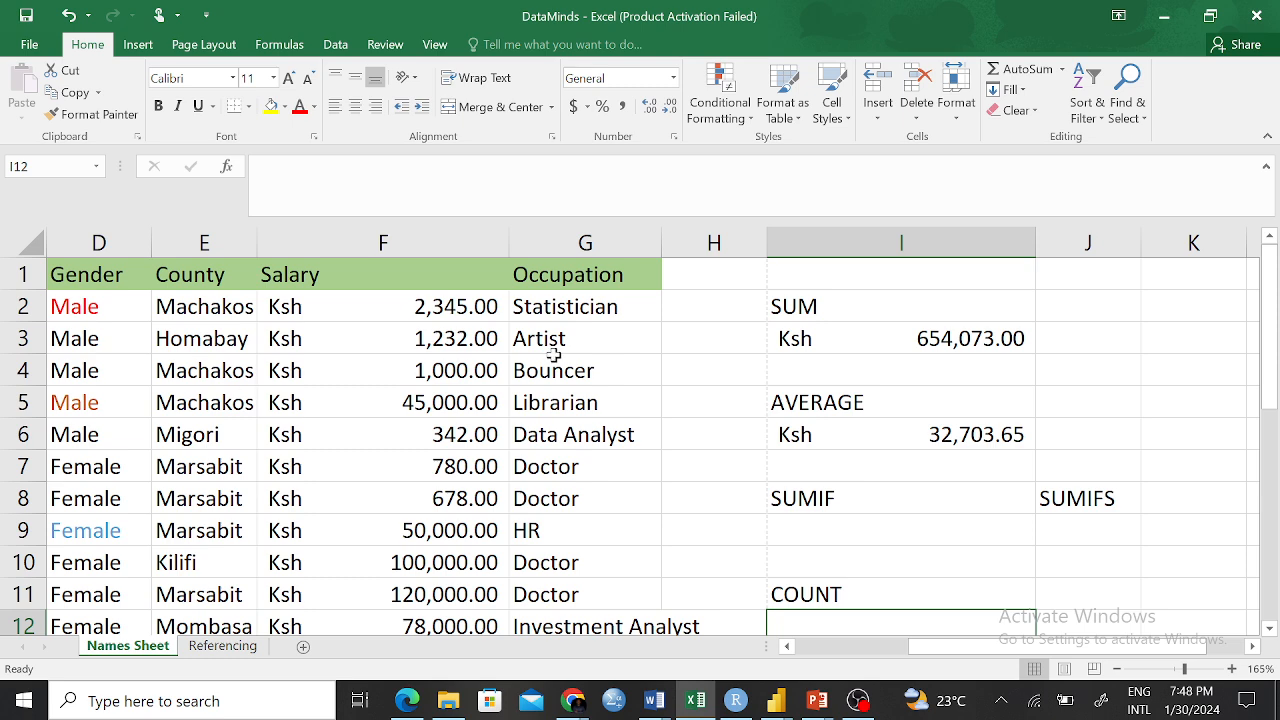
{"action": "scroll", "coordinate": [918, 470], "scroll_direction": "down", "scroll_amount": 2}
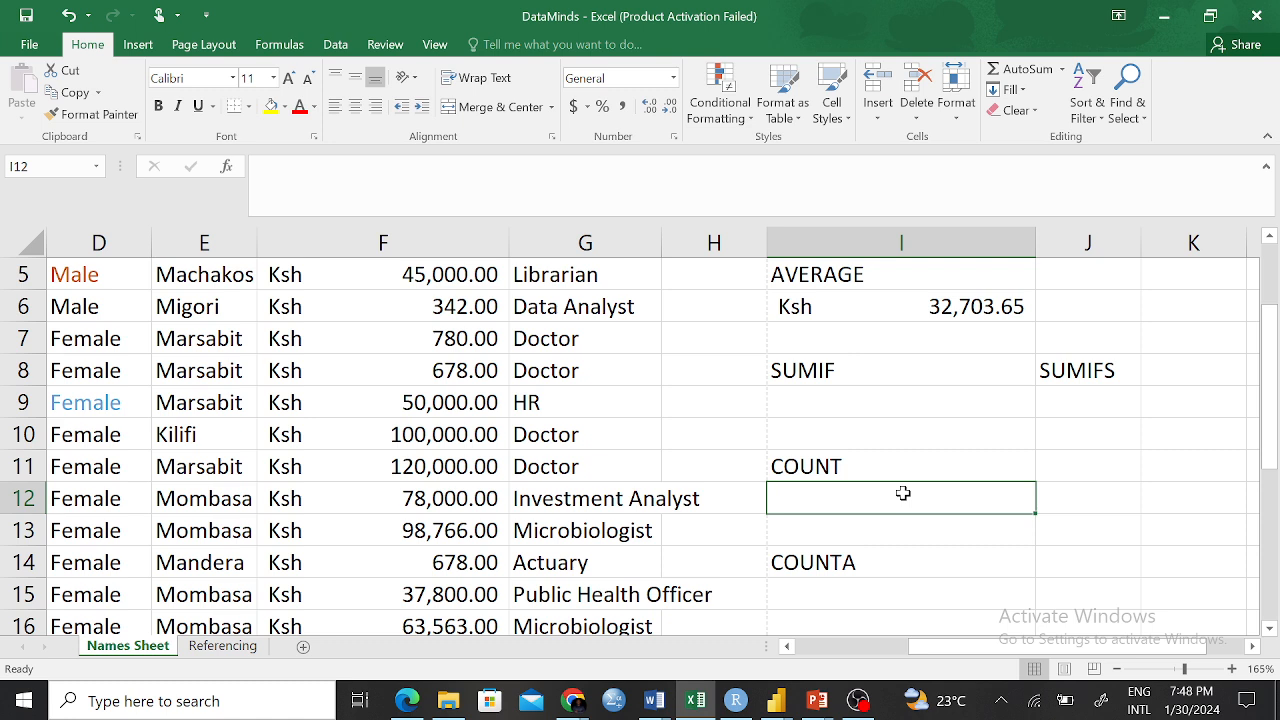
Enter =COUNT(F2:F21) in I12, which returns 20 salary entries
{"action": "type", "text": "="}
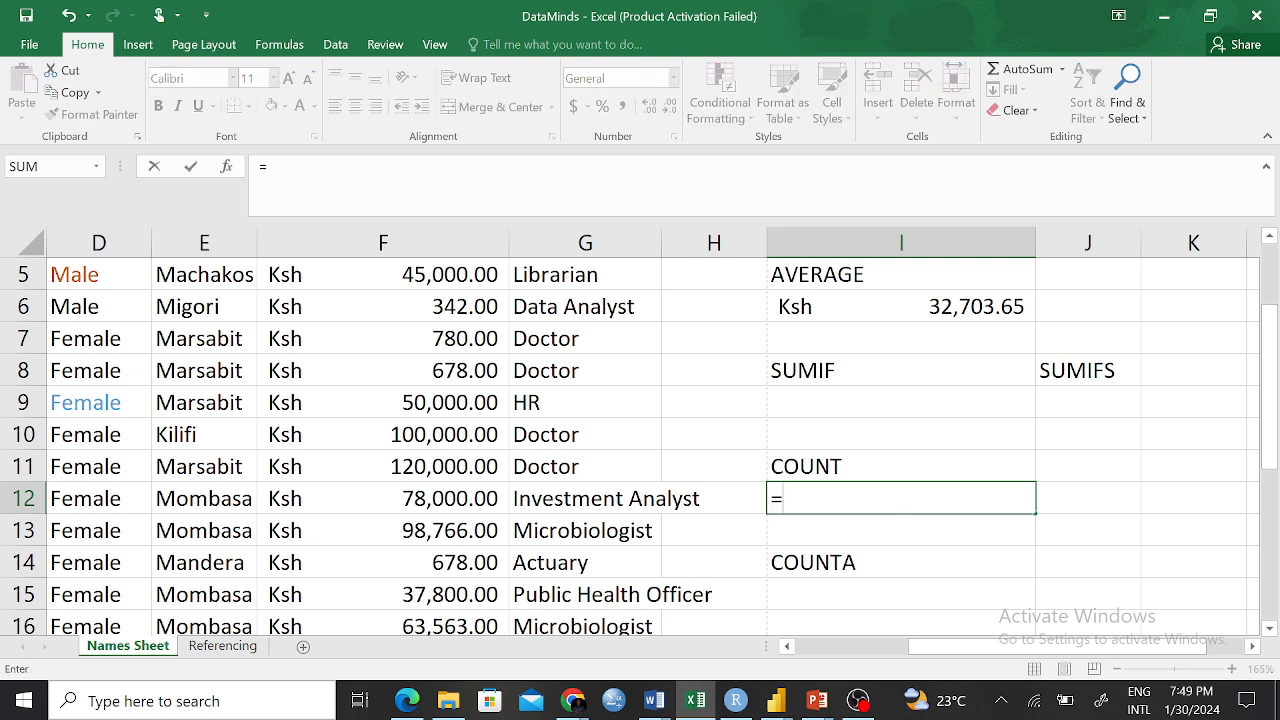
{"action": "type", "text": "C"}
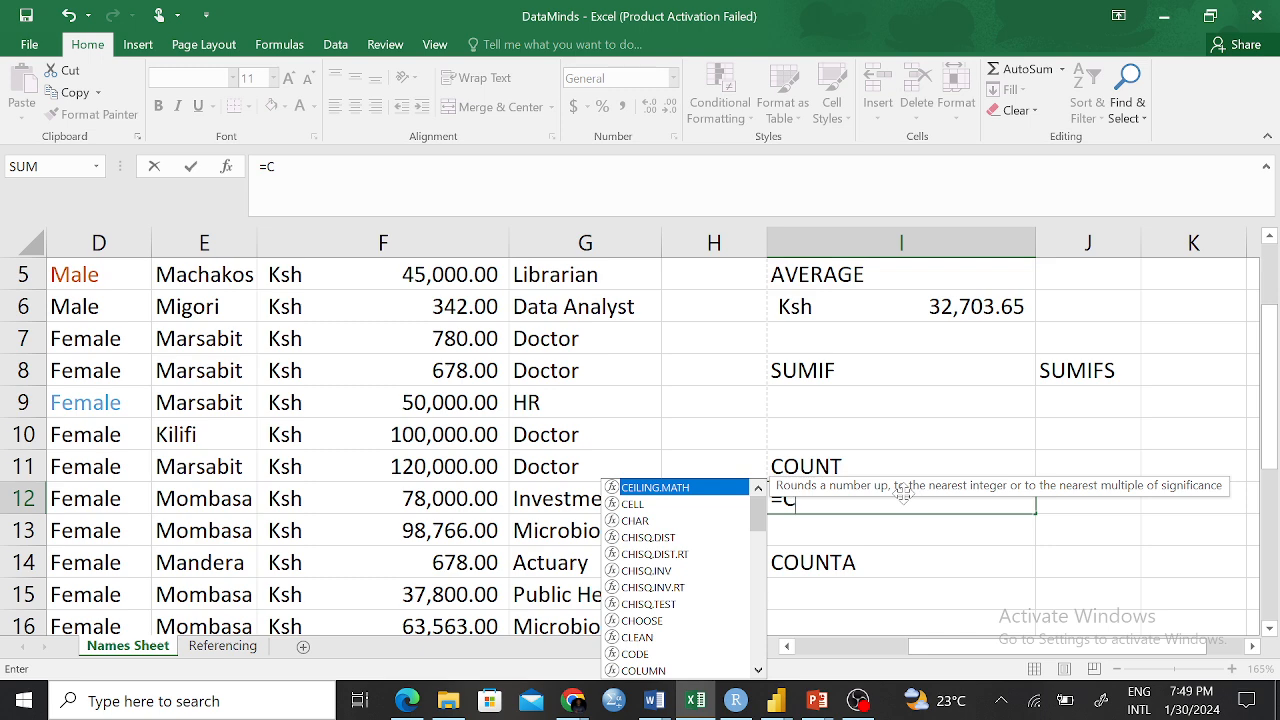
{"action": "type", "text": "OI"}
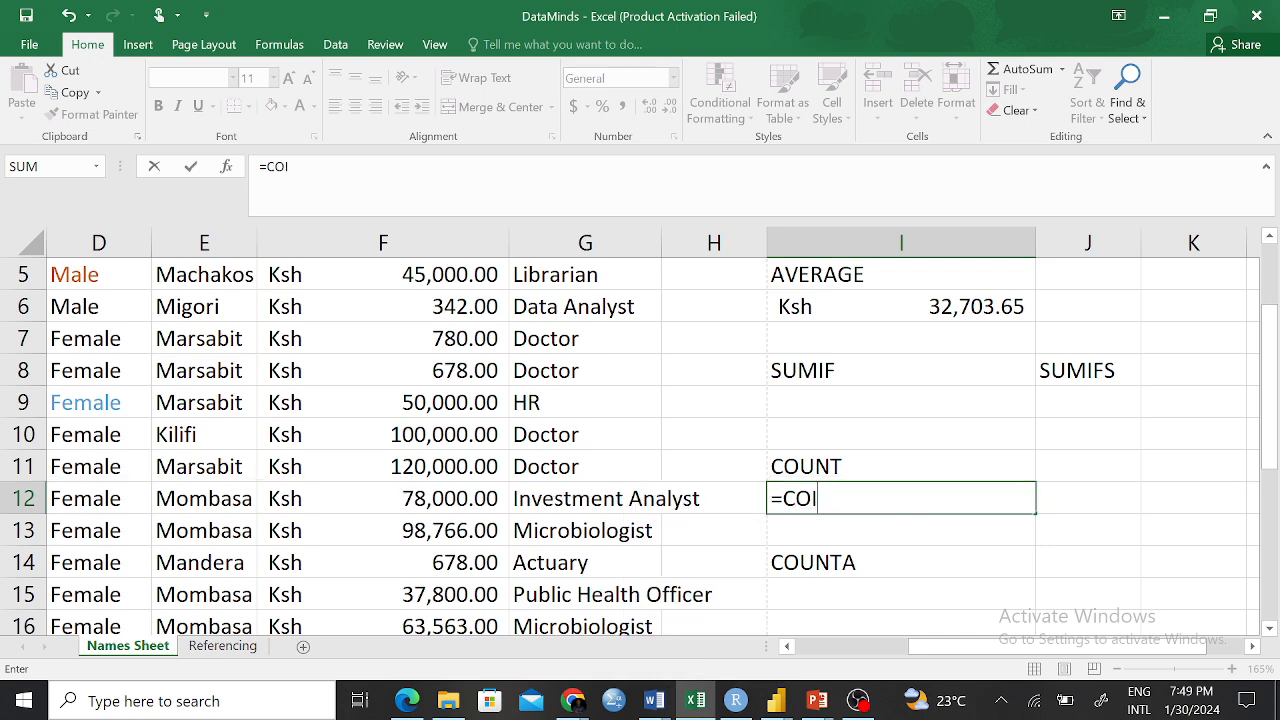
{"action": "key", "text": "BackSpace"}
{"action": "type", "text": "UN"}
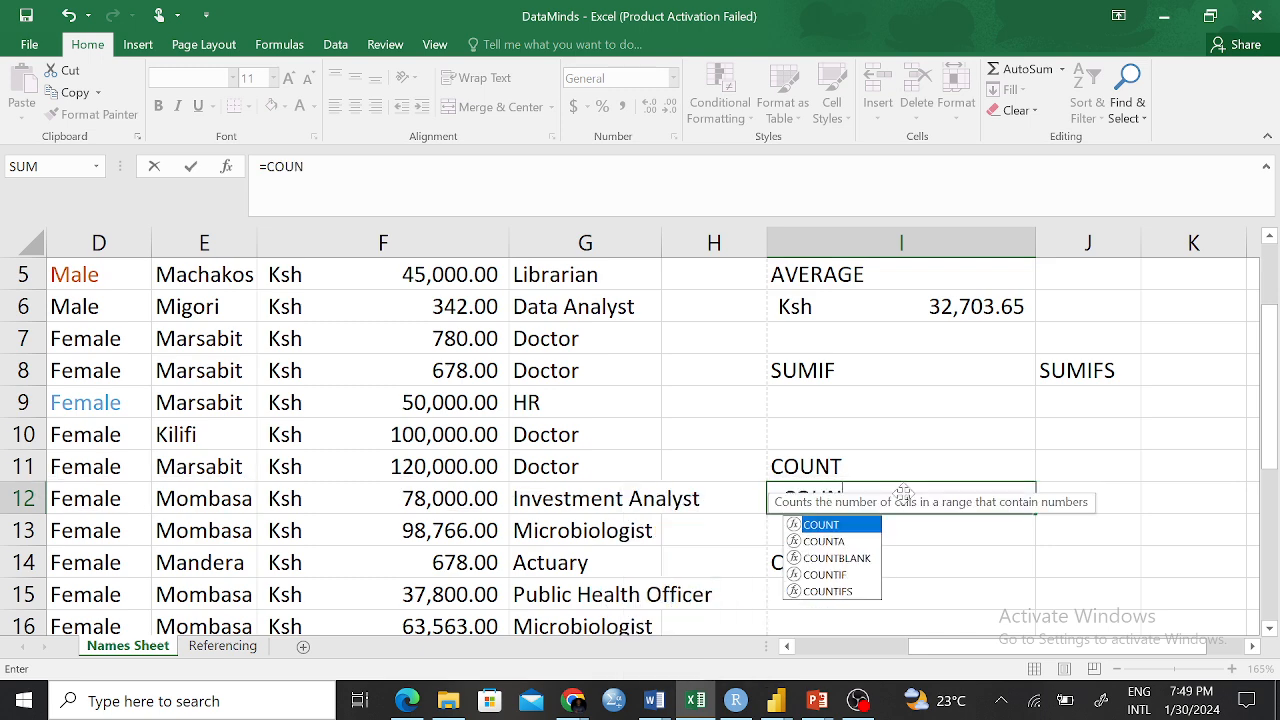
{"action": "type", "text": "T"}
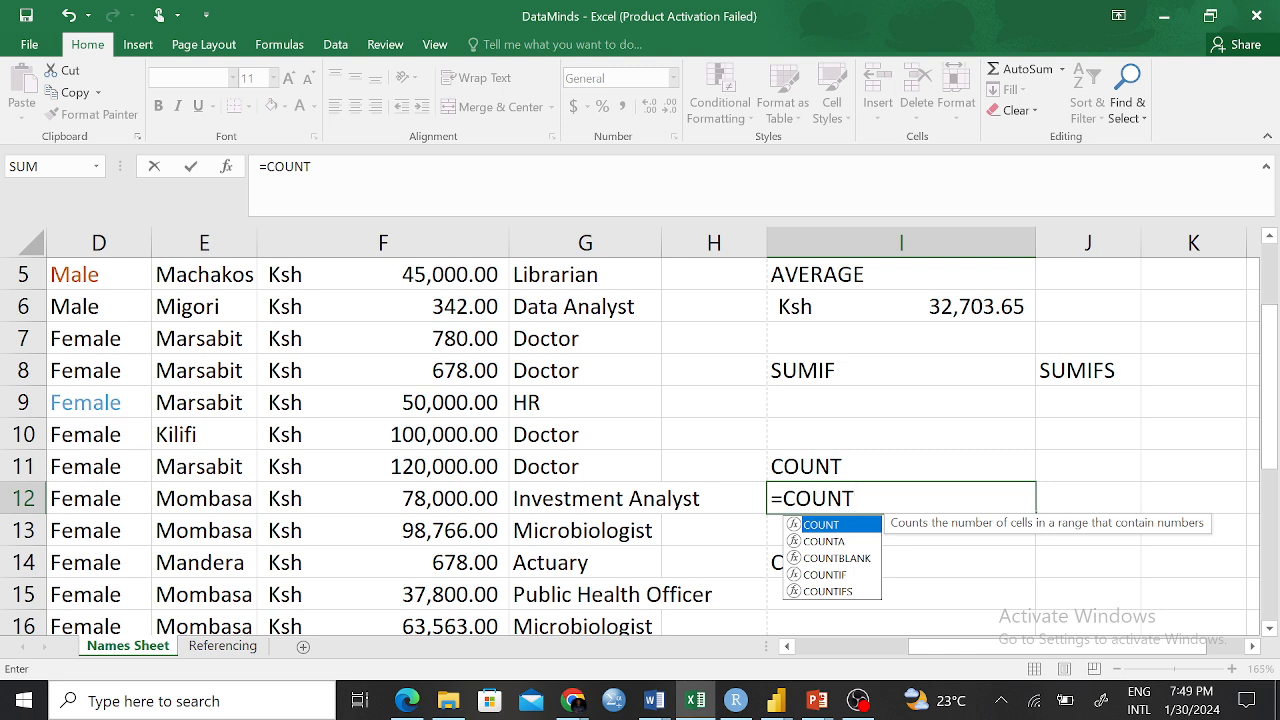
{"action": "type", "text": "("}
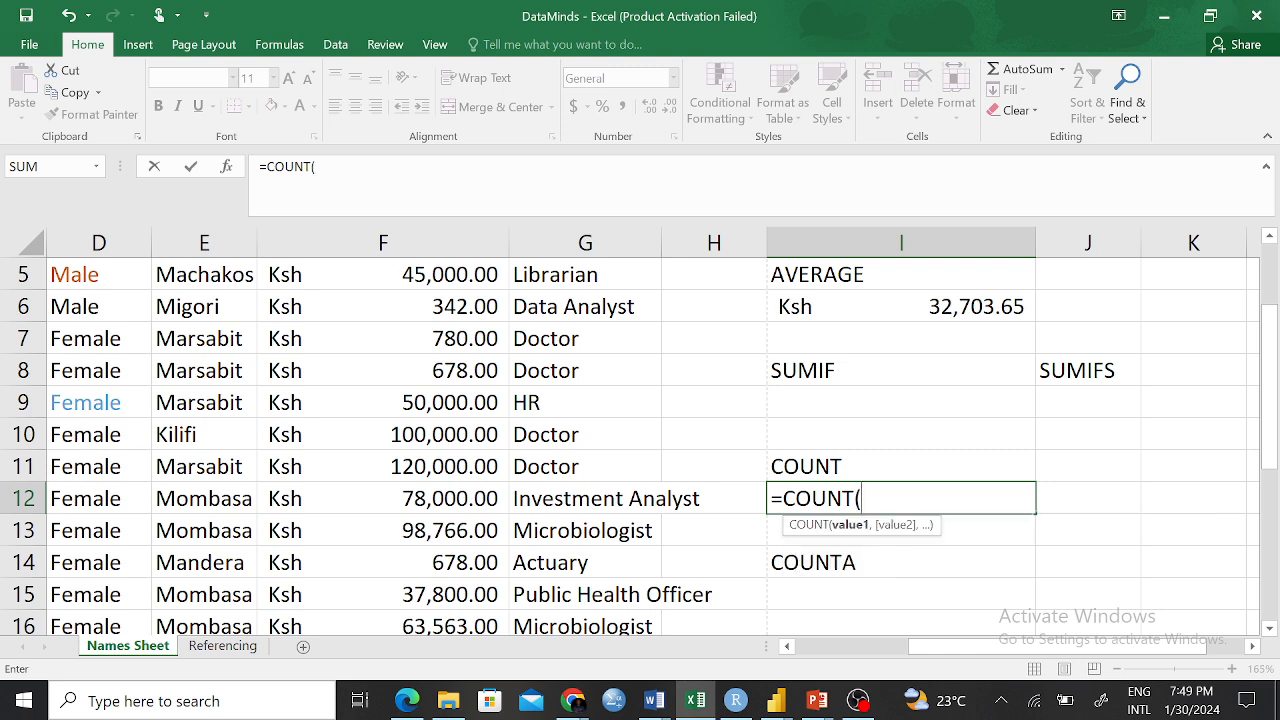
{"action": "type", "text": "F"}
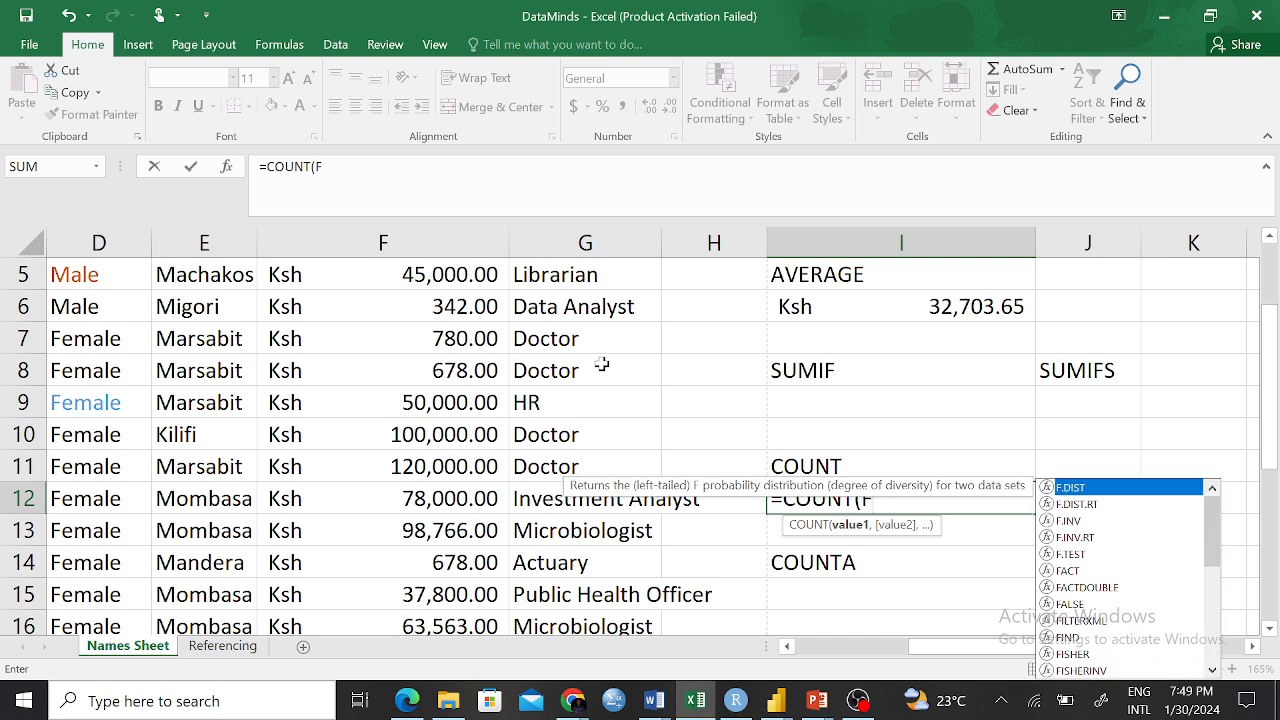
{"action": "type", "text": "2"}
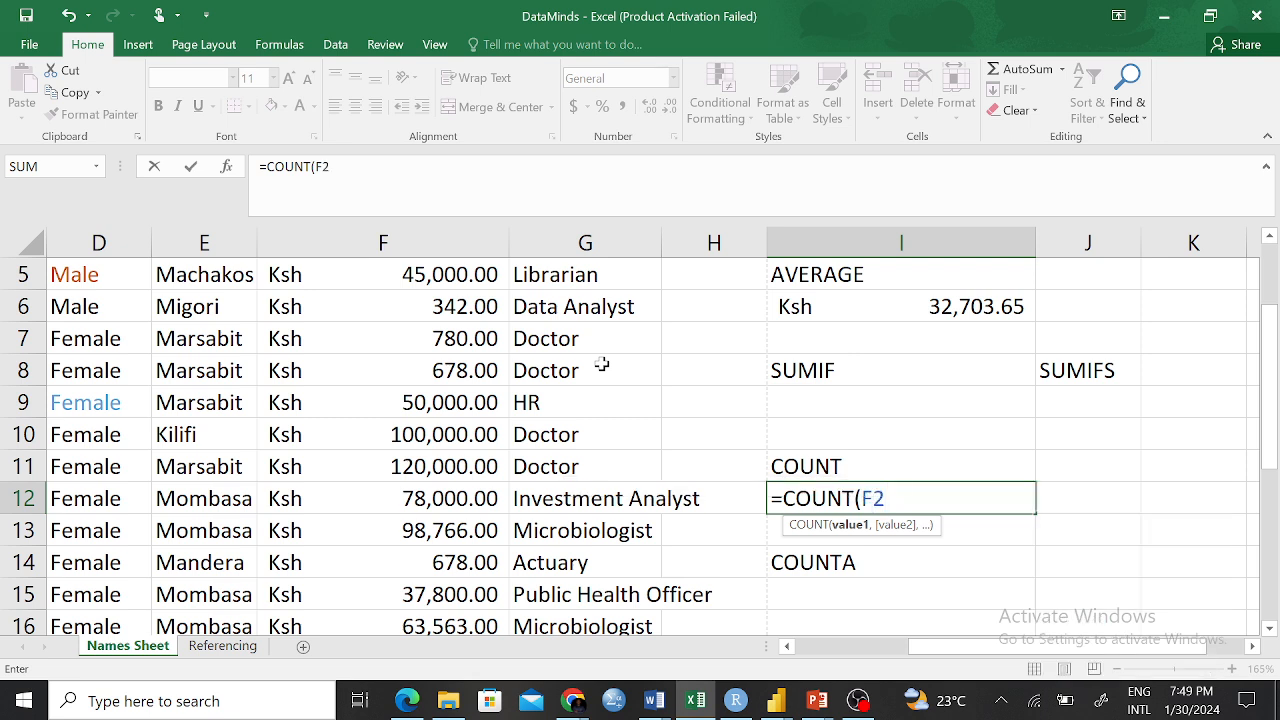
{"action": "type", "text": ":F21"}
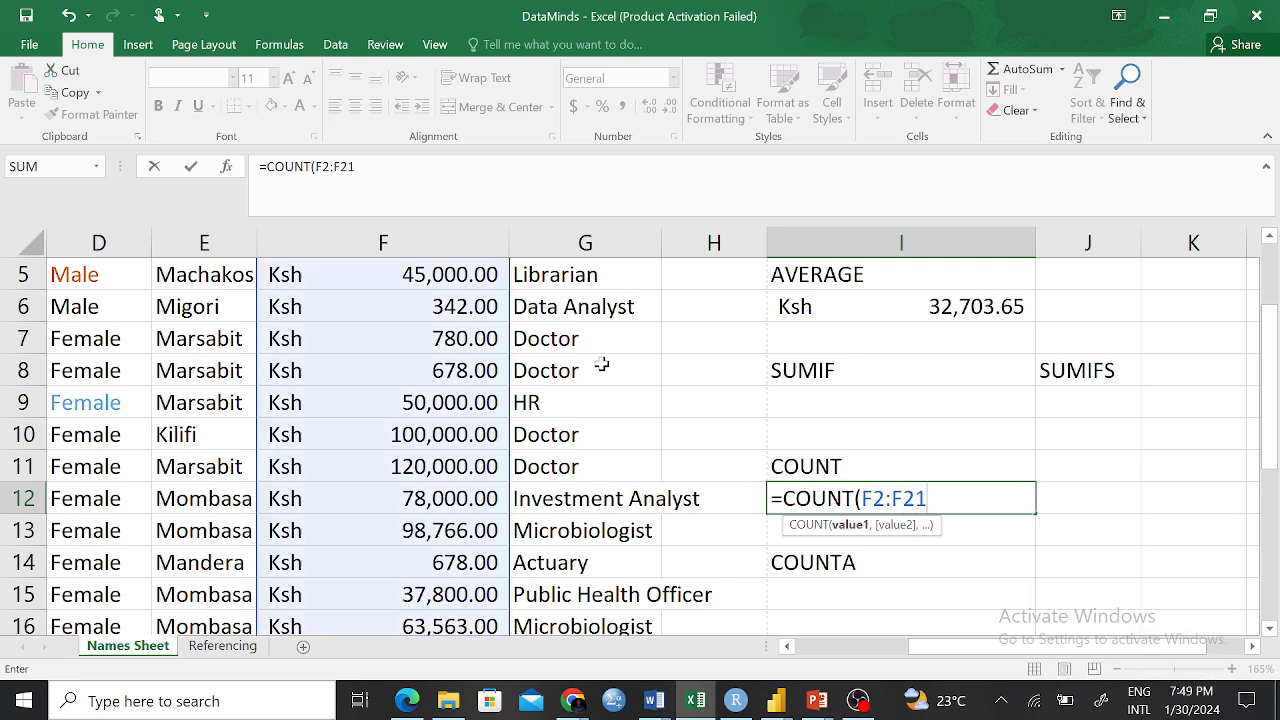
{"action": "type", "text": ")"}
{"action": "key", "text": "Return"}
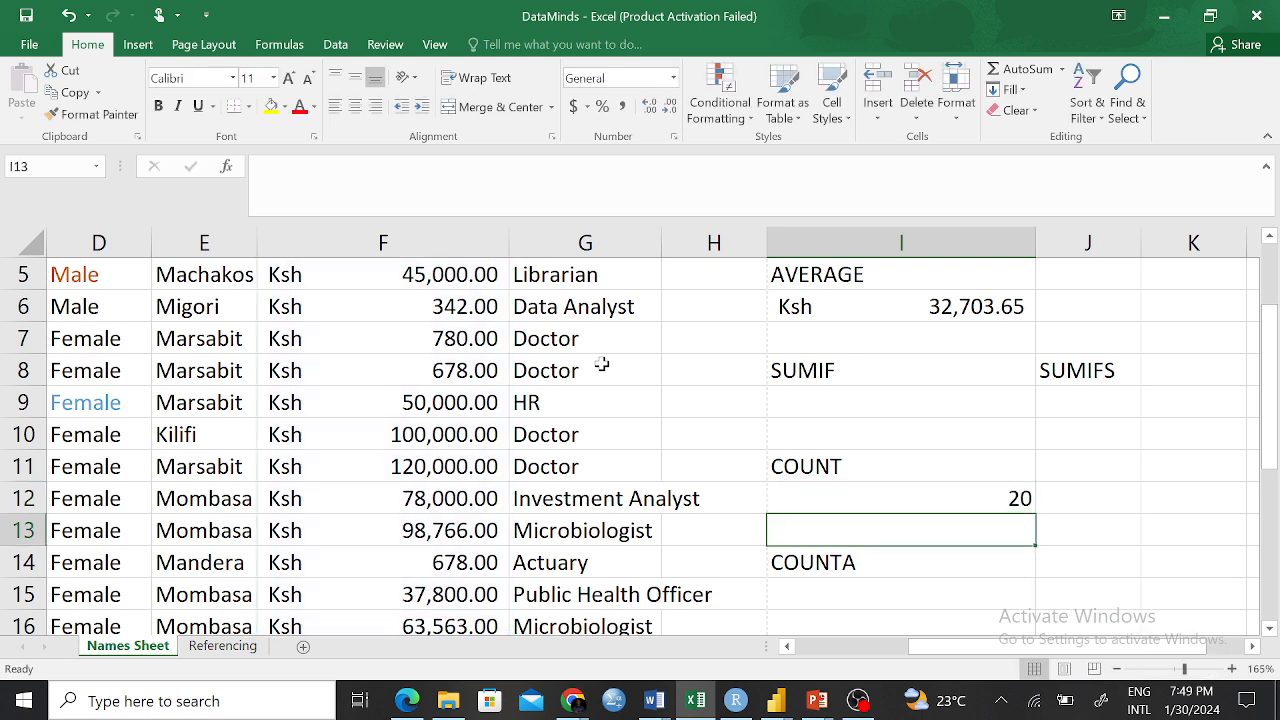
{"action": "scroll", "coordinate": [406, 432], "scroll_direction": "up", "scroll_amount": 2}
{"action": "scroll", "coordinate": [406, 440], "scroll_direction": "down", "scroll_amount": 8}
{"action": "scroll", "coordinate": [406, 446], "scroll_direction": "up", "scroll_amount": 4}
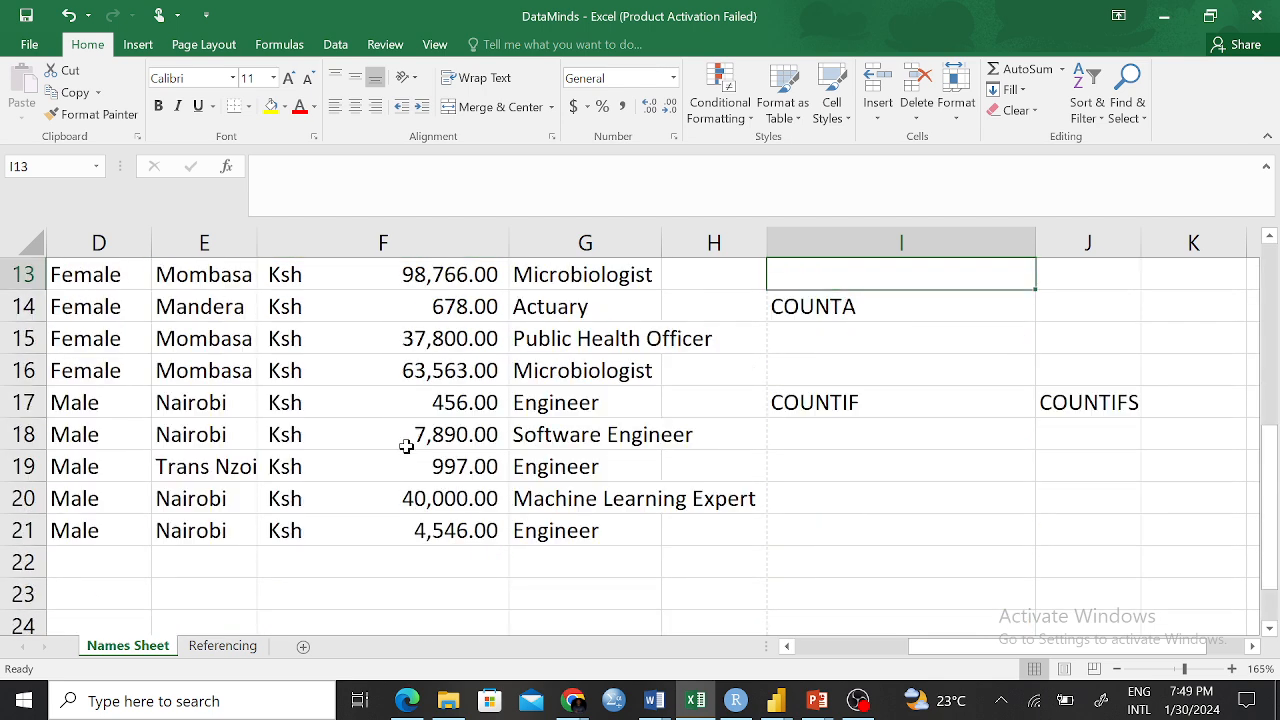
{"action": "scroll", "coordinate": [445, 410], "scroll_direction": "up", "scroll_amount": 4}
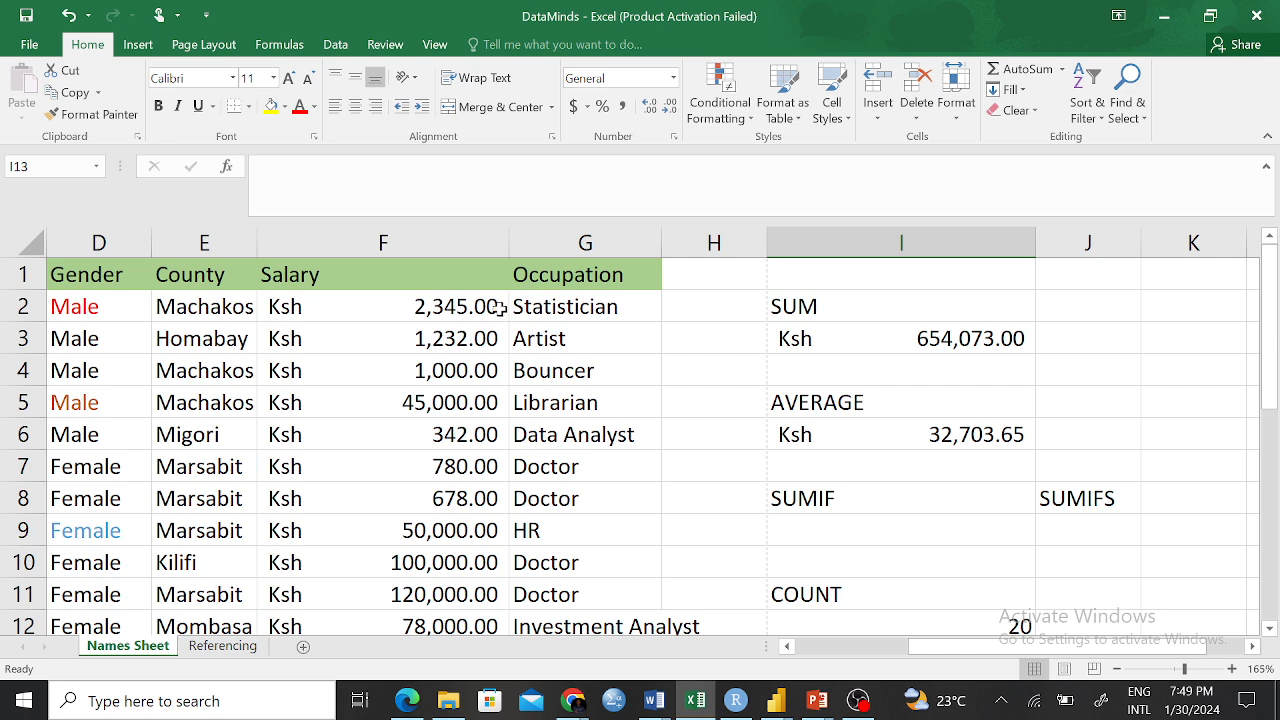
{"action": "left_click", "coordinate": [361, 280]}
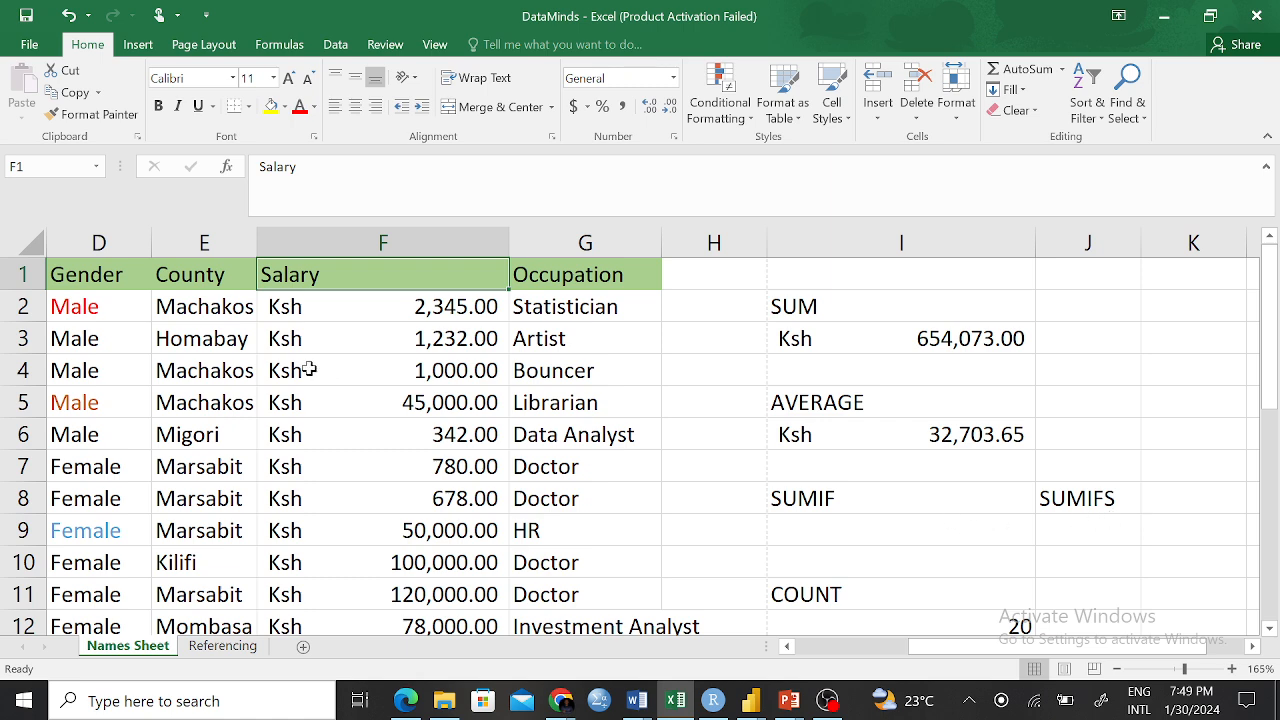
{"action": "scroll", "coordinate": [977, 560], "scroll_direction": "down", "scroll_amount": 2}
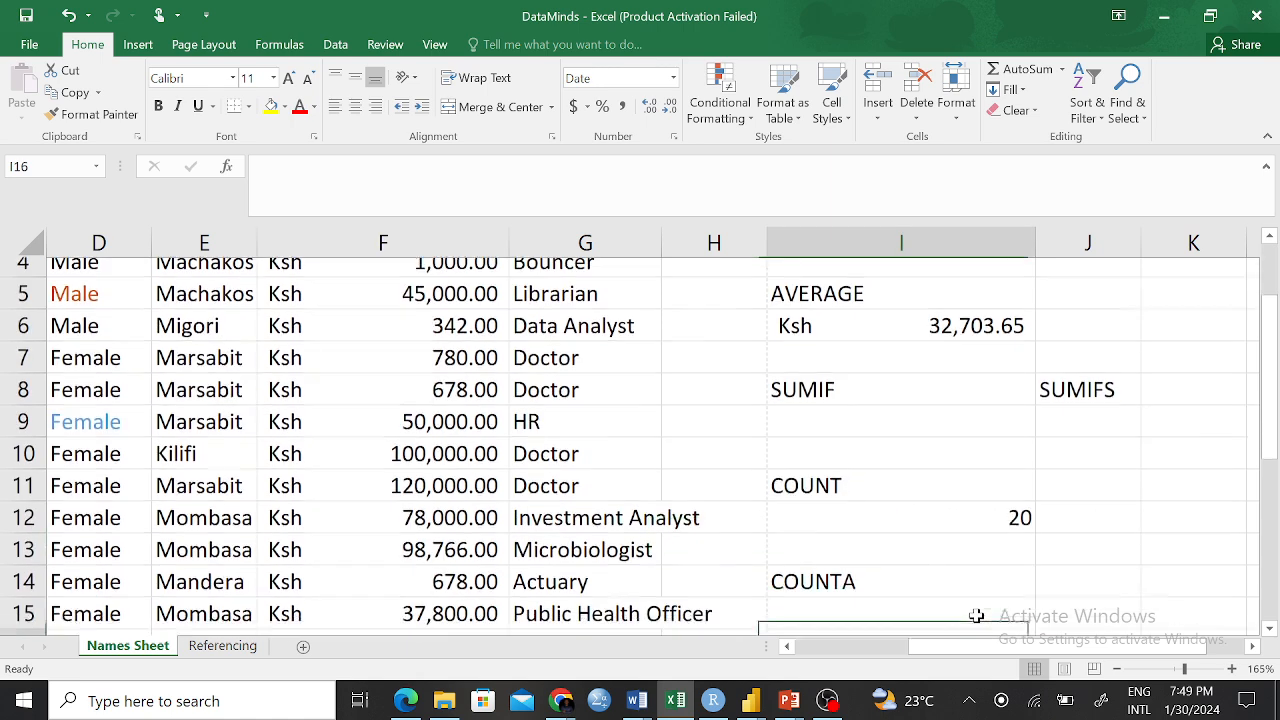
{"action": "left_click", "coordinate": [980, 502]}
{"action": "scroll", "coordinate": [374, 304], "scroll_direction": "up", "scroll_amount": 2}
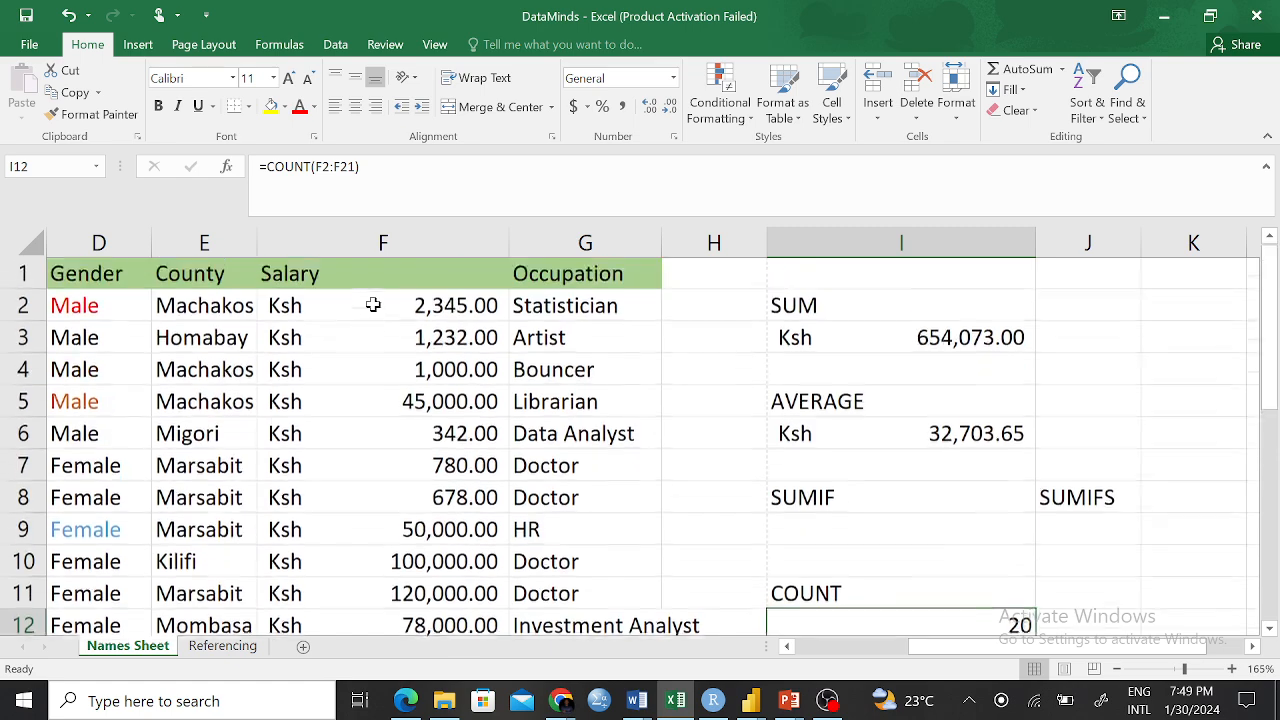
{"action": "left_click", "coordinate": [355, 311]}
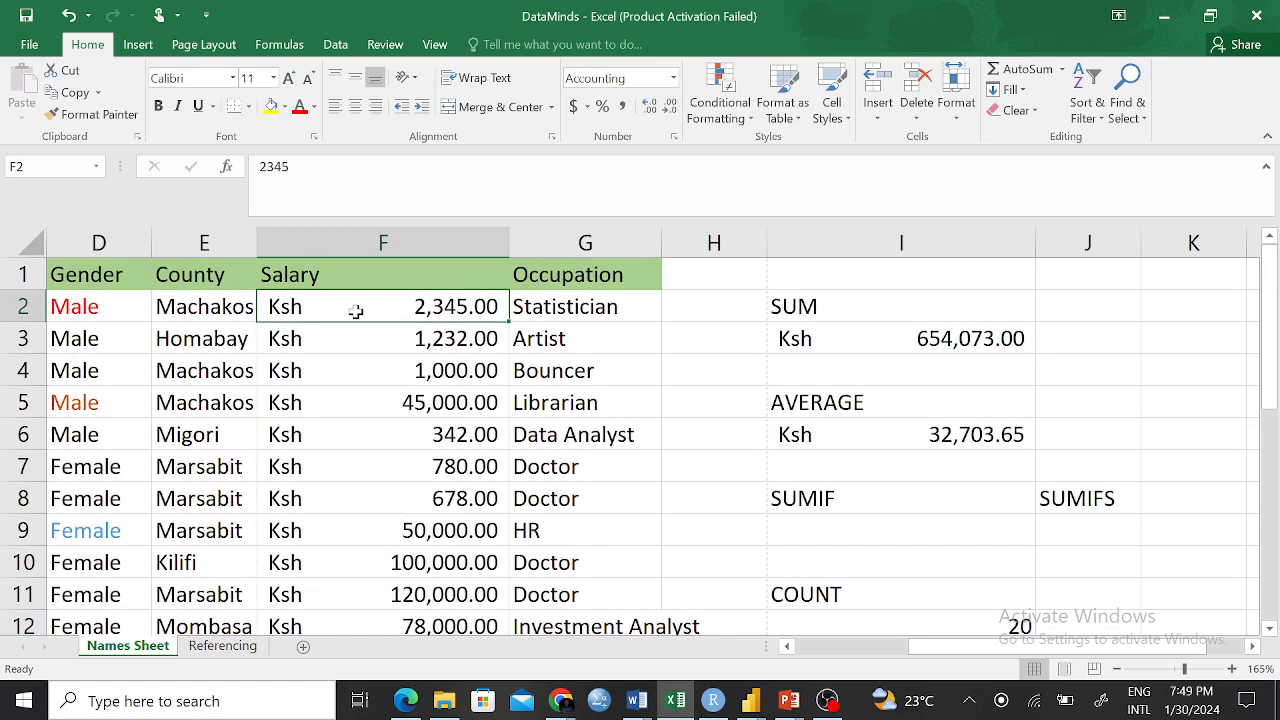
{"action": "scroll", "coordinate": [355, 311], "scroll_direction": "down", "scroll_amount": 5}
{"action": "left_click", "coordinate": [340, 406]}
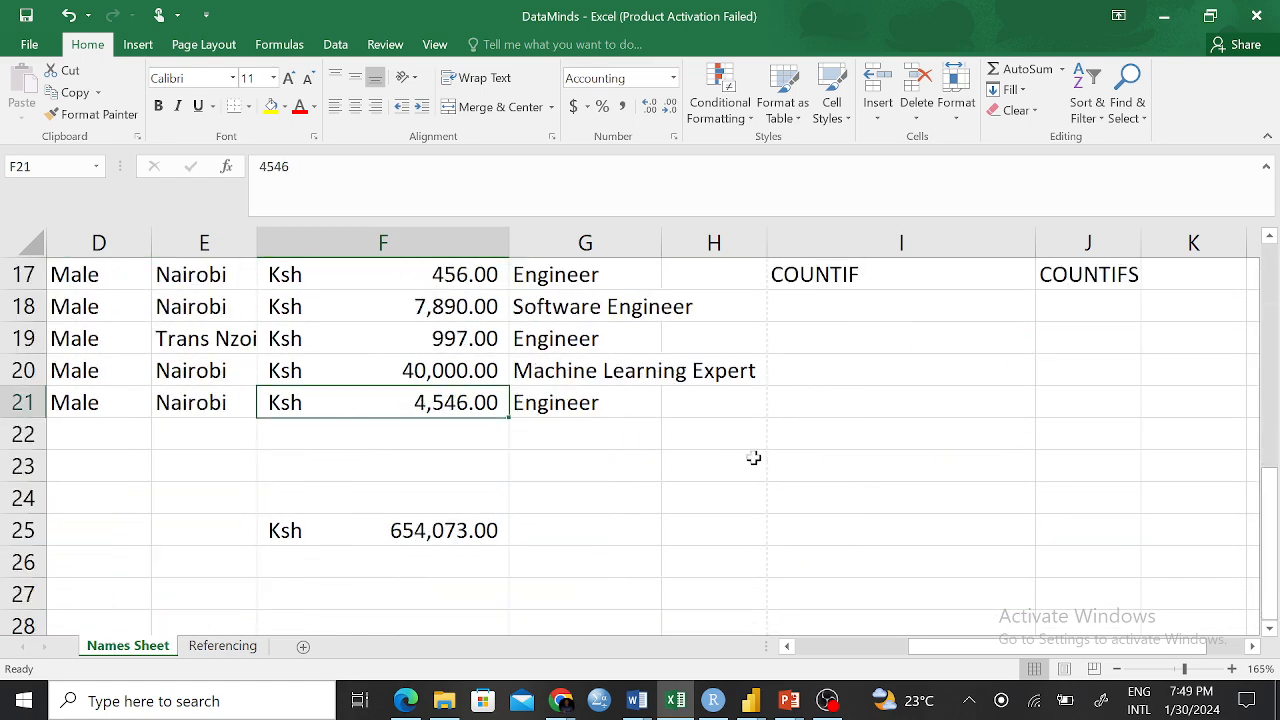
{"action": "scroll", "coordinate": [709, 437], "scroll_direction": "up", "scroll_amount": 6}
{"action": "scroll", "coordinate": [886, 534], "scroll_direction": "down", "scroll_amount": 2}
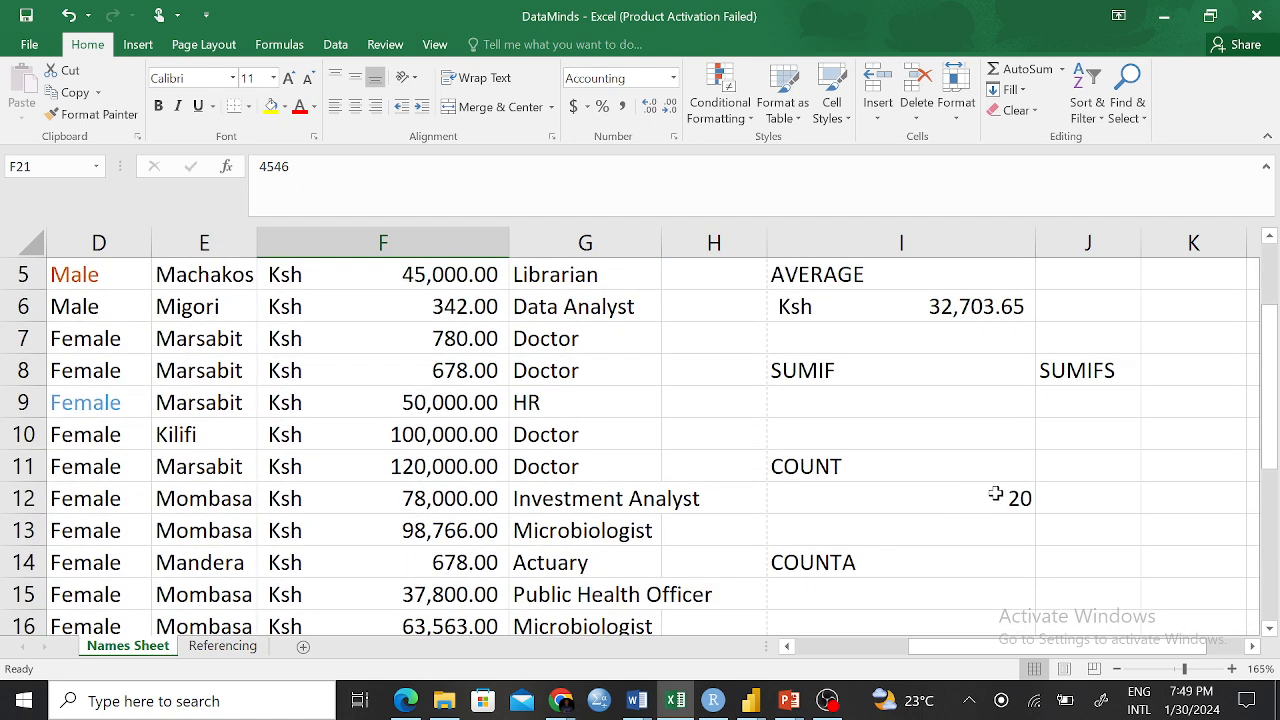
{"action": "left_click", "coordinate": [995, 494]}
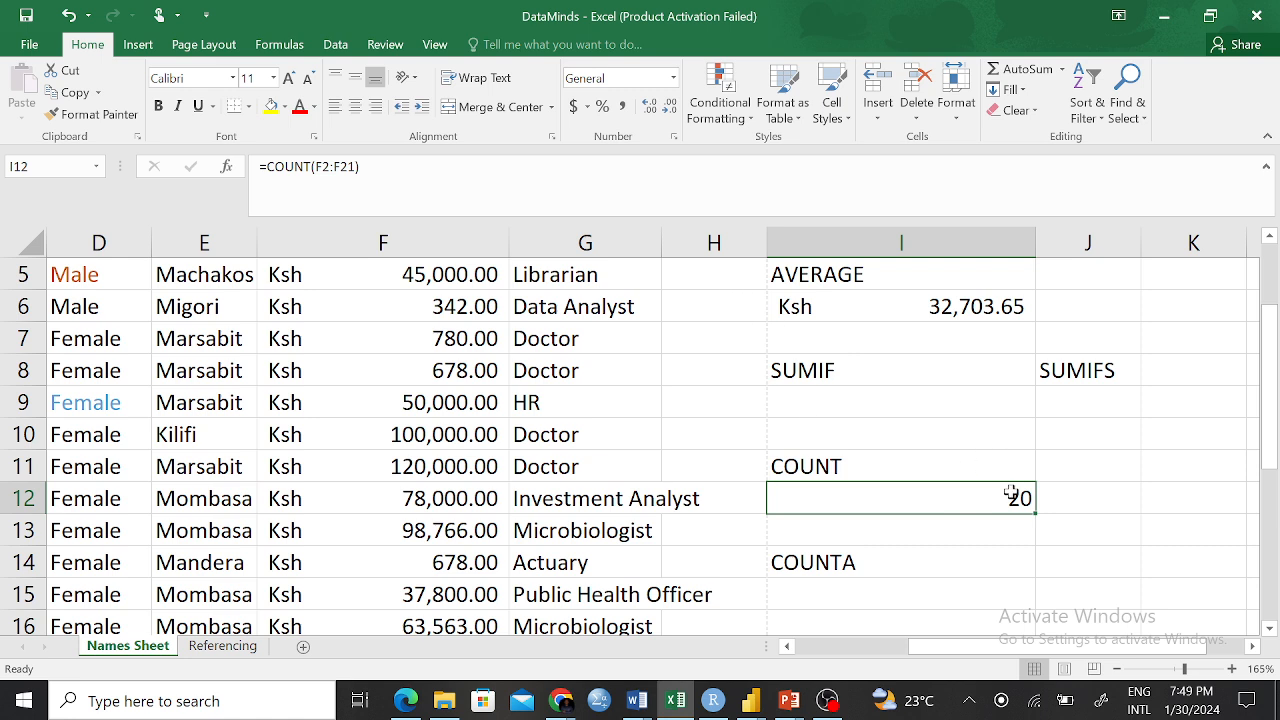
Change I12's formula from =COUNT(F2:F21) to =COUNT(F:F) so it counts the whole Salary column
{"action": "key", "text": "F2"}
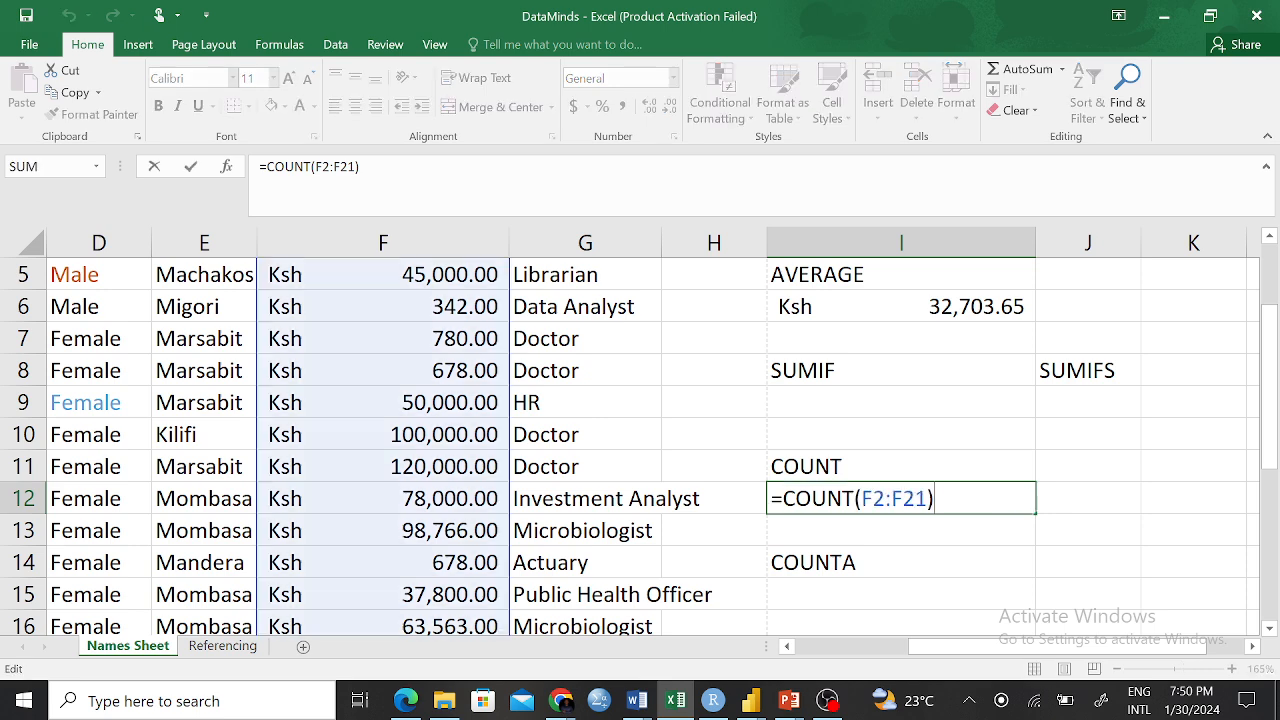
{"action": "key", "text": "Left"}
{"action": "key", "text": "shift+Left"}
{"action": "key", "text": "shift+Left"}
{"action": "key", "text": "shift+Left"}
{"action": "key", "text": "shift+Left"}
{"action": "key", "text": "shift+Left"}
{"action": "key", "text": "shift+Left"}
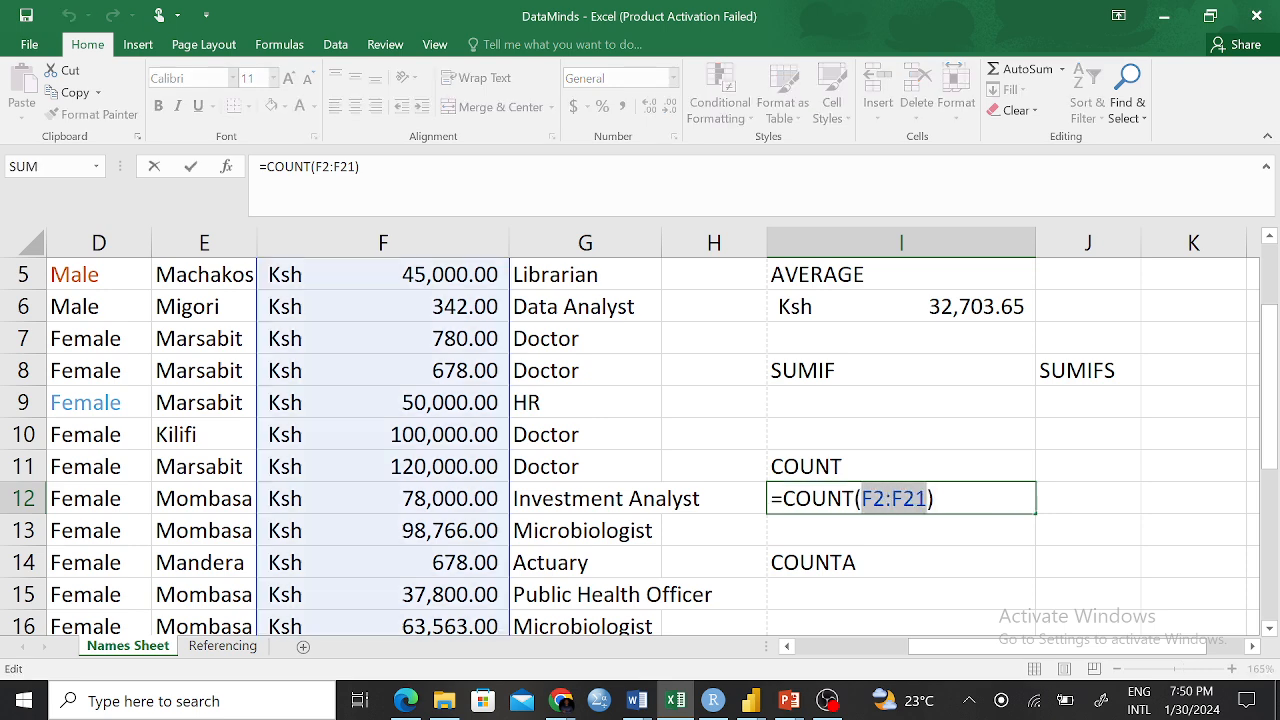
{"action": "key", "text": "BackSpace"}
{"action": "scroll", "coordinate": [330, 324], "scroll_direction": "up", "scroll_amount": 2}
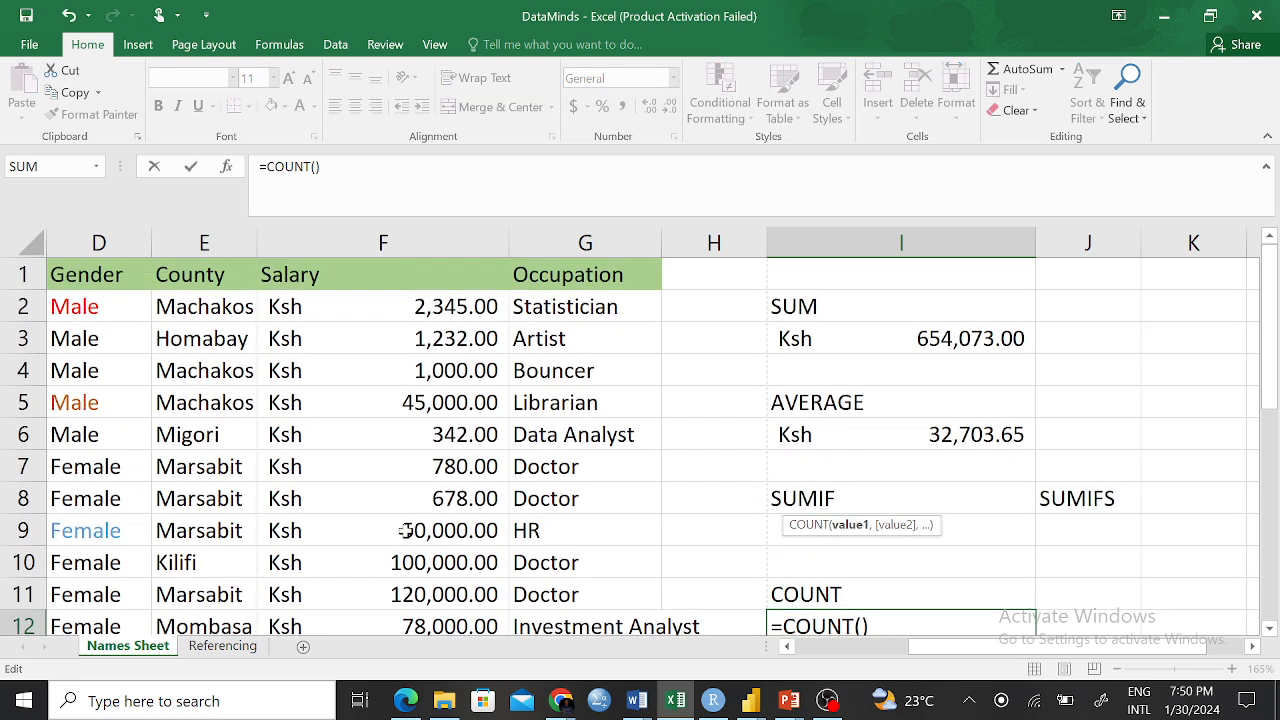
{"action": "left_click", "coordinate": [385, 243]}
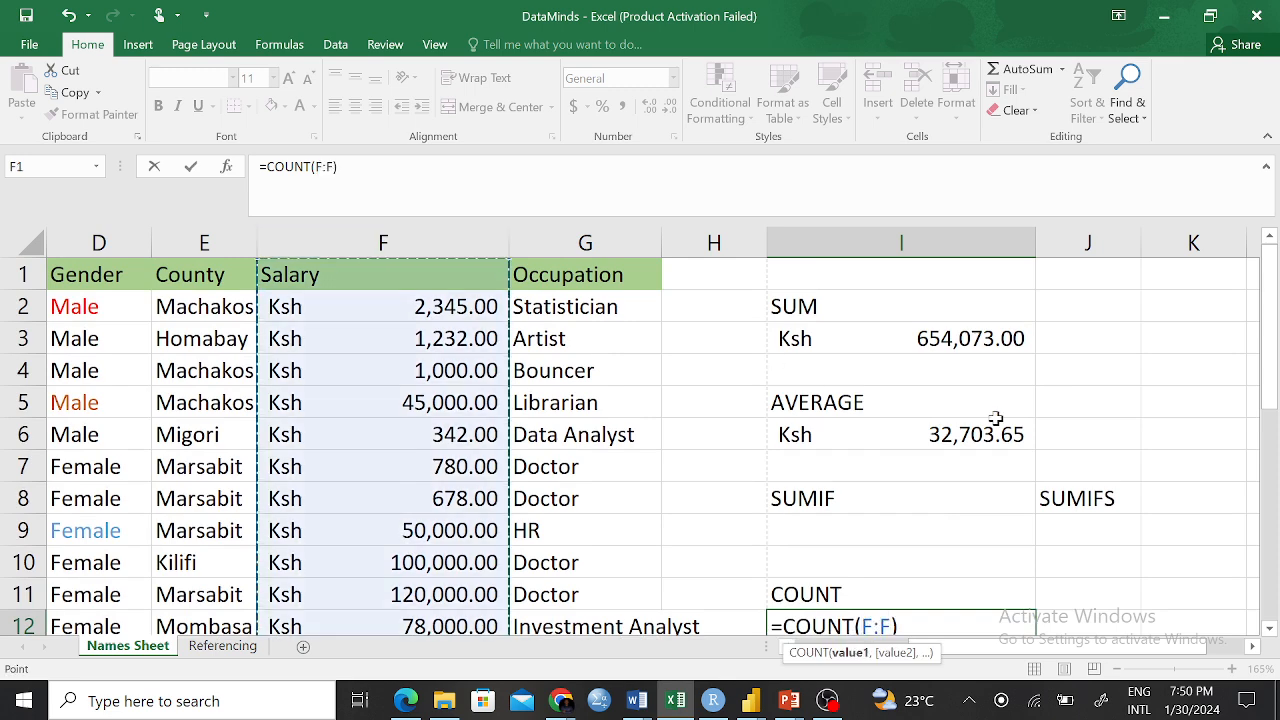
{"action": "scroll", "coordinate": [989, 418], "scroll_direction": "down", "scroll_amount": 2}
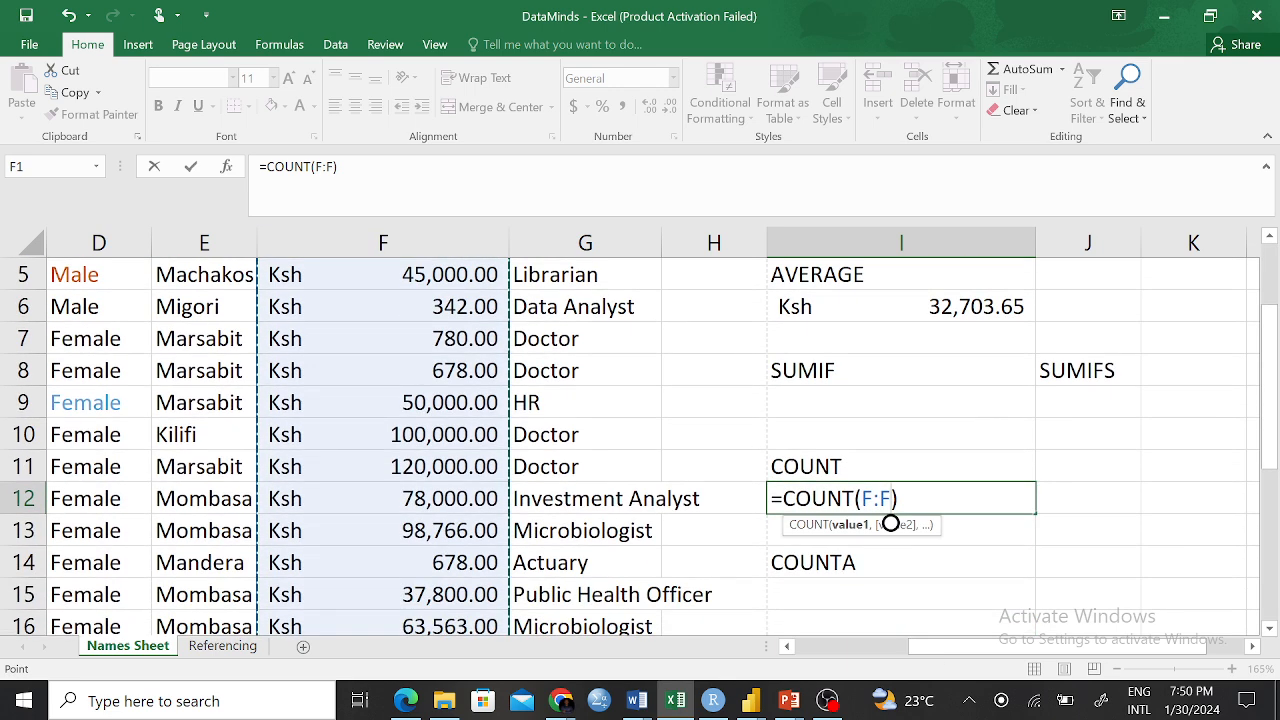
{"action": "key", "text": "Return"}
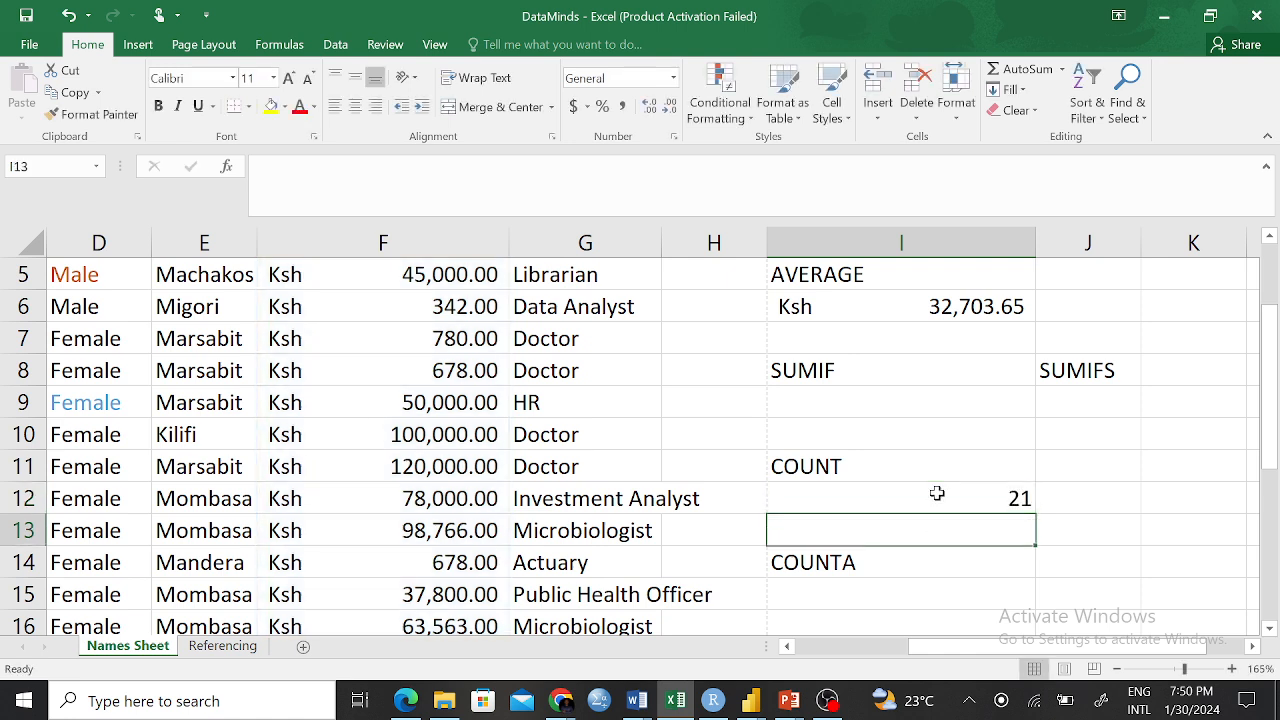
{"action": "left_click", "coordinate": [1000, 494]}
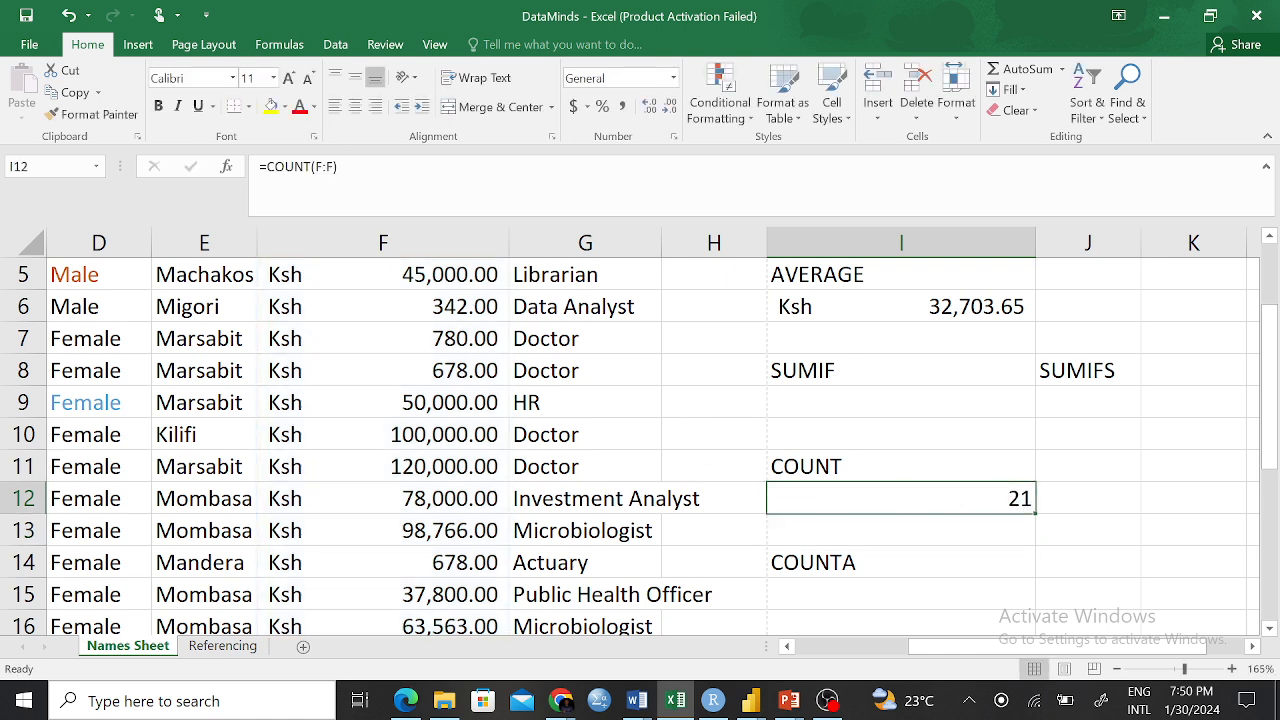
{"action": "left_click", "coordinate": [430, 231]}
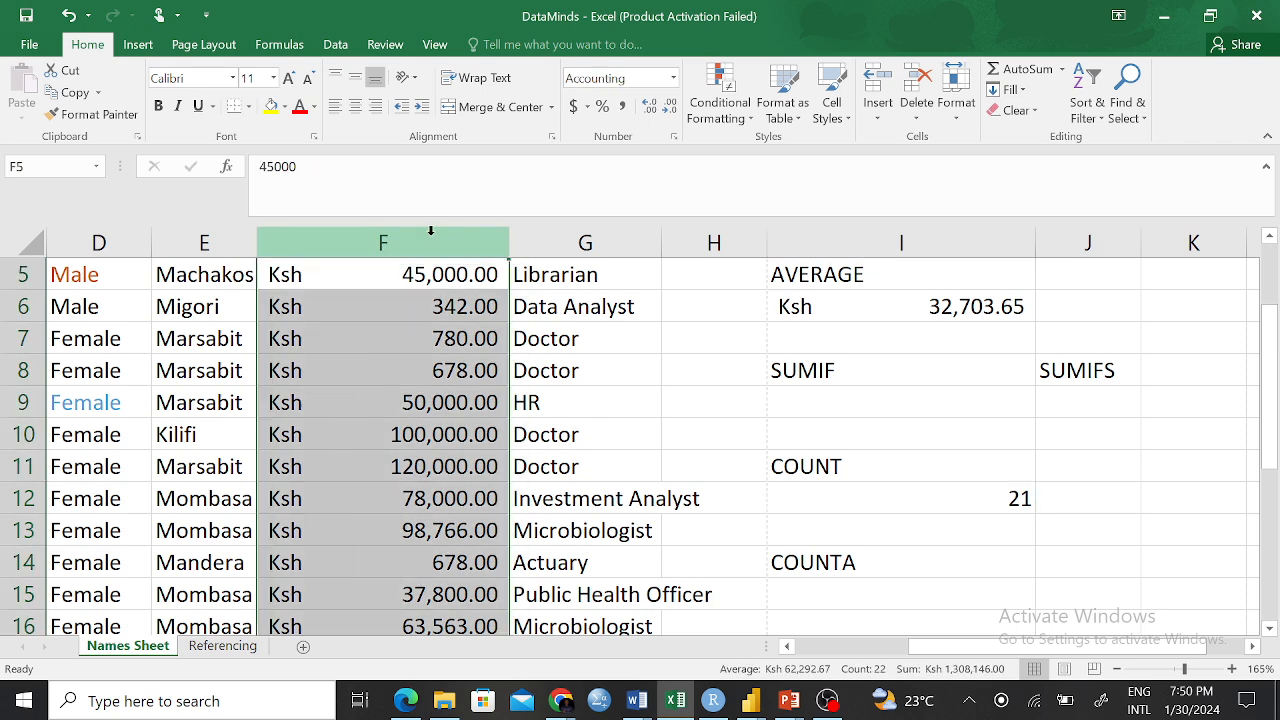
{"action": "scroll", "coordinate": [417, 288], "scroll_direction": "down", "scroll_amount": 4}
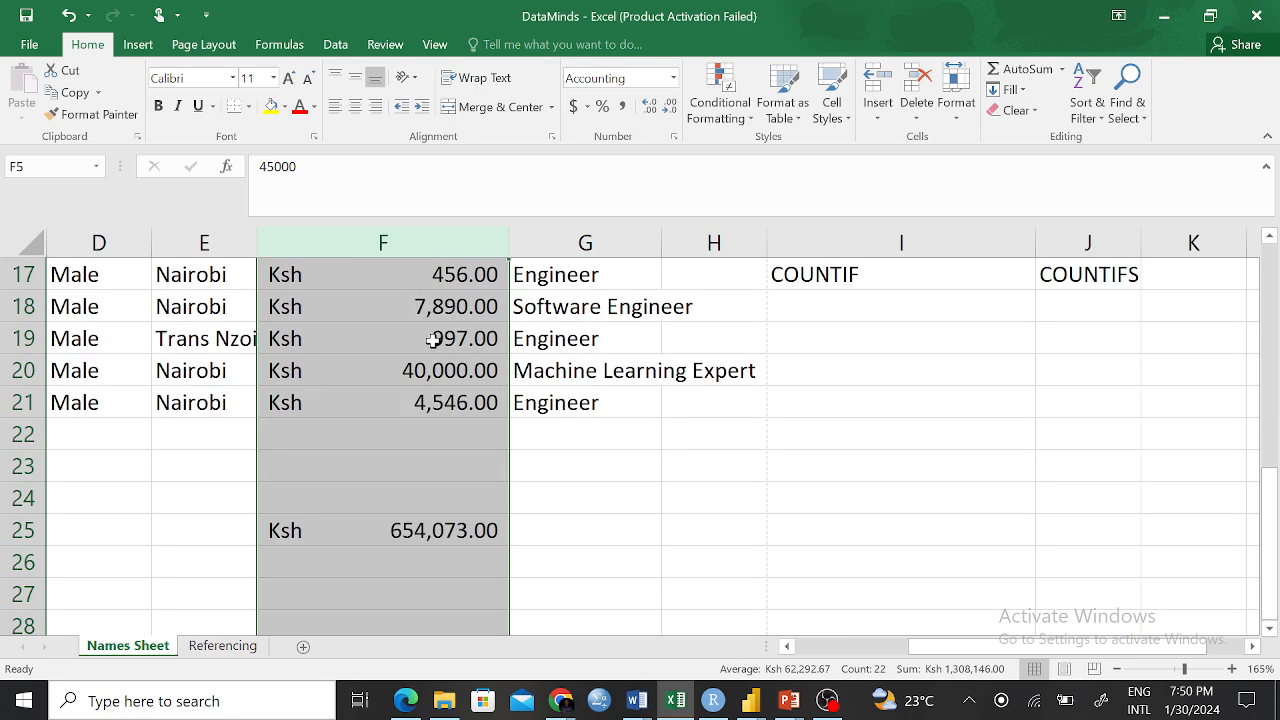
{"action": "scroll", "coordinate": [449, 370], "scroll_direction": "up", "scroll_amount": 4}
{"action": "scroll", "coordinate": [449, 370], "scroll_direction": "down", "scroll_amount": 8}
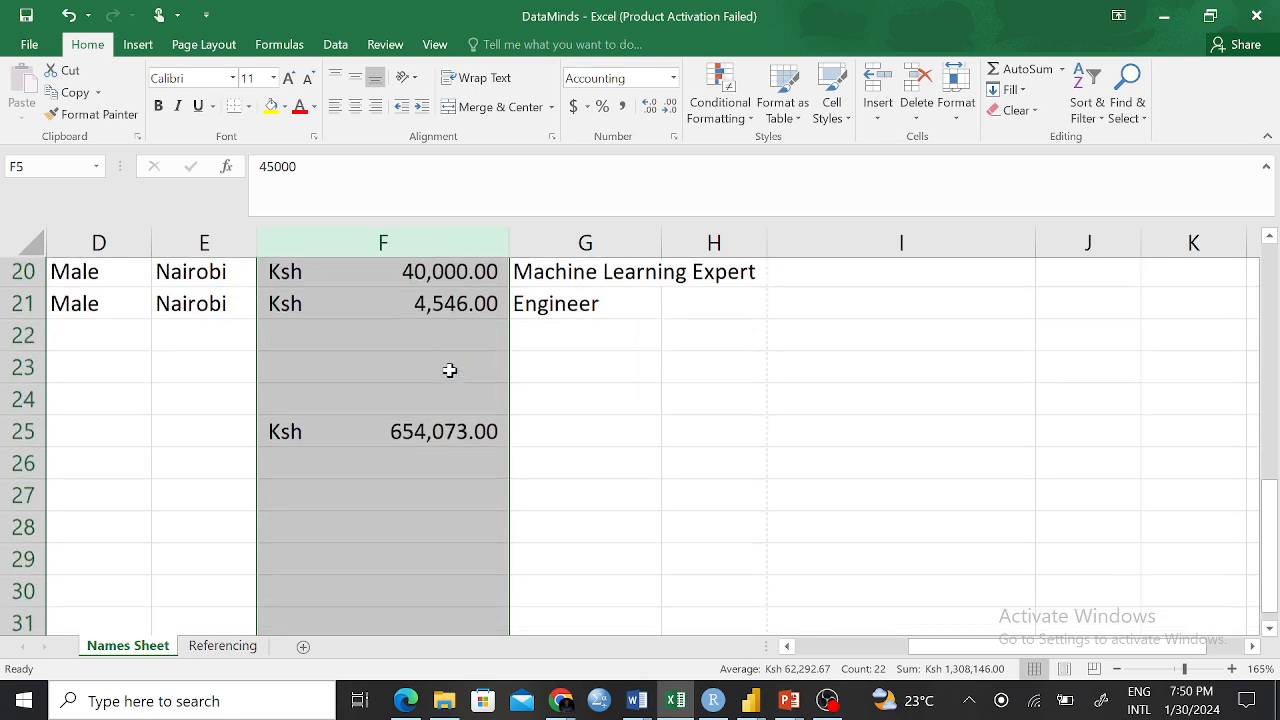
{"action": "scroll", "coordinate": [449, 369], "scroll_direction": "down", "scroll_amount": 7}
{"action": "scroll", "coordinate": [449, 369], "scroll_direction": "up", "scroll_amount": 16}
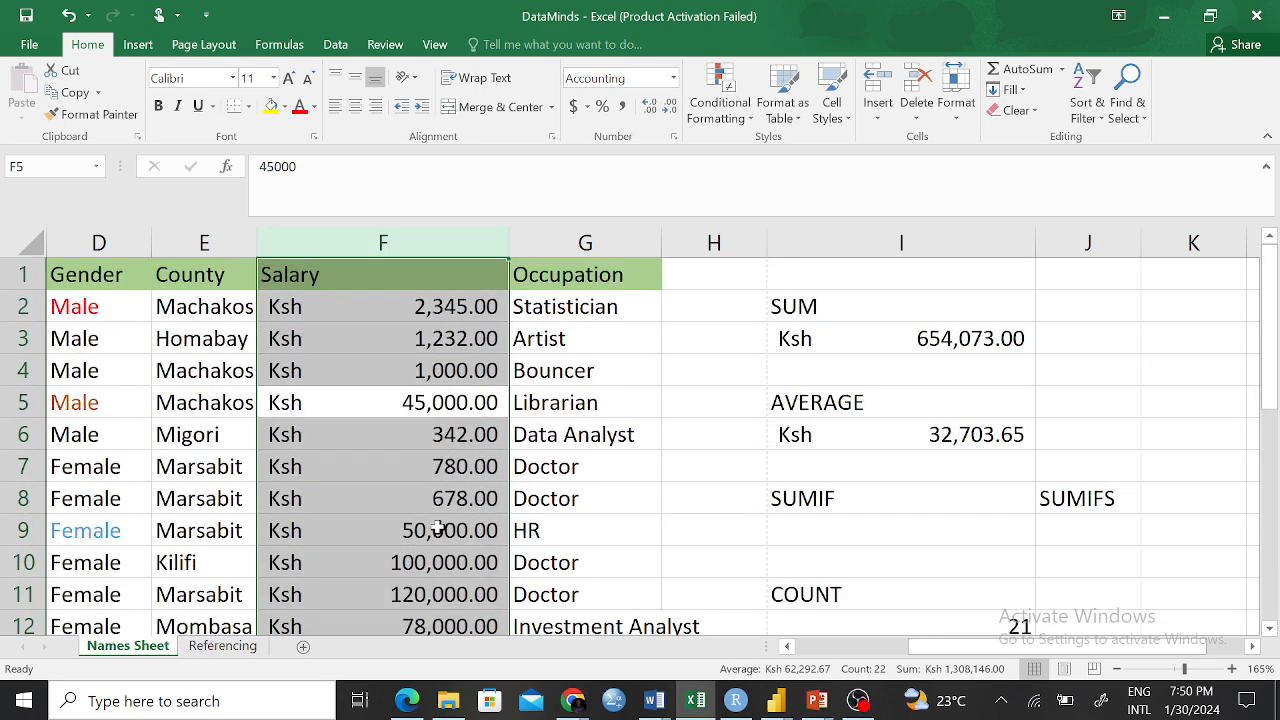
{"action": "left_click", "coordinate": [443, 505]}
{"action": "left_click", "coordinate": [1004, 626]}
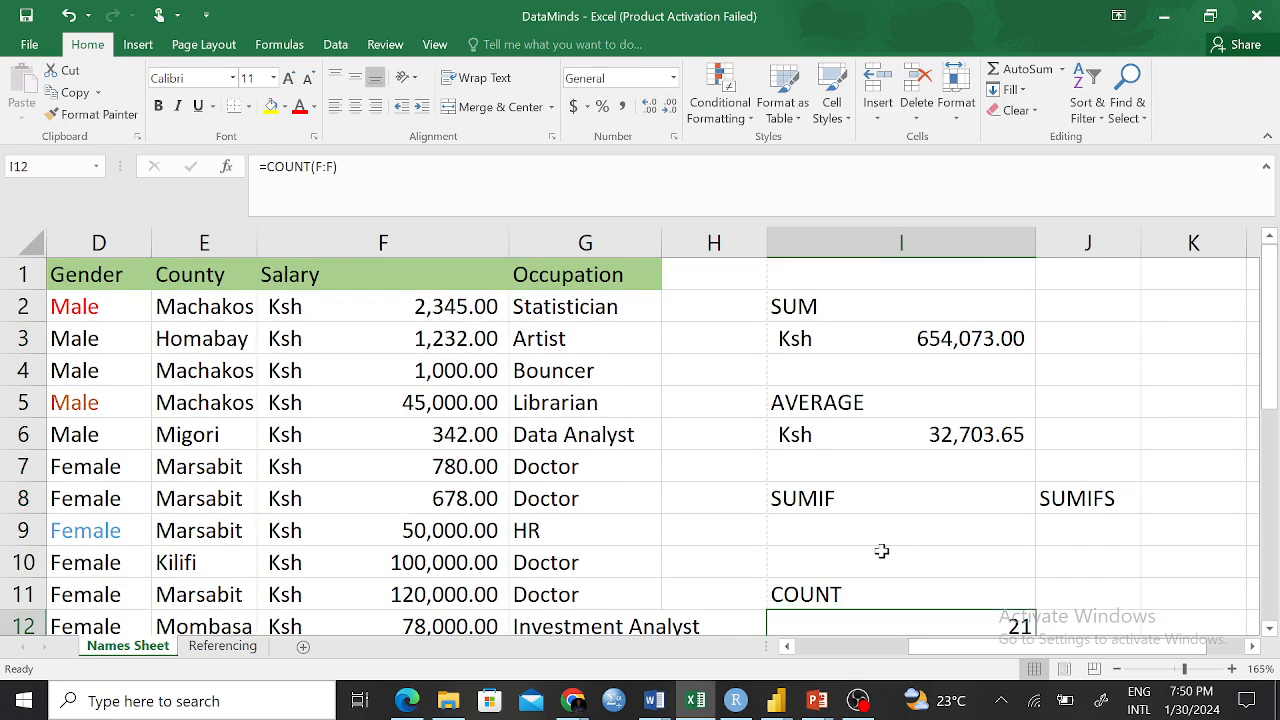
{"action": "scroll", "coordinate": [881, 551], "scroll_direction": "down", "scroll_amount": 4}
{"action": "scroll", "coordinate": [881, 551], "scroll_direction": "up", "scroll_amount": 4}
{"action": "left_click", "coordinate": [455, 305]}
{"action": "left_click", "coordinate": [448, 340]}
{"action": "scroll", "coordinate": [453, 388], "scroll_direction": "down", "scroll_amount": 4}
{"action": "left_click", "coordinate": [451, 530]}
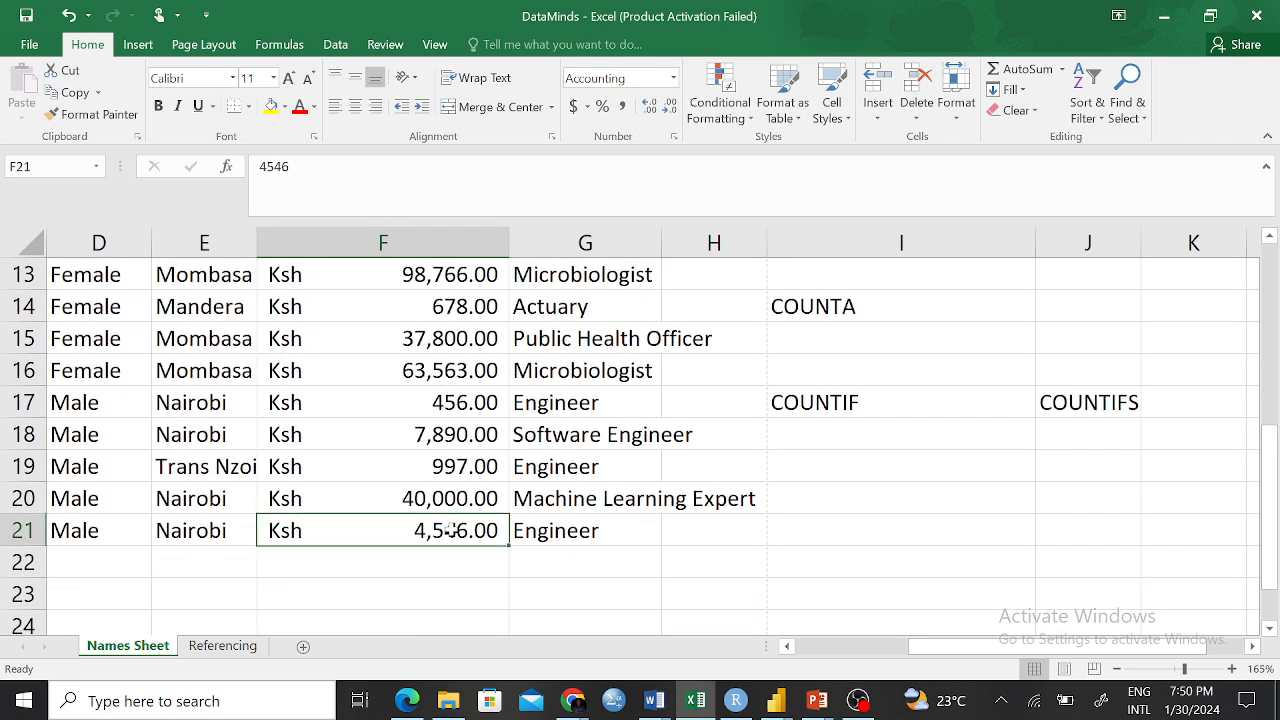
{"action": "scroll", "coordinate": [480, 483], "scroll_direction": "down", "scroll_amount": 4}
{"action": "scroll", "coordinate": [371, 369], "scroll_direction": "up", "scroll_amount": 2}
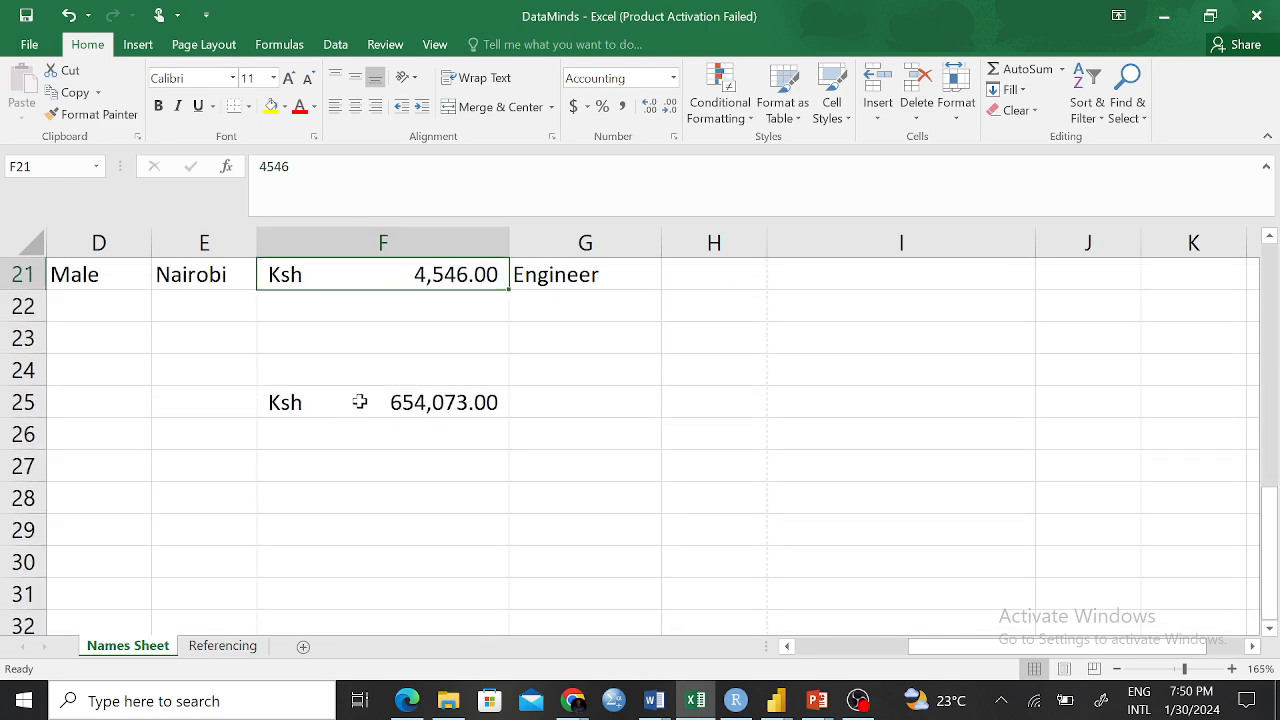
{"action": "left_click", "coordinate": [359, 404]}
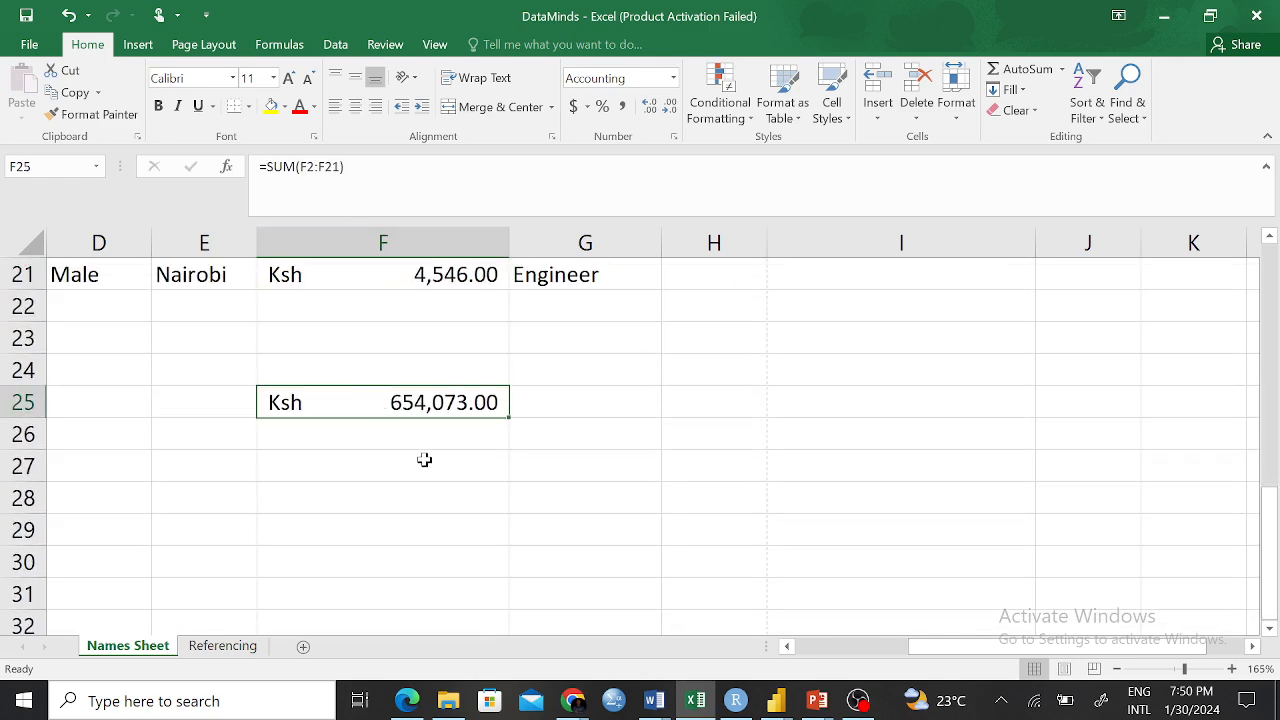
{"action": "scroll", "coordinate": [551, 434], "scroll_direction": "up", "scroll_amount": 5}
{"action": "scroll", "coordinate": [600, 460], "scroll_direction": "down", "scroll_amount": 2}
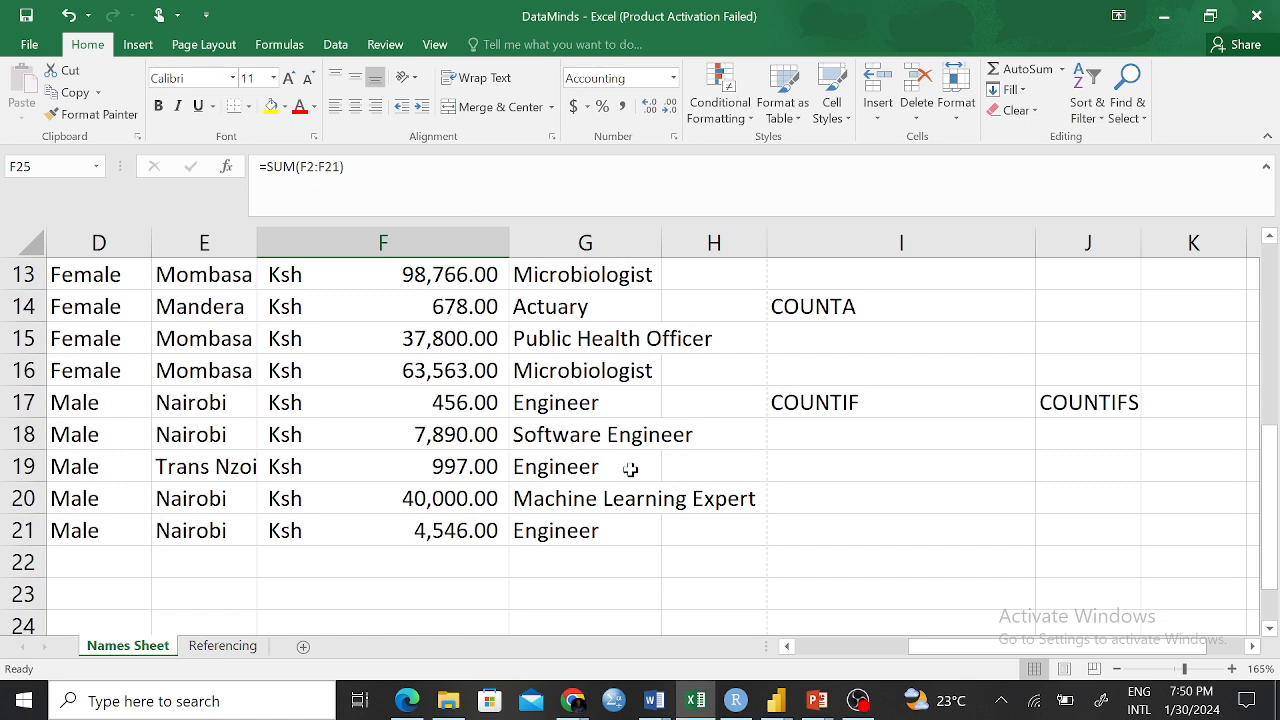
Review the Salary header against the COUNT result, then clear the =COUNT(F:F) formula from I12
{"action": "scroll", "coordinate": [620, 465], "scroll_direction": "up", "scroll_amount": 4}
{"action": "scroll", "coordinate": [849, 534], "scroll_direction": "down", "scroll_amount": 3}
{"action": "left_click", "coordinate": [799, 380]}
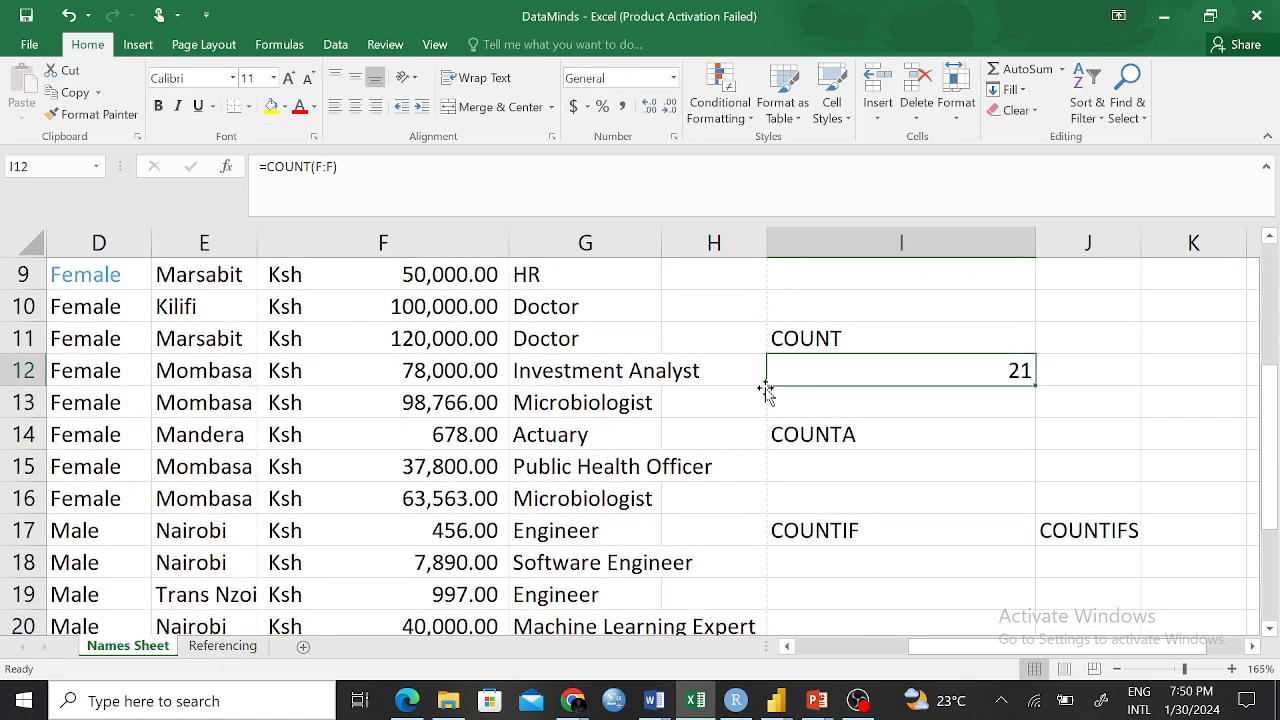
{"action": "scroll", "coordinate": [718, 394], "scroll_direction": "up", "scroll_amount": 3}
{"action": "left_click", "coordinate": [405, 273]}
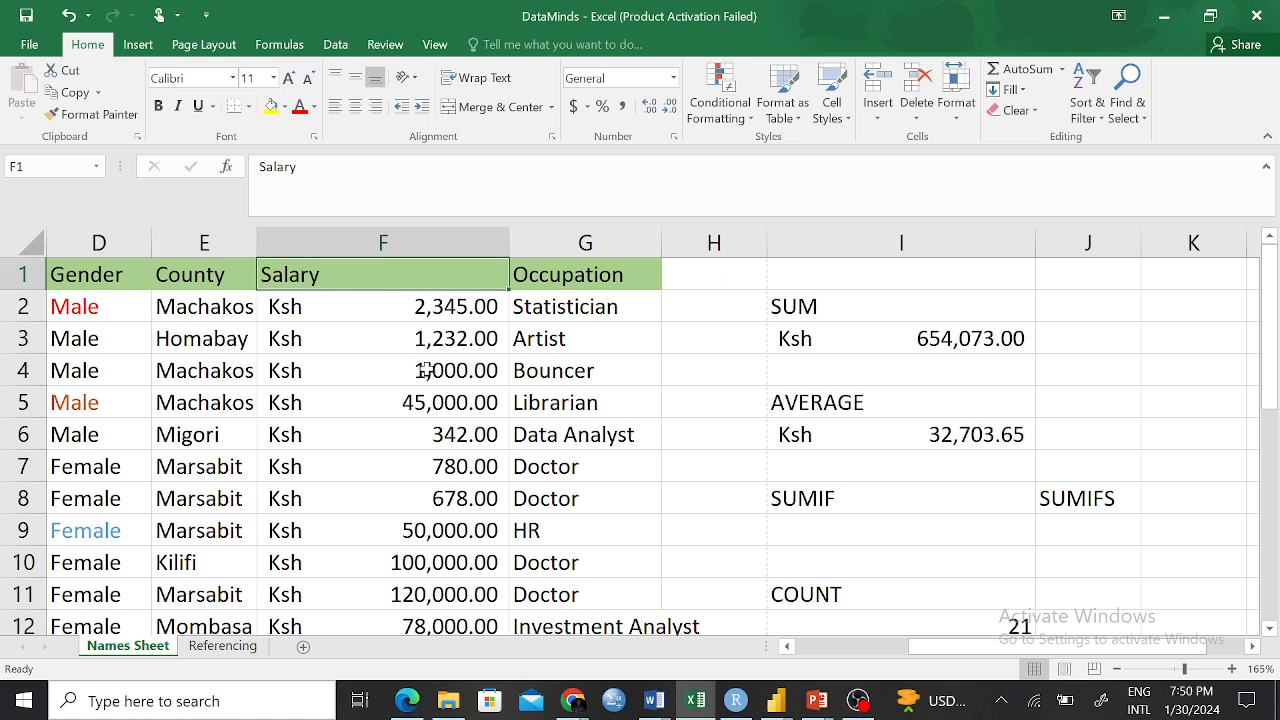
{"action": "scroll", "coordinate": [452, 362], "scroll_direction": "down", "scroll_amount": 5}
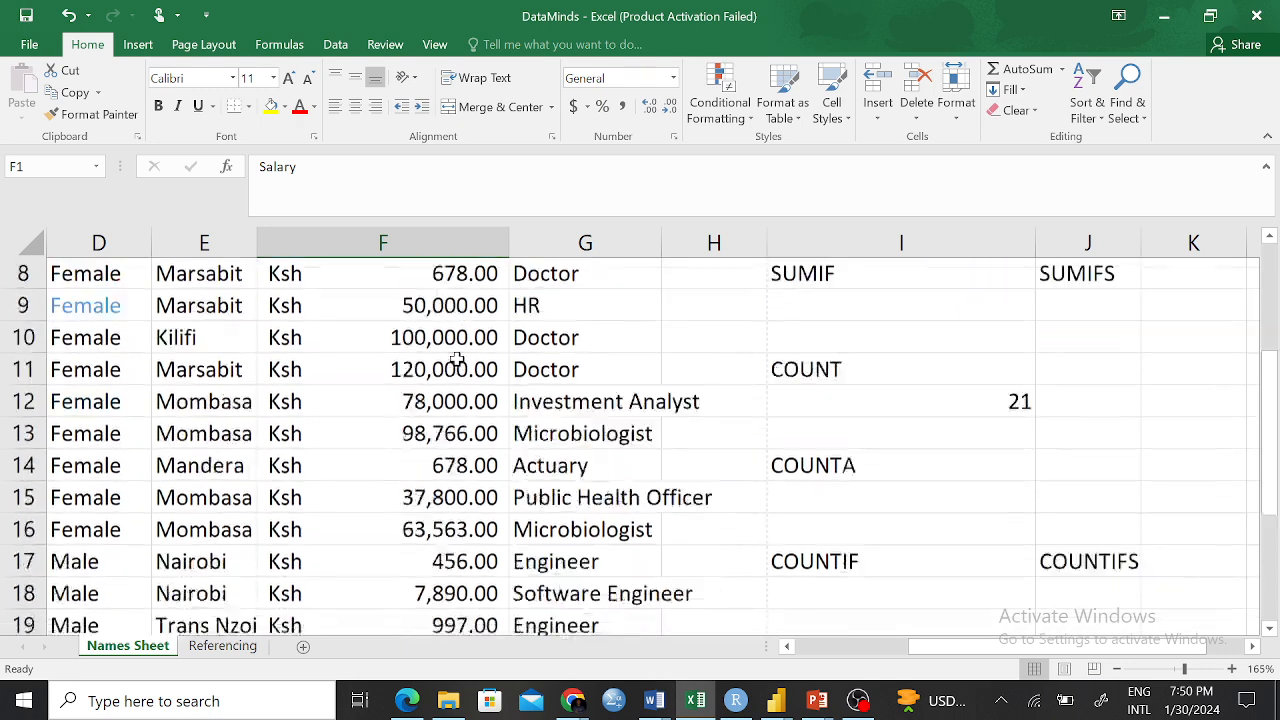
{"action": "scroll", "coordinate": [456, 360], "scroll_direction": "up", "scroll_amount": 5}
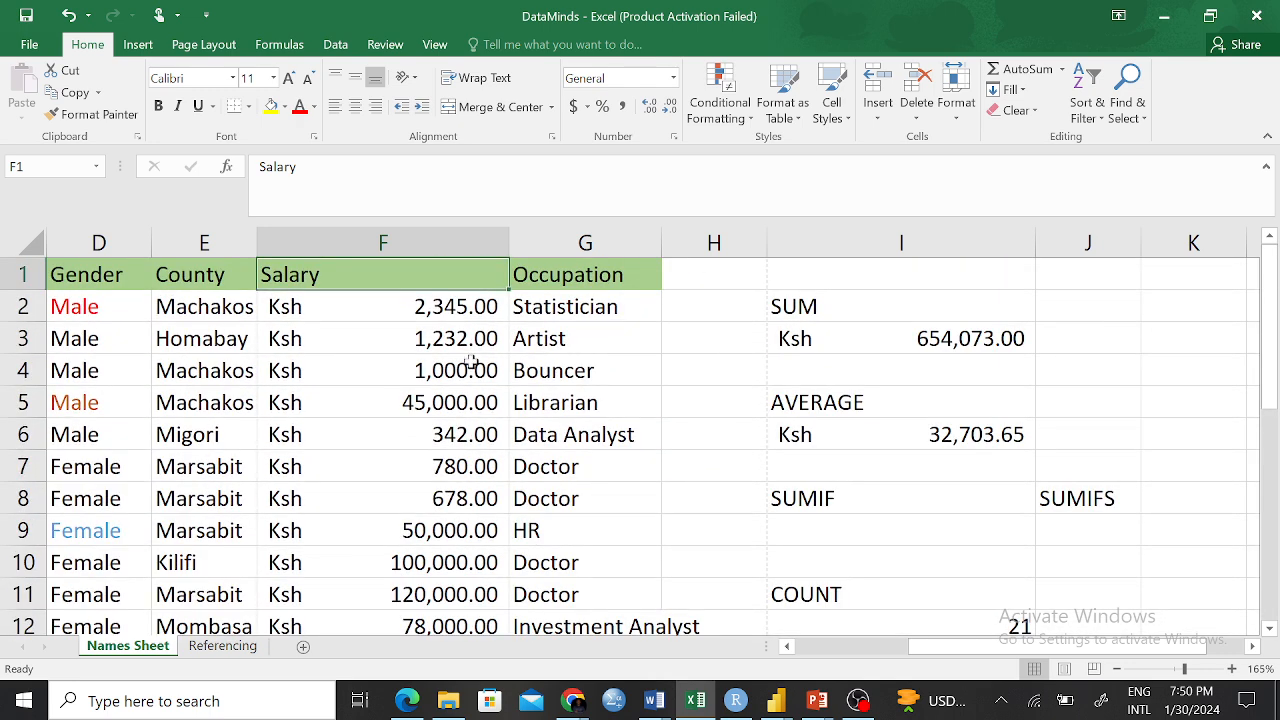
{"action": "scroll", "coordinate": [720, 450], "scroll_direction": "down", "scroll_amount": 1}
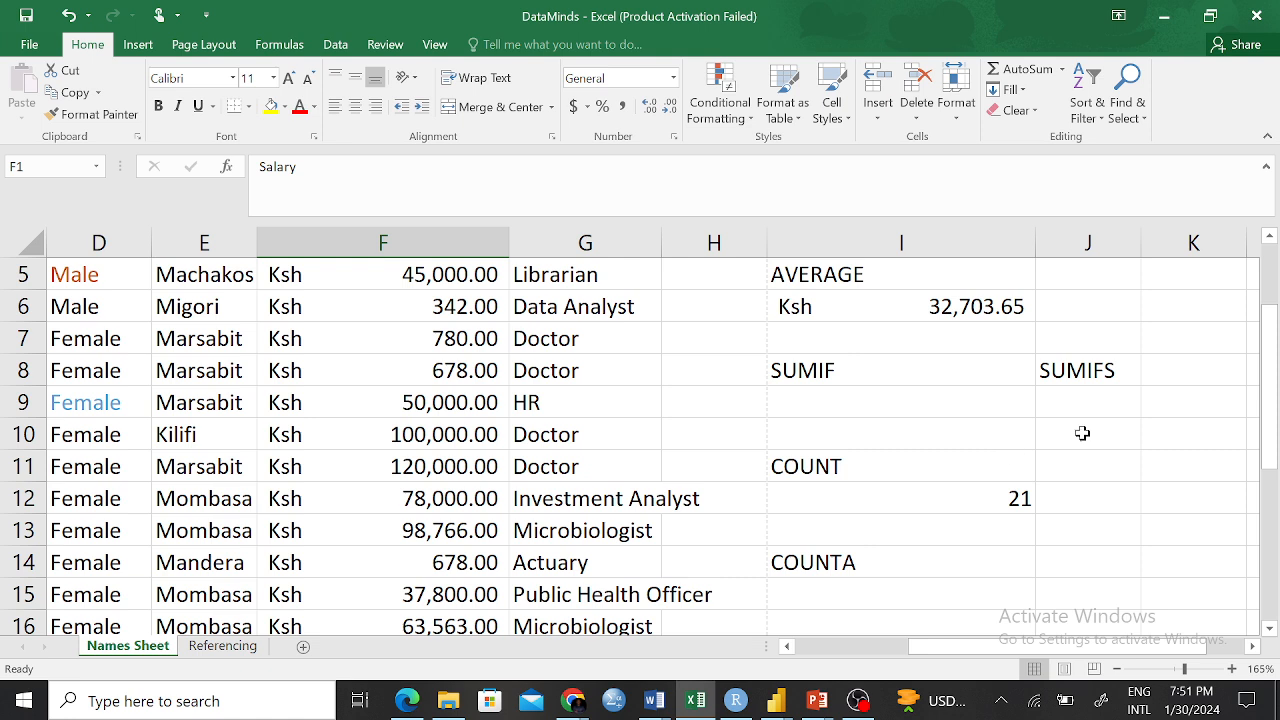
{"action": "left_click", "coordinate": [979, 499]}
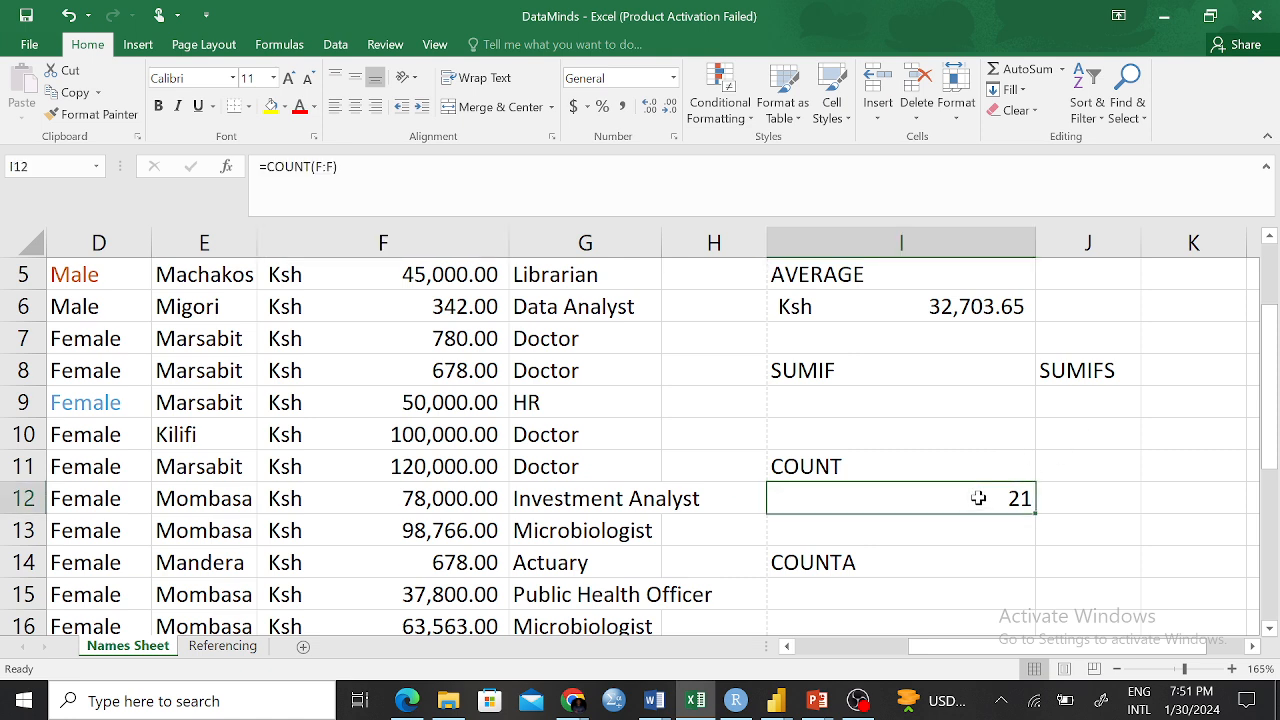
{"action": "key", "text": "BackSpace"}
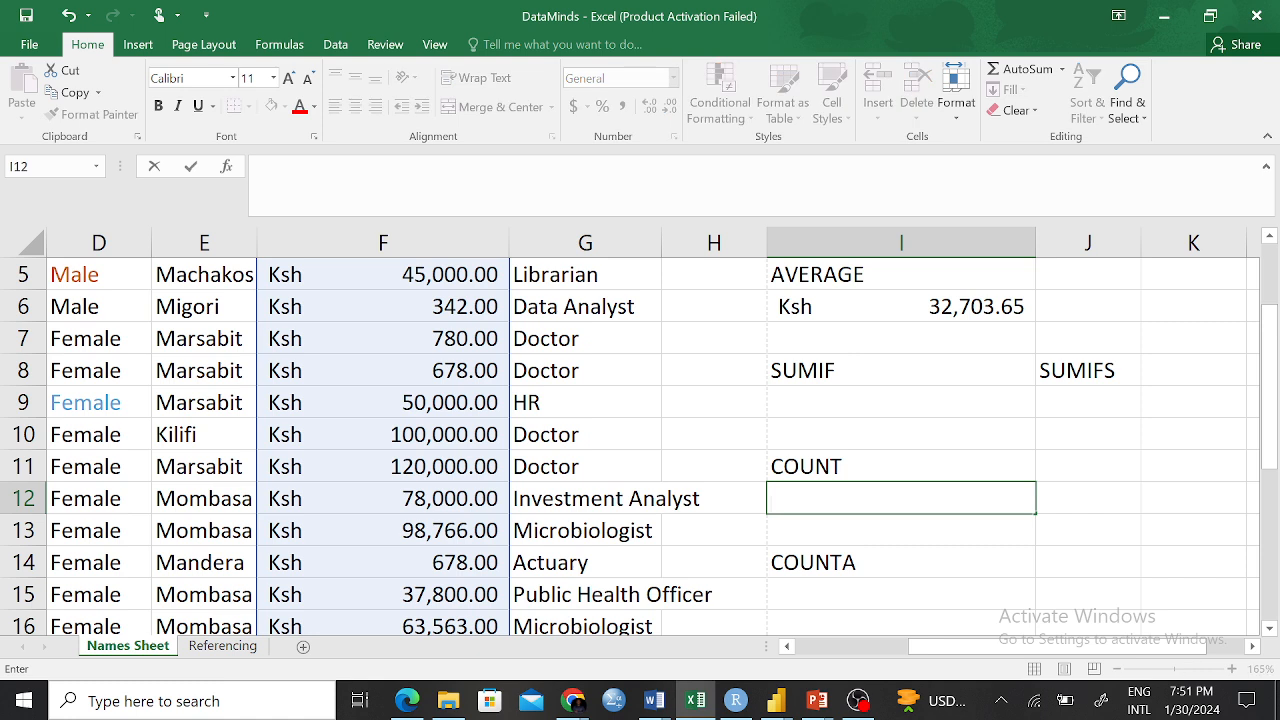
{"action": "left_click", "coordinate": [1144, 492]}
{"action": "left_click", "coordinate": [914, 500]}
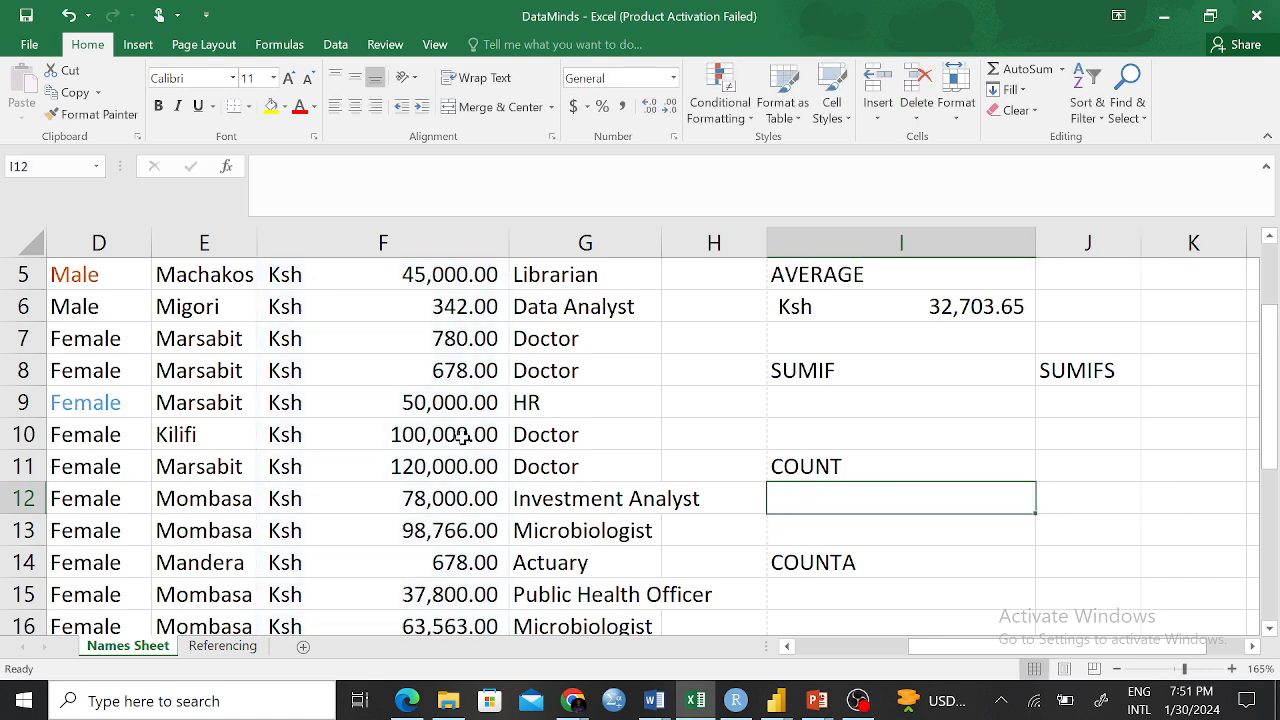
{"action": "scroll", "coordinate": [228, 420], "scroll_direction": "up", "scroll_amount": 2}
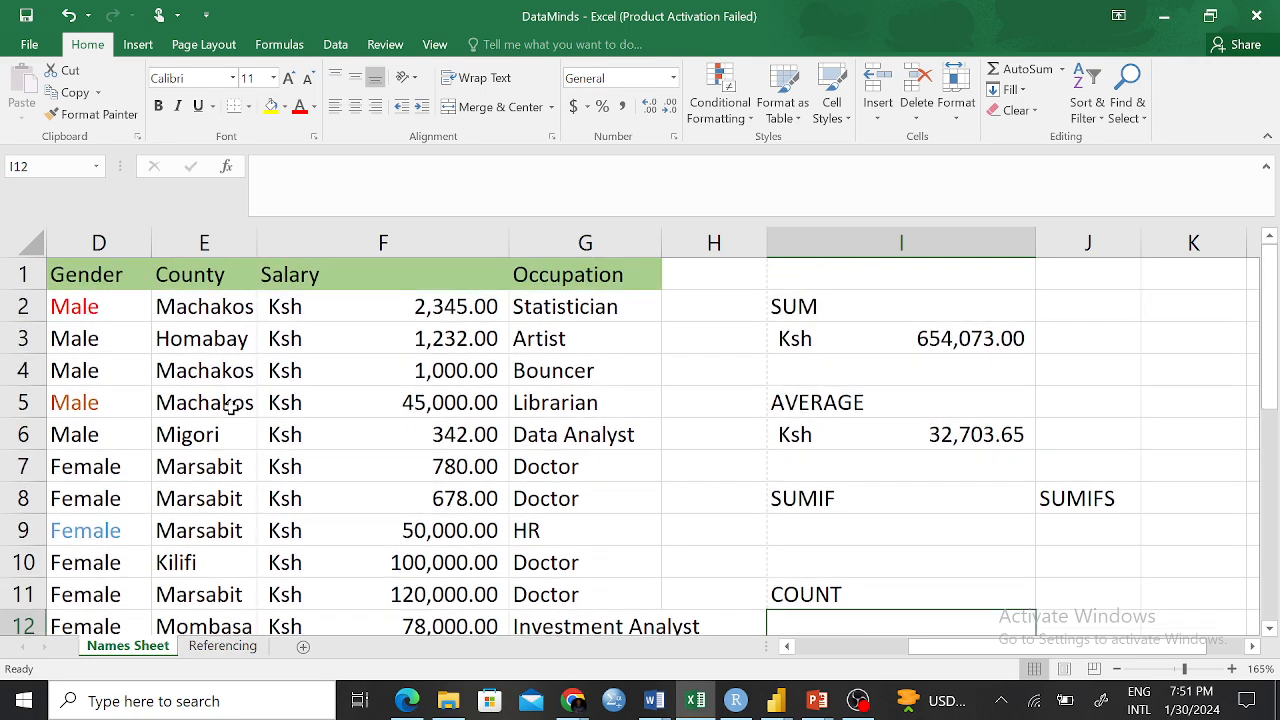
{"action": "left_click_drag", "start_coordinate": [180, 276], "coordinate": [251, 523]}
{"action": "scroll", "coordinate": [271, 329], "scroll_direction": "up", "scroll_amount": 4}
{"action": "left_click", "coordinate": [185, 272]}
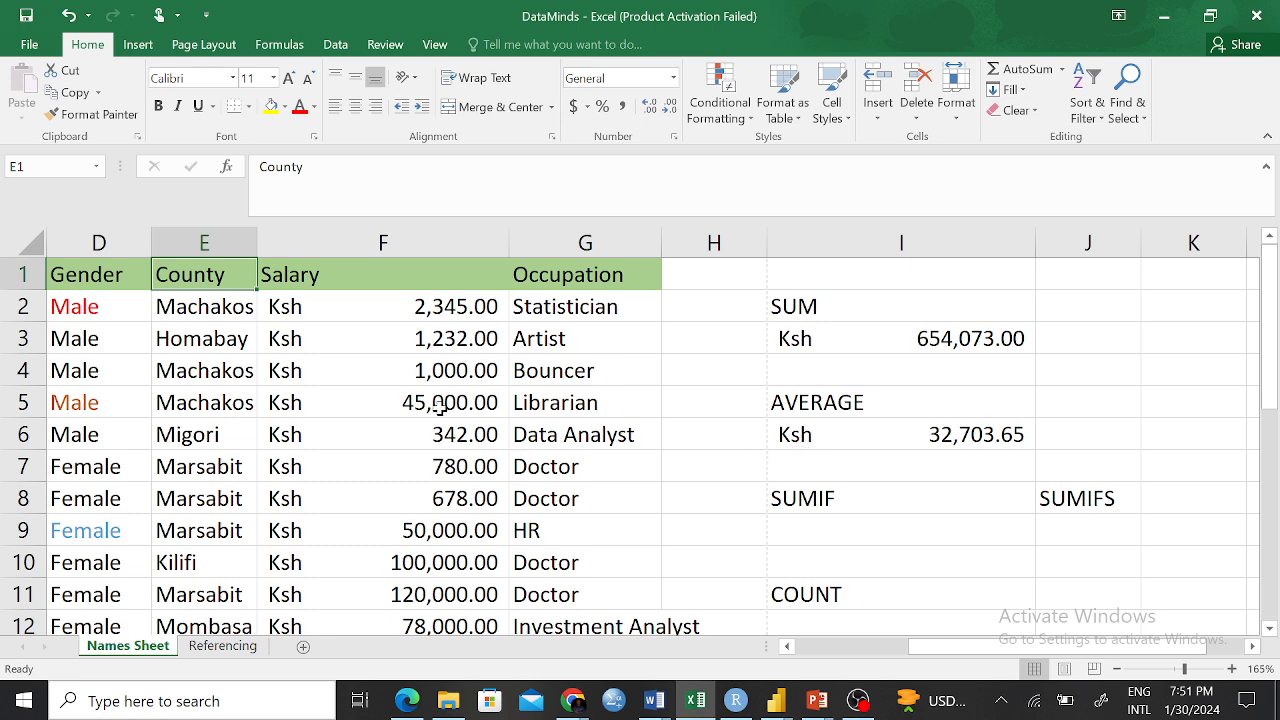
{"action": "left_click_drag", "start_coordinate": [1076, 651], "coordinate": [946, 660]}
{"action": "left_click_drag", "start_coordinate": [182, 308], "coordinate": [205, 563]}
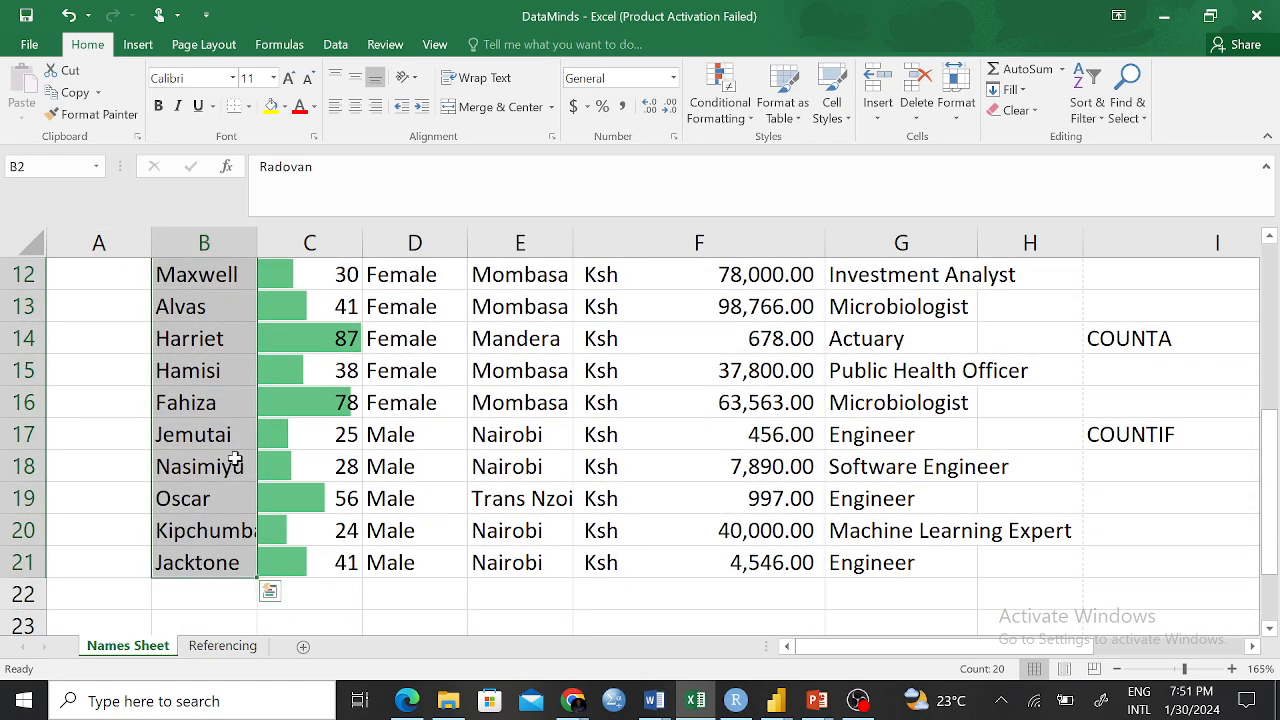
{"action": "scroll", "coordinate": [232, 377], "scroll_direction": "up", "scroll_amount": 1}
{"action": "scroll", "coordinate": [232, 377], "scroll_direction": "up", "scroll_amount": 3}
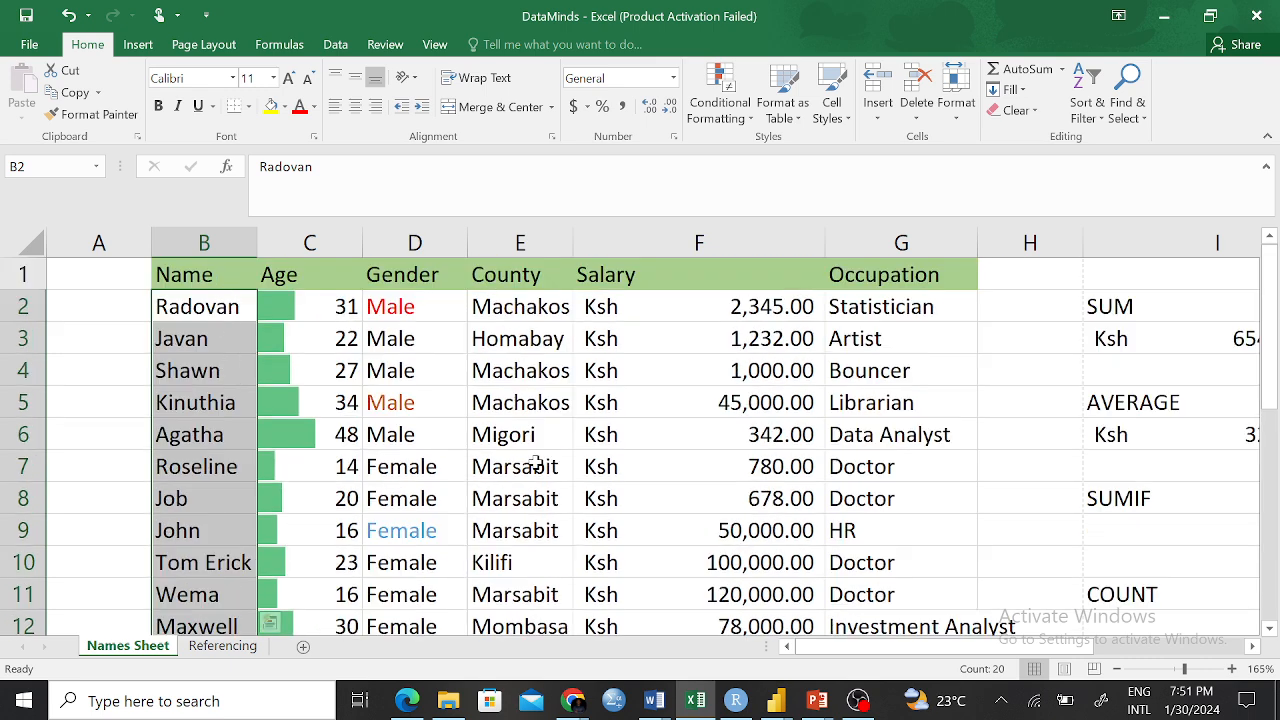
{"action": "scroll", "coordinate": [1165, 570], "scroll_direction": "down", "scroll_amount": 2}
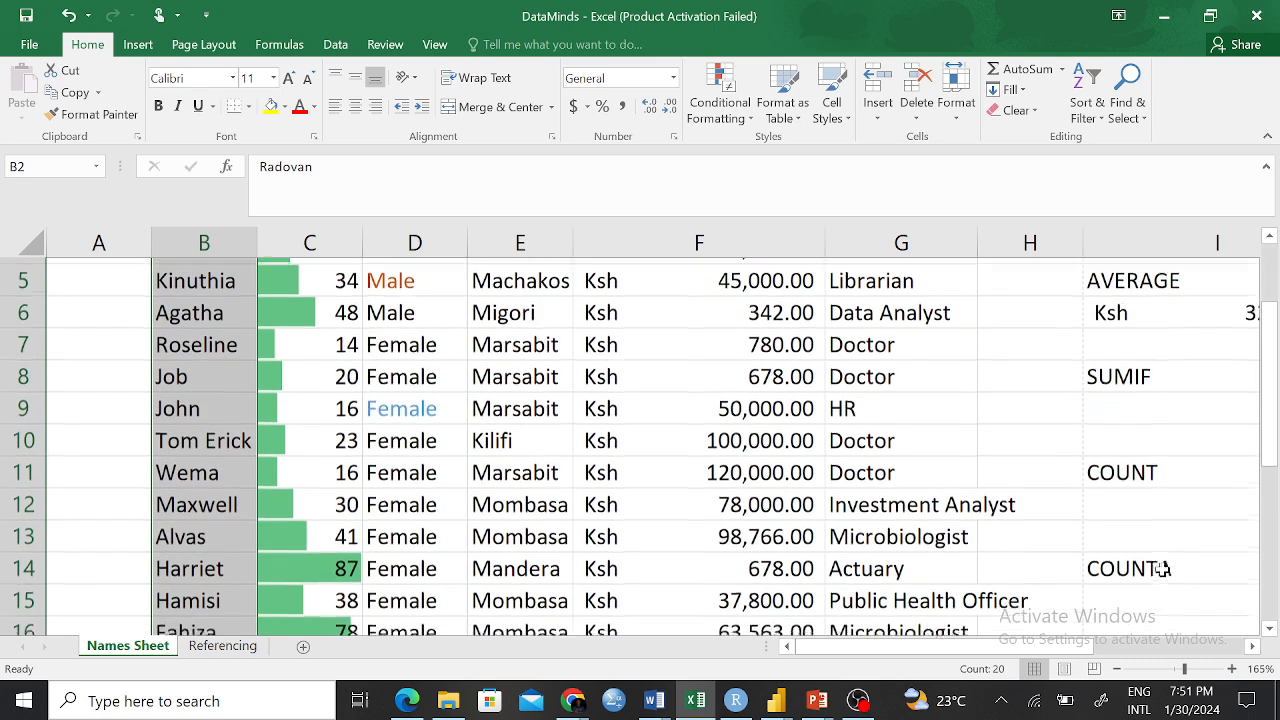
{"action": "left_click", "coordinate": [1138, 614]}
{"action": "left_click", "coordinate": [1134, 600]}
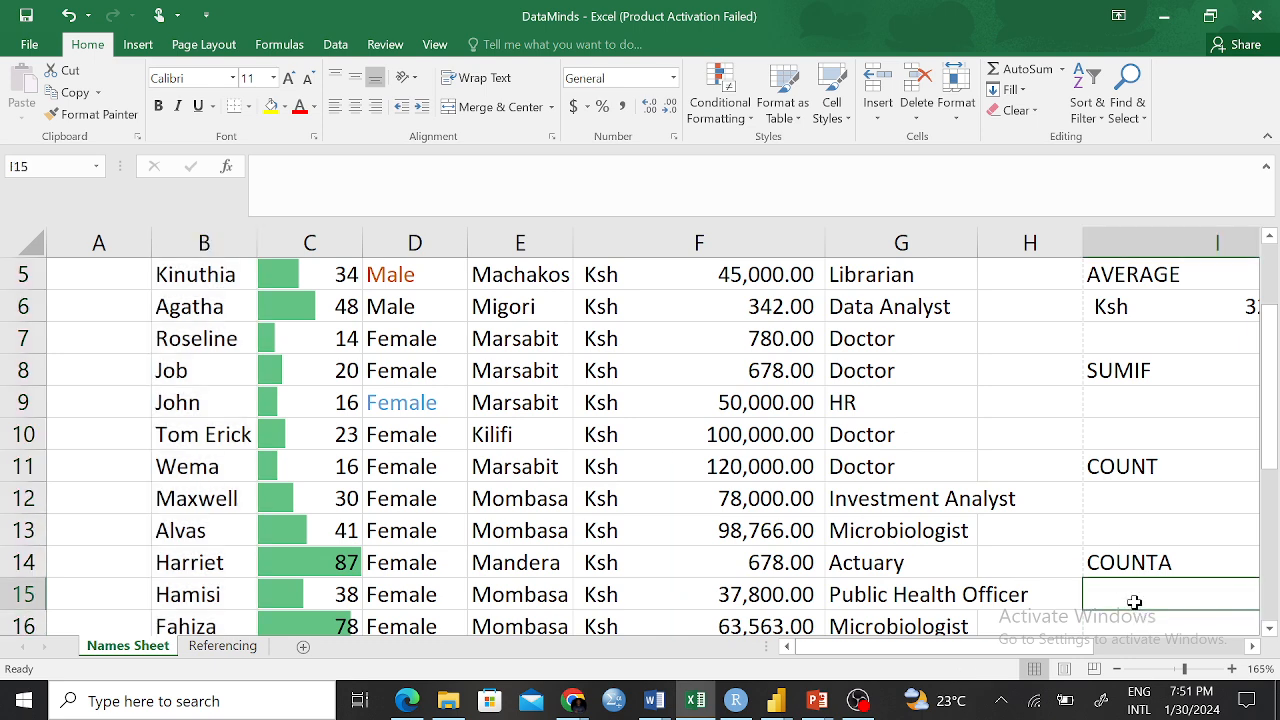
{"action": "type", "text": "="}
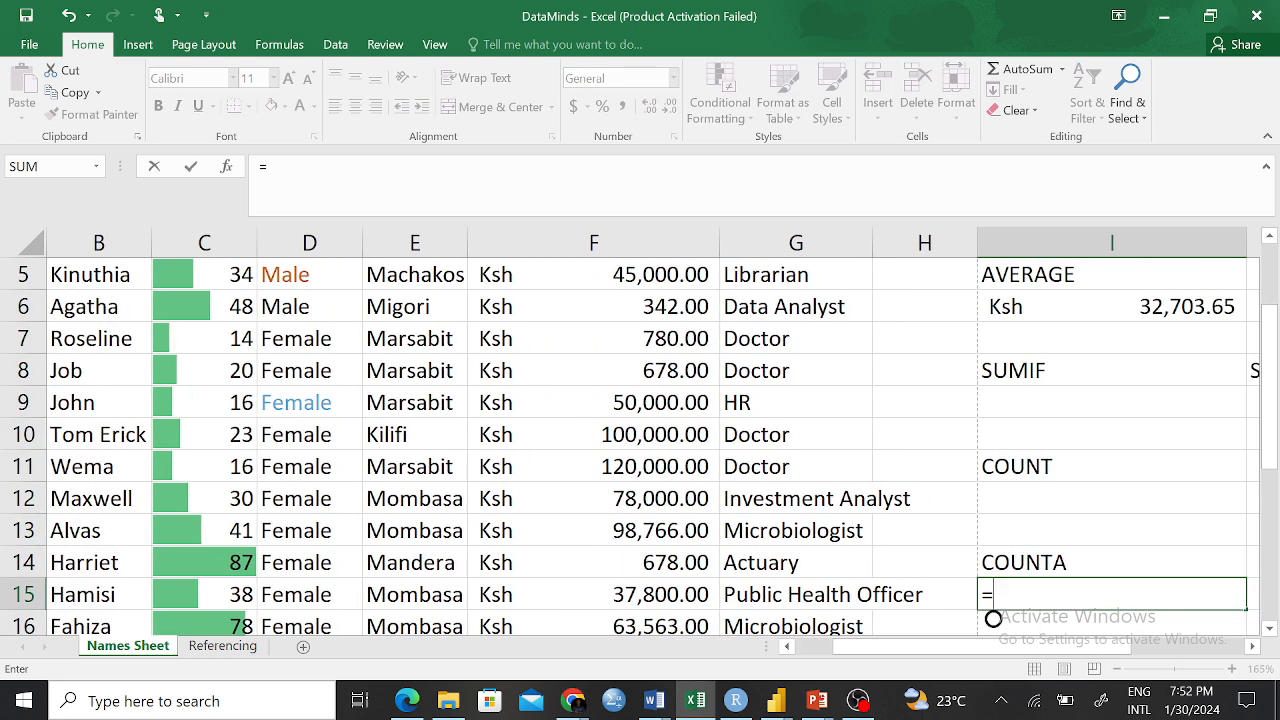
{"action": "type", "text": "COUNT"}
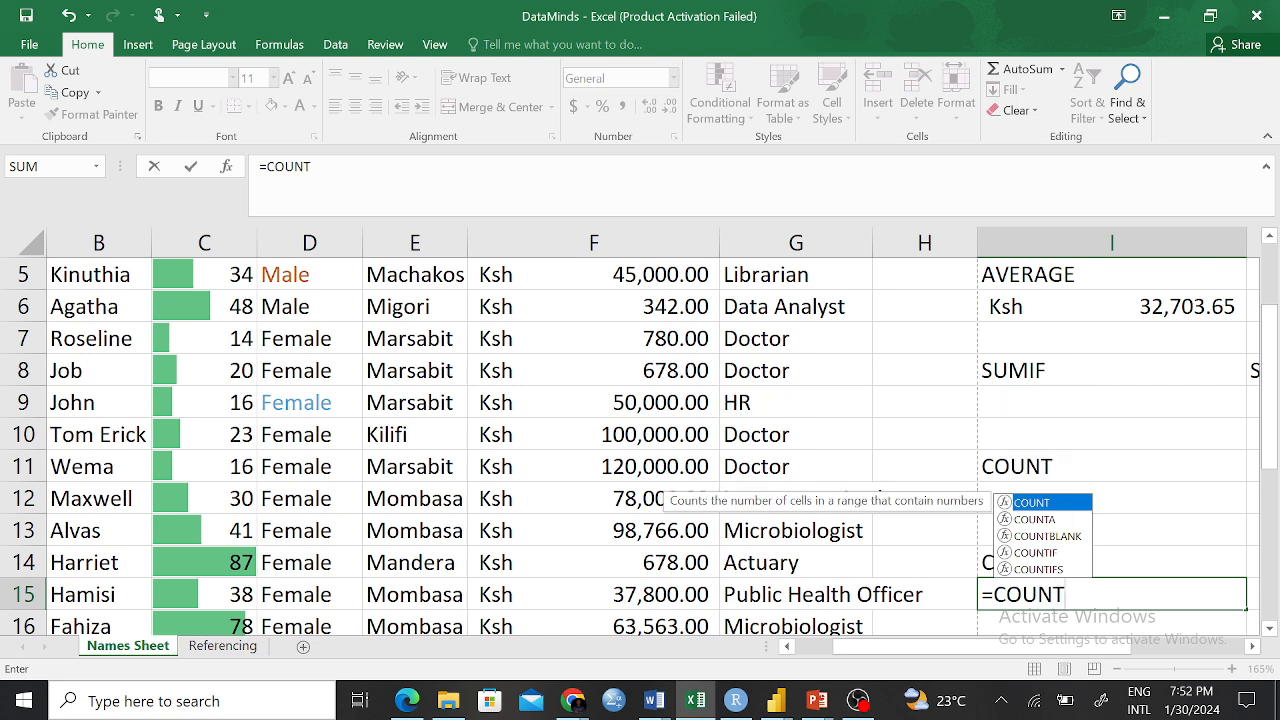
{"action": "type", "text": "("}
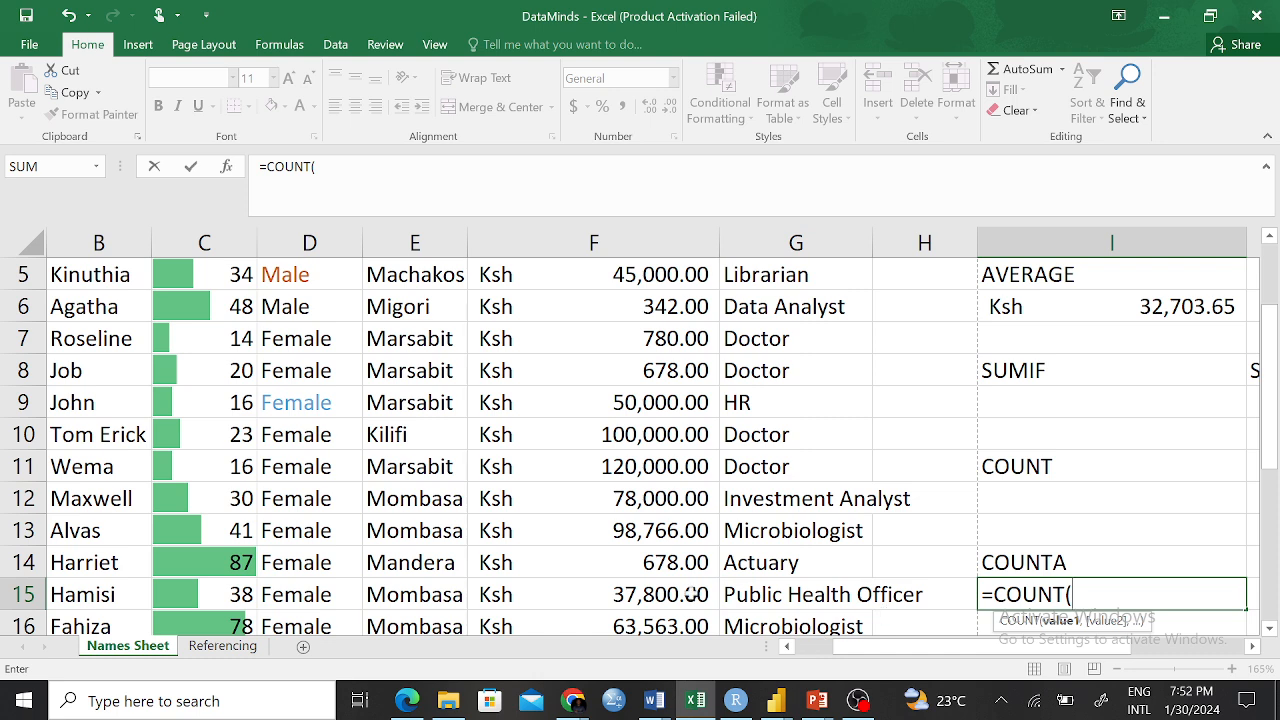
{"action": "scroll", "coordinate": [382, 484], "scroll_direction": "up", "scroll_amount": 2}
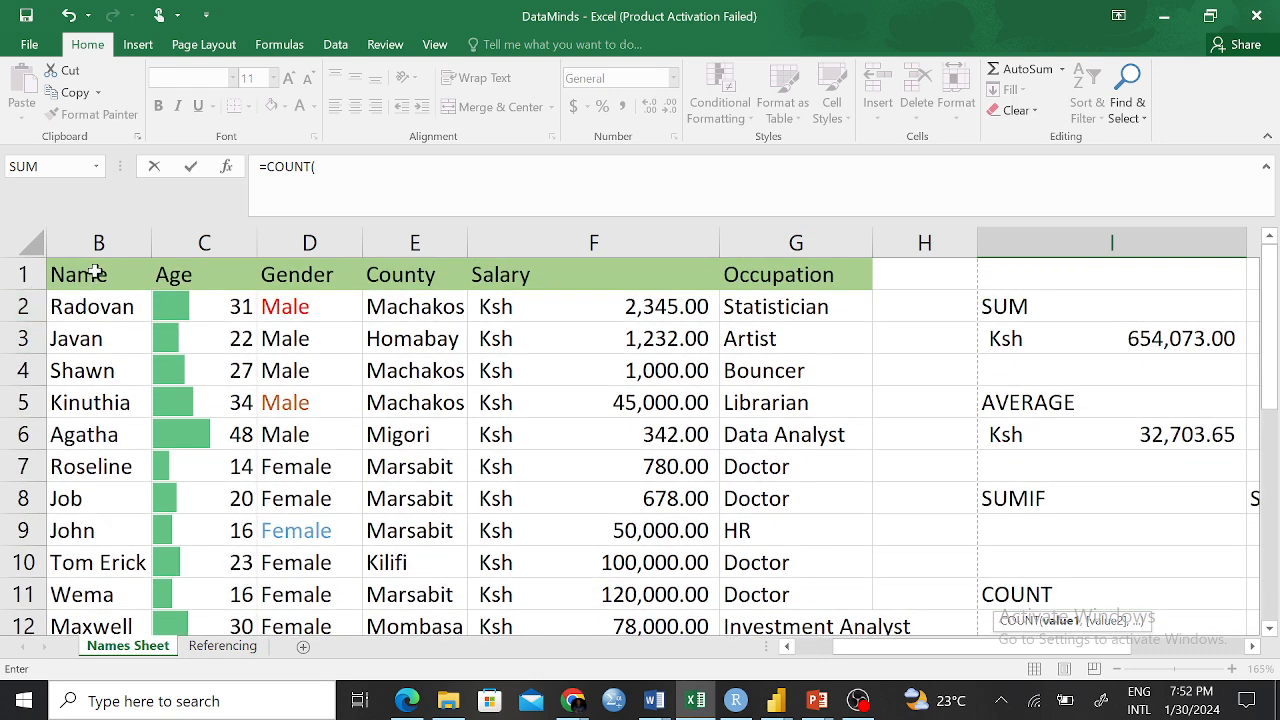
{"action": "left_click", "coordinate": [97, 242]}
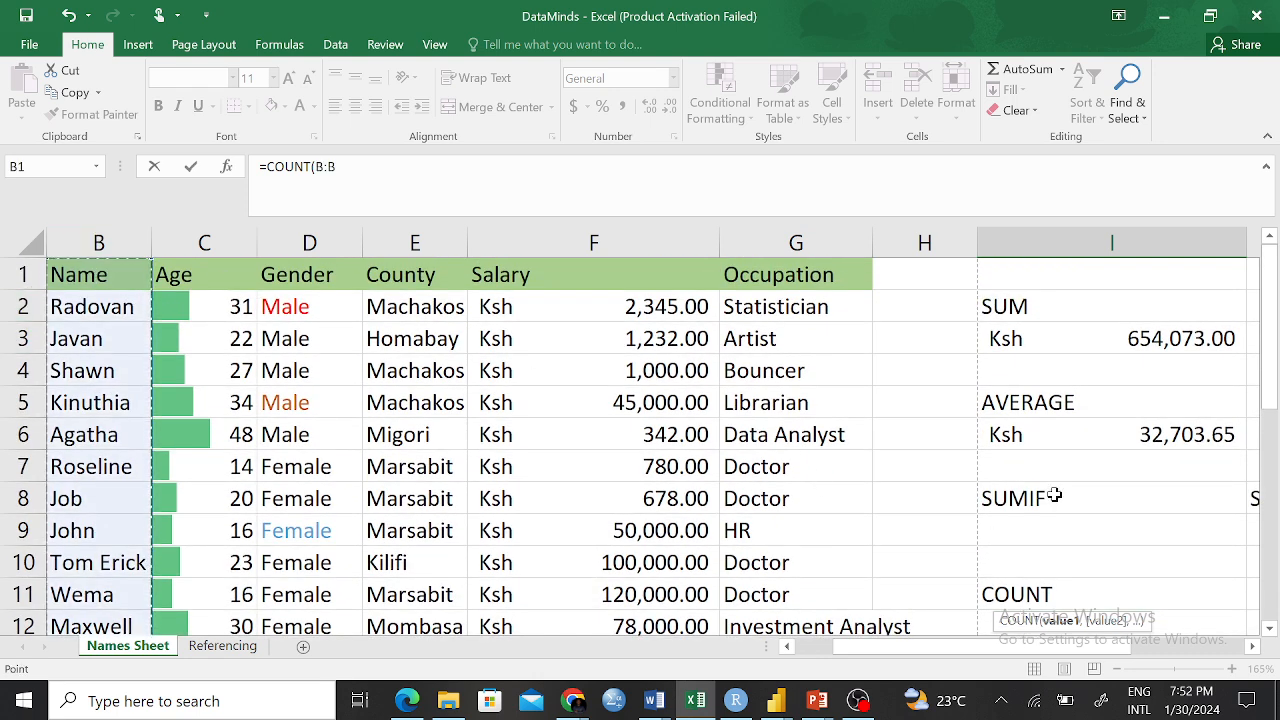
{"action": "scroll", "coordinate": [934, 454], "scroll_direction": "down", "scroll_amount": 2}
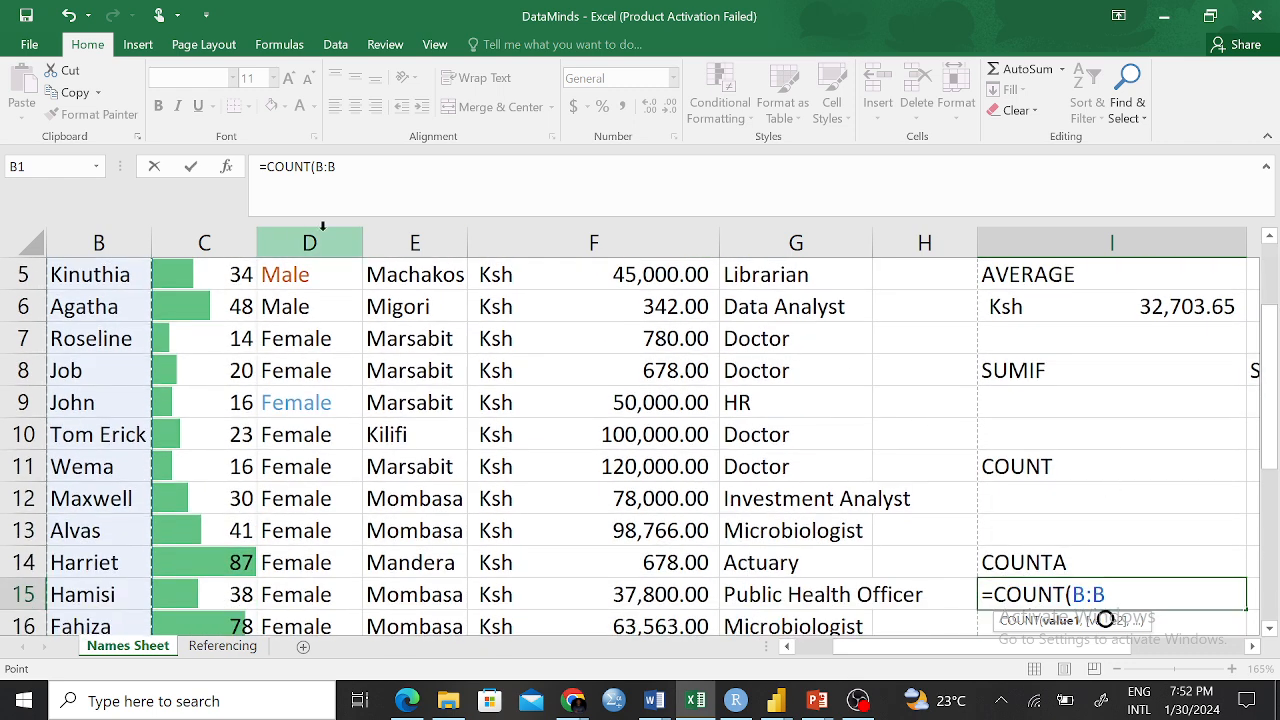
{"action": "scroll", "coordinate": [280, 310], "scroll_direction": "up", "scroll_amount": 2}
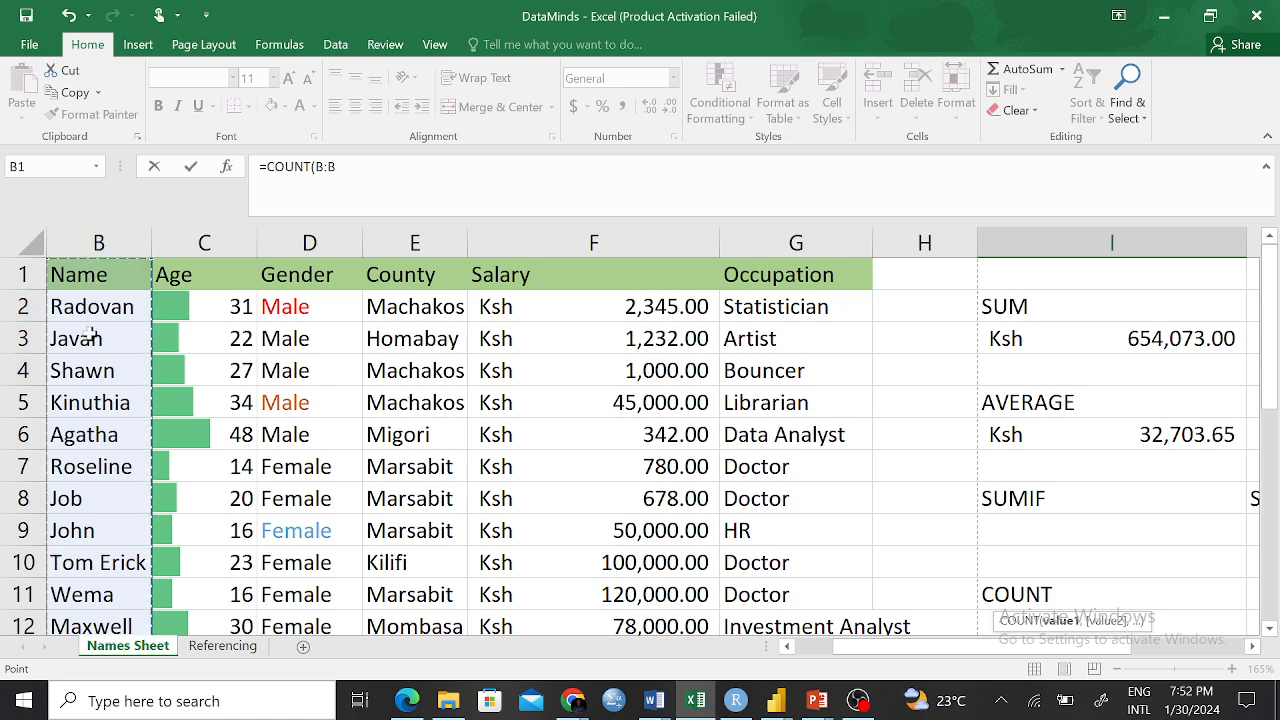
{"action": "scroll", "coordinate": [408, 403], "scroll_direction": "down", "scroll_amount": 2}
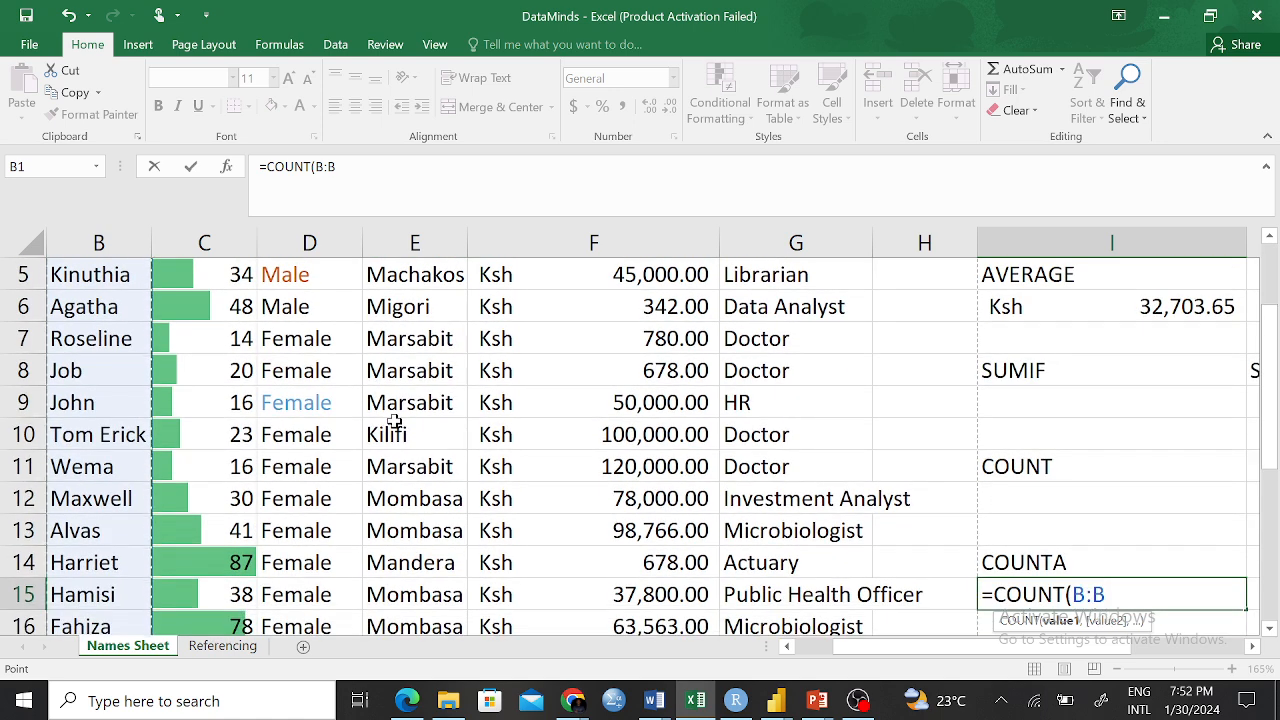
{"action": "key", "text": "BackSpace"}
{"action": "key", "text": "BackSpace"}
{"action": "key", "text": "BackSpace"}
{"action": "key", "text": "BackSpace"}
{"action": "key", "text": "BackSpace"}
{"action": "key", "text": "BackSpace"}
{"action": "key", "text": "BackSpace"}
{"action": "key", "text": "BackSpace"}
{"action": "key", "text": "BackSpace"}
{"action": "key", "text": "BackSpace"}
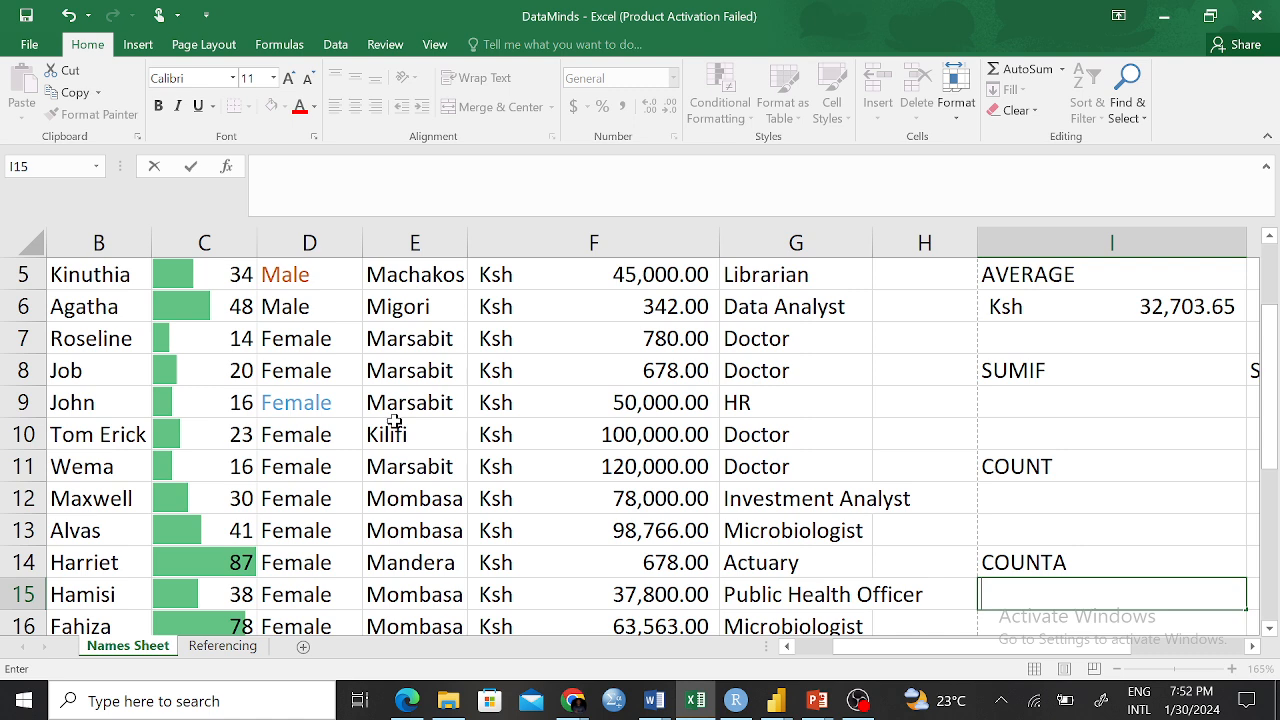
Enter =COUNT(B:B) in I12 to count the Name column
{"action": "left_click", "coordinate": [1005, 504]}
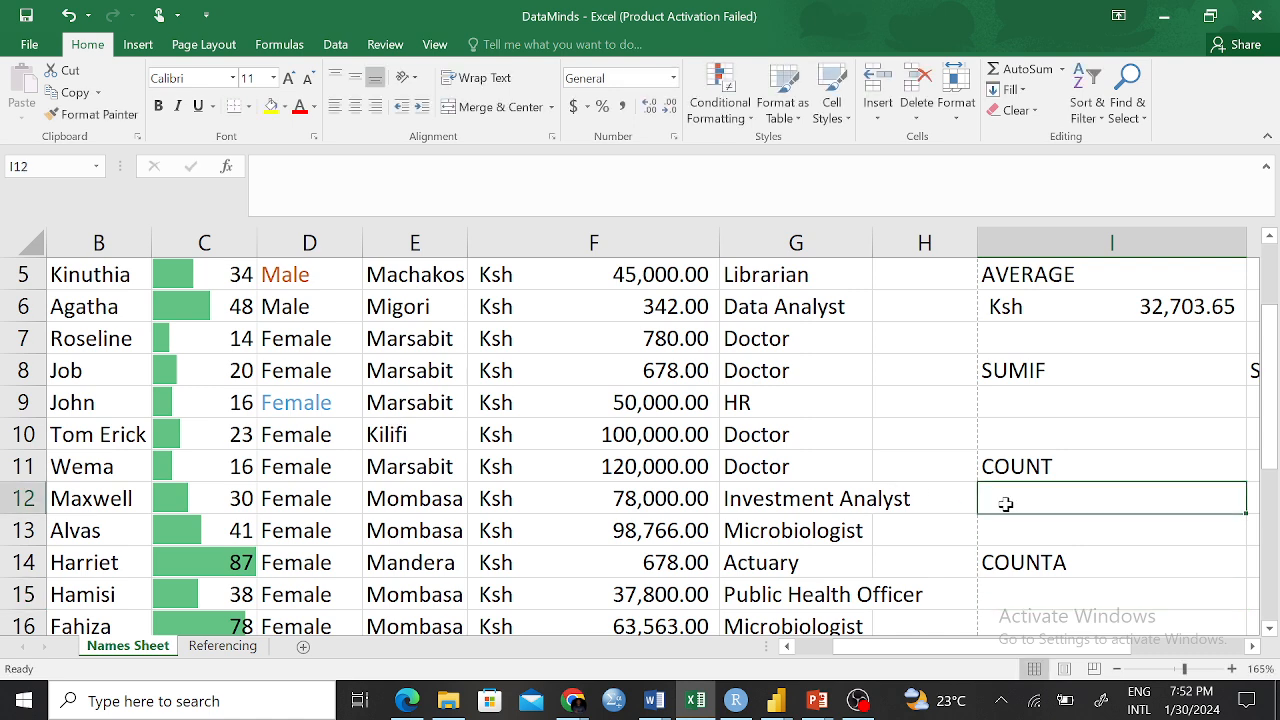
{"action": "type", "text": "=COUNT"}
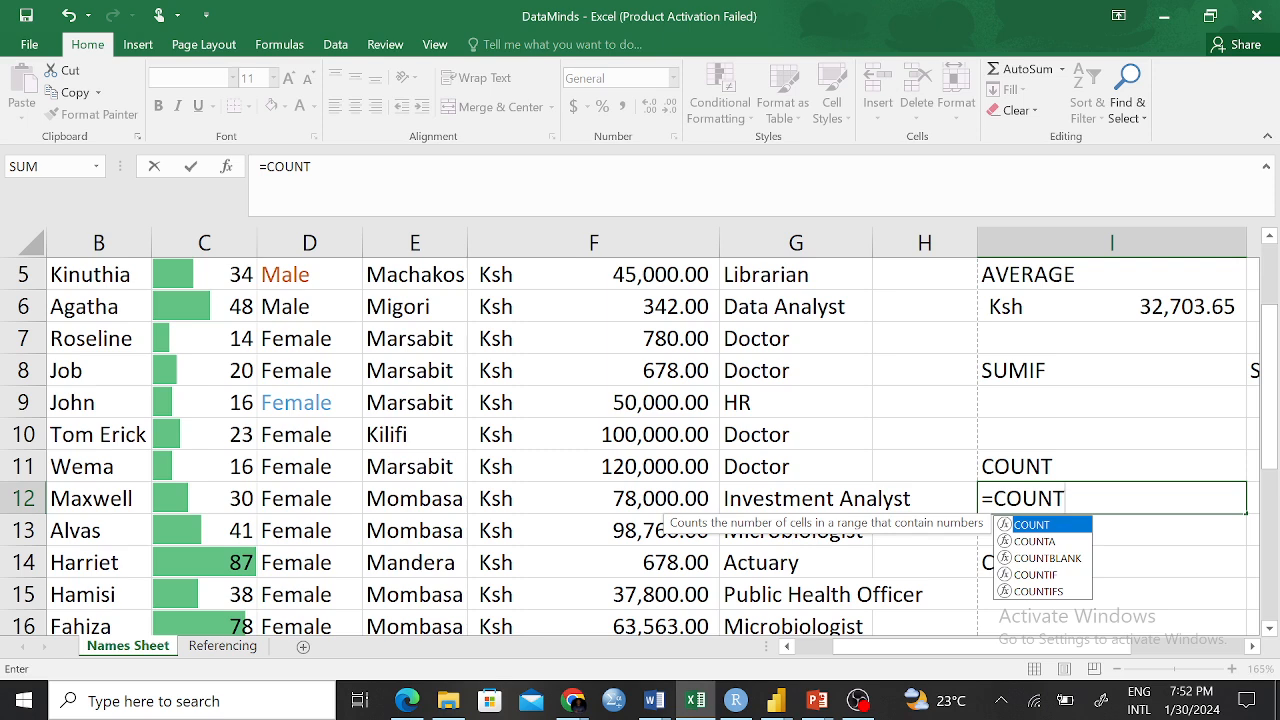
{"action": "type", "text": "("}
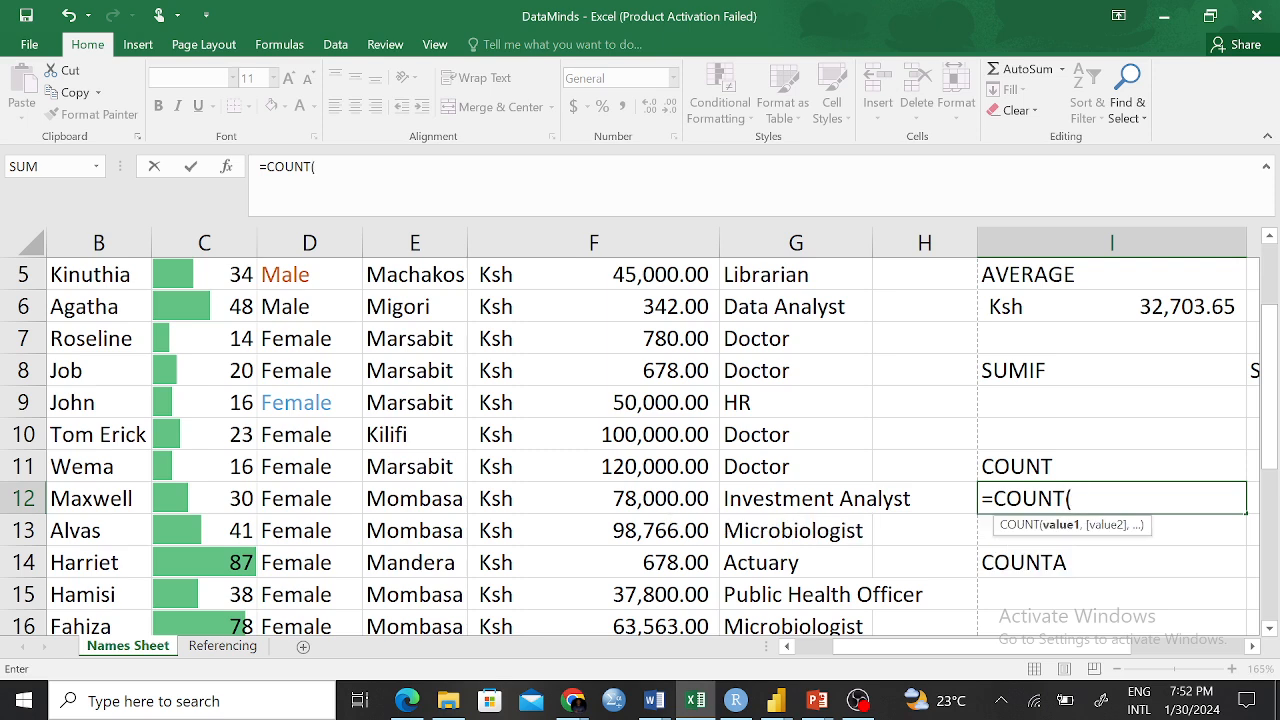
{"action": "type", "text": "B:b"}
{"action": "key", "text": "BackSpace"}
{"action": "type", "text": "B)"}
{"action": "key", "text": "BackSpace"}
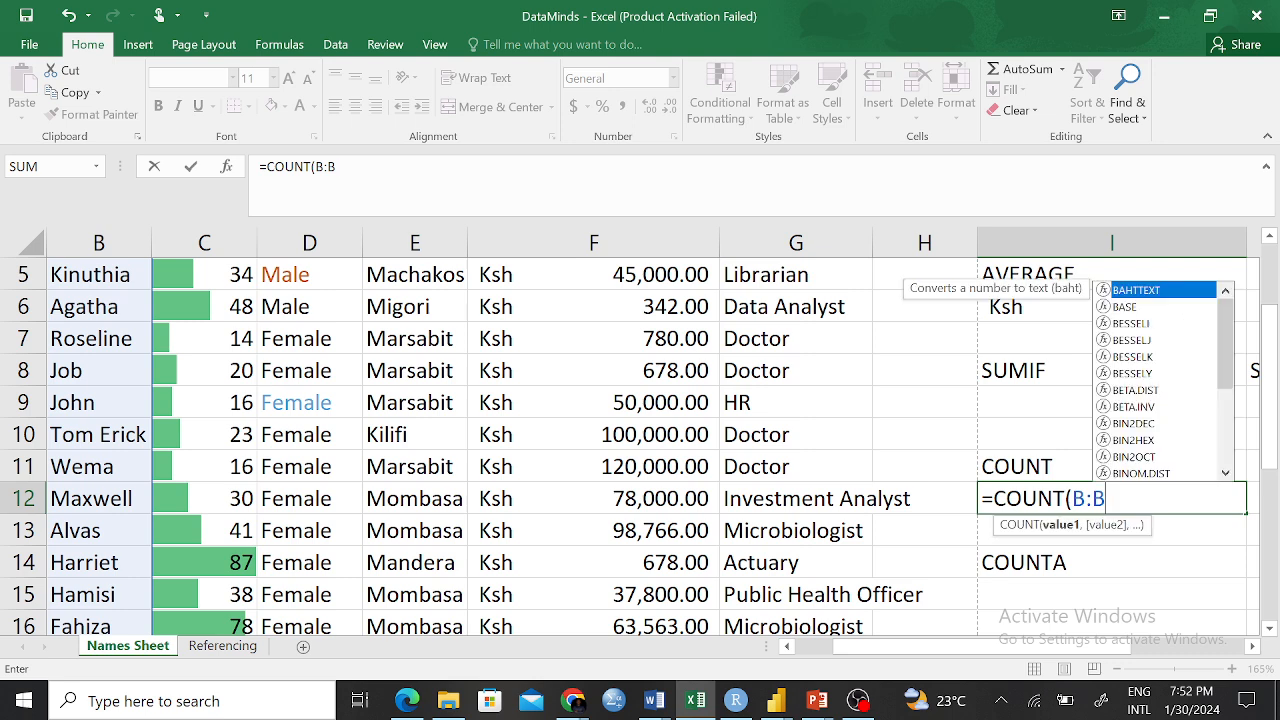
{"action": "type", "text": ")"}
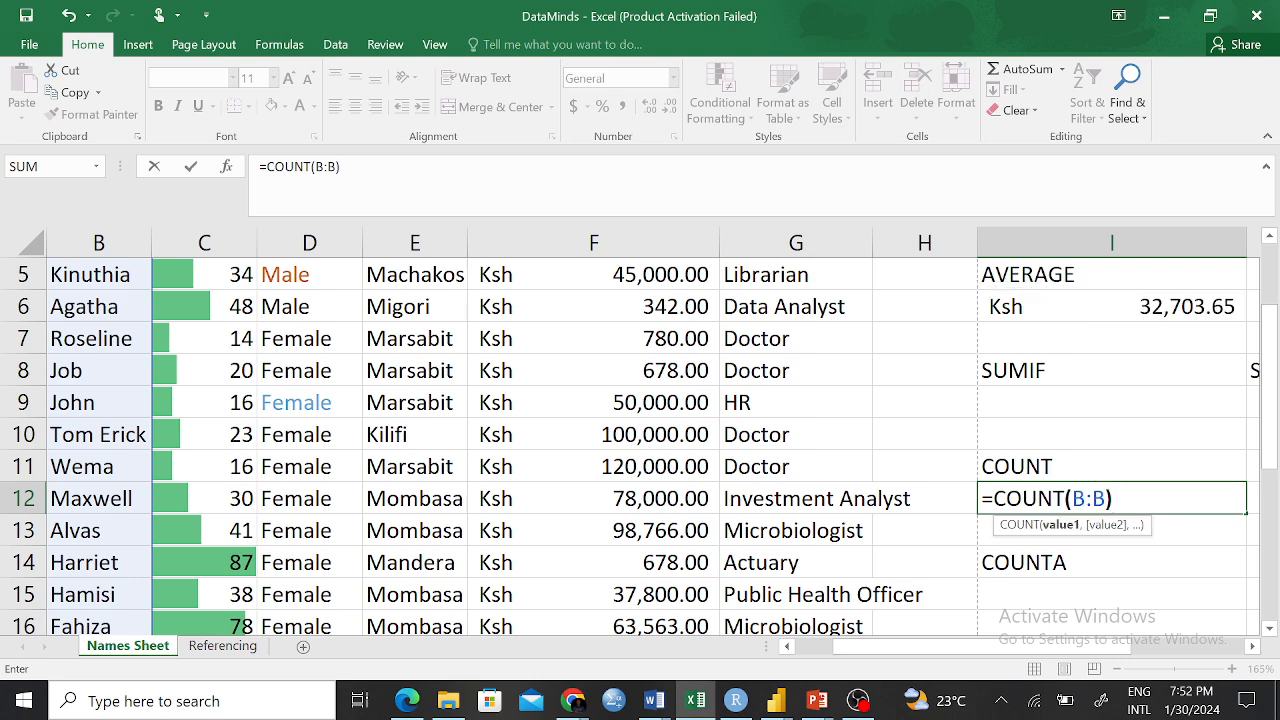
{"action": "key", "text": "Return"}
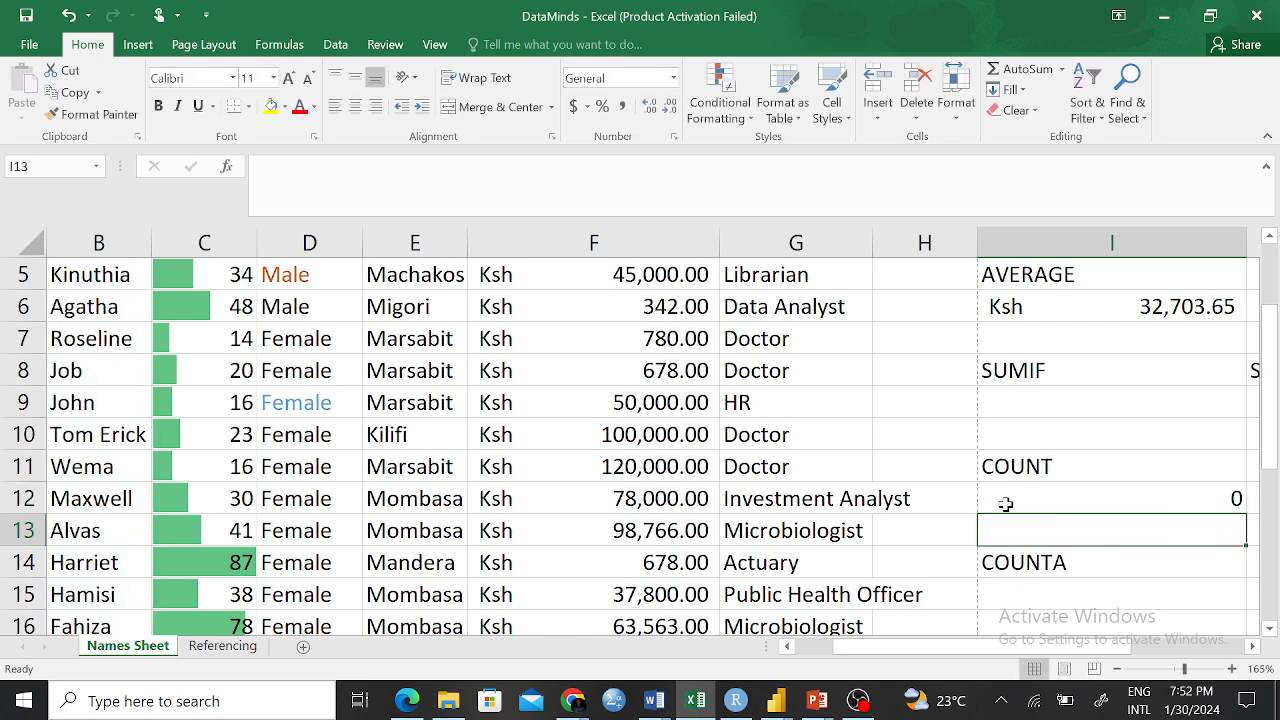
Check the 0 result in I12 by comparing it with cells in the Name column
{"action": "left_click", "coordinate": [1094, 491]}
{"action": "scroll", "coordinate": [258, 340], "scroll_direction": "up", "scroll_amount": 2}
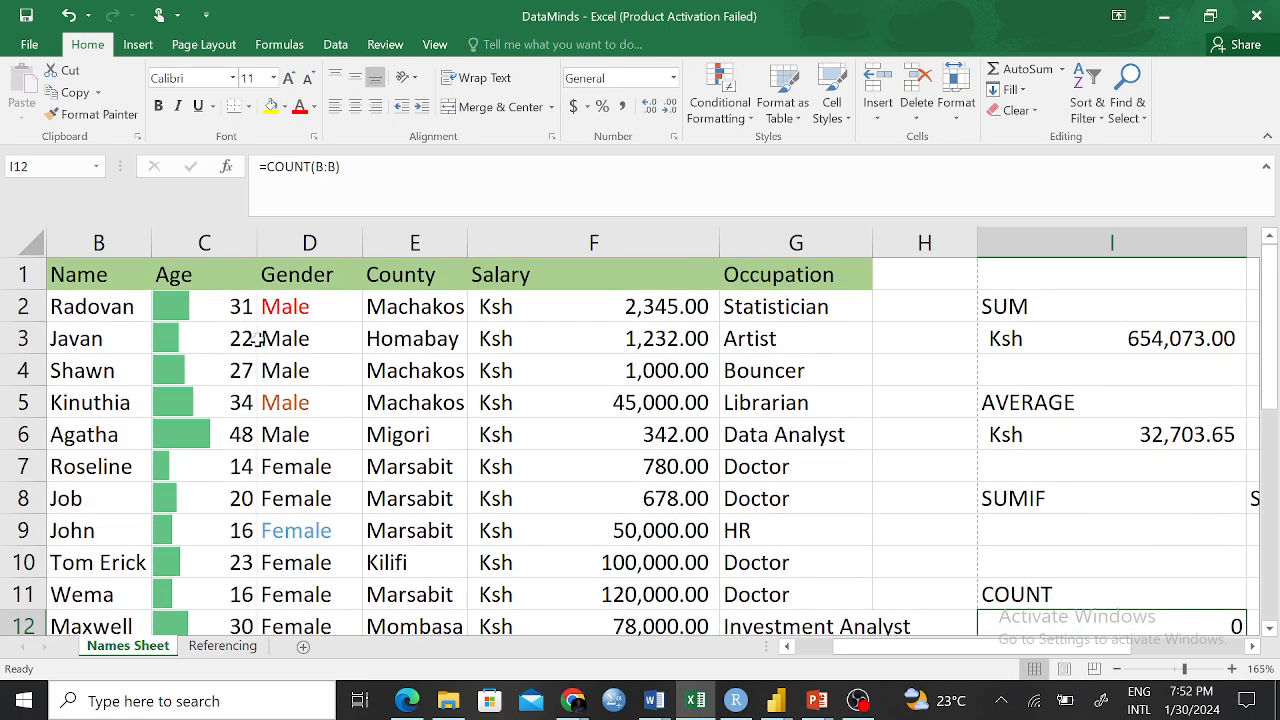
{"action": "scroll", "coordinate": [103, 309], "scroll_direction": "down", "scroll_amount": 2}
{"action": "scroll", "coordinate": [390, 397], "scroll_direction": "up", "scroll_amount": 2}
{"action": "scroll", "coordinate": [508, 390], "scroll_direction": "down", "scroll_amount": 2}
{"action": "scroll", "coordinate": [371, 374], "scroll_direction": "up", "scroll_amount": 2}
{"action": "left_click_drag", "start_coordinate": [88, 308], "coordinate": [100, 500]}
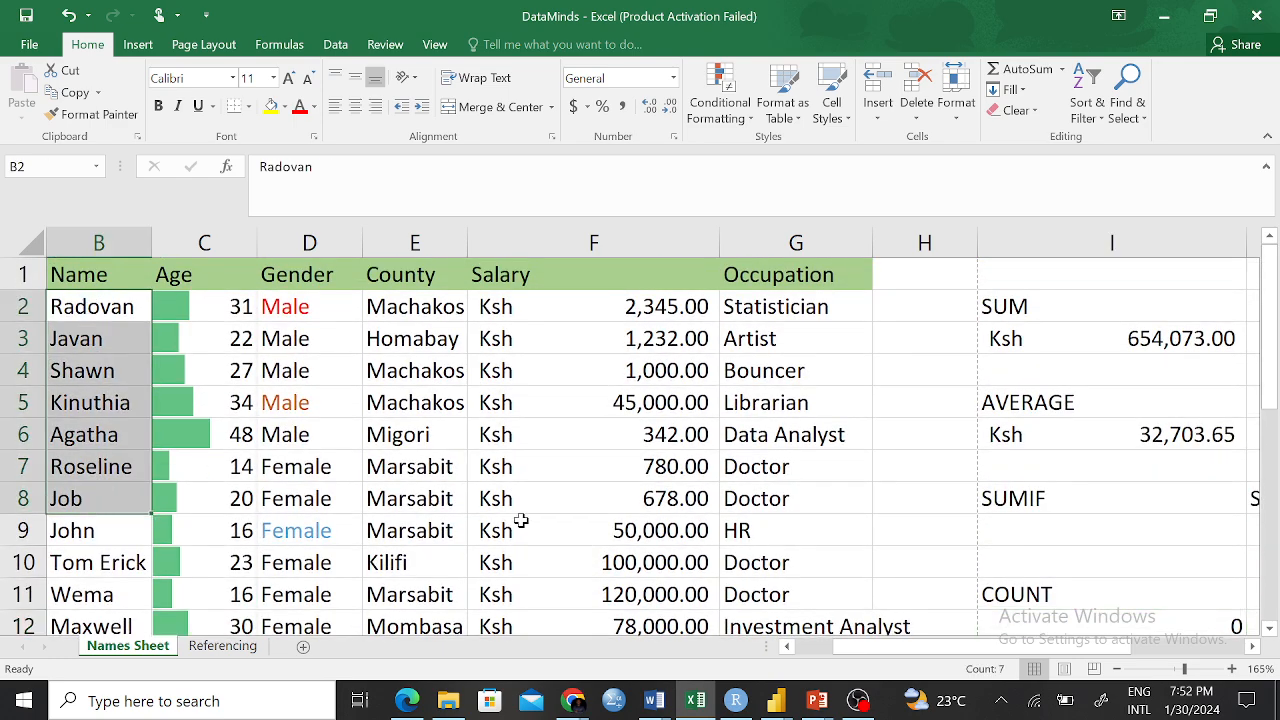
{"action": "scroll", "coordinate": [960, 475], "scroll_direction": "down", "scroll_amount": 2}
{"action": "left_click", "coordinate": [1139, 502]}
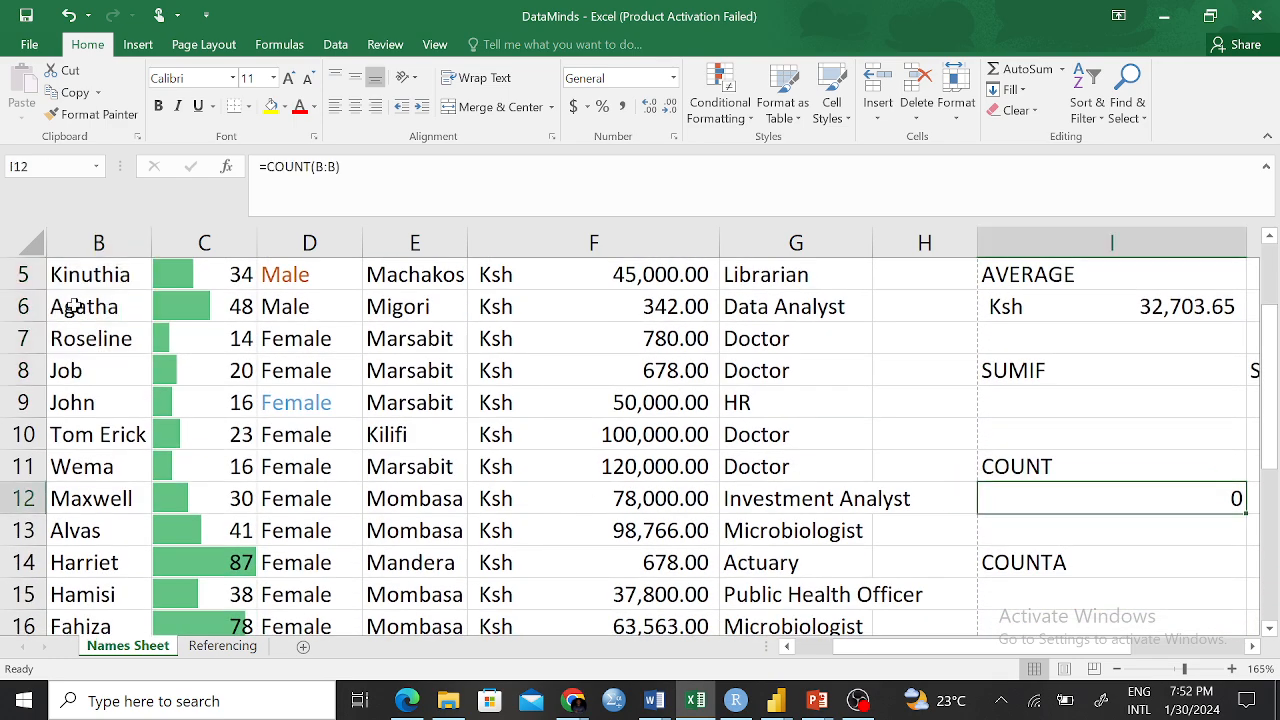
{"action": "scroll", "coordinate": [72, 328], "scroll_direction": "up", "scroll_amount": 2}
{"action": "left_click", "coordinate": [93, 300]}
{"action": "scroll", "coordinate": [1184, 474], "scroll_direction": "down", "scroll_amount": 2}
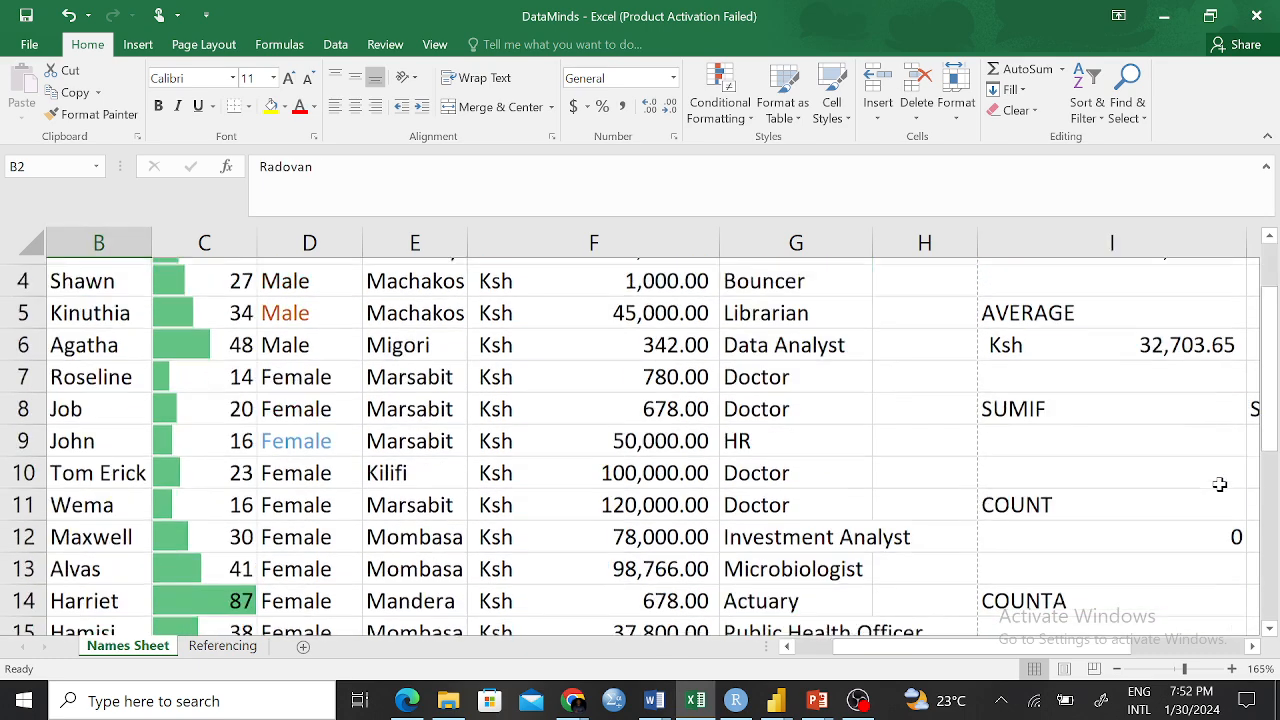
{"action": "left_click", "coordinate": [1106, 496]}
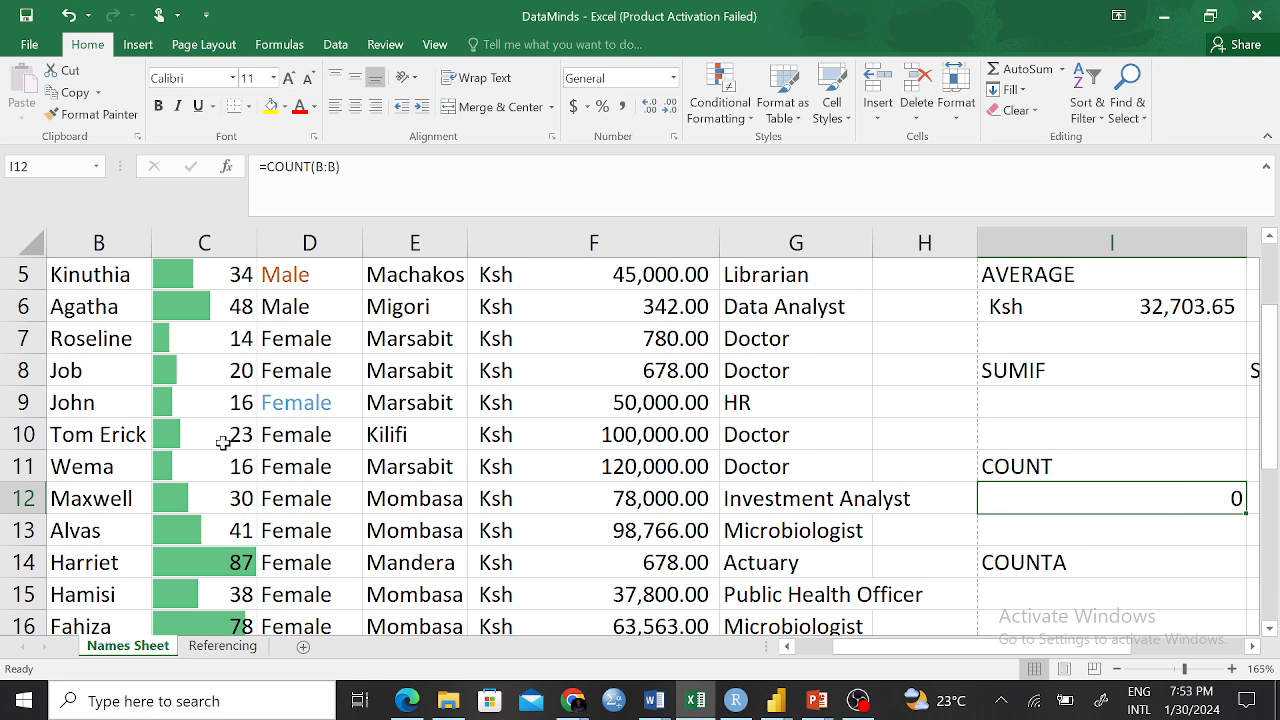
{"action": "left_click", "coordinate": [74, 470]}
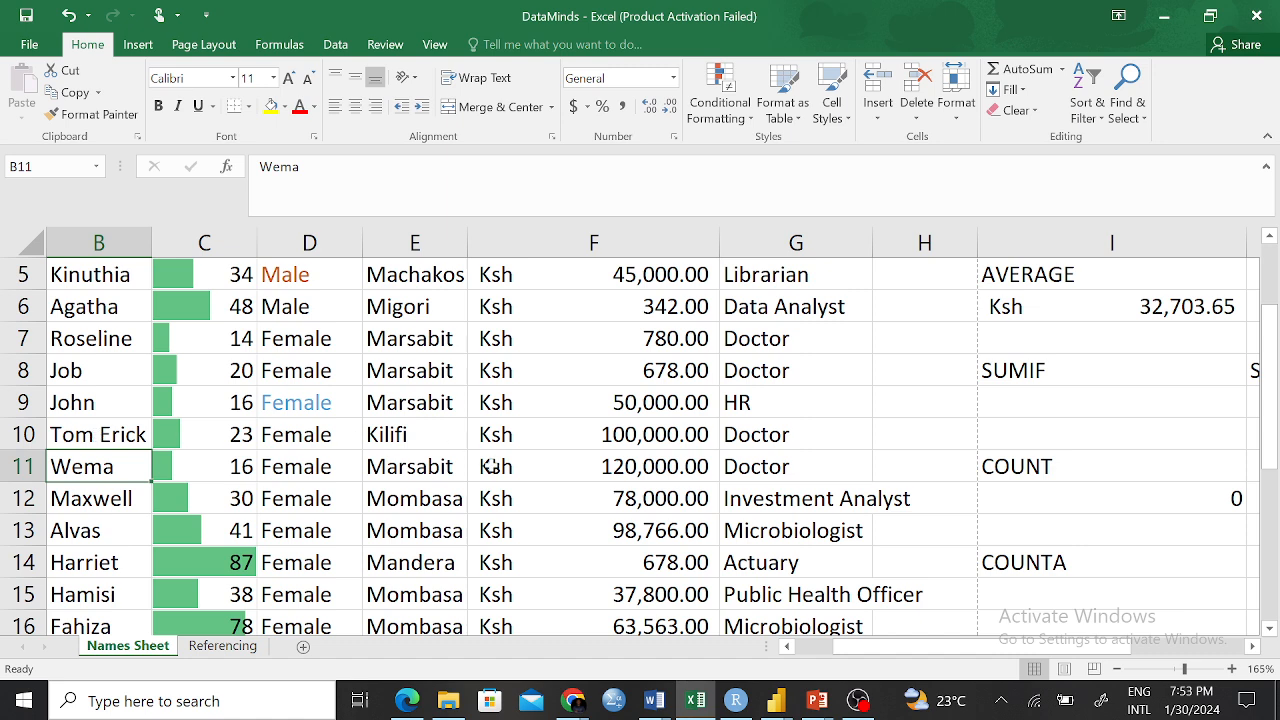
{"action": "left_click", "coordinate": [1196, 505]}
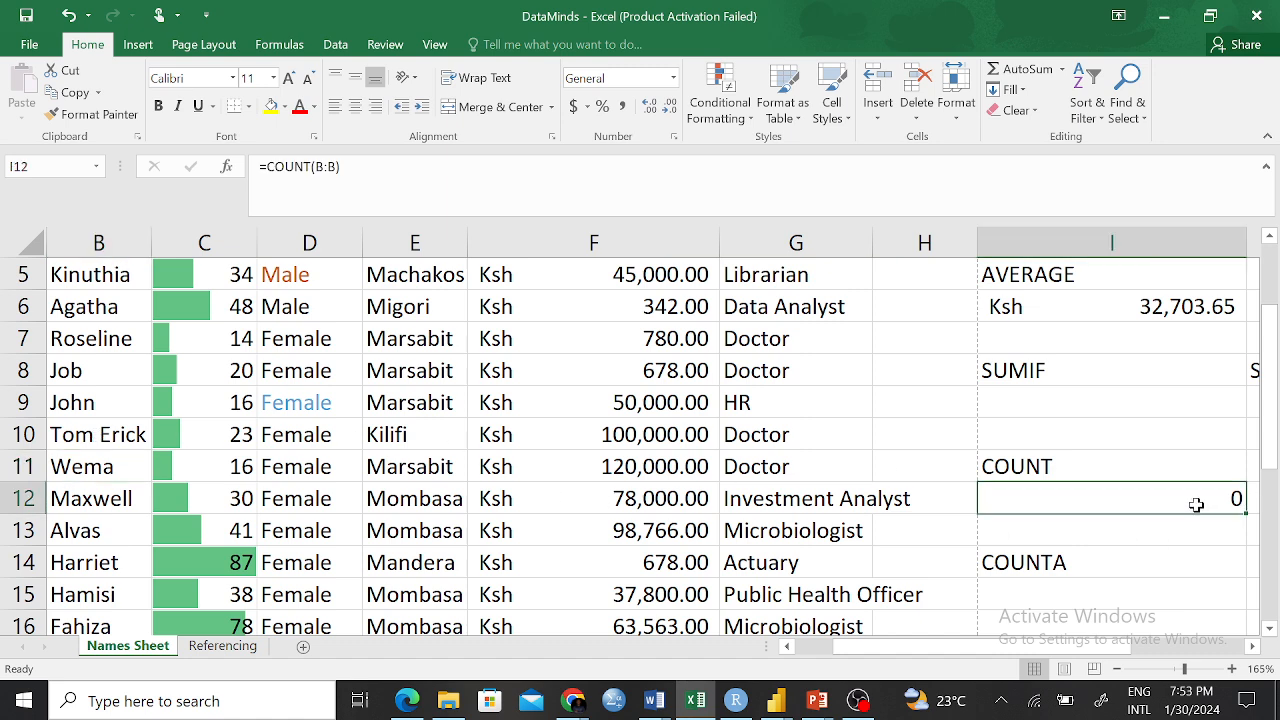
{"action": "scroll", "coordinate": [692, 519], "scroll_direction": "up", "scroll_amount": 1}
Change I12 to =COUNT(C:C) so it counts the Age column, returning 20
{"action": "left_click", "coordinate": [335, 167]}
{"action": "key", "text": "BackSpace"}
{"action": "key", "text": "BackSpace"}
{"action": "key", "text": "BackSpace"}
{"action": "type", "text": "C"}
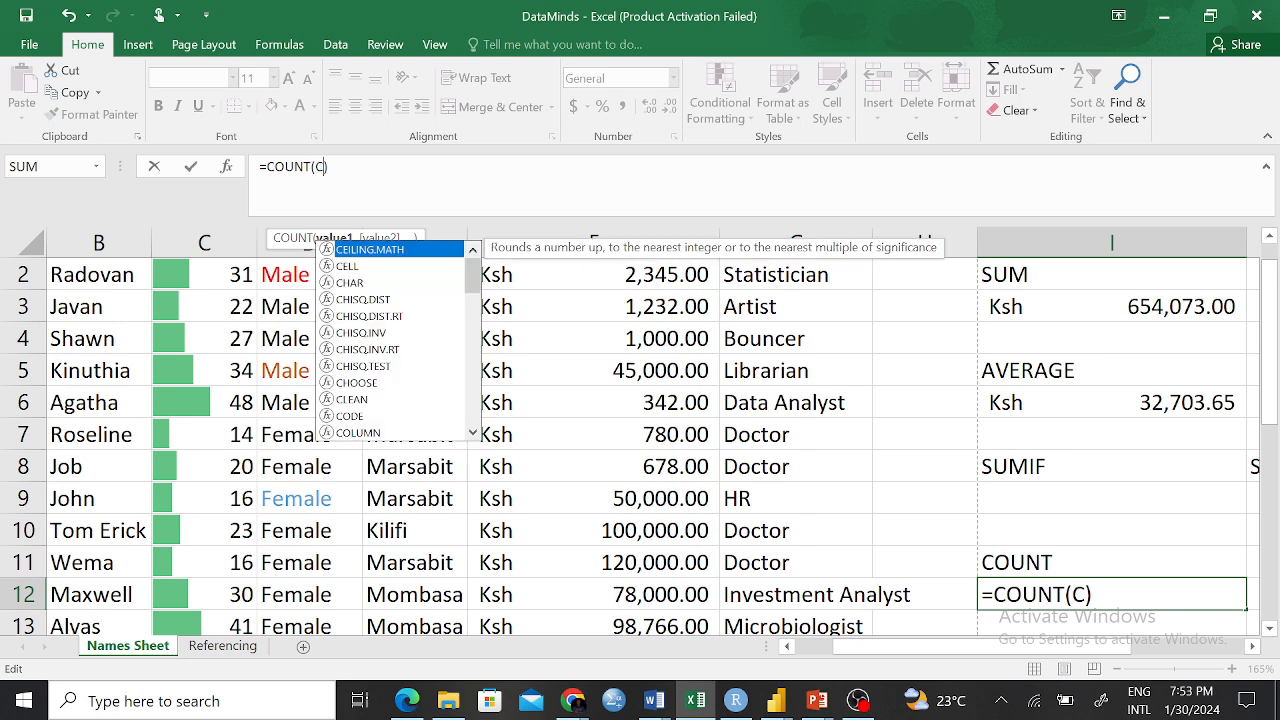
{"action": "type", "text": ":"}
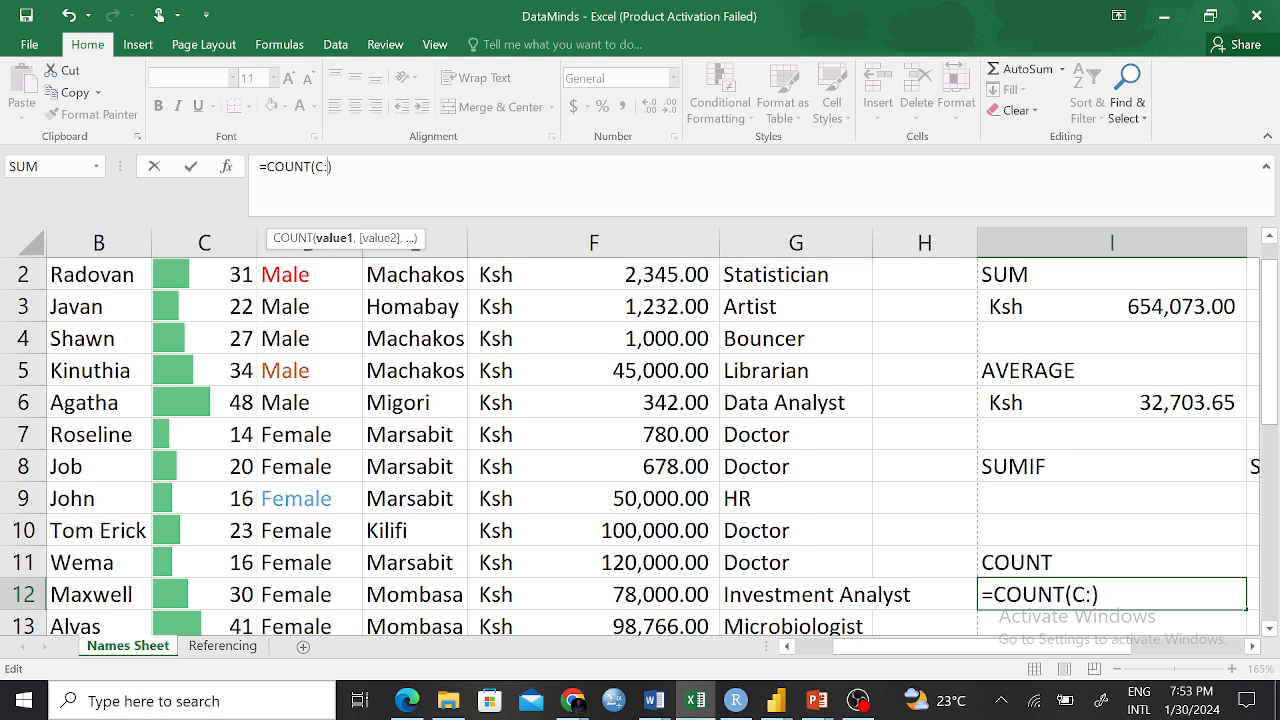
{"action": "type", "text": "C"}
{"action": "key", "text": "Return"}
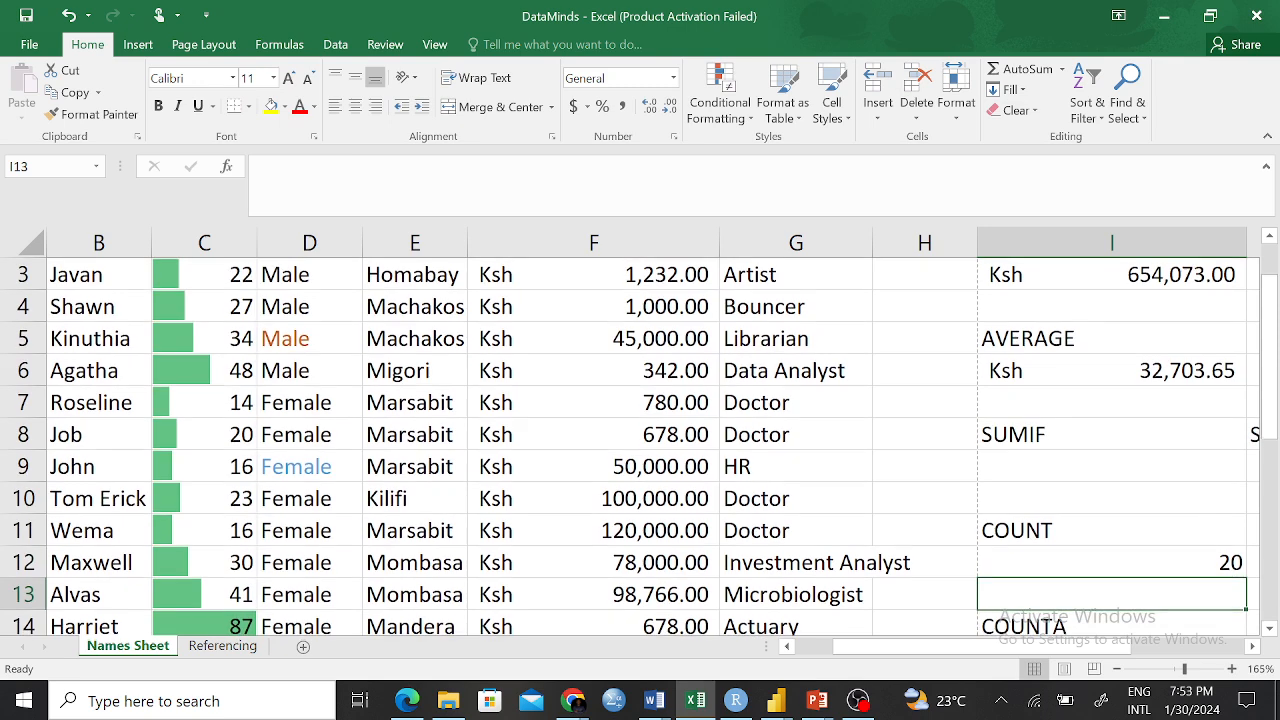
{"action": "left_click", "coordinate": [1146, 560]}
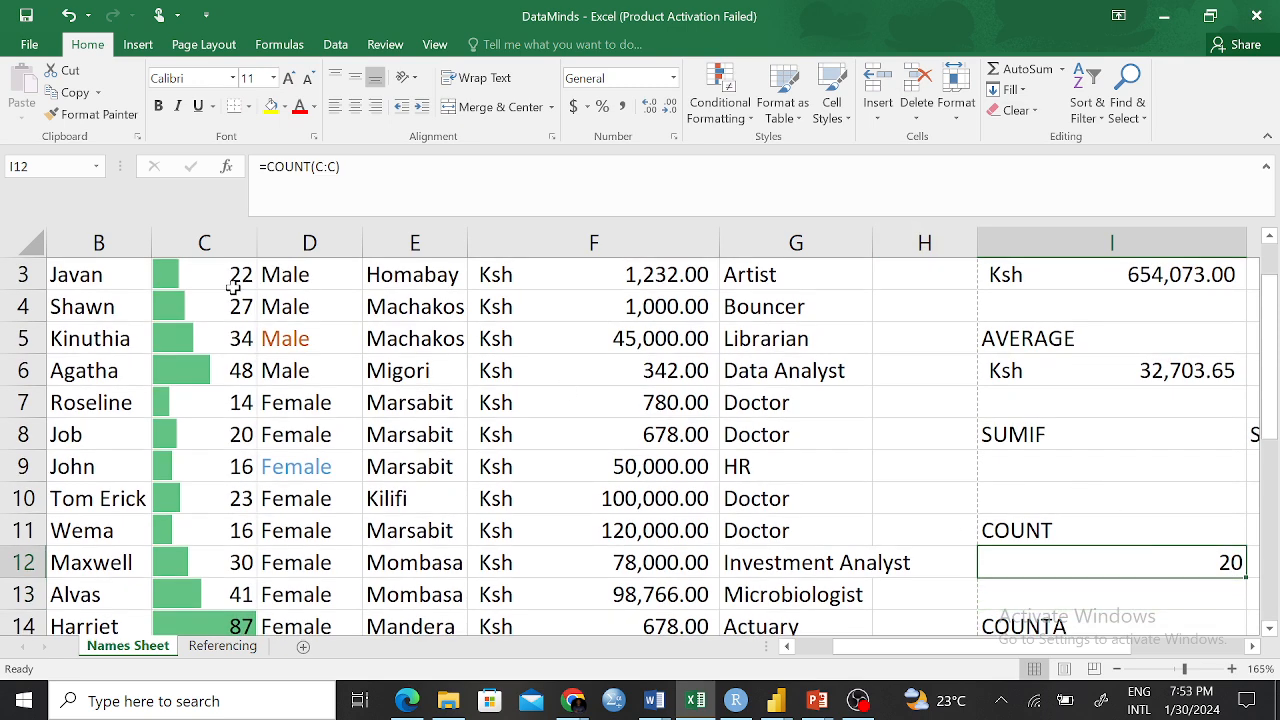
{"action": "left_click", "coordinate": [91, 297]}
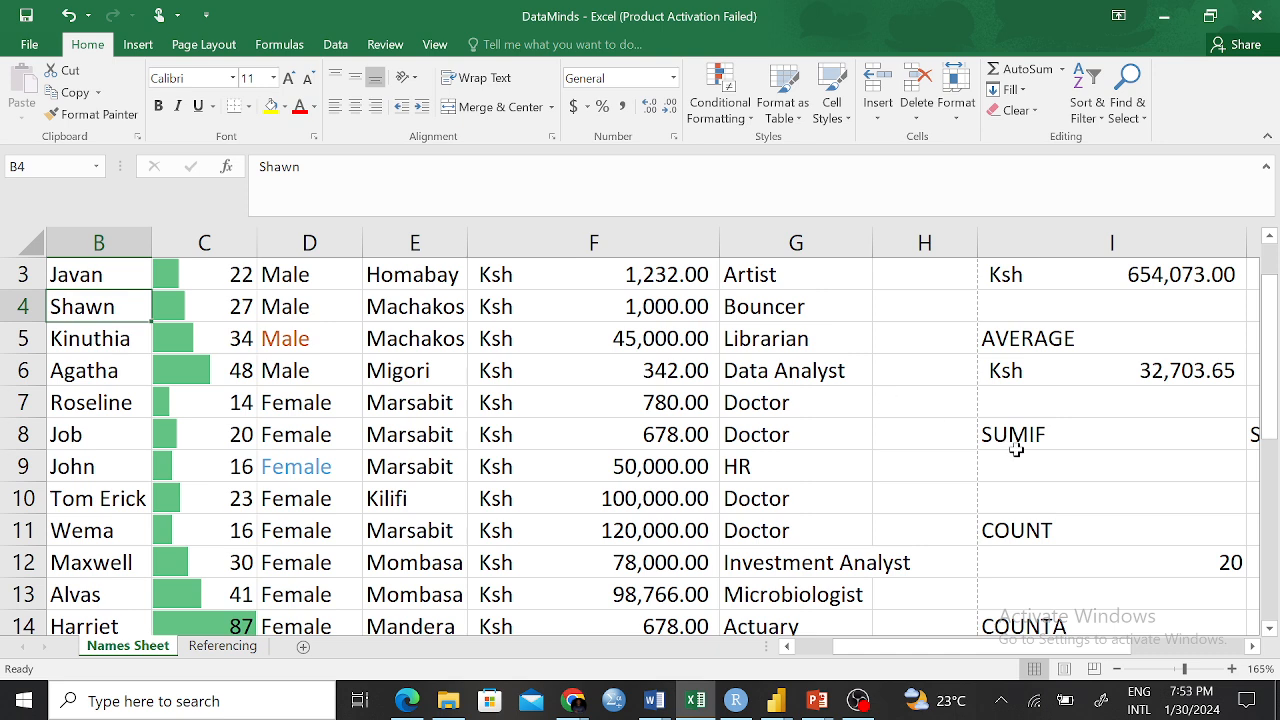
{"action": "scroll", "coordinate": [1125, 525], "scroll_direction": "down", "scroll_amount": 2}
Enter =COUNTA(B:B) in I15 to count the whole Name column, giving 21
{"action": "left_click", "coordinate": [1113, 527]}
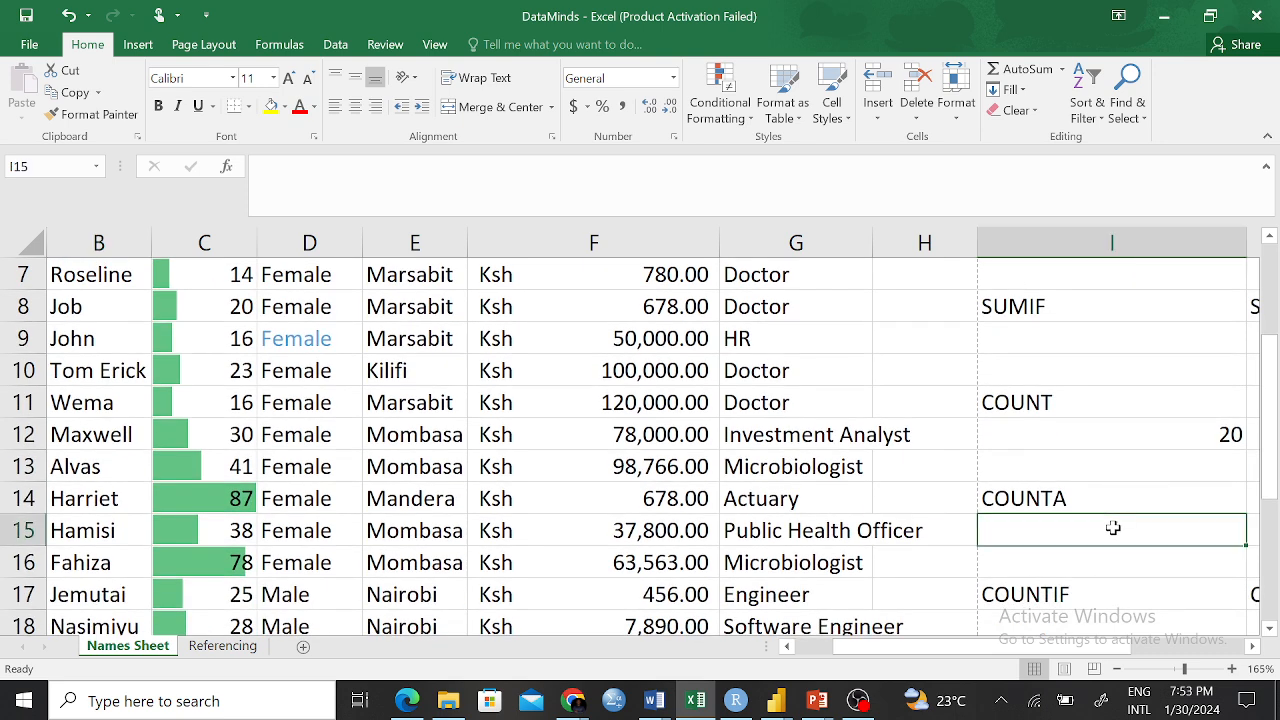
{"action": "type", "text": "=CO"}
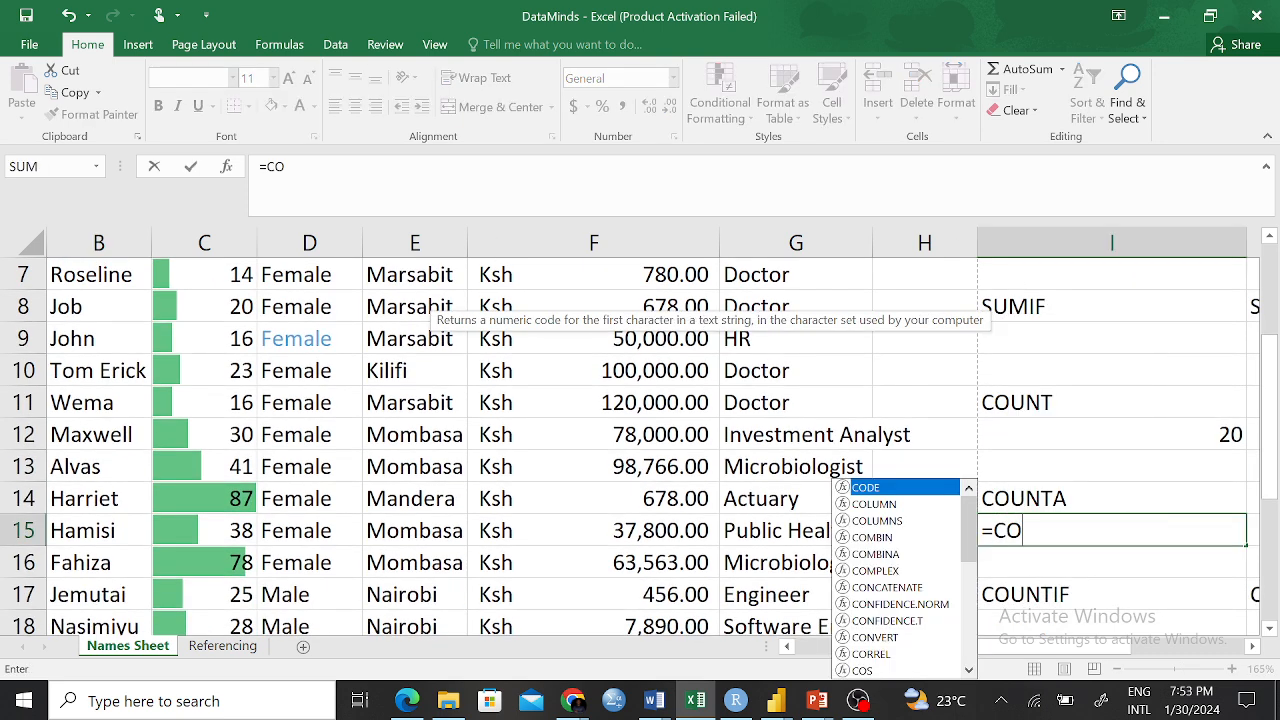
{"action": "type", "text": "UNTA"}
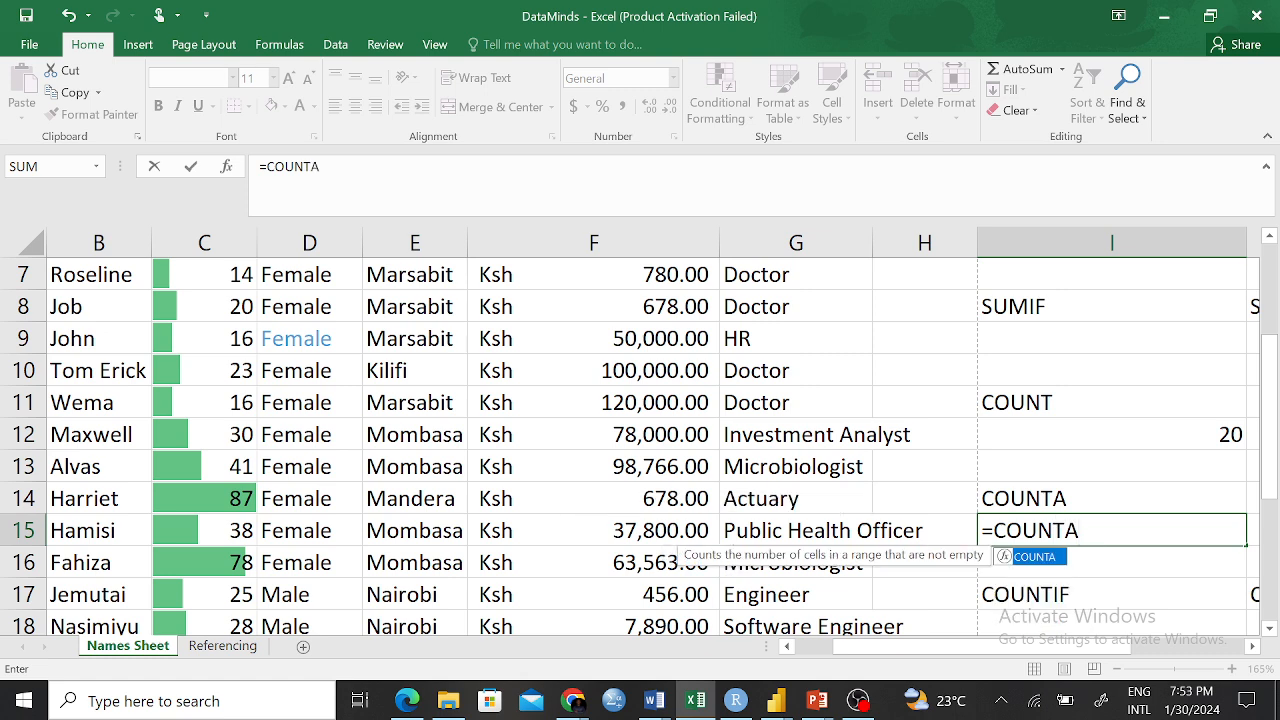
{"action": "type", "text": "("}
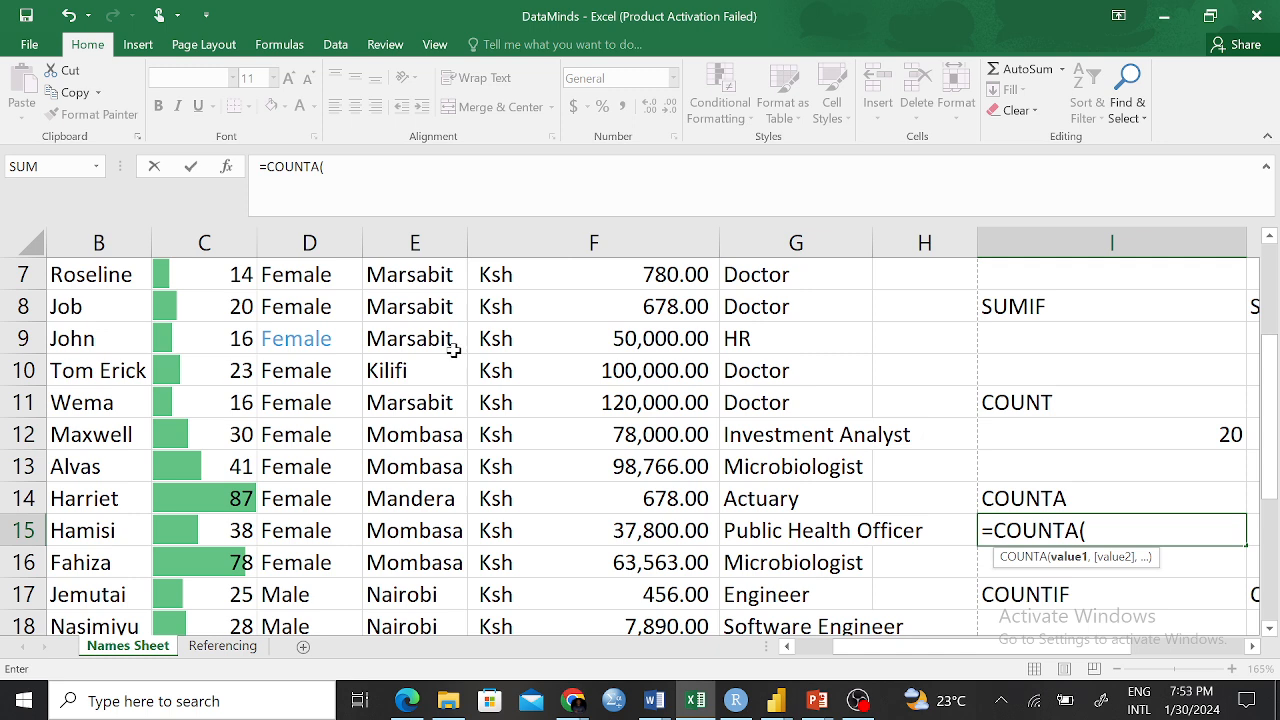
{"action": "scroll", "coordinate": [287, 384], "scroll_direction": "up", "scroll_amount": 2}
{"action": "left_click", "coordinate": [103, 243]}
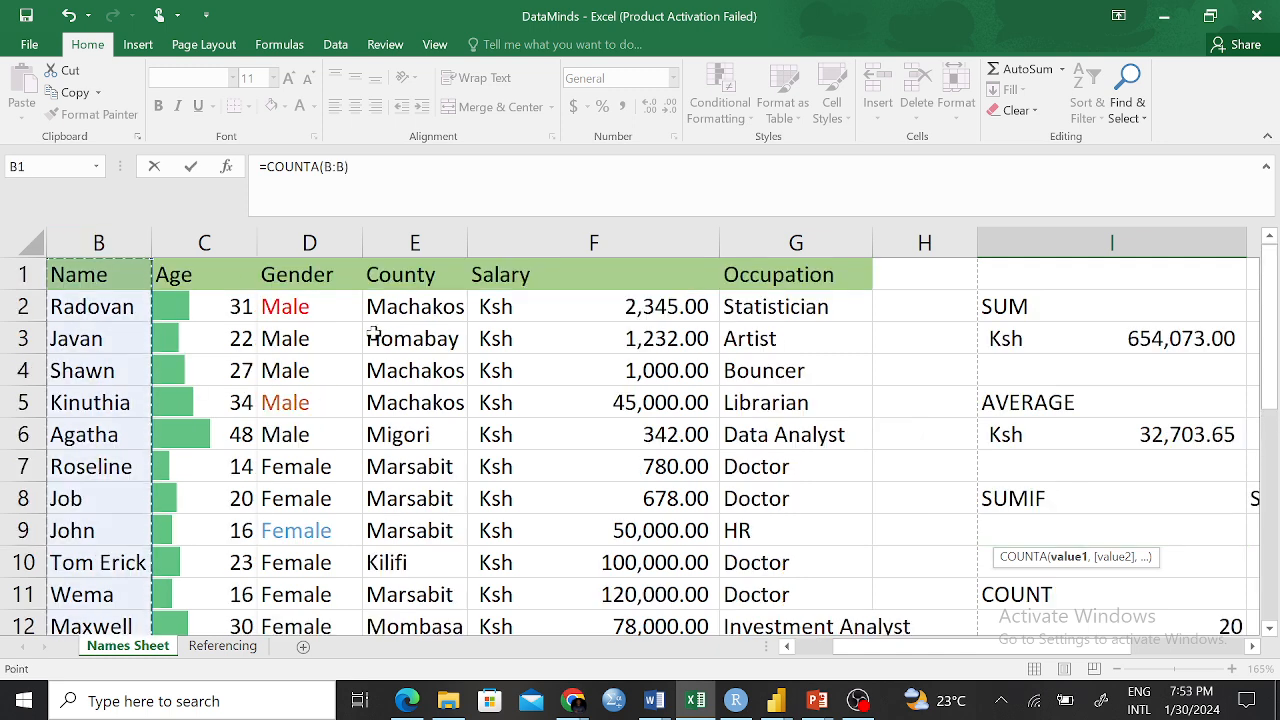
{"action": "type", "text": ")"}
{"action": "scroll", "coordinate": [1126, 489], "scroll_direction": "down", "scroll_amount": 3}
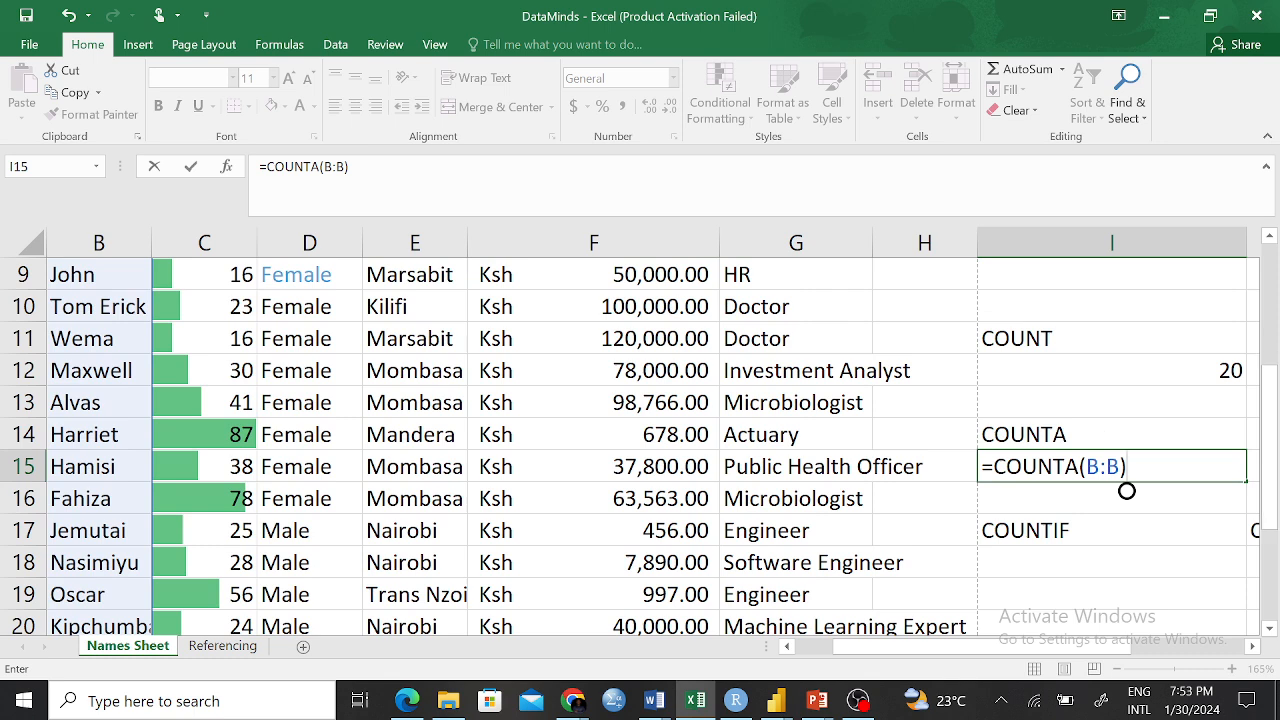
{"action": "key", "text": "Return"}
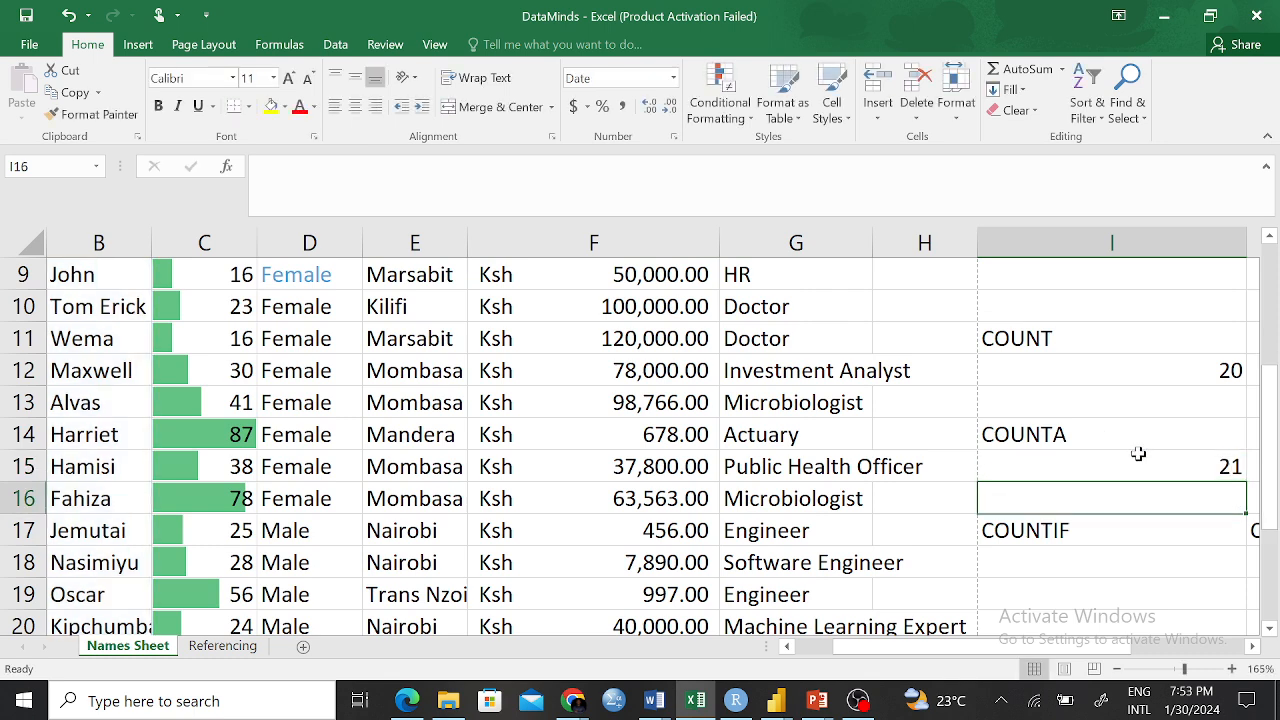
{"action": "left_click", "coordinate": [1173, 461]}
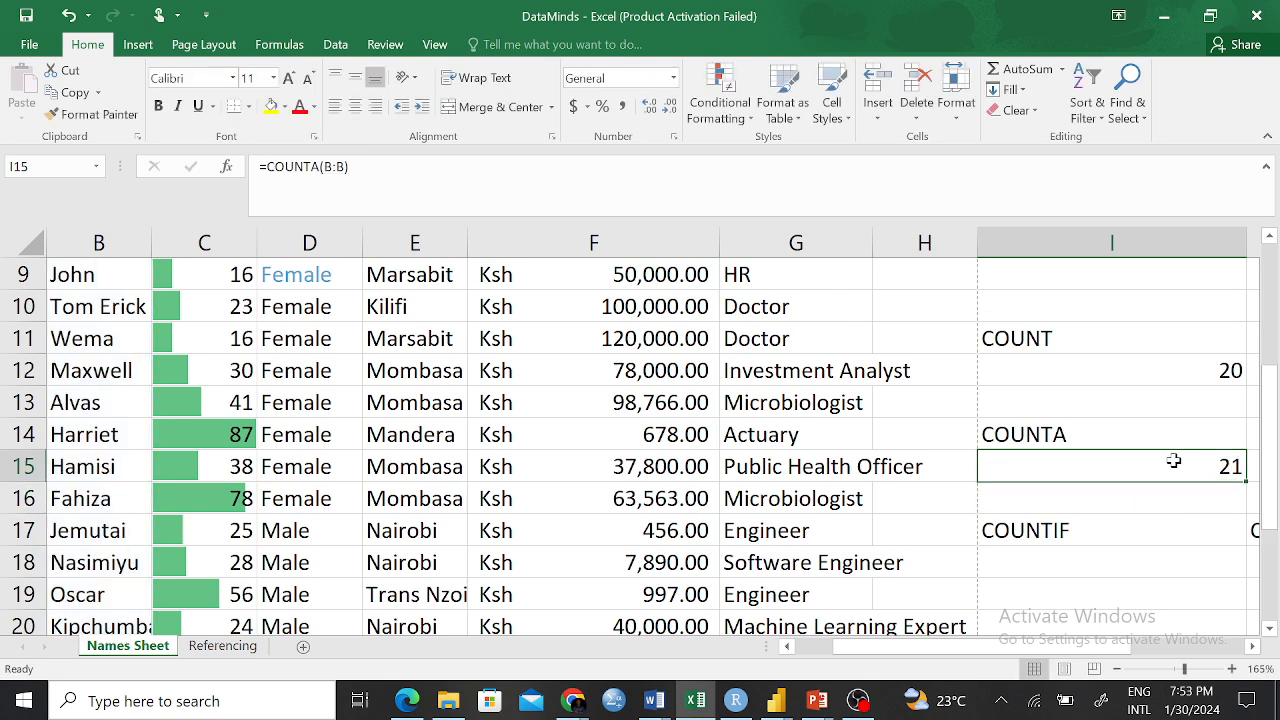
Revert I12 to =COUNT(B:B), showing 0, and compare it with the COUNTA result in I15
{"action": "left_click", "coordinate": [1236, 366]}
{"action": "left_click", "coordinate": [312, 166]}
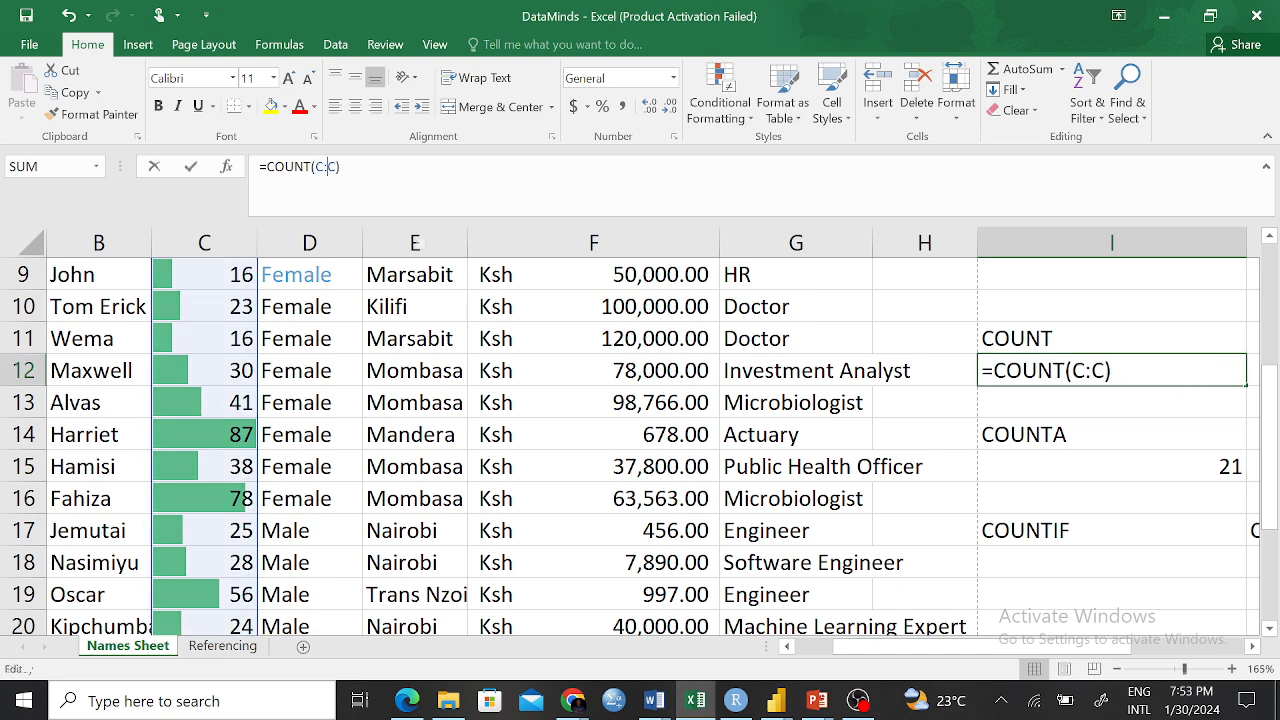
{"action": "key", "text": "BackSpace"}
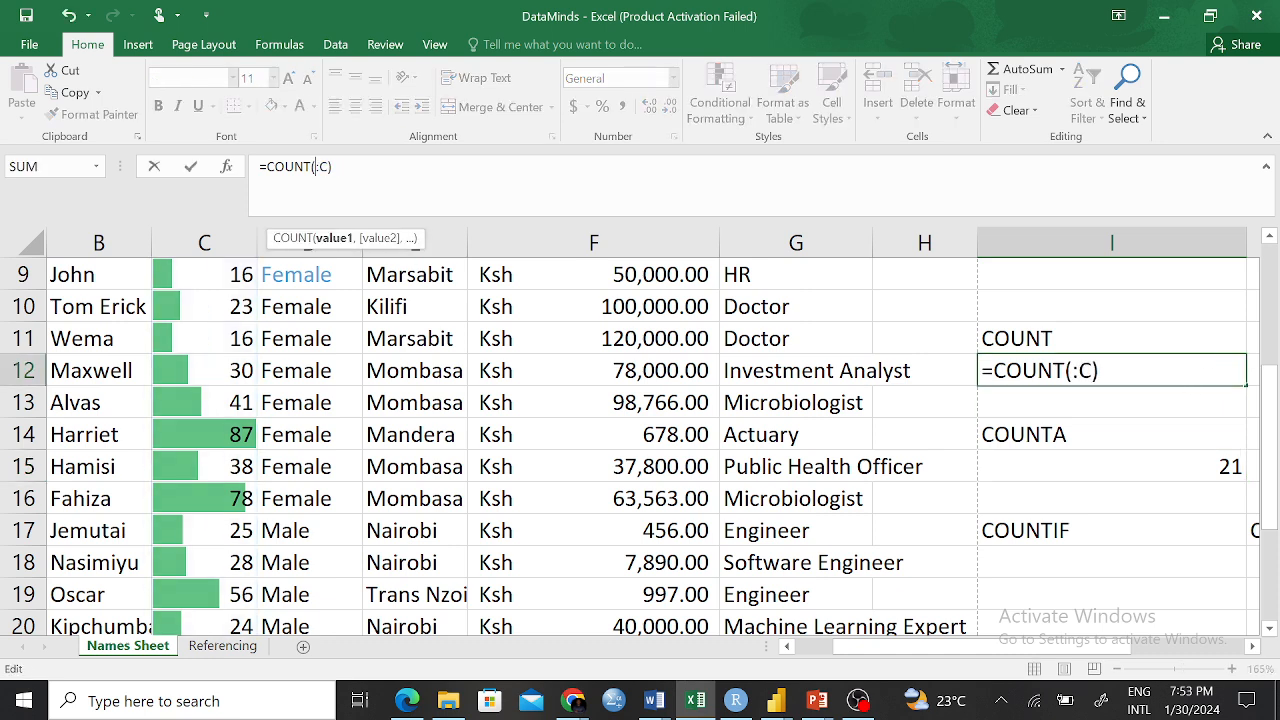
{"action": "type", "text": "B"}
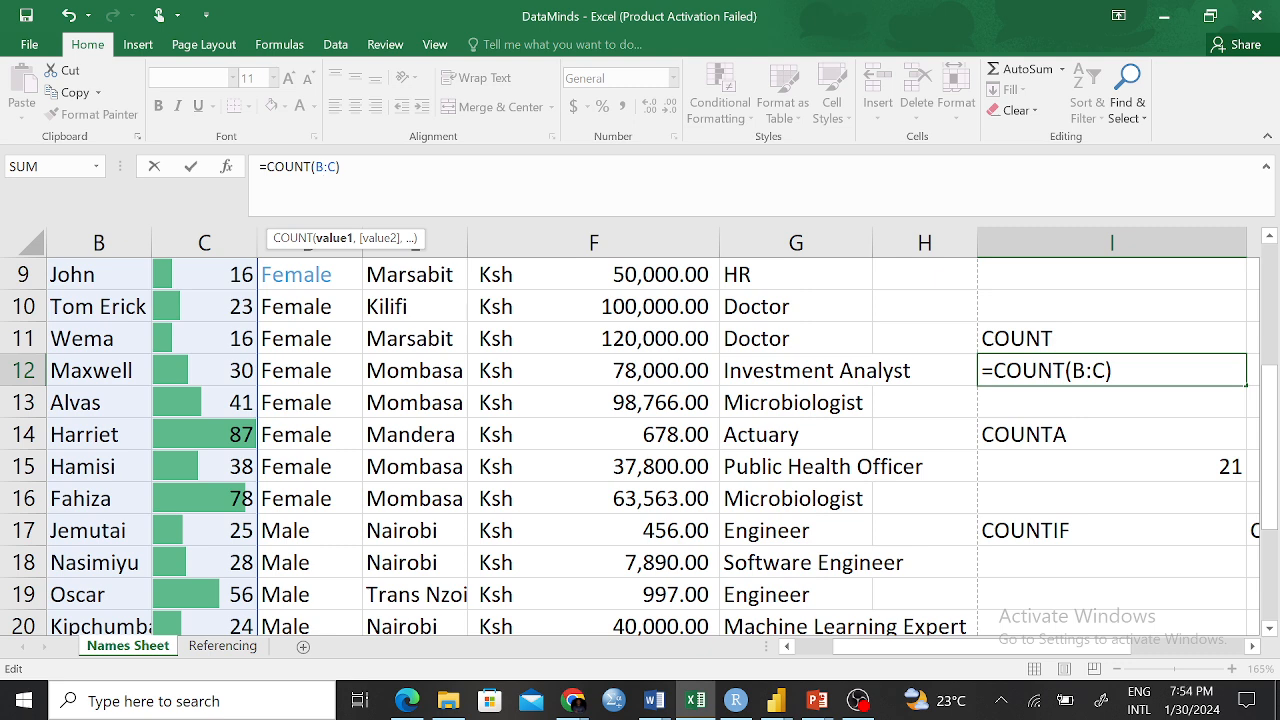
{"action": "key", "text": "BackSpace"}
{"action": "type", "text": "B"}
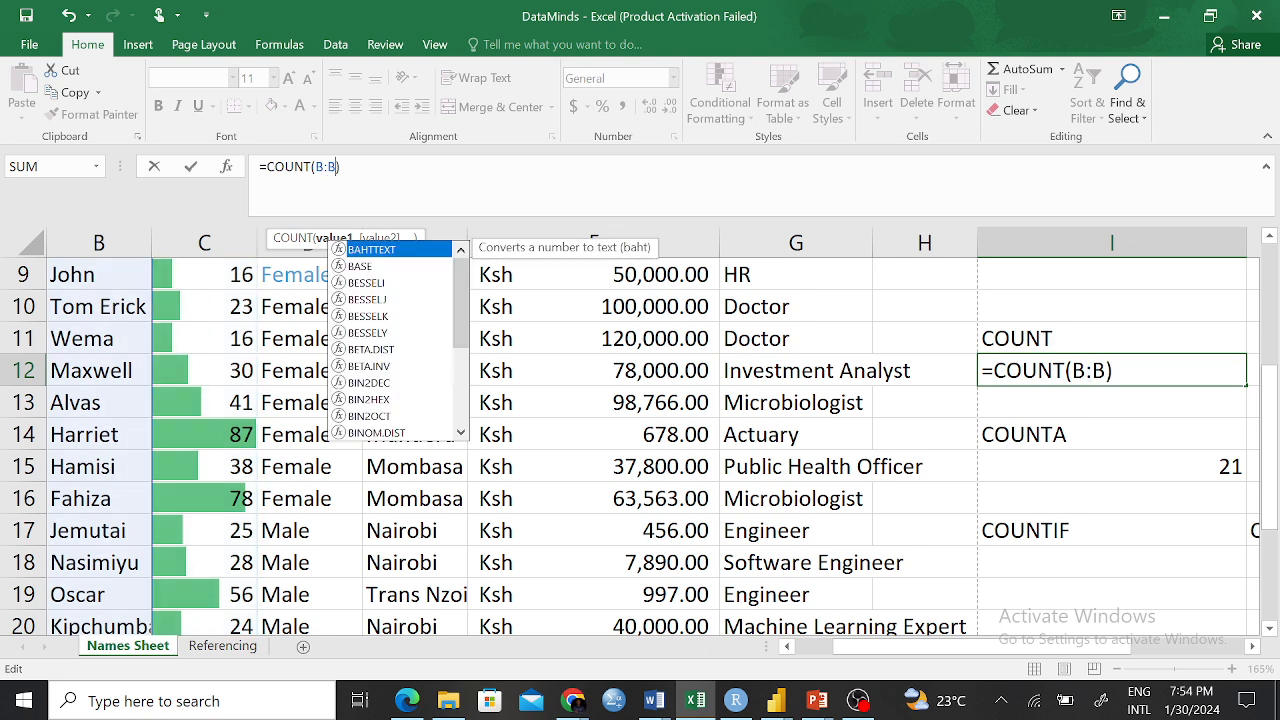
{"action": "key", "text": "Return"}
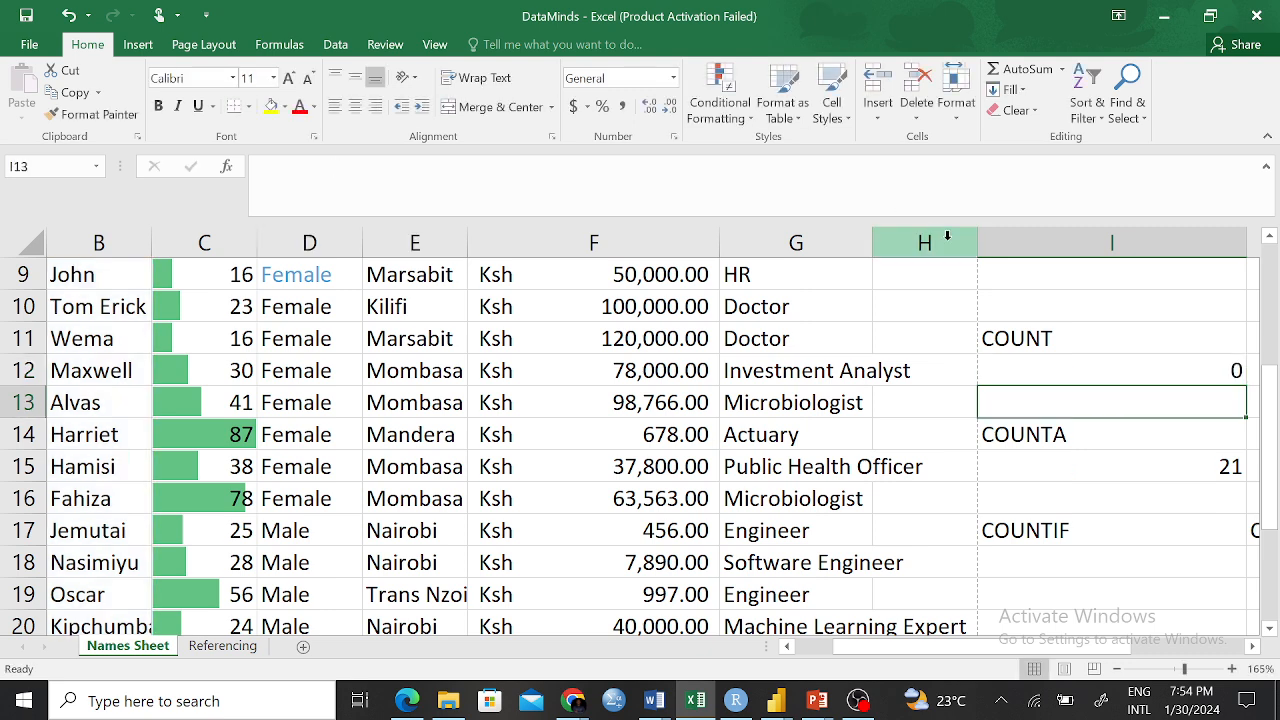
{"action": "left_click", "coordinate": [1161, 366]}
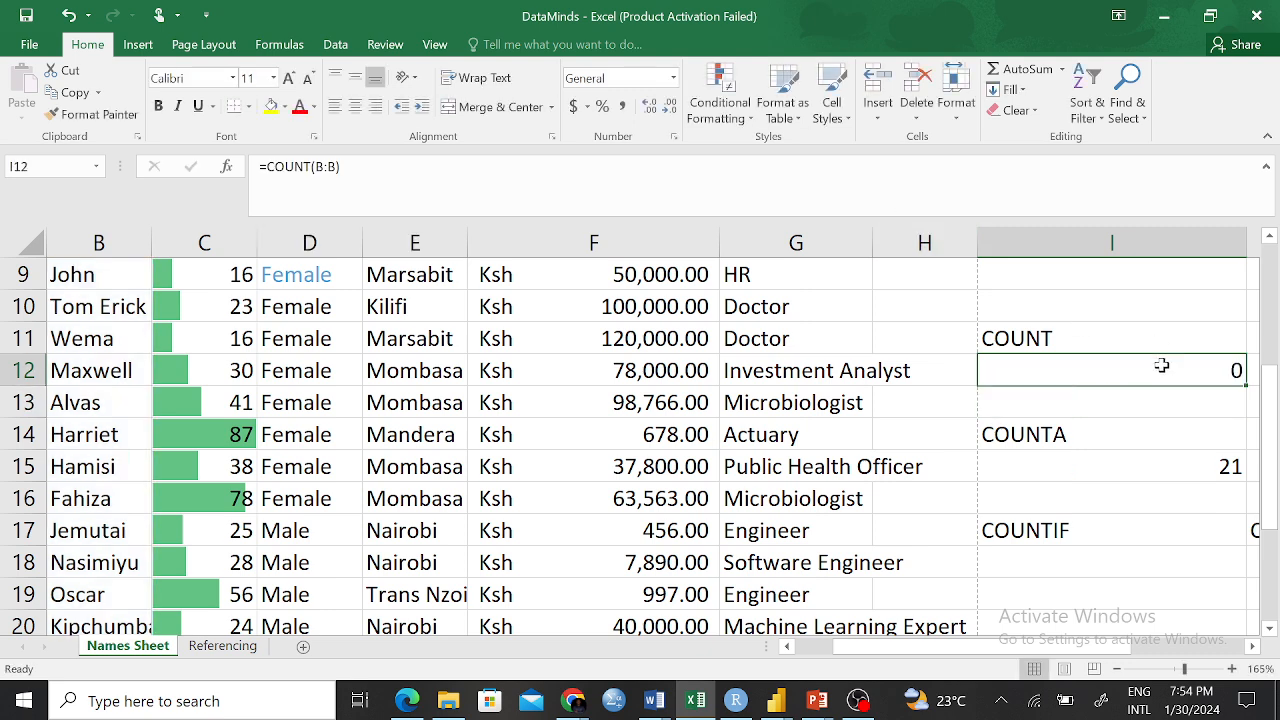
{"action": "left_click", "coordinate": [1143, 466]}
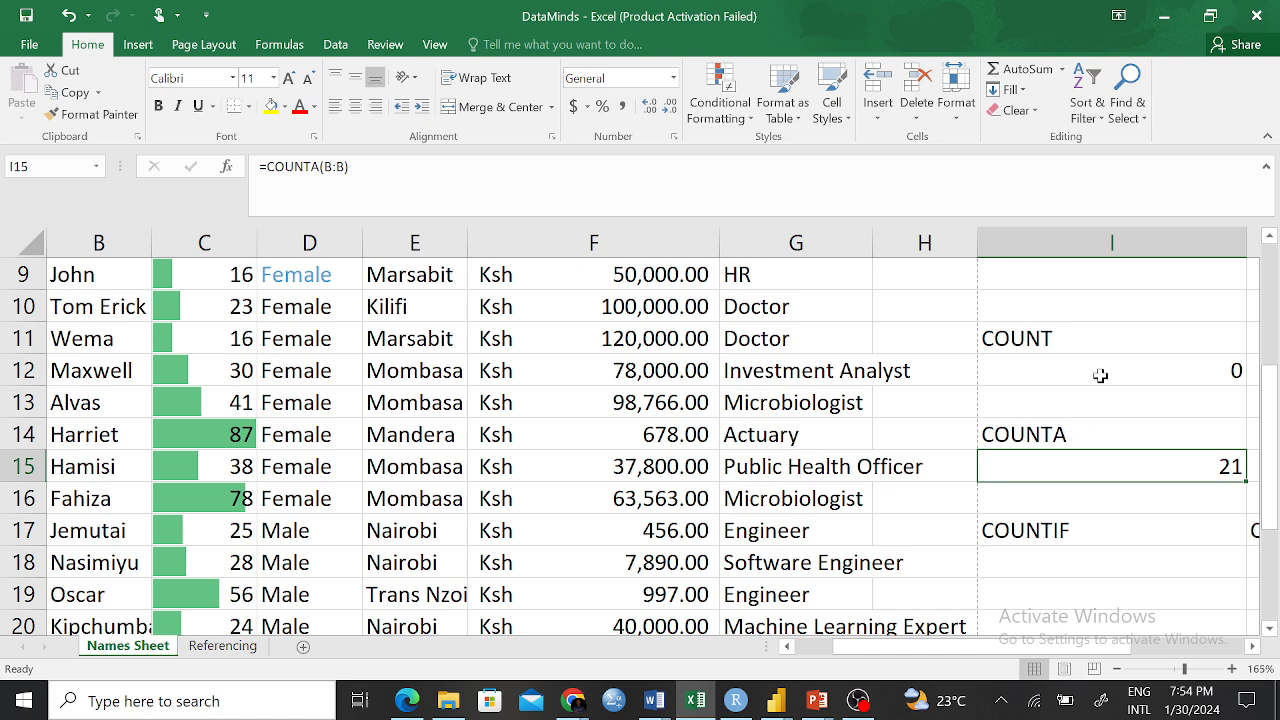
{"action": "left_click", "coordinate": [1052, 336]}
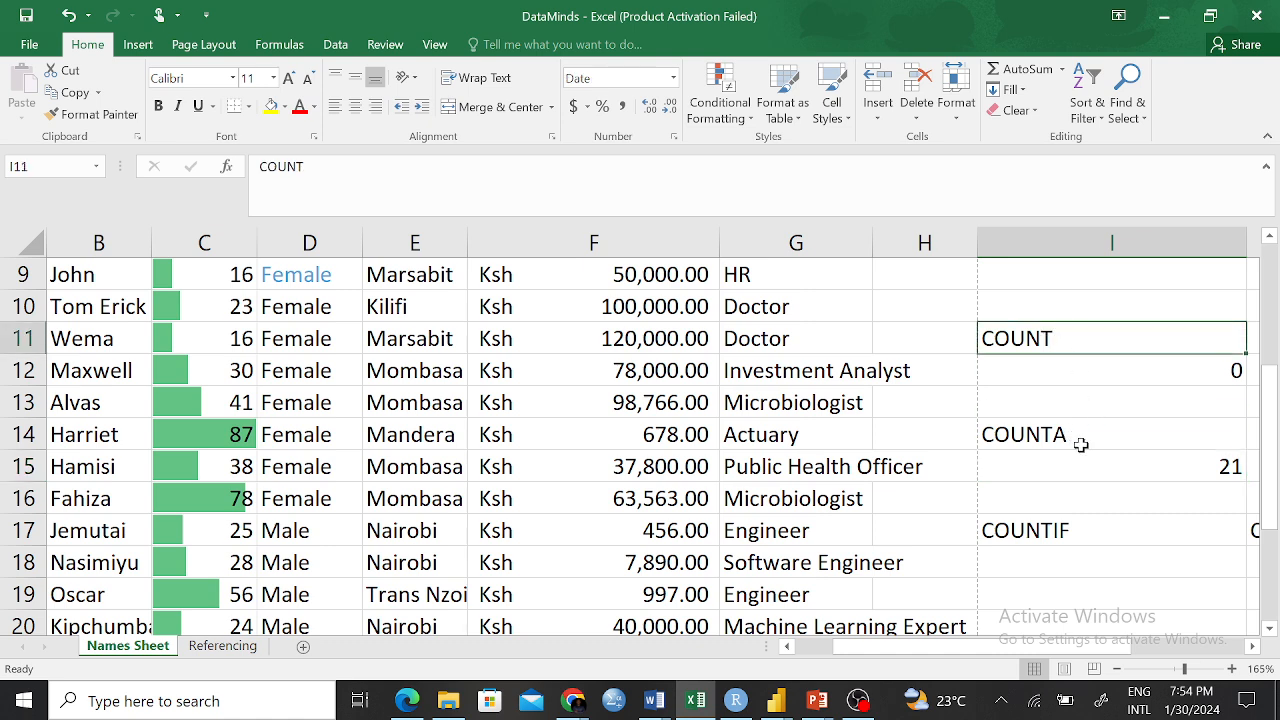
{"action": "left_click", "coordinate": [1068, 437]}
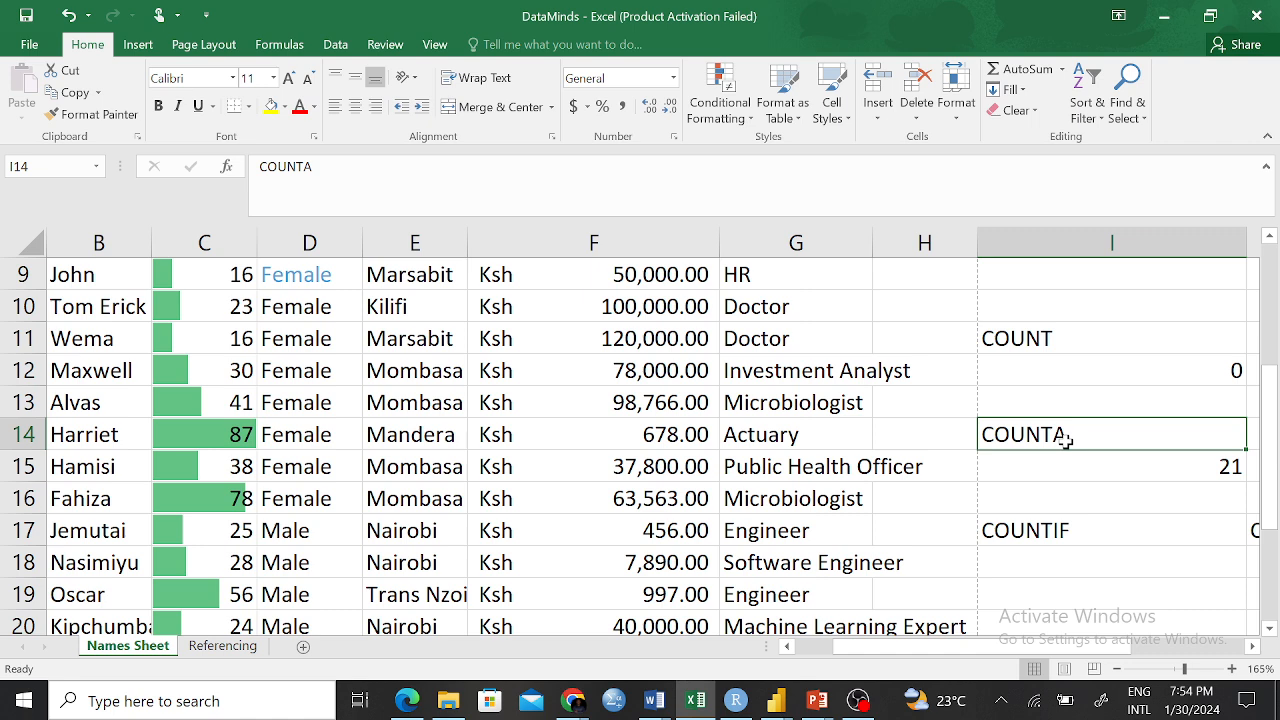
{"action": "left_click", "coordinate": [1058, 340]}
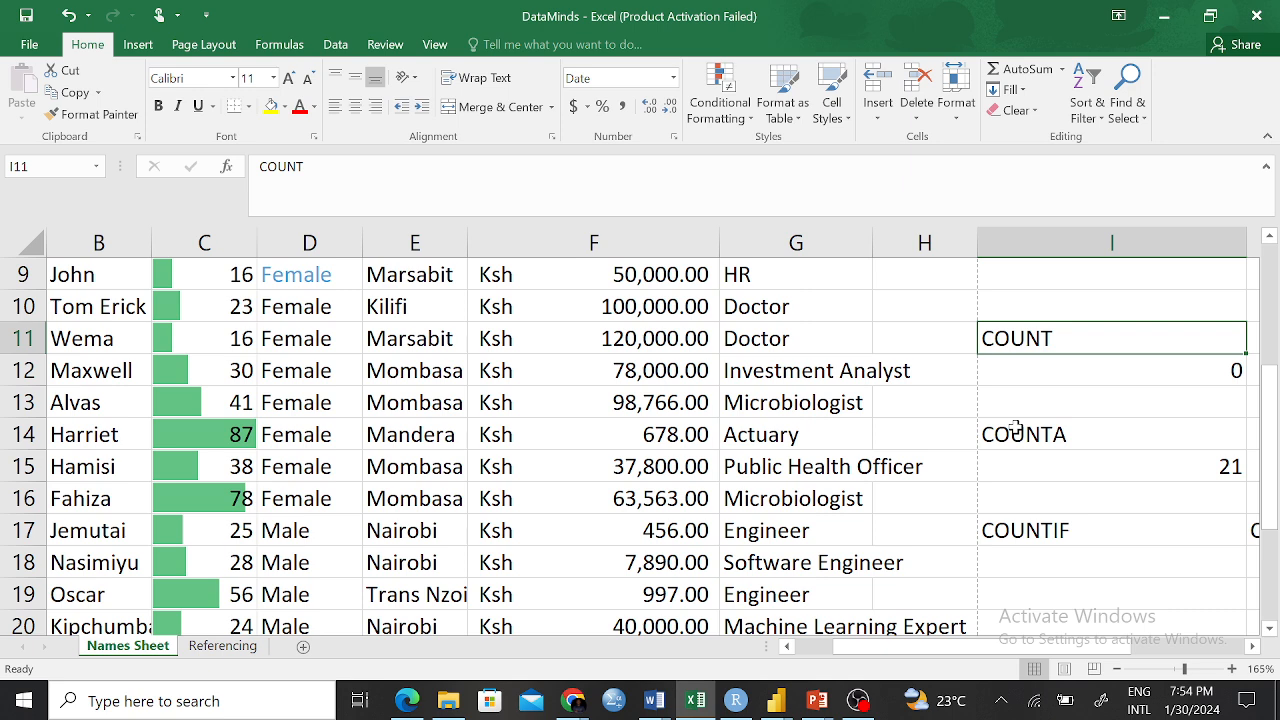
{"action": "scroll", "coordinate": [1069, 398], "scroll_direction": "up", "scroll_amount": 3}
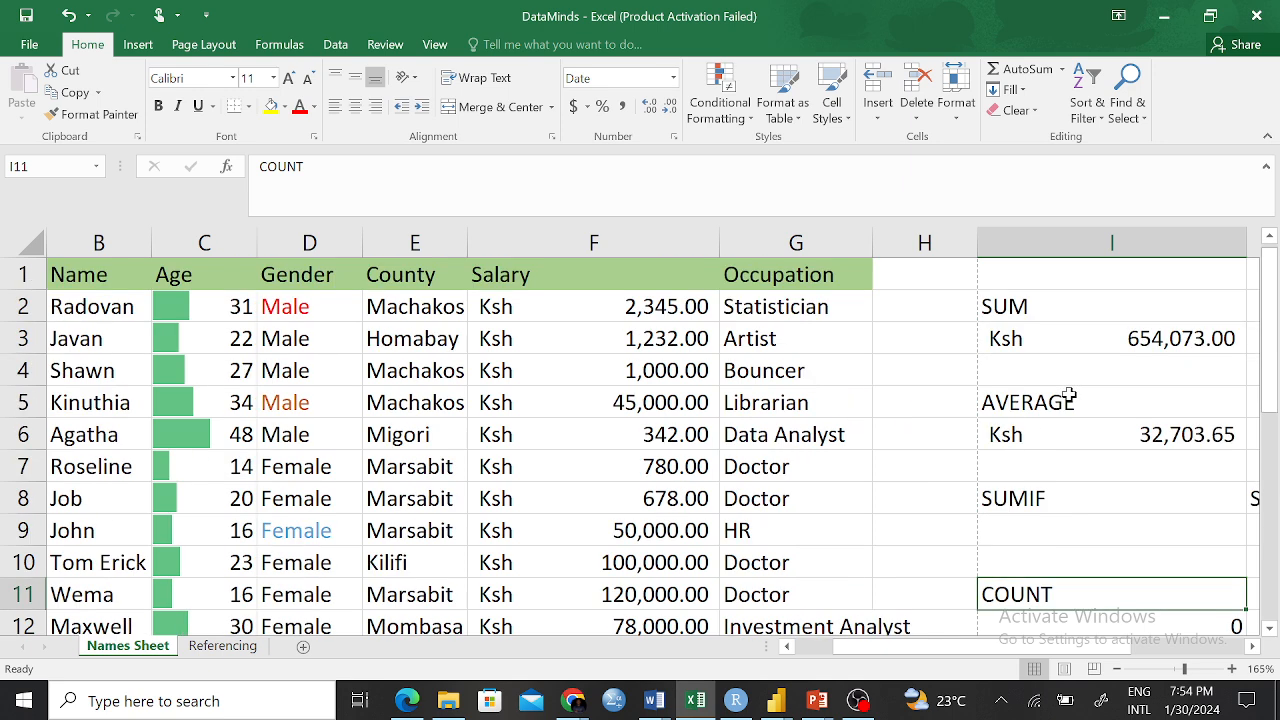
{"action": "left_click", "coordinate": [1057, 327]}
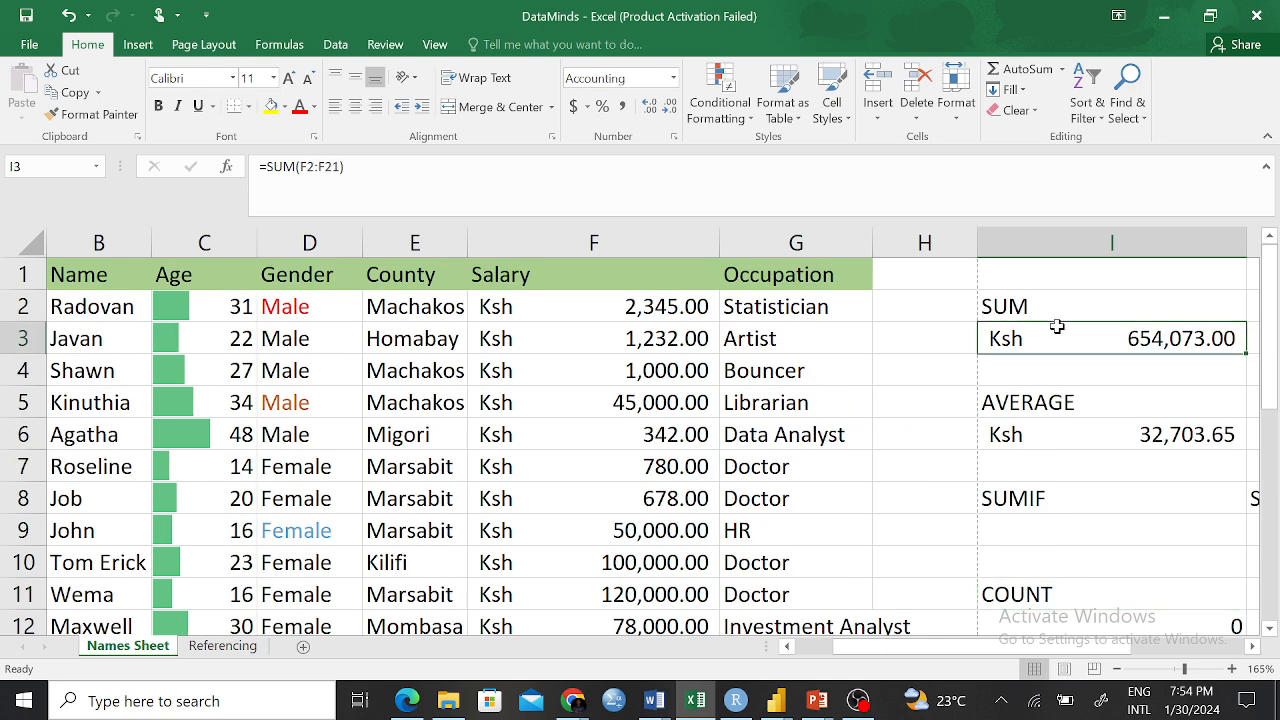
{"action": "left_click", "coordinate": [1048, 405]}
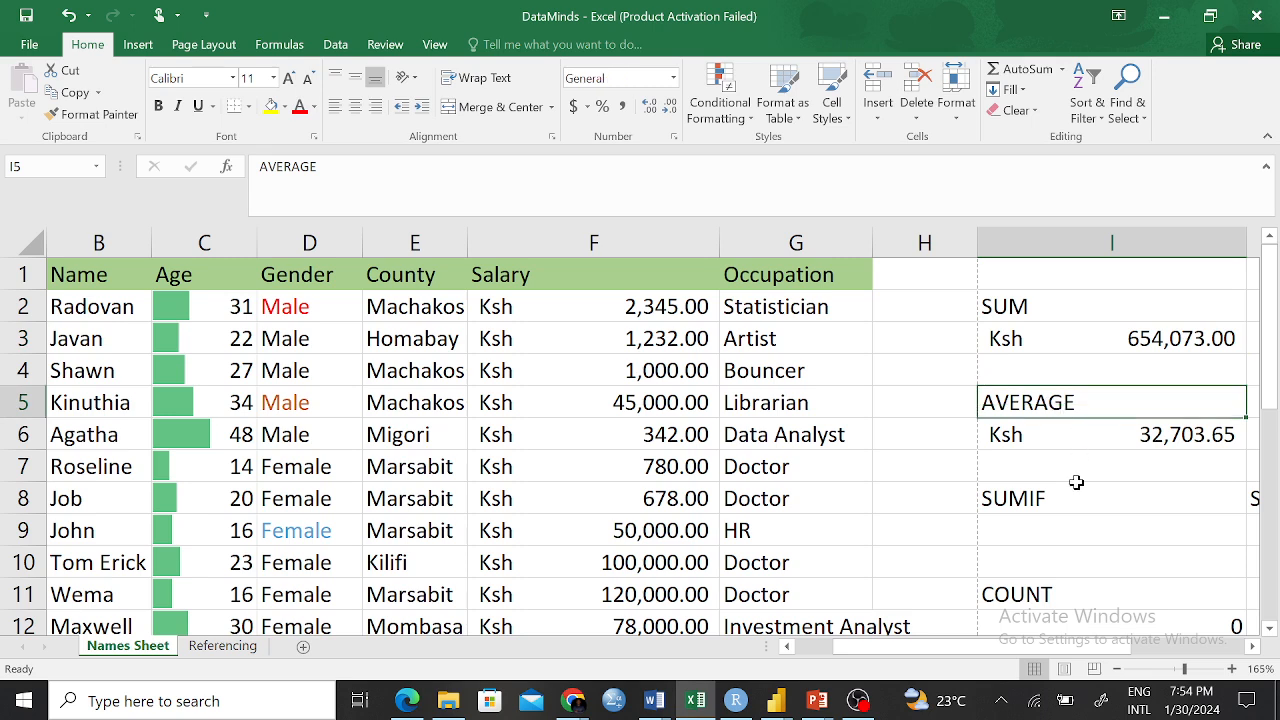
{"action": "left_click", "coordinate": [1046, 494]}
{"action": "scroll", "coordinate": [1057, 553], "scroll_direction": "down", "scroll_amount": 2}
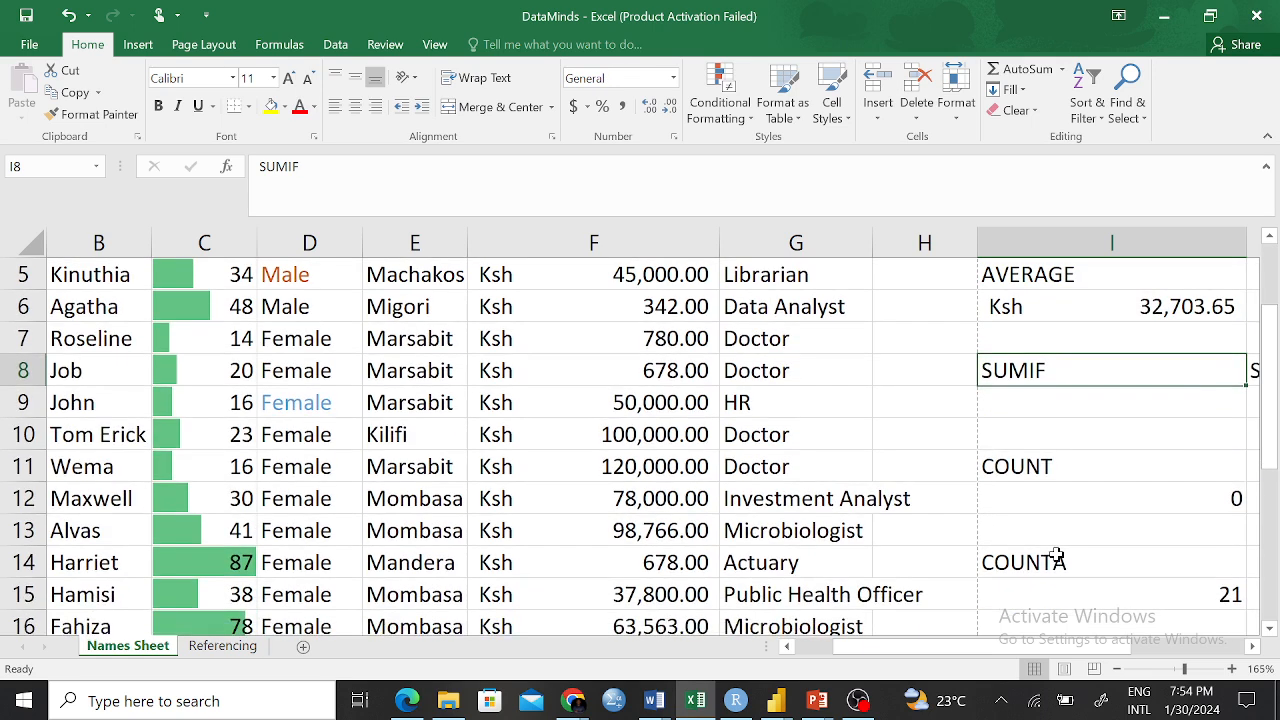
{"action": "left_click", "coordinate": [1035, 470]}
{"action": "left_click", "coordinate": [1045, 565]}
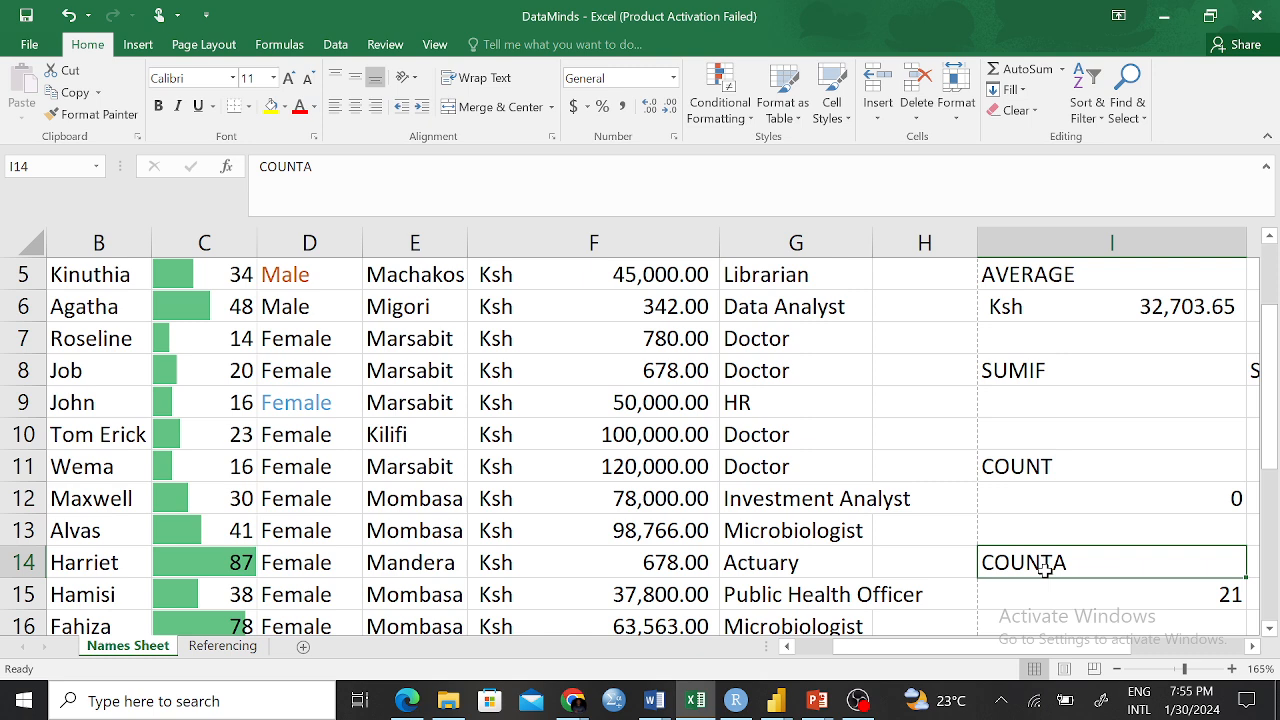
{"action": "left_click", "coordinate": [1046, 470]}
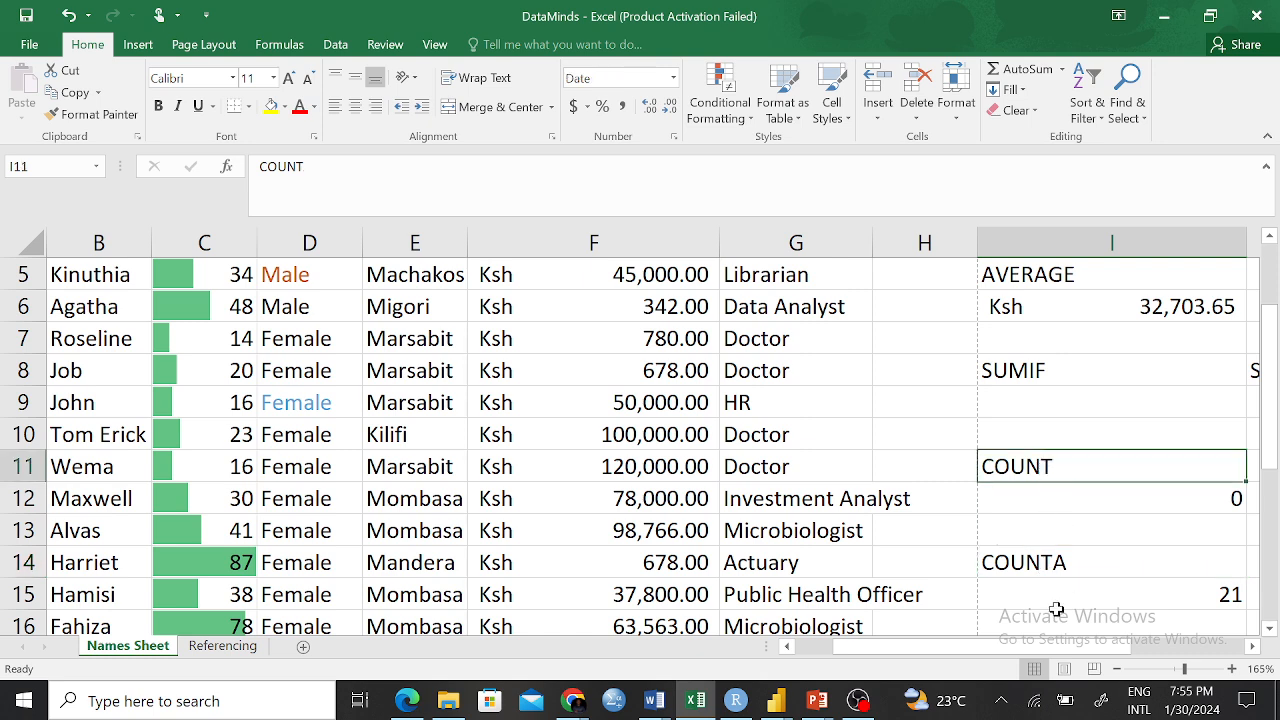
{"action": "left_click", "coordinate": [1053, 564]}
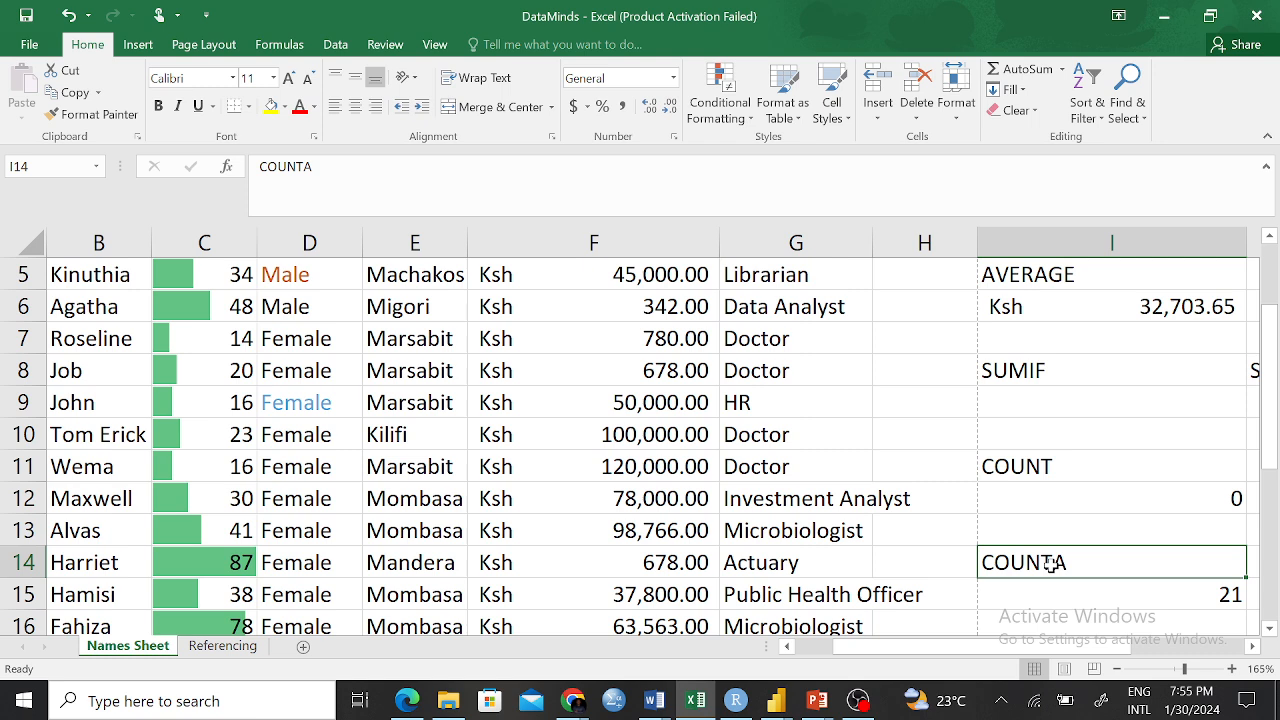
{"action": "left_click", "coordinate": [1143, 591]}
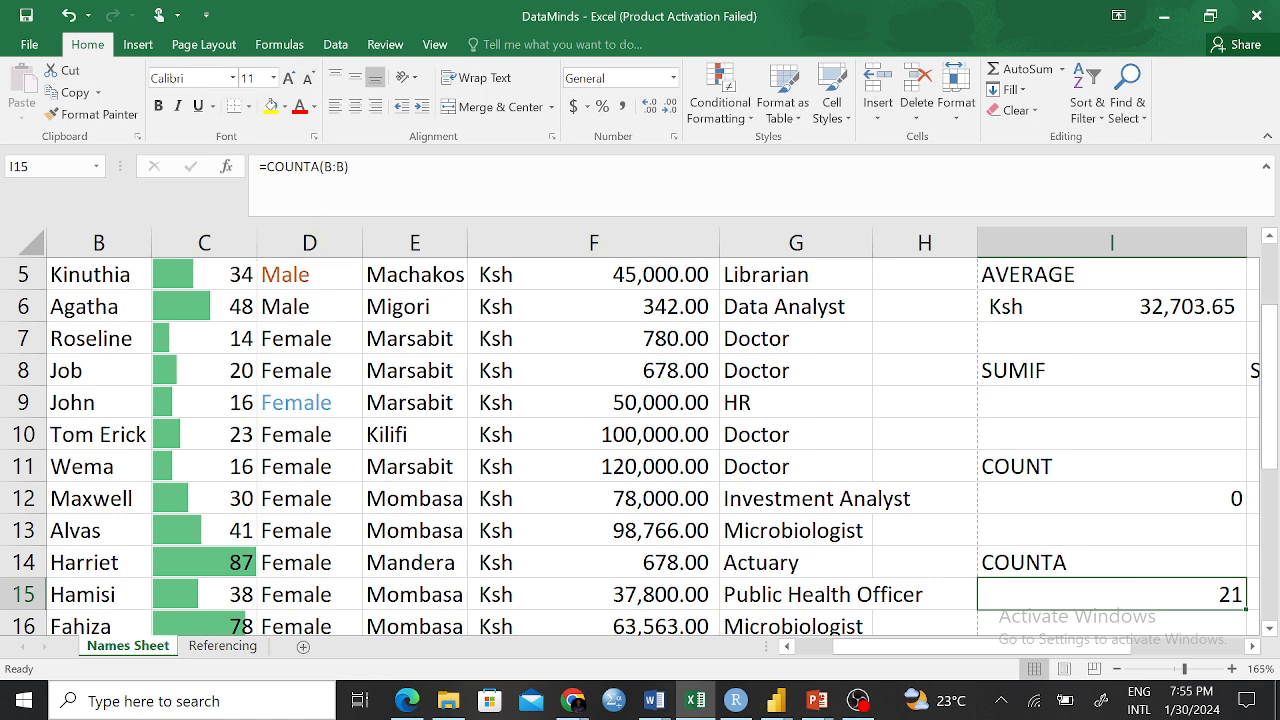
Edit I15 to =COUNTA(B:C) so it counts both Name and Age columns, giving 42
{"action": "key", "text": "F2"}
{"action": "key", "text": "Left"}
{"action": "key", "text": "Left"}
{"action": "key", "text": "Left"}
{"action": "key", "text": "BackSpace"}
{"action": "type", "text": "C"}
{"action": "key", "text": "Right"}
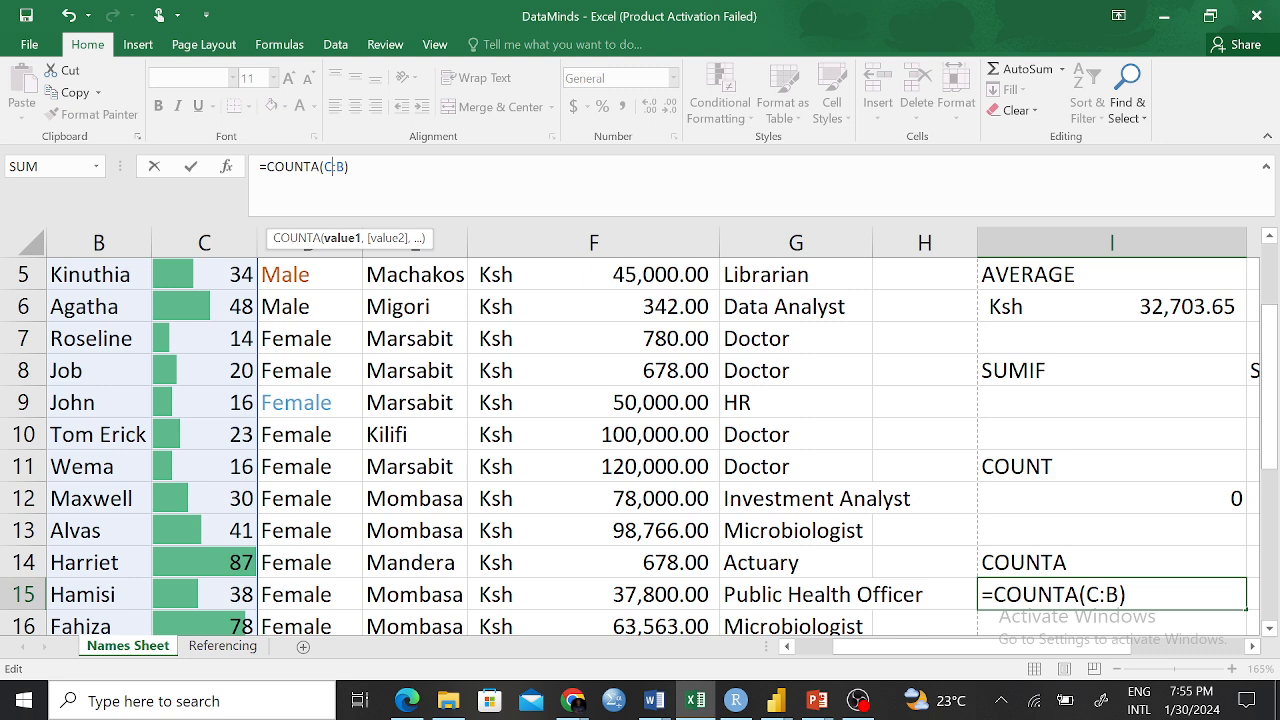
{"action": "key", "text": "Delete"}
{"action": "type", "text": "C"}
{"action": "key", "text": "Right"}
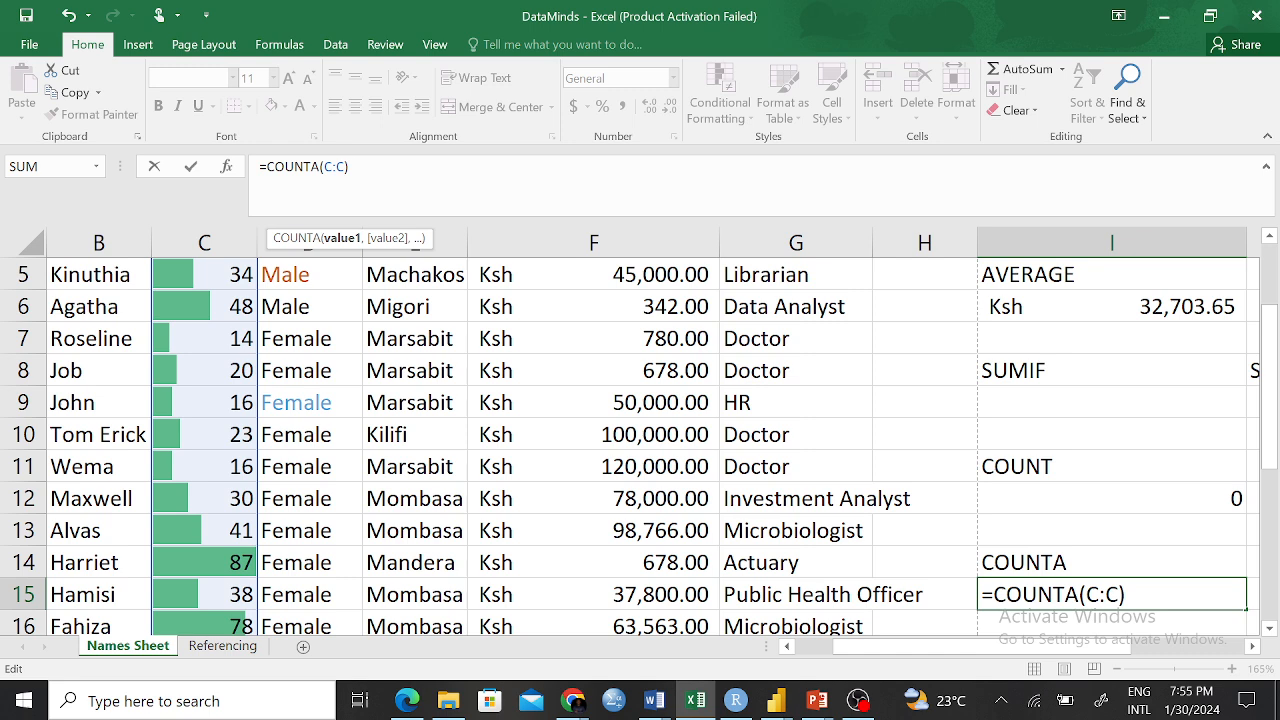
{"action": "key", "text": "BackSpace"}
{"action": "type", "text": "B"}
{"action": "key", "text": "Right"}
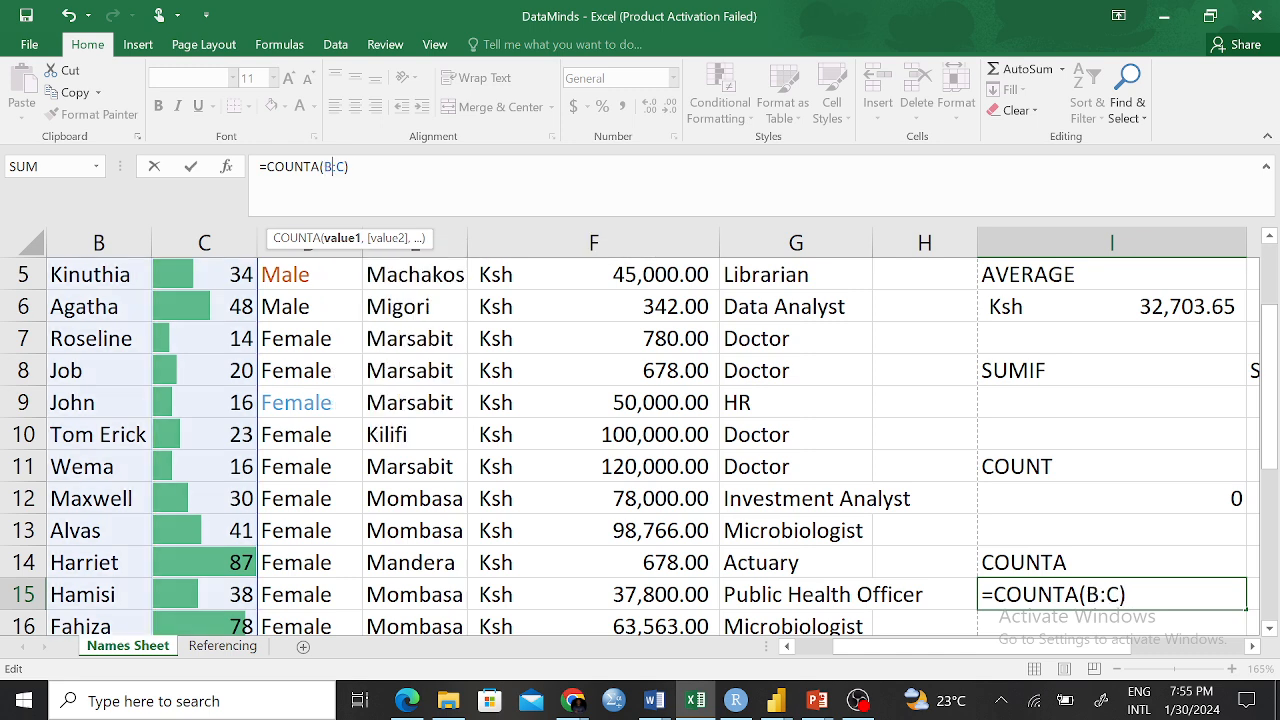
{"action": "left_click_drag", "start_coordinate": [898, 648], "coordinate": [860, 662]}
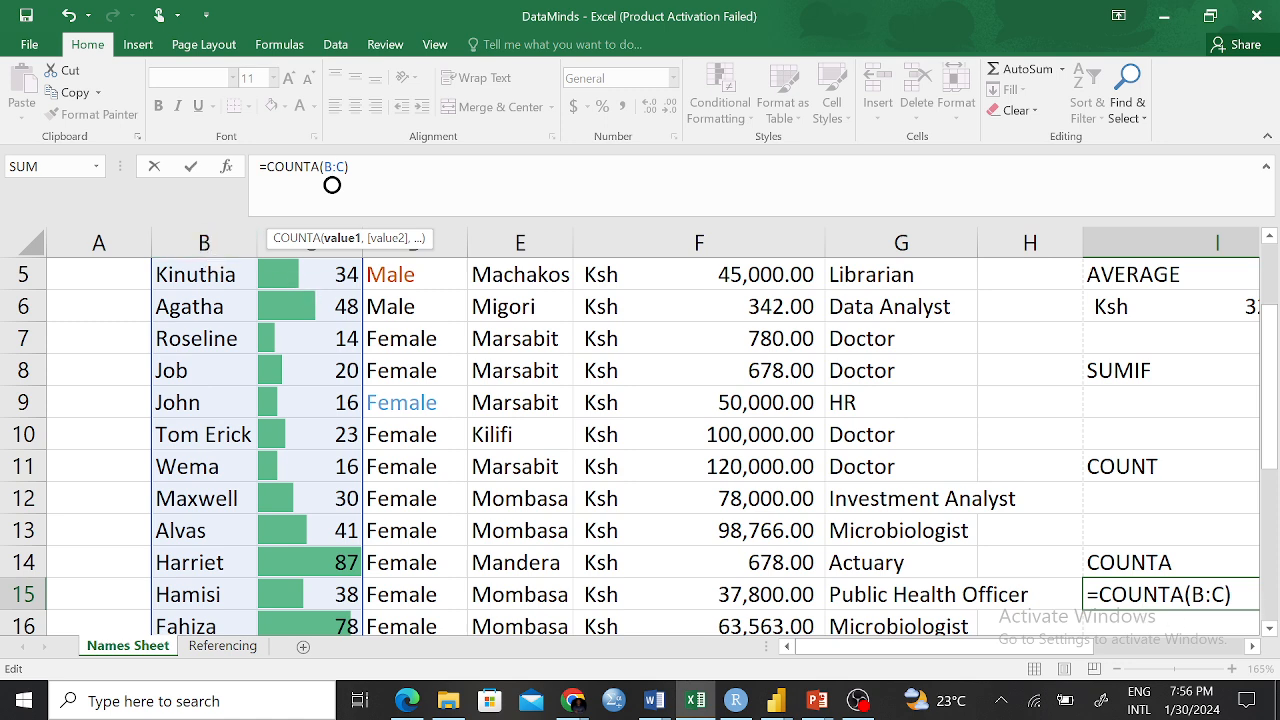
{"action": "key", "text": "Return"}
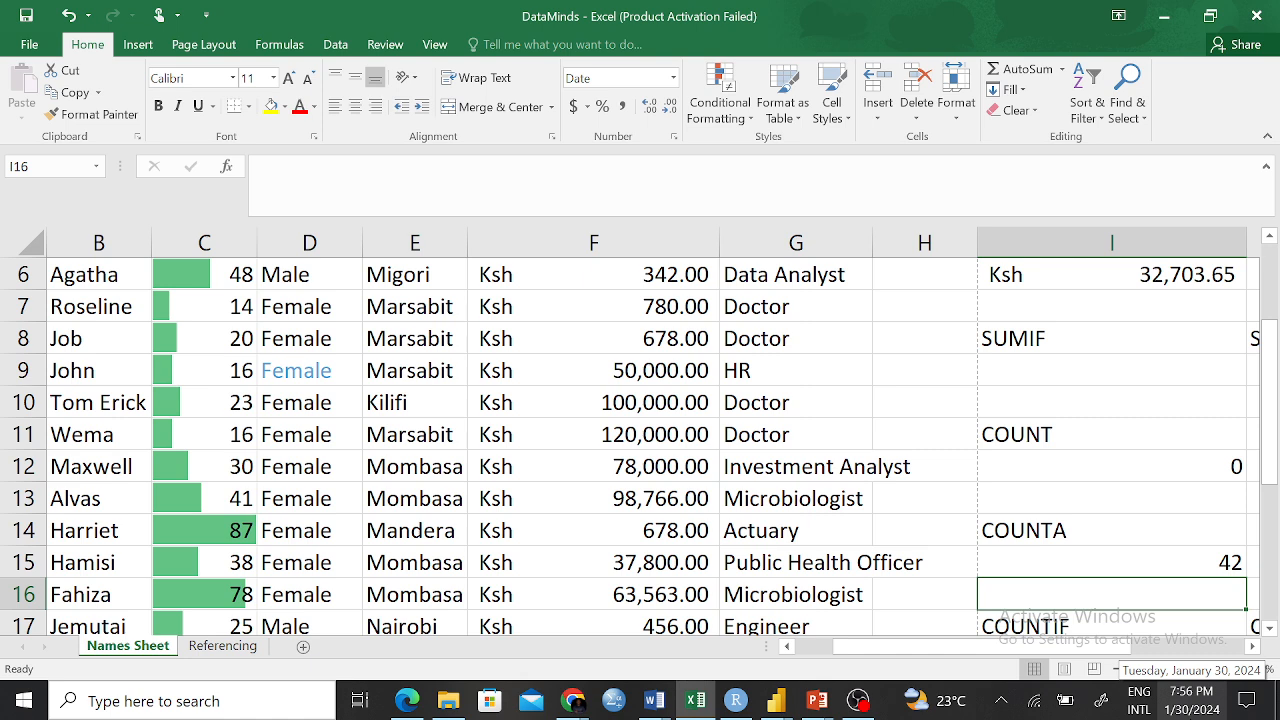
{"action": "left_click", "coordinate": [1180, 550]}
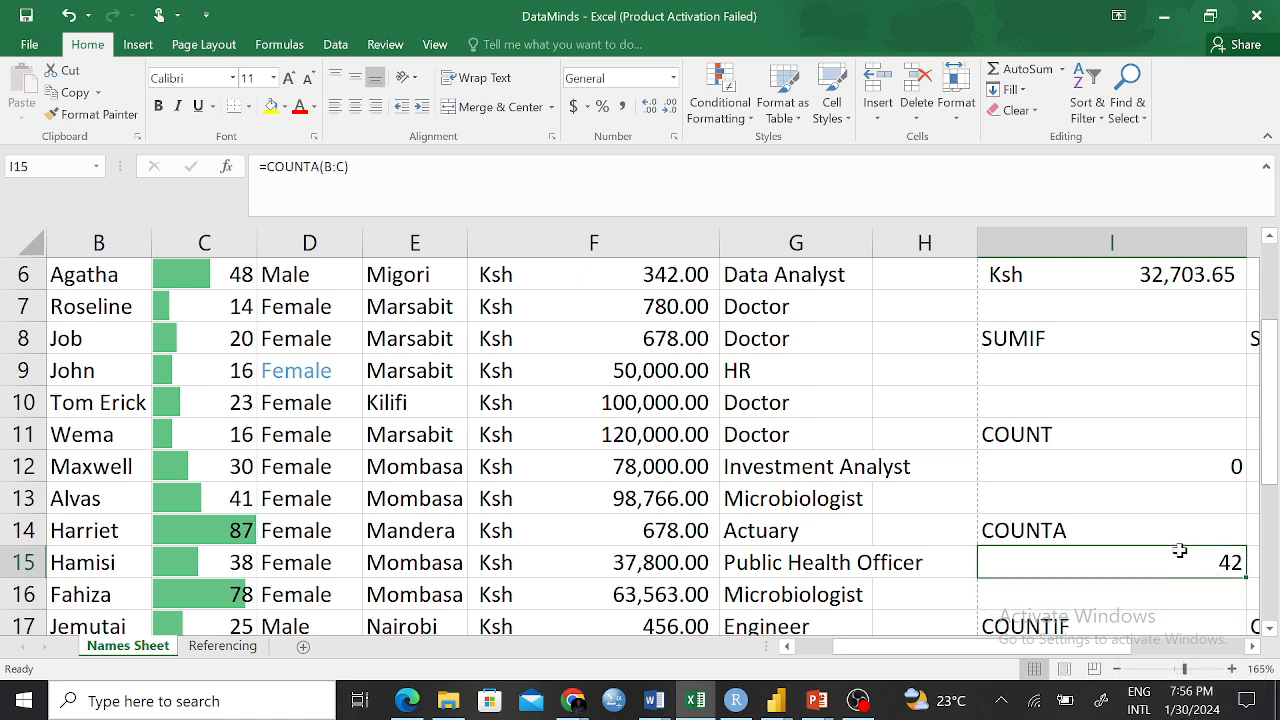
{"action": "scroll", "coordinate": [189, 490], "scroll_direction": "up", "scroll_amount": 2}
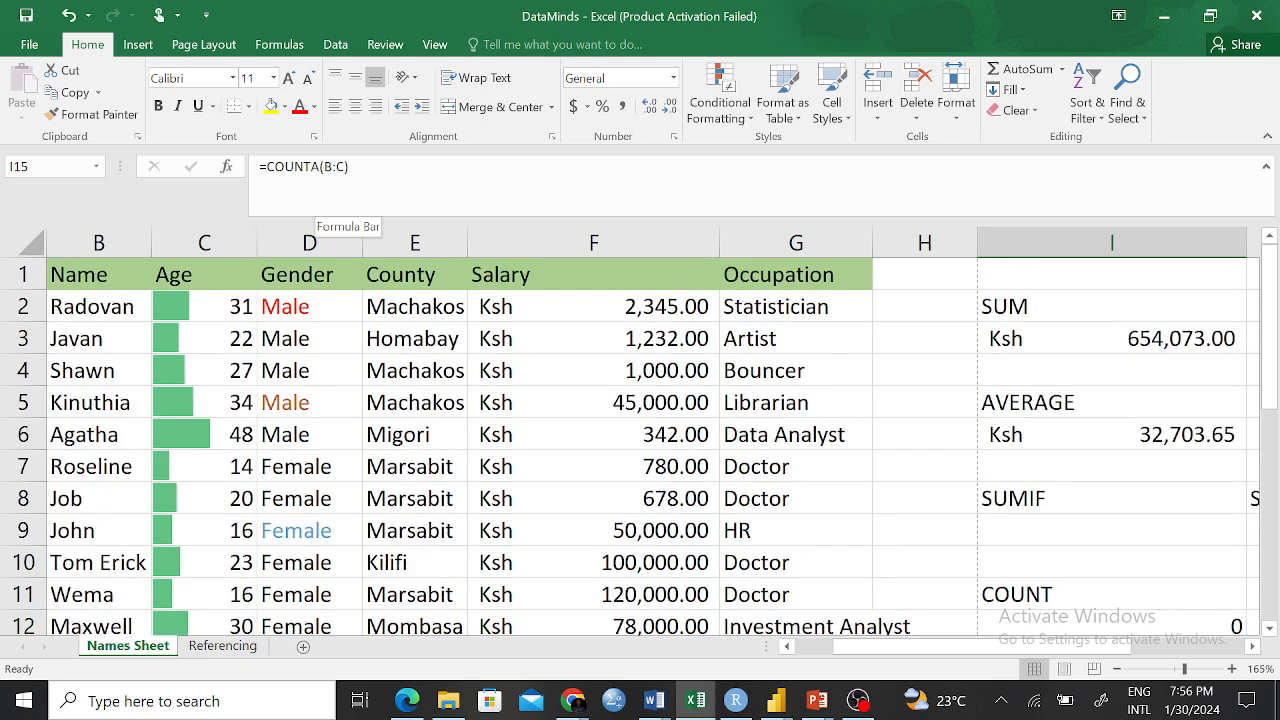
Narrow I15 to =COUNTA(B2:C21) so it counts only the data rows, giving 40
{"action": "left_click", "coordinate": [326, 168]}
{"action": "type", "text": "2"}
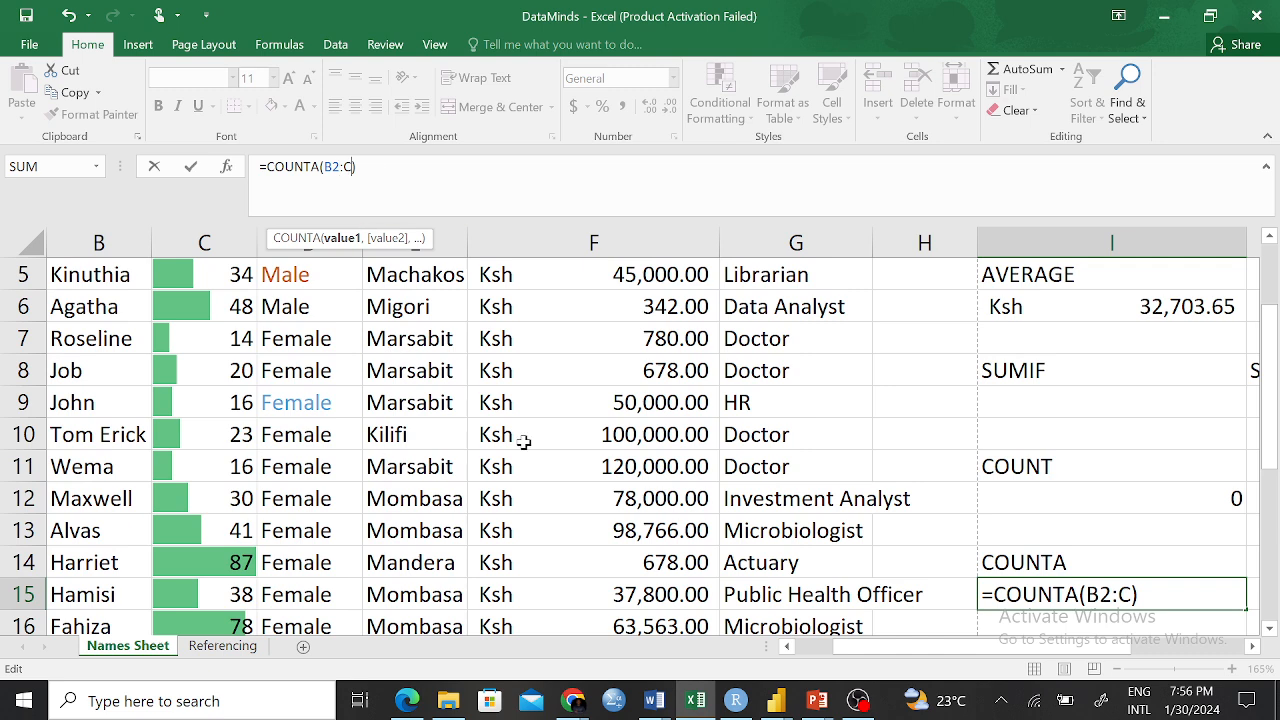
{"action": "left_click_drag", "start_coordinate": [1274, 354], "coordinate": [1262, 458]}
{"action": "type", "text": "21"}
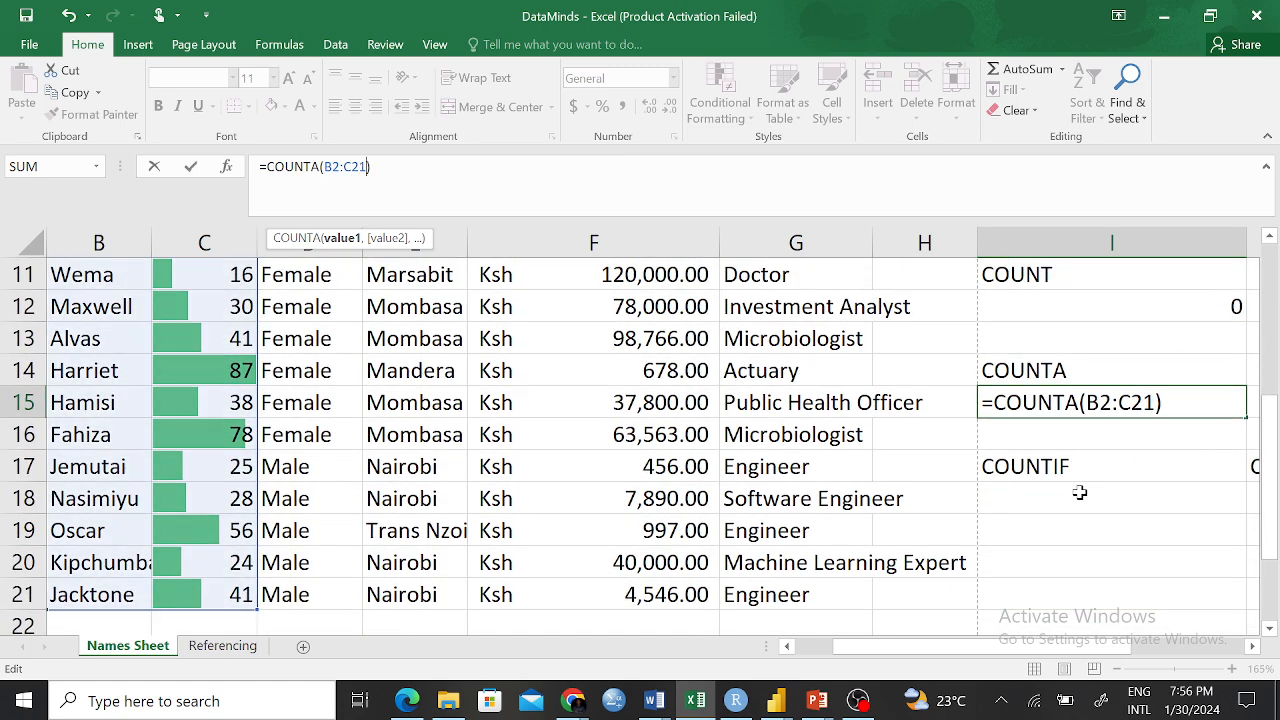
{"action": "left_click_drag", "start_coordinate": [1045, 650], "coordinate": [980, 653]}
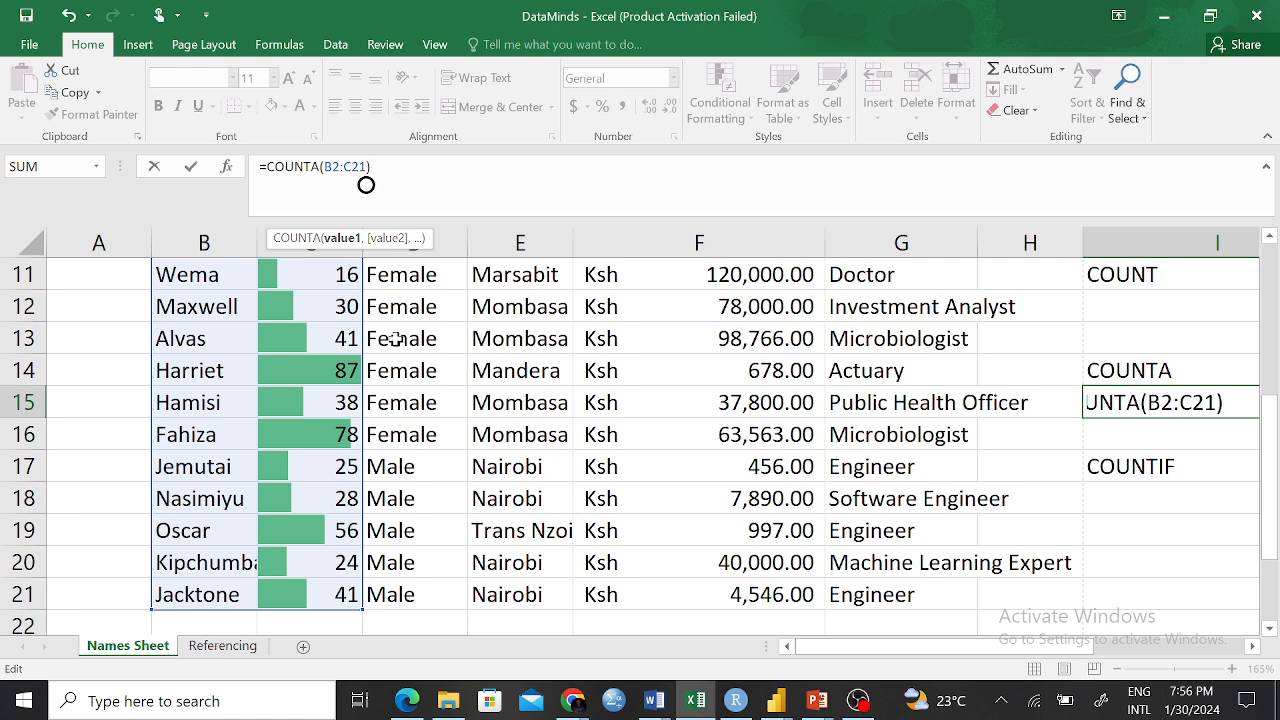
{"action": "left_click_drag", "start_coordinate": [1268, 508], "coordinate": [1262, 305]}
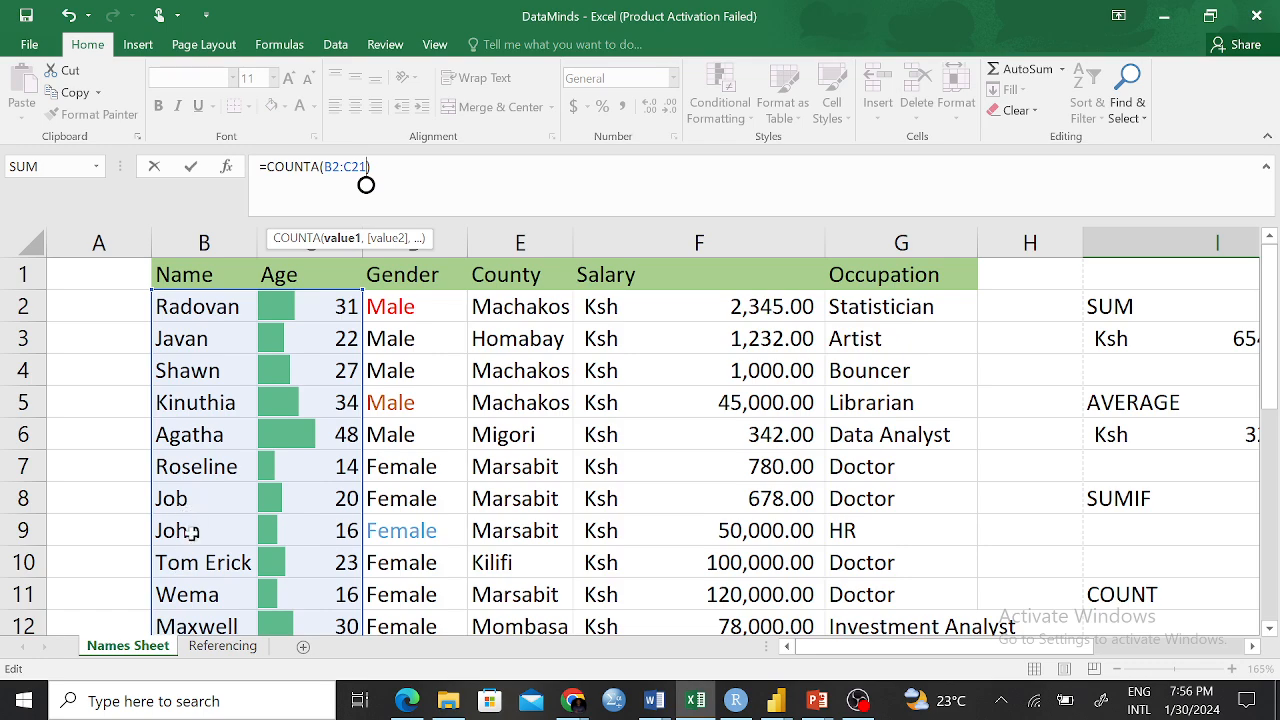
{"action": "left_click_drag", "start_coordinate": [1270, 318], "coordinate": [1265, 478]}
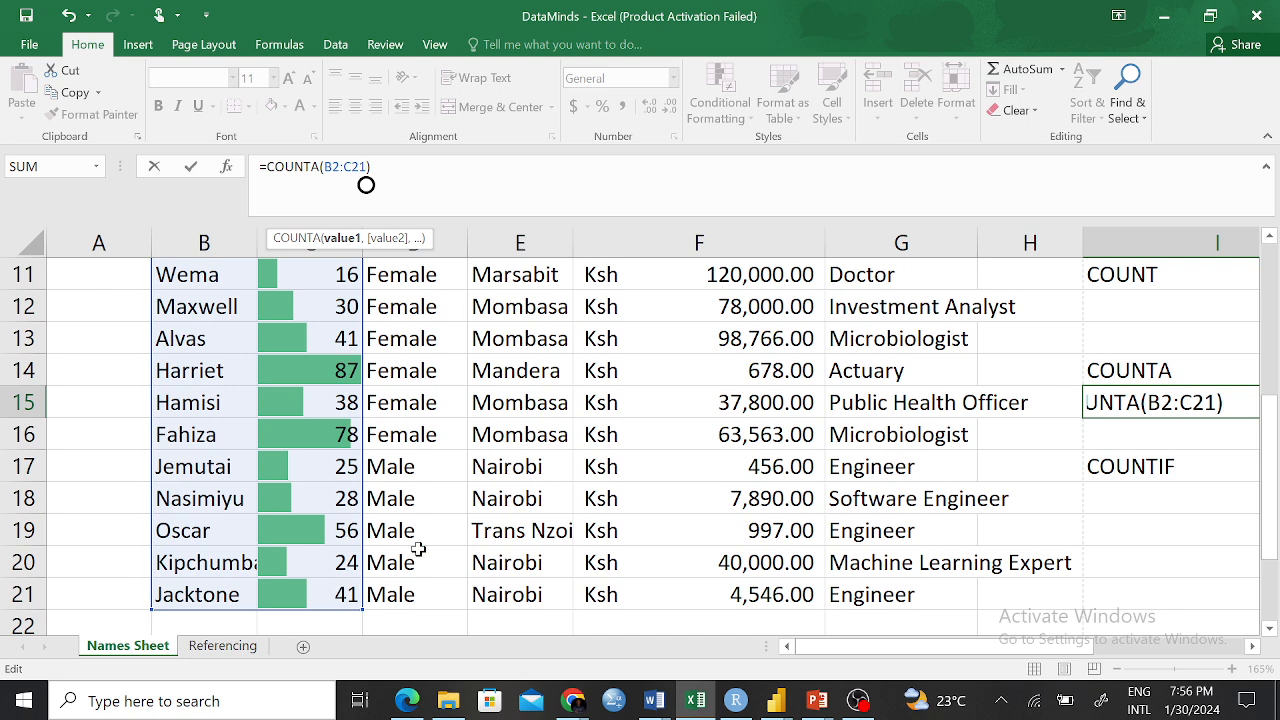
{"action": "key", "text": "Return"}
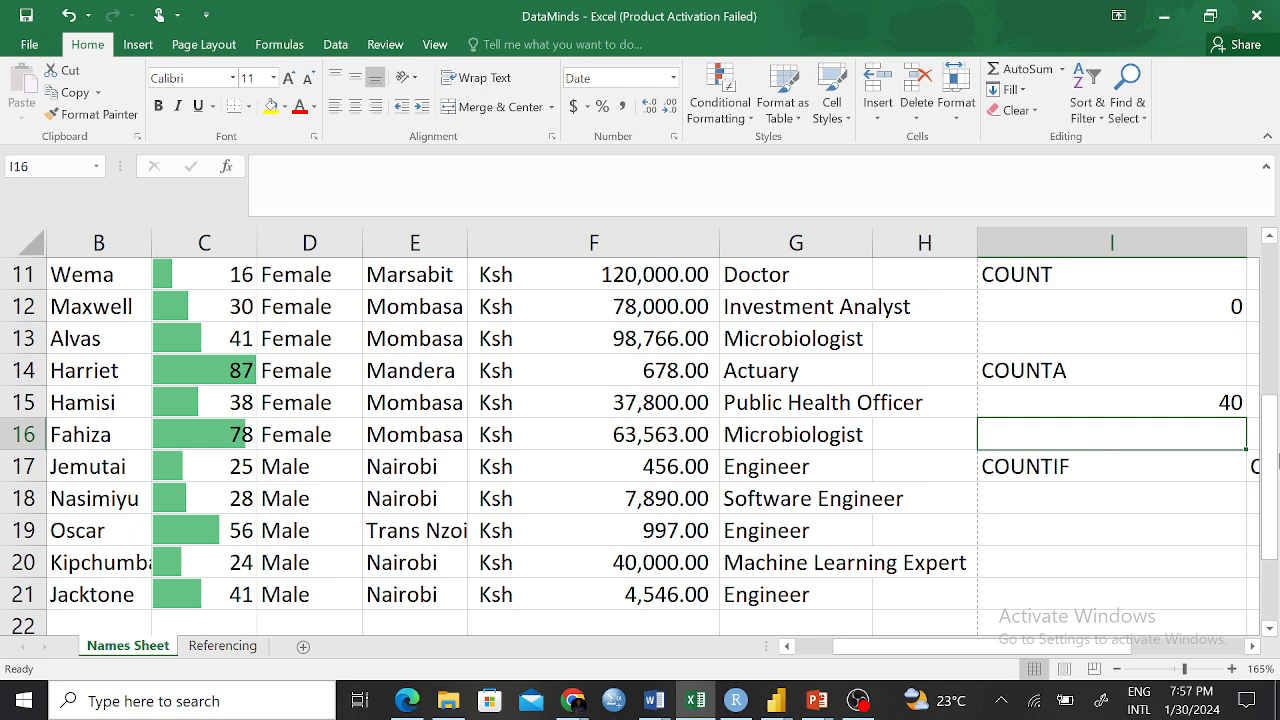
{"action": "left_click_drag", "start_coordinate": [1270, 464], "coordinate": [1240, 244]}
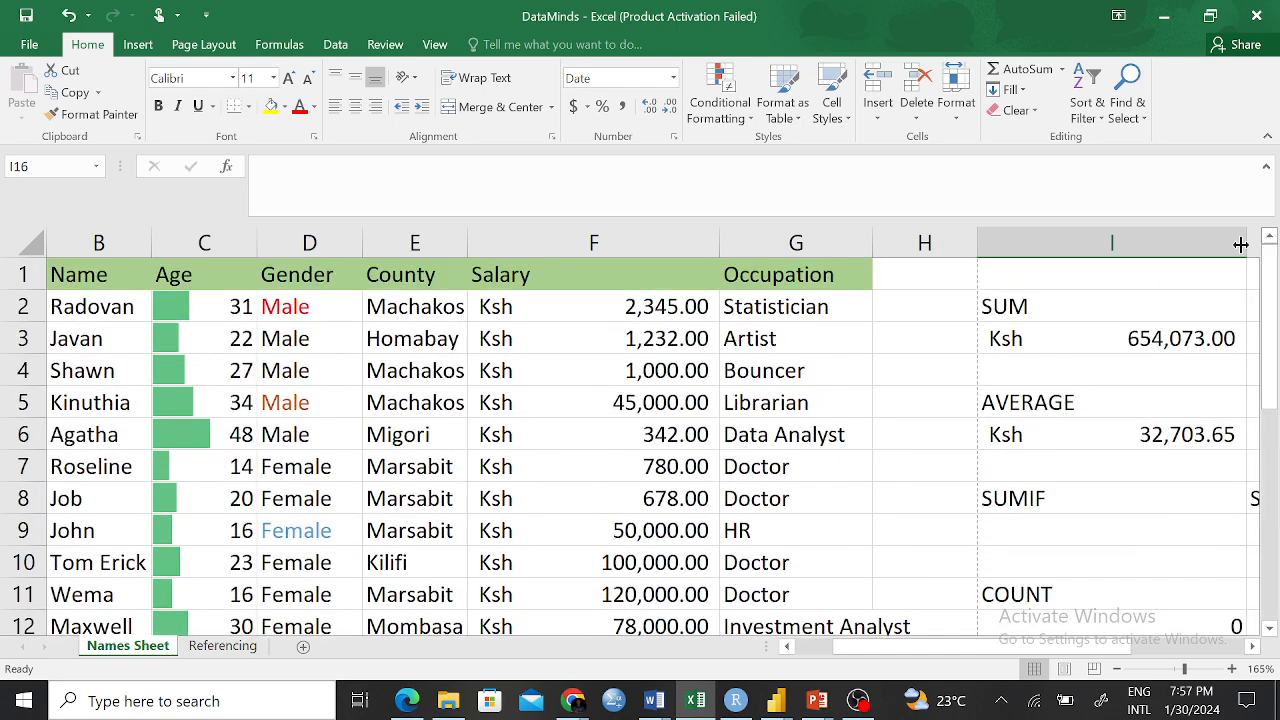
{"action": "left_click", "coordinate": [72, 286]}
{"action": "left_click", "coordinate": [214, 277]}
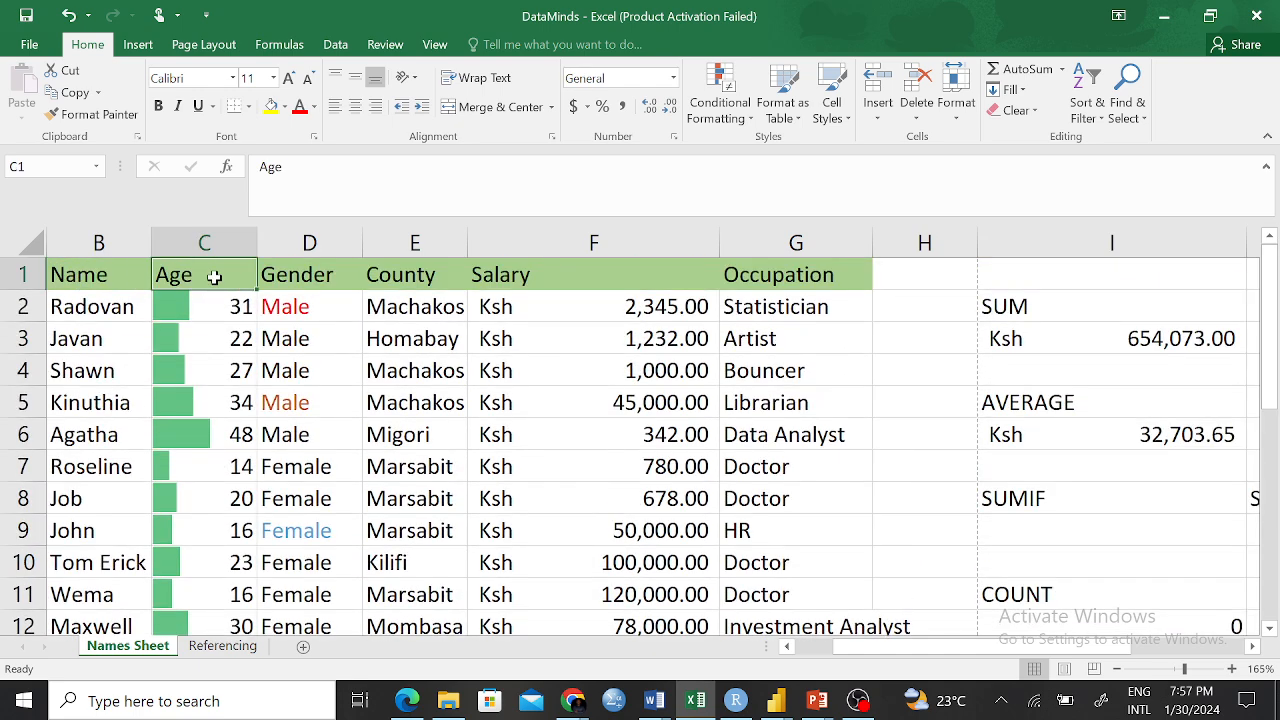
{"action": "left_click", "coordinate": [94, 243]}
{"action": "left_click", "coordinate": [200, 243]}
{"action": "left_click_drag", "start_coordinate": [118, 243], "coordinate": [165, 245]}
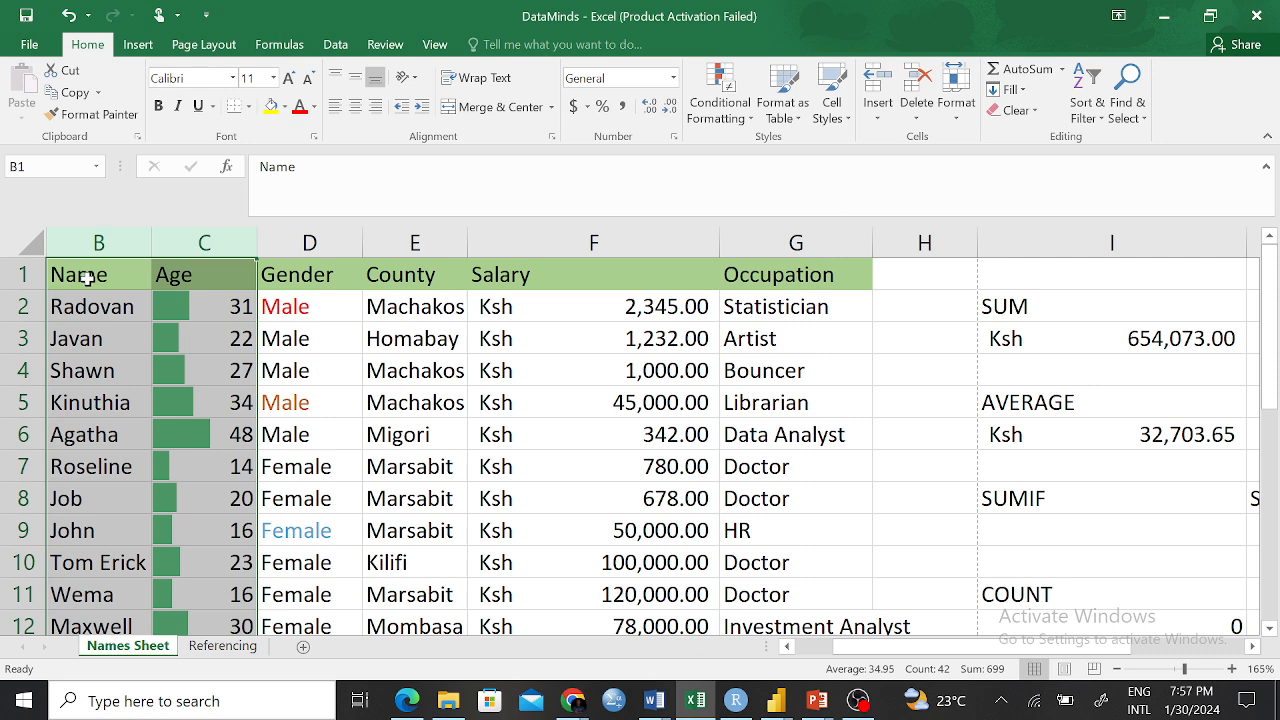
{"action": "left_click", "coordinate": [454, 434]}
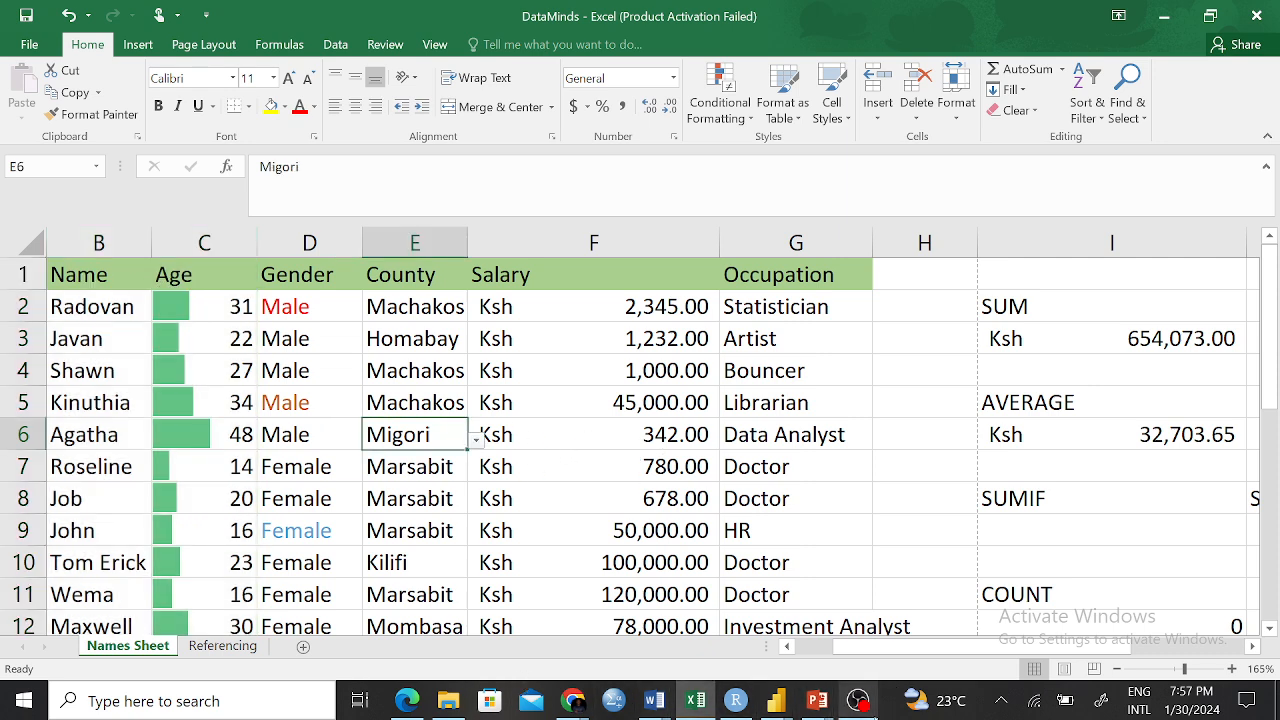
{"action": "mouse_move", "coordinate": [862, 705]}
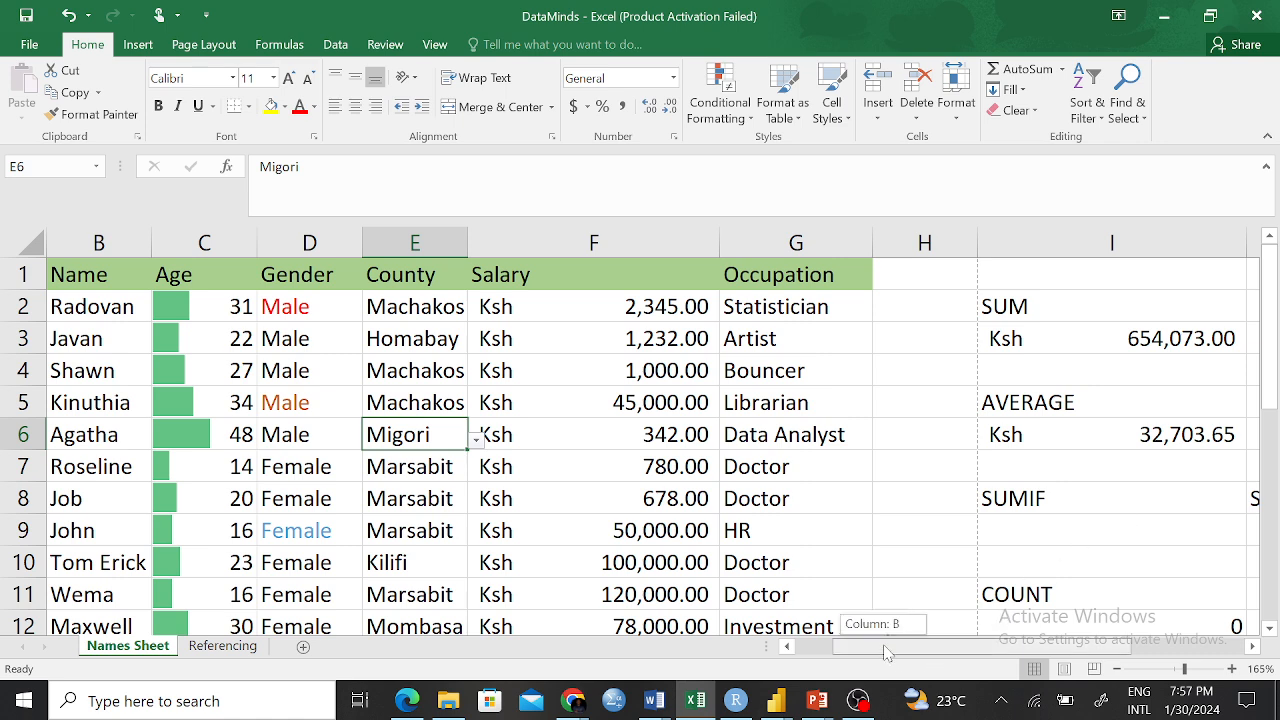
{"action": "left_click_drag", "start_coordinate": [880, 648], "coordinate": [1097, 650]}
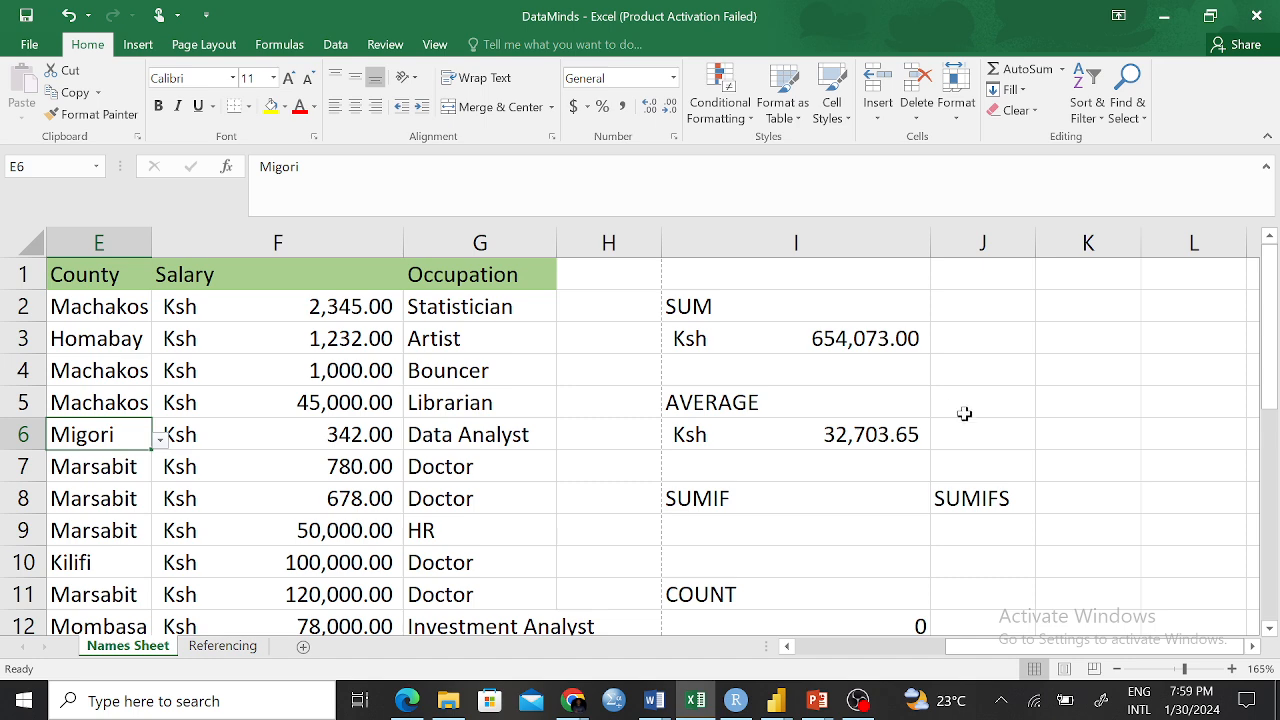
Delete the =COUNTA(B2:C21) formula showing 40 from cell I15
{"action": "scroll", "coordinate": [986, 426], "scroll_direction": "down", "scroll_amount": 3}
{"action": "left_click", "coordinate": [850, 472]}
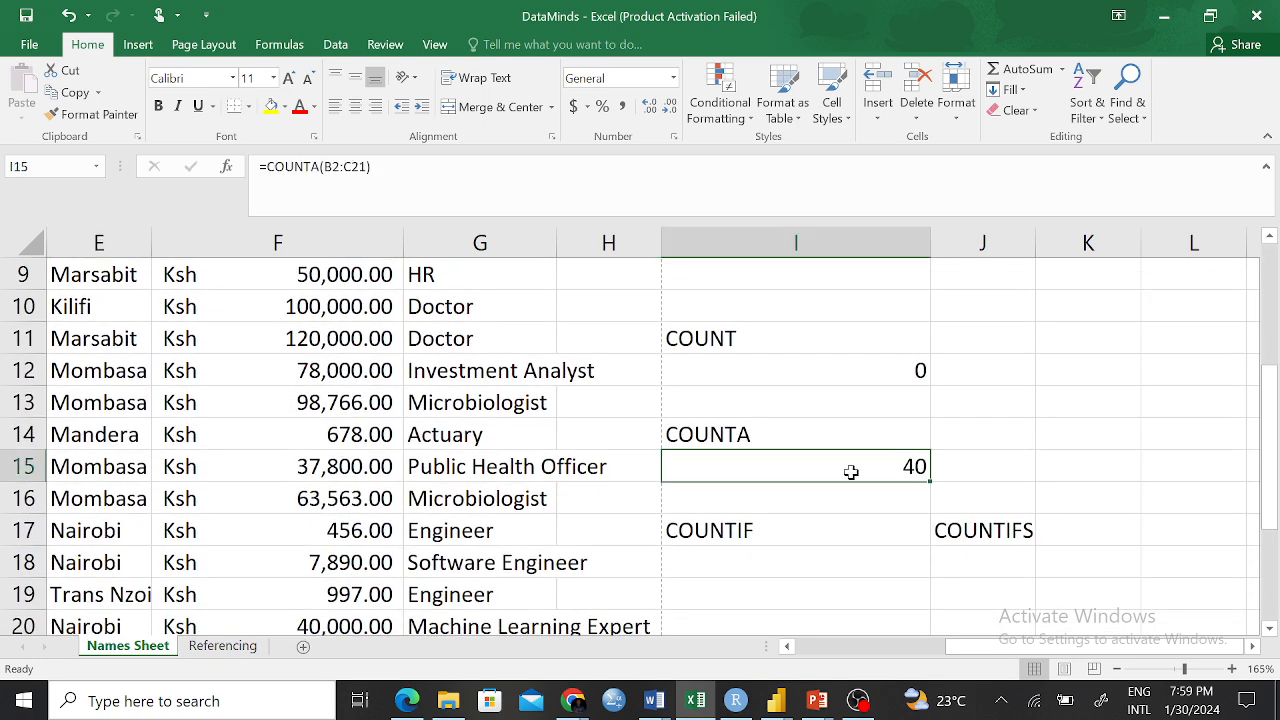
{"action": "key", "text": "BackSpace"}
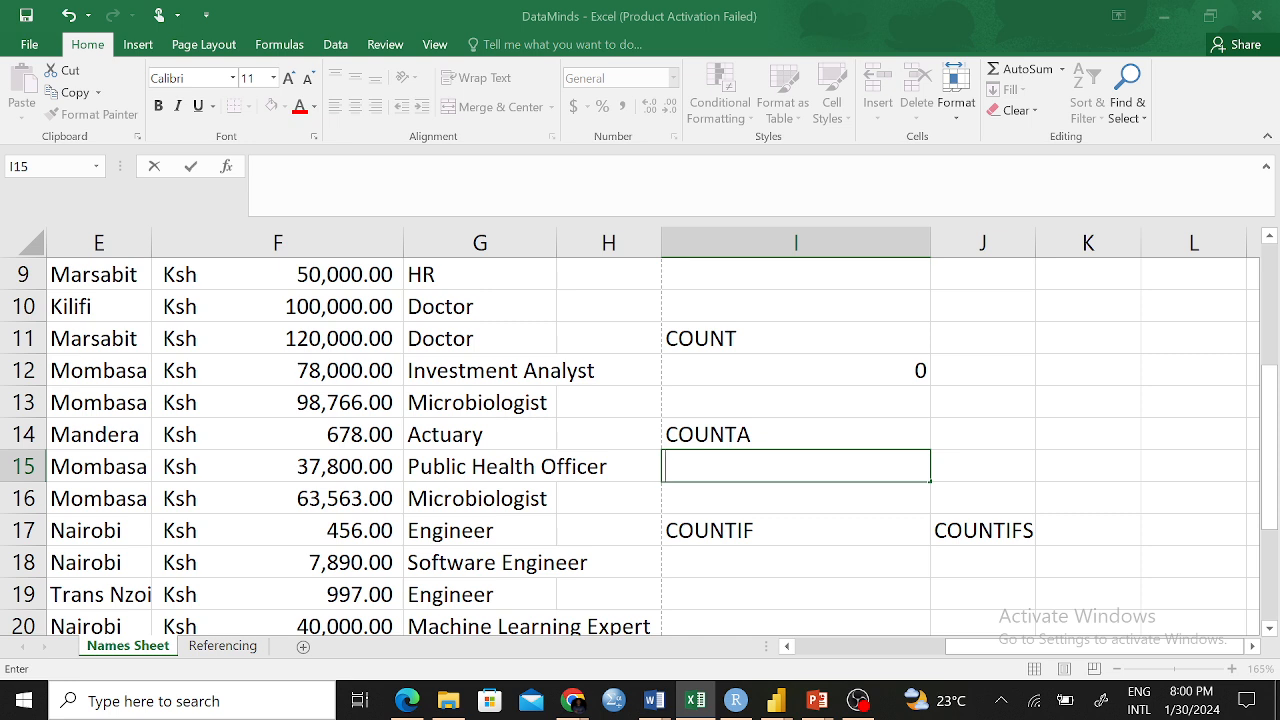
Enter =COUNTA(E2:F21) in I15 to count the non-empty cells across columns E and F
{"action": "type", "text": "=CO"}
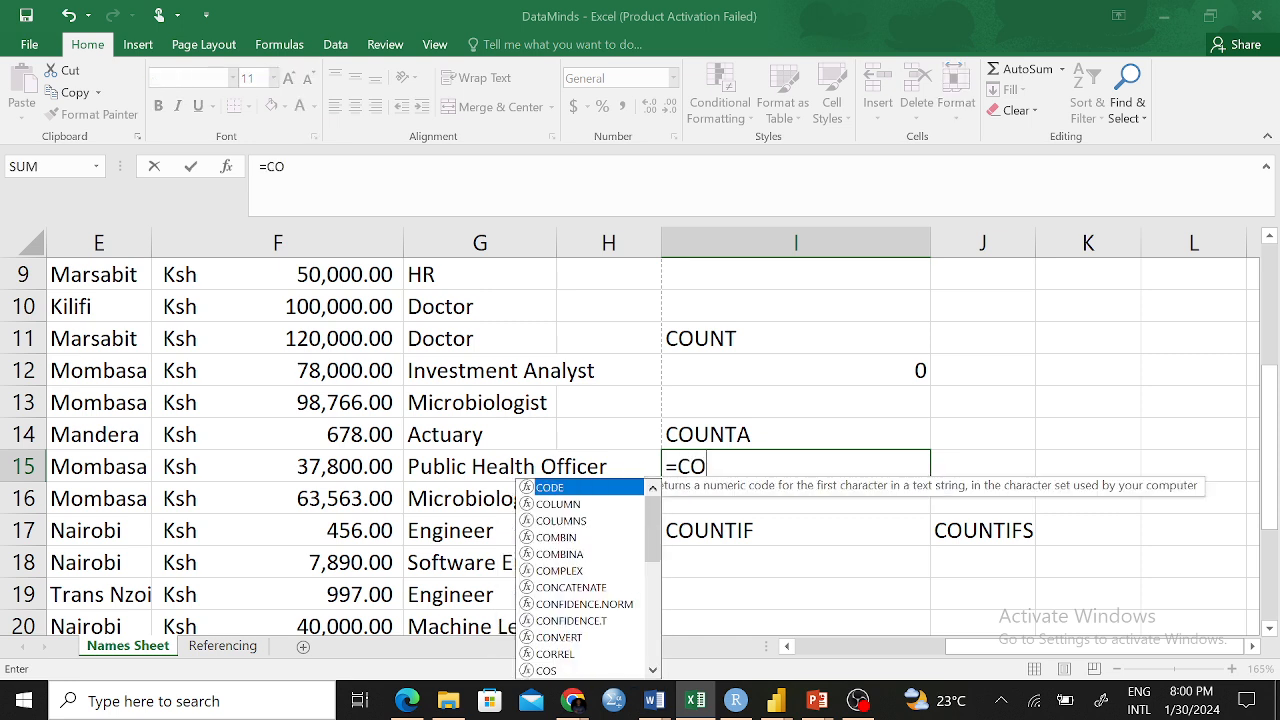
{"action": "type", "text": "UNT"}
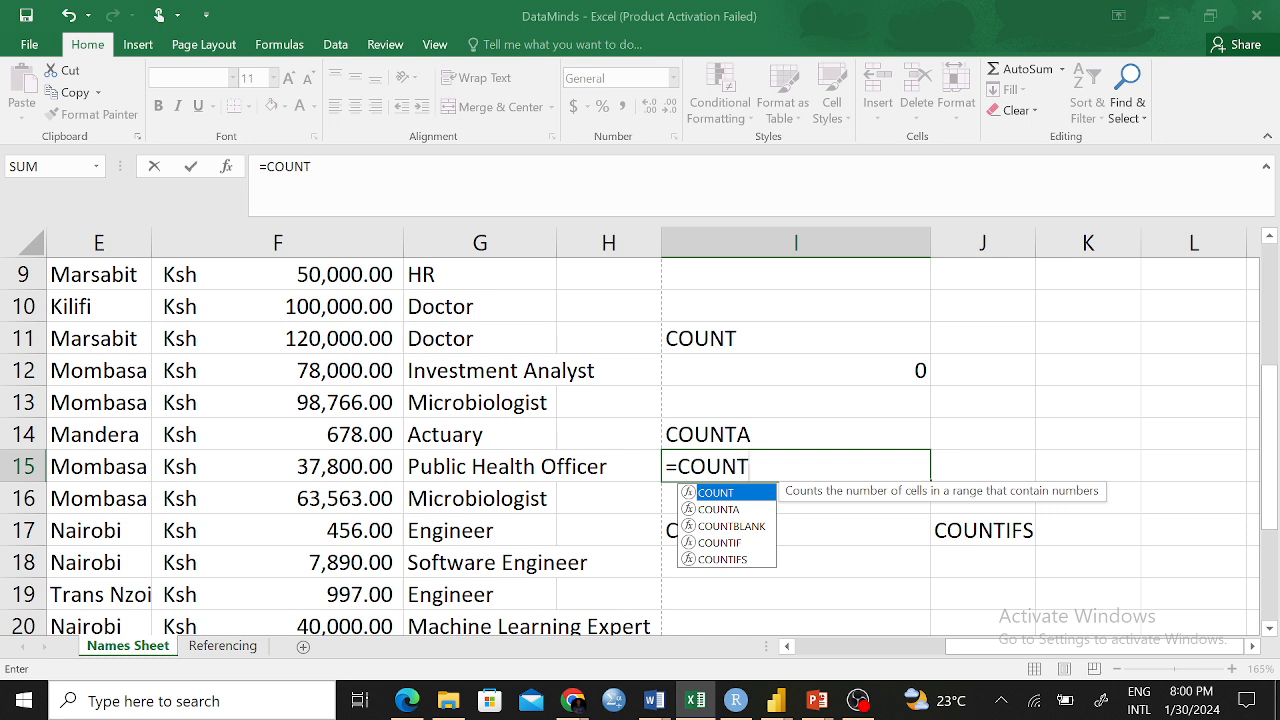
{"action": "type", "text": "A"}
{"action": "key", "text": "Escape"}
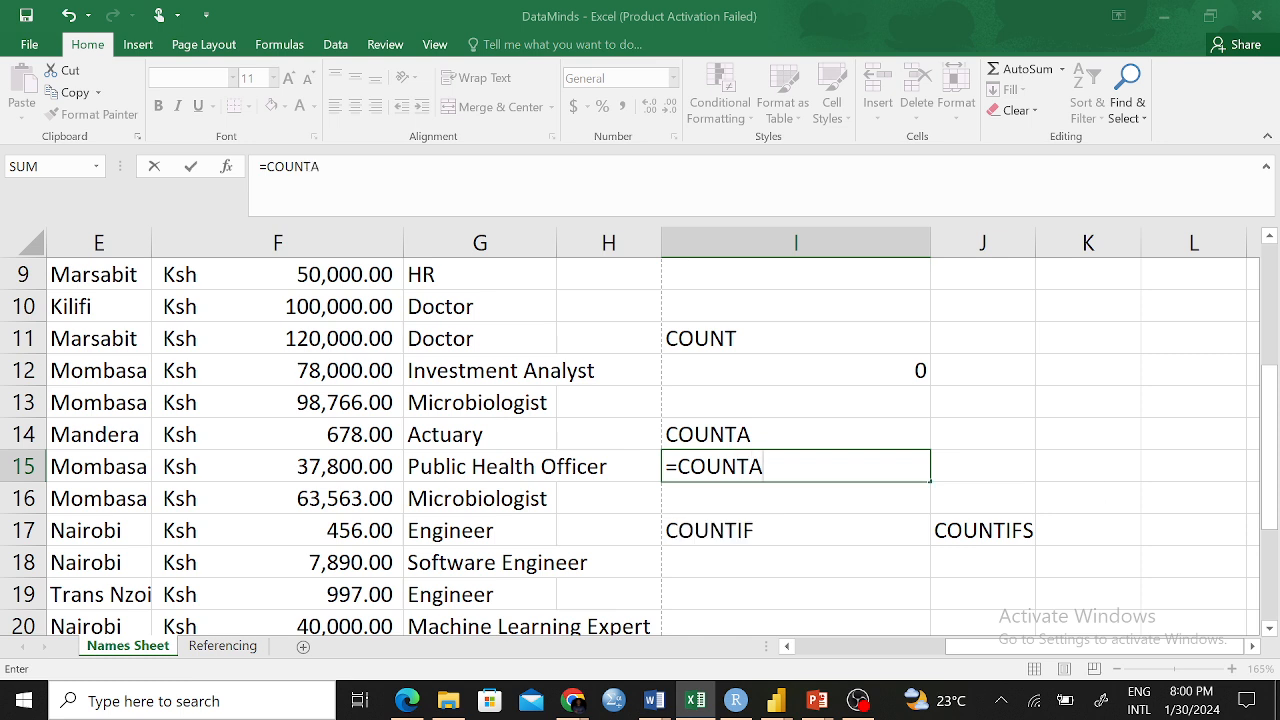
{"action": "type", "text": "("}
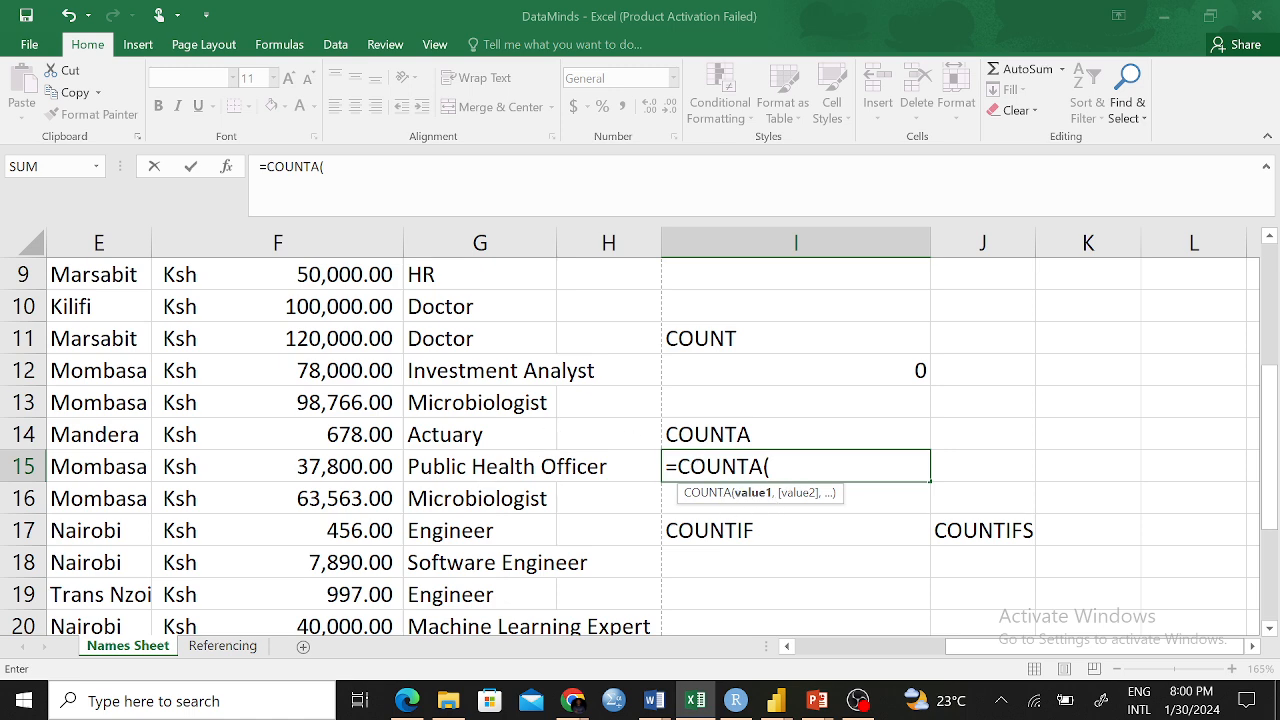
{"action": "scroll", "coordinate": [502, 413], "scroll_direction": "up", "scroll_amount": 3}
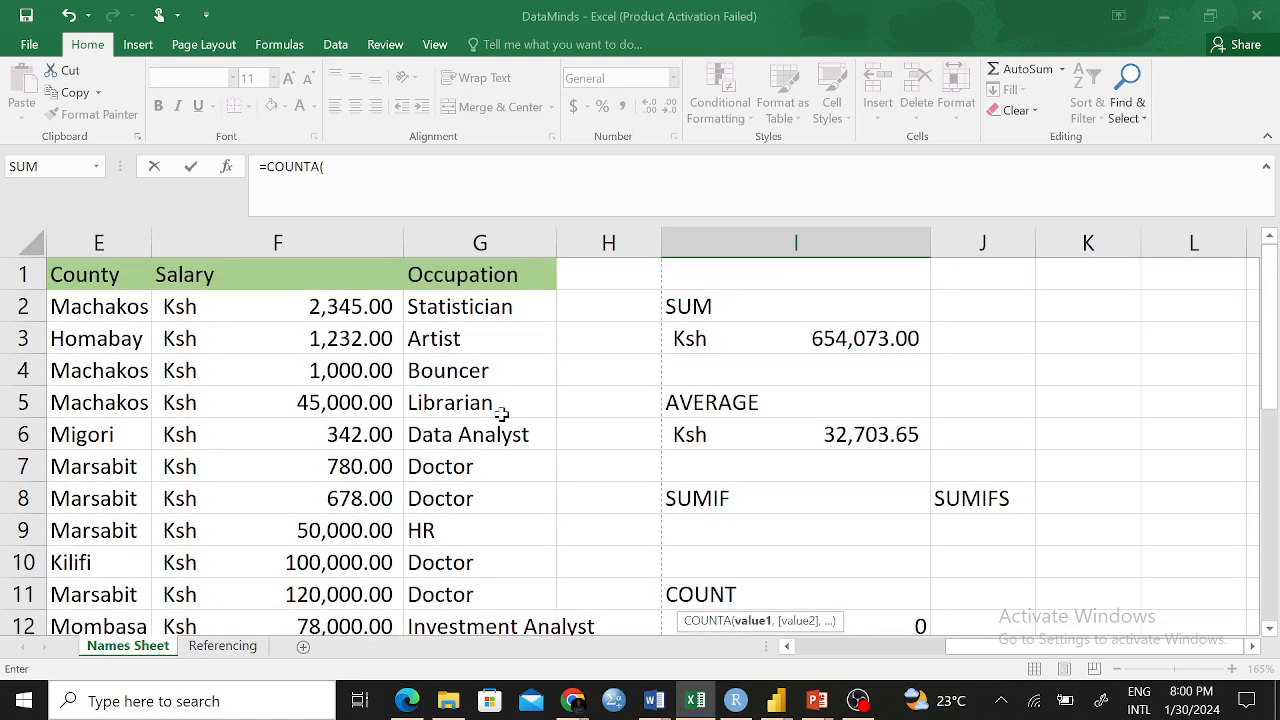
{"action": "scroll", "coordinate": [502, 413], "scroll_direction": "down", "scroll_amount": 1}
{"action": "scroll", "coordinate": [503, 409], "scroll_direction": "up", "scroll_amount": 2}
{"action": "scroll", "coordinate": [732, 471], "scroll_direction": "down", "scroll_amount": 2}
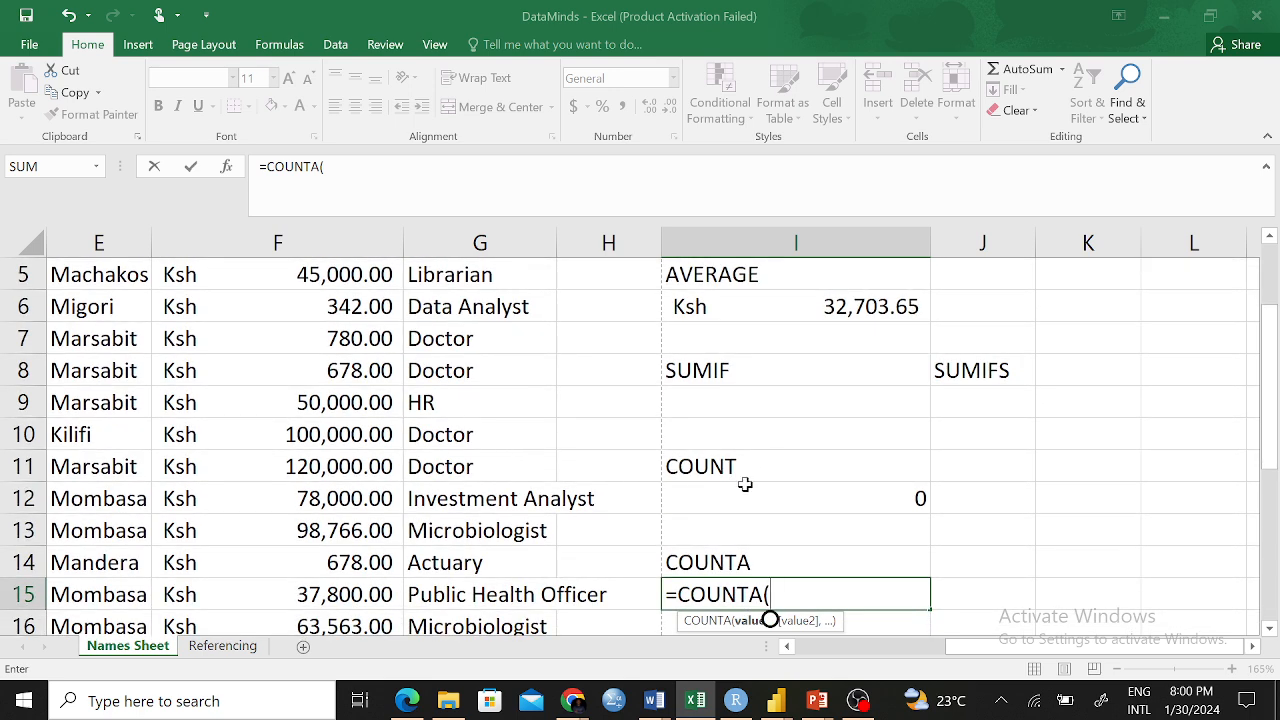
{"action": "type", "text": "E"}
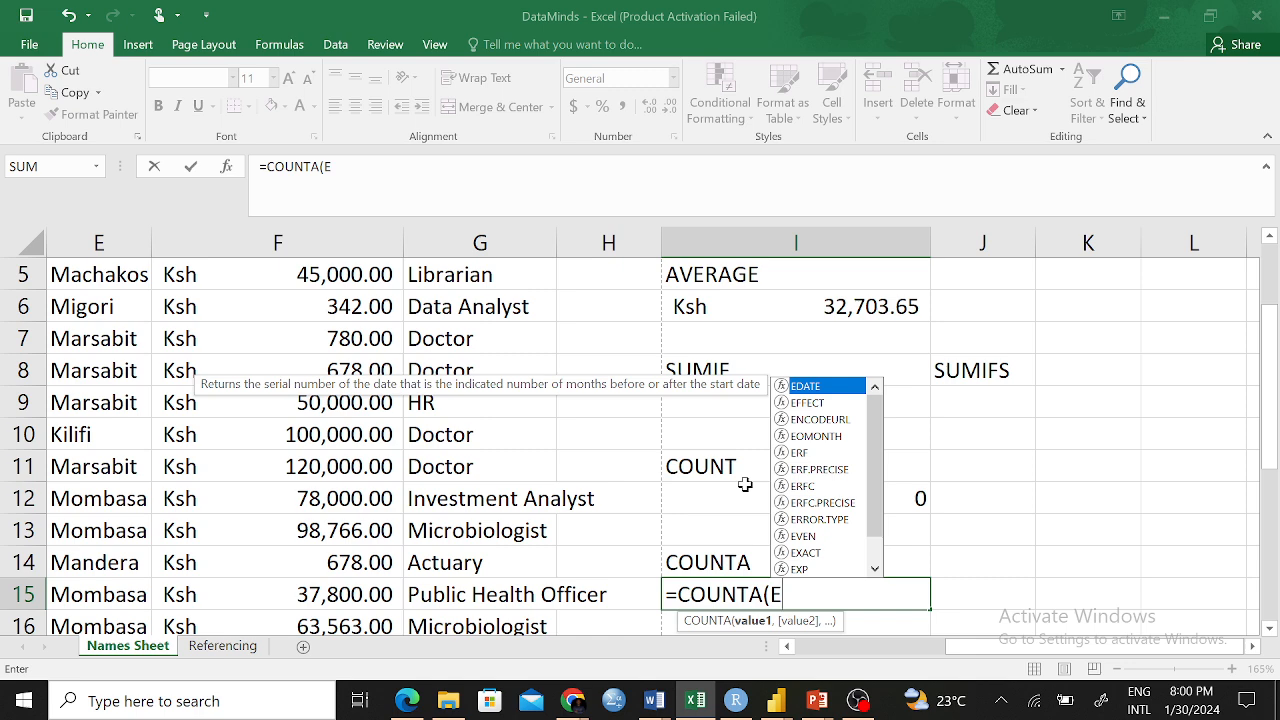
{"action": "scroll", "coordinate": [450, 425], "scroll_direction": "up", "scroll_amount": 2}
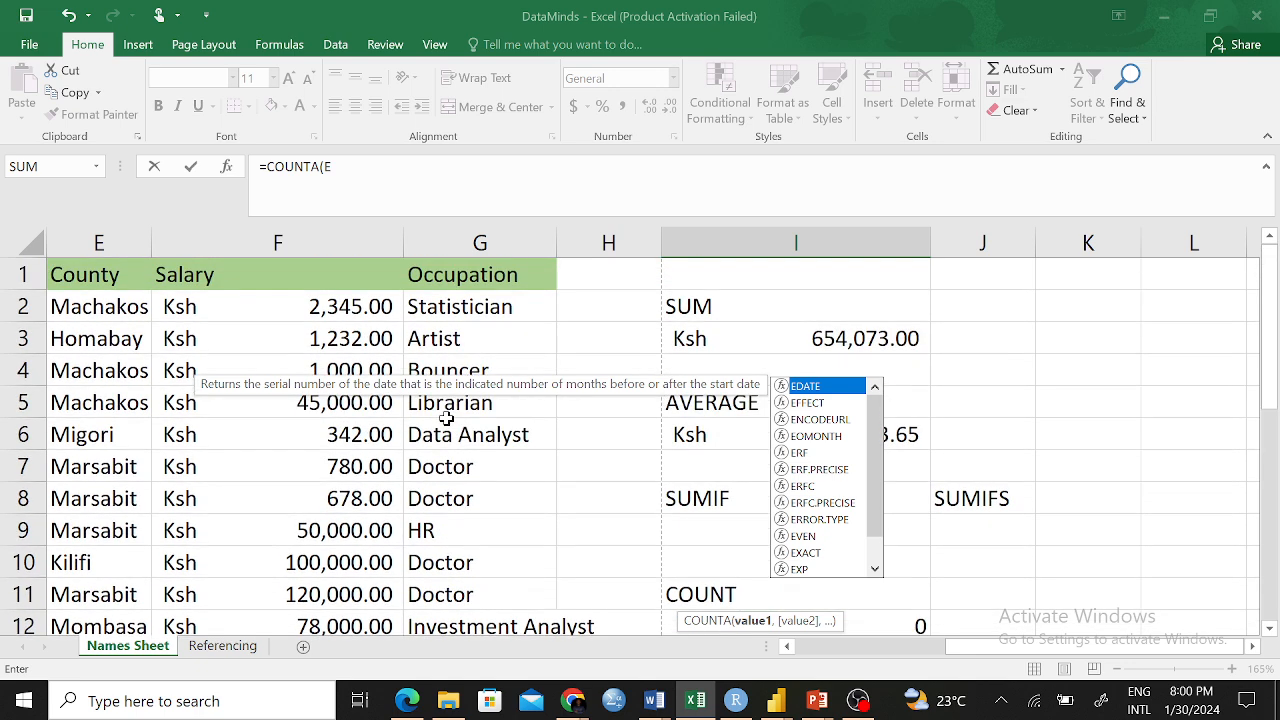
{"action": "type", "text": "2"}
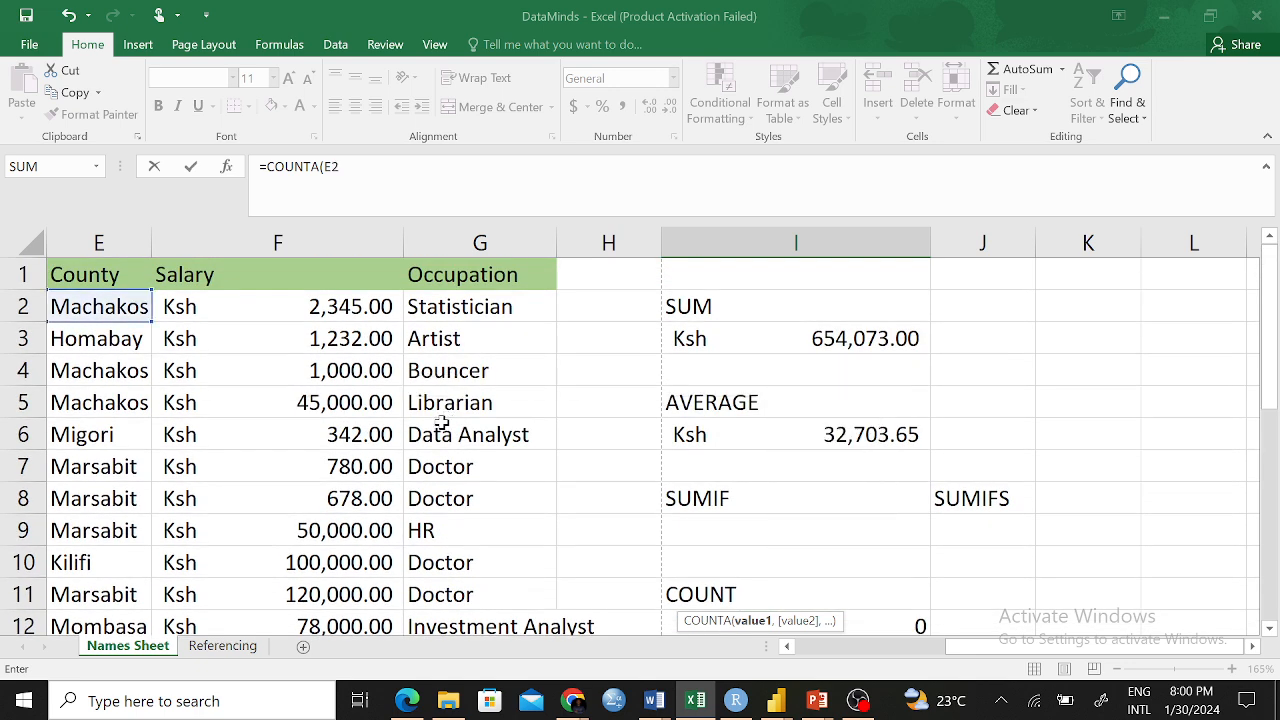
{"action": "scroll", "coordinate": [743, 449], "scroll_direction": "down", "scroll_amount": 2}
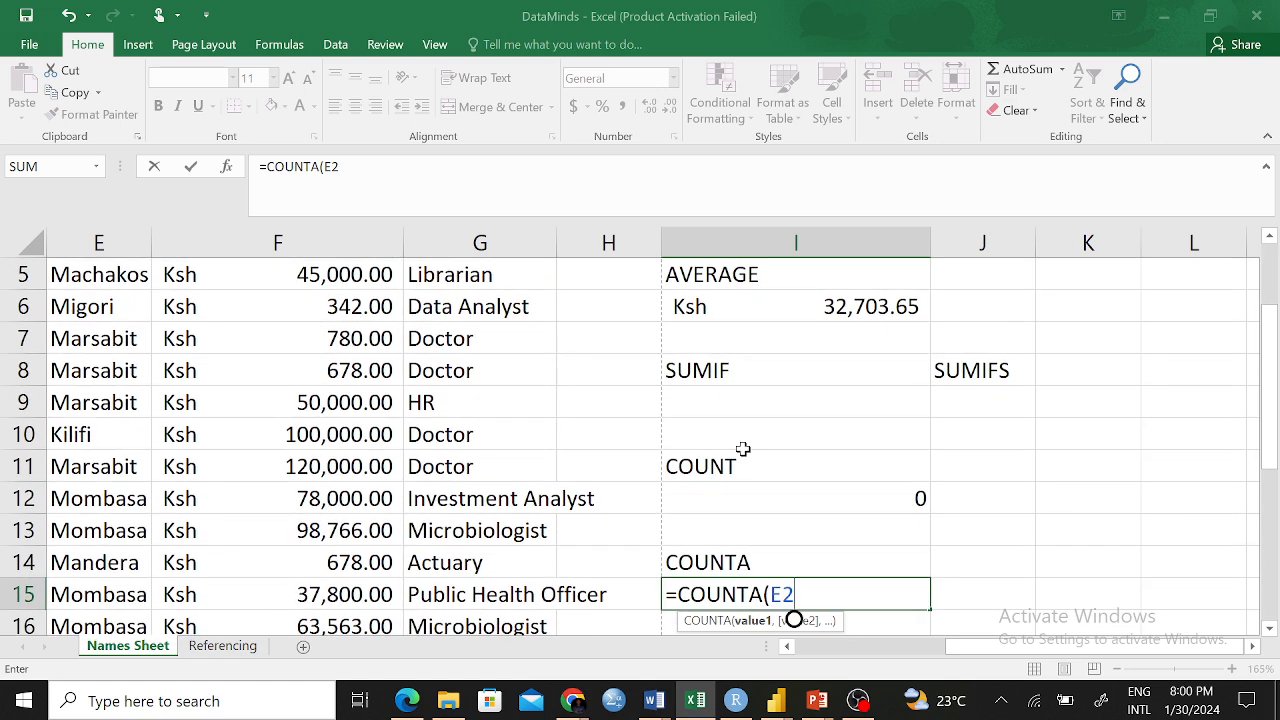
{"action": "scroll", "coordinate": [743, 449], "scroll_direction": "down", "scroll_amount": 2}
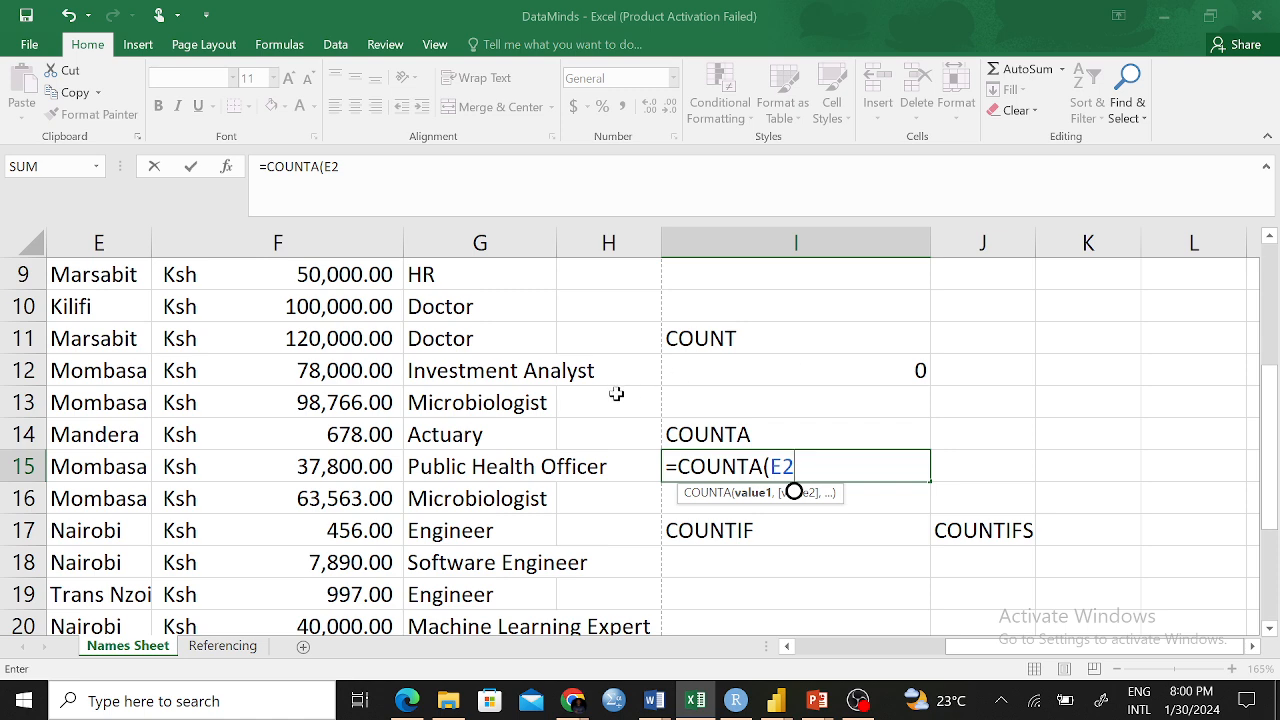
{"action": "scroll", "coordinate": [616, 394], "scroll_direction": "up", "scroll_amount": 3}
{"action": "scroll", "coordinate": [616, 394], "scroll_direction": "down", "scroll_amount": 2}
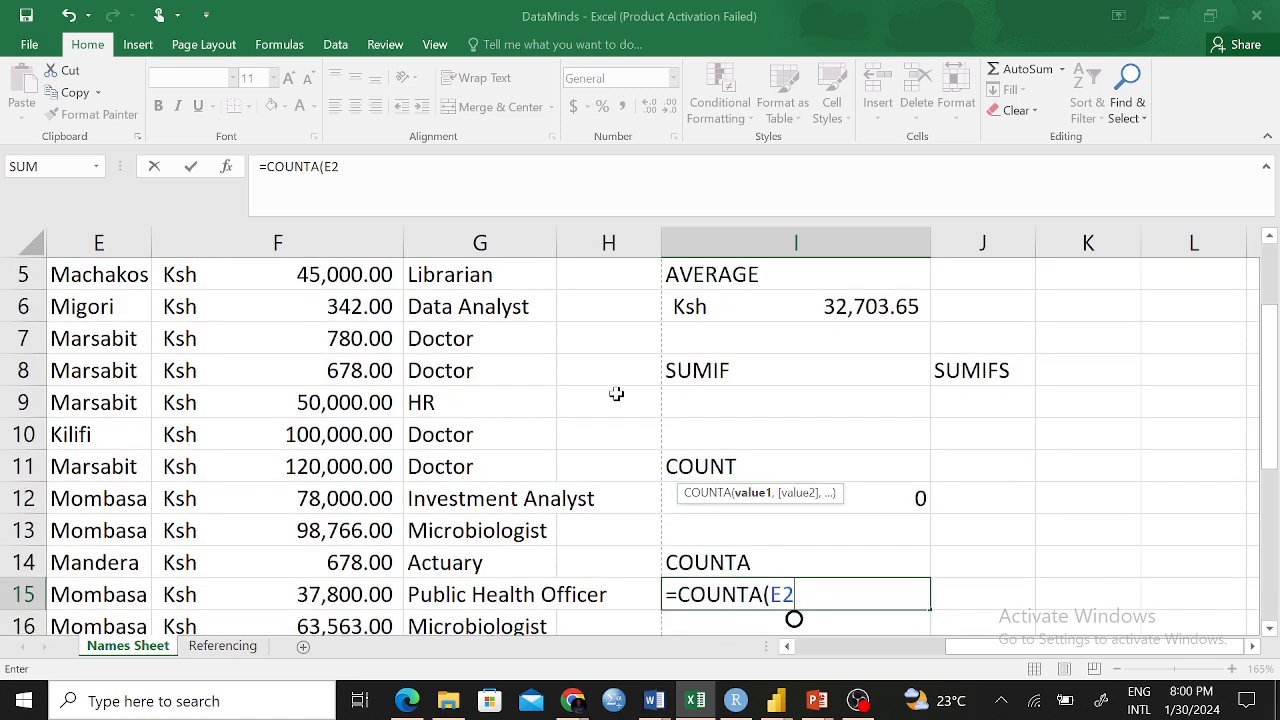
{"action": "scroll", "coordinate": [616, 394], "scroll_direction": "up", "scroll_amount": 2}
{"action": "scroll", "coordinate": [616, 394], "scroll_direction": "down", "scroll_amount": 2}
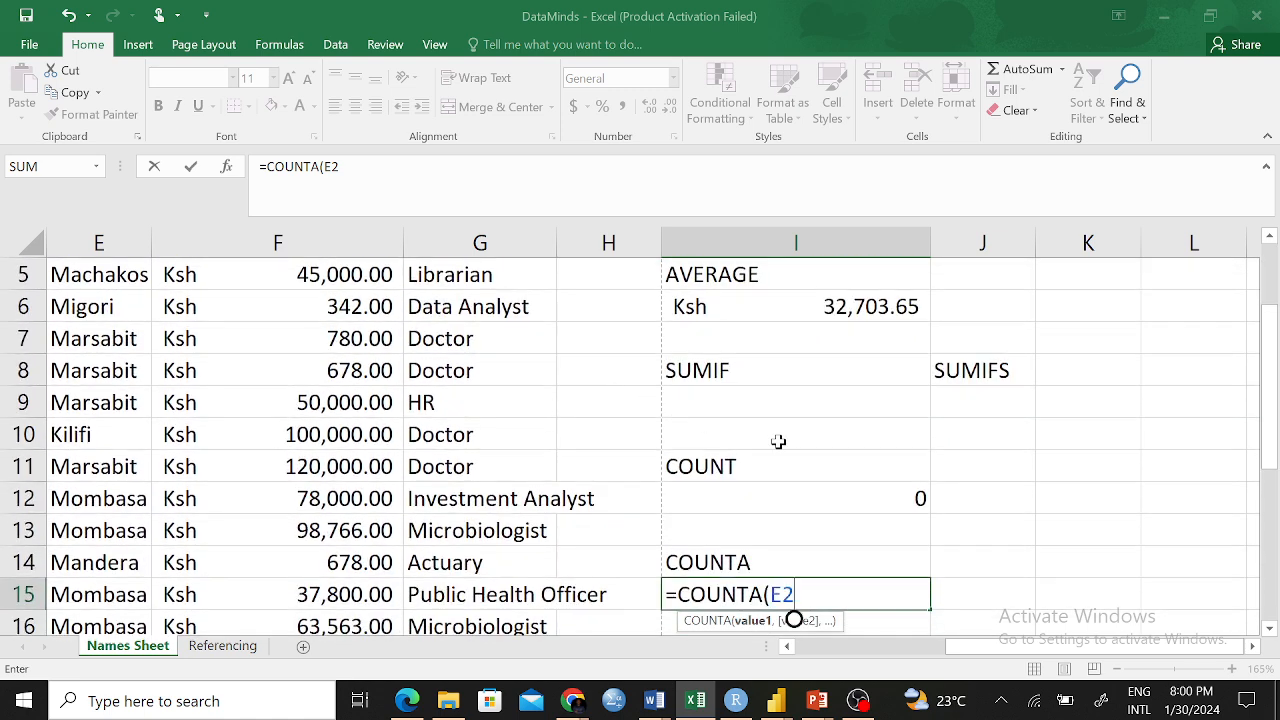
{"action": "type", "text": ":F21"}
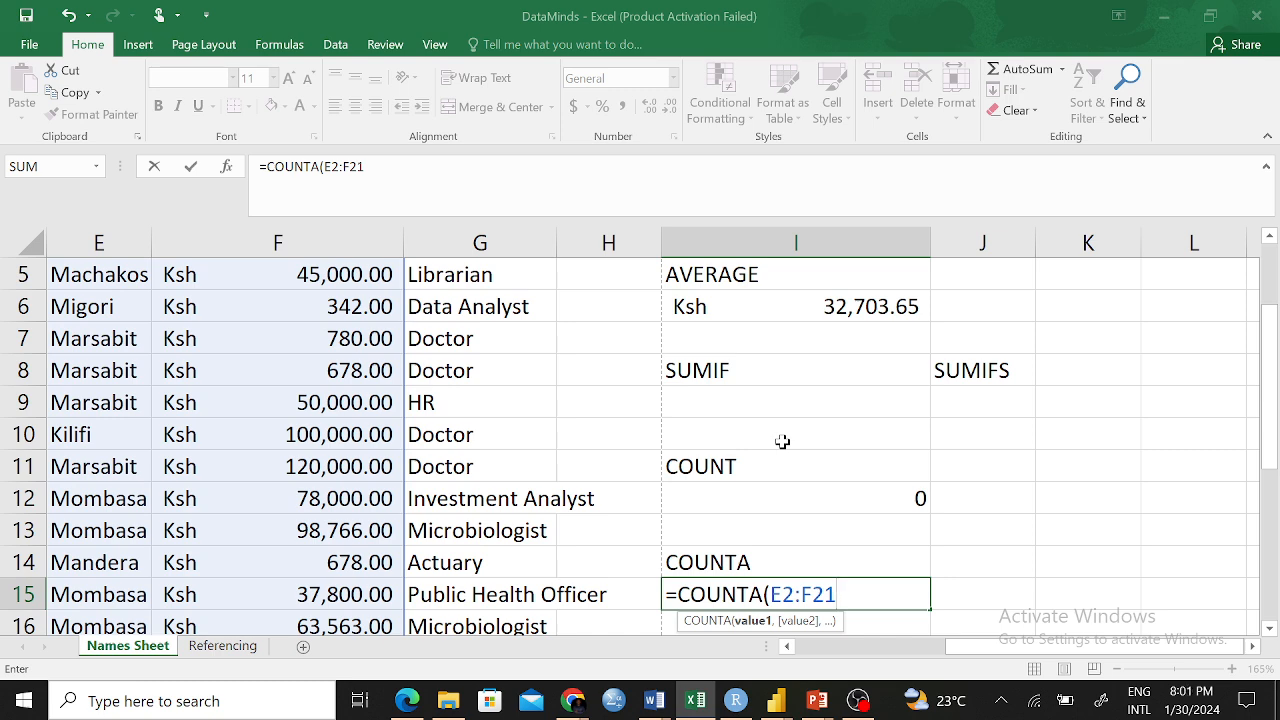
{"action": "key", "text": "ctrl+Return"}
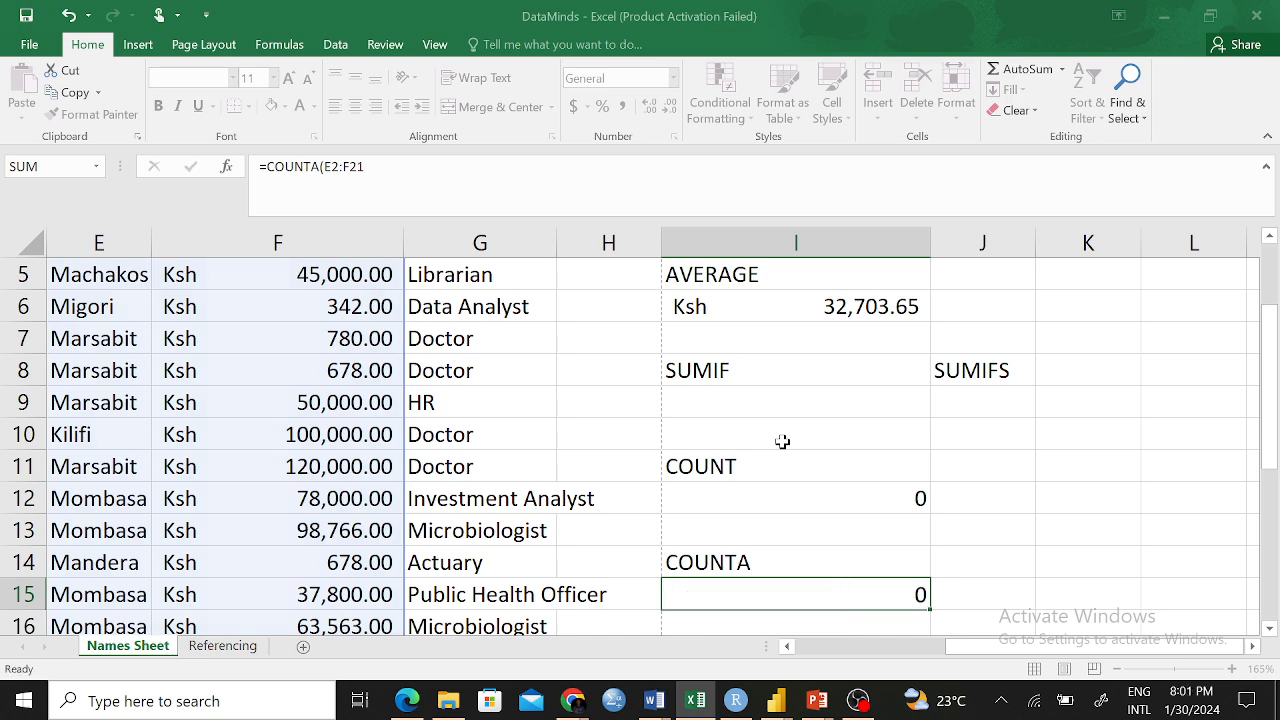
{"action": "key", "text": "Return"}
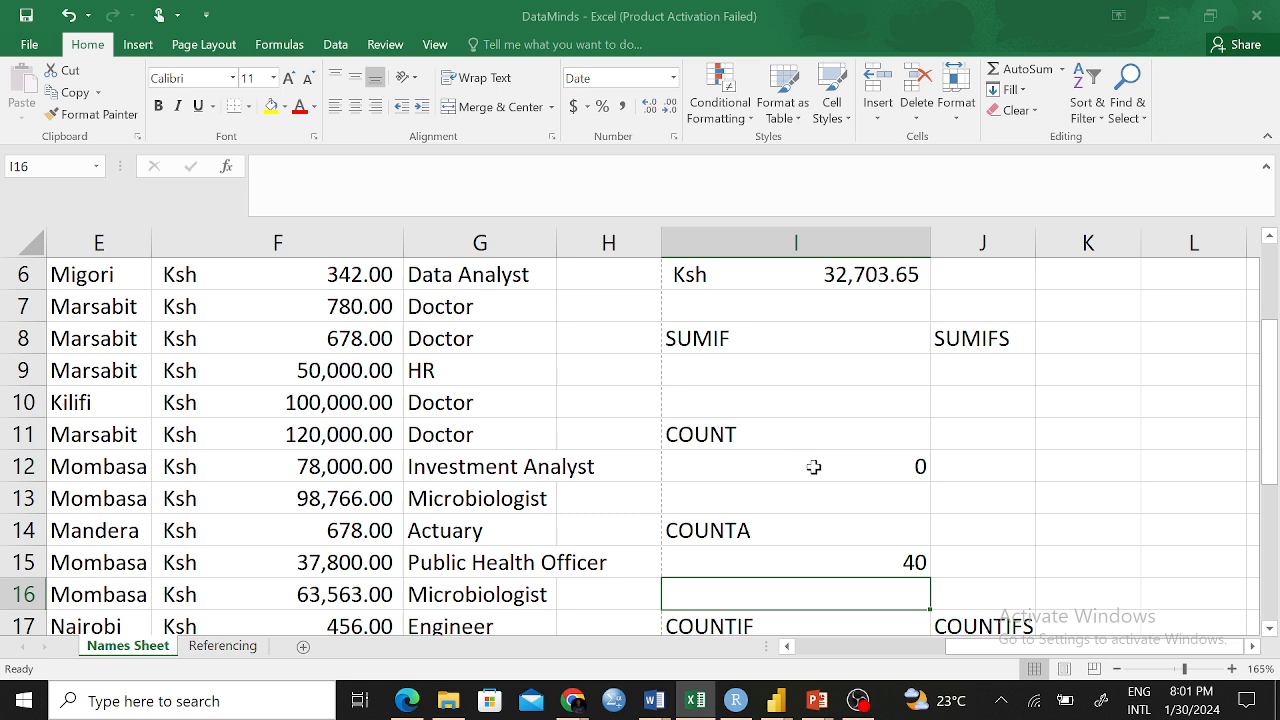
{"action": "left_click", "coordinate": [846, 563]}
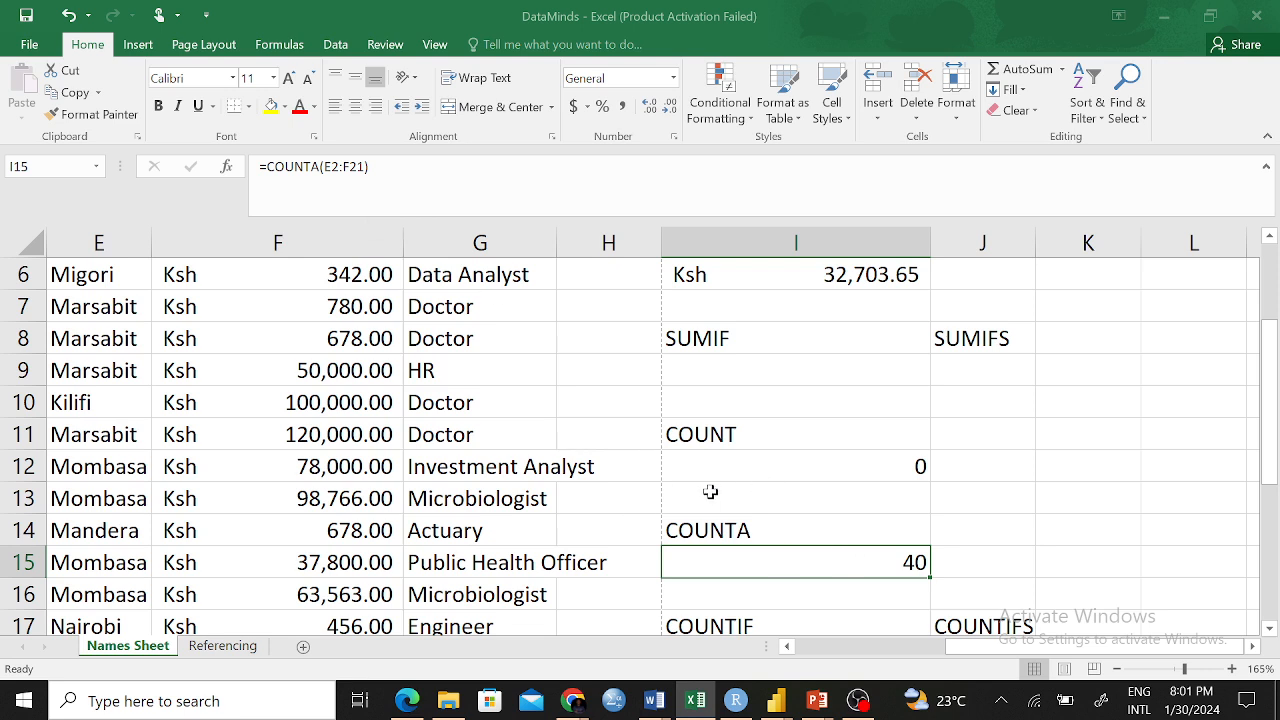
{"action": "scroll", "coordinate": [422, 458], "scroll_direction": "up", "scroll_amount": 2}
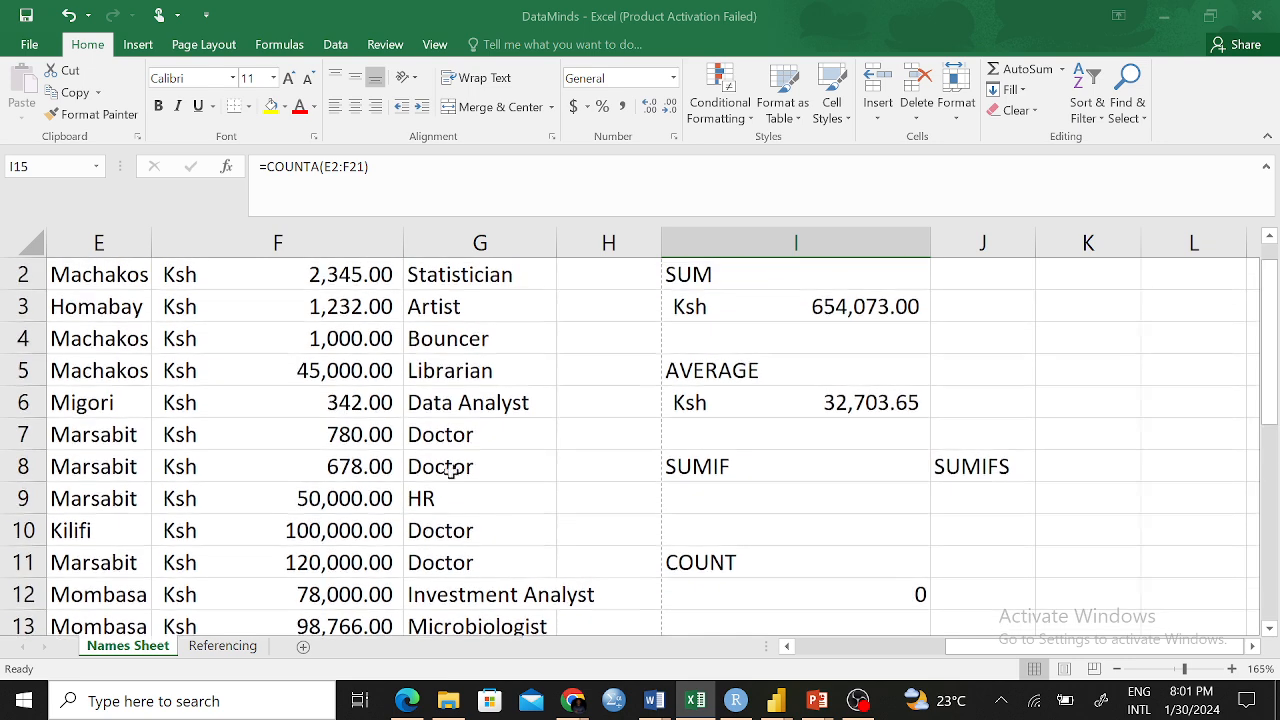
{"action": "scroll", "coordinate": [422, 458], "scroll_direction": "down", "scroll_amount": 3}
{"action": "scroll", "coordinate": [463, 414], "scroll_direction": "up", "scroll_amount": 3}
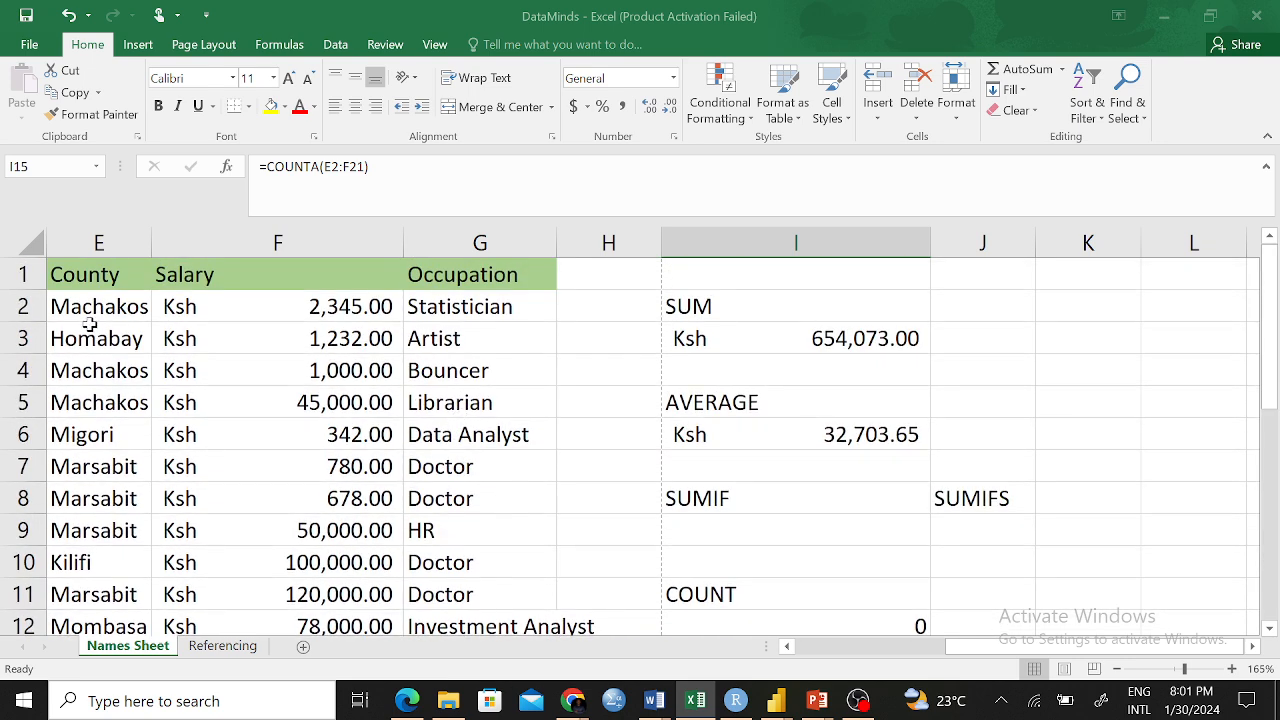
{"action": "left_click_drag", "start_coordinate": [85, 306], "coordinate": [264, 551]}
{"action": "scroll", "coordinate": [1185, 490], "scroll_direction": "up", "scroll_amount": 3}
{"action": "scroll", "coordinate": [800, 445], "scroll_direction": "down", "scroll_amount": 1}
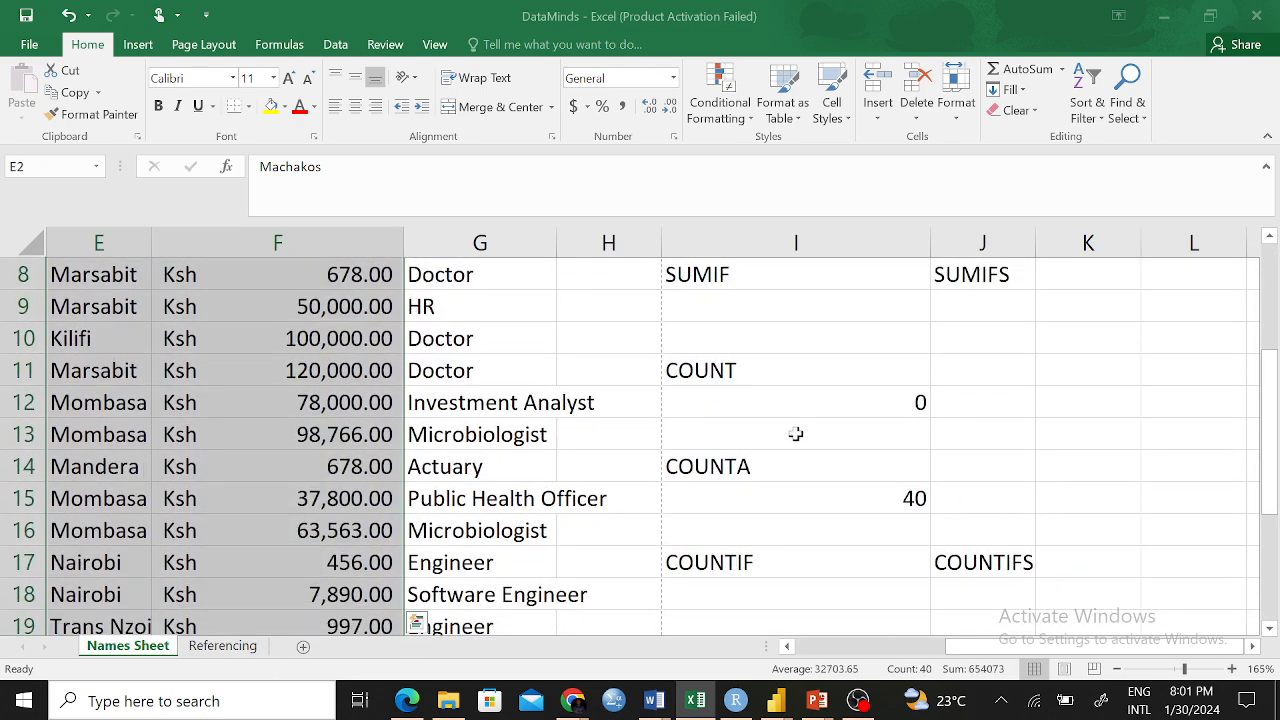
{"action": "left_click", "coordinate": [853, 401]}
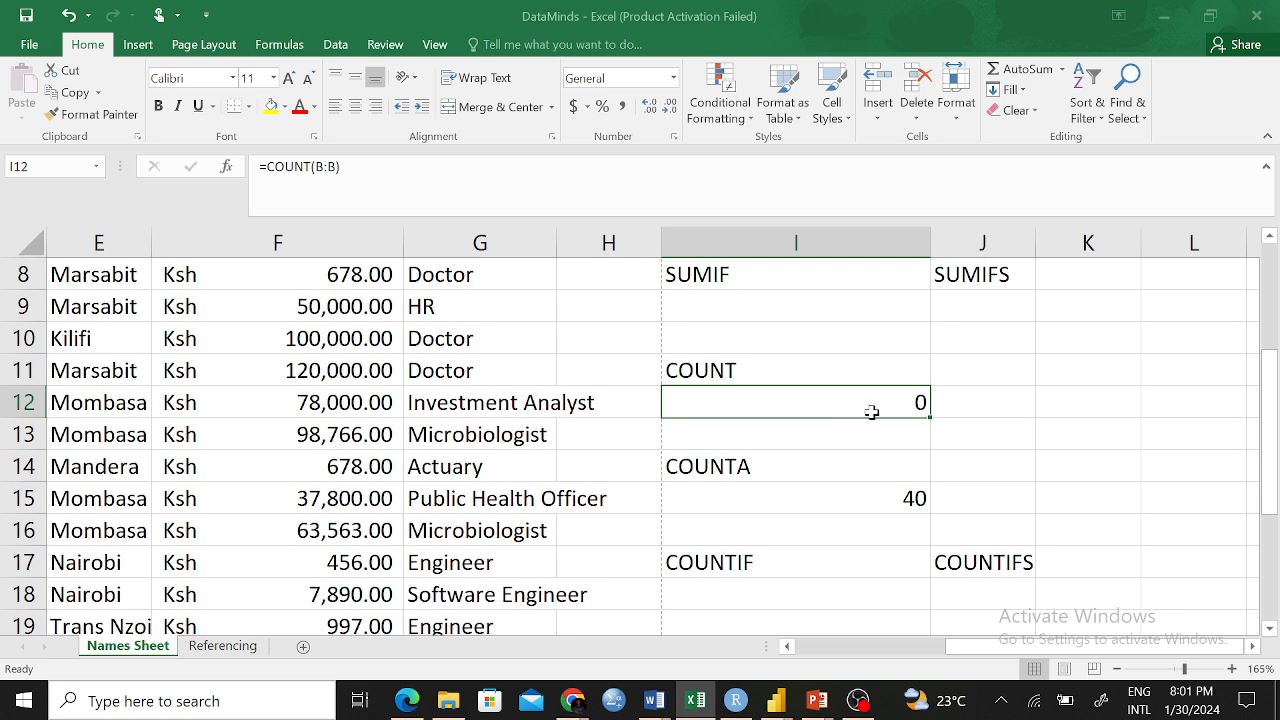
{"action": "type", "text": "=COUNT"}
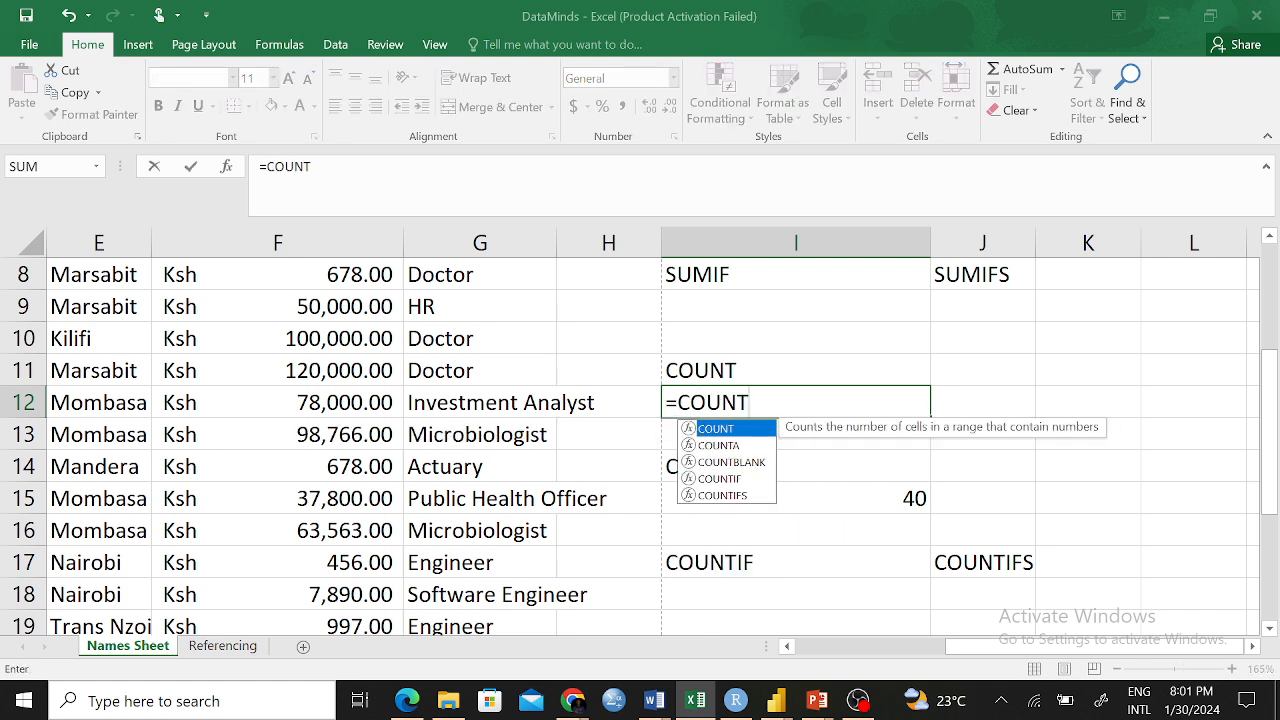
{"action": "type", "text": "("}
{"action": "scroll", "coordinate": [594, 400], "scroll_direction": "up", "scroll_amount": 3}
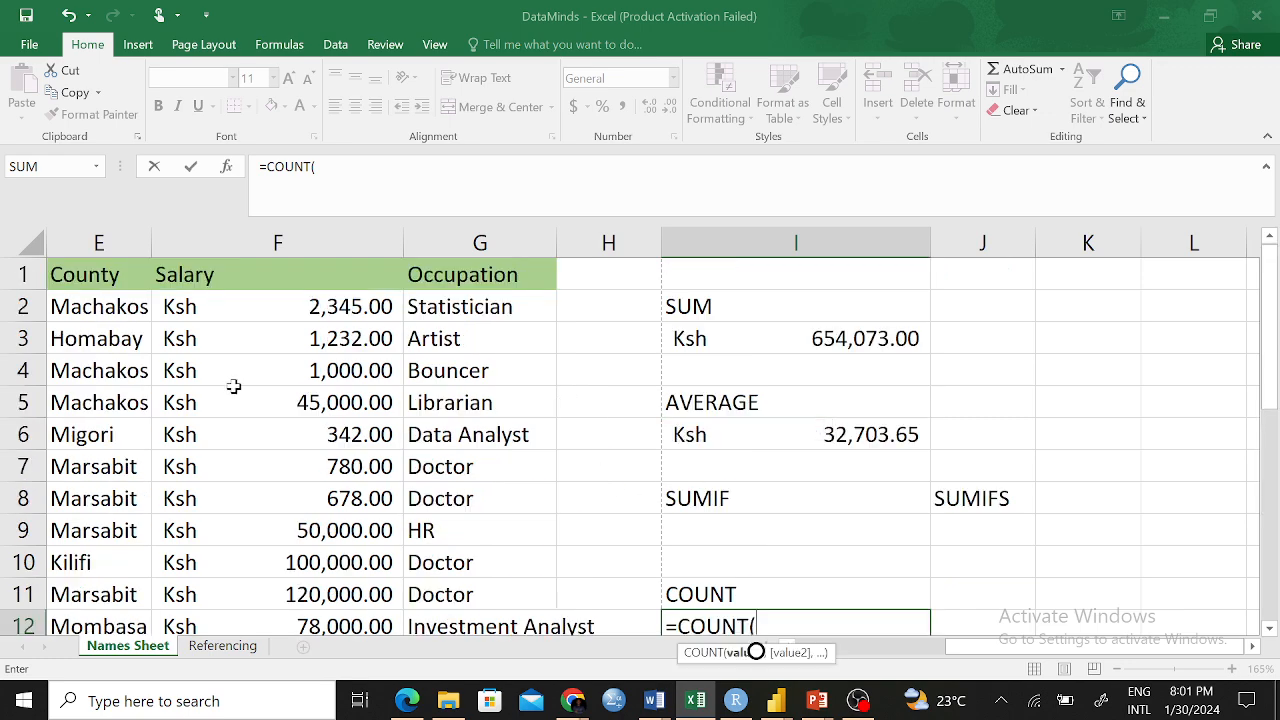
{"action": "left_click_drag", "start_coordinate": [286, 306], "coordinate": [324, 484]}
{"action": "key", "text": "Escape"}
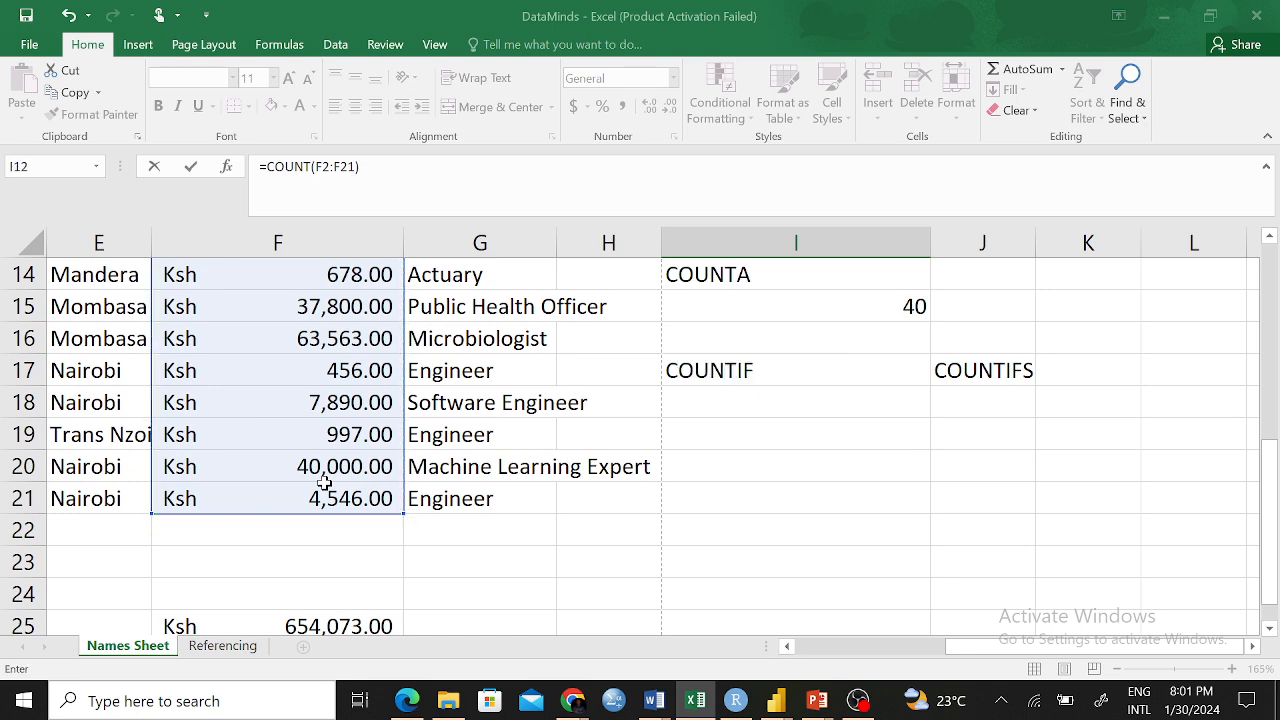
{"action": "scroll", "coordinate": [445, 615], "scroll_direction": "up", "scroll_amount": 3}
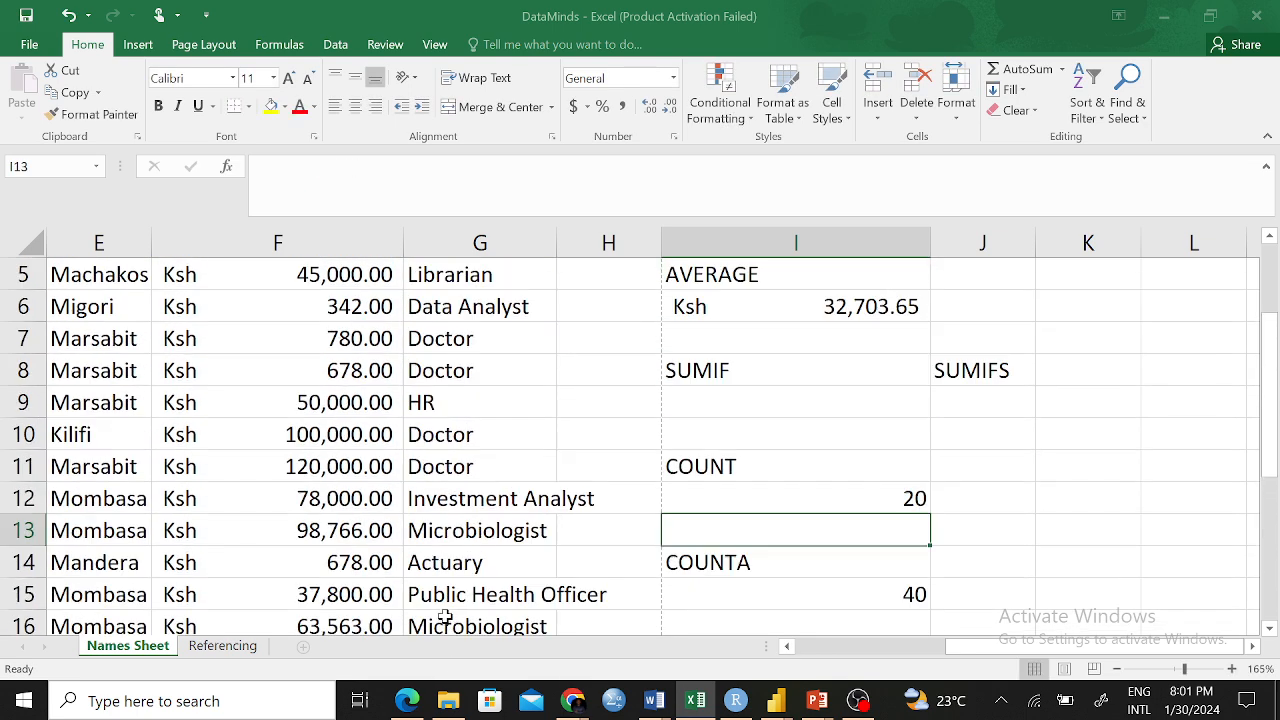
{"action": "left_click", "coordinate": [816, 496]}
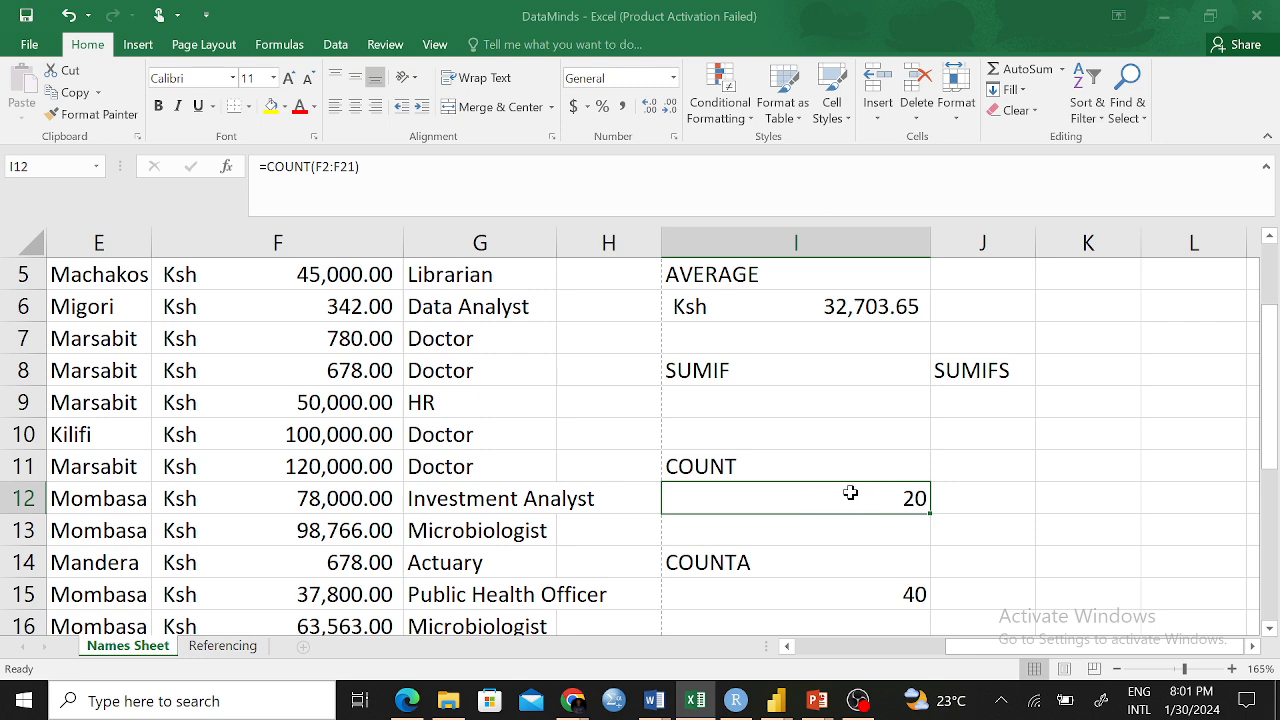
Highlight the text entries in the Occupation column, such as Data Analyst
{"action": "scroll", "coordinate": [94, 323], "scroll_direction": "up", "scroll_amount": 2}
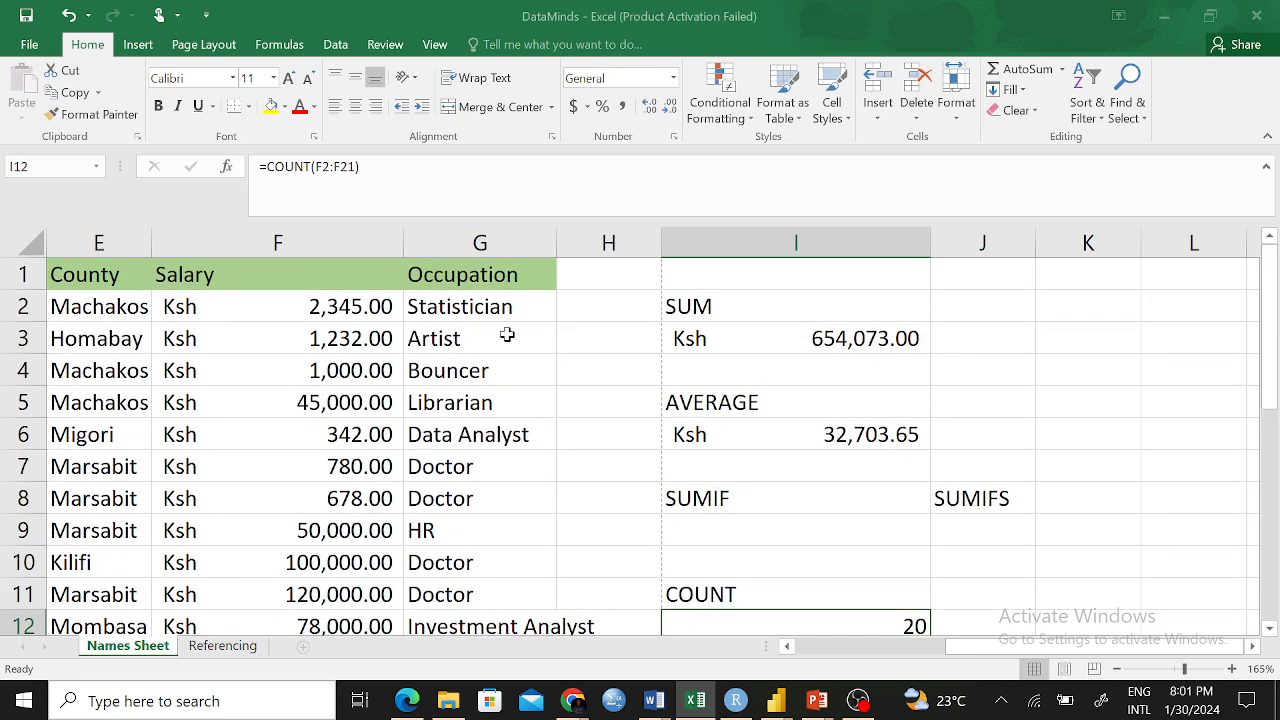
{"action": "left_click_drag", "start_coordinate": [472, 308], "coordinate": [470, 562]}
{"action": "left_click", "coordinate": [524, 434]}
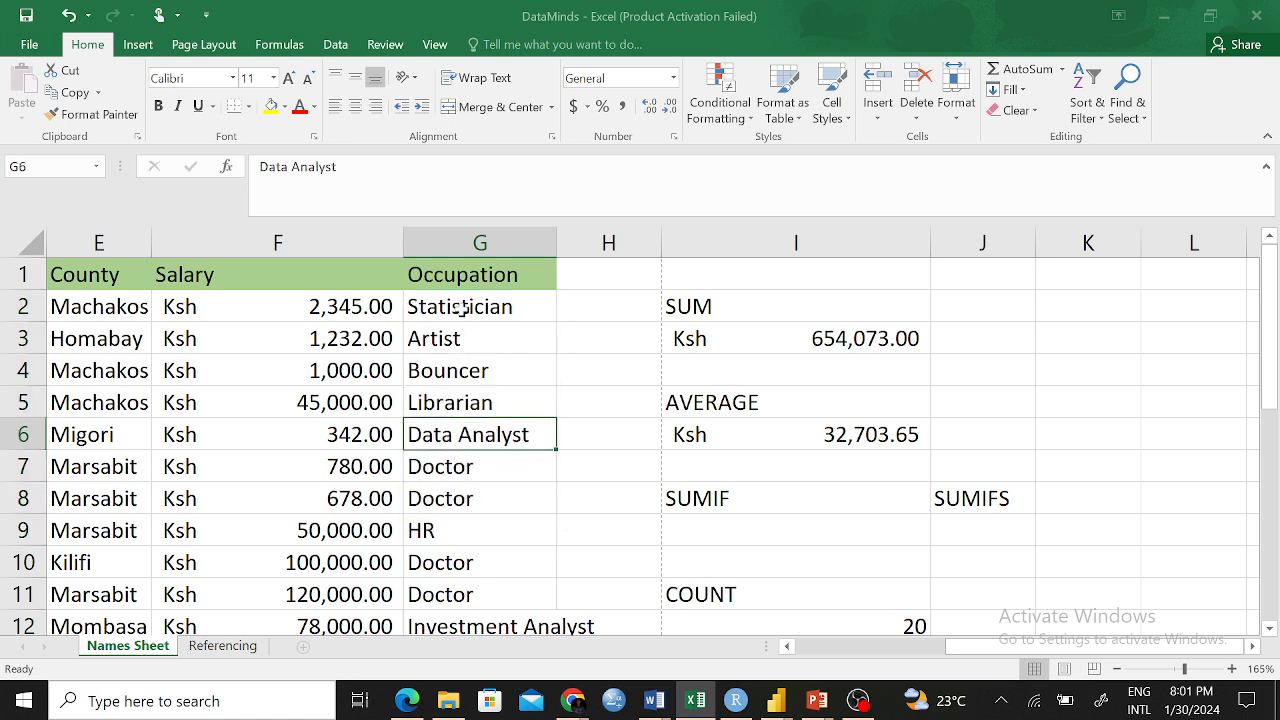
Change the COUNT formula in I12 to =COUNT(G2:G21) for the Occupation column
{"action": "left_click", "coordinate": [897, 625]}
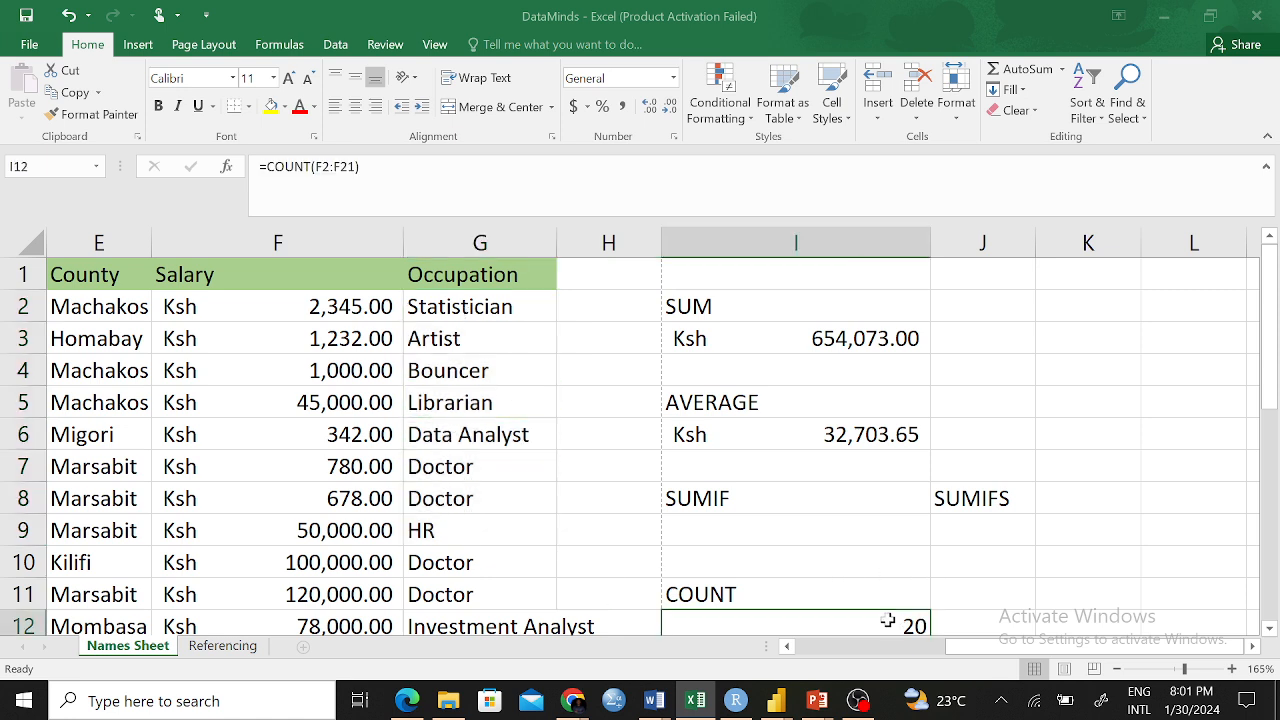
{"action": "left_click", "coordinate": [322, 185]}
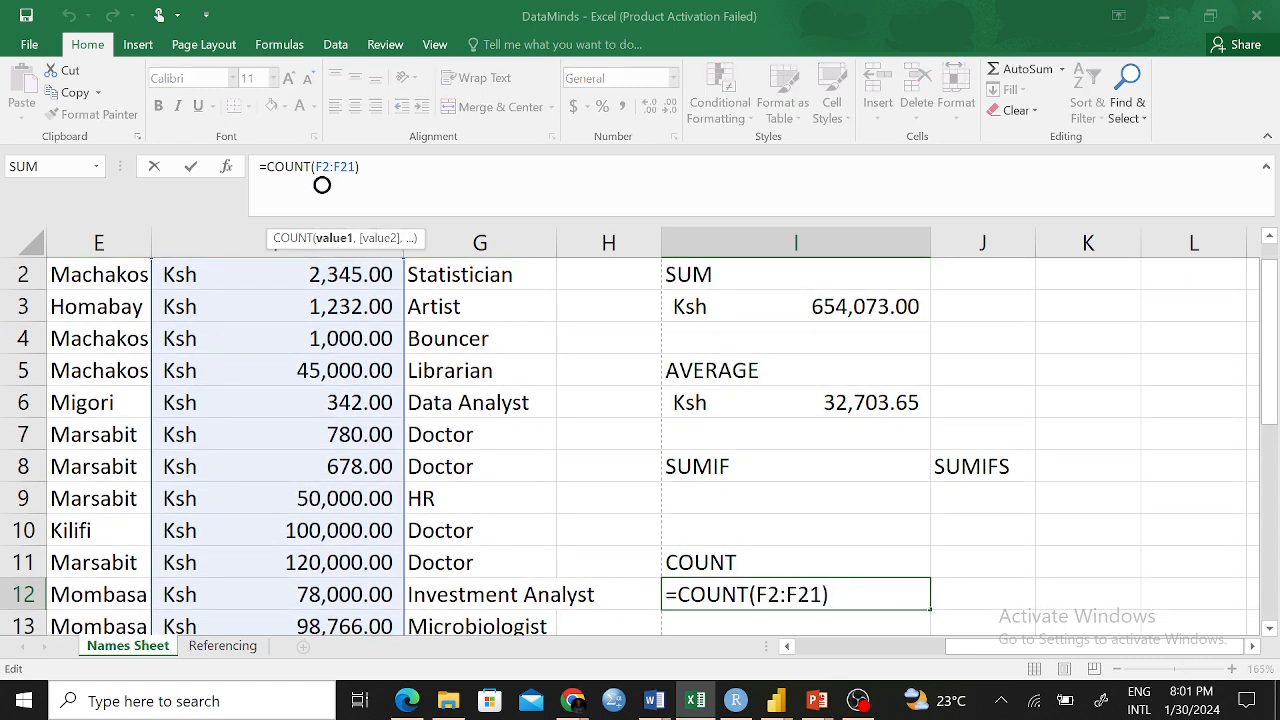
{"action": "key", "text": "BackSpace"}
{"action": "type", "text": "G"}
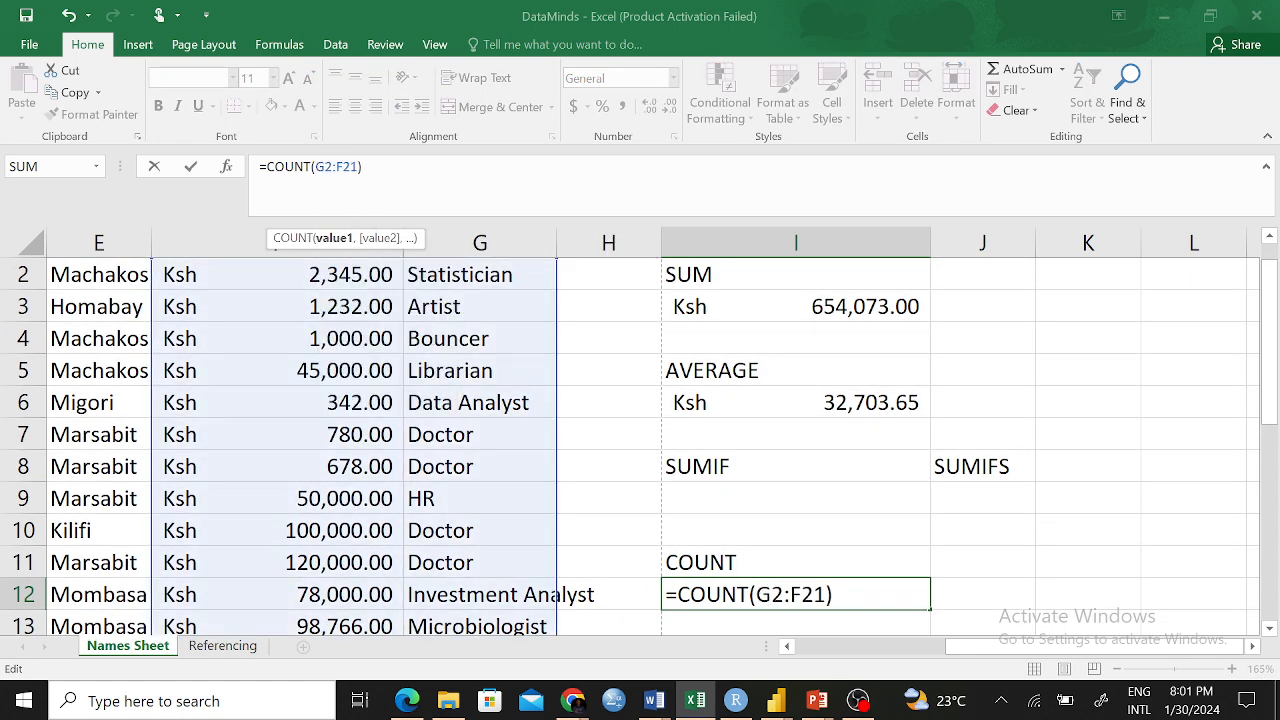
{"action": "key", "text": "BackSpace"}
{"action": "type", "text": "G"}
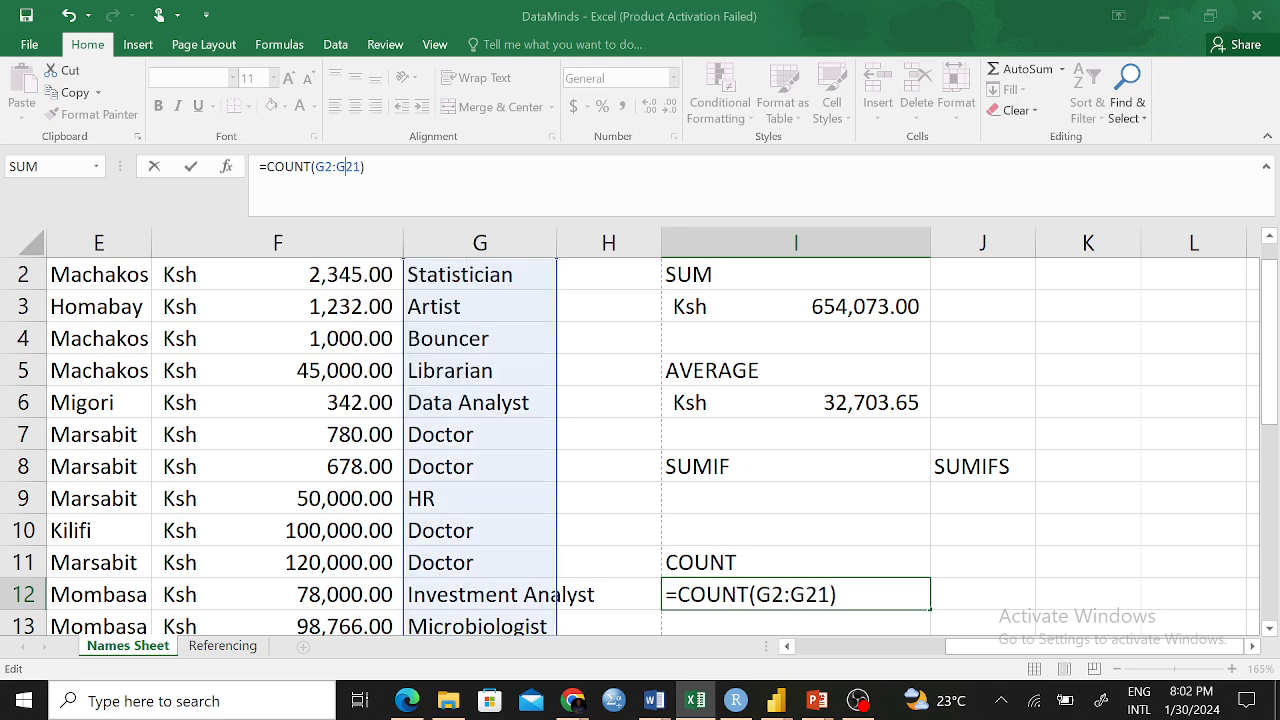
{"action": "key", "text": "Return"}
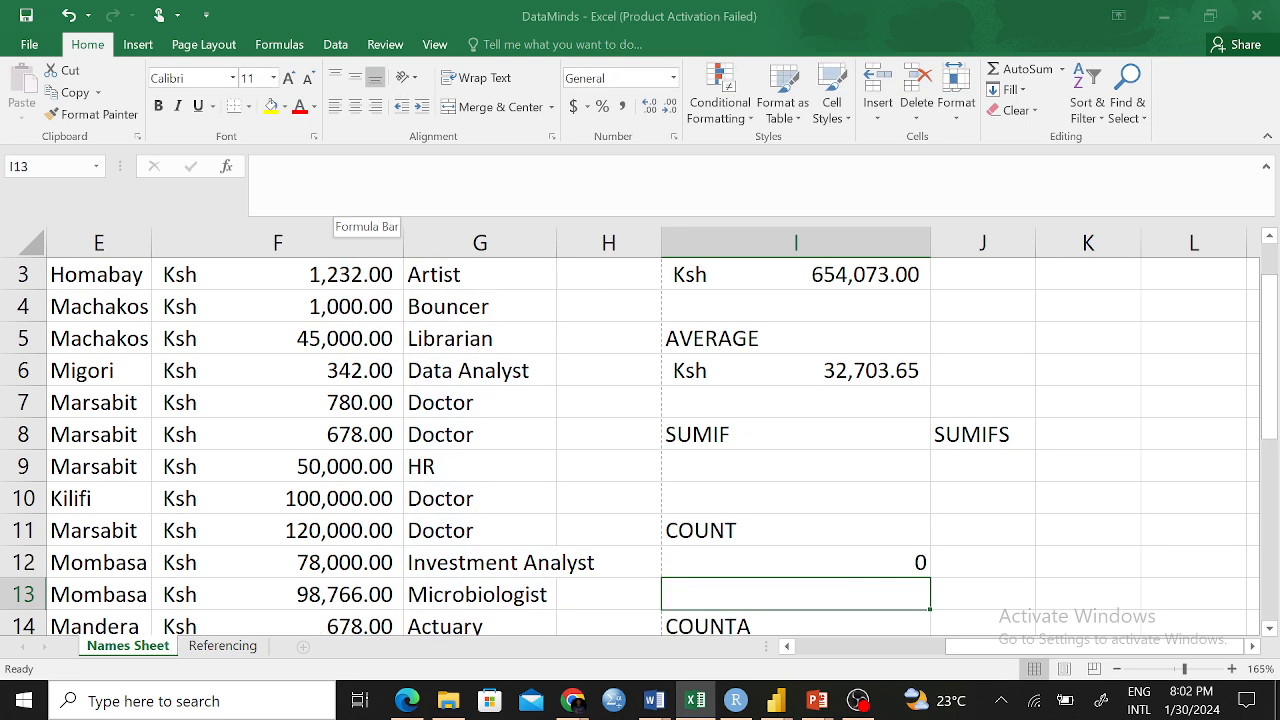
{"action": "left_click", "coordinate": [813, 567]}
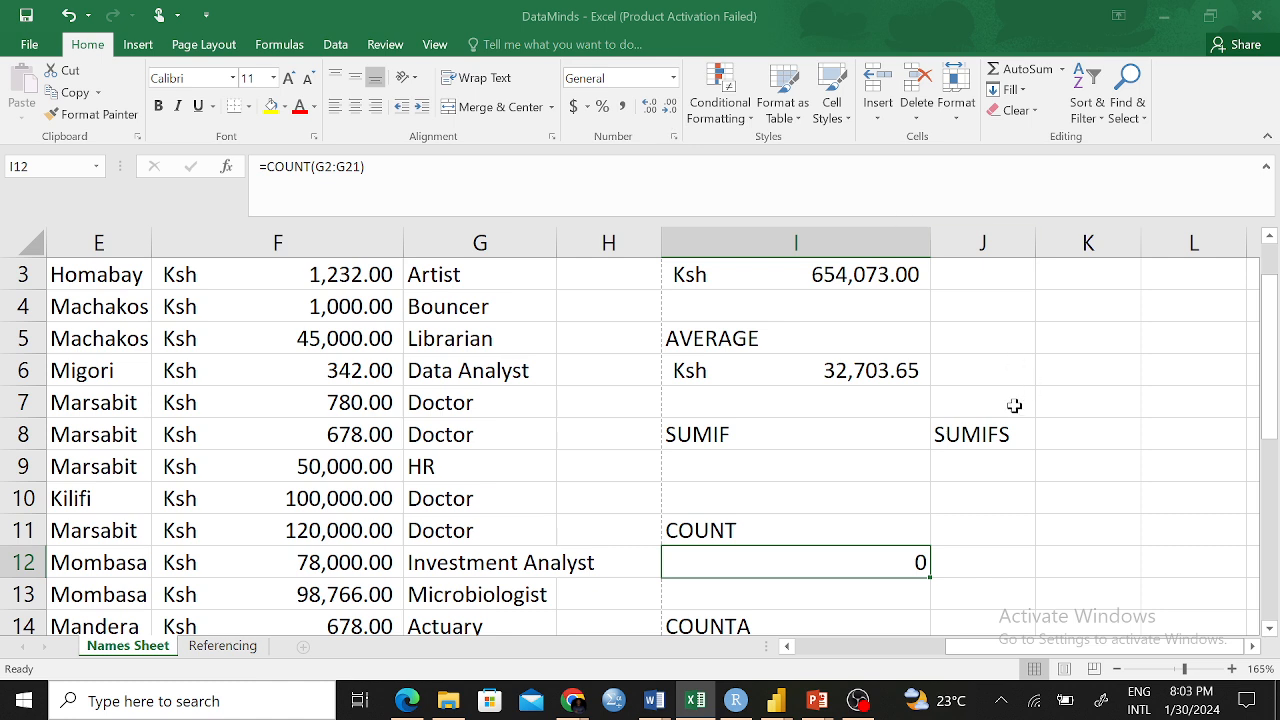
{"action": "left_click", "coordinate": [850, 376]}
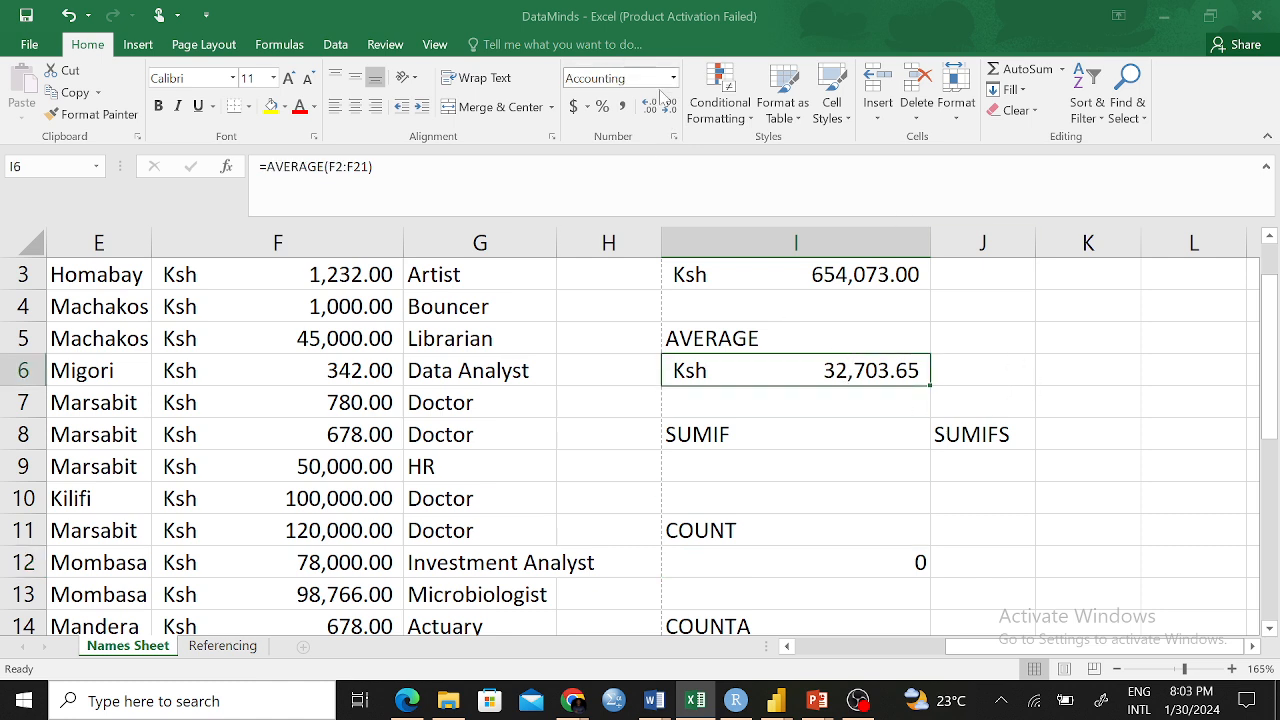
{"action": "left_click", "coordinate": [1045, 467]}
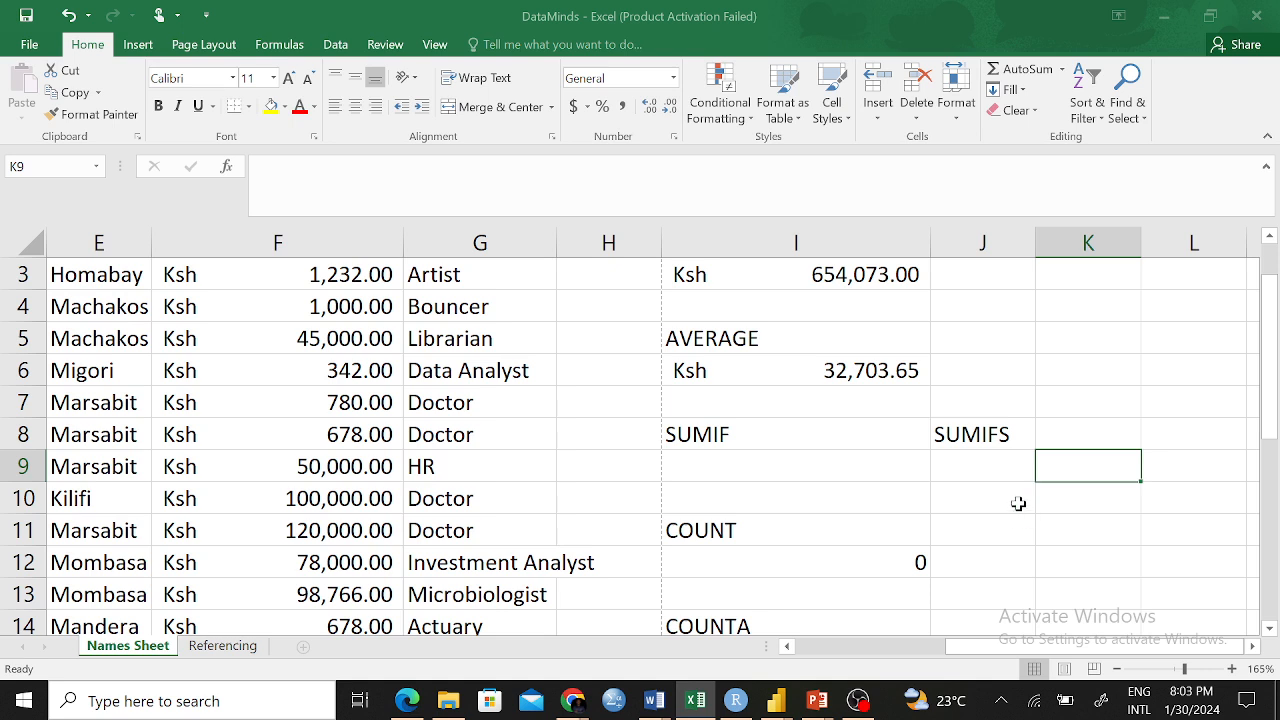
{"action": "left_click", "coordinate": [1005, 500]}
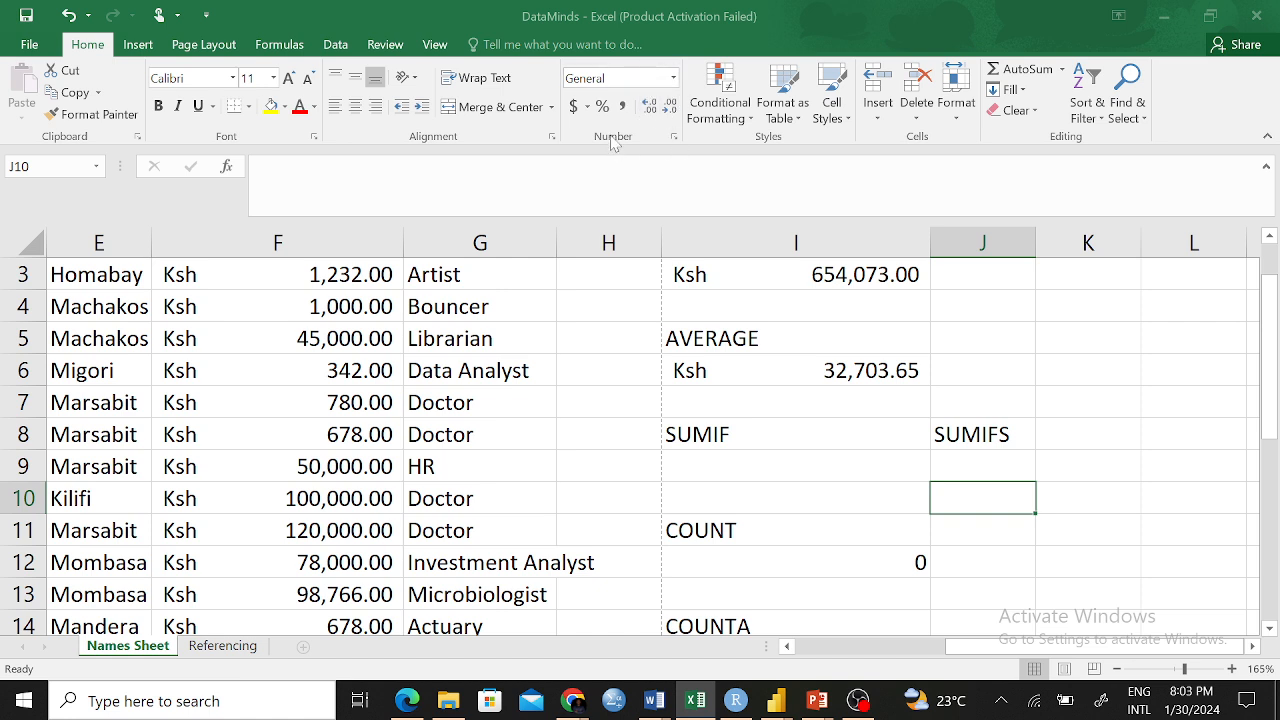
{"action": "left_click", "coordinate": [675, 79]}
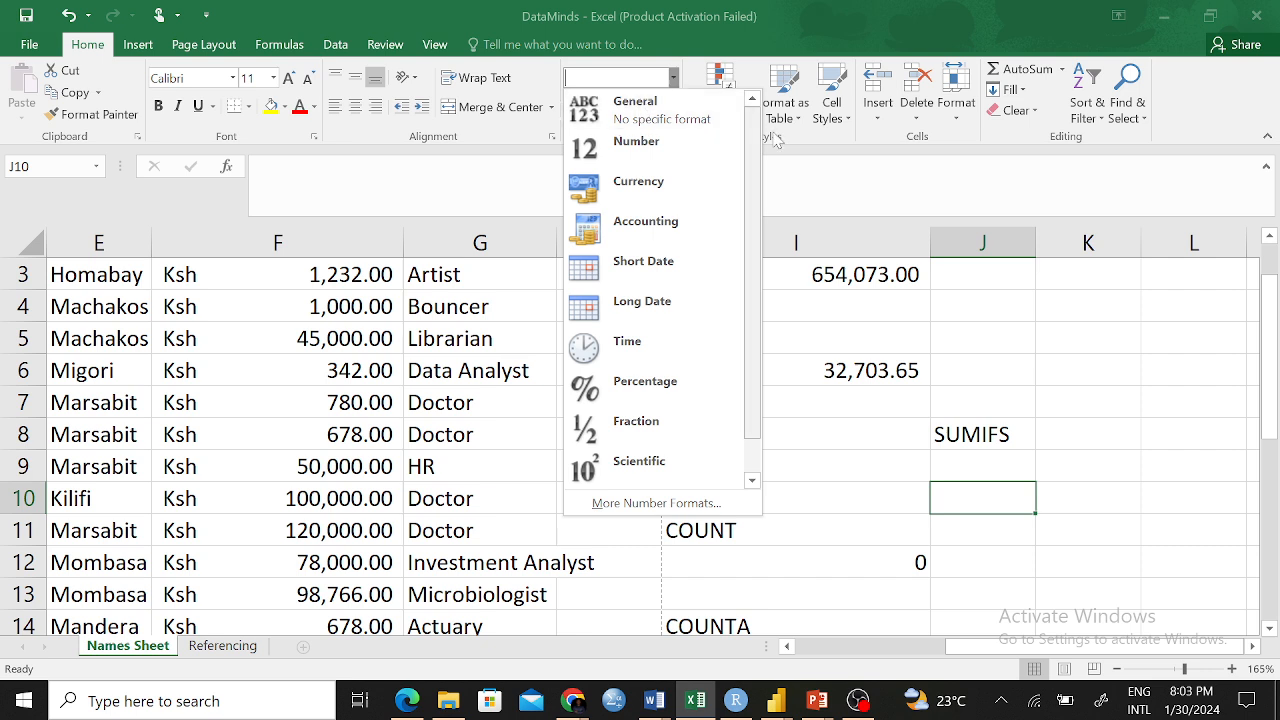
{"action": "left_click", "coordinate": [1100, 360]}
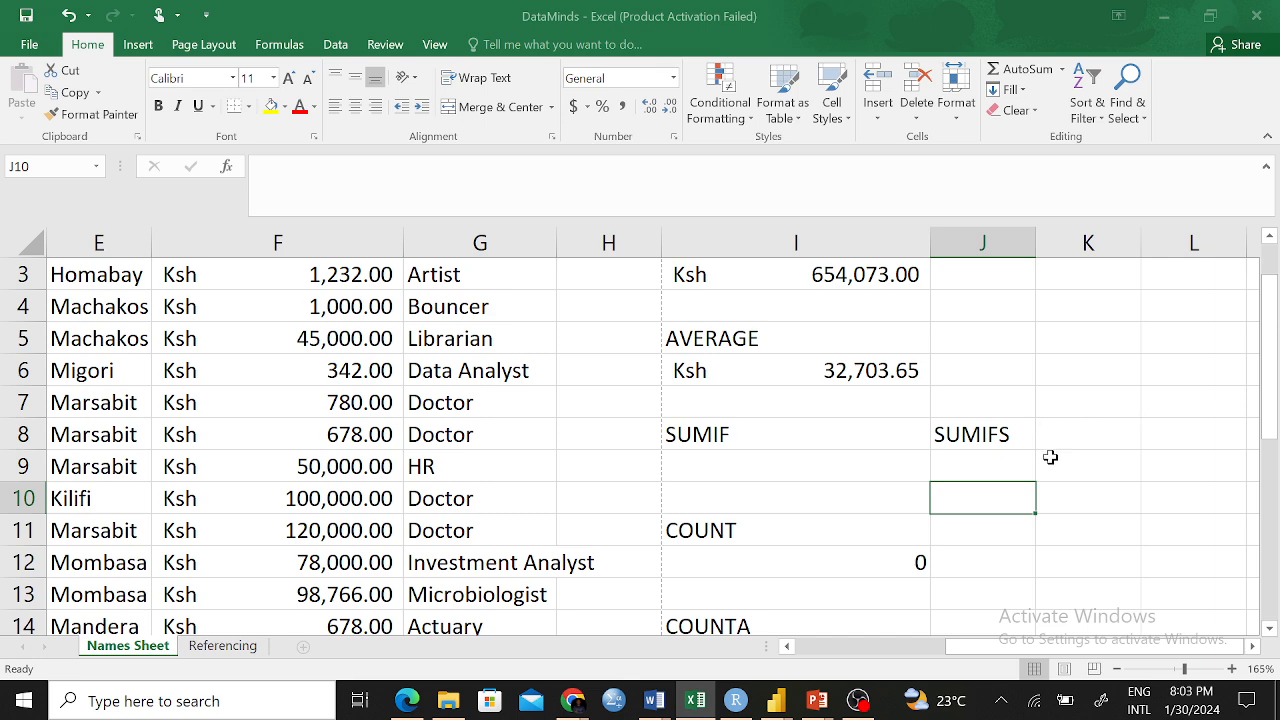
{"action": "scroll", "coordinate": [1050, 457], "scroll_direction": "down", "scroll_amount": 3}
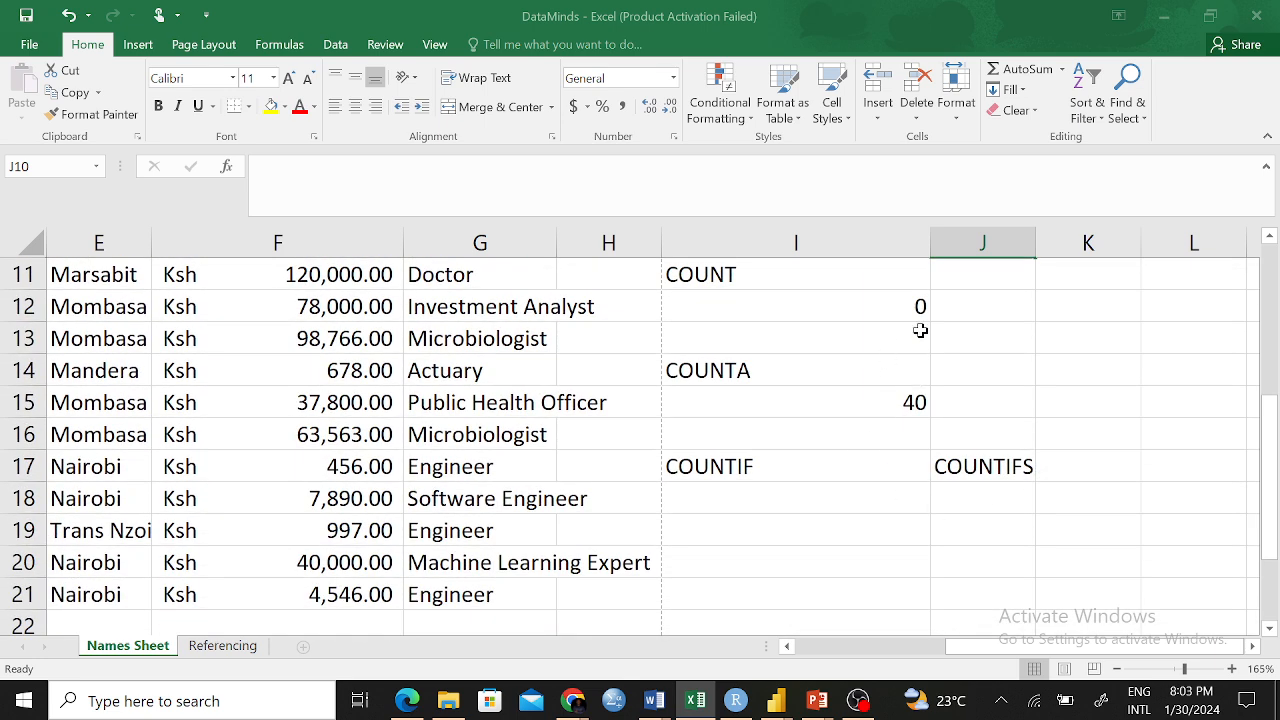
{"action": "scroll", "coordinate": [946, 369], "scroll_direction": "up", "scroll_amount": 4}
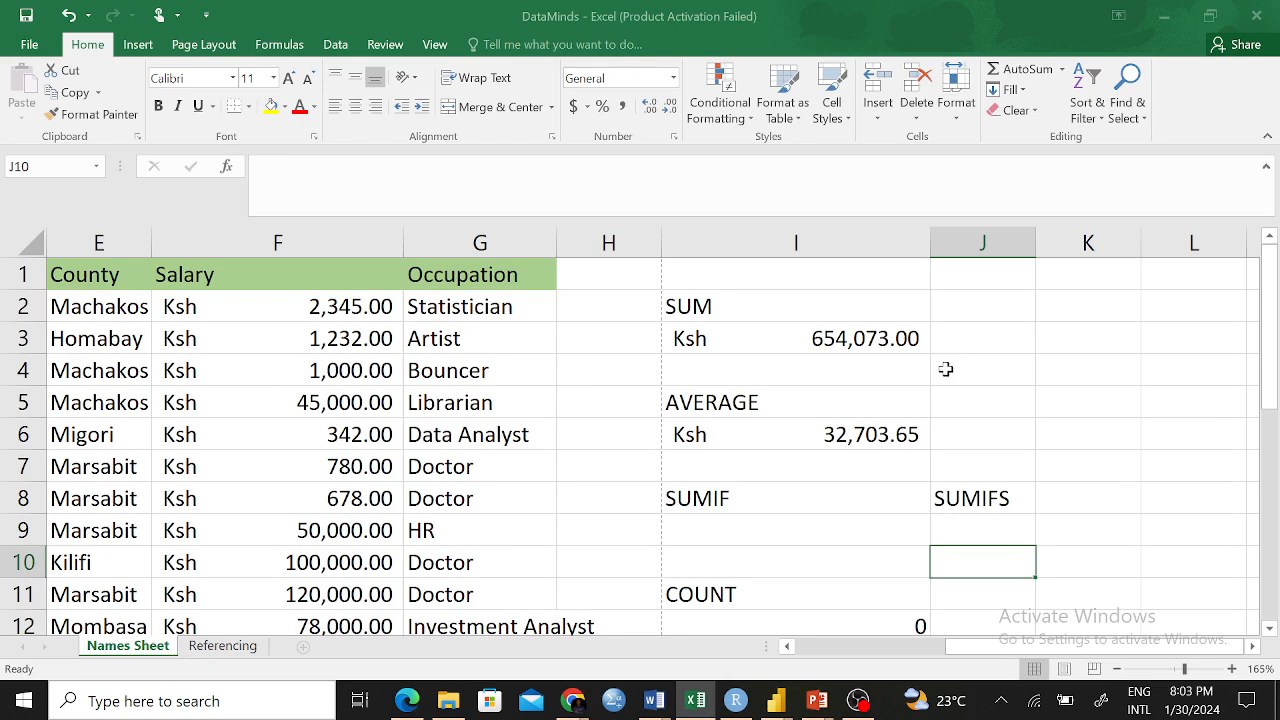
{"action": "scroll", "coordinate": [946, 369], "scroll_direction": "down", "scroll_amount": 3}
{"action": "left_click", "coordinate": [975, 494]}
{"action": "scroll", "coordinate": [975, 474], "scroll_direction": "down", "scroll_amount": 2}
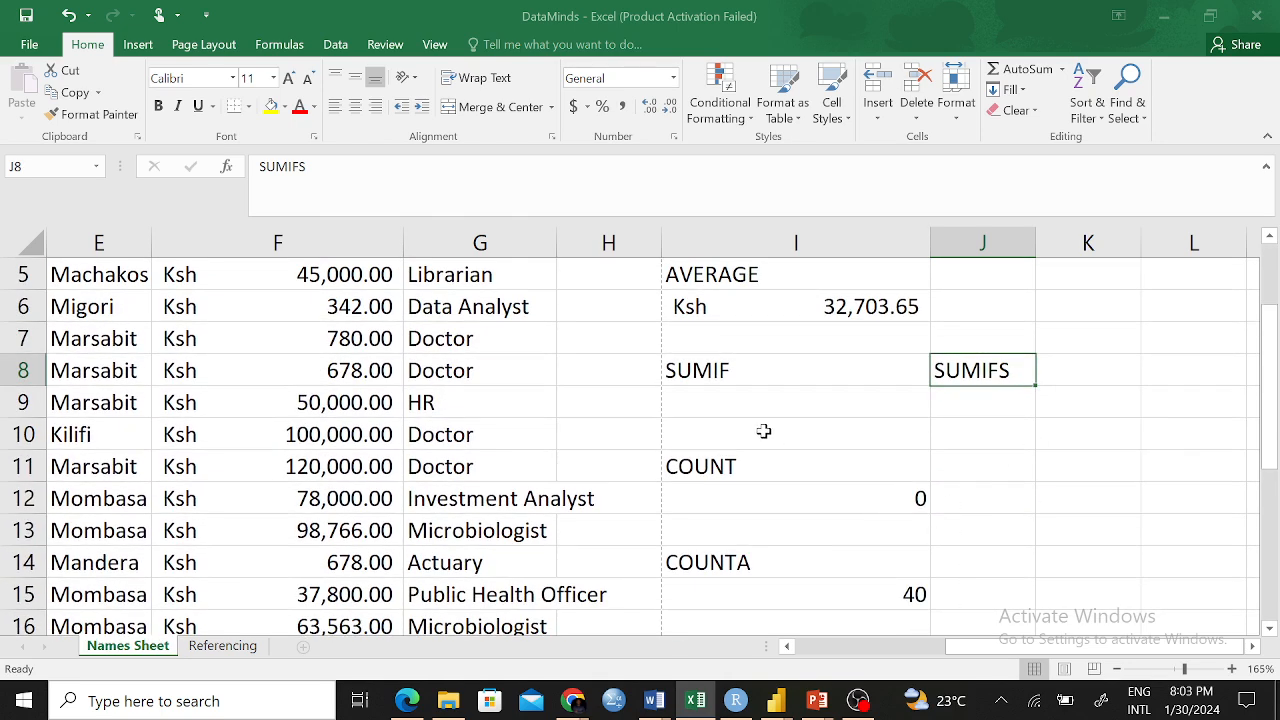
{"action": "left_click", "coordinate": [740, 371]}
{"action": "scroll", "coordinate": [943, 428], "scroll_direction": "down", "scroll_amount": 3}
{"action": "left_click", "coordinate": [762, 406]}
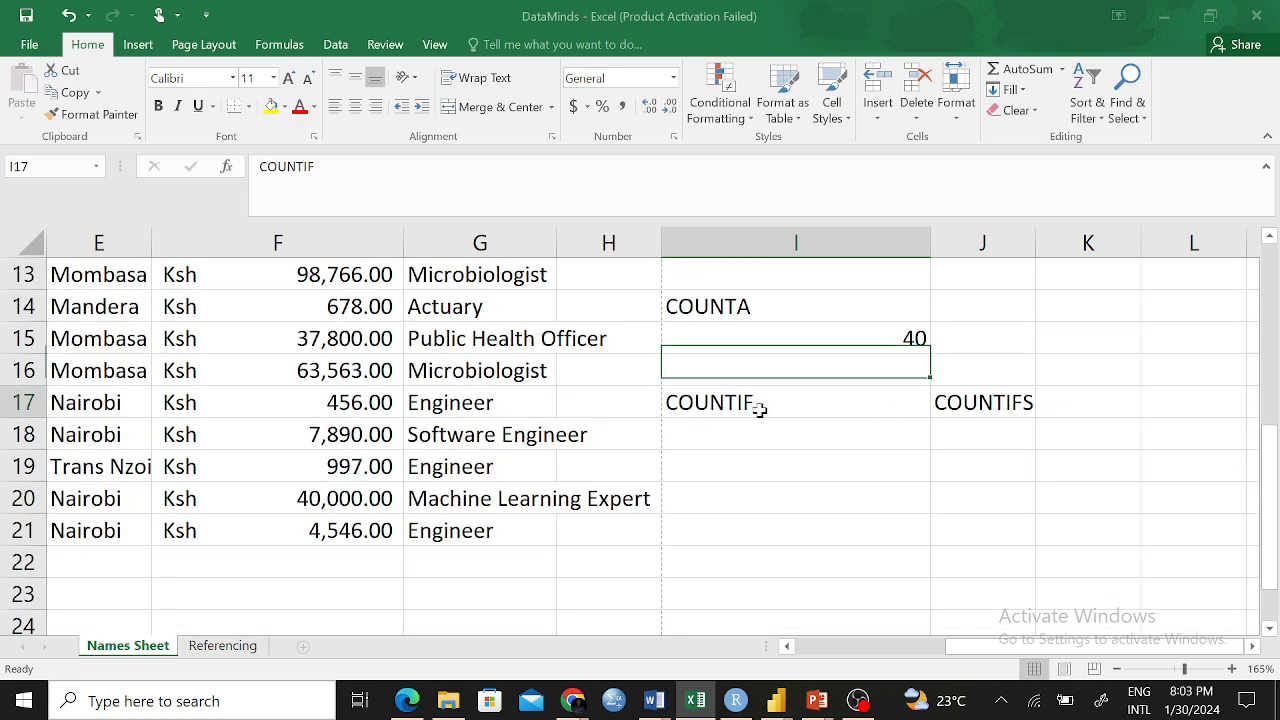
{"action": "left_click", "coordinate": [946, 402]}
{"action": "scroll", "coordinate": [949, 397], "scroll_direction": "up", "scroll_amount": 4}
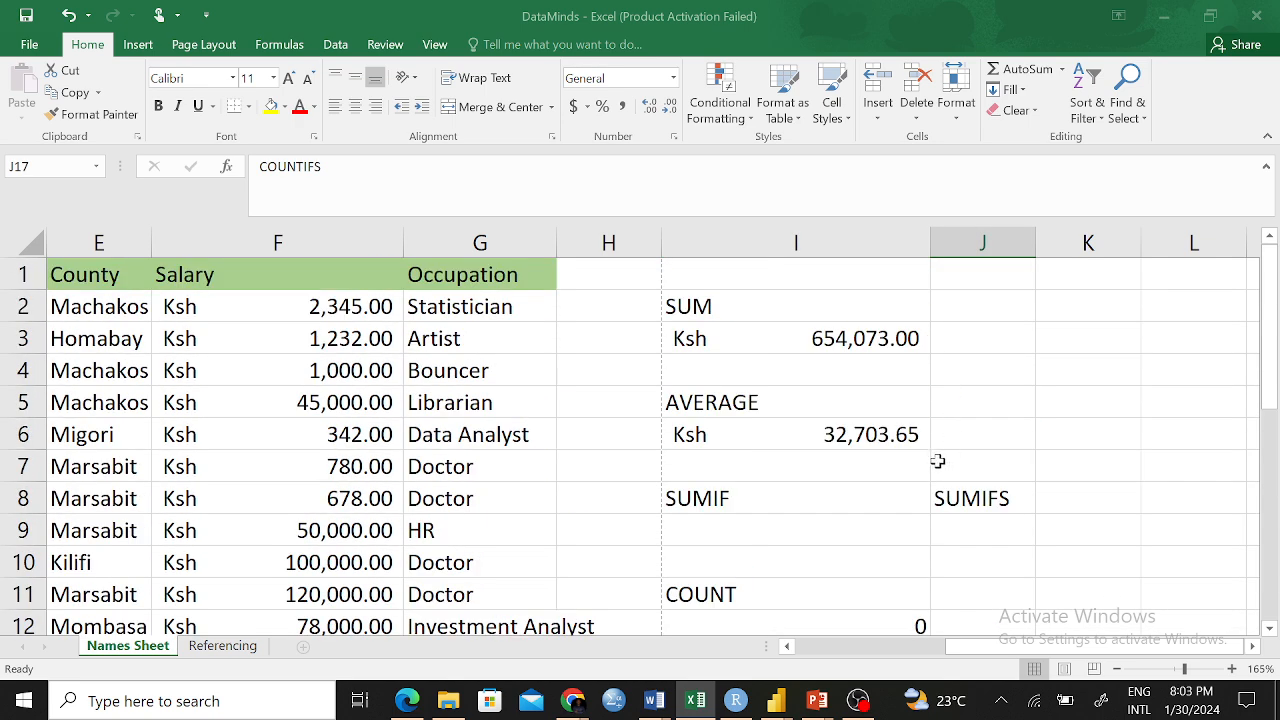
{"action": "left_click", "coordinate": [794, 526]}
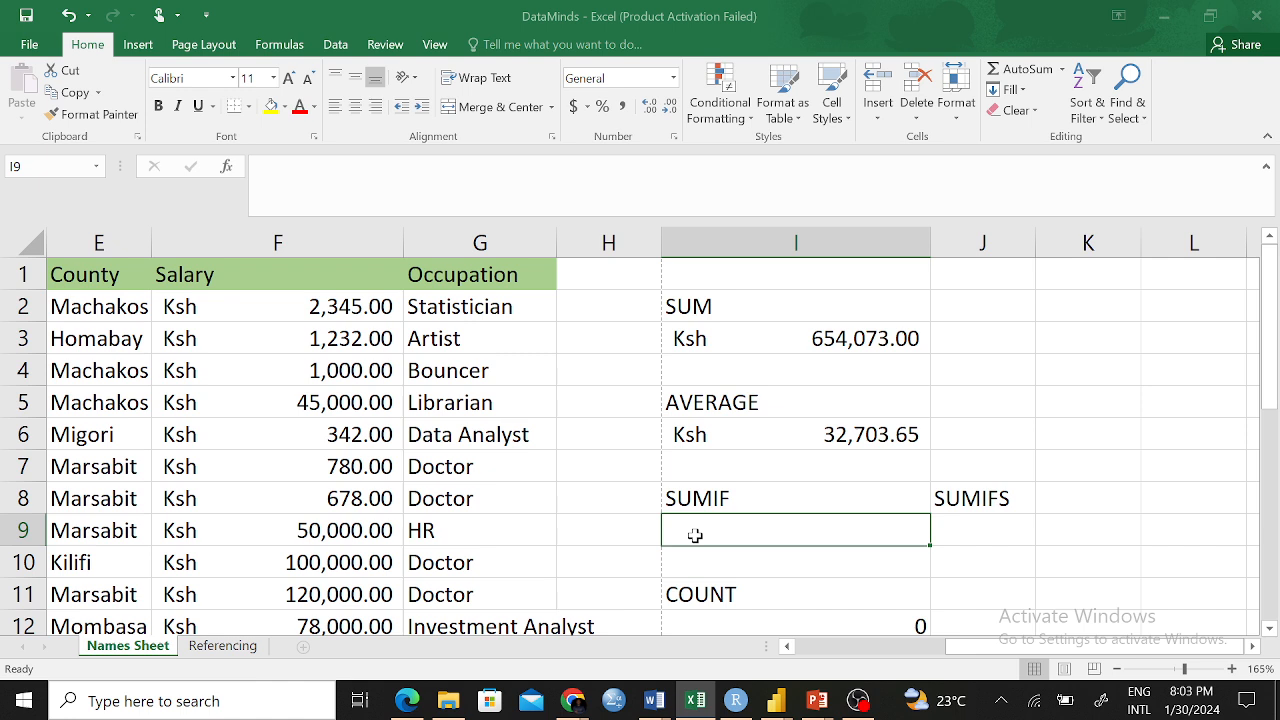
Enter =SUMIF(D2:D21,"") in I9 with the Gender range and an empty criterion
{"action": "type", "text": "=SUM"}
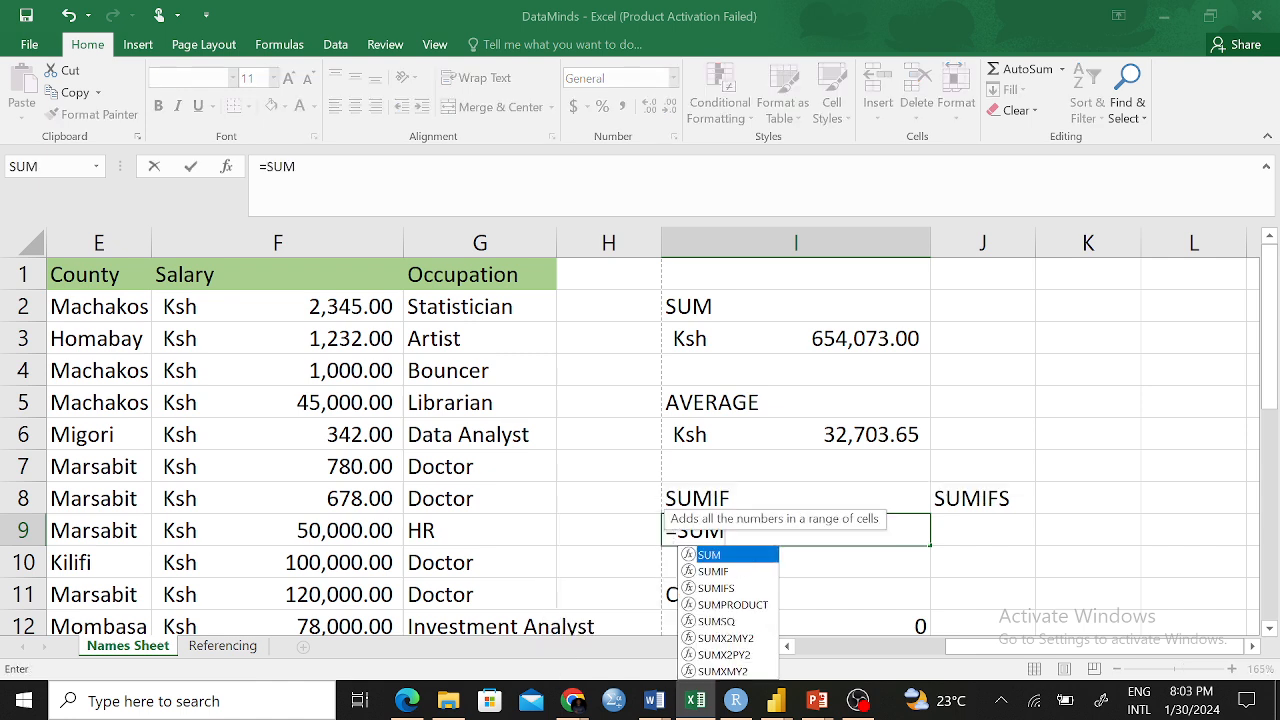
{"action": "key", "text": "Down"}
{"action": "key", "text": "Tab"}
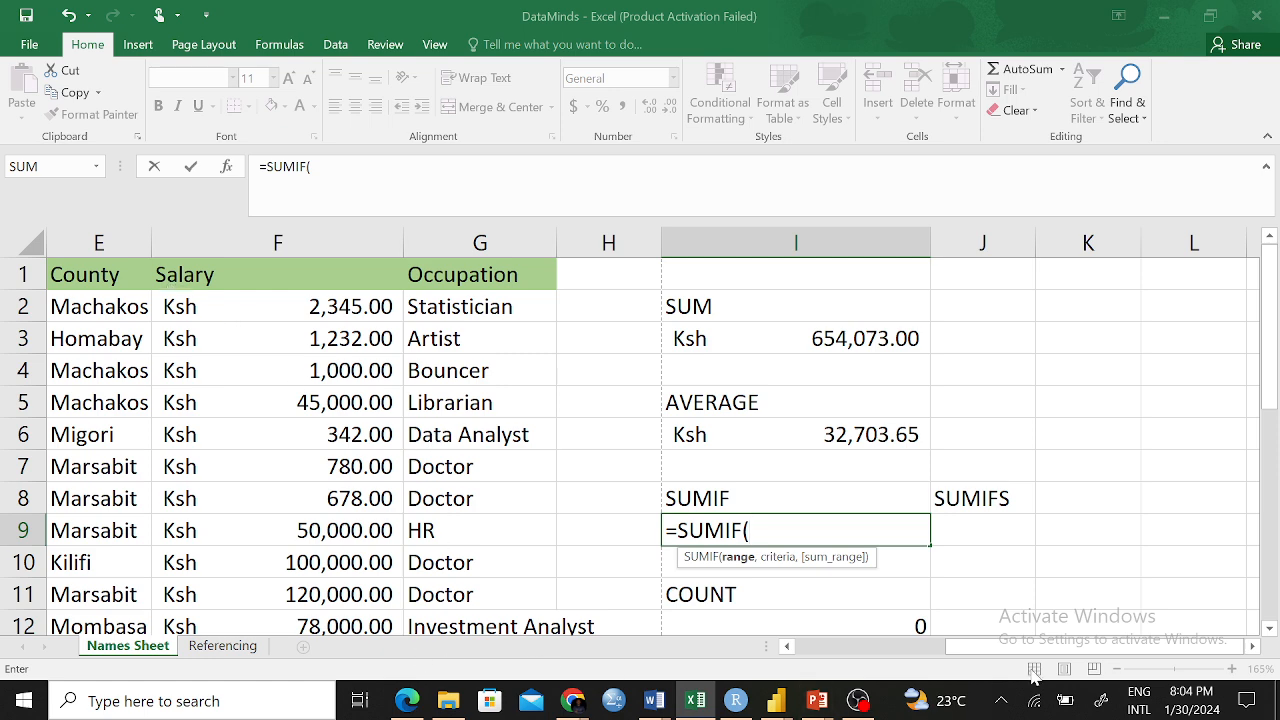
{"action": "left_click_drag", "start_coordinate": [1033, 647], "coordinate": [895, 647]}
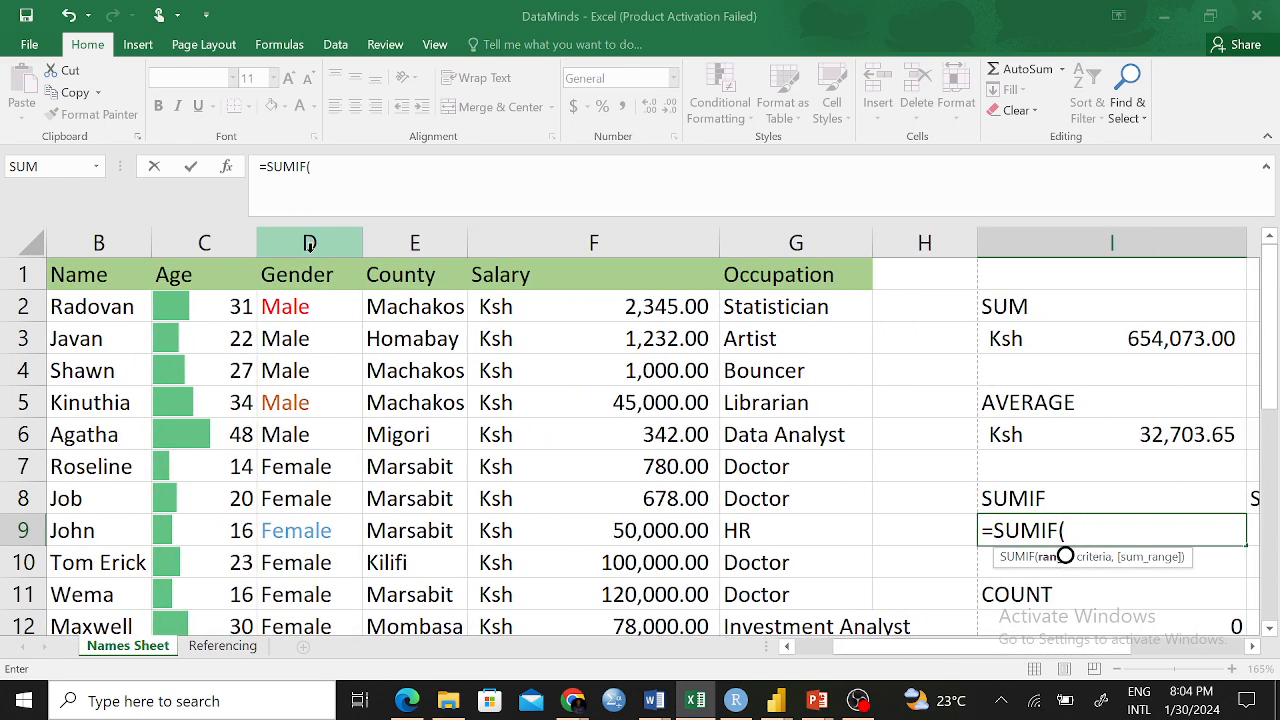
{"action": "left_click_drag", "start_coordinate": [297, 302], "coordinate": [289, 551]}
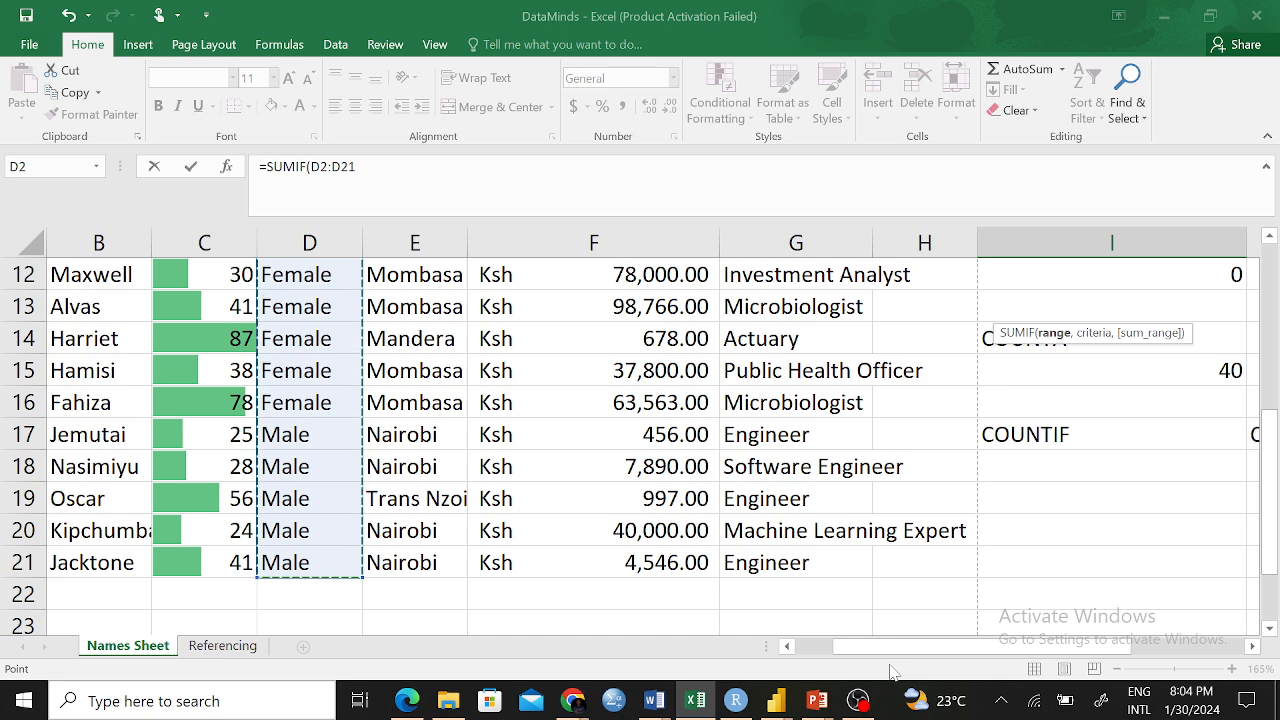
{"action": "left_click_drag", "start_coordinate": [905, 648], "coordinate": [1024, 676]}
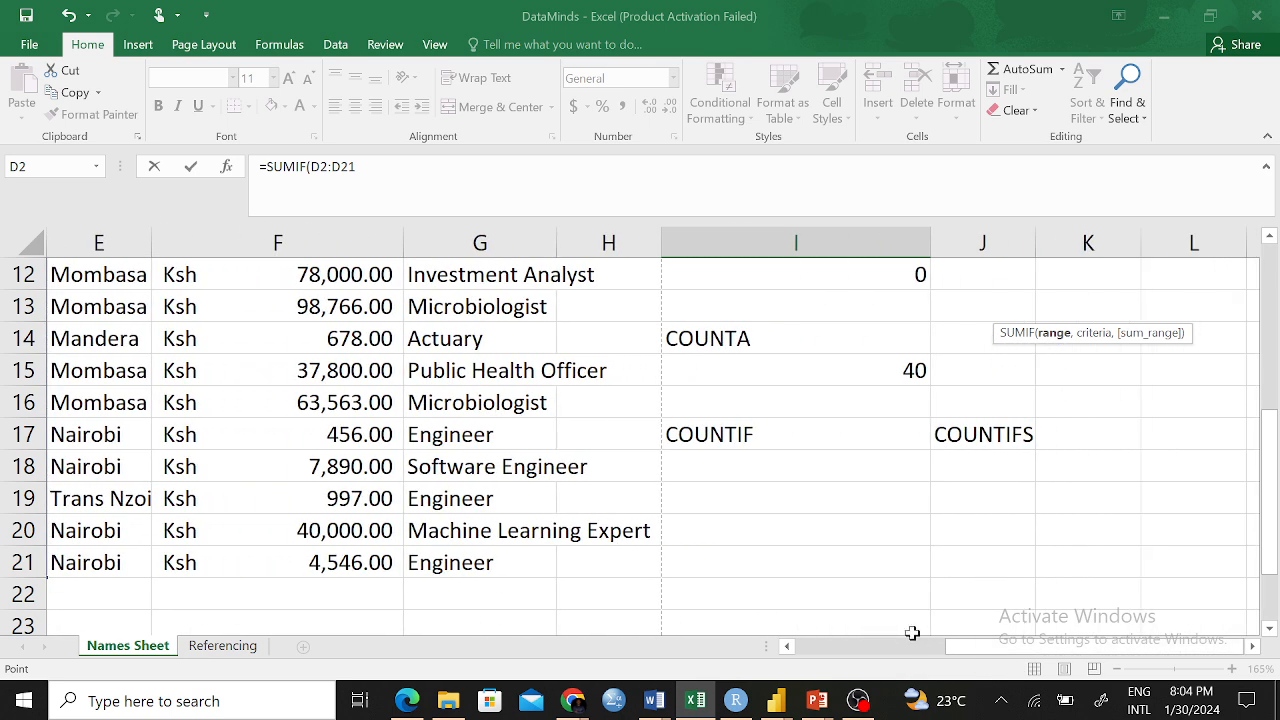
{"action": "scroll", "coordinate": [917, 474], "scroll_direction": "up", "scroll_amount": 3}
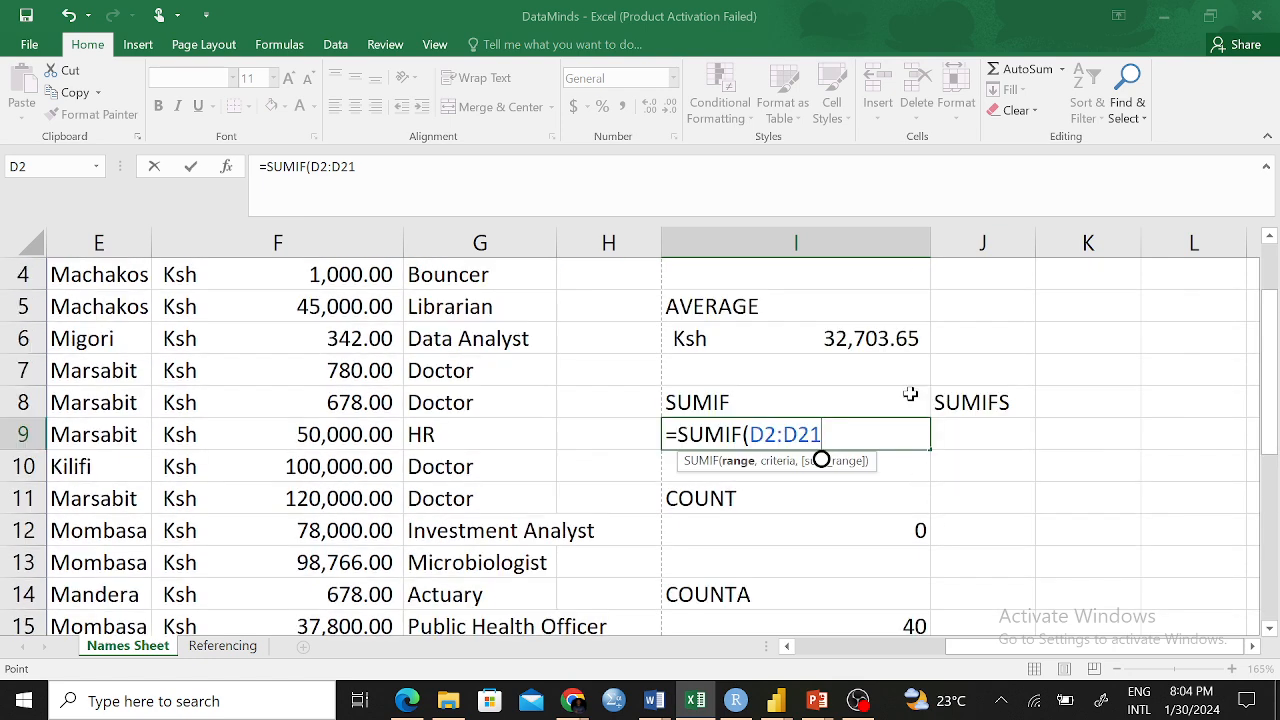
{"action": "type", "text": ","}
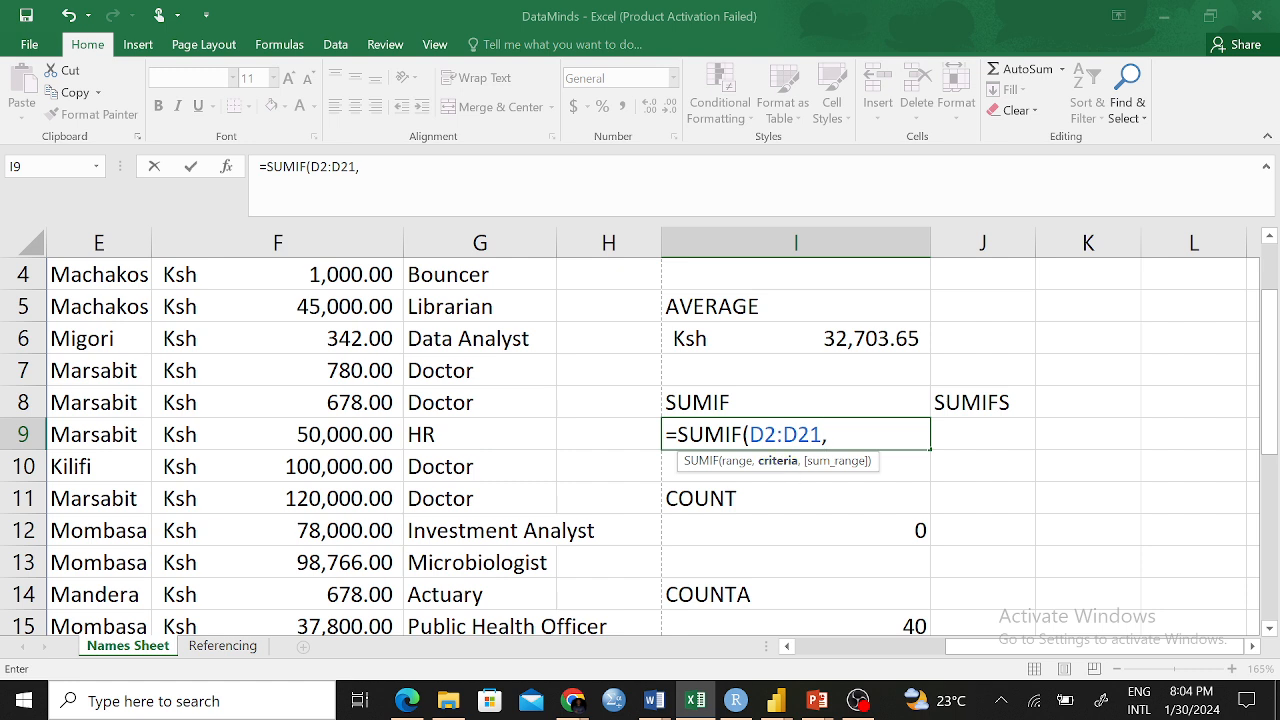
{"action": "type", "text": "\"\""}
{"action": "key", "text": "Left"}
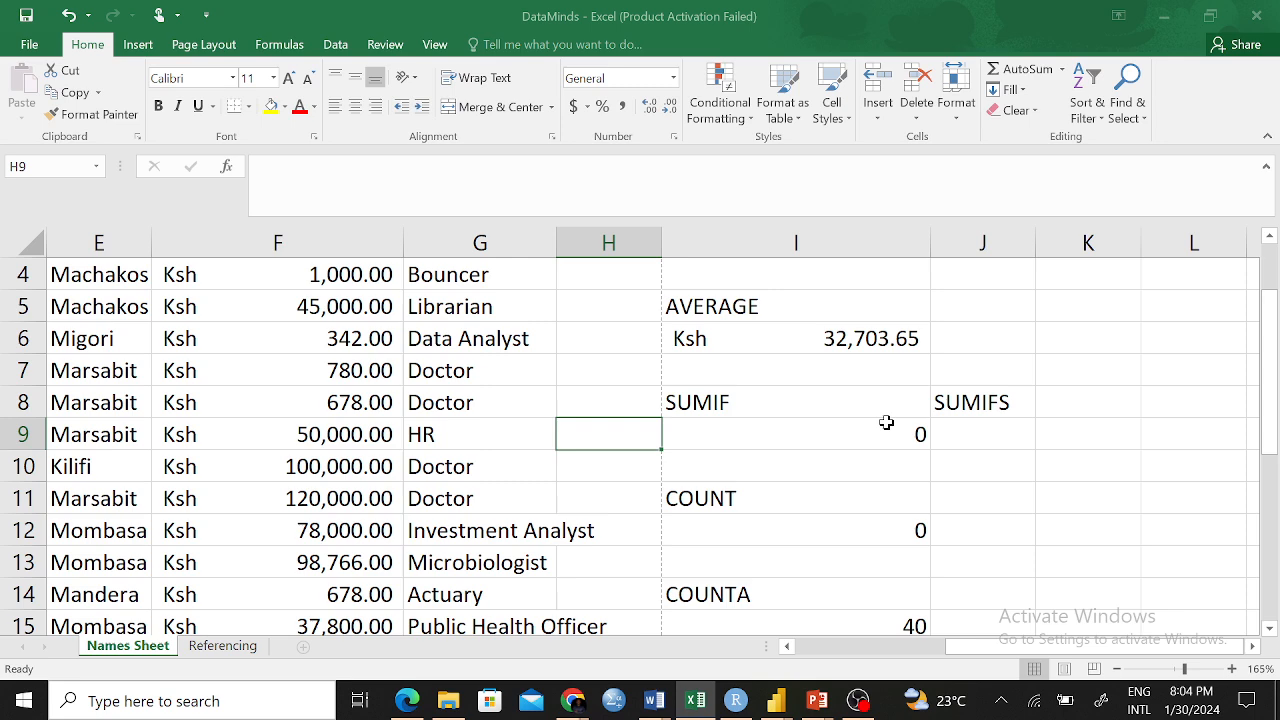
{"action": "scroll", "coordinate": [886, 422], "scroll_direction": "up", "scroll_amount": 1}
Complete I9 as =SUMIF(D2:D21,"Male",F2:F21) to total male salaries, 103808
{"action": "left_click", "coordinate": [917, 527]}
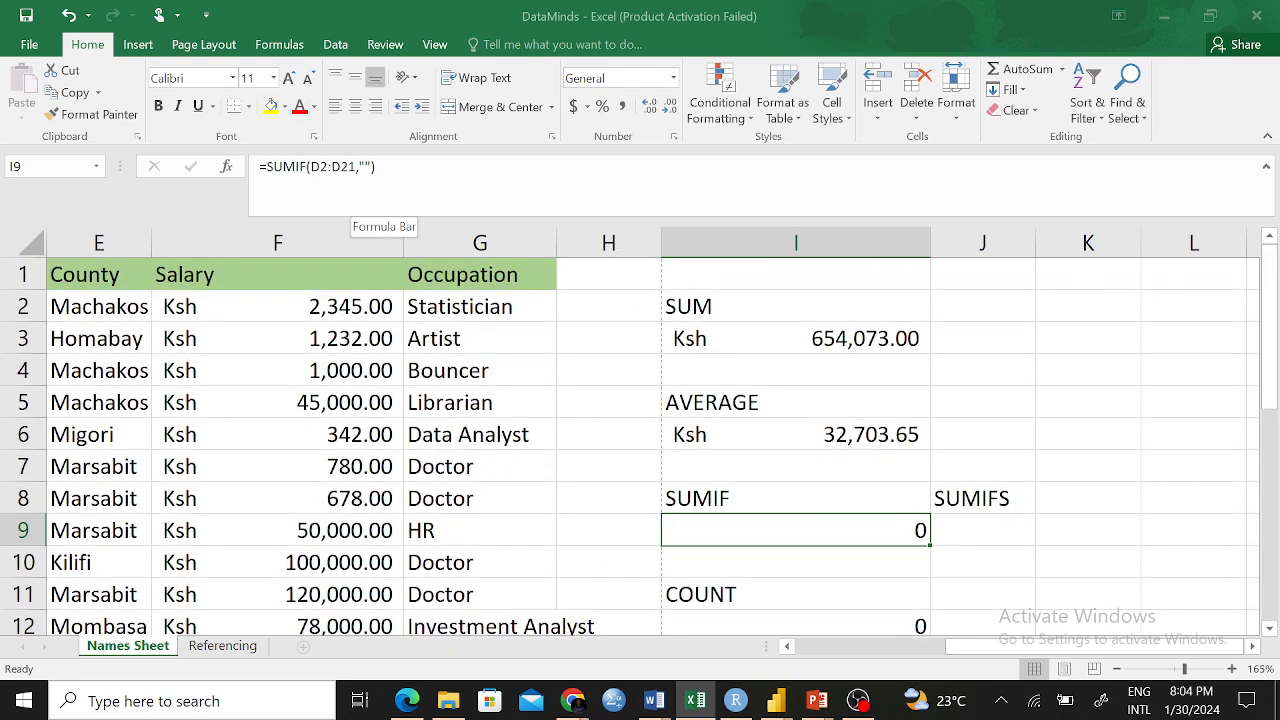
{"action": "left_click", "coordinate": [366, 168]}
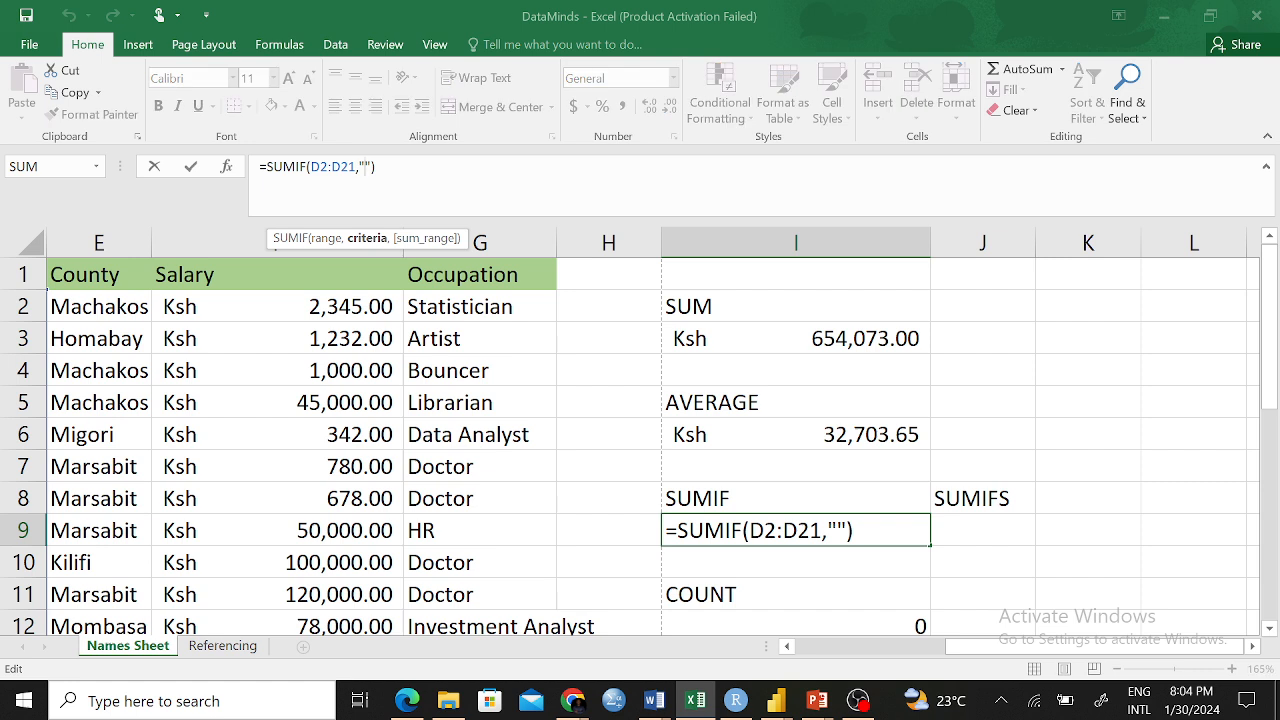
{"action": "type", "text": "Male"}
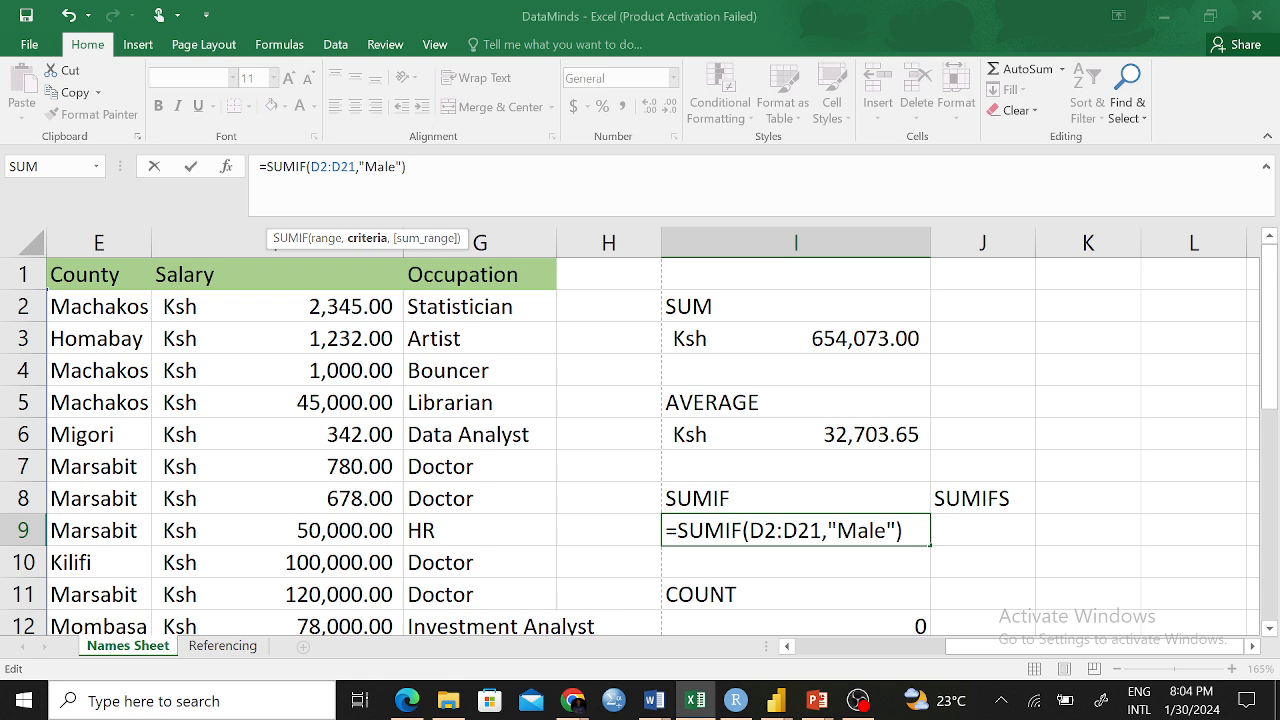
{"action": "type", "text": ","}
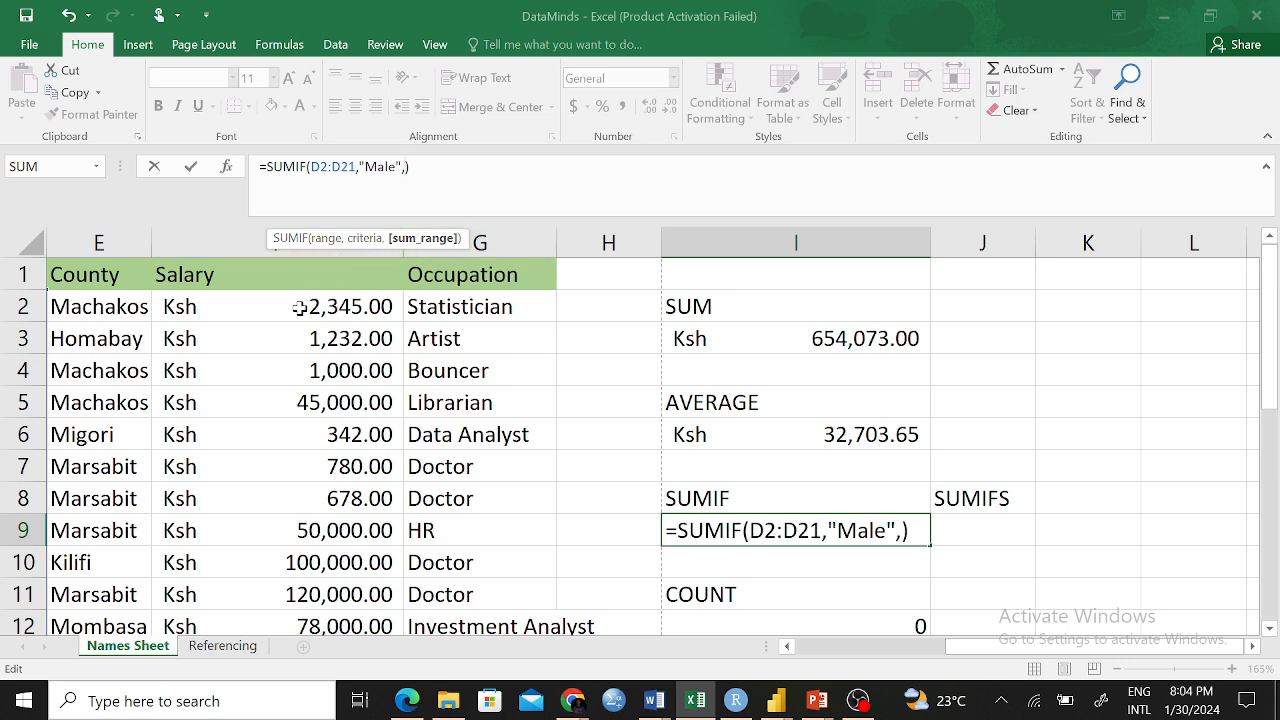
{"action": "left_click_drag", "start_coordinate": [302, 307], "coordinate": [317, 563]}
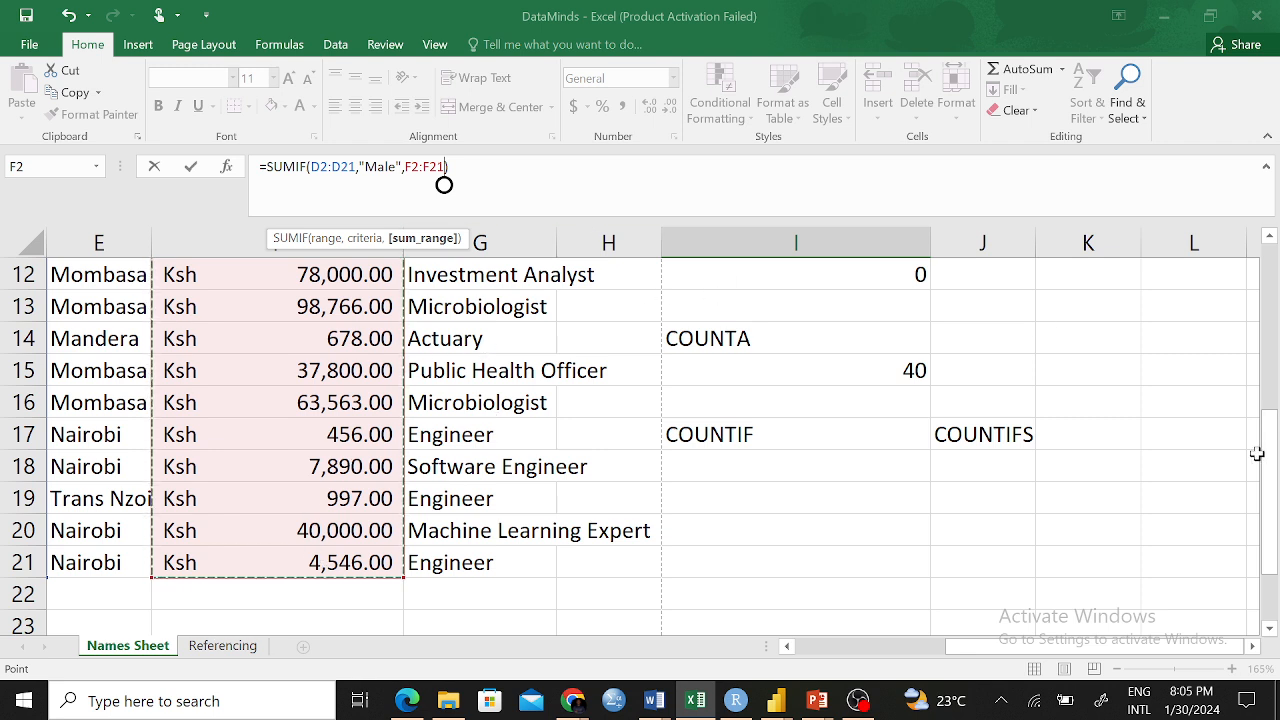
{"action": "left_click_drag", "start_coordinate": [1275, 450], "coordinate": [1270, 280]}
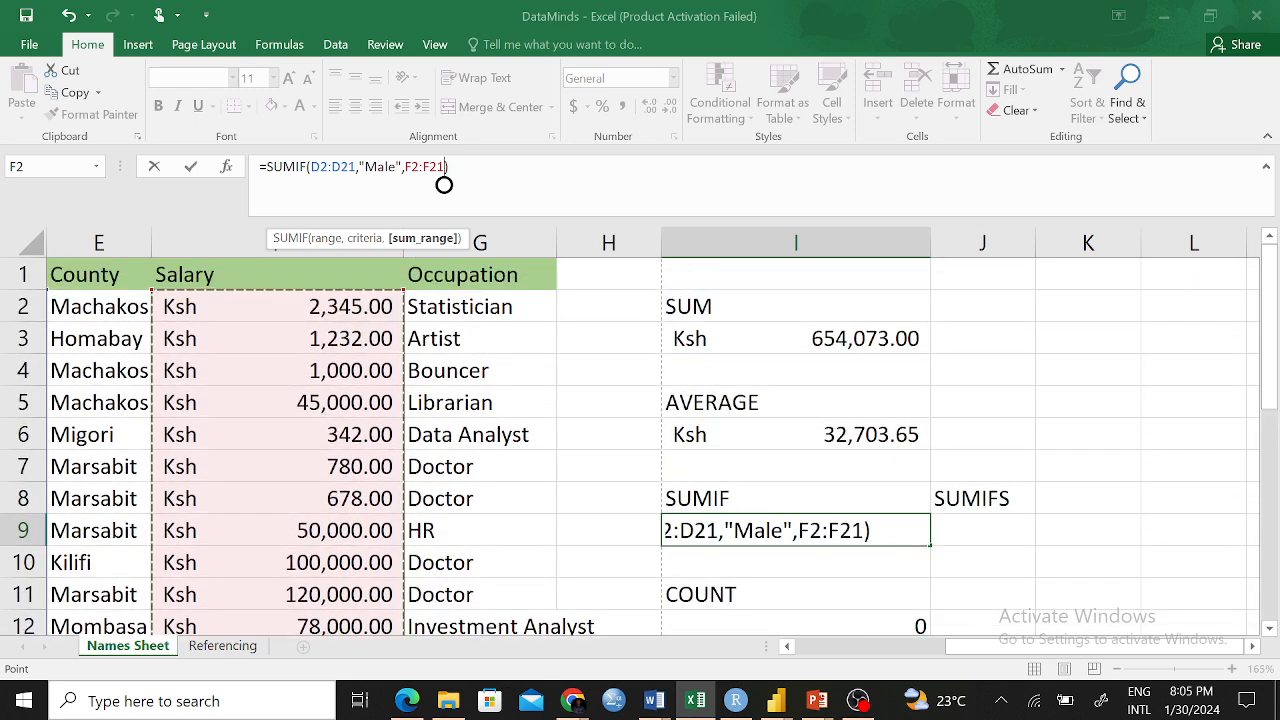
{"action": "left_click", "coordinate": [452, 167]}
{"action": "key", "text": "Return"}
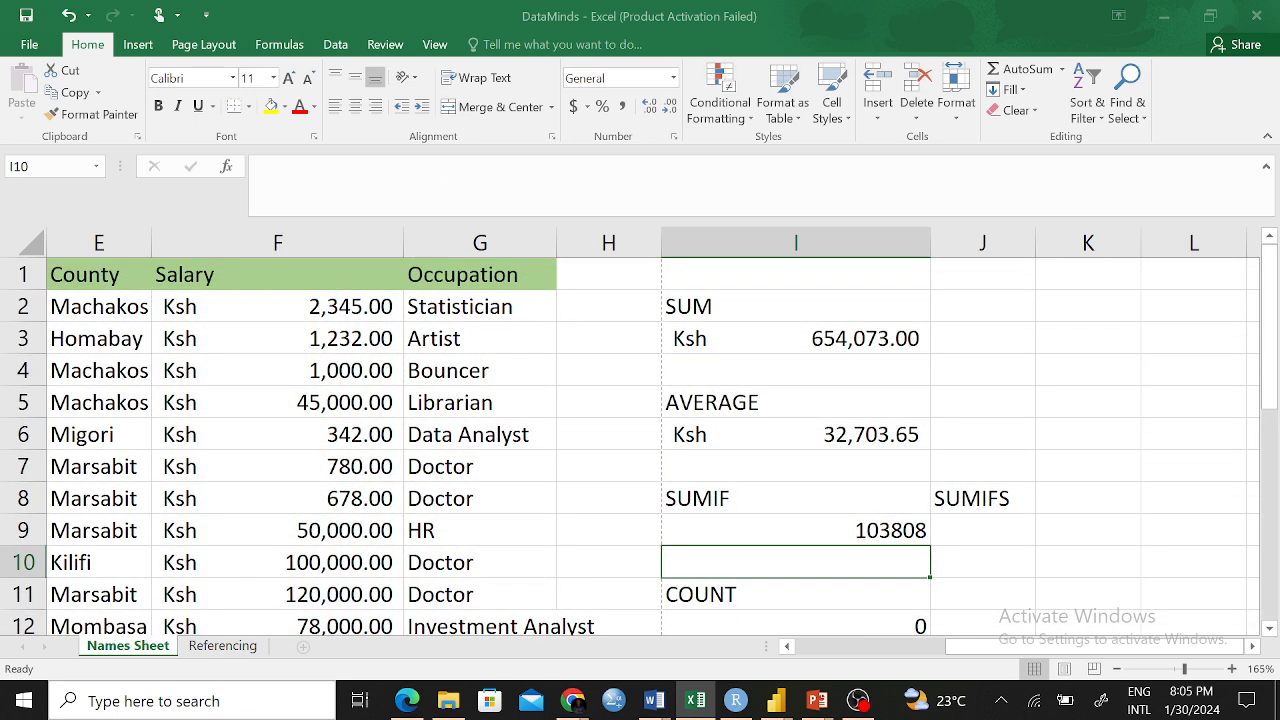
{"action": "left_click", "coordinate": [875, 532]}
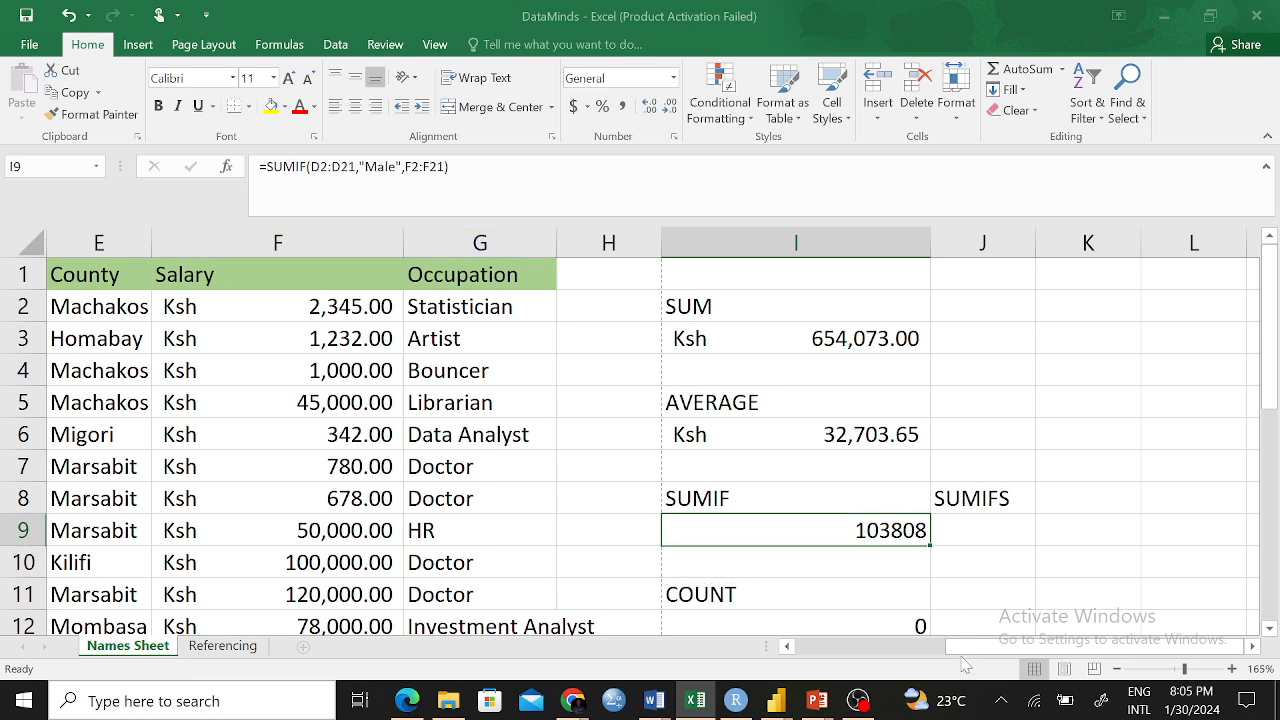
{"action": "left_click_drag", "start_coordinate": [966, 647], "coordinate": [927, 659]}
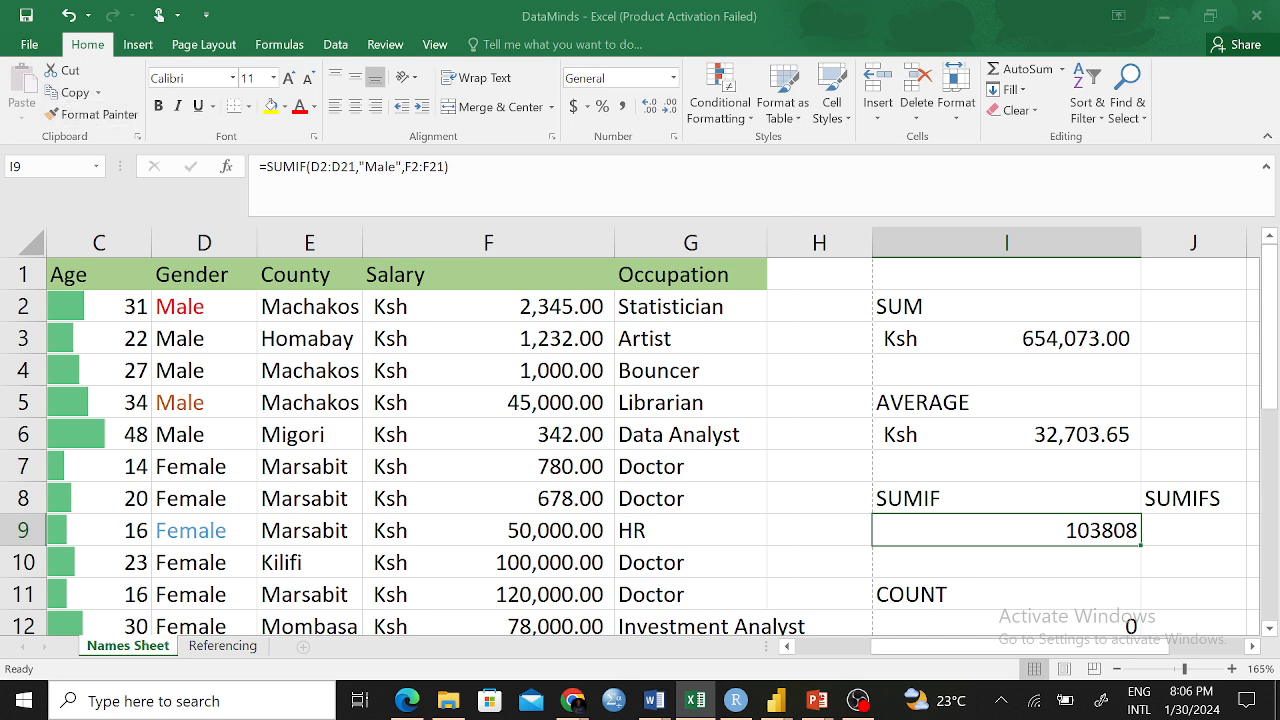
{"action": "left_click_drag", "start_coordinate": [991, 657], "coordinate": [905, 660]}
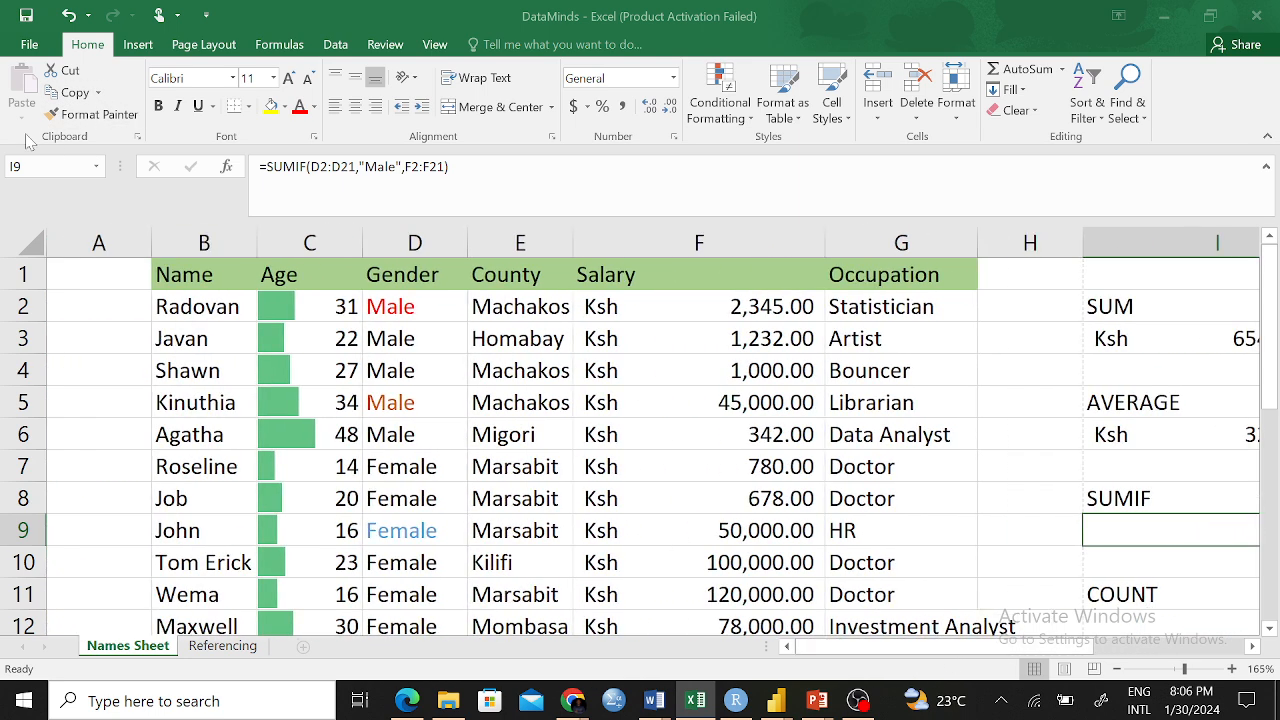
{"action": "left_click", "coordinate": [392, 308]}
{"action": "left_click", "coordinate": [402, 340]}
{"action": "left_click", "coordinate": [403, 368]}
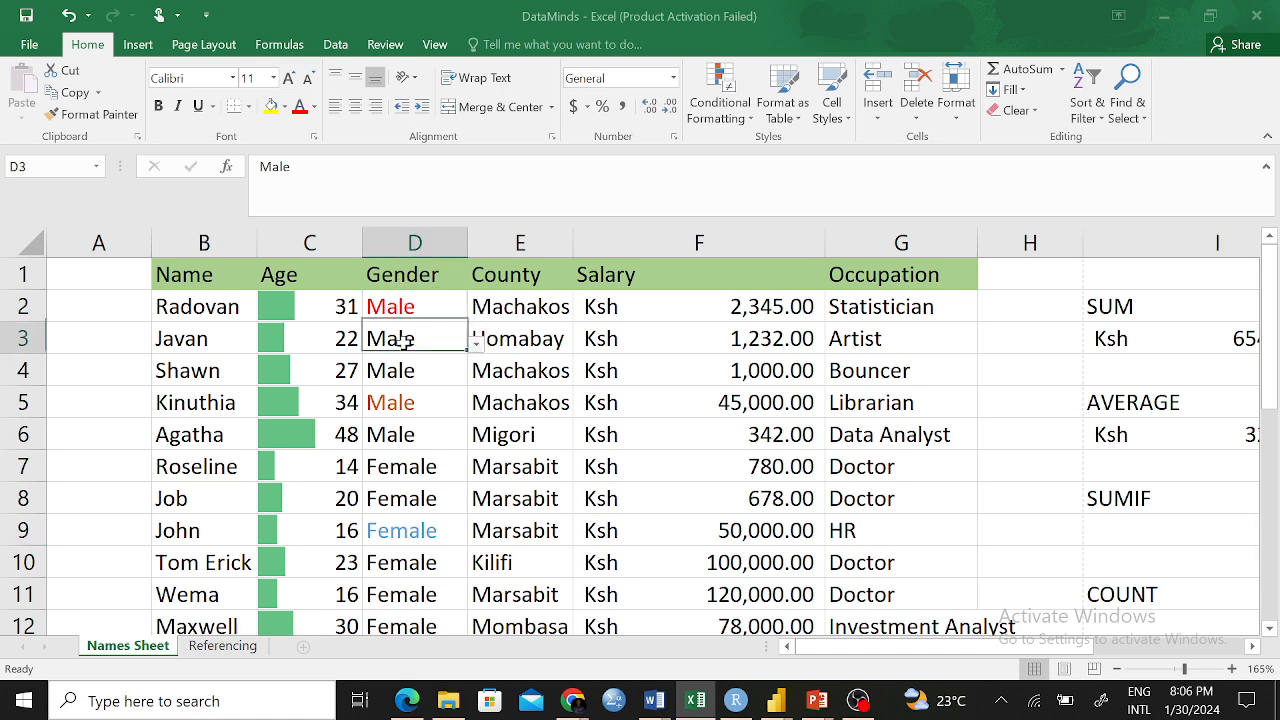
{"action": "left_click", "coordinate": [398, 400]}
{"action": "left_click", "coordinate": [400, 434]}
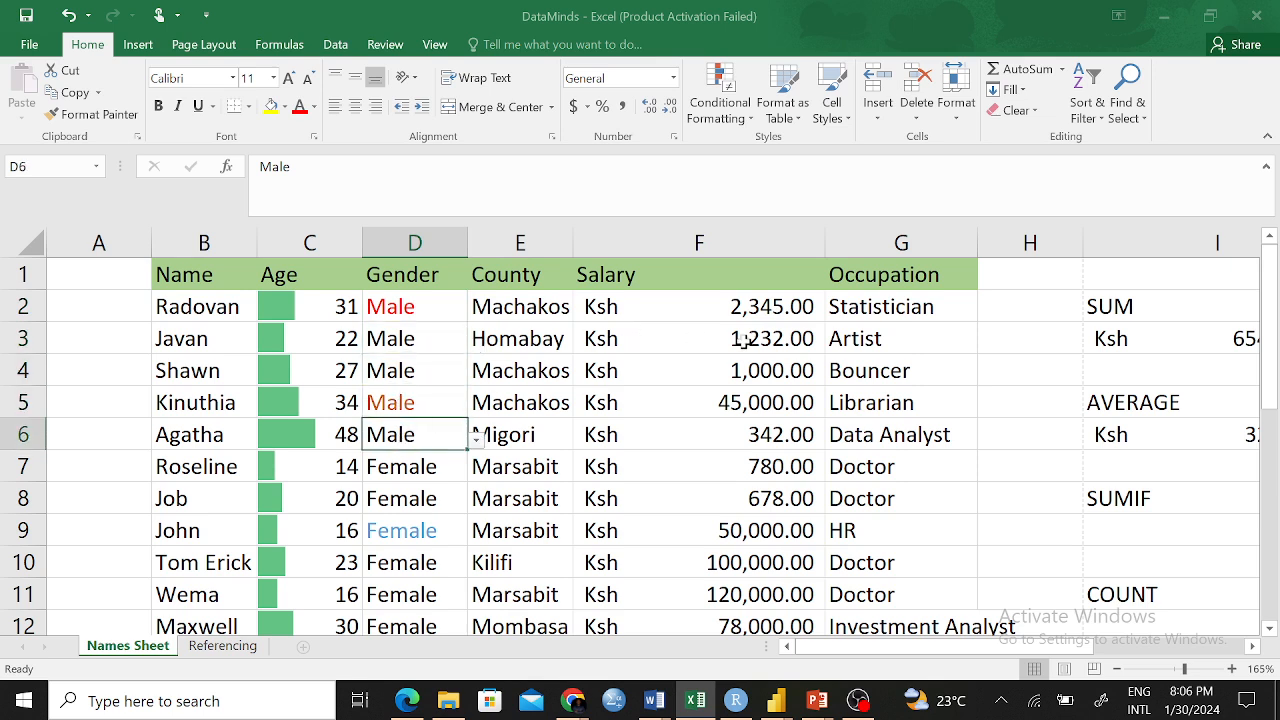
{"action": "left_click_drag", "start_coordinate": [729, 307], "coordinate": [752, 545]}
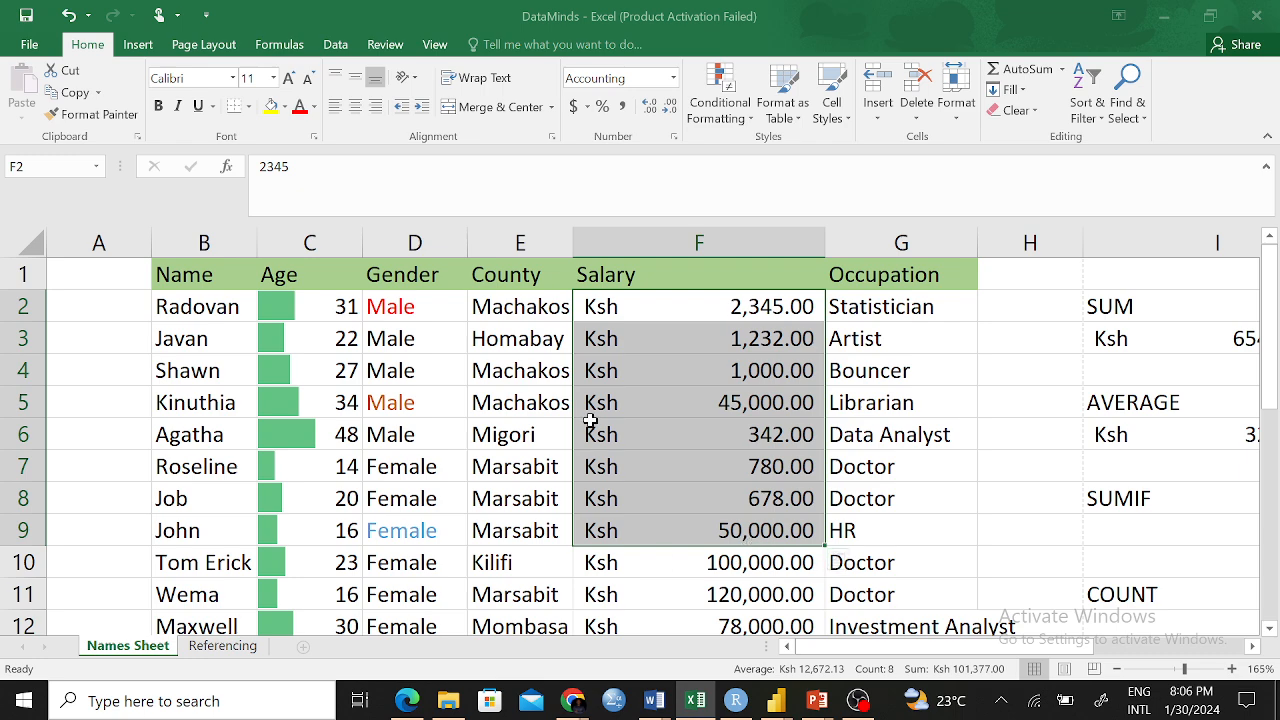
{"action": "scroll", "coordinate": [594, 415], "scroll_direction": "down", "scroll_amount": 3}
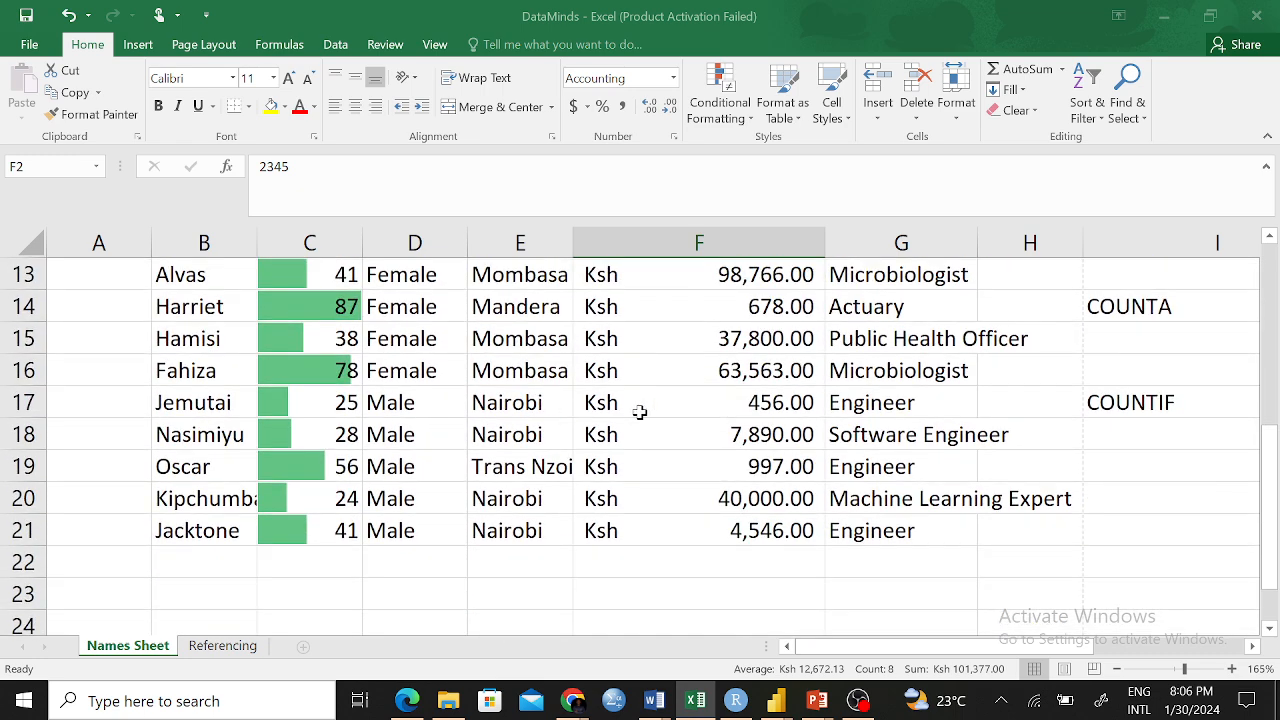
{"action": "left_click_drag", "start_coordinate": [724, 394], "coordinate": [740, 522]}
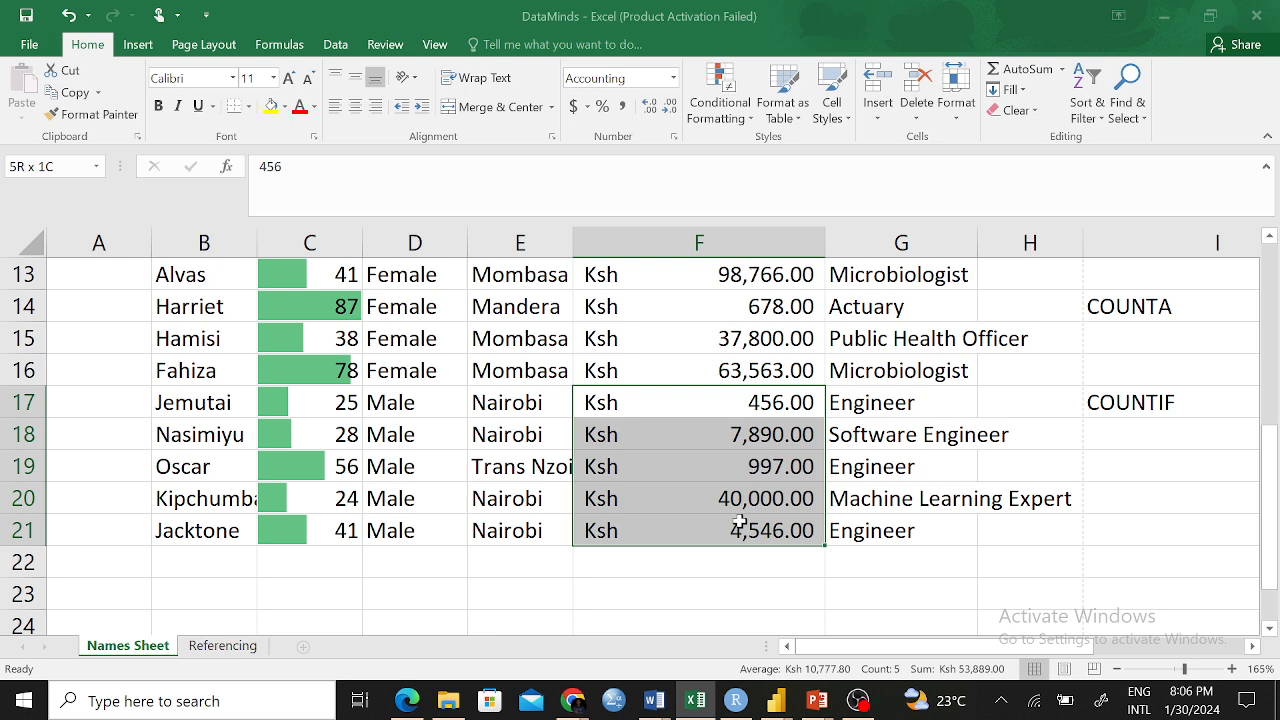
{"action": "left_click_drag", "start_coordinate": [740, 522], "coordinate": [740, 524]}
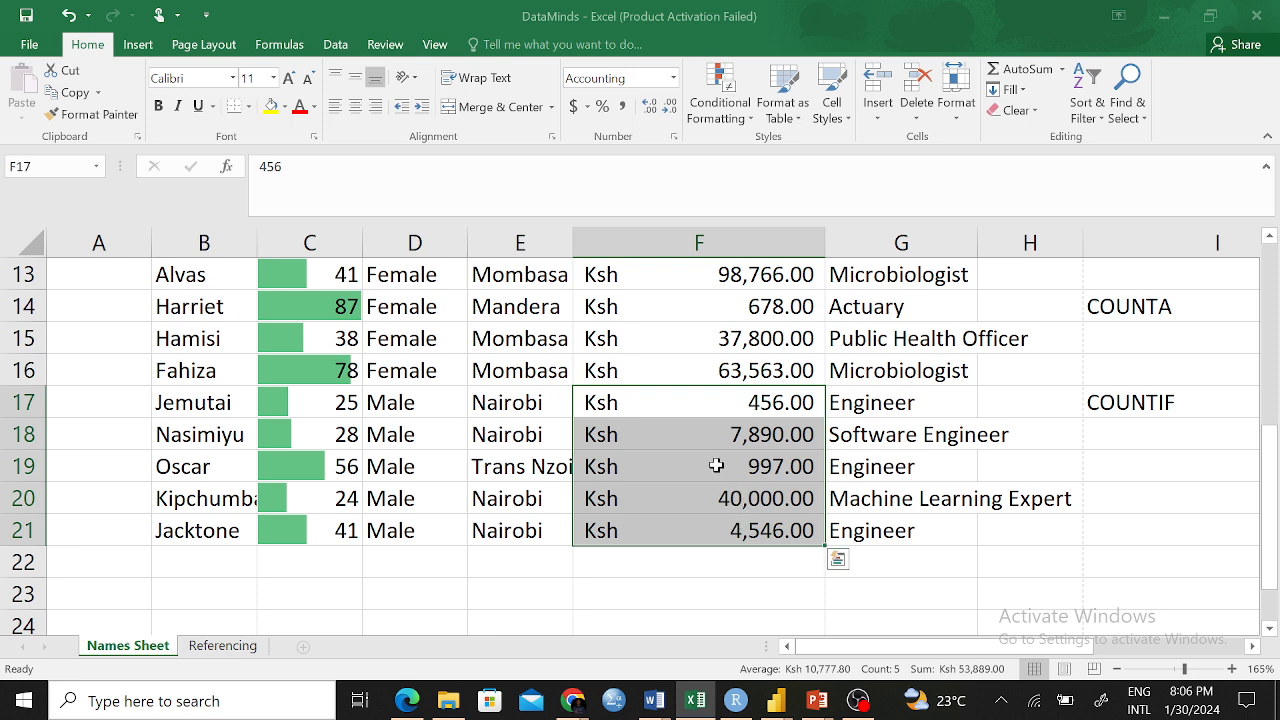
{"action": "scroll", "coordinate": [716, 343], "scroll_direction": "up", "scroll_amount": 4}
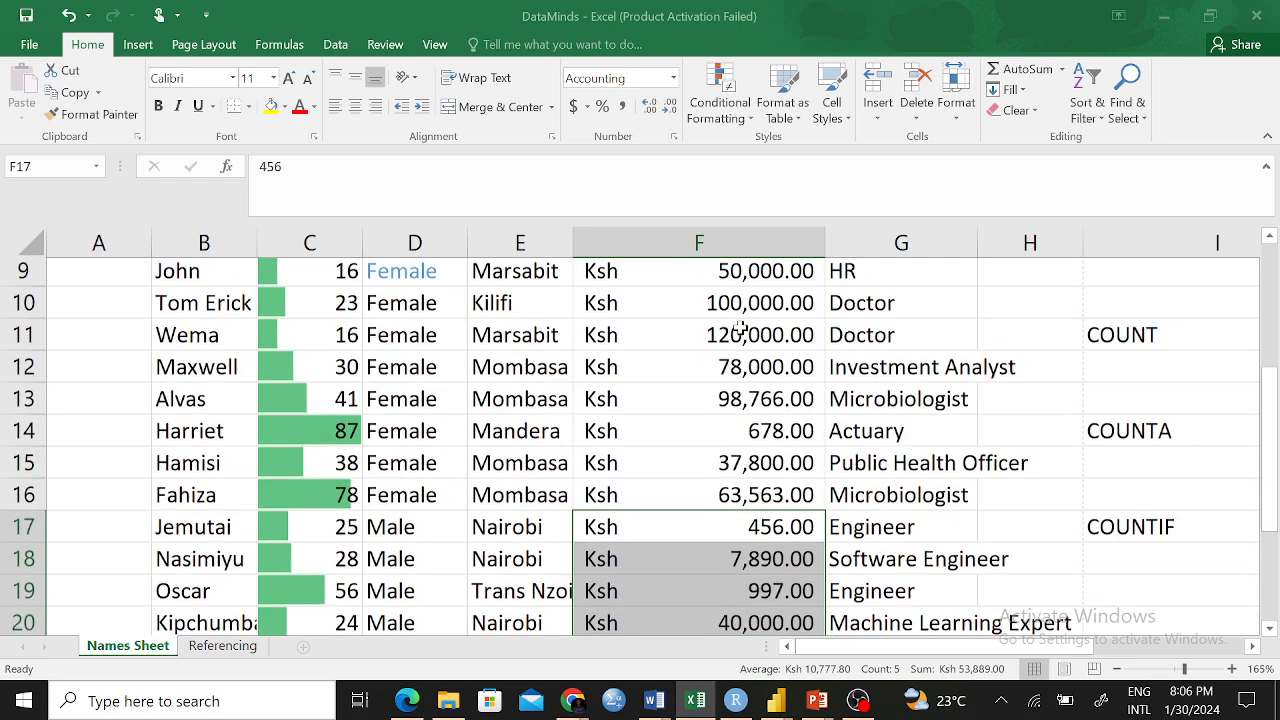
{"action": "left_click_drag", "start_coordinate": [771, 309], "coordinate": [770, 393]}
{"action": "left_click_drag", "start_coordinate": [770, 402], "coordinate": [775, 428]}
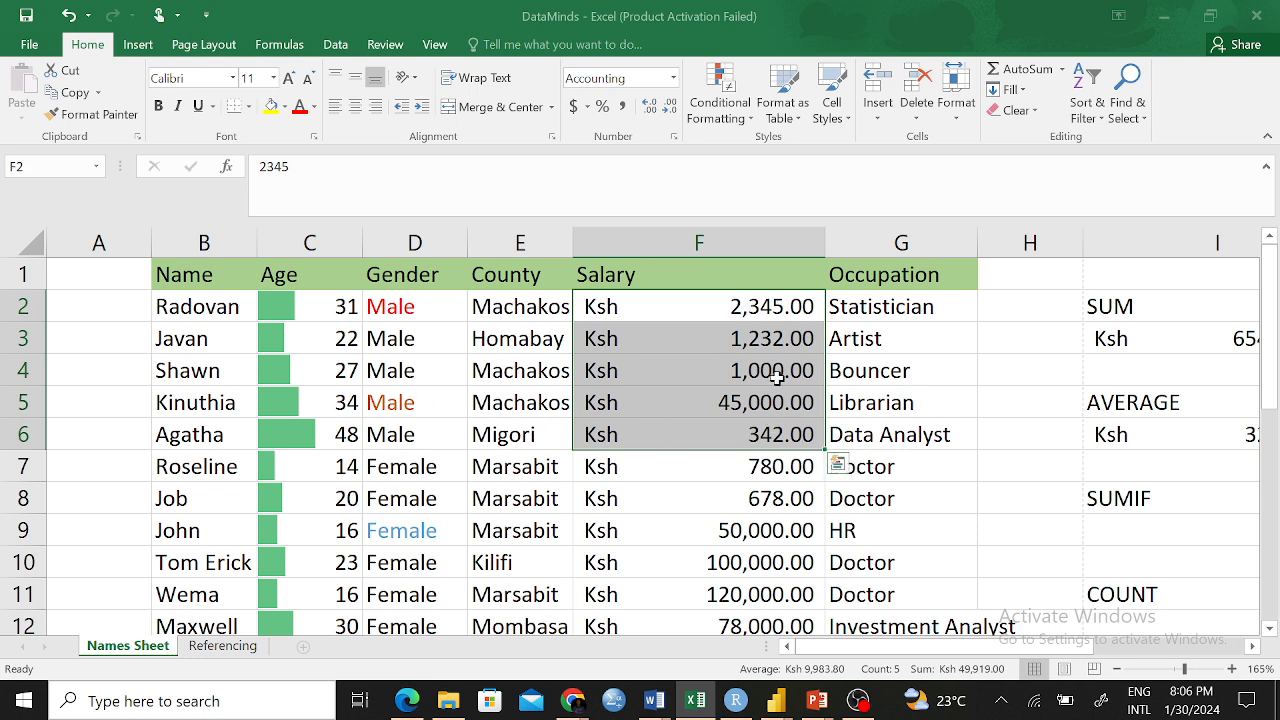
{"action": "scroll", "coordinate": [775, 380], "scroll_direction": "down", "scroll_amount": 4}
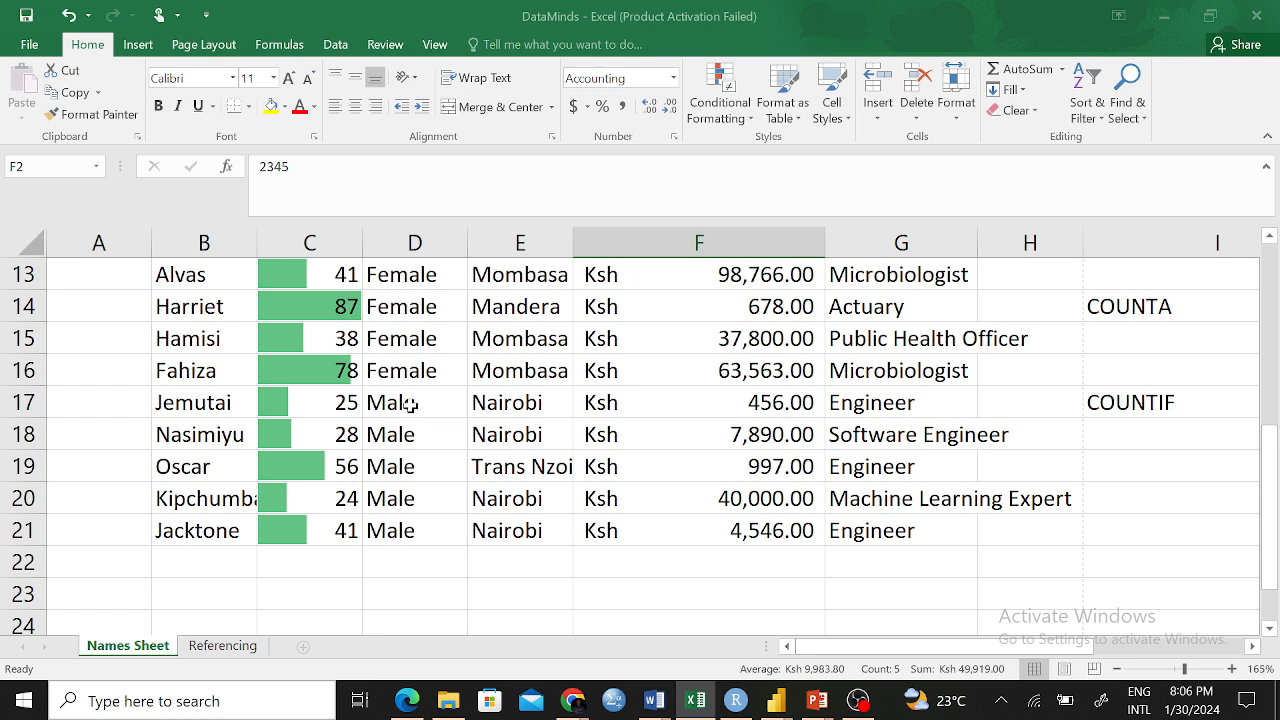
{"action": "scroll", "coordinate": [856, 420], "scroll_direction": "up", "scroll_amount": 4}
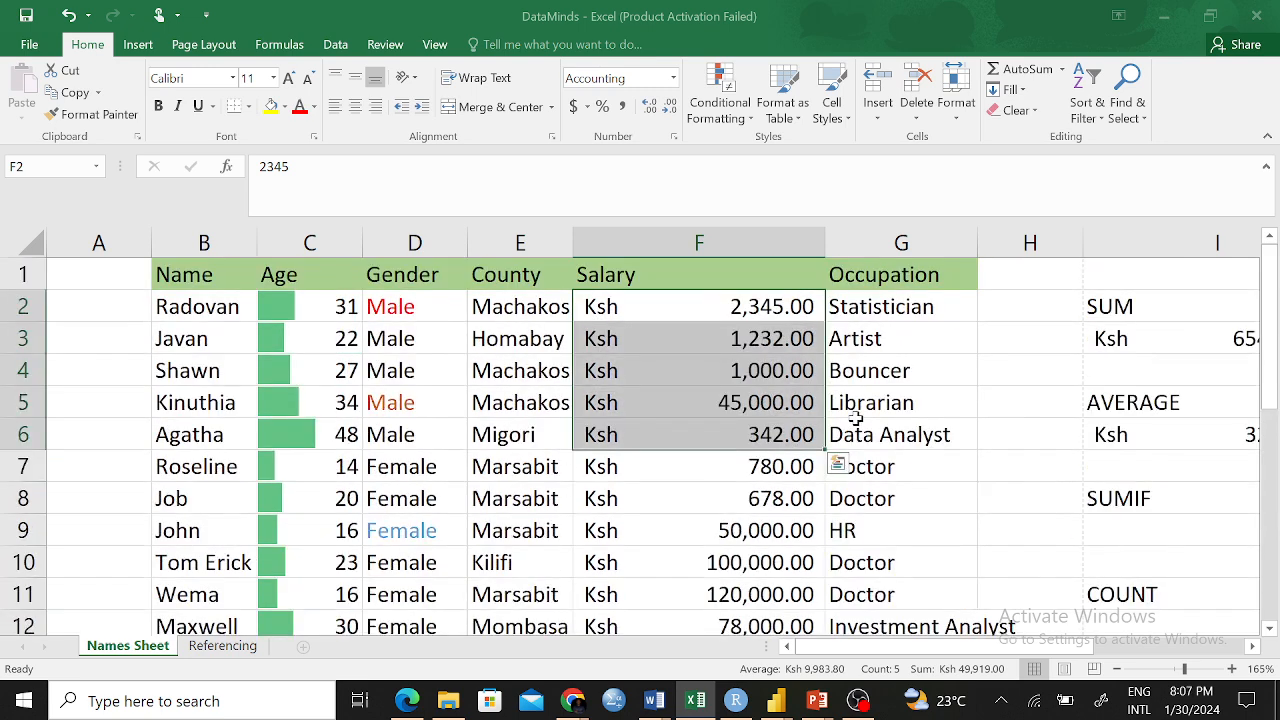
{"action": "left_click", "coordinate": [994, 405]}
Select the SUMIF result cell I9 and make column I narrower
{"action": "left_click", "coordinate": [1131, 495]}
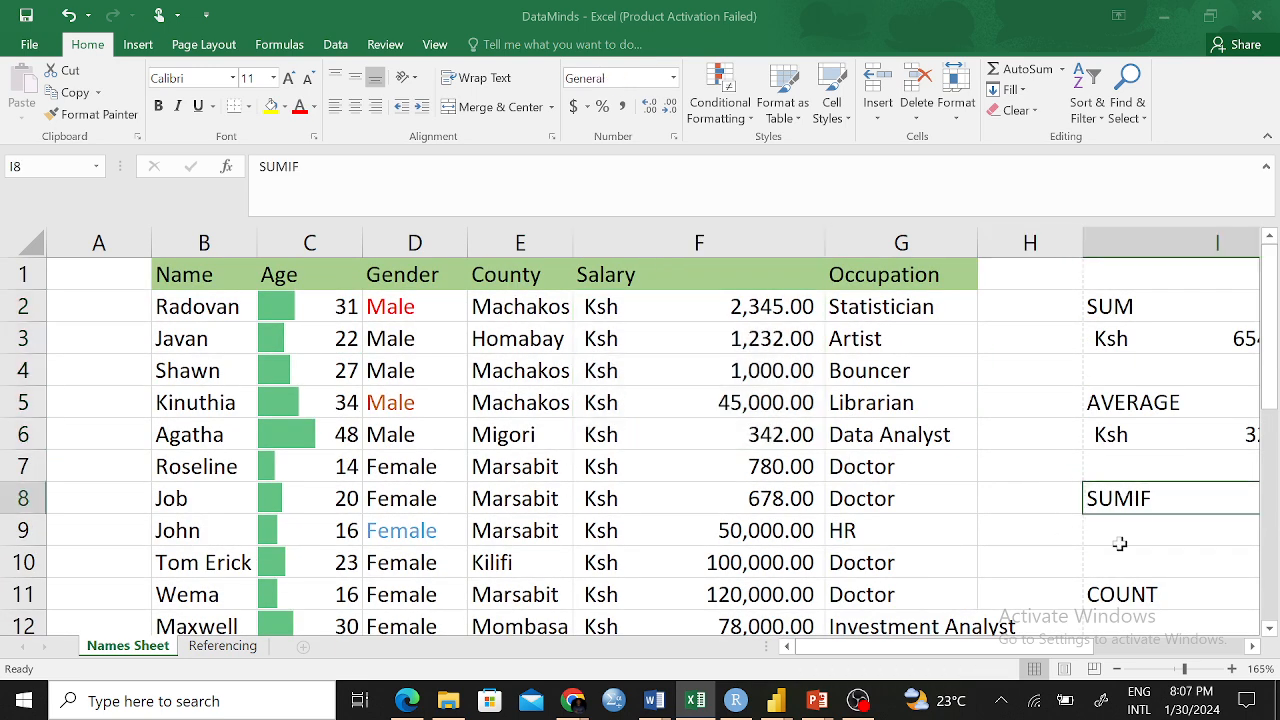
{"action": "mouse_move", "coordinate": [1105, 652]}
{"action": "left_mouse_down"}
{"action": "mouse_move", "coordinate": [1075, 650]}
{"action": "mouse_move", "coordinate": [1108, 650]}
{"action": "left_mouse_up"}
{"action": "left_click", "coordinate": [1185, 535]}
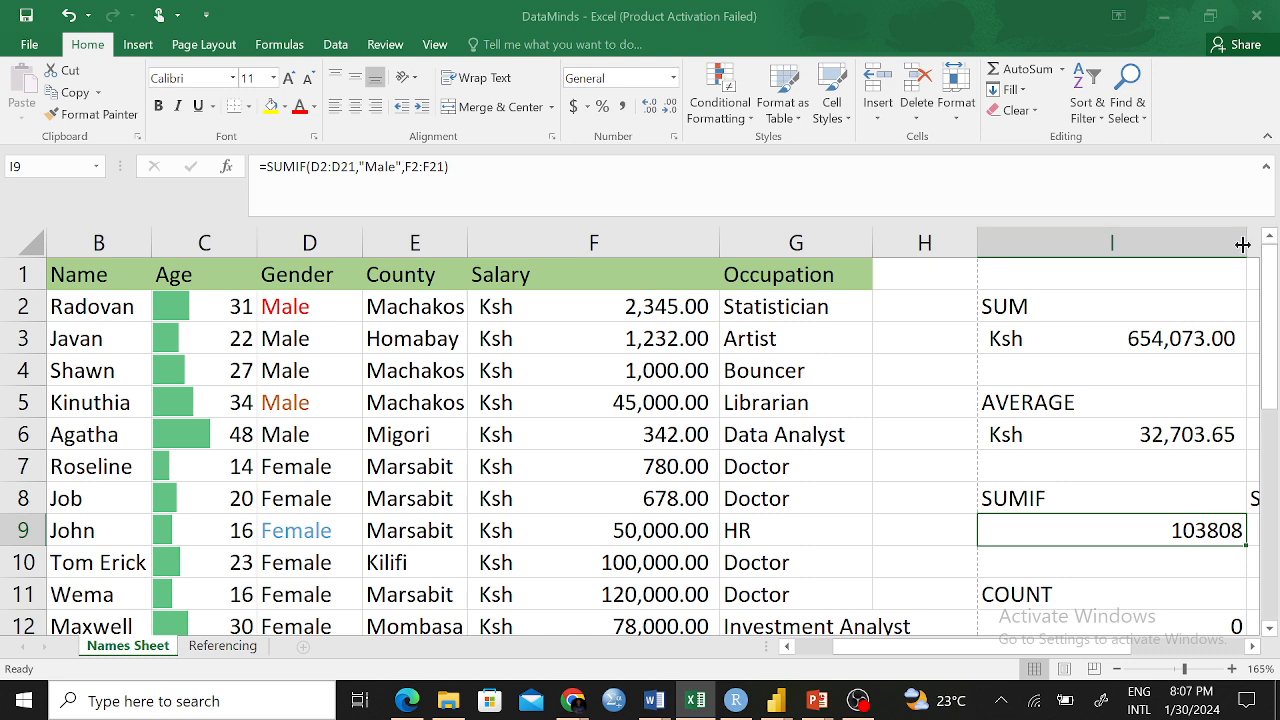
{"action": "left_click_drag", "start_coordinate": [1242, 245], "coordinate": [1185, 262]}
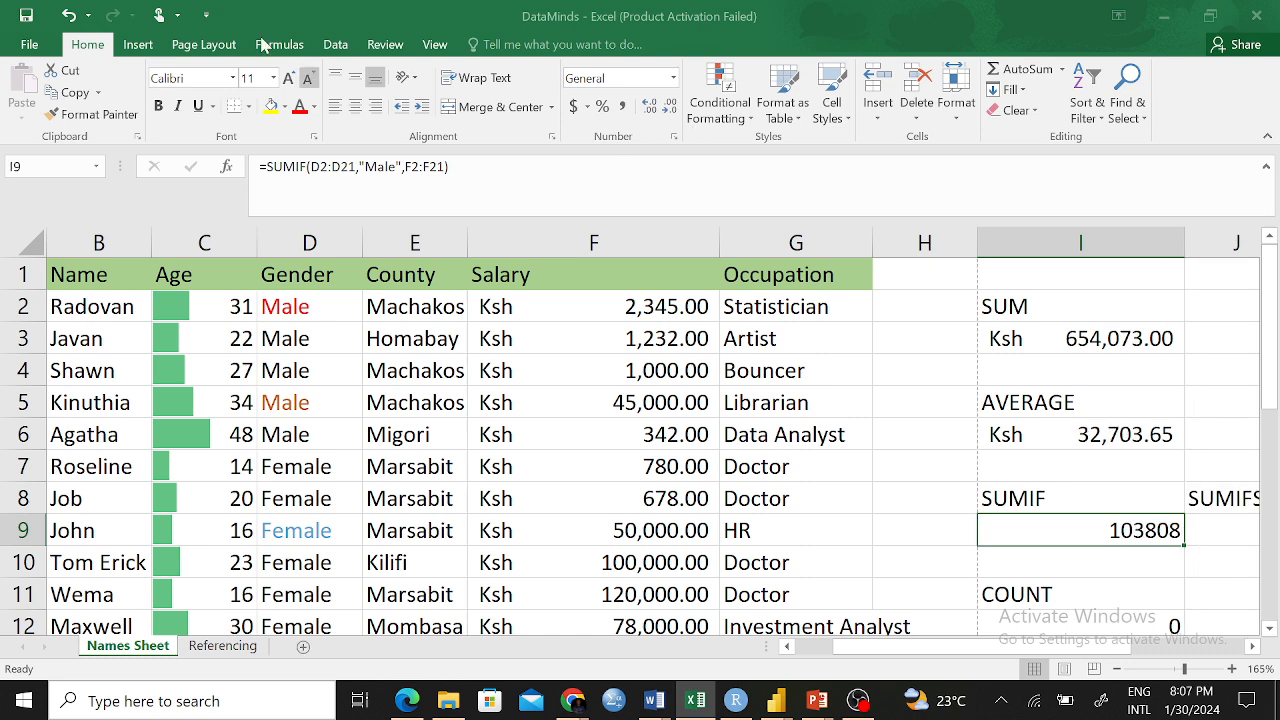
Replace the SUMIF arguments so I9 reads =SUMIF(D2:D21,"") with an empty criterion
{"action": "key", "text": "F2"}
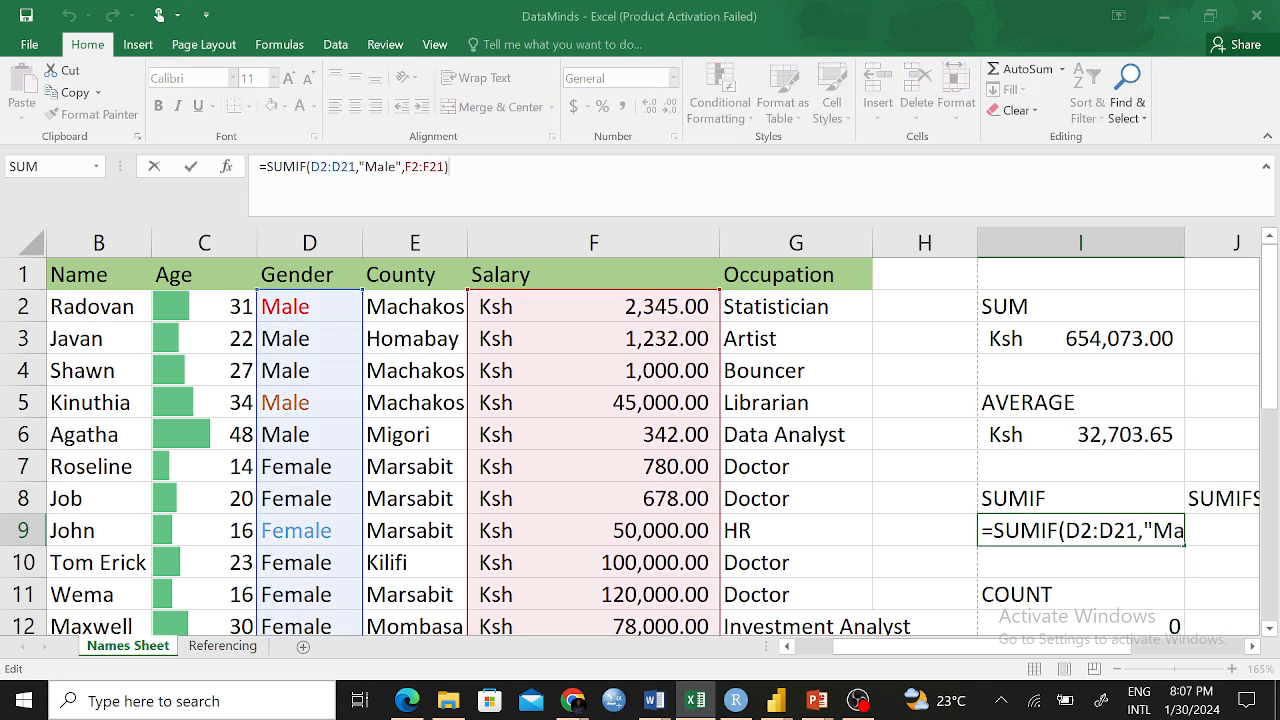
{"action": "double_click", "coordinate": [434, 167]}
{"action": "left_click_drag", "start_coordinate": [451, 167], "coordinate": [311, 167]}
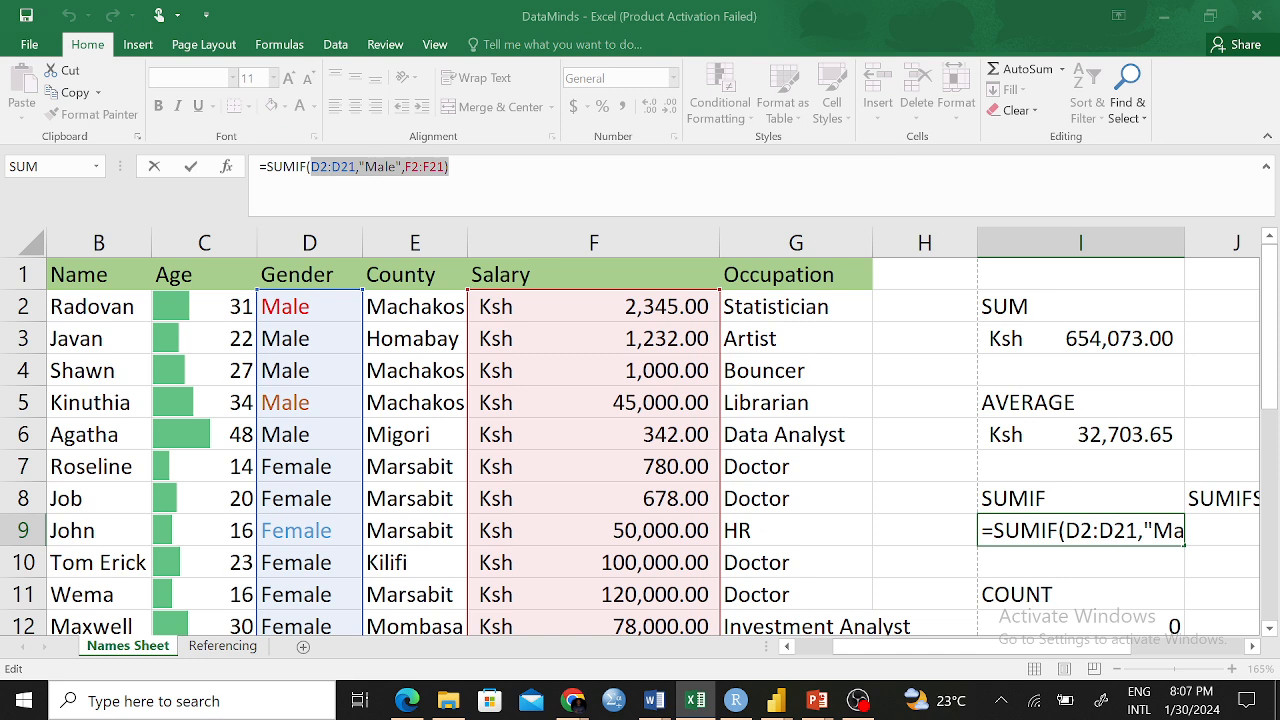
{"action": "key", "text": "BackSpace"}
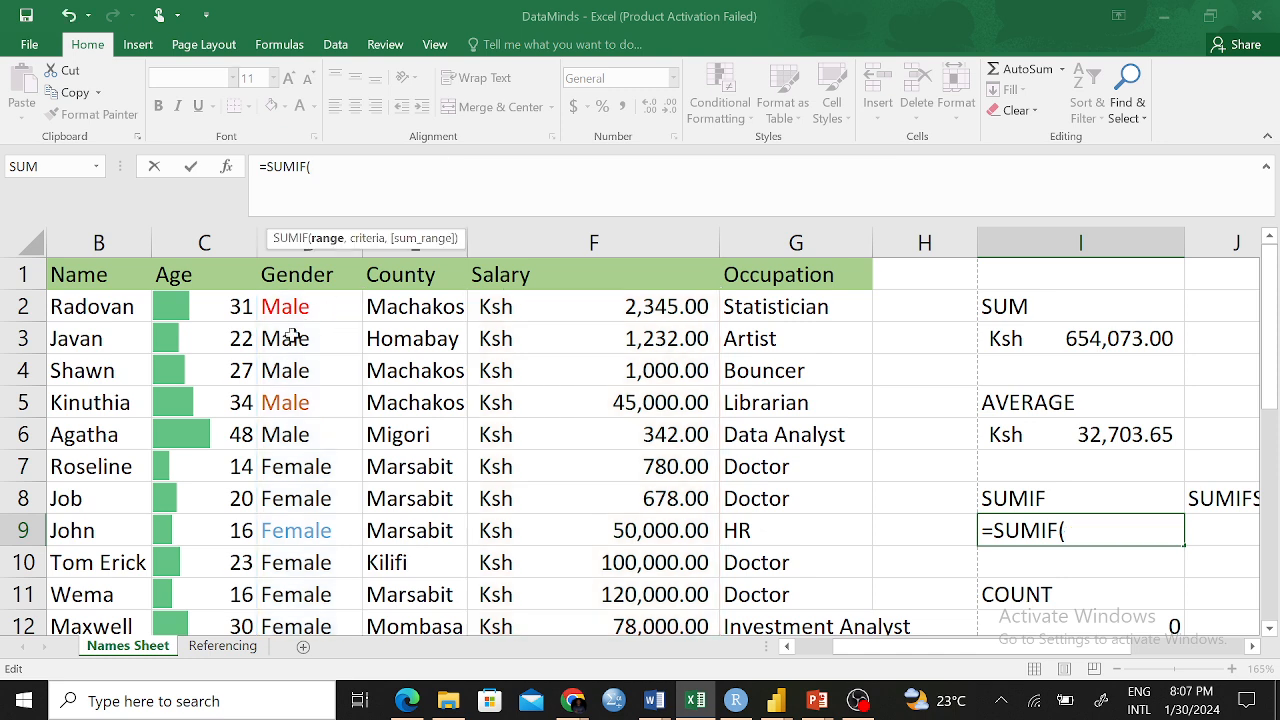
{"action": "left_click_drag", "start_coordinate": [290, 296], "coordinate": [297, 563]}
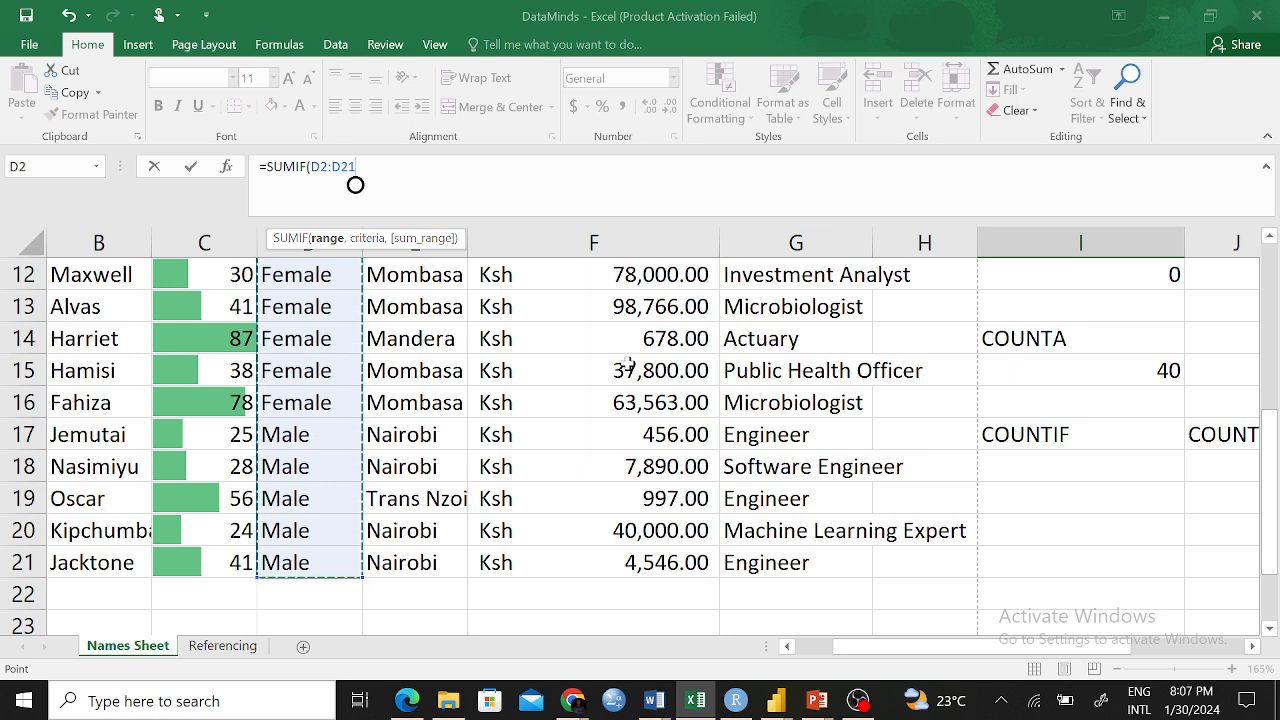
{"action": "type", "text": ","}
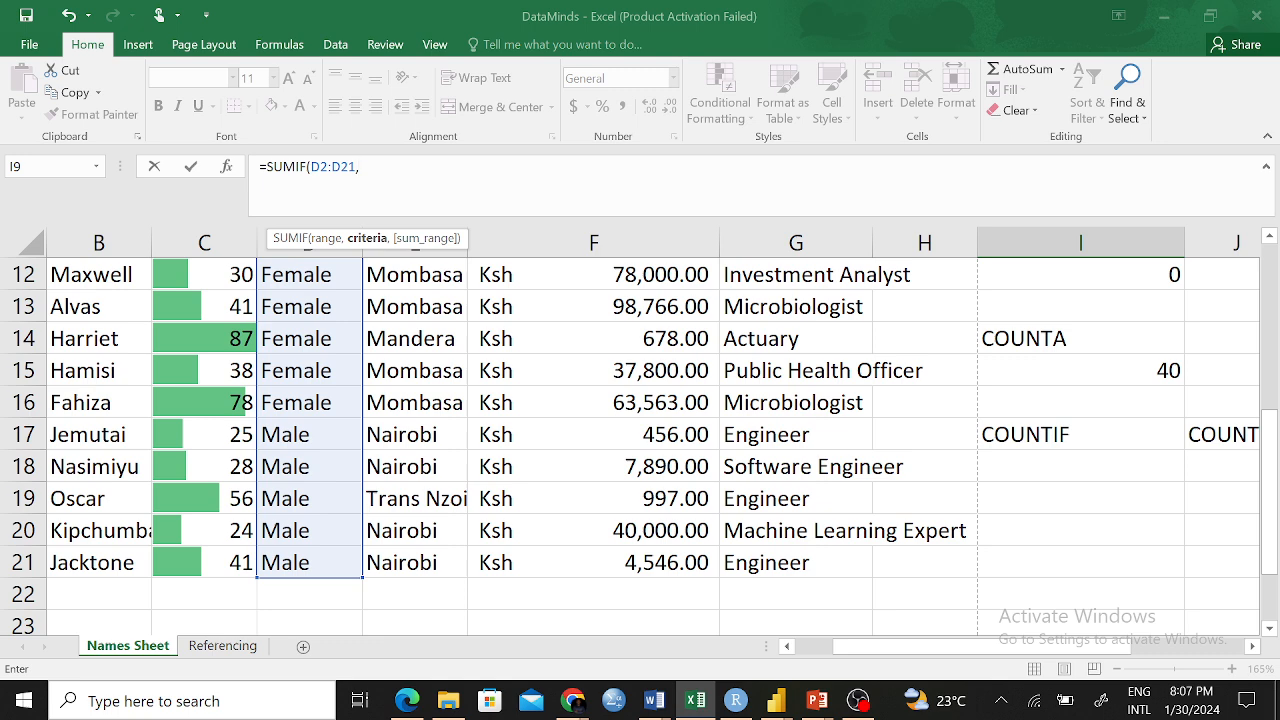
{"action": "type", "text": "\"\""}
{"action": "key", "text": "Left"}
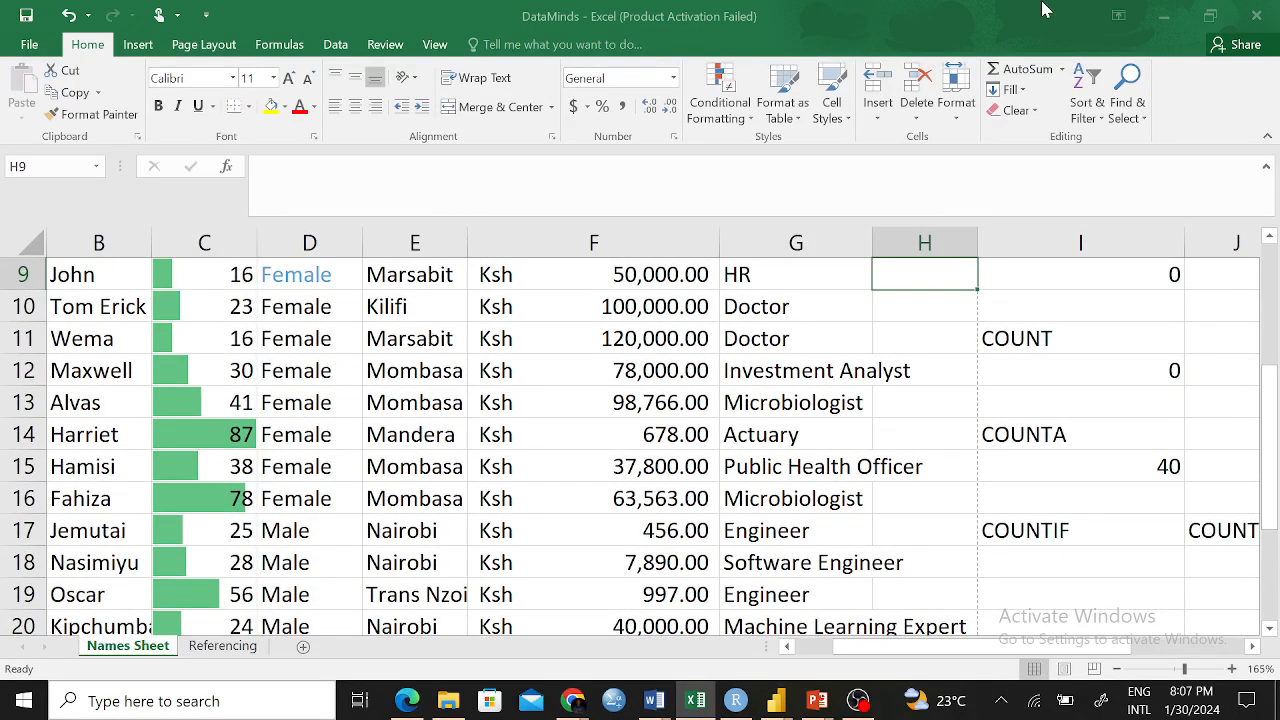
{"action": "scroll", "coordinate": [1100, 402], "scroll_direction": "up", "scroll_amount": 3}
Complete I9 as =SUMIF(D2:D21,"Male",C2:C21) to total male ages, 336
{"action": "left_click", "coordinate": [1108, 538]}
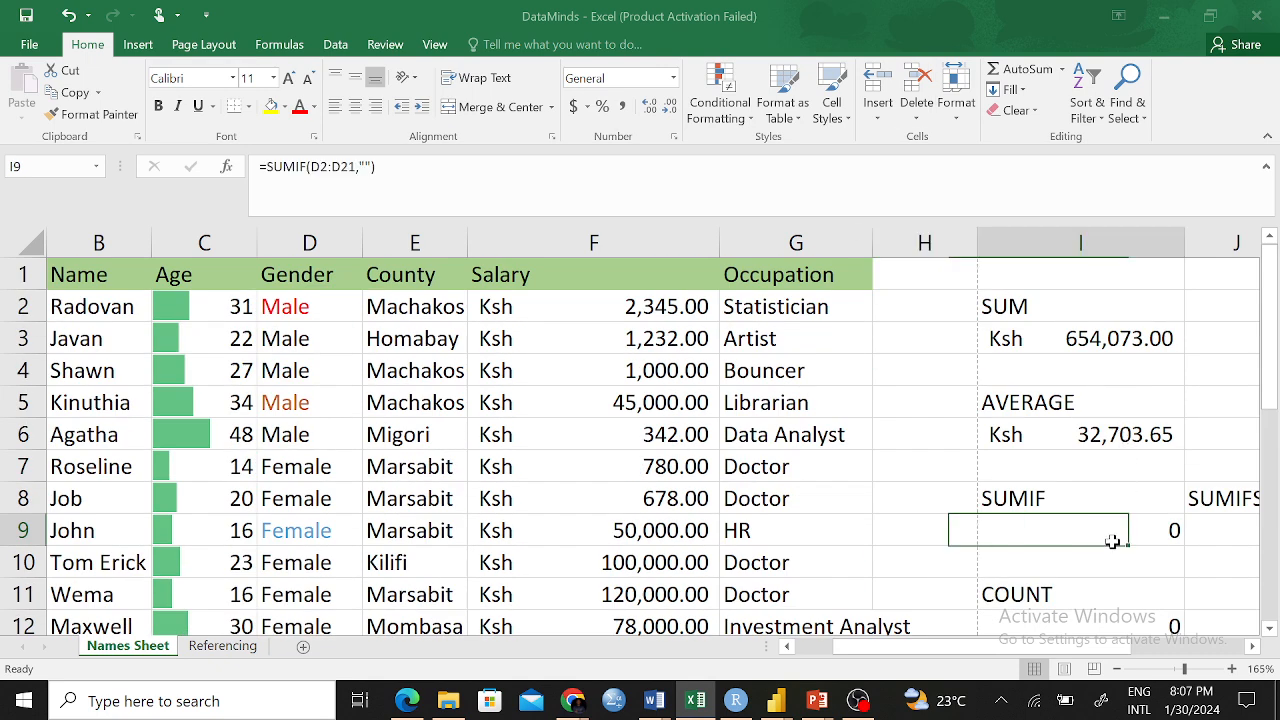
{"action": "left_click", "coordinate": [360, 196]}
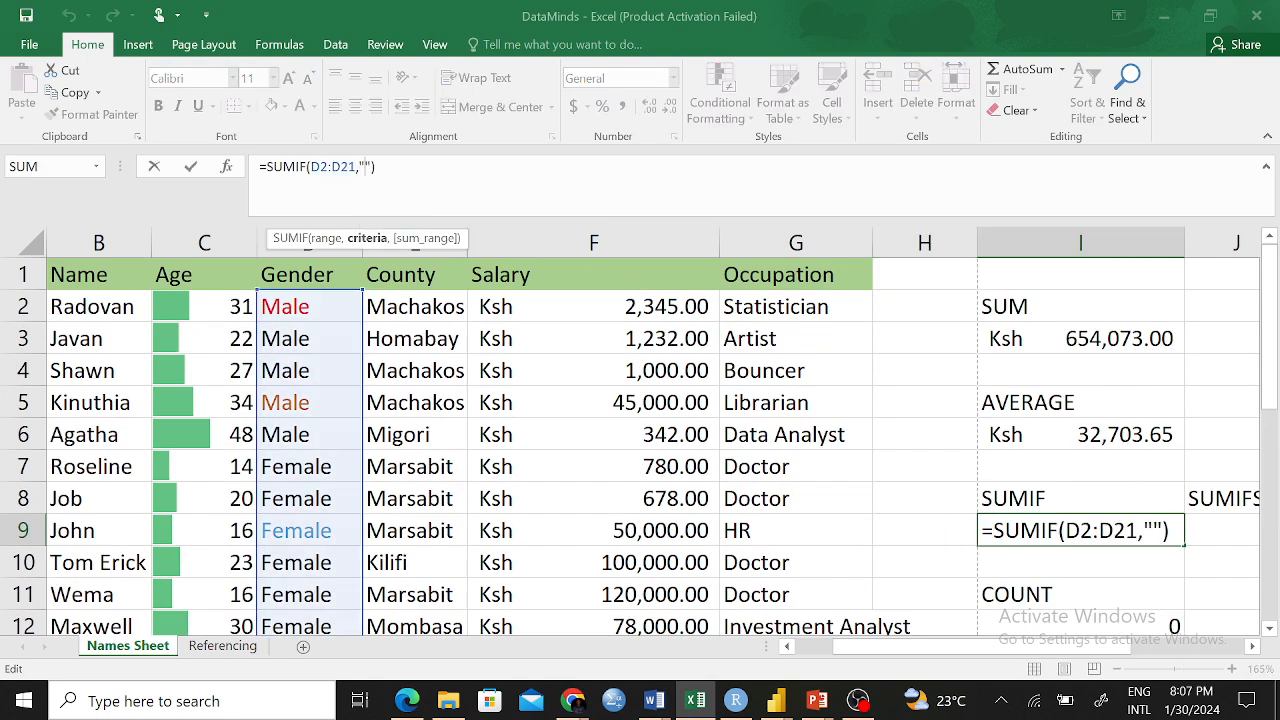
{"action": "type", "text": "Male\""}
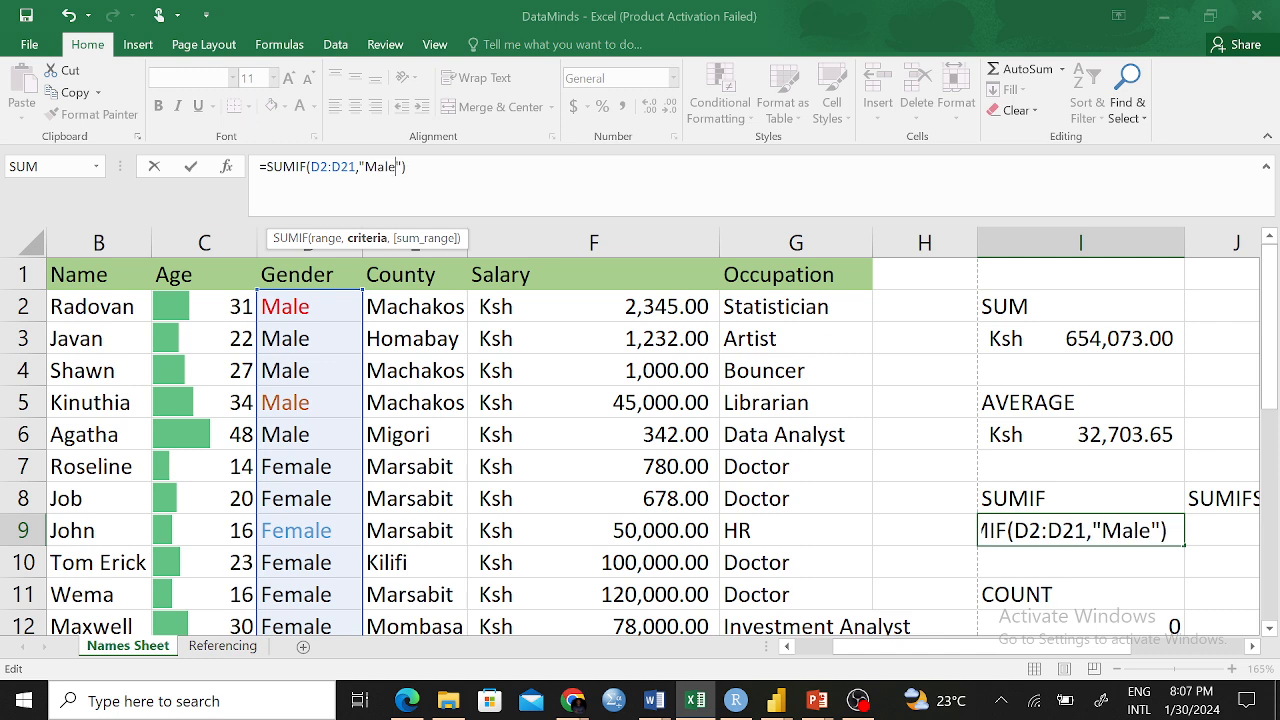
{"action": "type", "text": ","}
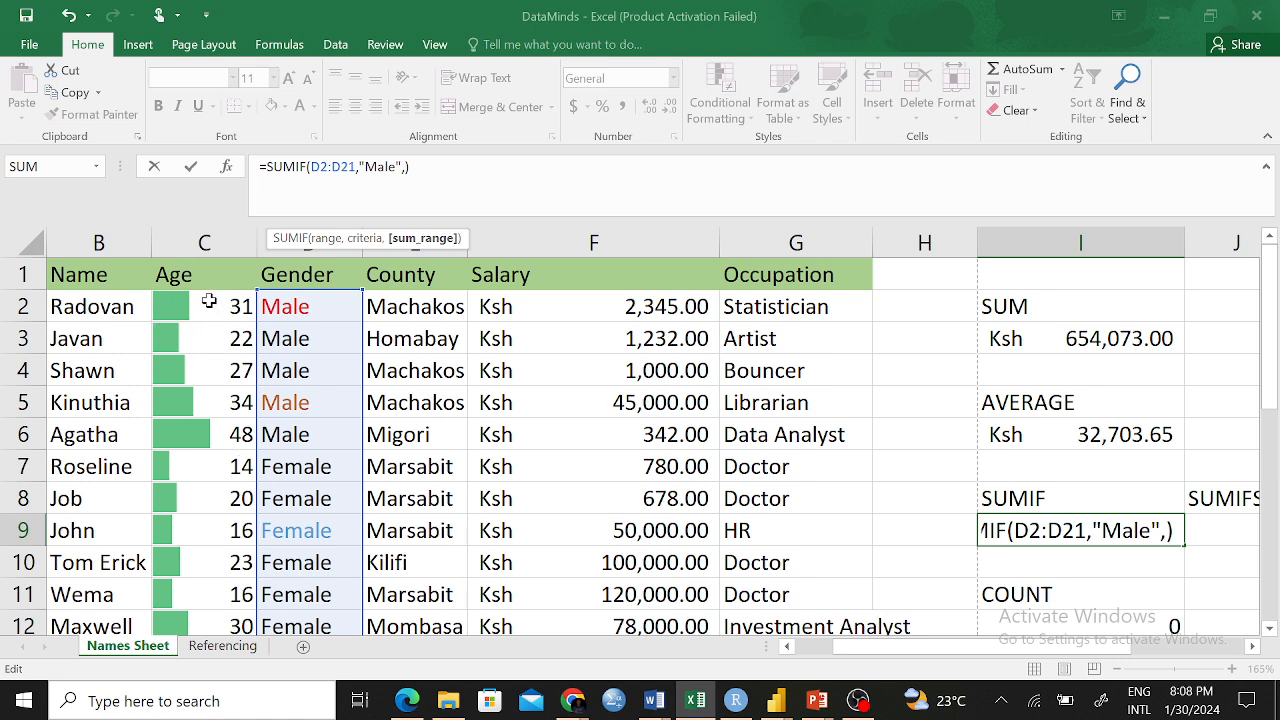
{"action": "left_click_drag", "start_coordinate": [208, 300], "coordinate": [195, 563]}
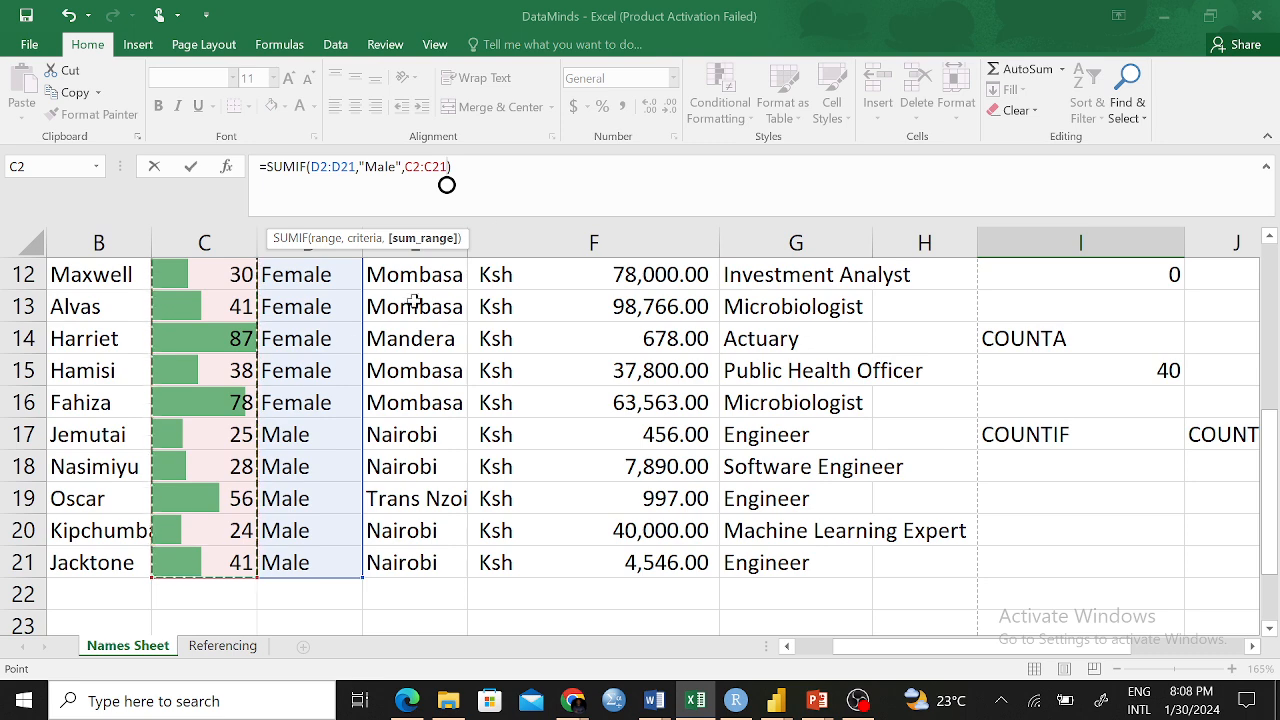
{"action": "left_click", "coordinate": [447, 185]}
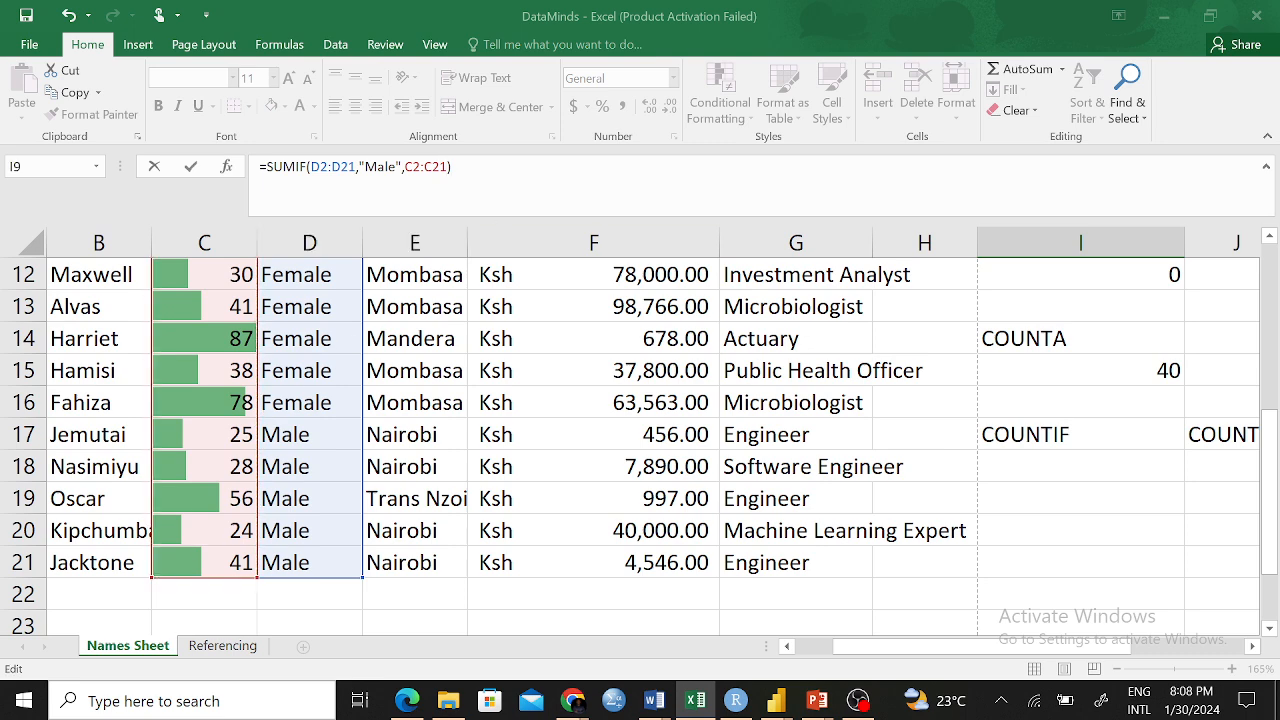
{"action": "key", "text": "Return"}
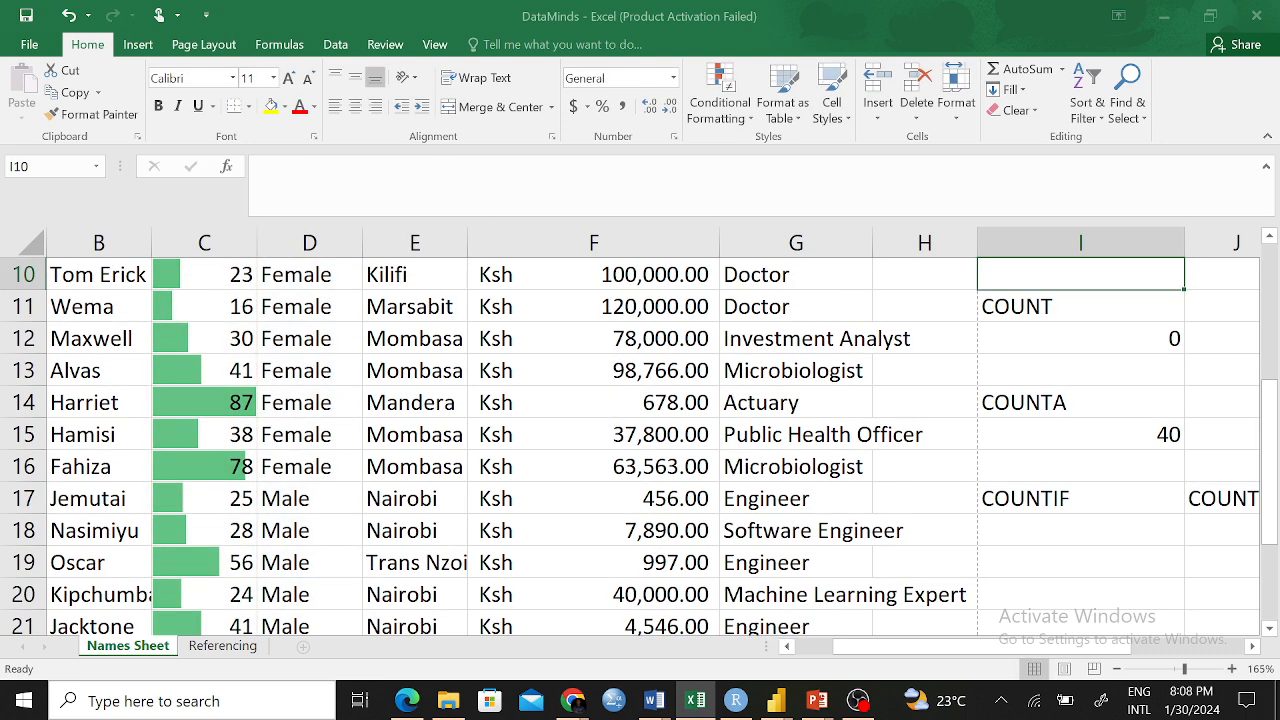
{"action": "scroll", "coordinate": [745, 333], "scroll_direction": "up", "scroll_amount": 3}
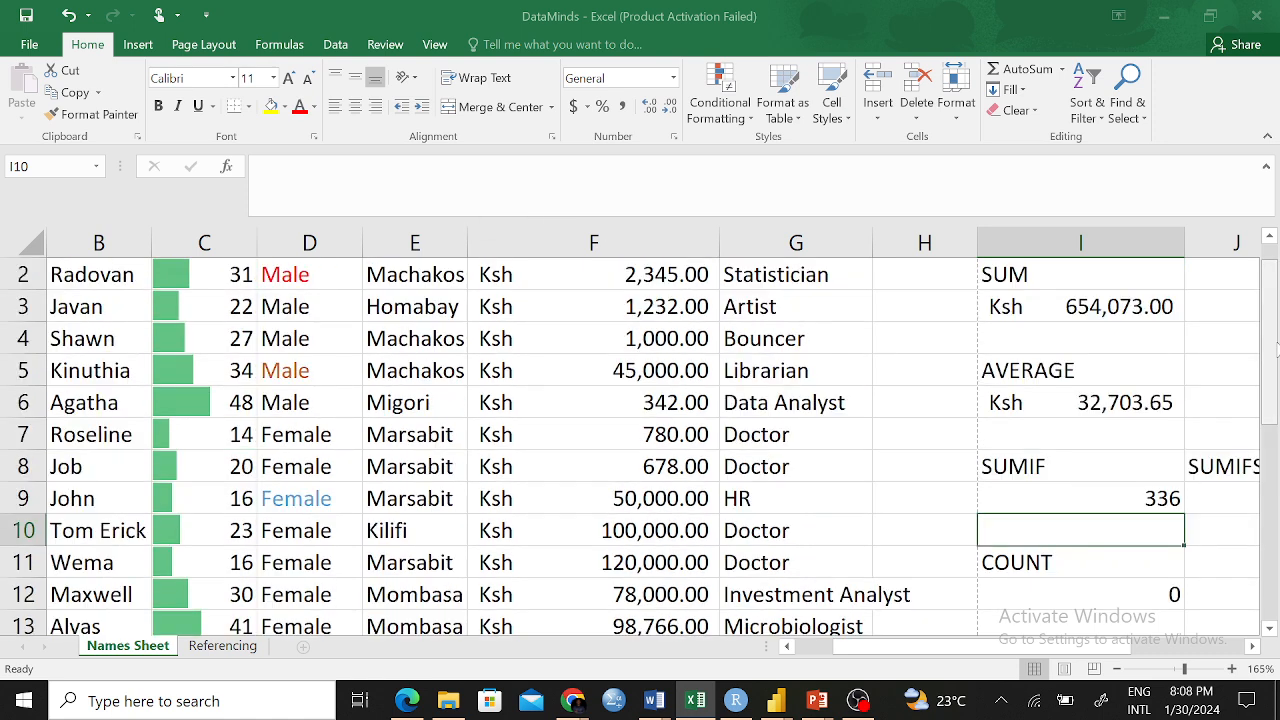
Switch the I9 sum range from C2:C21 to F2:F21, totalling male salaries as 103808
{"action": "left_click", "coordinate": [1062, 501]}
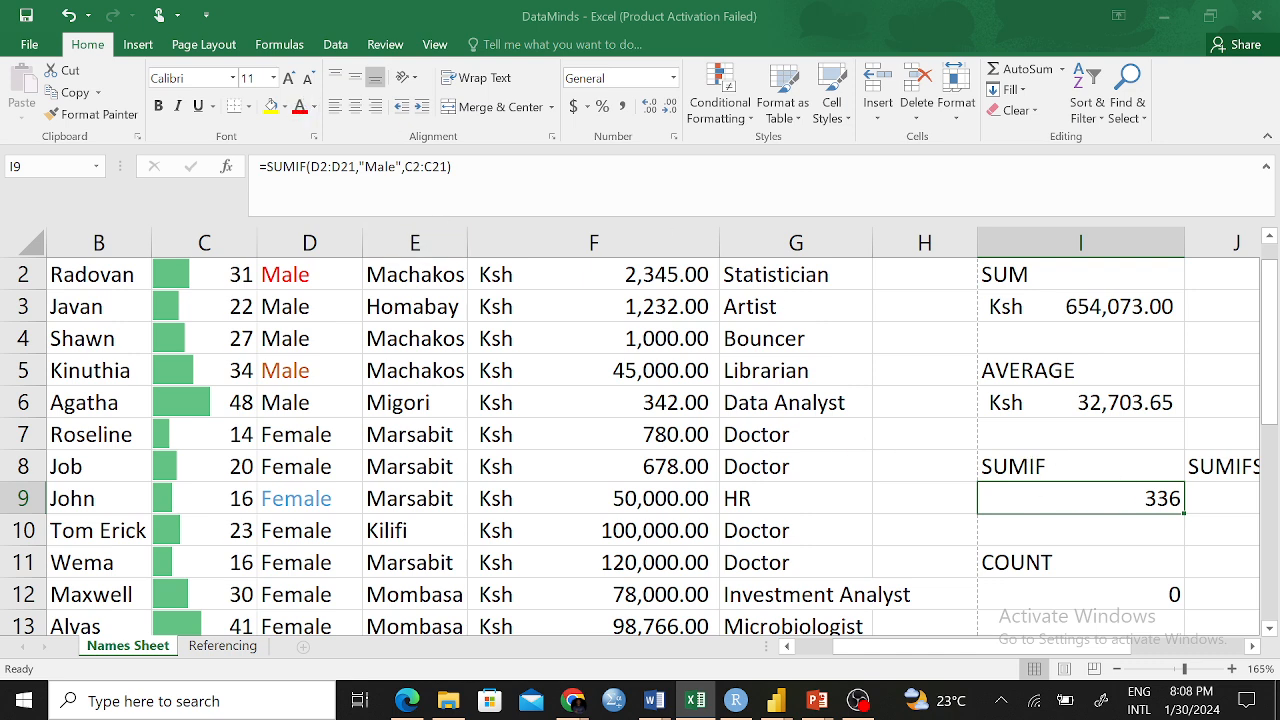
{"action": "key", "text": "F2"}
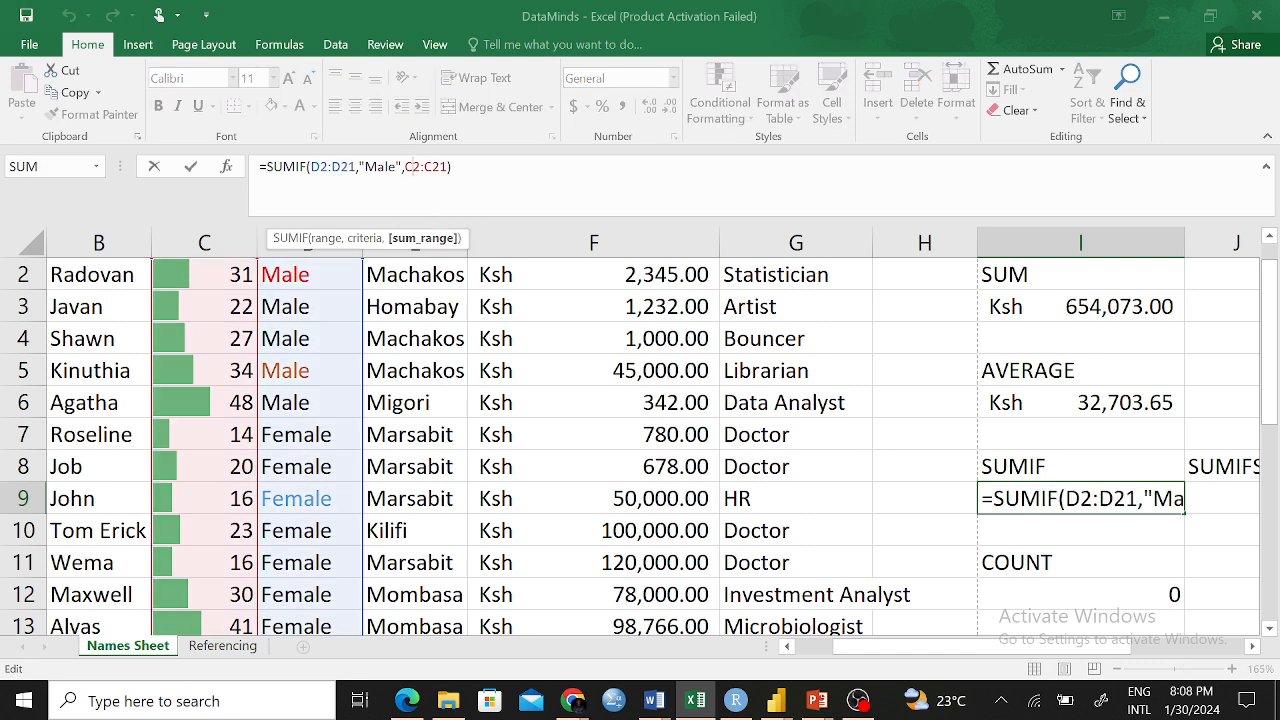
{"action": "key", "text": "BackSpace"}
{"action": "type", "text": "F"}
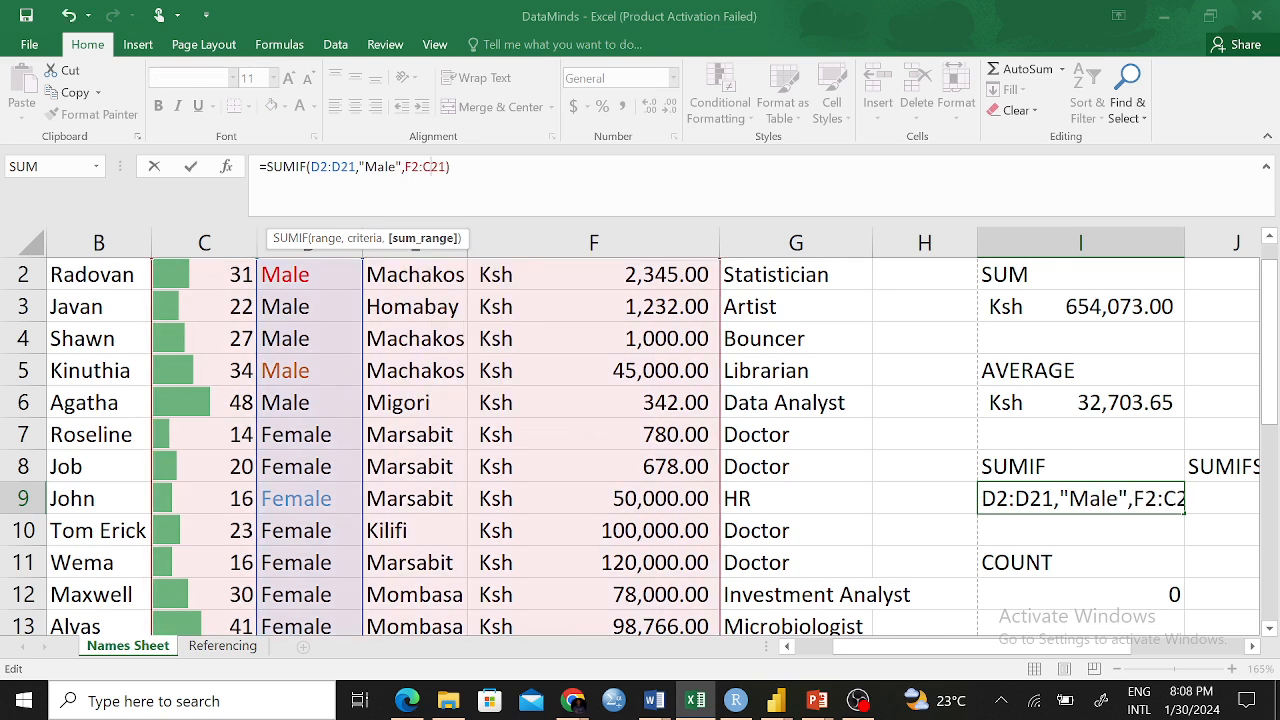
{"action": "key", "text": "BackSpace"}
{"action": "type", "text": "F"}
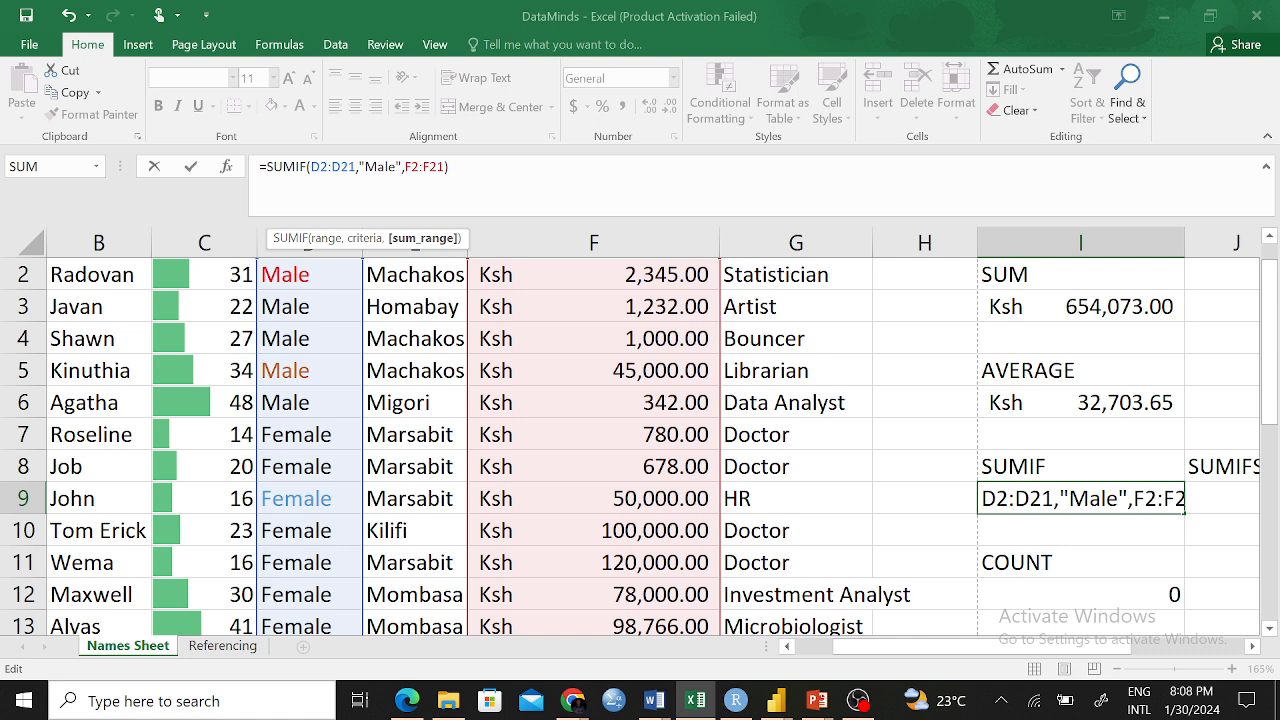
{"action": "key", "text": "Return"}
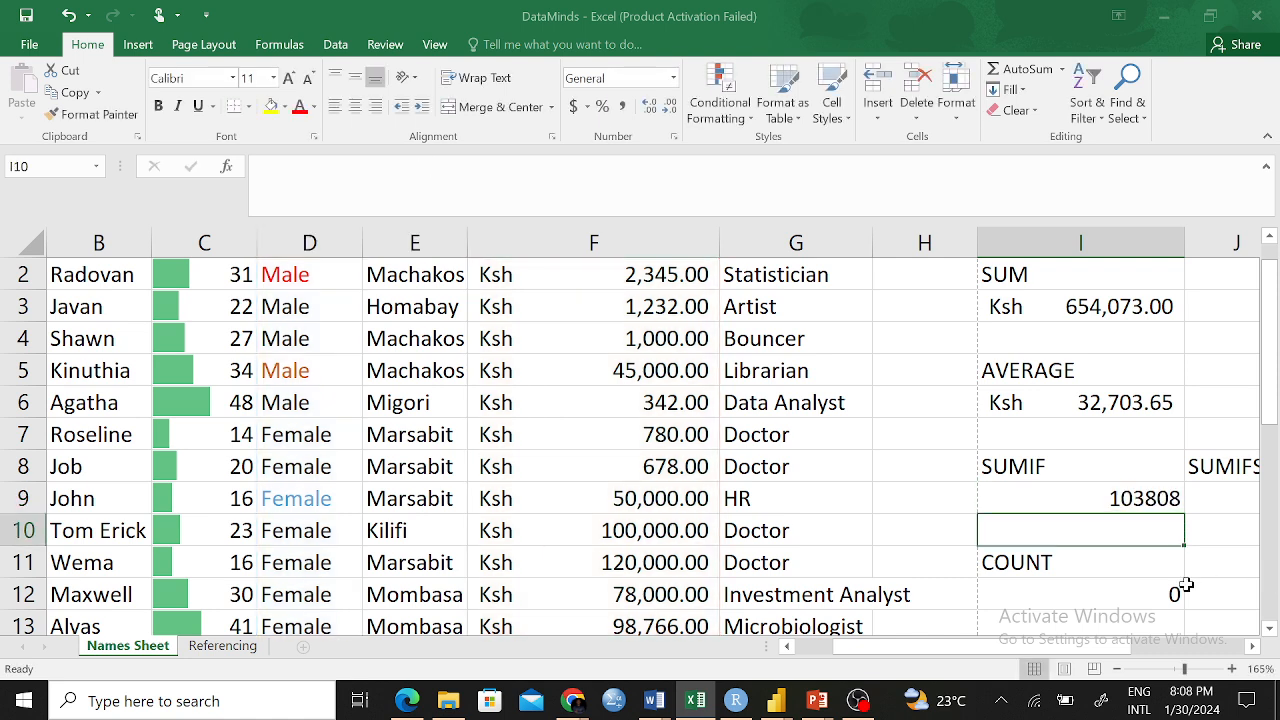
{"action": "left_click", "coordinate": [1145, 492]}
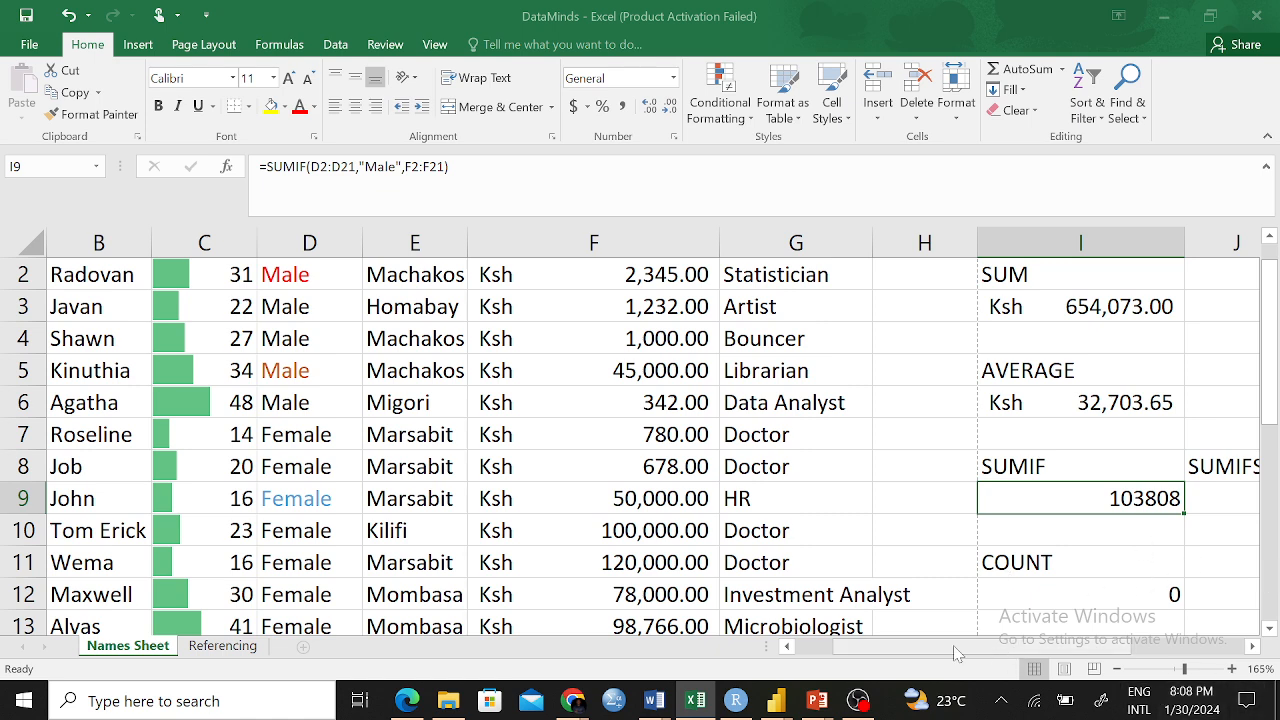
Review the I9 SUMIF formula, highlighting its range, criterion and F2:F21 sum range
{"action": "left_click_drag", "start_coordinate": [955, 652], "coordinate": [975, 652]}
{"action": "left_click", "coordinate": [1131, 497]}
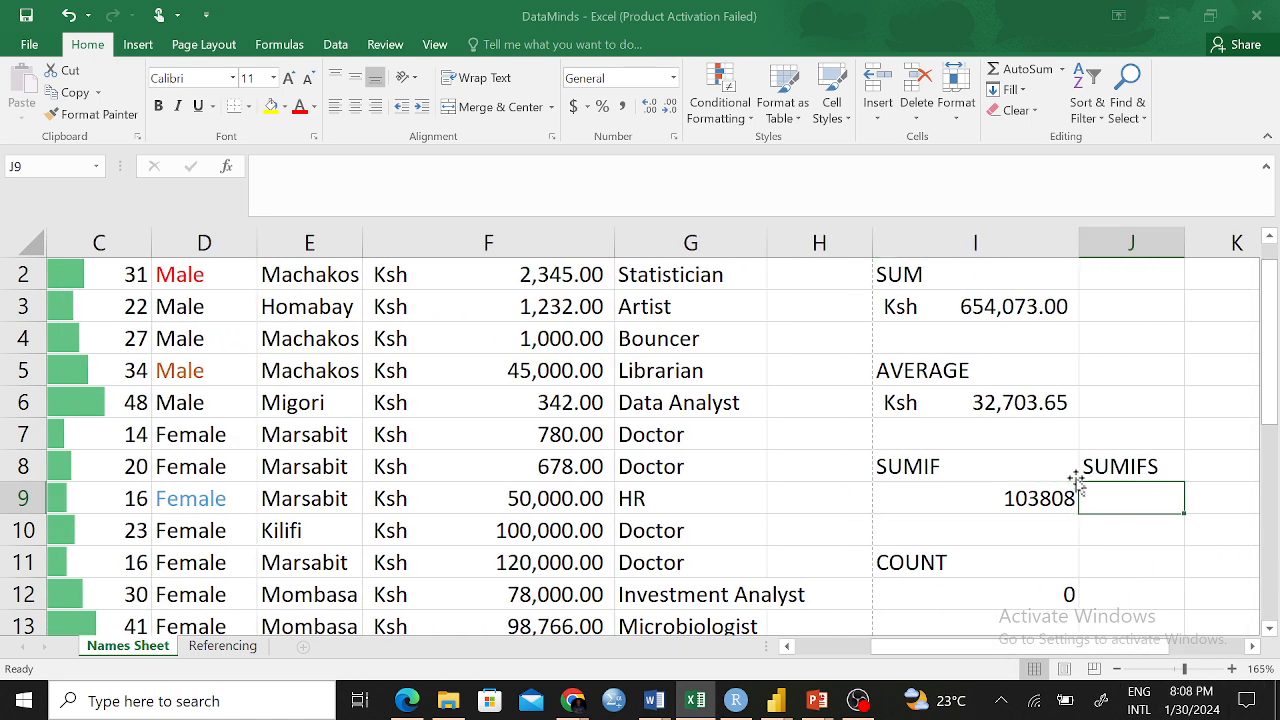
{"action": "left_click", "coordinate": [949, 471]}
{"action": "left_click", "coordinate": [1028, 505]}
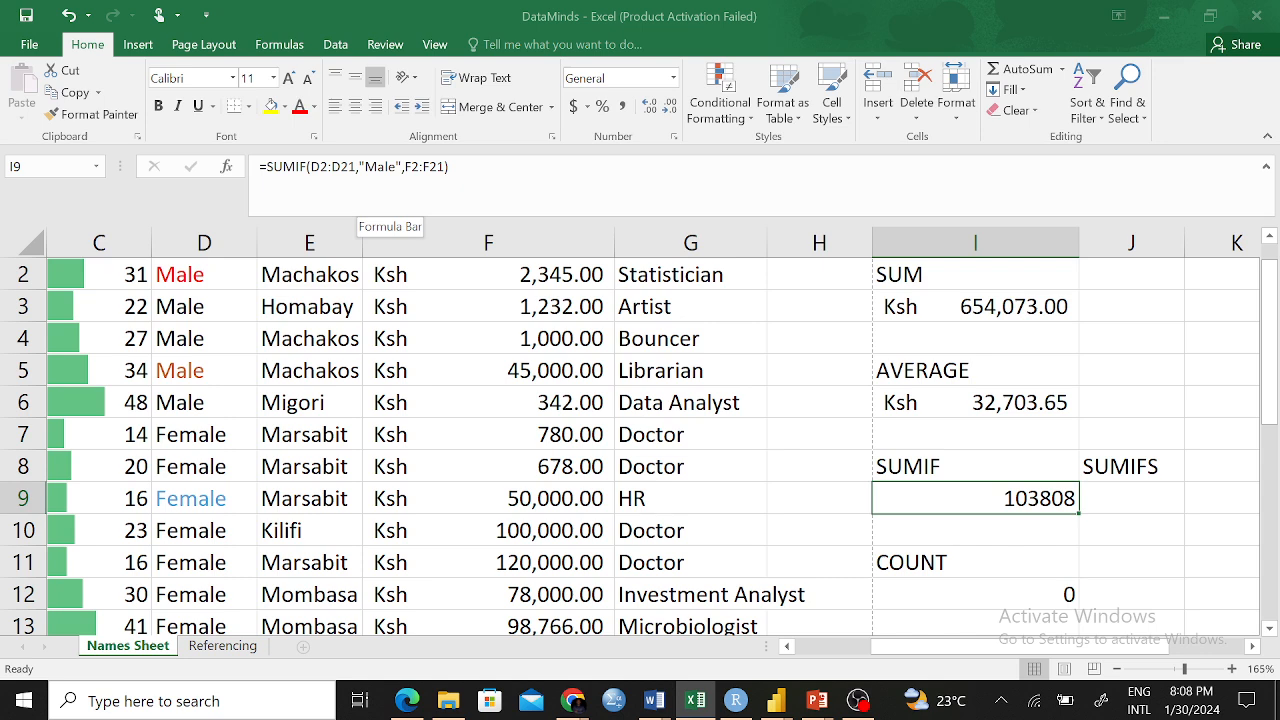
{"action": "left_click", "coordinate": [385, 166]}
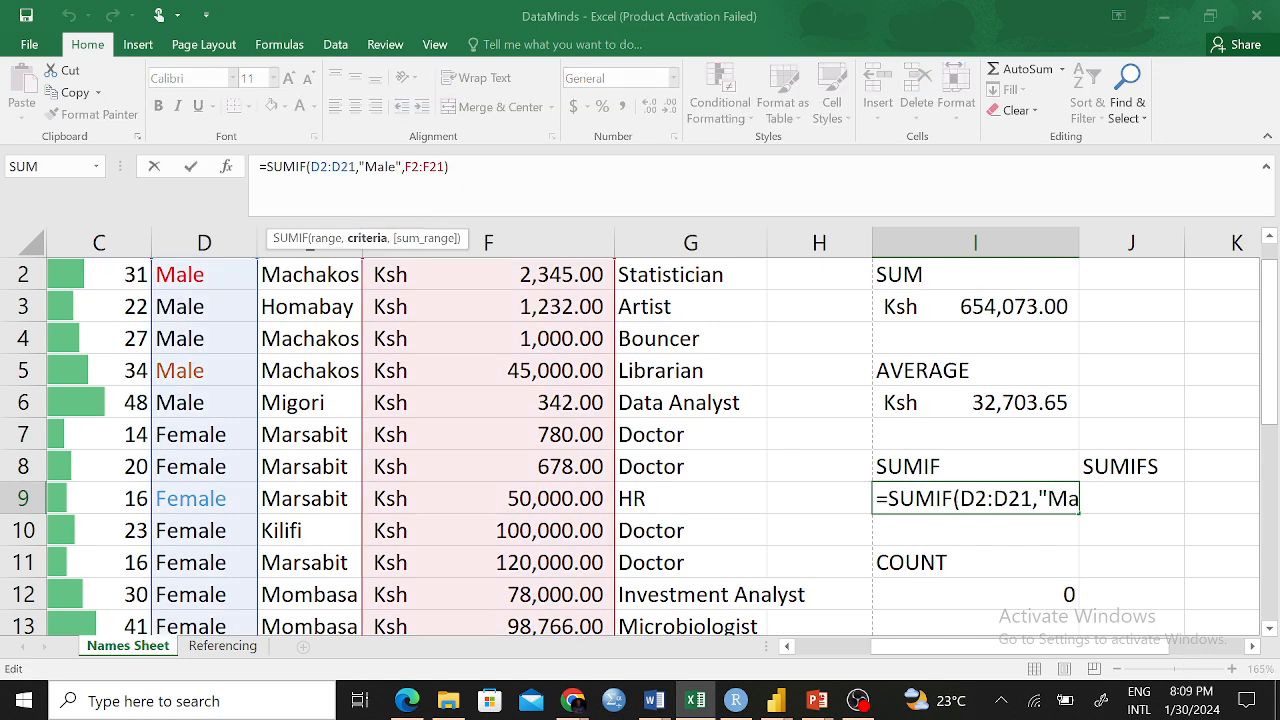
{"action": "left_click_drag", "start_coordinate": [310, 166], "coordinate": [438, 167]}
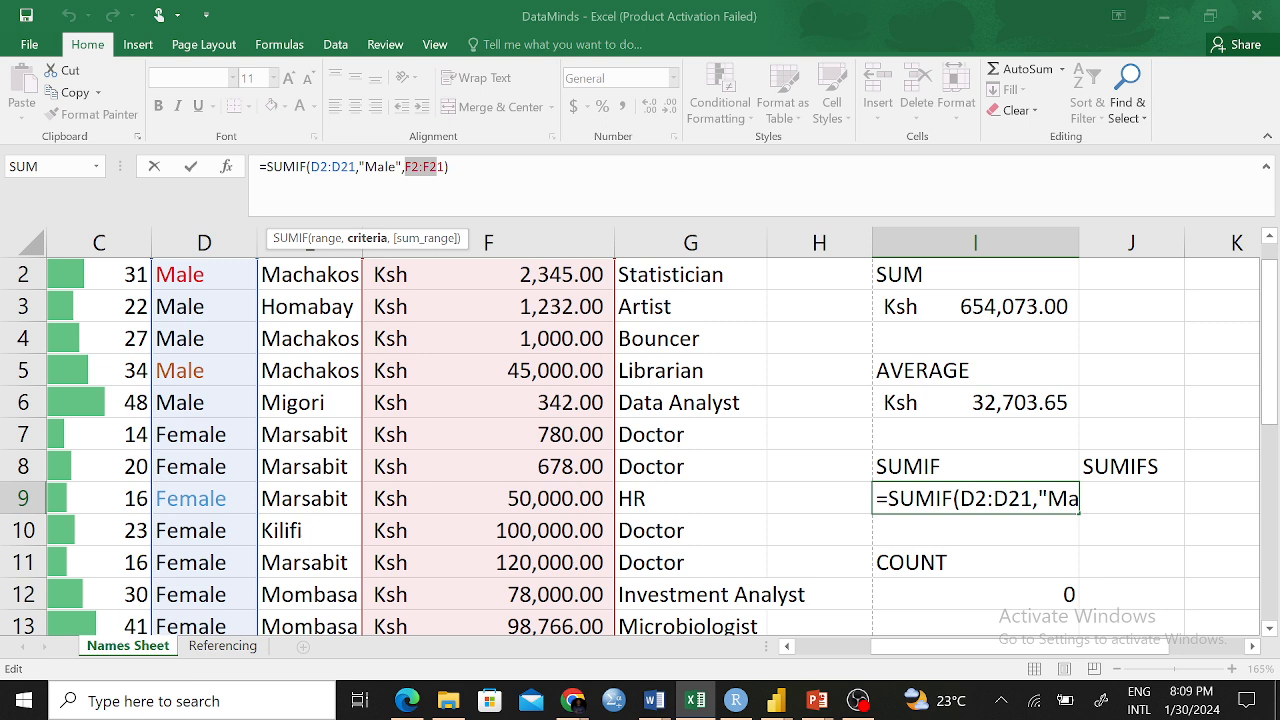
{"action": "left_click_drag", "start_coordinate": [438, 167], "coordinate": [446, 167]}
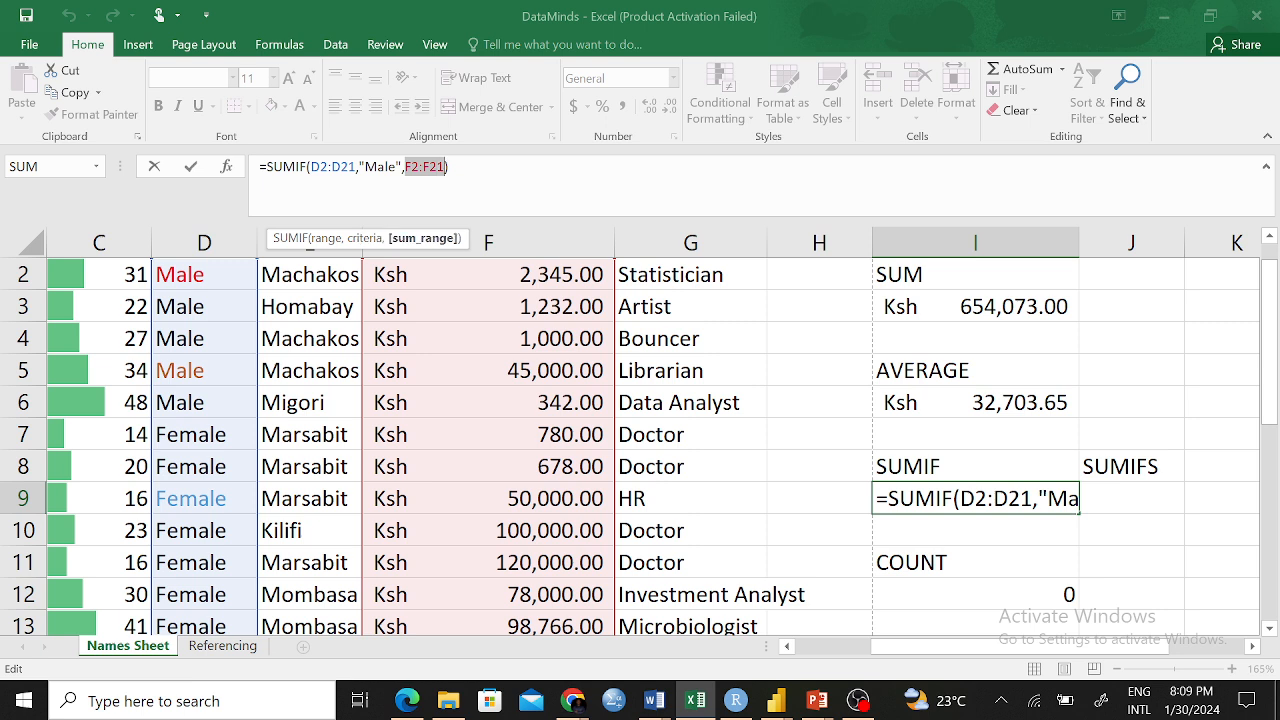
{"action": "left_click", "coordinate": [450, 167]}
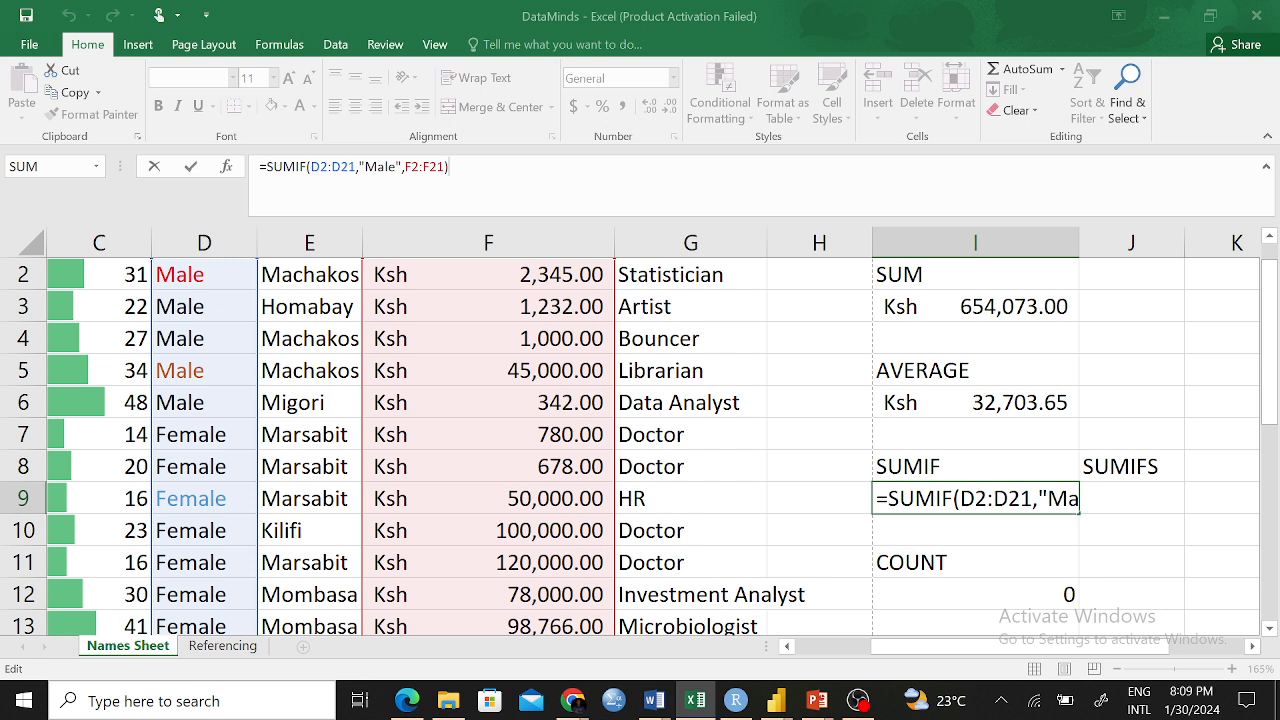
Enter the heading SUMIFS in J8 beside the SUMIF heading
{"action": "left_click", "coordinate": [1133, 488]}
{"action": "left_click", "coordinate": [1131, 466]}
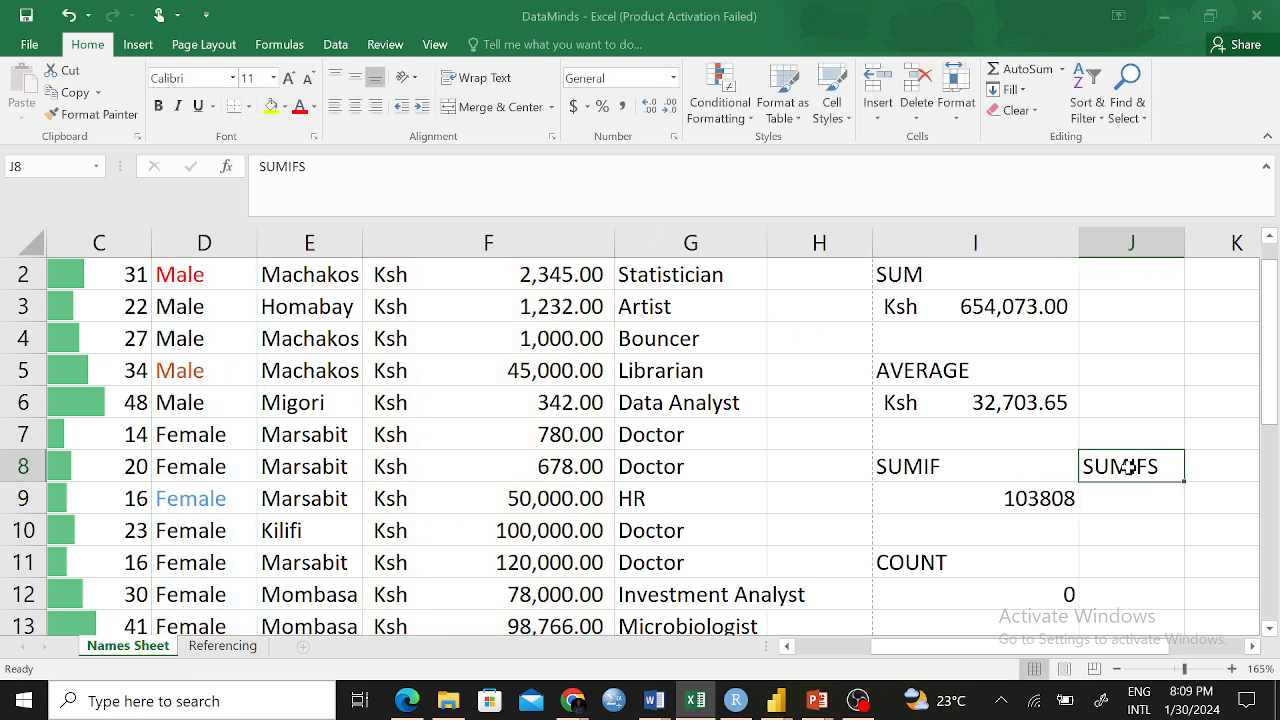
{"action": "left_click", "coordinate": [1133, 507]}
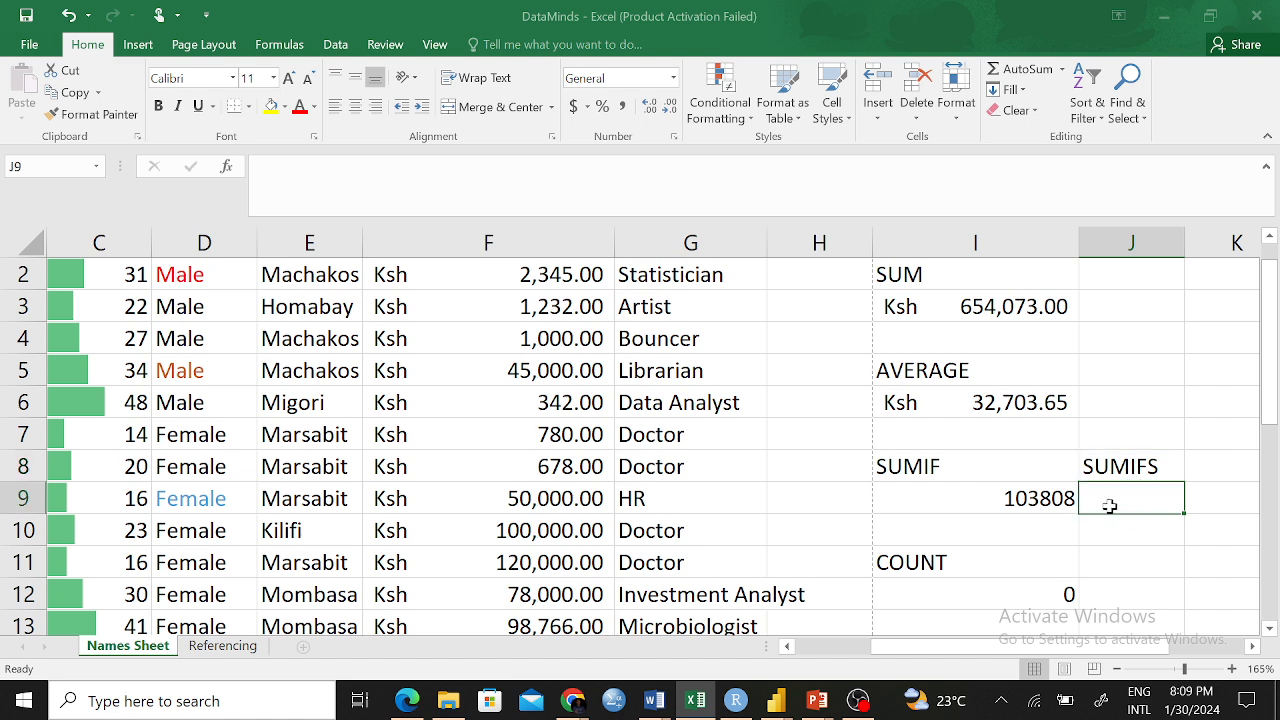
{"action": "left_click", "coordinate": [921, 467]}
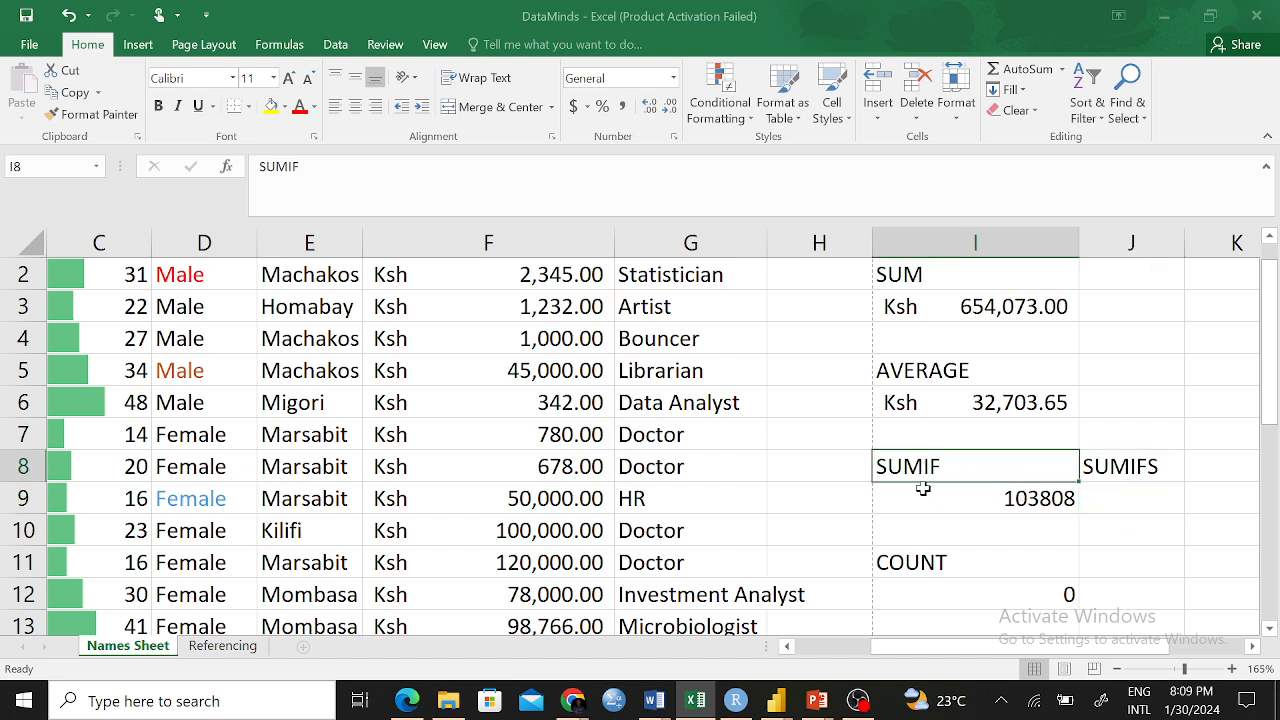
{"action": "left_click", "coordinate": [1140, 468]}
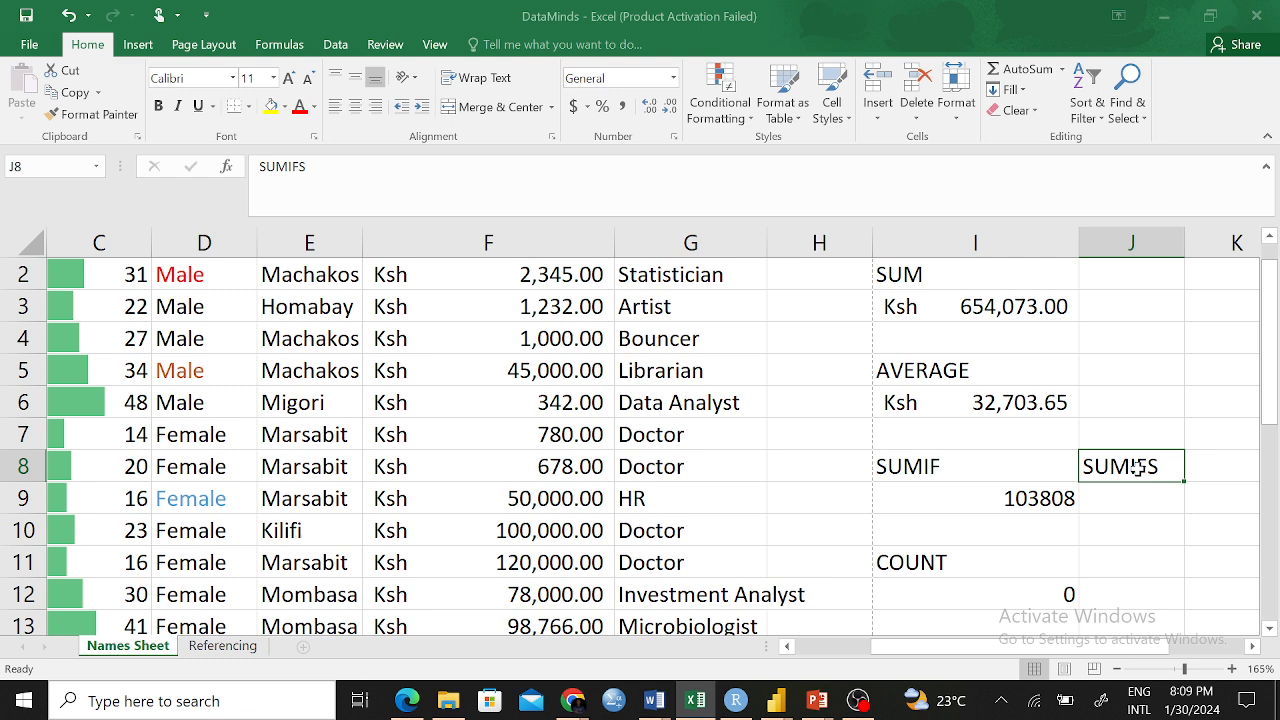
{"action": "left_click", "coordinate": [1144, 498]}
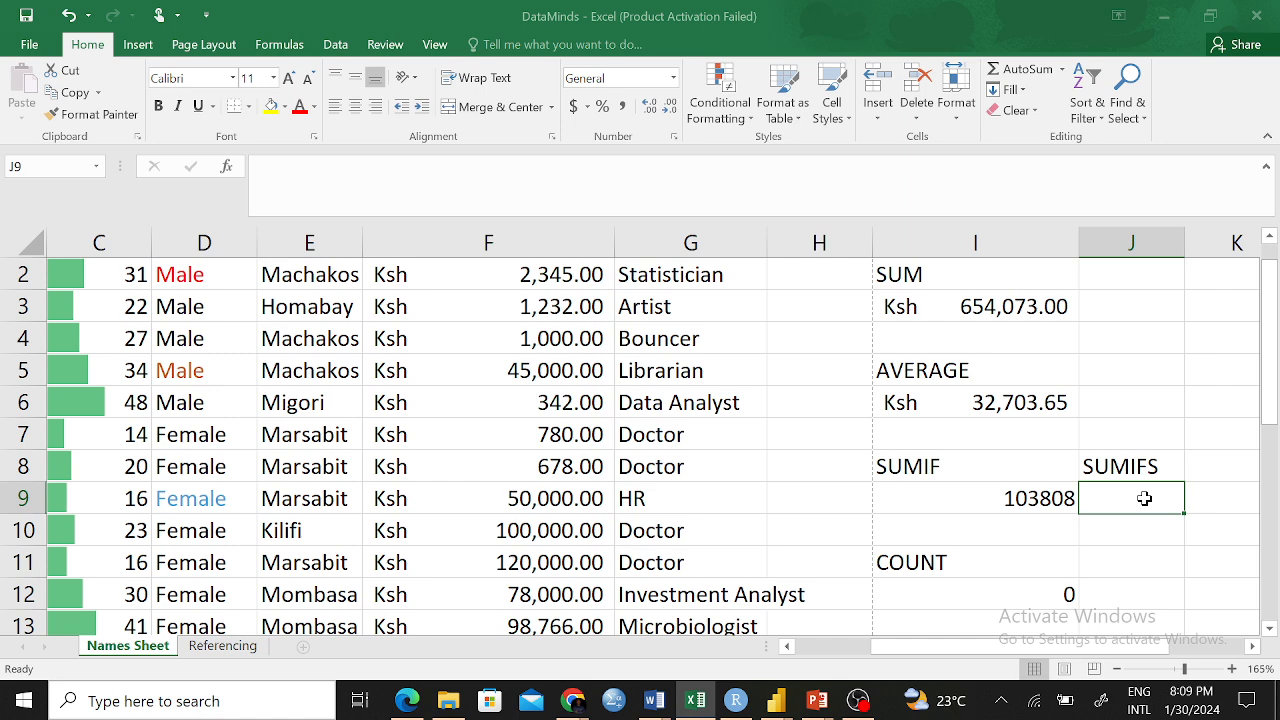
Start =SUMIFS( in J9 with the salaries F2:F21 as the sum range
{"action": "type", "text": "="}
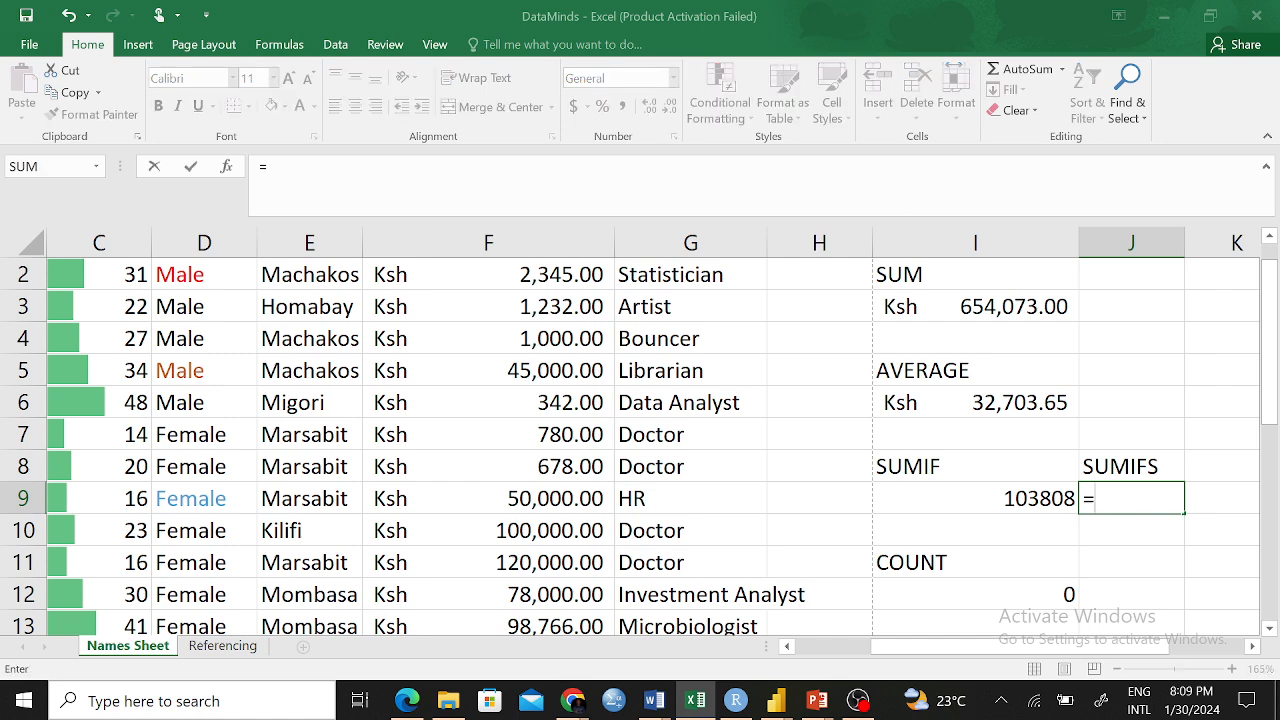
{"action": "type", "text": "SUMIF"}
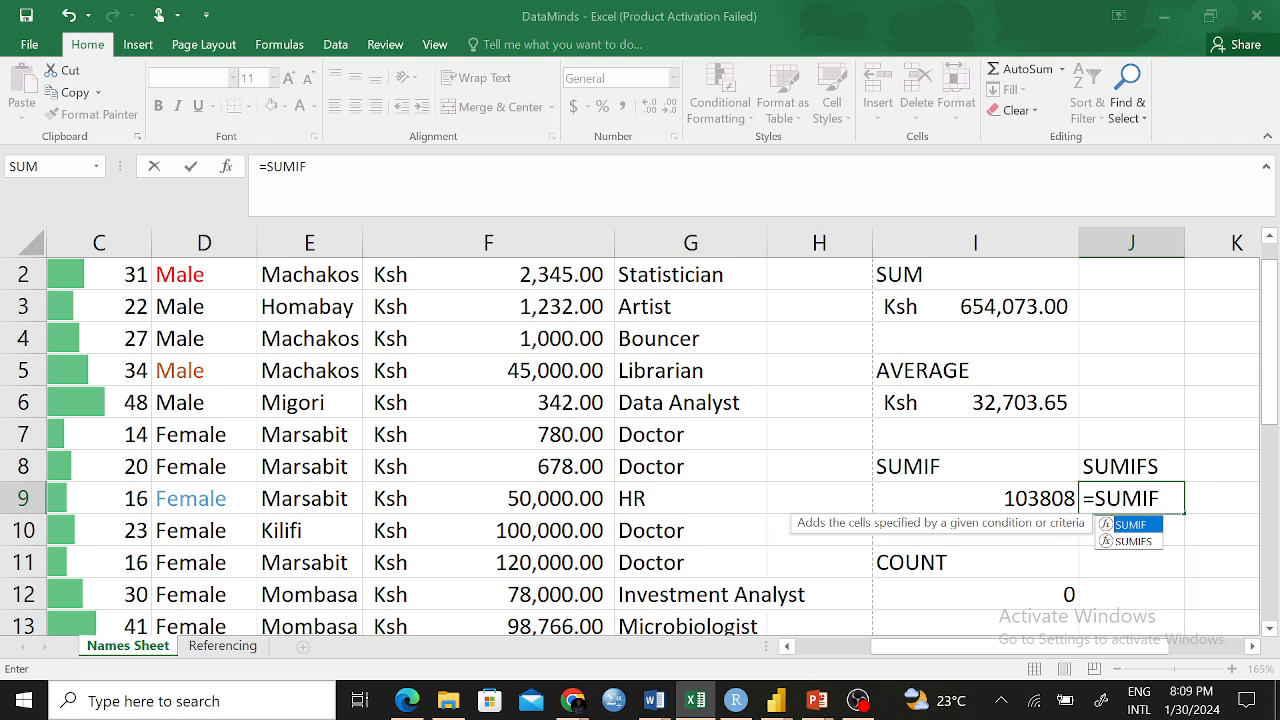
{"action": "type", "text": "S("}
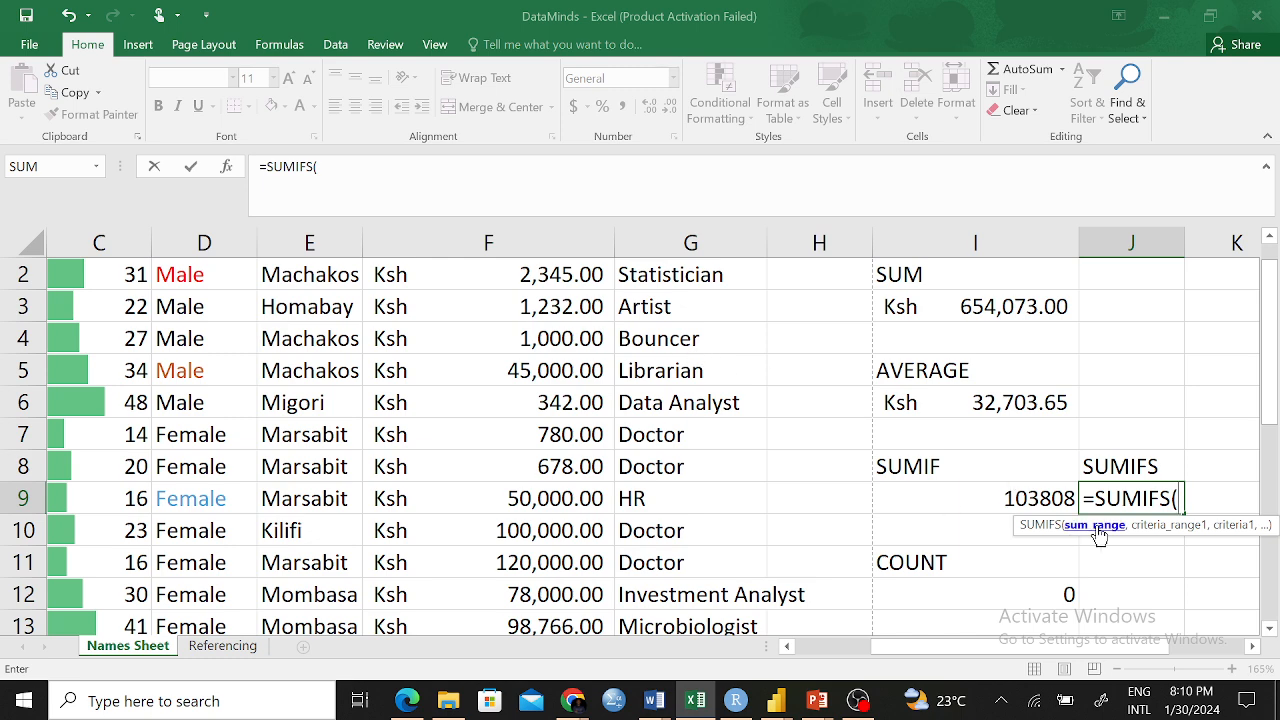
{"action": "scroll", "coordinate": [585, 362], "scroll_direction": "up", "scroll_amount": 1}
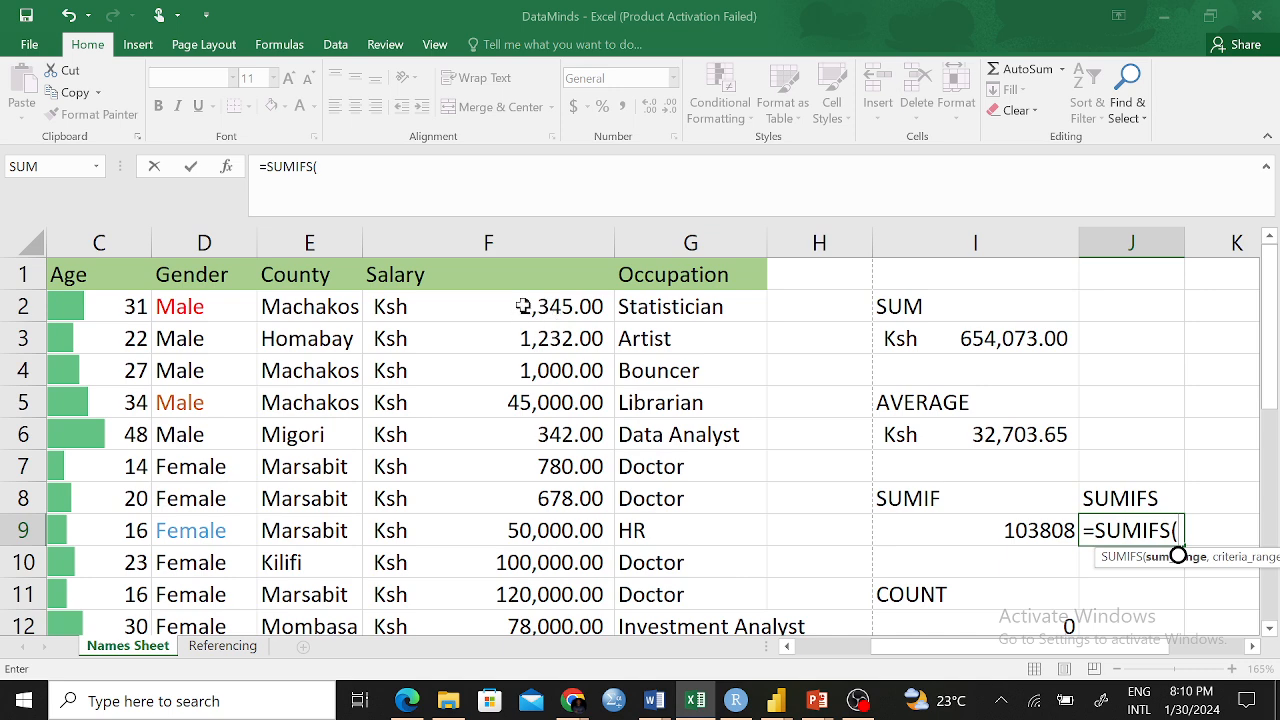
{"action": "left_click_drag", "start_coordinate": [540, 306], "coordinate": [537, 498]}
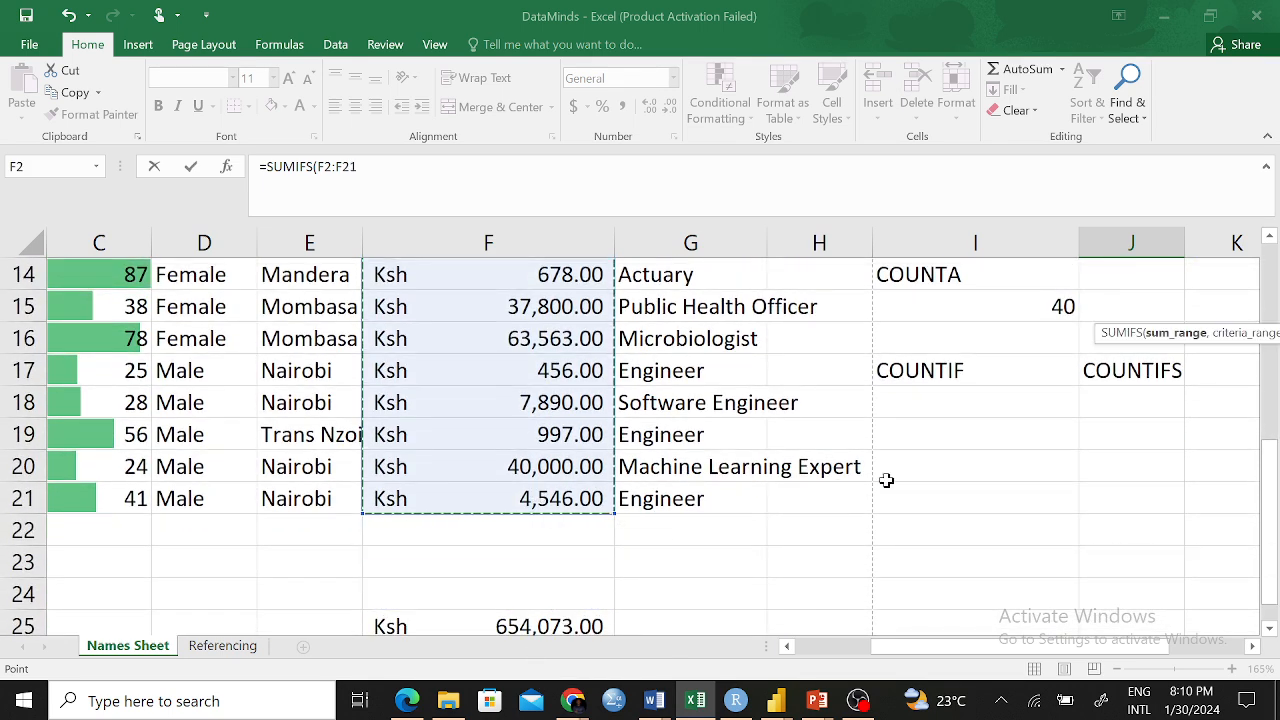
{"action": "scroll", "coordinate": [1023, 411], "scroll_direction": "up", "scroll_amount": 3}
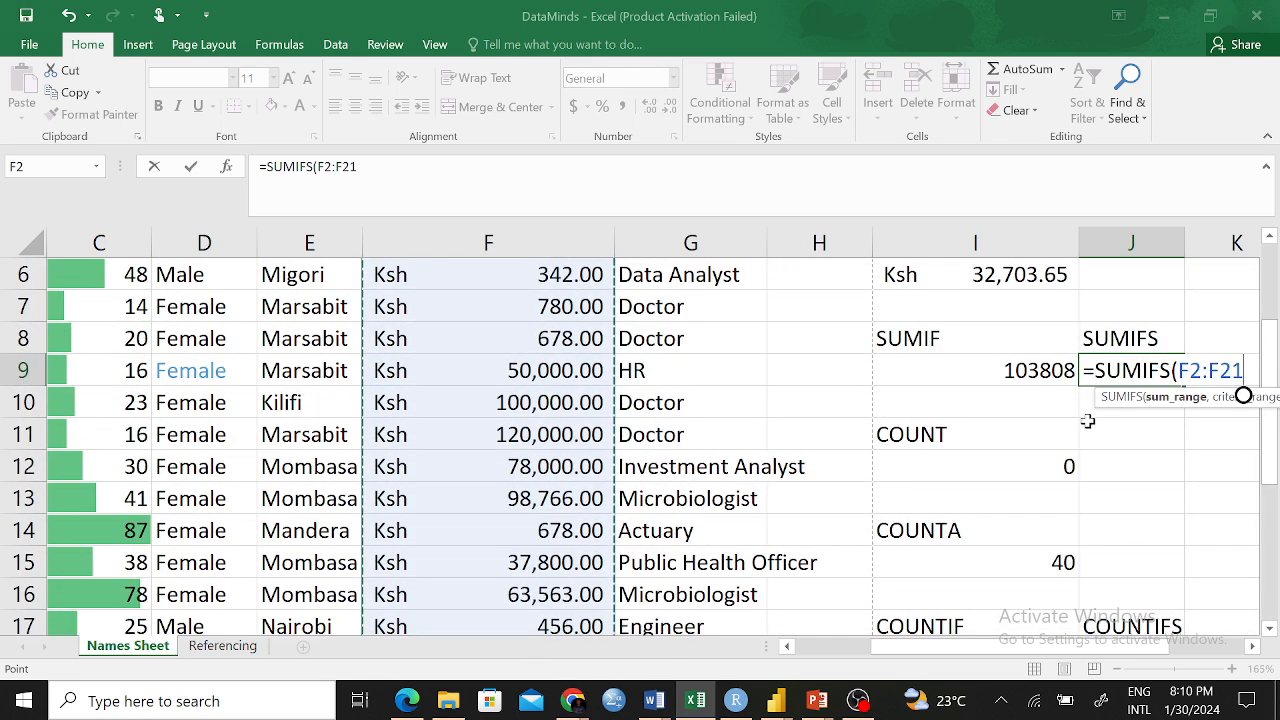
{"action": "type", "text": ","}
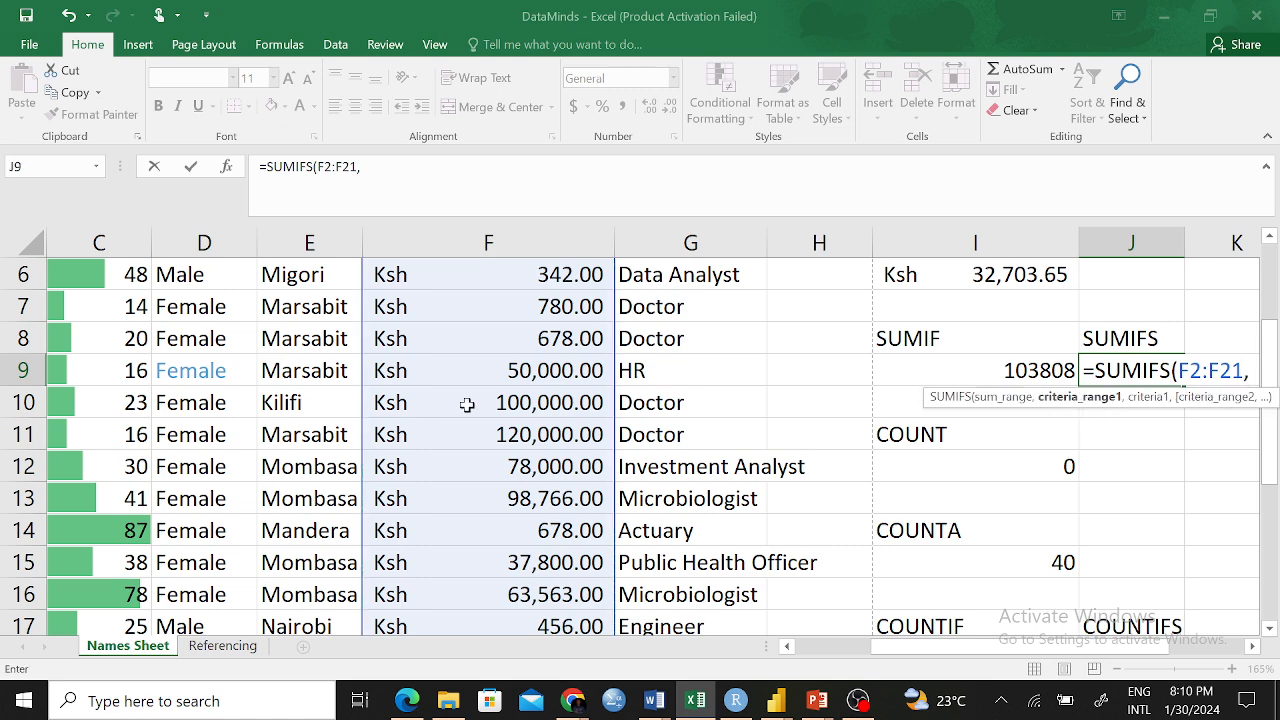
{"action": "scroll", "coordinate": [480, 420], "scroll_direction": "up", "scroll_amount": 2}
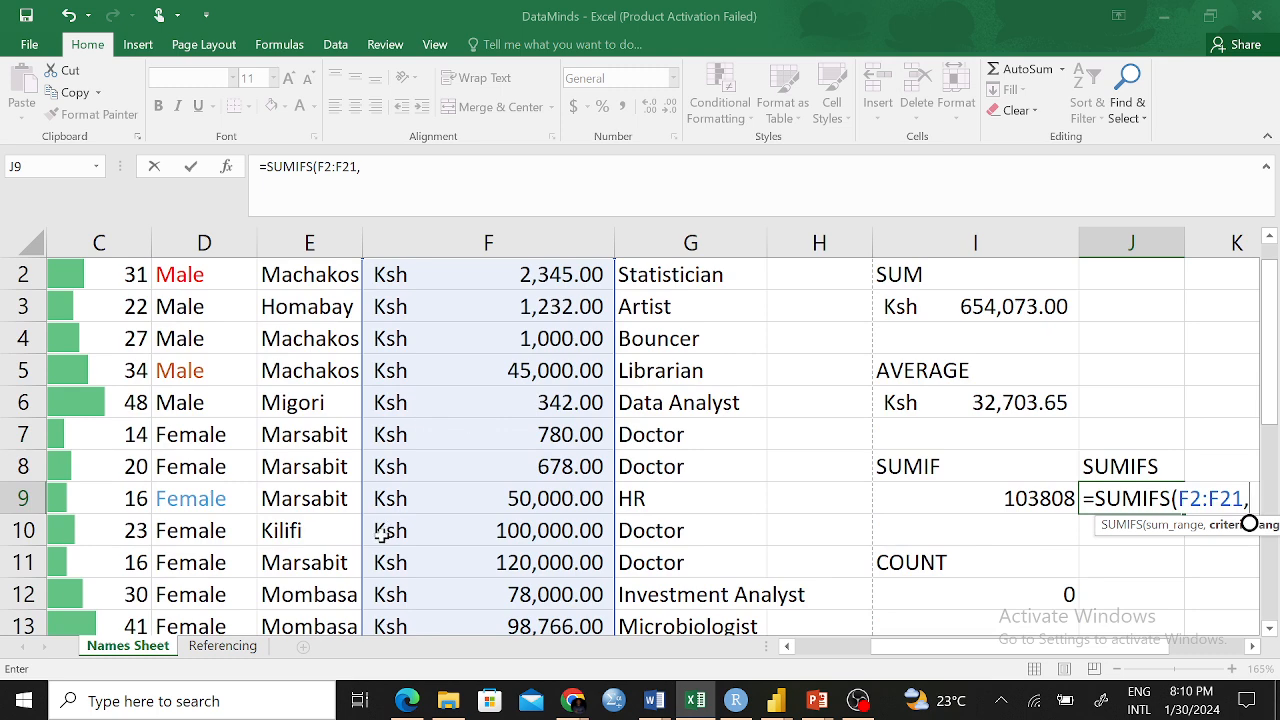
{"action": "scroll", "coordinate": [913, 651], "scroll_direction": "left", "scroll_amount": 2}
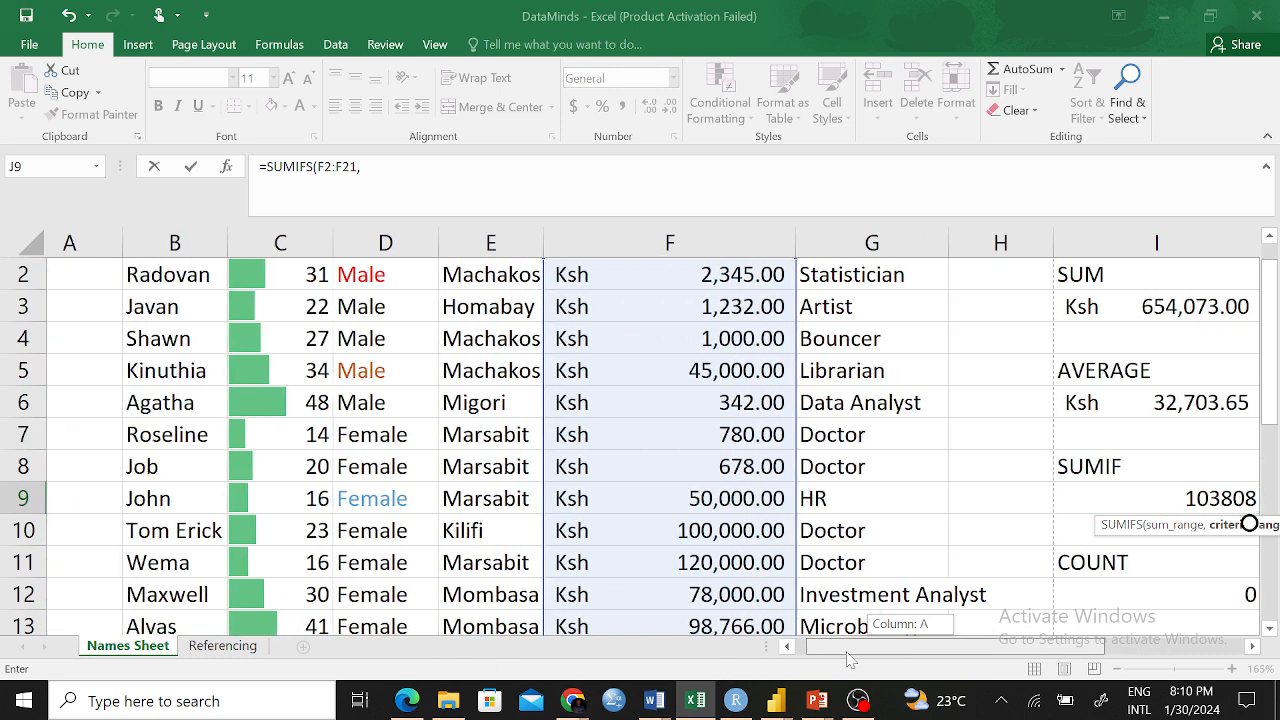
{"action": "scroll", "coordinate": [537, 394], "scroll_direction": "up", "scroll_amount": 1}
Add criteria D2:D21 "Female" and E2:E21 "Male" to the SUMIFS, returning 0
{"action": "left_click_drag", "start_coordinate": [398, 309], "coordinate": [385, 562]}
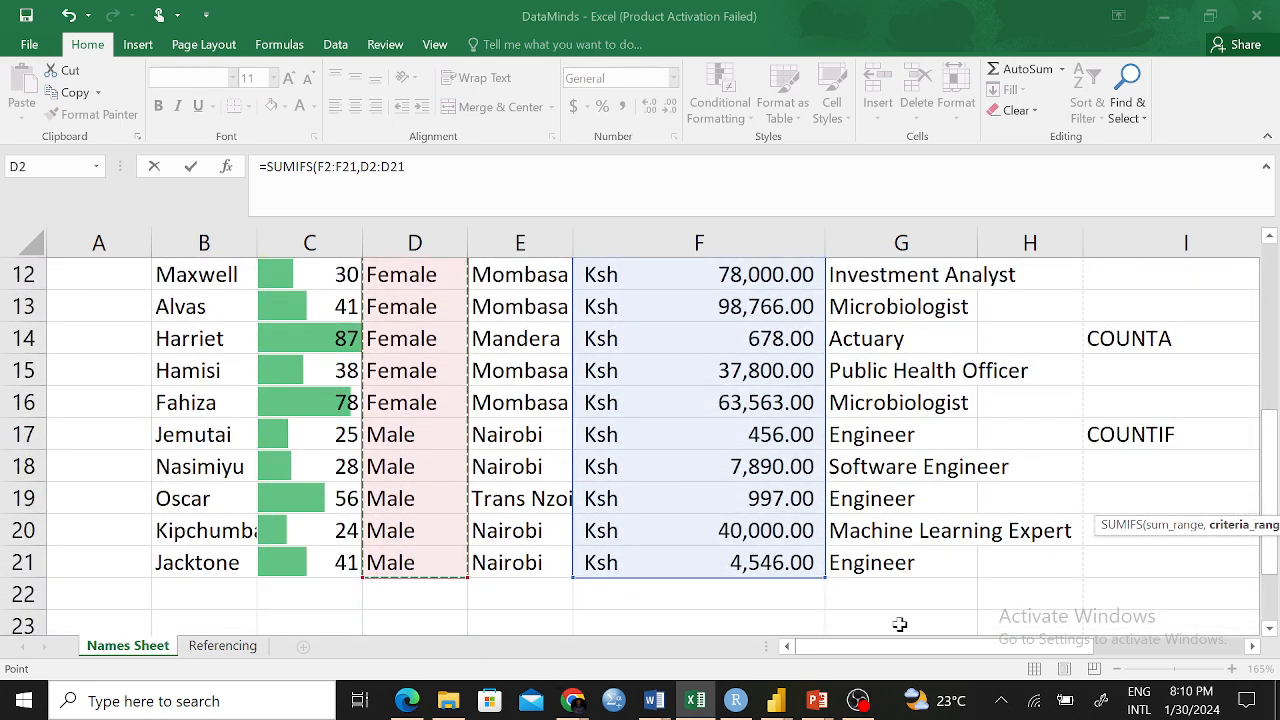
{"action": "left_click_drag", "start_coordinate": [915, 648], "coordinate": [985, 648]}
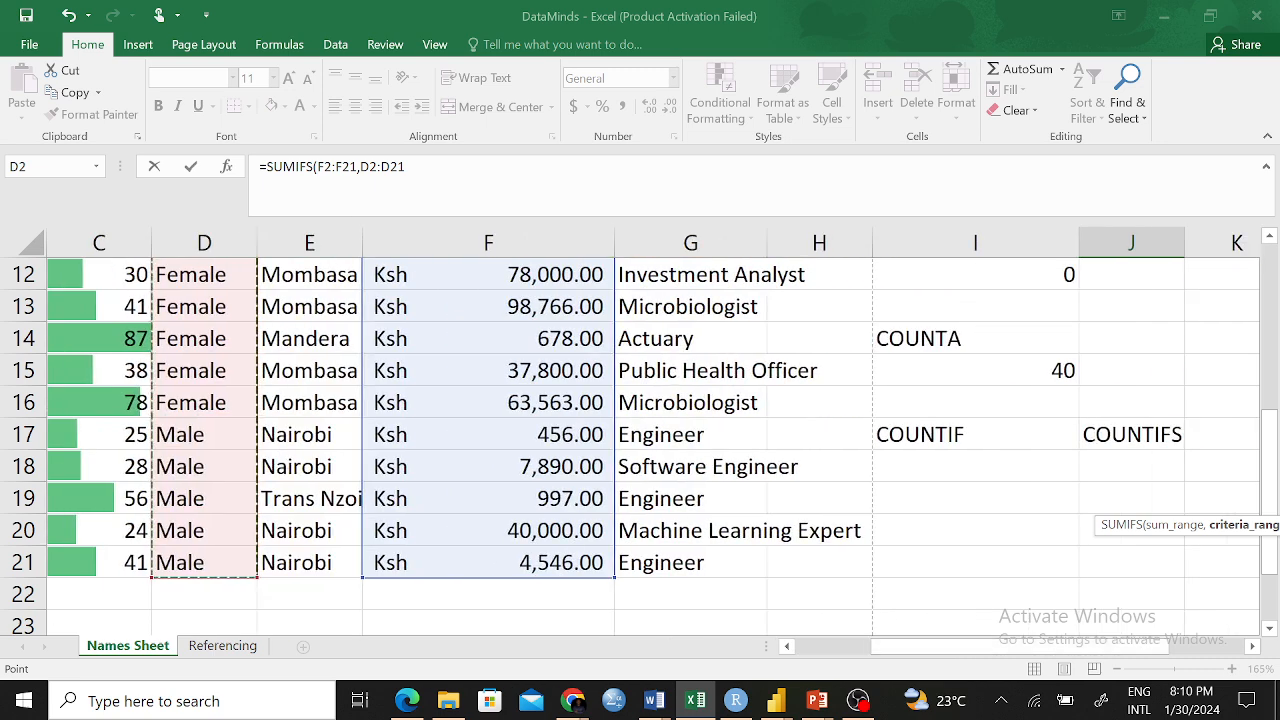
{"action": "type", "text": ","}
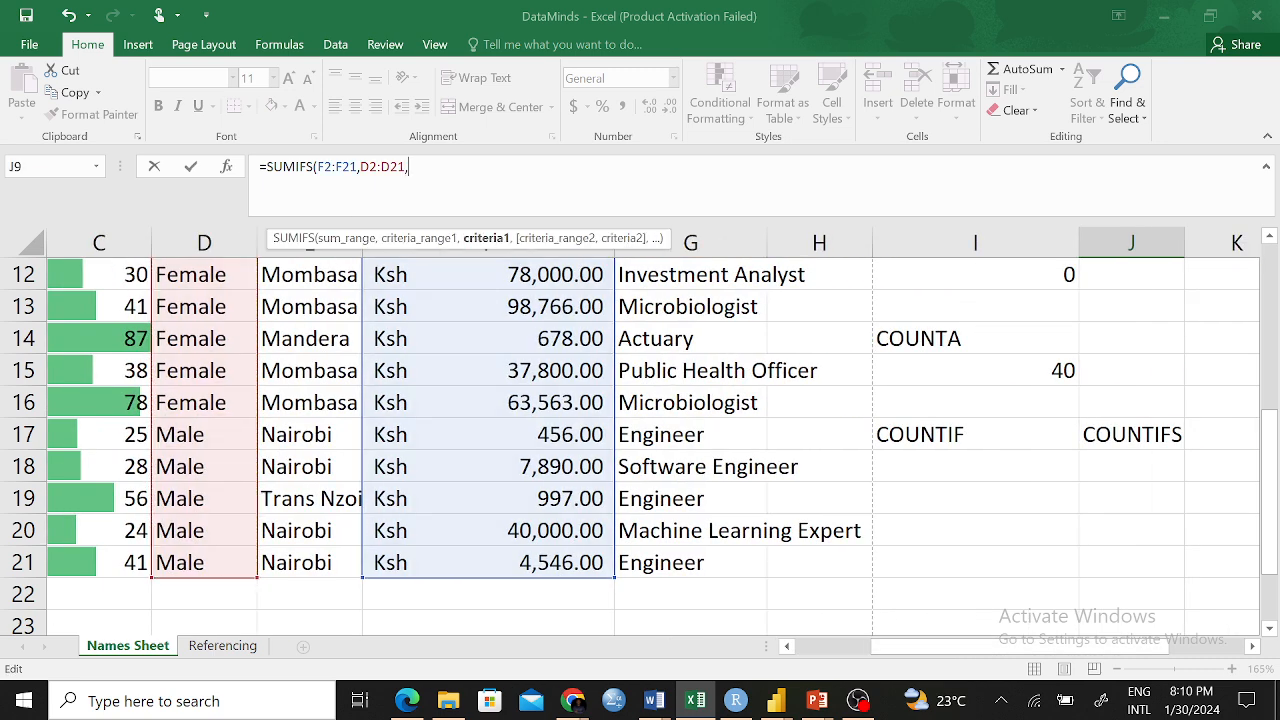
{"action": "type", "text": " \"\"Fe,a;e"}
{"action": "key", "text": "BackSpace"}
{"action": "key", "text": "BackSpace"}
{"action": "key", "text": "BackSpace"}
{"action": "key", "text": "BackSpace"}
{"action": "type", "text": "male\","}
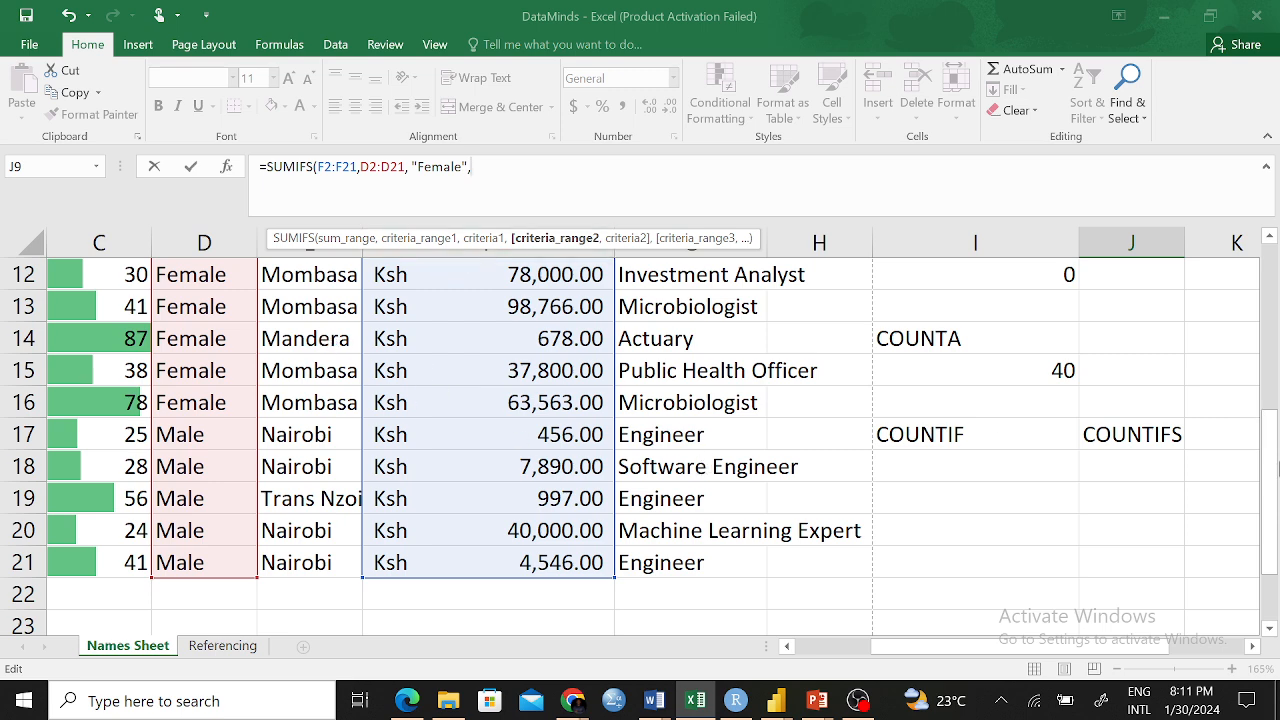
{"action": "left_click_drag", "start_coordinate": [1276, 460], "coordinate": [1270, 290]}
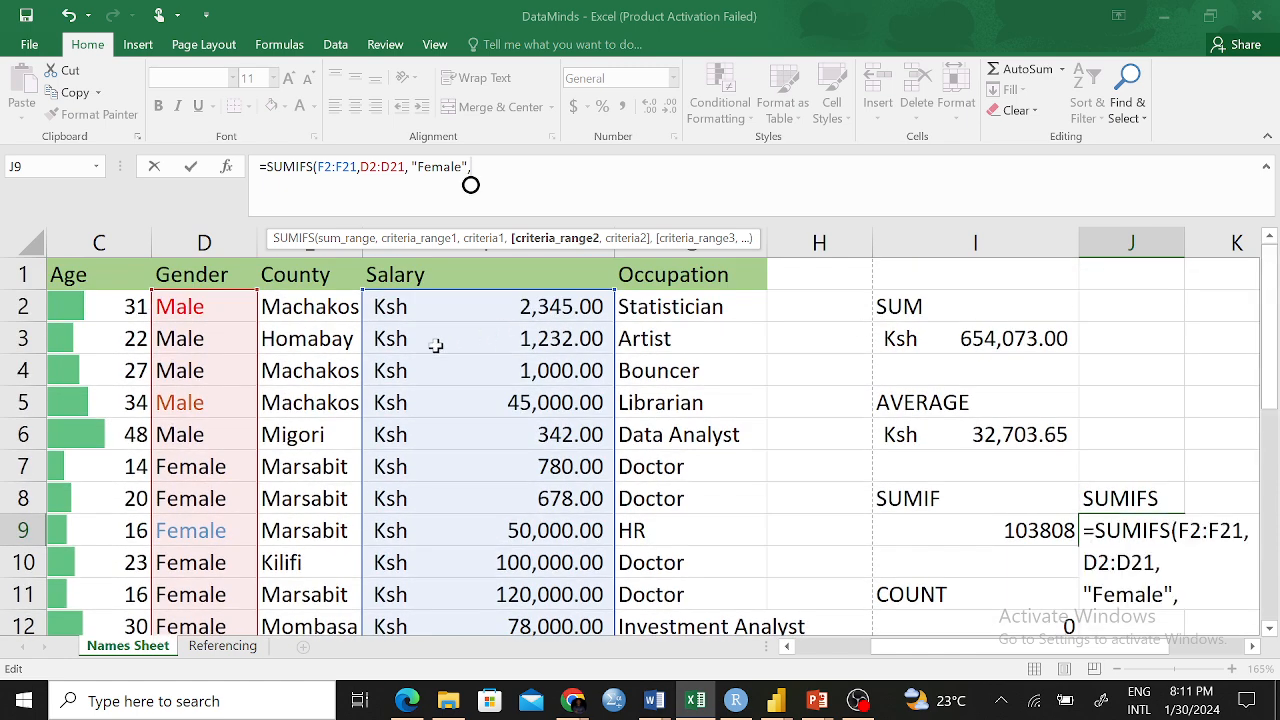
{"action": "left_click_drag", "start_coordinate": [300, 298], "coordinate": [318, 560]}
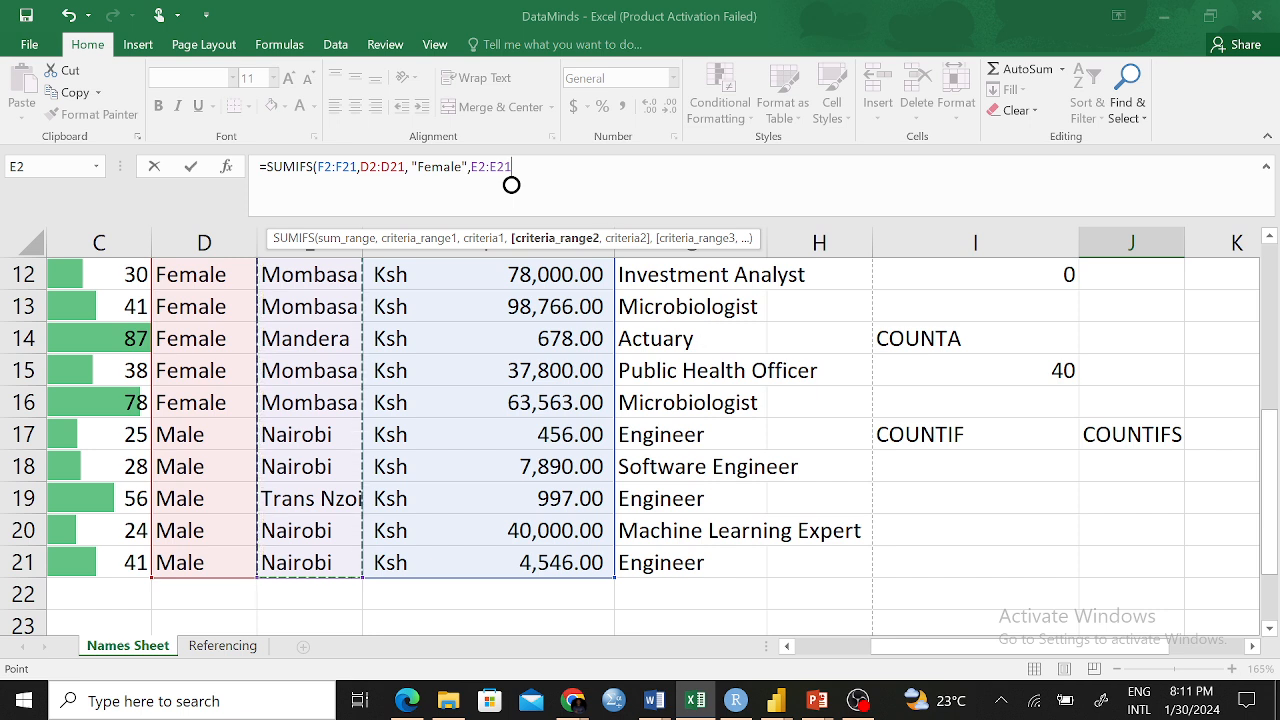
{"action": "type", "text": ",\"Male\""}
{"action": "key", "text": "Left"}
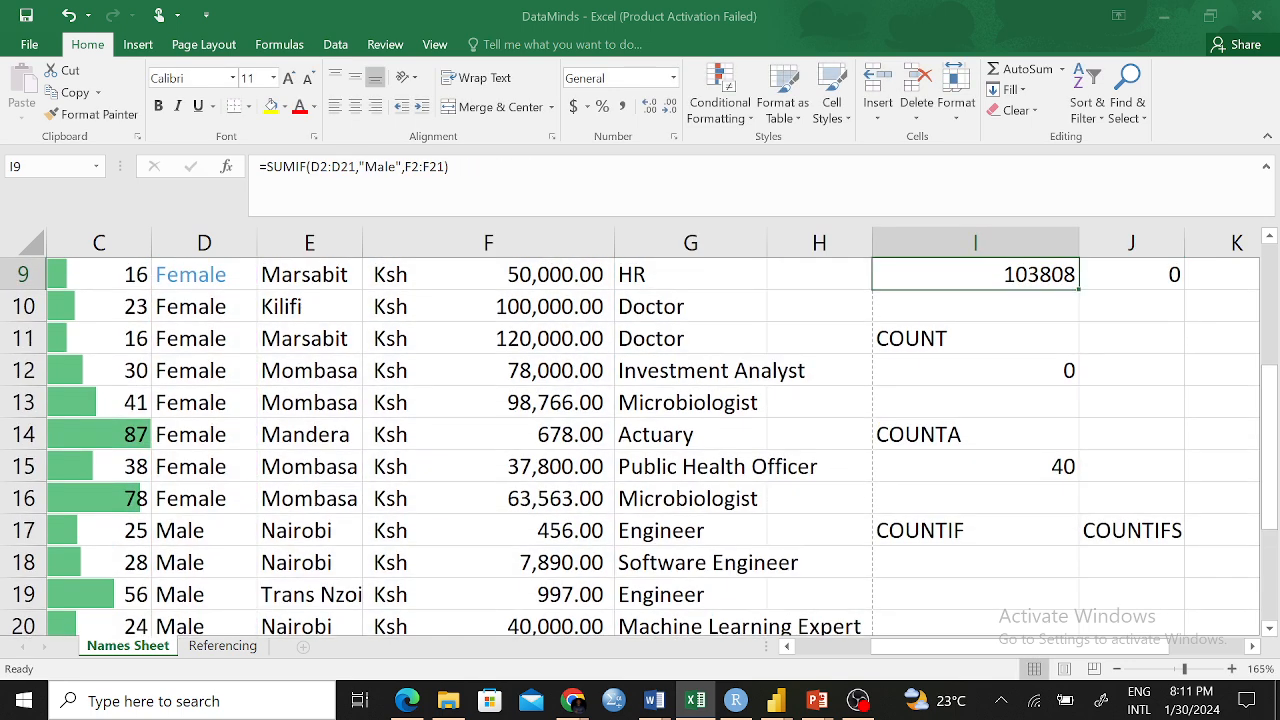
Insert Mombasa as the County criterion in J9's SUMIFS so it returns 278129
{"action": "scroll", "coordinate": [1060, 450], "scroll_direction": "up", "scroll_amount": 2}
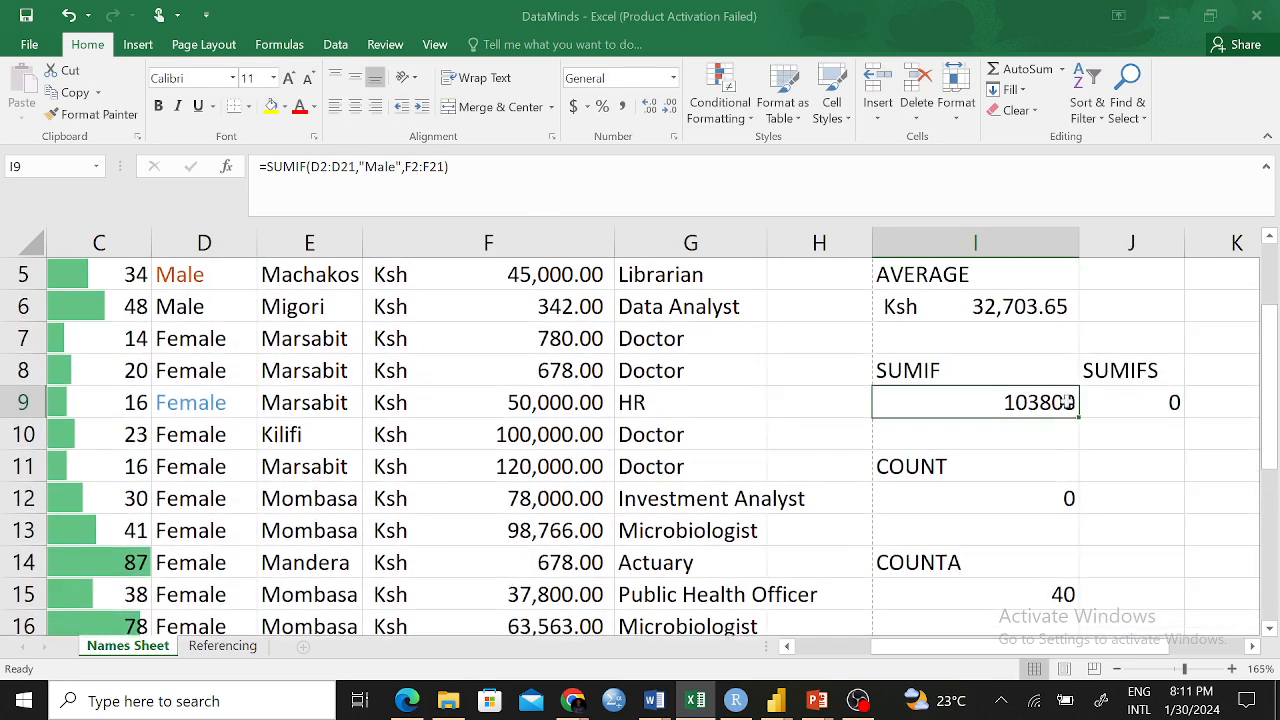
{"action": "left_click", "coordinate": [1170, 402]}
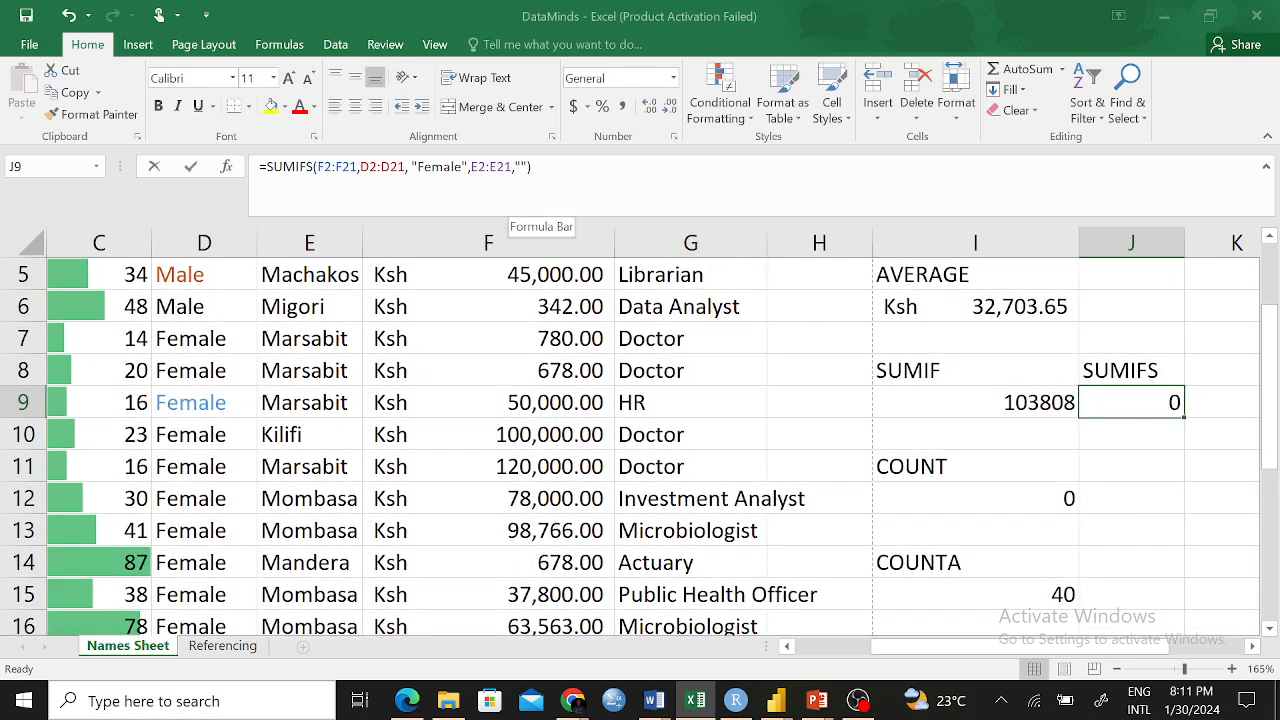
{"action": "left_click", "coordinate": [520, 168]}
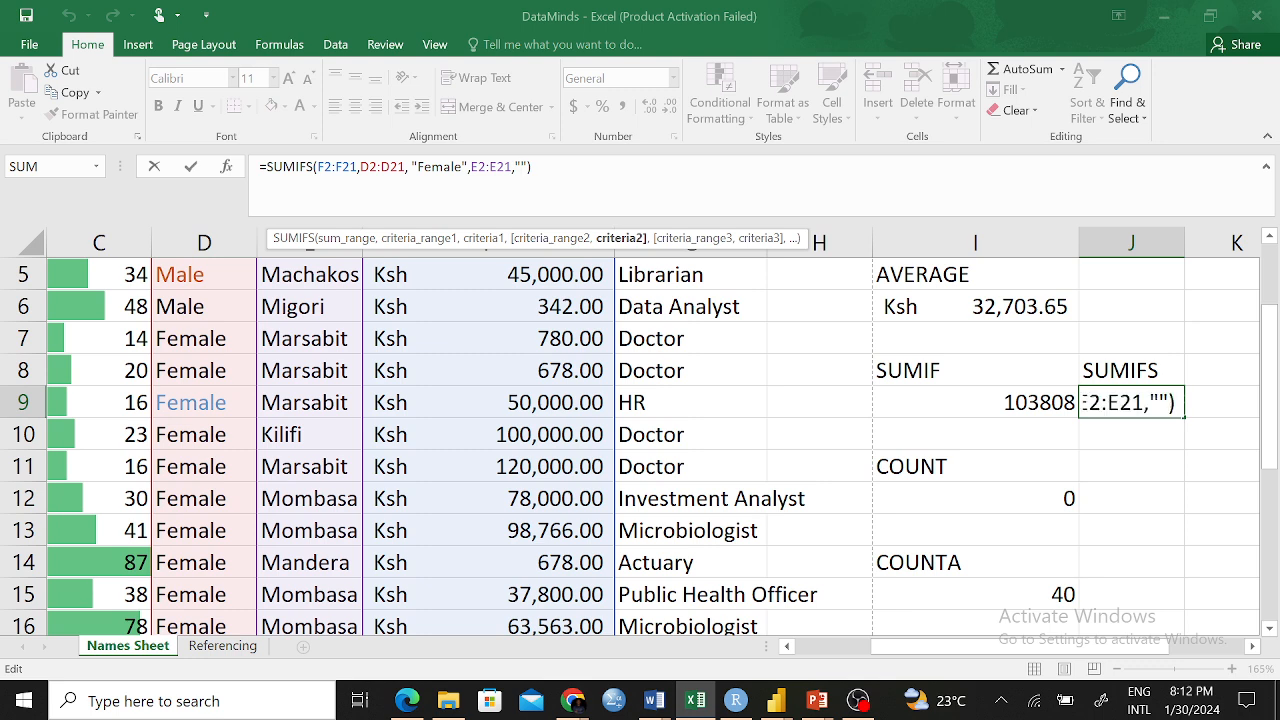
{"action": "type", "text": "Mombasa"}
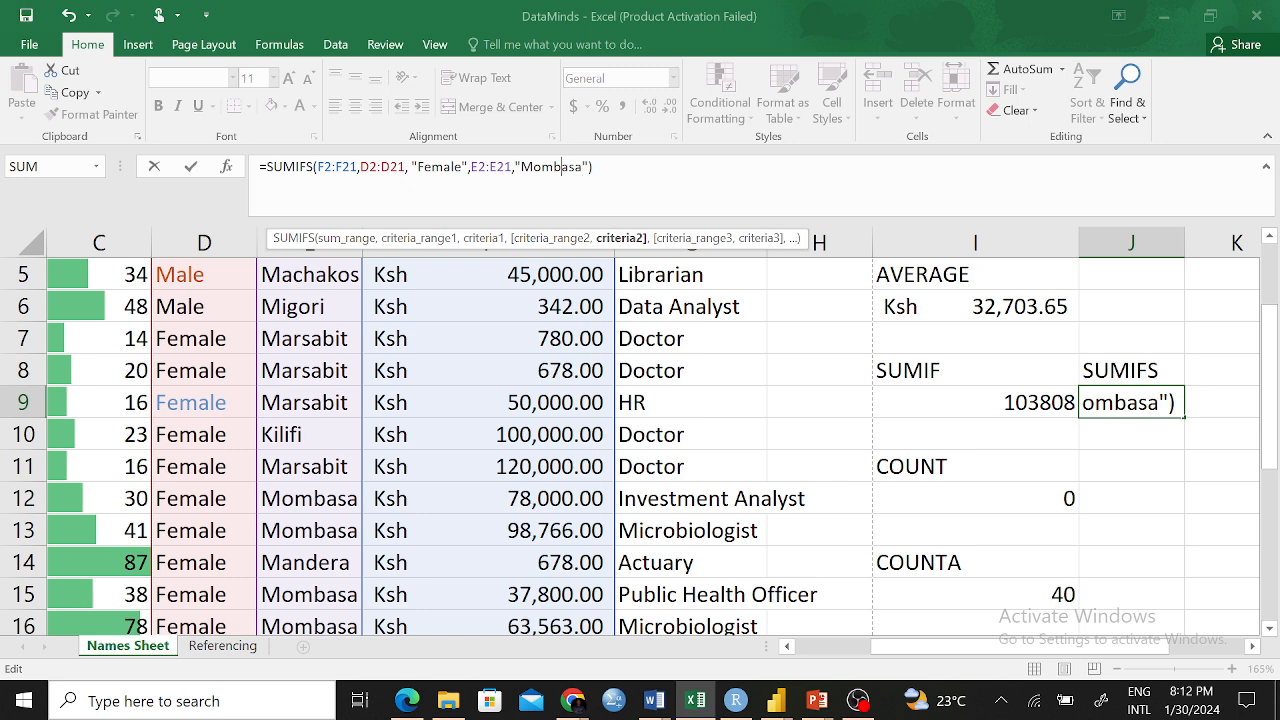
{"action": "left_click", "coordinate": [593, 166]}
{"action": "key", "text": "Return"}
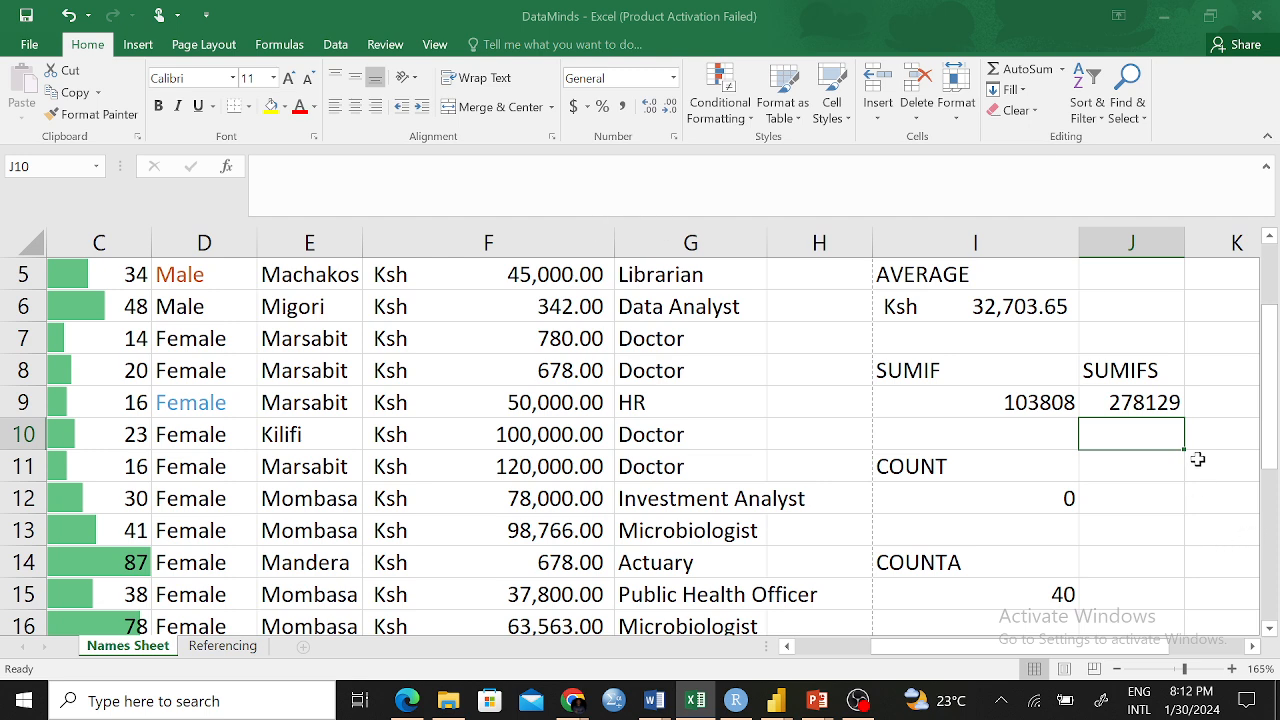
{"action": "left_click", "coordinate": [1147, 401]}
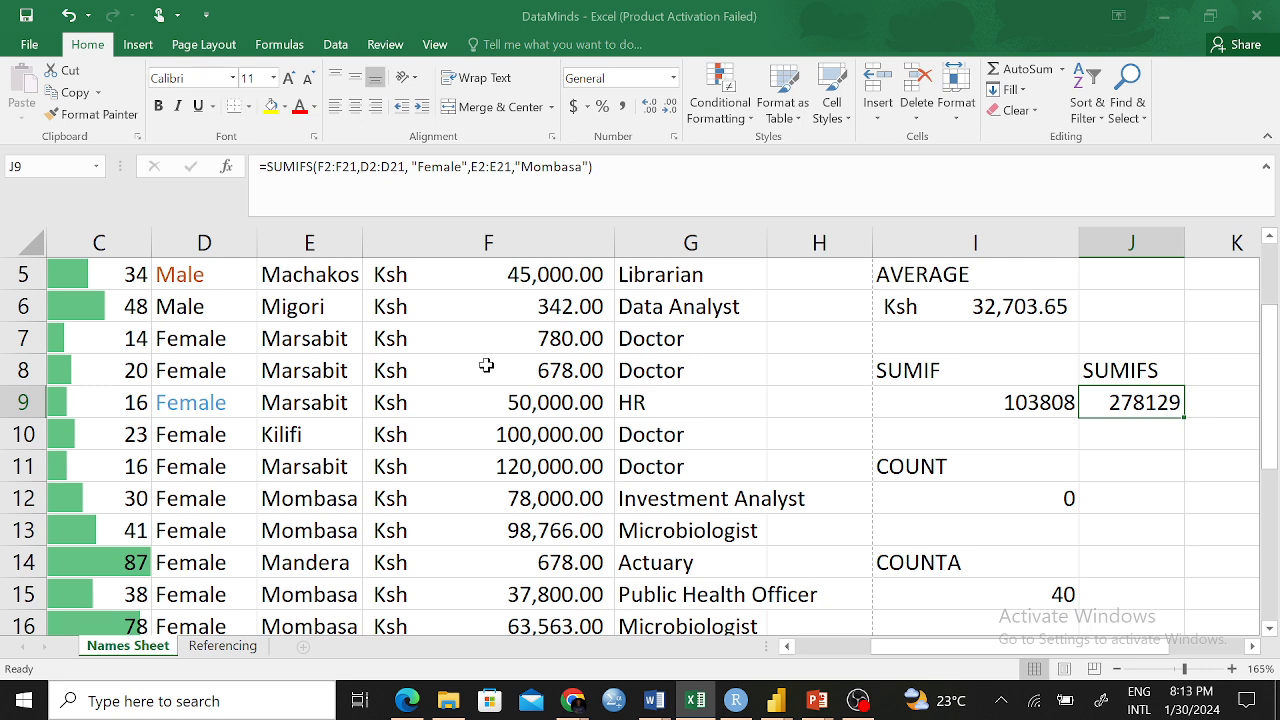
{"action": "left_click", "coordinate": [1071, 367]}
{"action": "left_click", "coordinate": [1152, 370]}
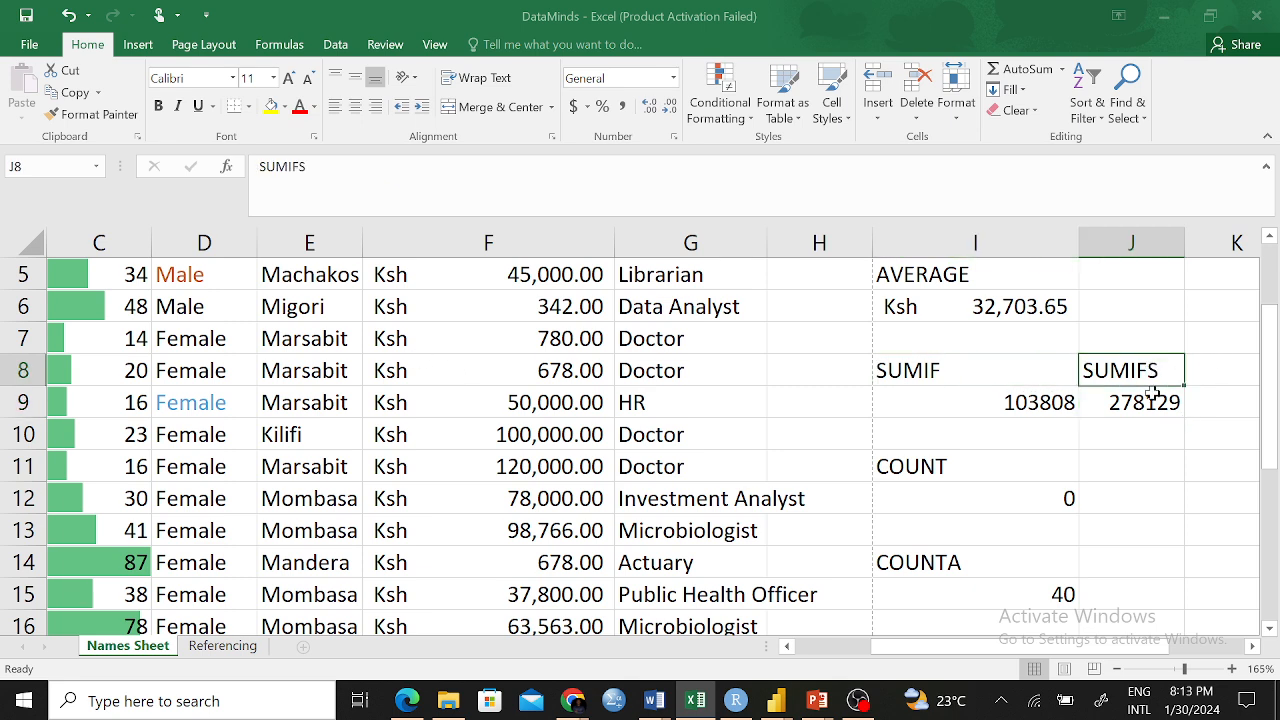
{"action": "left_click", "coordinate": [1120, 425]}
{"action": "scroll", "coordinate": [1023, 451], "scroll_direction": "down", "scroll_amount": 1}
{"action": "scroll", "coordinate": [1023, 451], "scroll_direction": "down", "scroll_amount": 2}
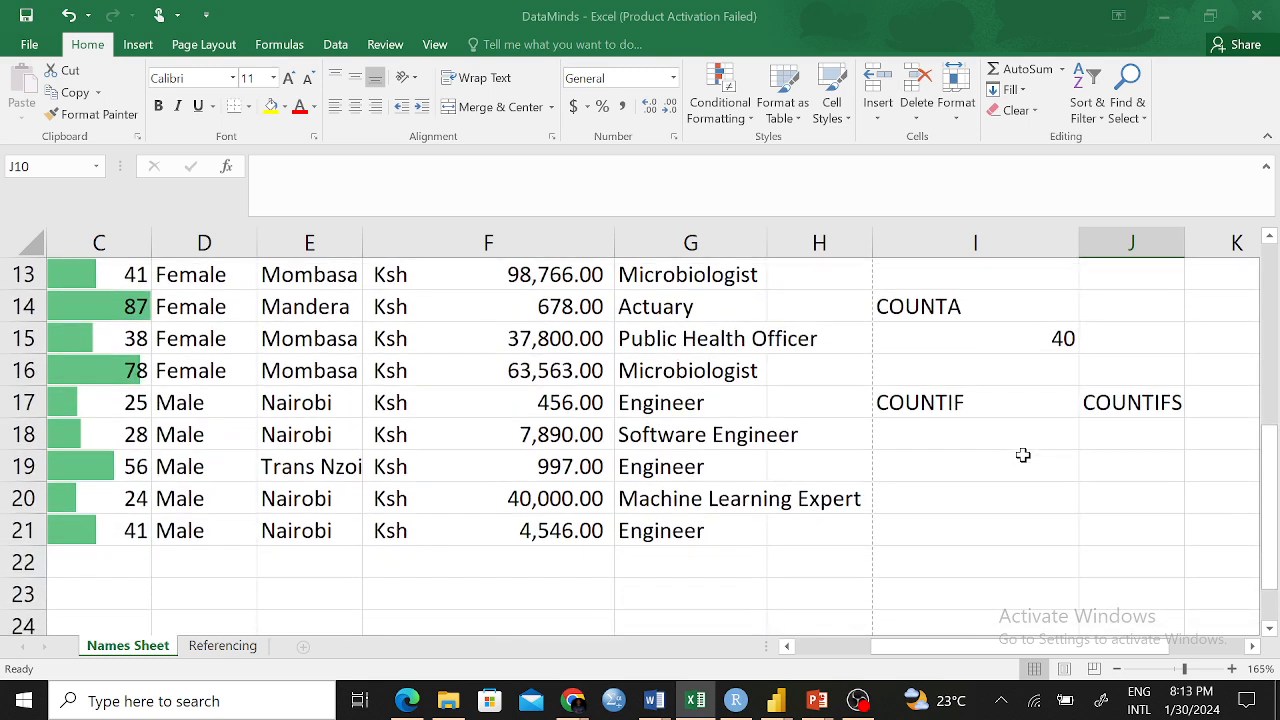
{"action": "left_click", "coordinate": [940, 406]}
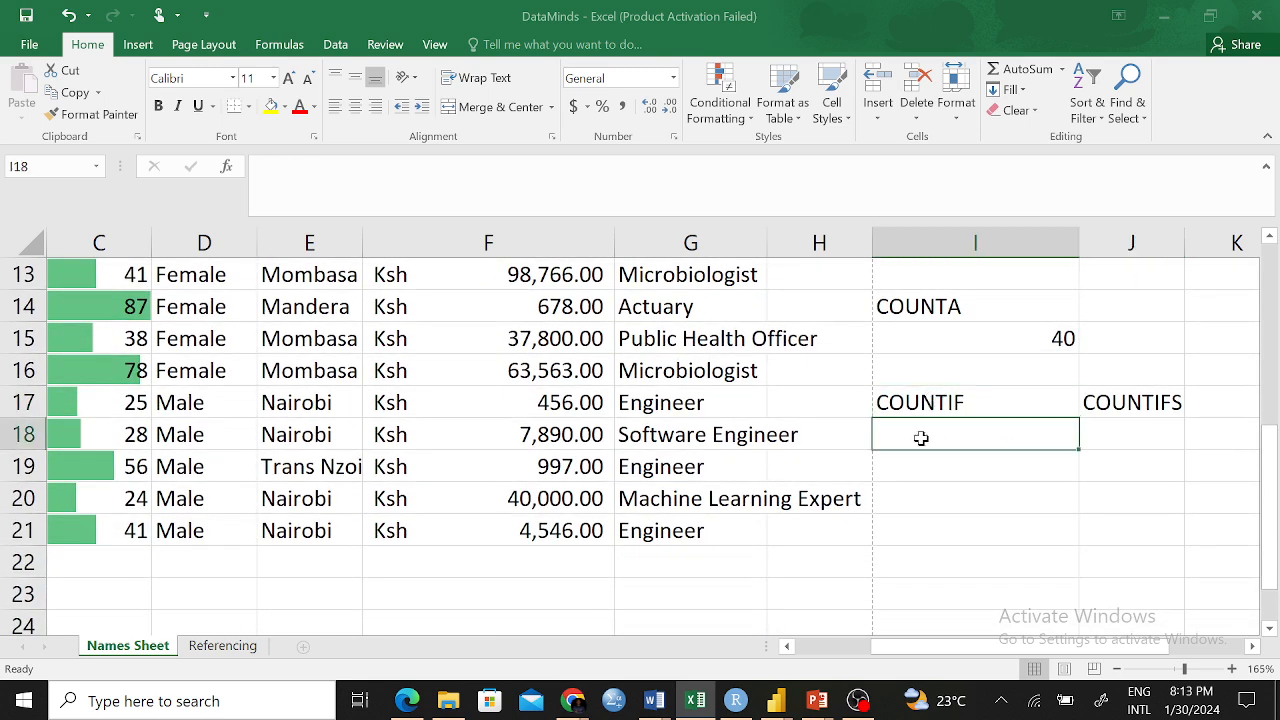
{"action": "left_click", "coordinate": [1127, 400]}
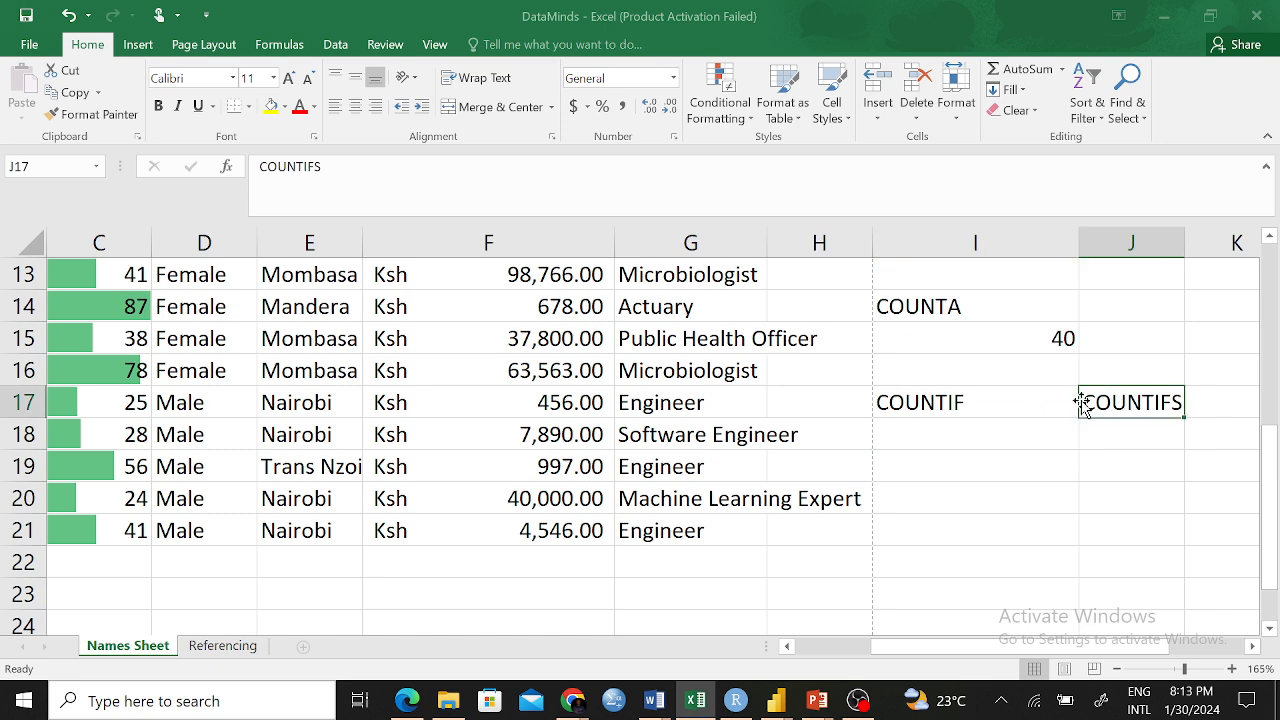
{"action": "scroll", "coordinate": [690, 418], "scroll_direction": "up", "scroll_amount": 2}
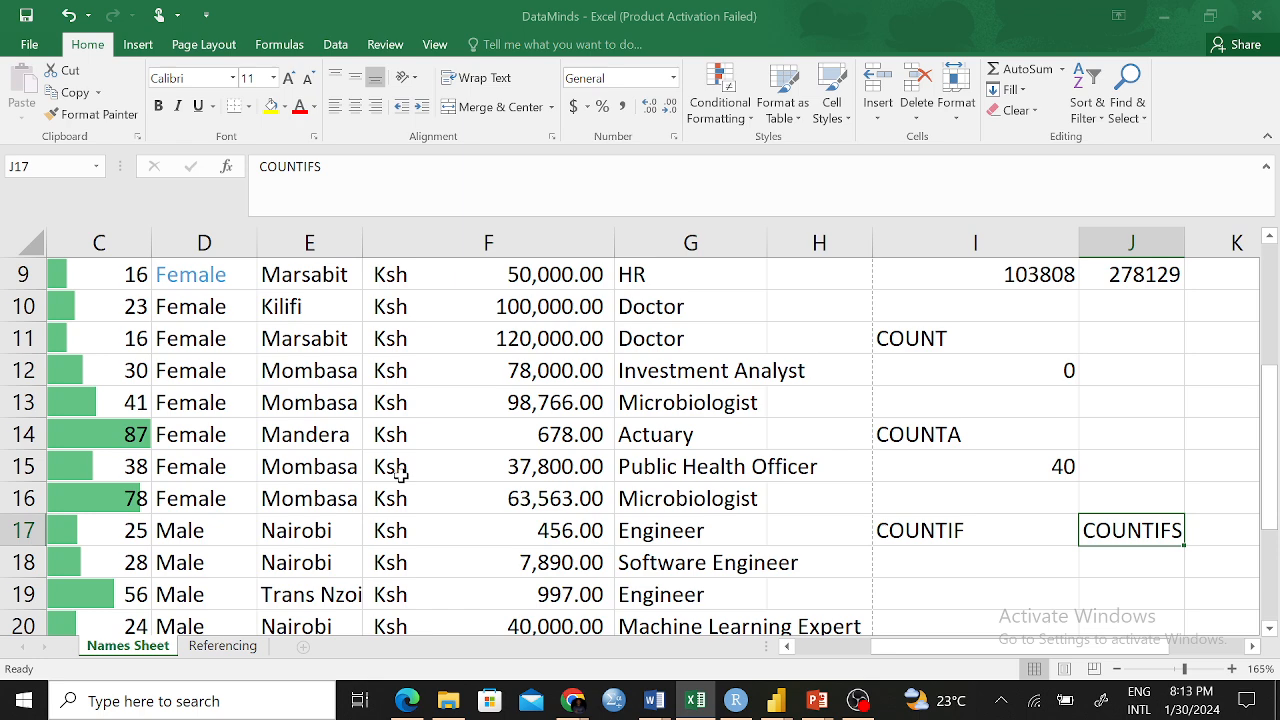
{"action": "scroll", "coordinate": [1000, 457], "scroll_direction": "up", "scroll_amount": 1}
{"action": "scroll", "coordinate": [999, 461], "scroll_direction": "down", "scroll_amount": 2}
{"action": "scroll", "coordinate": [1074, 431], "scroll_direction": "up", "scroll_amount": 3}
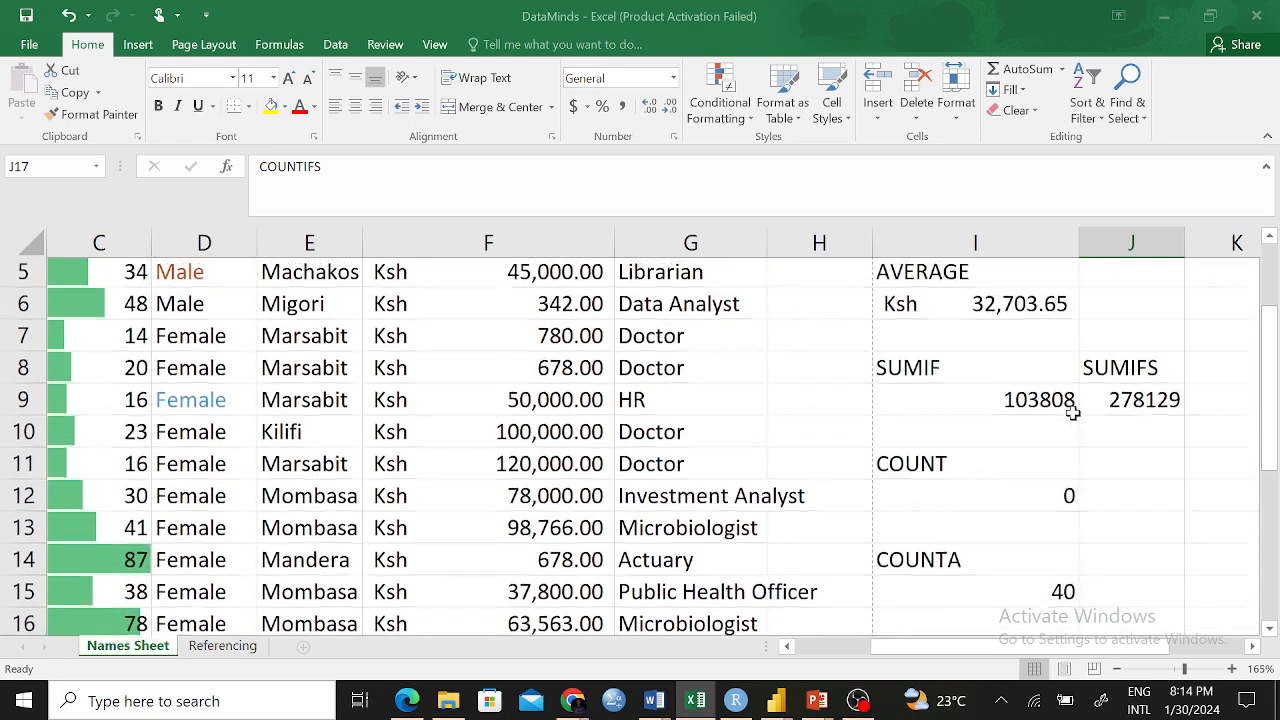
{"action": "scroll", "coordinate": [1071, 409], "scroll_direction": "down", "scroll_amount": 3}
{"action": "left_click", "coordinate": [957, 436]}
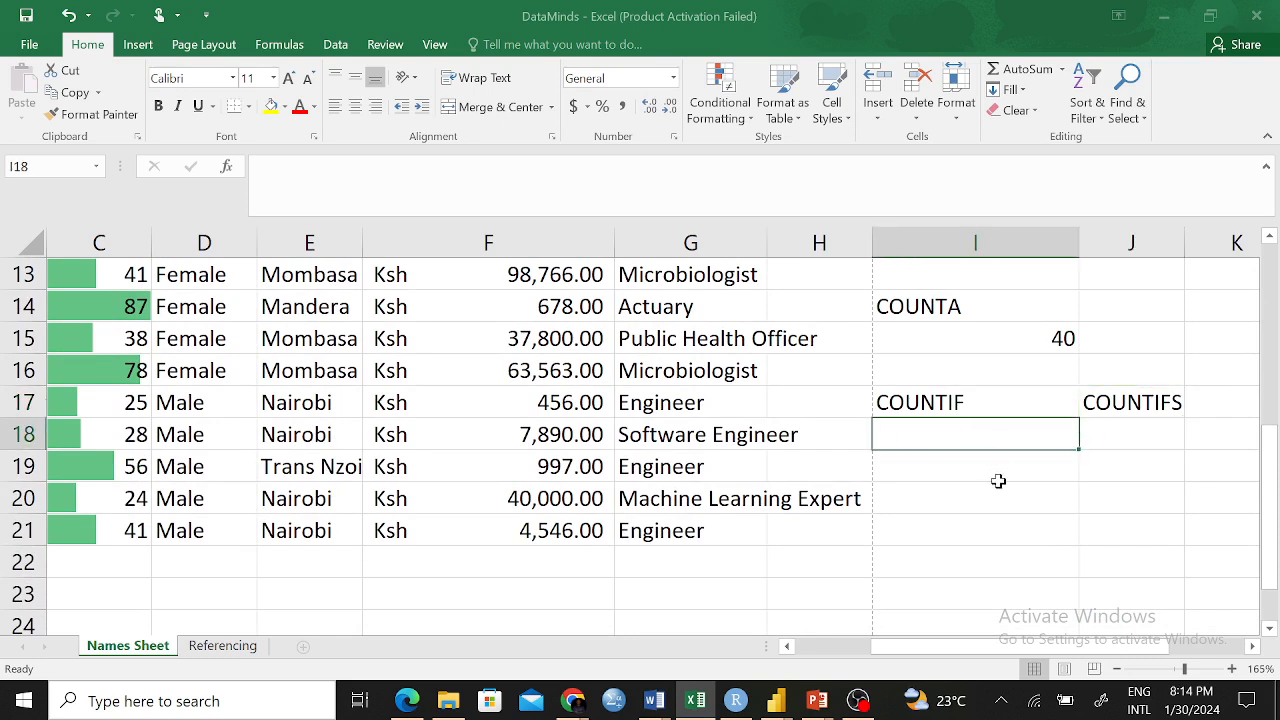
{"action": "left_click", "coordinate": [968, 498]}
{"action": "left_click", "coordinate": [962, 440]}
{"action": "left_click", "coordinate": [968, 518]}
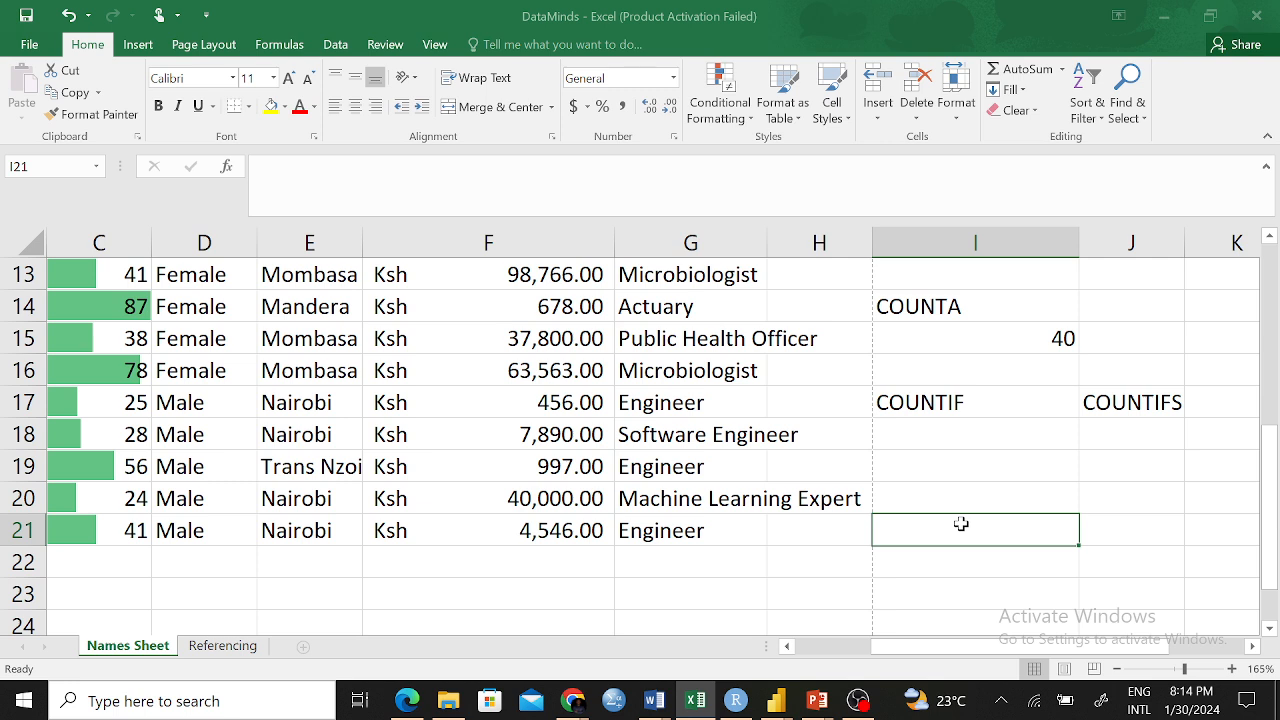
Type 'Count the number of Males who are aged less than 30 years' into I18
{"action": "left_click", "coordinate": [950, 446]}
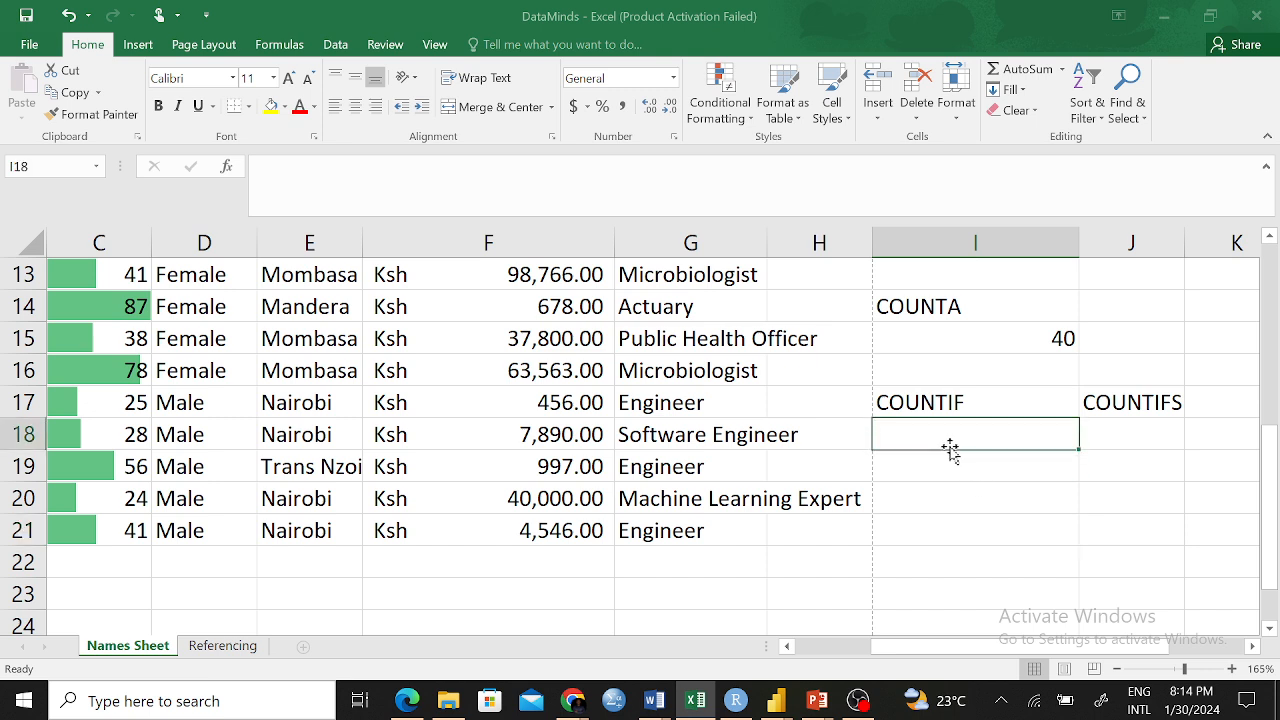
{"action": "type", "text": "Count"}
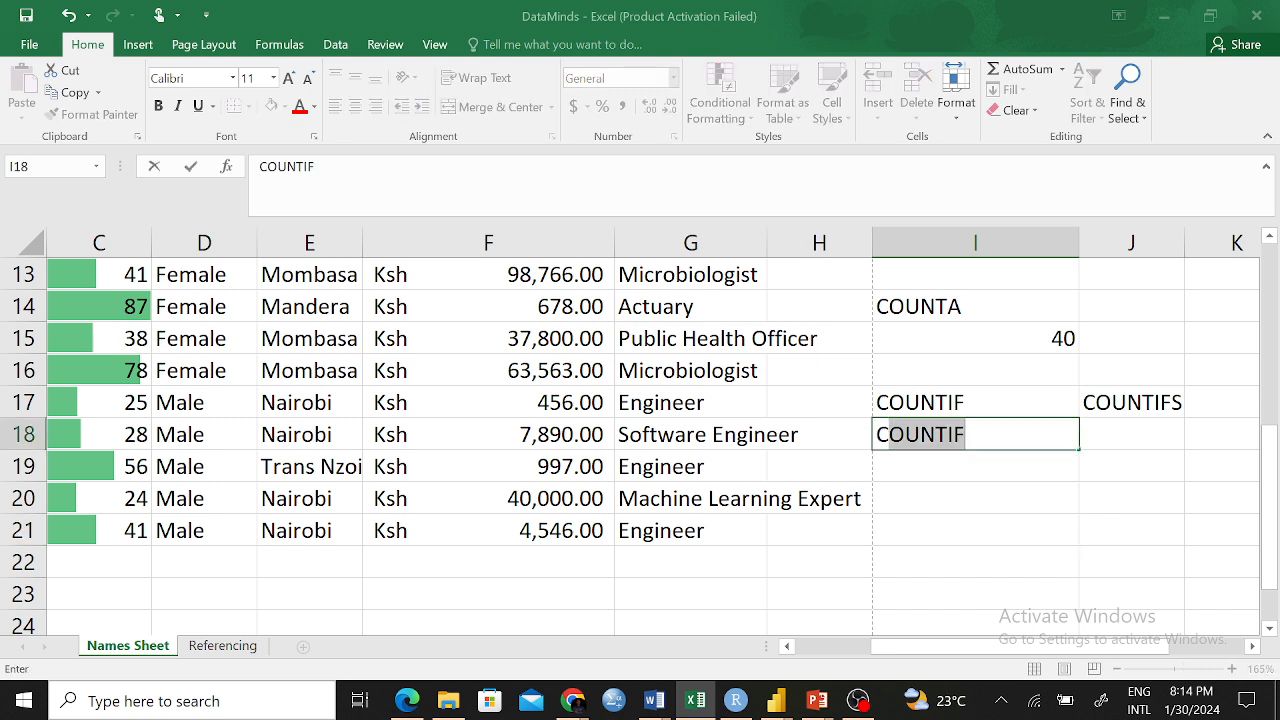
{"action": "type", "text": " th"}
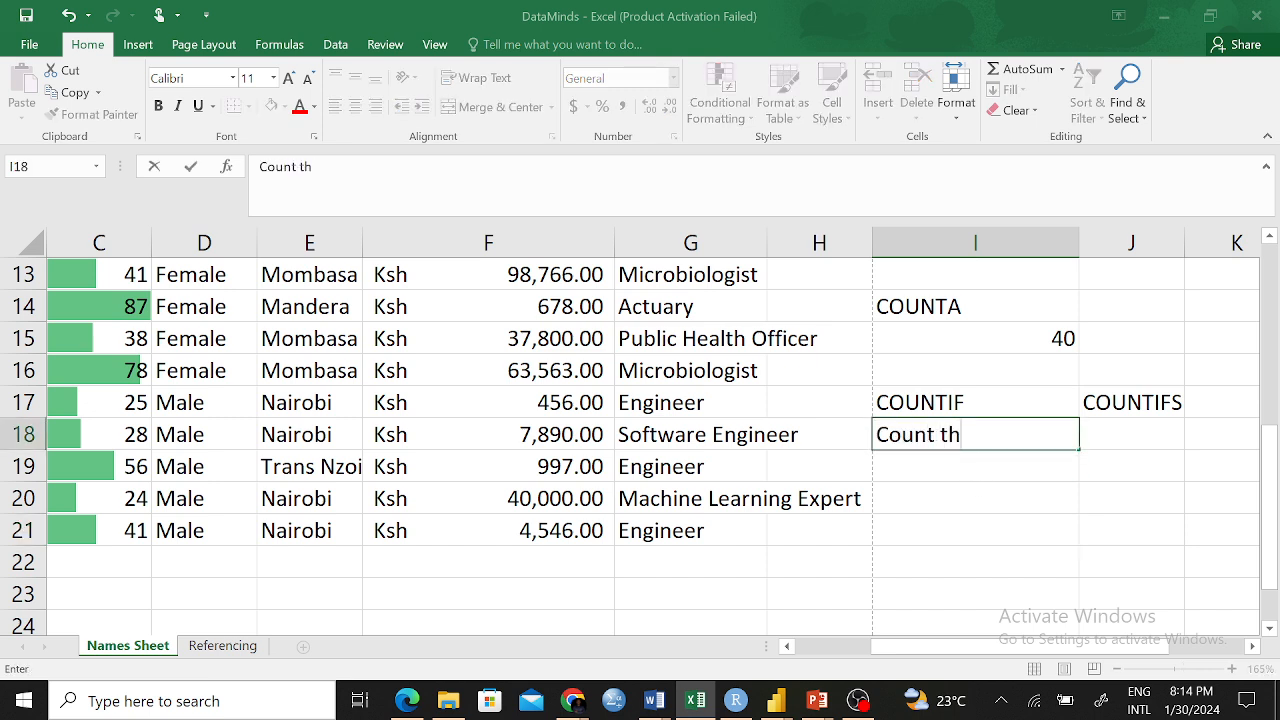
{"action": "type", "text": "e salar"}
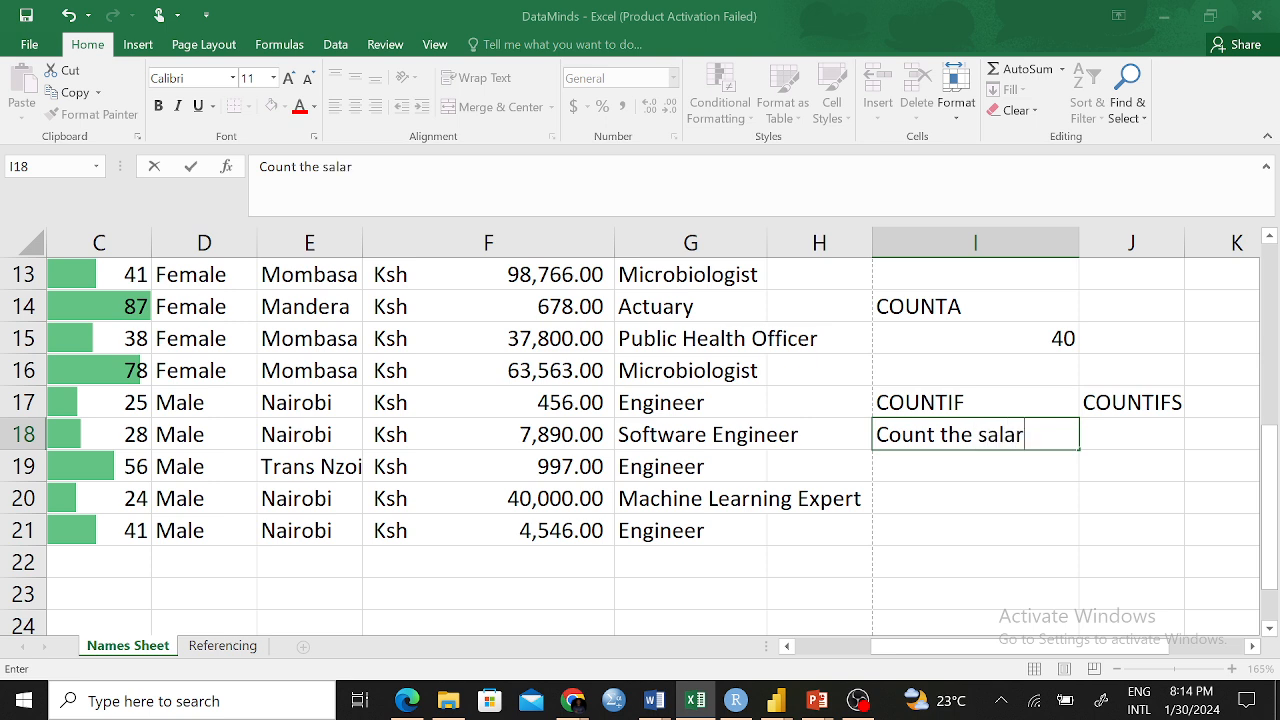
{"action": "key", "text": "BackSpace"}
{"action": "key", "text": "BackSpace"}
{"action": "key", "text": "BackSpace"}
{"action": "key", "text": "BackSpace"}
{"action": "key", "text": "BackSpace"}
{"action": "type", "text": "nu8mber"}
{"action": "key", "text": "BackSpace"}
{"action": "key", "text": "BackSpace"}
{"action": "key", "text": "BackSpace"}
{"action": "key", "text": "BackSpace"}
{"action": "key", "text": "BackSpace"}
{"action": "type", "text": "mber of"}
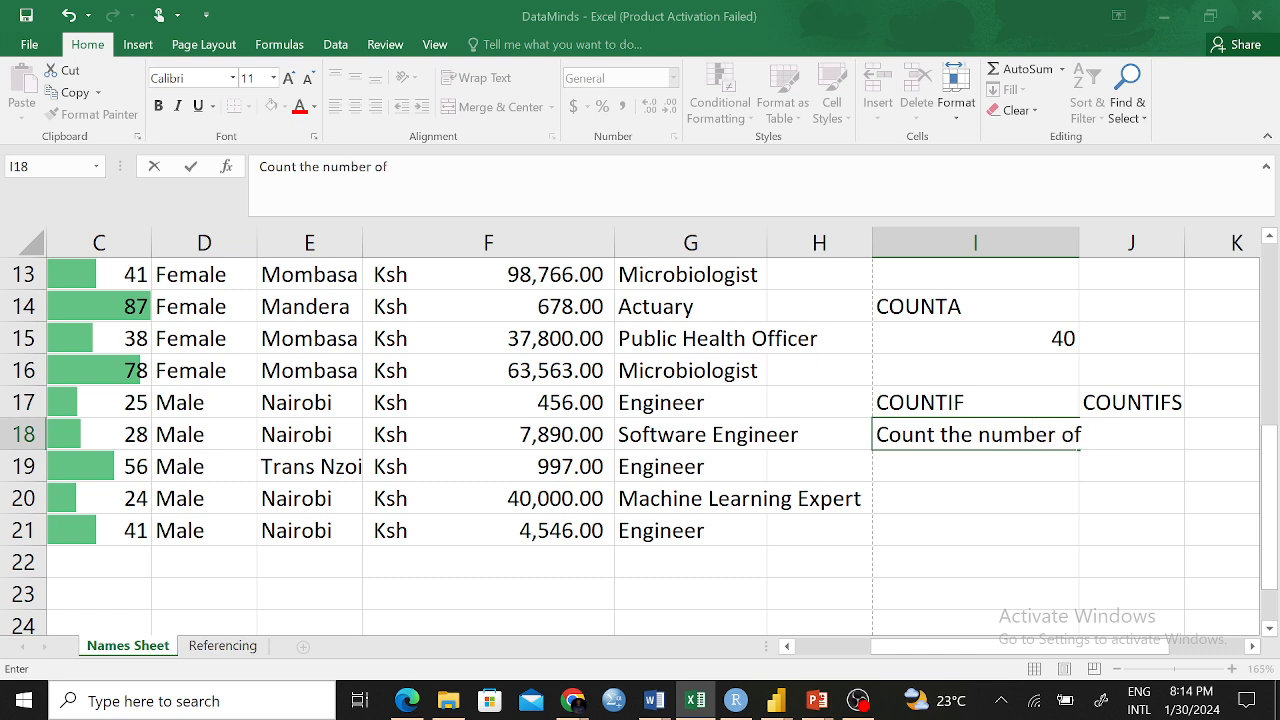
{"action": "type", "text": " M"}
{"action": "type", "text": "ales"}
{"action": "type", "text": " w"}
{"action": "type", "text": "hpo"}
{"action": "key", "text": "BackSpace"}
{"action": "key", "text": "BackSpace"}
{"action": "type", "text": "o are aged less than "}
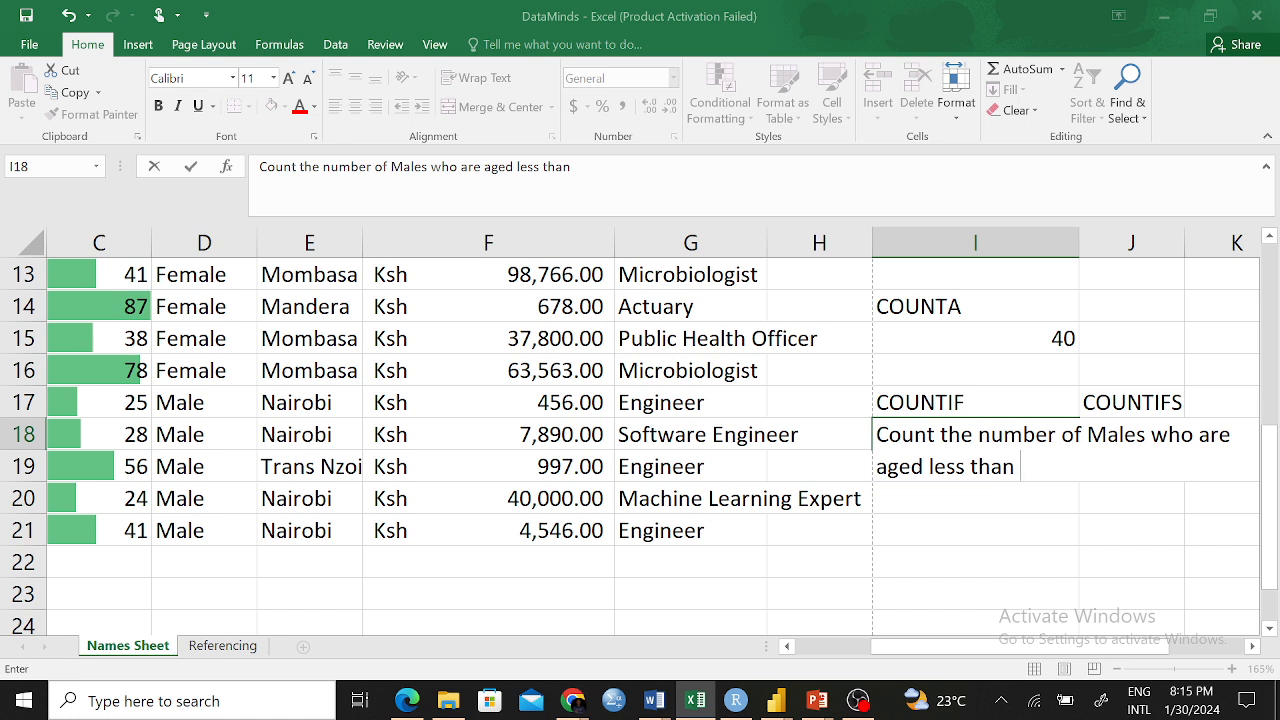
{"action": "type", "text": "30 years"}
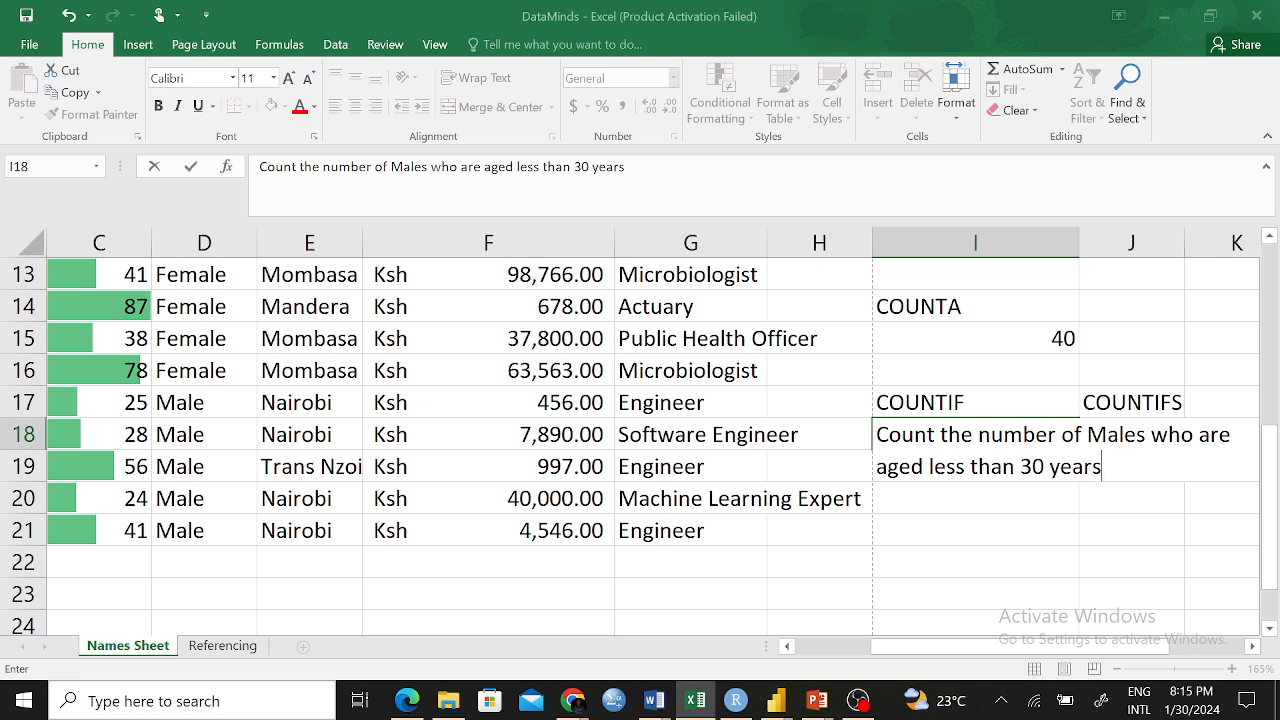
{"action": "key", "text": "Return"}
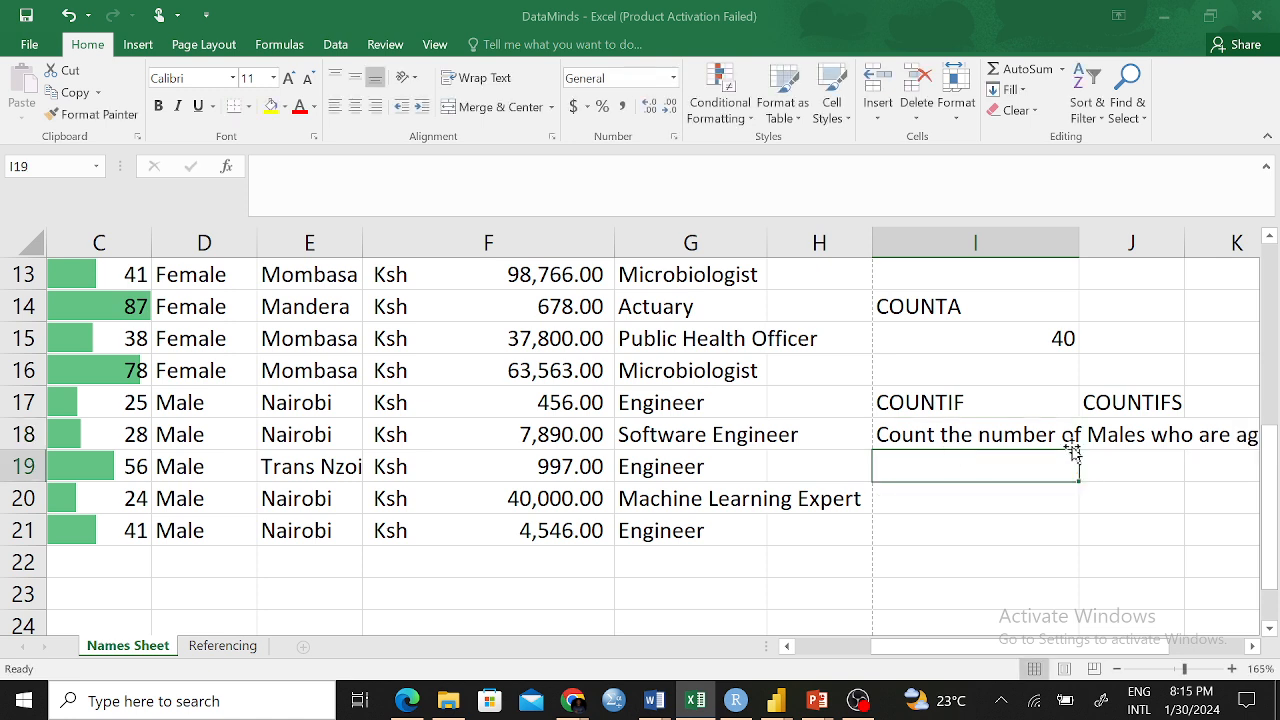
Check the full I18 question text, then select J19 under the COUNTIFS heading
{"action": "left_click", "coordinate": [1112, 442]}
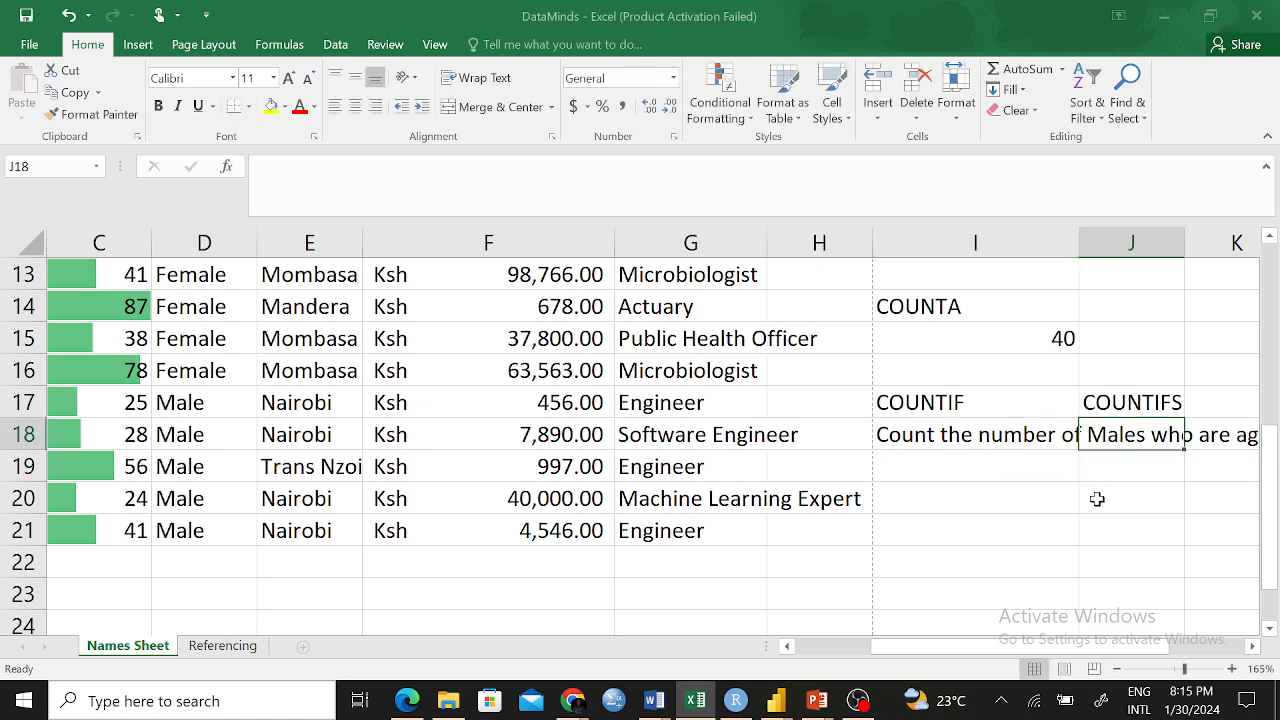
{"action": "left_click", "coordinate": [1252, 646]}
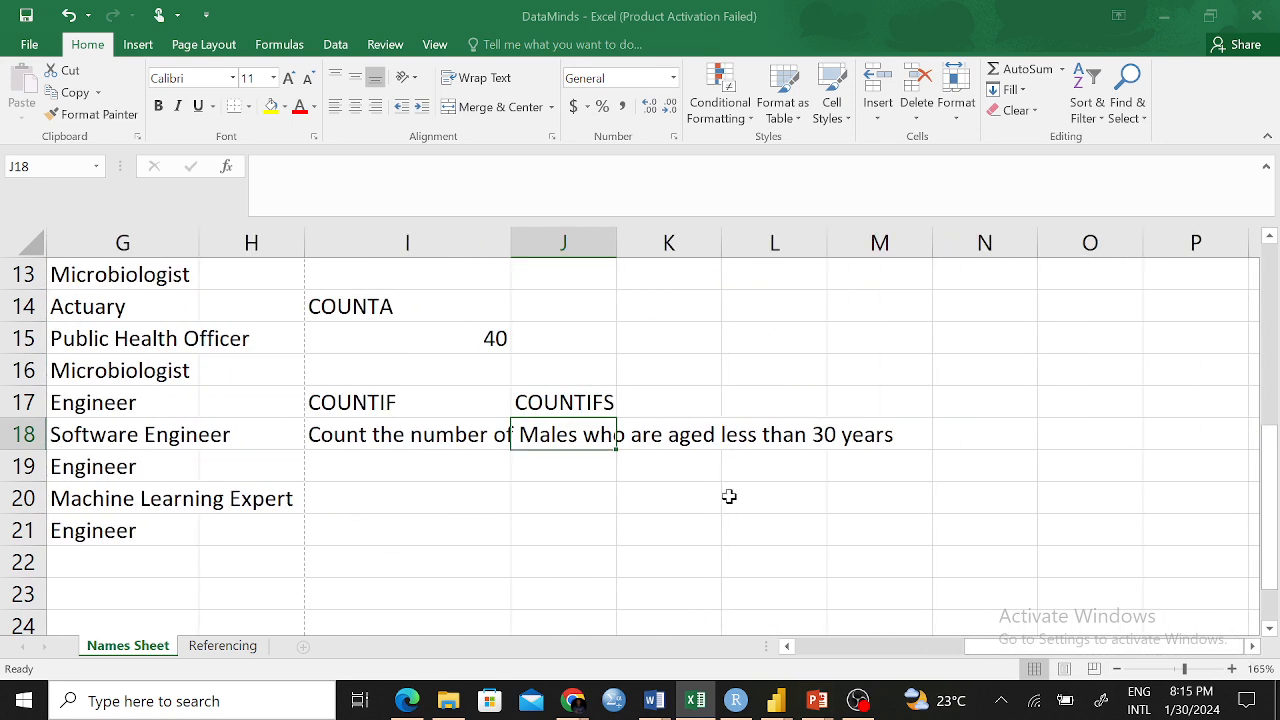
{"action": "left_click", "coordinate": [414, 433]}
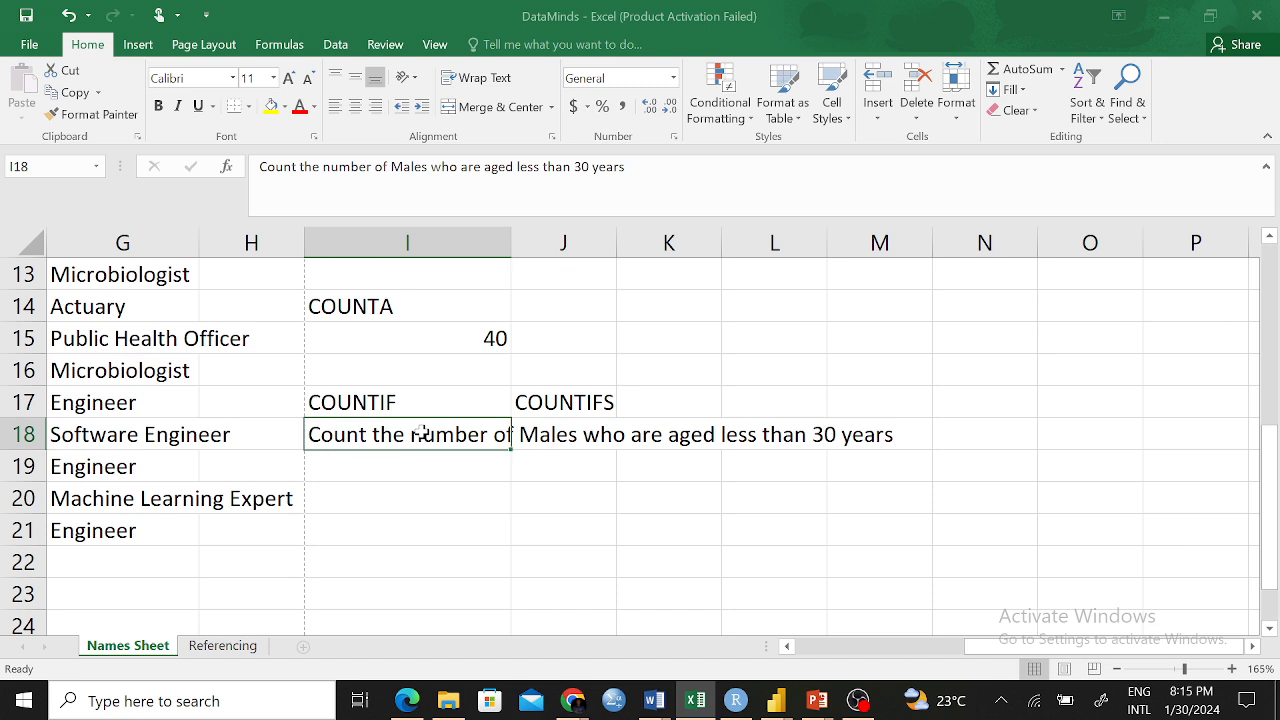
{"action": "left_click", "coordinate": [587, 430]}
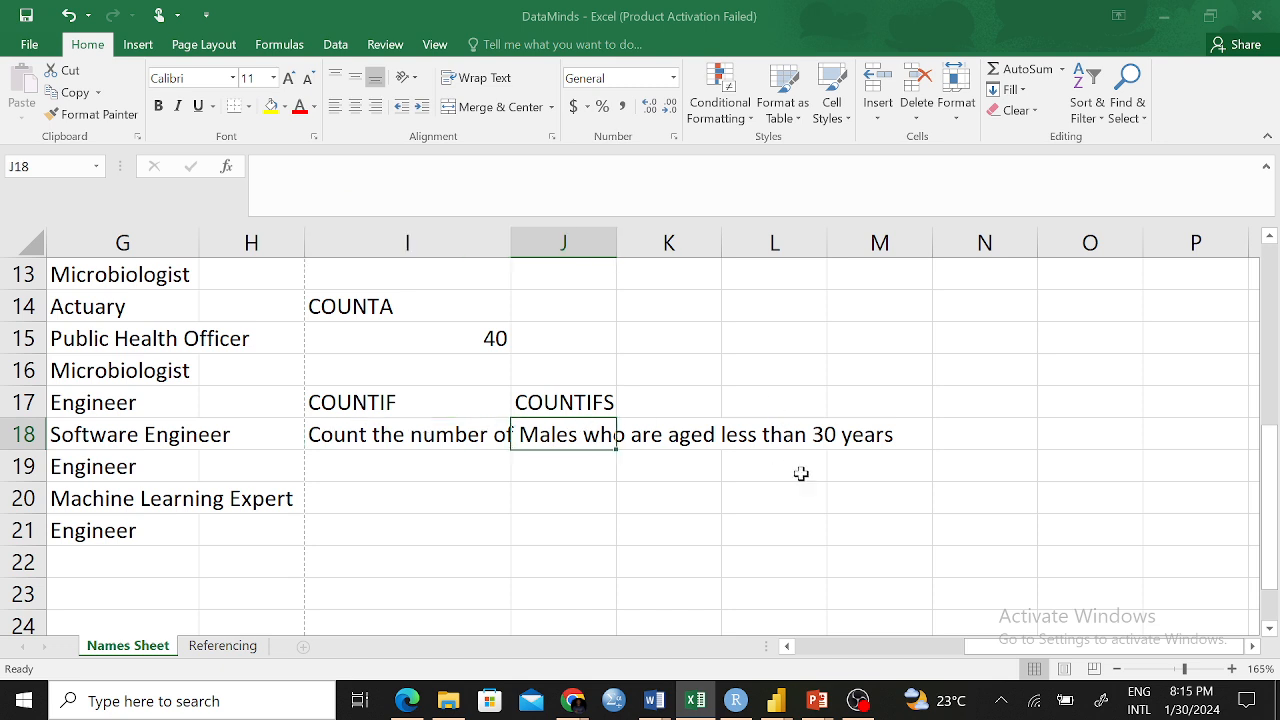
{"action": "left_click", "coordinate": [567, 475]}
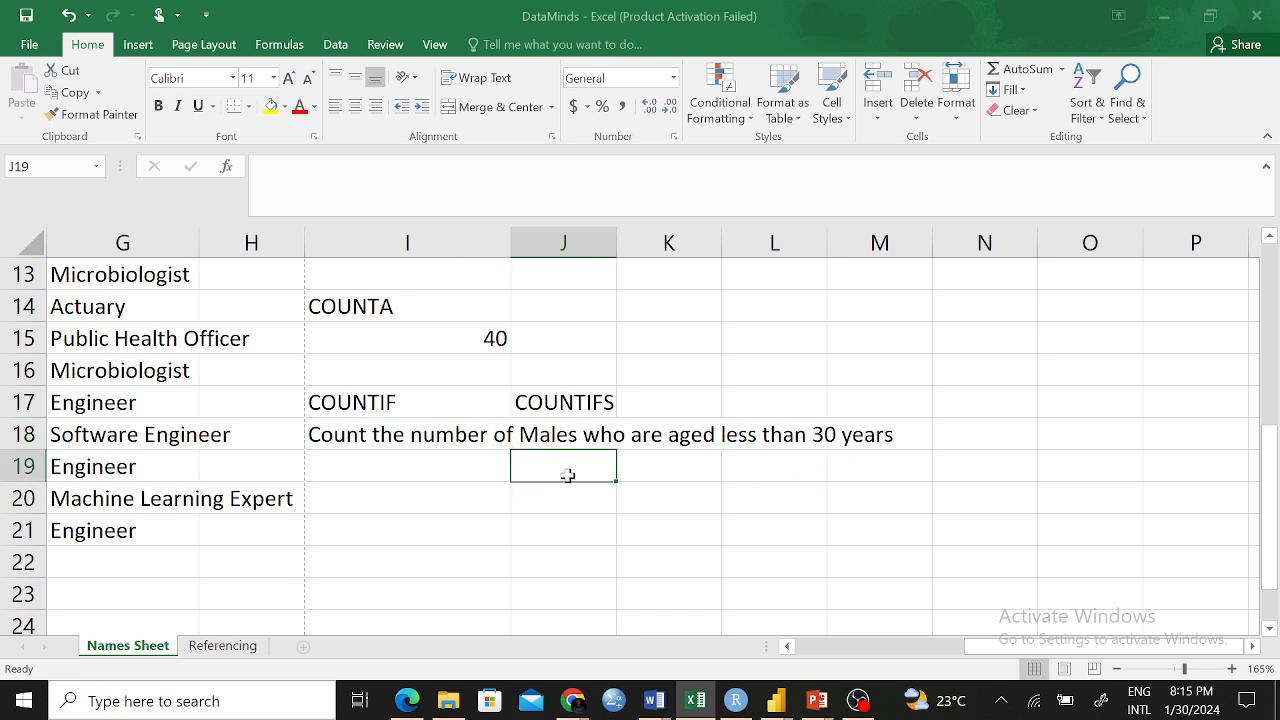
Type 'Count the number of female employees whose salary is greater than 30,000' in J19
{"action": "type", "text": "Cou"}
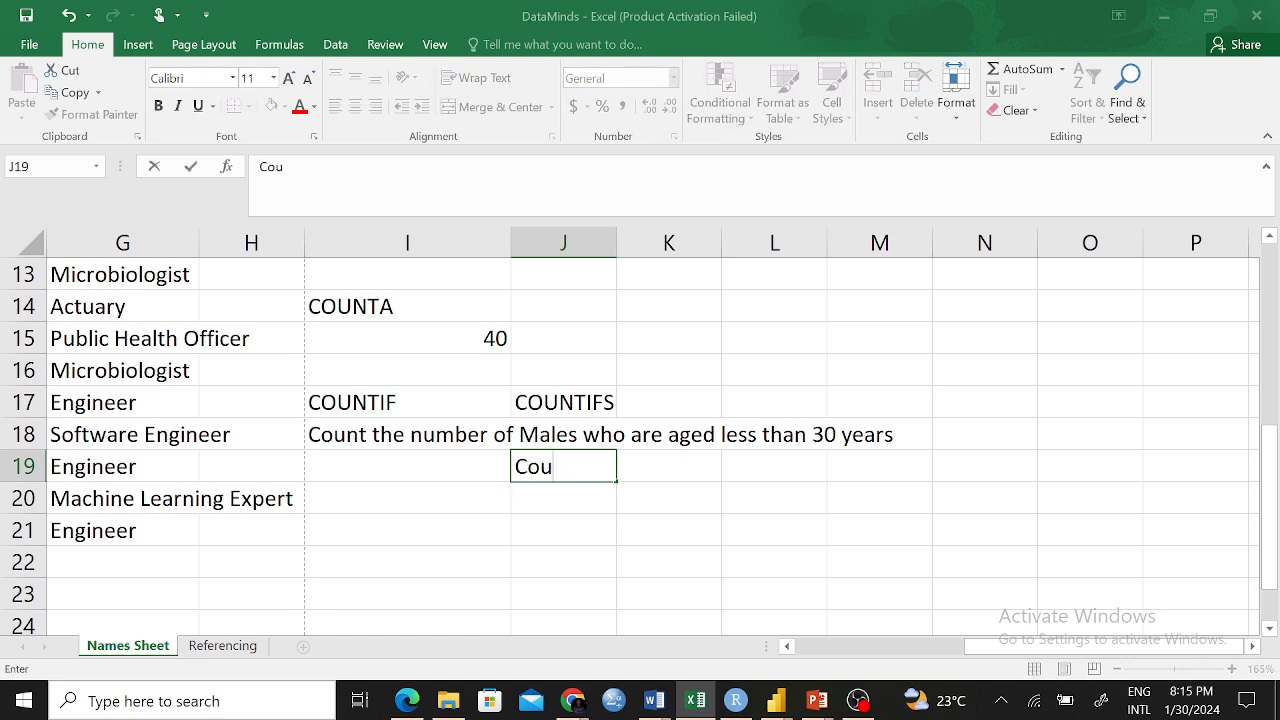
{"action": "type", "text": "nt the num"}
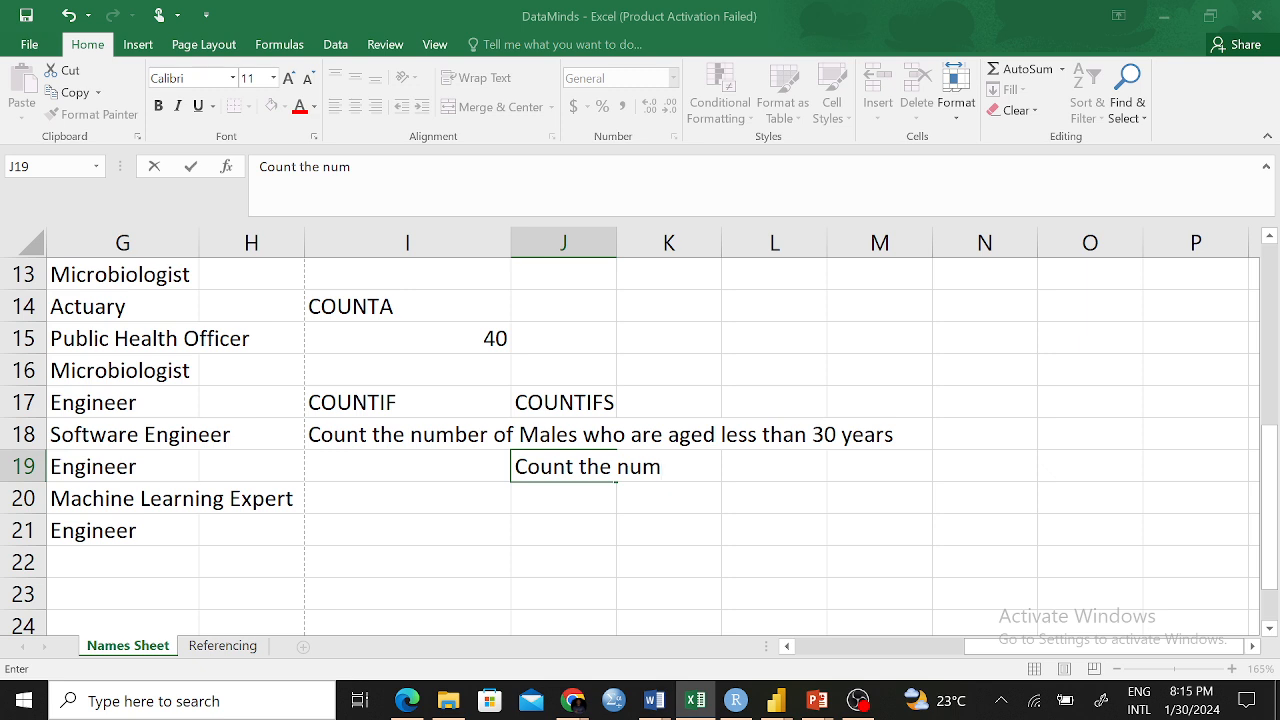
{"action": "key", "text": "BackSpace"}
{"action": "key", "text": "BackSpace"}
{"action": "key", "text": "BackSpace"}
{"action": "key", "text": "BackSpace"}
{"action": "key", "text": "BackSpace"}
{"action": "key", "text": "BackSpace"}
{"action": "key", "text": "BackSpace"}
{"action": "type", "text": "all the"}
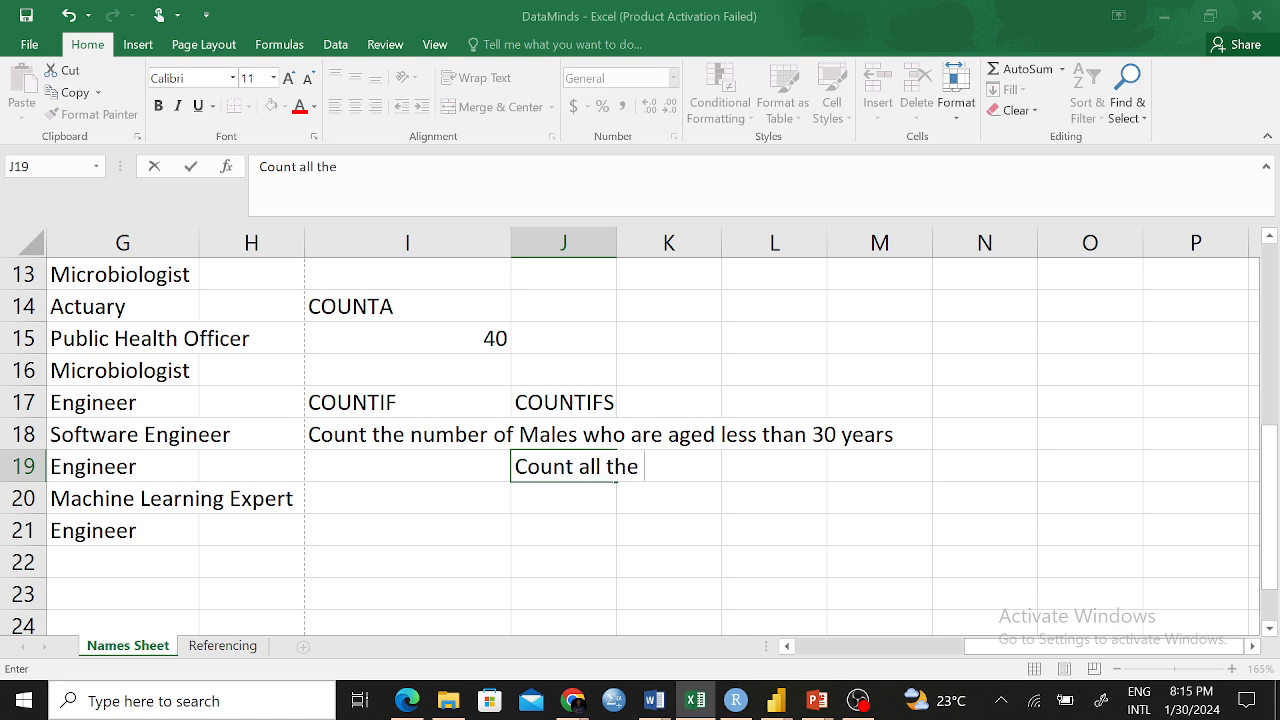
{"action": "key", "text": "BackSpace"}
{"action": "key", "text": "BackSpace"}
{"action": "key", "text": "BackSpace"}
{"action": "key", "text": "BackSpace"}
{"action": "key", "text": "BackSpace"}
{"action": "key", "text": "BackSpace"}
{"action": "key", "text": "BackSpace"}
{"action": "key", "text": "BackSpace"}
{"action": "type", "text": "tyhe"}
{"action": "key", "text": "BackSpace"}
{"action": "key", "text": "BackSpace"}
{"action": "key", "text": "BackSpace"}
{"action": "type", "text": "h"}
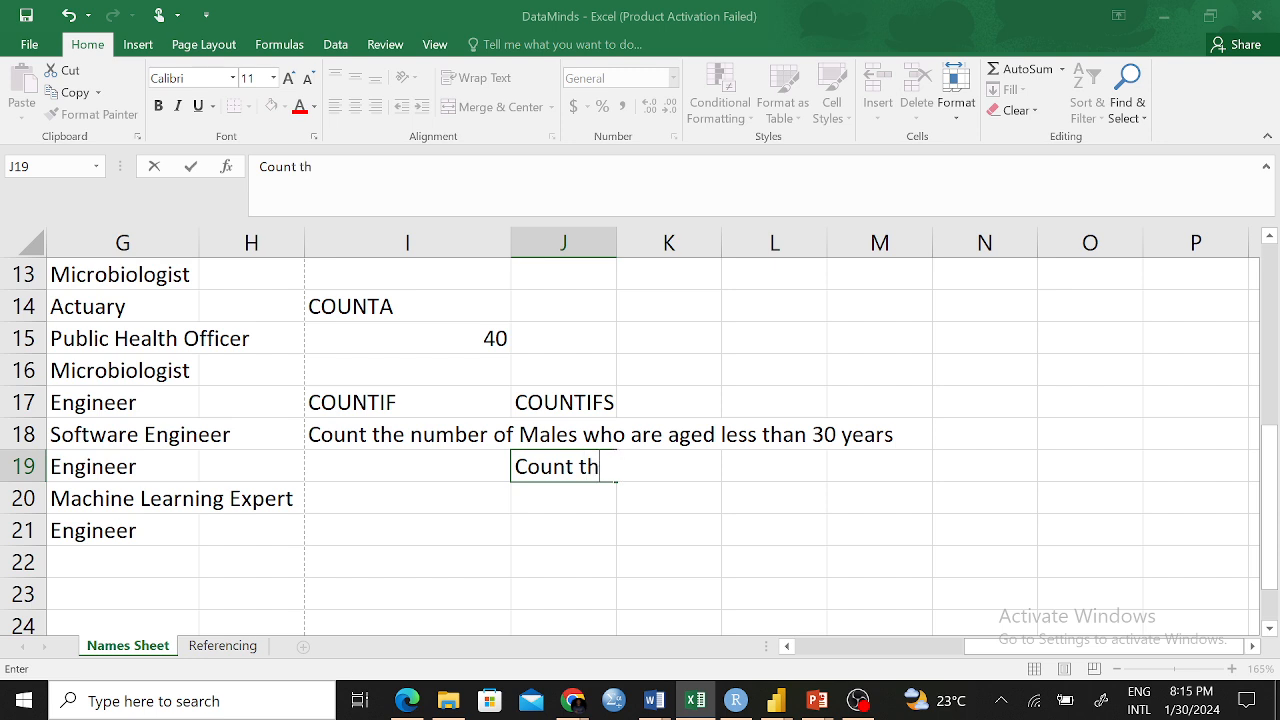
{"action": "type", "text": "e number of "}
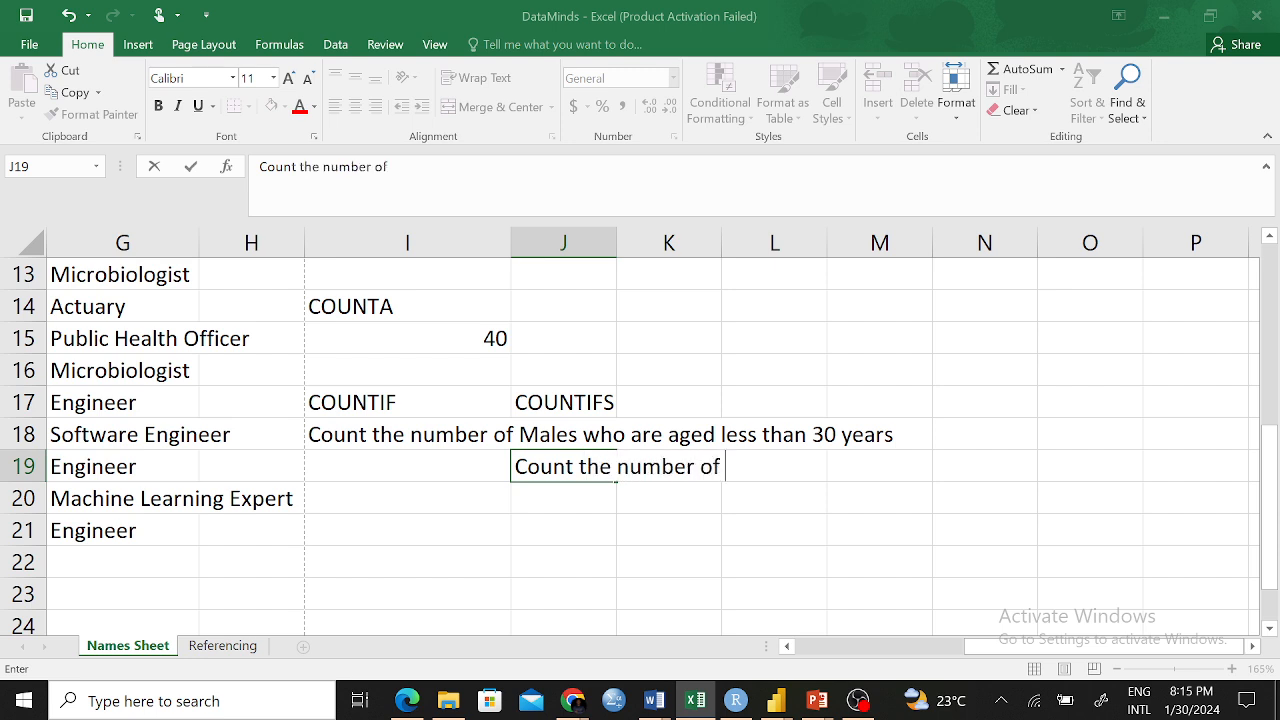
{"action": "type", "text": "female em"}
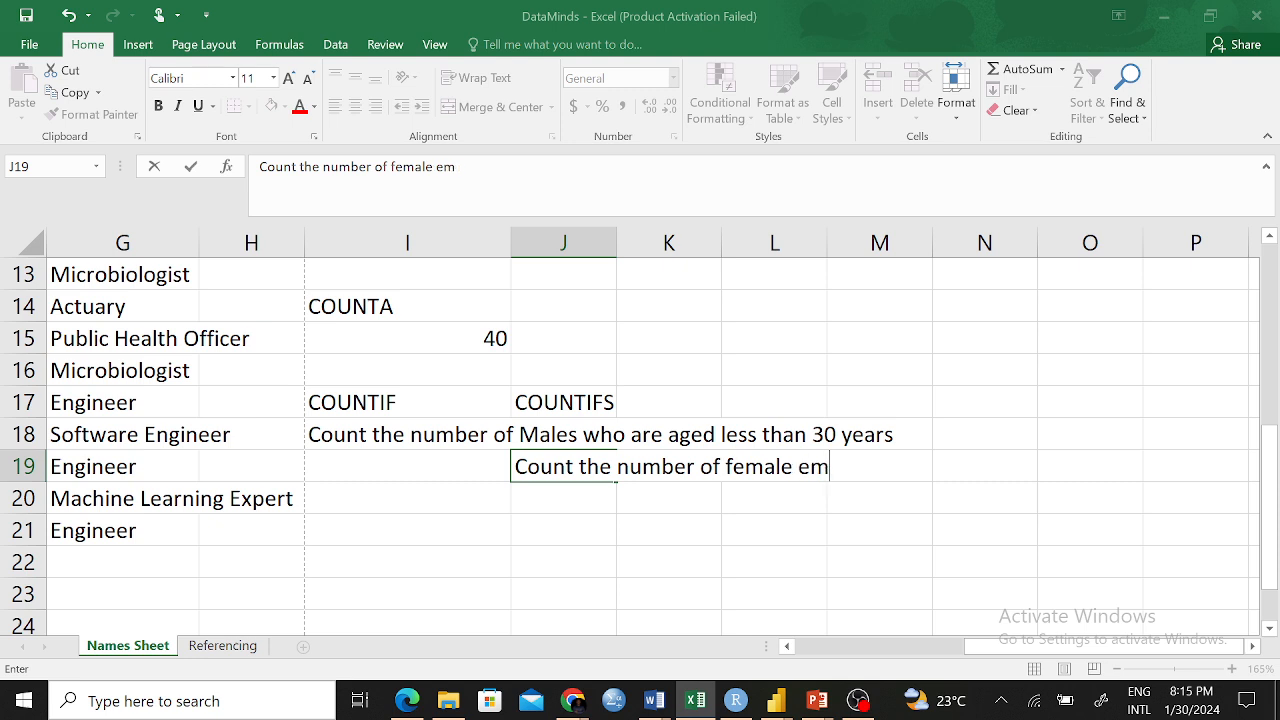
{"action": "type", "text": "ployees "}
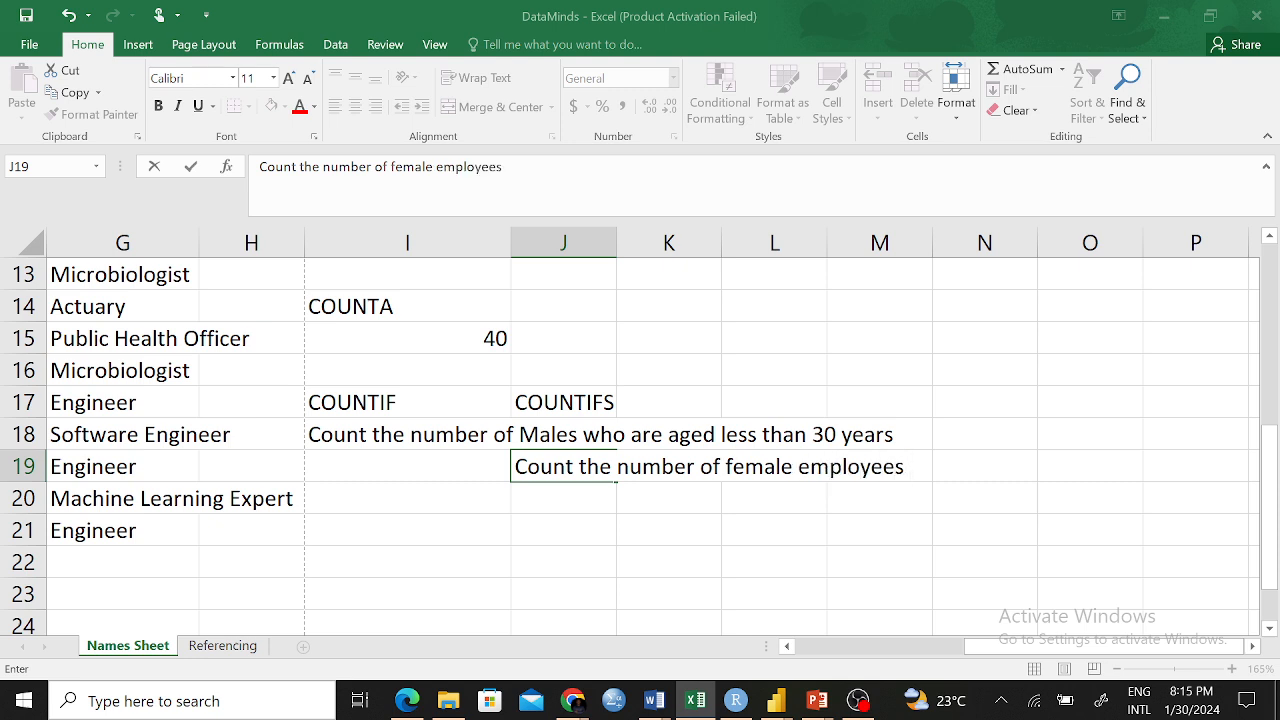
{"action": "type", "text": "whose salary "}
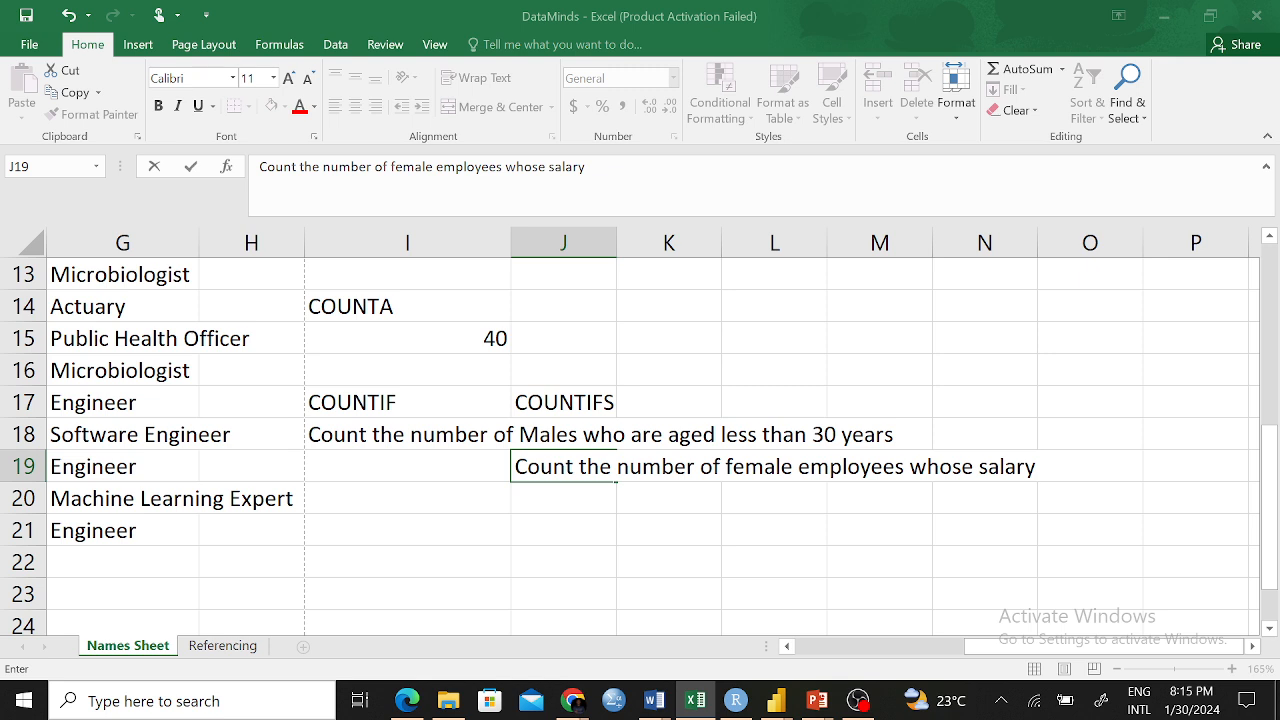
{"action": "type", "text": "is greater than "}
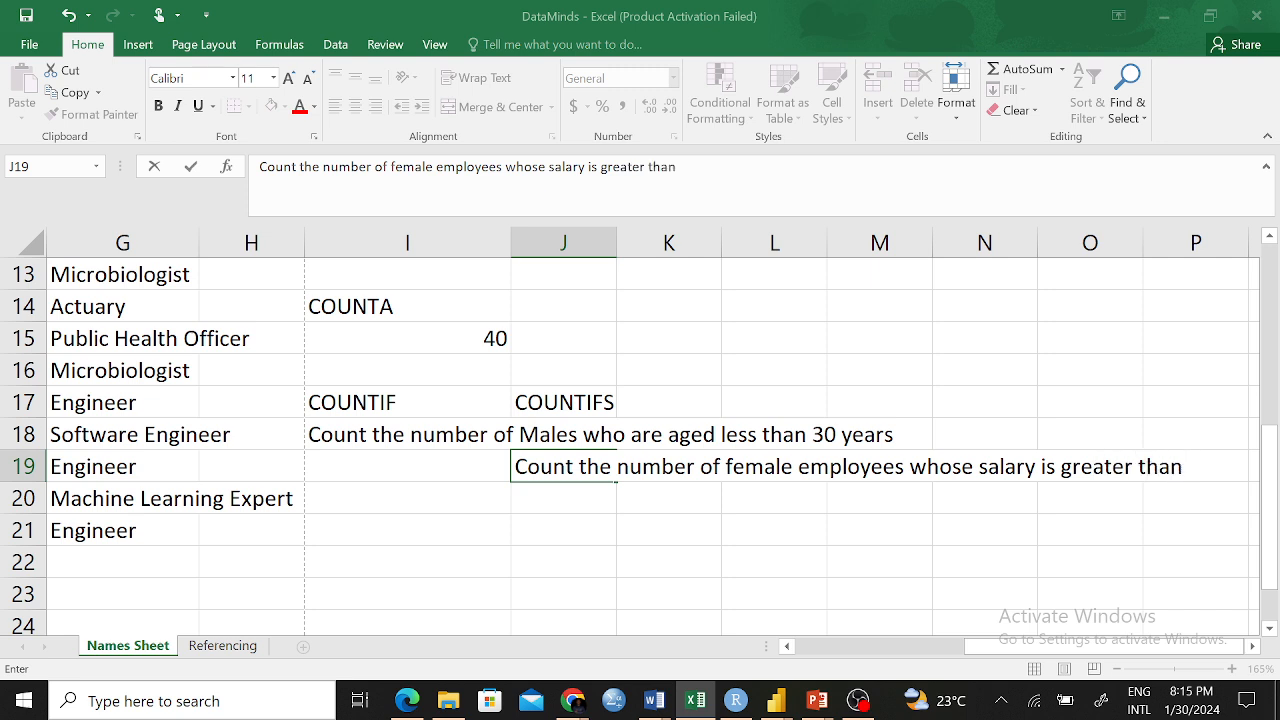
{"action": "type", "text": "30,000"}
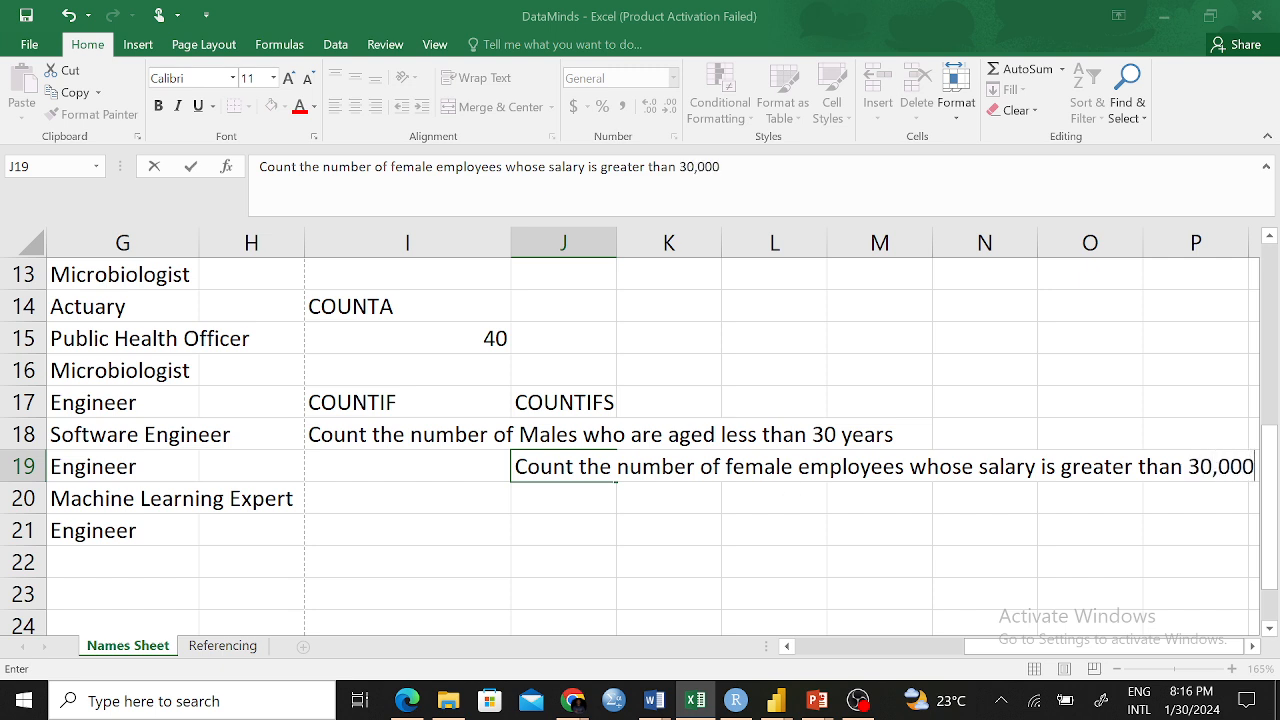
Replace 'whose' in the J19 question with 'aged less than 40 years and their'
{"action": "left_click", "coordinate": [909, 466]}
{"action": "type", "text": "aged "}
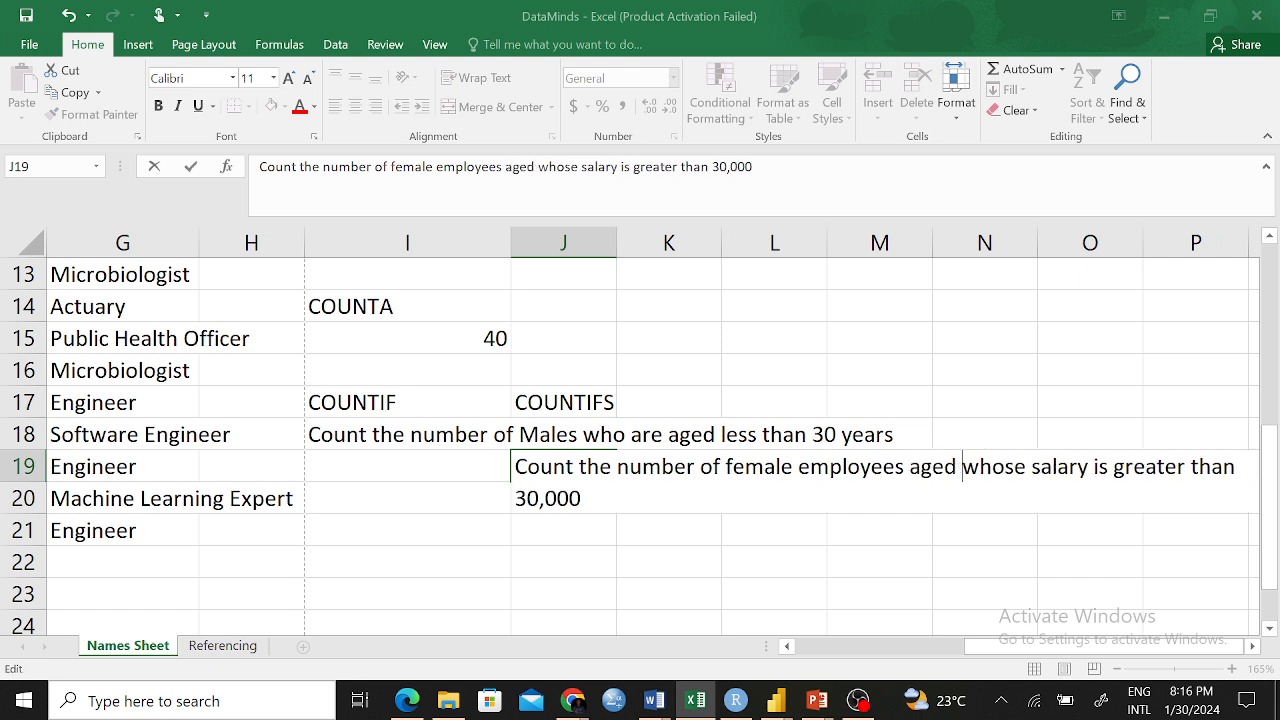
{"action": "type", "text": "less t"}
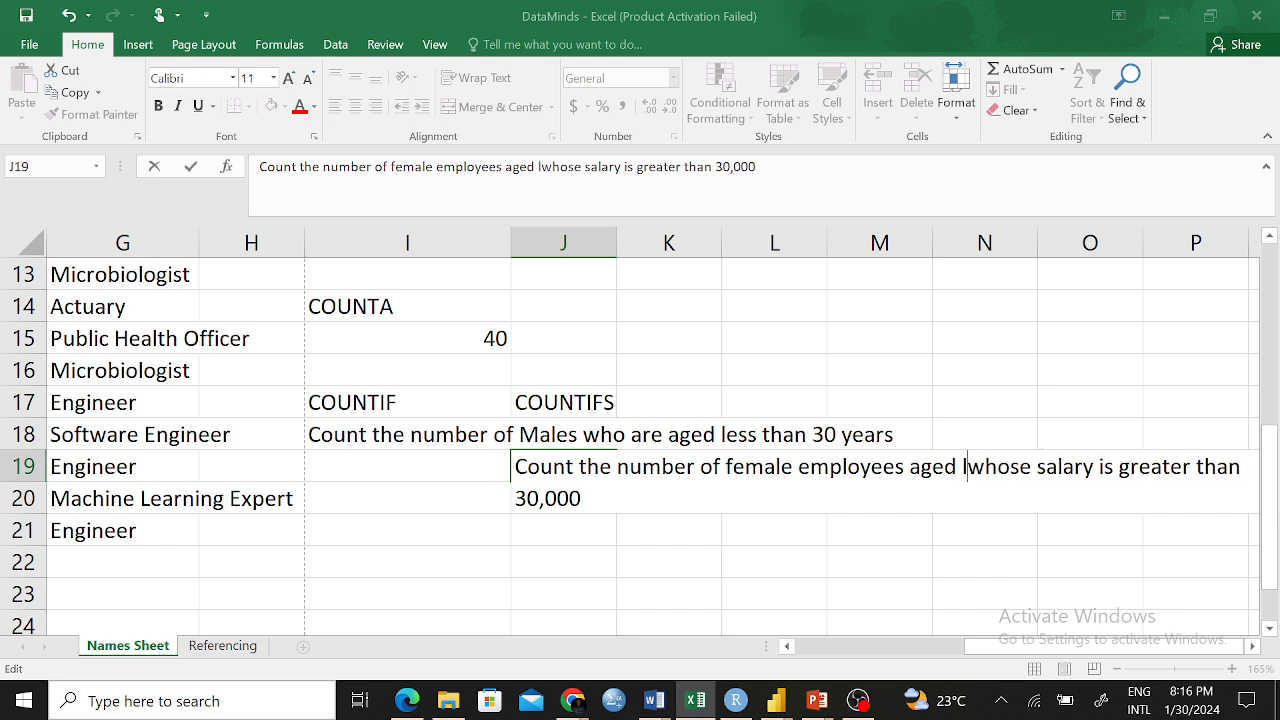
{"action": "type", "text": "han "}
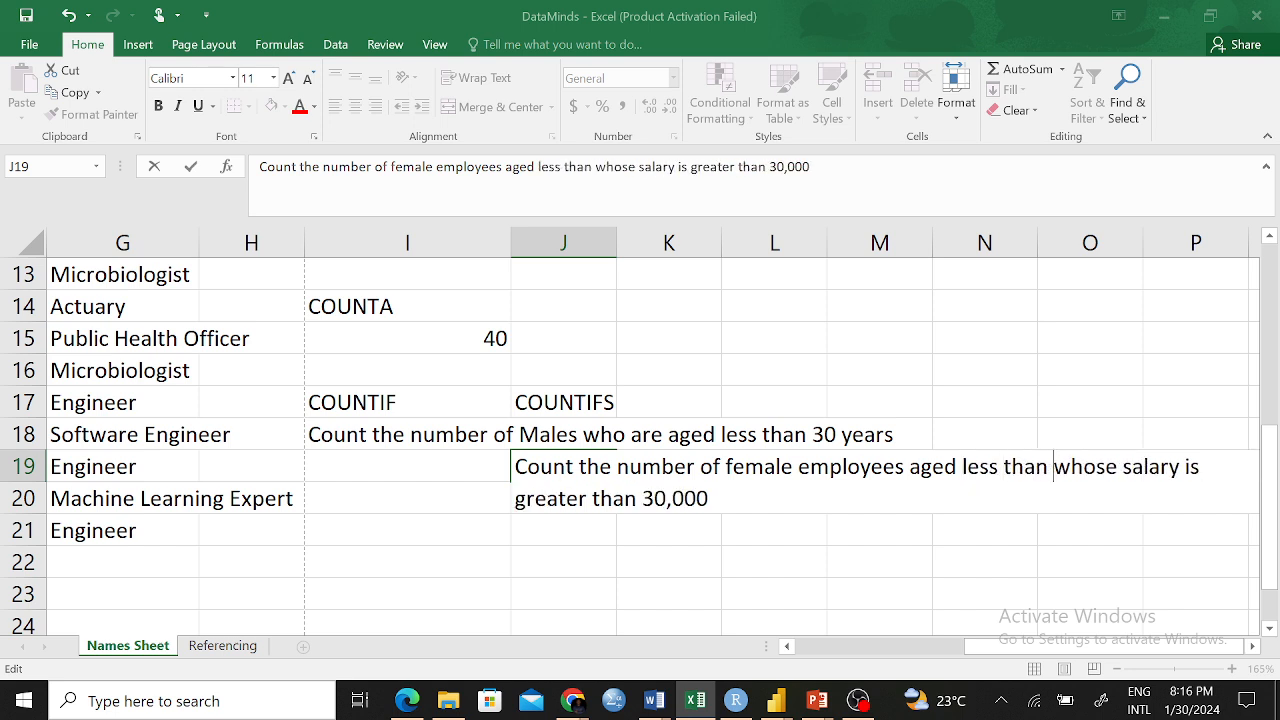
{"action": "type", "text": "40 "}
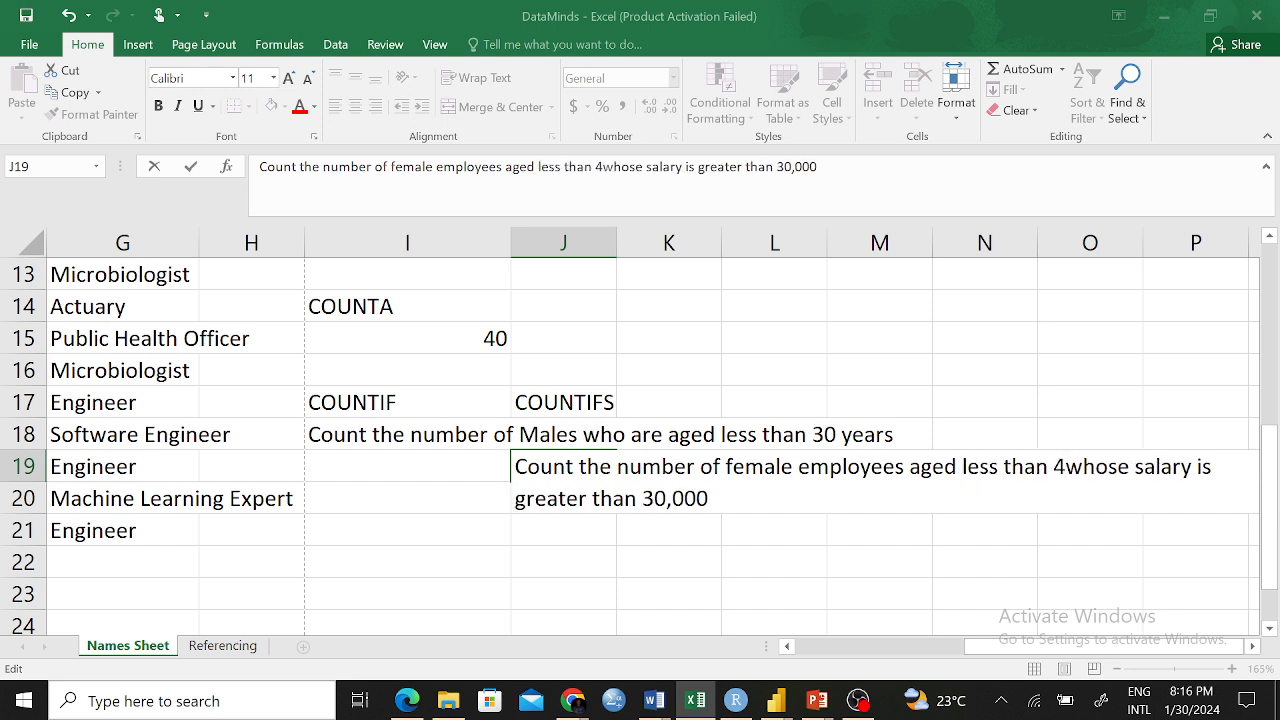
{"action": "type", "text": "years"}
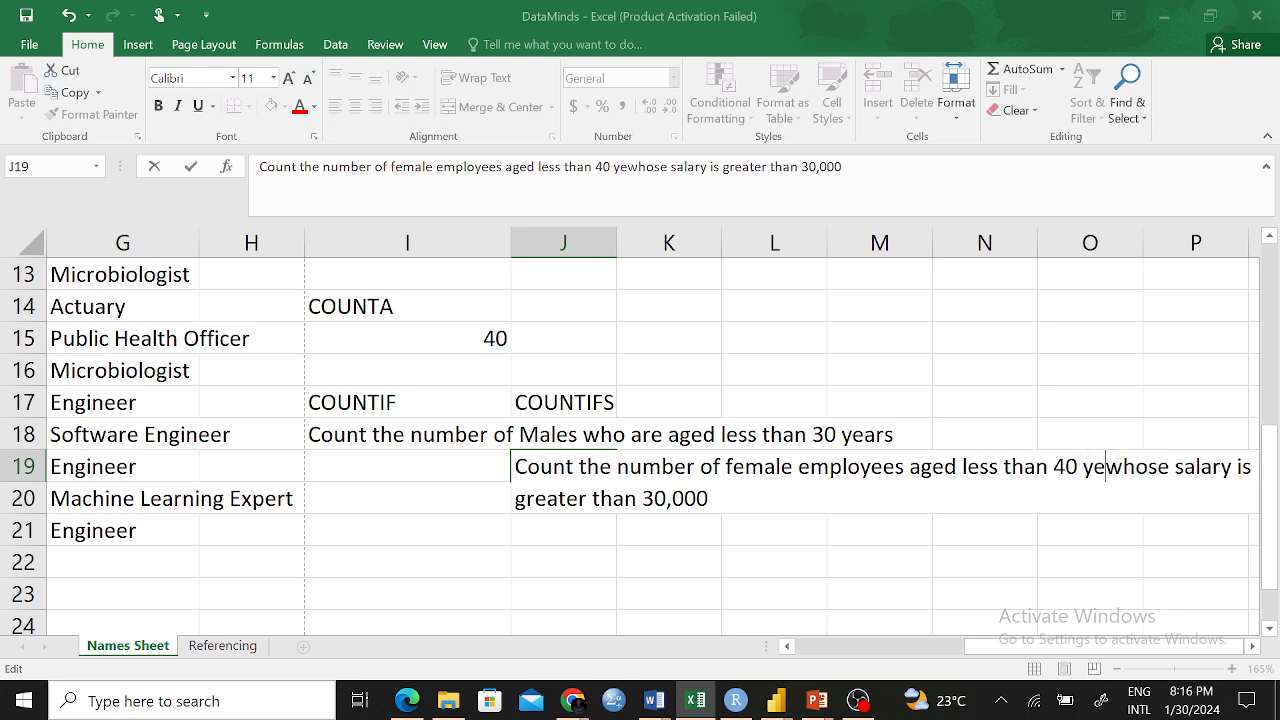
{"action": "type", "text": " and their"}
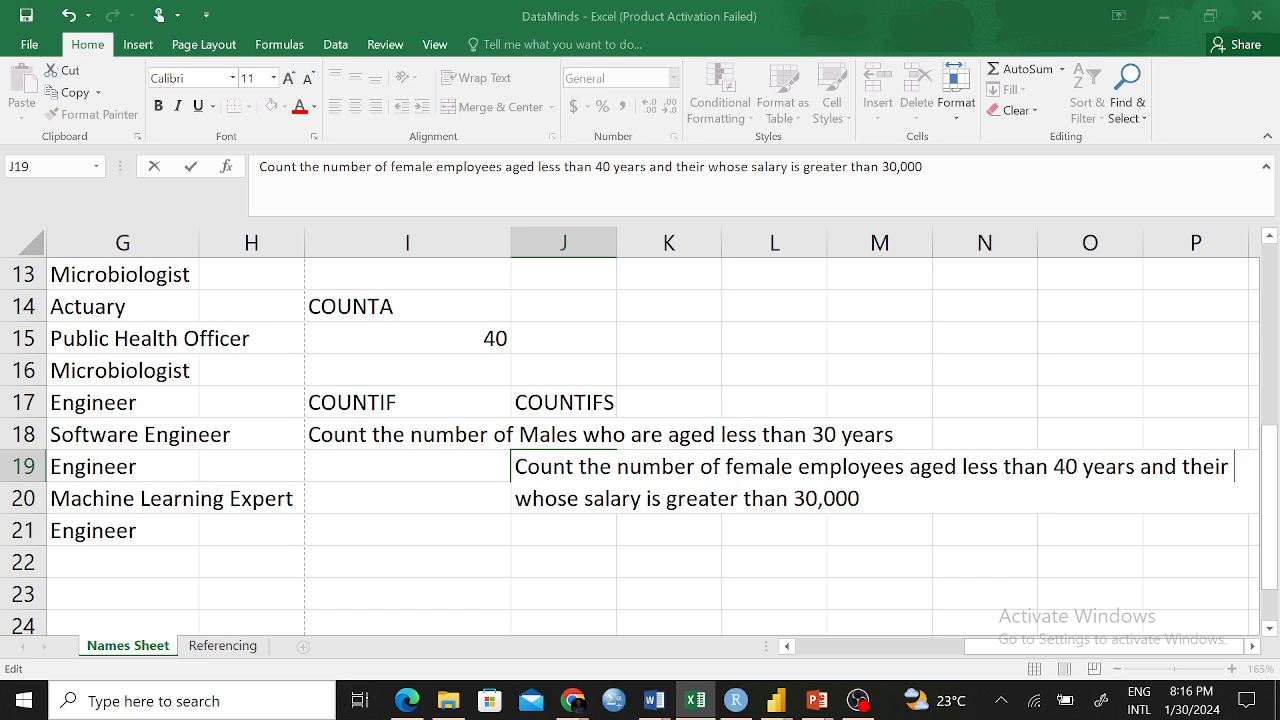
{"action": "key", "text": "BackSpace"}
{"action": "key", "text": "BackSpace"}
{"action": "key", "text": "BackSpace"}
{"action": "key", "text": "BackSpace"}
{"action": "key", "text": "BackSpace"}
{"action": "key", "text": "BackSpace"}
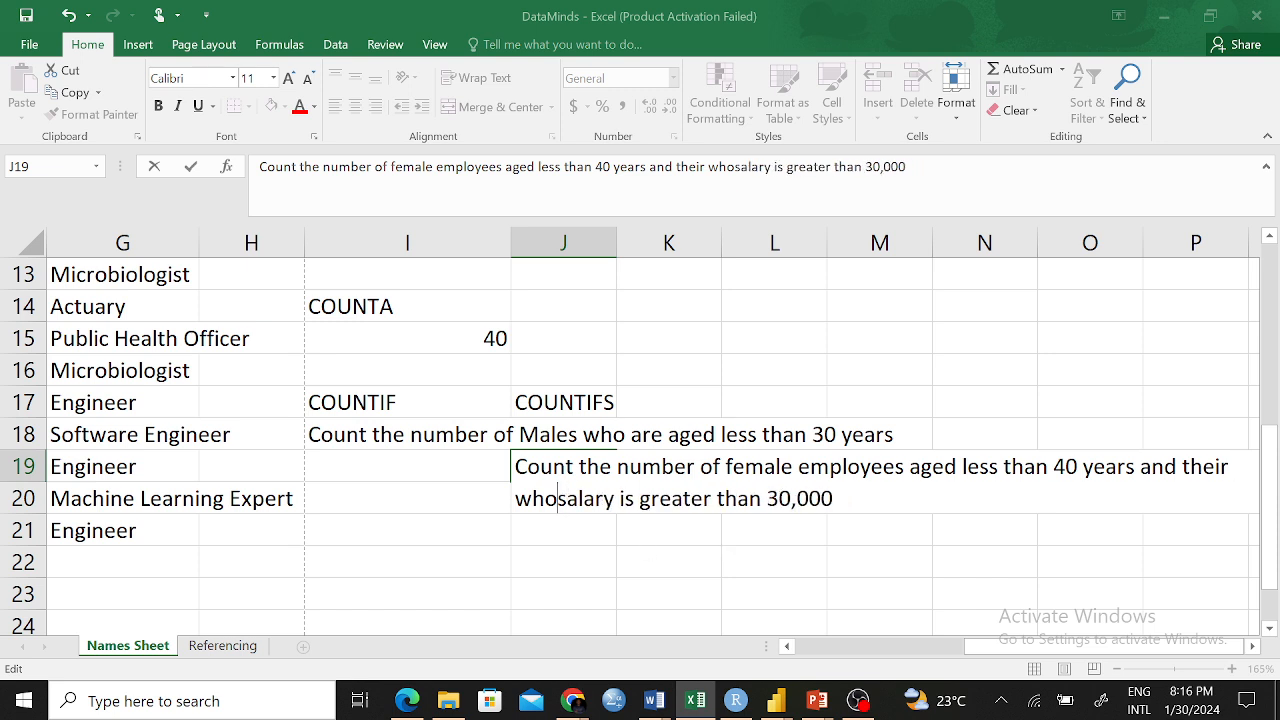
{"action": "key", "text": "BackSpace"}
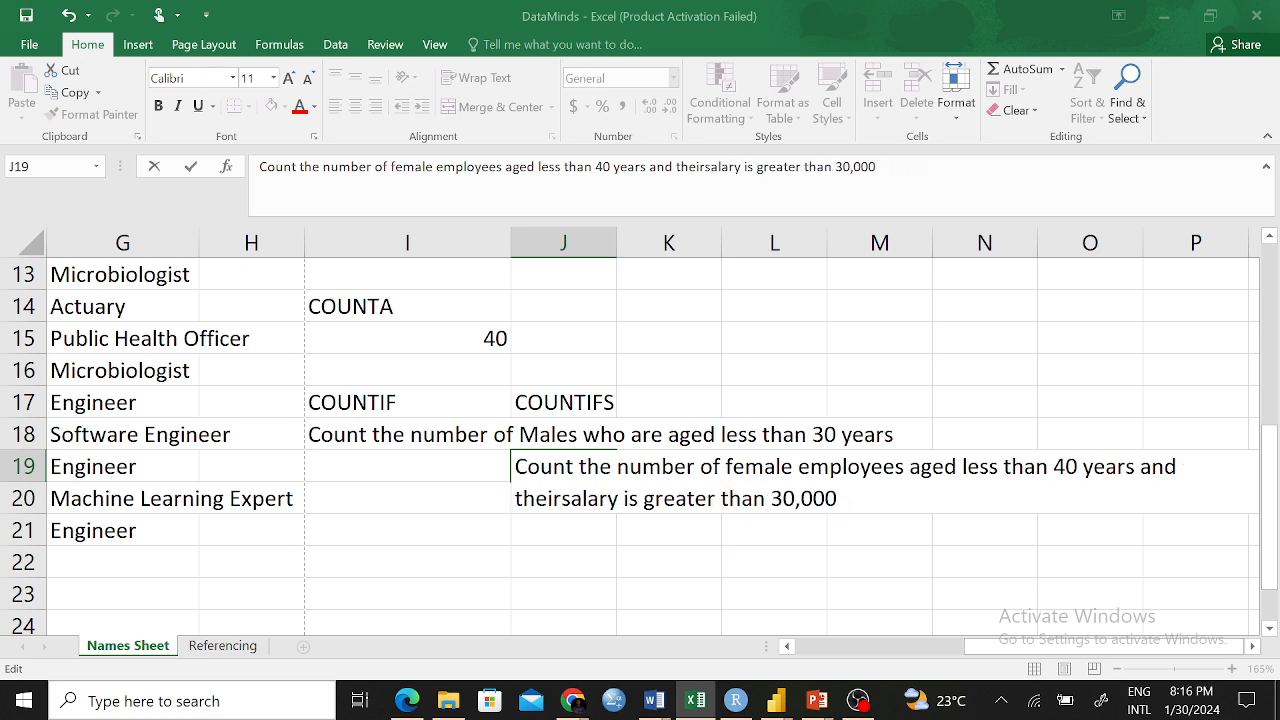
{"action": "left_click", "coordinate": [636, 592]}
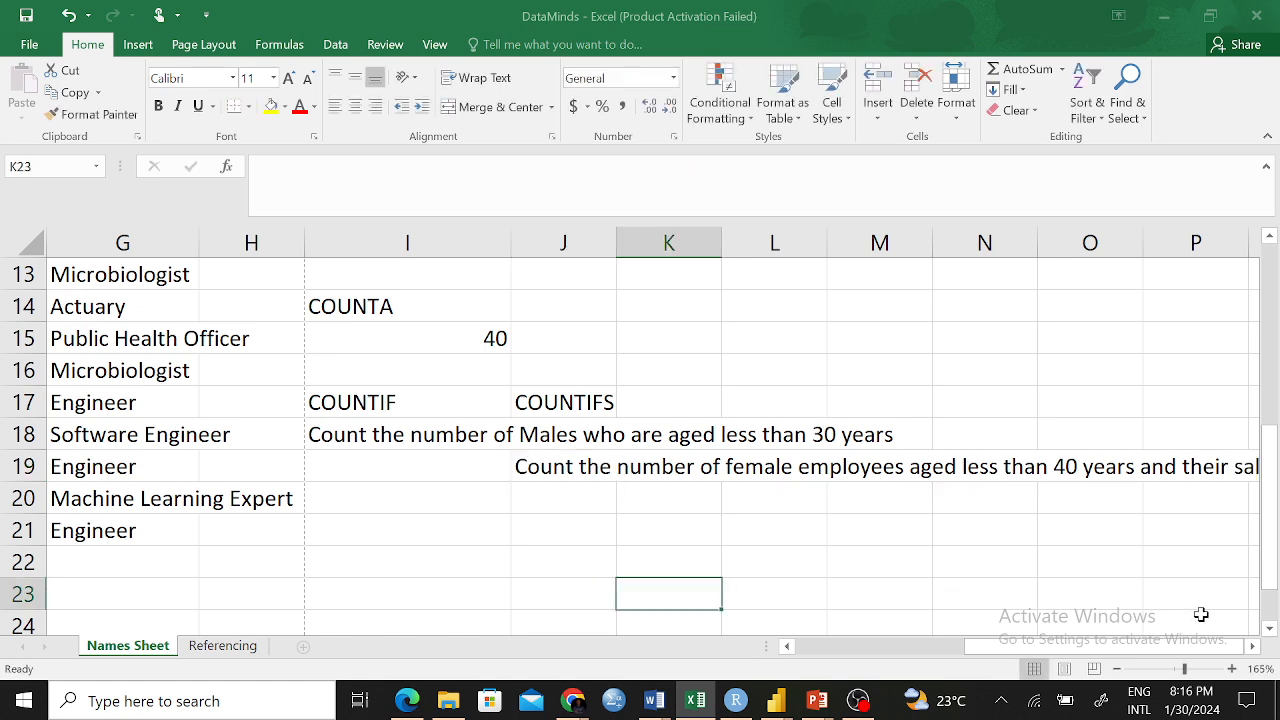
Review the COUNTIF question in I18, then reselect the J19 question
{"action": "left_click", "coordinate": [1252, 646]}
{"action": "left_click", "coordinate": [1252, 646]}
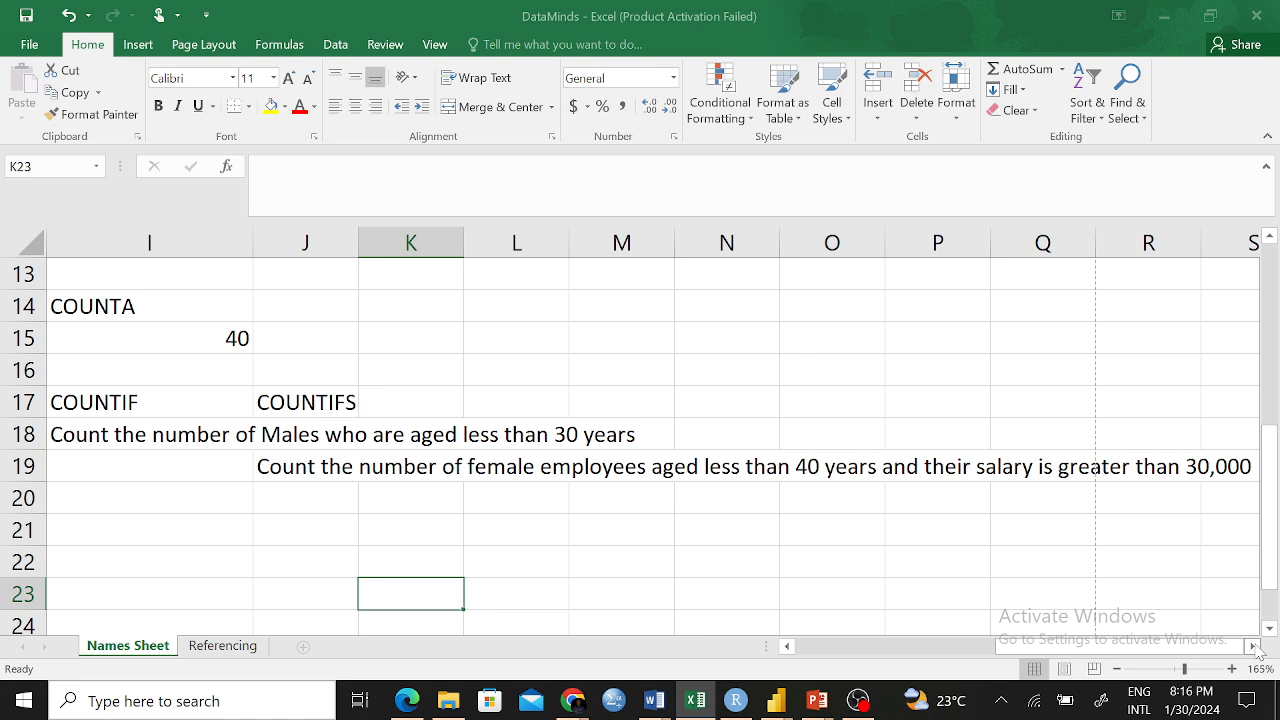
{"action": "left_click", "coordinate": [103, 435]}
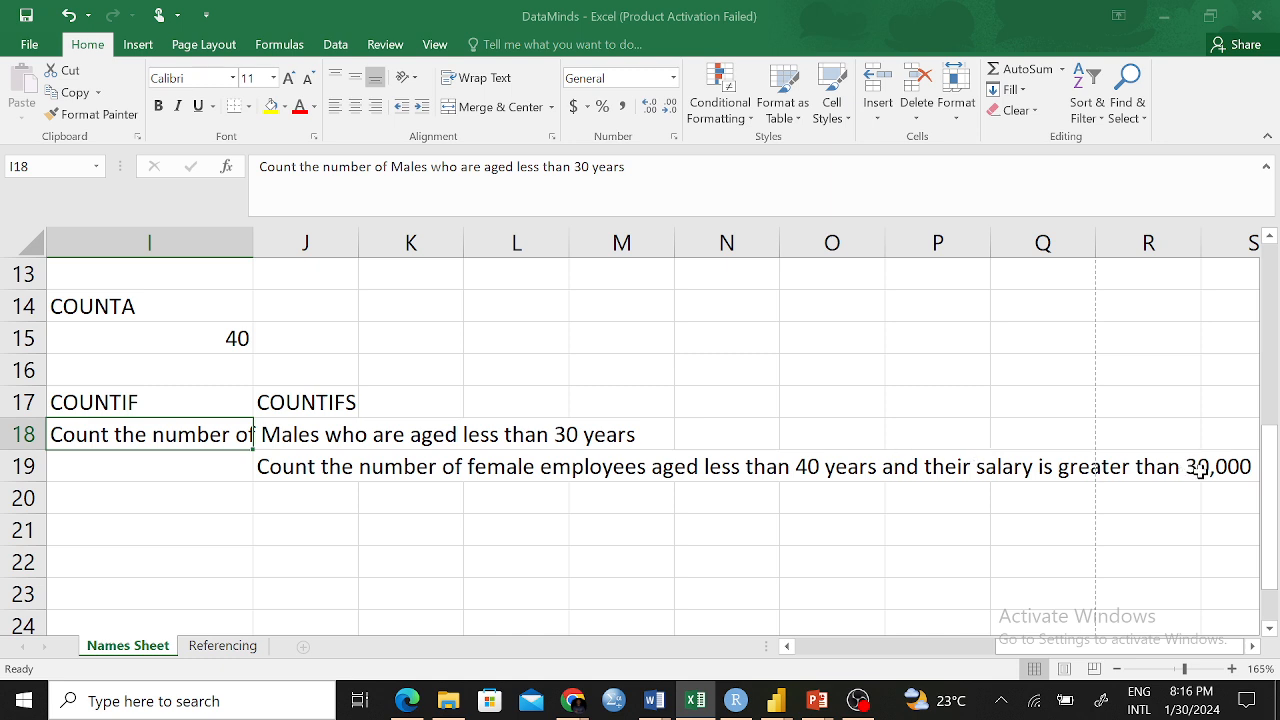
{"action": "left_click", "coordinate": [268, 466]}
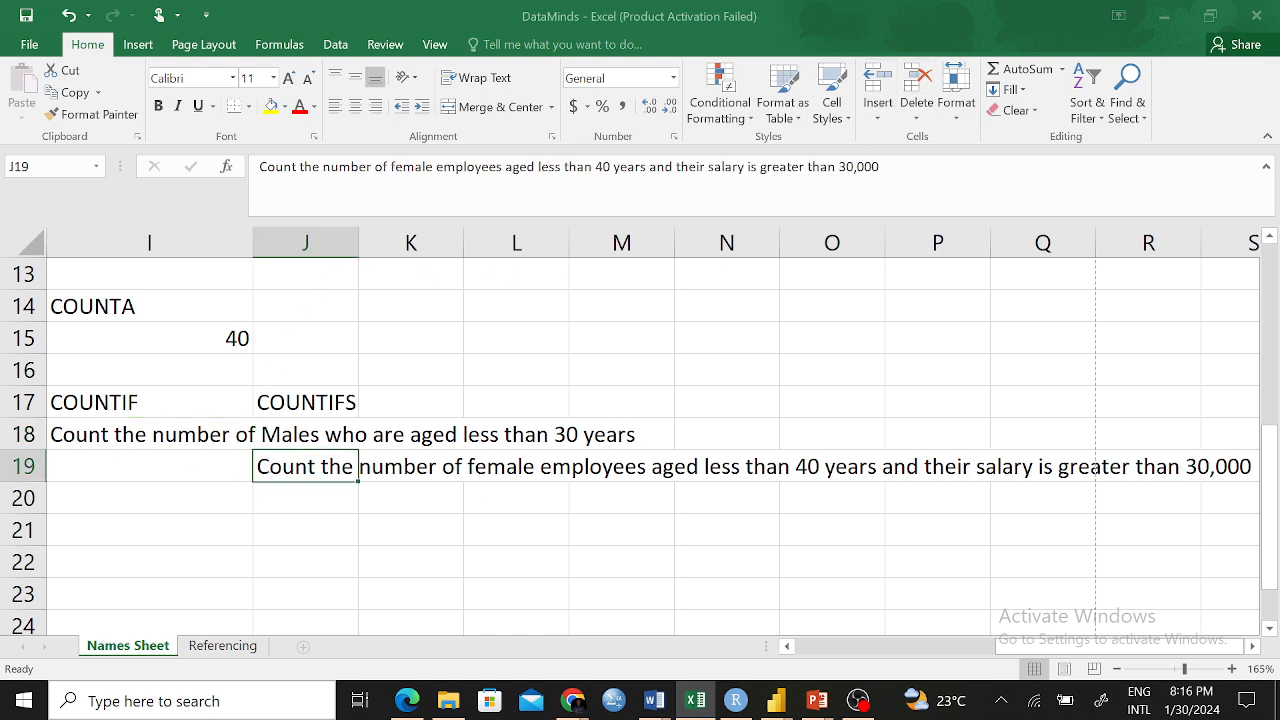
Change the J19 question's salary threshold from 30,000 to 45000
{"action": "left_click", "coordinate": [840, 166]}
{"action": "key", "text": "BackSpace"}
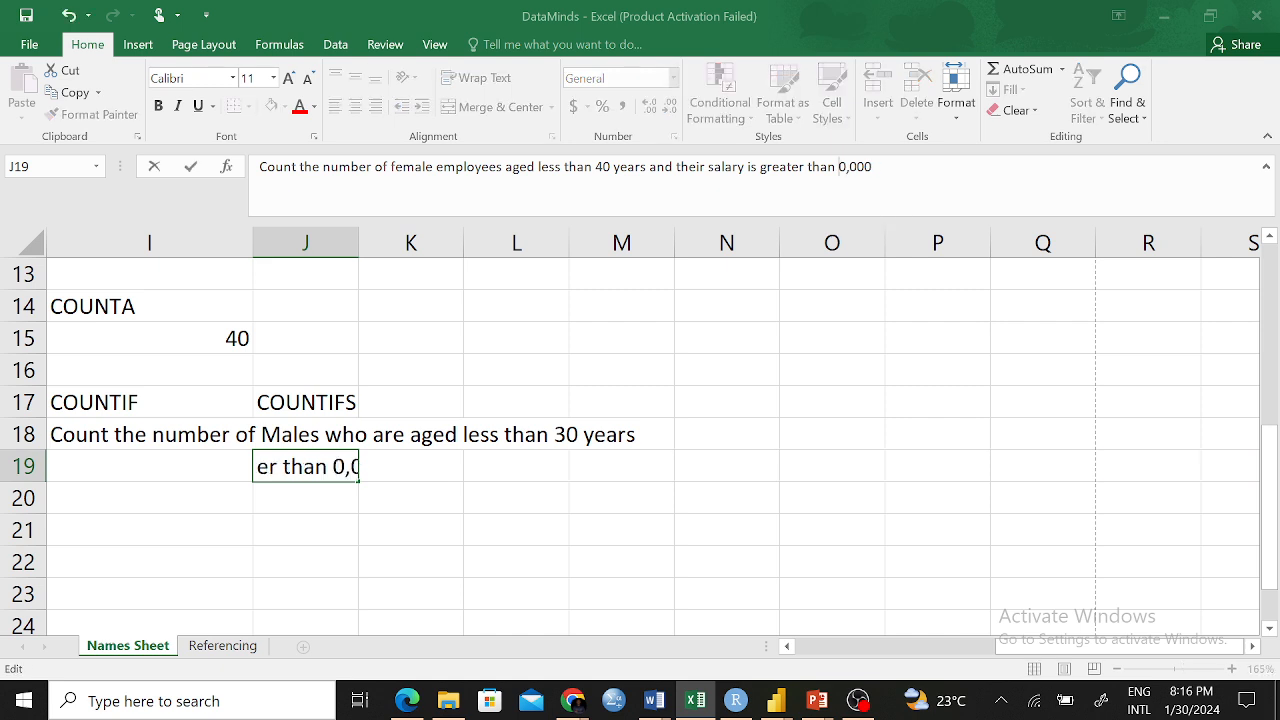
{"action": "type", "text": "3"}
{"action": "key", "text": "BackSpace"}
{"action": "type", "text": "45"}
{"action": "key", "text": "Right"}
{"action": "key", "text": "Right"}
{"action": "key", "text": "Right"}
{"action": "key", "text": "BackSpace"}
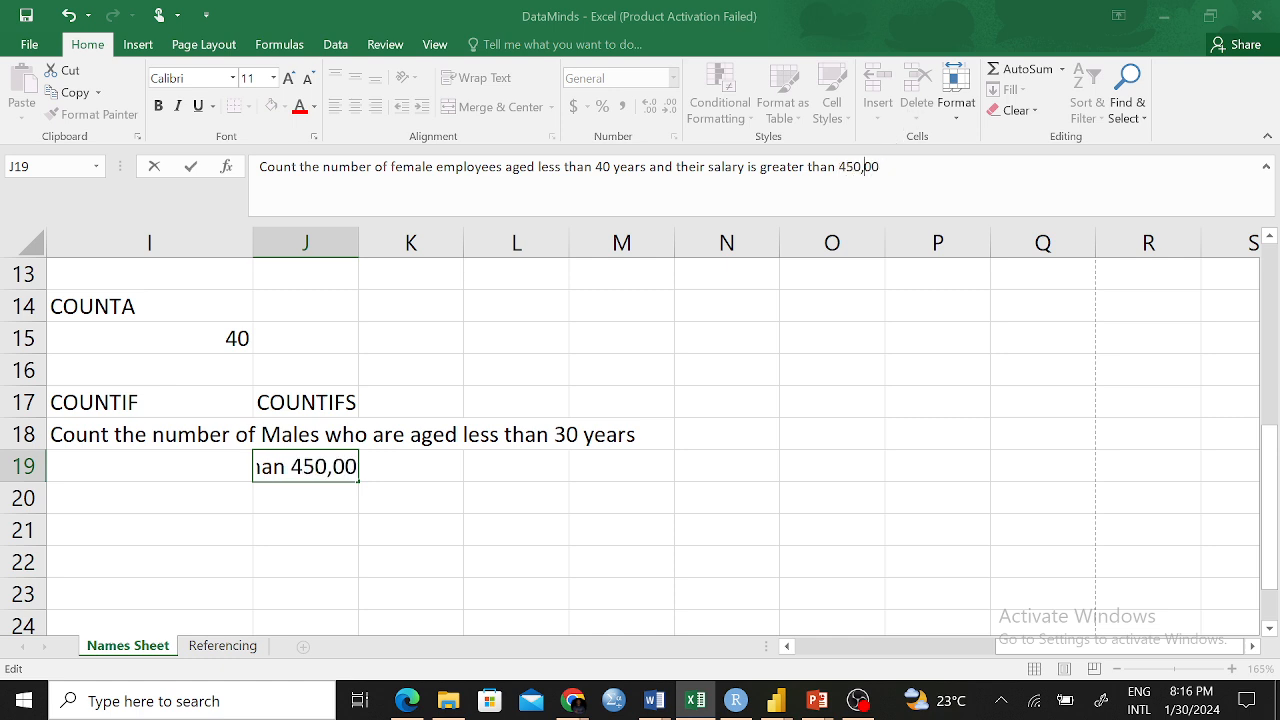
{"action": "key", "text": "BackSpace"}
{"action": "left_click", "coordinate": [742, 492]}
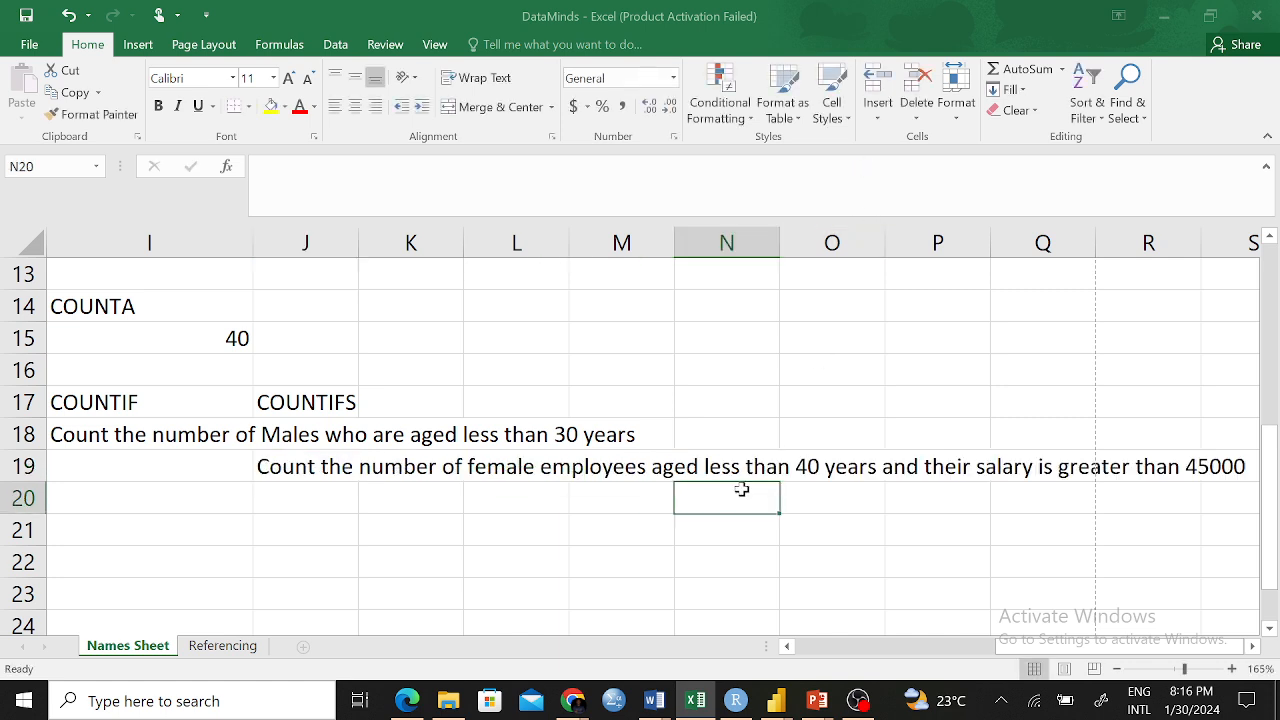
{"action": "left_click", "coordinate": [294, 471]}
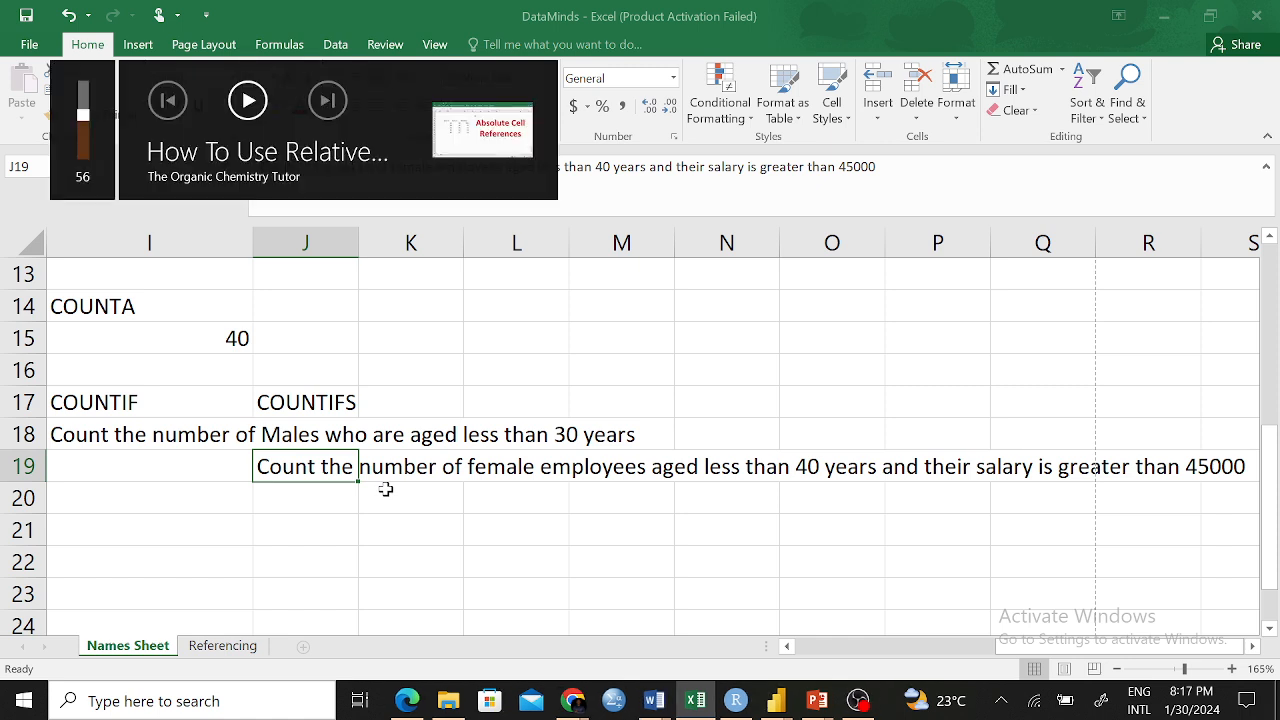
{"action": "left_click", "coordinate": [432, 428]}
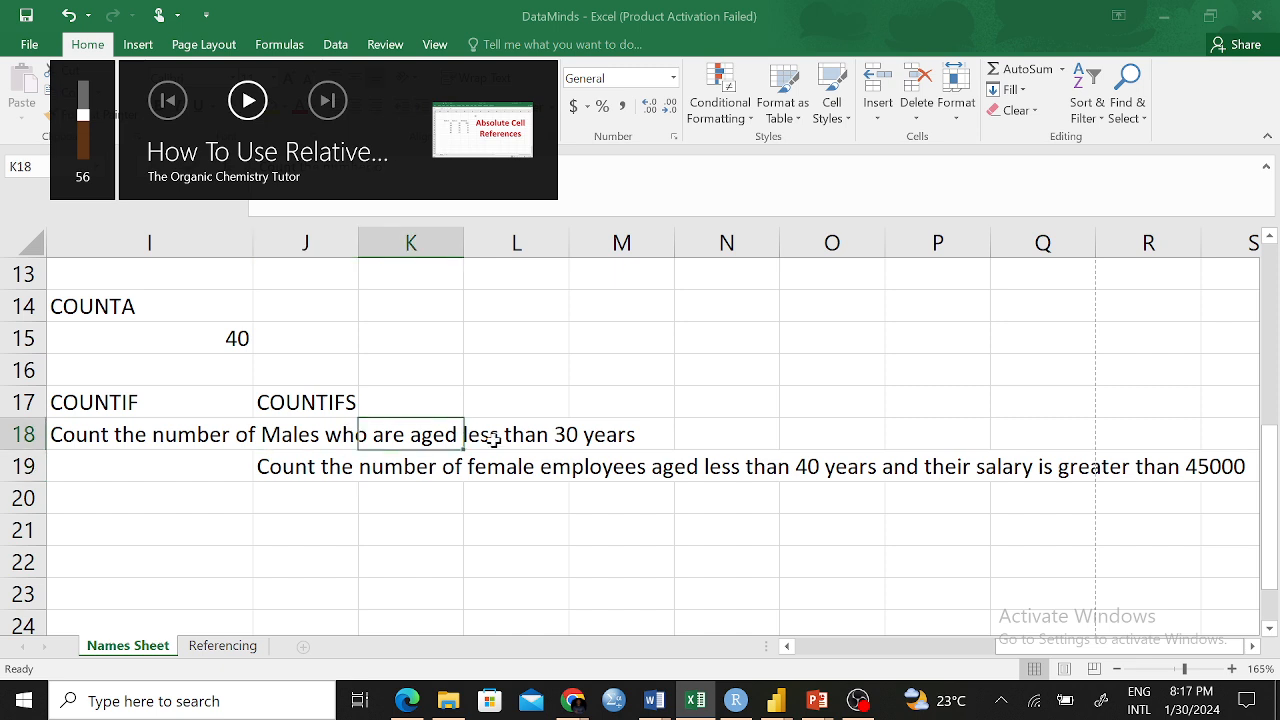
{"action": "left_click", "coordinate": [300, 470]}
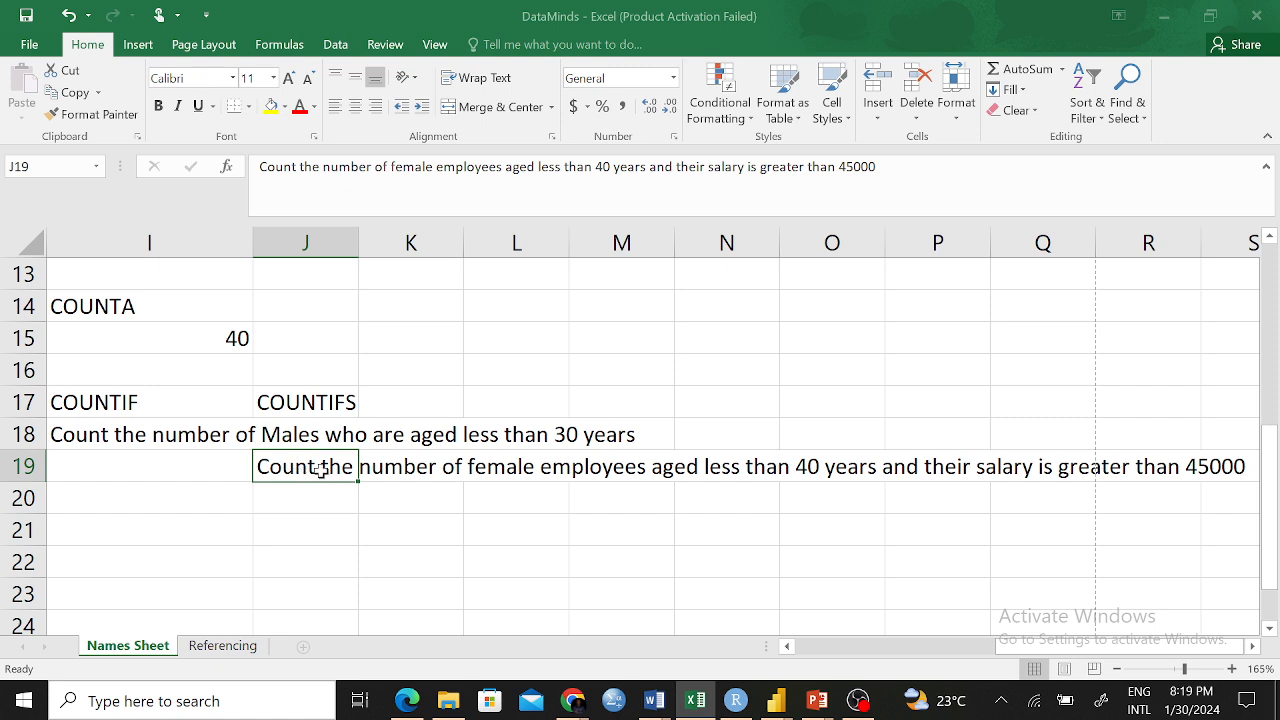
Select the empty cell below the J19 COUNTIFS question and adjust the view
{"action": "left_click", "coordinate": [343, 497]}
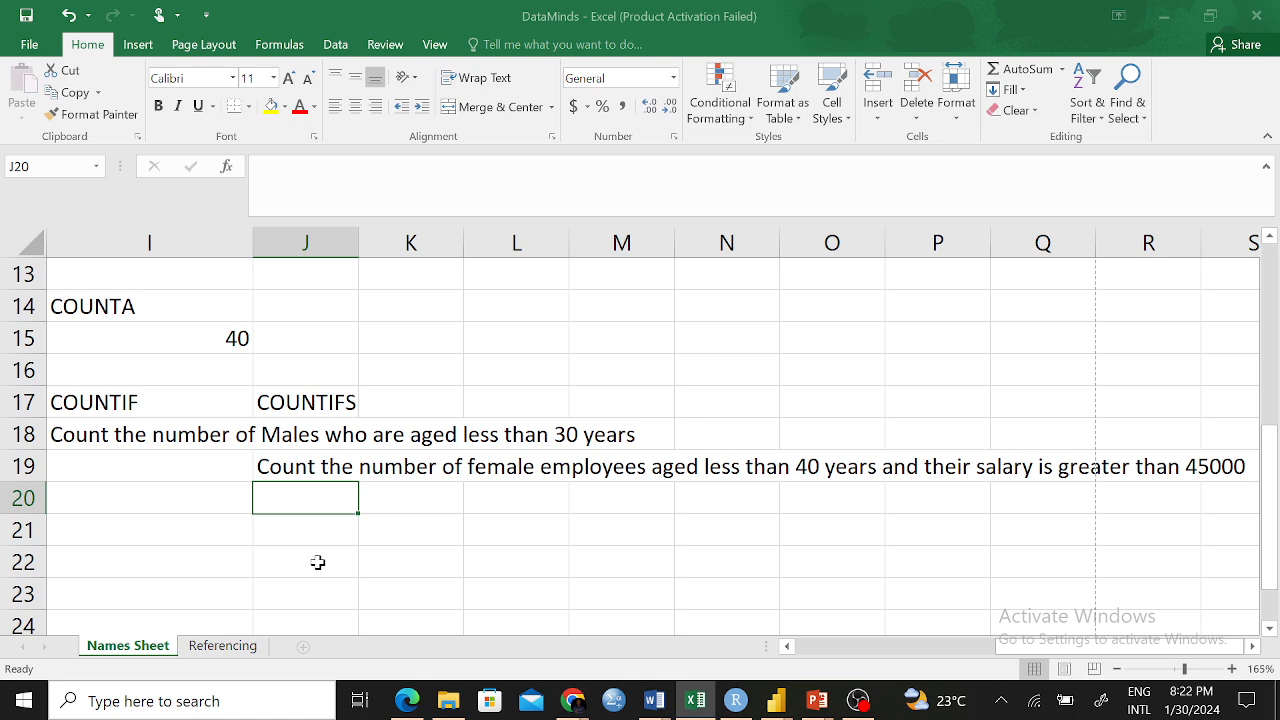
{"action": "left_click_drag", "start_coordinate": [1028, 650], "coordinate": [927, 658]}
Review the sheet's summary results, then switch to the OBS Studio window
{"action": "scroll", "coordinate": [920, 517], "scroll_direction": "up", "scroll_amount": 3}
{"action": "scroll", "coordinate": [920, 517], "scroll_direction": "up", "scroll_amount": 2}
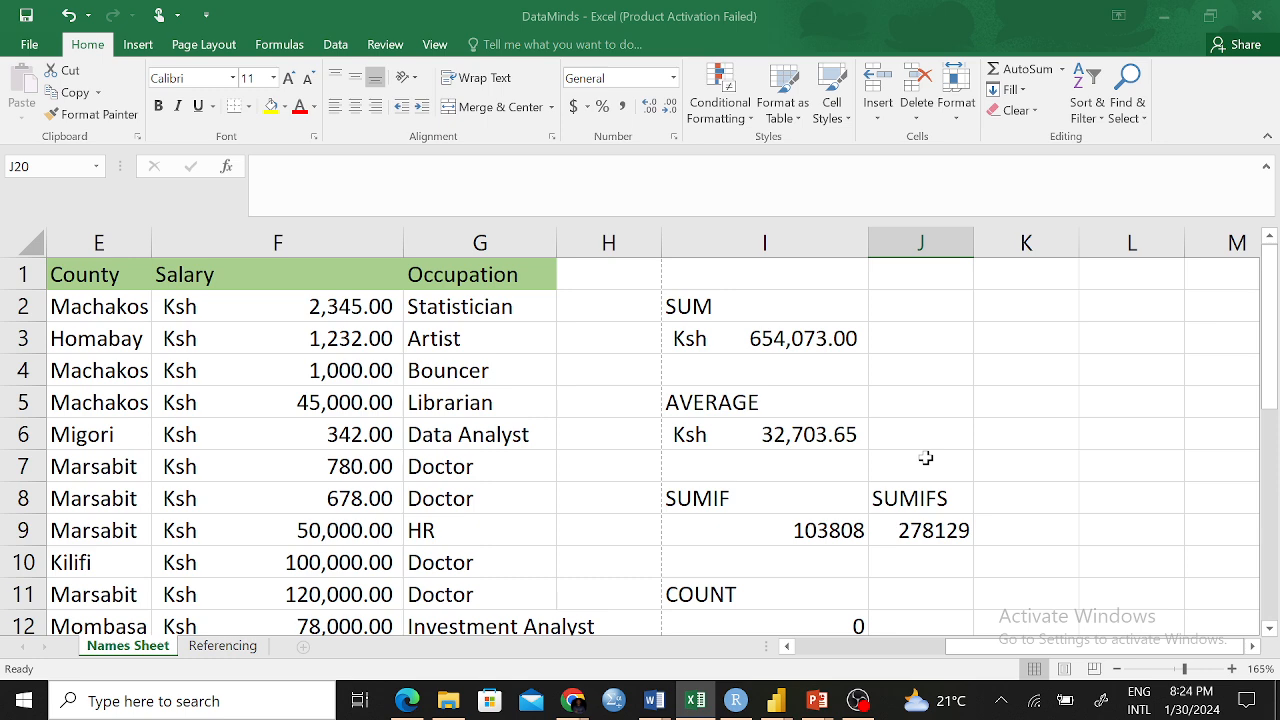
{"action": "scroll", "coordinate": [911, 454], "scroll_direction": "down", "scroll_amount": 4}
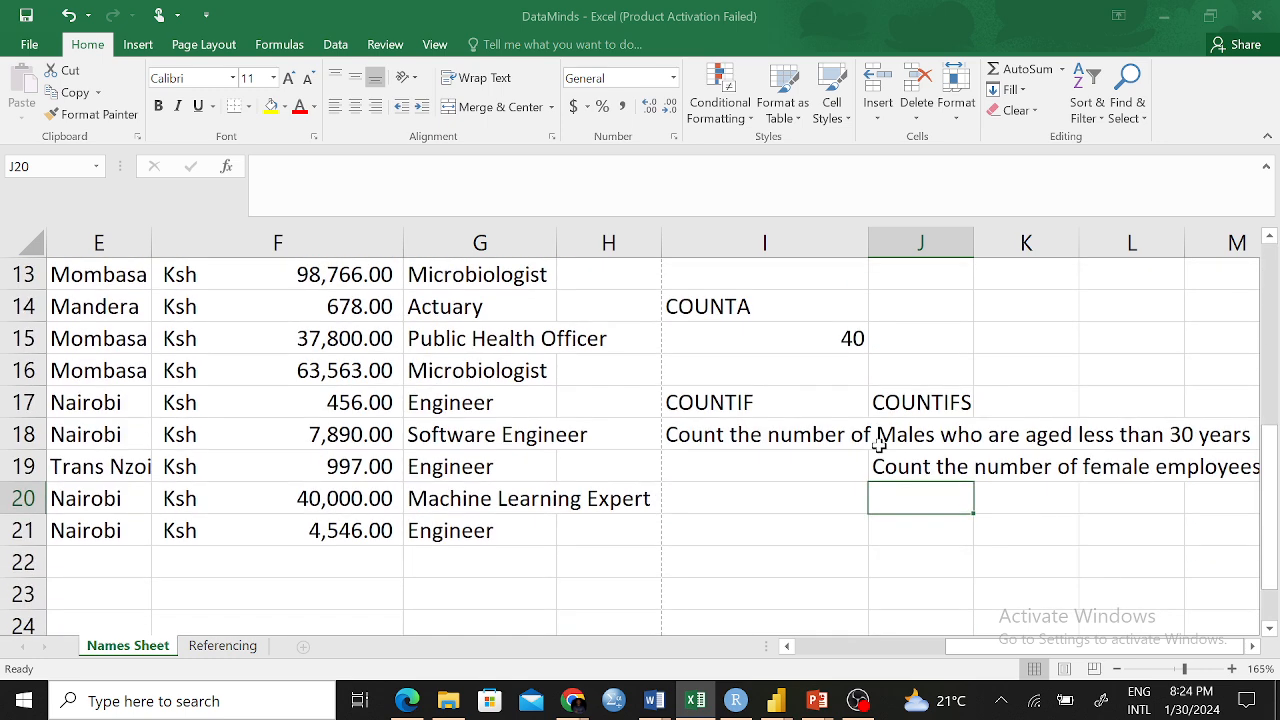
{"action": "scroll", "coordinate": [878, 446], "scroll_direction": "up", "scroll_amount": 1}
{"action": "scroll", "coordinate": [897, 451], "scroll_direction": "up", "scroll_amount": 3}
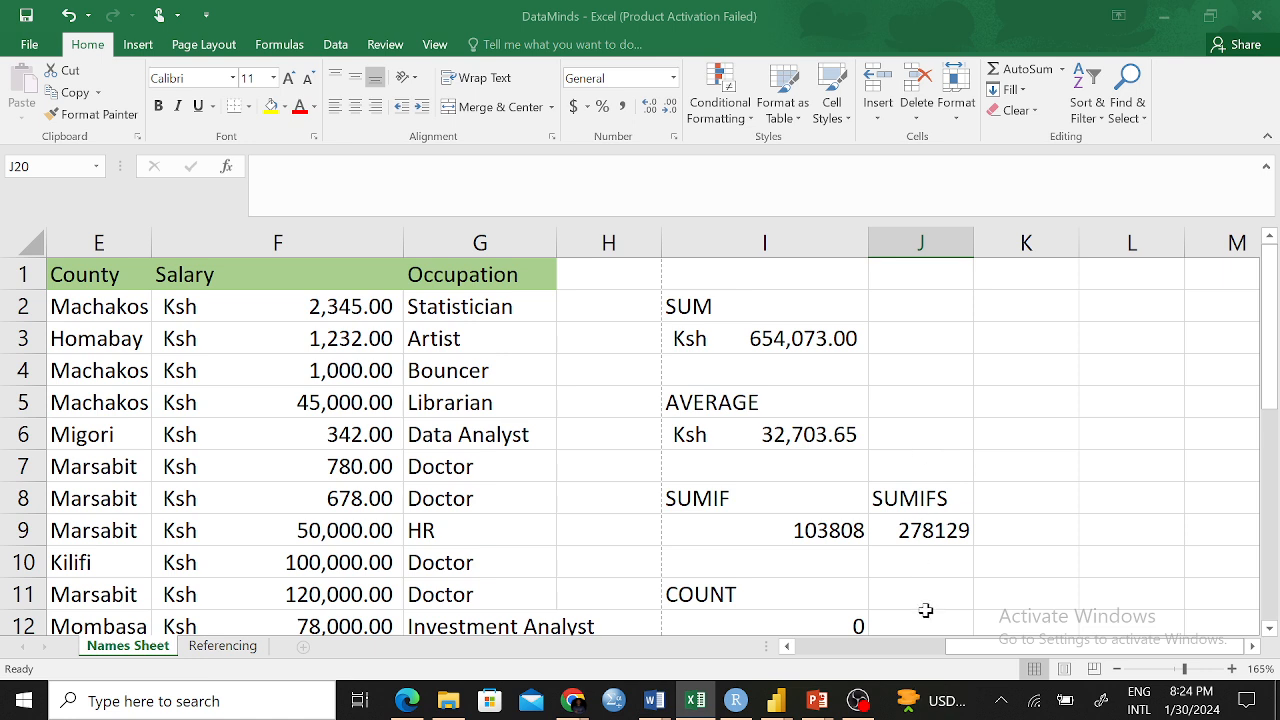
{"action": "left_click", "coordinate": [860, 701]}
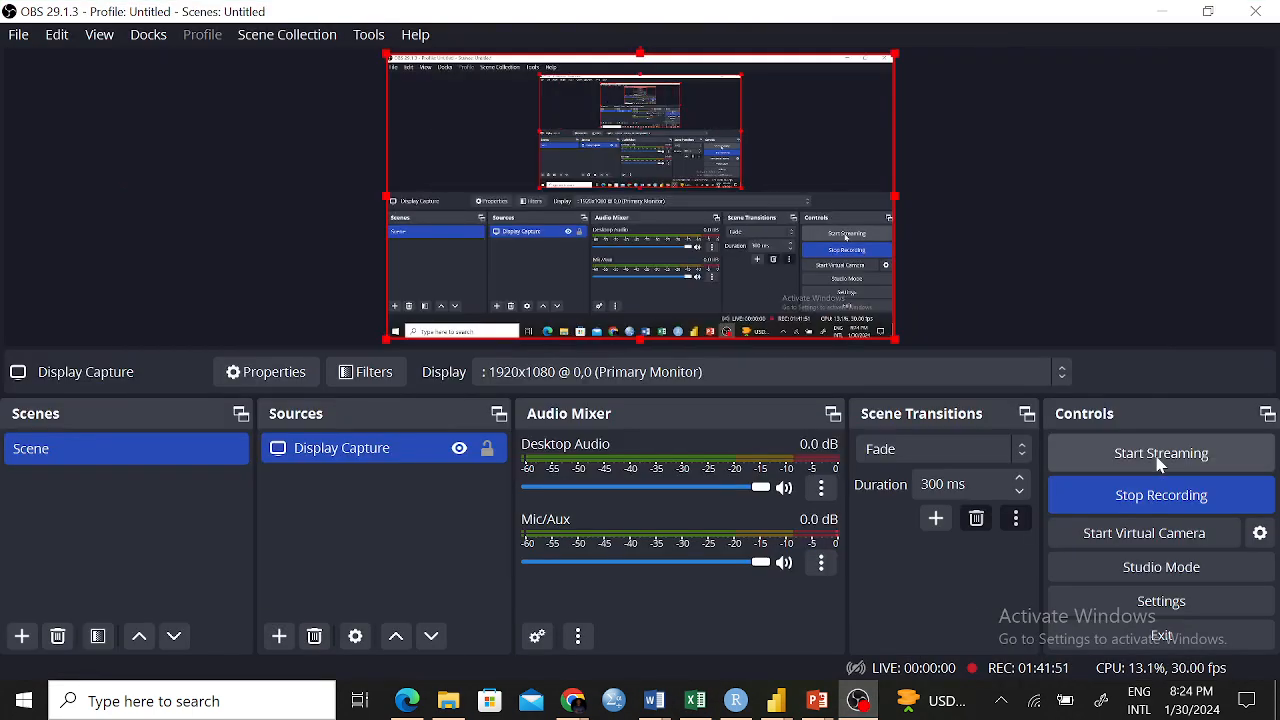